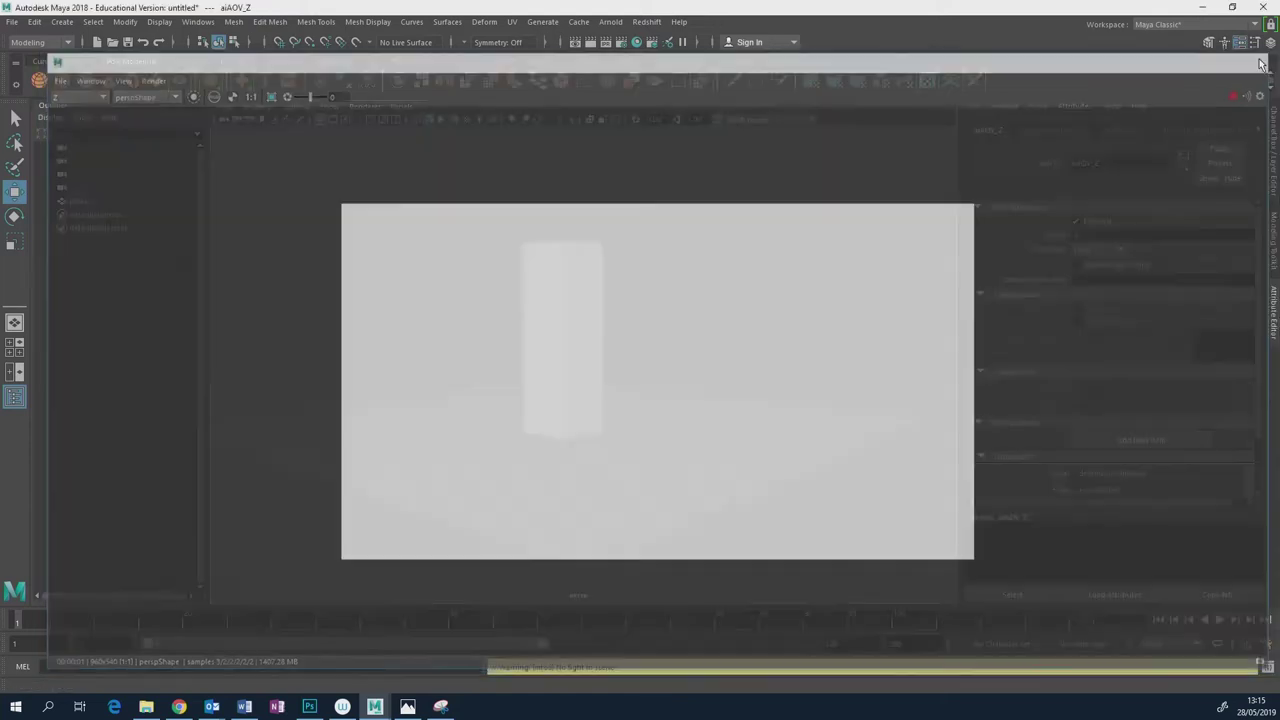
Close the depth render and start a new empty scene without saving the current one.
click(1259, 59)
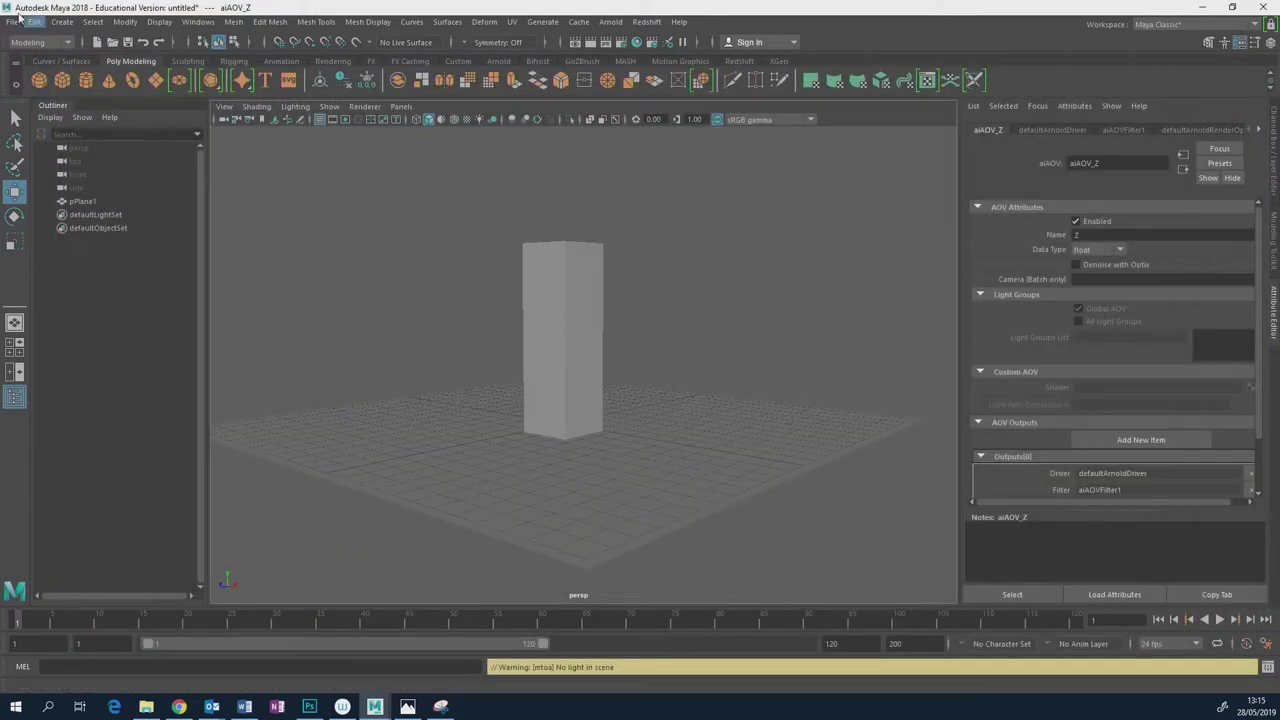
click(12, 21)
click(45, 48)
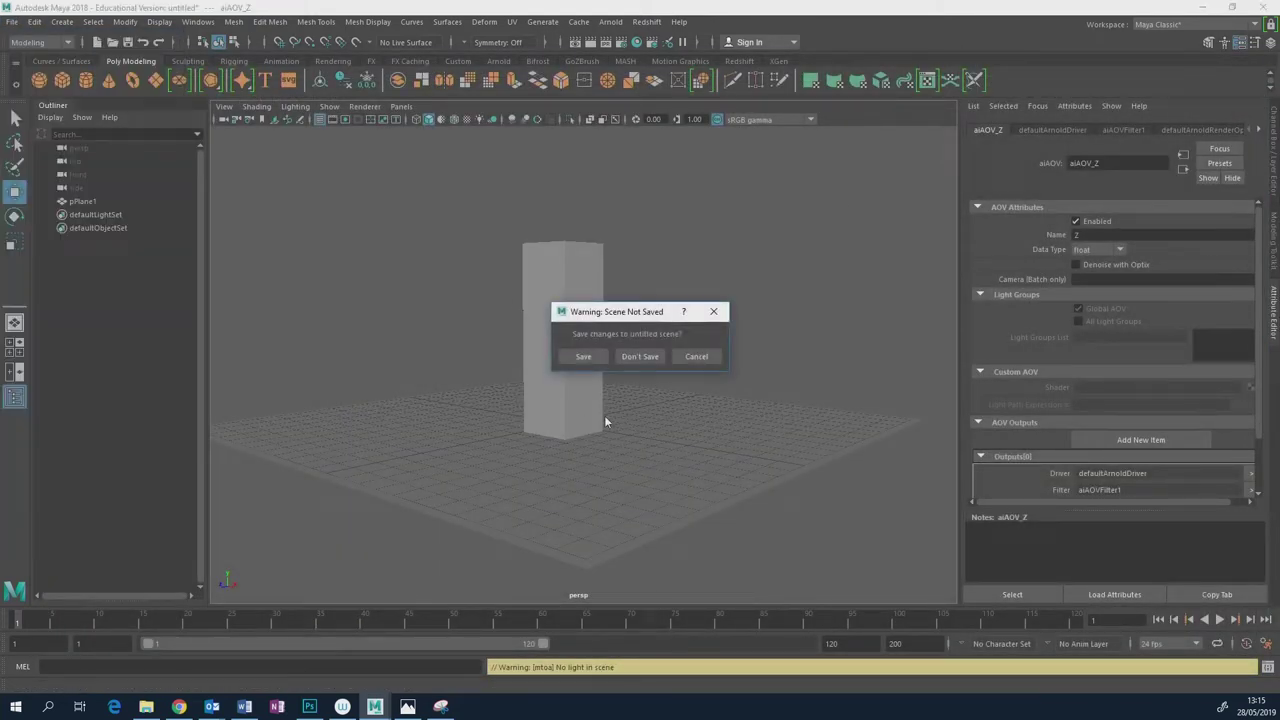
click(645, 356)
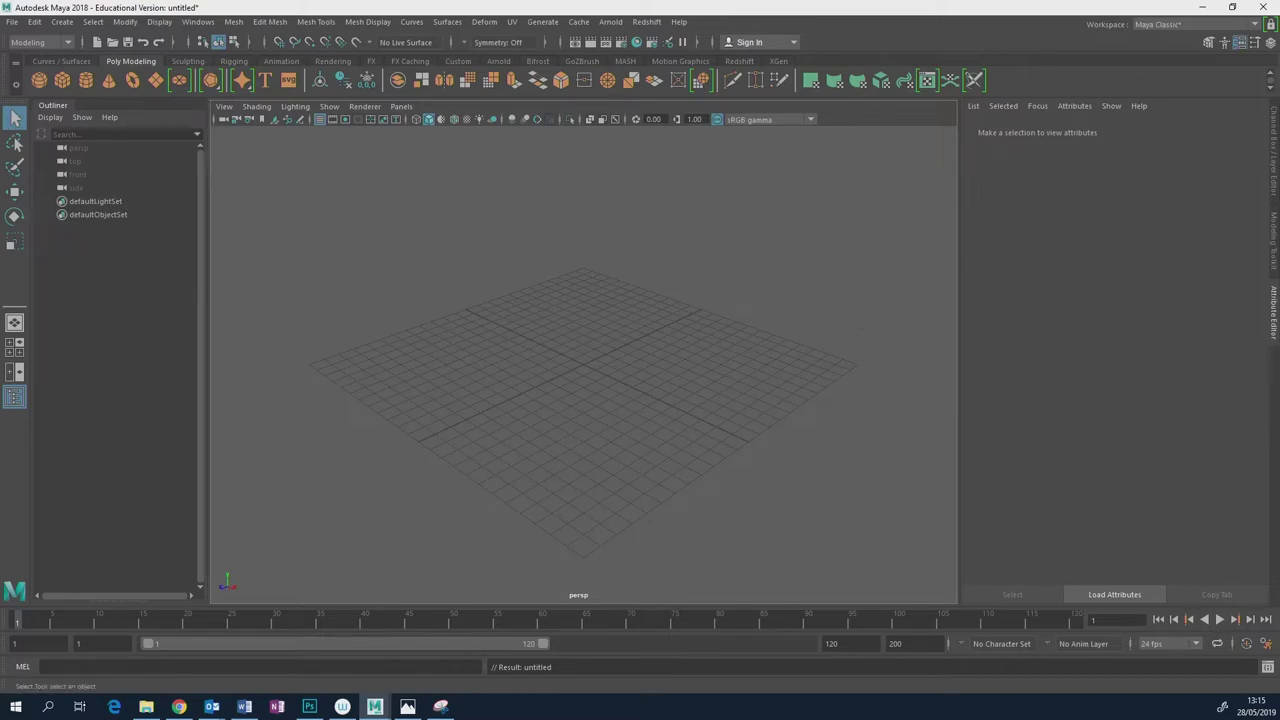
Switch to the browser and look over the Lighting for Beginners group's File Exchange files and group links on Blackboard.
click(180, 707)
click(543, 482)
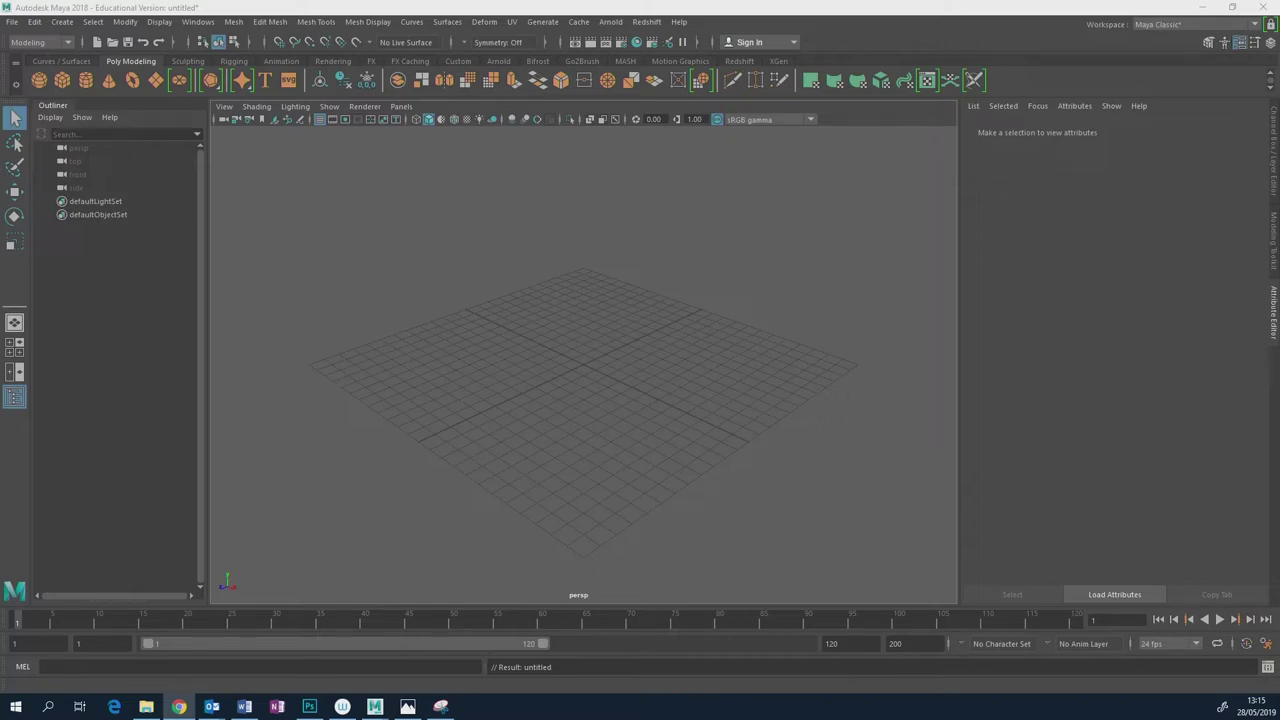
key(alt+Tab)
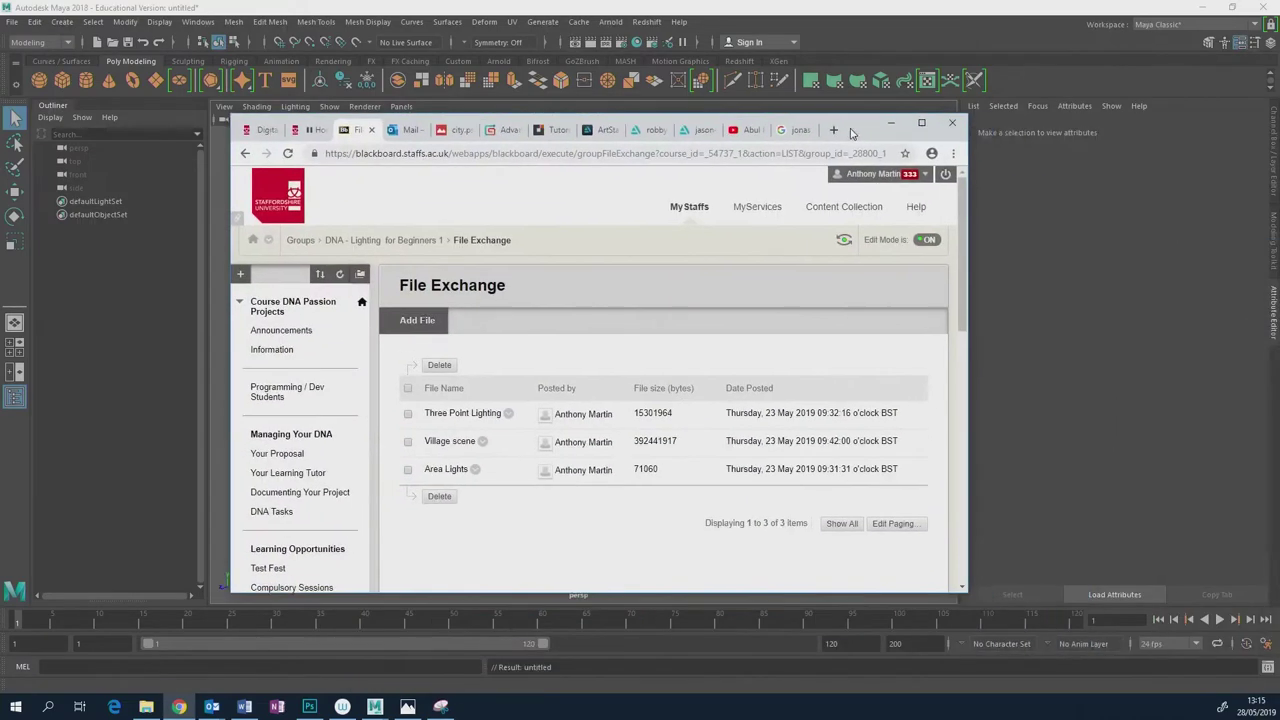
scroll(320, 460, down, 10)
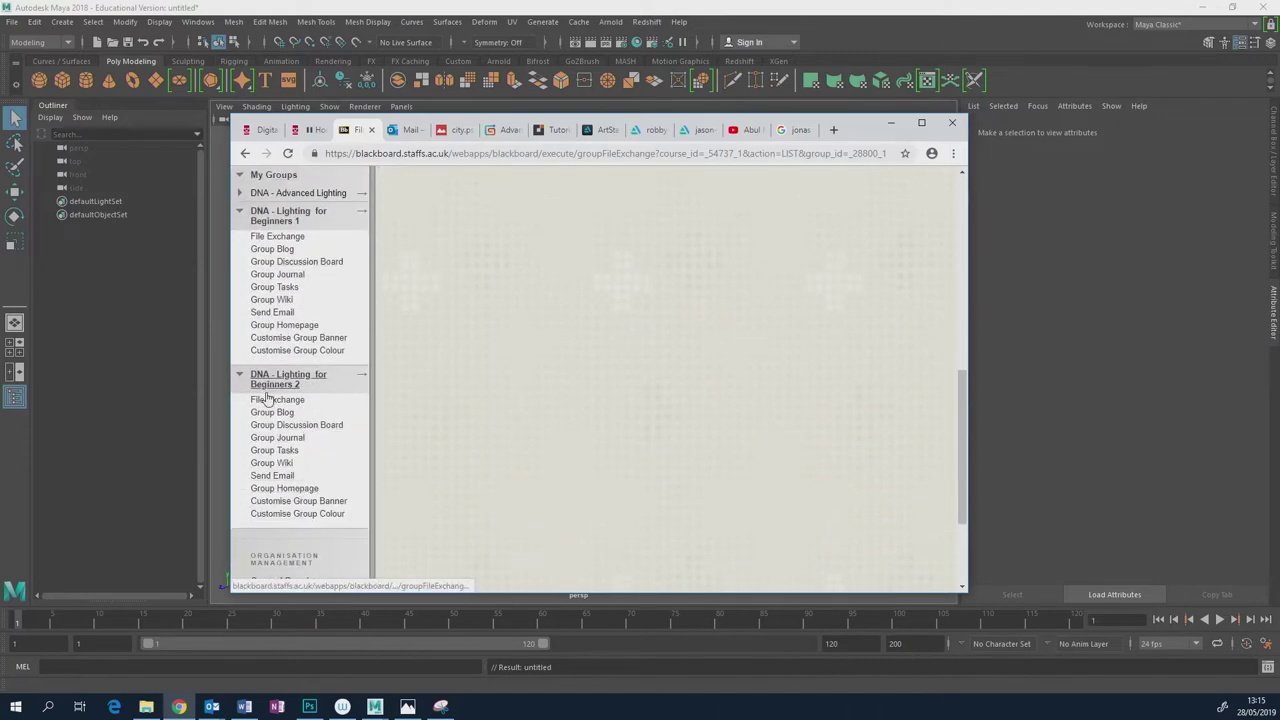
scroll(320, 397, up, 3)
scroll(320, 397, up, 4)
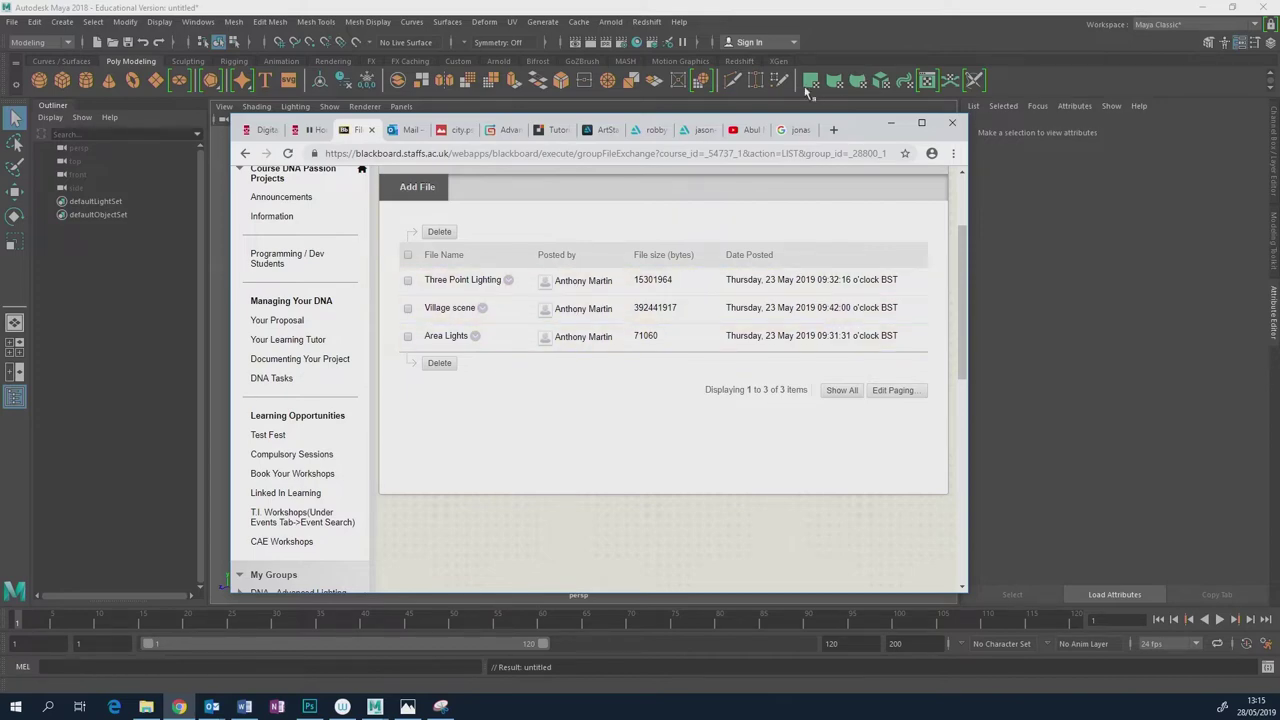
click(891, 122)
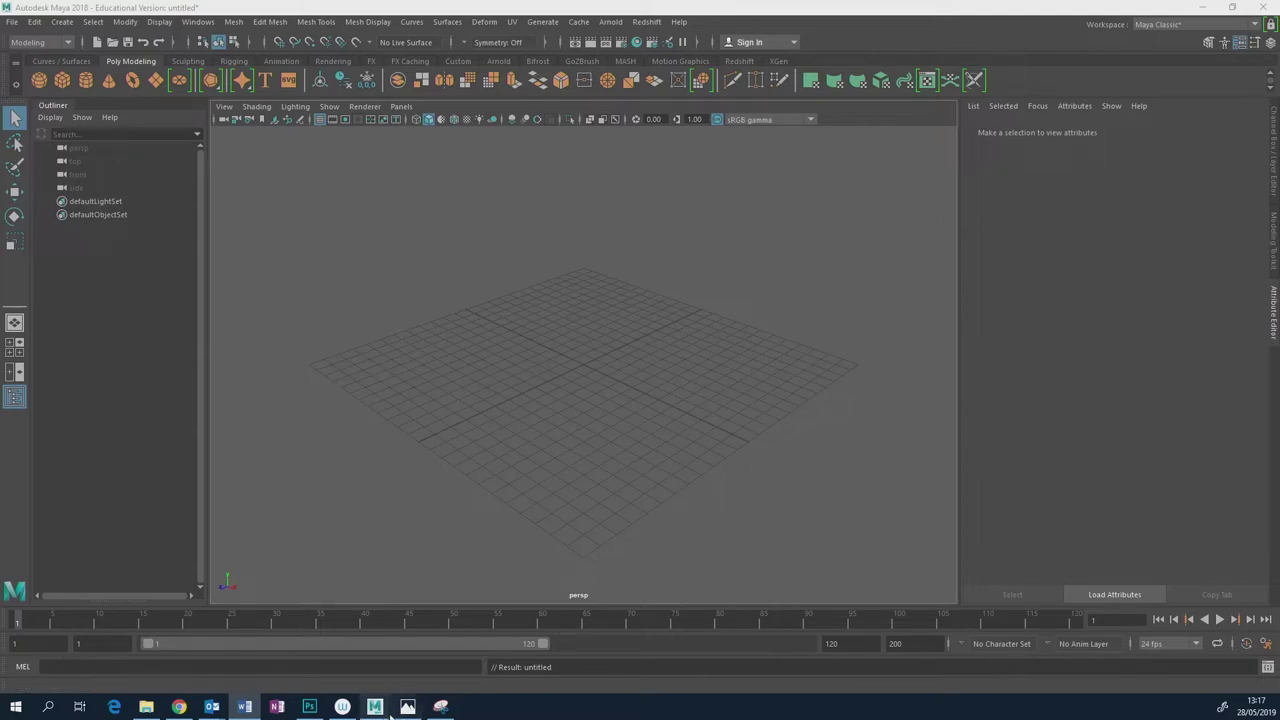
Switch to Photoshop and handwrite the heading "Direct" in black near the canvas's upper left on Layer 1.
click(309, 707)
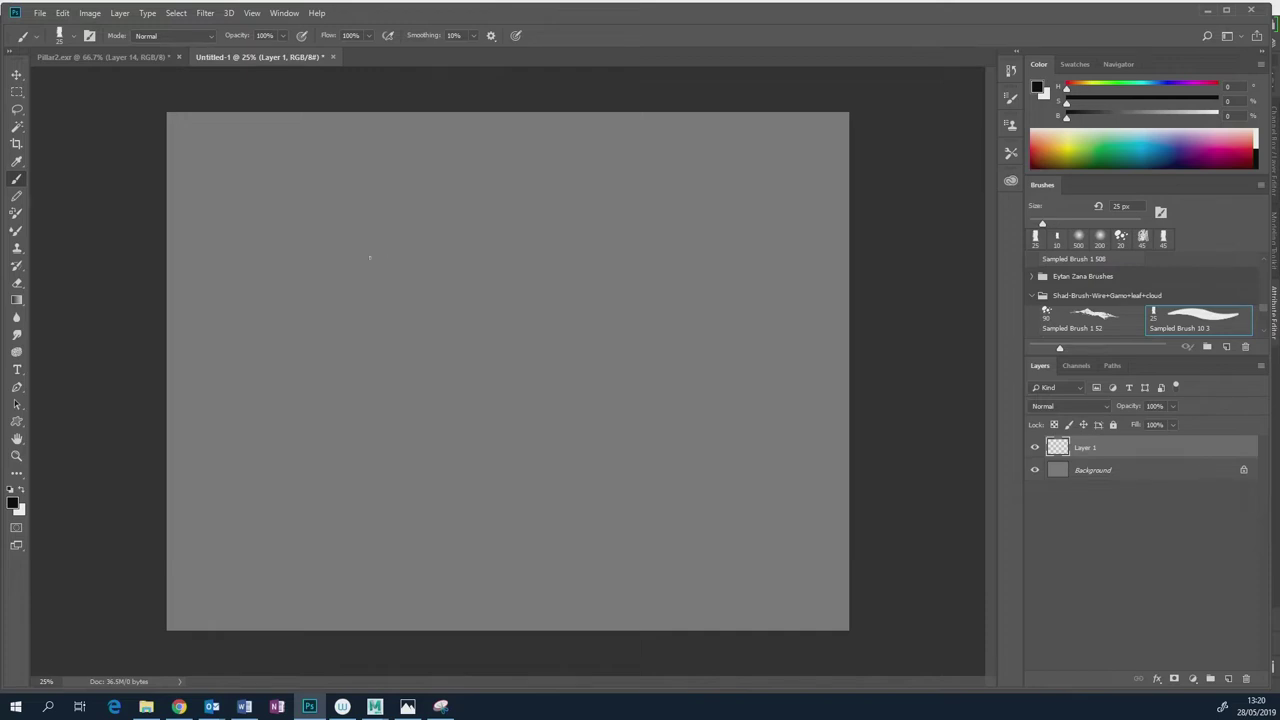
drag(265, 201, 266, 229)
mouse_move(293, 213)
mouse_down()
mouse_move(293, 227)
mouse_move(327, 209)
mouse_move(345, 221)
mouse_up()
mouse_move(352, 198)
mouse_down()
mouse_move(354, 218)
mouse_move(360, 203)
mouse_move(329, 217)
mouse_up()
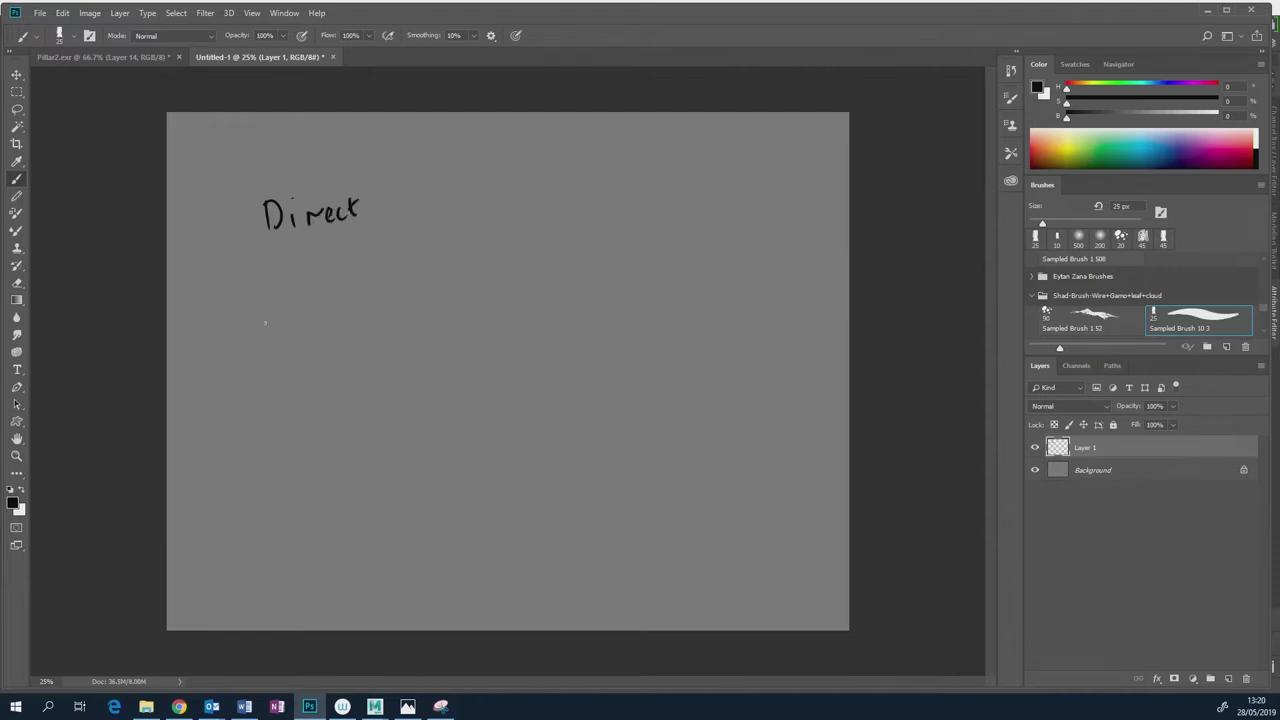
drag(264, 297, 287, 336)
mouse_move(306, 317)
mouse_down()
mouse_move(325, 329)
mouse_move(338, 318)
mouse_up()
drag(345, 314, 358, 338)
key(m)
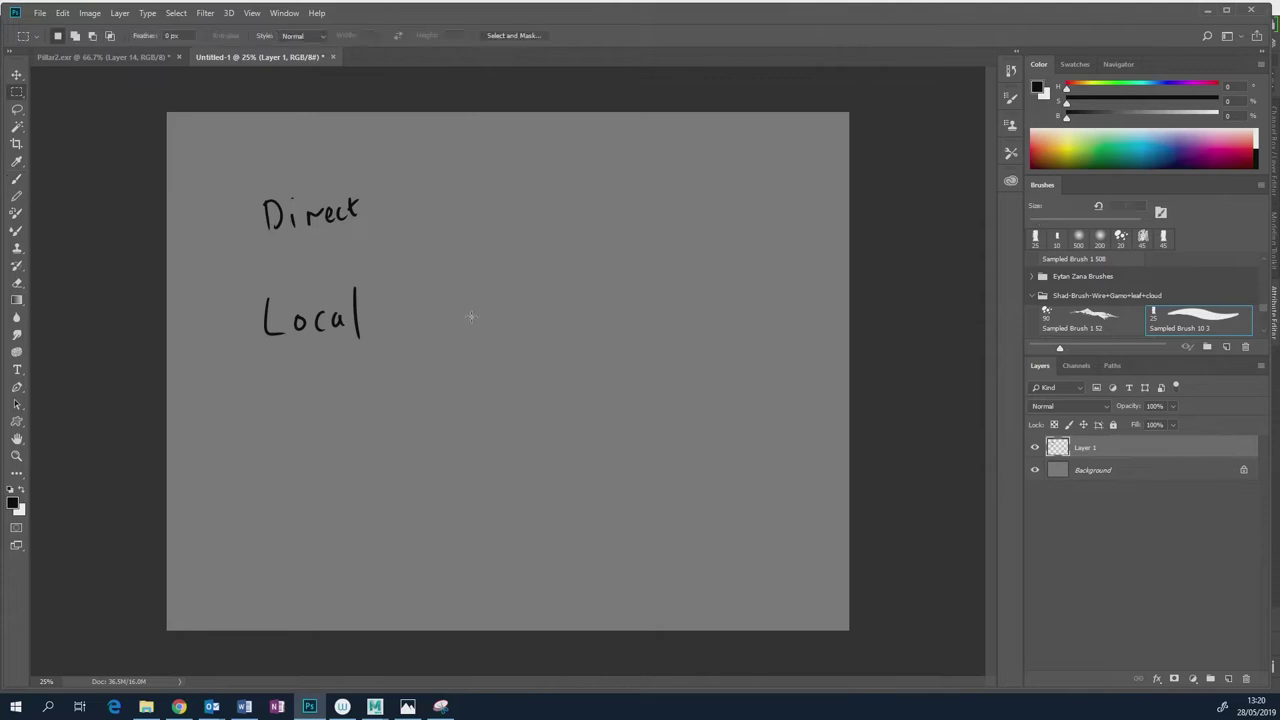
drag(381, 257, 248, 386)
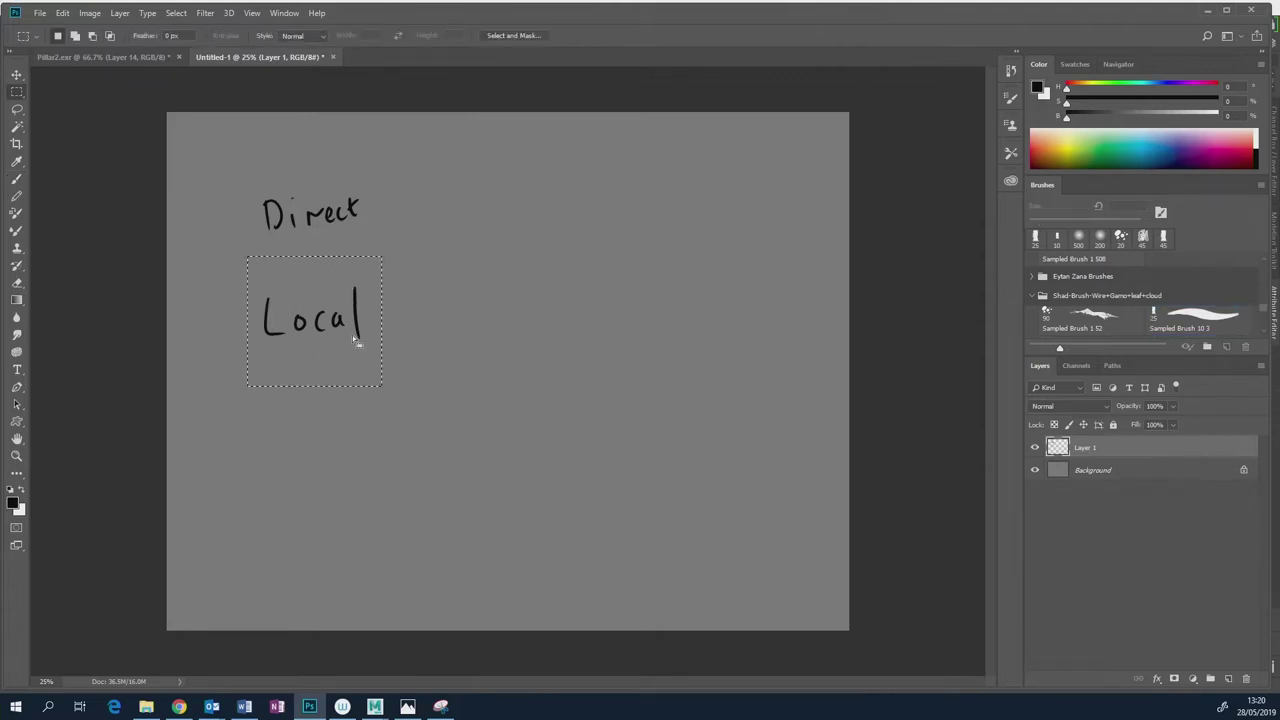
key(Delete)
click(498, 340)
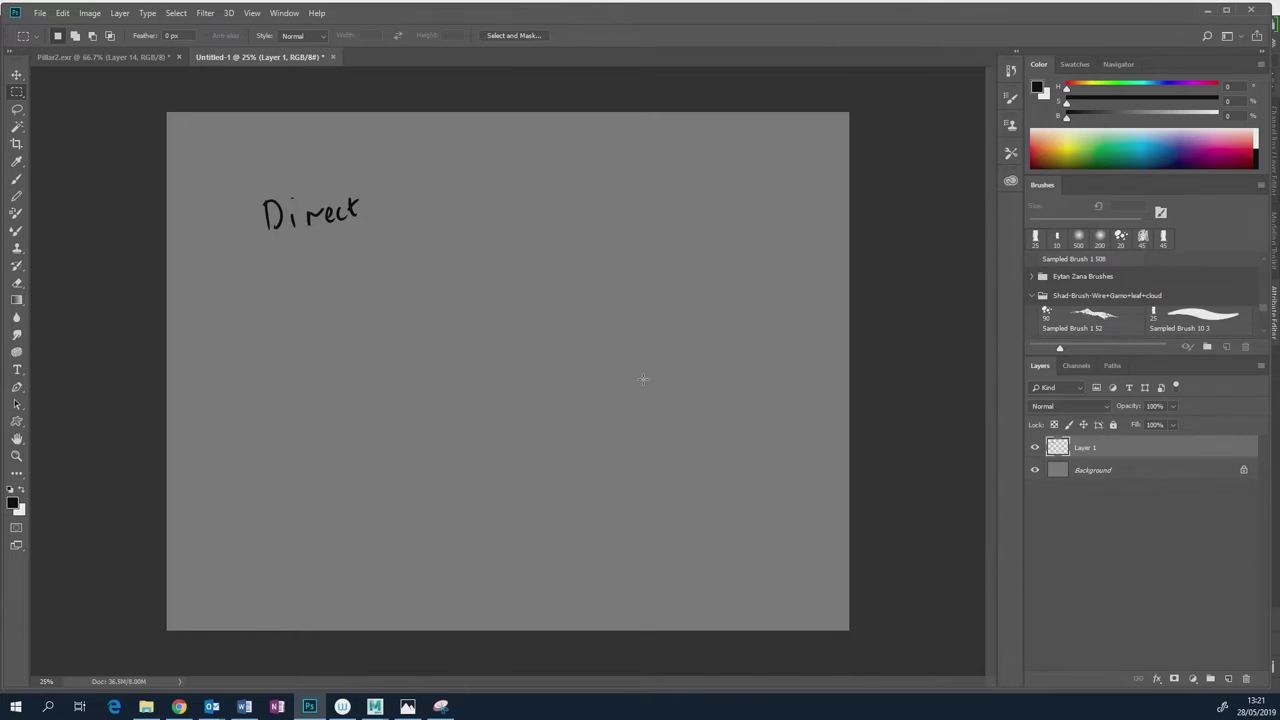
Brush a tall curved arc along the canvas's right side as the sun's edge and label it "SUN".
key(b)
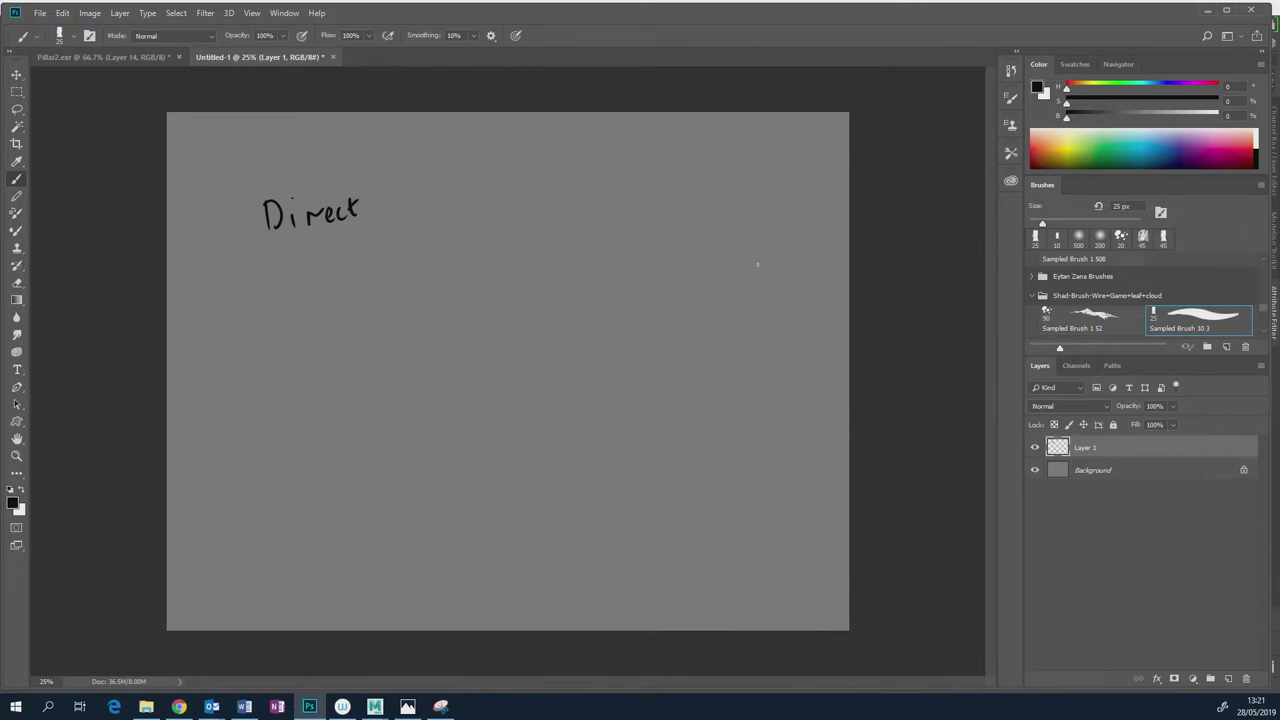
mouse_move(758, 198)
mouse_down()
mouse_move(720, 425)
mouse_move(758, 612)
mouse_up()
mouse_move(762, 342)
mouse_down()
mouse_move(752, 369)
mouse_move(802, 336)
mouse_up()
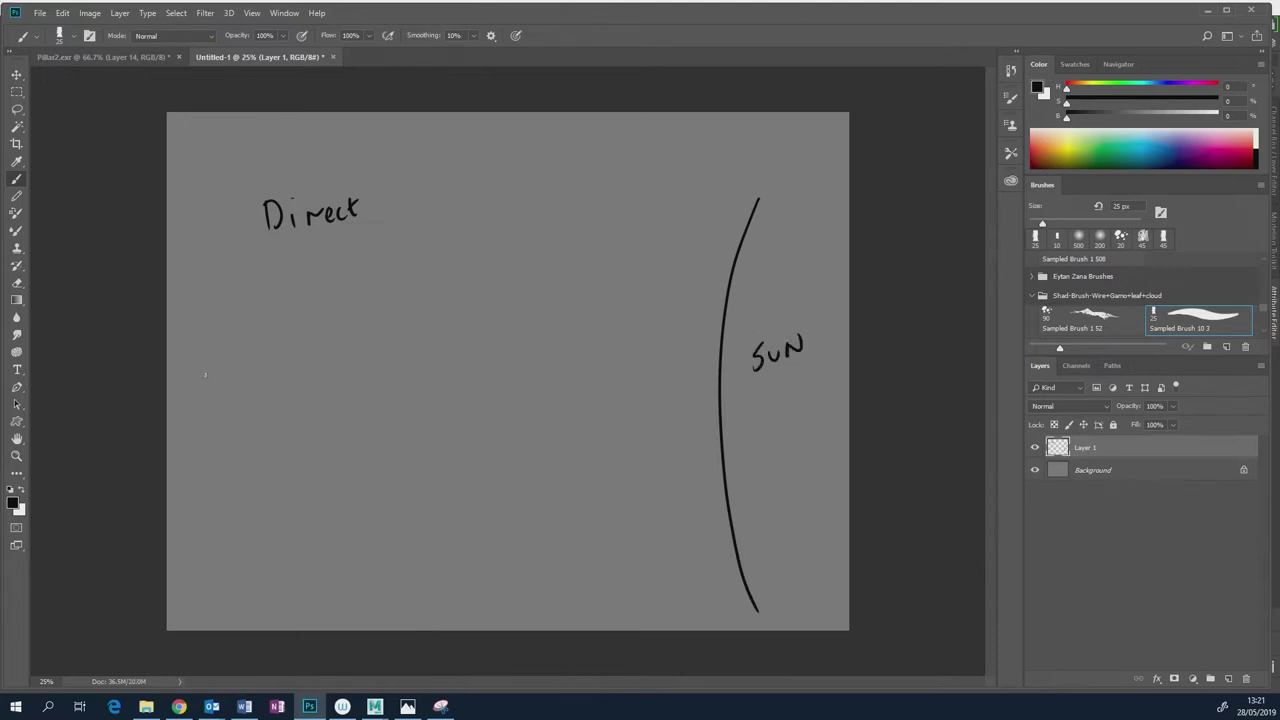
Draw a tiny circle near the canvas's left edge and handwrite the label "EARTH" above it.
mouse_move(205, 375)
mouse_down()
mouse_move(200, 350)
mouse_move(227, 336)
mouse_up()
mouse_move(237, 329)
mouse_down()
mouse_move(238, 340)
mouse_move(245, 330)
mouse_up()
drag(246, 330, 256, 333)
drag(256, 323, 257, 338)
Brush five straight rays fanning outward from the sun's curved edge.
drag(660, 114, 734, 168)
drag(684, 275, 462, 206)
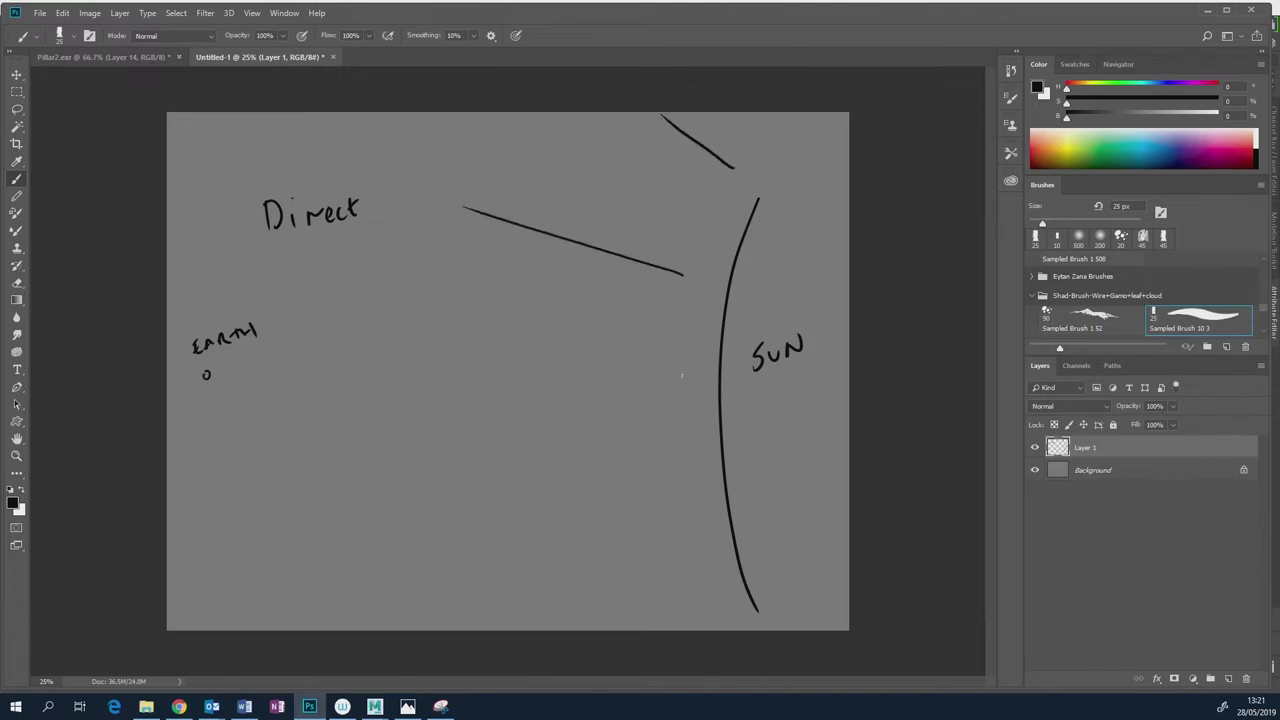
drag(669, 404, 520, 415)
drag(686, 542, 550, 616)
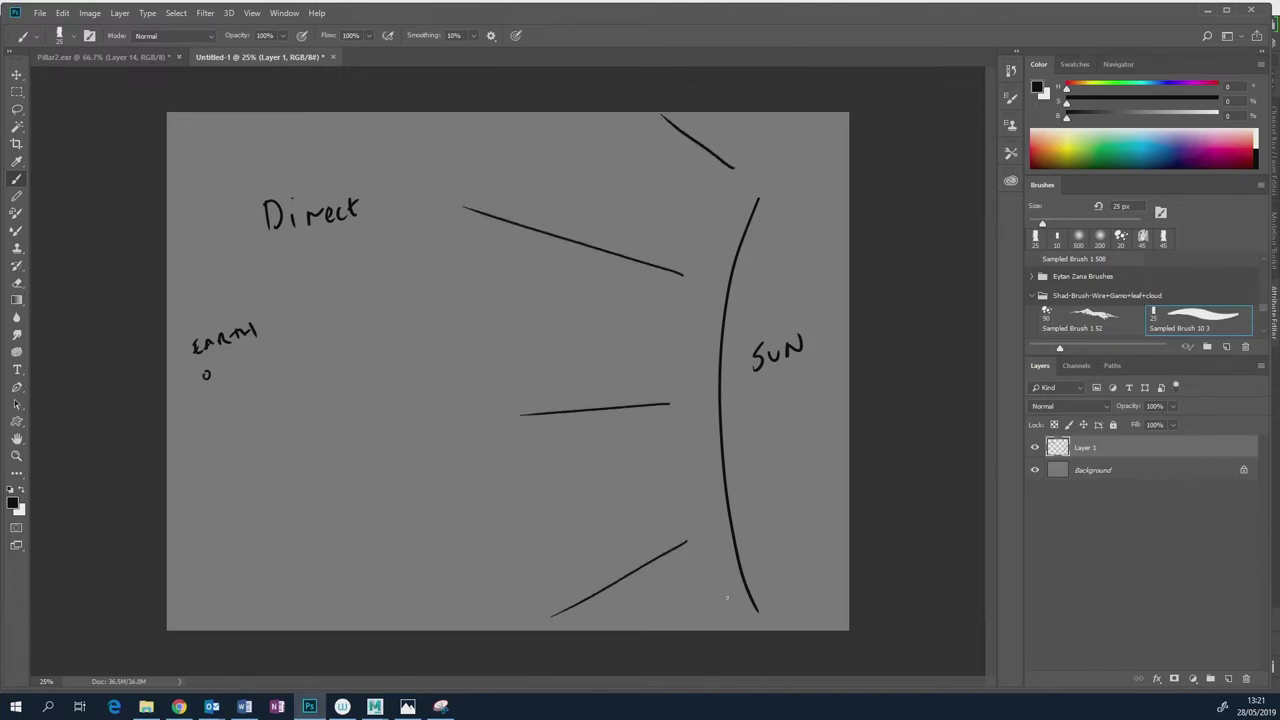
drag(726, 597, 692, 619)
Draw two near-parallel straight lines linking the sun and the earth, and label them as parallel underneath.
shift+click(208, 370)
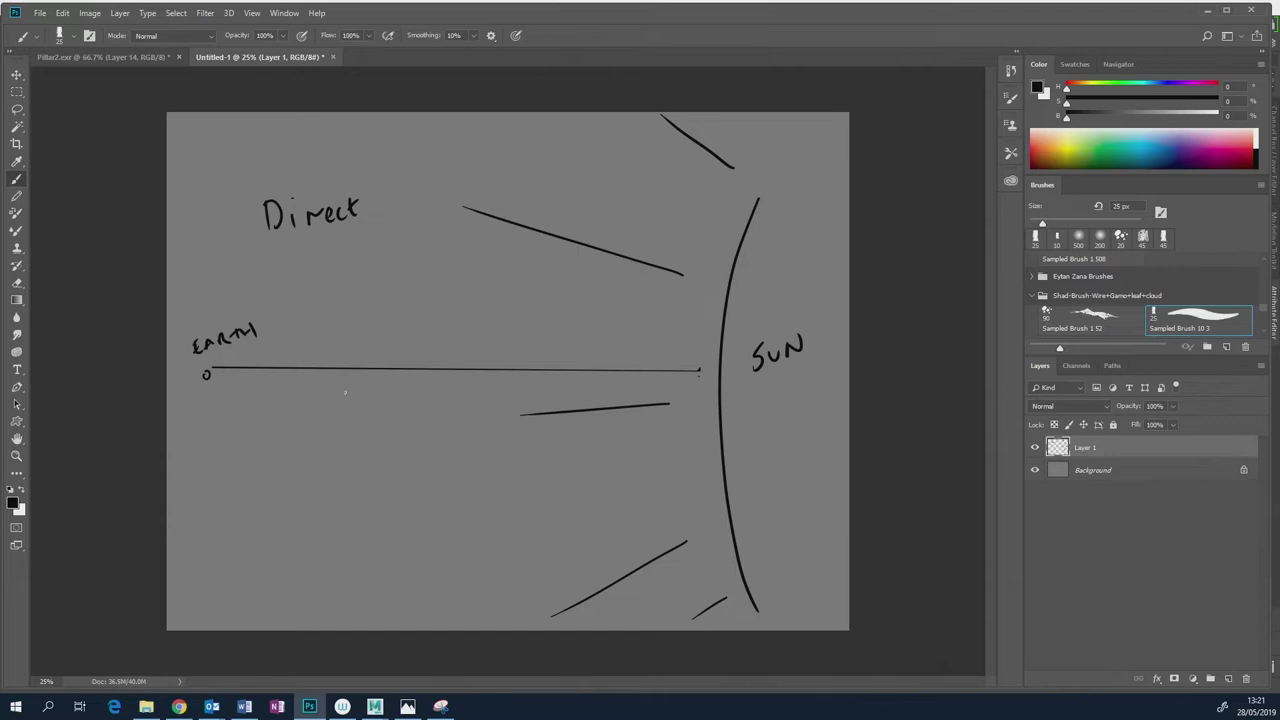
shift+click(213, 377)
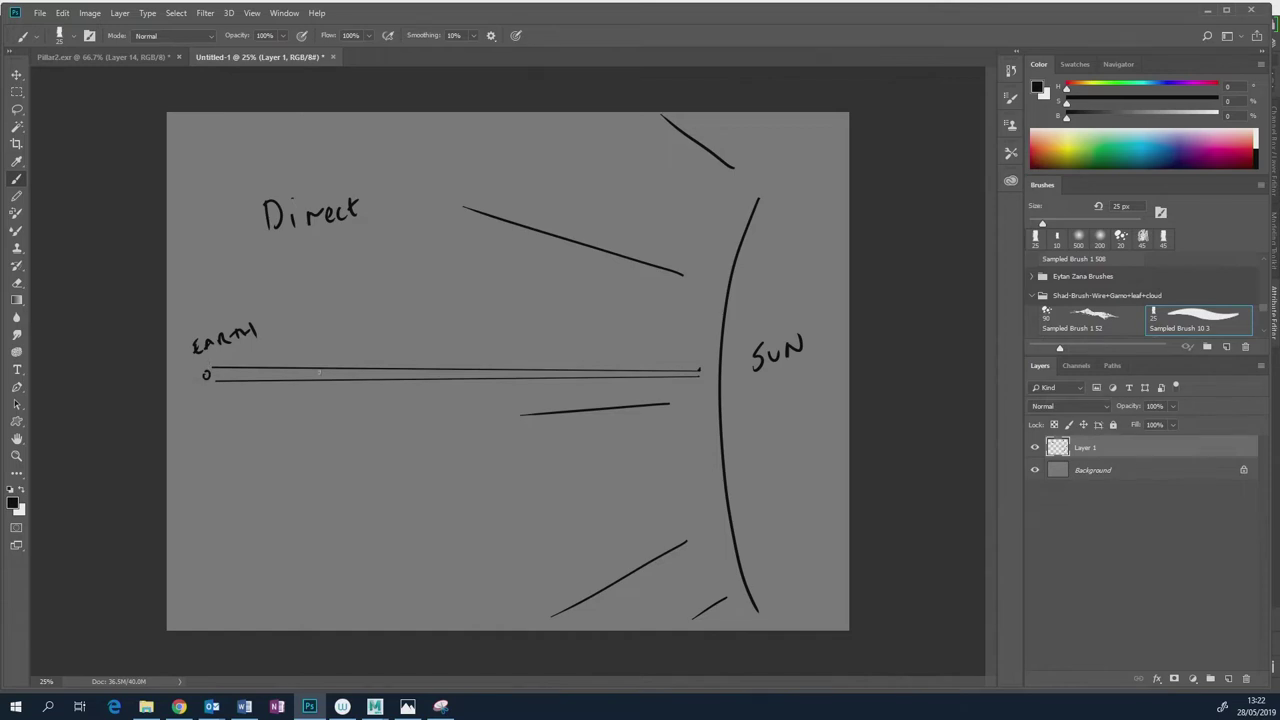
mouse_move(443, 368)
mouse_down()
mouse_move(399, 388)
mouse_move(503, 391)
mouse_up()
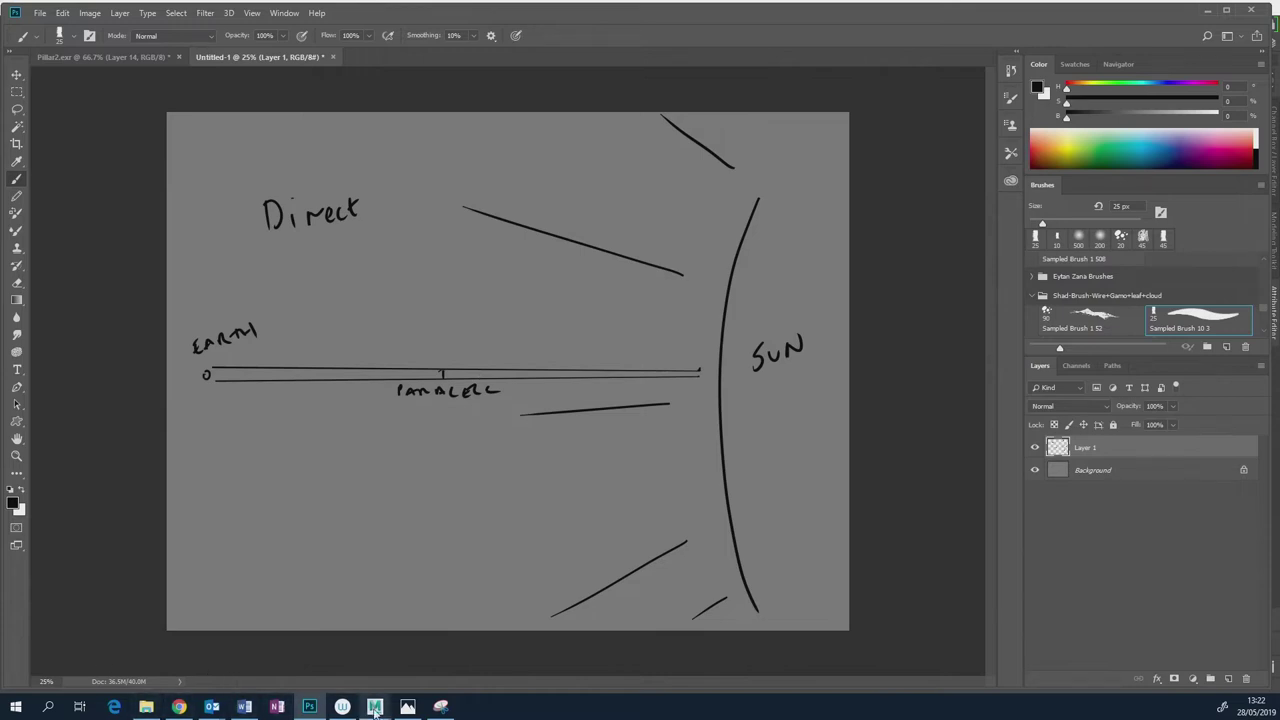
Switch to Maya and display the Rendering tools.
mouse_move(374, 706)
click(417, 666)
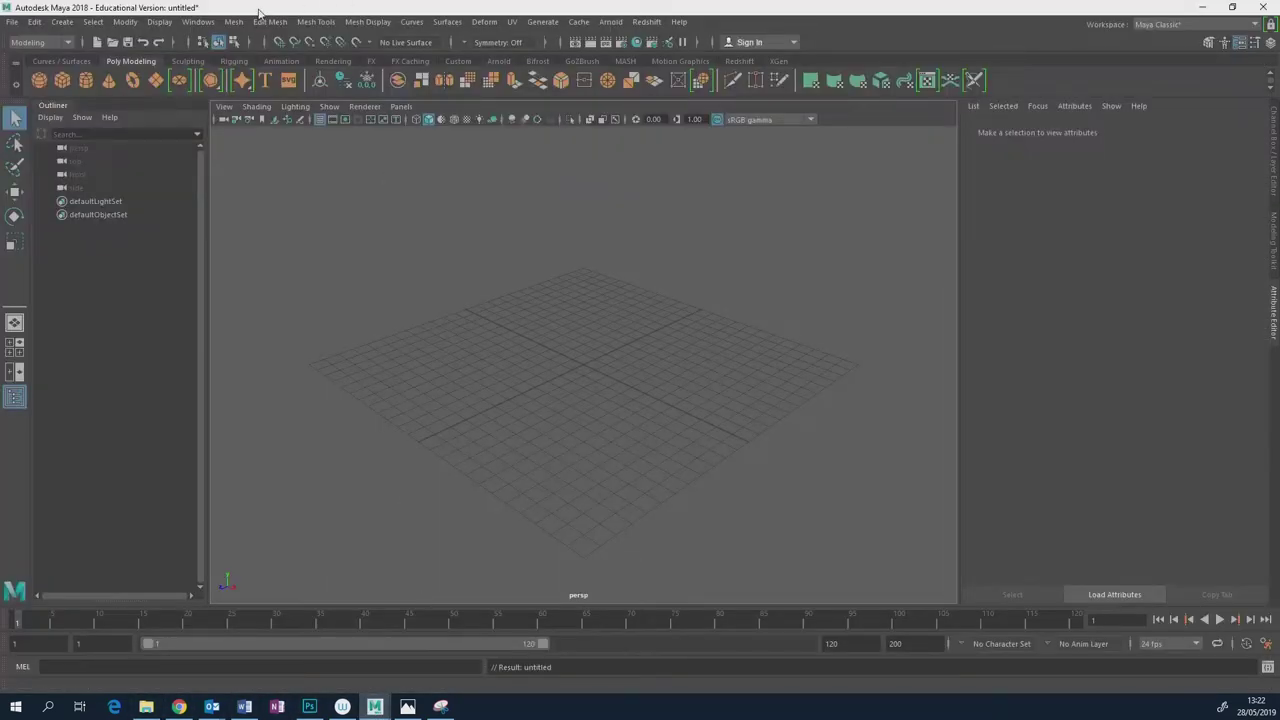
click(330, 62)
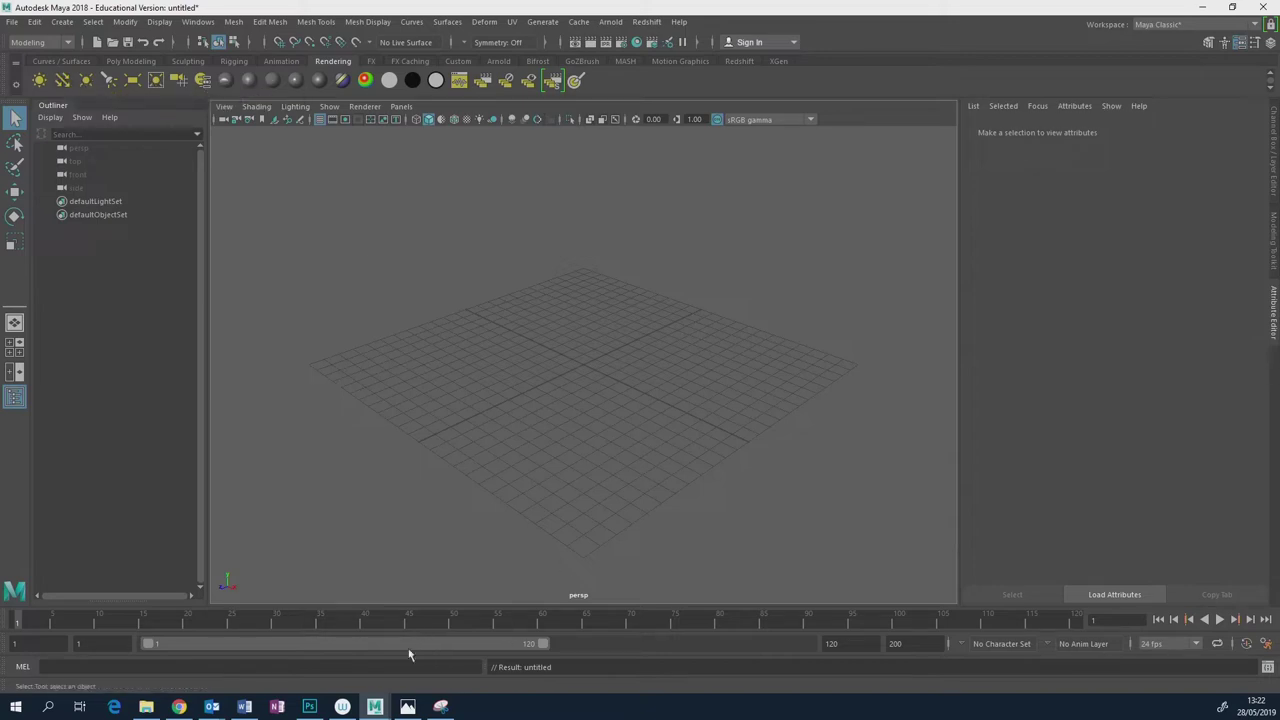
Switch to the annotated light breakdown image, examine its highlight and shadow labels, and return to the Photoshop sketch.
click(312, 707)
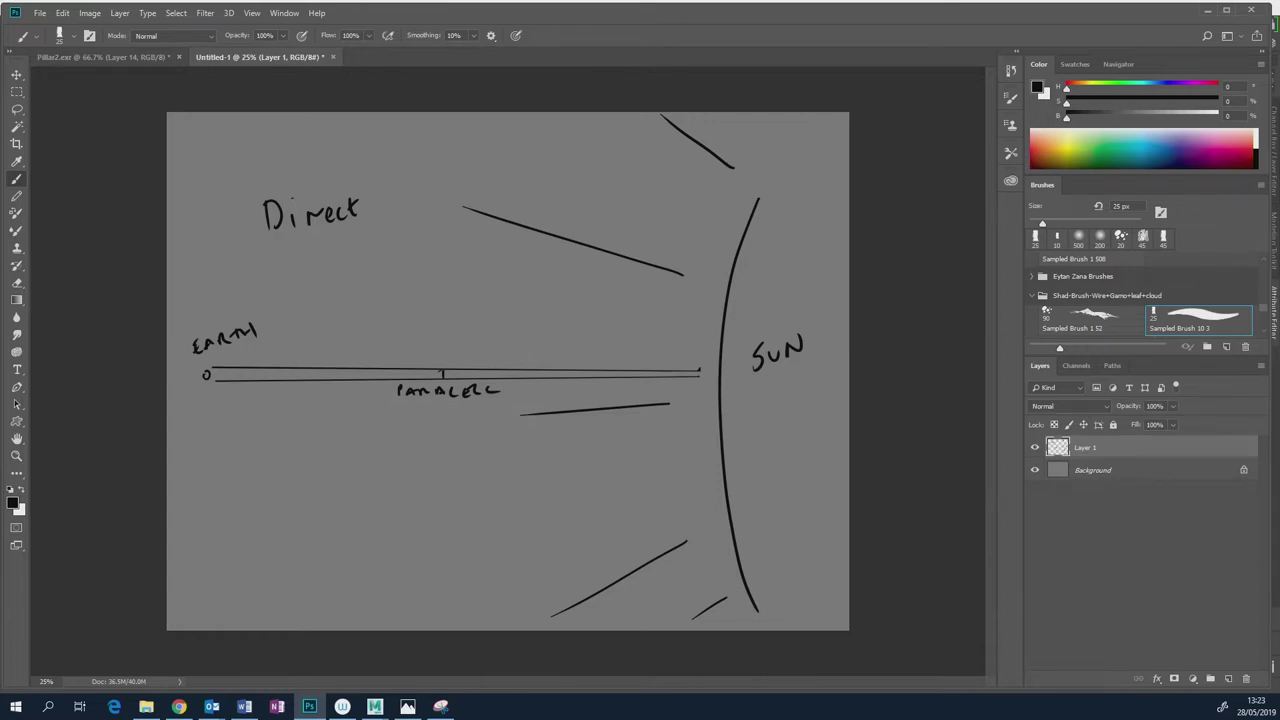
key(alt+Tab)
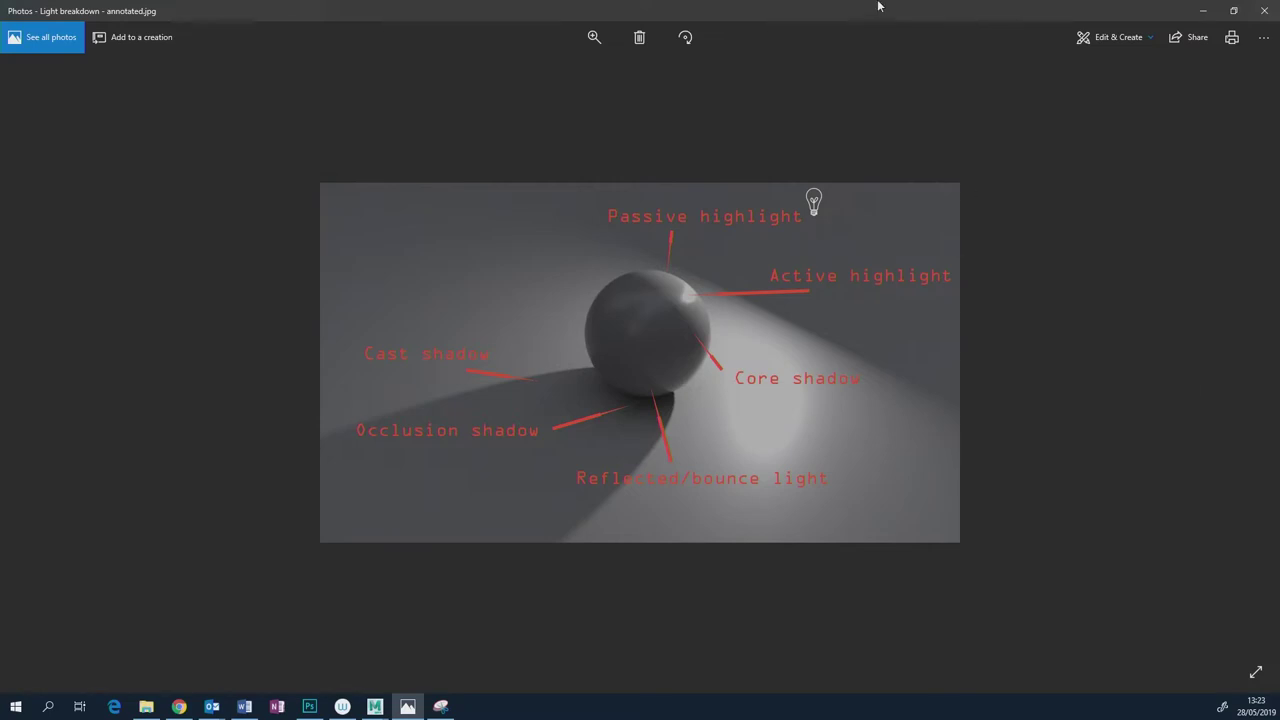
key(alt+Tab)
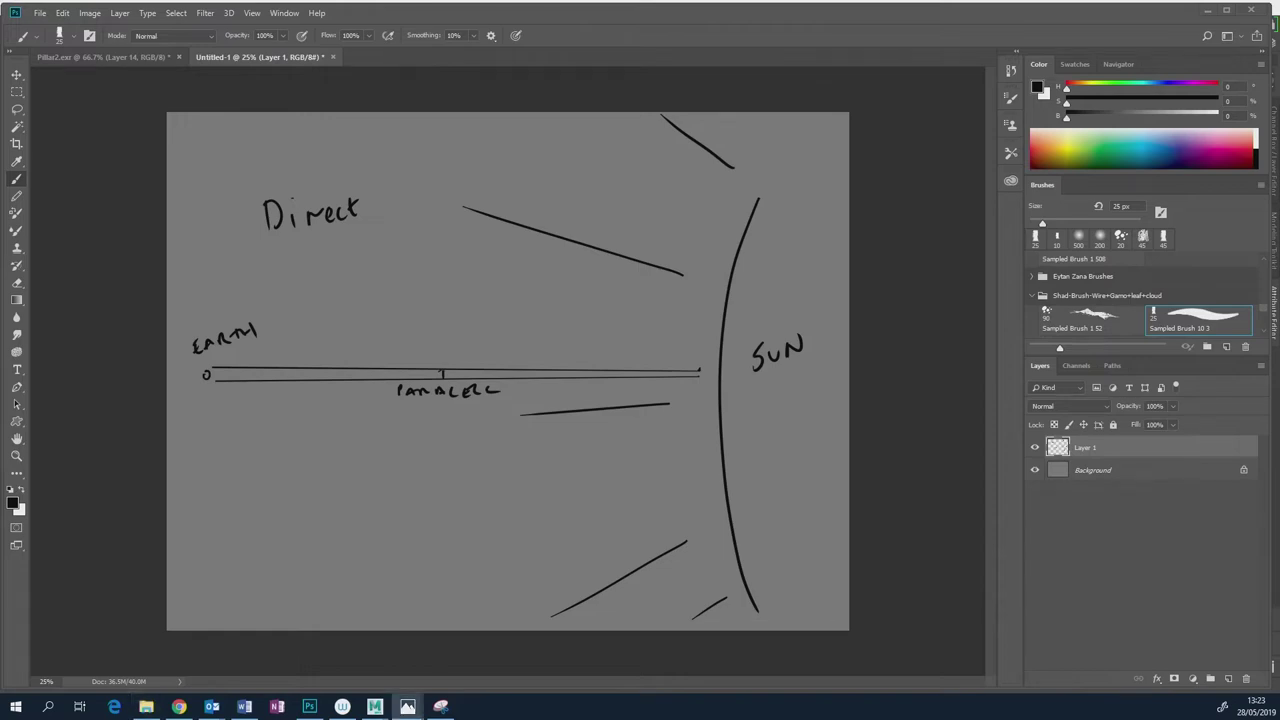
View the desert1.jpg and desert2.jpg reference photos in Photos and enlarge the camel picture.
click(407, 706)
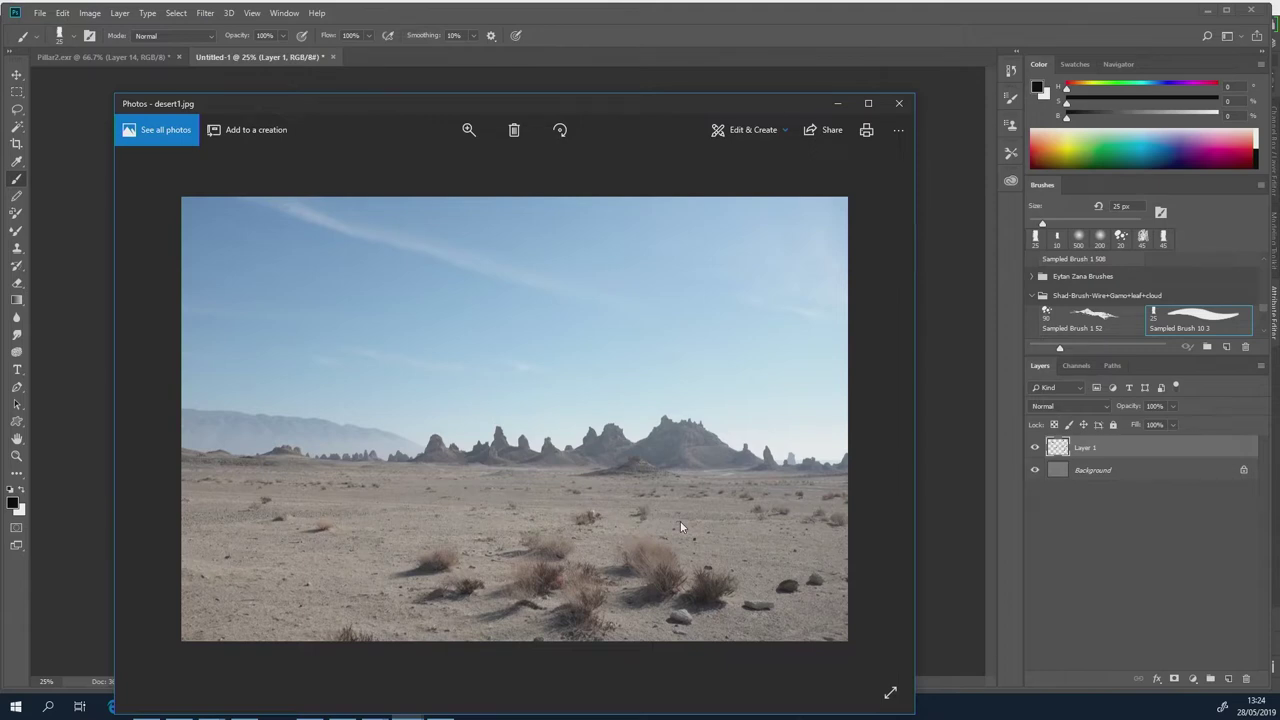
key(Right)
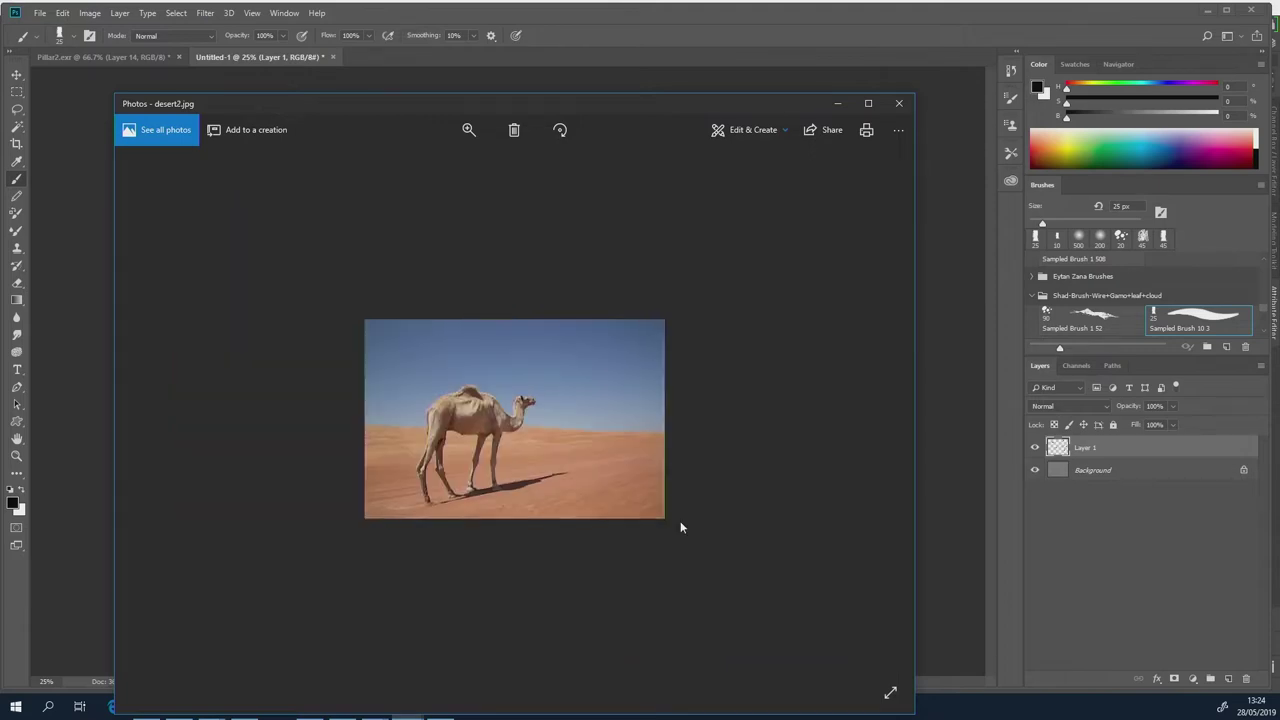
click(468, 129)
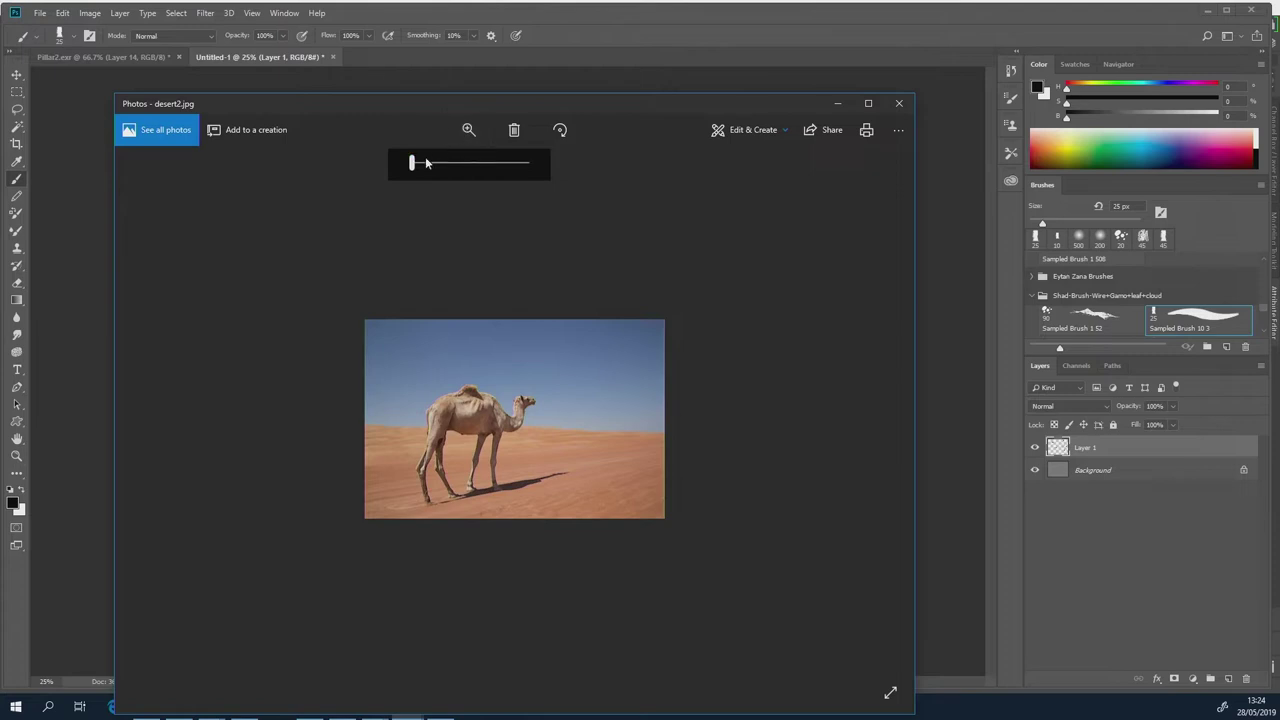
drag(425, 163, 431, 163)
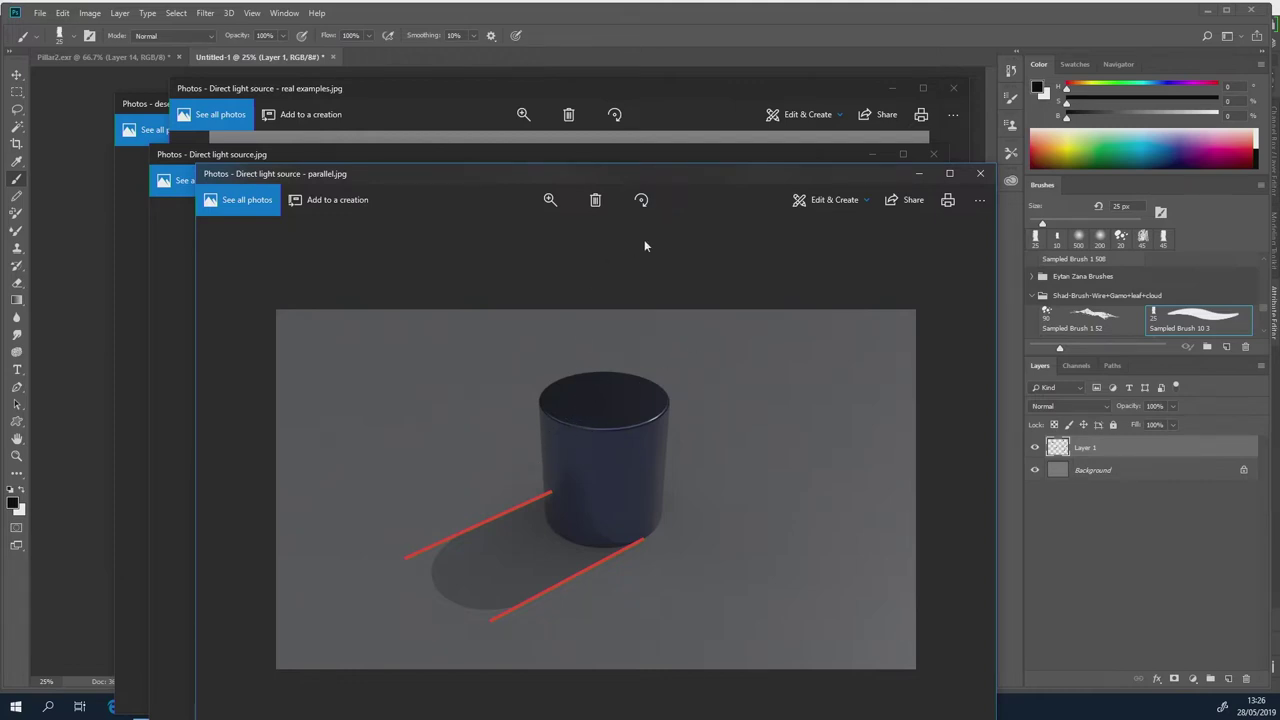
Close the three direct light source images and the camel photo to return to the Photoshop sketch.
click(980, 174)
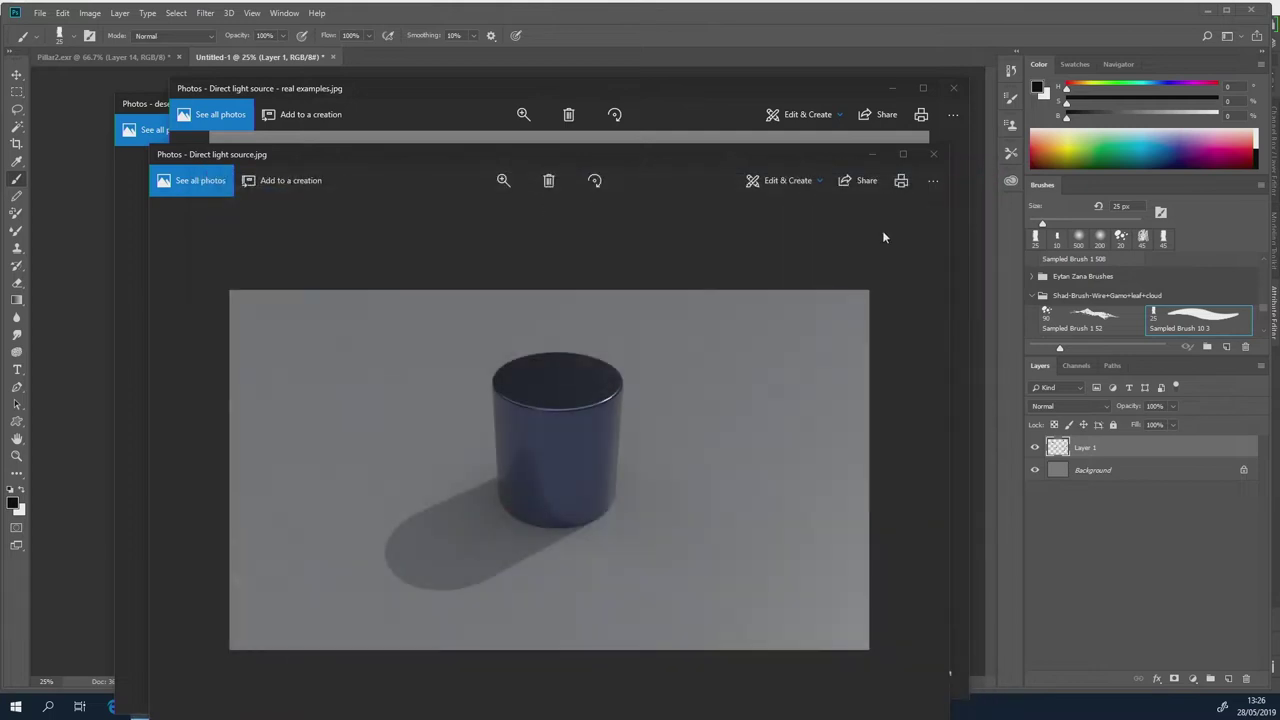
click(933, 154)
click(953, 88)
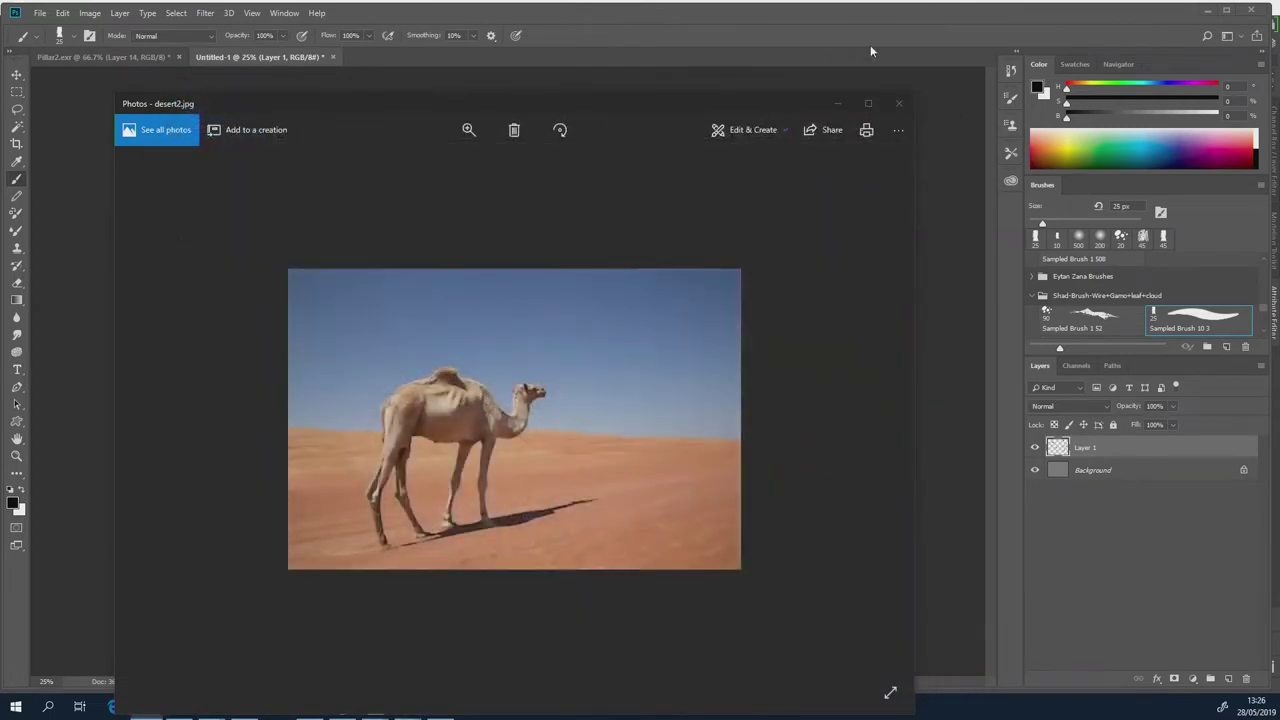
click(898, 103)
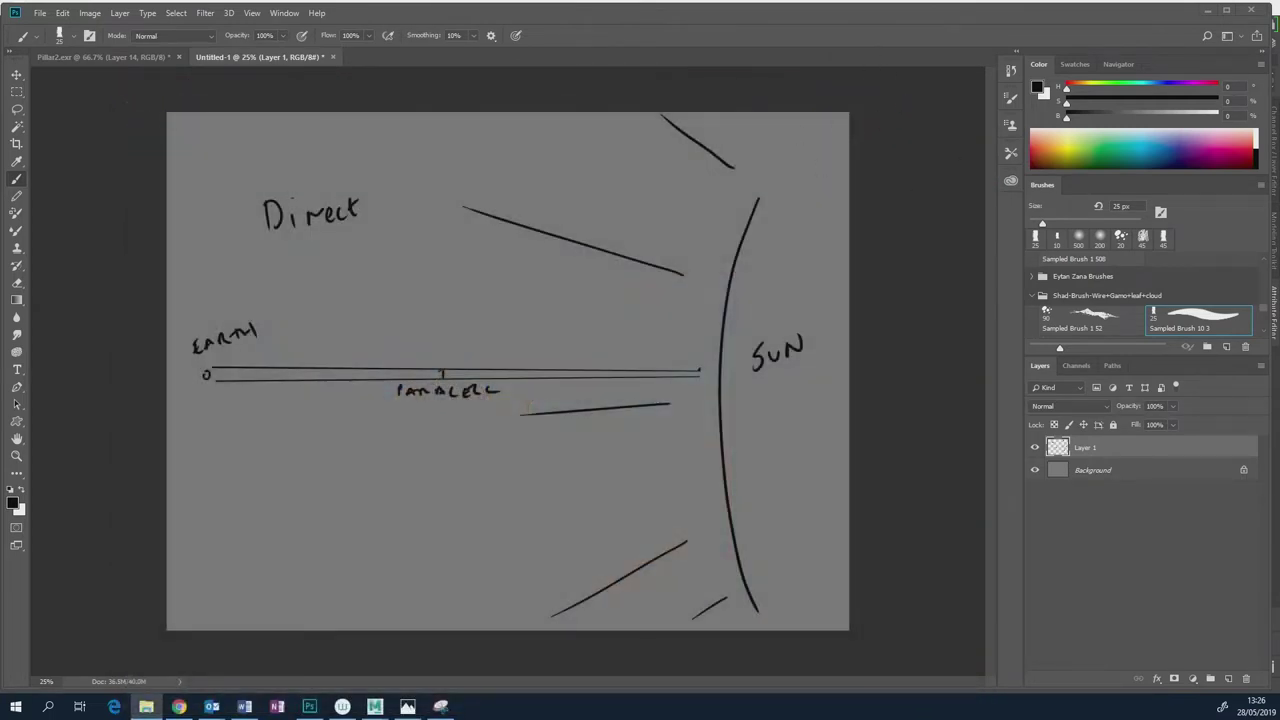
Draw a black freehand circle left of the canvas's centre on a new layer, with Layer 1 hidden.
click(1105, 497)
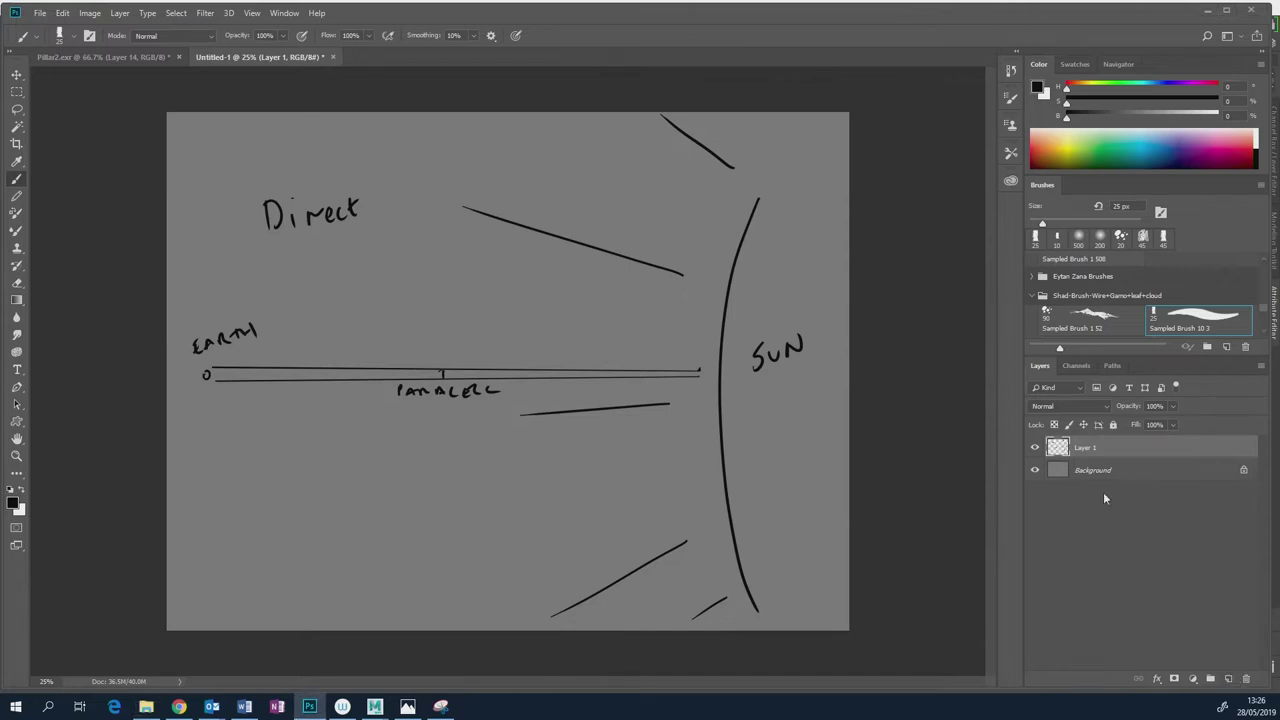
click(1228, 678)
click(1035, 470)
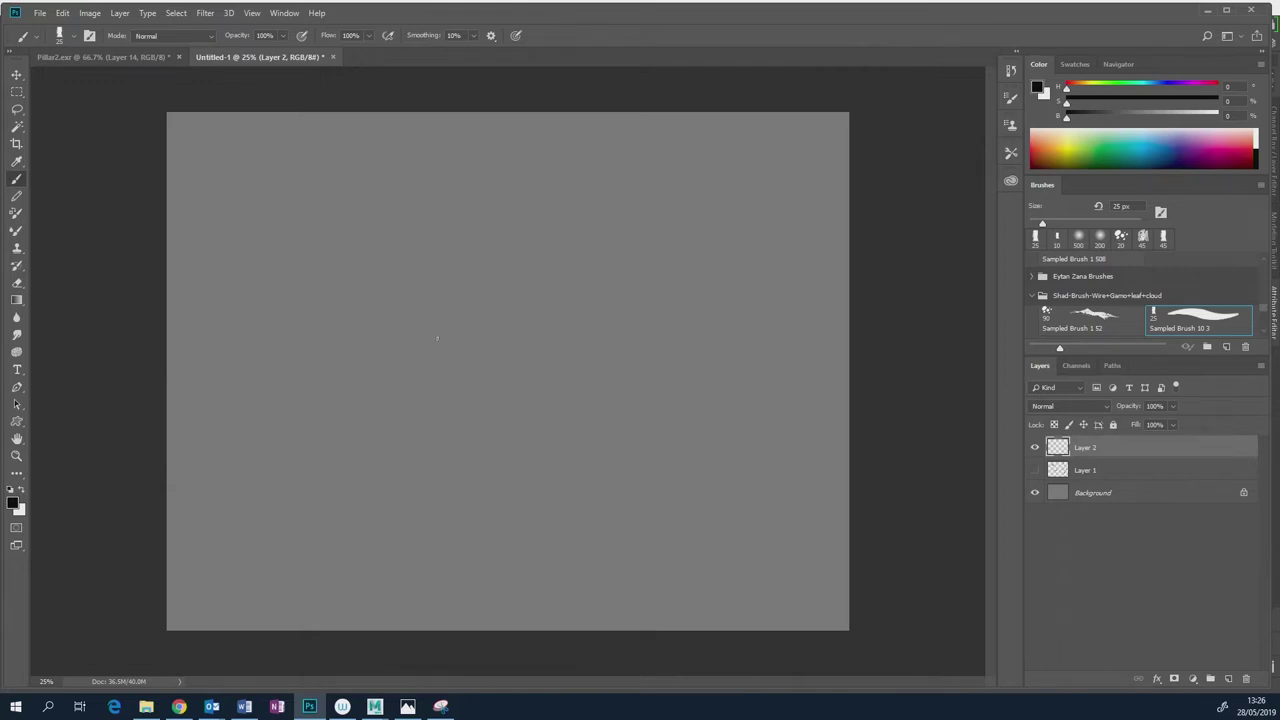
mouse_move(349, 371)
mouse_down()
mouse_move(449, 393)
mouse_move(348, 374)
mouse_up()
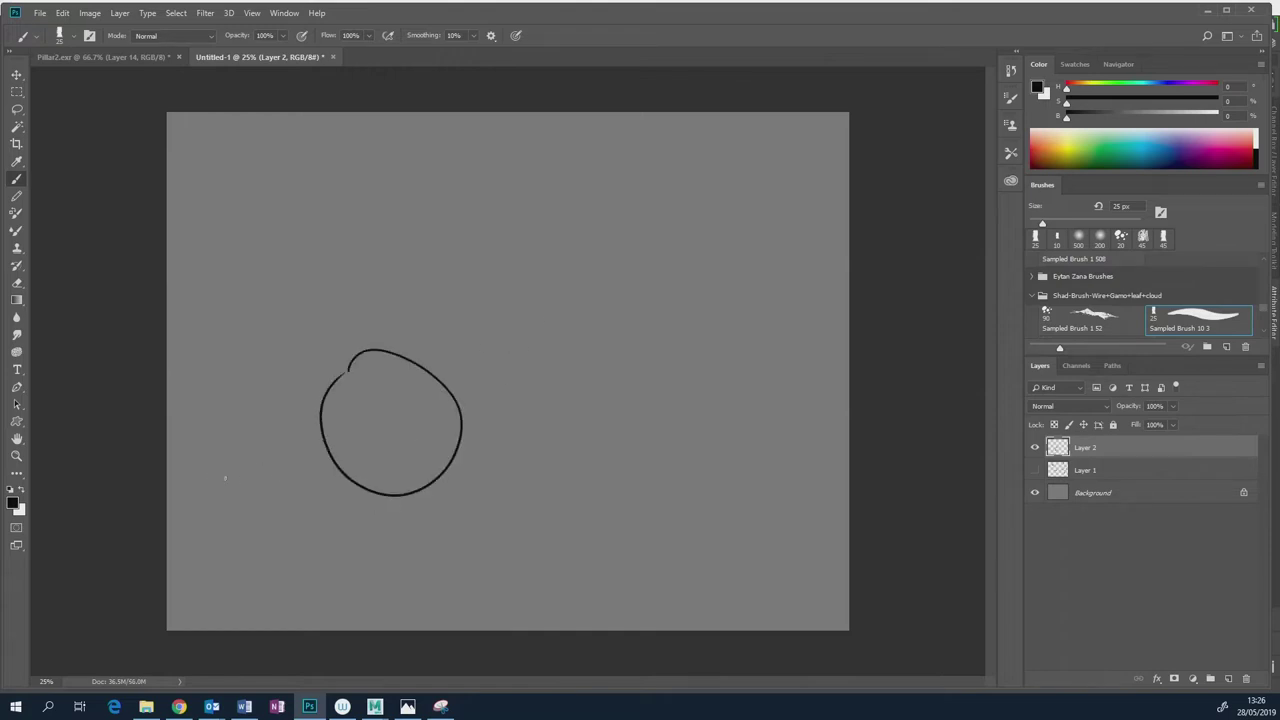
Draw ground lines on both sides of and beneath the circle, with small texture marks between the lower lines.
drag(214, 477, 351, 466)
drag(450, 466, 768, 471)
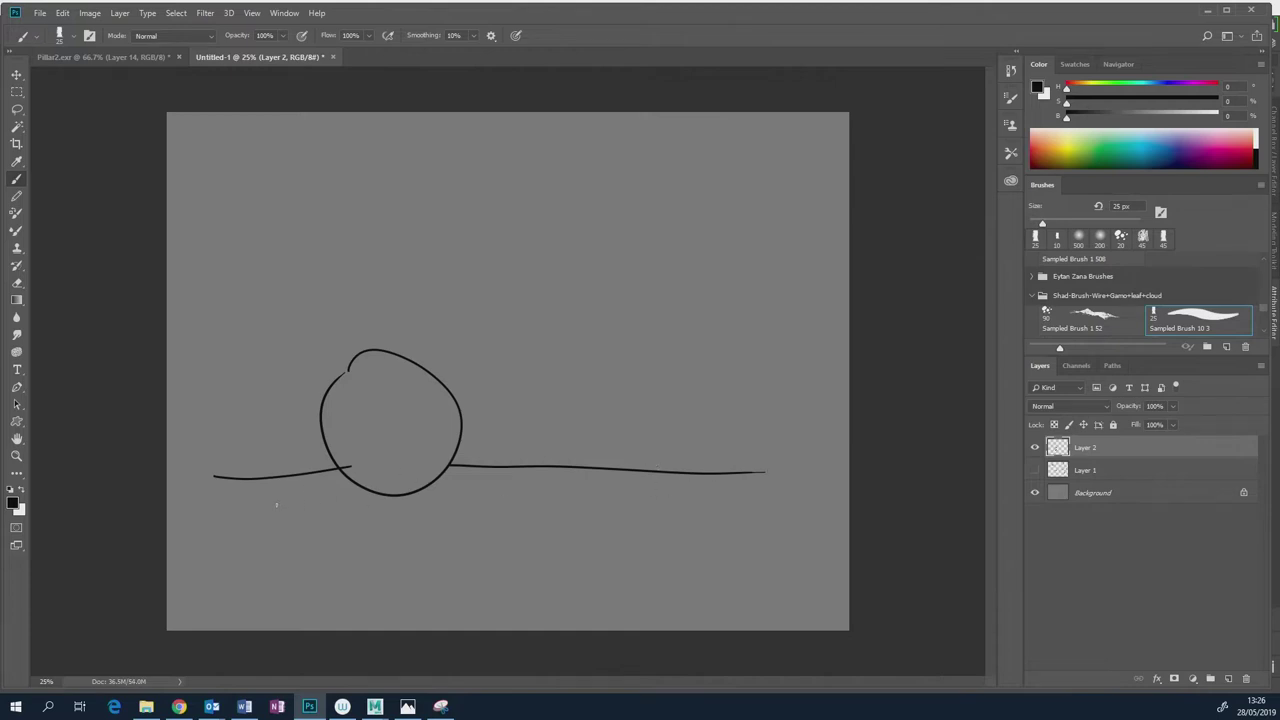
mouse_move(236, 498)
mouse_down()
mouse_move(557, 492)
mouse_move(786, 512)
mouse_move(166, 521)
mouse_move(384, 510)
mouse_up()
drag(434, 506, 490, 504)
drag(503, 504, 512, 507)
drag(558, 510, 572, 509)
Draw a tiny circle in the sky and a straight lamp post with an overhanging bulb and short rays, right of the large circle.
drag(739, 196, 742, 200)
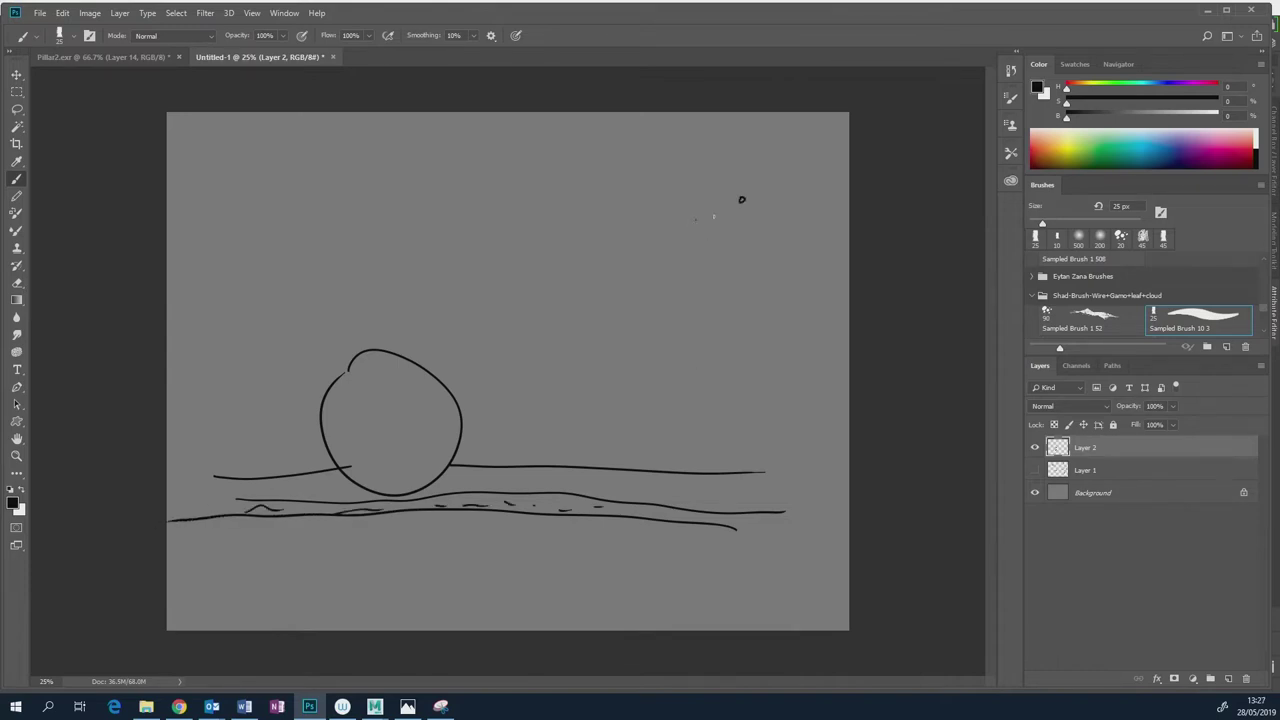
shift+drag(671, 471, 671, 311)
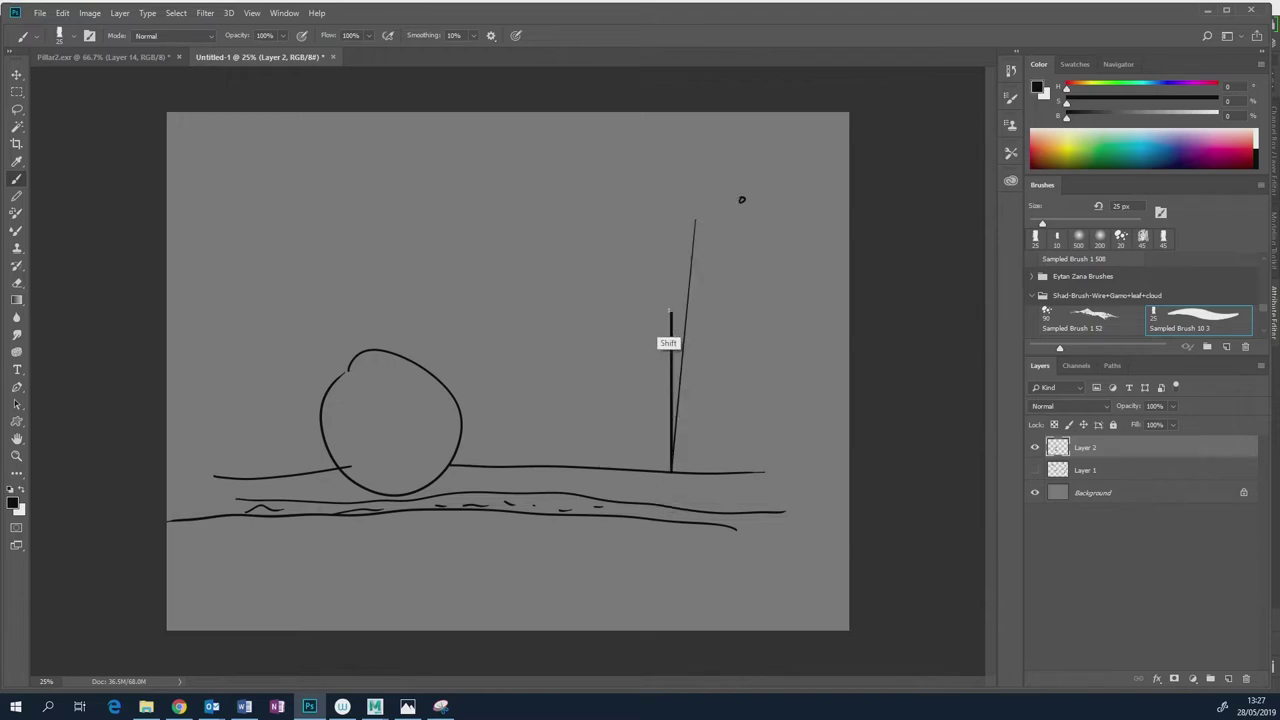
key(ctrl+z)
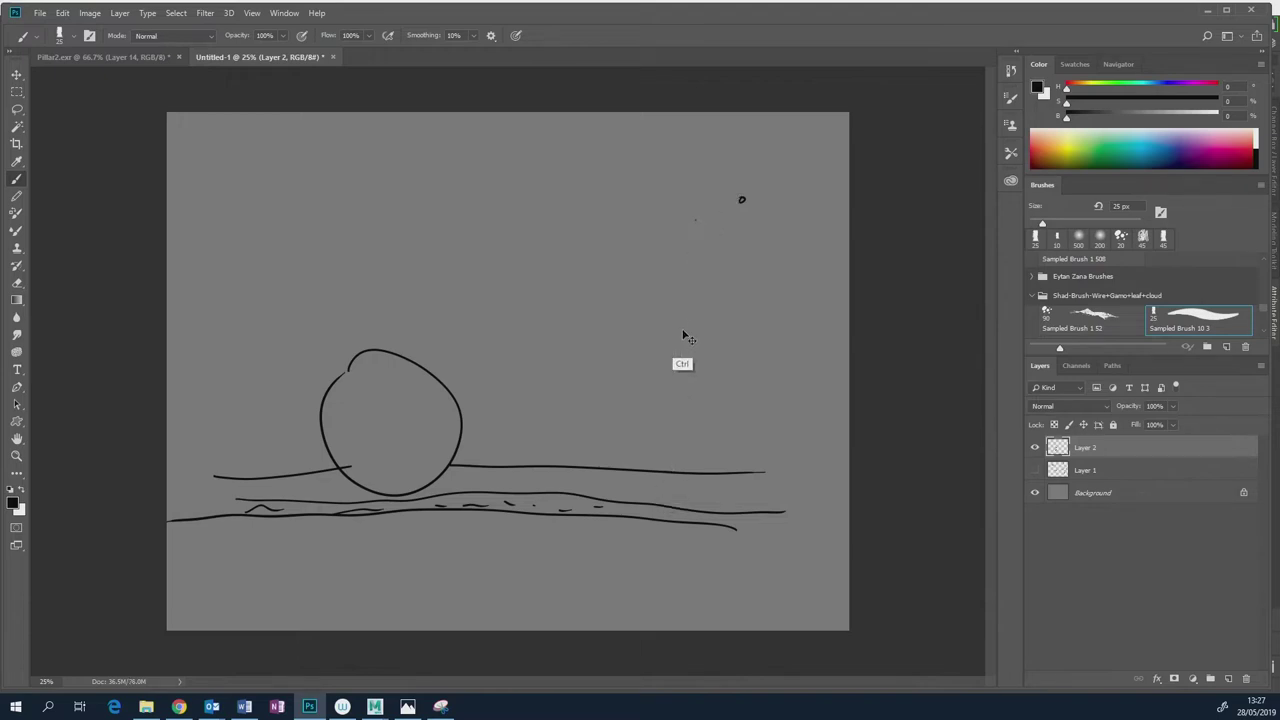
drag(670, 286, 670, 466)
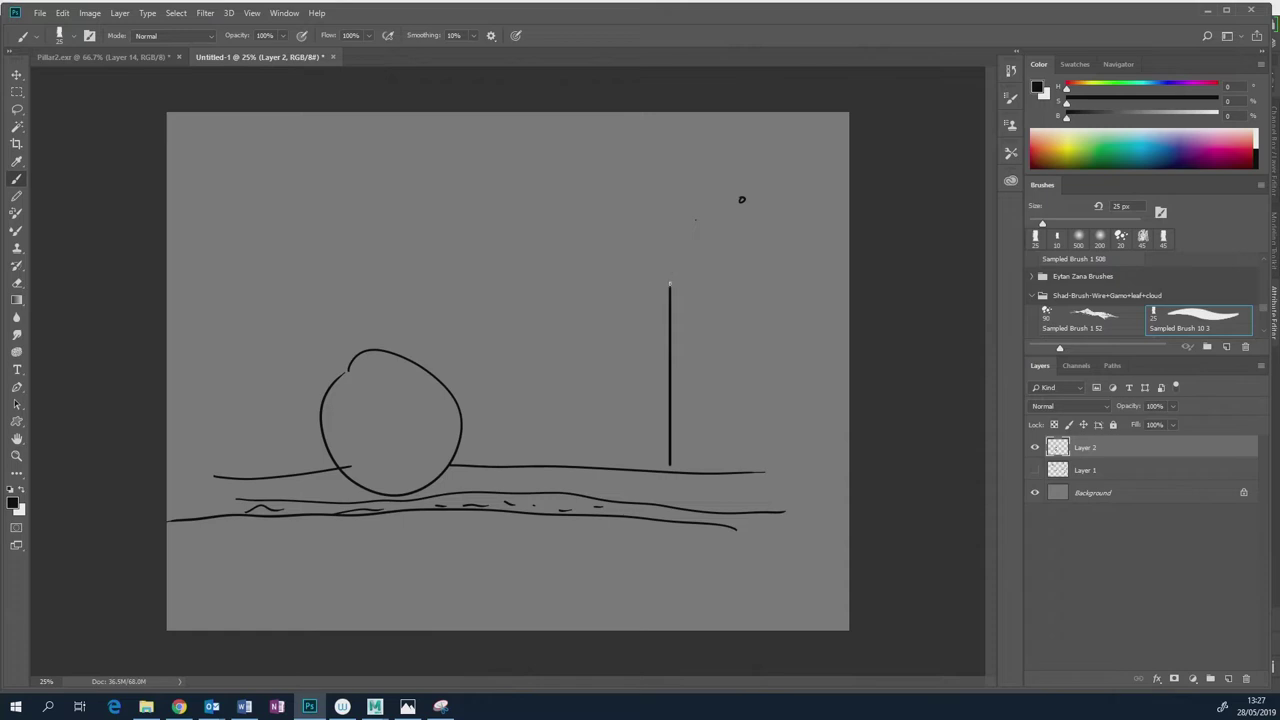
mouse_move(670, 284)
mouse_down()
mouse_move(637, 279)
mouse_move(620, 295)
mouse_move(638, 304)
mouse_move(627, 289)
mouse_move(611, 308)
mouse_move(632, 310)
mouse_move(542, 336)
mouse_up()
mouse_move(608, 330)
mouse_down()
mouse_move(586, 360)
mouse_move(650, 338)
mouse_up()
drag(648, 305, 698, 305)
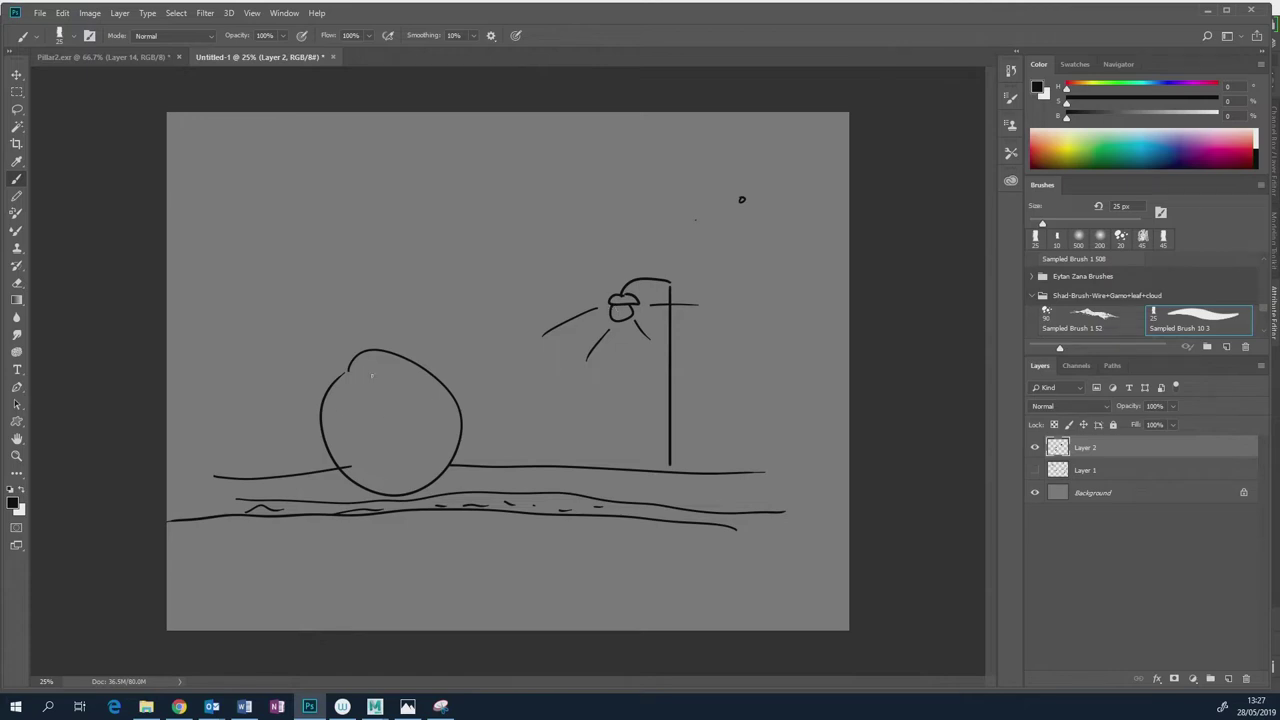
Draw light rays fanning out from the lamp bulb to the large circle's top, side and base, plus a small mark at its outline's gap.
drag(347, 372, 350, 378)
drag(607, 308, 396, 358)
mouse_move(606, 314)
mouse_down()
mouse_move(447, 401)
mouse_move(494, 430)
mouse_move(437, 484)
mouse_up()
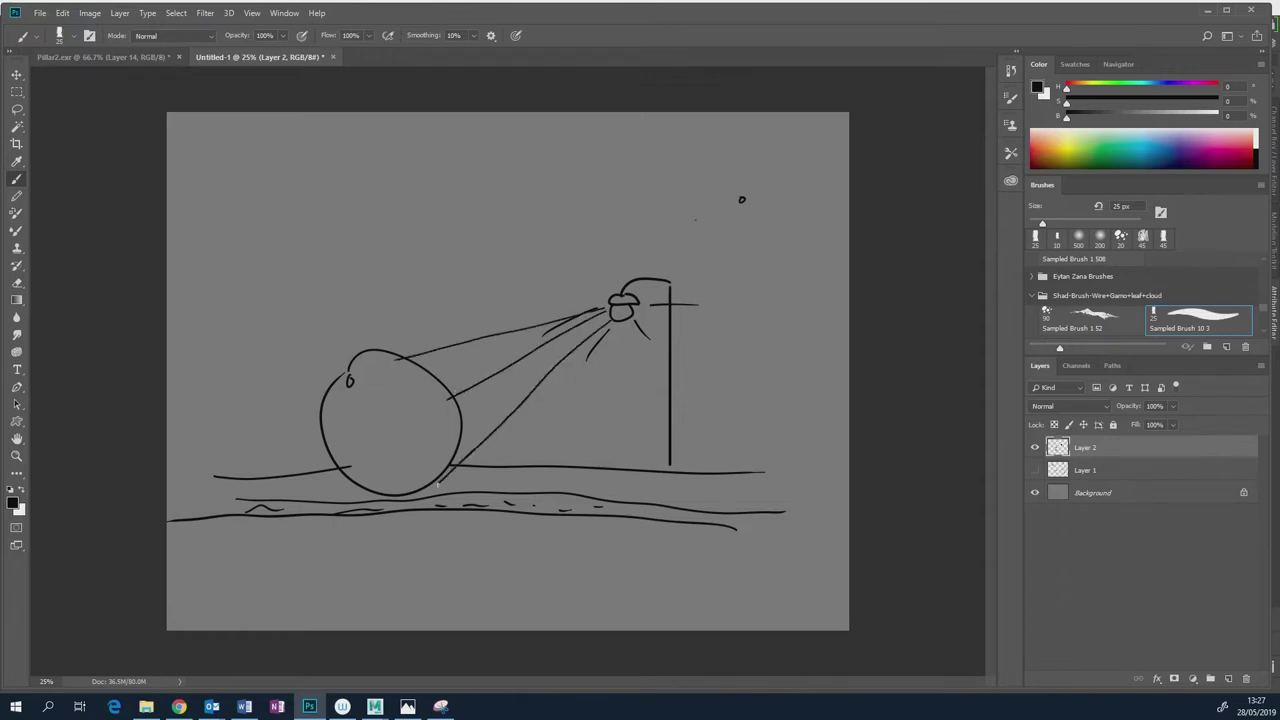
drag(598, 306, 349, 355)
Switch to Photos and examine the local light source real examples, cylinder render and radial shadow images, moving the Direct light source.jpg window aside.
key(alt+Tab)
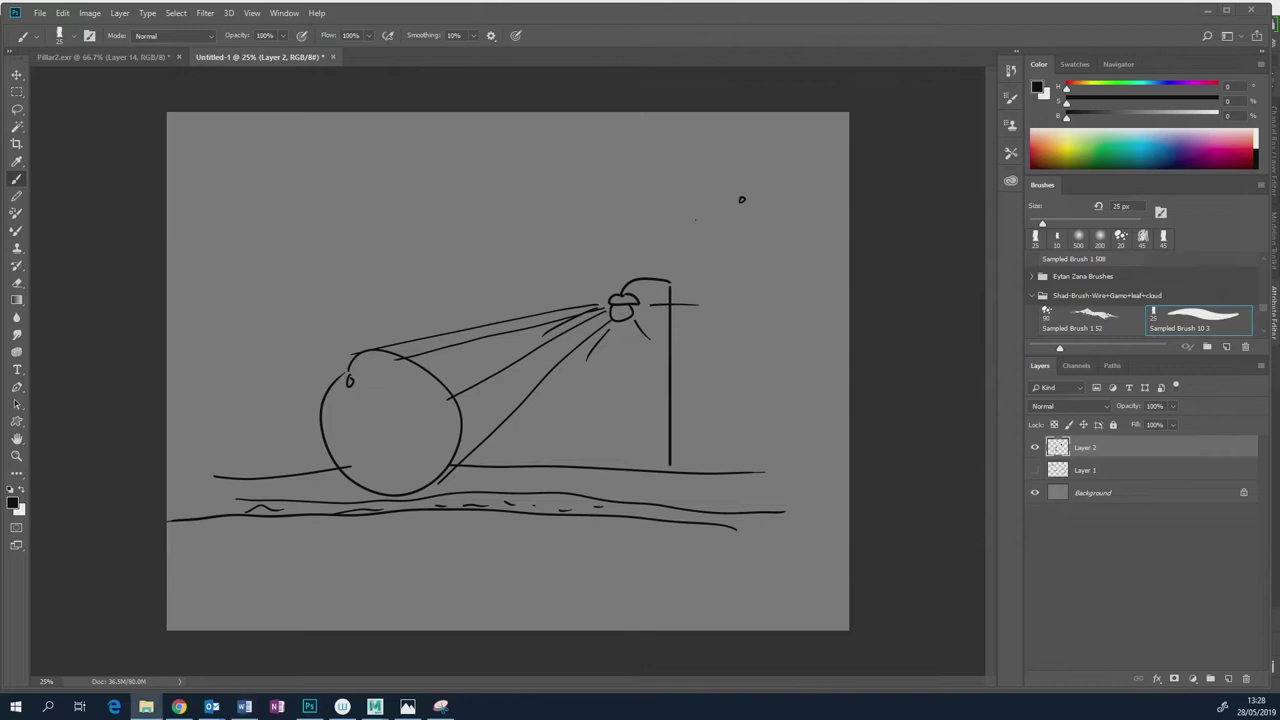
click(407, 706)
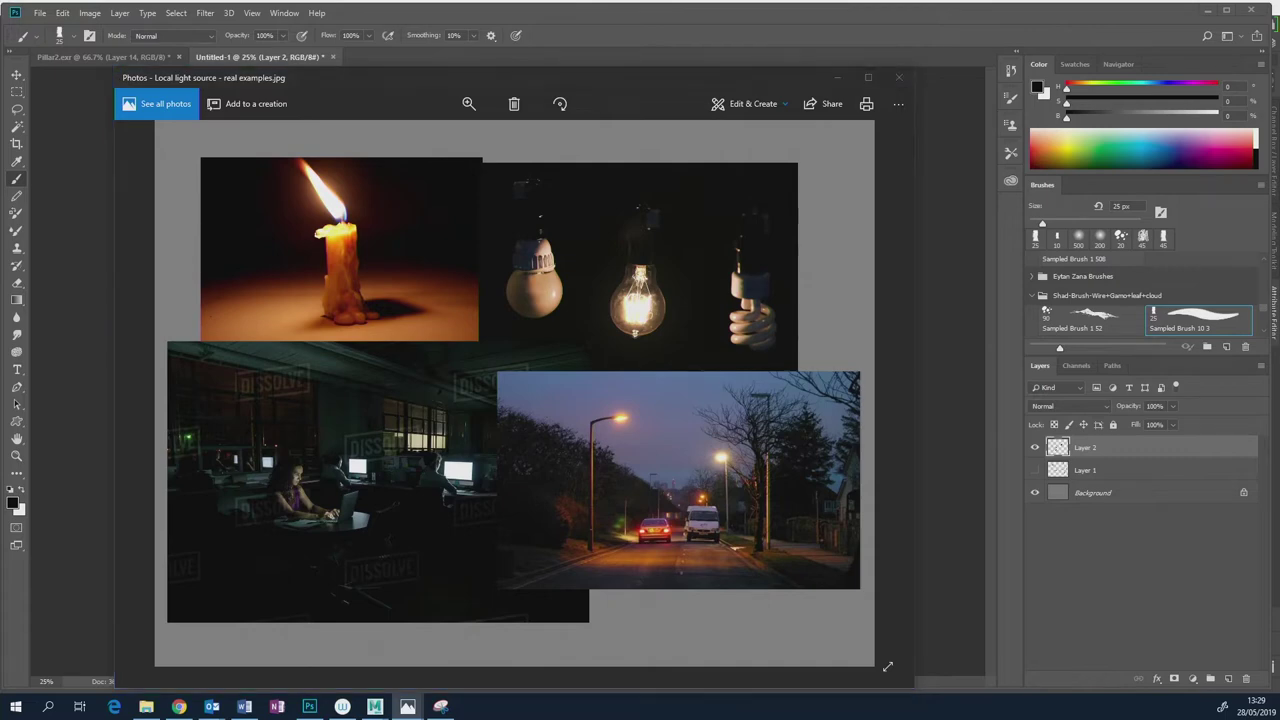
key(Right)
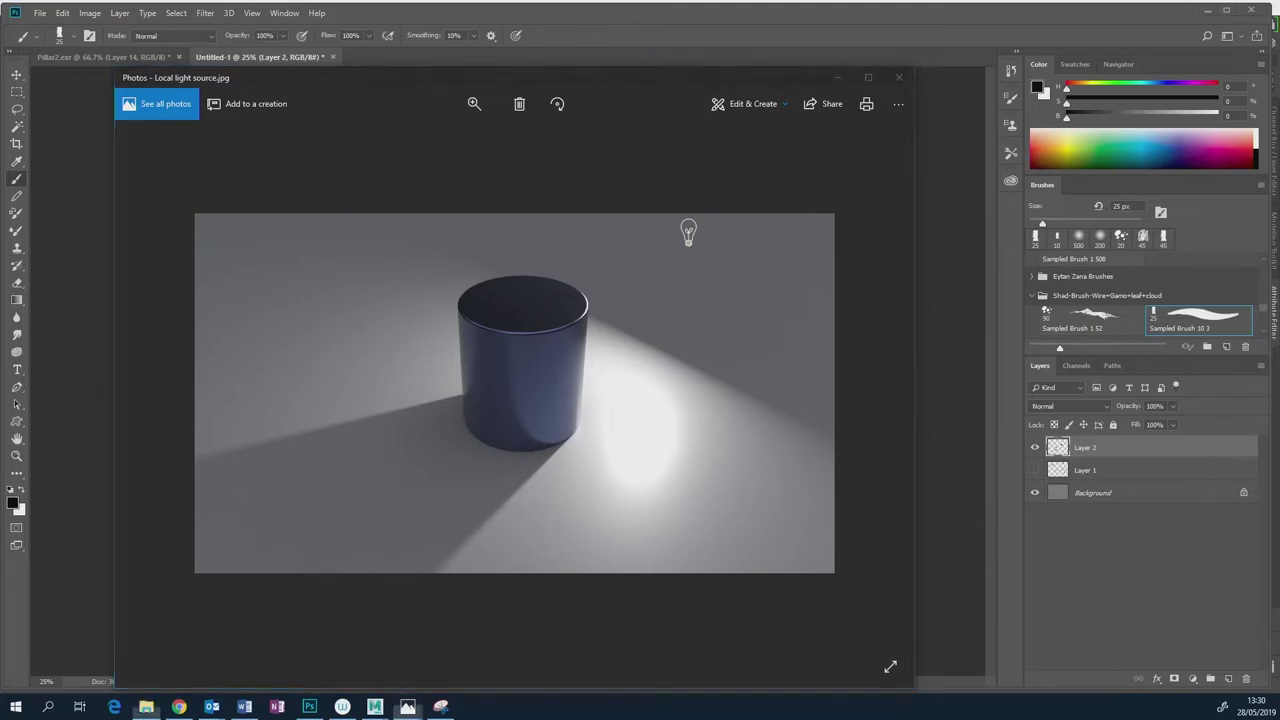
key(Left)
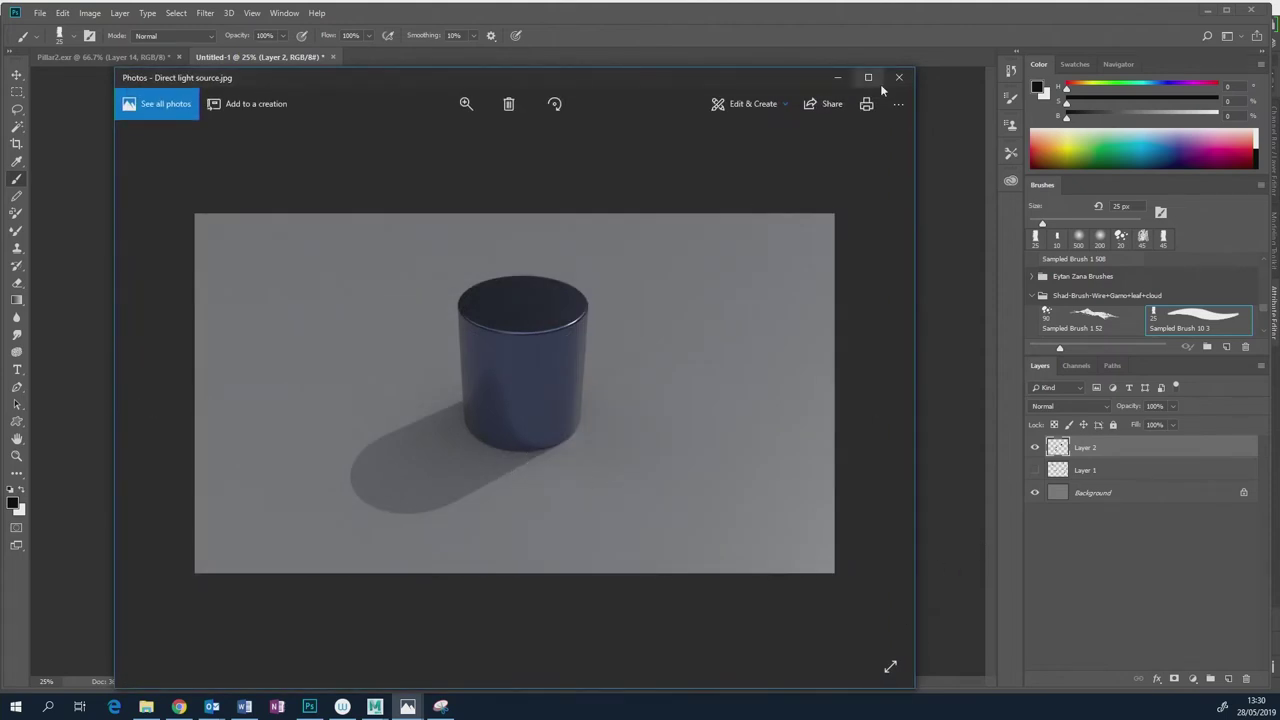
drag(744, 77, 1279, 178)
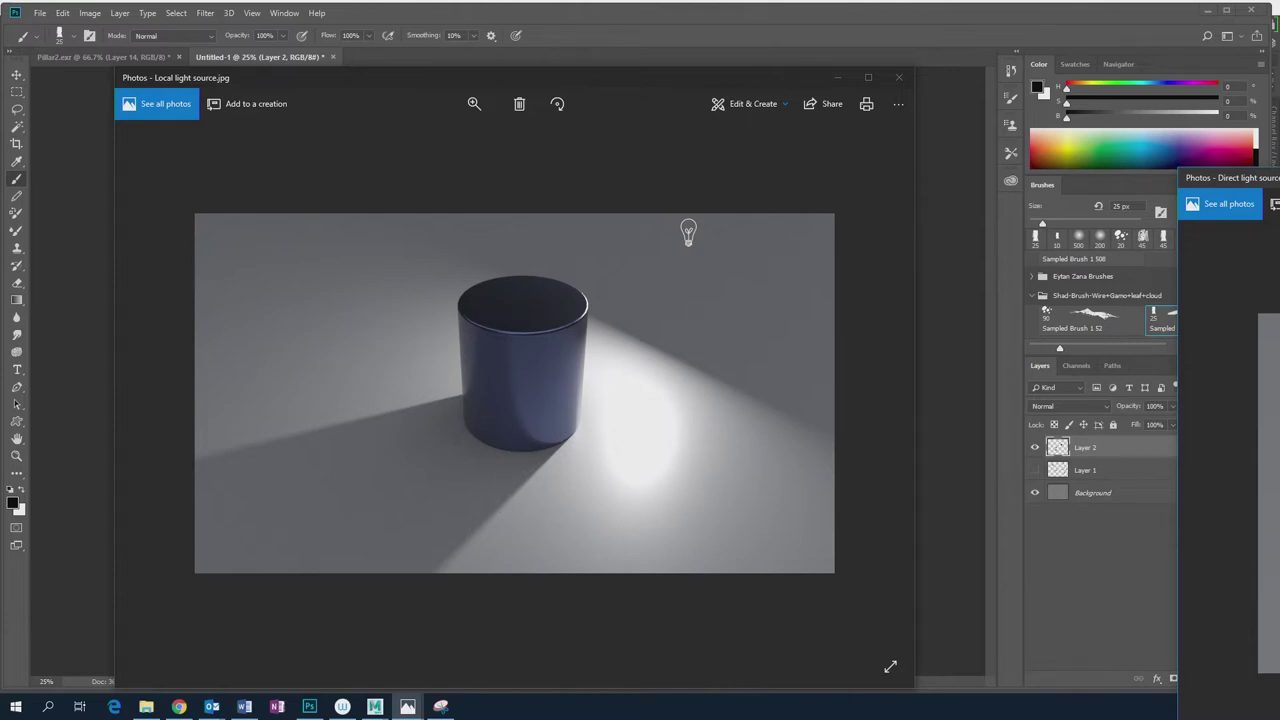
click(531, 452)
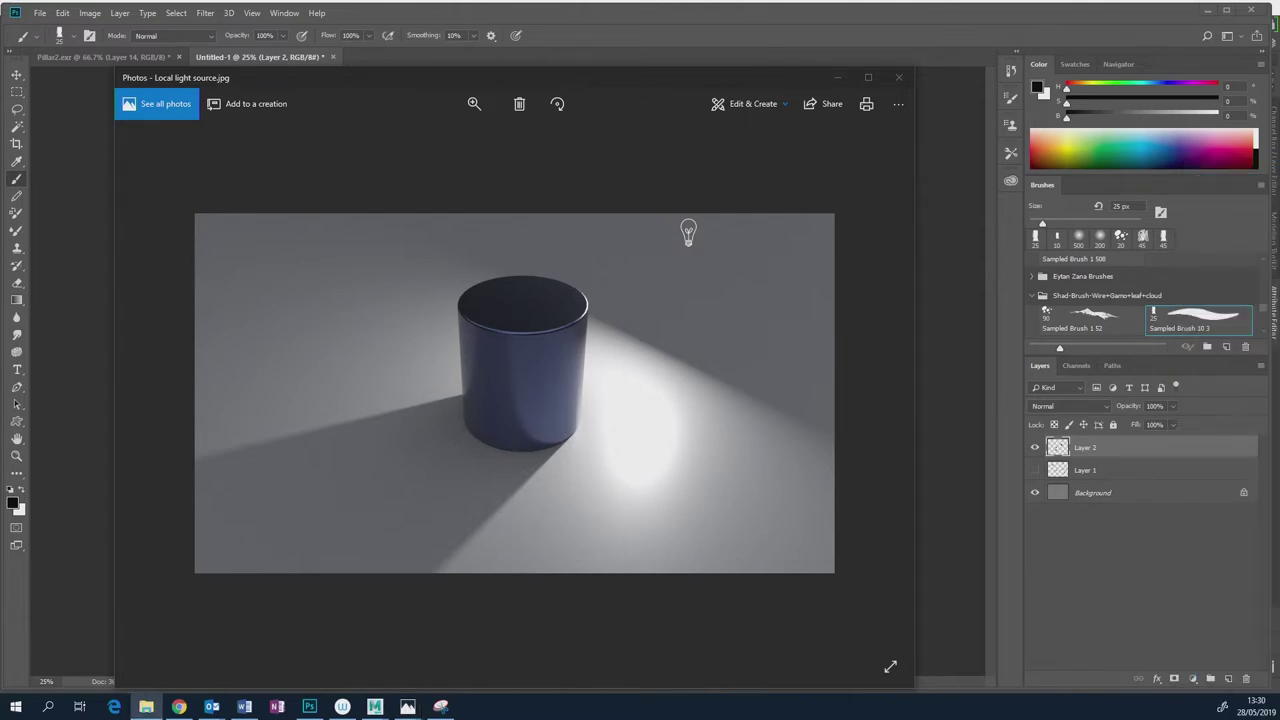
key(Right)
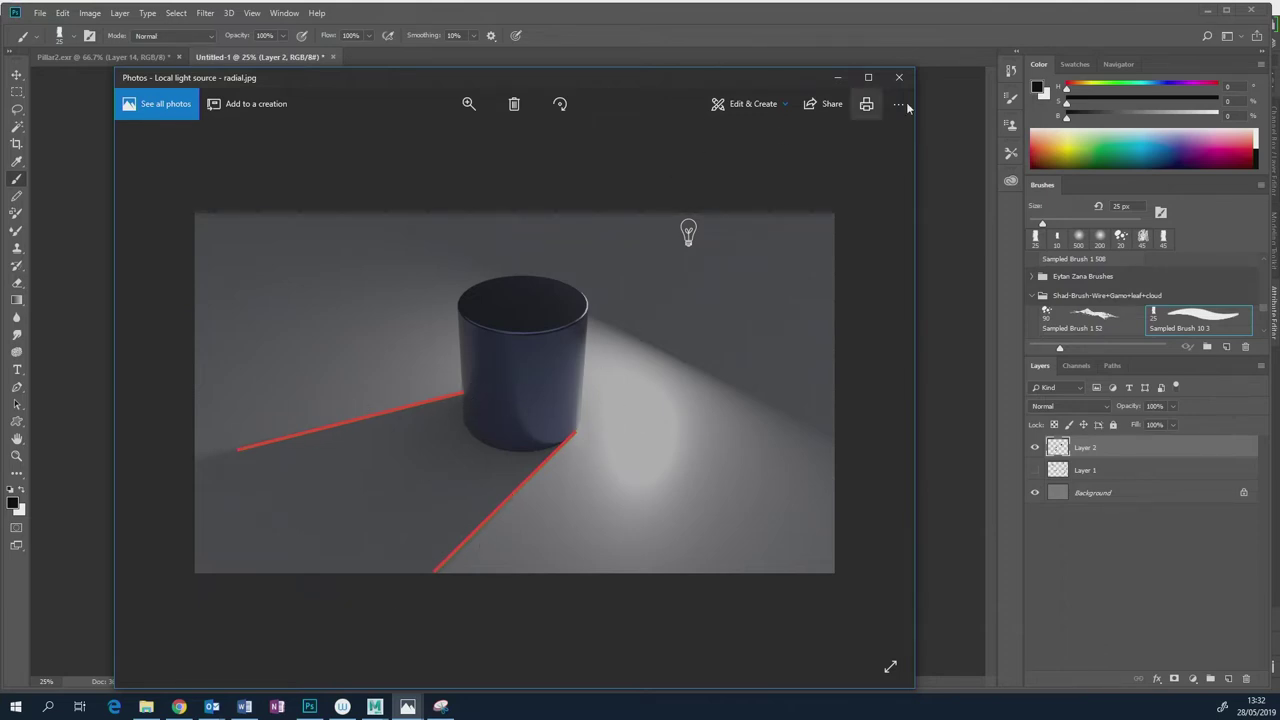
Clear the light source images away from the Photoshop sketch and hide Layer 2.
click(840, 81)
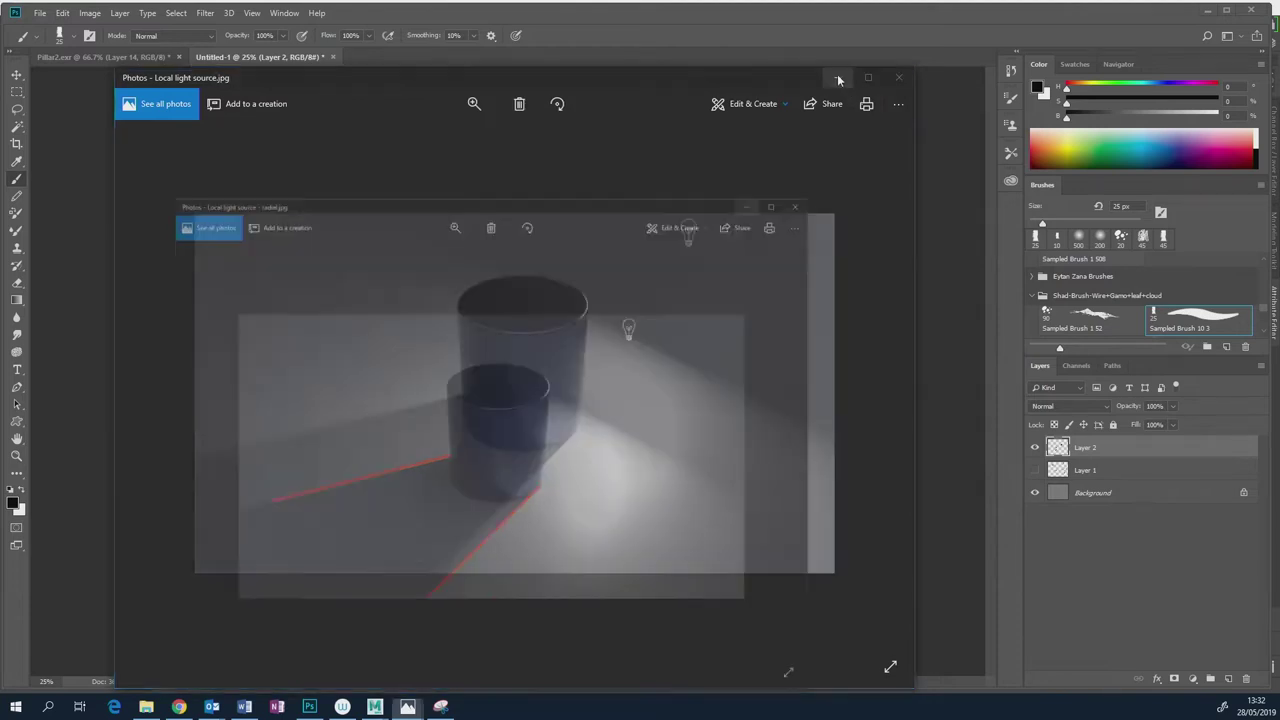
click(903, 78)
click(900, 78)
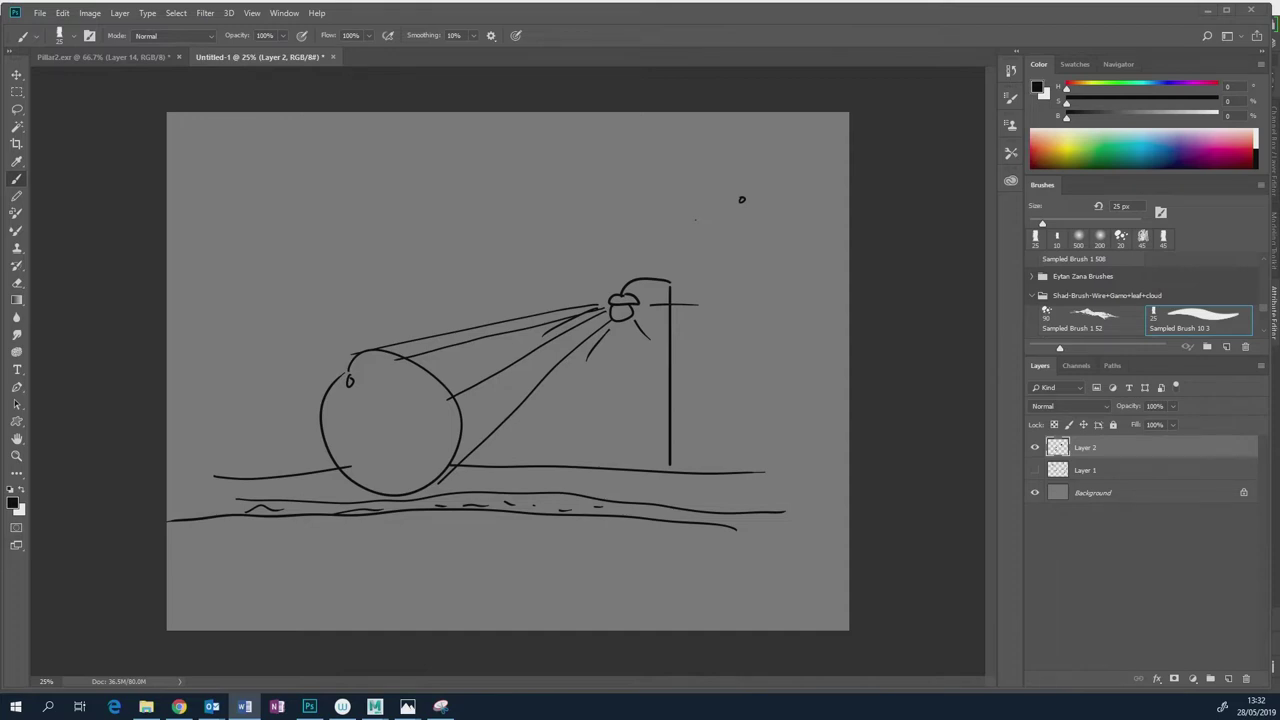
click(1035, 447)
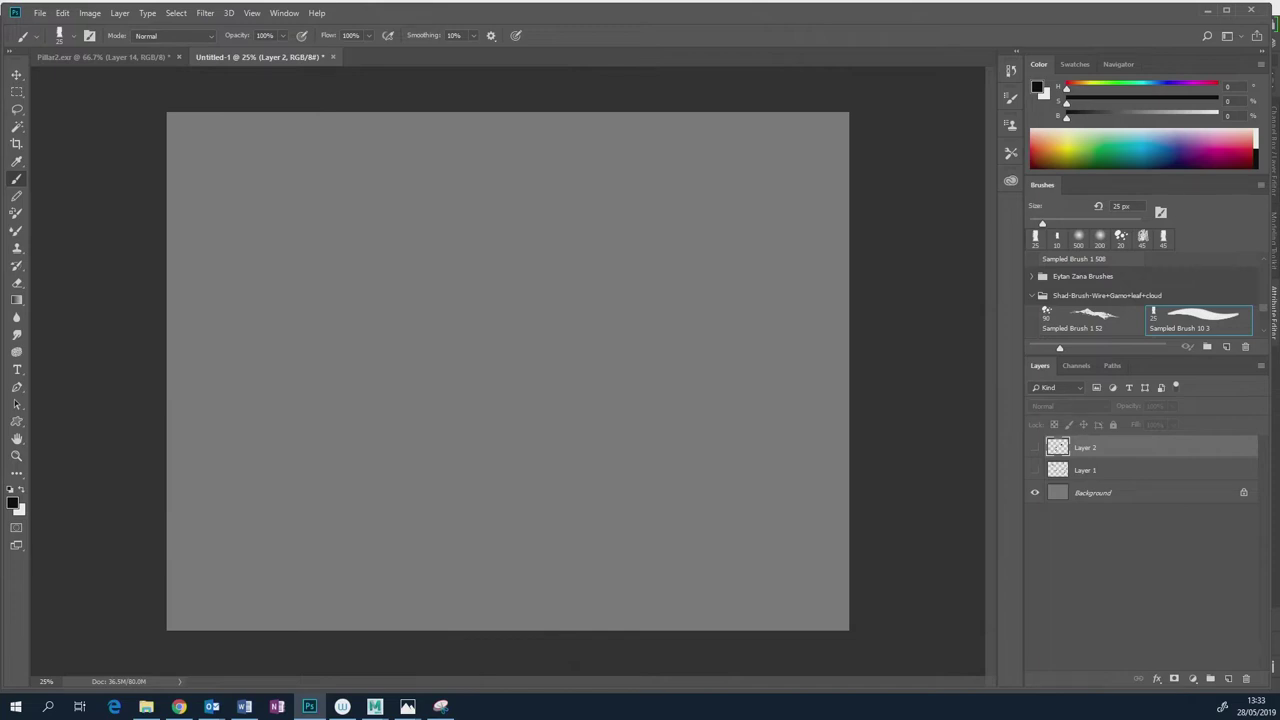
View Light breakdown - annotated.jpg in a maximized Photos window and enlarge it to examine the sphere's highlight and core shadow labels.
click(407, 706)
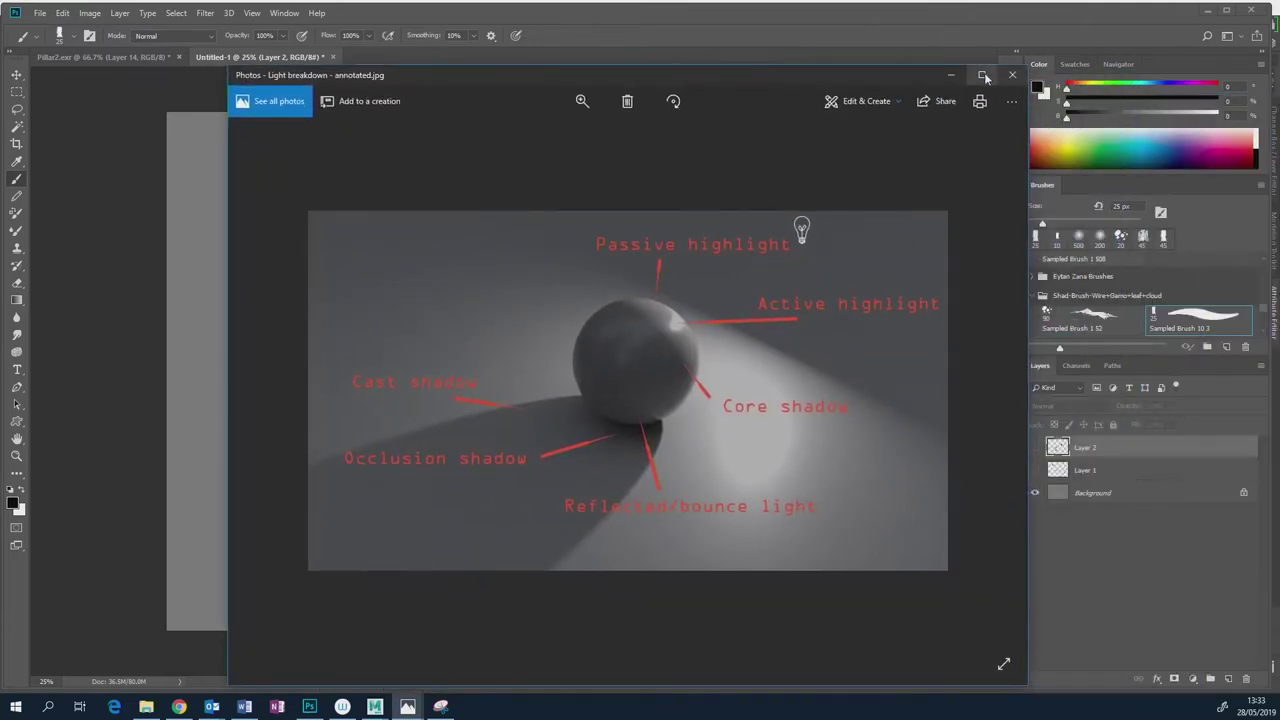
click(982, 75)
click(593, 38)
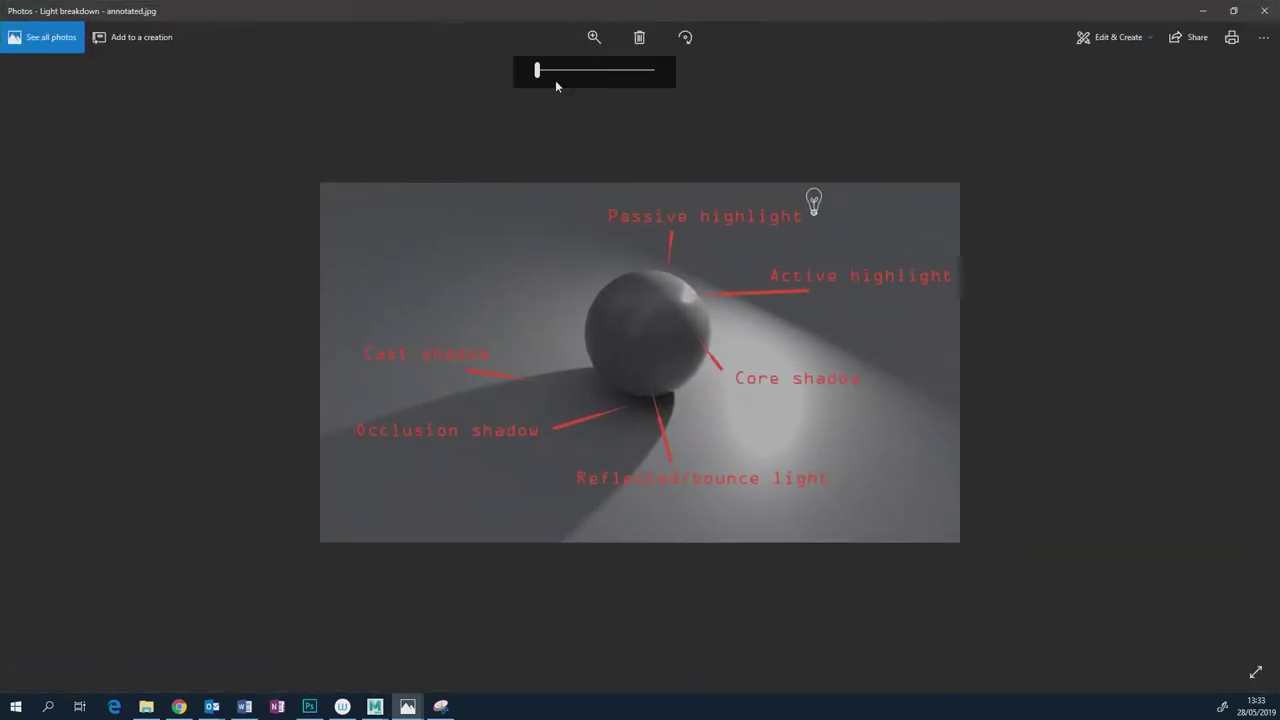
drag(538, 72, 548, 74)
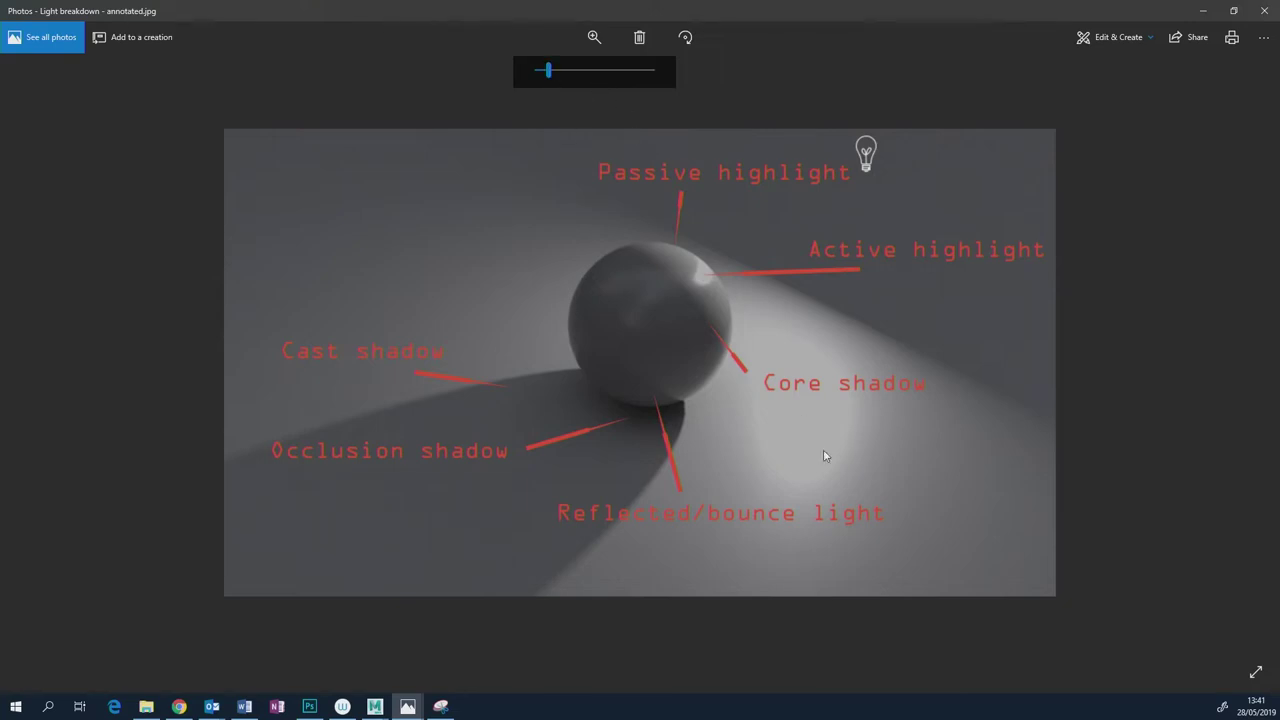
drag(548, 70, 604, 70)
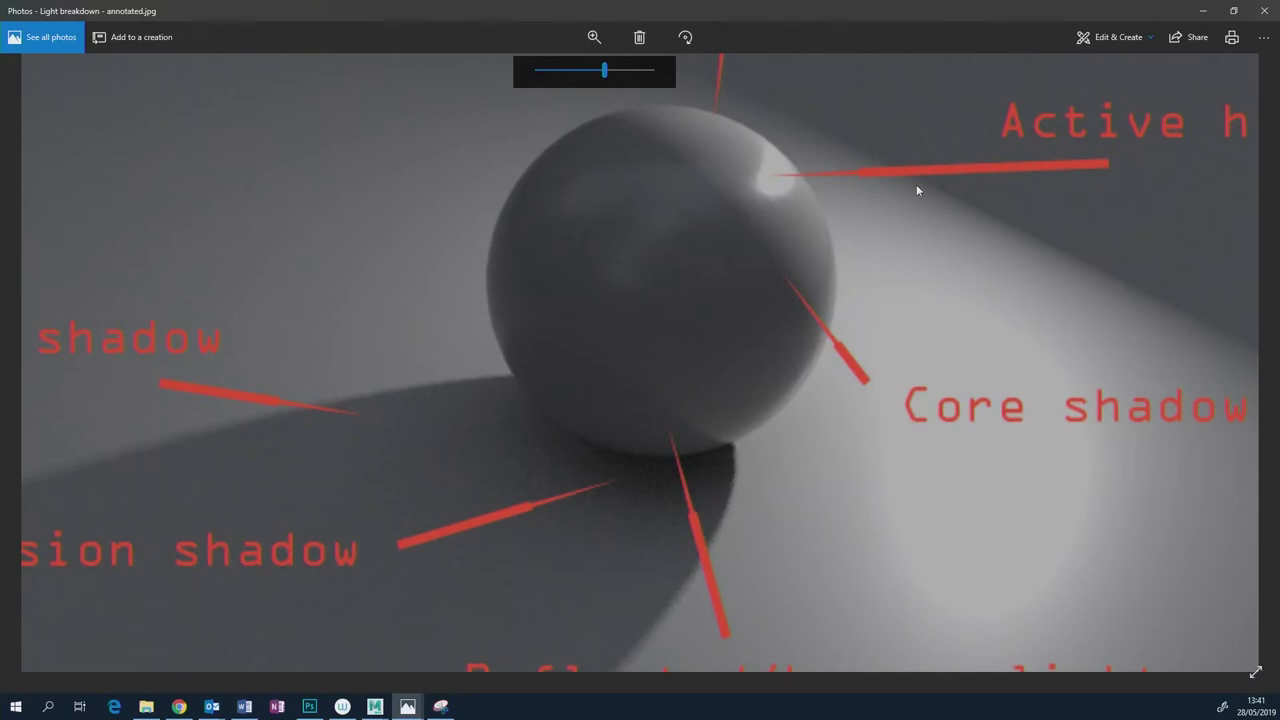
scroll(795, 470, down, 5)
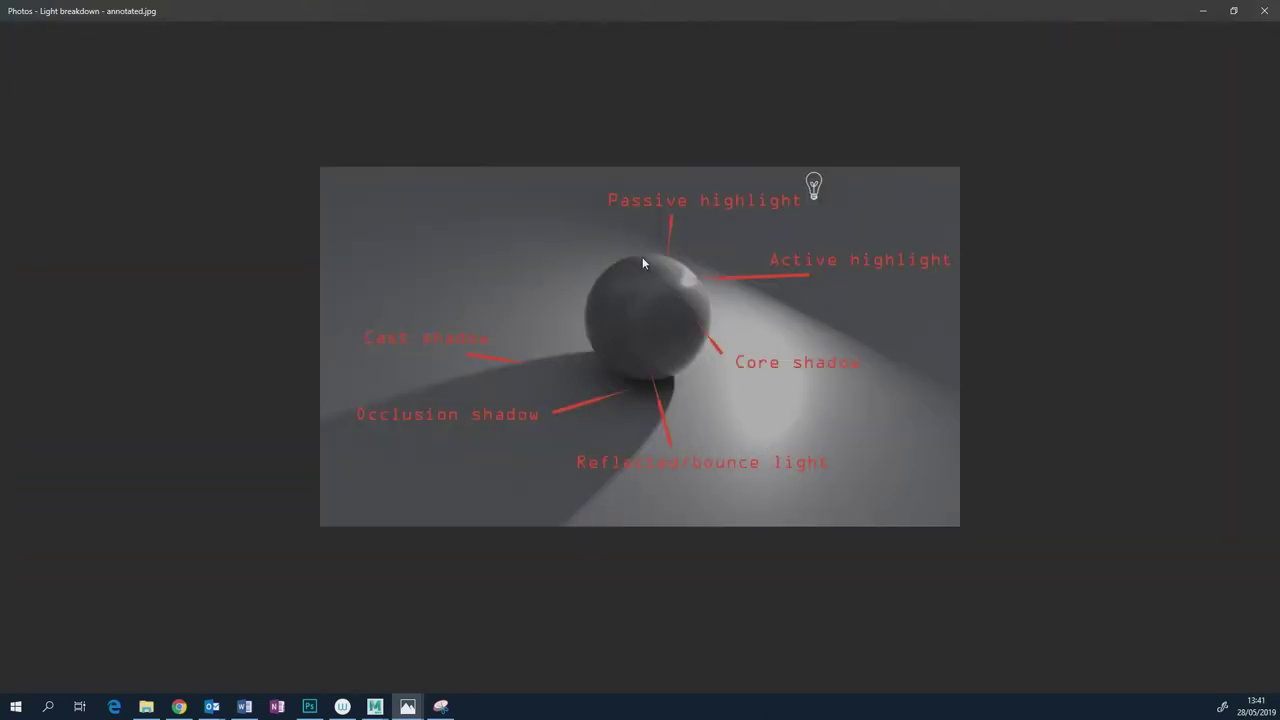
Examine the sphere's occlusion shadow and reflected/bounce light areas up close, and return to a view of the whole annotated image.
click(594, 37)
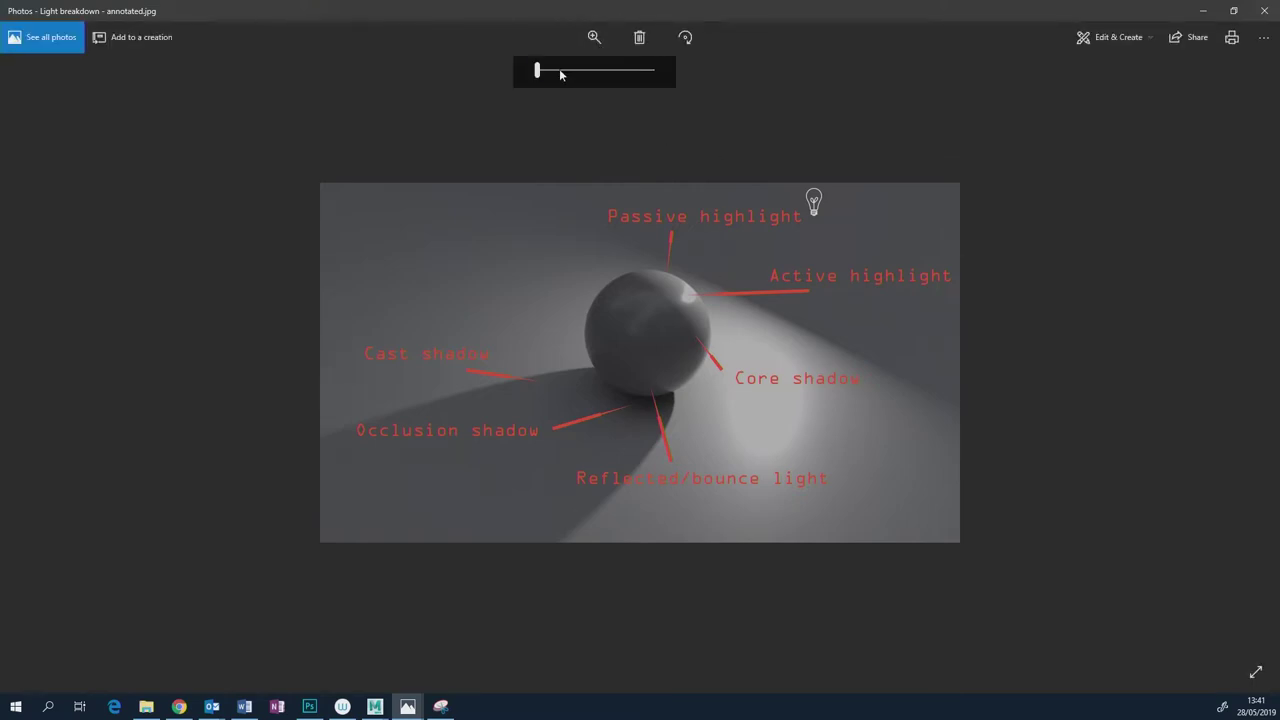
drag(563, 72, 602, 71)
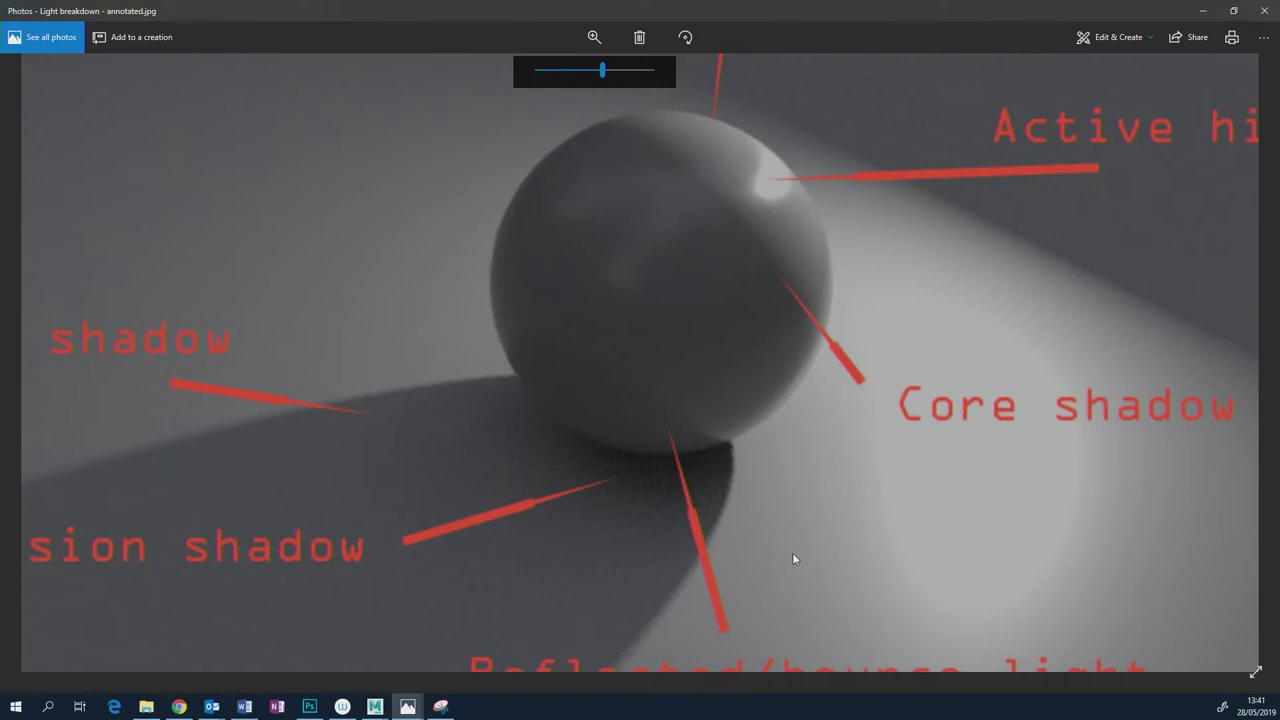
drag(793, 558, 778, 472)
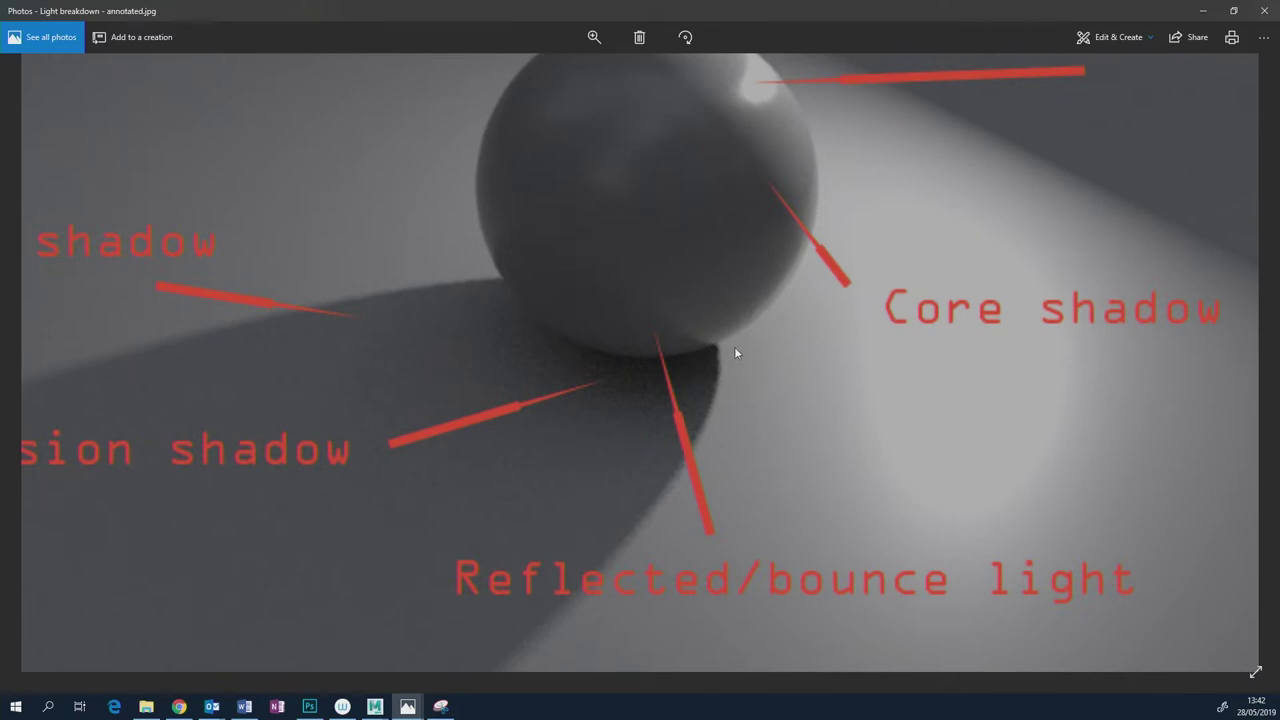
click(594, 45)
drag(606, 70, 546, 70)
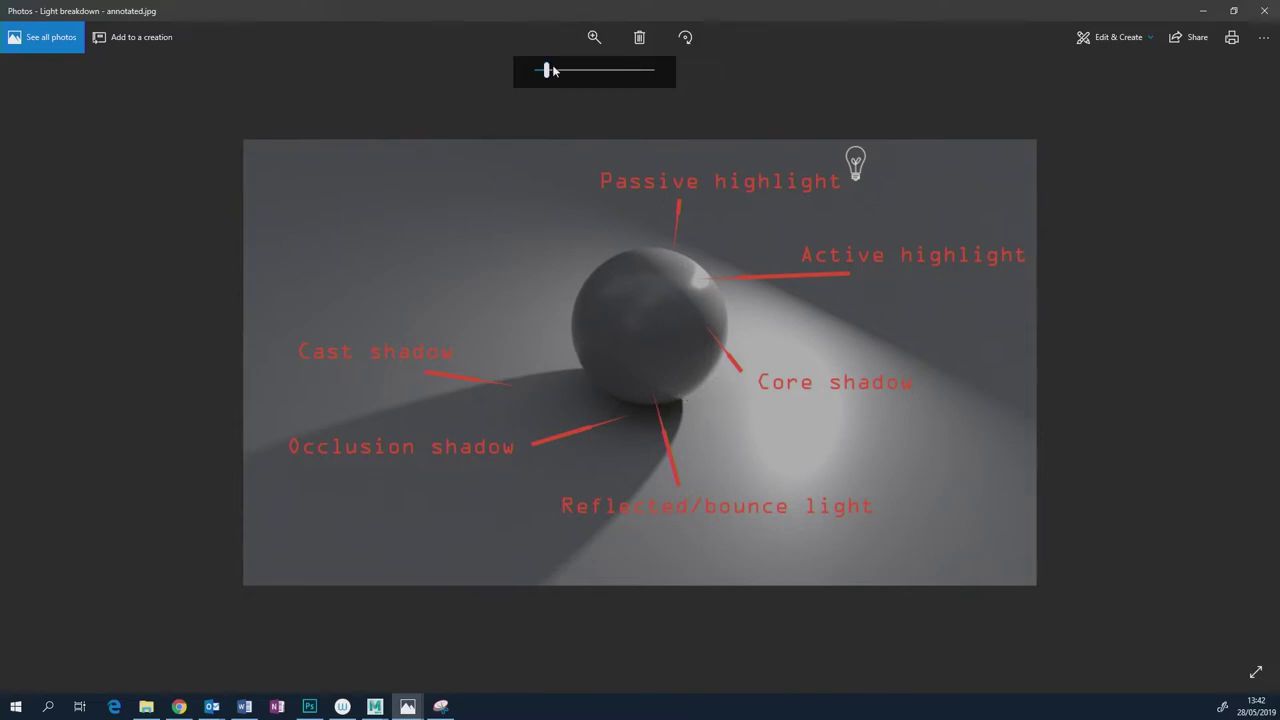
drag(546, 70, 537, 70)
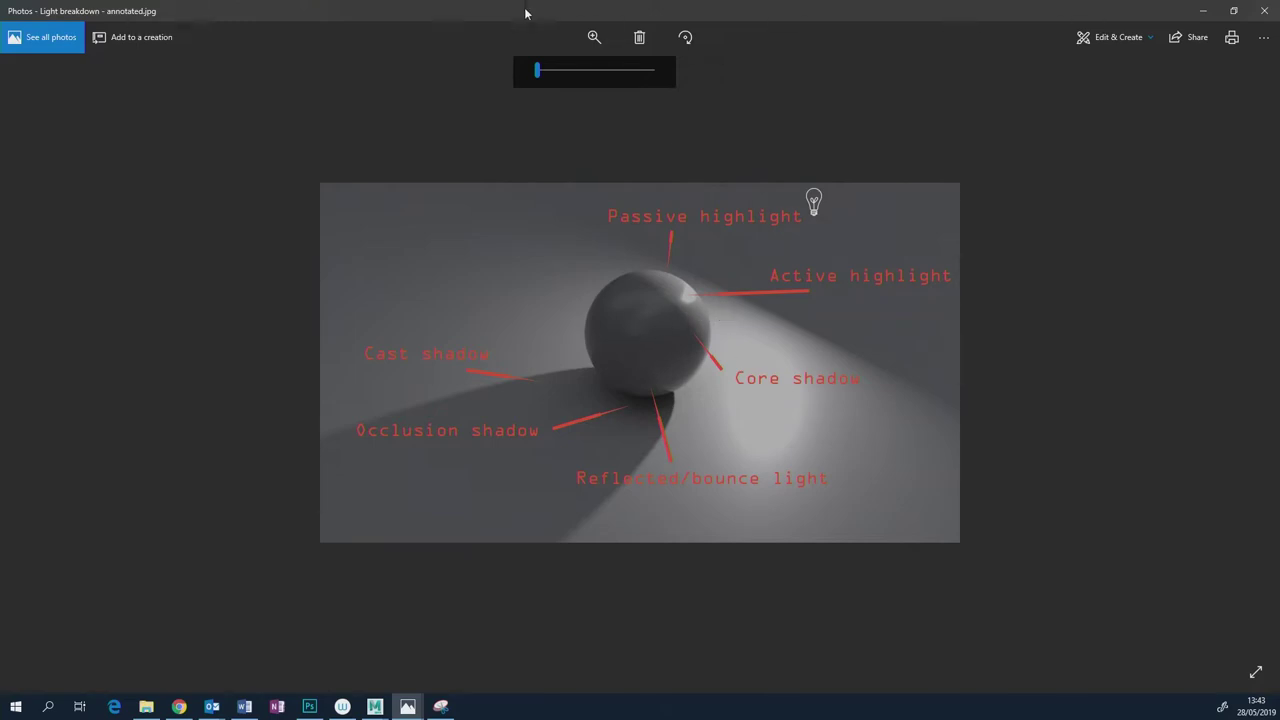
drag(537, 72, 547, 74)
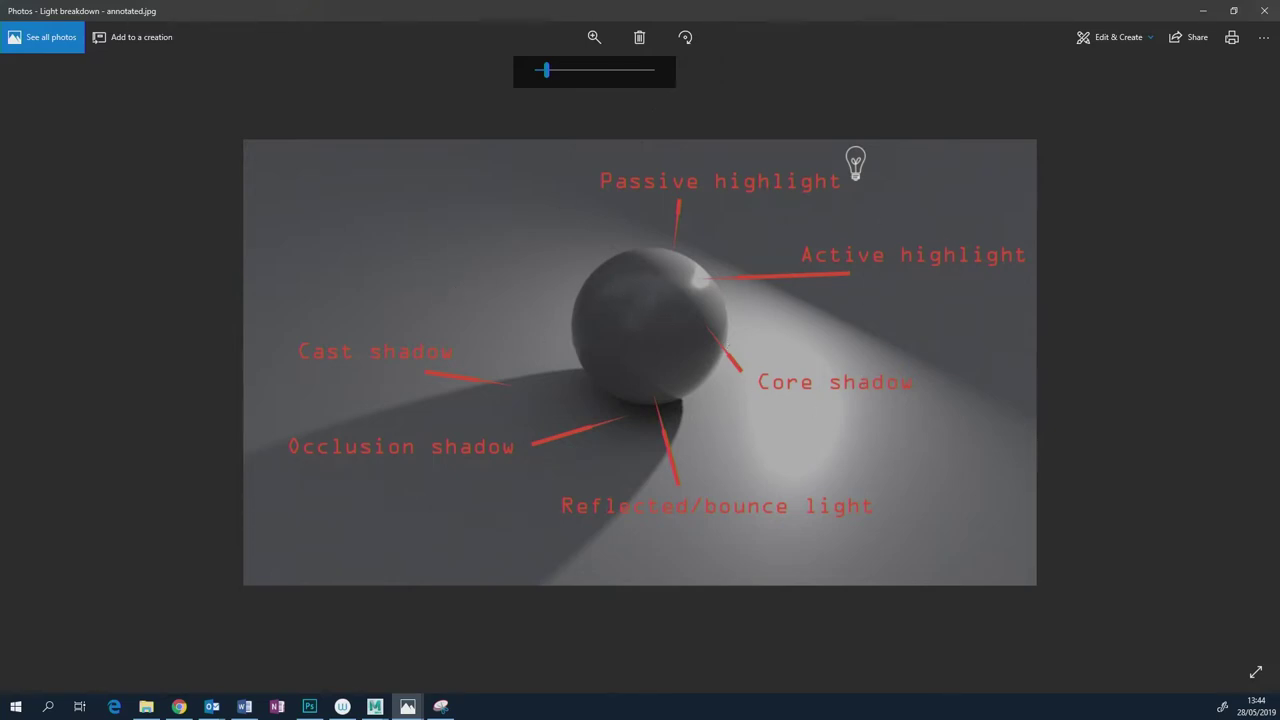
Minimize the annotated image, switch to Maya and open the ThreePointLighting.mb scene.
key(alt+Tab)
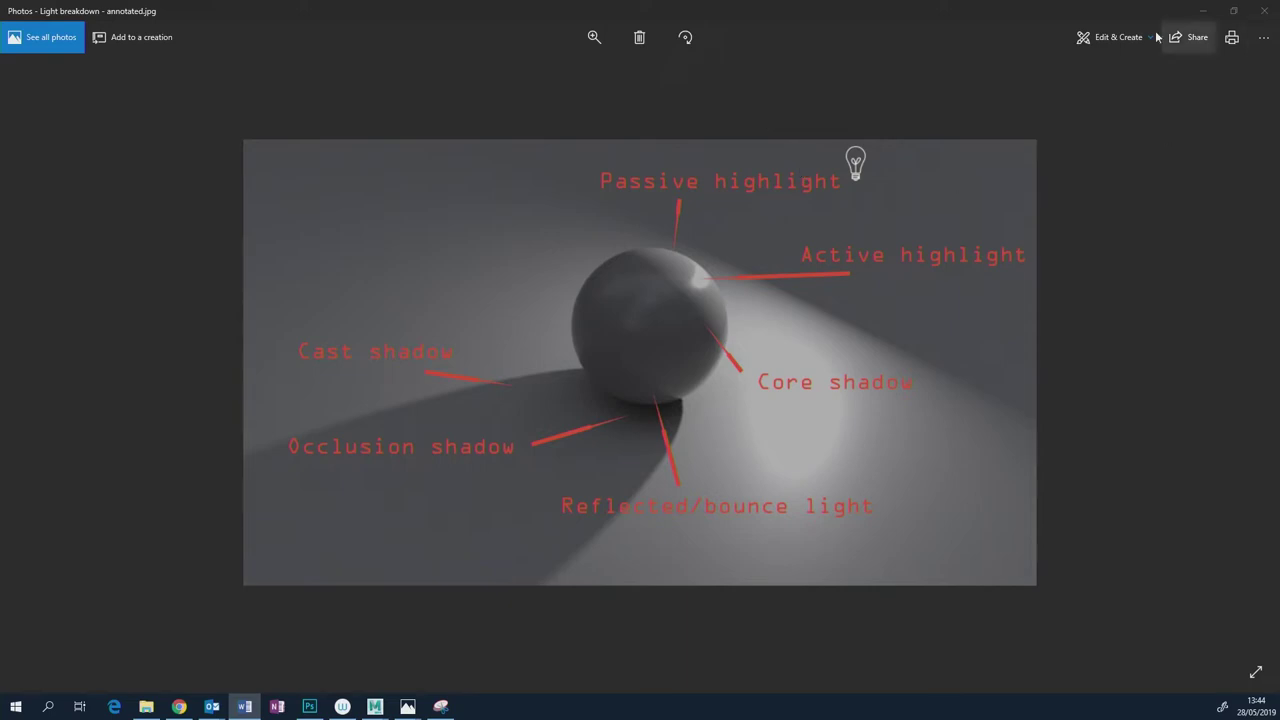
click(1203, 10)
mouse_move(378, 710)
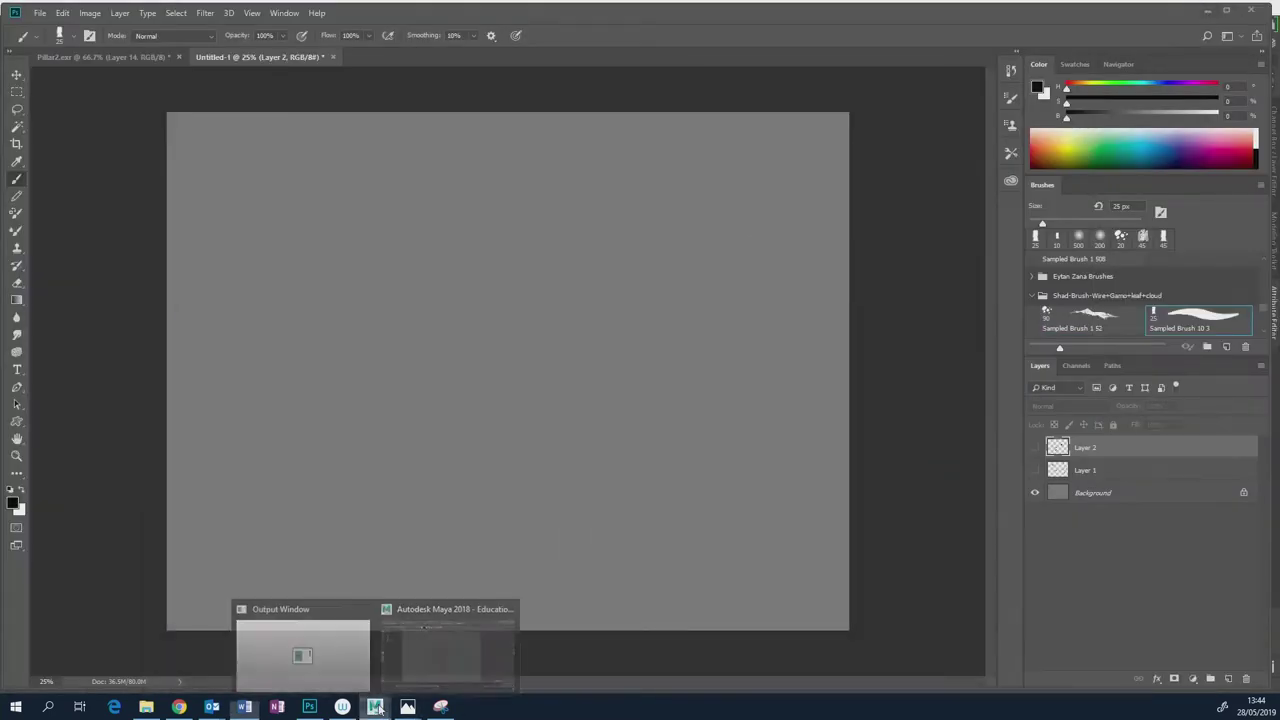
click(437, 655)
click(12, 21)
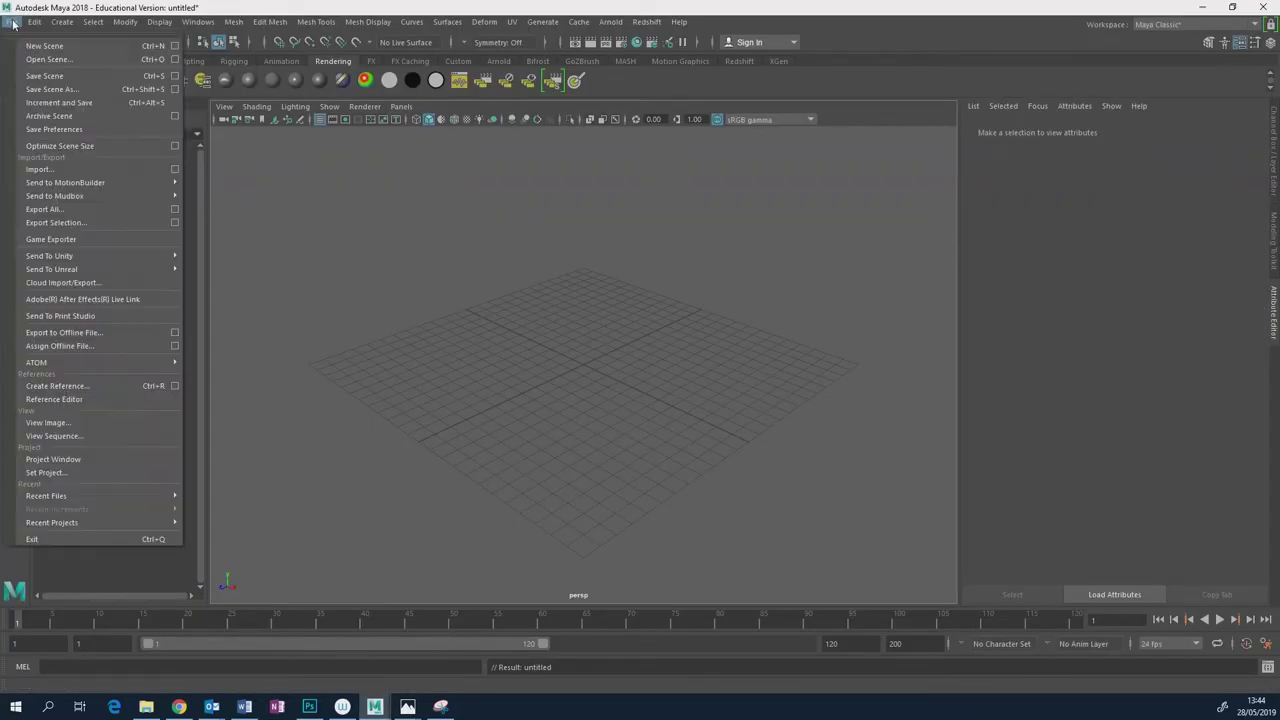
click(36, 60)
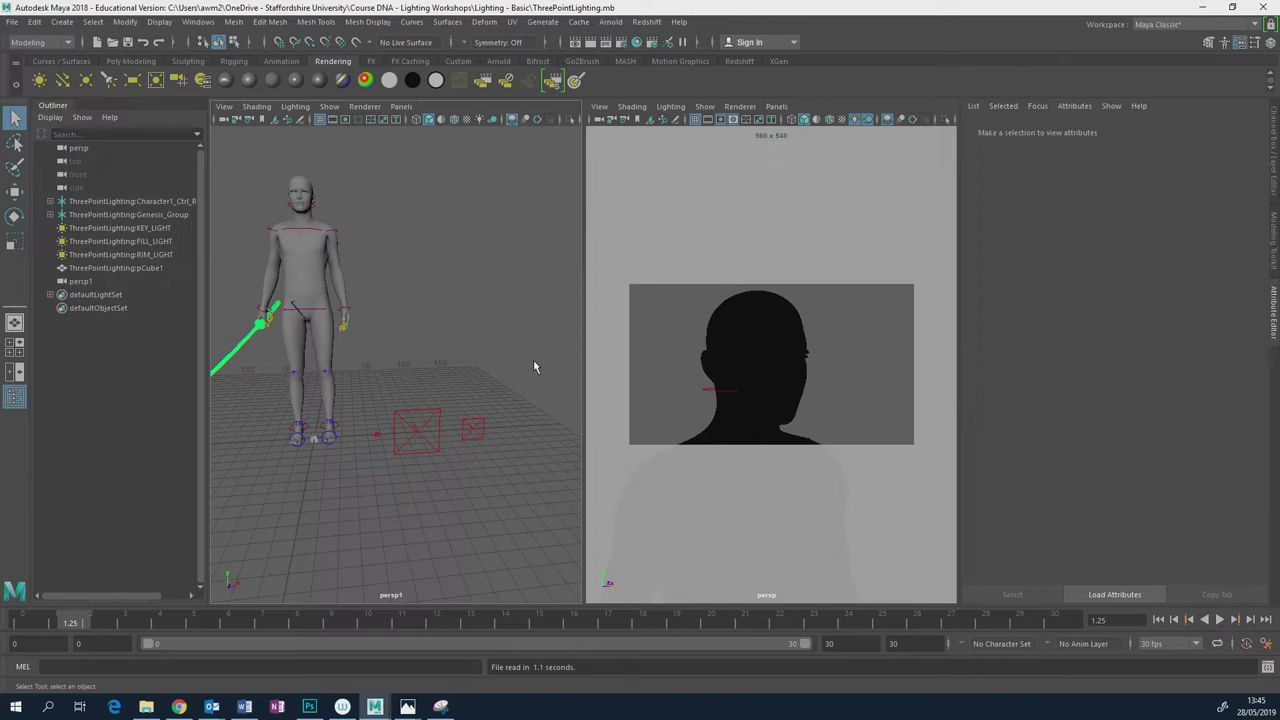
Examine the standing character and its sword from several angles and distances in the persp1 view.
alt+drag(357, 268, 420, 263)
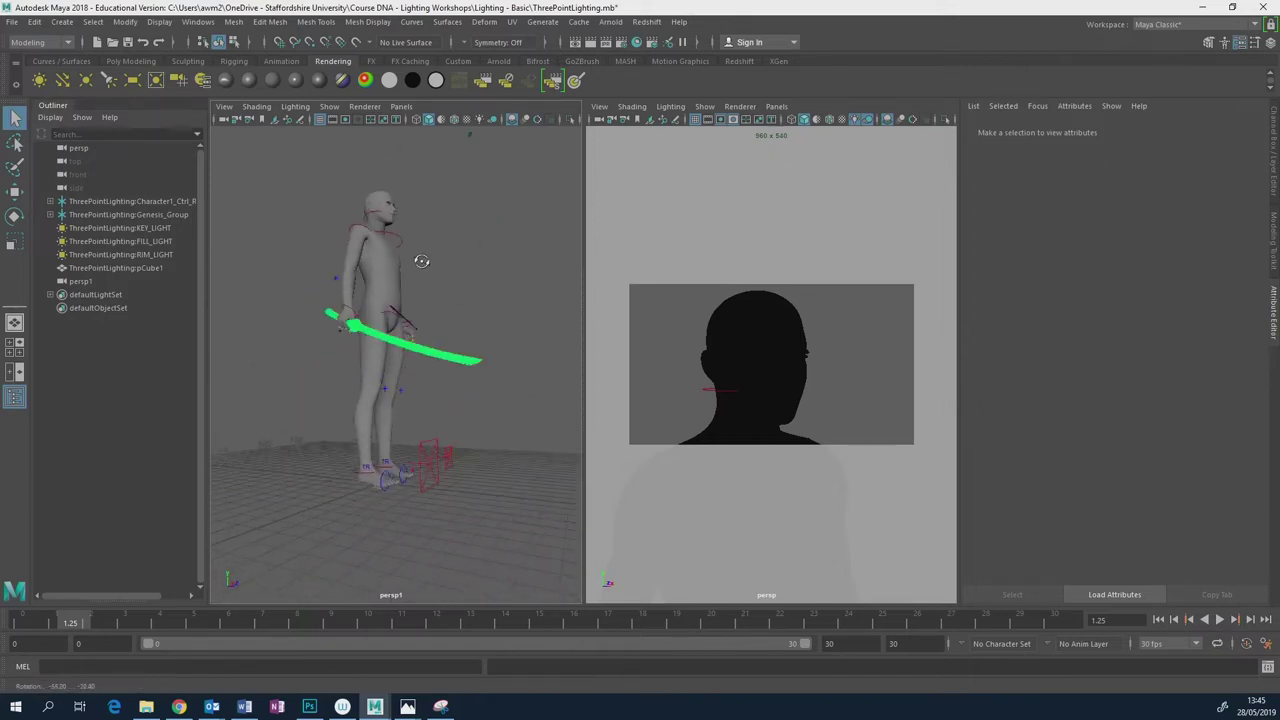
scroll(420, 263, up, 5)
scroll(417, 287, down, 6)
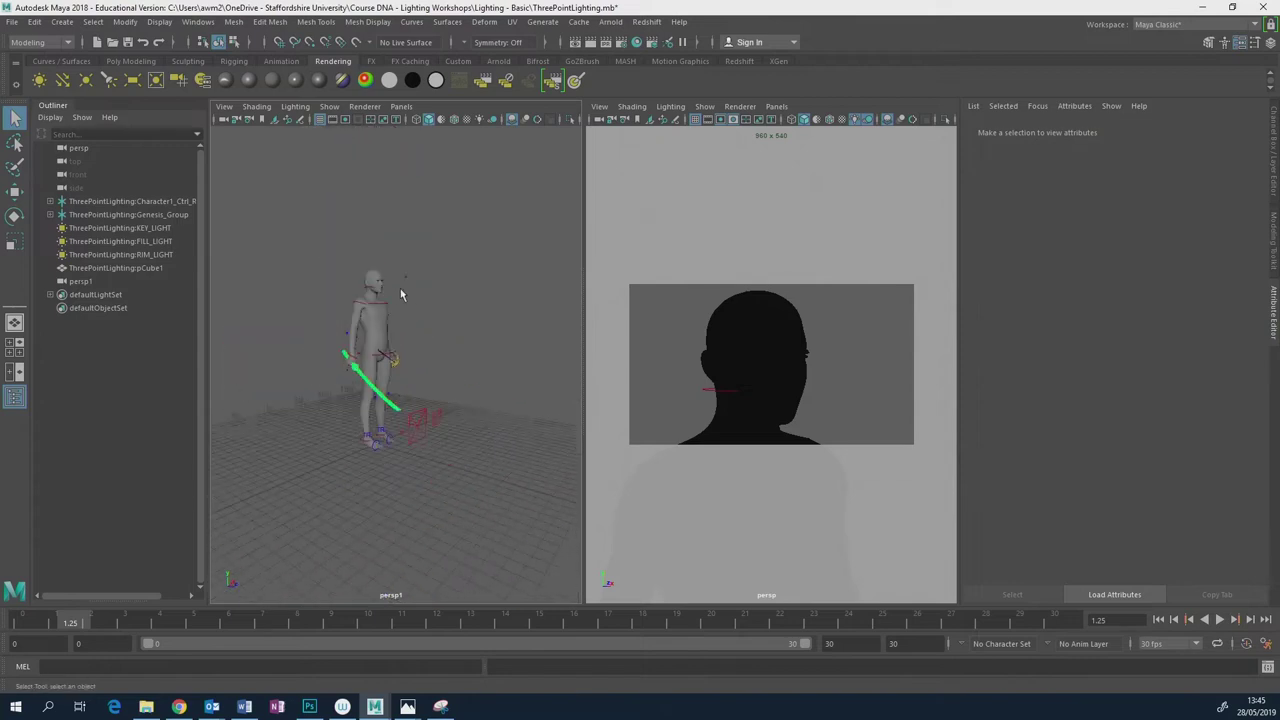
alt+drag(414, 299, 394, 314)
alt+middle_drag(368, 302, 400, 371)
scroll(420, 392, down, 5)
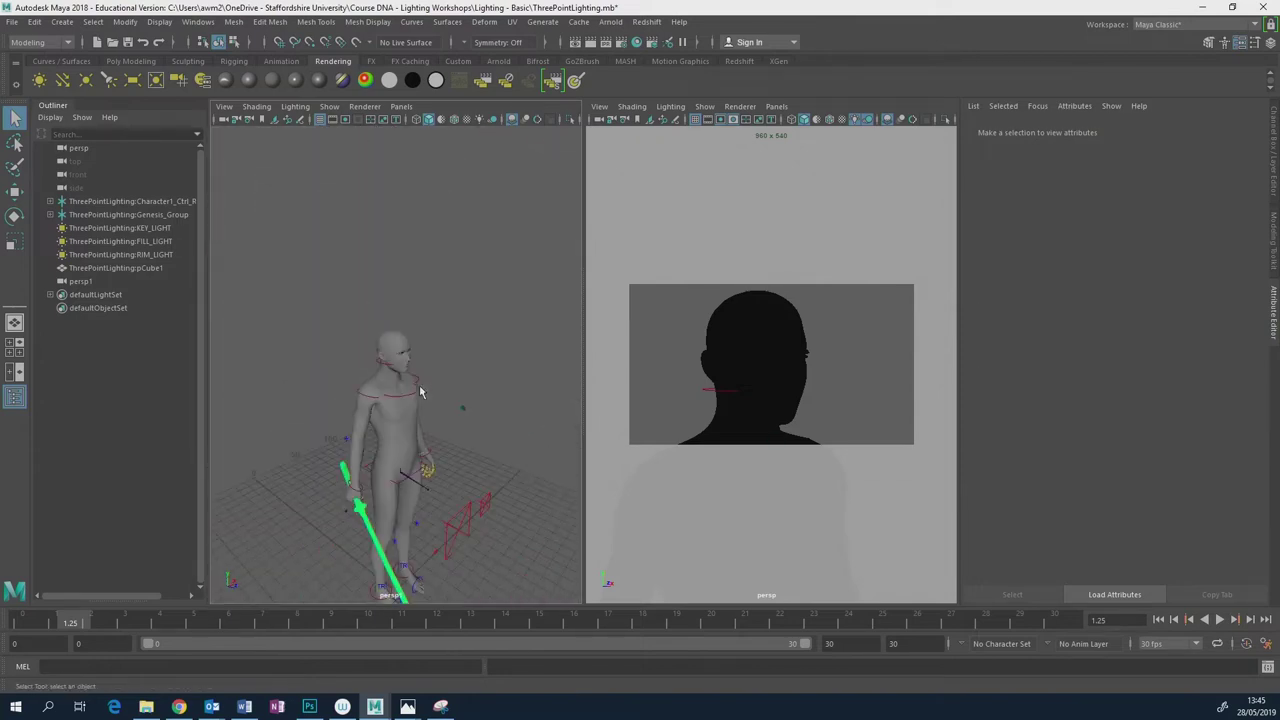
Examine the character's face, shoulders and torso up close from several angles, and return to a full-body view in persp1.
scroll(428, 370, up, 5)
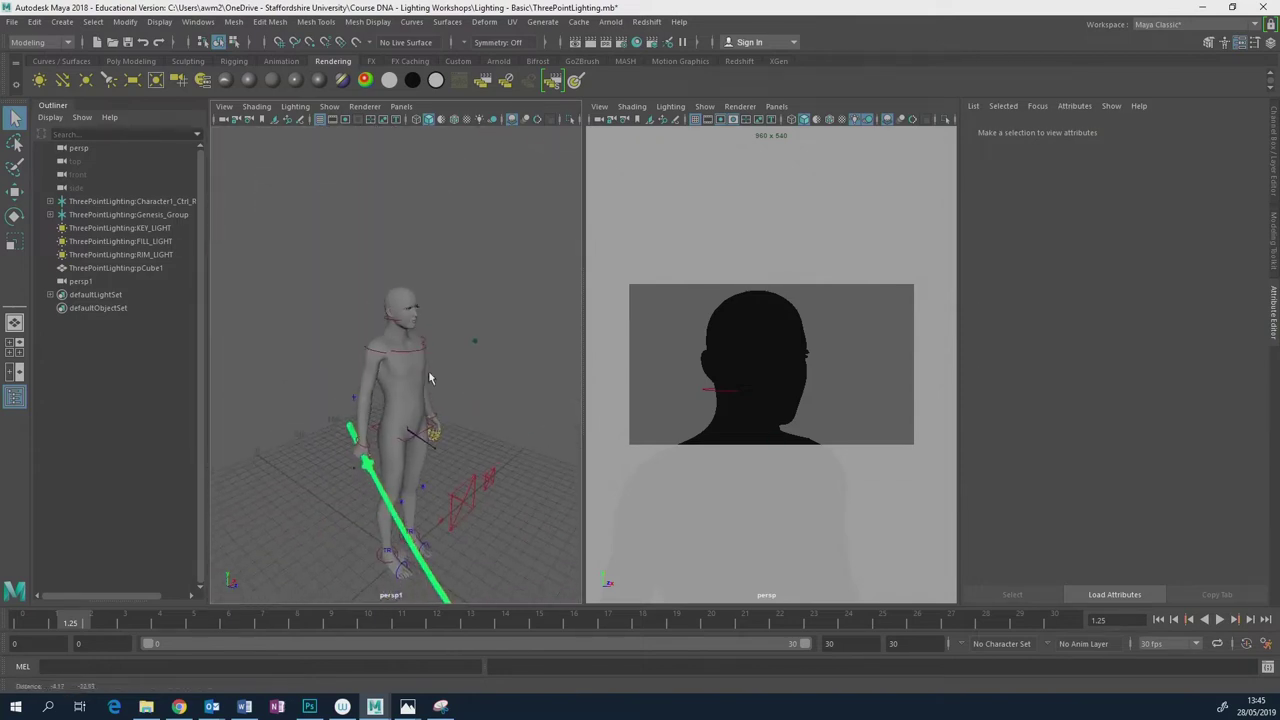
scroll(424, 365, down, 4)
alt+drag(424, 365, 471, 329)
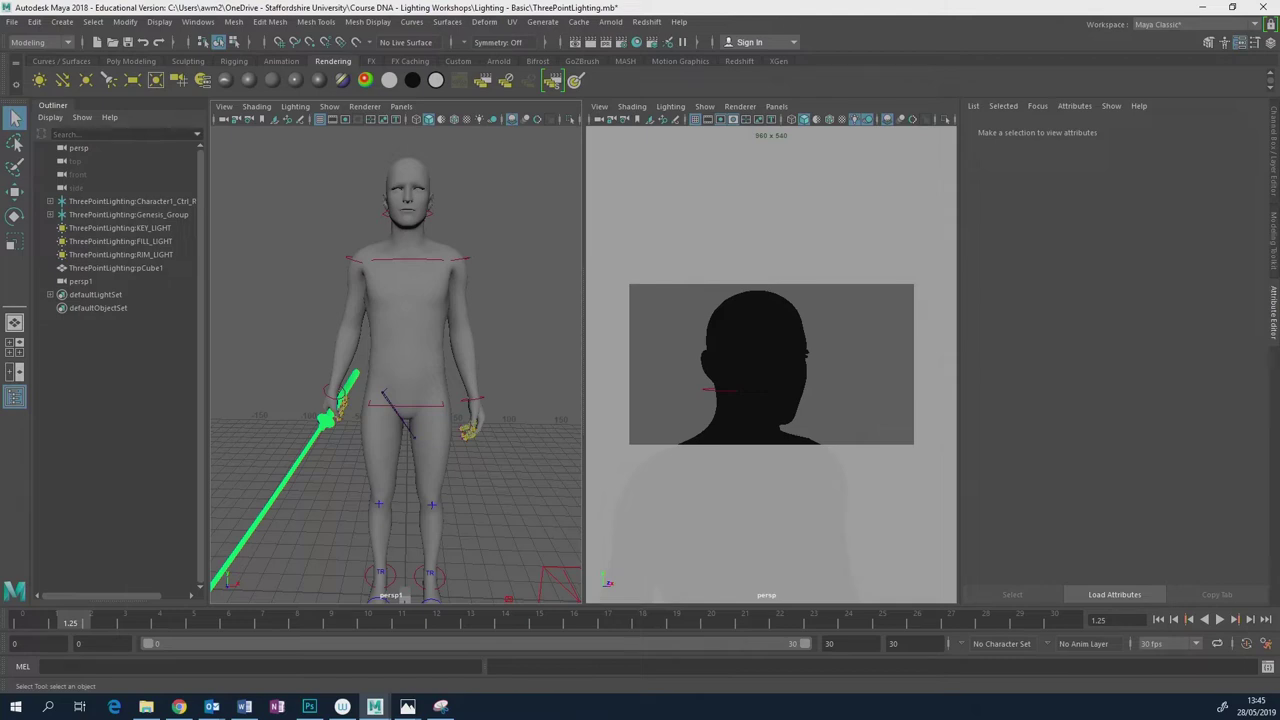
alt+drag(438, 288, 462, 401)
scroll(469, 366, up, 3)
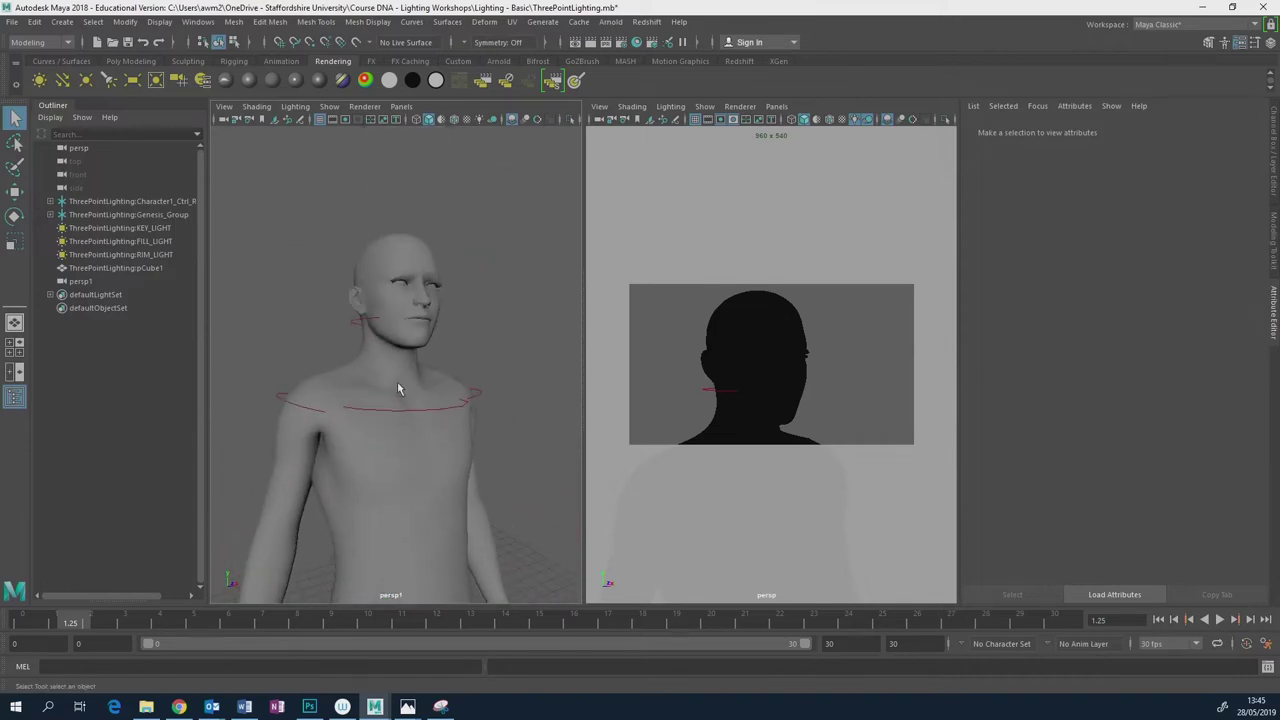
alt+drag(365, 418, 392, 360)
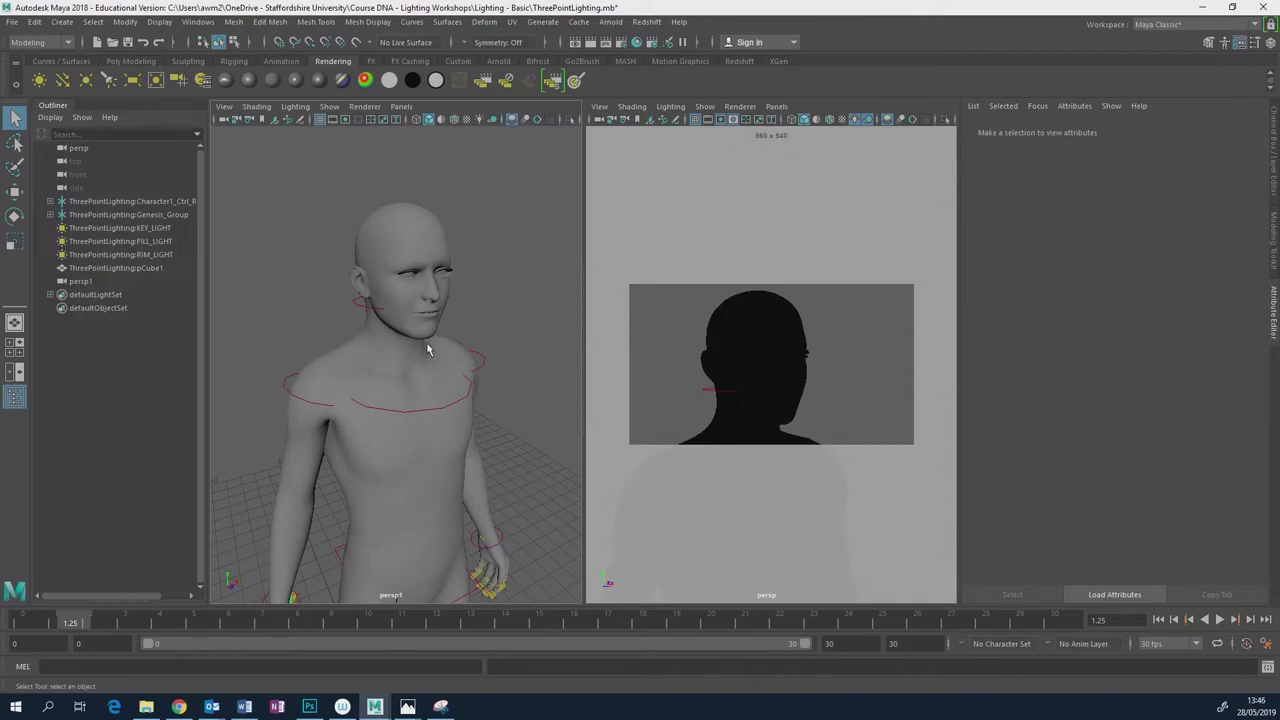
alt+drag(427, 349, 446, 370)
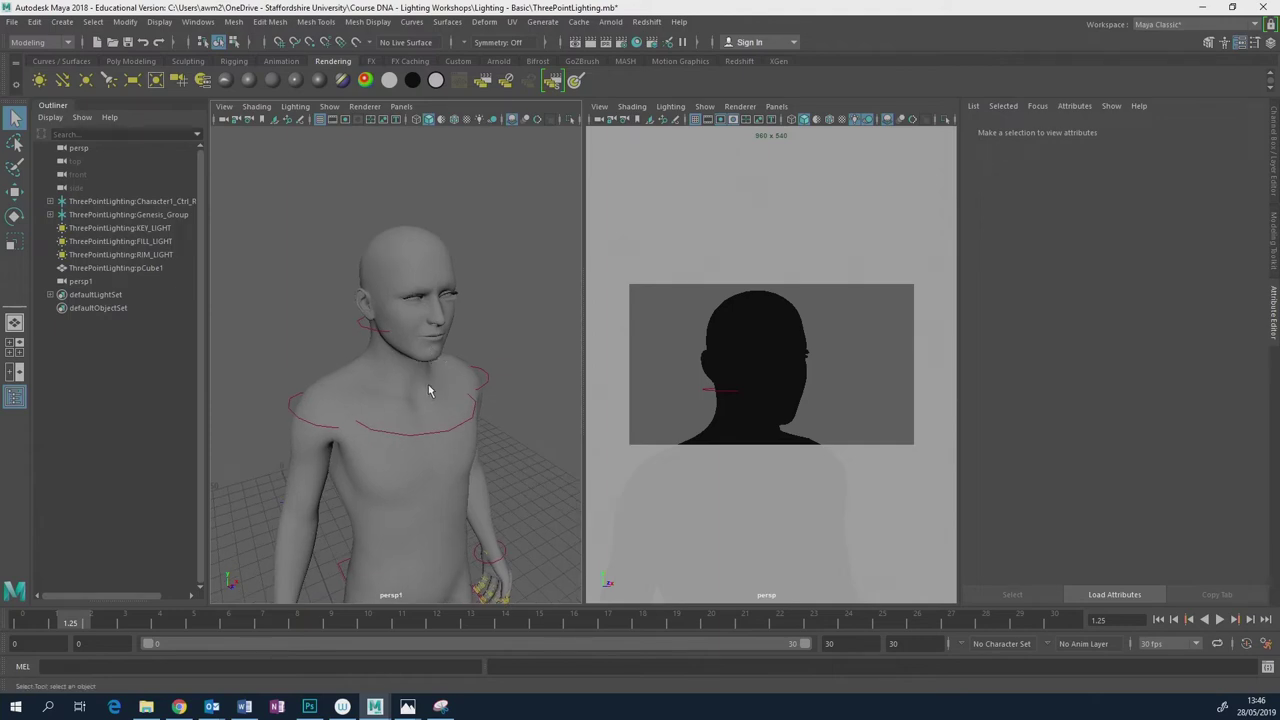
mouse_move(428, 384)
alt+mouse_down()
mouse_move(420, 374)
mouse_move(434, 375)
alt+mouse_up()
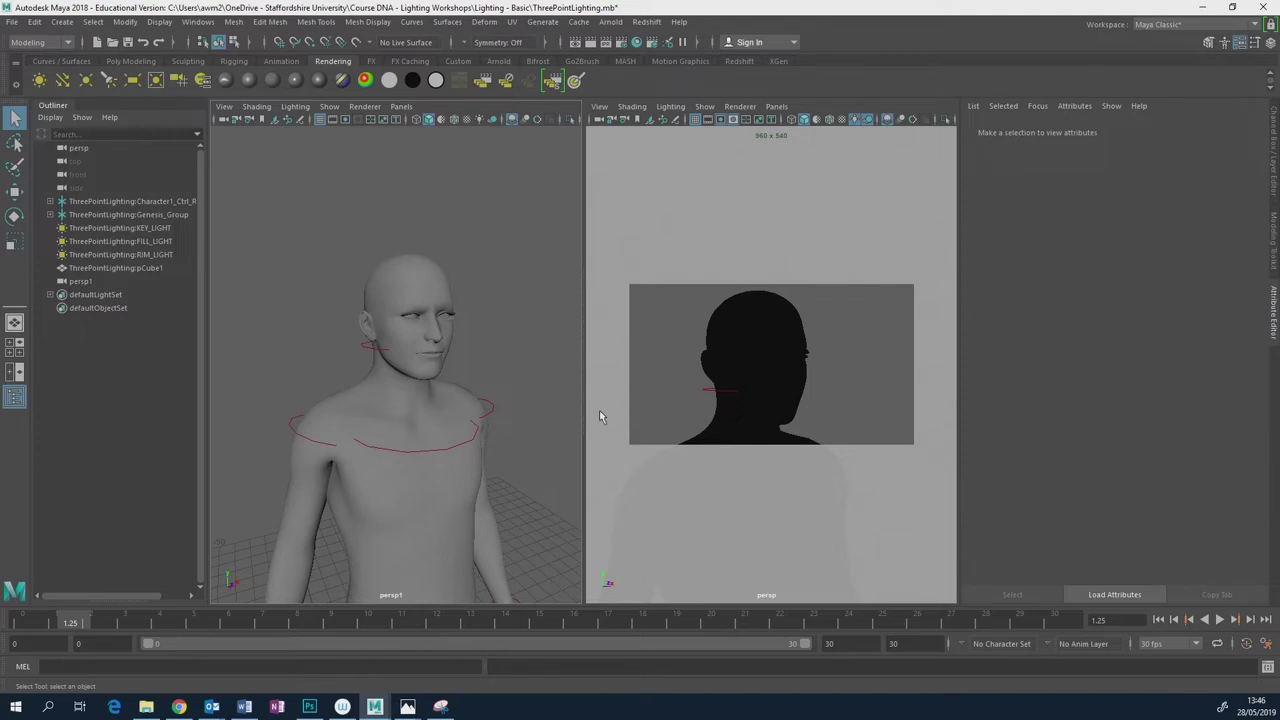
alt+middle_drag(374, 464, 353, 358)
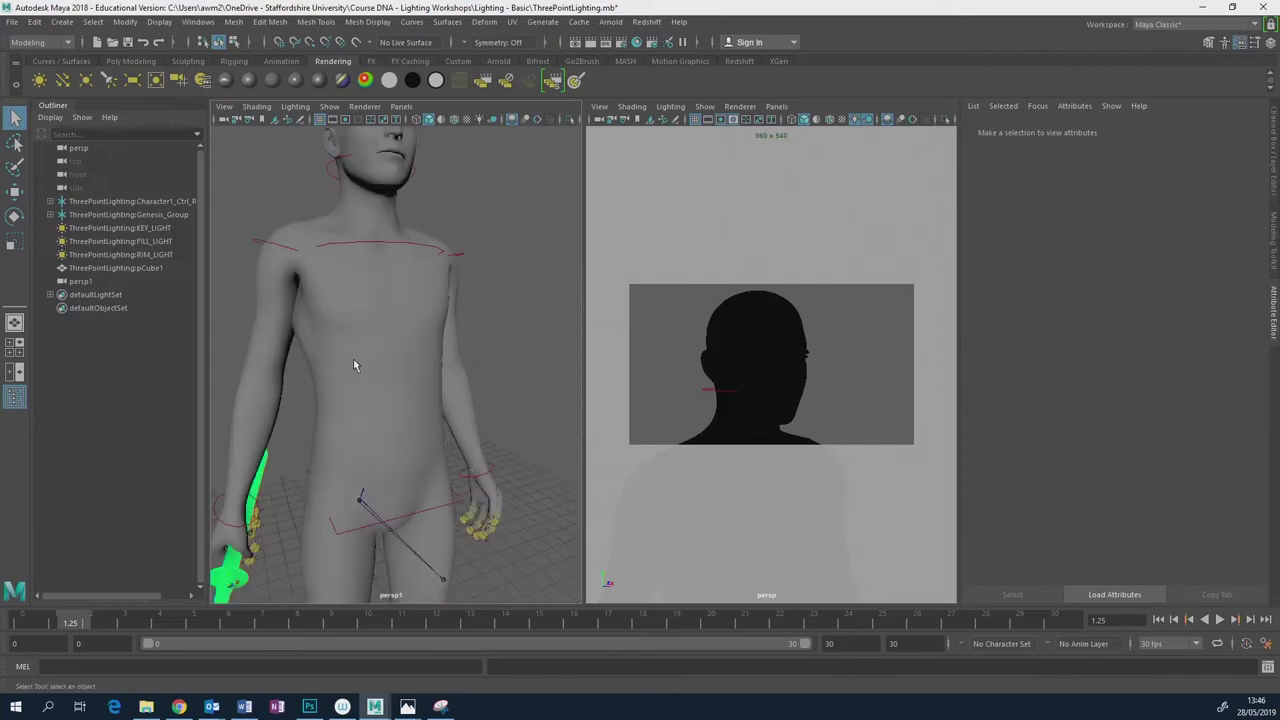
scroll(405, 415, down, 5)
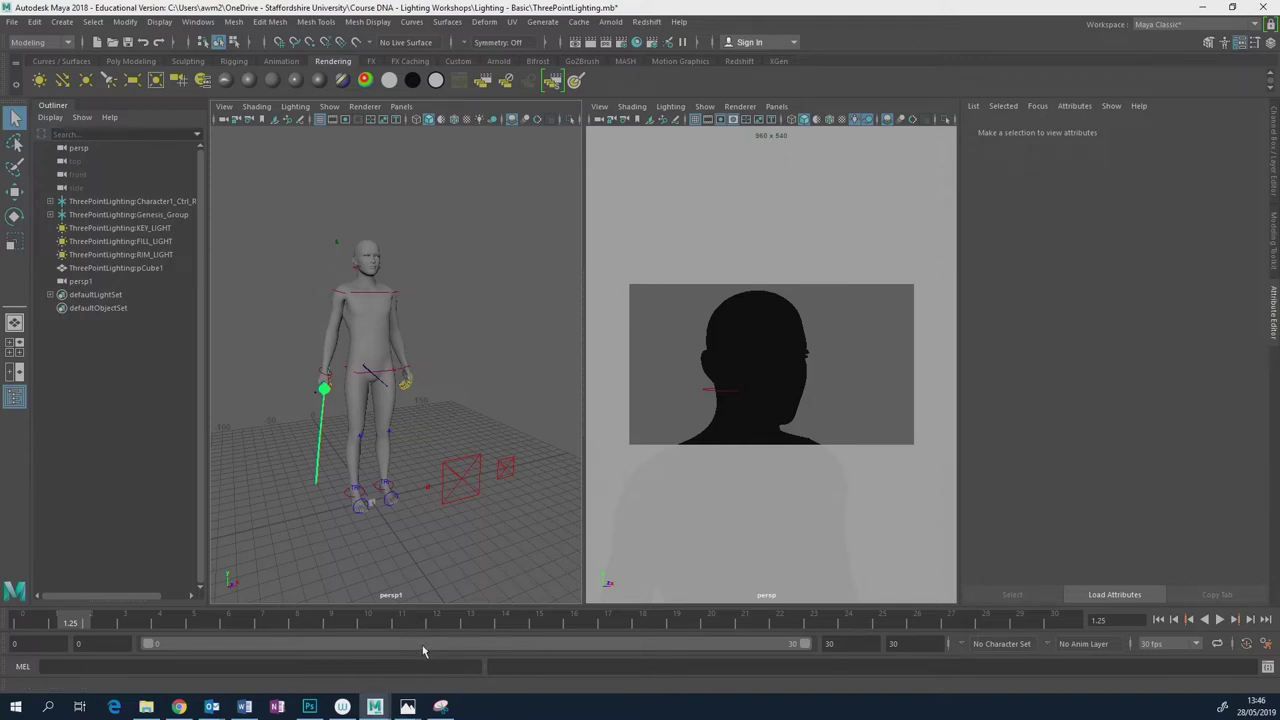
Switch to Light breakdown - annotated.jpg in Photos to review the labelled sphere, and return to the Maya scene.
click(407, 706)
click(347, 664)
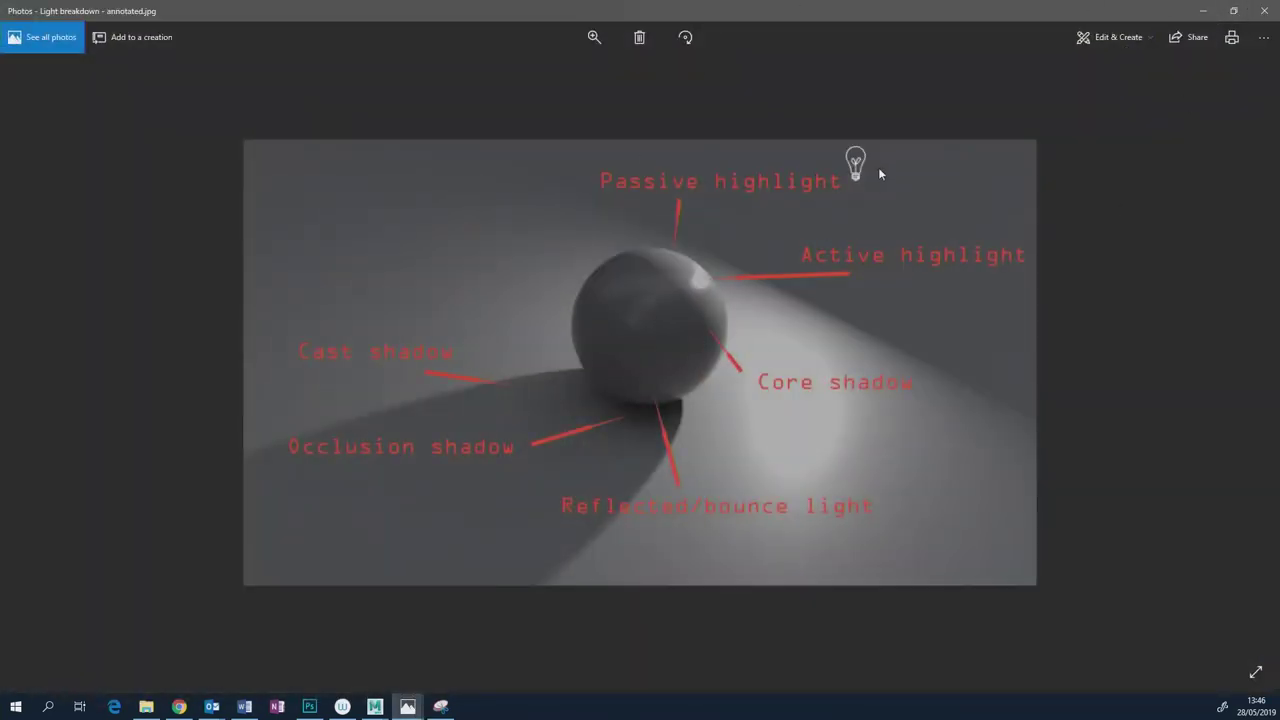
click(1202, 11)
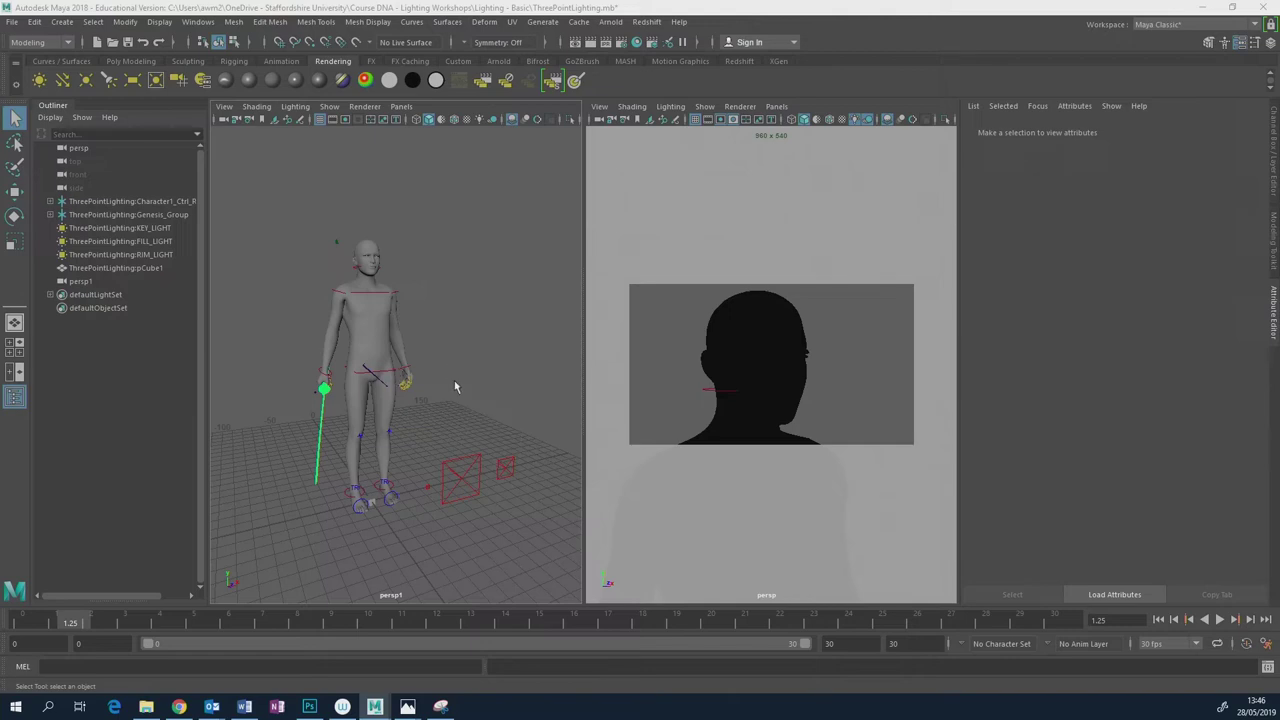
Widen the persp1 view, face the character from the front, and select the key, fill and rim lights on the floor in turn.
alt+drag(451, 410, 617, 300)
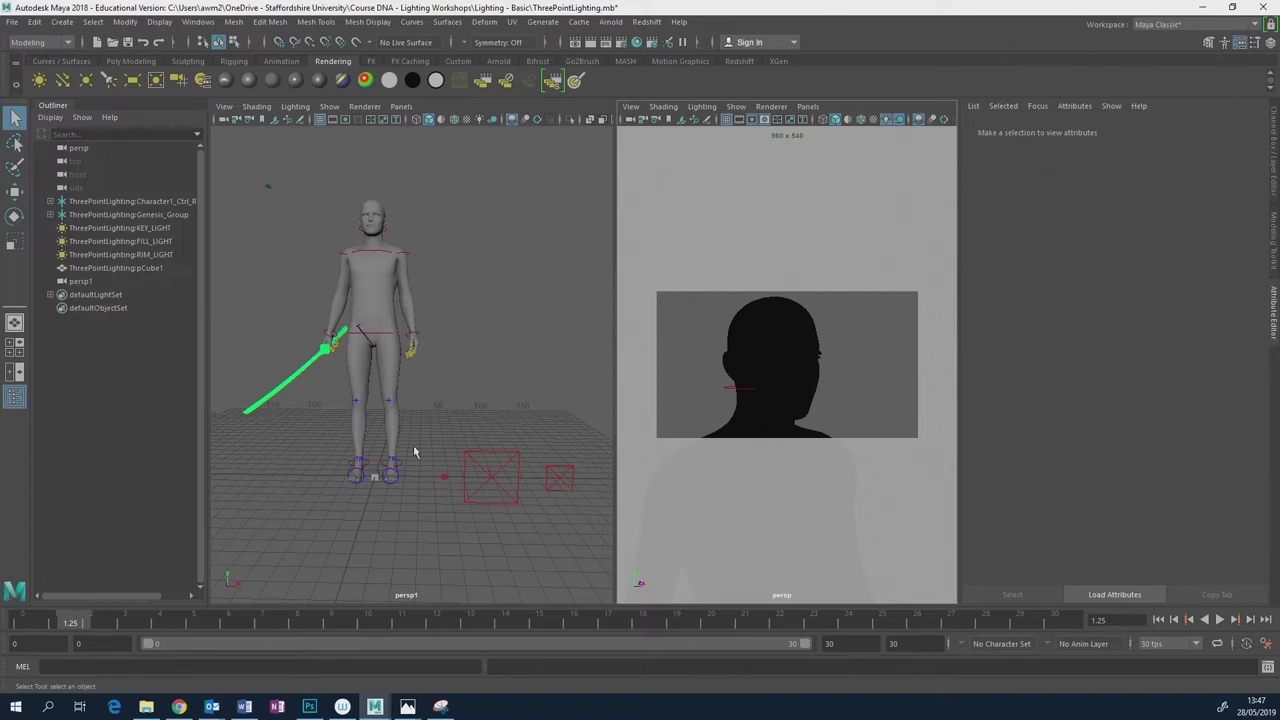
click(444, 479)
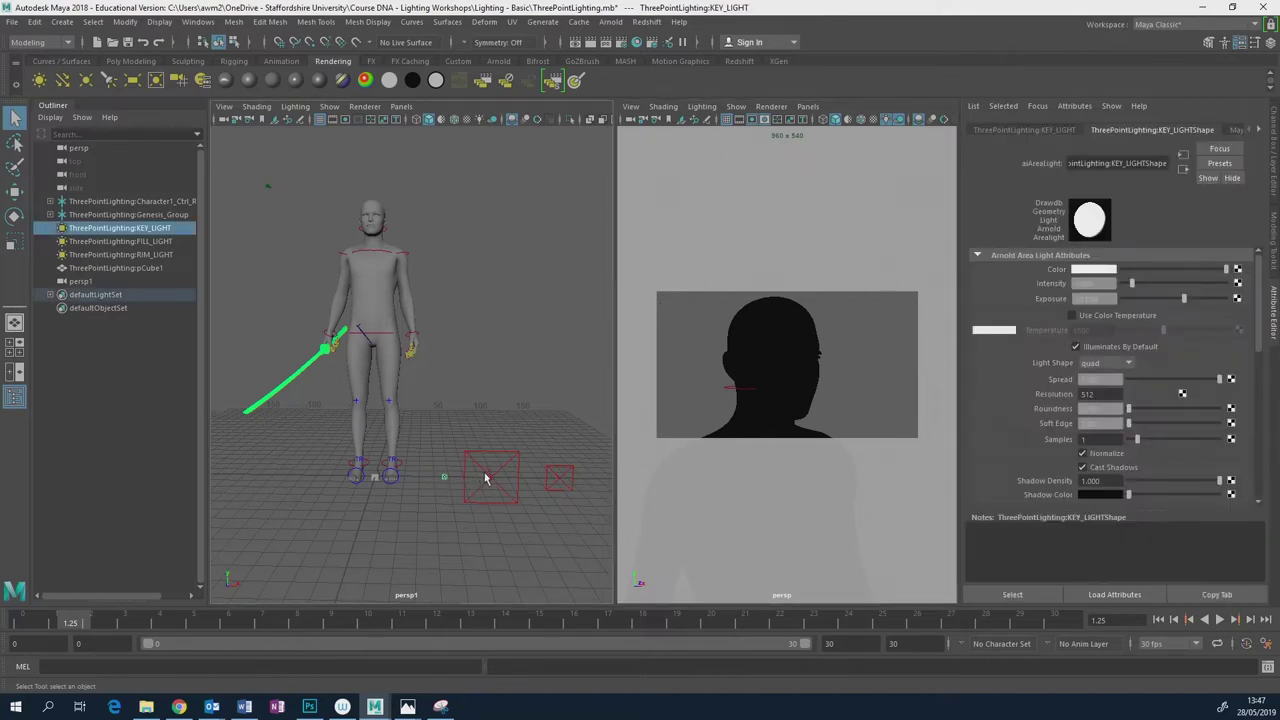
click(500, 478)
click(558, 480)
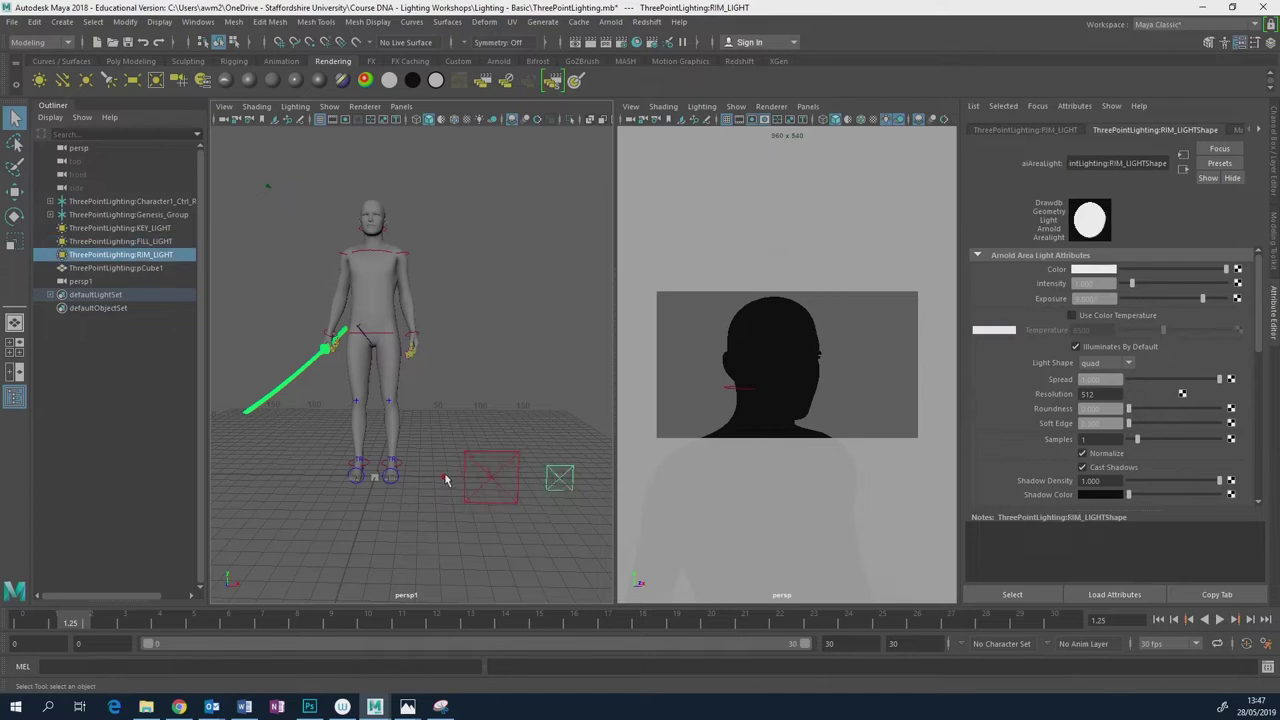
click(444, 478)
click(491, 484)
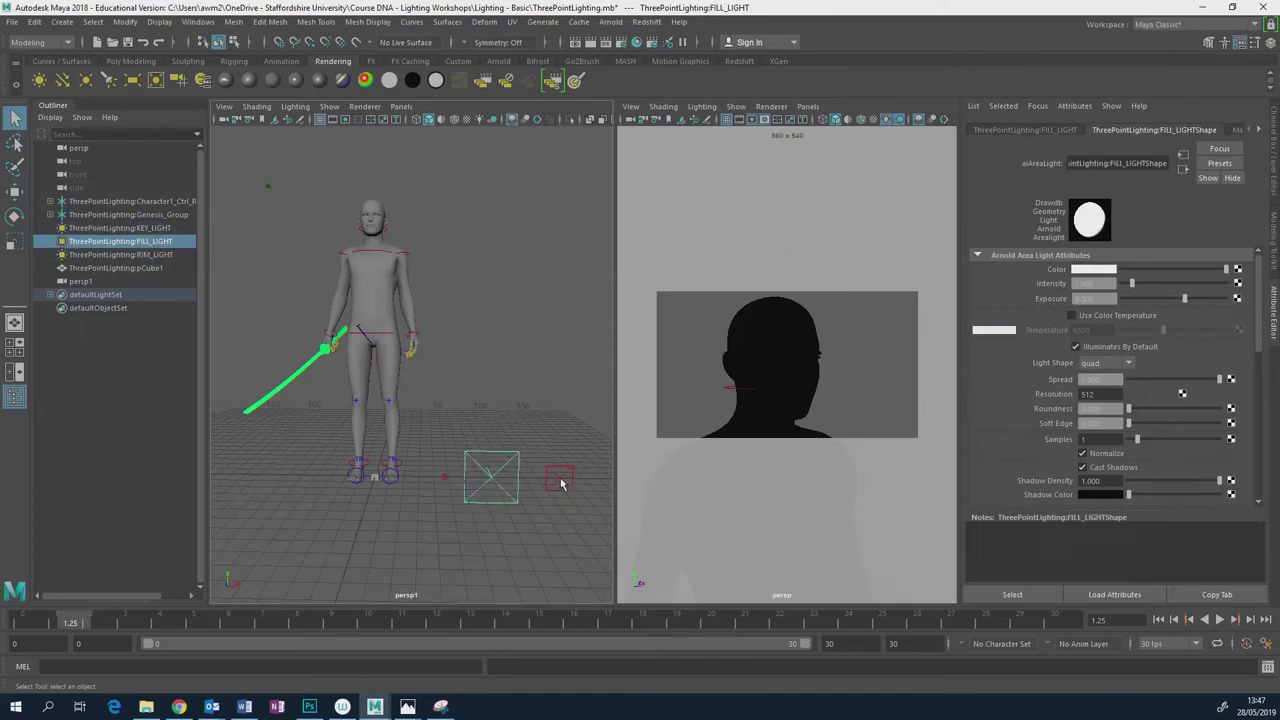
click(559, 479)
click(443, 480)
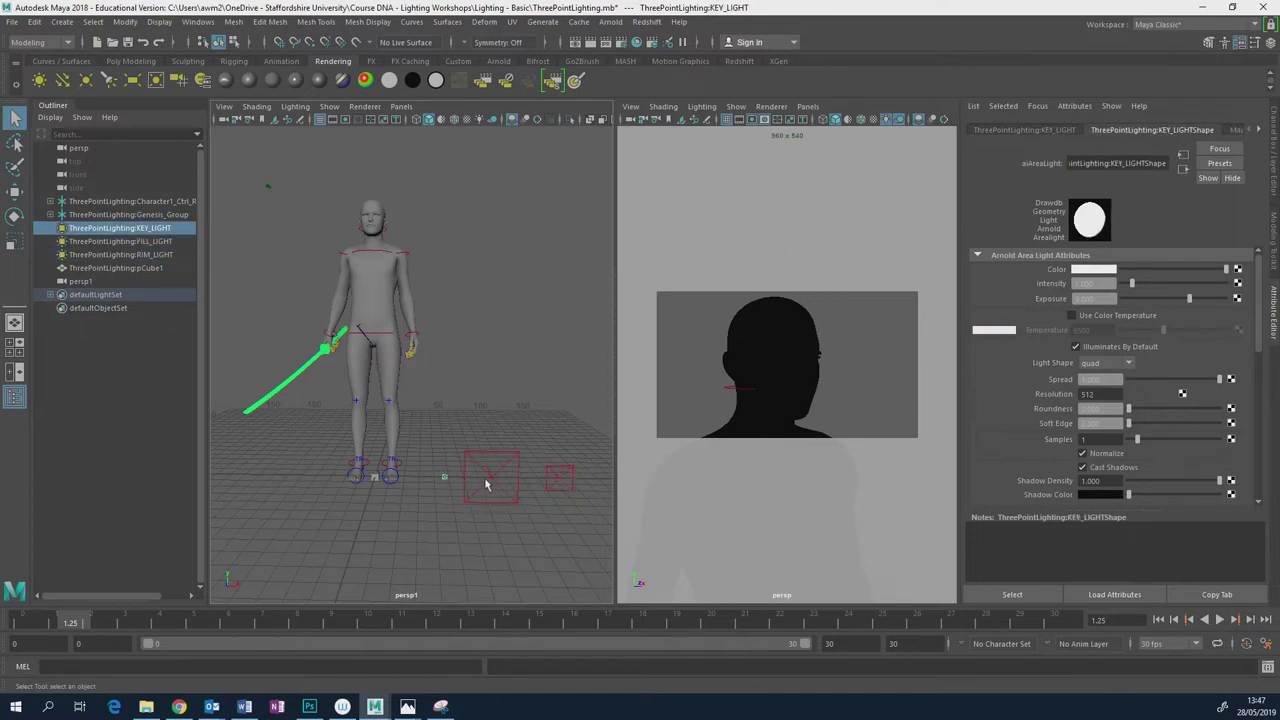
click(488, 484)
click(561, 481)
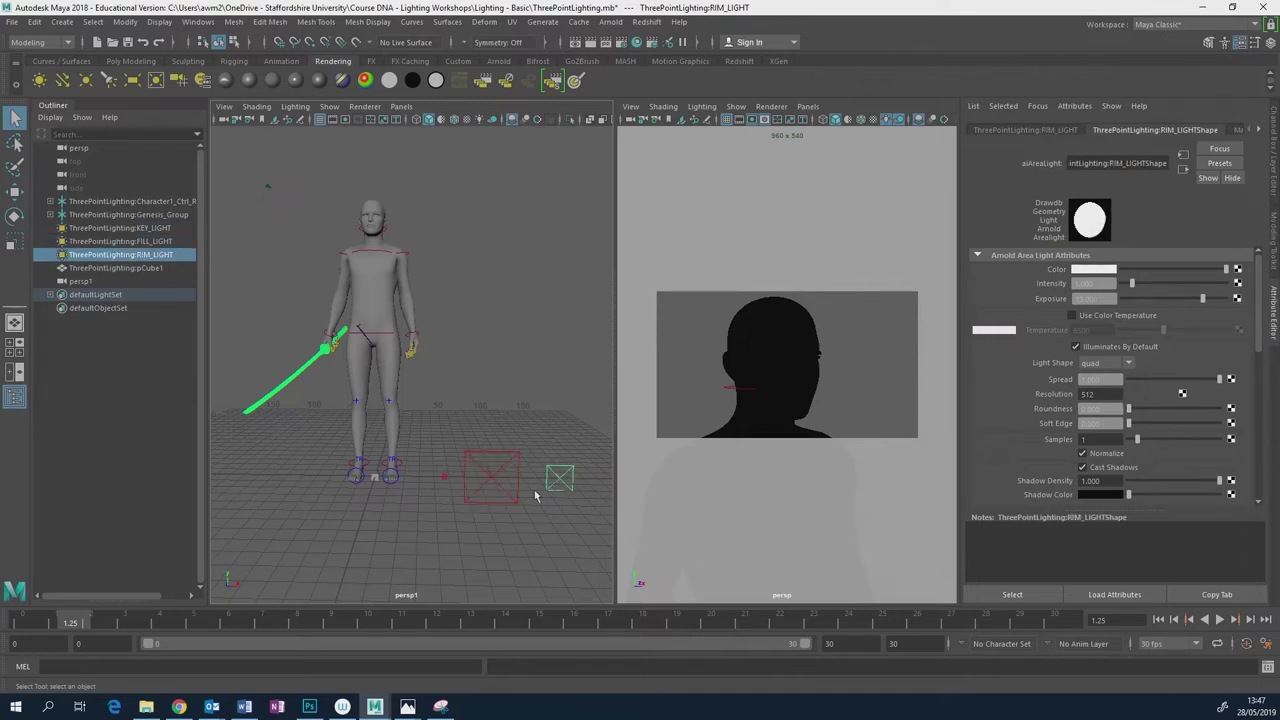
click(487, 477)
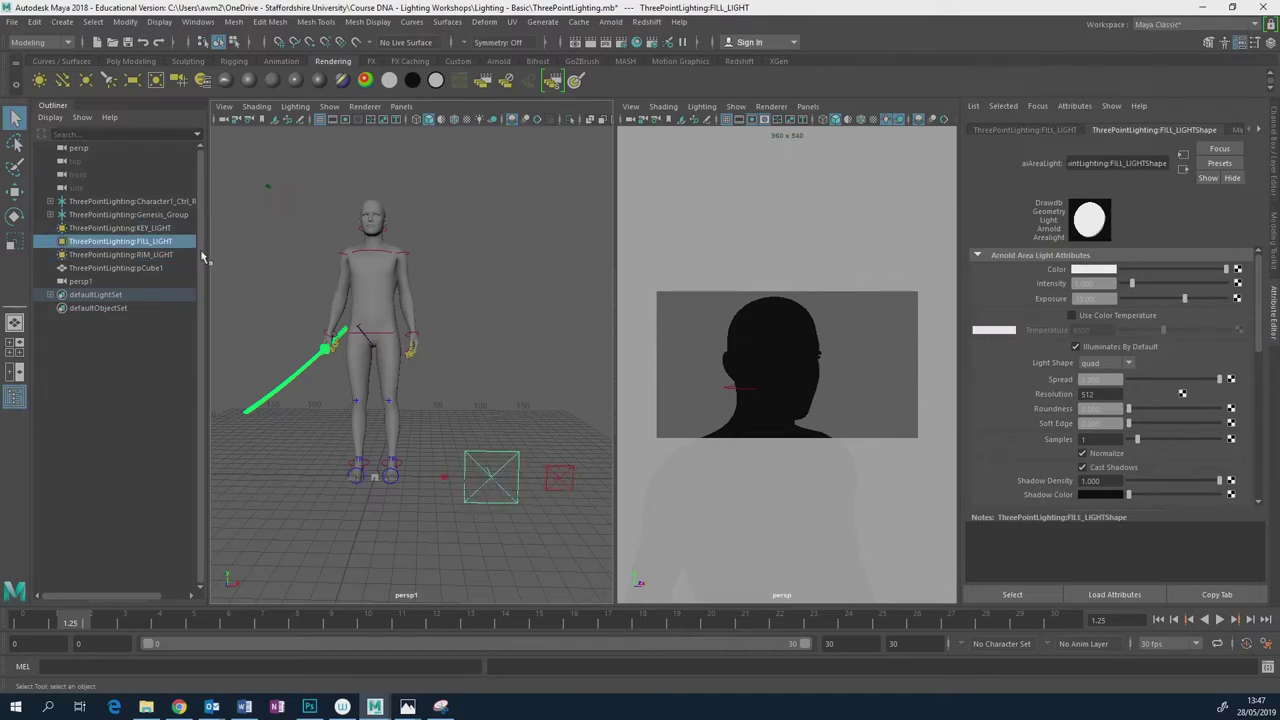
Identify the key, fill and rim lights by selecting each by name in the scene hierarchy, ending with KEY_LIGHT selected.
click(153, 229)
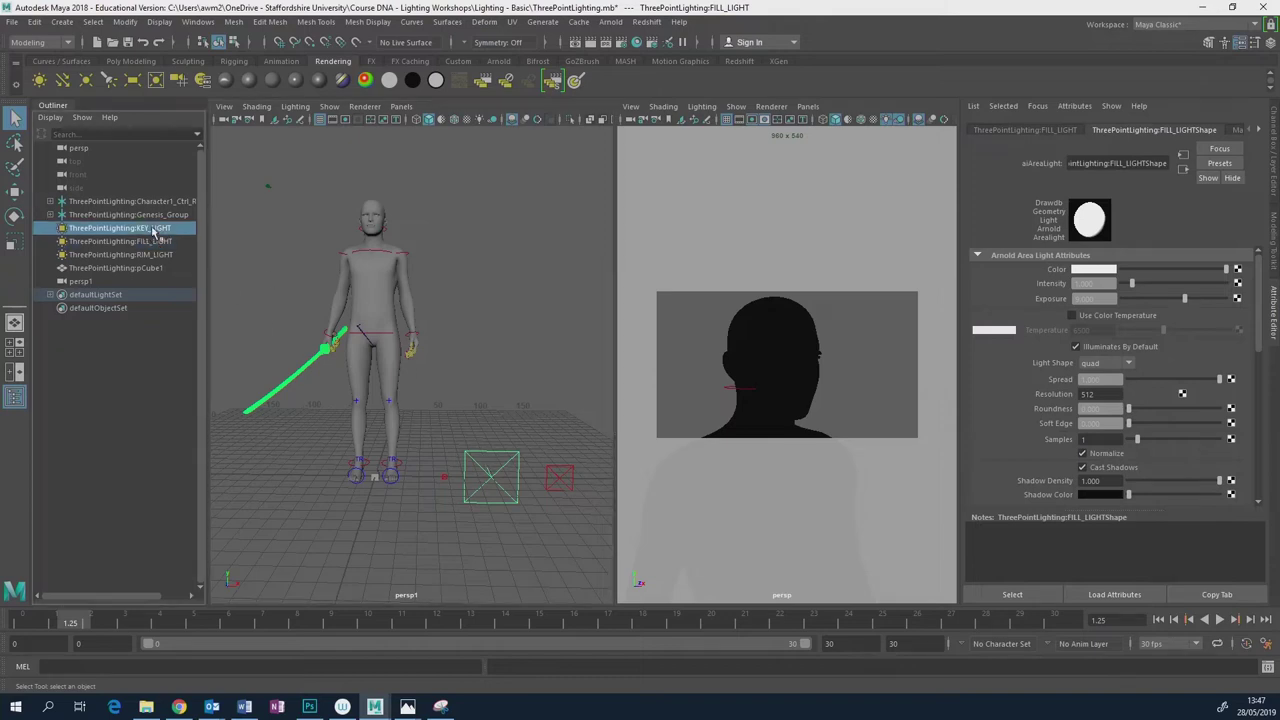
click(145, 241)
click(140, 255)
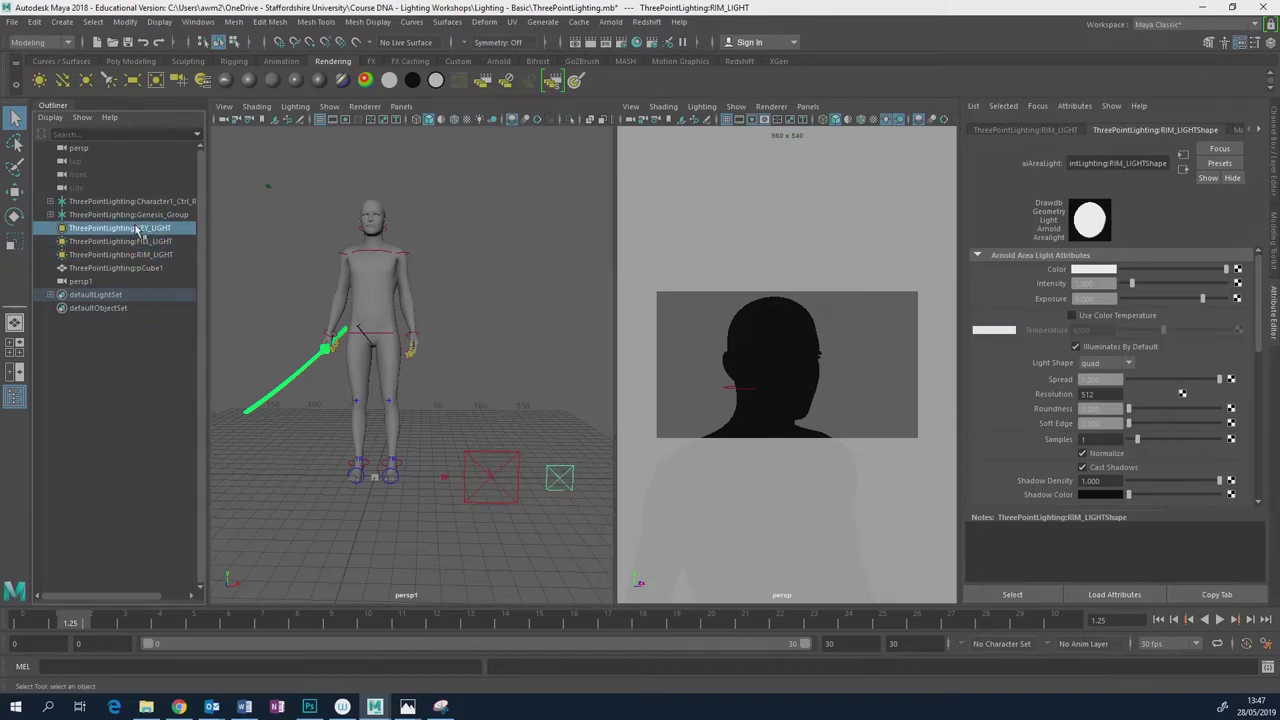
click(137, 229)
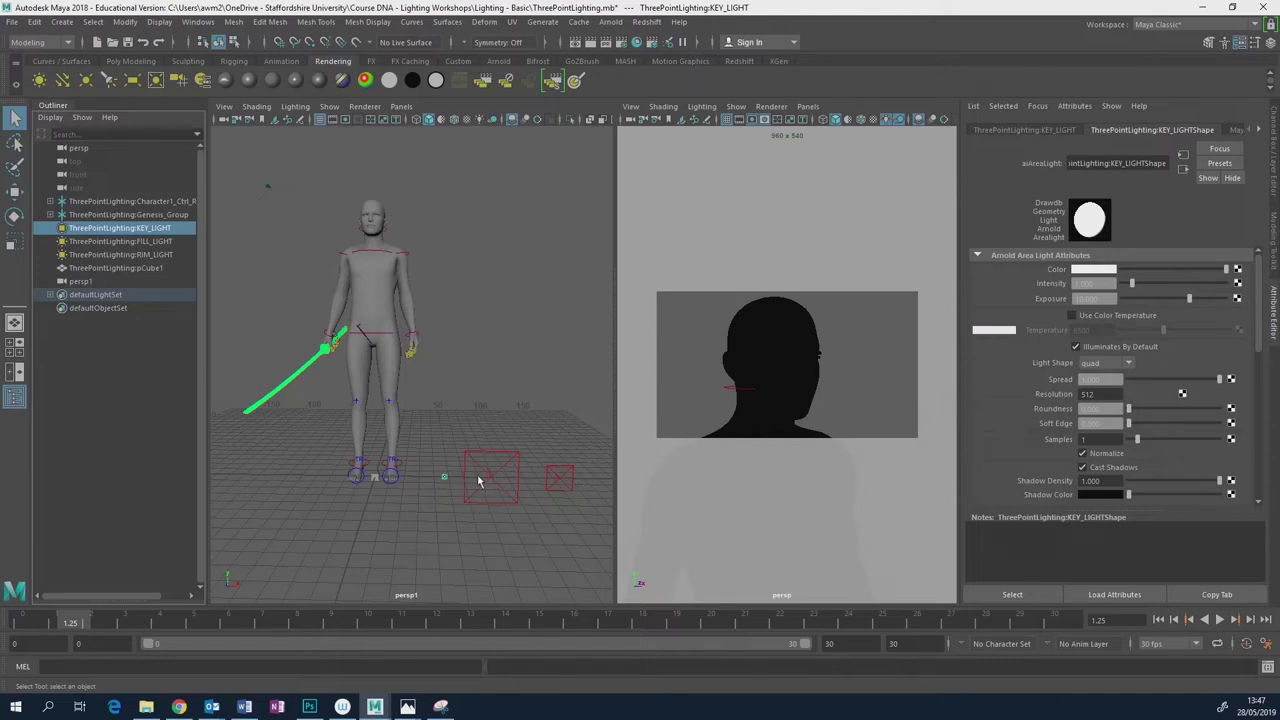
click(447, 439)
click(446, 477)
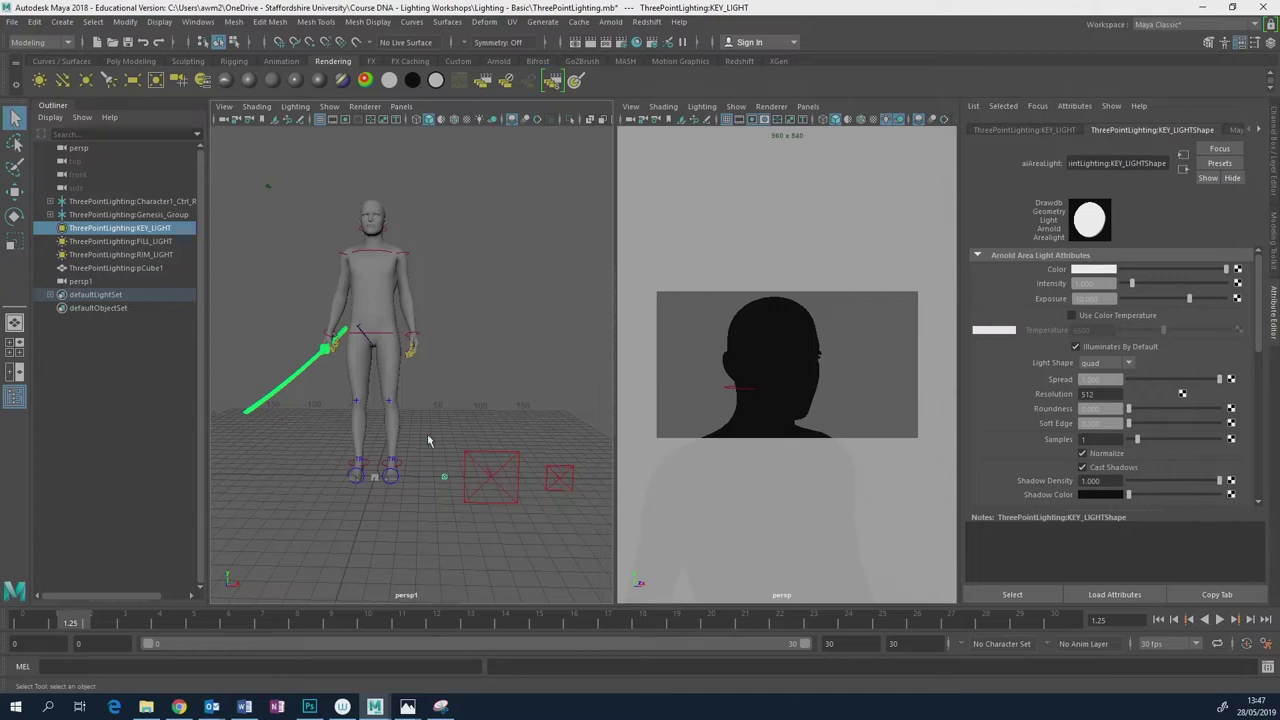
View the character from a raised angle and inspect the fill and rim lights beside it, ending with FILL_LIGHT selected.
mouse_move(430, 443)
alt+mouse_down()
mouse_move(470, 450)
mouse_move(480, 491)
mouse_move(327, 420)
mouse_move(470, 455)
mouse_move(357, 470)
mouse_move(306, 458)
mouse_move(489, 450)
mouse_move(340, 440)
mouse_move(450, 440)
mouse_move(345, 455)
mouse_move(400, 425)
mouse_move(445, 437)
mouse_move(430, 400)
mouse_move(380, 390)
mouse_move(420, 370)
mouse_move(396, 360)
mouse_move(520, 423)
mouse_move(357, 443)
mouse_move(354, 423)
mouse_move(420, 400)
mouse_move(563, 427)
mouse_move(380, 432)
mouse_move(455, 447)
alt+mouse_up()
alt+right_drag(415, 438, 476, 392)
click(493, 480)
click(548, 478)
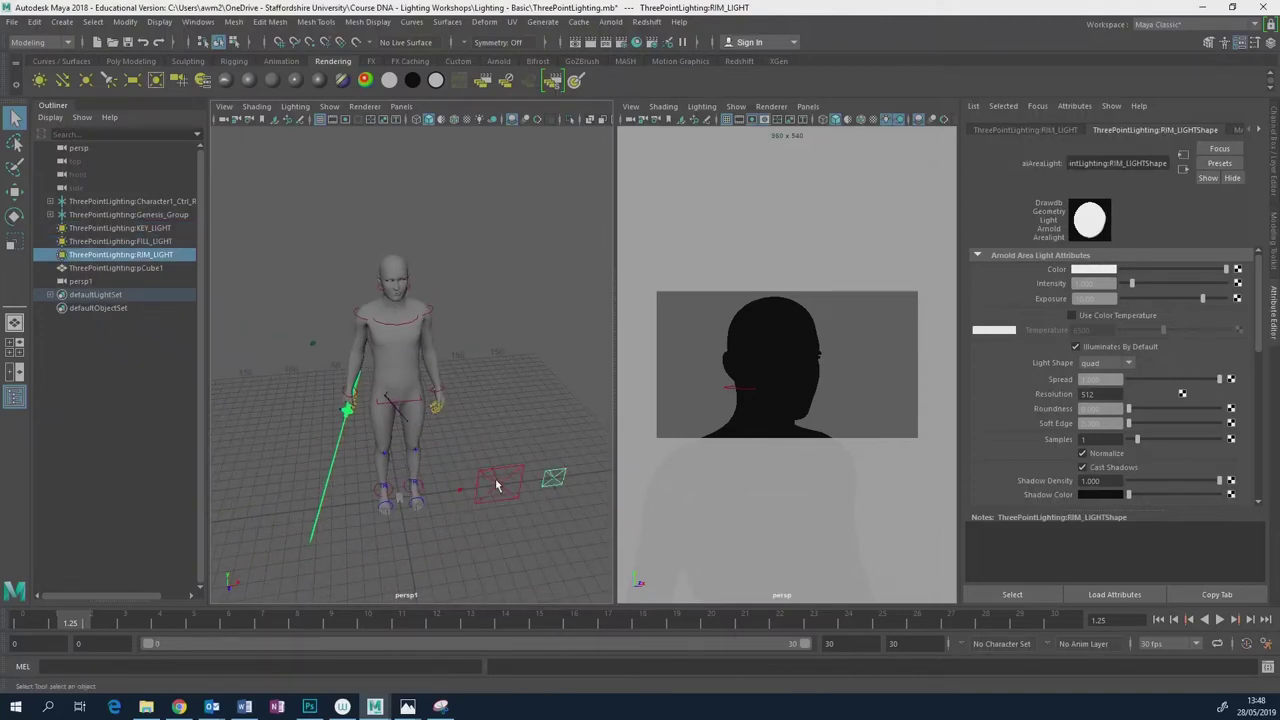
click(494, 486)
click(466, 491)
click(503, 490)
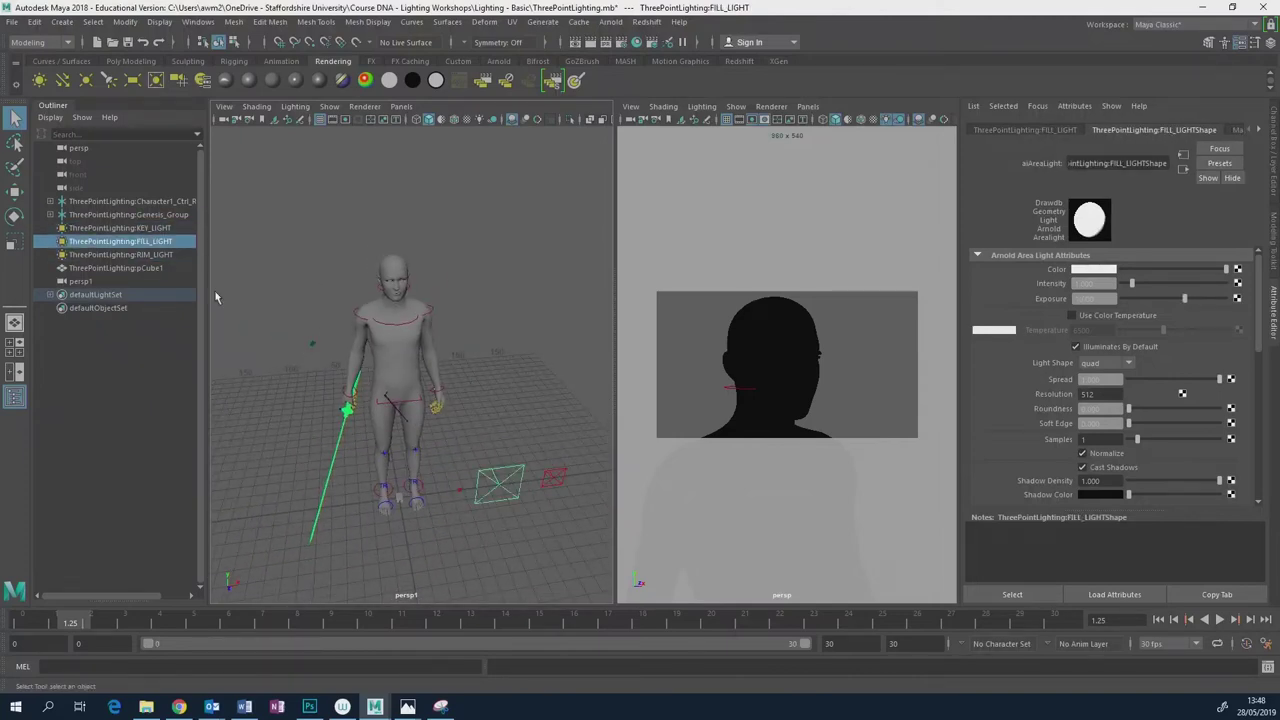
Step through the three lights in the scene hierarchy, and pick the fill and rim lights in the scene to view their attributes.
click(118, 240)
key(Down)
key(Up)
key(Up)
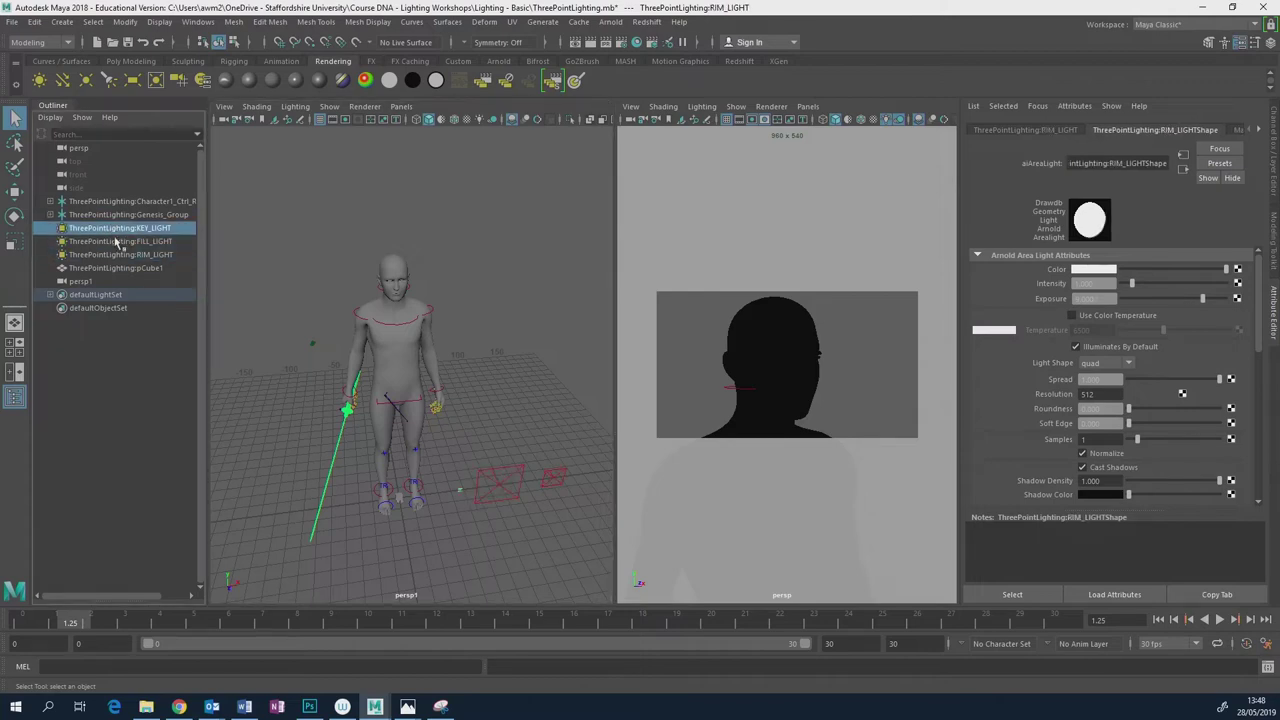
key(Down)
key(Down)
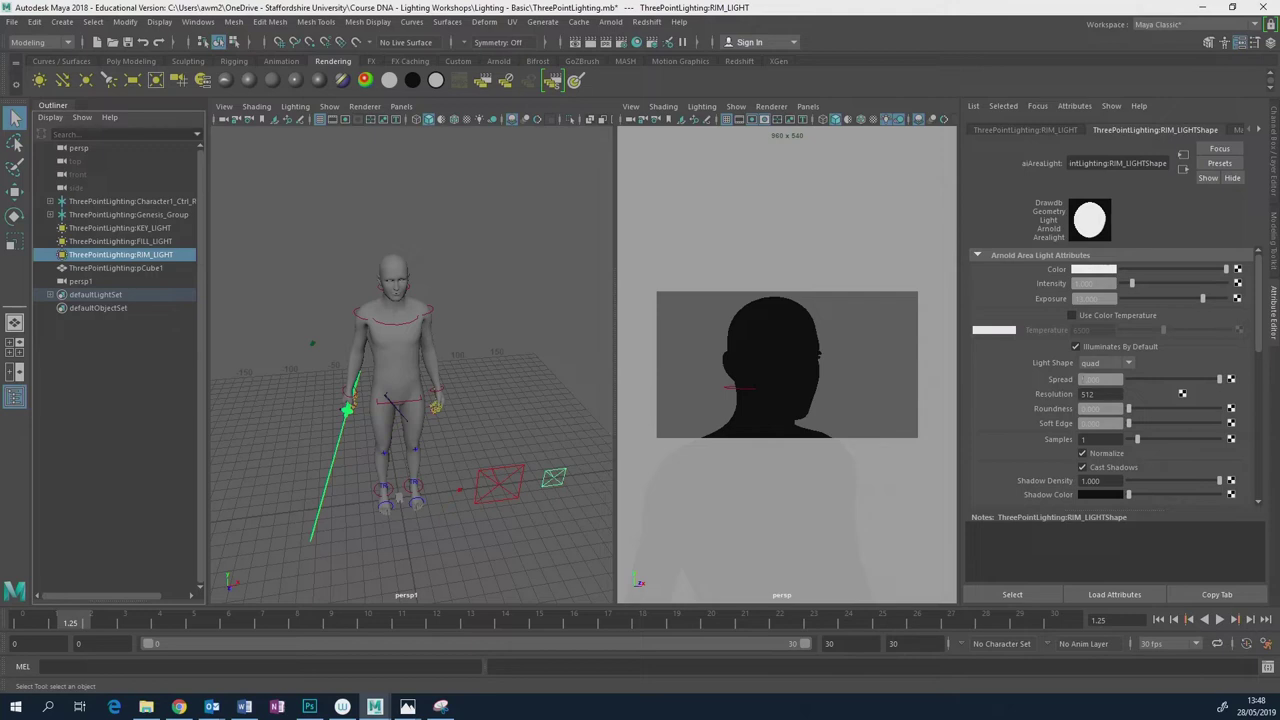
click(494, 484)
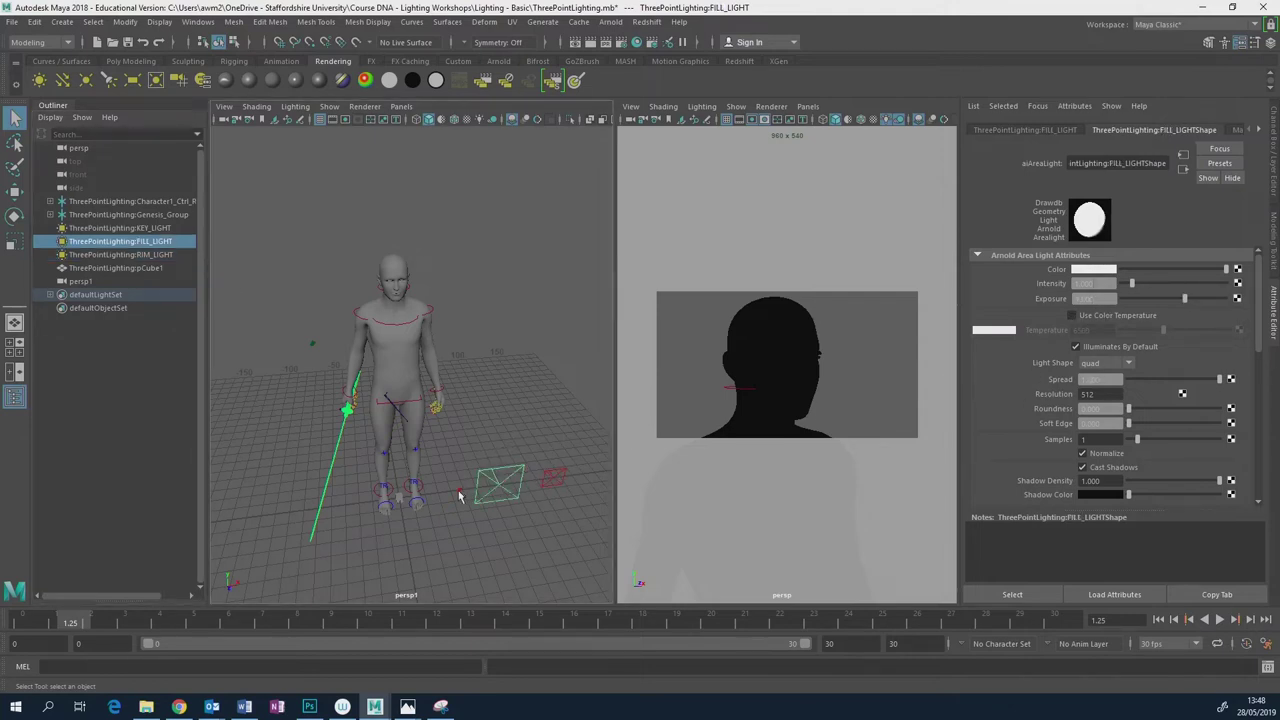
click(552, 479)
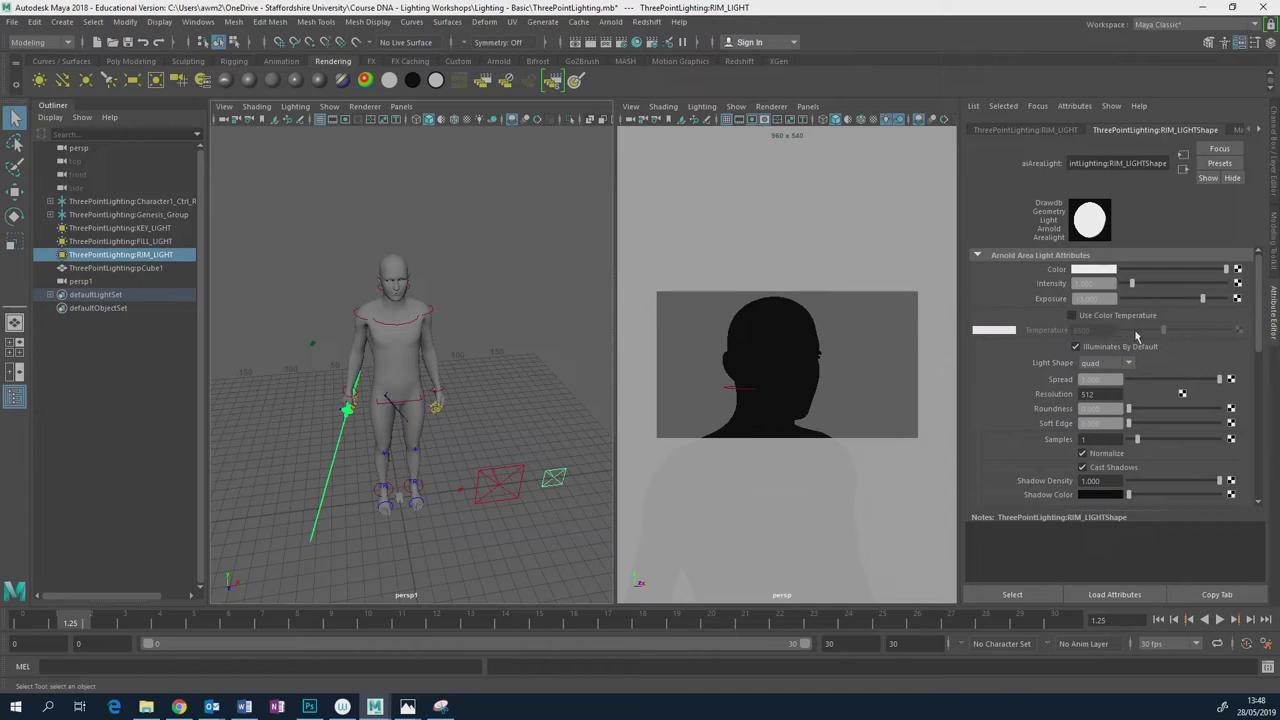
Select KEY_LIGHT and cycle through the Move, Rotate and Scale tools on it, ending with the Move tool active.
click(460, 497)
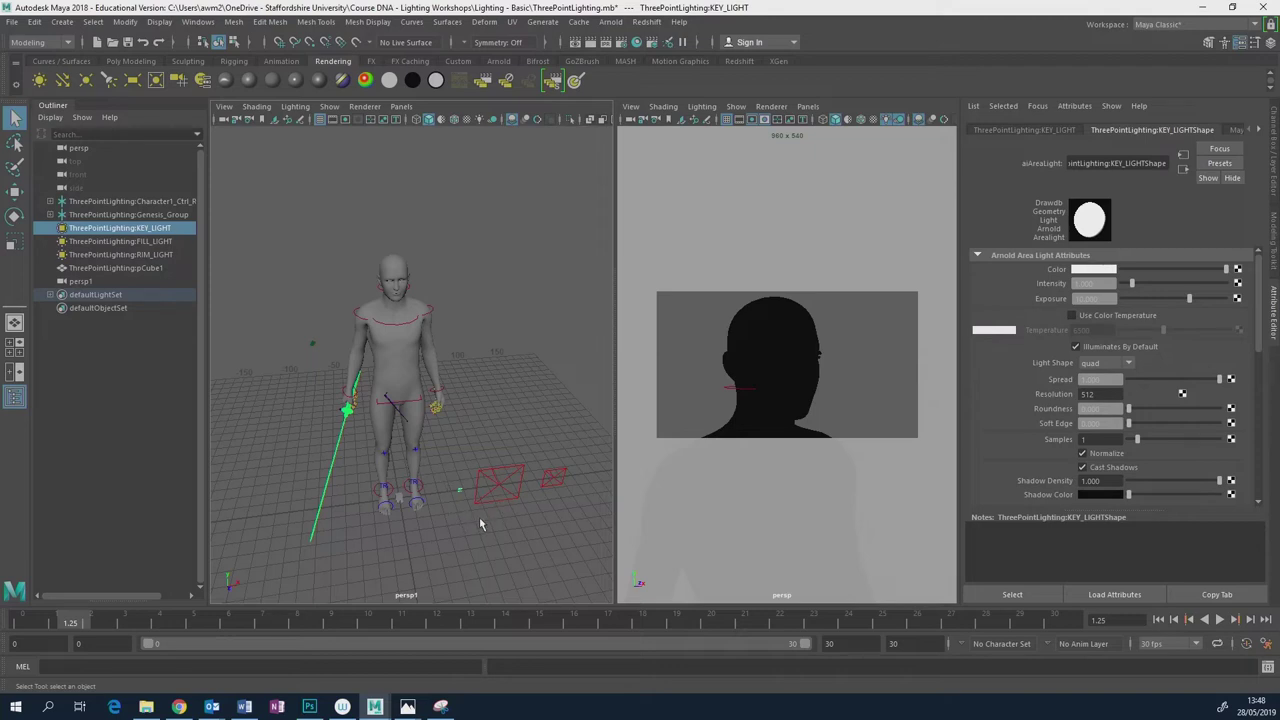
key(w)
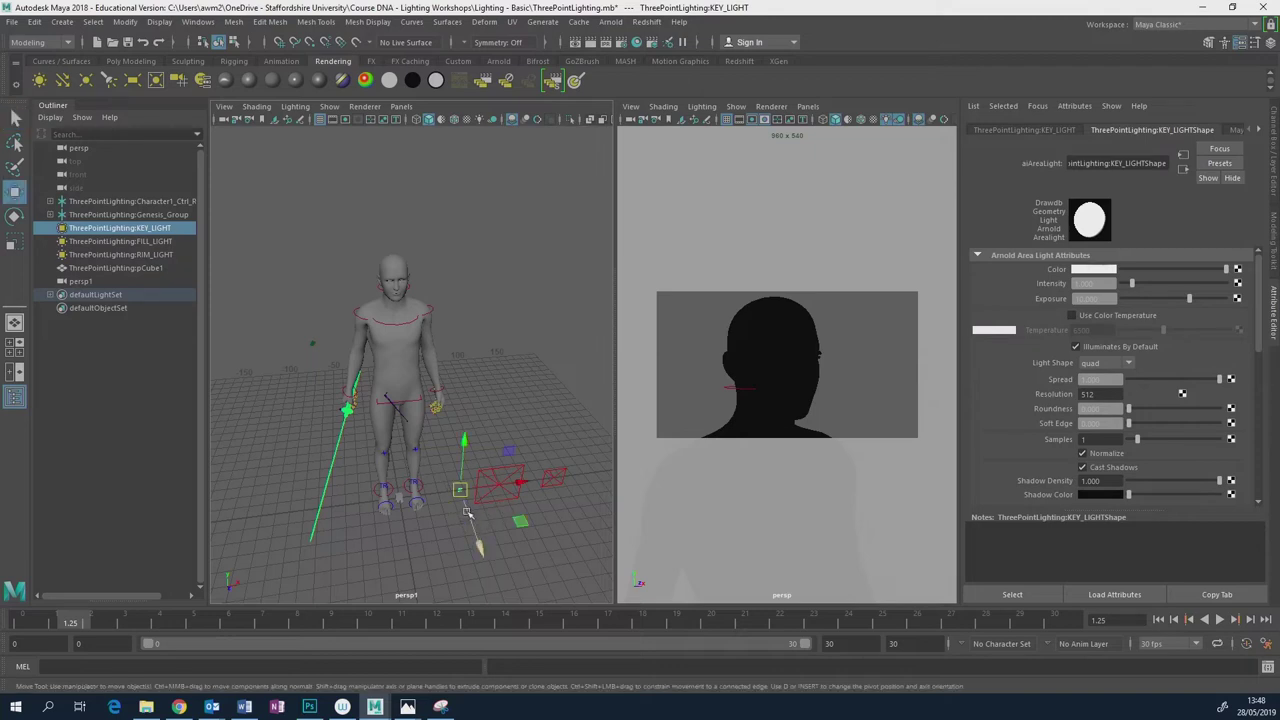
key(e)
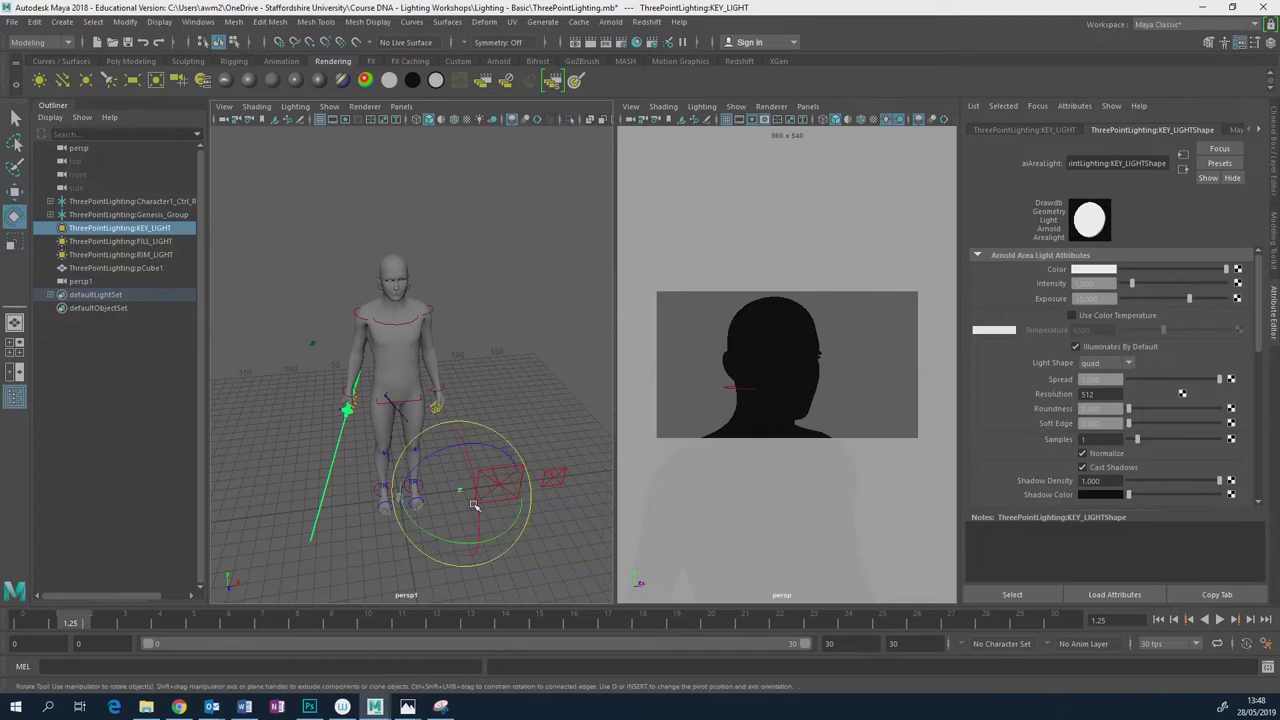
key(r)
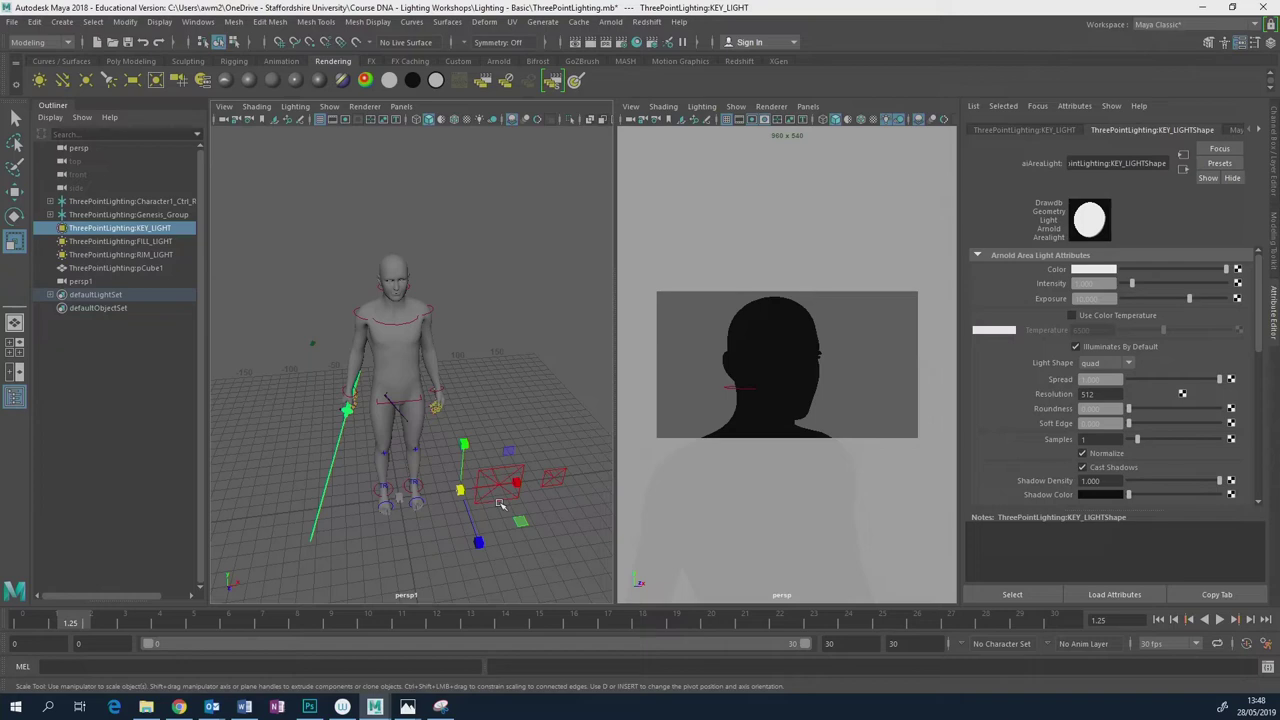
key(w)
key(e)
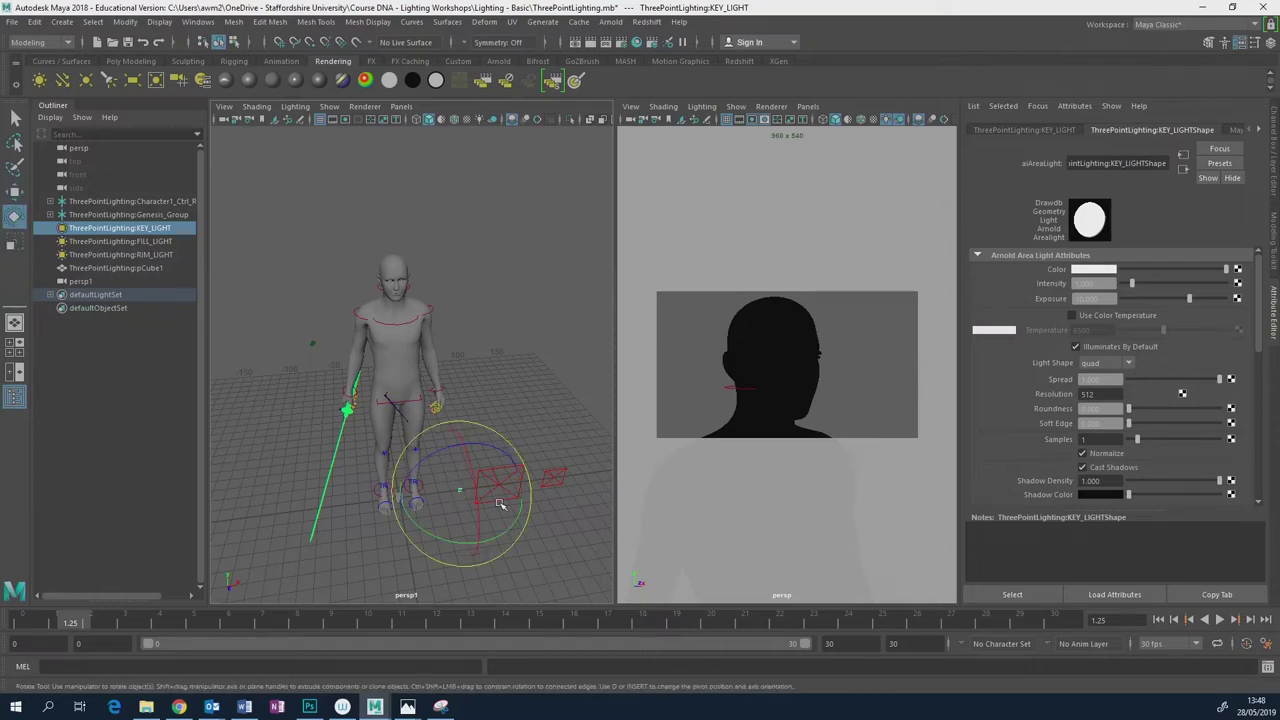
key(w)
key(e)
key(w)
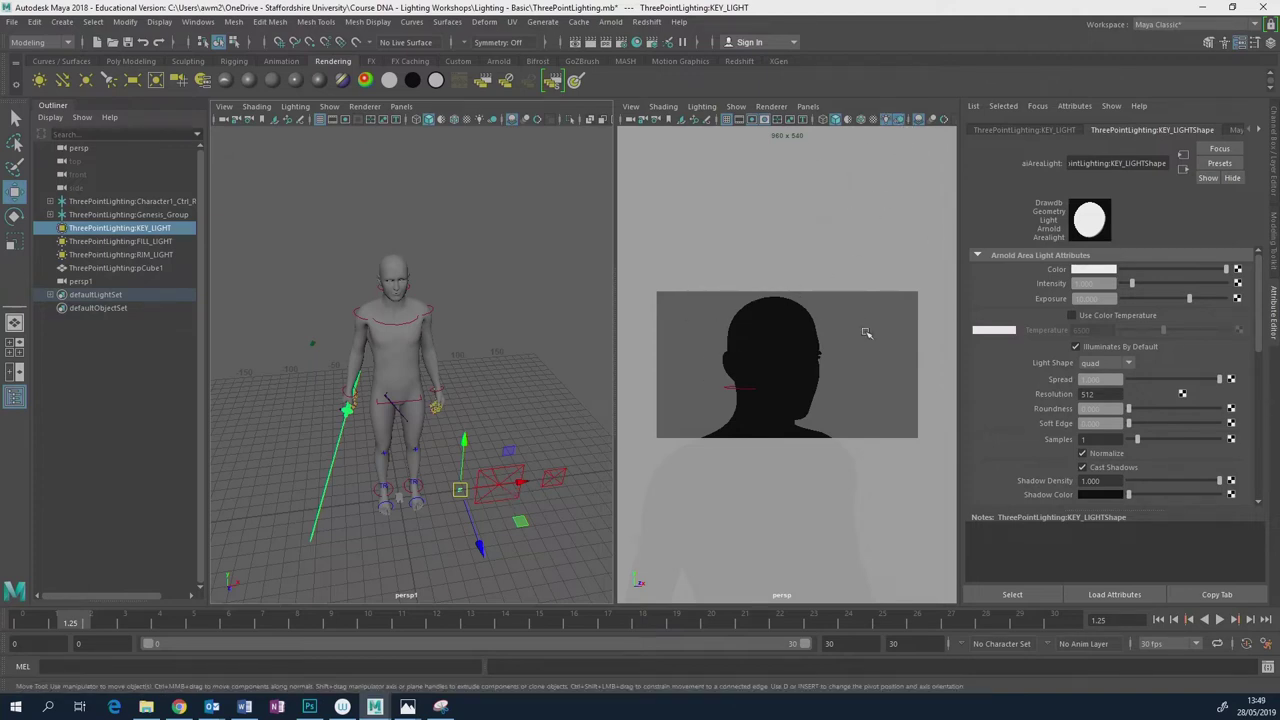
Restore the persp camera to the ThreePointLighting:cameraView1 bookmark.
click(631, 106)
mouse_move(703, 344)
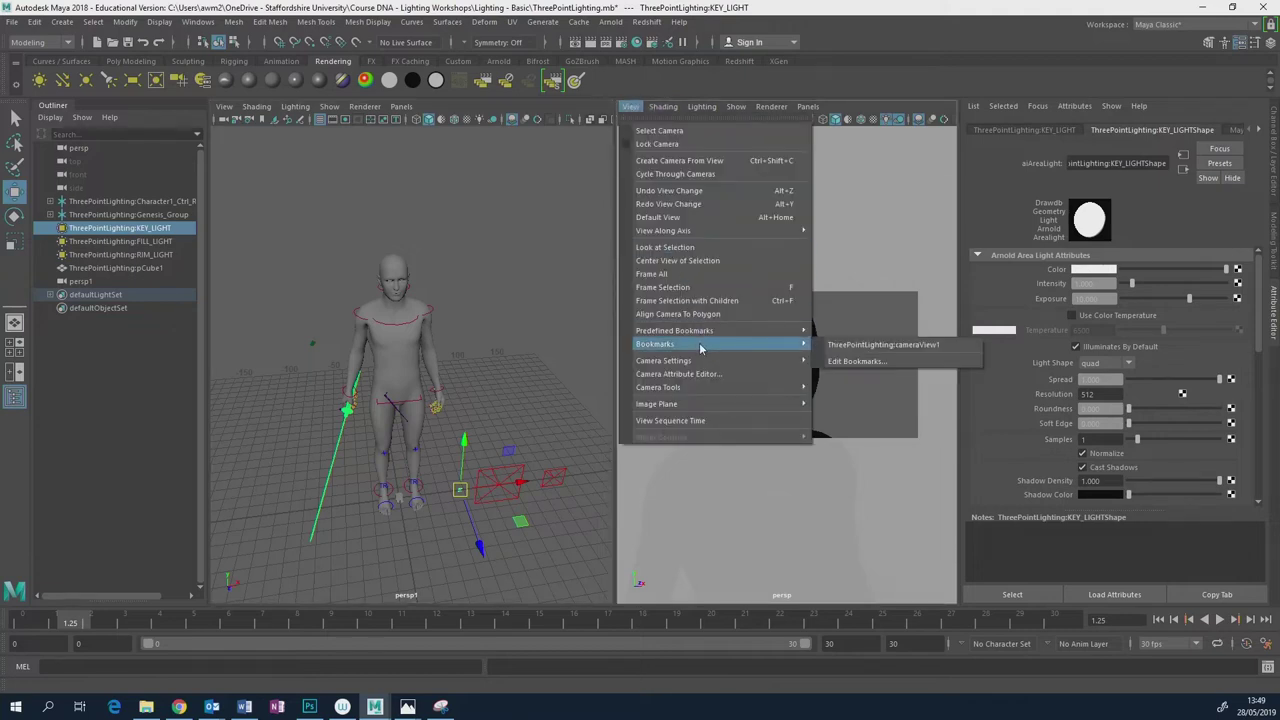
click(888, 345)
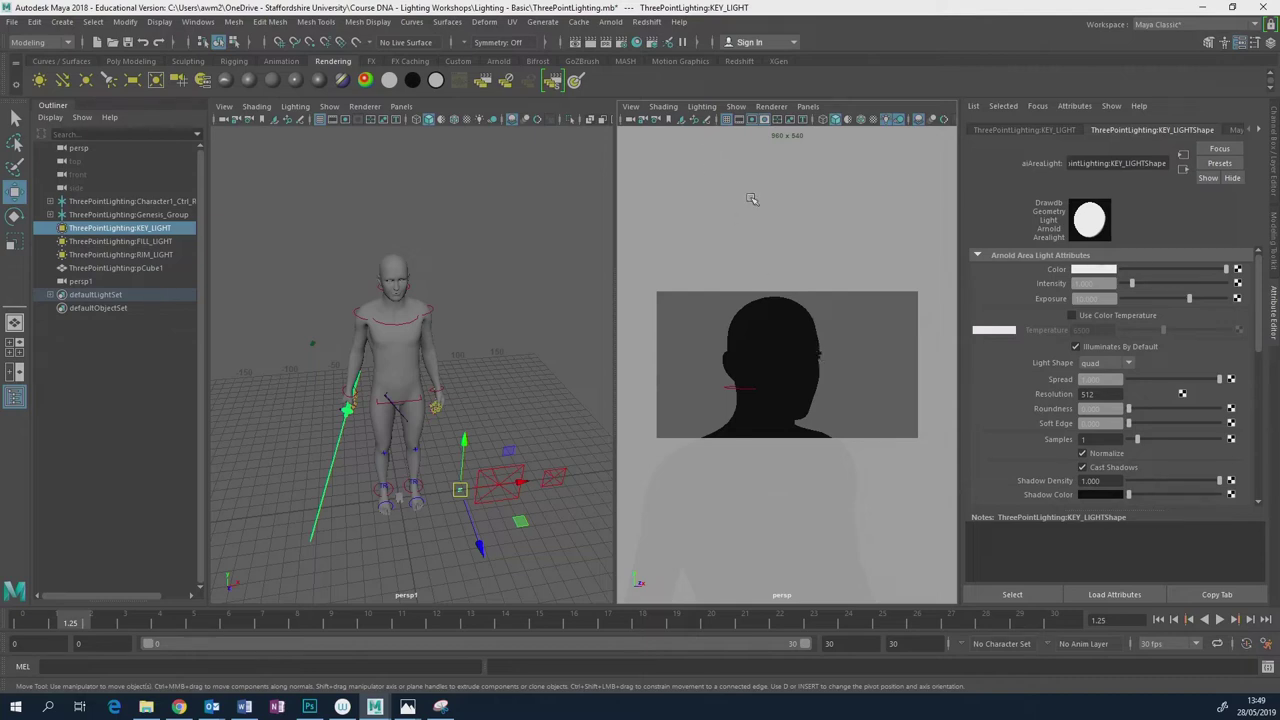
Move the persp view off its close-up framing and bring it back with the ThreePointLighting:cameraView1 bookmark.
alt+drag(857, 331, 823, 370)
scroll(823, 370, down, 6)
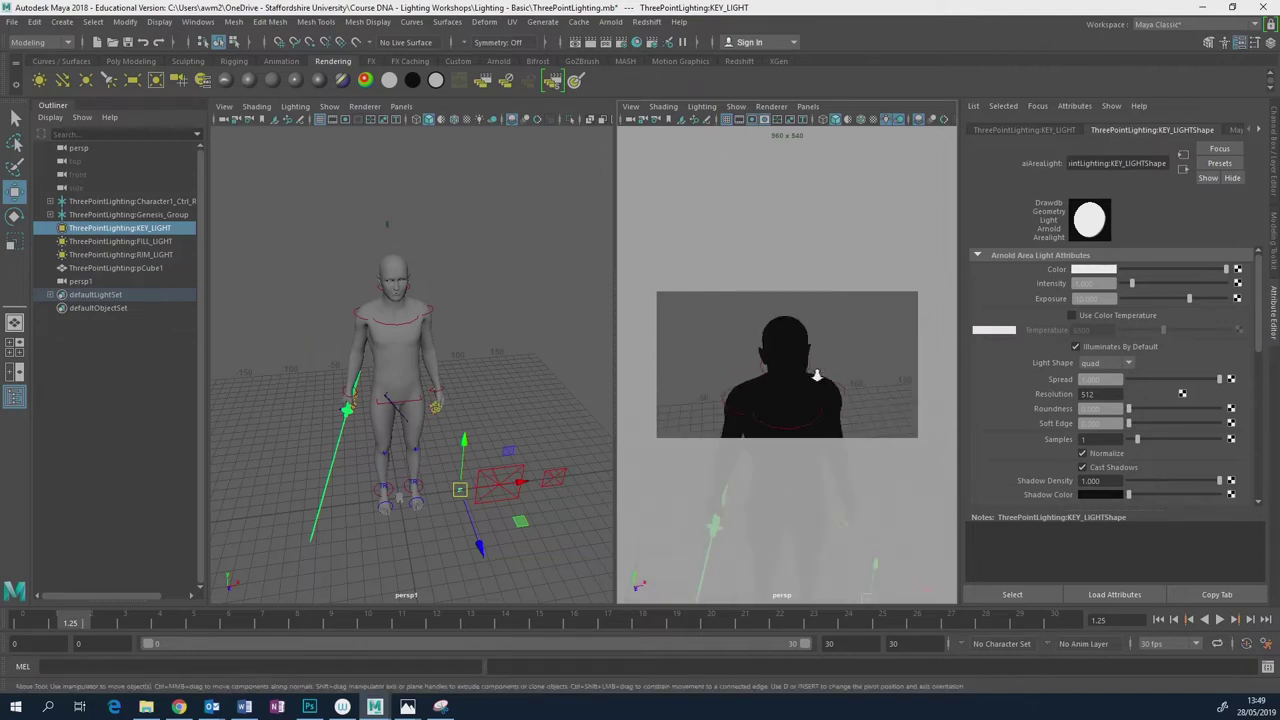
click(631, 107)
mouse_move(726, 331)
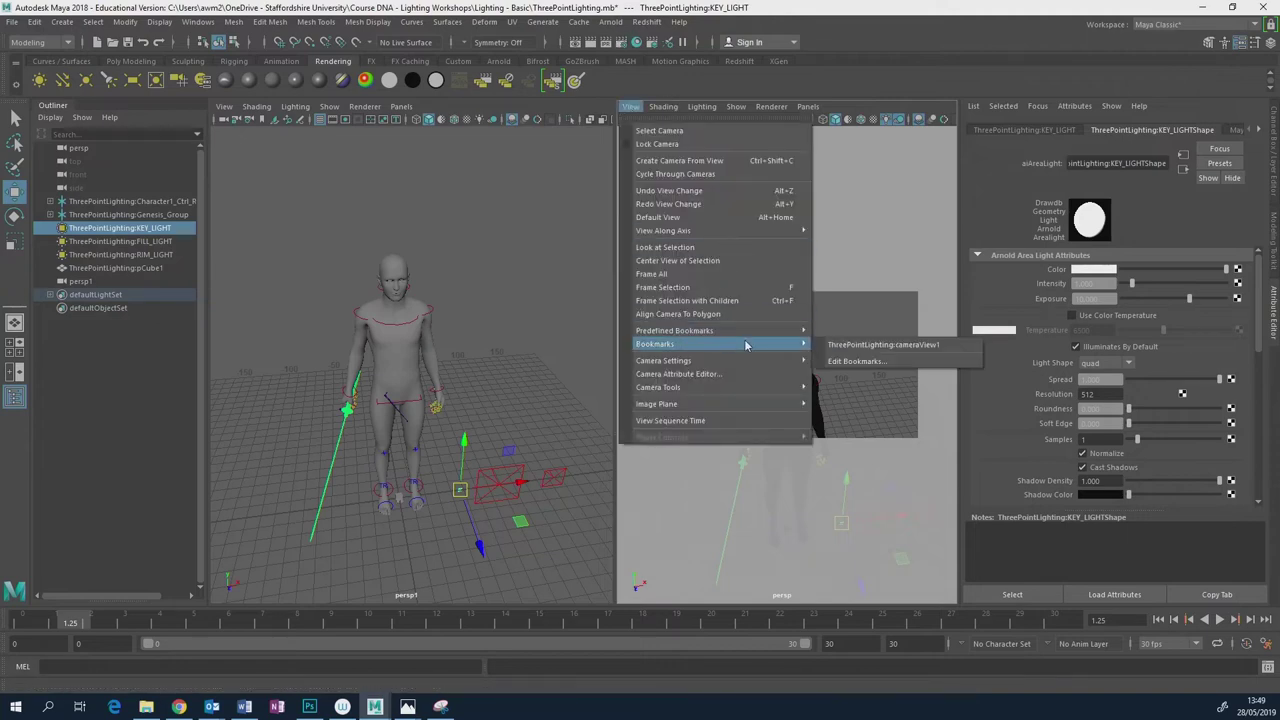
click(922, 342)
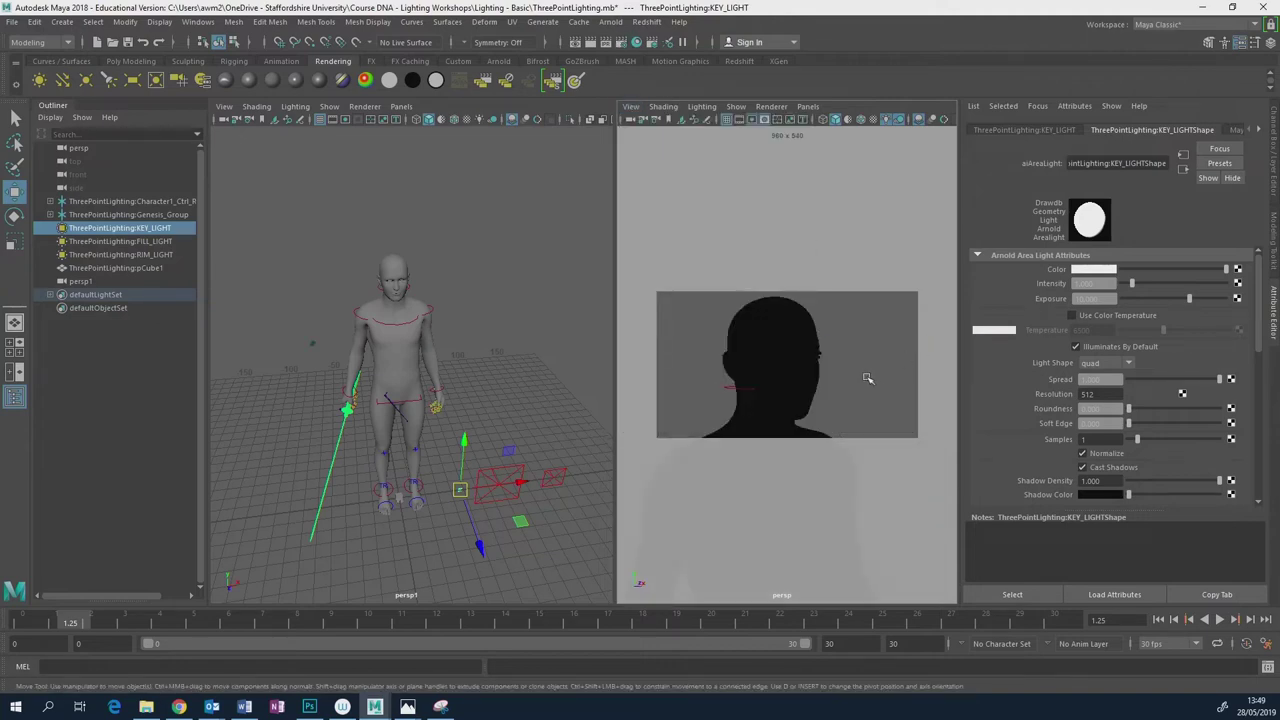
Pick the fill, rim and key lights in turn in the persp1 view, ending with KEY_LIGHT selected.
alt+drag(540, 454, 494, 464)
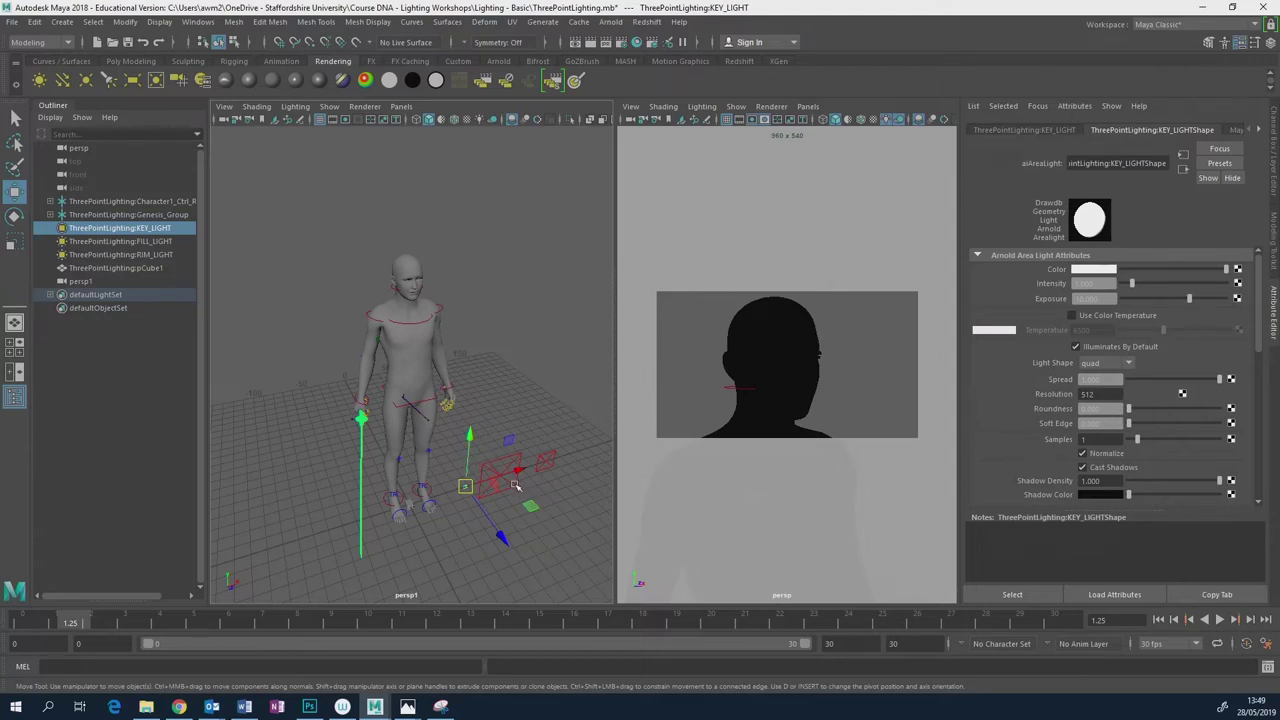
click(514, 455)
click(548, 464)
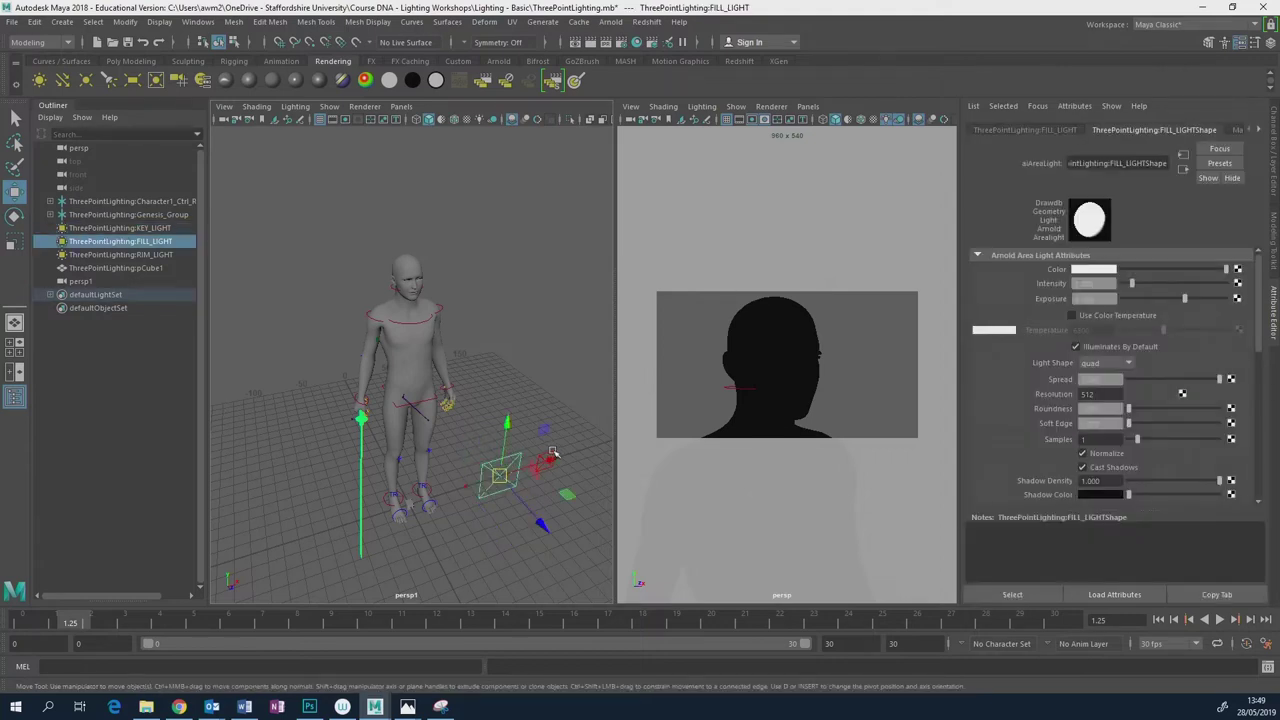
click(545, 460)
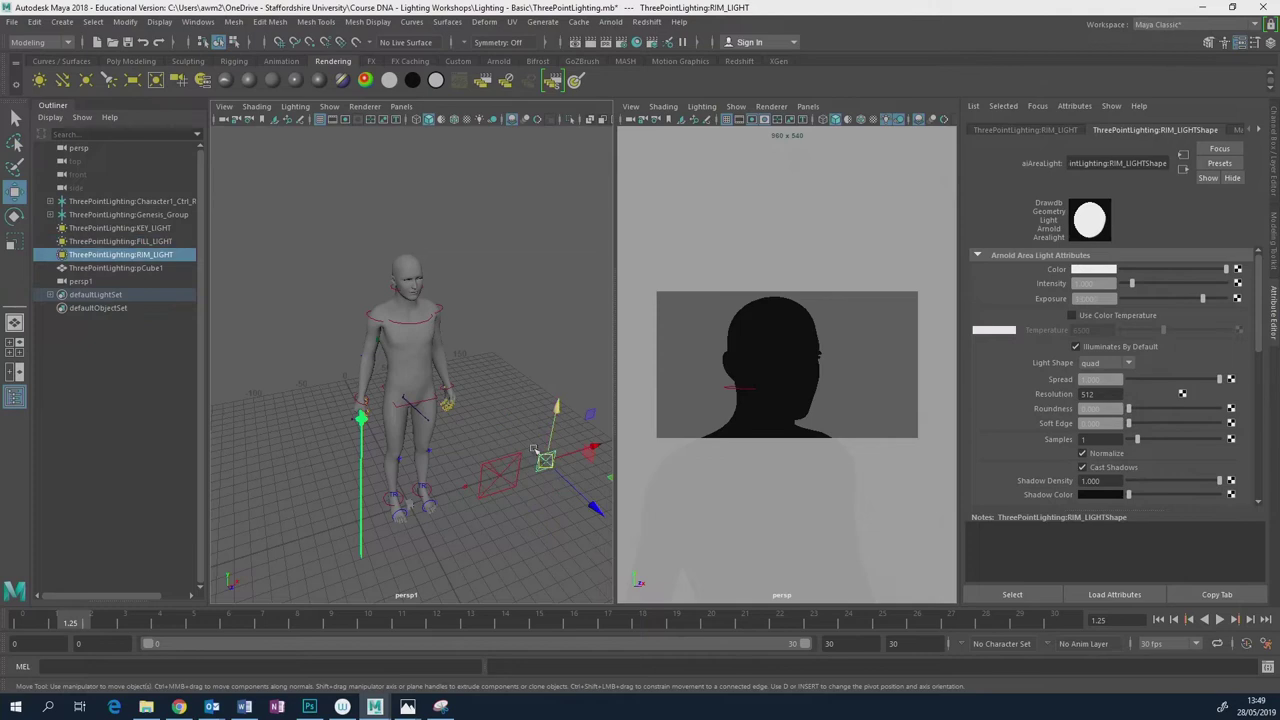
click(463, 486)
click(487, 475)
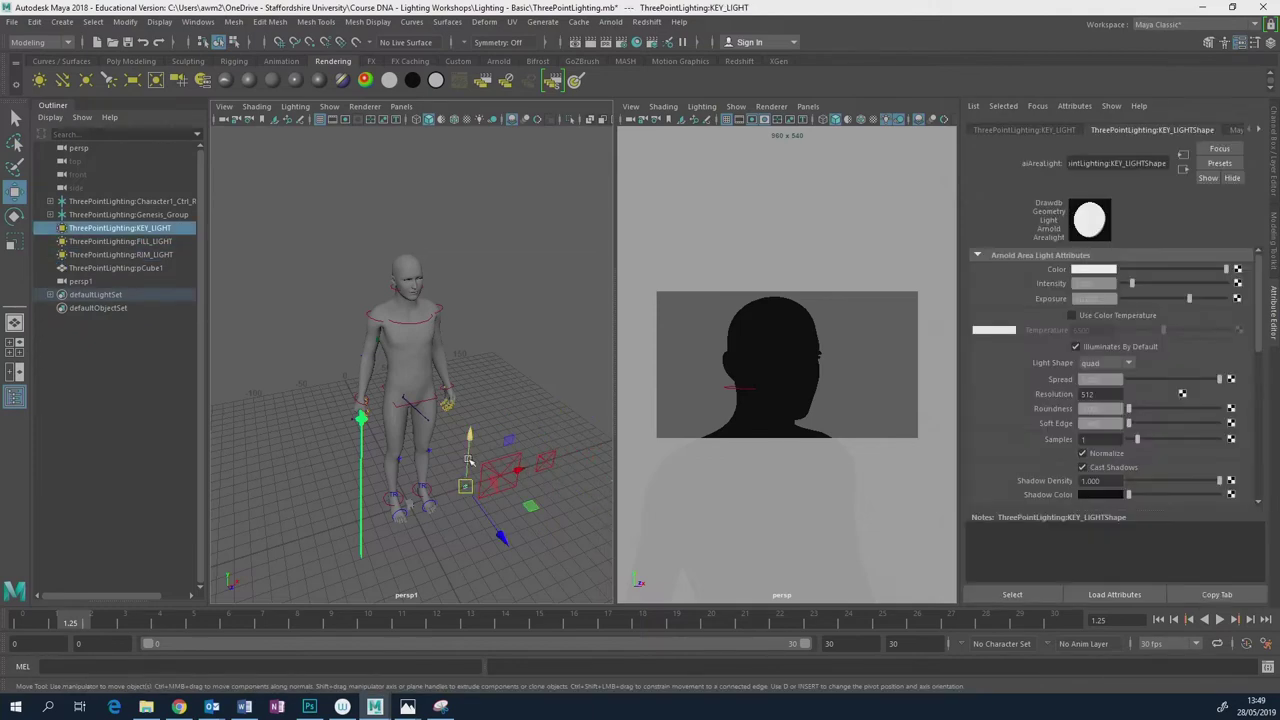
Raise KEY_LIGHT to head height, about 174 units up, and move it out in front of the face.
drag(468, 460, 550, 456)
middle_drag(840, 470, 852, 480)
drag(834, 457, 834, 273)
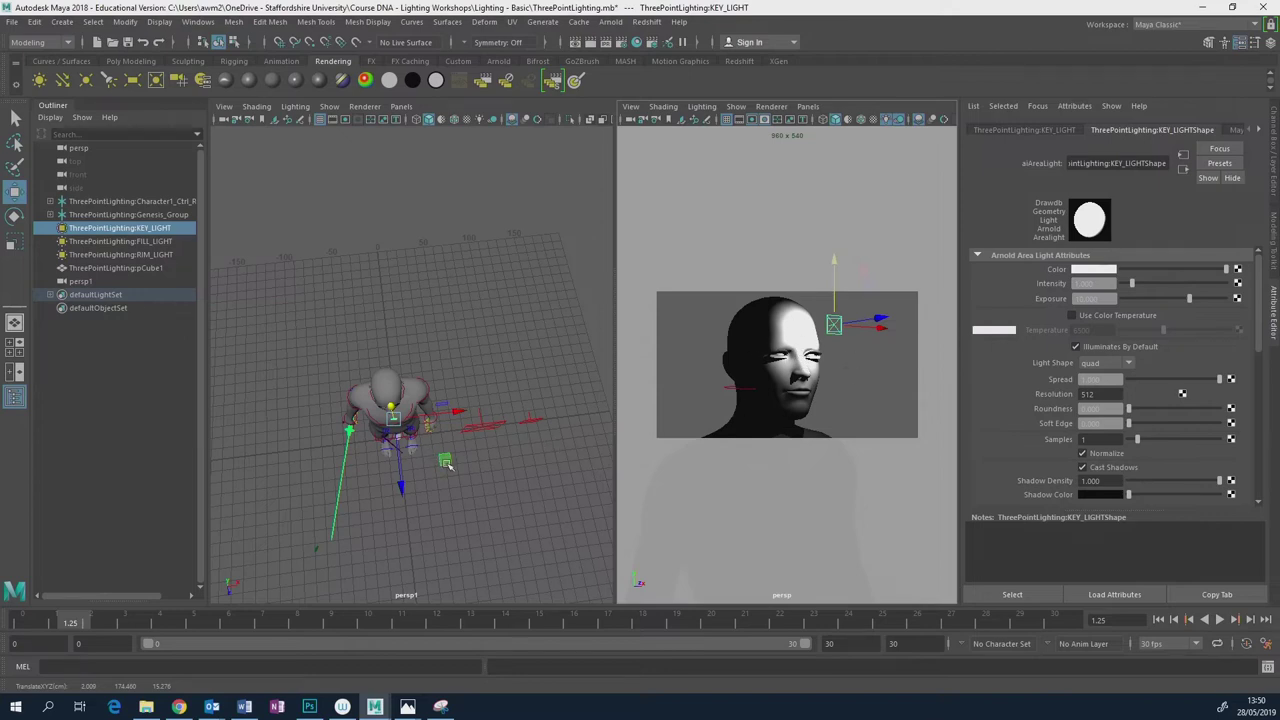
mouse_move(446, 458)
mouse_down()
mouse_move(465, 465)
mouse_move(449, 451)
mouse_move(451, 468)
mouse_up()
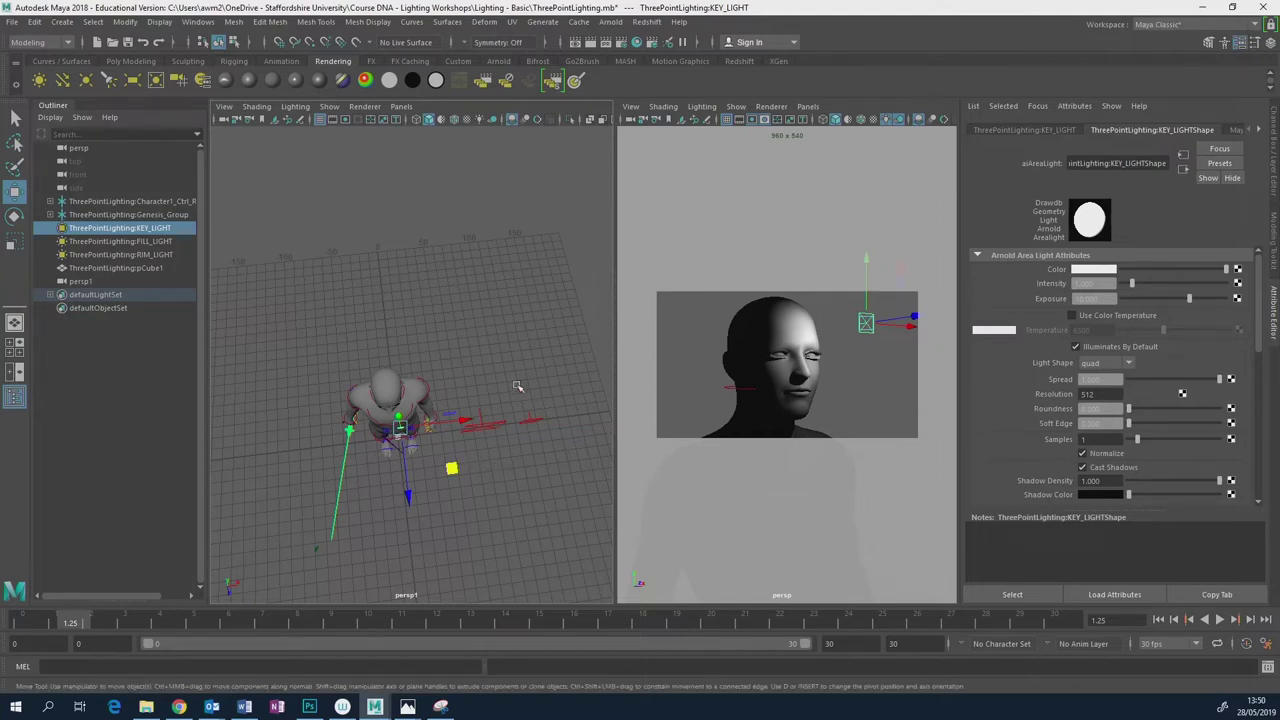
Rotate KEY_LIGHT about 33 degrees around its vertical axis.
alt+middle_drag(446, 428, 452, 454)
alt+drag(452, 454, 480, 410)
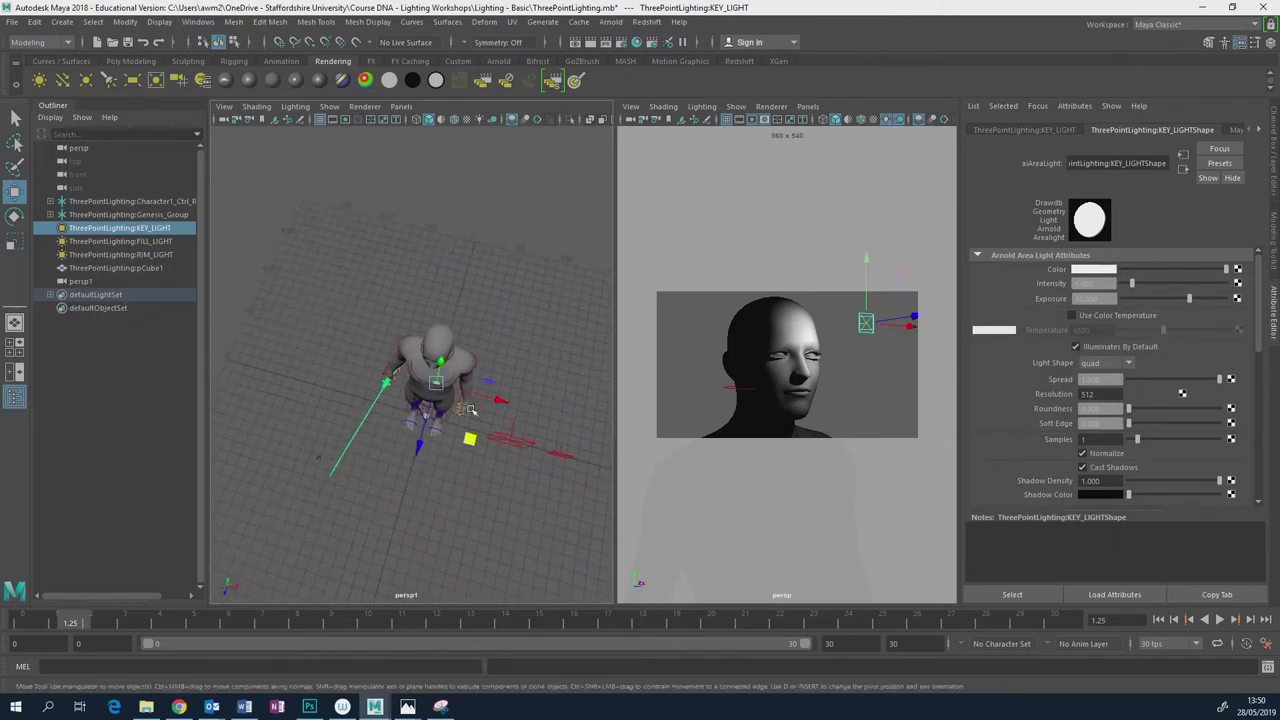
alt+right_drag(480, 410, 498, 405)
alt+drag(500, 405, 524, 452)
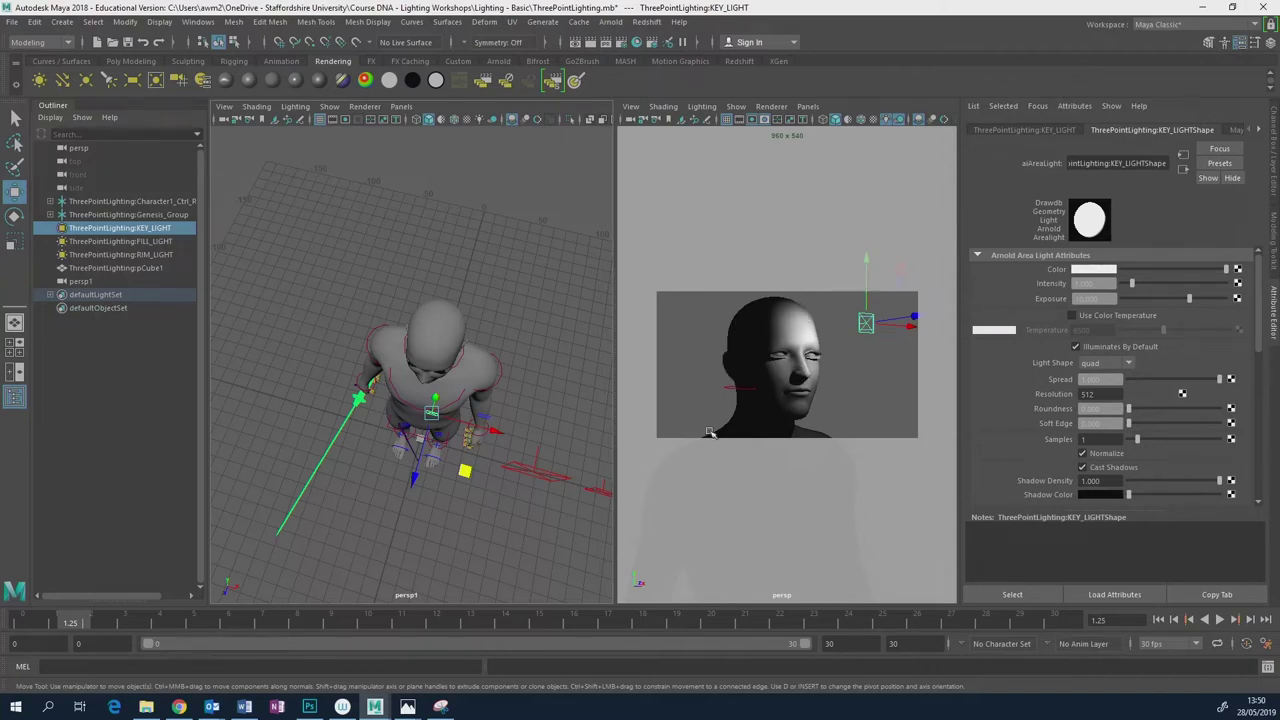
key(e)
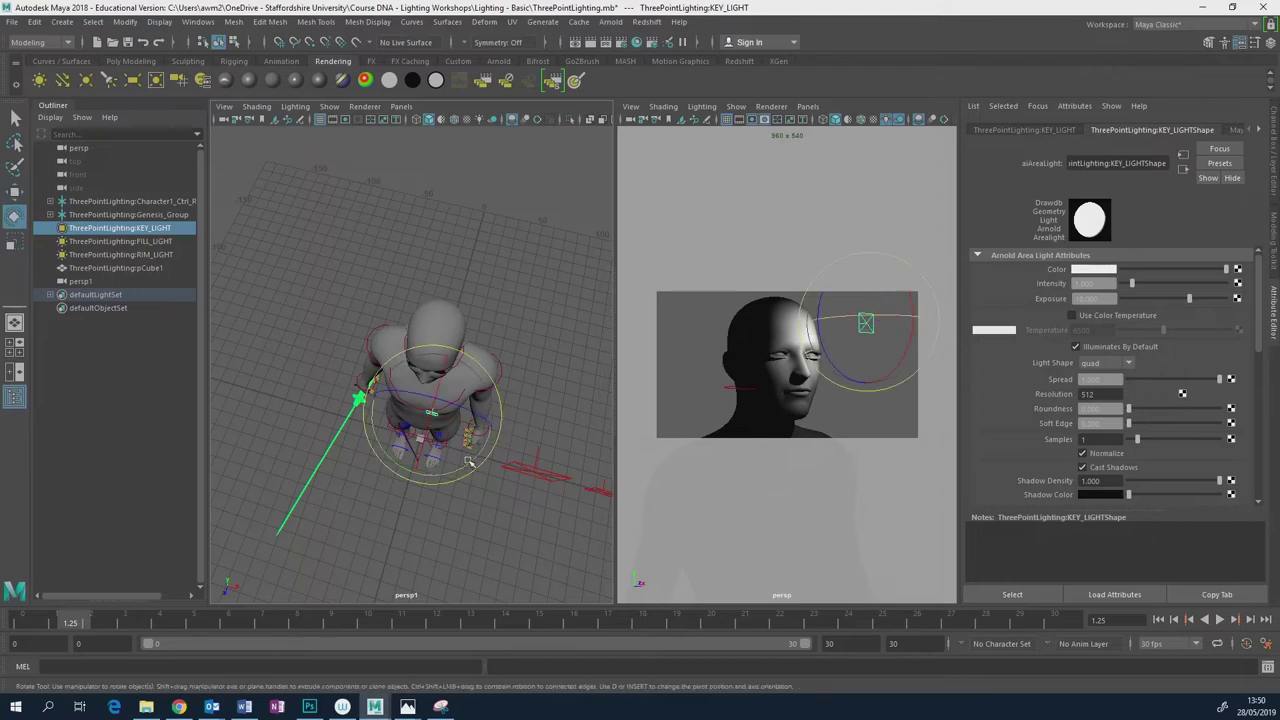
drag(469, 462, 438, 440)
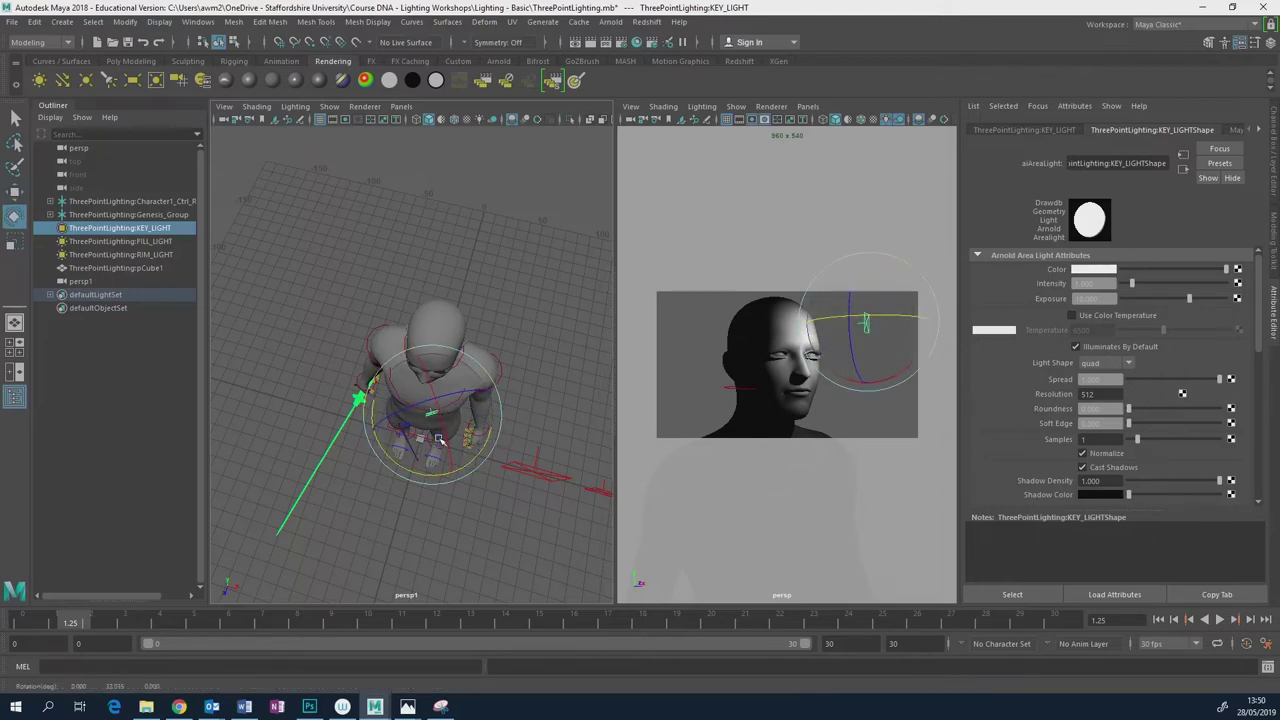
scroll(438, 440, up, 5)
scroll(450, 470, down, 4)
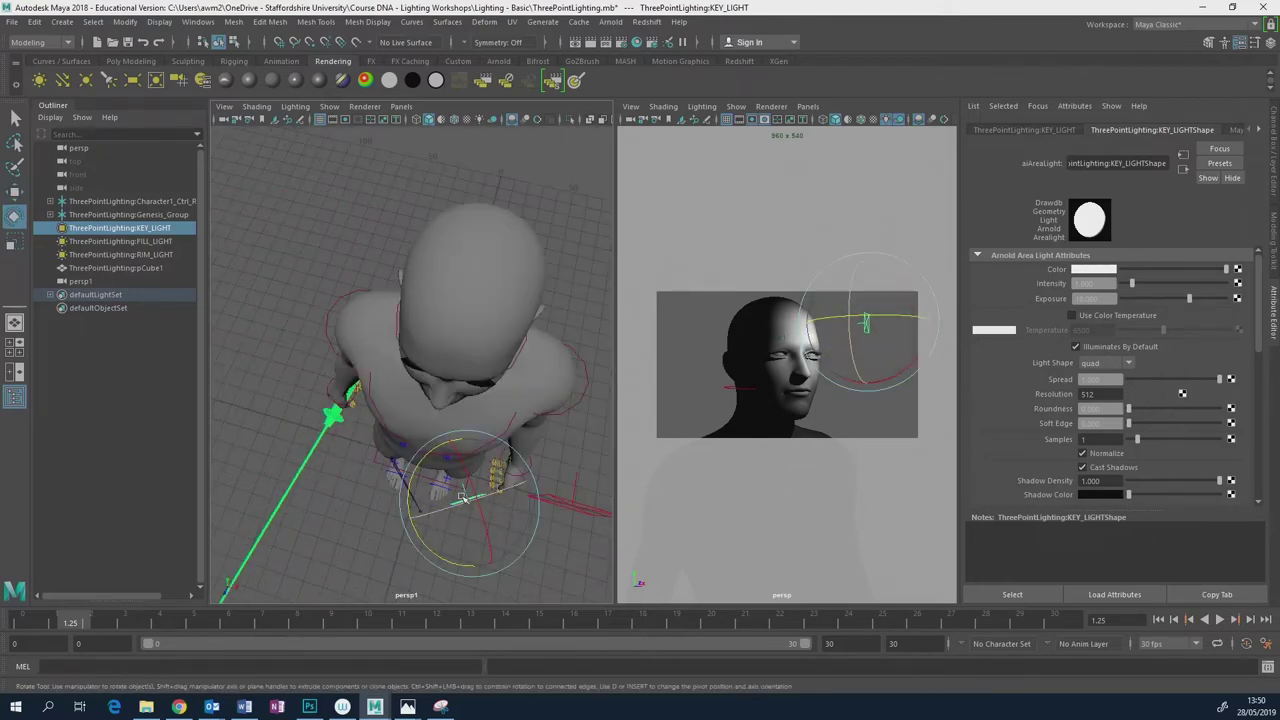
scroll(462, 490, down, 3)
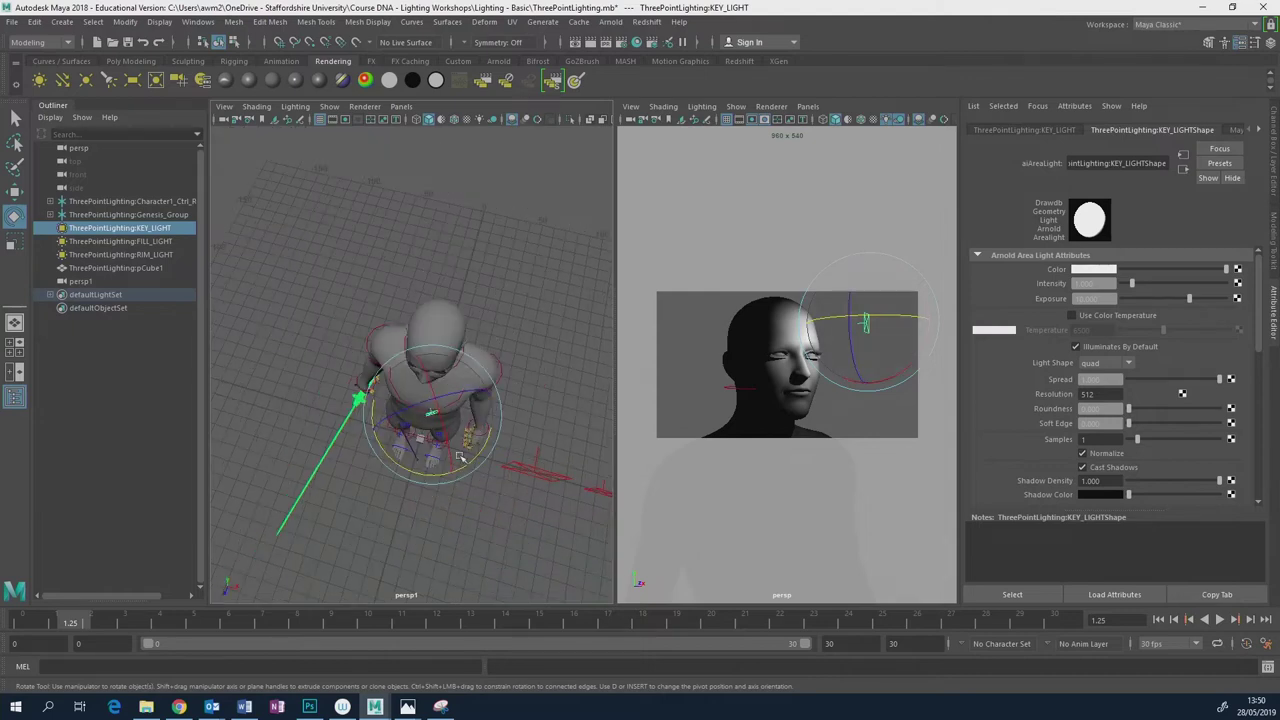
Move KEY_LIGHT farther forward from the face, to about Z 23, and inspect the facial shading in the maximised persp view.
key(w)
mouse_move(472, 476)
mouse_down()
mouse_move(497, 466)
mouse_move(480, 478)
mouse_move(491, 477)
mouse_move(467, 452)
mouse_move(456, 473)
mouse_move(483, 471)
mouse_move(457, 480)
mouse_move(486, 477)
mouse_move(470, 487)
mouse_up()
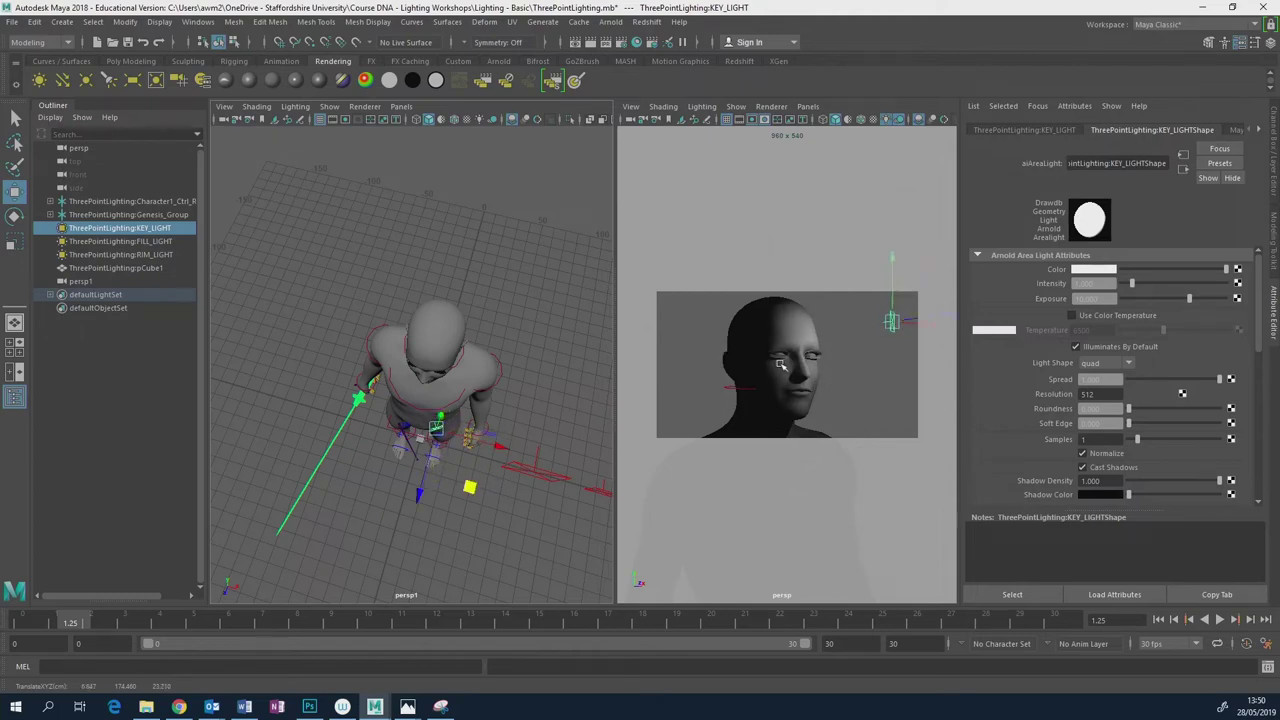
key(space)
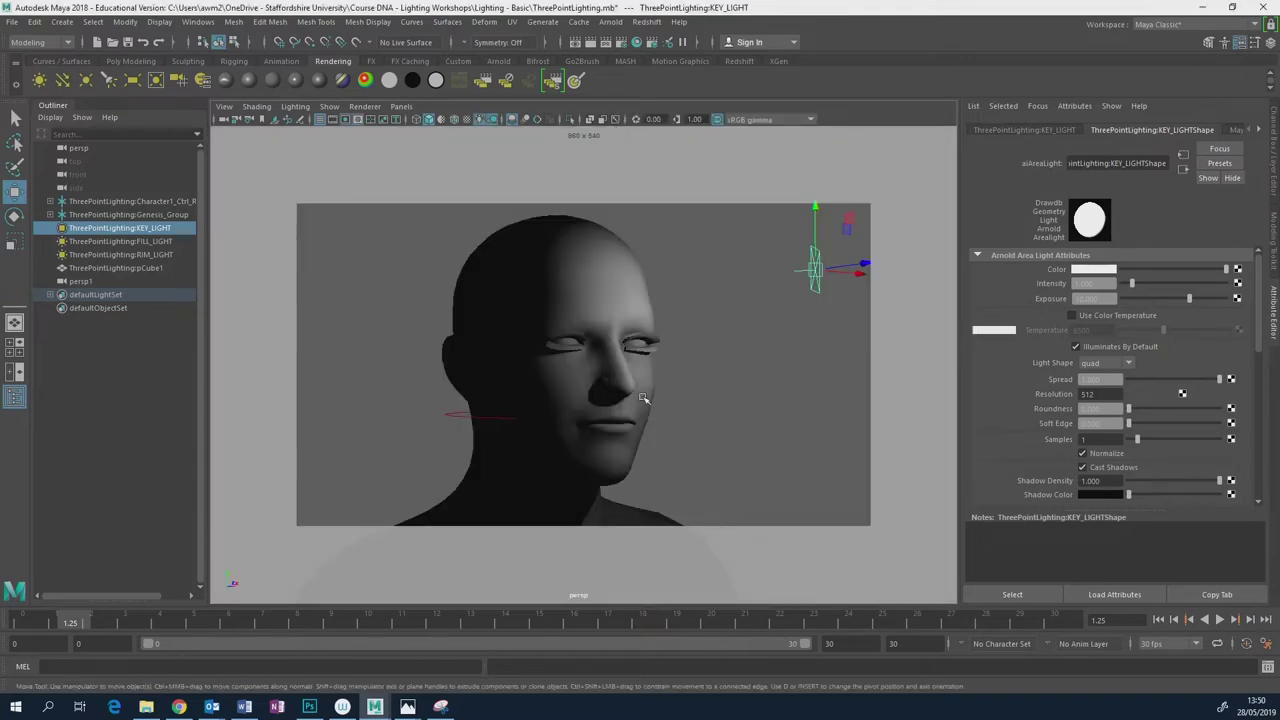
key(space)
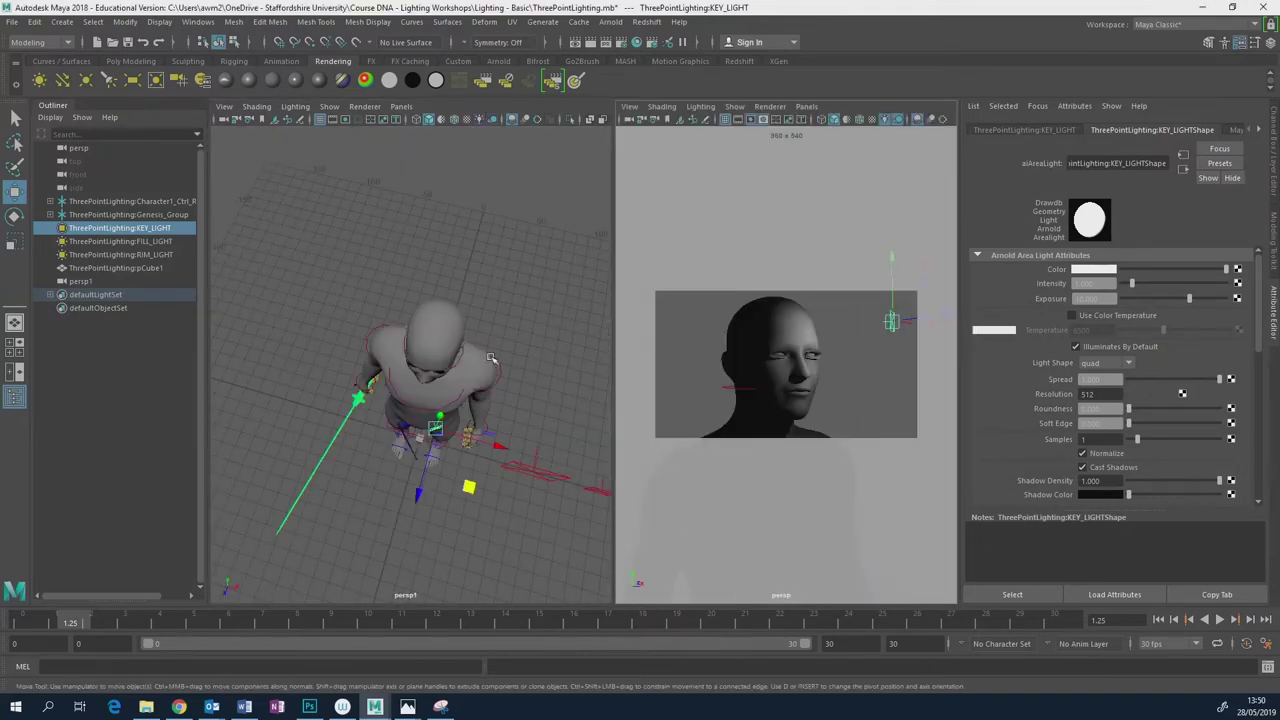
key(space)
key(space)
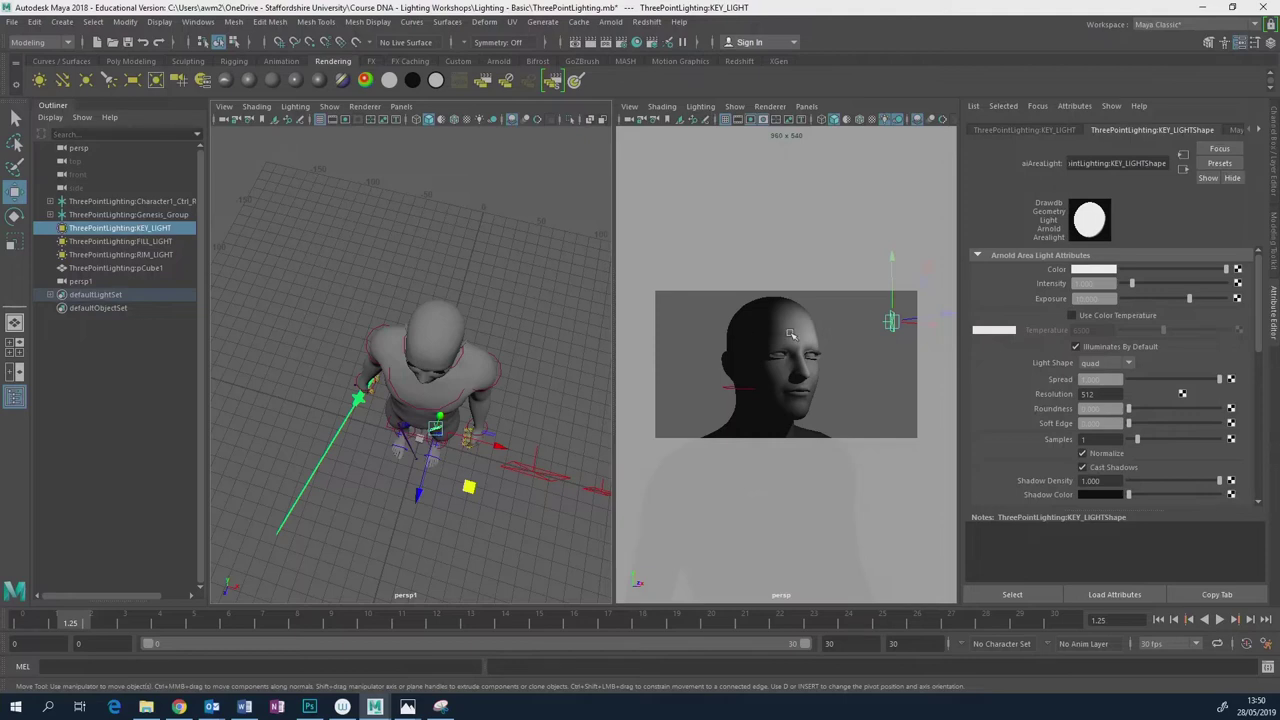
key(space)
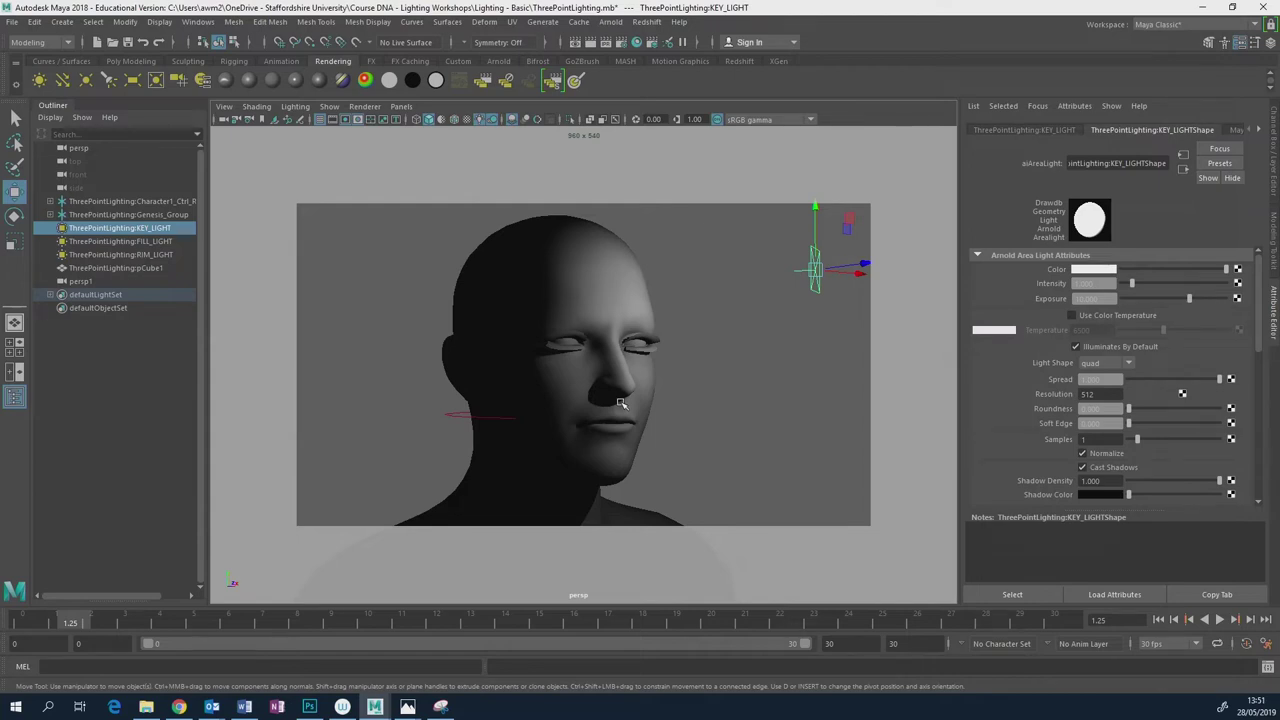
key(space)
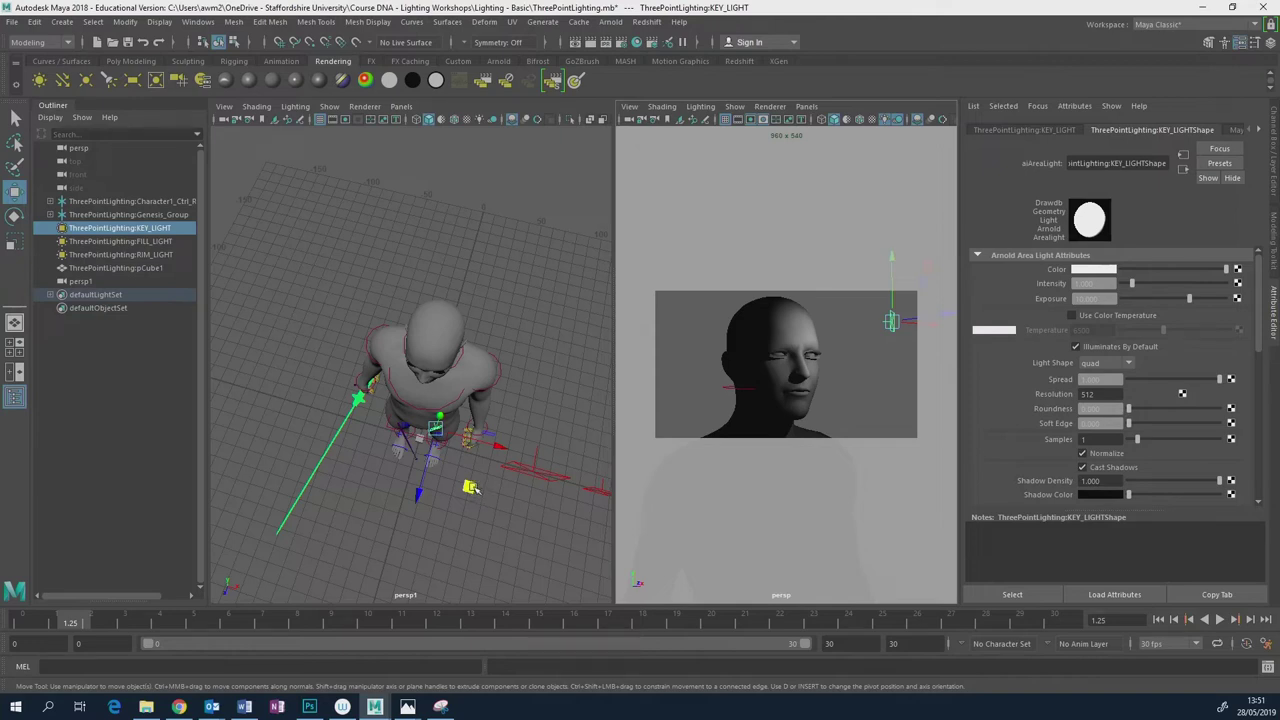
Move KEY_LIGHT in close to the face, and back out toward the character's left side to compare the shading.
drag(470, 487, 451, 462)
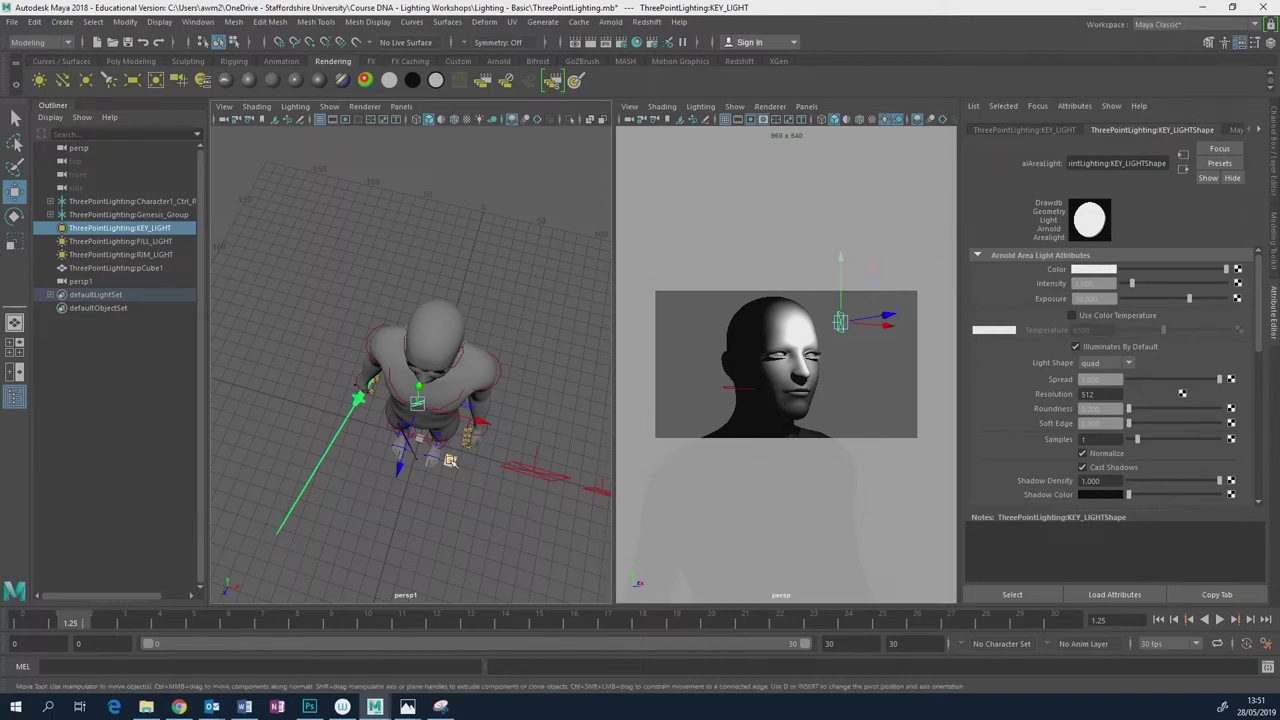
click(451, 462)
mouse_move(451, 463)
mouse_down()
mouse_move(491, 460)
mouse_move(480, 473)
mouse_up()
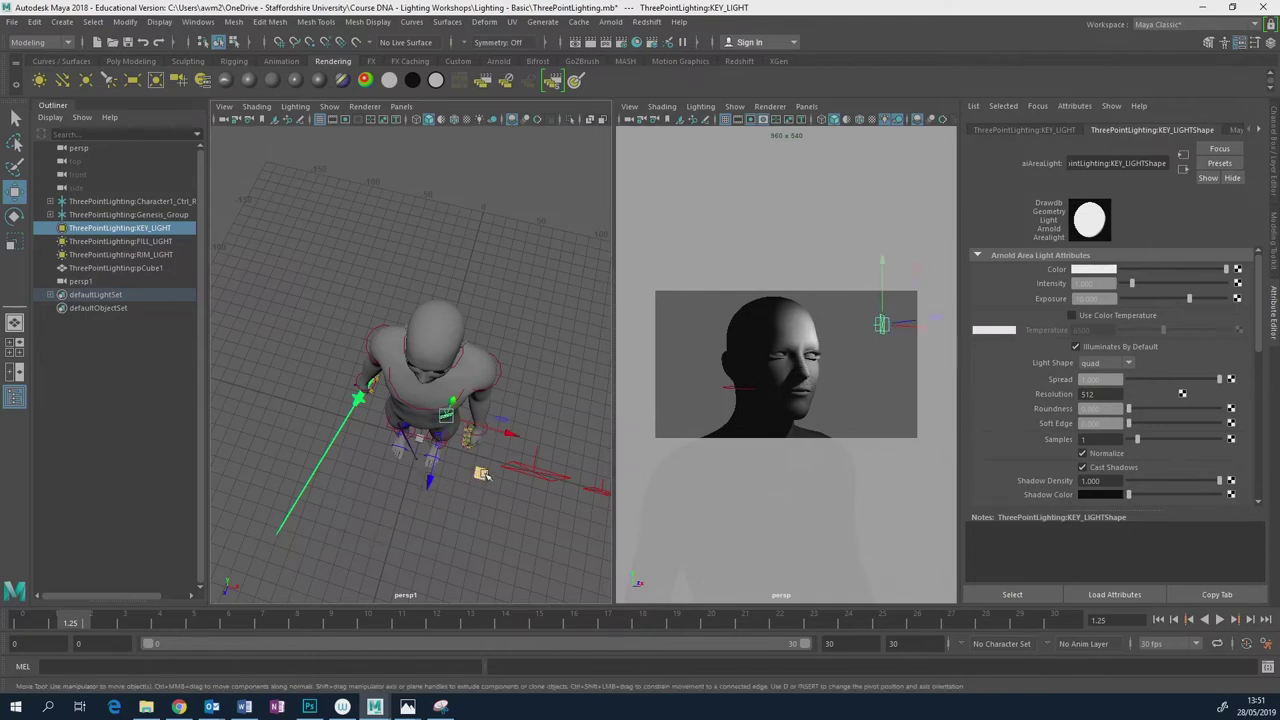
drag(480, 473, 484, 471)
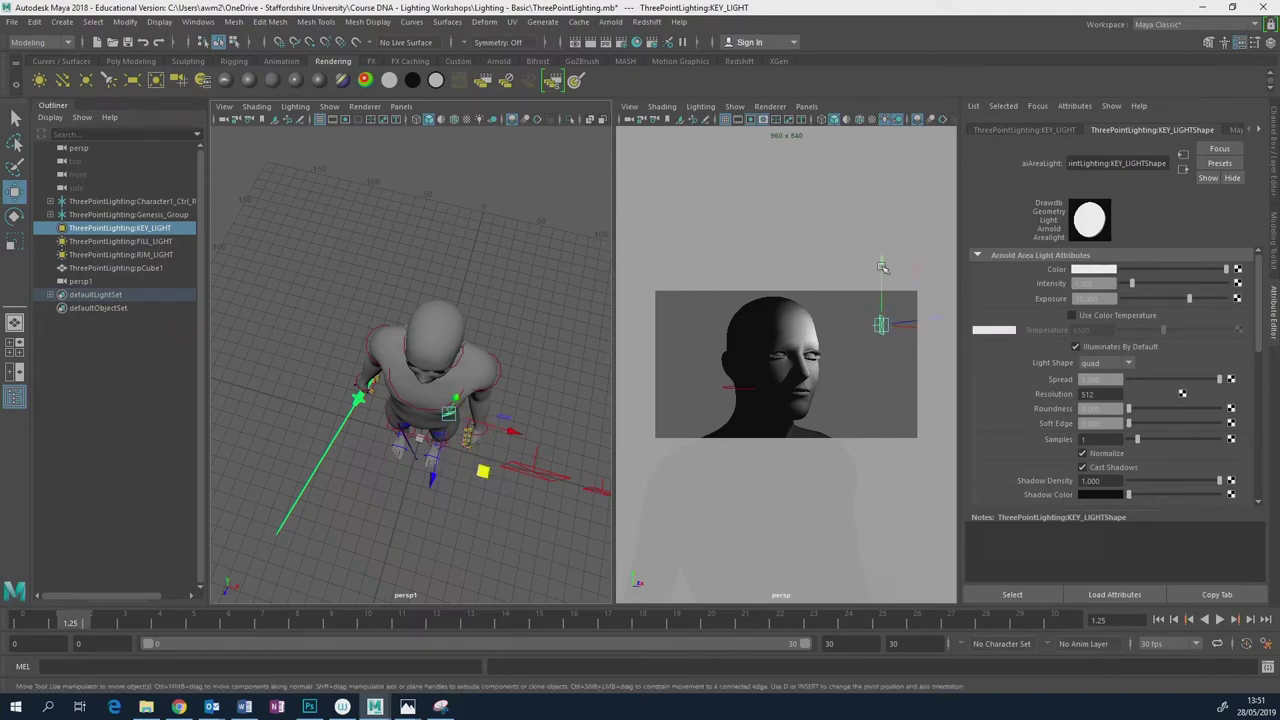
alt+drag(460, 419, 480, 318)
middle_drag(432, 348, 414, 330)
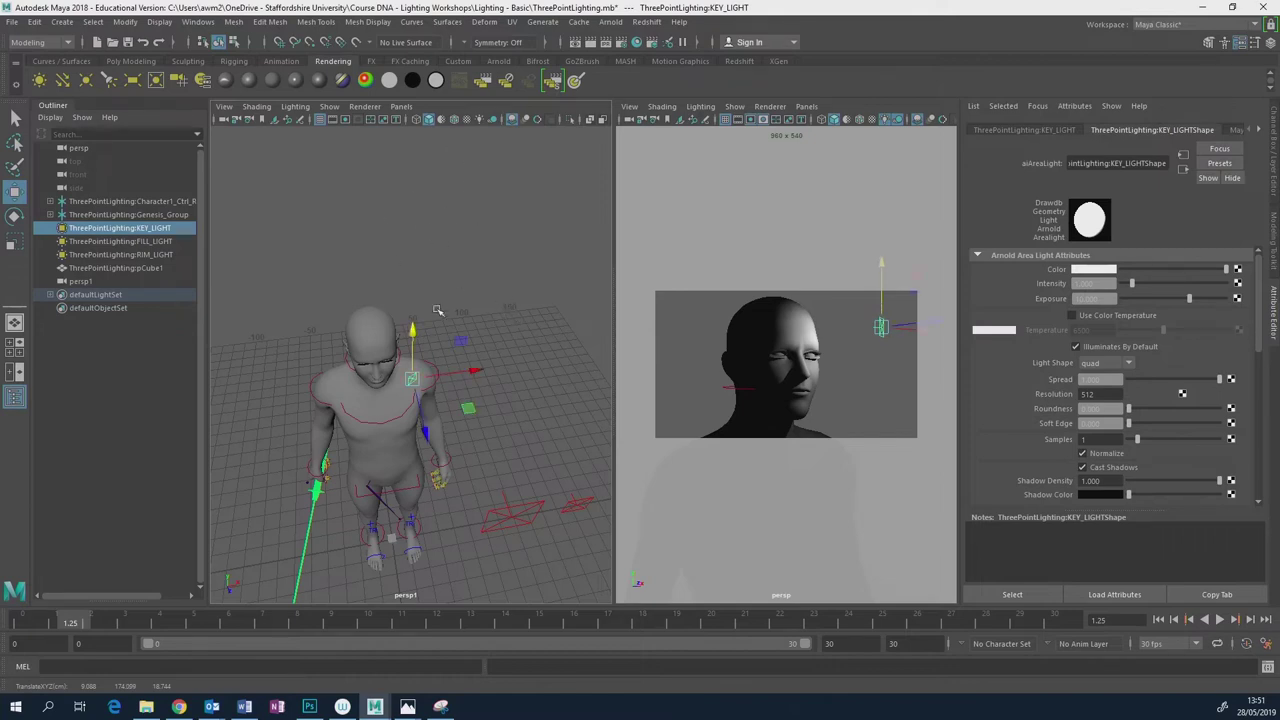
Look through KEY_LIGHT in the persp1 panel and reposition it so it aims at the face from the side and slightly above.
click(403, 107)
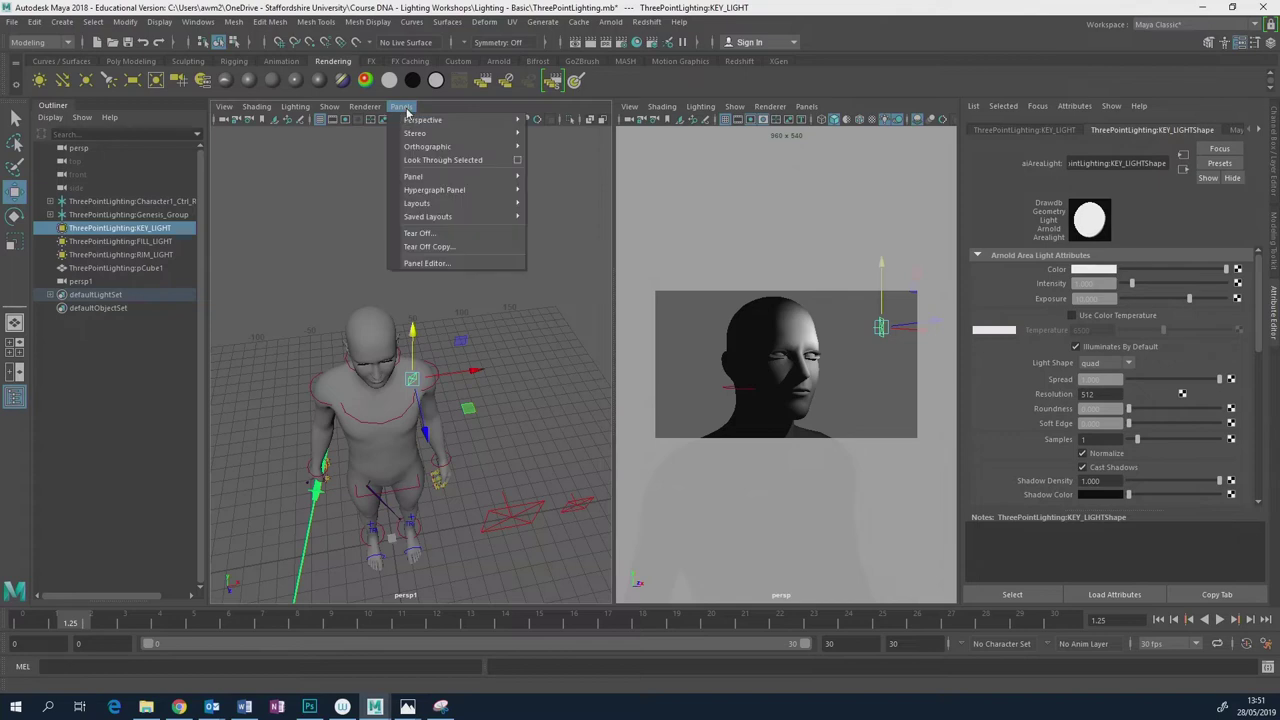
click(450, 161)
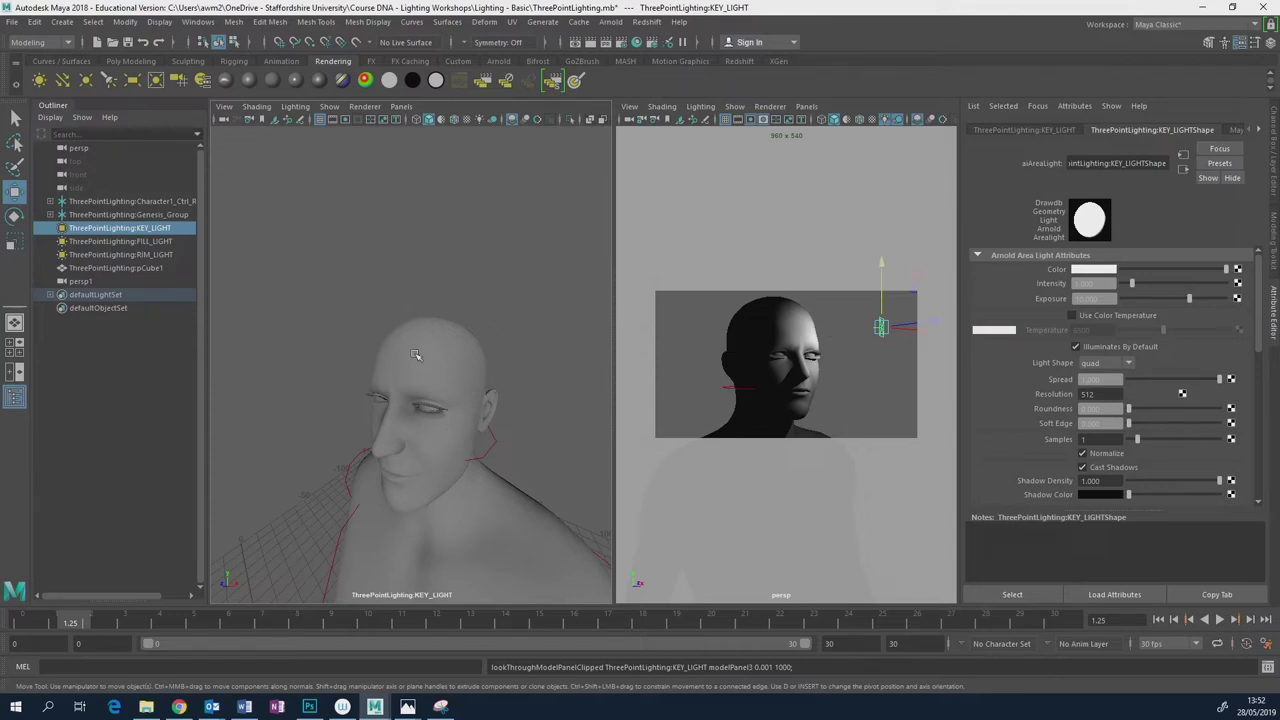
alt+drag(455, 318, 491, 346)
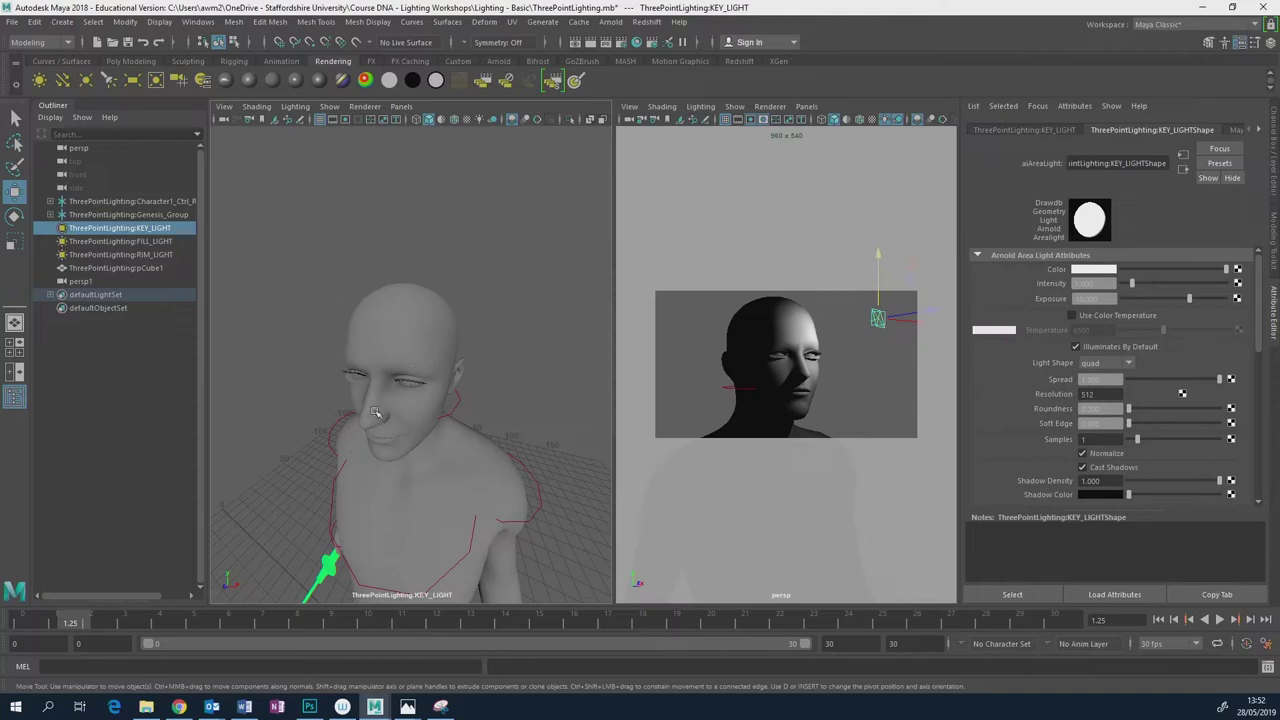
alt+drag(375, 412, 454, 449)
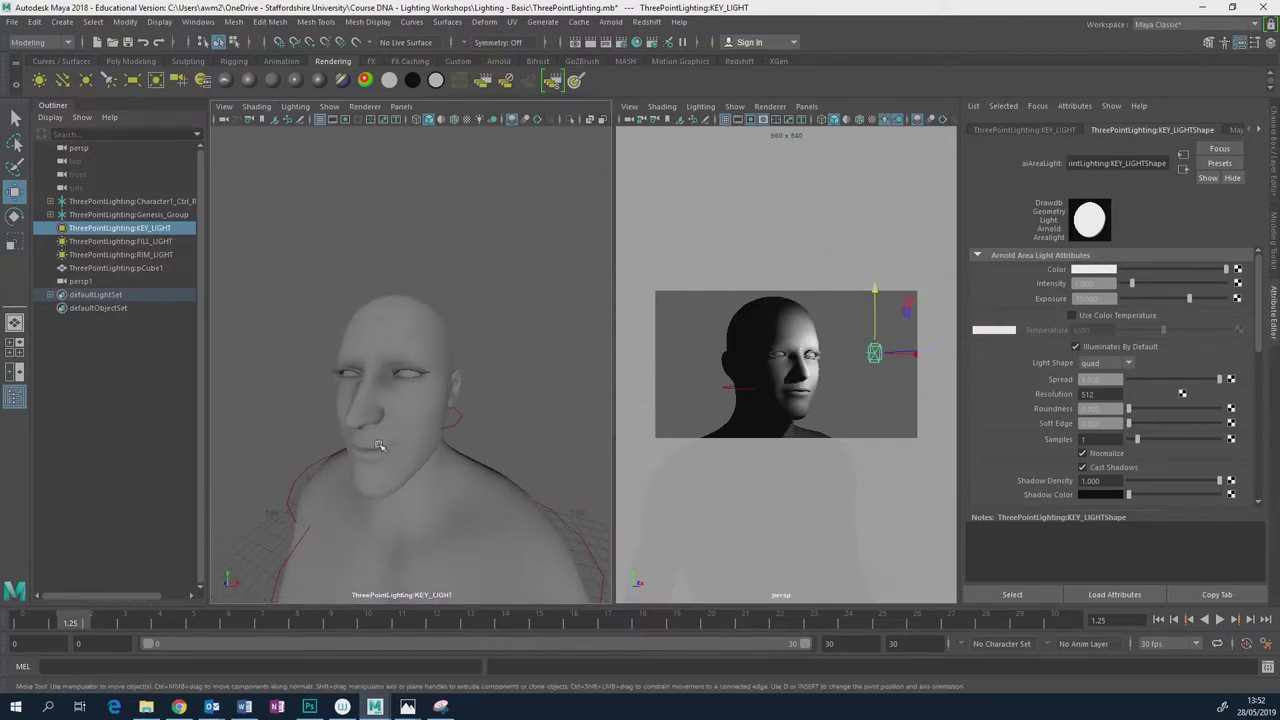
alt+drag(395, 443, 428, 402)
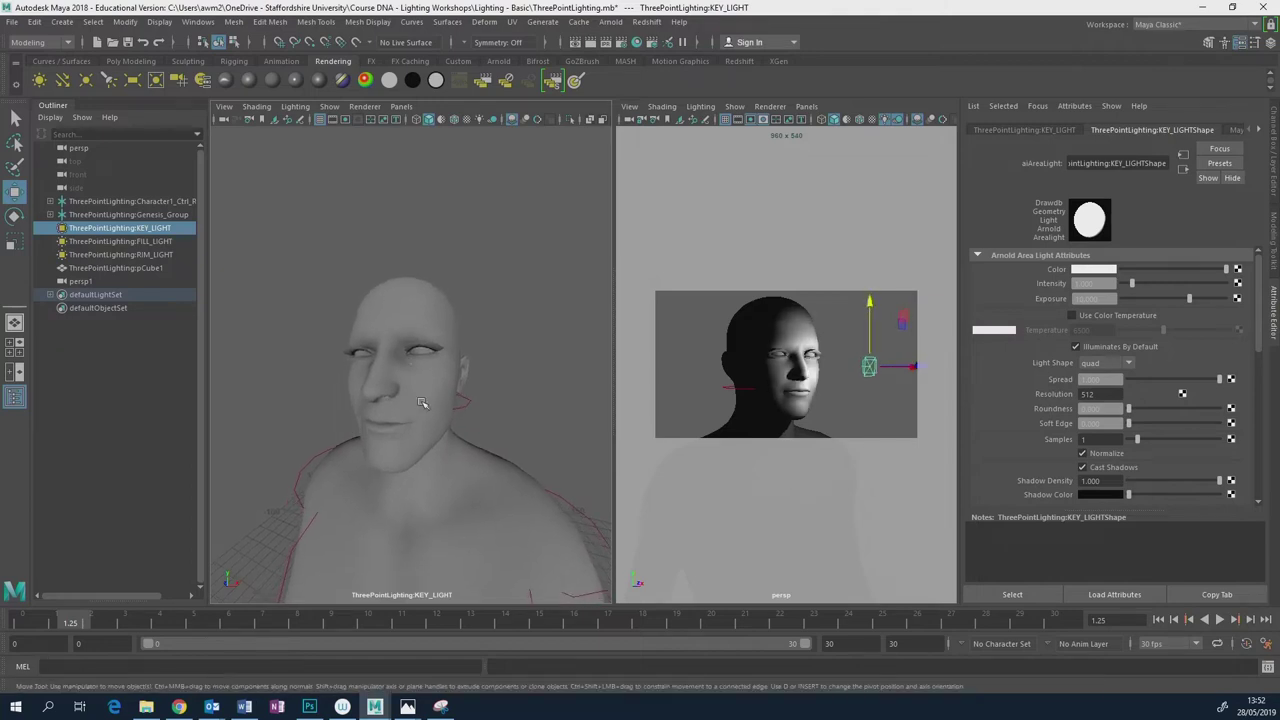
alt+middle_drag(428, 402, 419, 449)
alt+drag(419, 449, 434, 426)
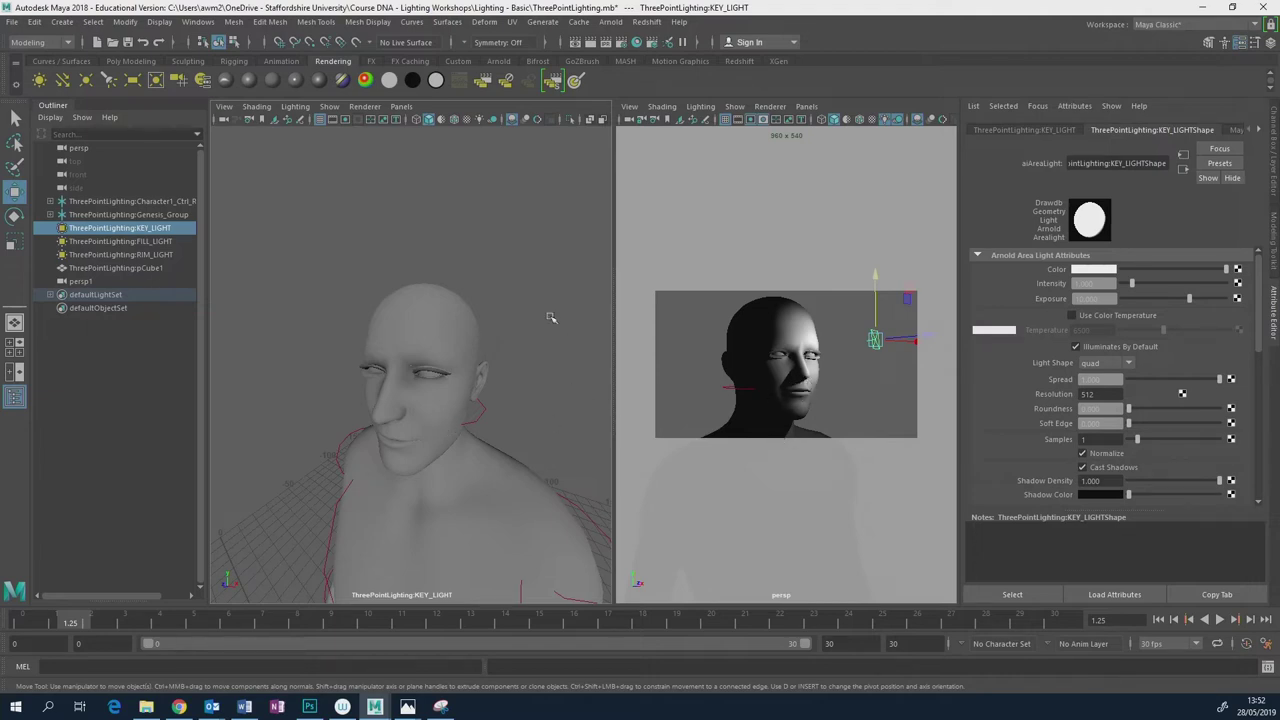
alt+drag(480, 425, 471, 423)
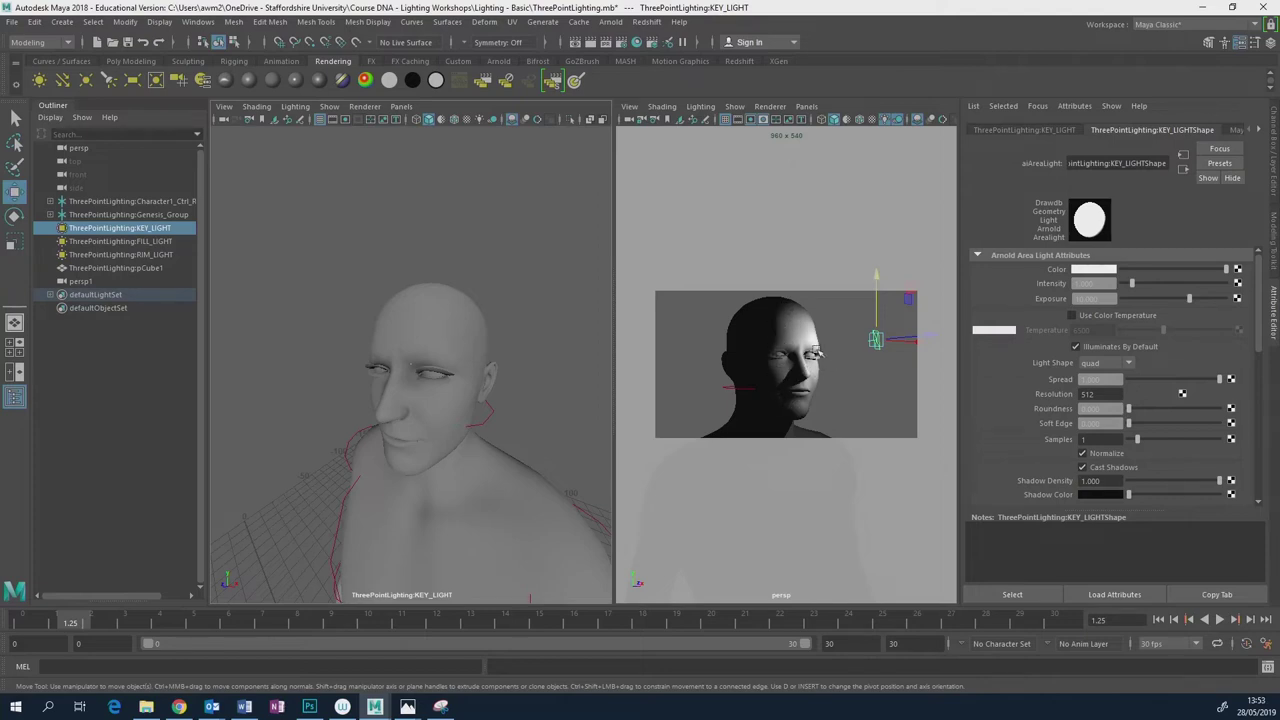
mouse_move(440, 392)
alt+mouse_down()
mouse_move(437, 382)
mouse_move(441, 392)
alt+mouse_up()
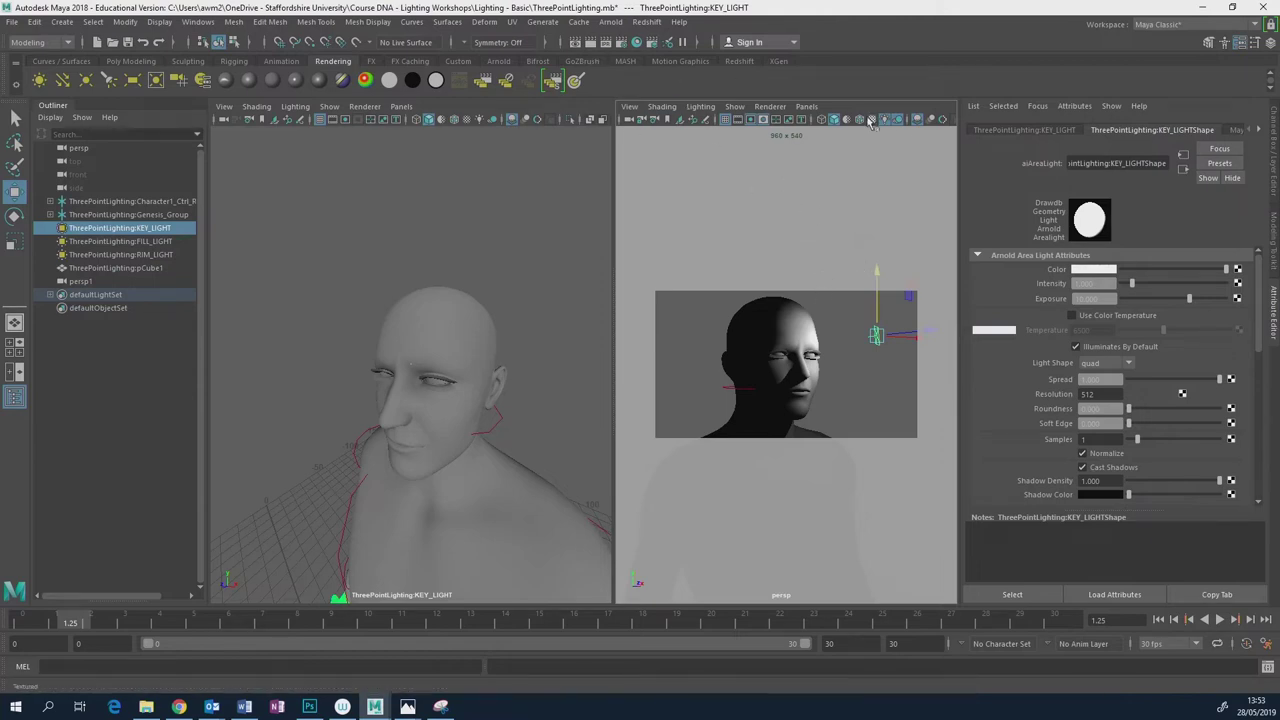
Open the Arnold RenderView to render the lit character.
click(463, 110)
click(866, 107)
click(609, 22)
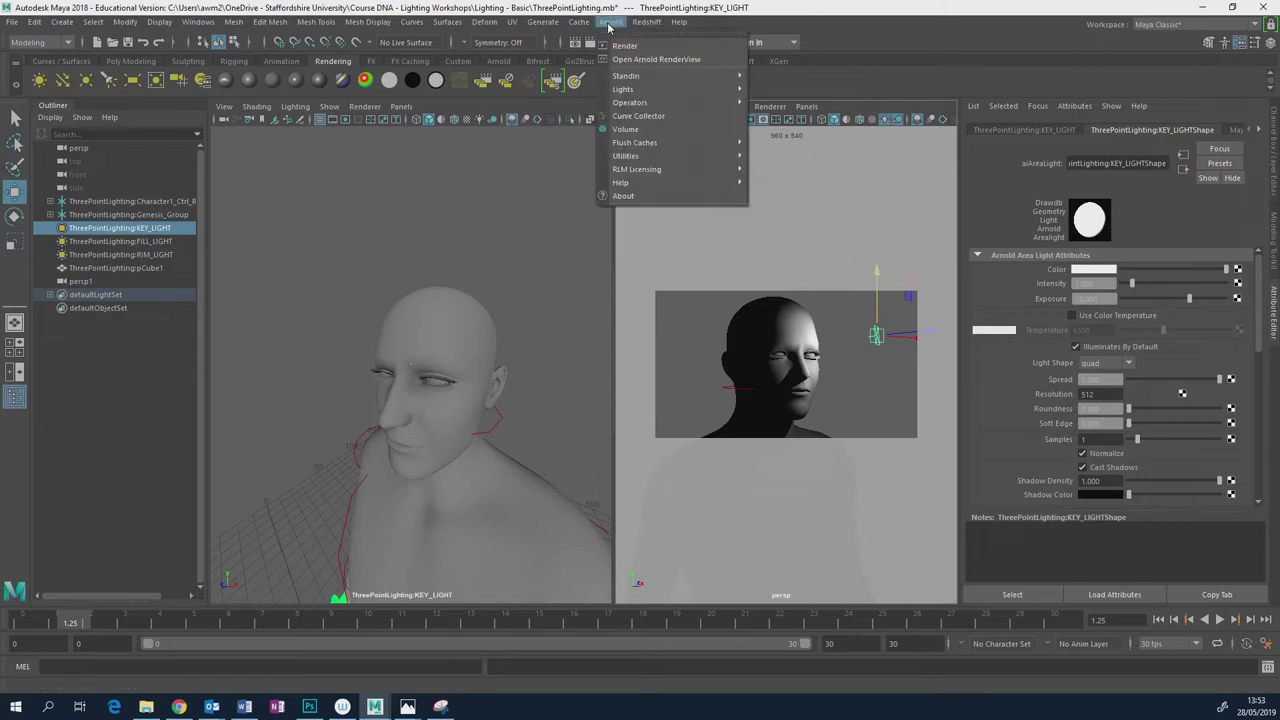
click(643, 61)
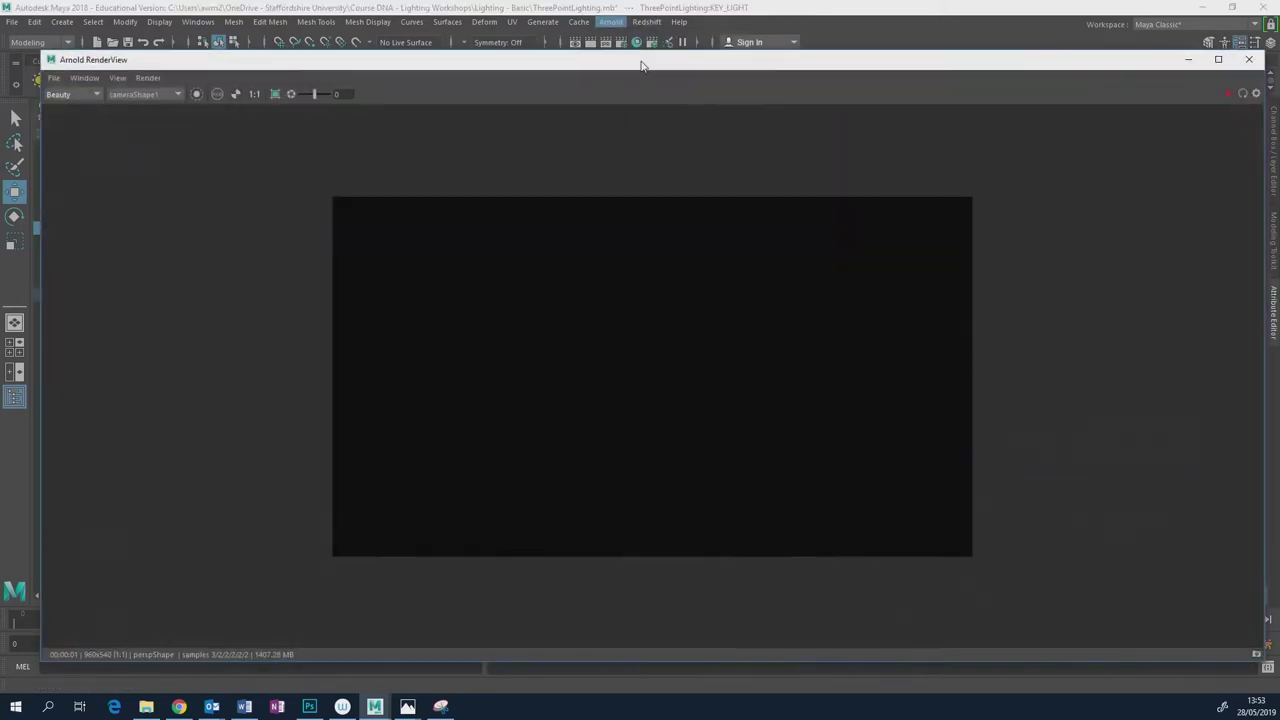
Start the live Arnold render of the persp view, and shrink and move the render window clear of the KEY_LIGHT view.
click(1230, 94)
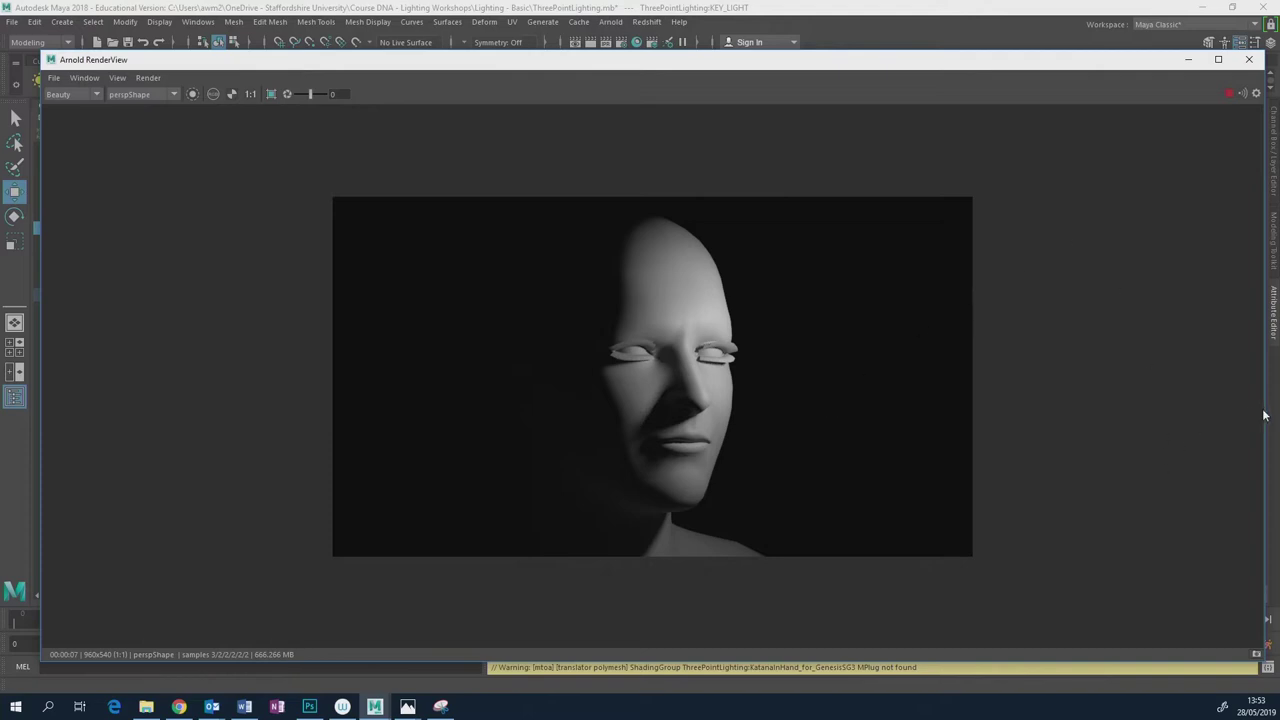
drag(1267, 407, 740, 420)
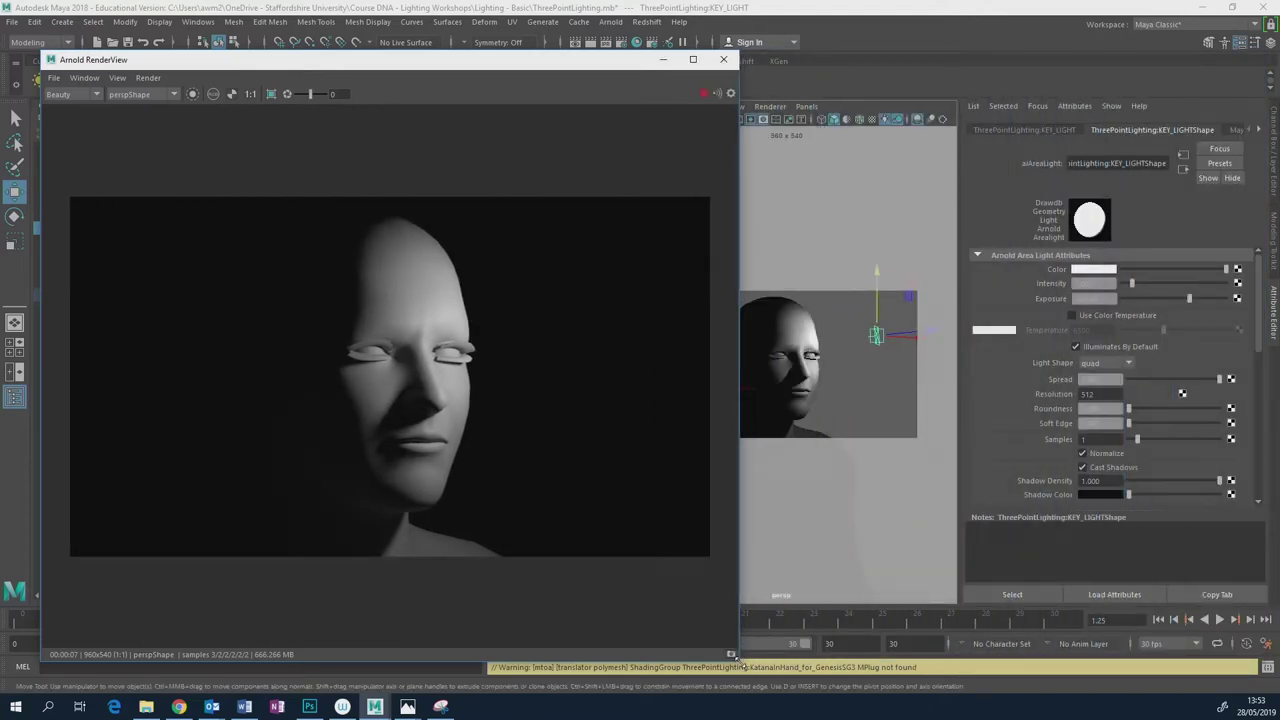
drag(740, 662, 712, 499)
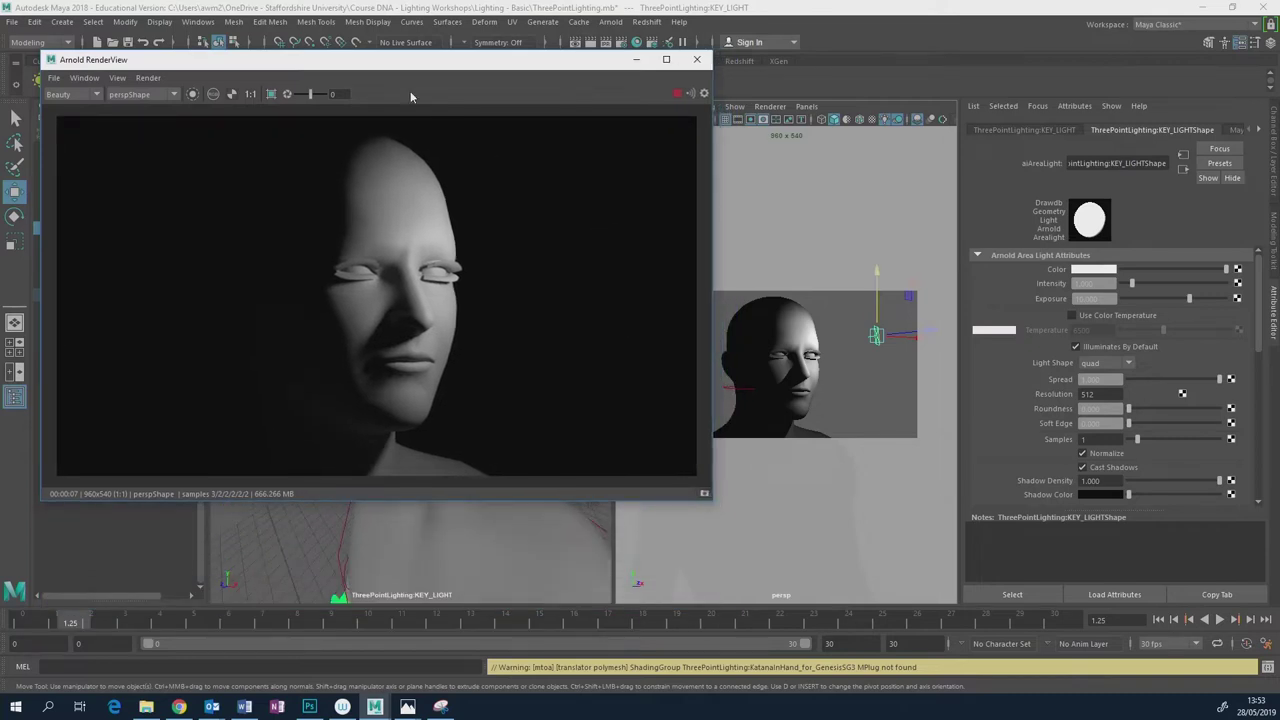
drag(399, 68, 950, 123)
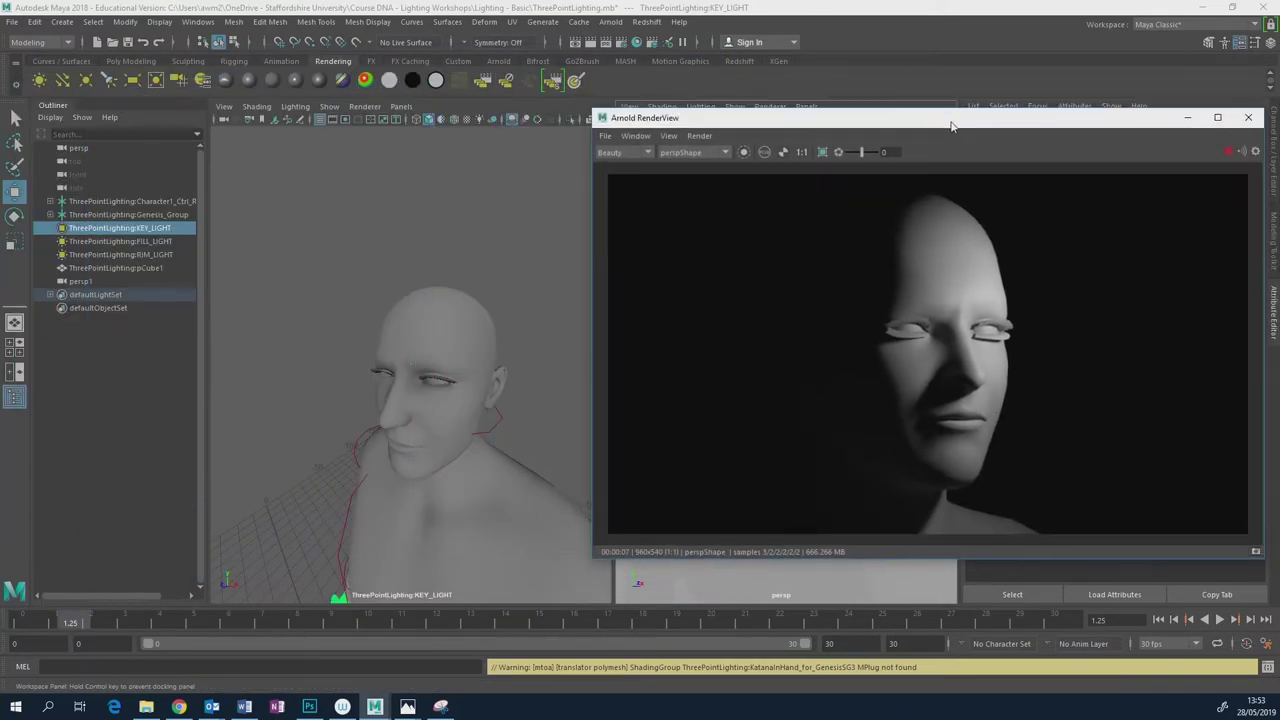
Reposition KEY_LIGHT through its own view, varying its angle and distance from the face, while comparing the shading in the live render.
alt+drag(453, 420, 456, 393)
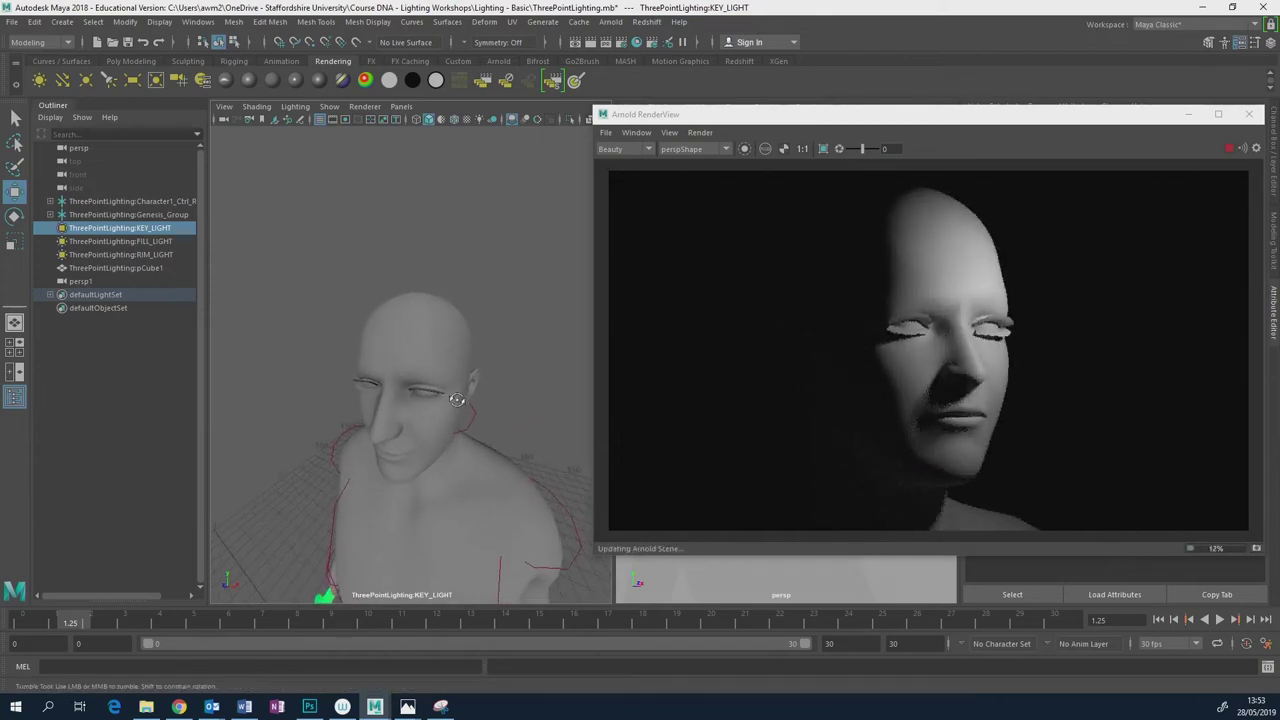
alt+middle_drag(456, 393, 452, 402)
mouse_move(451, 402)
alt+right_down()
mouse_move(457, 380)
mouse_move(444, 390)
alt+right_up()
alt+drag(444, 391, 462, 402)
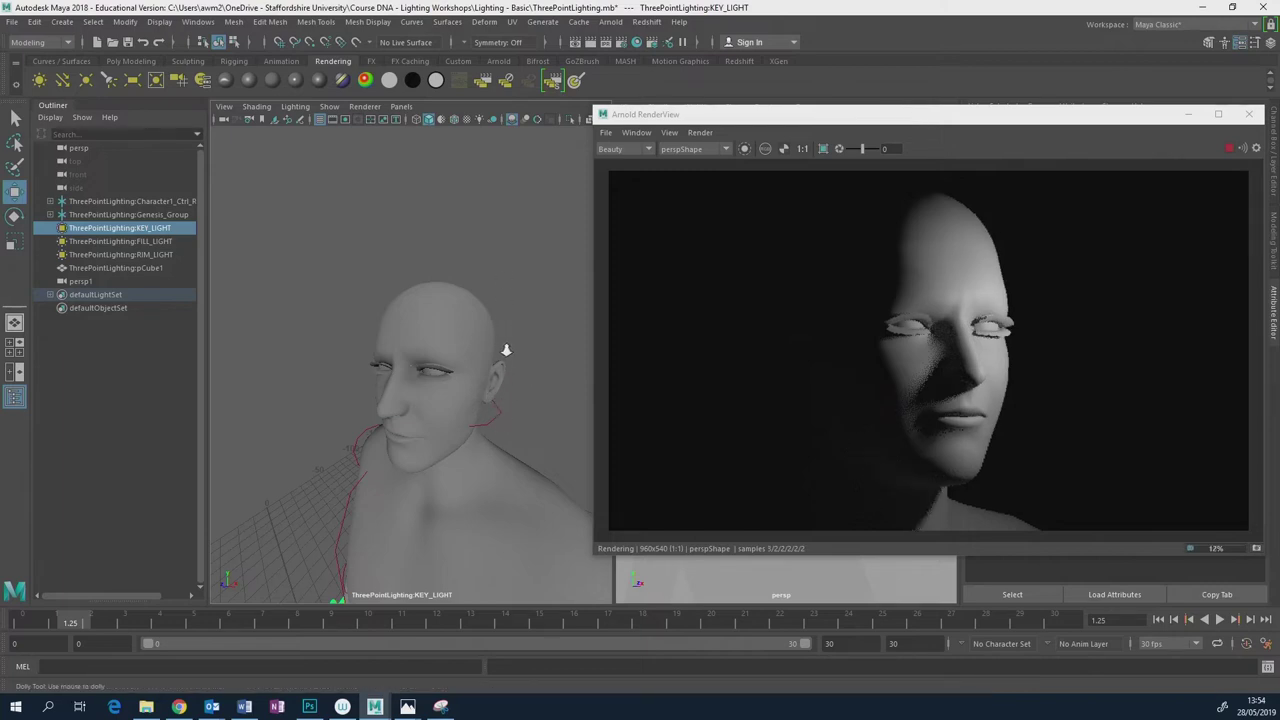
alt+right_drag(505, 350, 586, 360)
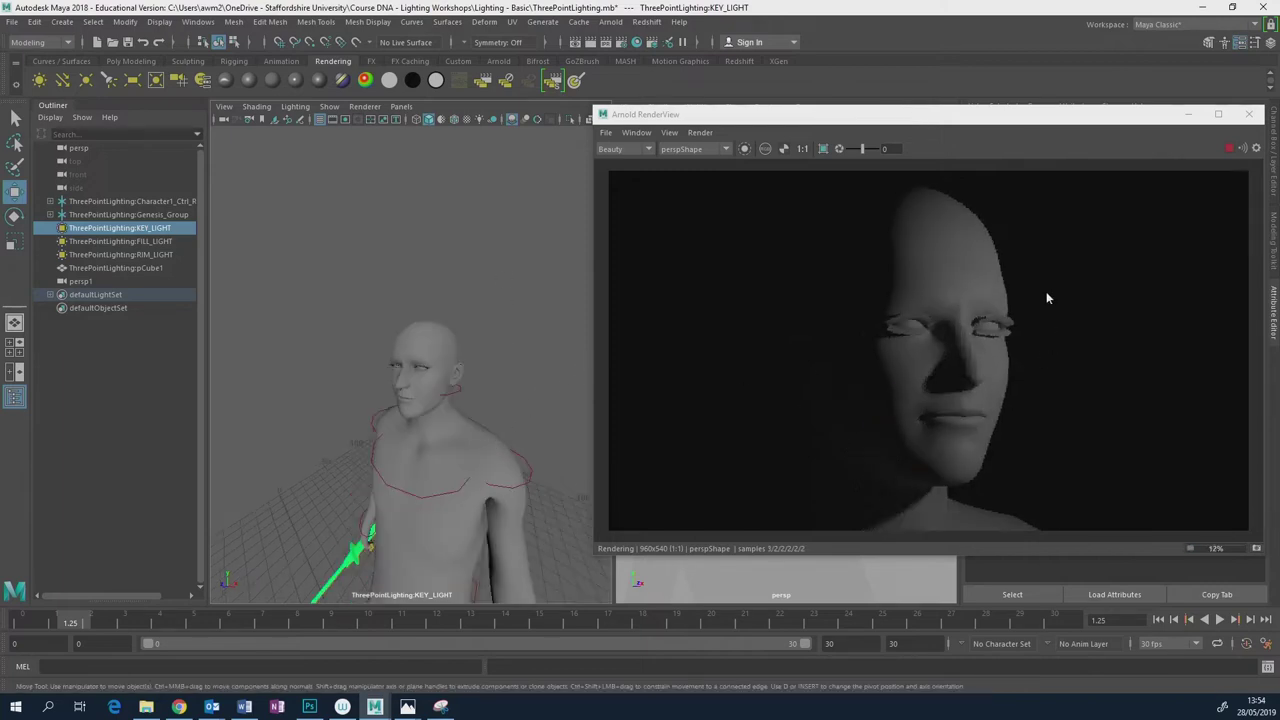
alt+right_drag(434, 421, 437, 391)
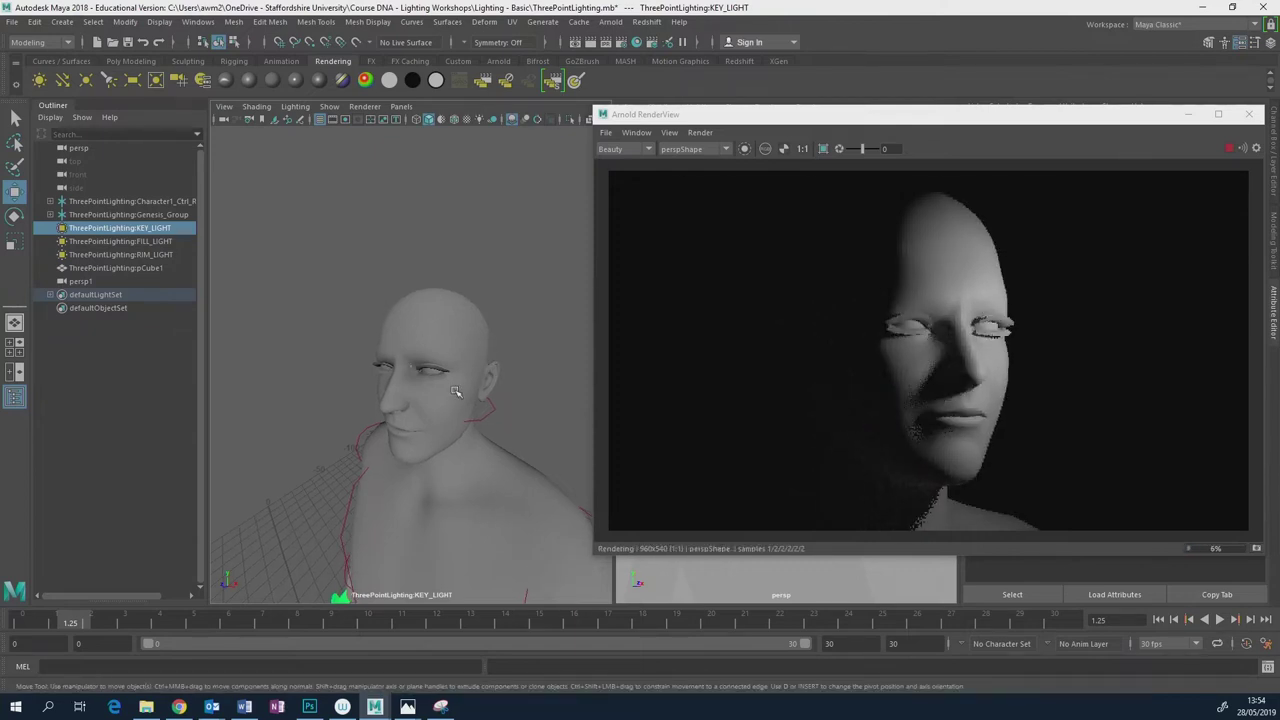
mouse_move(455, 391)
alt+mouse_down()
mouse_move(476, 392)
mouse_move(420, 393)
alt+mouse_up()
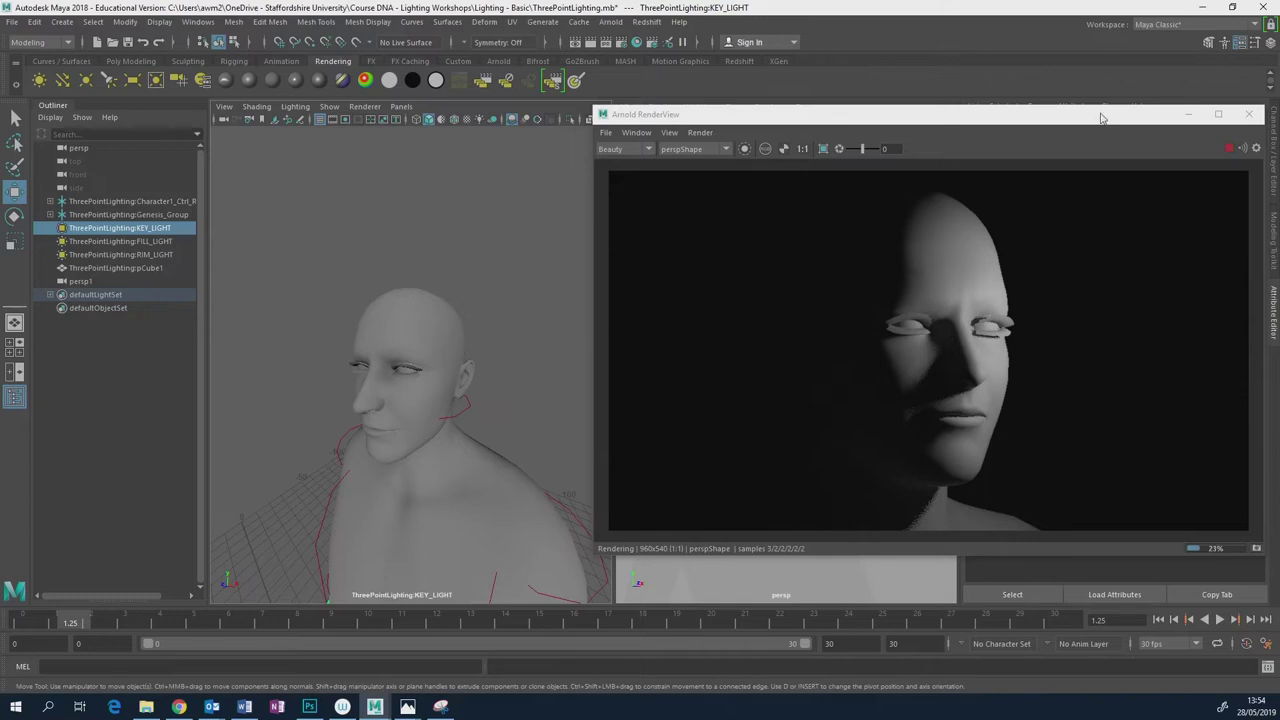
Stop the live Arnold render and close the render window.
drag(1101, 118, 779, 129)
click(906, 161)
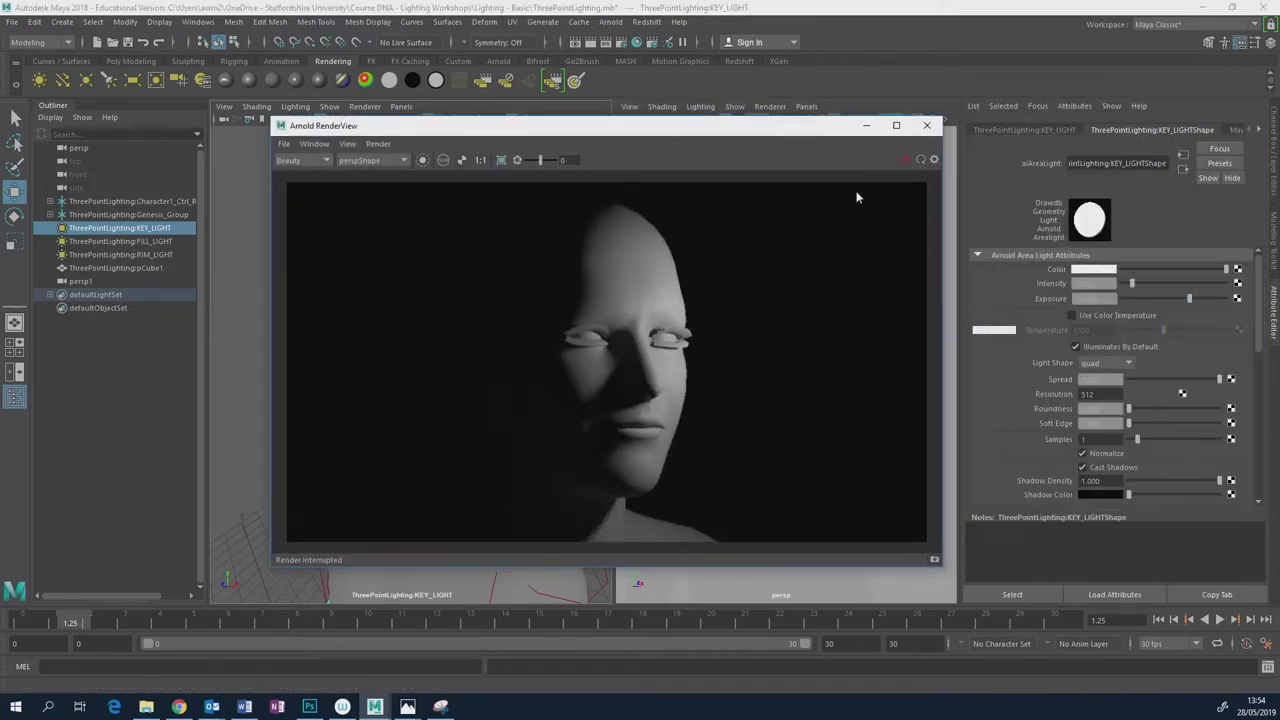
click(926, 125)
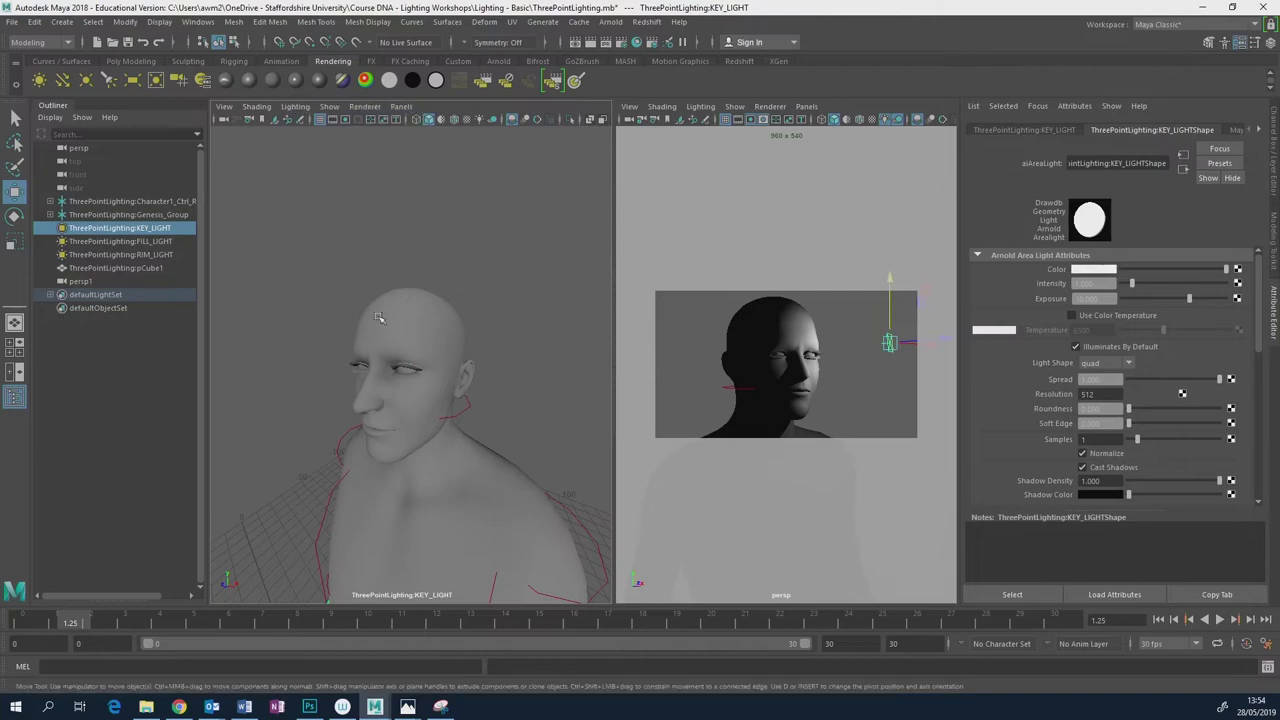
Switch the KEY_LIGHT view back to the persp1 camera and select FILL_LIGHT beside the character.
click(401, 106)
mouse_move(470, 120)
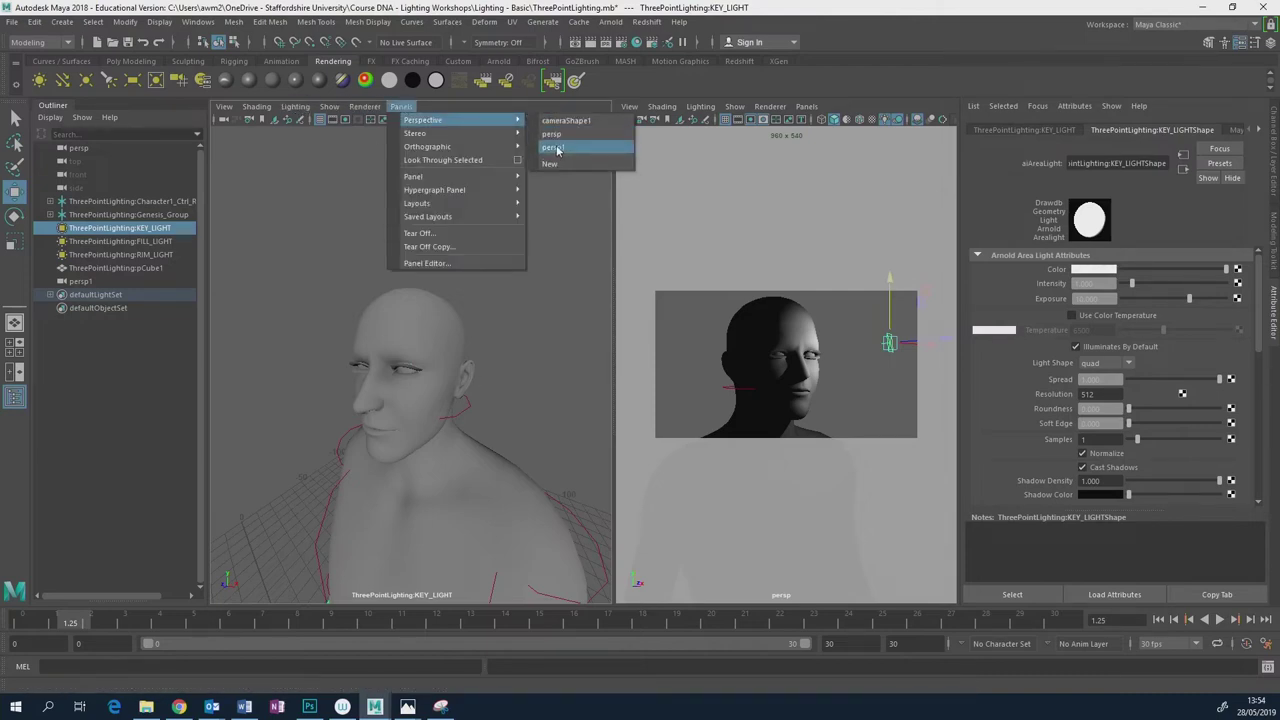
click(557, 148)
click(401, 106)
mouse_move(470, 120)
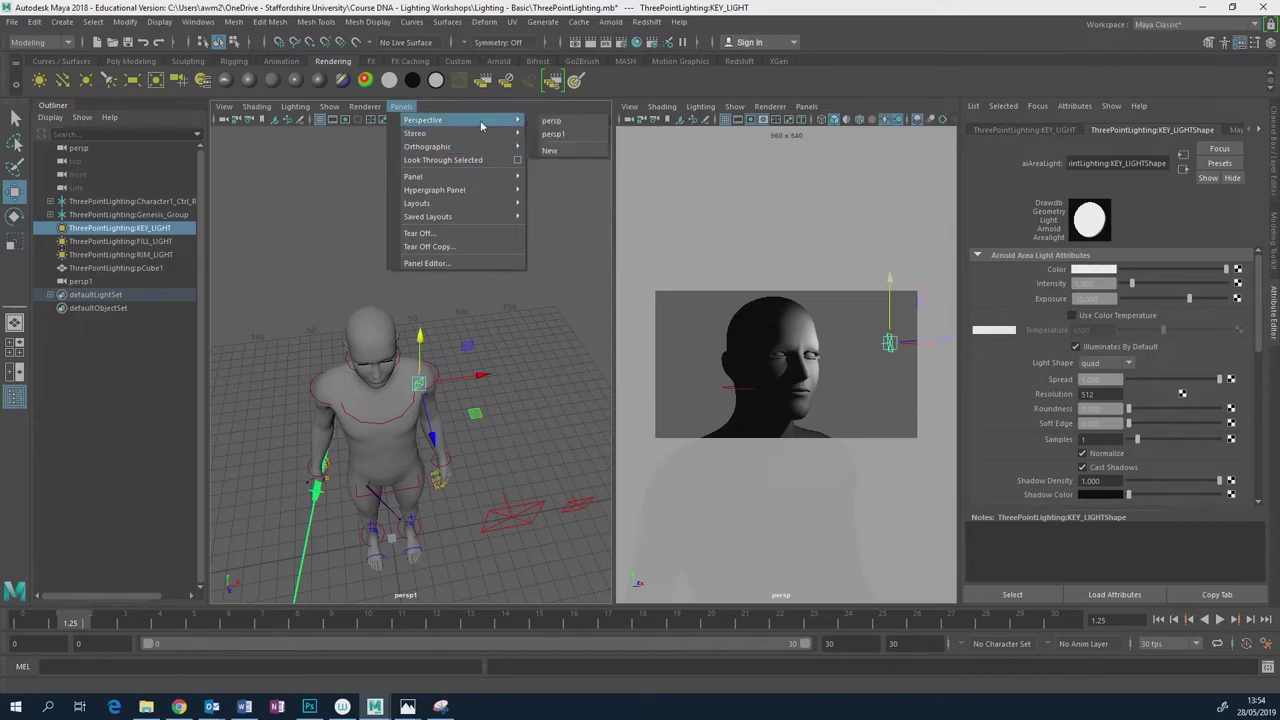
alt+drag(509, 446, 506, 495)
key(bracketleft)
key(bracketleft)
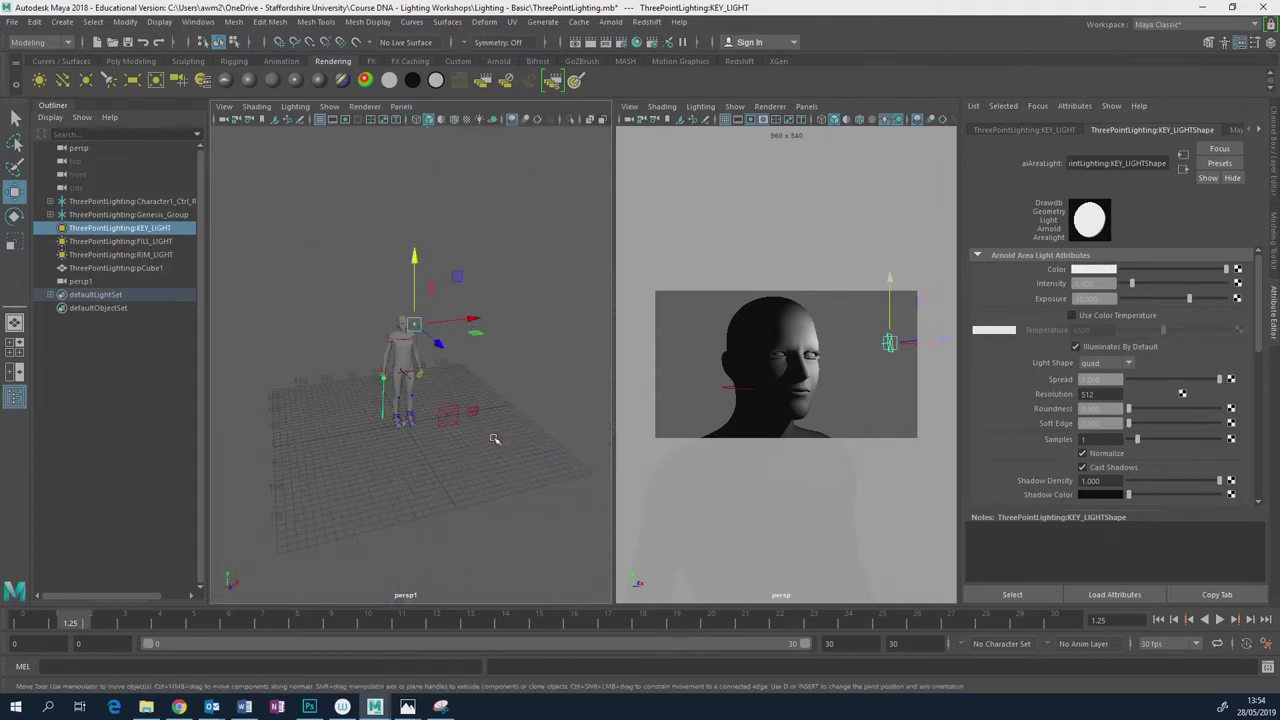
key(bracketright)
click(530, 524)
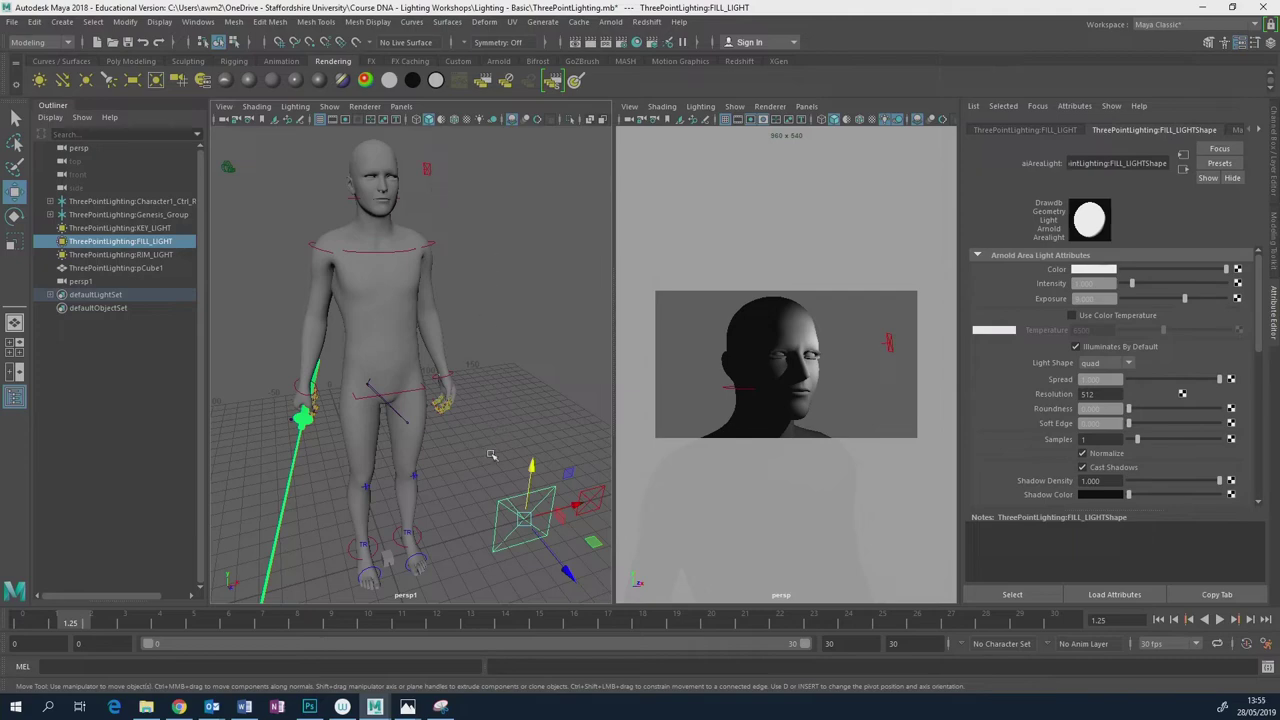
scroll(492, 445, up, 2)
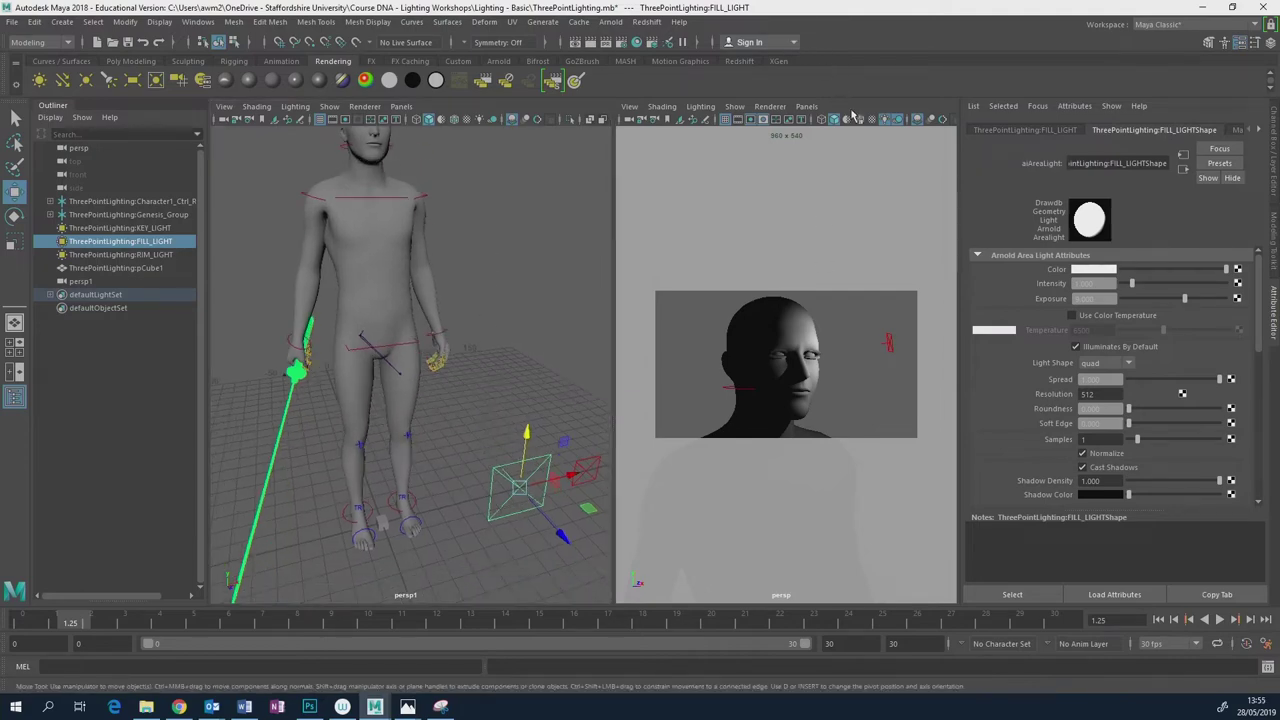
Reopen the Arnold RenderView to examine the shadow side of the face in the last render, and close it.
click(610, 21)
click(741, 119)
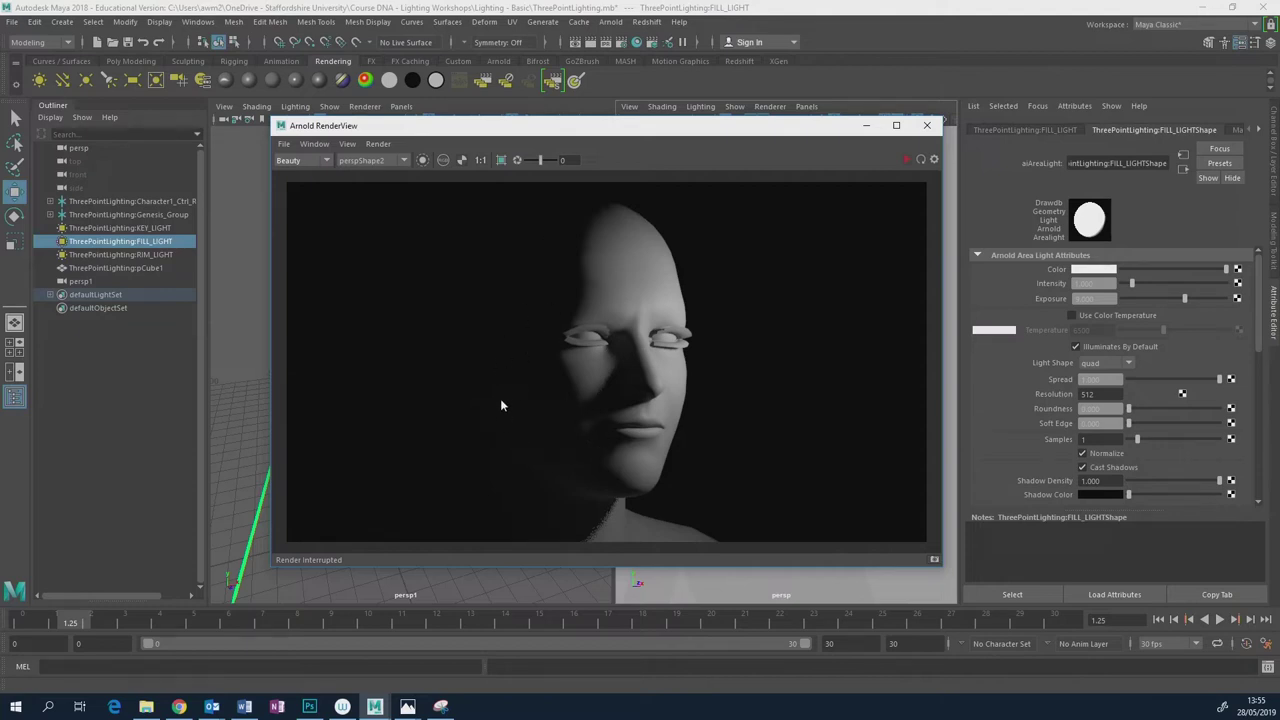
click(928, 128)
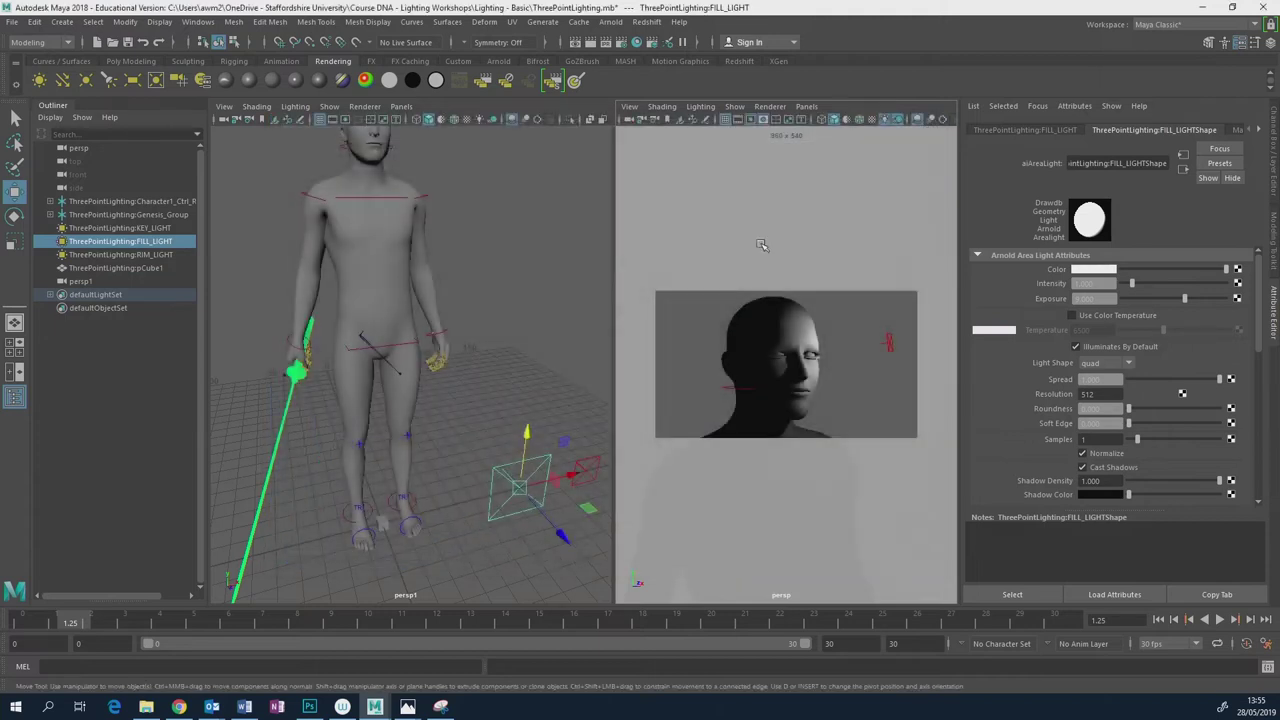
Raise FILL_LIGHT and move it across the ground plane to in front of the character's torso.
scroll(560, 500, down, 3)
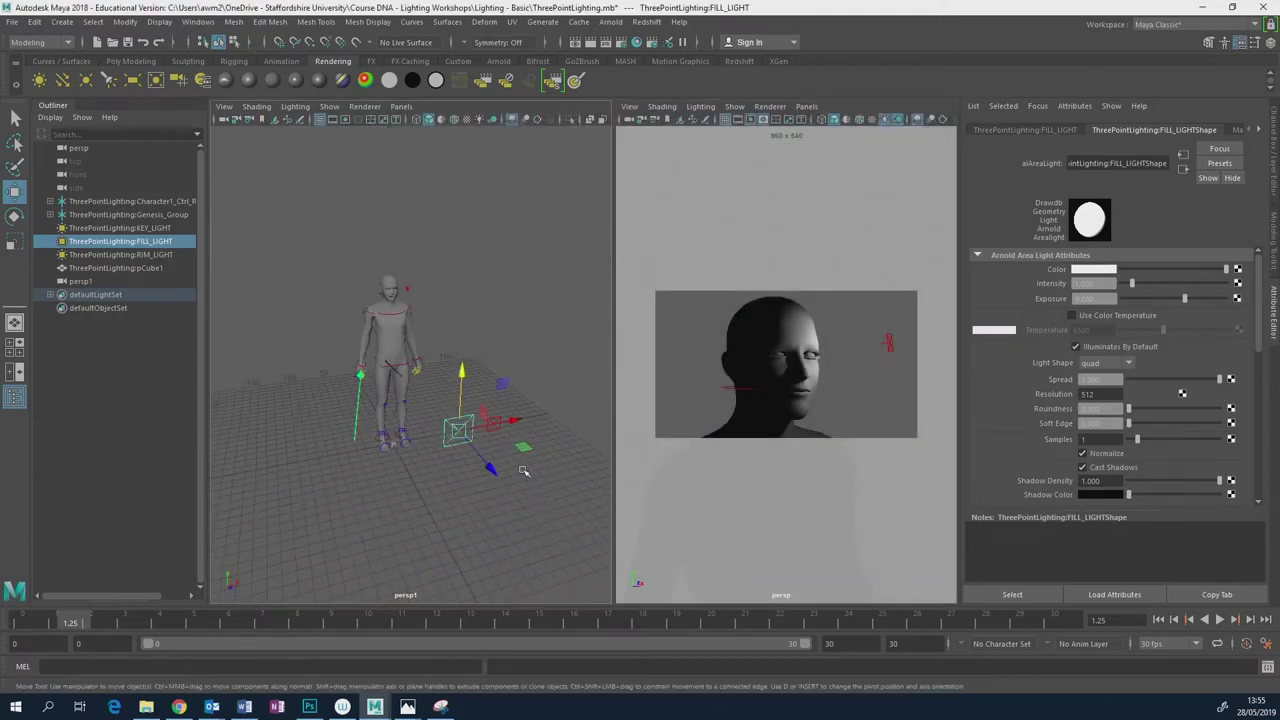
scroll(522, 470, up, 2)
scroll(522, 470, up, 2)
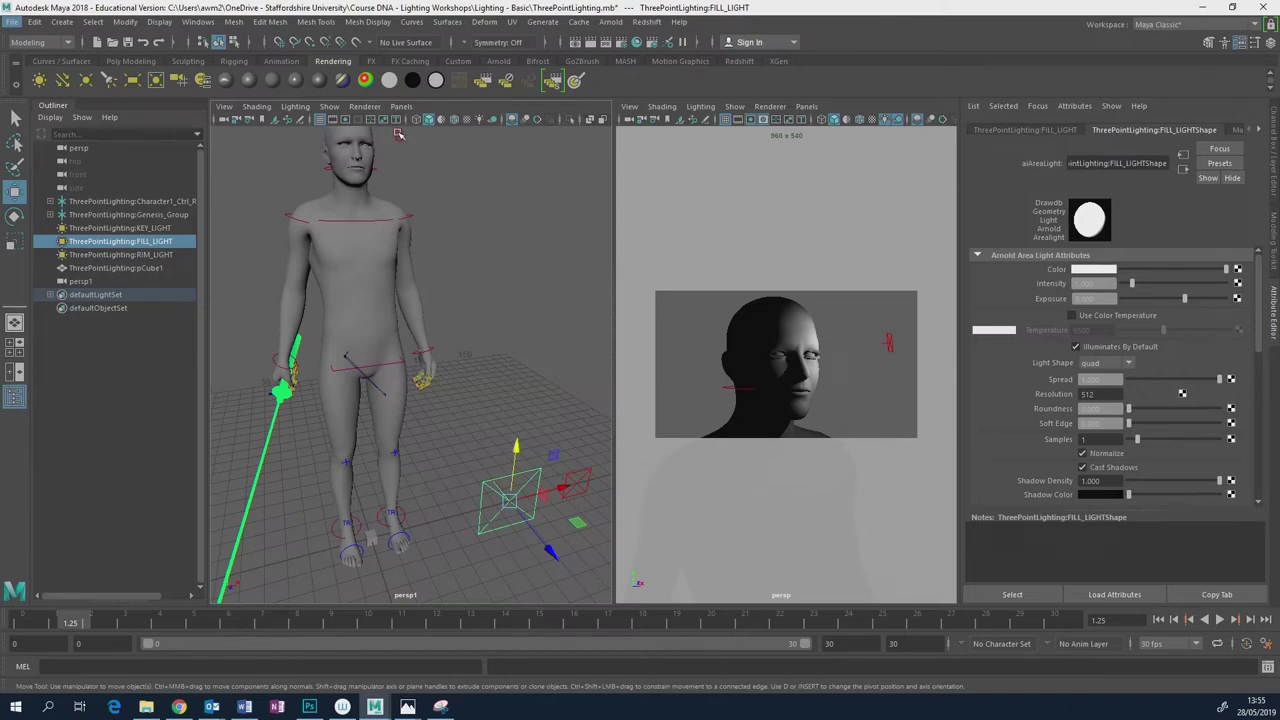
drag(521, 459, 480, 345)
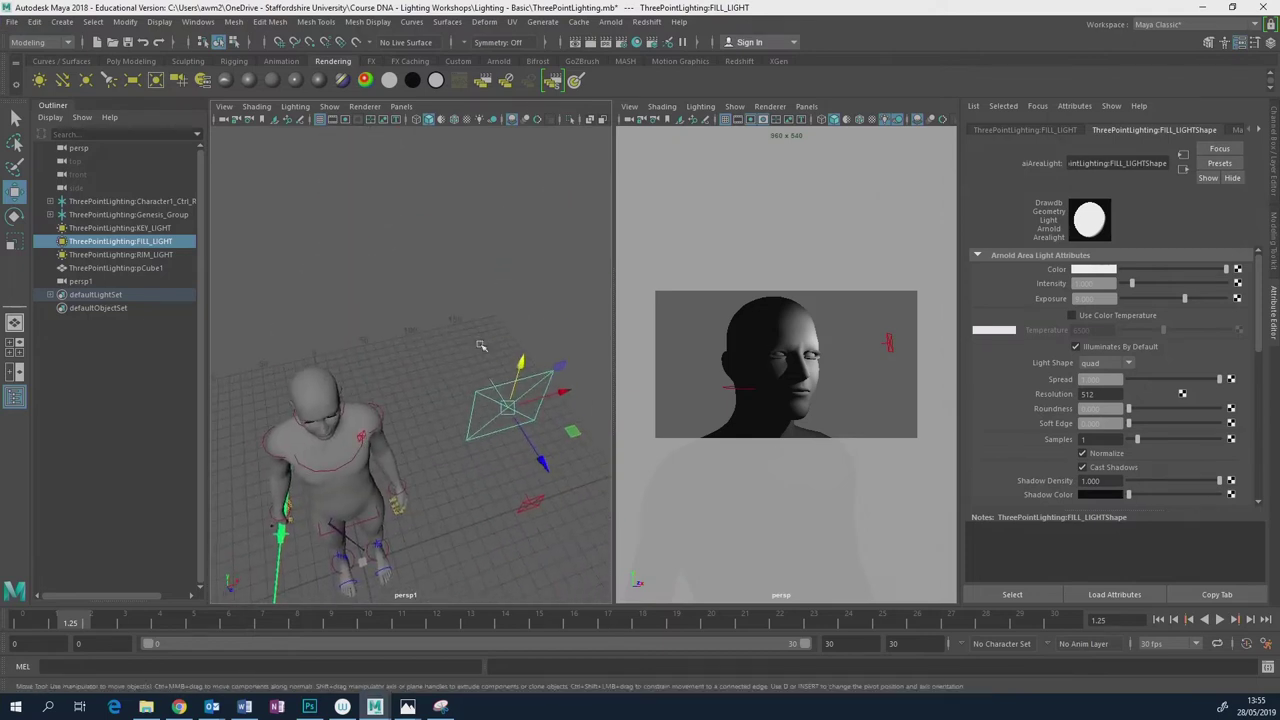
drag(571, 434, 482, 475)
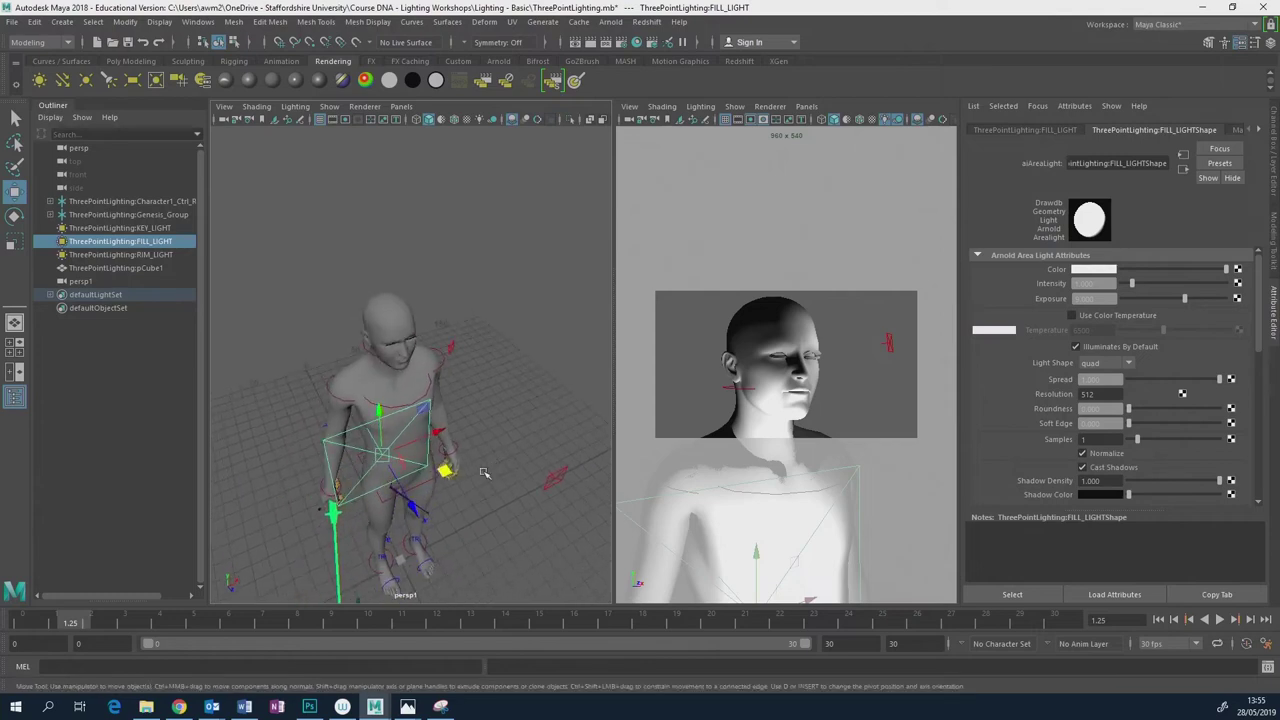
Rotate FILL_LIGHT around Y to face the character and move it out to the side opposite KEY_LIGHT, at about X -42.
key(e)
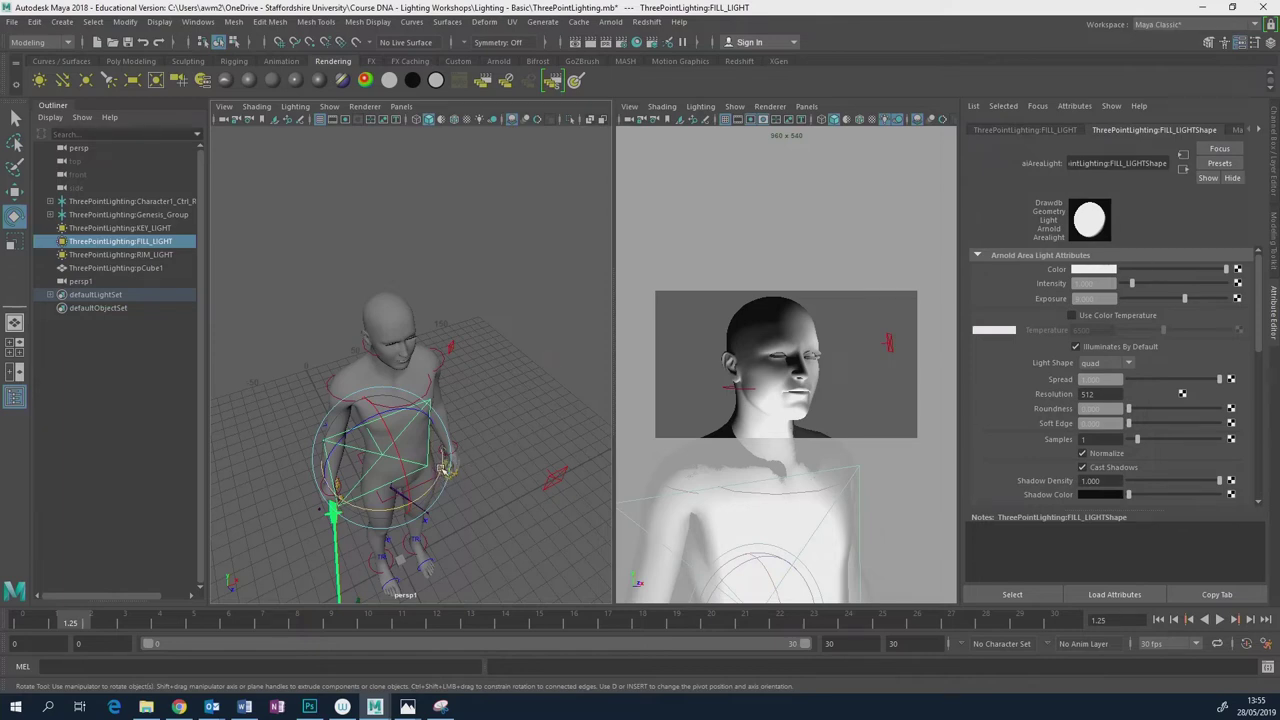
drag(445, 472, 438, 476)
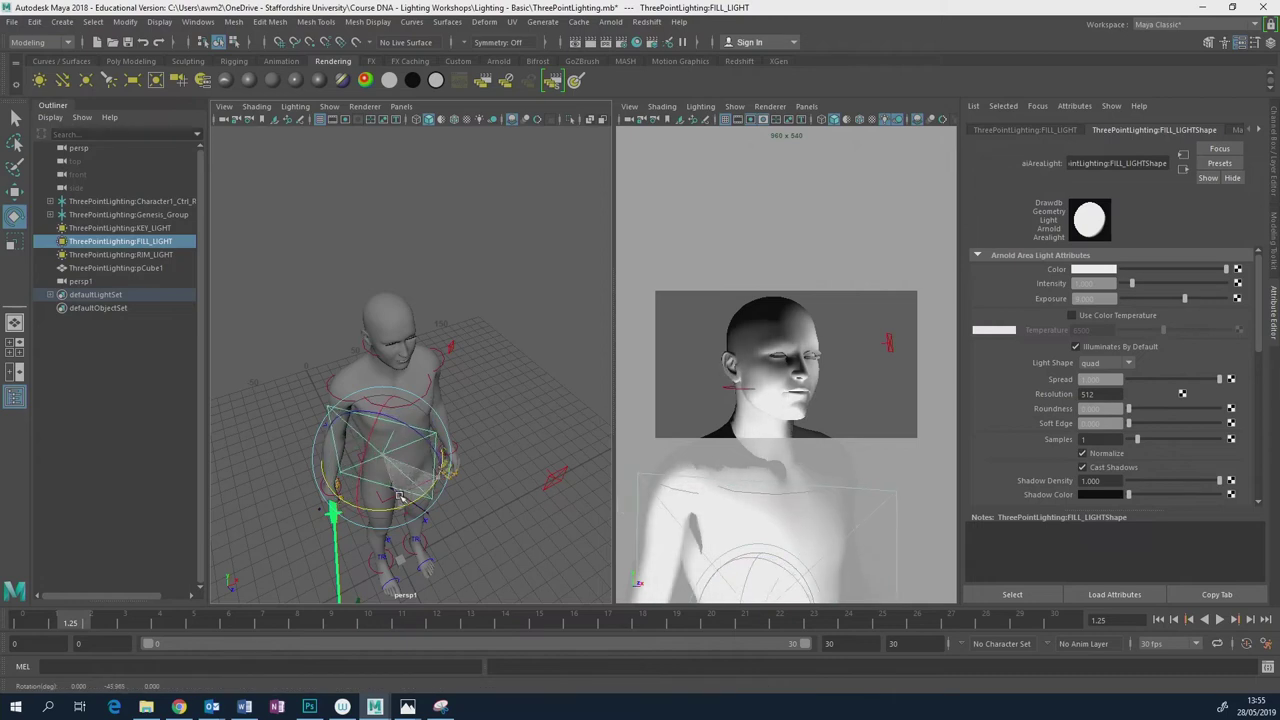
alt+middle_drag(438, 476, 474, 449)
key(w)
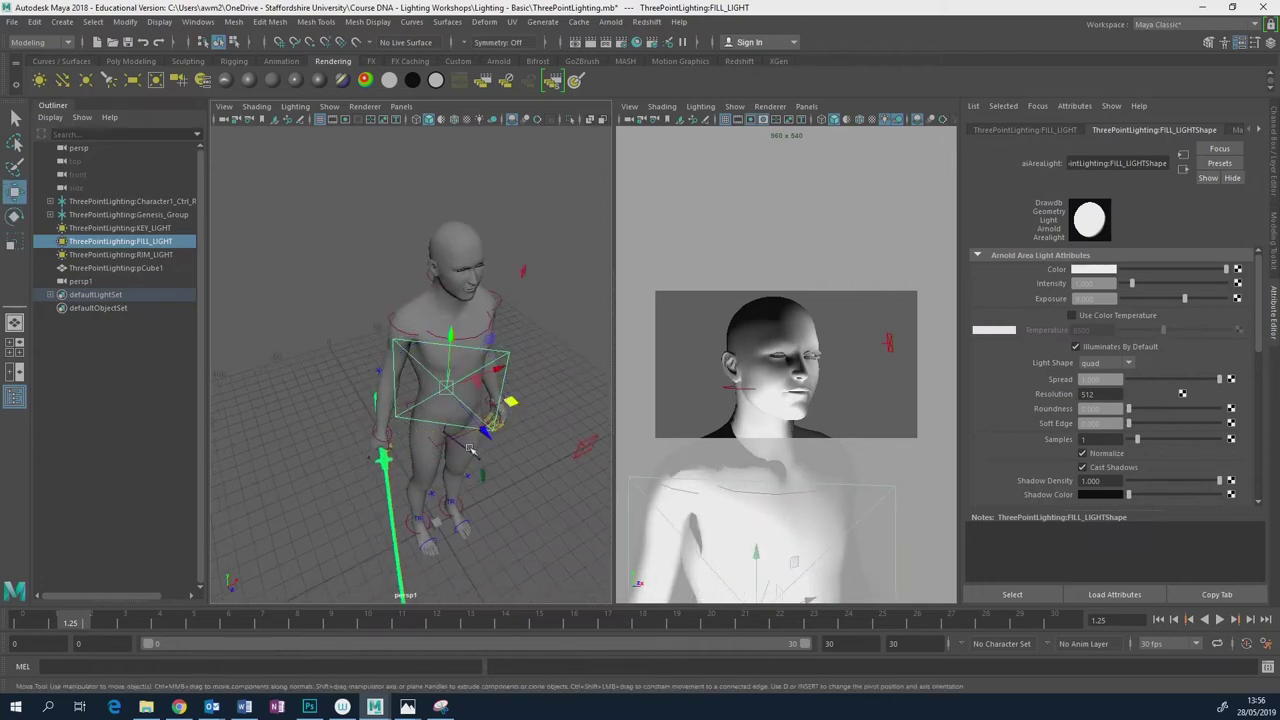
mouse_move(555, 406)
alt+mouse_down()
mouse_move(529, 425)
mouse_move(500, 395)
mouse_move(431, 423)
alt+mouse_up()
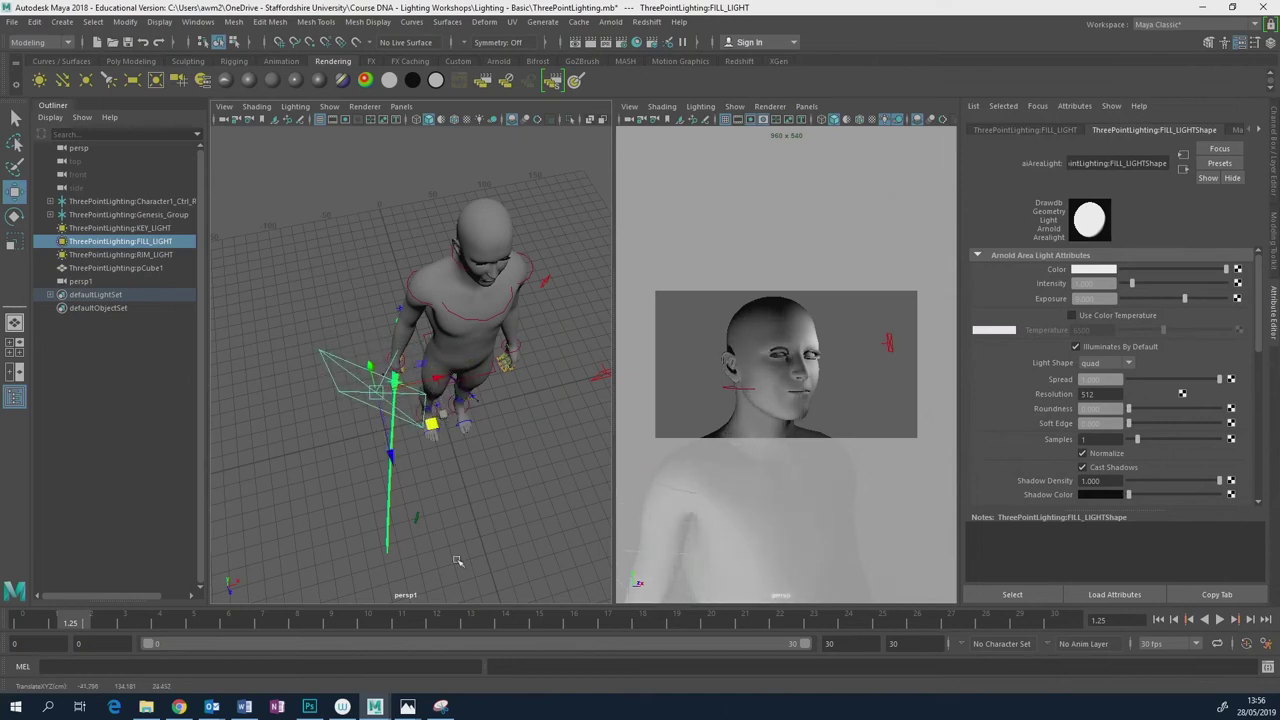
alt+drag(516, 360, 506, 424)
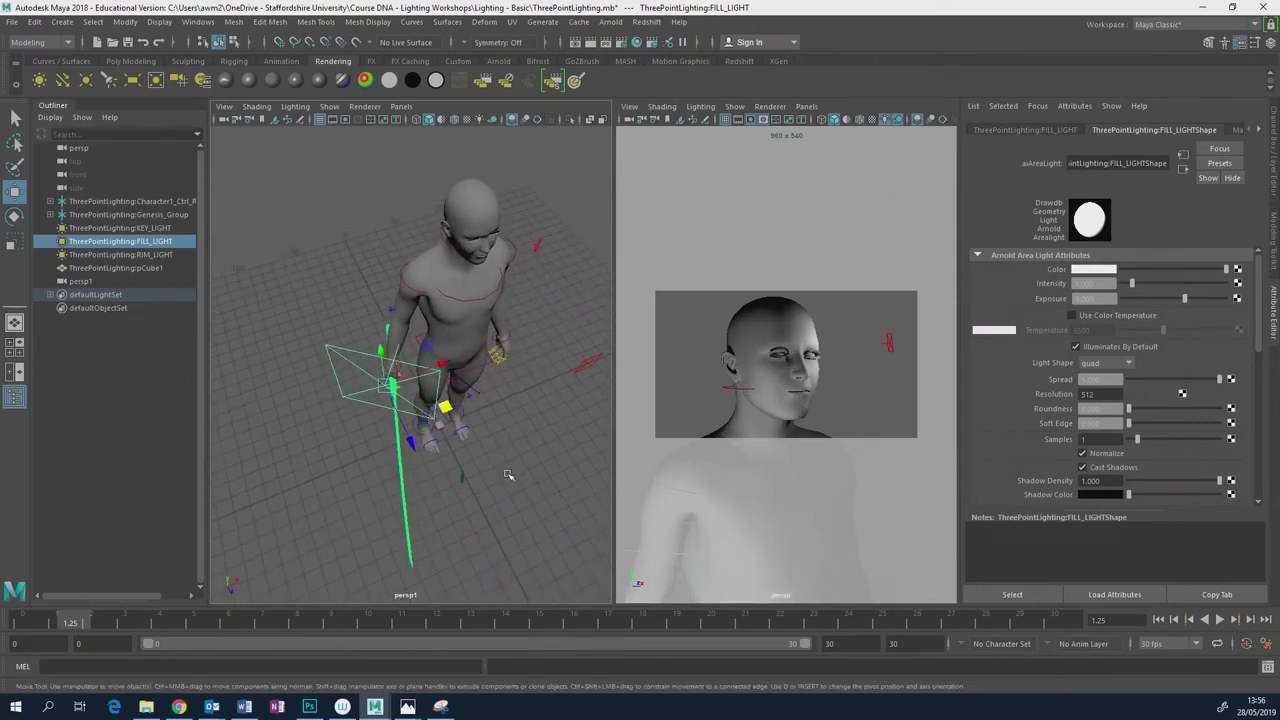
Select the persp camera and KEY_LIGHT in turn and examine their placement around the character from above.
click(461, 474)
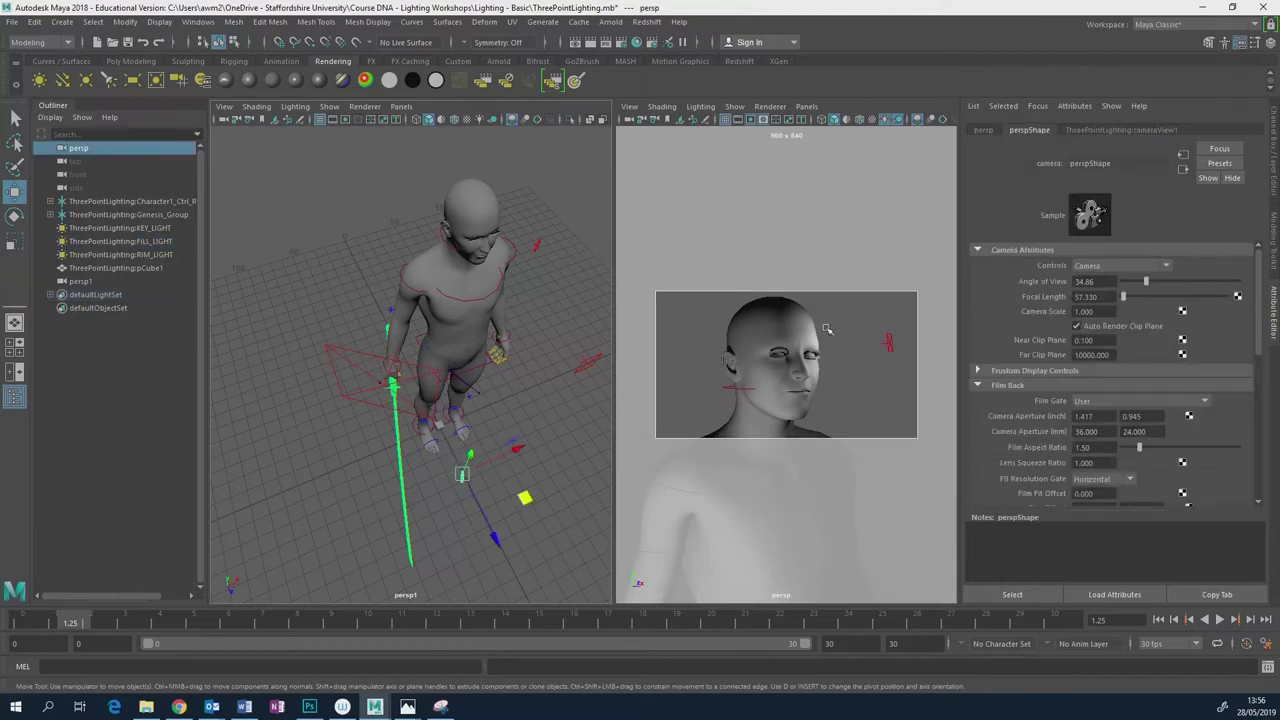
click(537, 245)
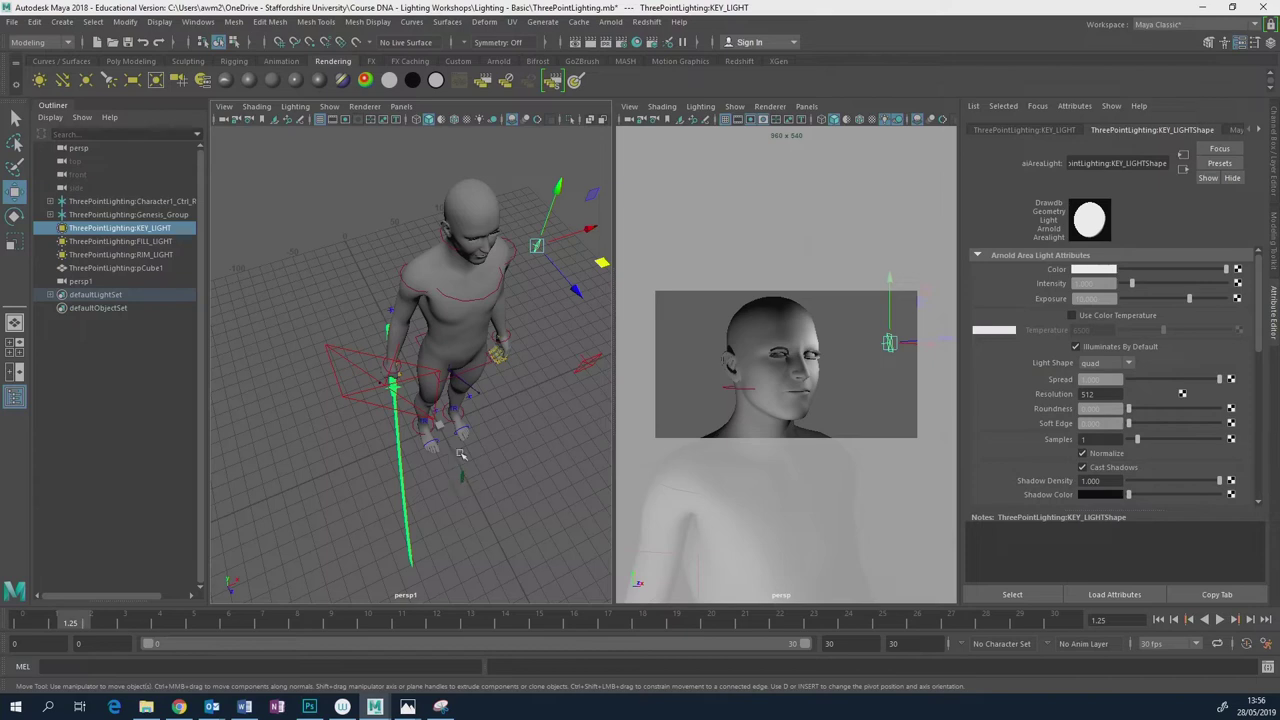
alt+drag(493, 268, 498, 288)
scroll(496, 280, down, 3)
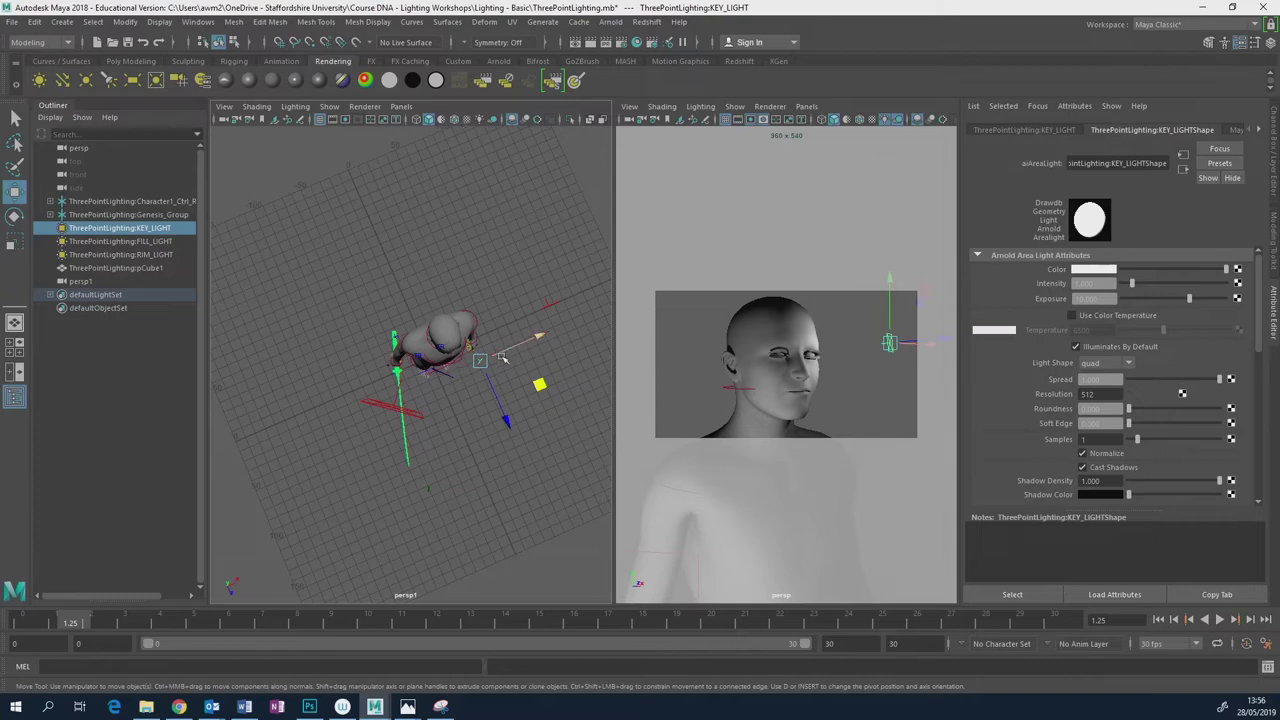
Lower FILL_LIGHT to about Y 132 and tilt it about 14 degrees around X toward the face.
click(414, 413)
alt+drag(414, 413, 455, 402)
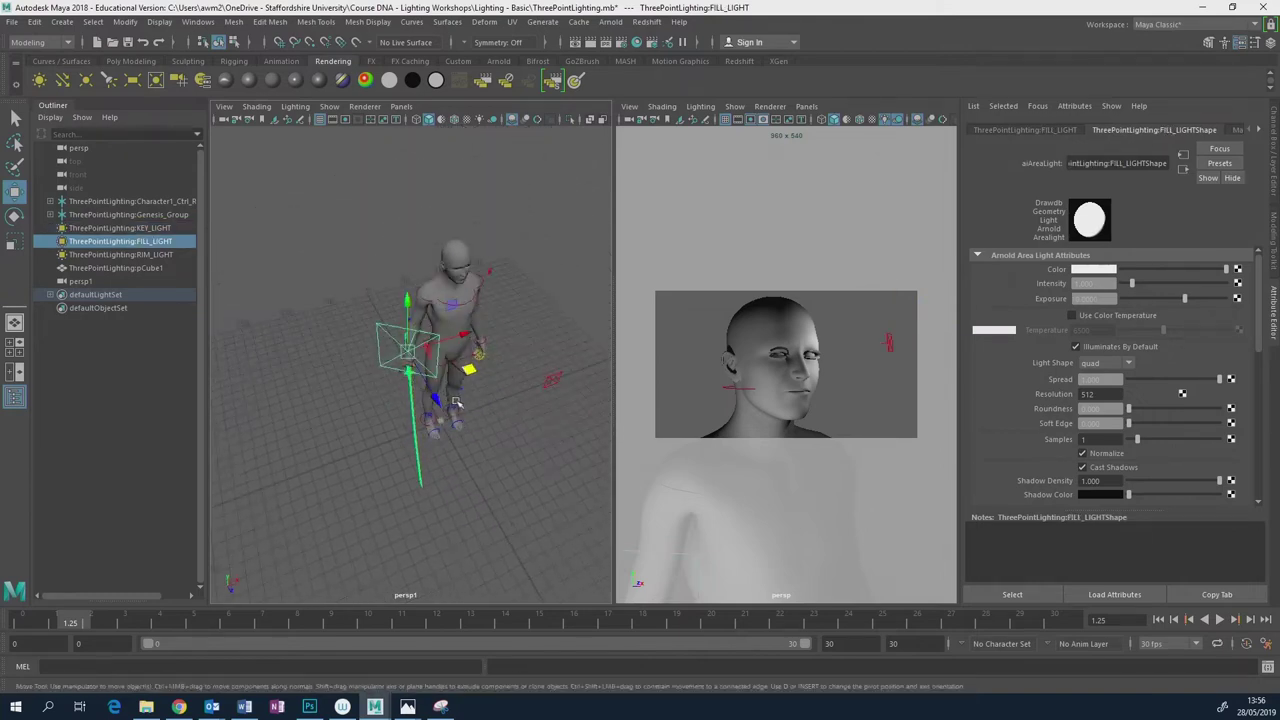
scroll(455, 402, up, 3)
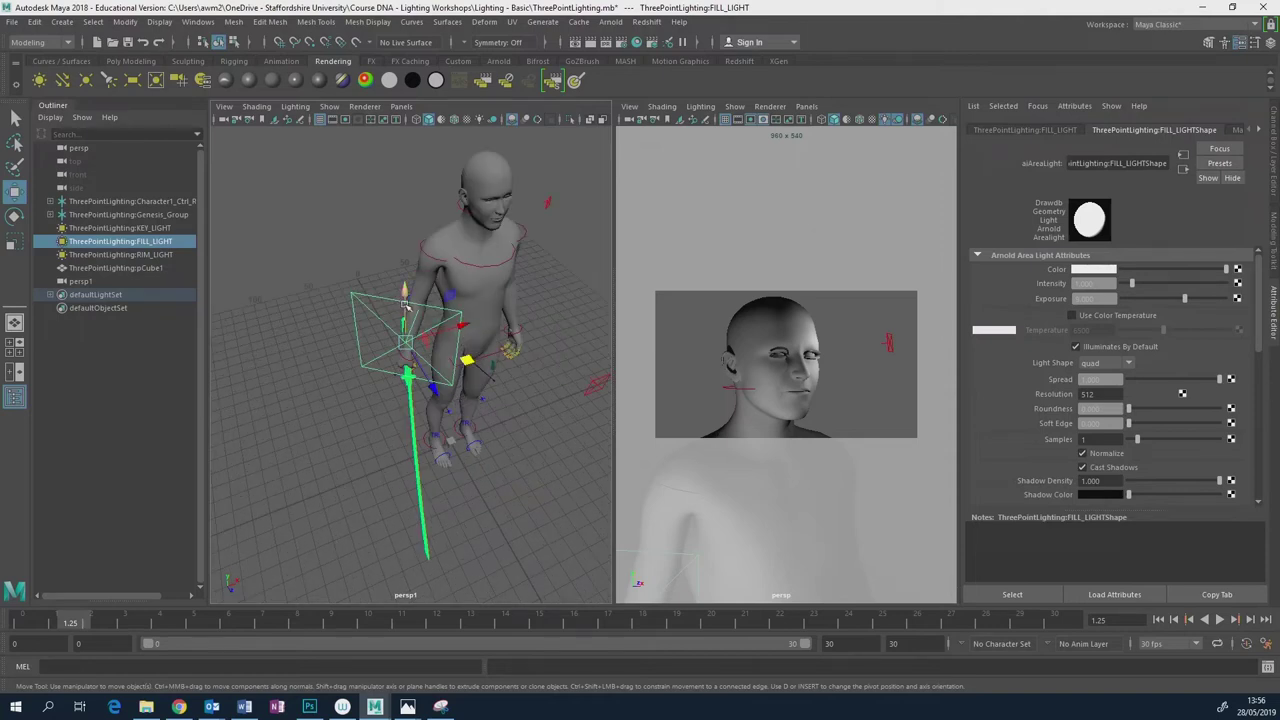
mouse_move(405, 305)
mouse_down()
mouse_move(408, 322)
mouse_move(407, 270)
mouse_move(410, 313)
mouse_up()
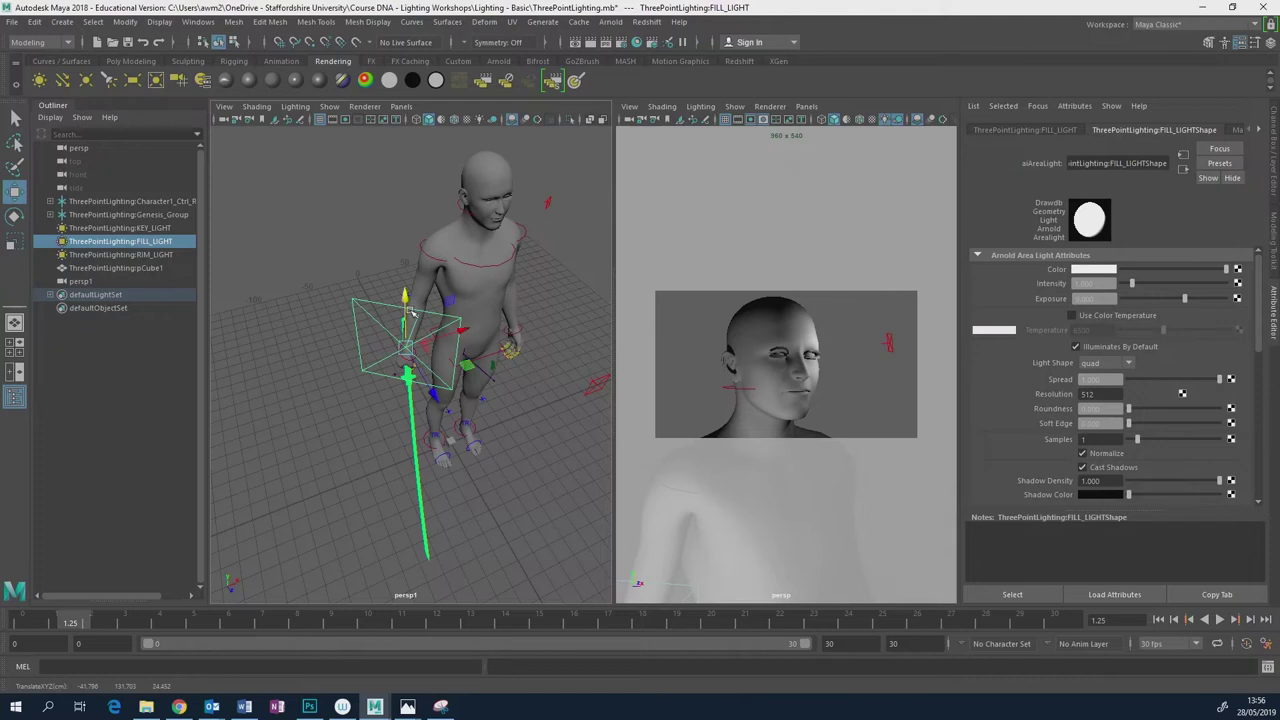
key(e)
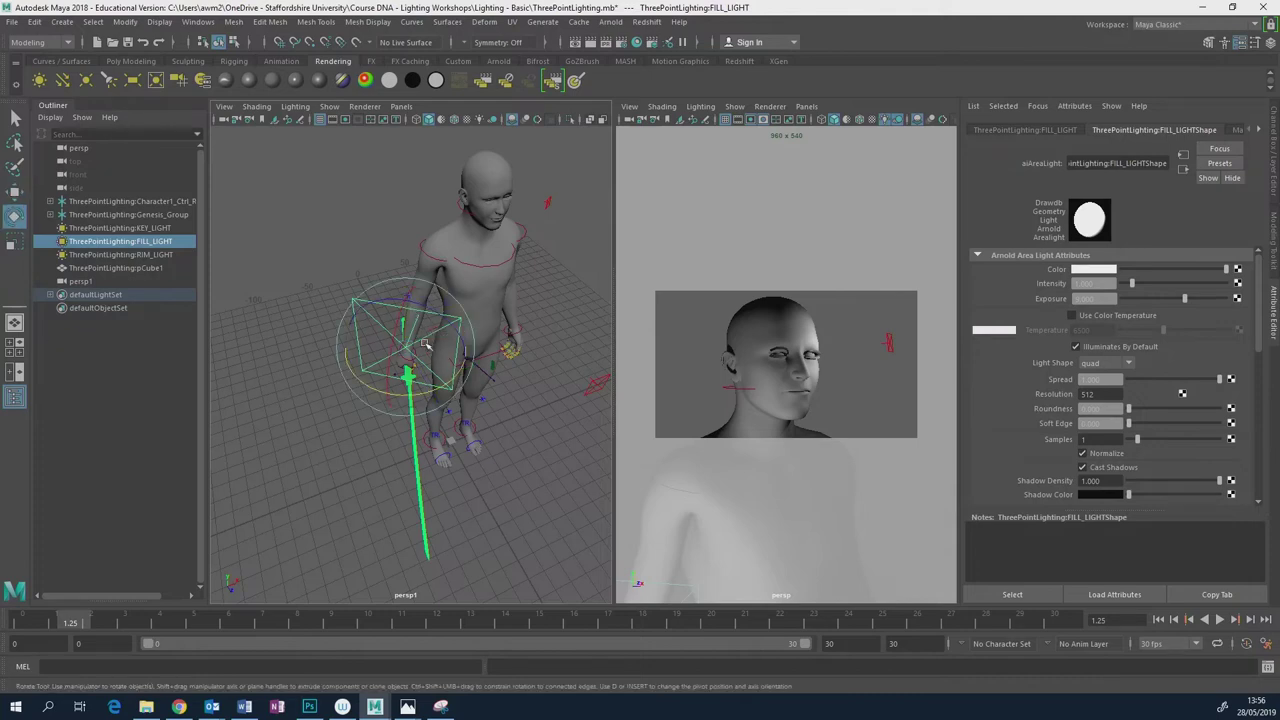
drag(396, 330, 392, 346)
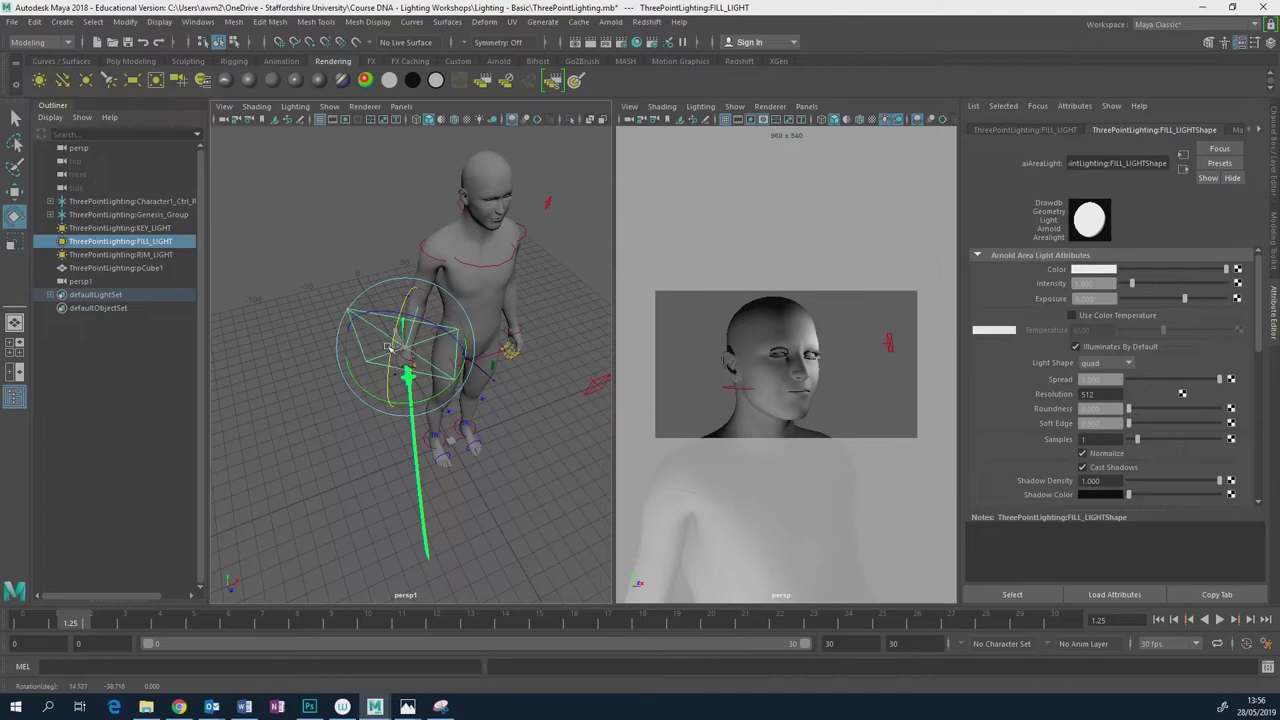
Move FILL_LIGHT across the ground plane, farther away from the character.
alt+drag(500, 353, 476, 365)
key(w)
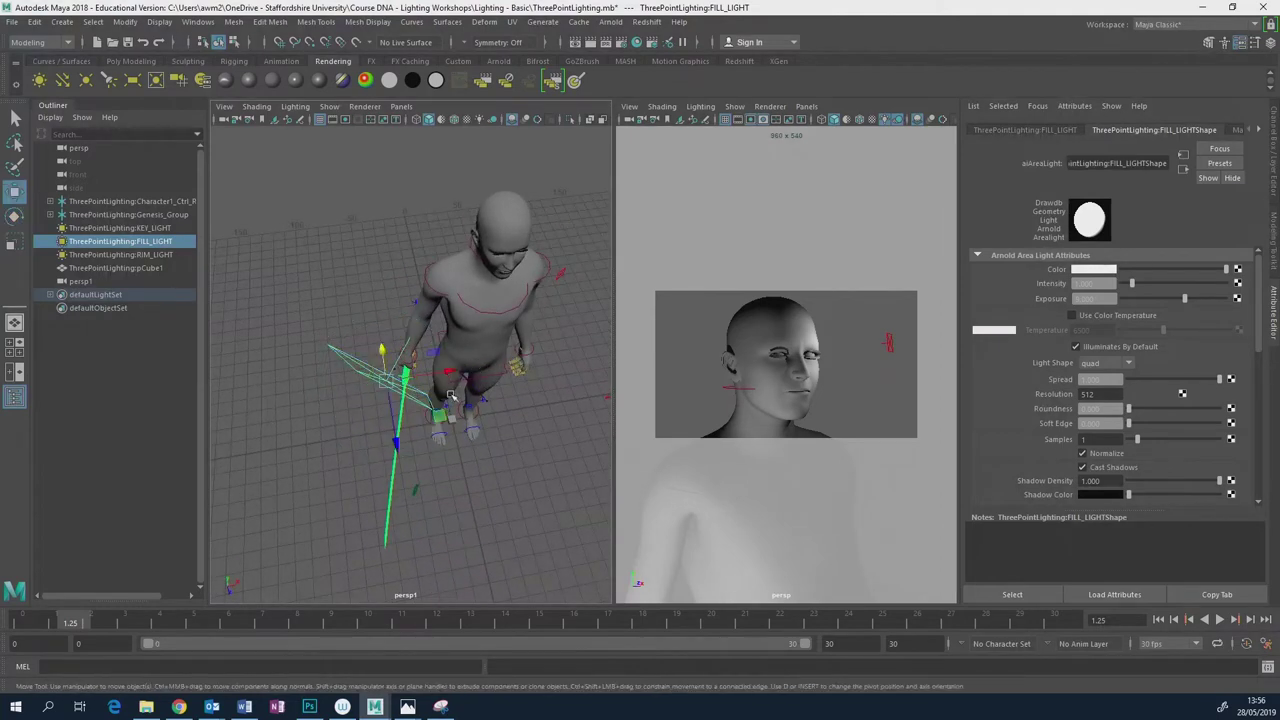
drag(440, 415, 409, 462)
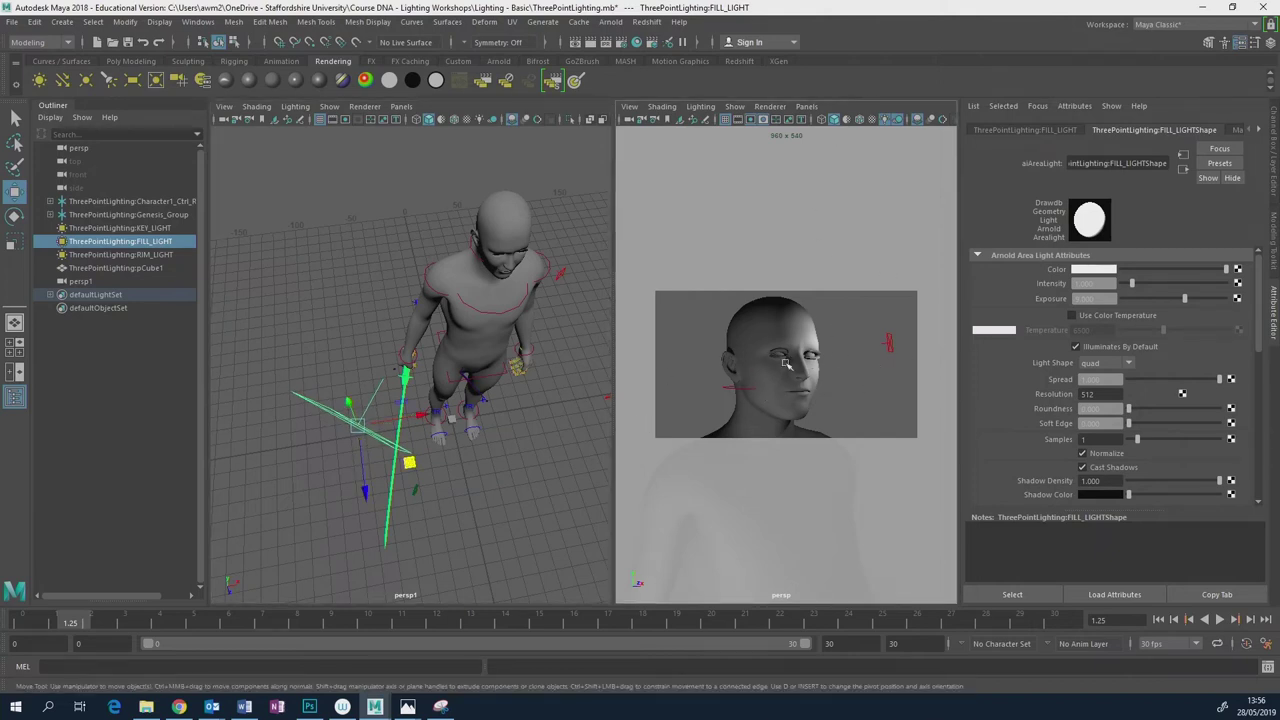
Preview the lighting in Arnold RenderView and move FILL_LIGHT back toward the torso, to about X -28, Z 8.
click(611, 21)
click(630, 58)
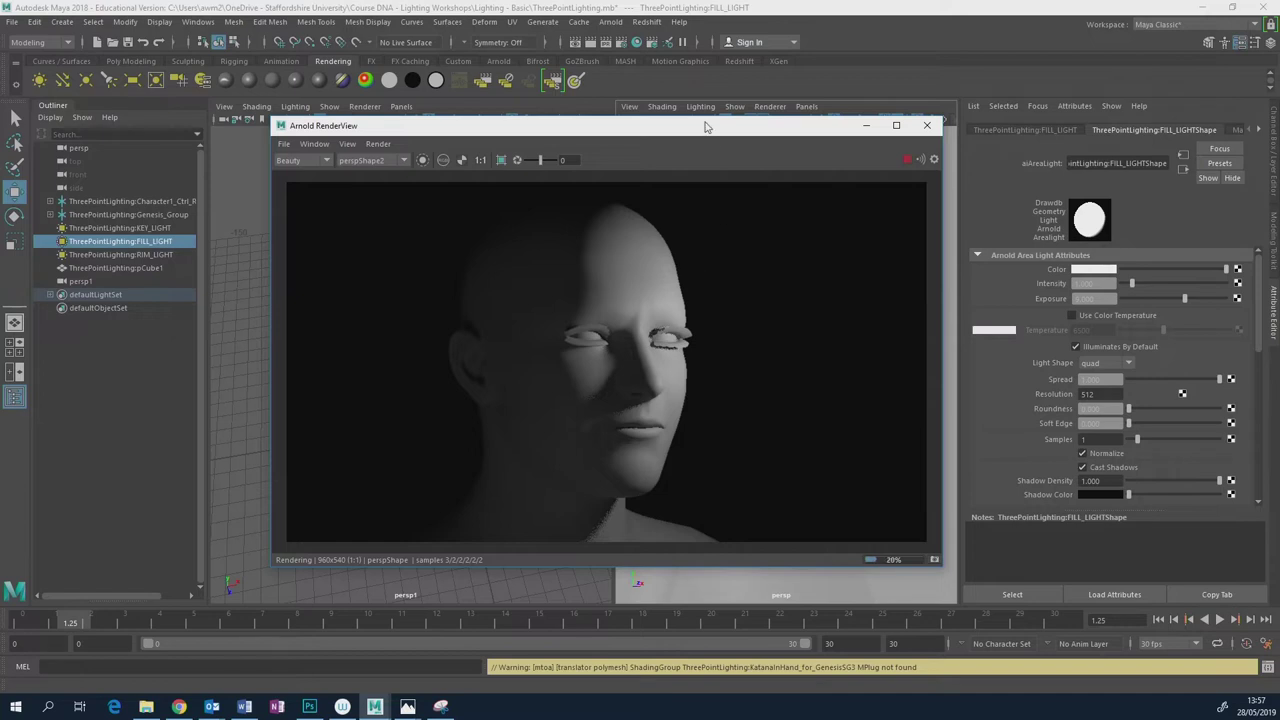
drag(704, 127, 919, 119)
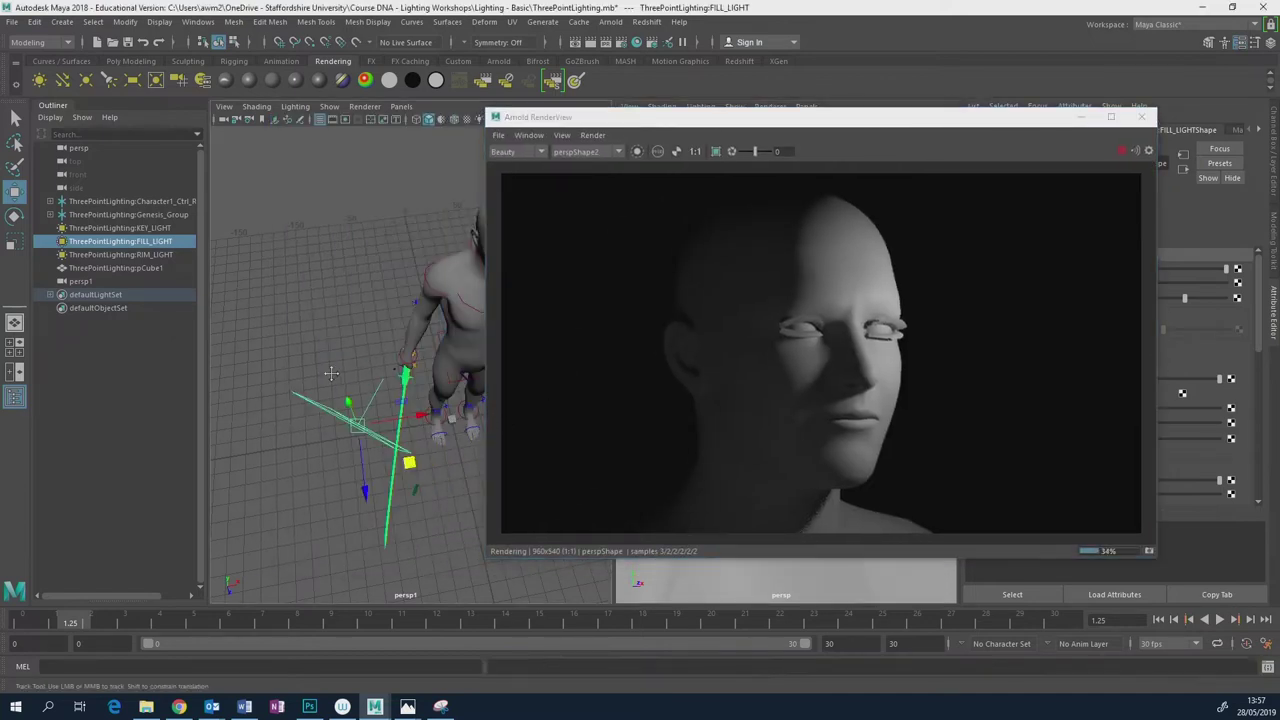
alt+drag(331, 373, 514, 340)
mouse_move(415, 405)
alt+mouse_down()
mouse_move(385, 463)
mouse_move(347, 491)
mouse_move(411, 396)
alt+mouse_up()
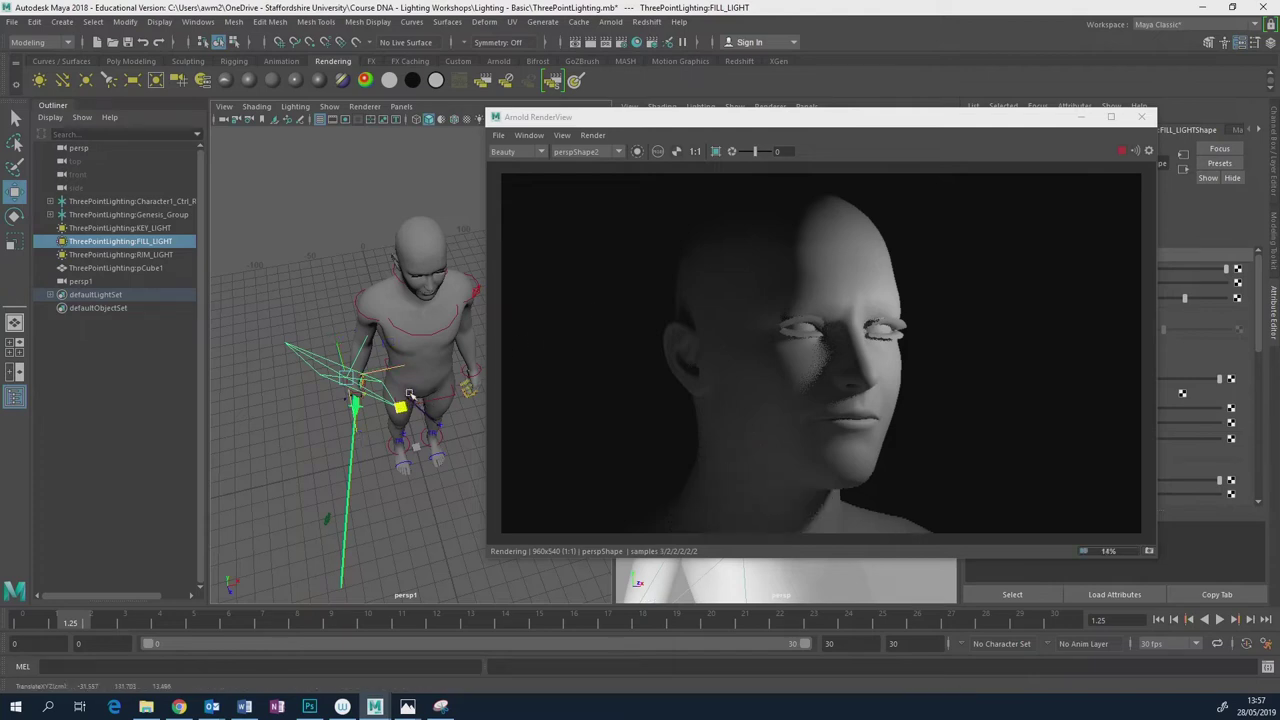
drag(409, 393, 419, 380)
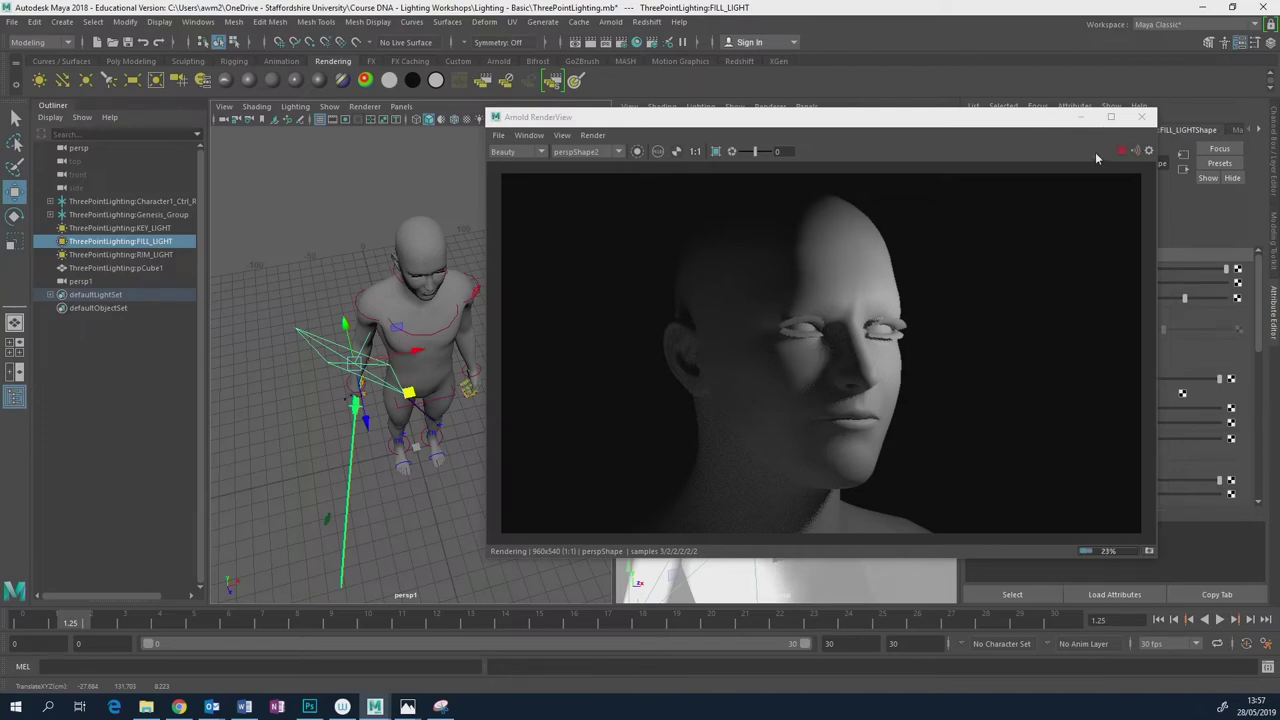
click(1141, 117)
Set the Move tool's axis orientation to Object for FILL_LIGHT.
mouse_move(442, 407)
alt+mouse_down()
mouse_move(395, 385)
mouse_move(451, 404)
alt+mouse_up()
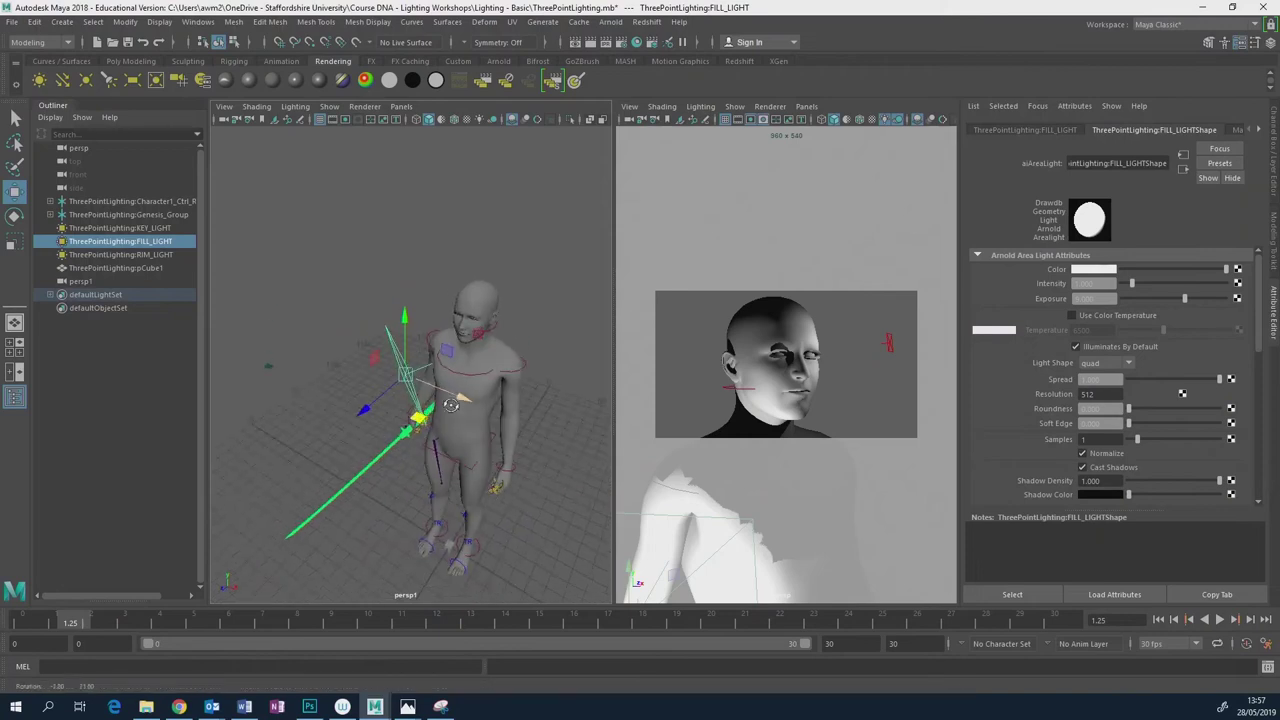
click(1268, 246)
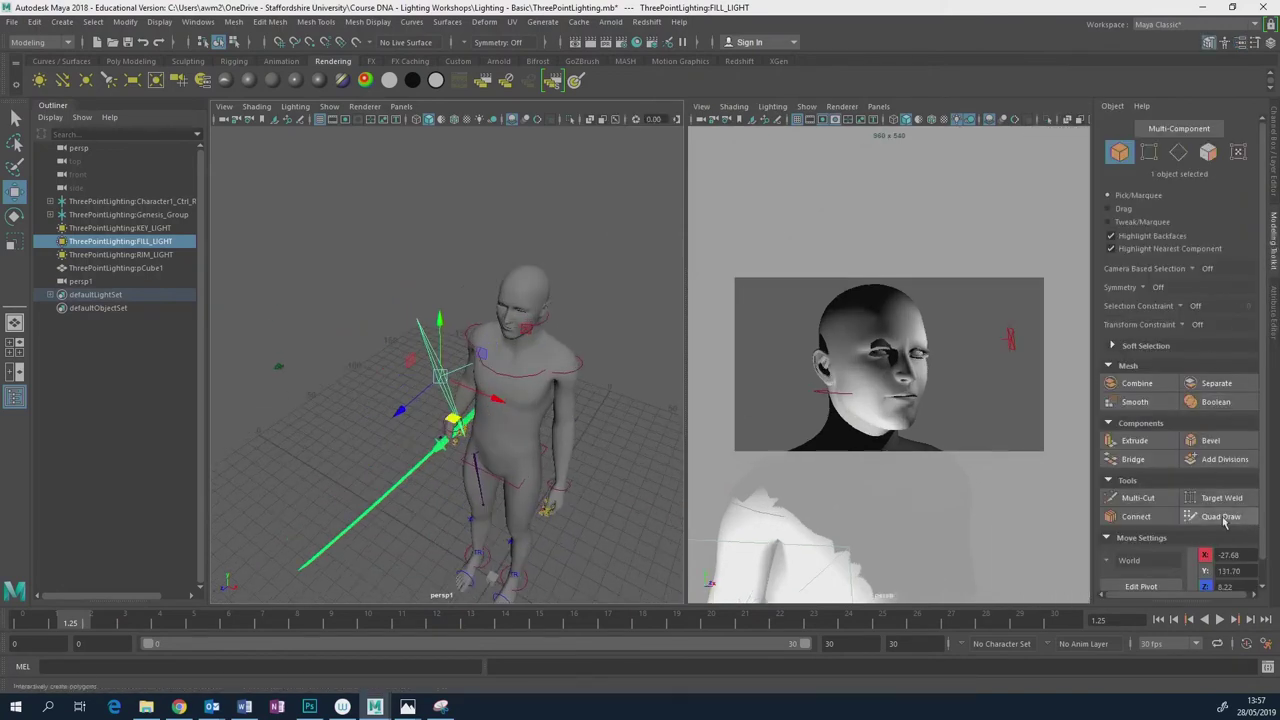
click(1108, 566)
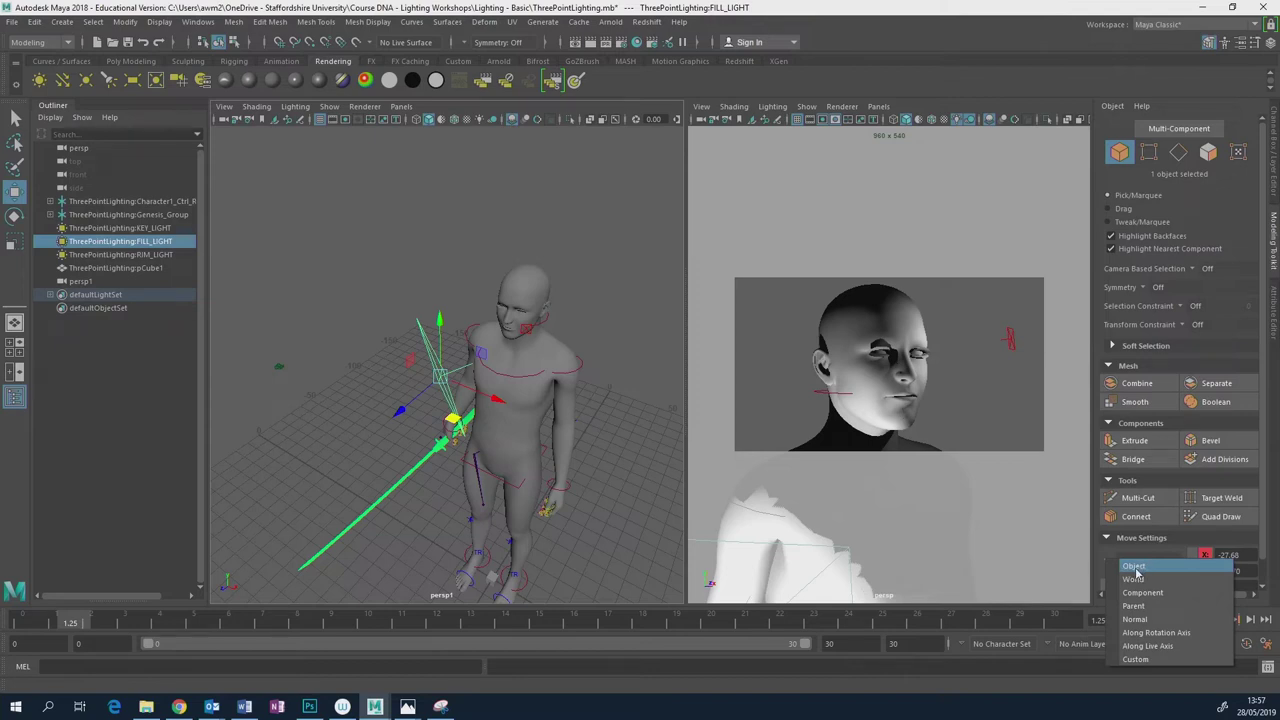
click(1134, 566)
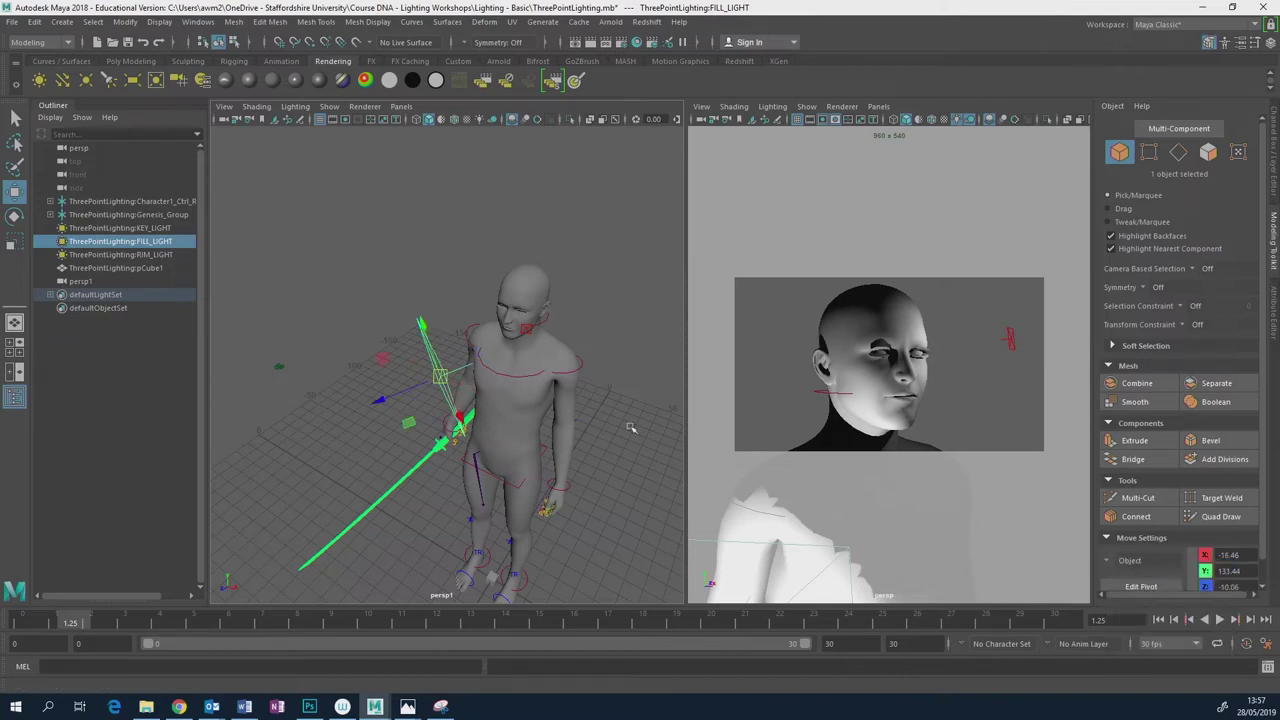
Raise FILL_LIGHT to face height, at about Y 157 and Z 45 in object space, and straighten its tilt.
drag(418, 393, 368, 263)
key(e)
key(w)
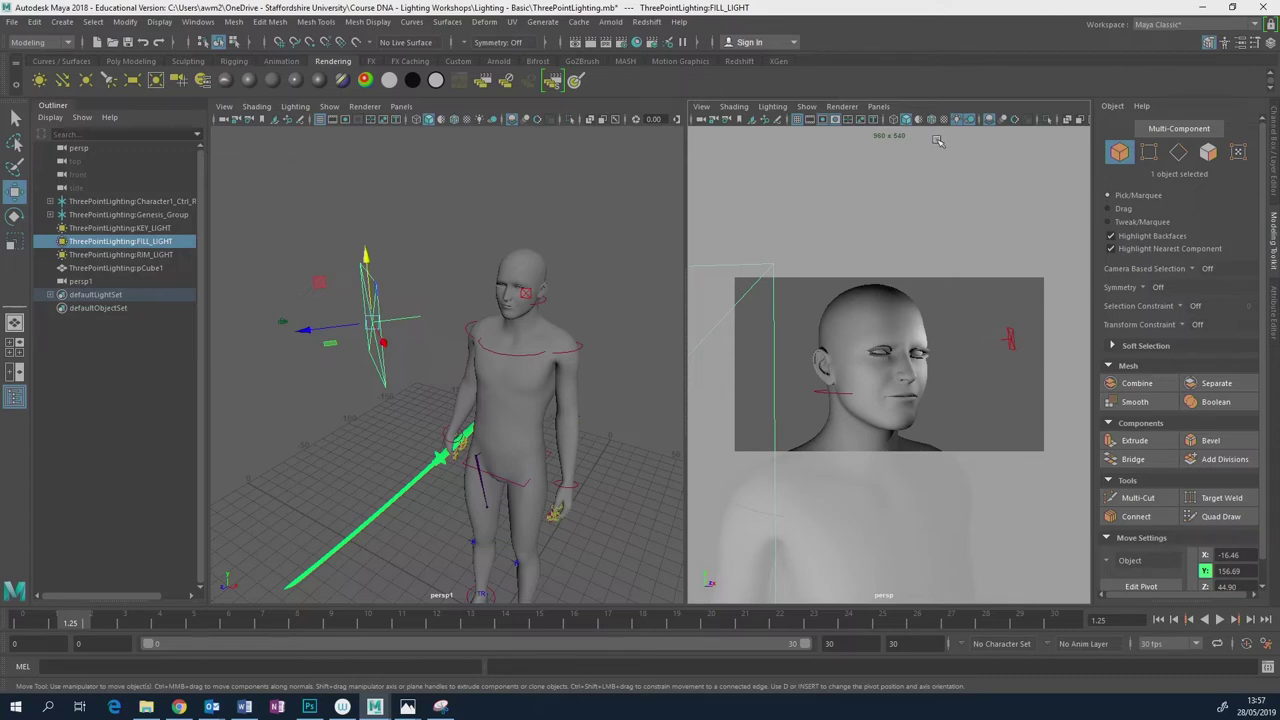
Restart the Arnold render and slide FILL_LIGHT along its object Z axis to about 35.7, closer to the character.
click(612, 22)
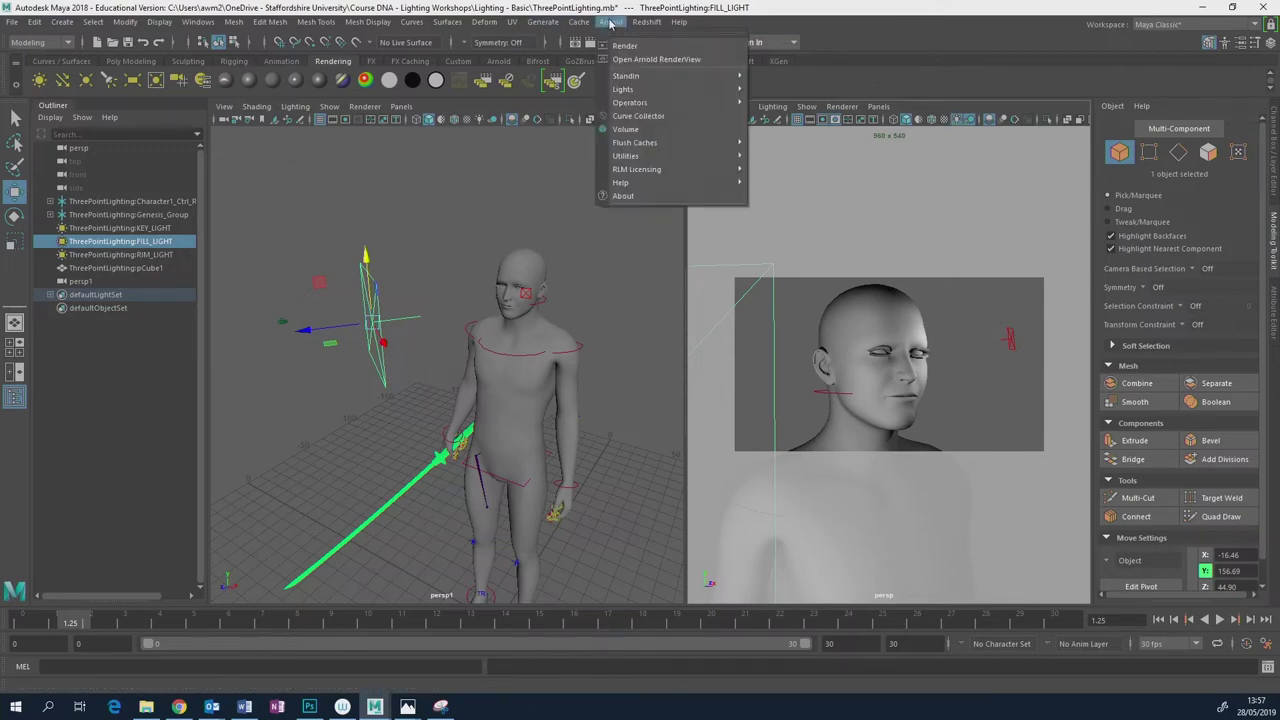
click(641, 60)
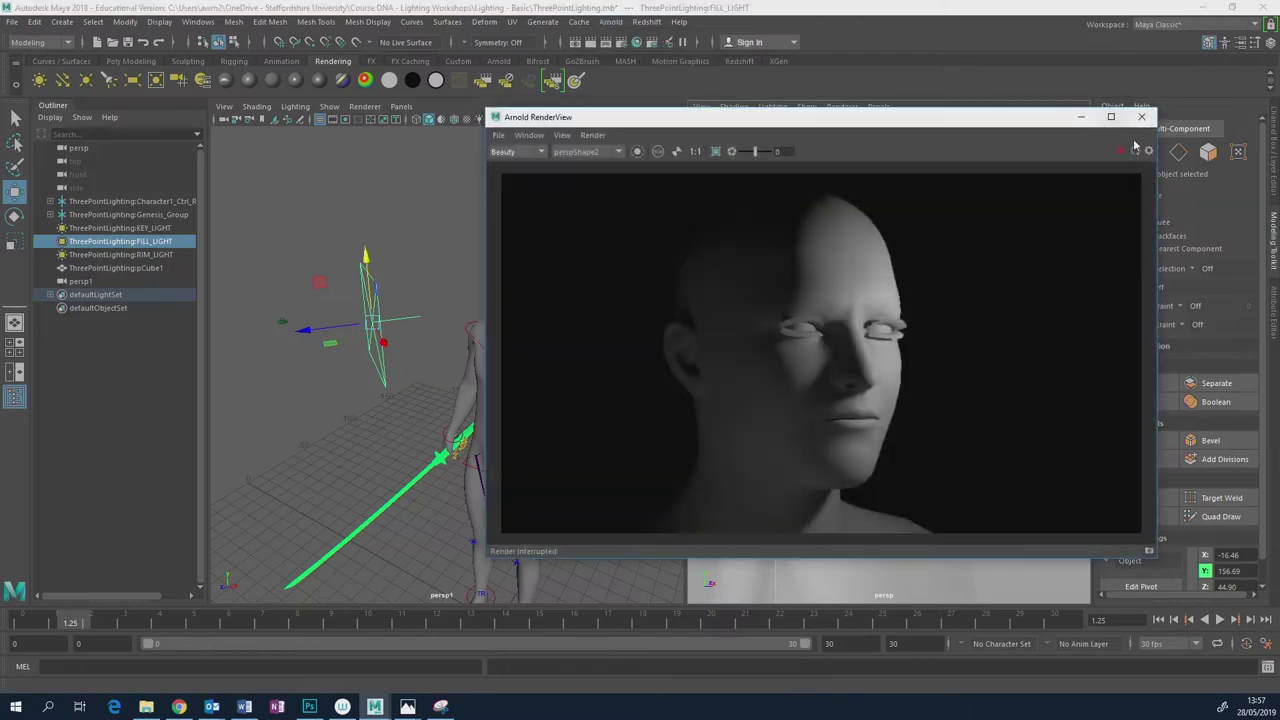
click(1121, 152)
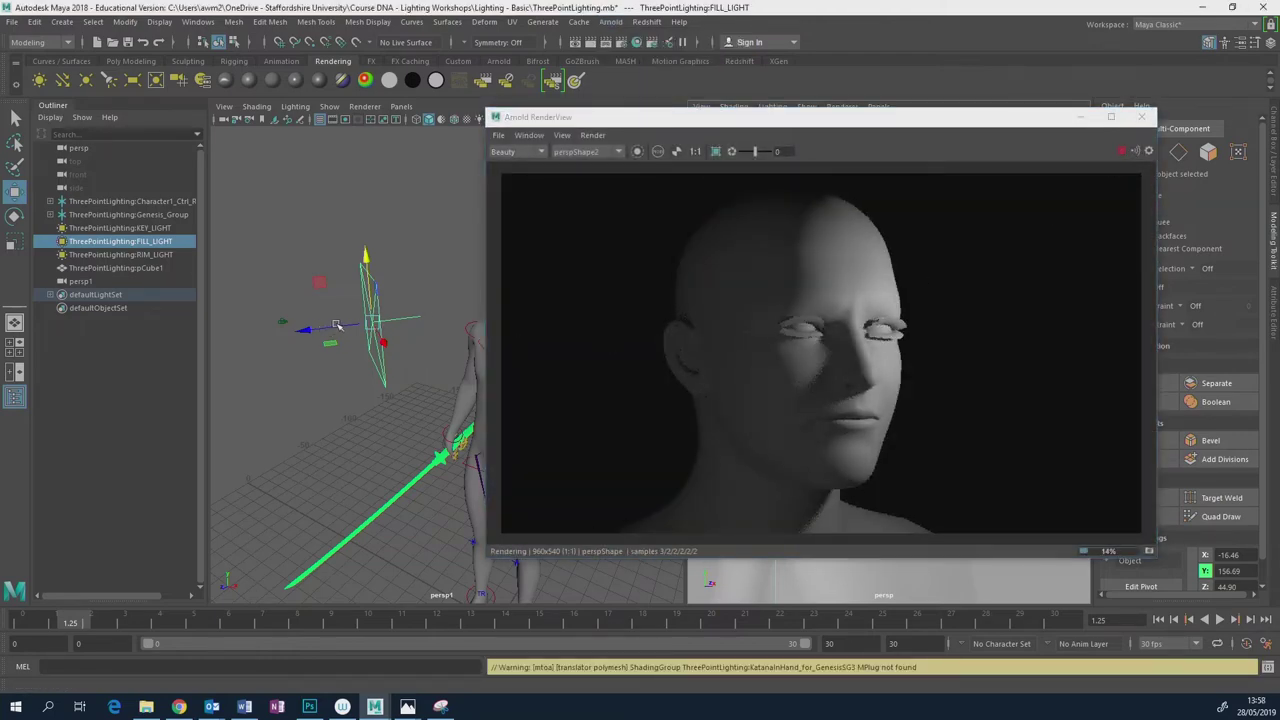
drag(320, 326, 347, 325)
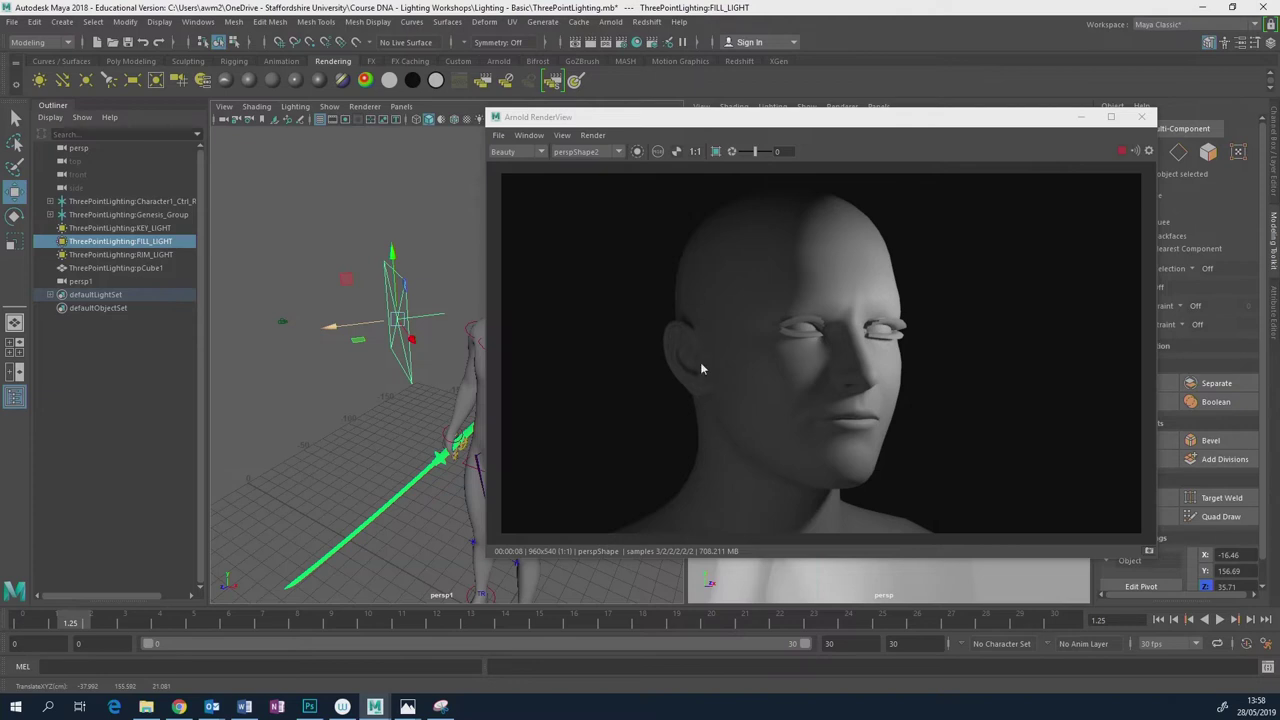
Examine the fill light's effect around the ear and the shadowed side of the face in the render.
scroll(703, 396, up, 6)
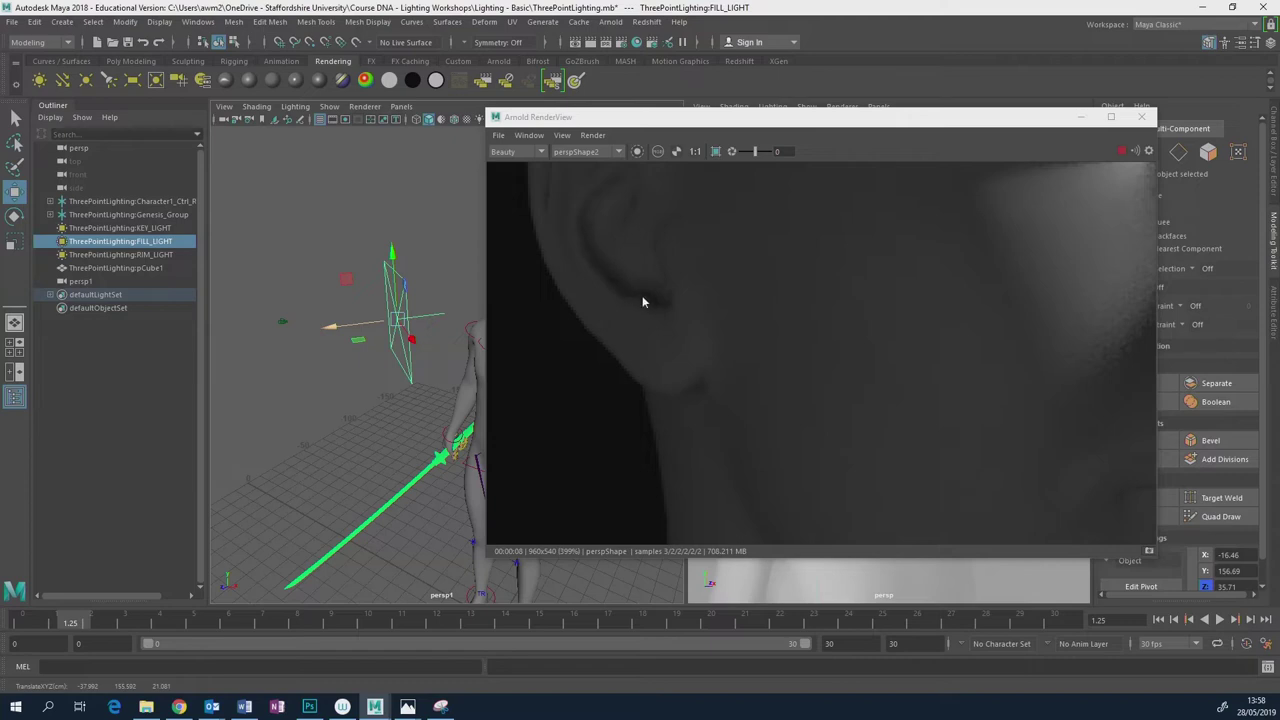
scroll(782, 402, down, 7)
scroll(781, 401, up, 1)
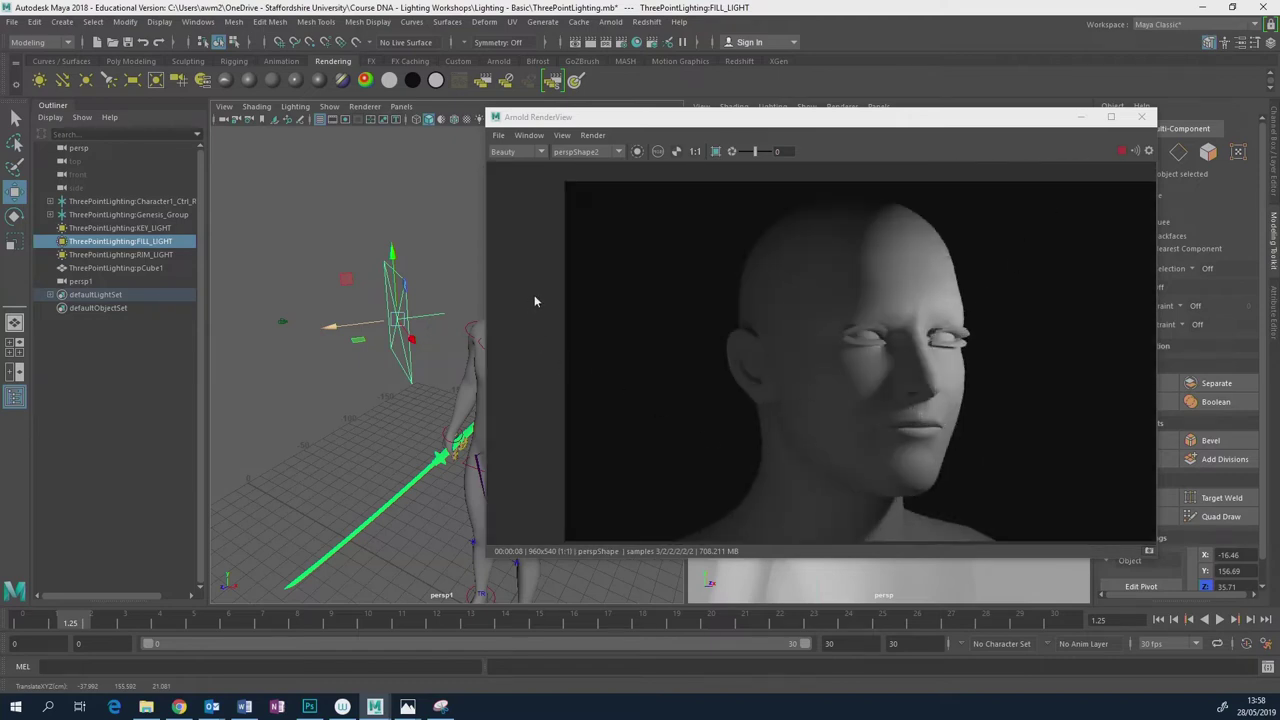
scroll(744, 378, up, 4)
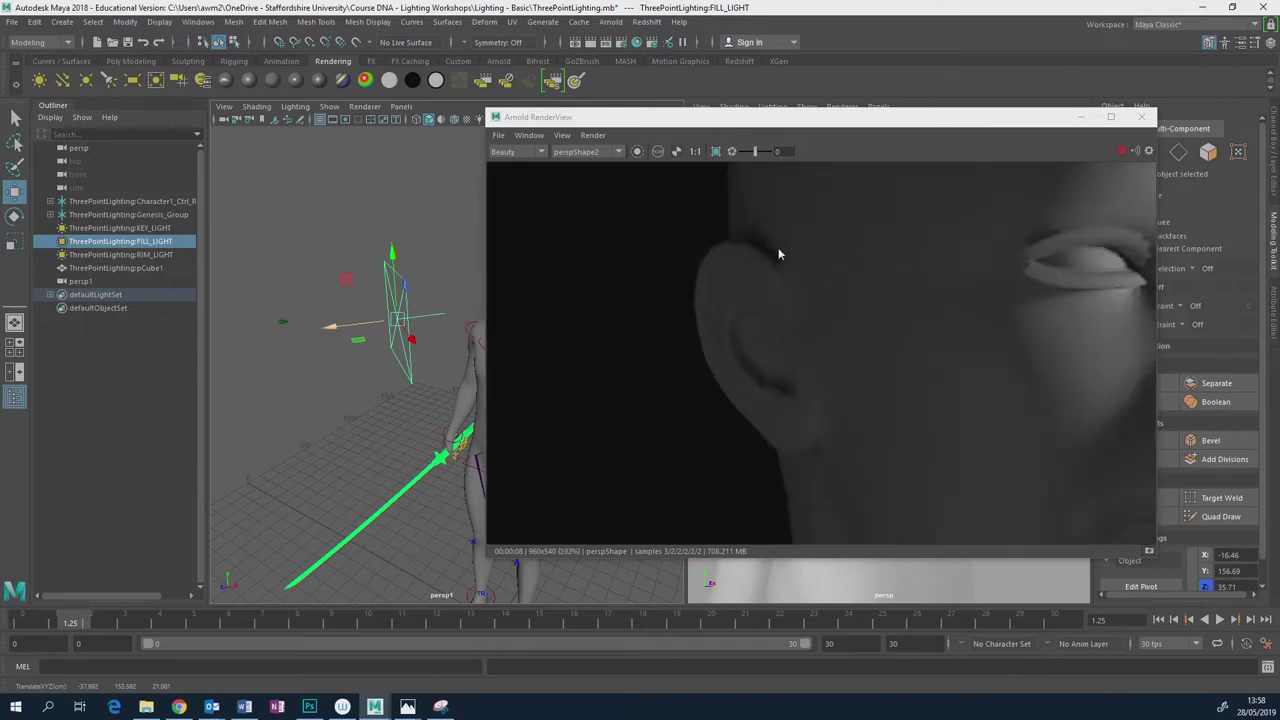
scroll(778, 254, down, 5)
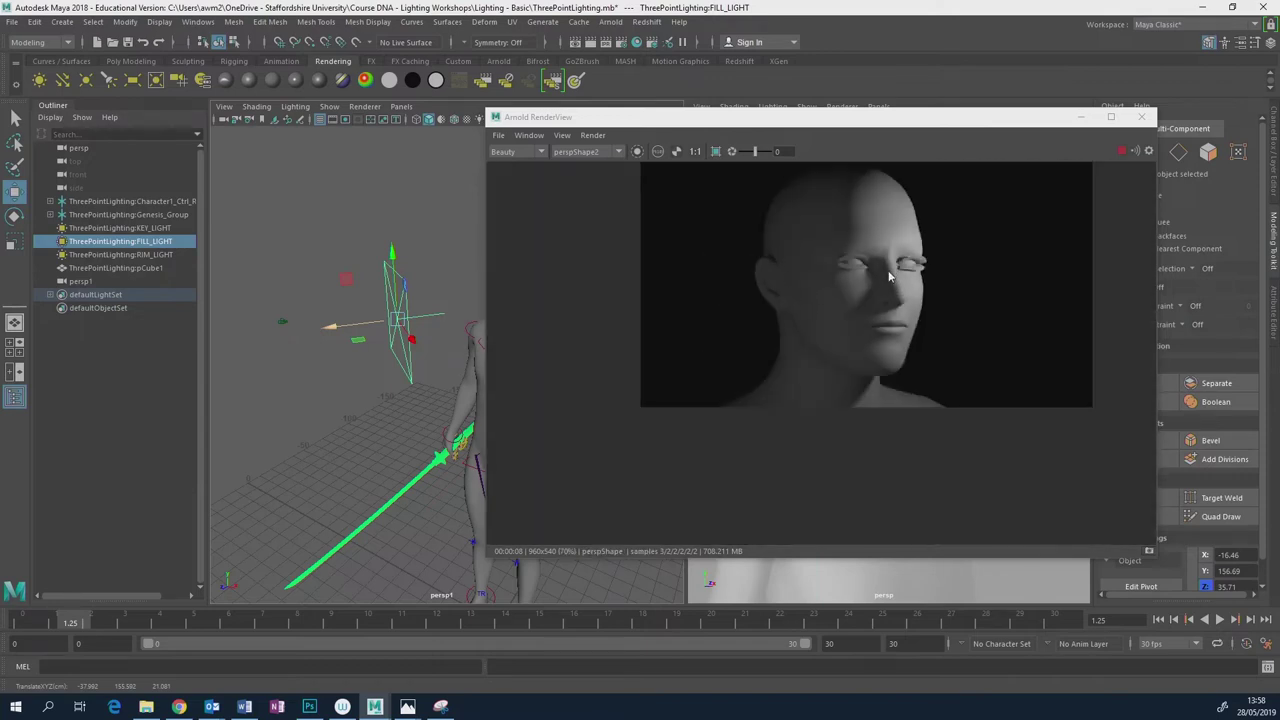
scroll(870, 320, up, 3)
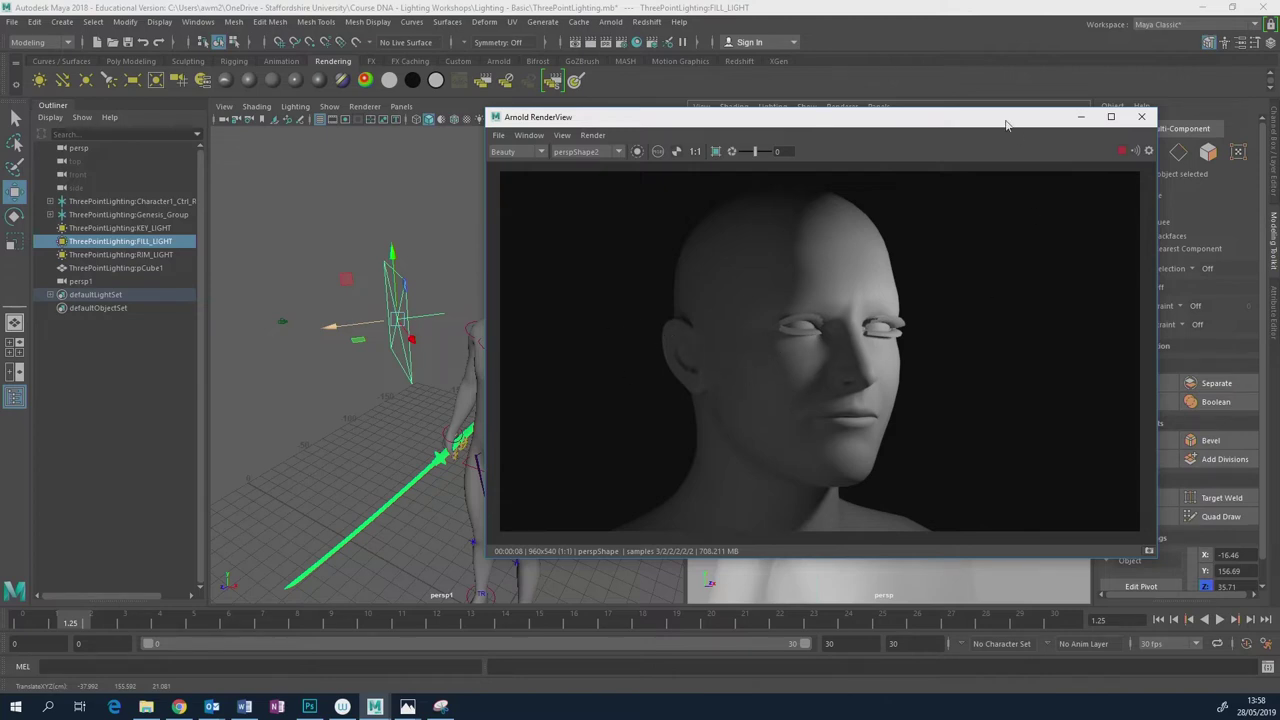
Show FILL_LIGHT's attributes beside the render and store a snapshot of the render with the fill light on.
drag(1006, 124, 857, 143)
click(1274, 305)
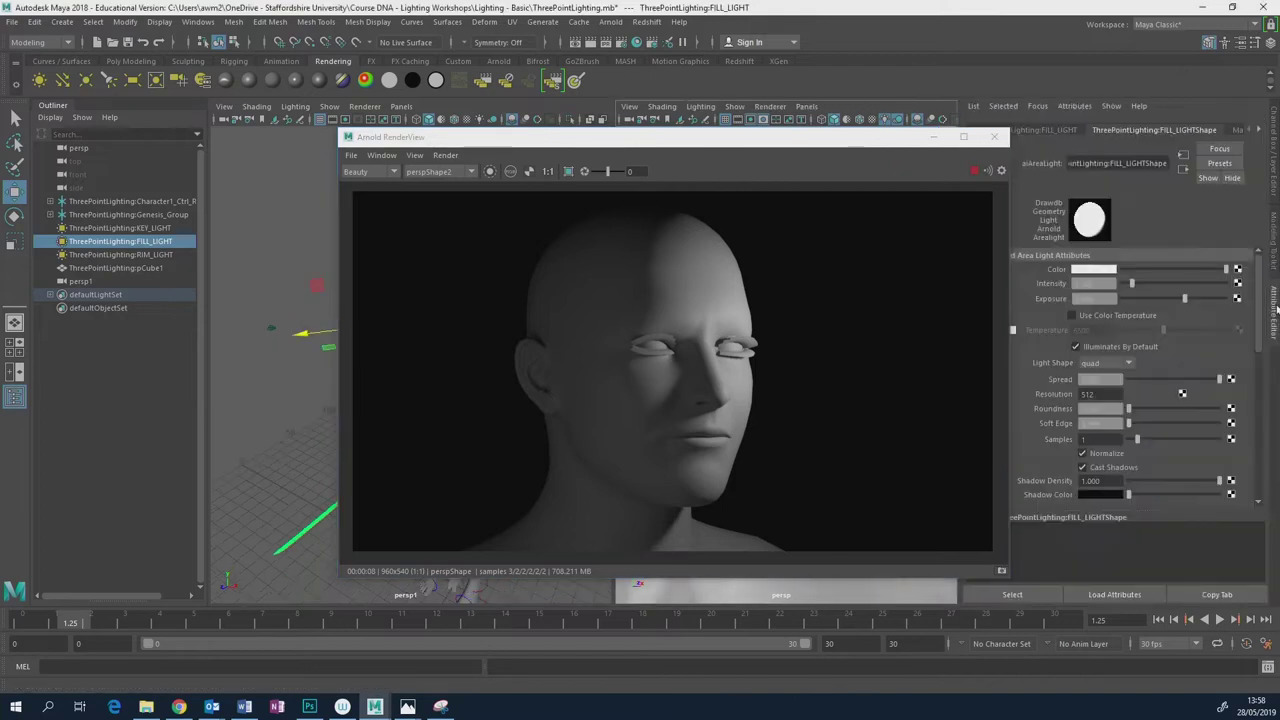
click(1002, 570)
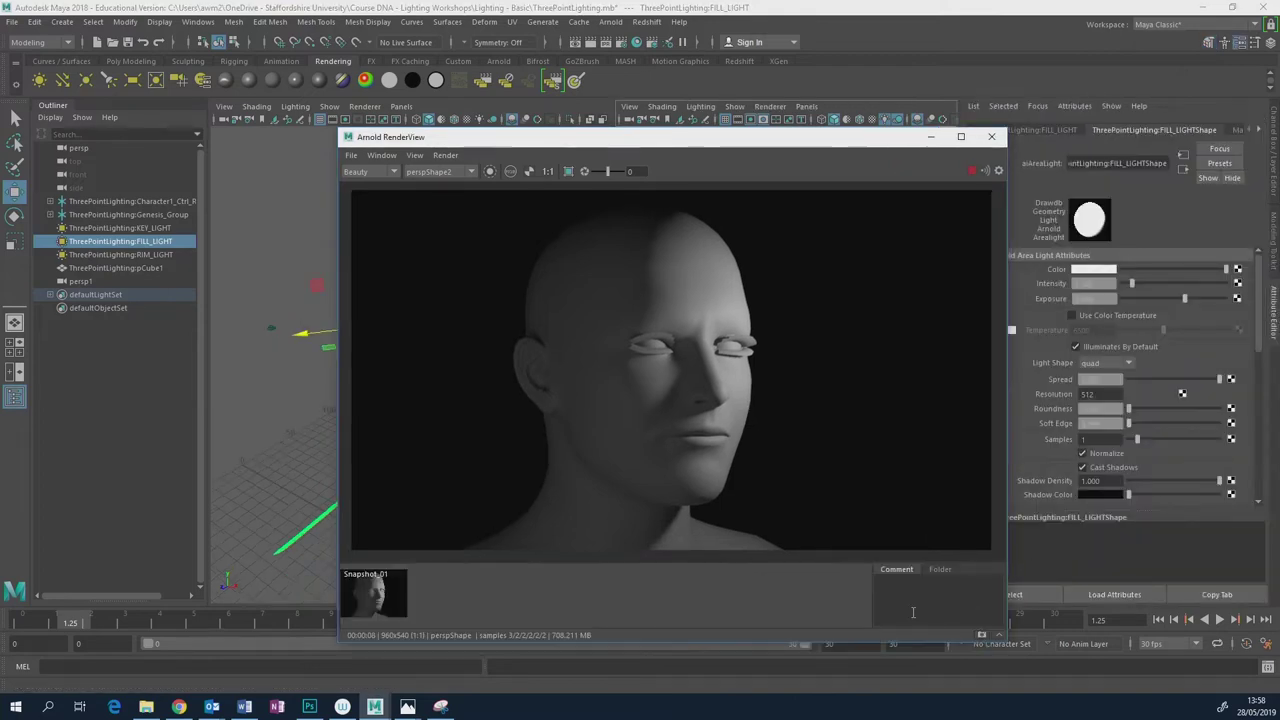
Set FILL_LIGHT's intensity to 0 and store a second snapshot of the render.
click(1080, 284)
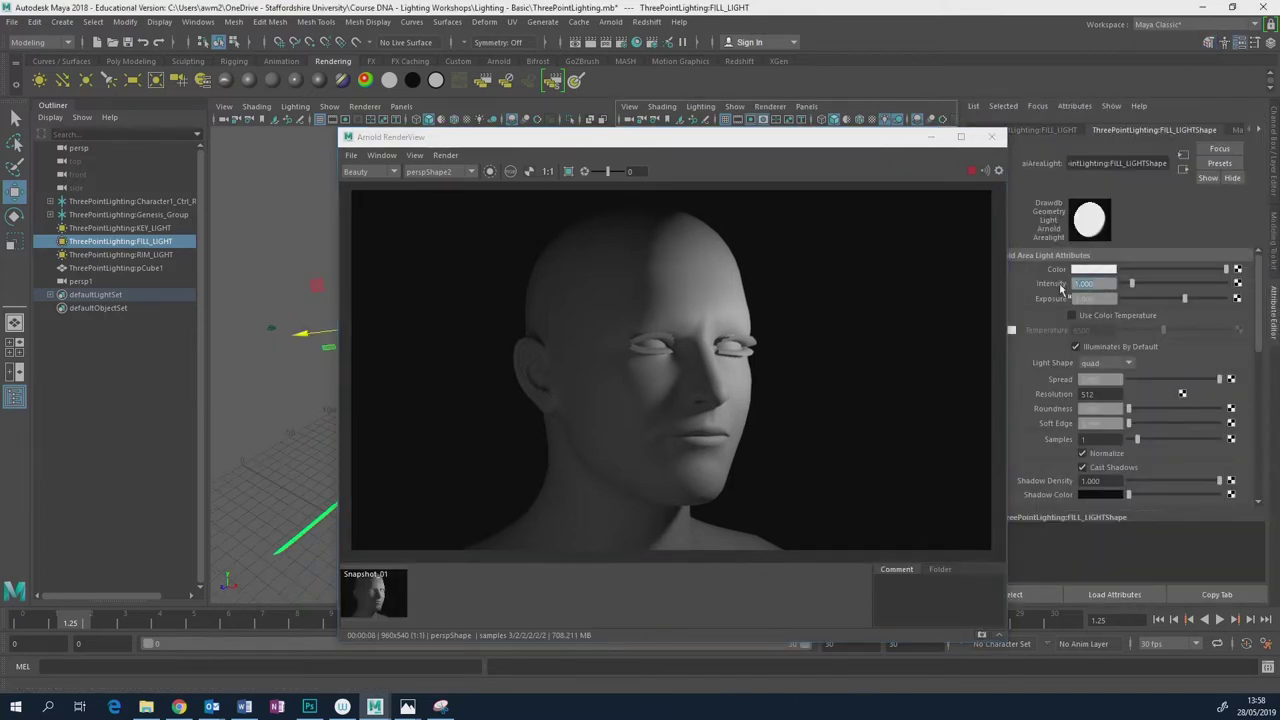
text(0)
key(Return)
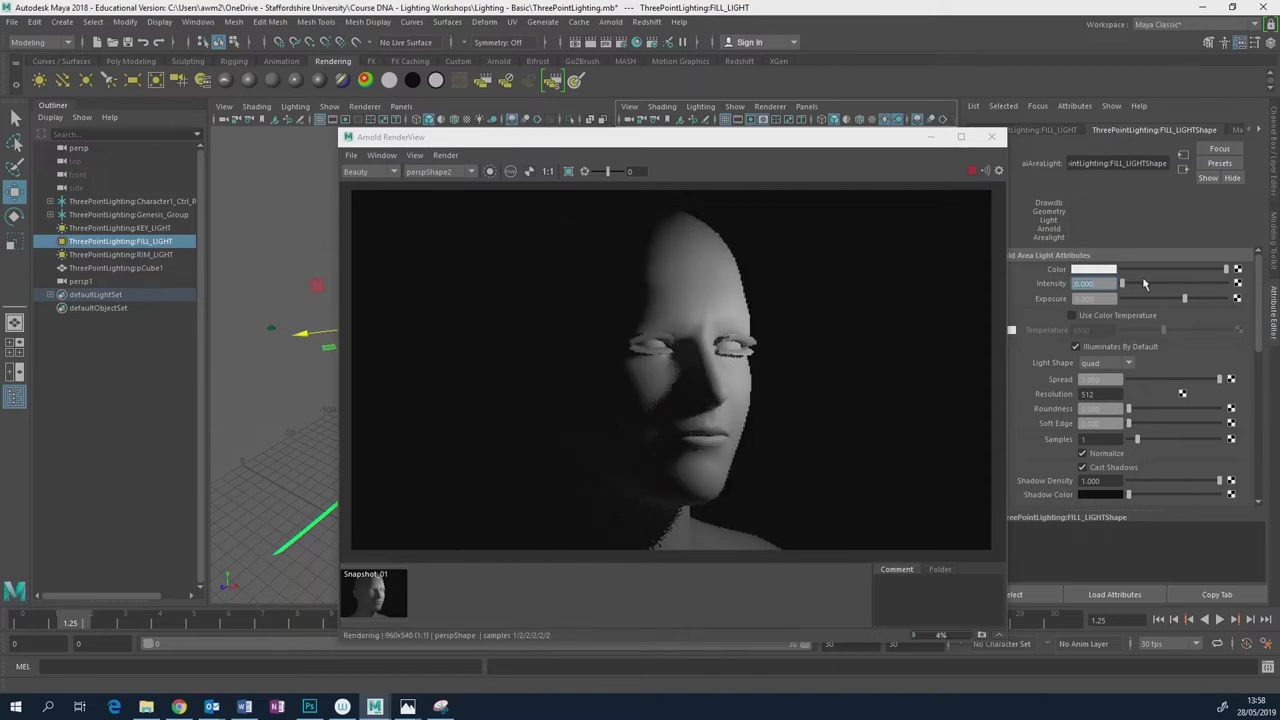
click(981, 636)
Compare Snapshot_01 and Snapshot_02 repeatedly to judge the face with and without the fill light.
click(367, 590)
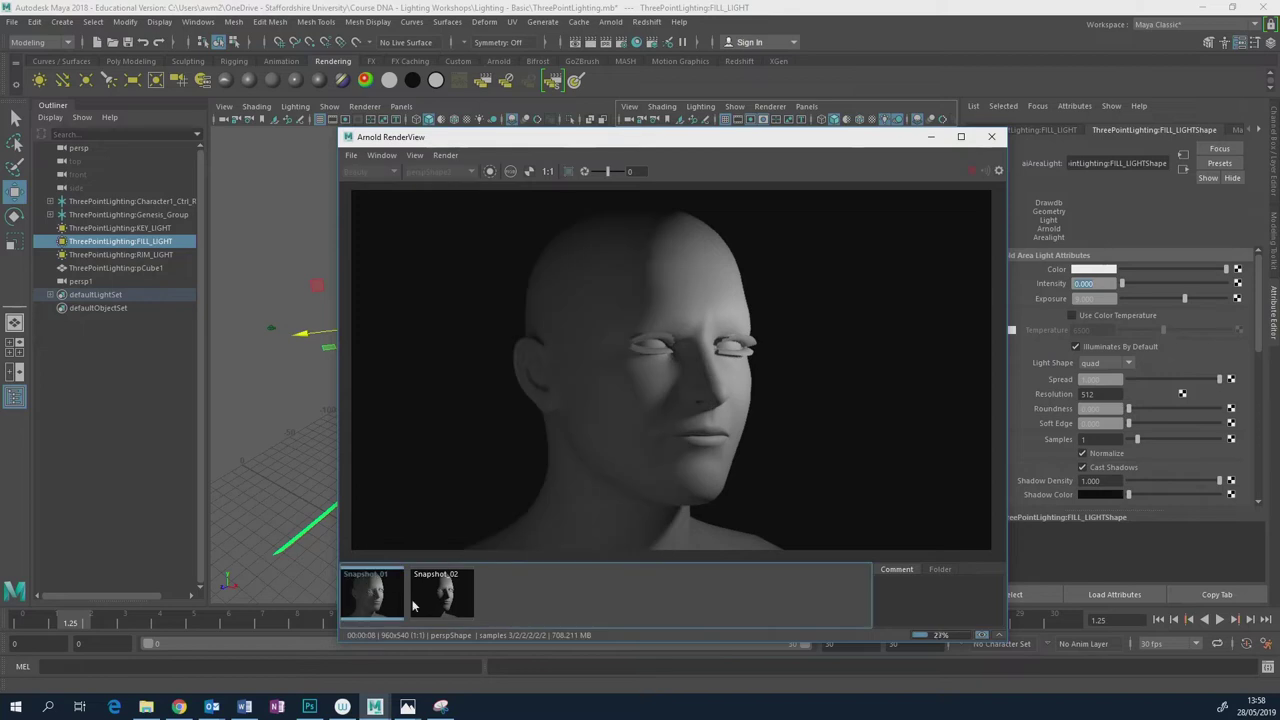
click(420, 592)
click(388, 604)
click(440, 592)
click(372, 592)
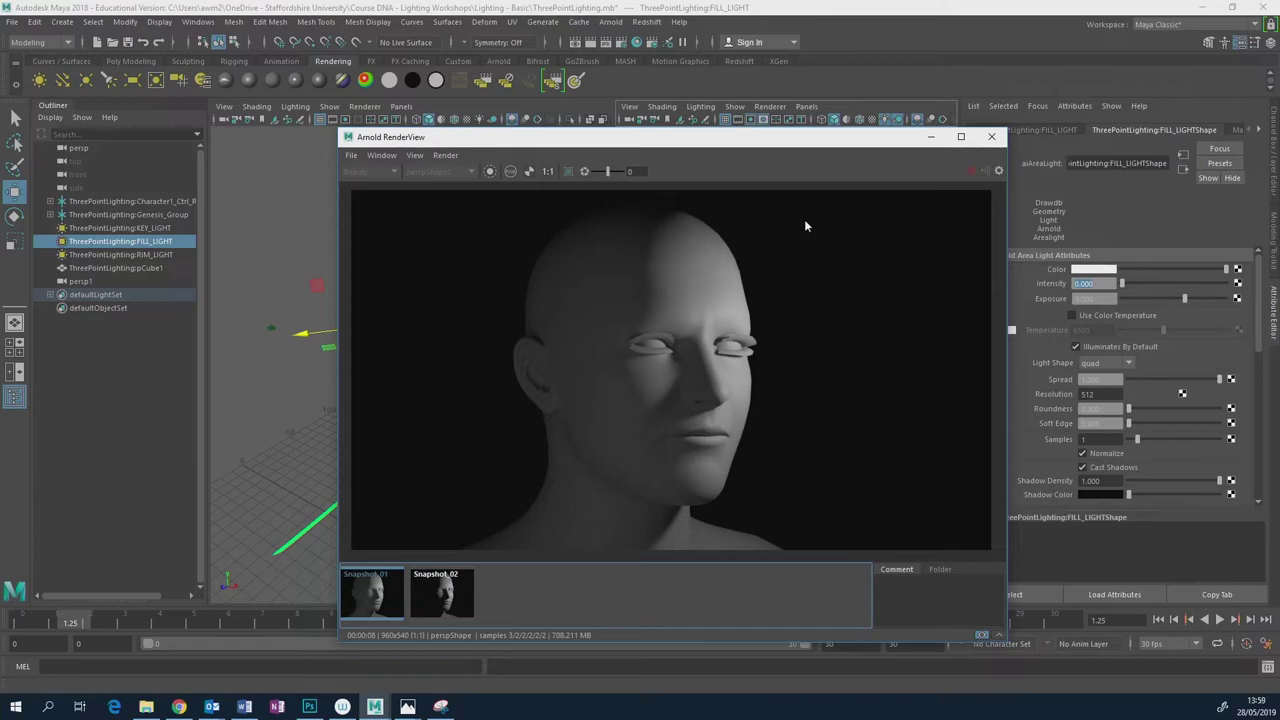
click(465, 590)
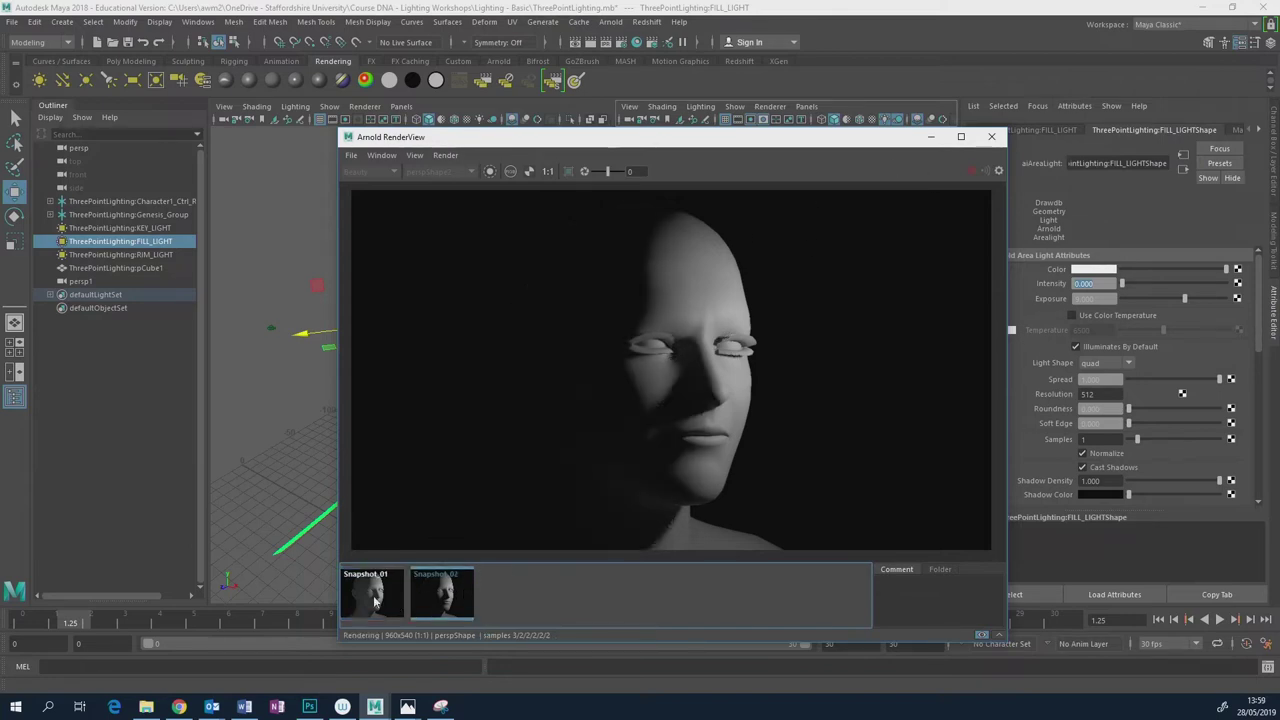
click(378, 600)
click(437, 596)
click(370, 598)
click(428, 603)
click(370, 600)
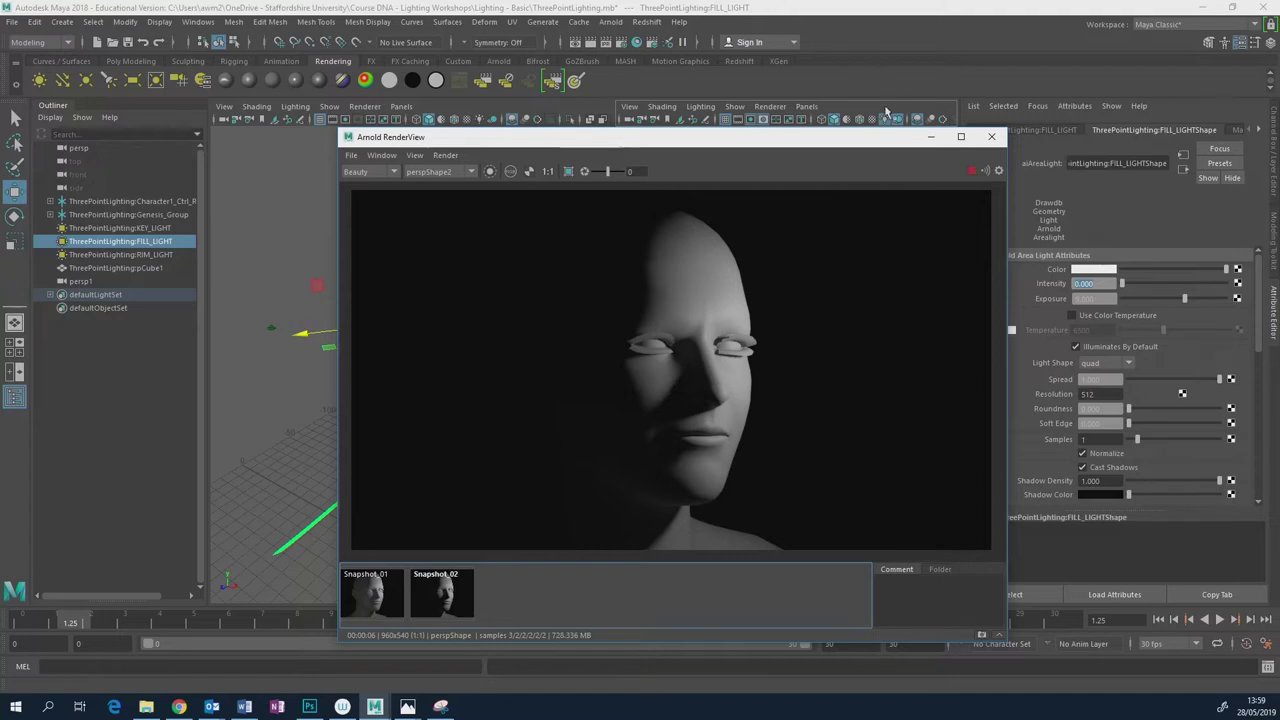
Minimize the render window and move RIM_LIGHT across the ground plane to beside the character's feet.
click(931, 136)
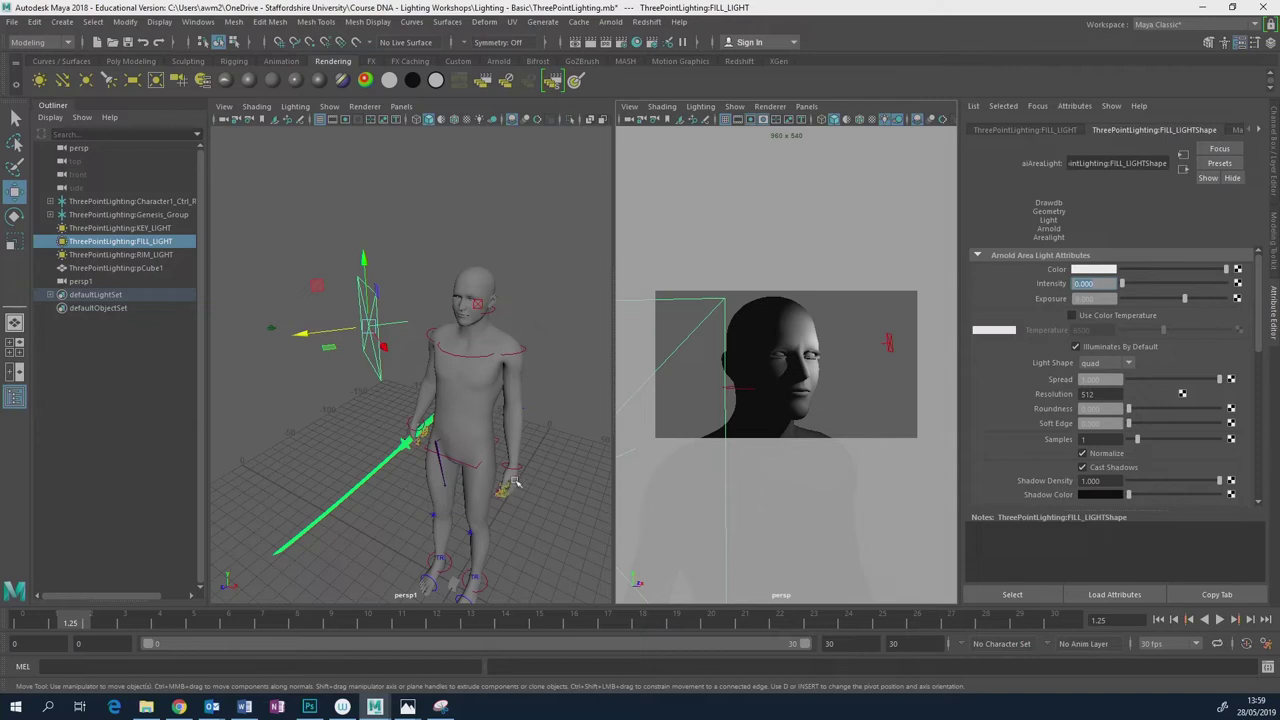
mouse_move(518, 481)
alt+mouse_down()
mouse_move(439, 379)
mouse_move(532, 483)
alt+mouse_up()
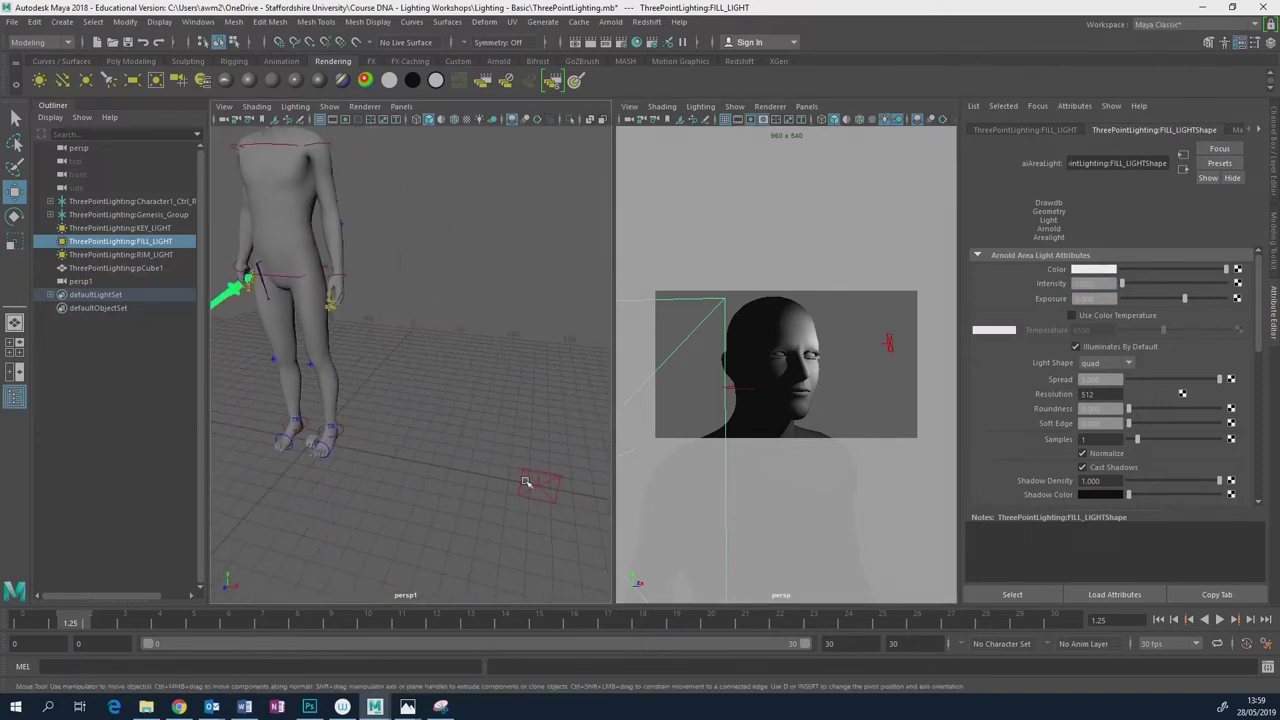
click(537, 485)
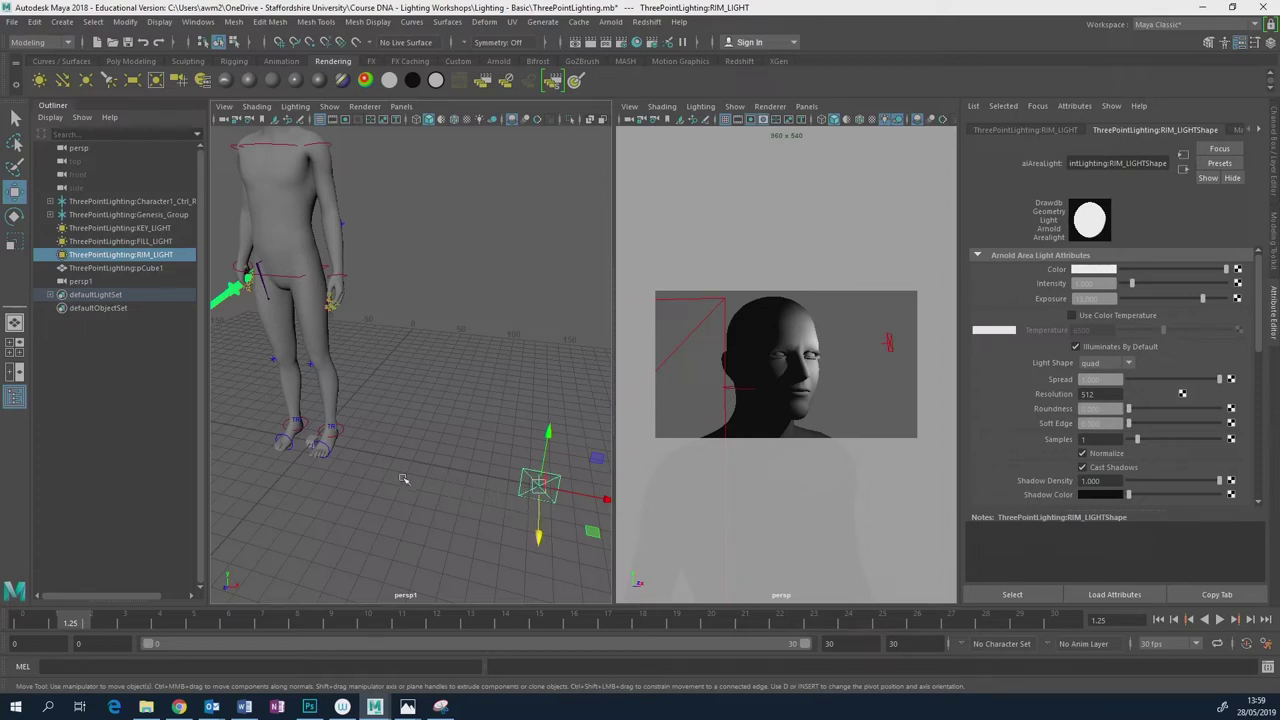
alt+right_drag(409, 441, 636, 486)
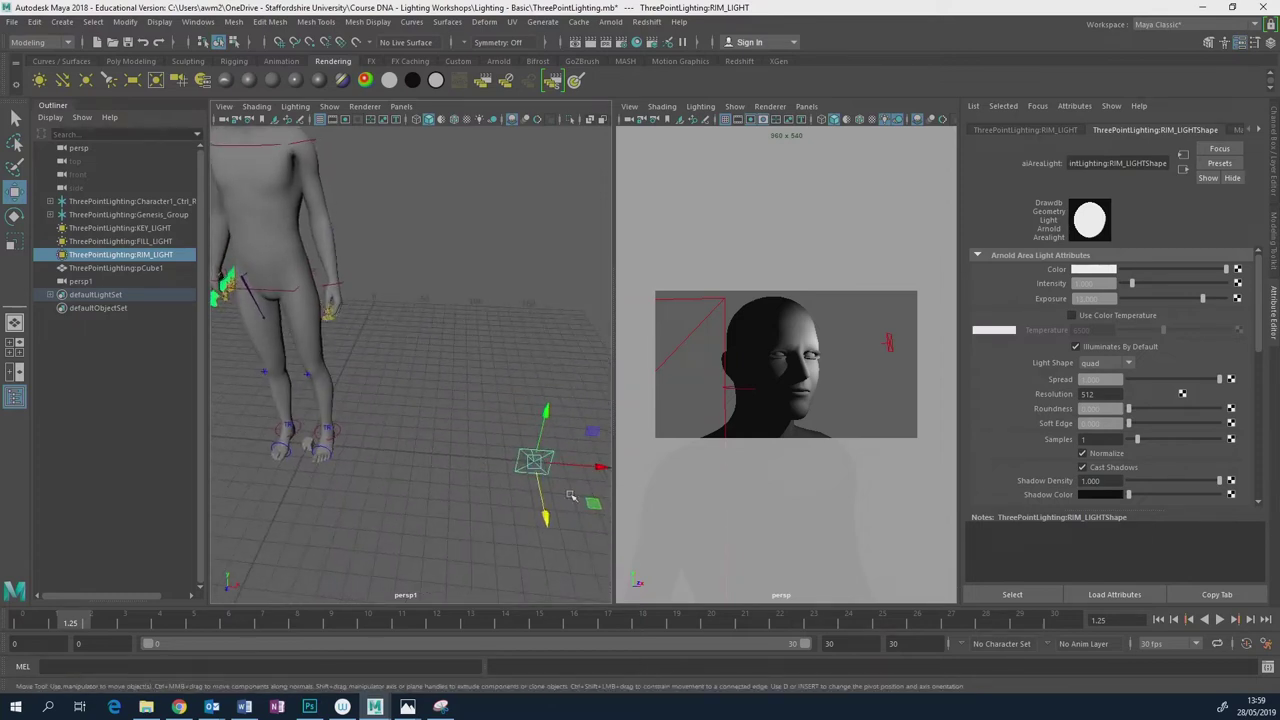
click(592, 505)
drag(592, 505, 404, 484)
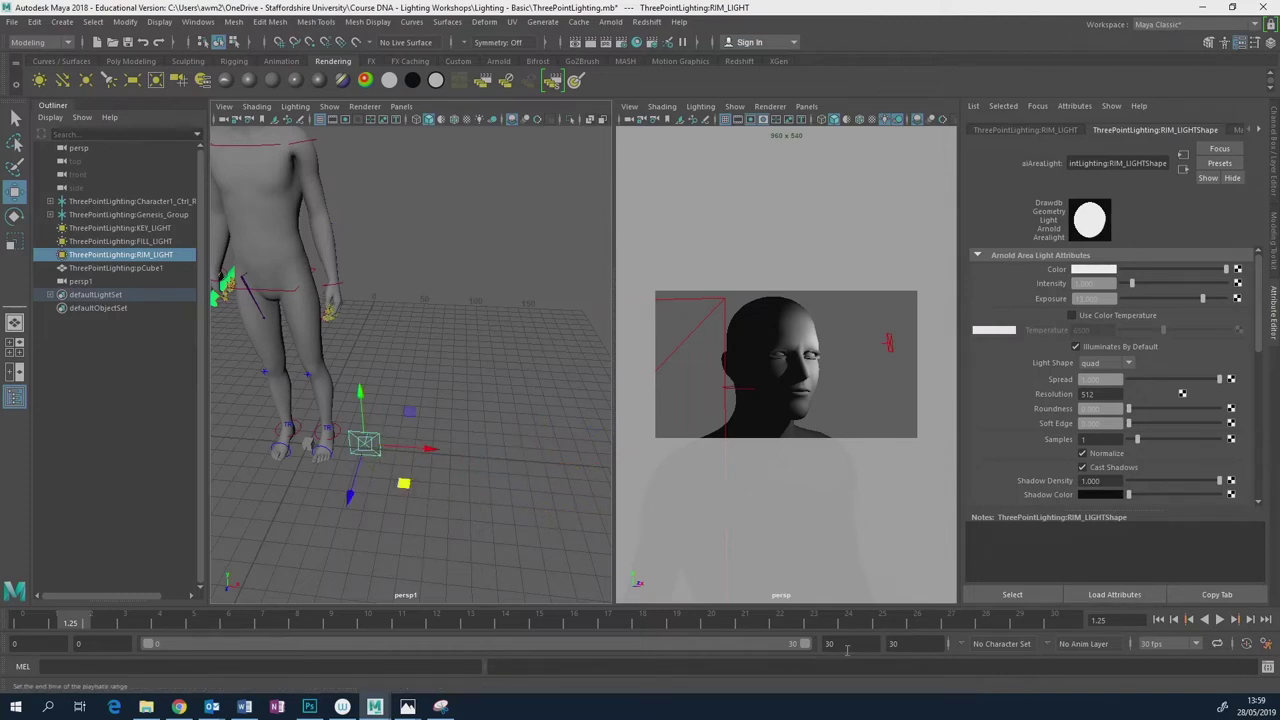
Bring the Arnold RenderView window back in front of the scene.
mouse_move(375, 706)
click(427, 657)
click(1208, 7)
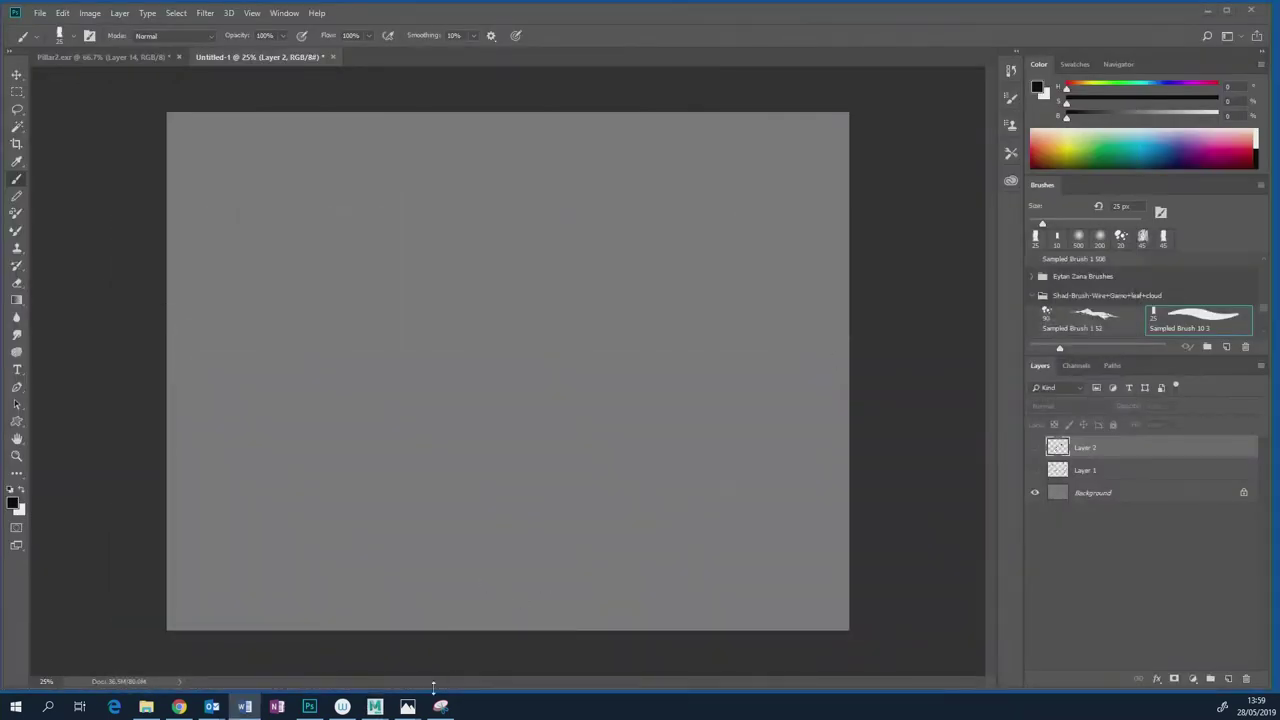
mouse_move(375, 706)
click(450, 640)
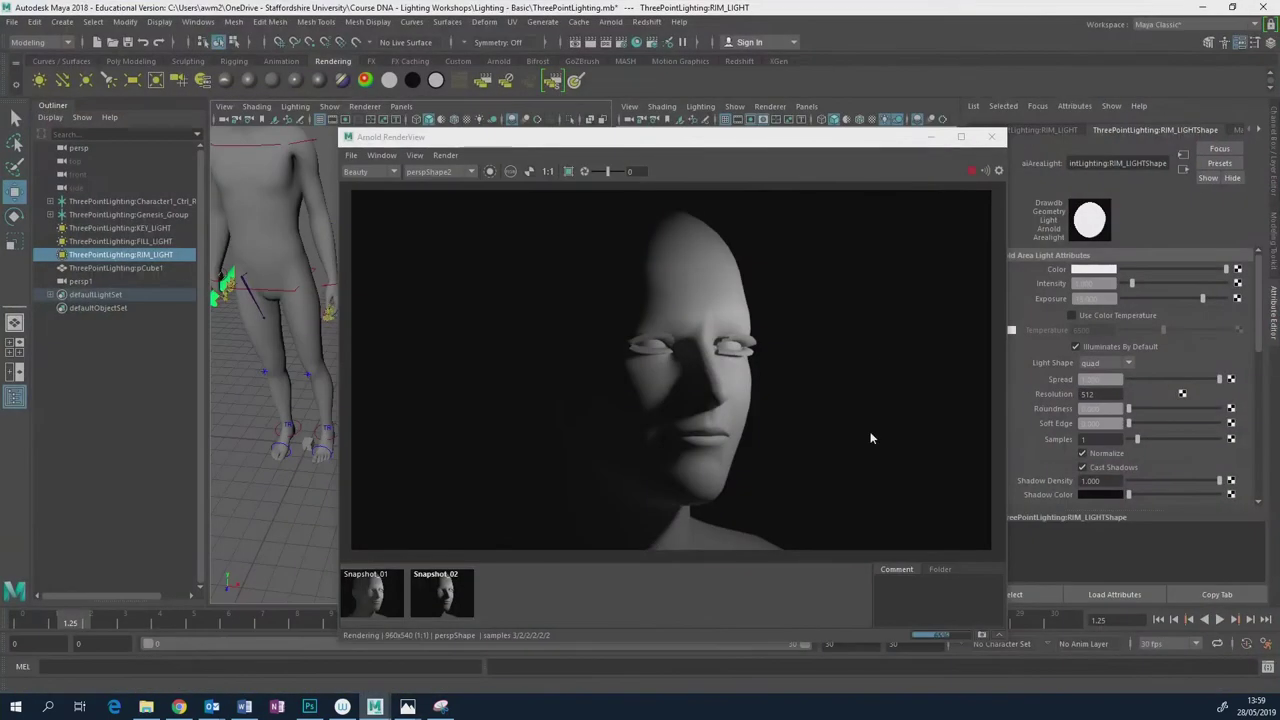
Raise RIM_LIGHT to head height, place it behind the character's shoulder, and rotate it to face the back of the head.
click(991, 136)
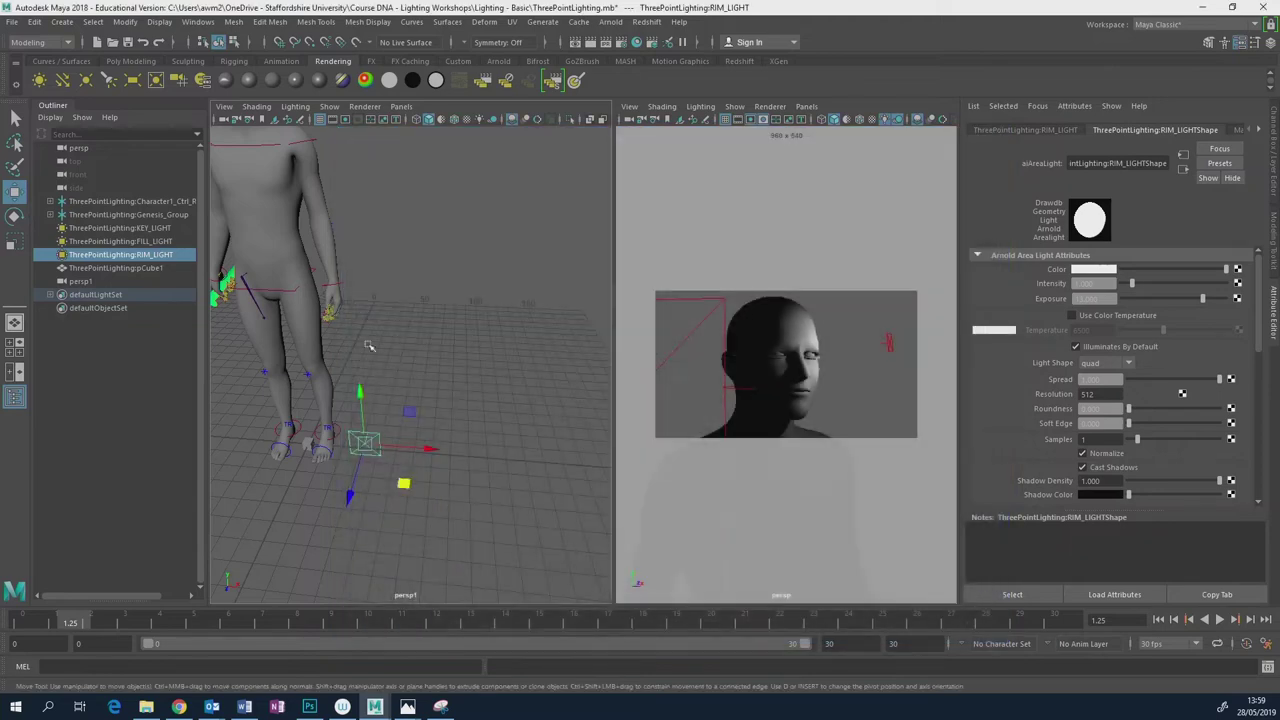
alt+drag(369, 346, 427, 150)
alt+drag(400, 300, 569, 427)
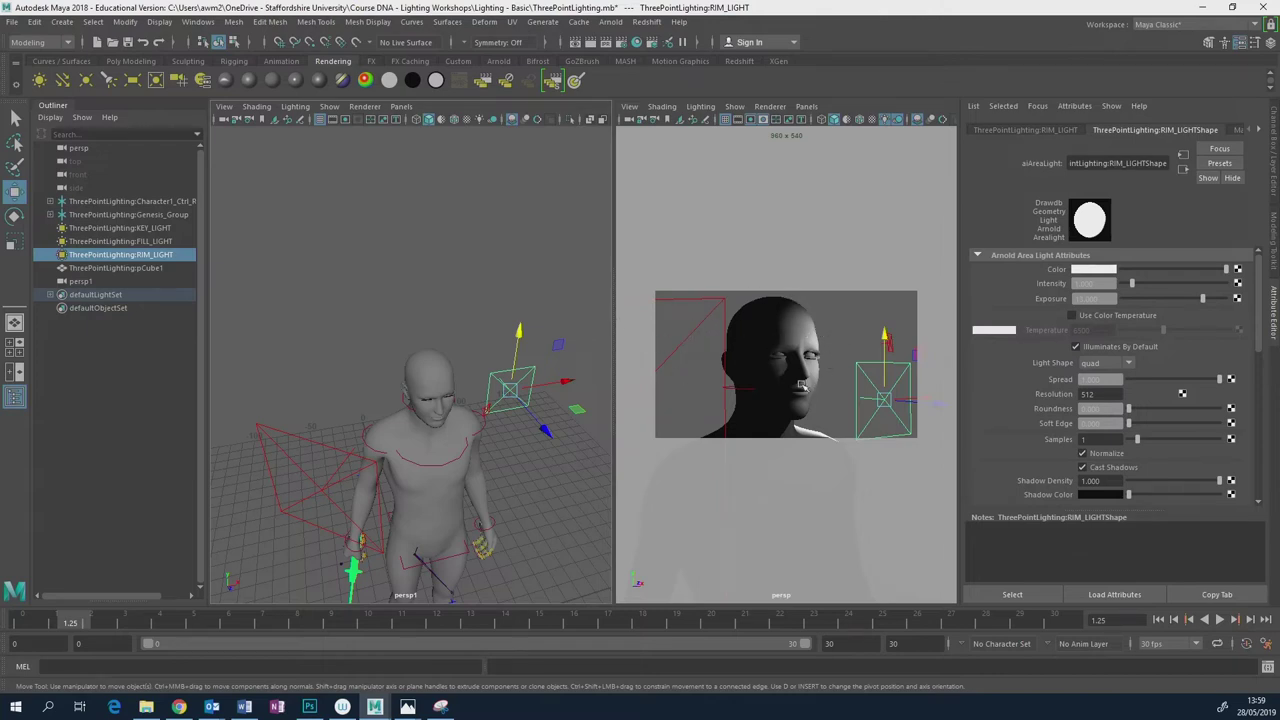
drag(571, 419, 433, 400)
key(e)
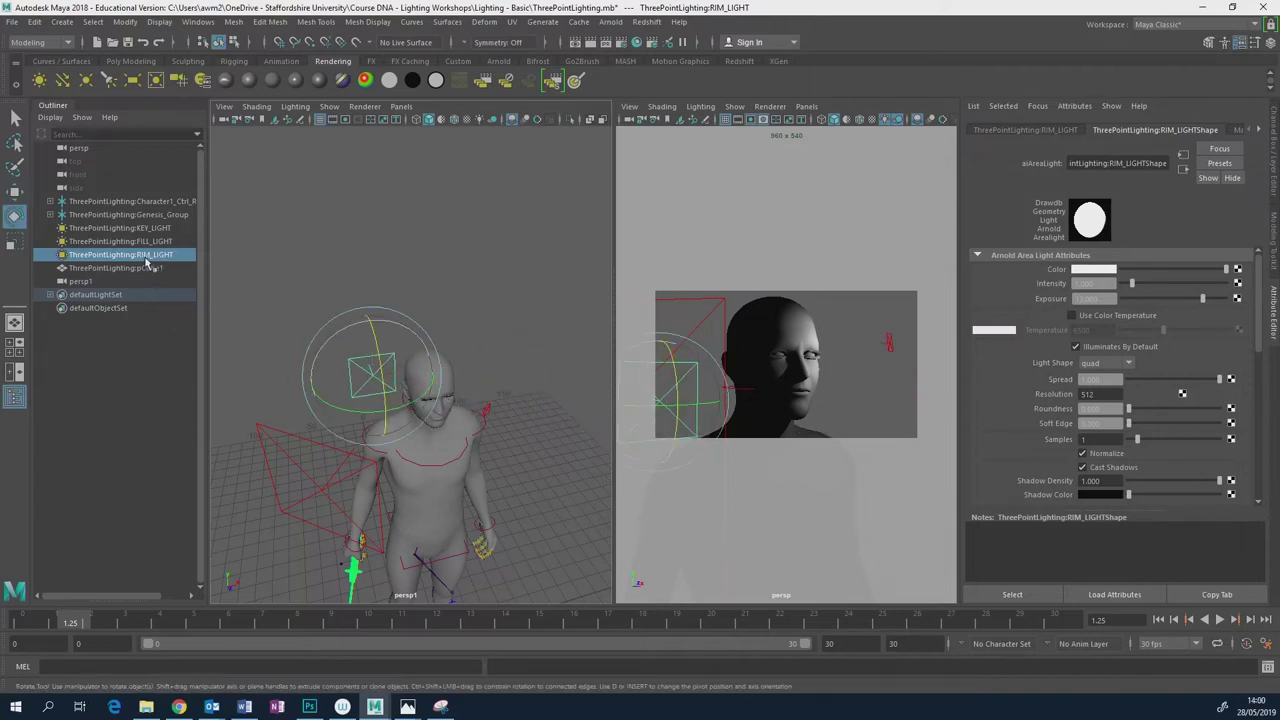
drag(425, 395, 400, 424)
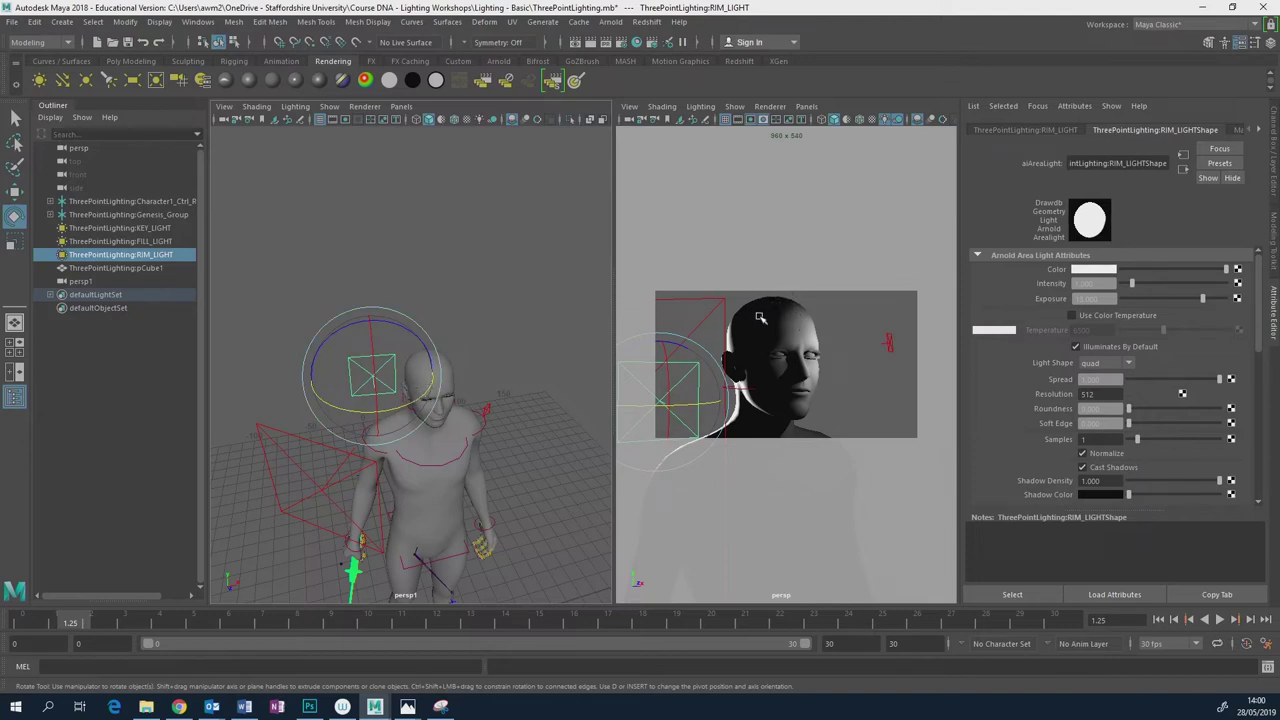
Reposition RIM_LIGHT horizontally behind the character and raise it above head height.
key(w)
alt+drag(536, 379, 337, 392)
mouse_move(337, 392)
middle_down()
mouse_move(350, 364)
mouse_move(344, 376)
middle_up()
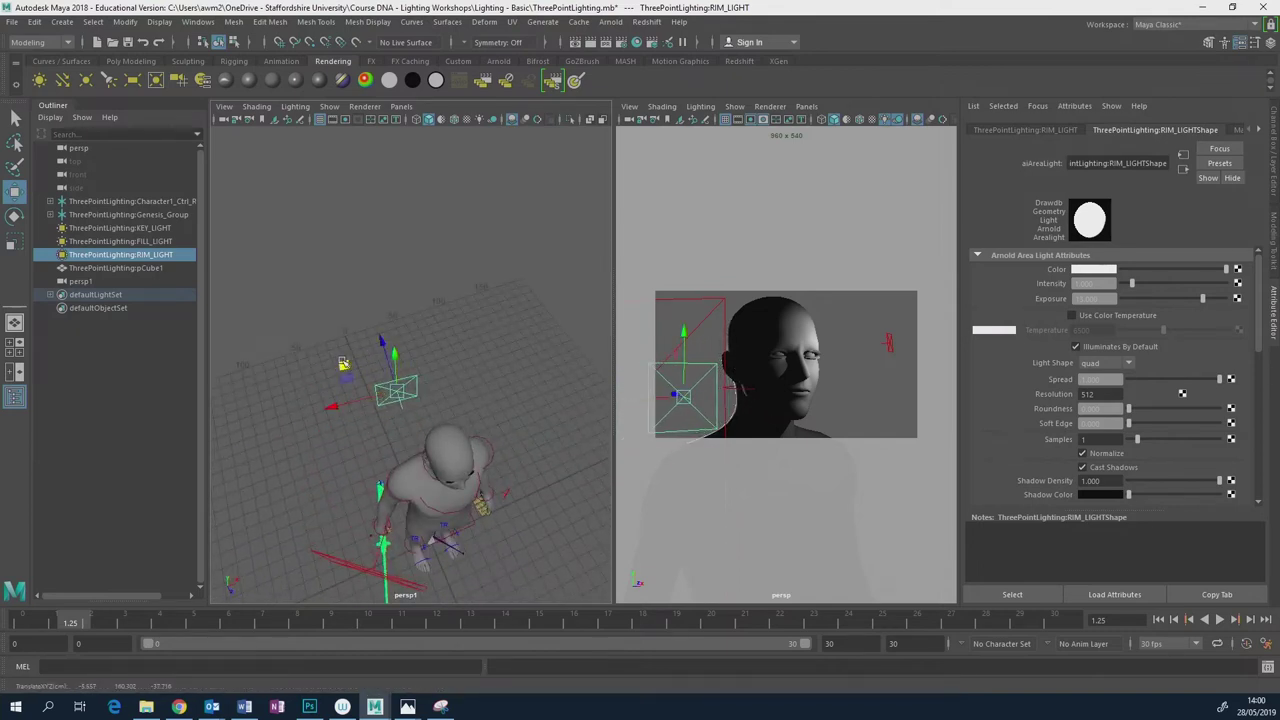
alt+drag(344, 378, 419, 260)
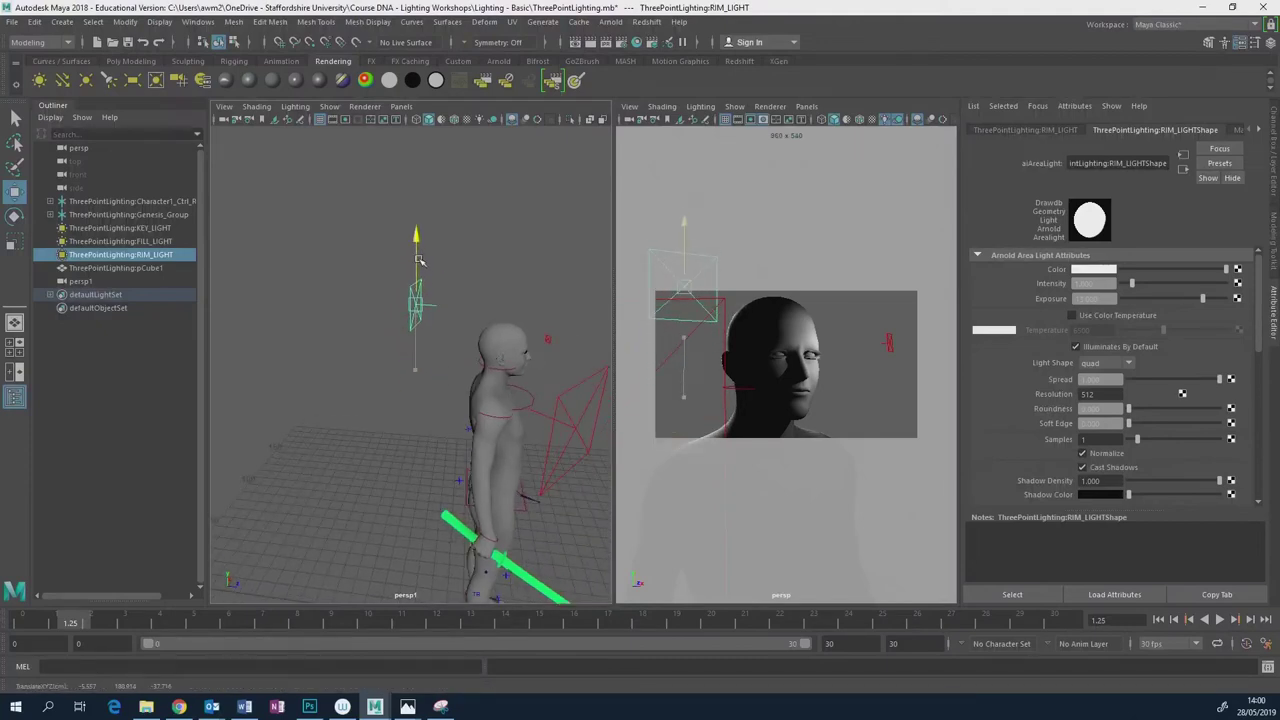
Hide the light shapes in the enlarged persp camera view to judge the rim highlight, and return to the two-view layout.
key(space)
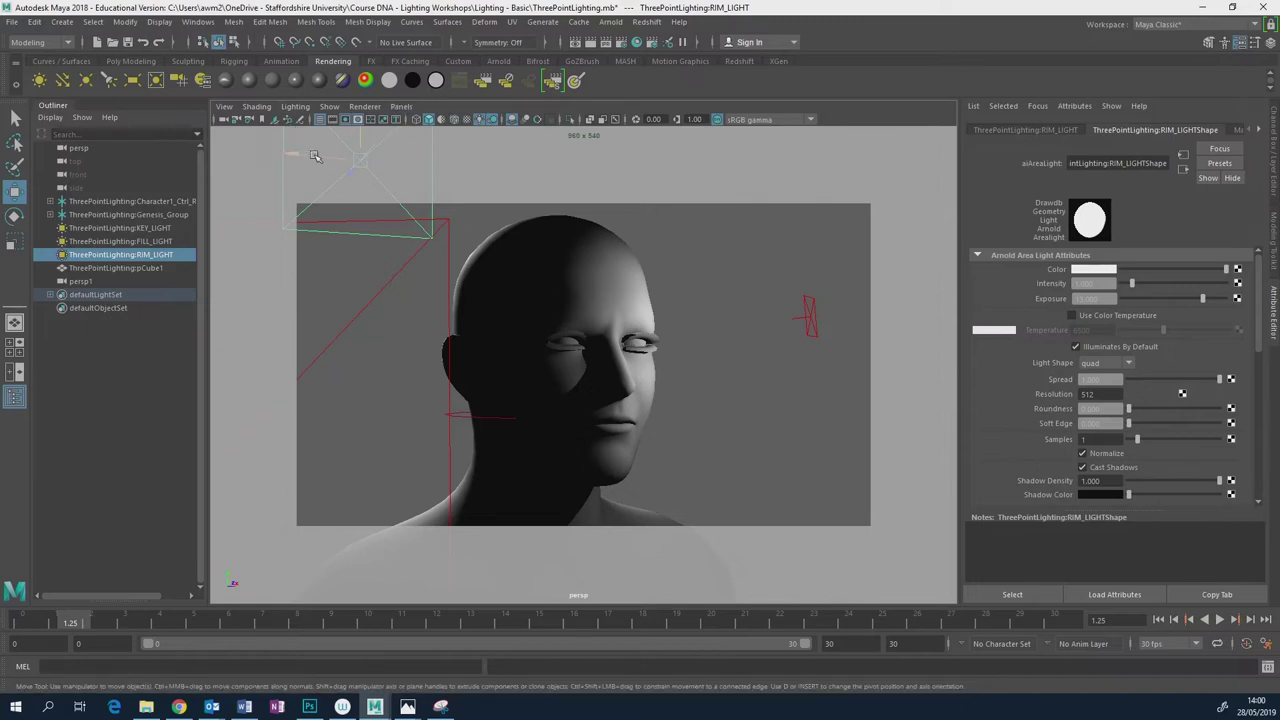
click(330, 106)
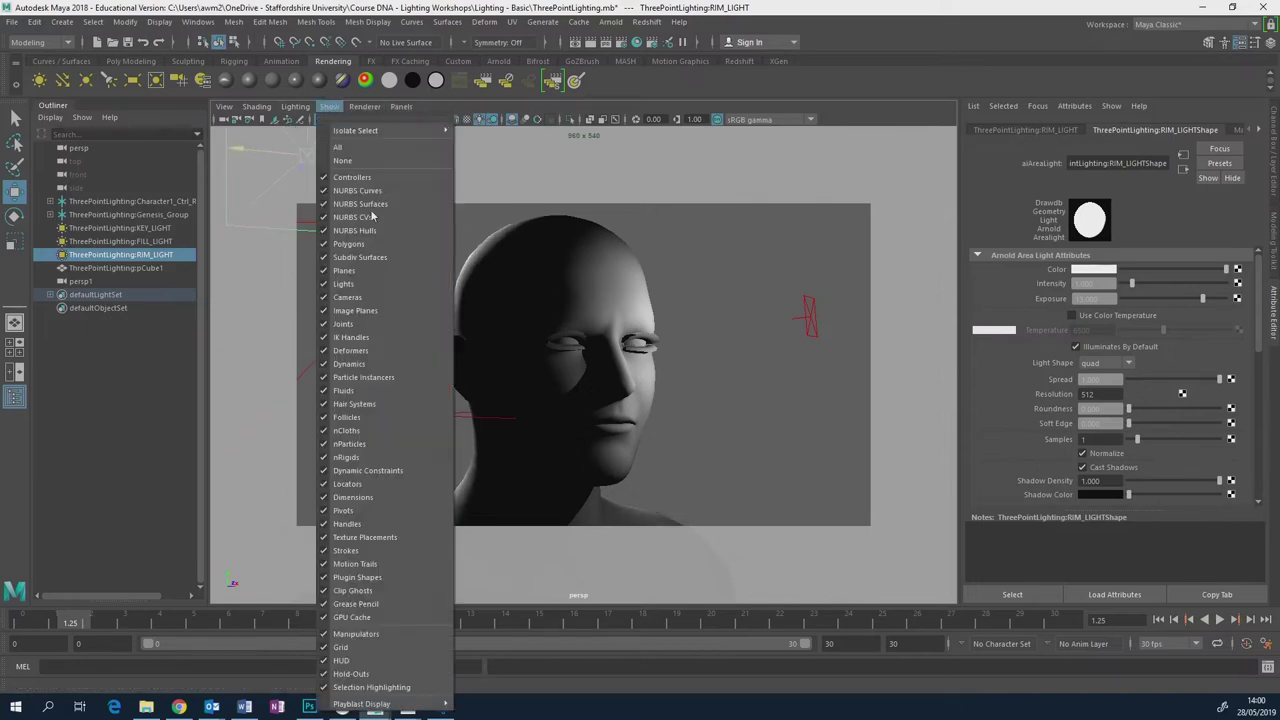
click(343, 283)
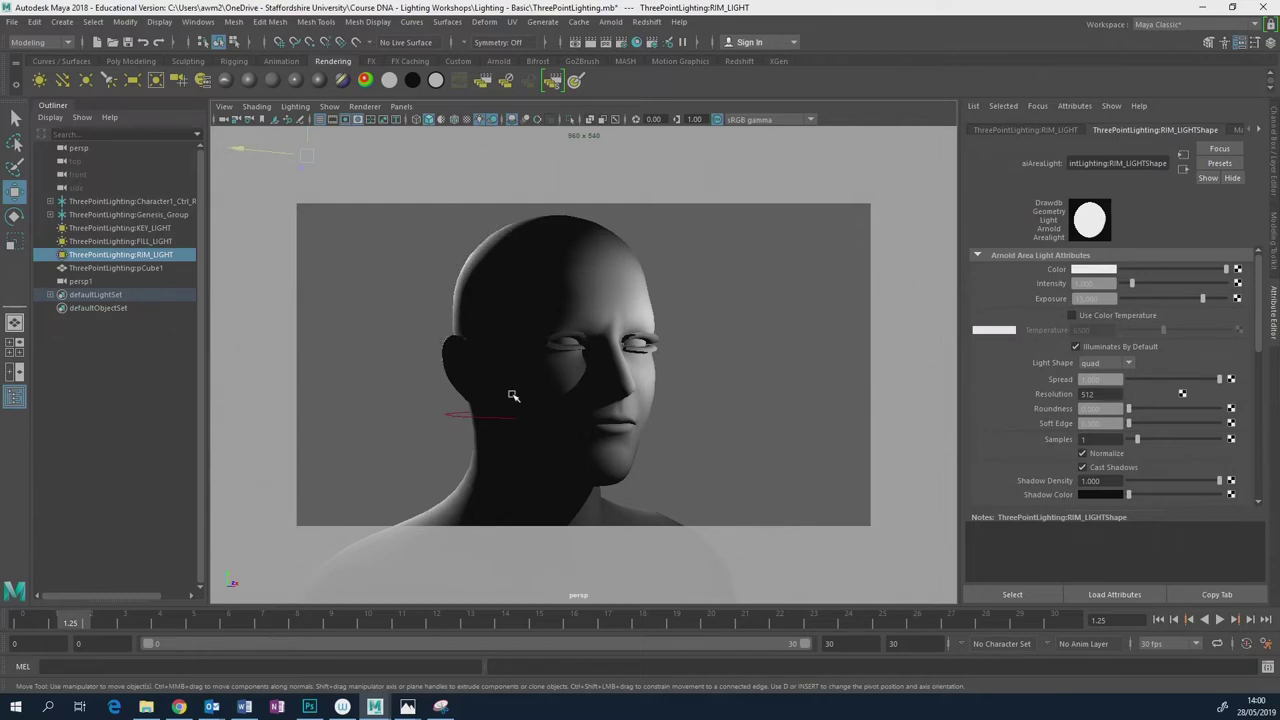
key(space)
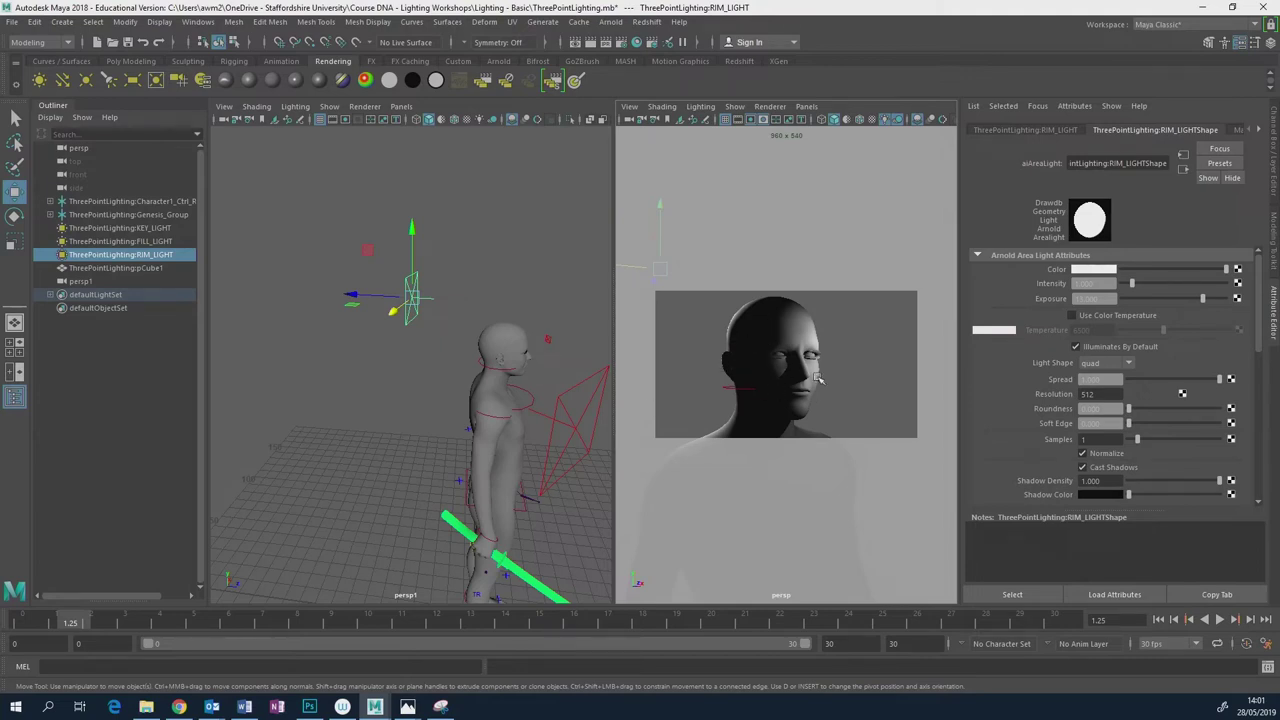
Rotate RIM_LIGHT further toward the character's head and check the result in the Arnold RenderView.
alt+drag(402, 302, 384, 370)
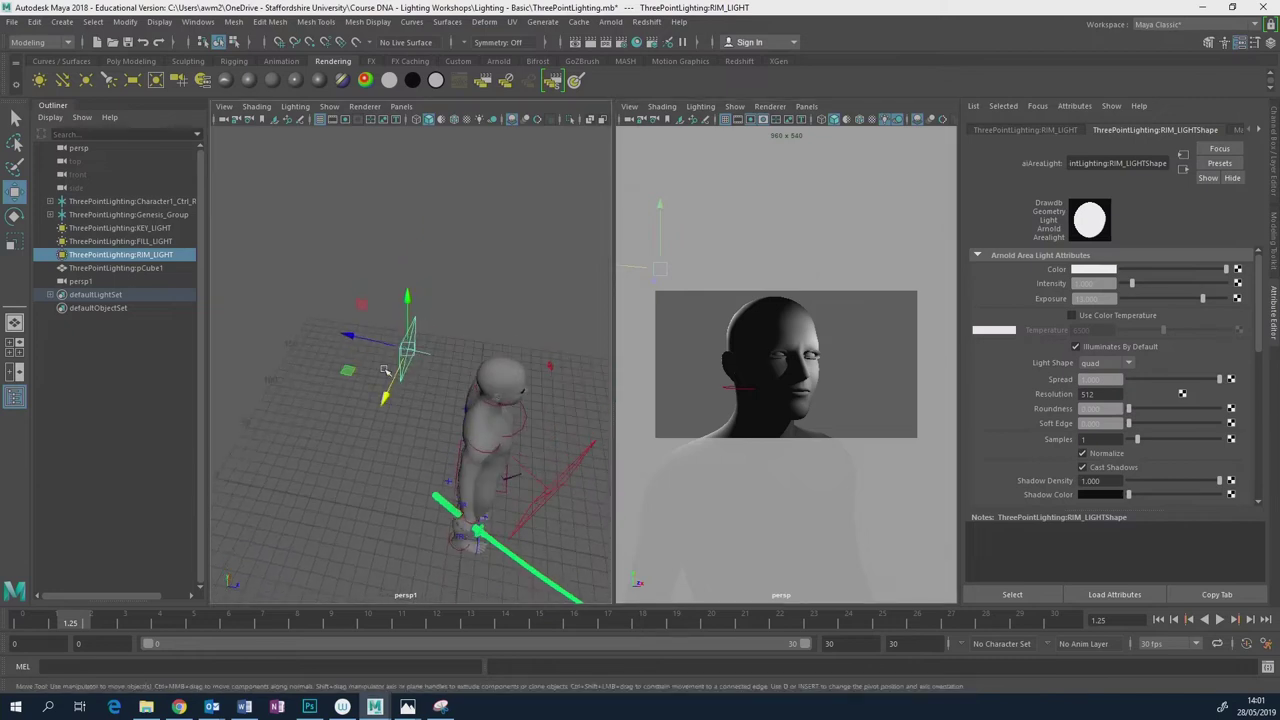
key(e)
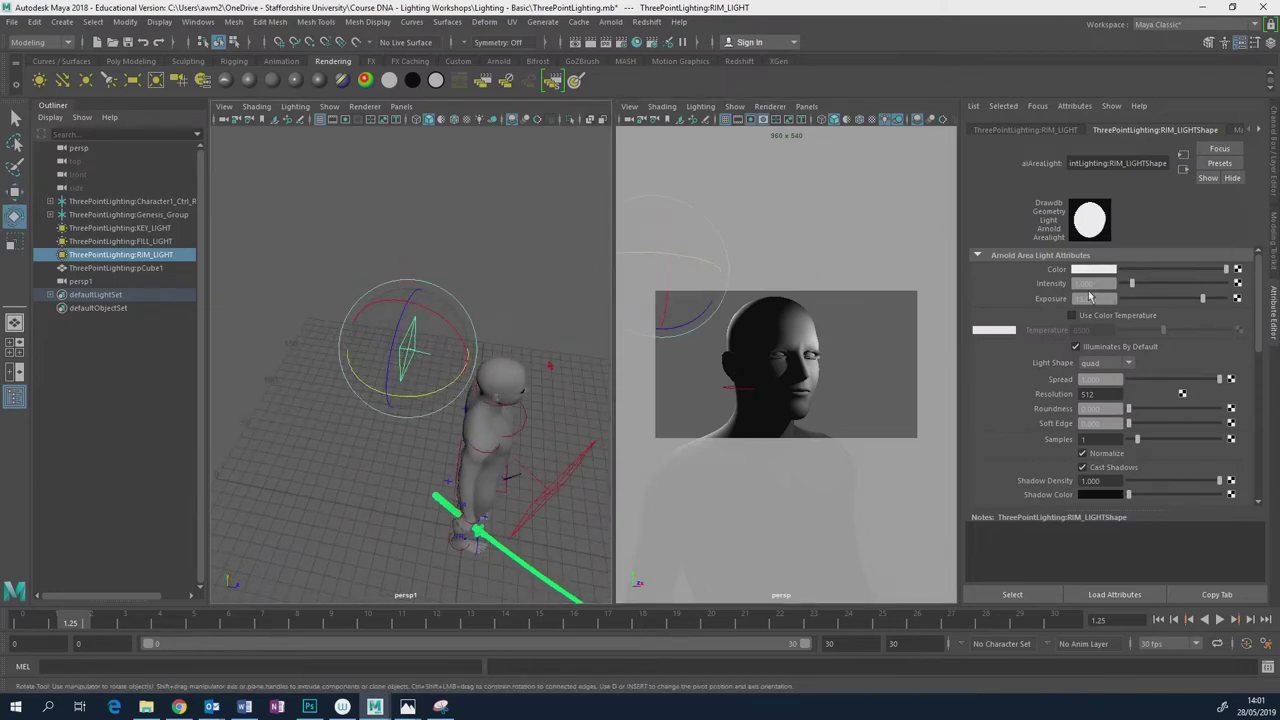
drag(448, 390, 440, 383)
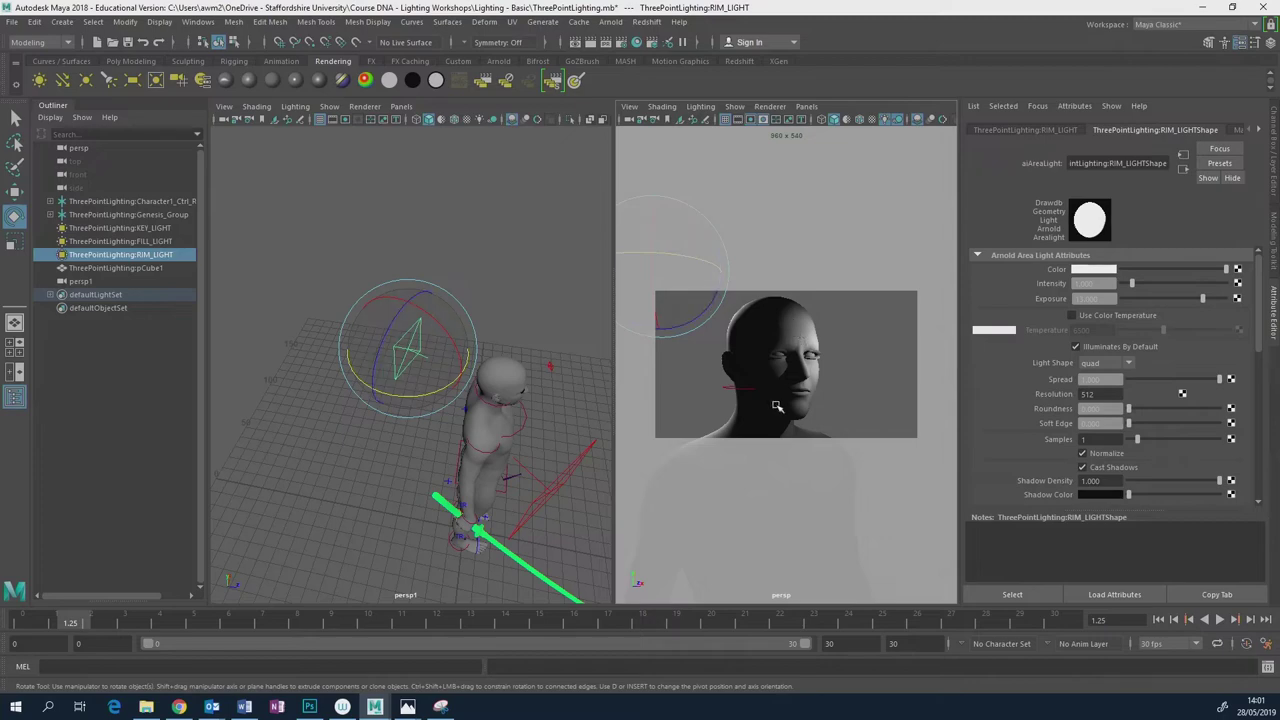
click(611, 21)
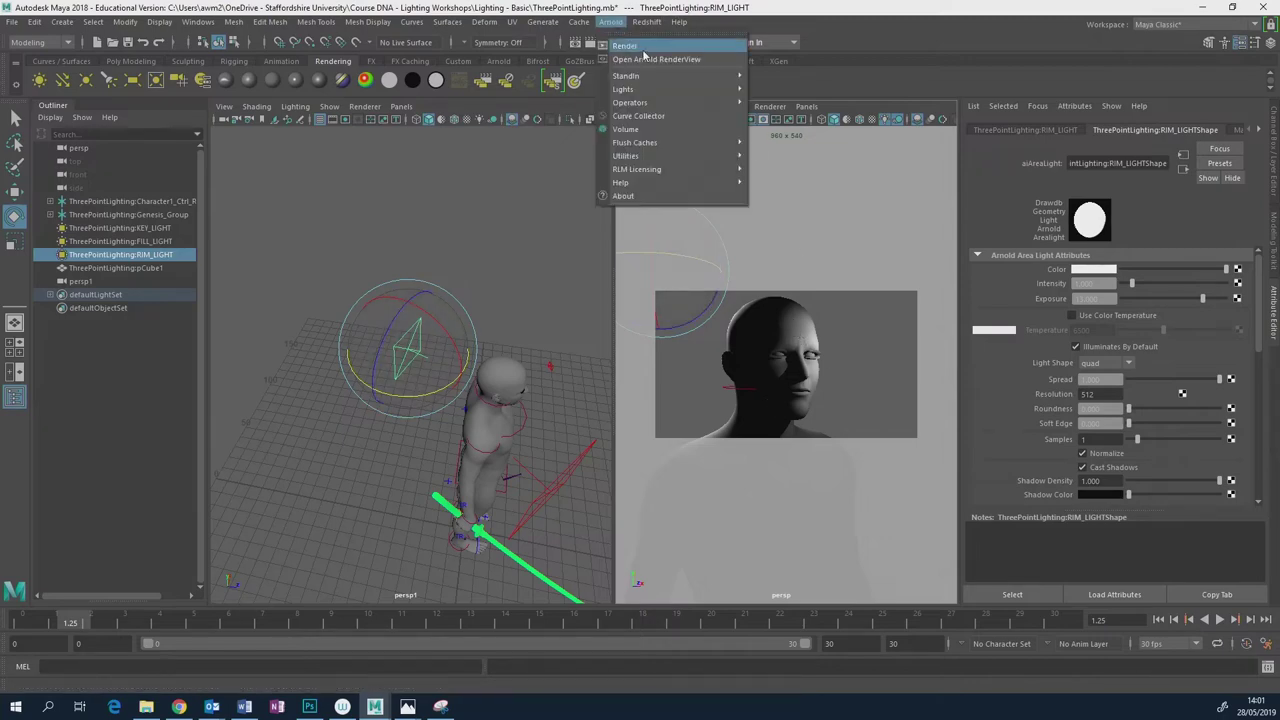
click(645, 58)
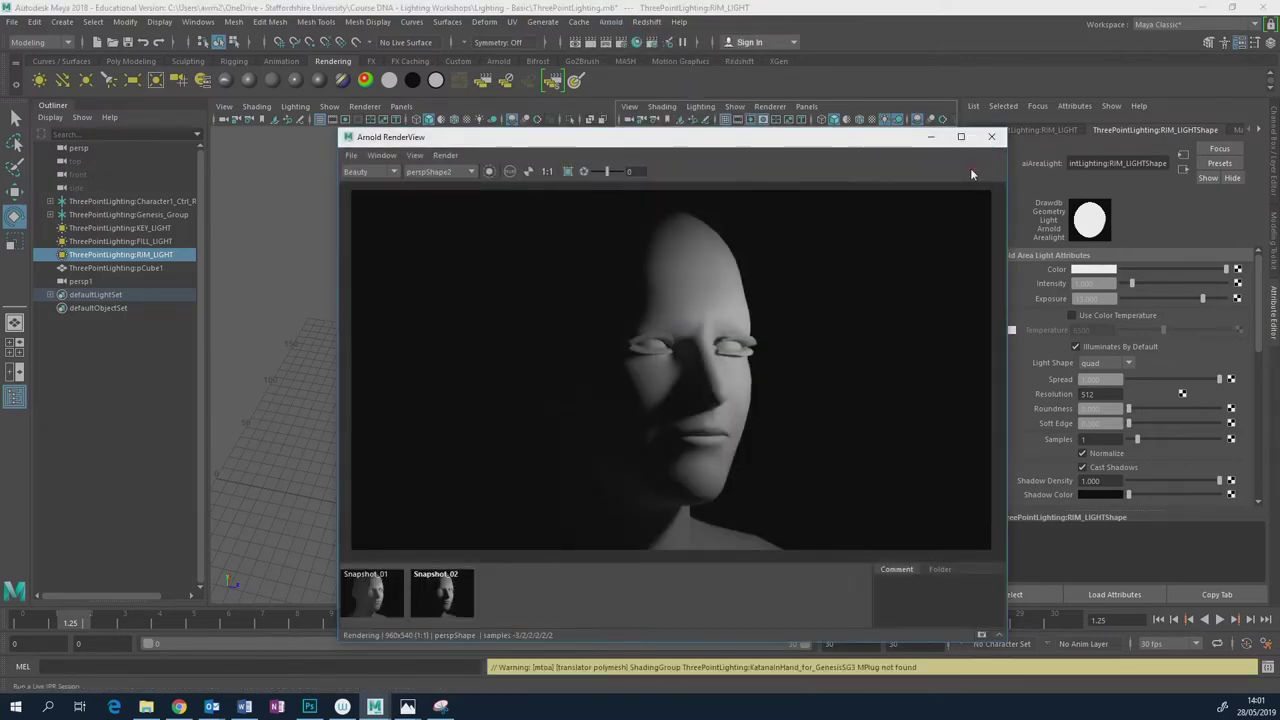
drag(743, 143, 367, 185)
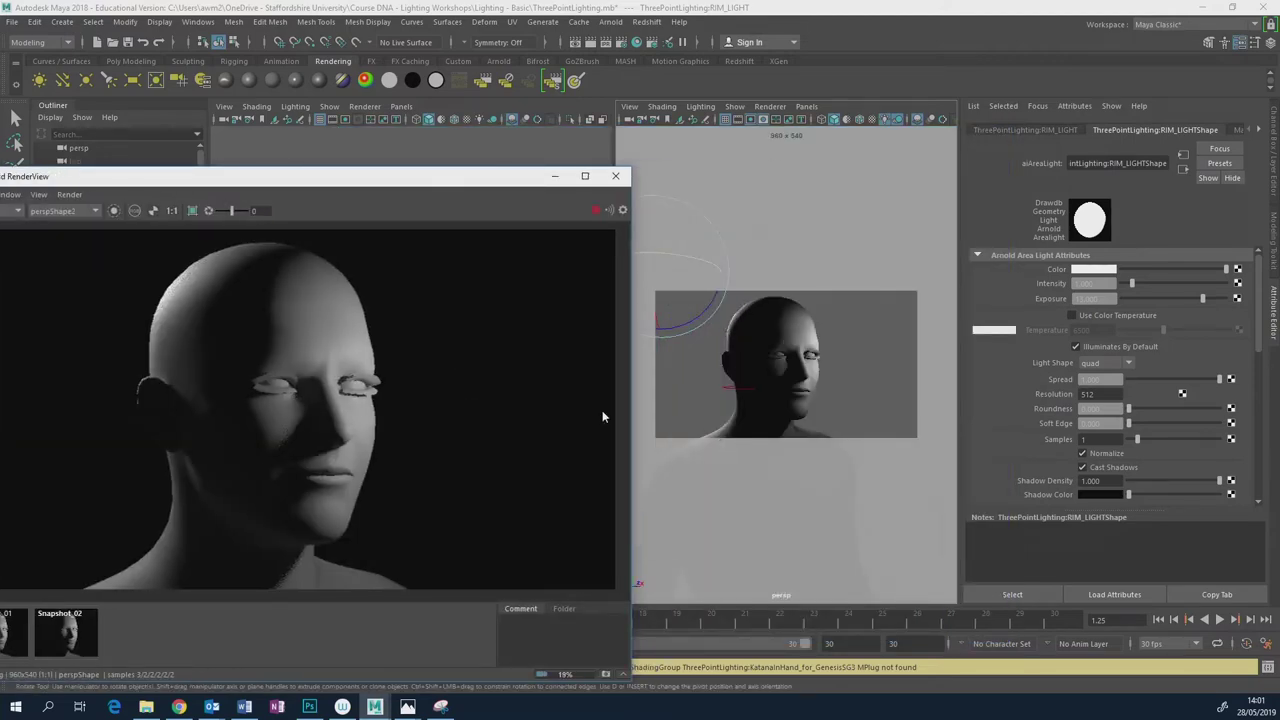
drag(300, 176, 540, 148)
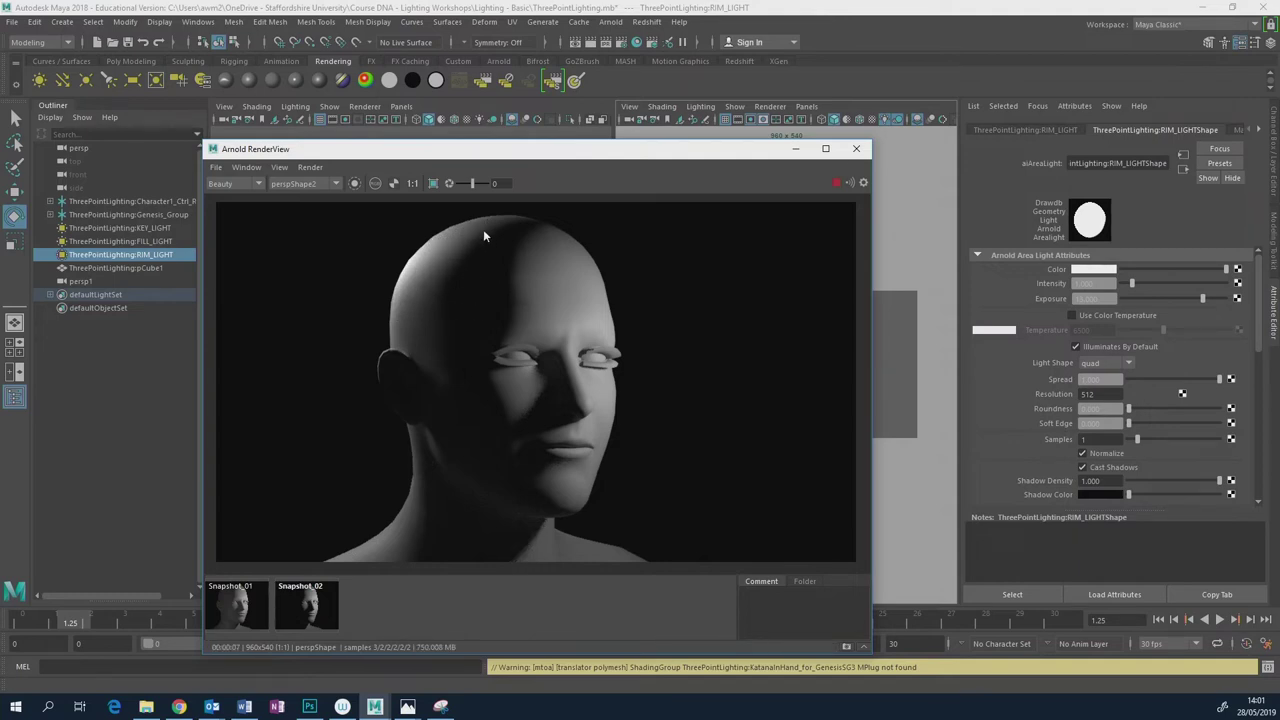
Shift RIM_LIGHT horizontally to sit more directly behind the head and check the rim in a new Arnold render.
click(856, 148)
alt+drag(420, 330, 447, 344)
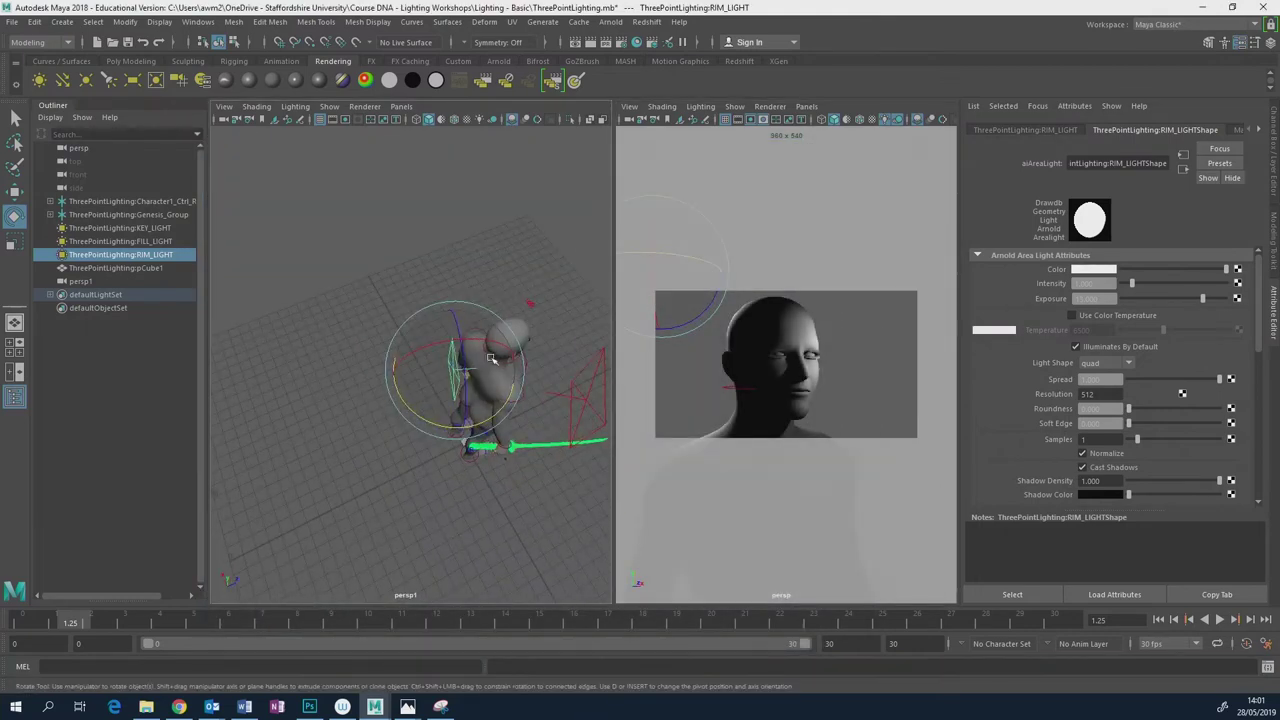
key(w)
drag(416, 418, 395, 399)
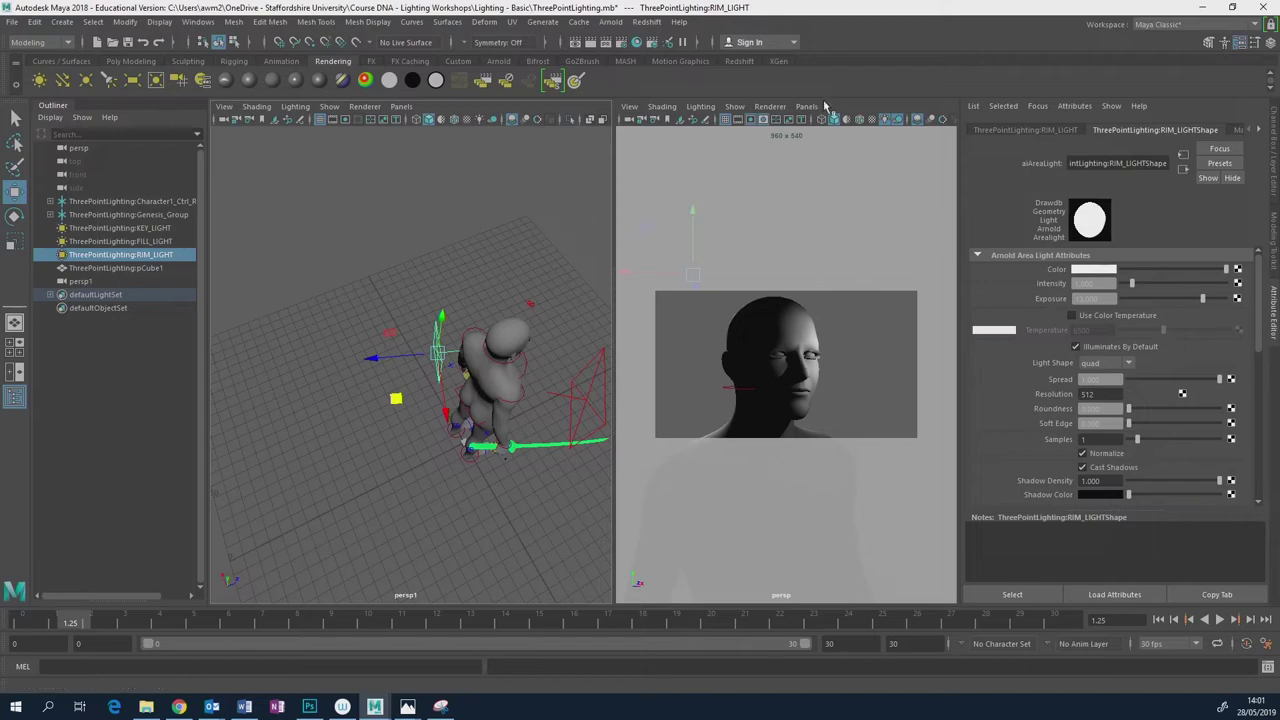
click(612, 22)
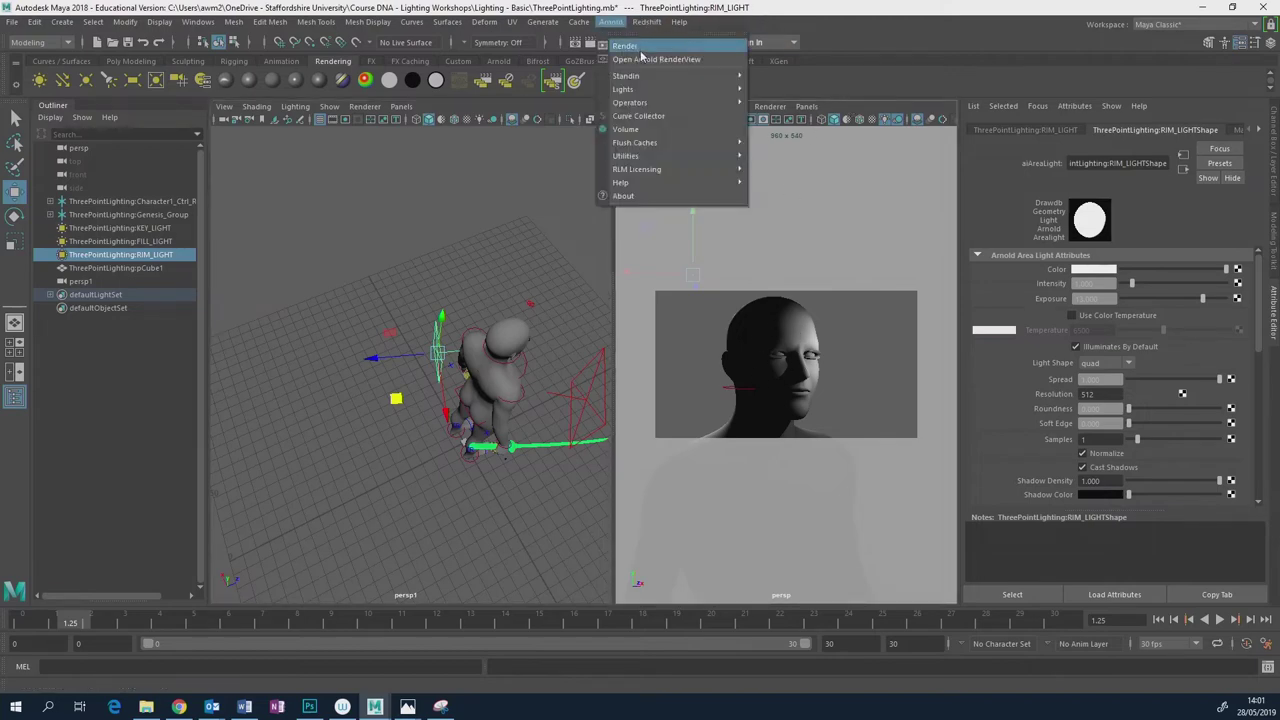
click(645, 59)
click(840, 184)
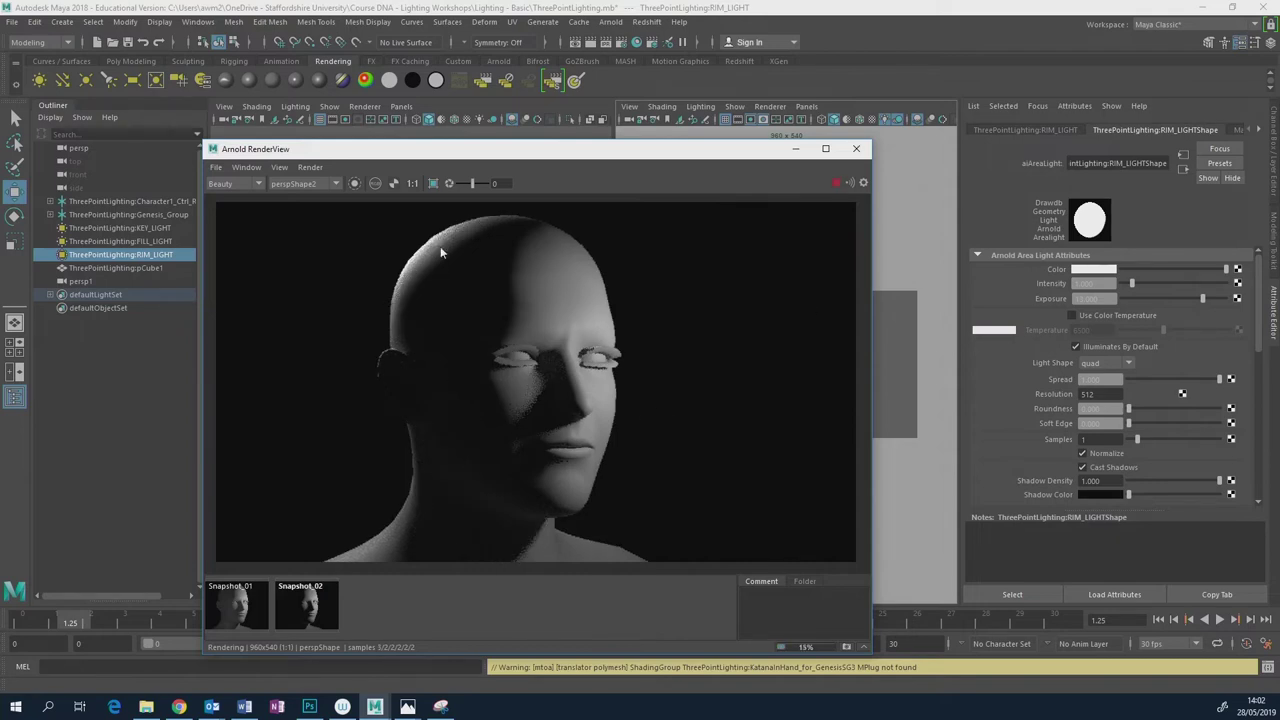
click(838, 184)
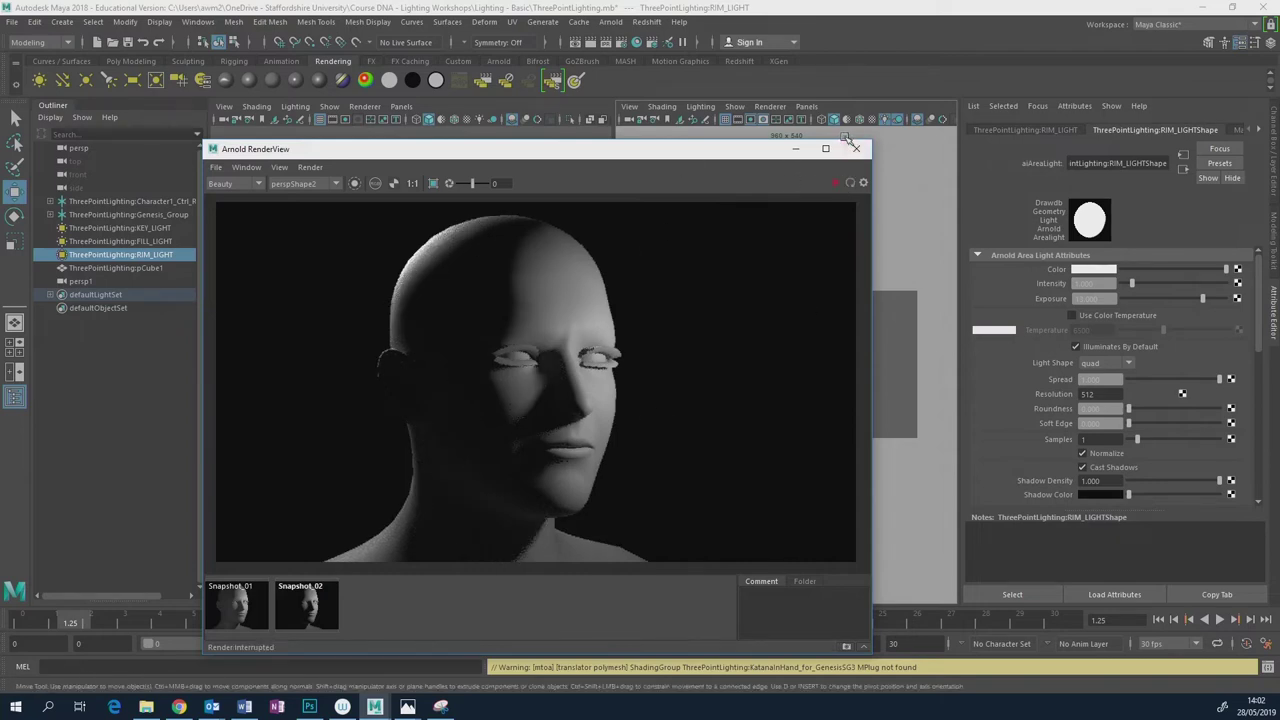
Move RIM_LIGHT slightly farther behind the character, lower it a little, and re-render in the Arnold RenderView.
click(856, 148)
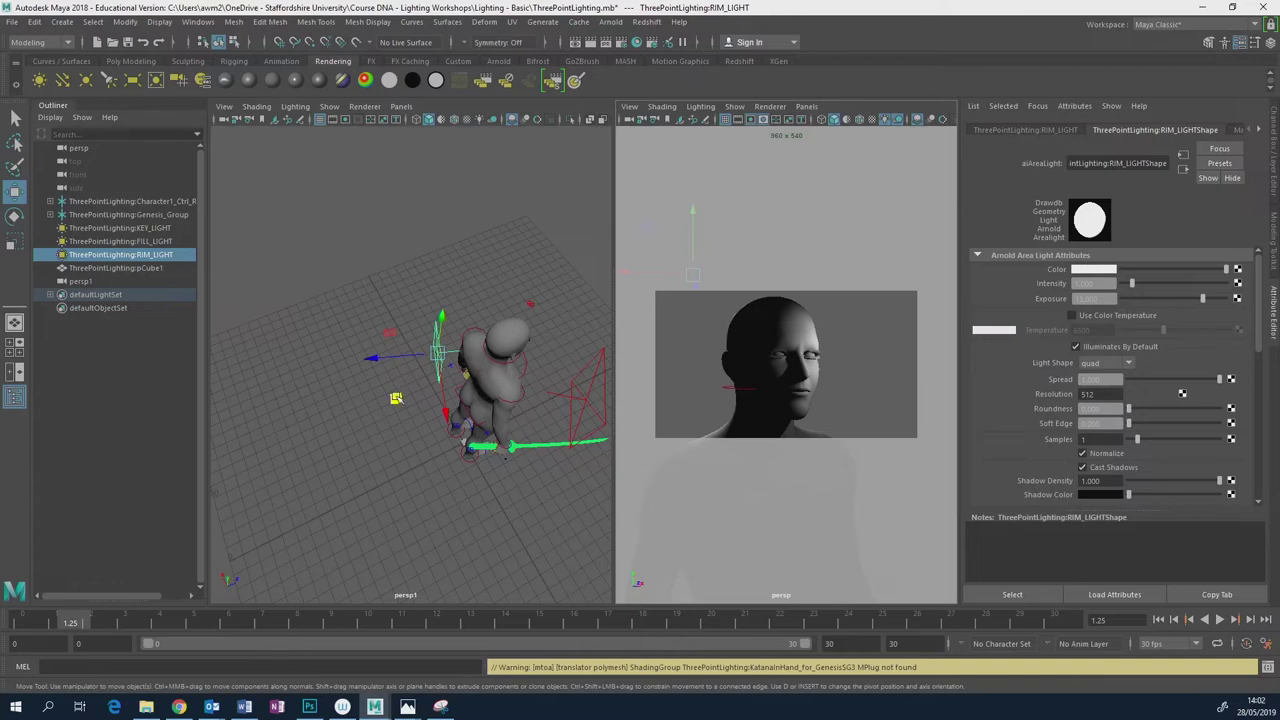
drag(440, 348, 436, 327)
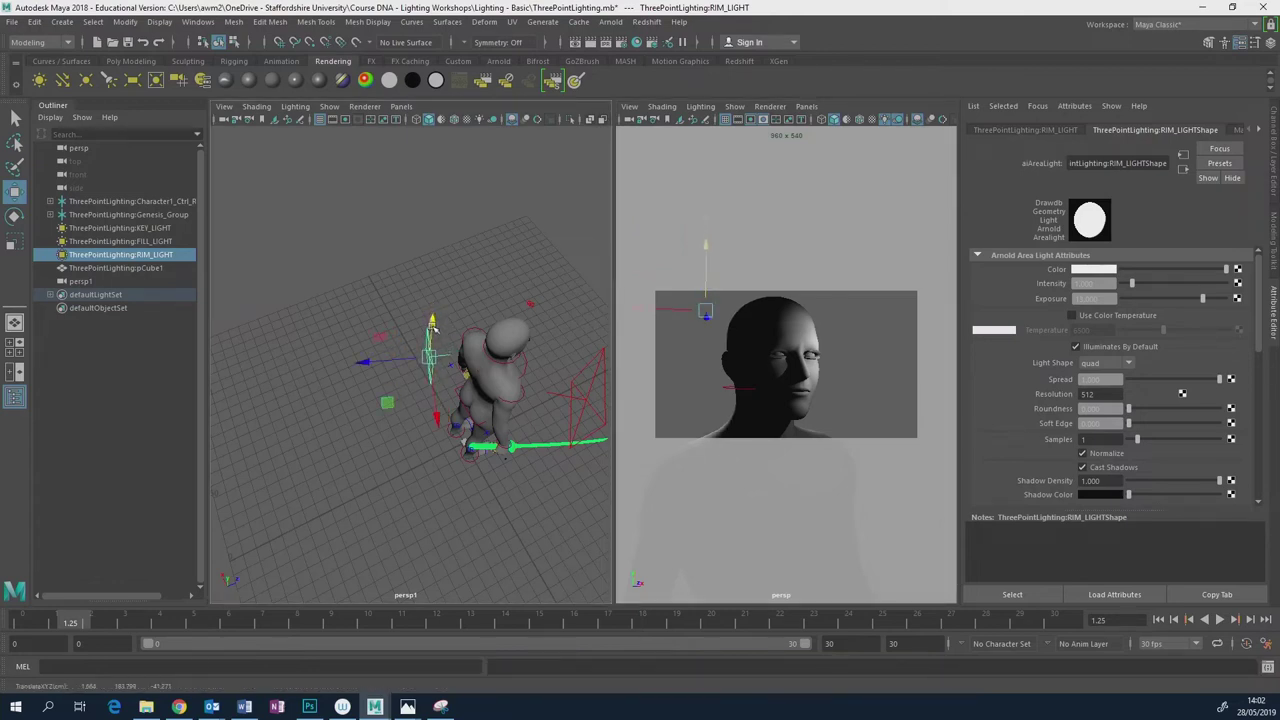
click(605, 41)
click(631, 60)
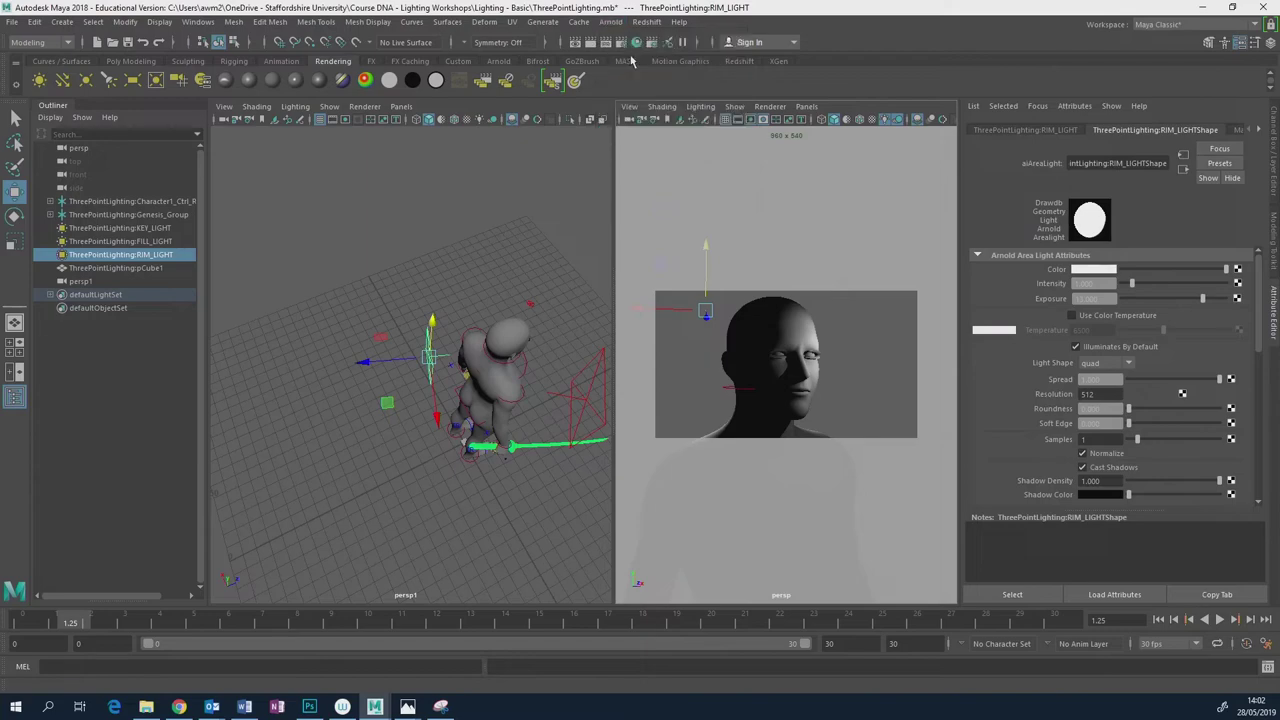
click(612, 22)
click(631, 60)
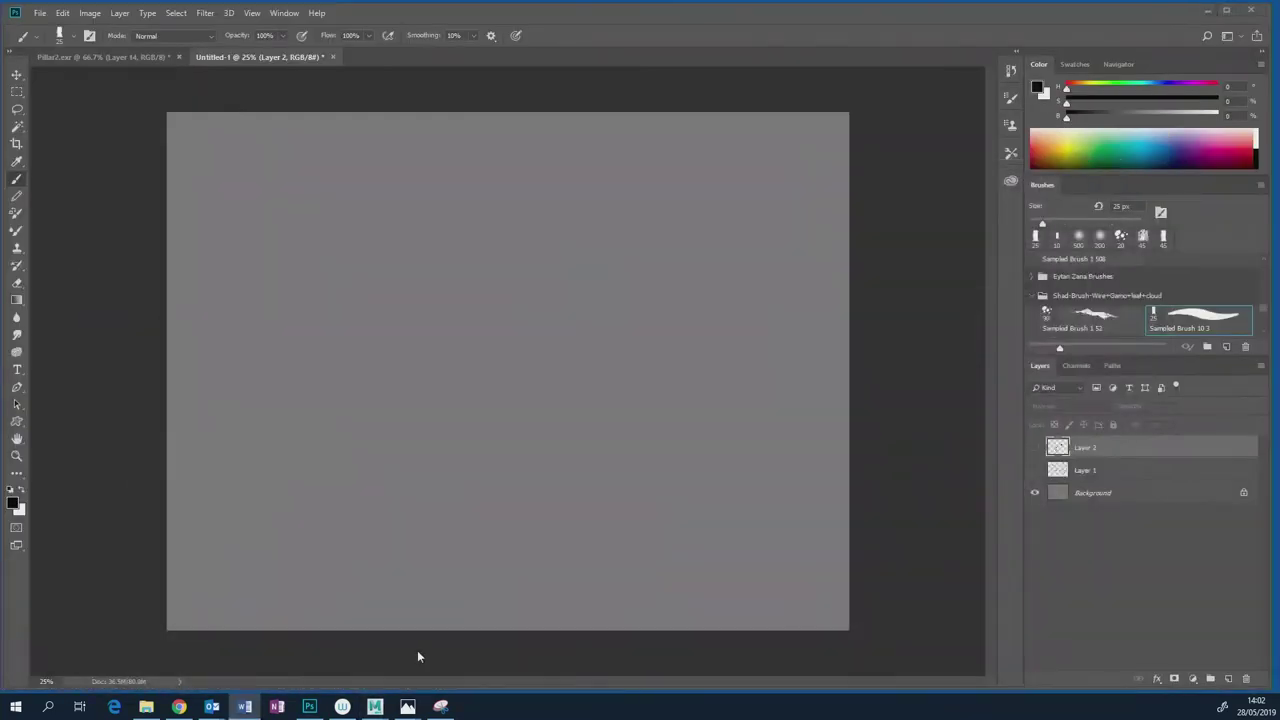
mouse_move(375, 706)
click(440, 651)
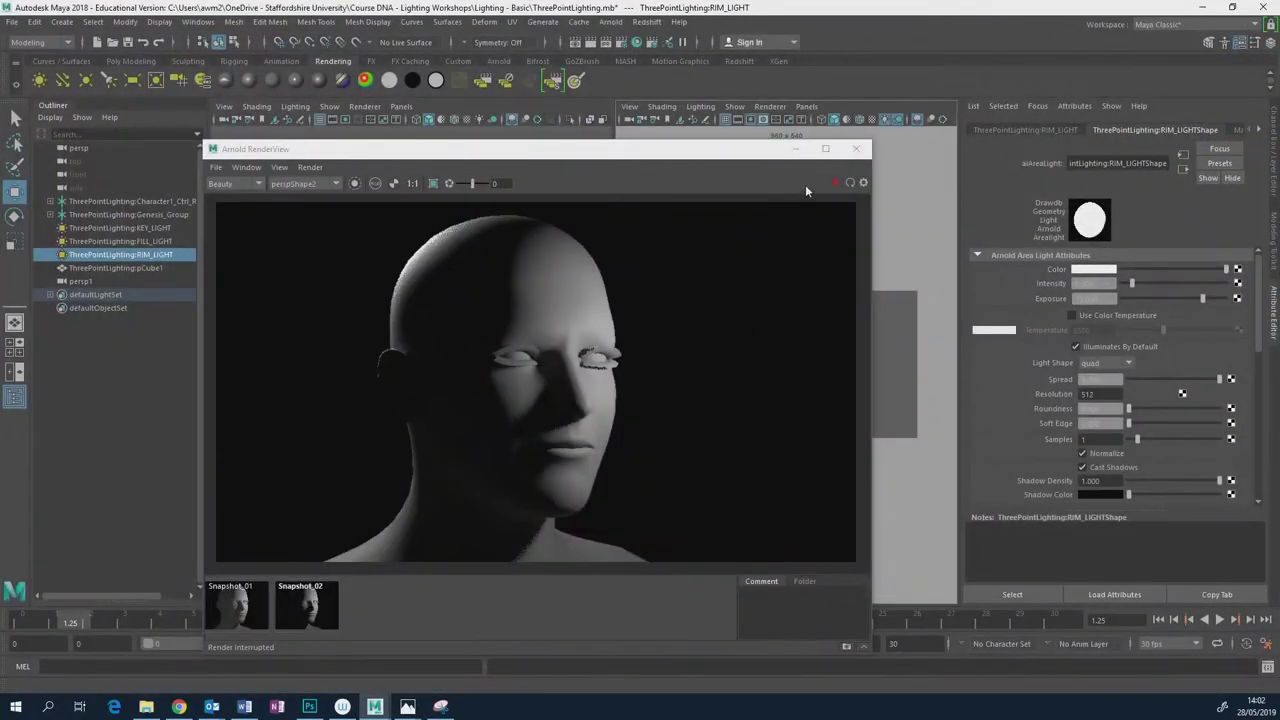
click(849, 182)
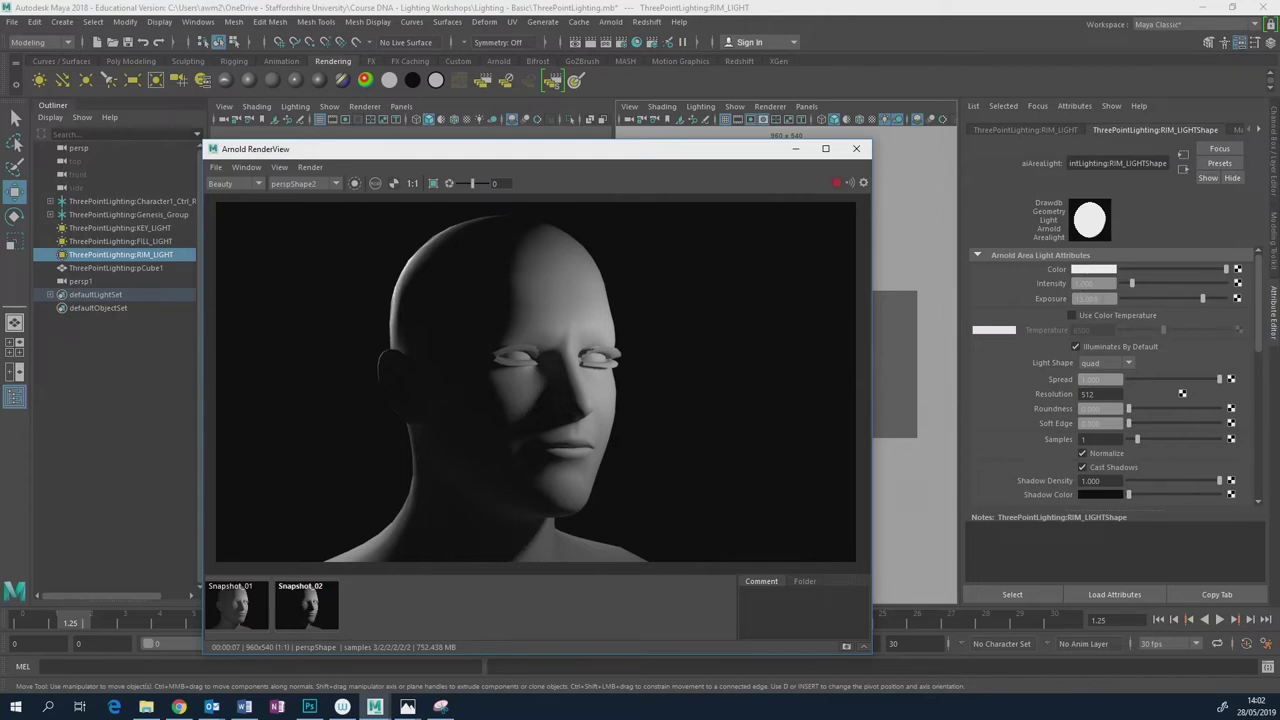
Reduce RIM_LIGHT's exposure to 10.
double_click(1087, 298)
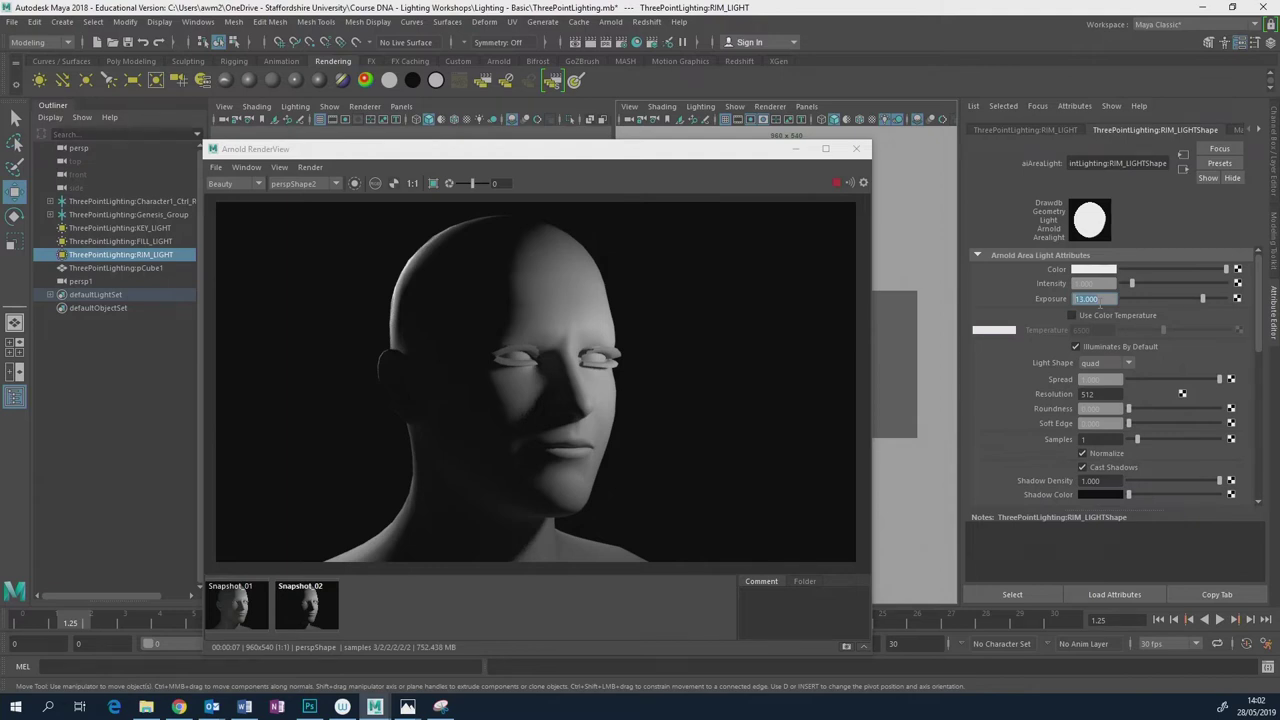
text(12)
key(Return)
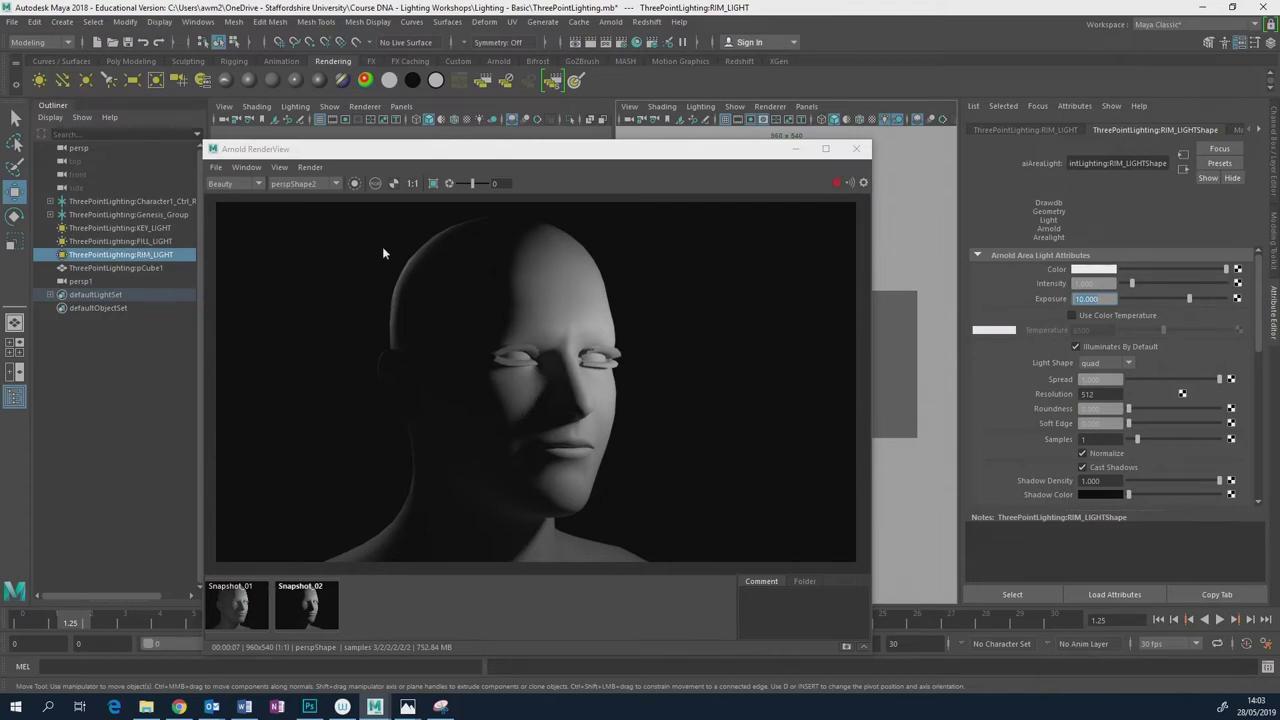
Select FILL_LIGHT and raise its exposure in stages through 11 and 14 up to 16.
click(150, 241)
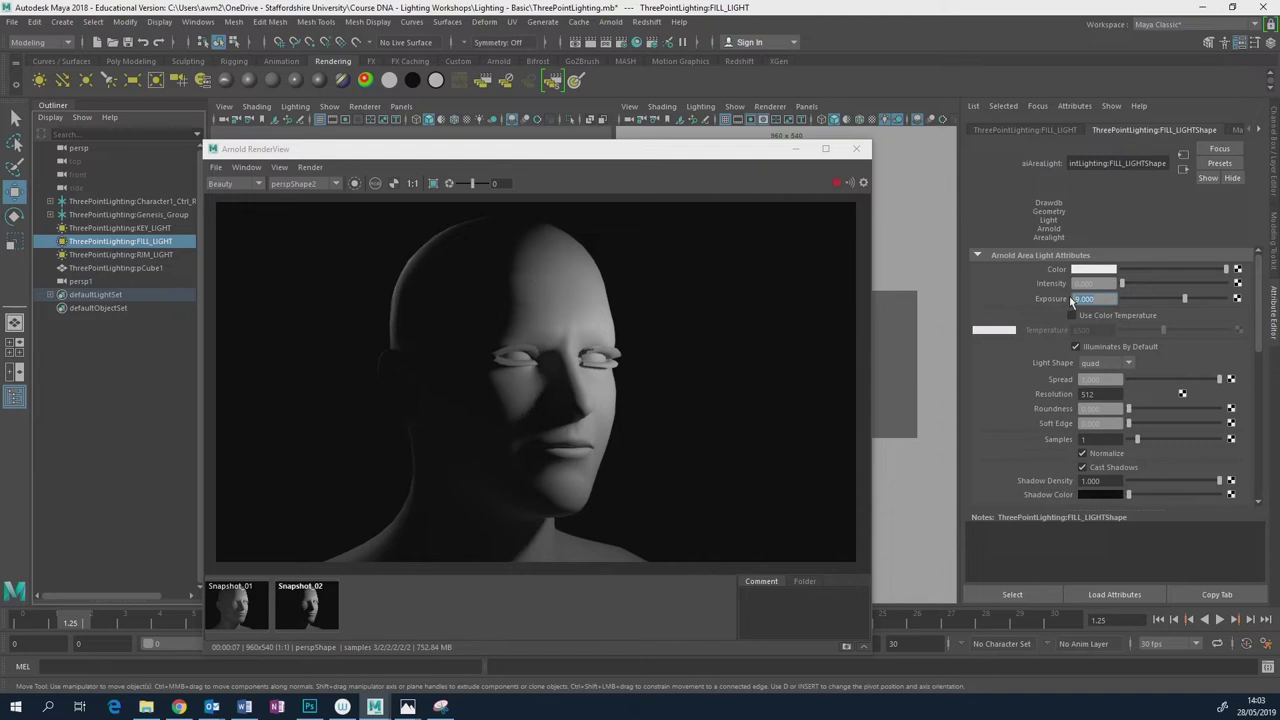
text(1)
key(Return)
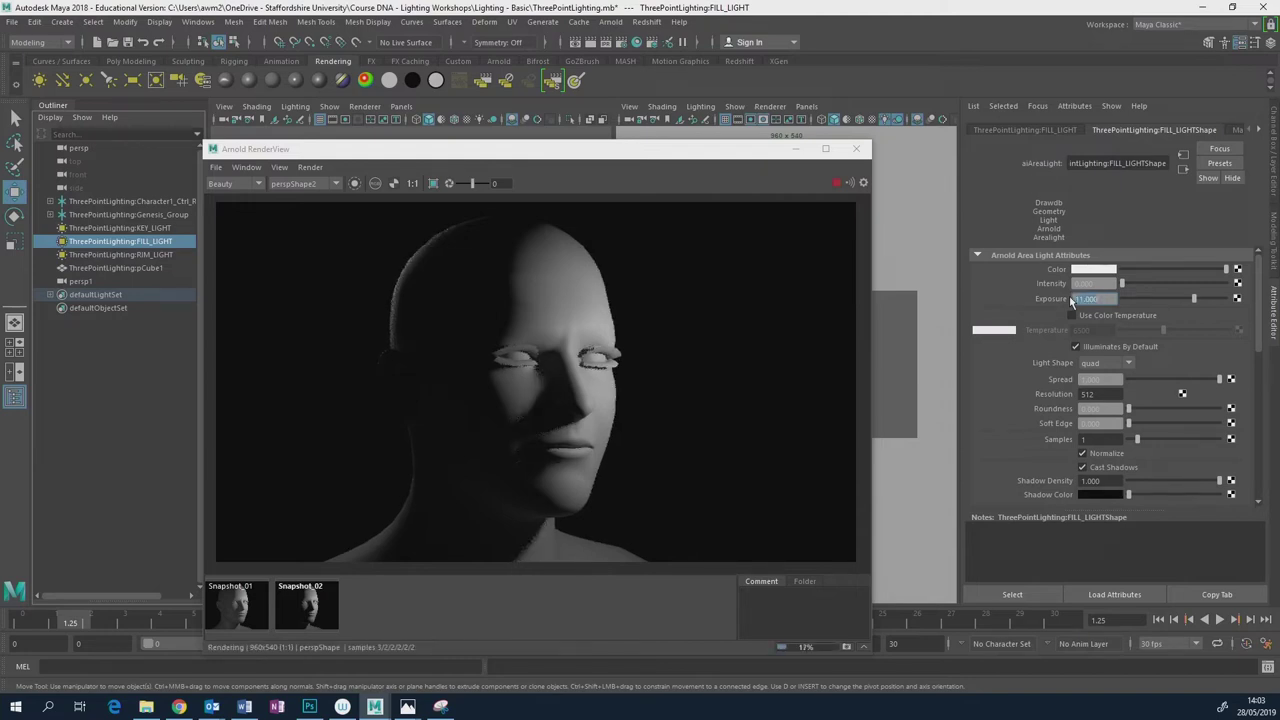
text(2)
key(Return)
text(3)
key(Return)
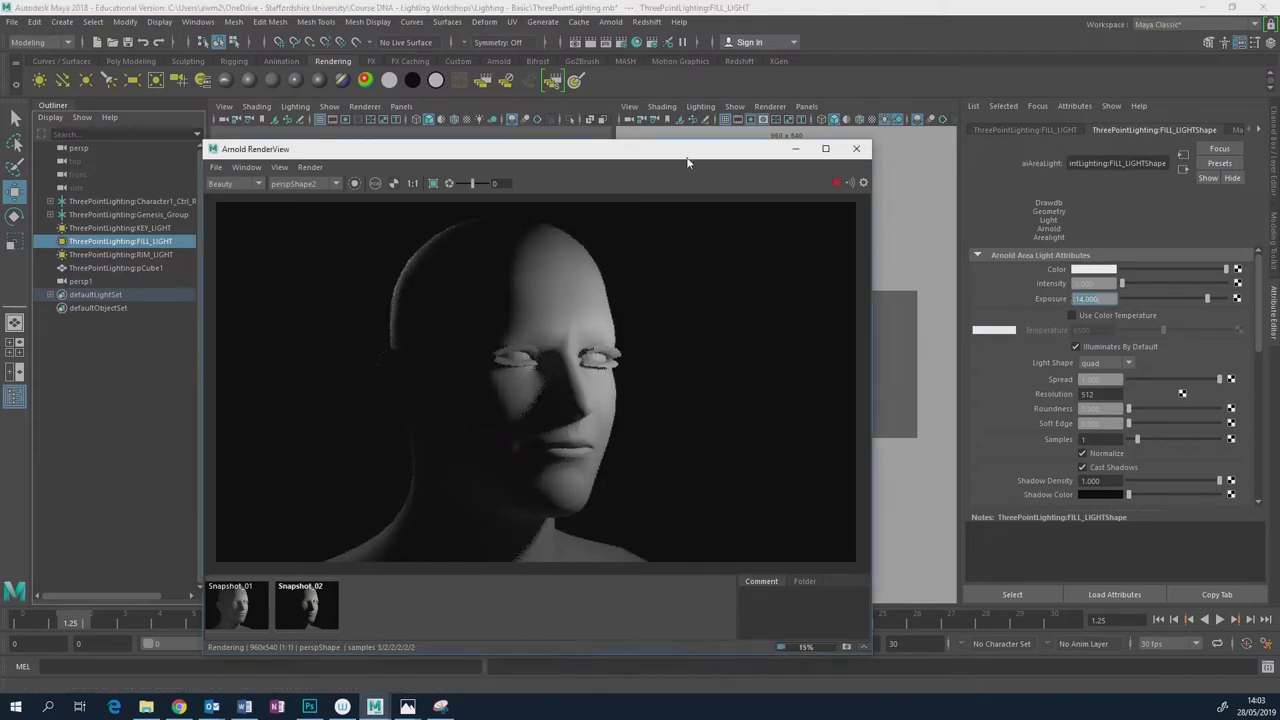
drag(695, 150, 752, 138)
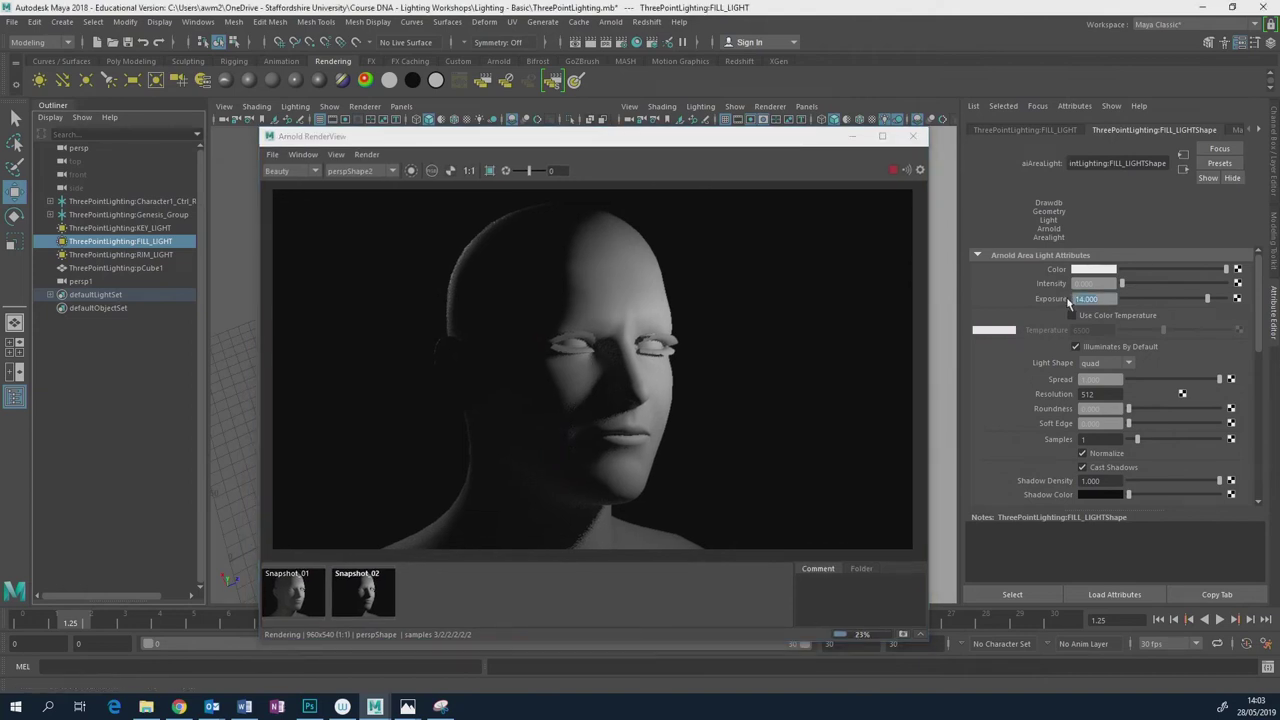
text(16)
key(Return)
Set FILL_LIGHT's intensity to 1 to switch the fill light back on.
click(1072, 285)
text(1)
key(Return)
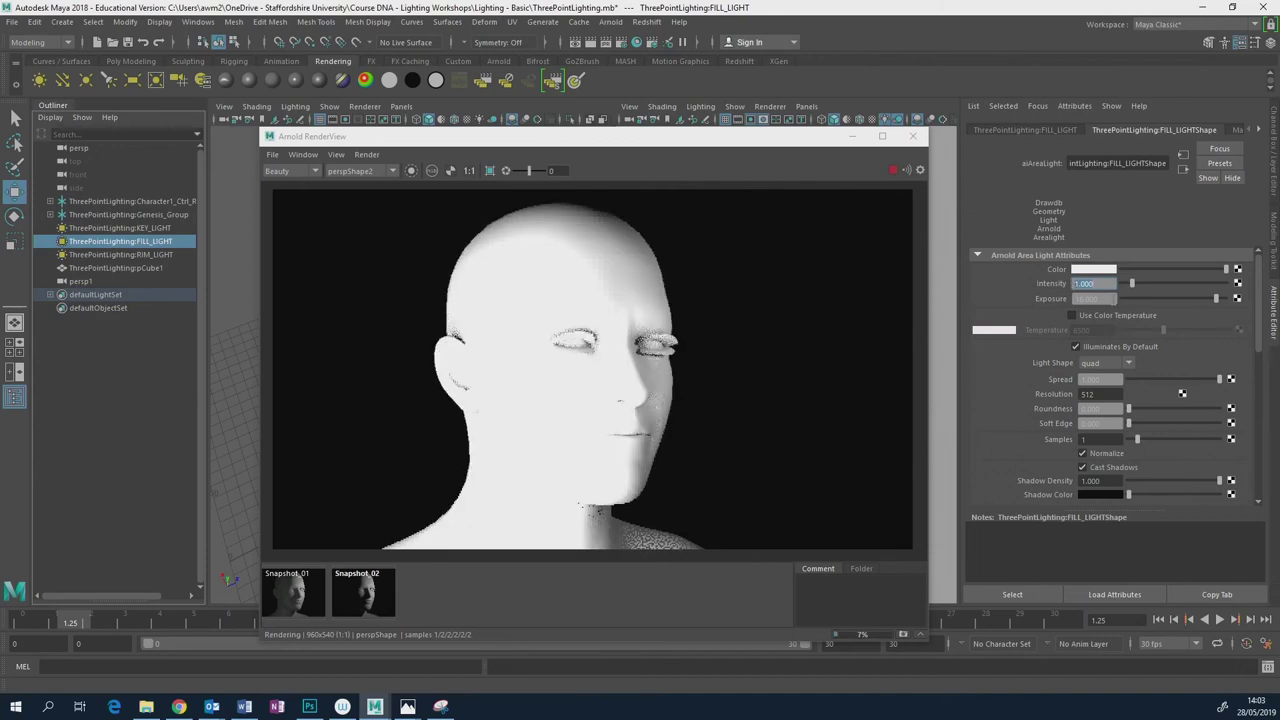
Set FILL_LIGHT's exposure to 10.
key(Tab)
text(10)
key(Return)
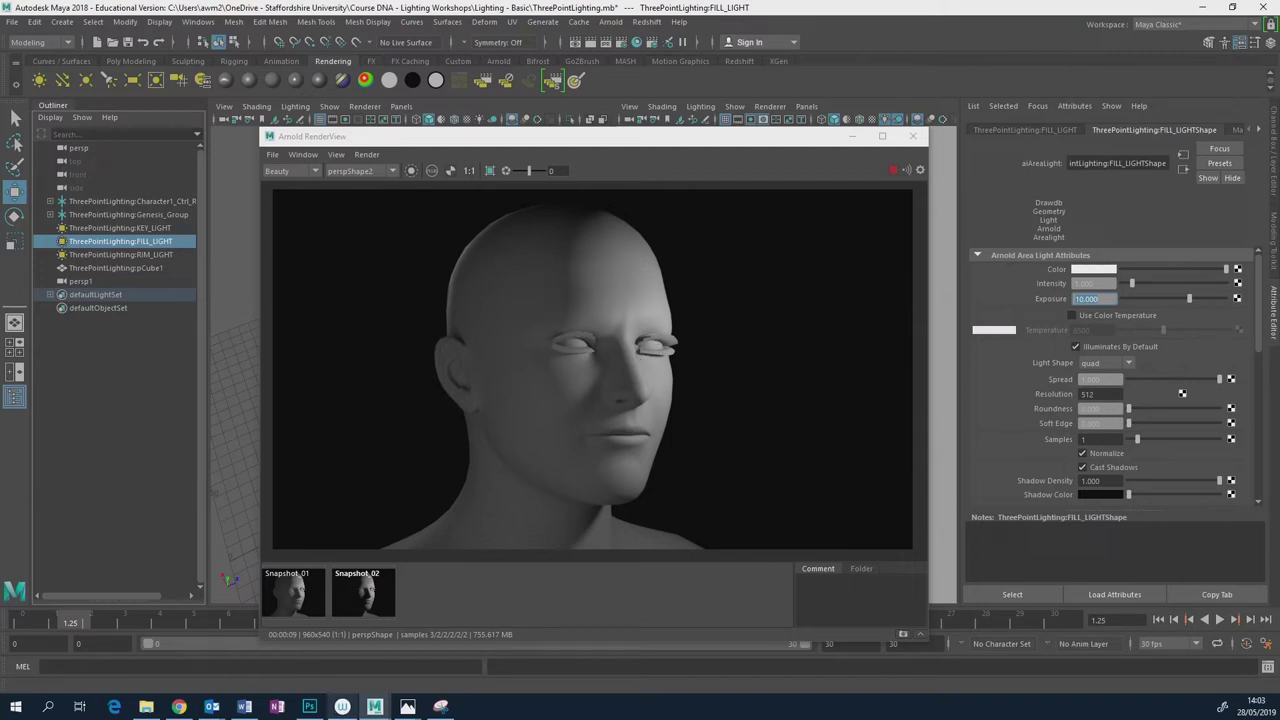
Review the annotated light breakdown image of the sphere in Photos, then return to Maya.
mouse_move(415, 708)
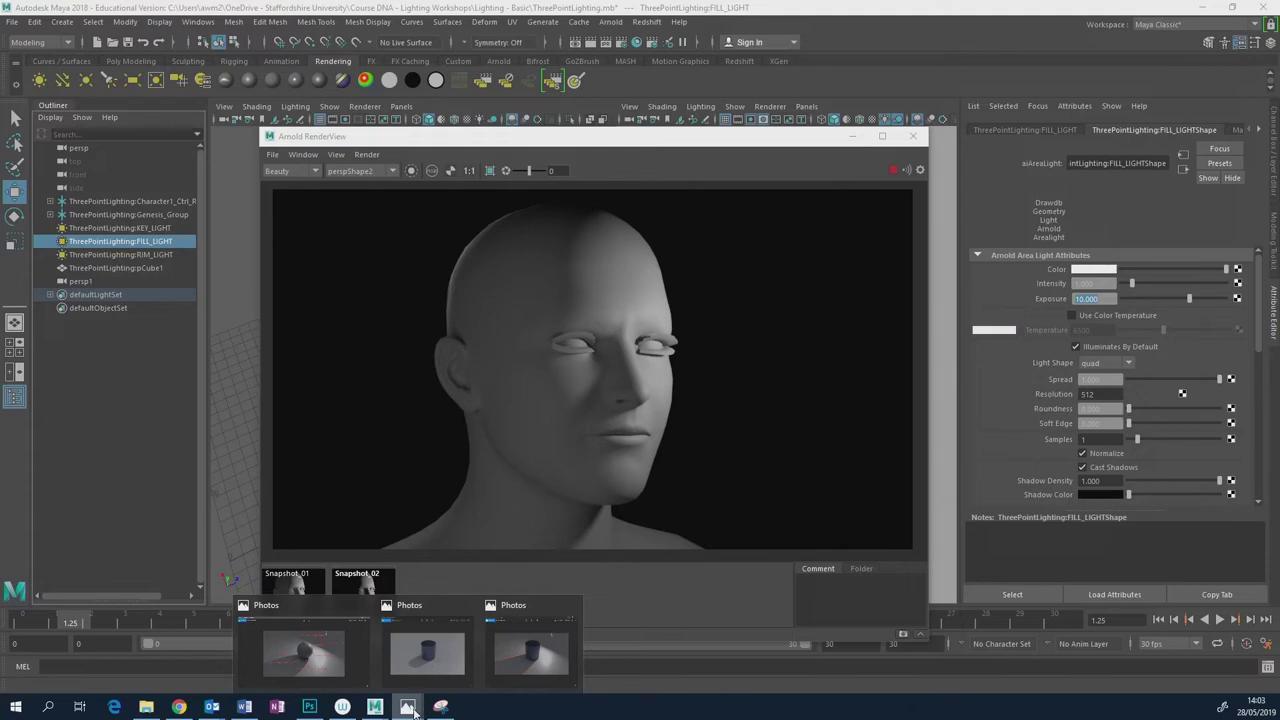
click(320, 655)
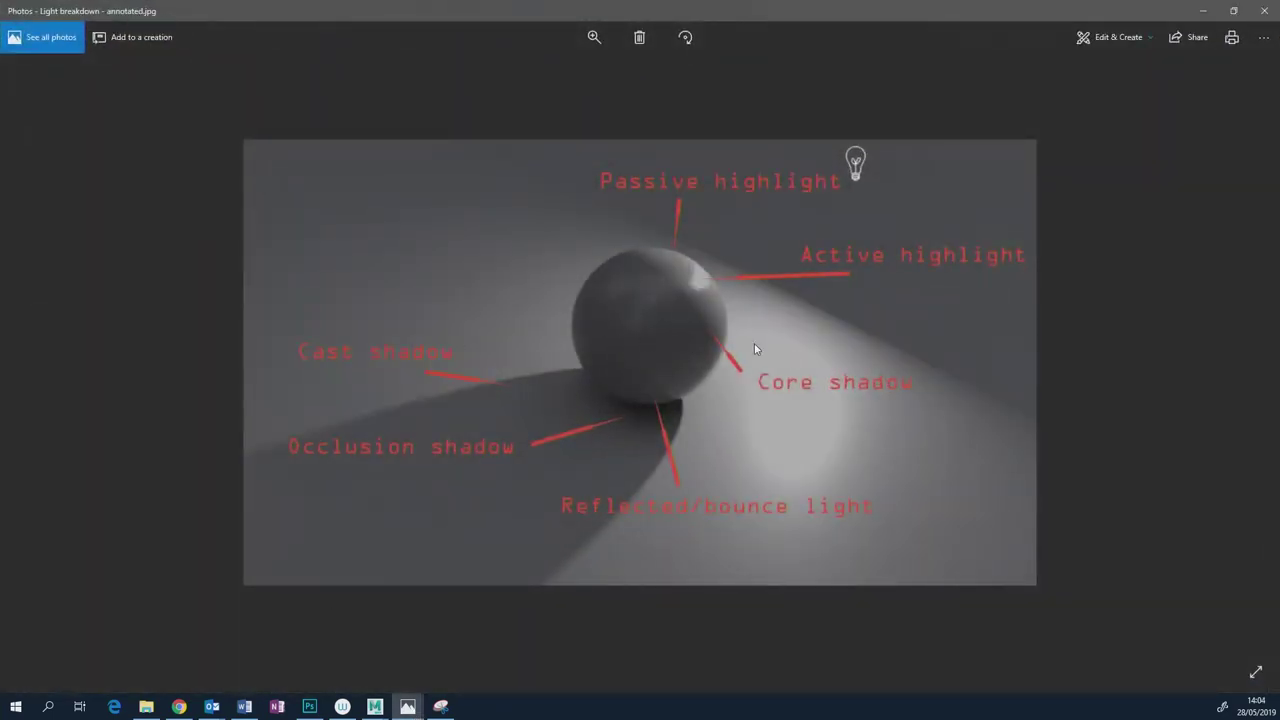
click(1203, 11)
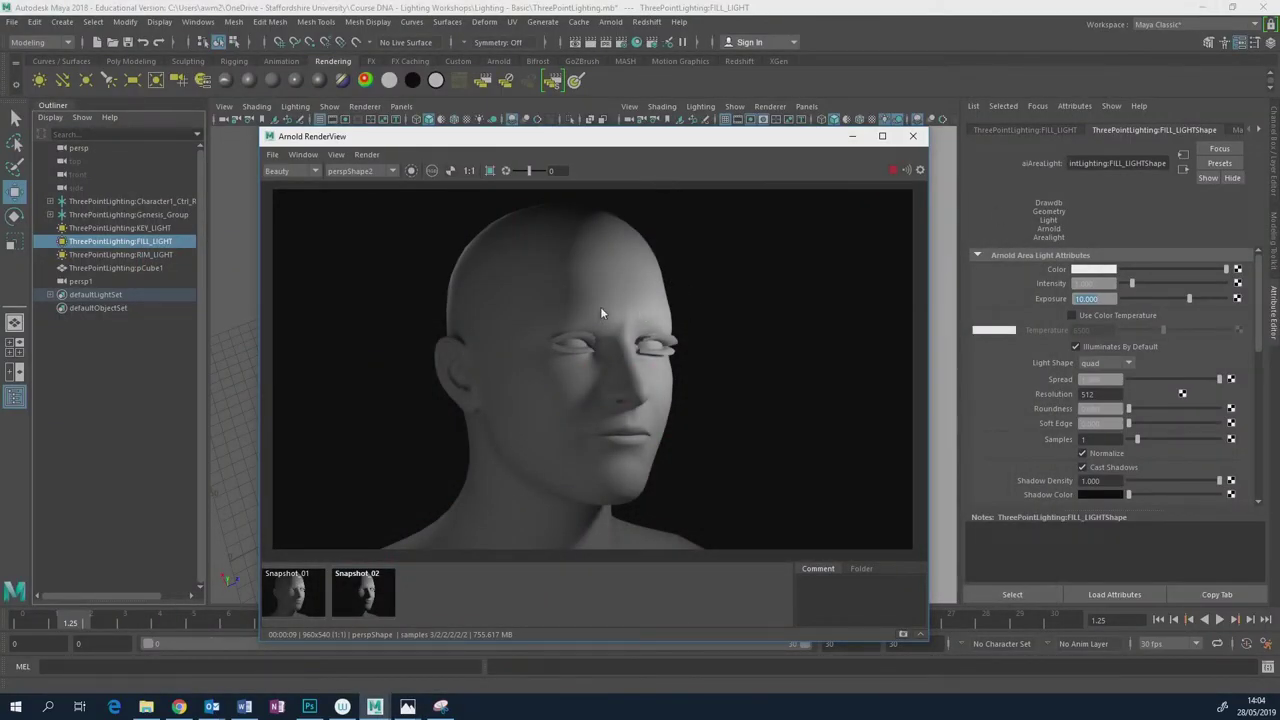
Stop the live render and close the Arnold RenderView.
click(893, 172)
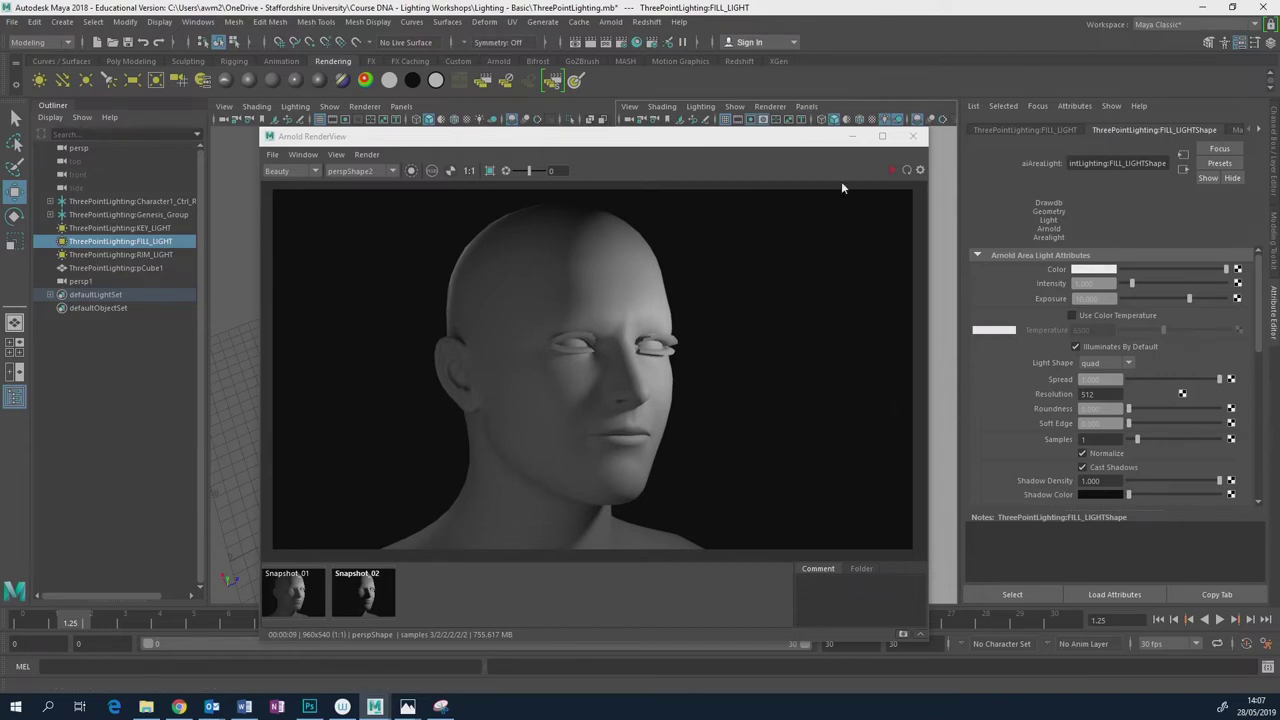
drag(789, 141, 753, 130)
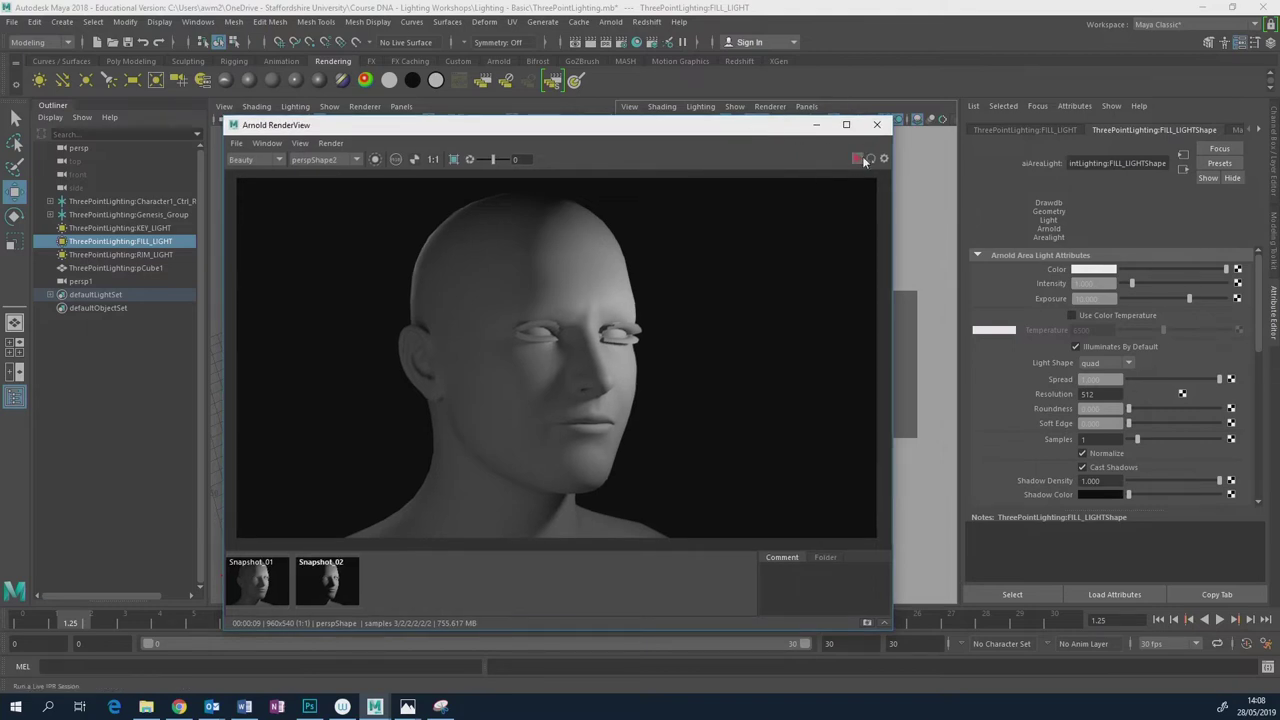
click(877, 125)
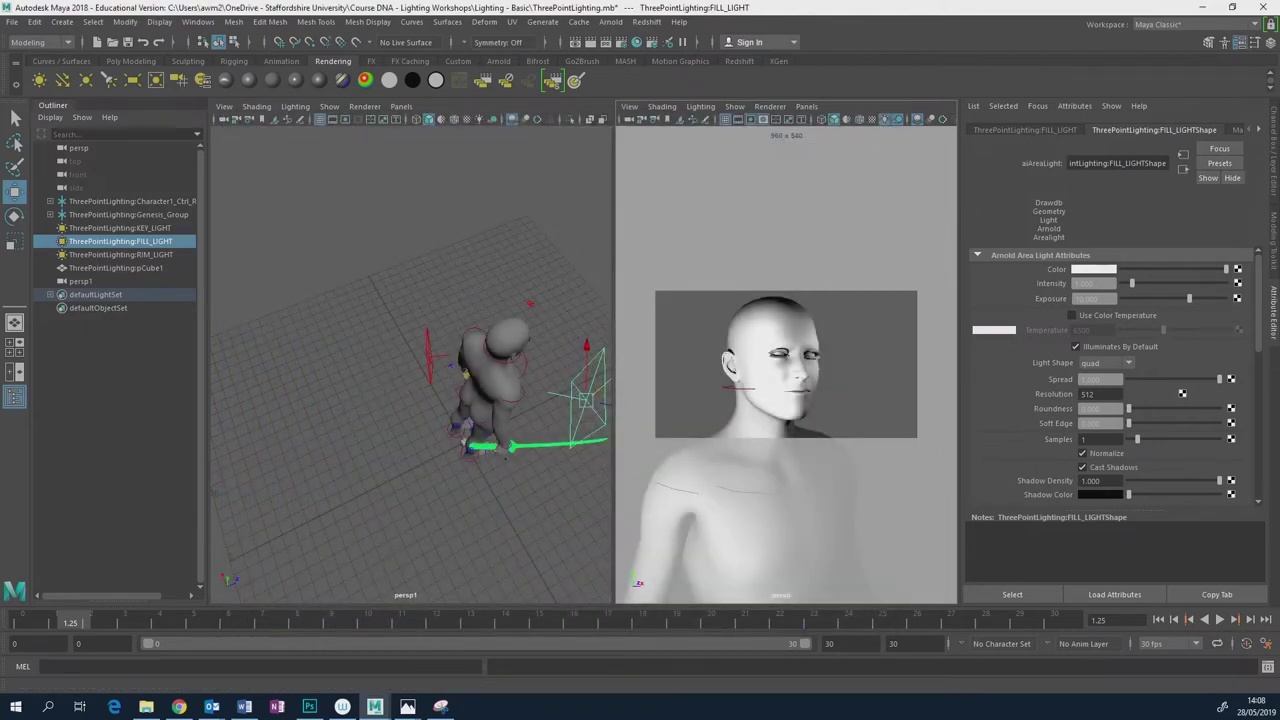
Open the AreaLights.mb scene in place of the three-point lighting scene.
click(244, 706)
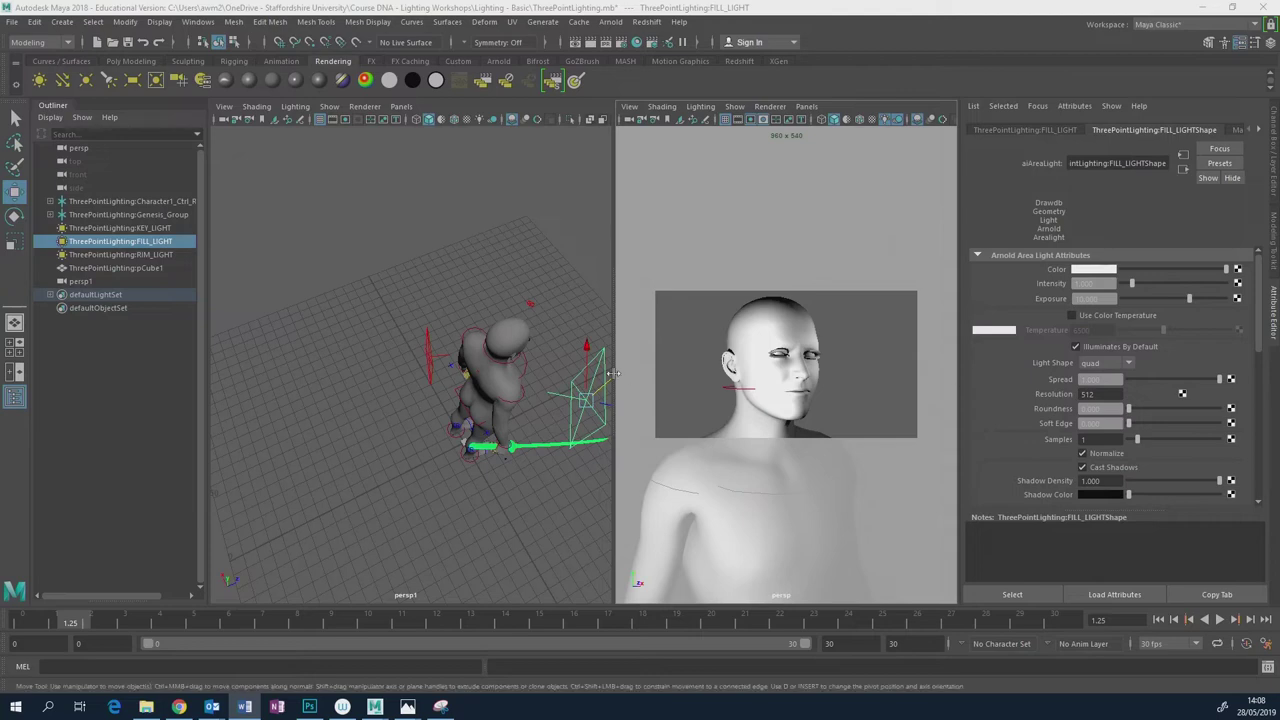
click(11, 22)
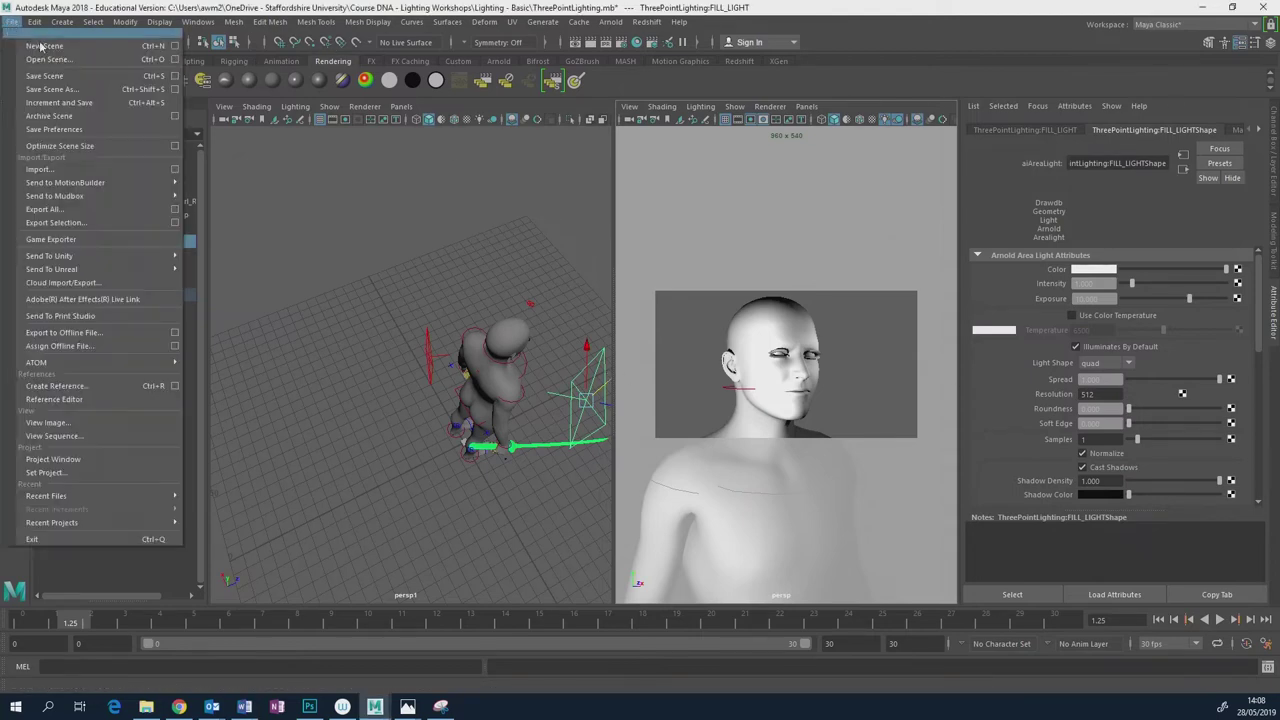
click(35, 60)
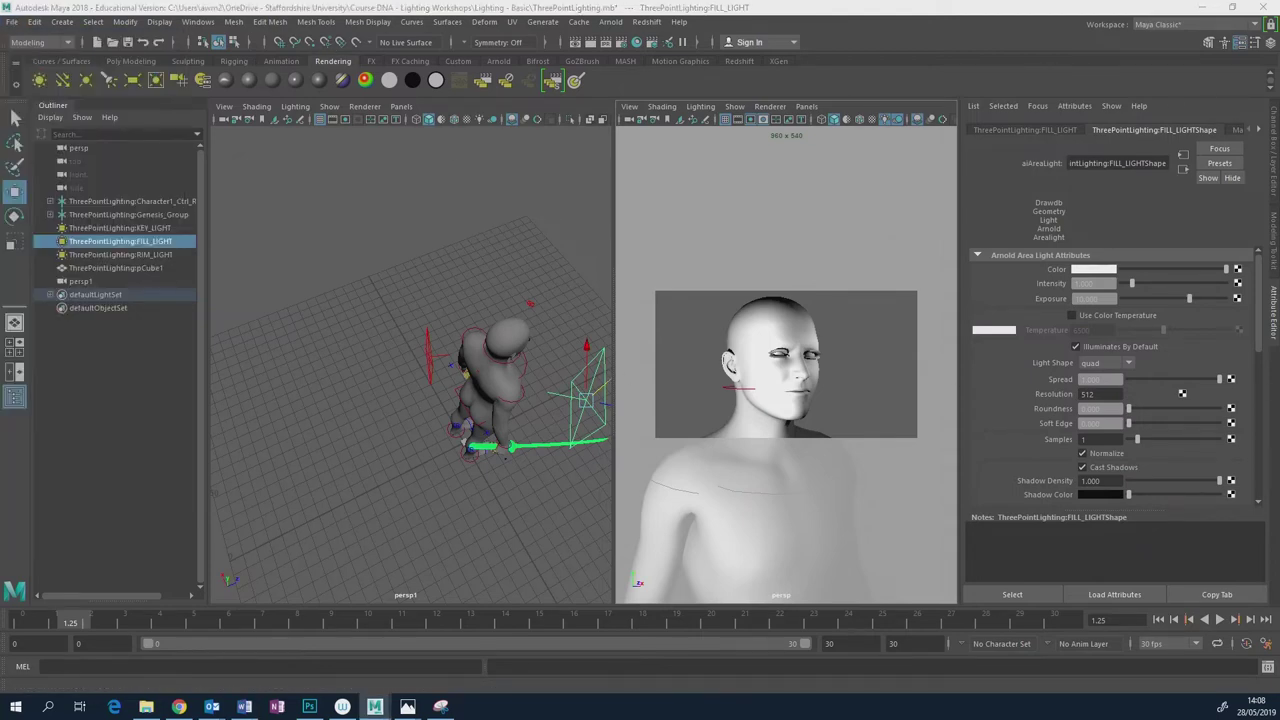
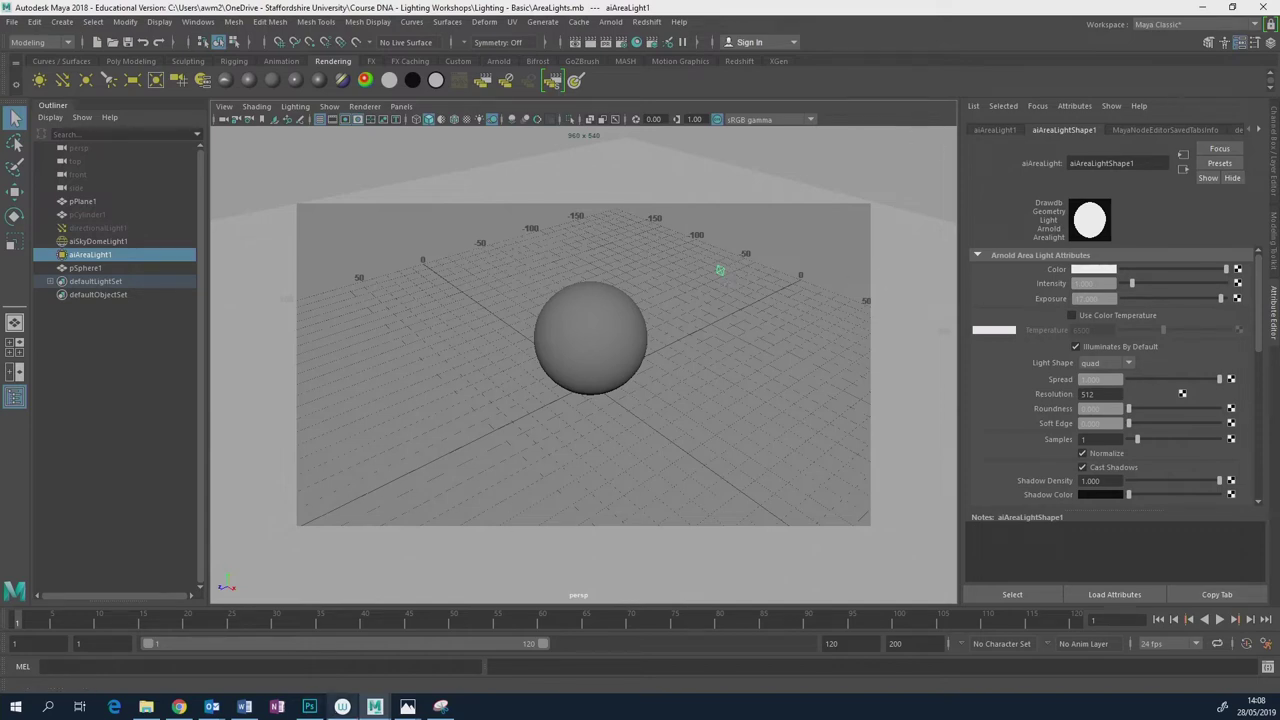
Switch to Photoshop, add a new layer, and draw a circle with a dot near its upper edge using a 20 px brush.
click(310, 707)
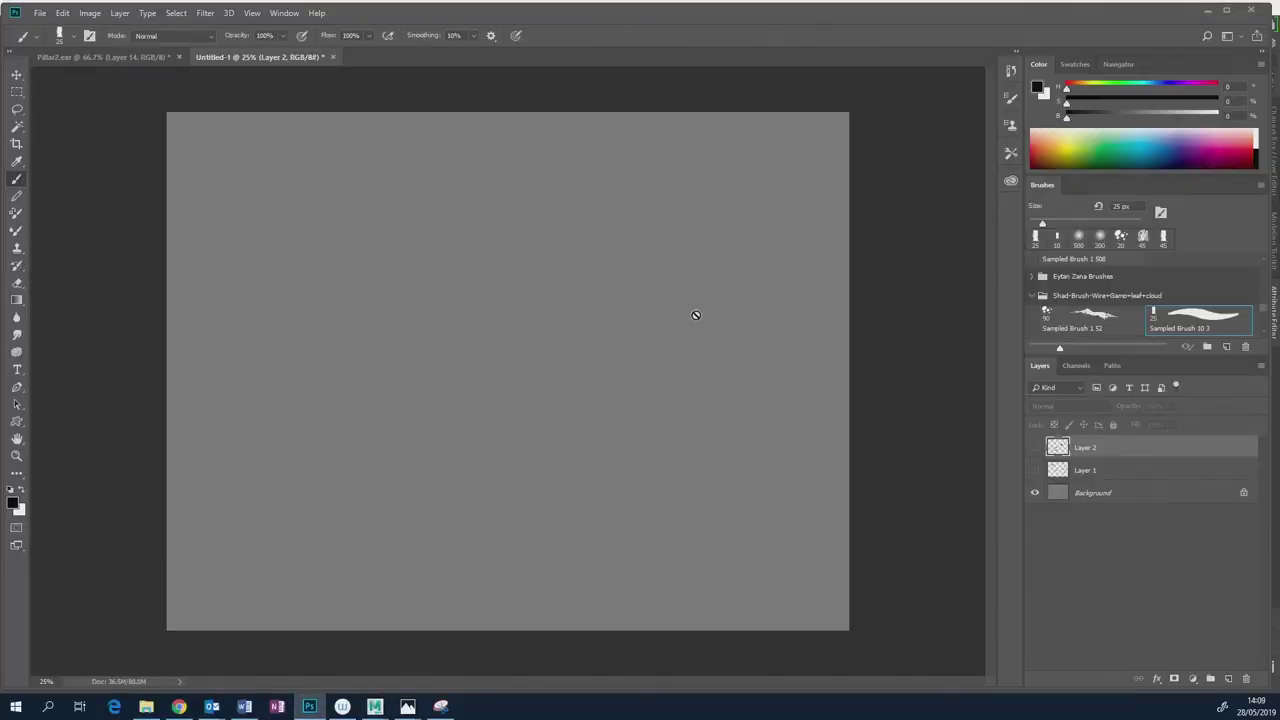
click(1226, 679)
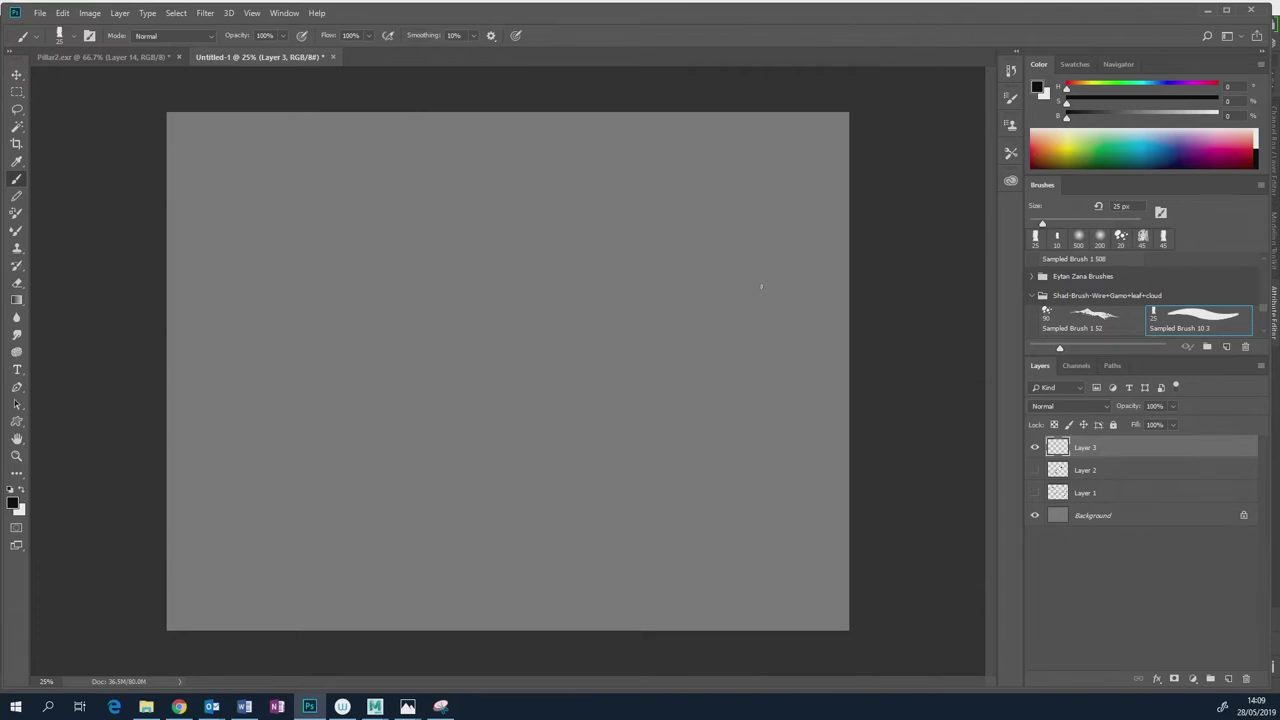
key(bracketleft)
mouse_move(436, 305)
mouse_down()
mouse_move(398, 415)
mouse_move(463, 315)
mouse_up()
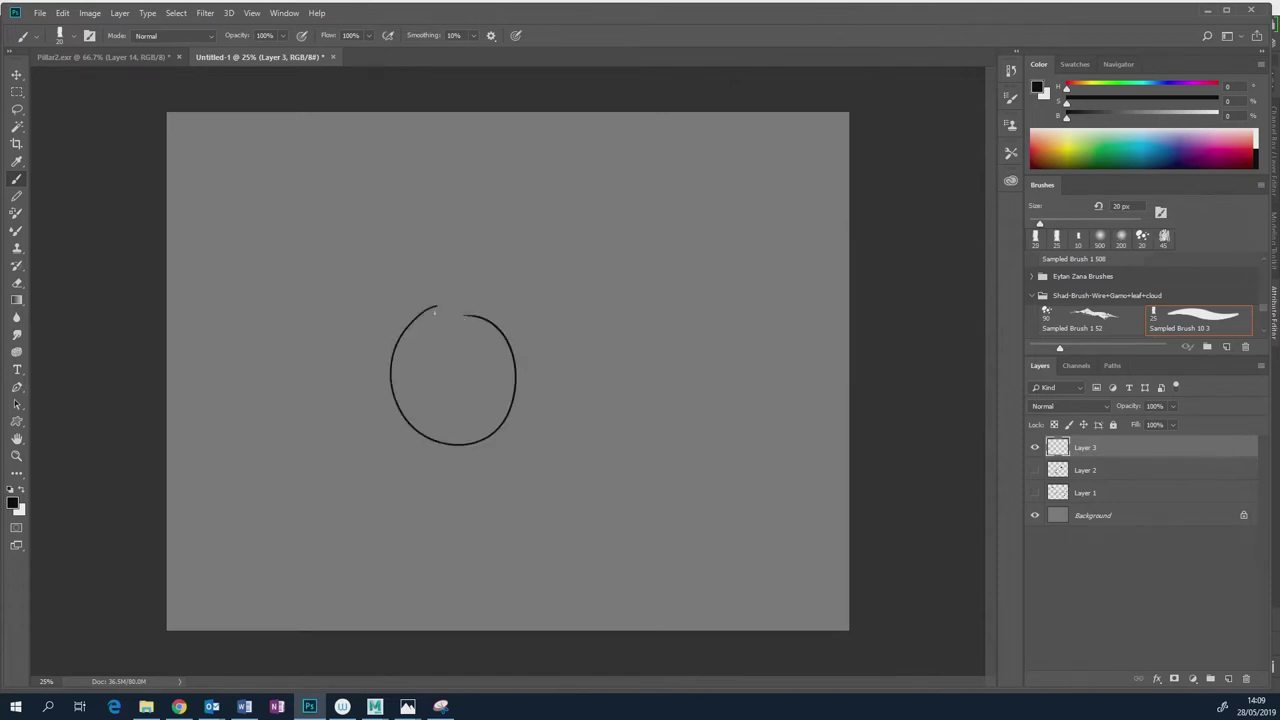
click(434, 318)
drag(438, 304, 467, 312)
Draw four straight rays from a single light point at the canvas's upper right, through and past the edges of the circle.
shift+click(248, 410)
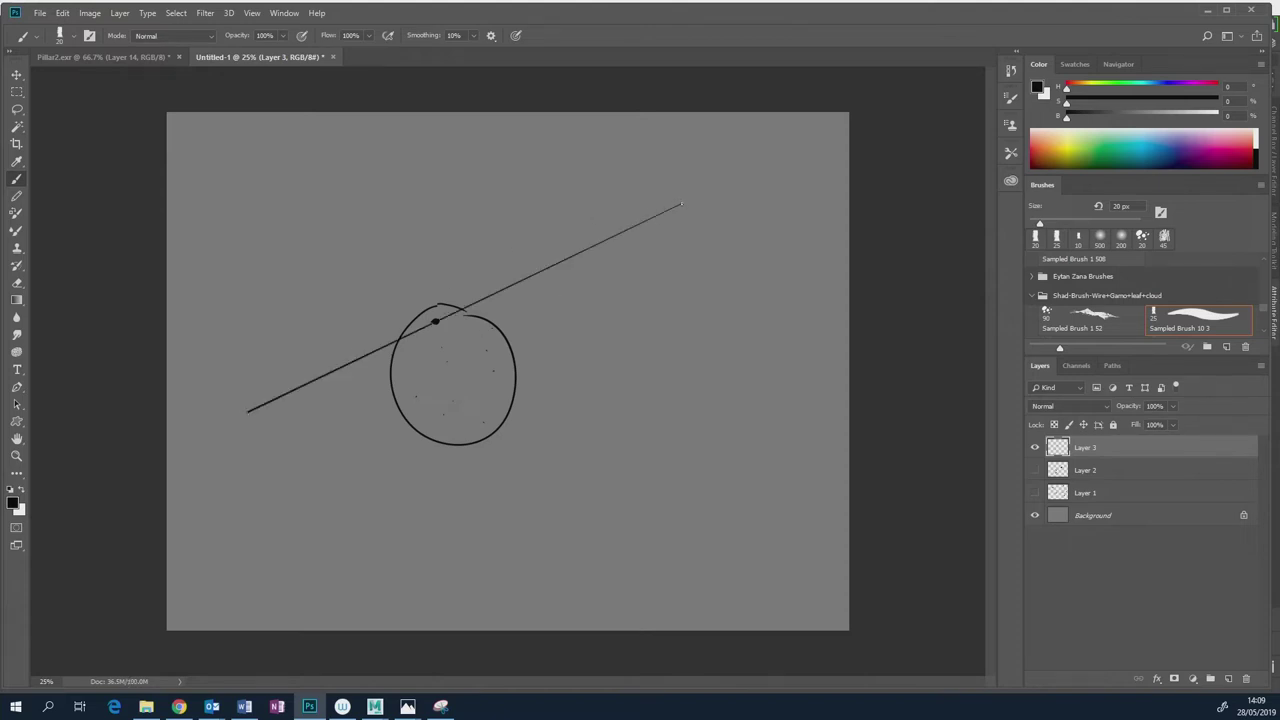
shift+click(346, 467)
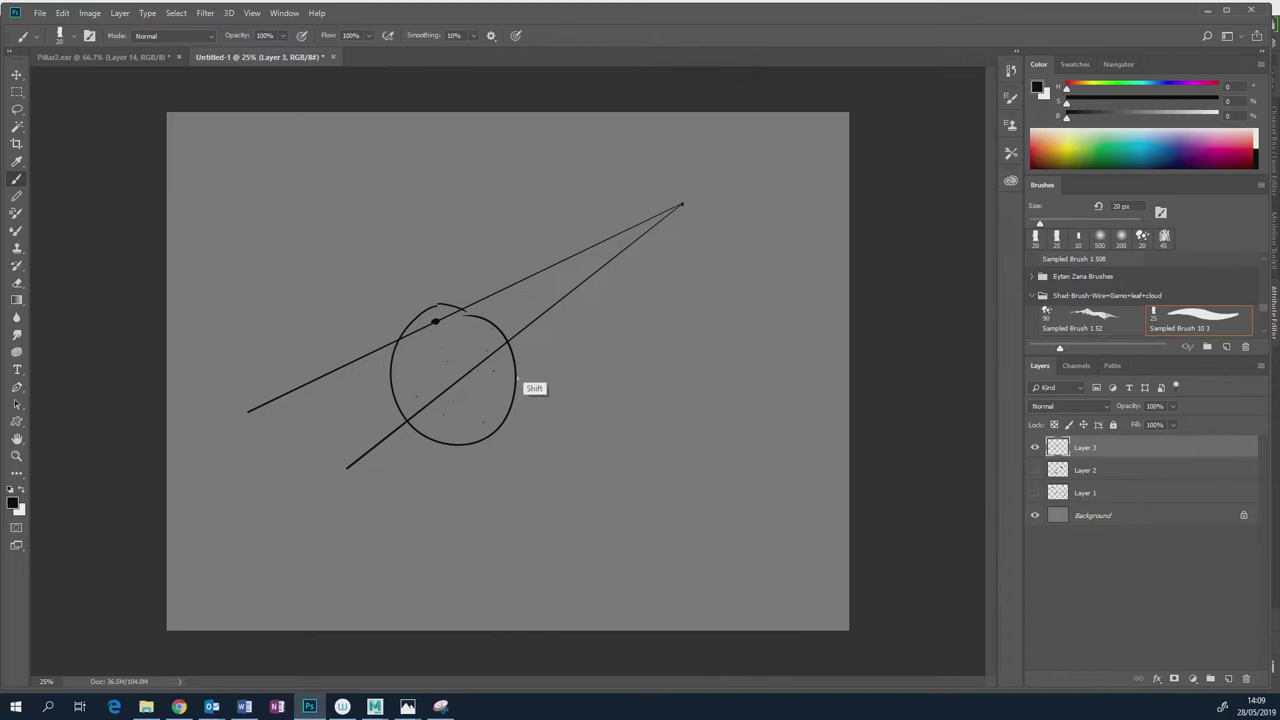
shift+click(445, 490)
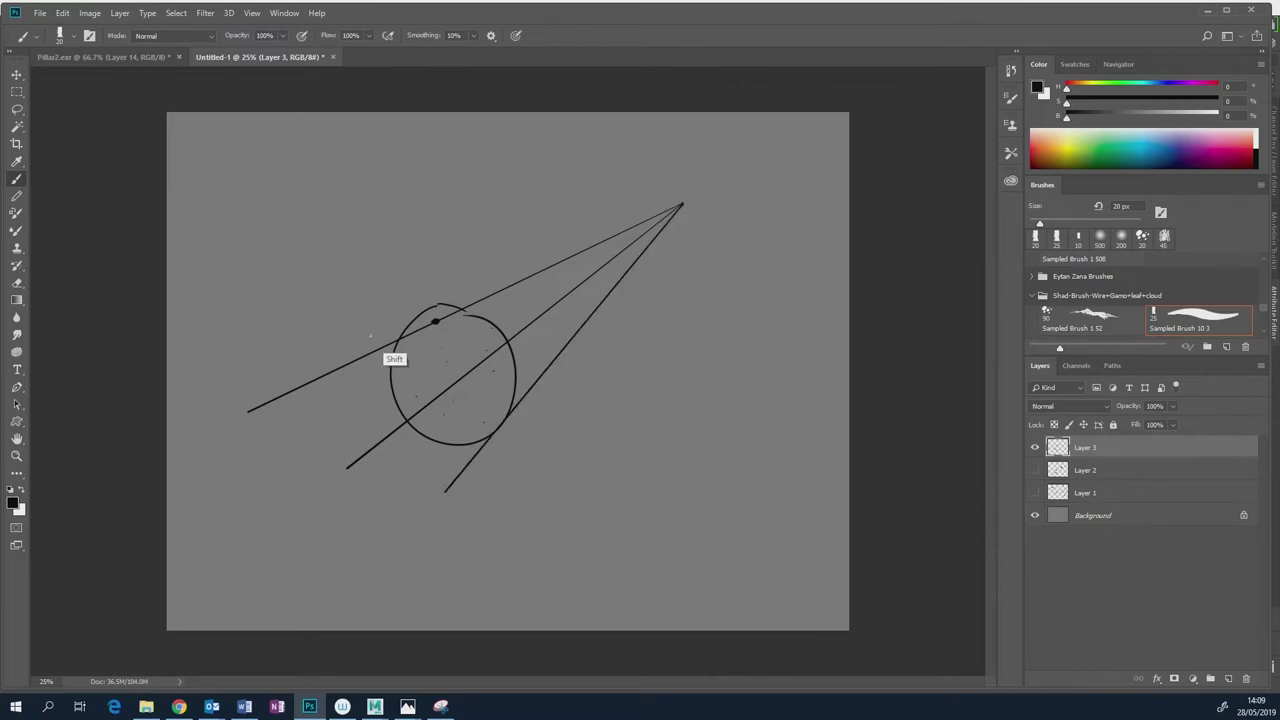
shift+click(248, 373)
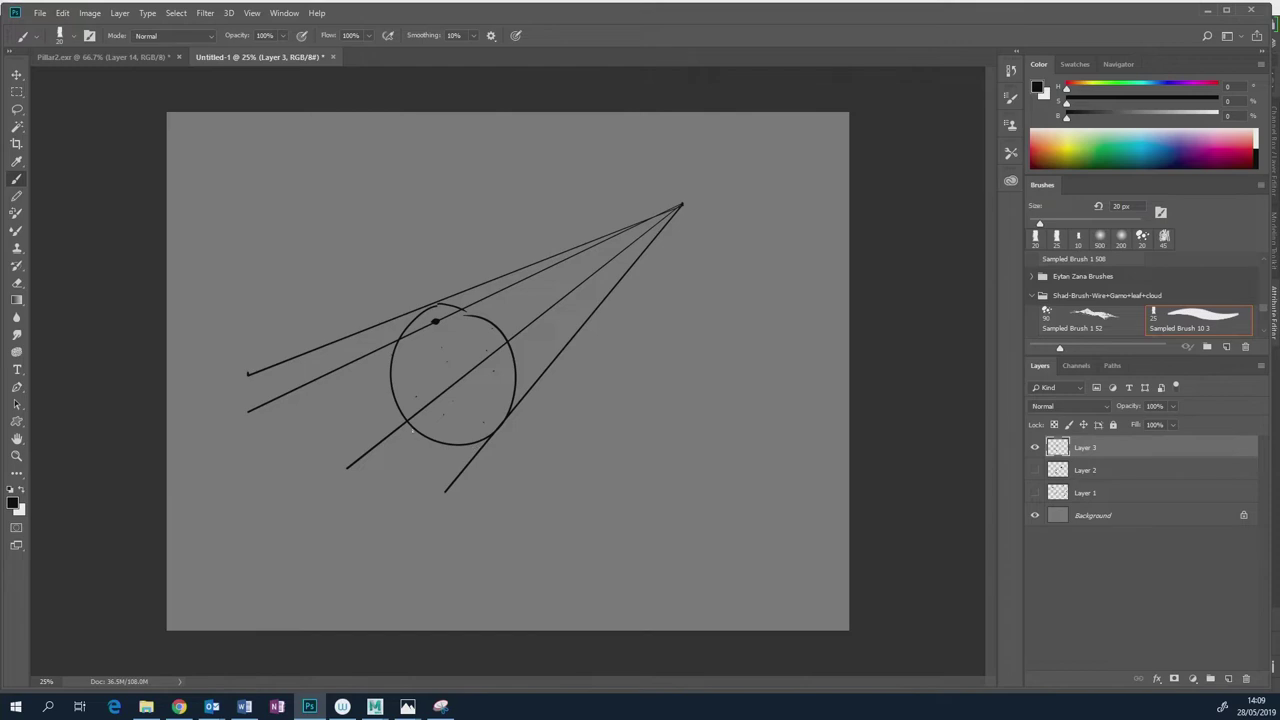
Sketch and hatch a flattened elliptical shadow beneath the circle, and add another ray from the light point through the circle's right edge.
mouse_move(412, 432)
mouse_down()
mouse_move(347, 475)
mouse_move(472, 455)
mouse_up()
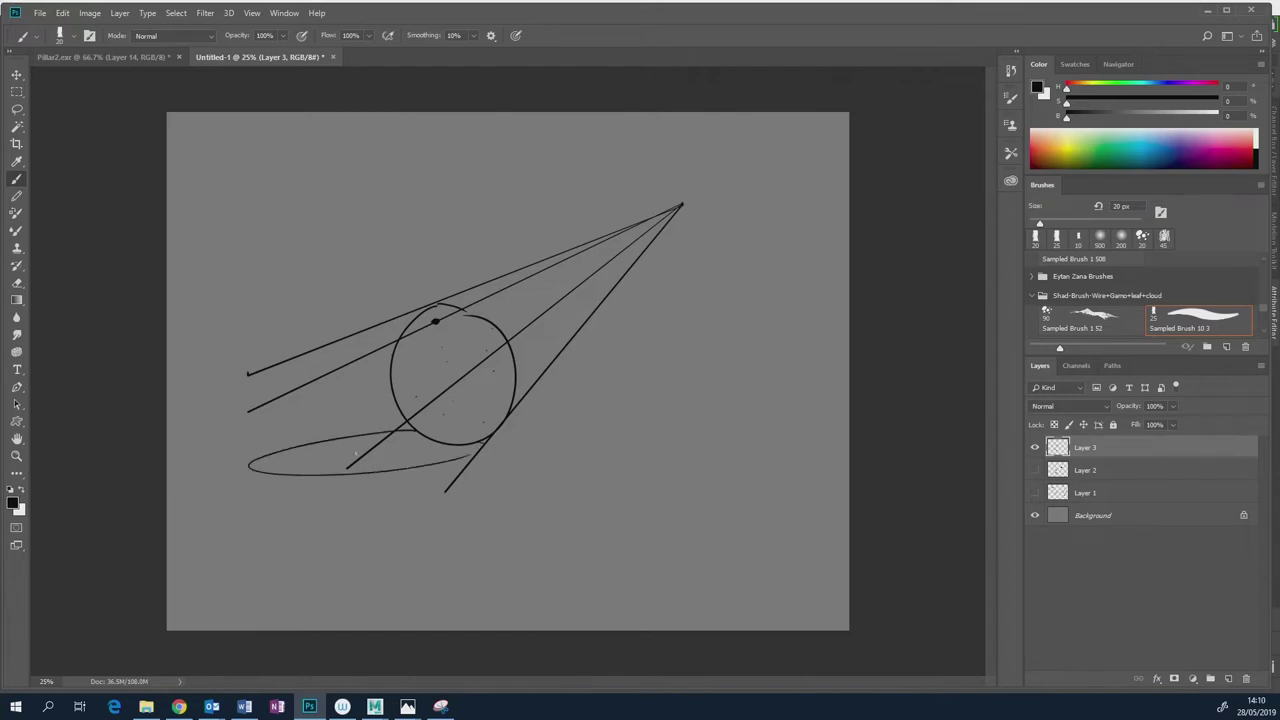
mouse_move(259, 458)
mouse_down()
mouse_move(313, 445)
mouse_move(339, 455)
mouse_move(393, 440)
mouse_move(370, 468)
mouse_move(433, 441)
mouse_move(407, 468)
mouse_move(481, 445)
mouse_move(400, 434)
mouse_up()
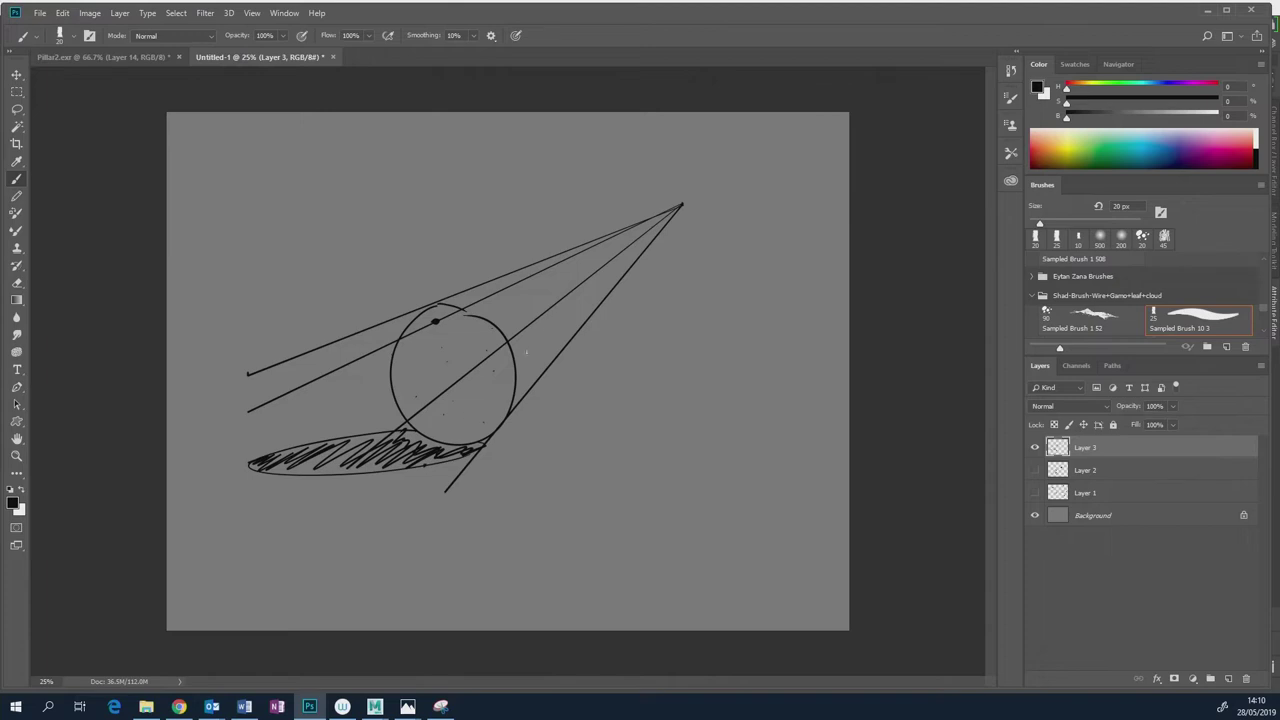
shift+click(444, 447)
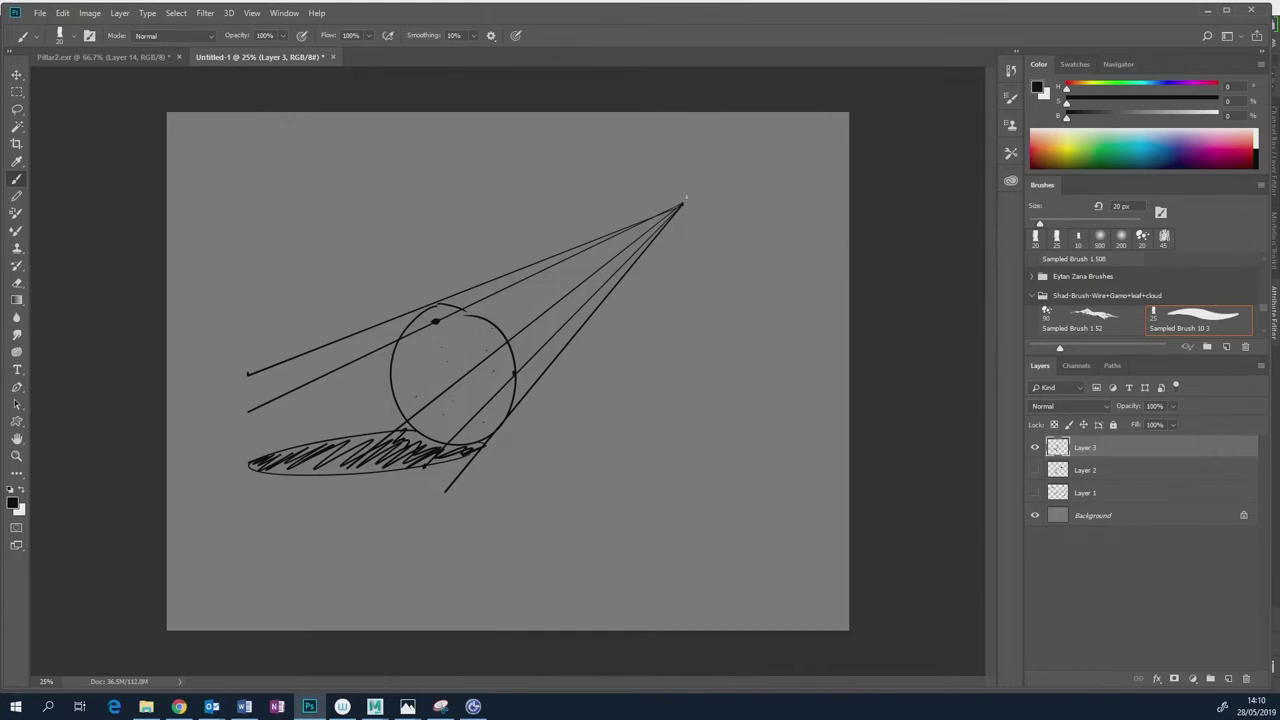
mouse_move(688, 193)
mouse_down()
mouse_move(681, 216)
mouse_move(696, 193)
mouse_up()
key(ctrl+z)
key(ctrl+z)
key(ctrl+z)
drag(684, 215, 724, 156)
key(ctrl+alt+z)
key(ctrl+alt+z)
Hide Layer 3, and on a new layer draw a circle with a dot near its upper edge and a small square light at the upper right.
click(1035, 447)
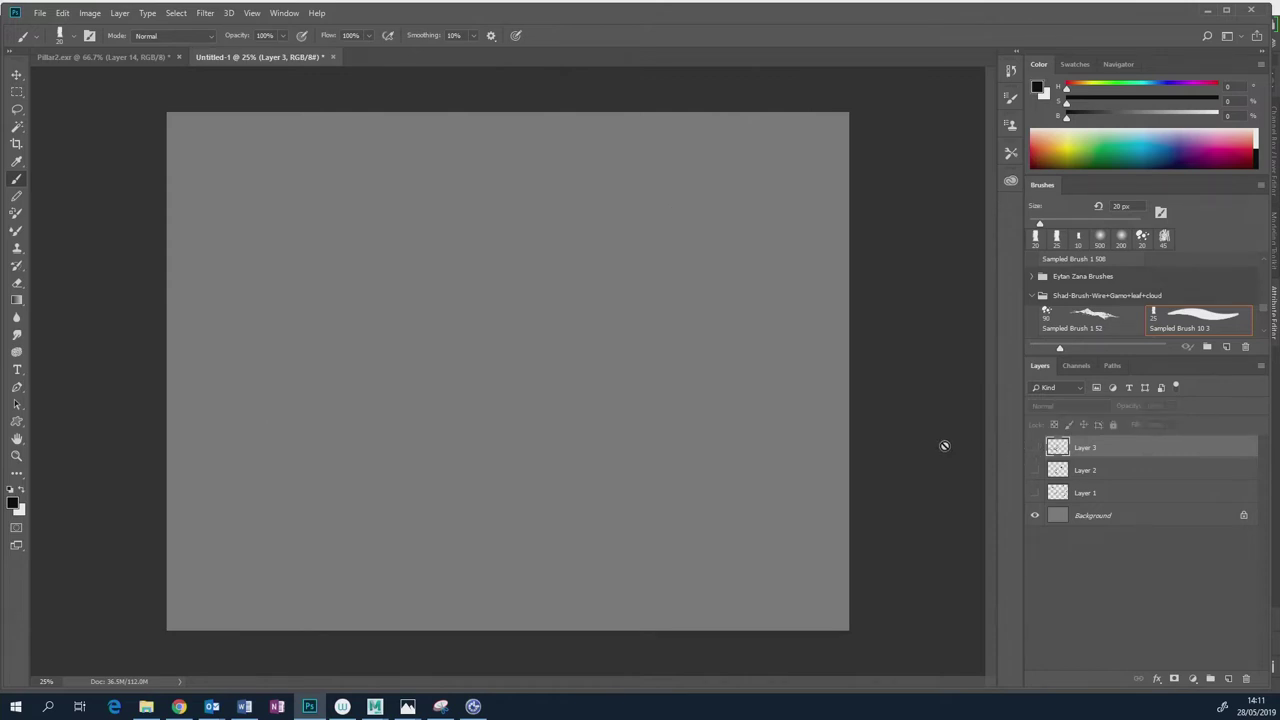
click(1229, 679)
mouse_move(430, 291)
mouse_down()
mouse_move(392, 311)
mouse_move(490, 430)
mouse_move(442, 289)
mouse_up()
click(418, 313)
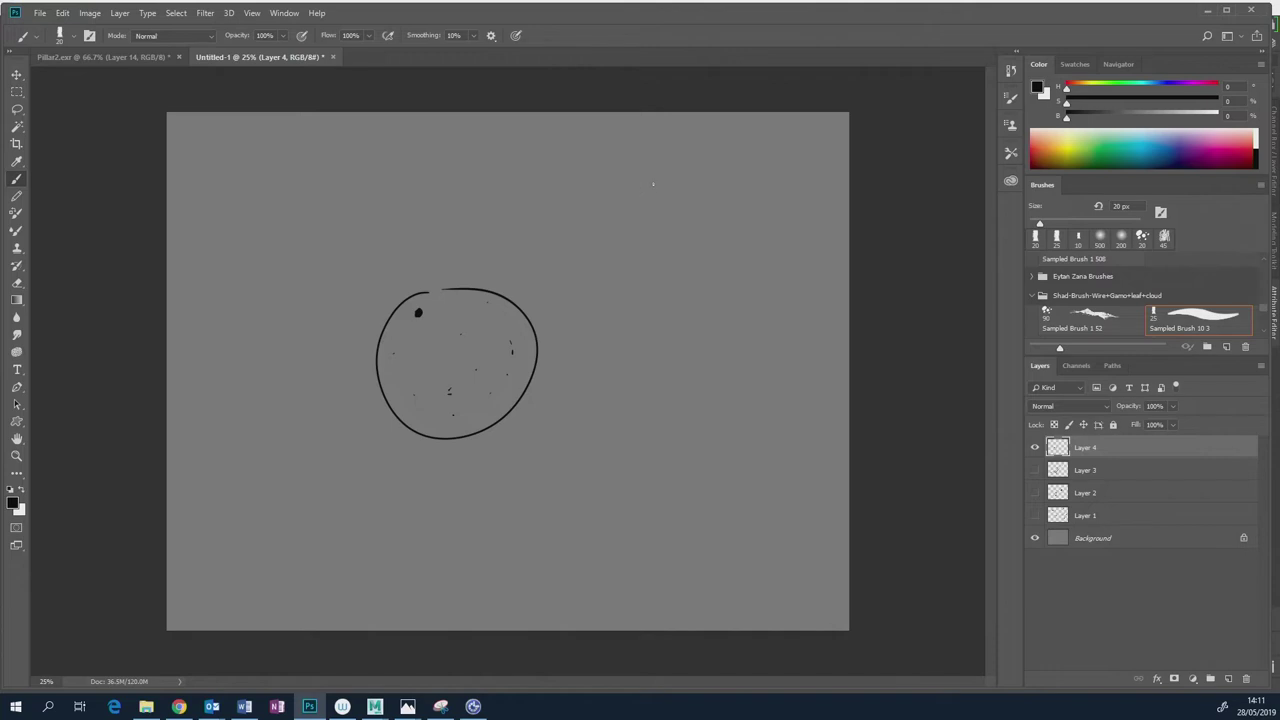
mouse_move(652, 182)
mouse_down()
mouse_move(689, 187)
mouse_move(690, 224)
mouse_move(648, 217)
mouse_move(681, 222)
mouse_move(652, 204)
mouse_move(691, 226)
mouse_move(688, 189)
mouse_move(690, 227)
mouse_up()
Draw several straight rays from different points of the square light through the dot and the upper part of the circle.
shift+click(230, 404)
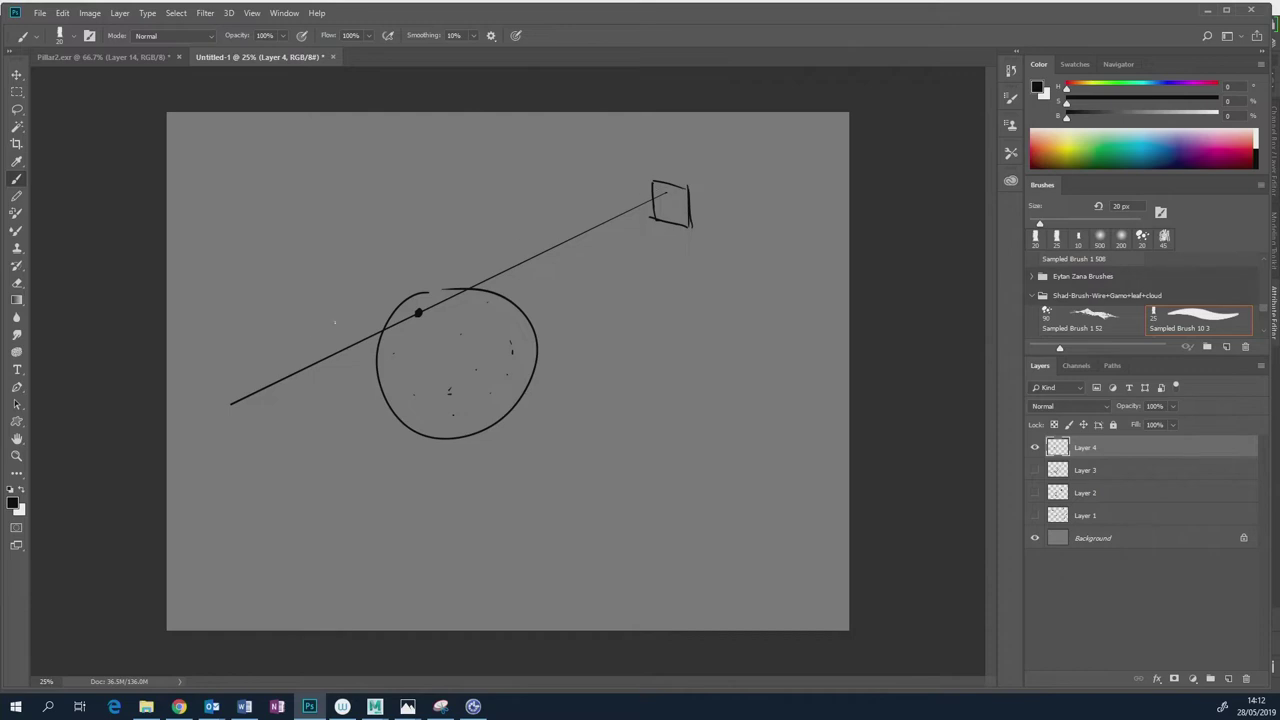
drag(220, 378, 664, 189)
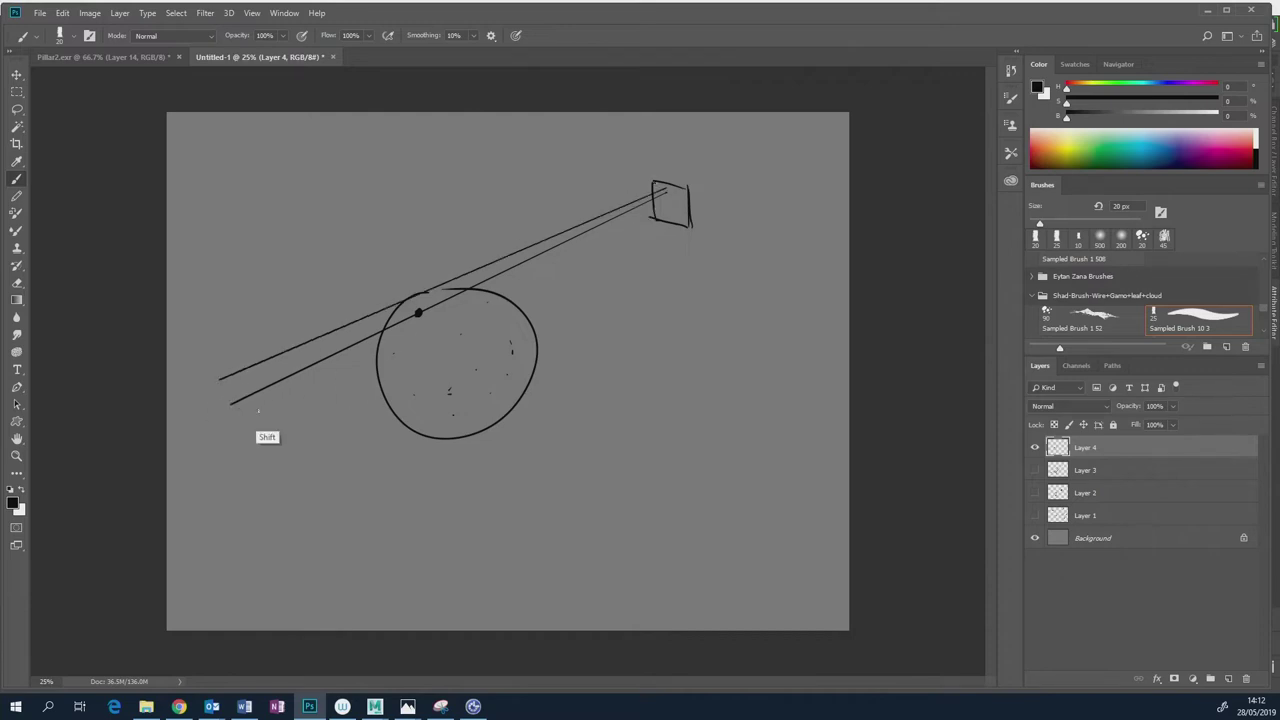
shift+click(229, 440)
click(665, 193)
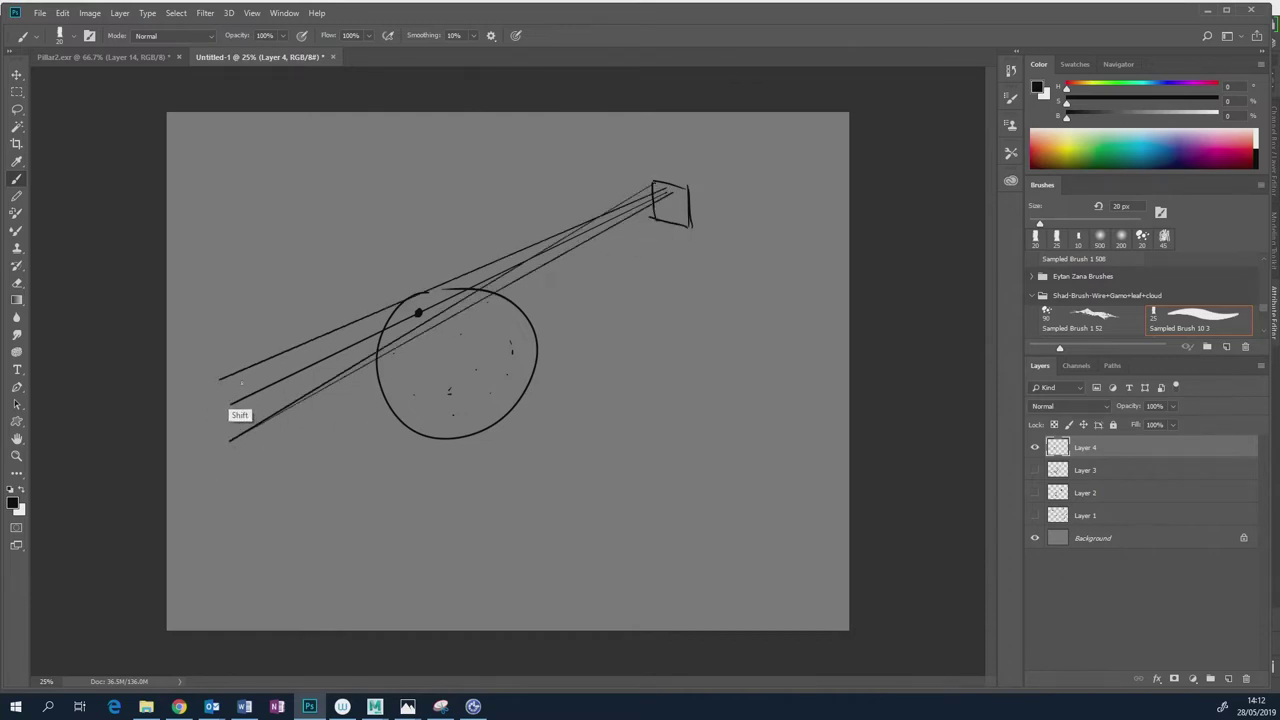
shift+click(244, 381)
Draw two straight crossing rays from the square light through the circle's lower right, and fill the square with small marks.
click(652, 217)
shift+click(453, 466)
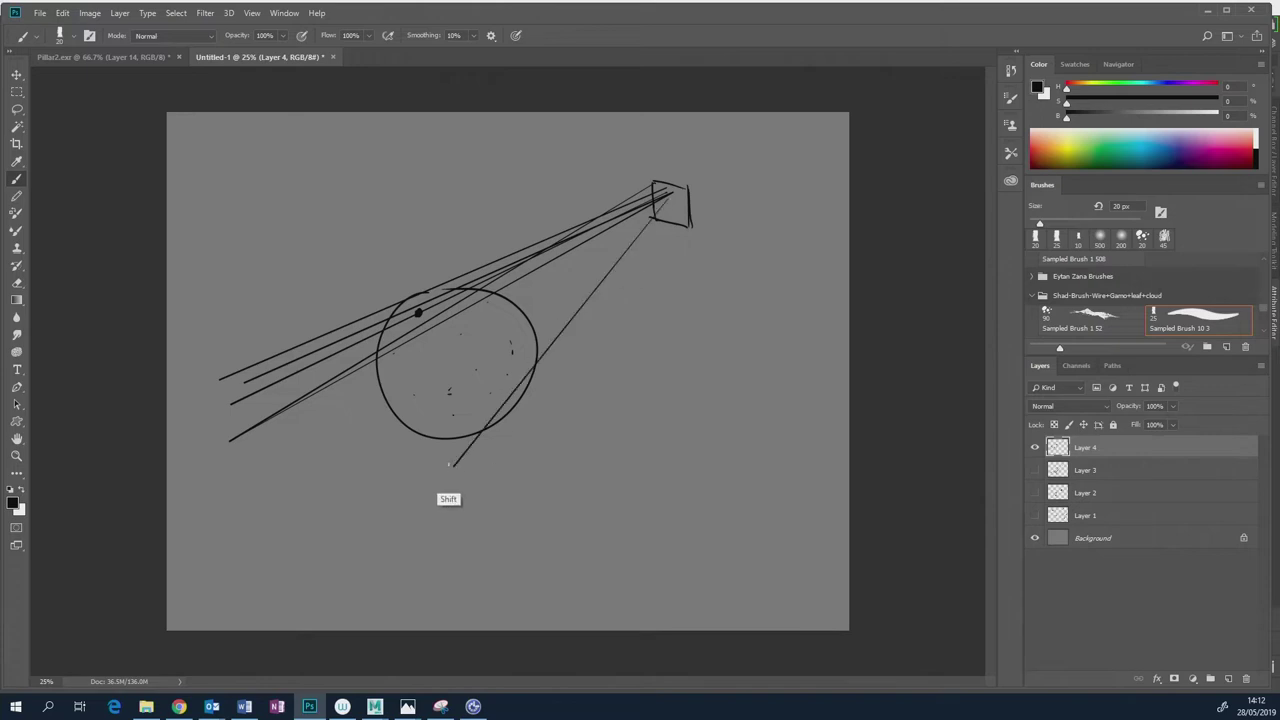
click(672, 206)
shift+click(421, 483)
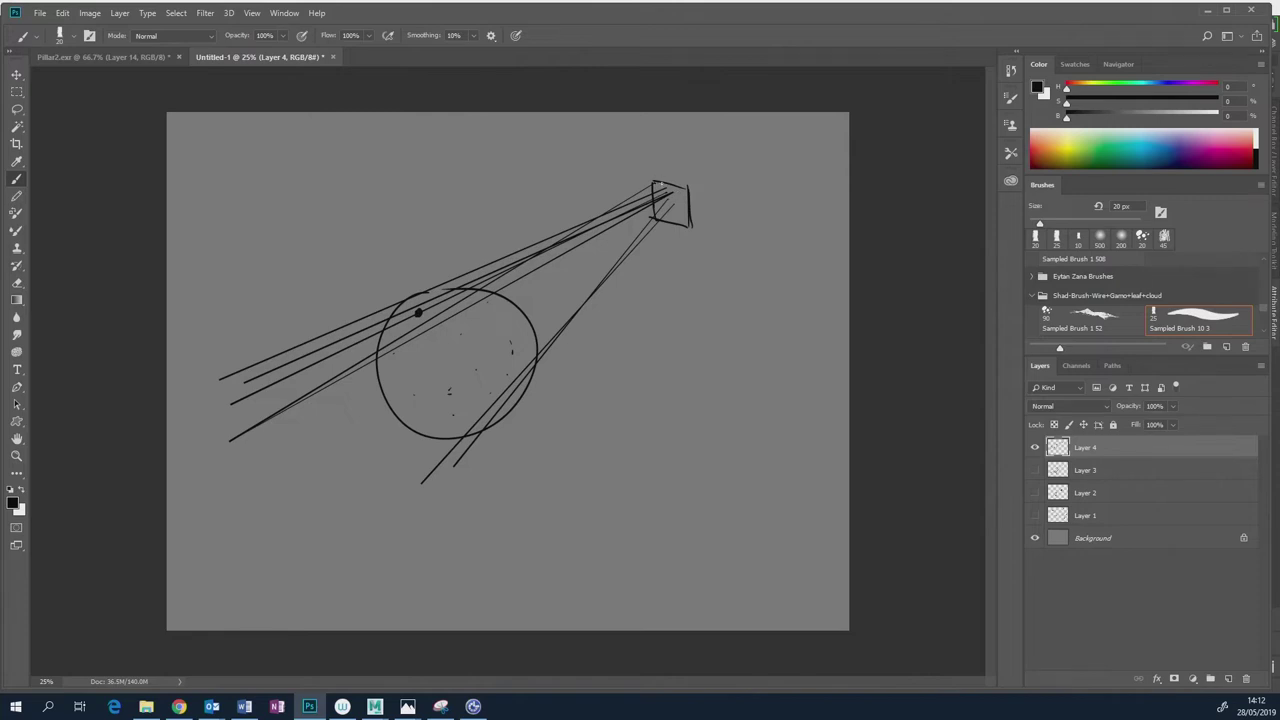
mouse_move(667, 186)
mouse_down()
mouse_move(686, 201)
mouse_move(670, 214)
mouse_move(685, 219)
mouse_up()
Switch back to Maya, start a live render of the sphere scene in the Arnold RenderView, and move its window clear of the viewport's light.
mouse_move(213, 706)
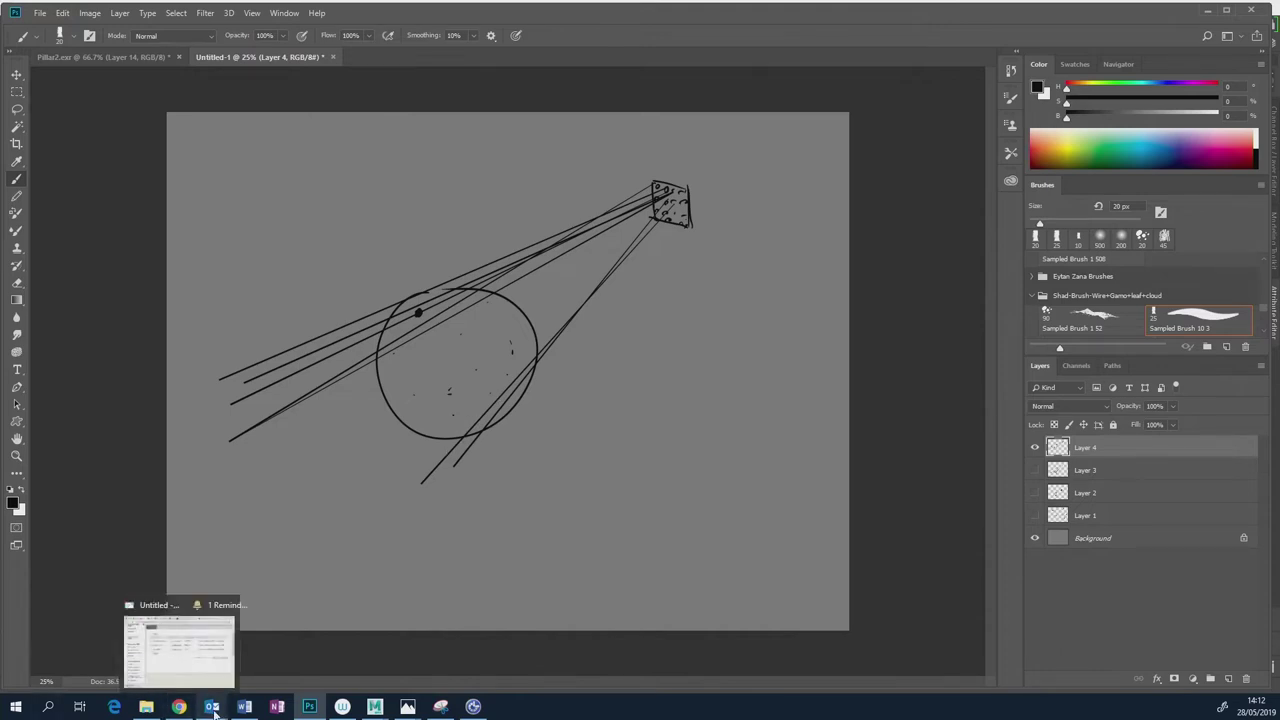
mouse_move(374, 706)
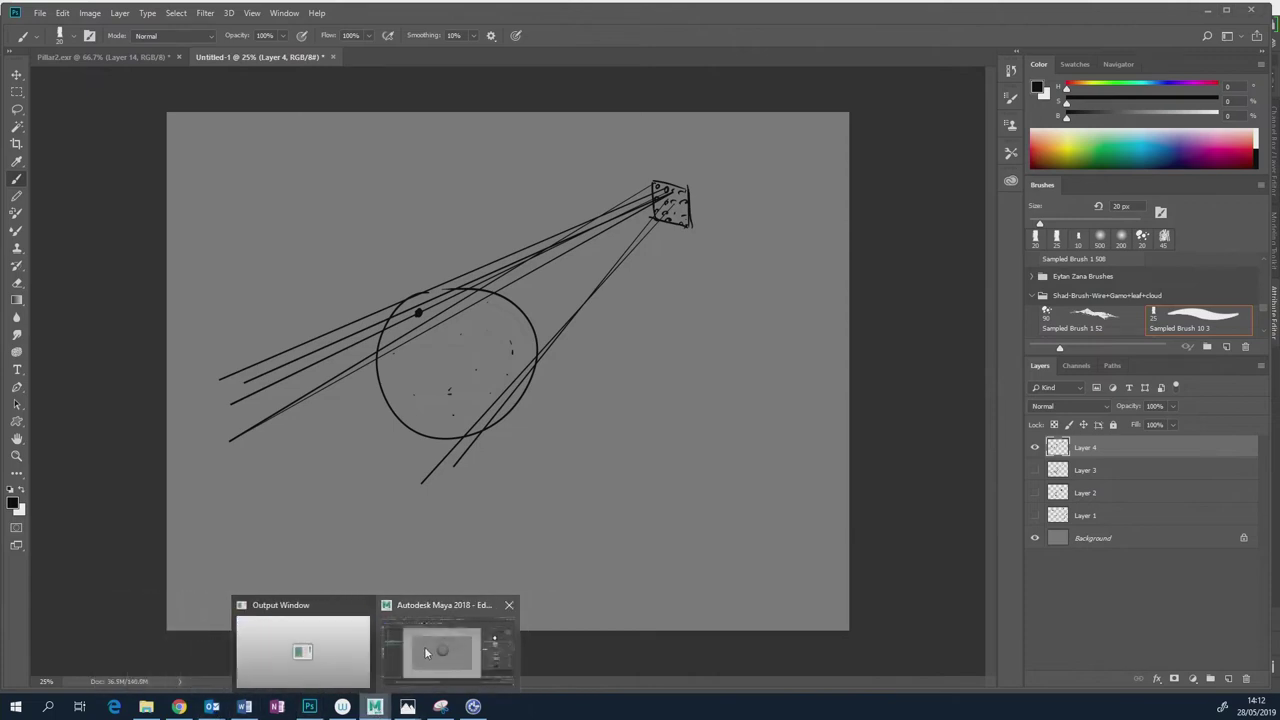
click(425, 652)
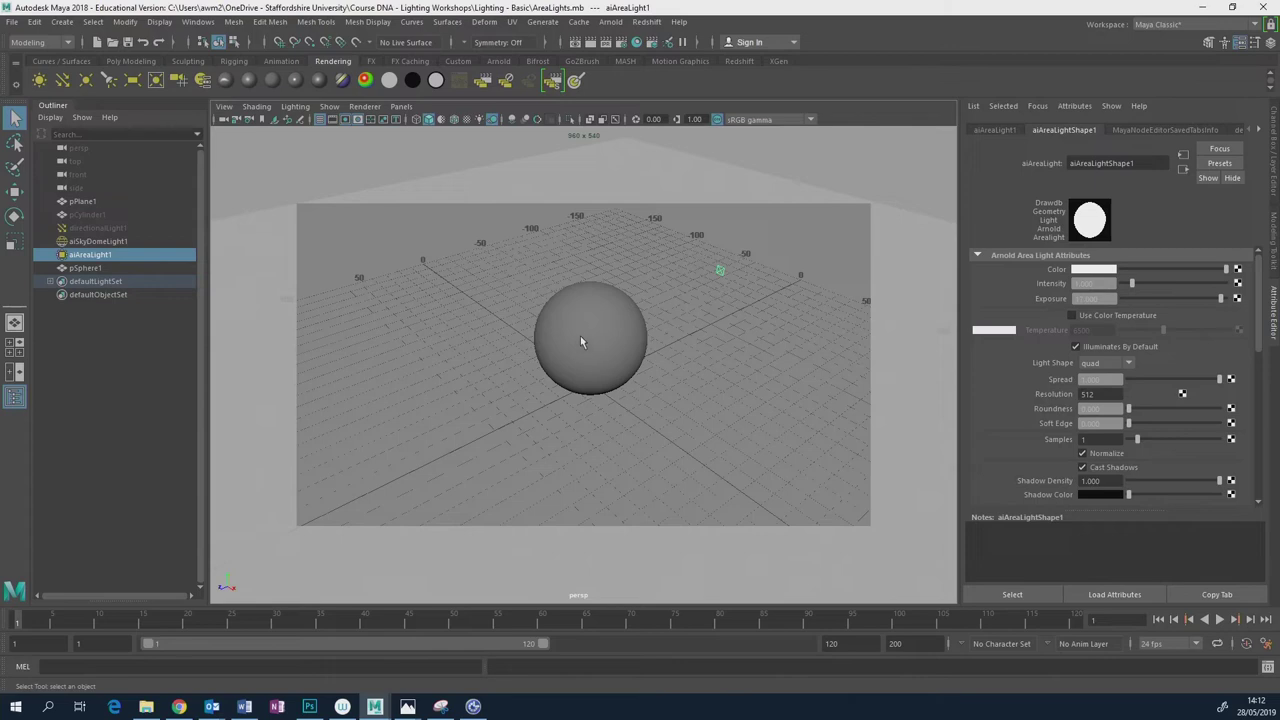
click(611, 21)
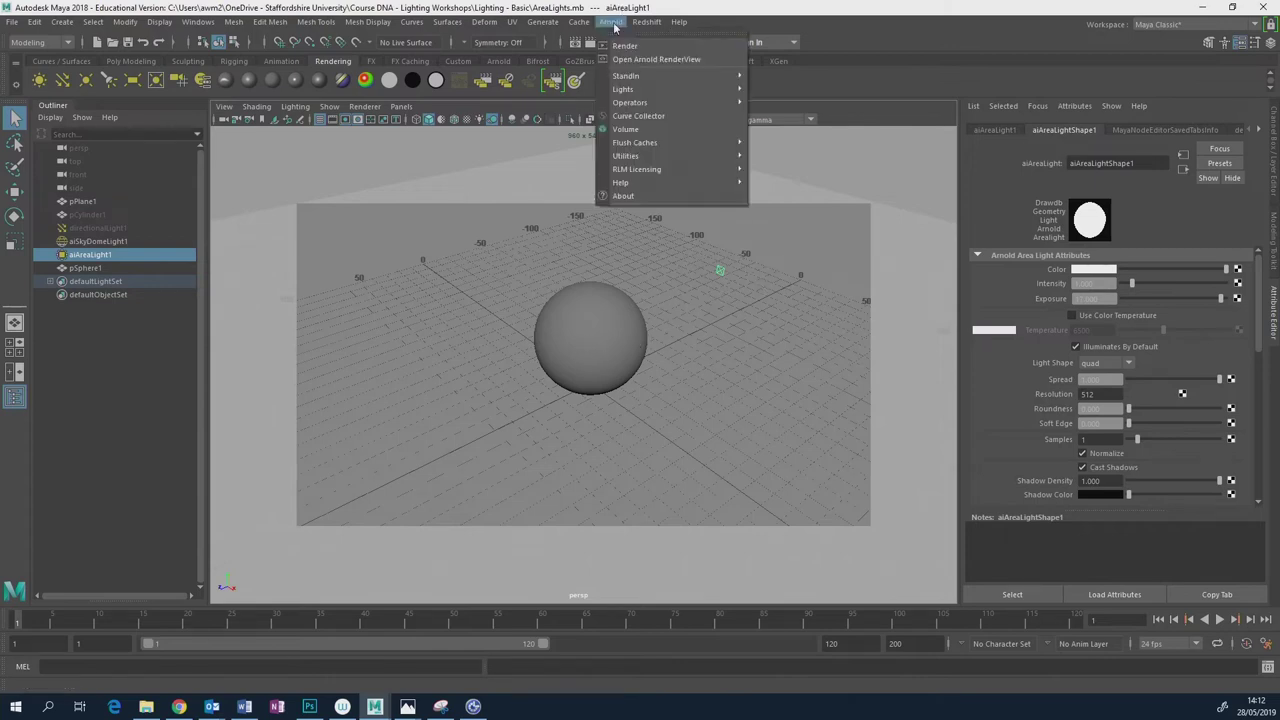
click(640, 60)
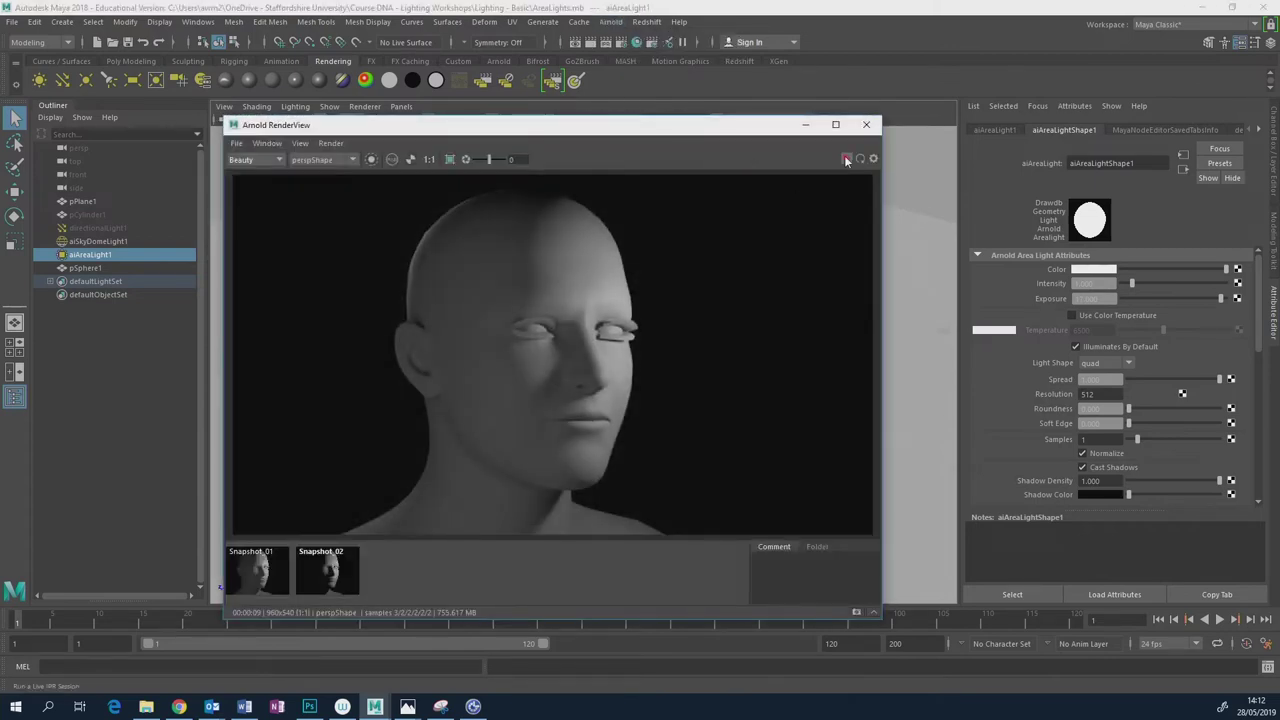
click(846, 160)
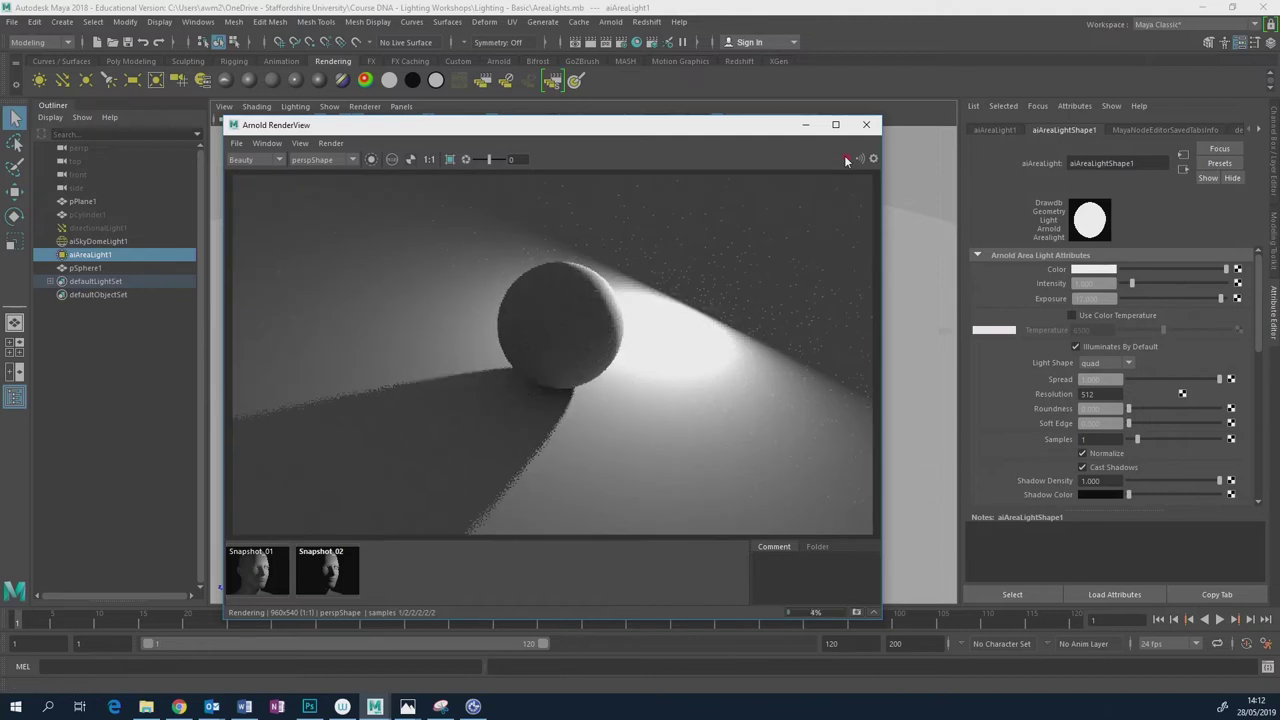
drag(727, 140, 504, 172)
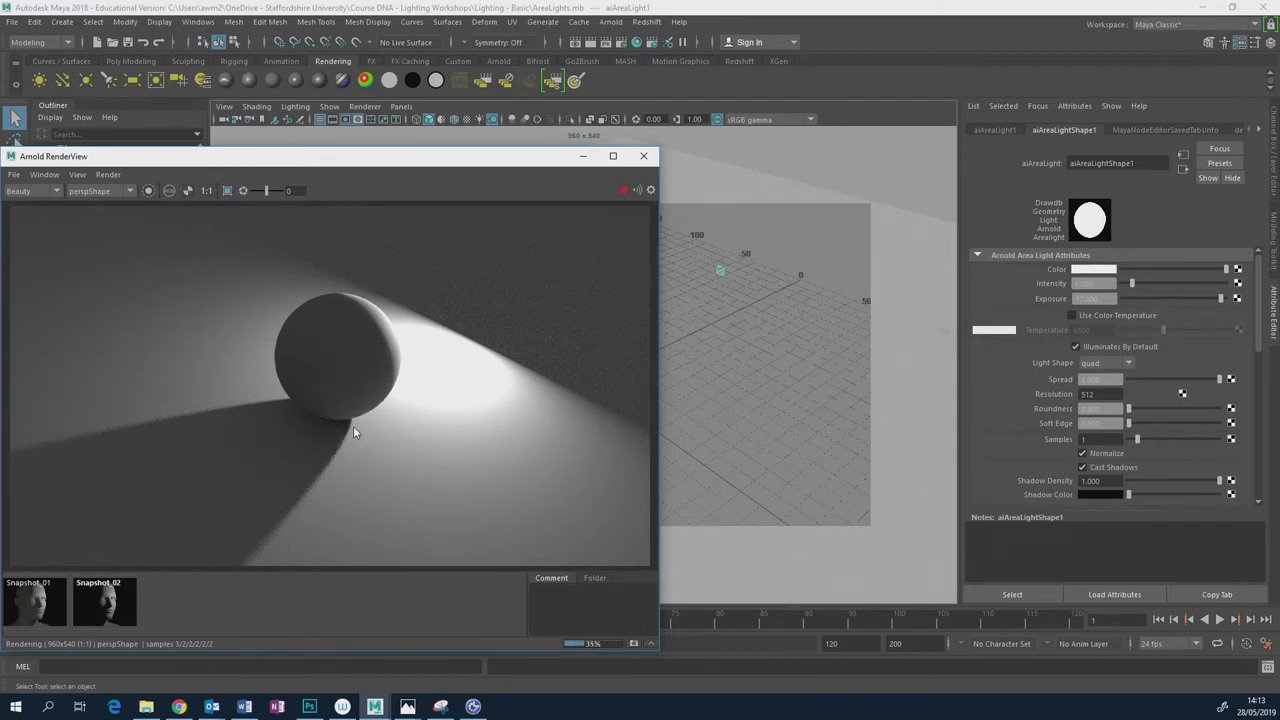
Switch to Photoshop to review the sketch of the square light's rays, and return to the sphere render in Maya.
click(309, 706)
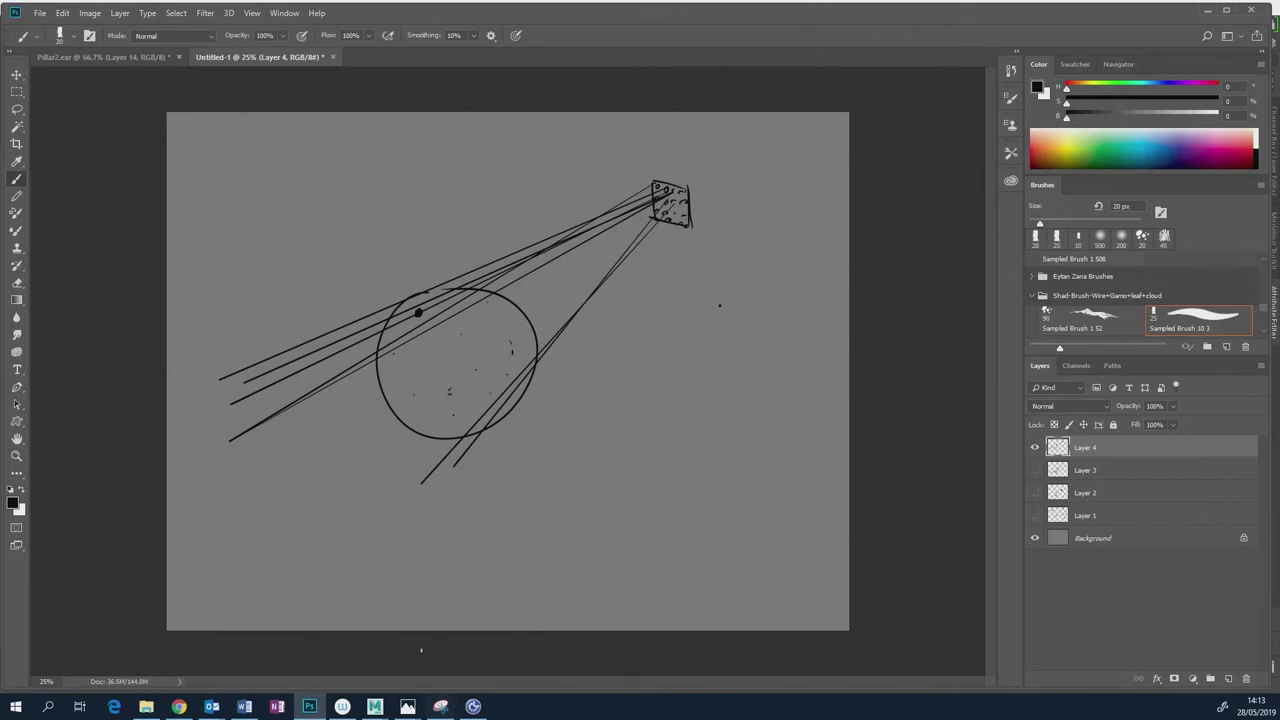
click(374, 706)
click(448, 651)
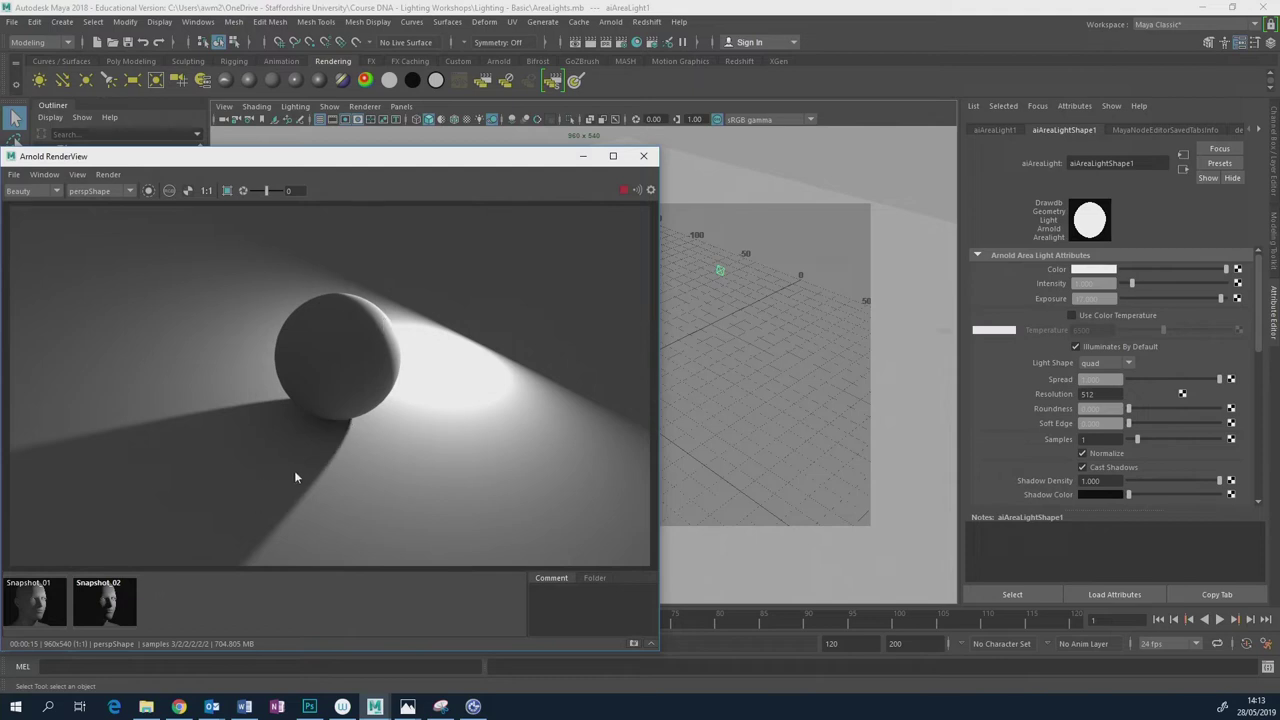
Close the Arnold RenderView and scale the area light up uniformly until it is larger than the sphere.
click(643, 158)
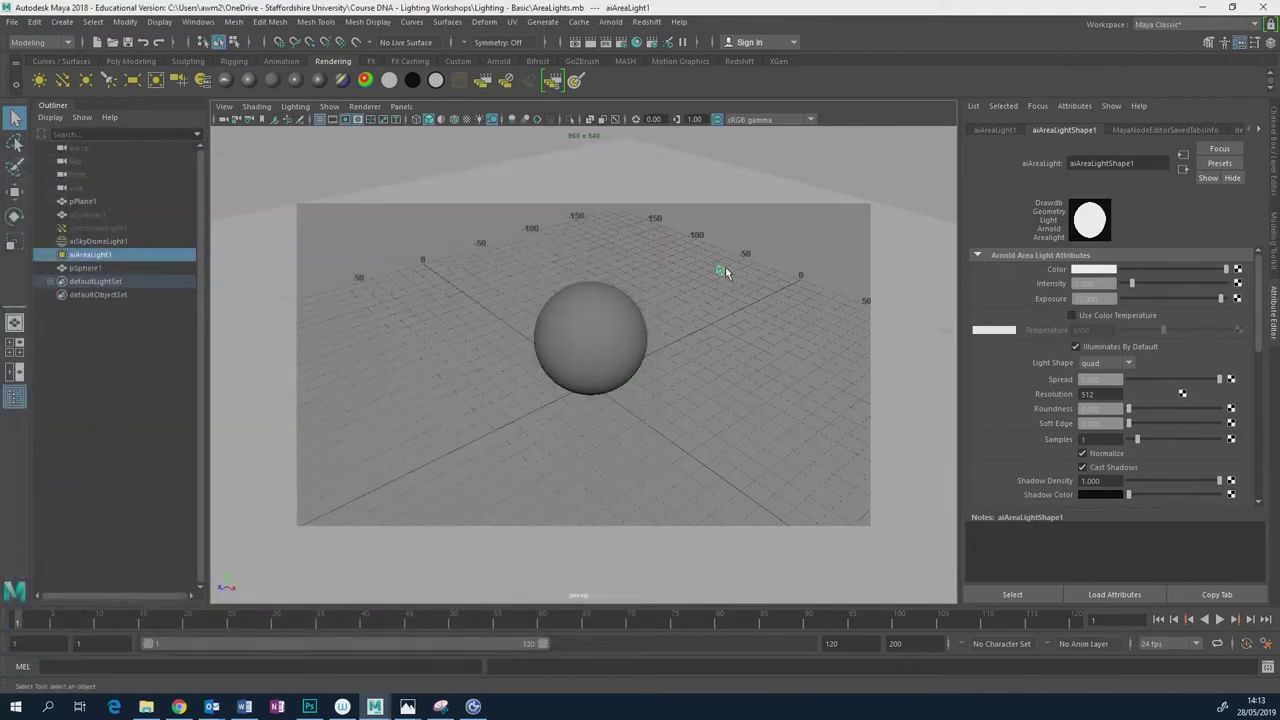
key(r)
drag(722, 270, 840, 218)
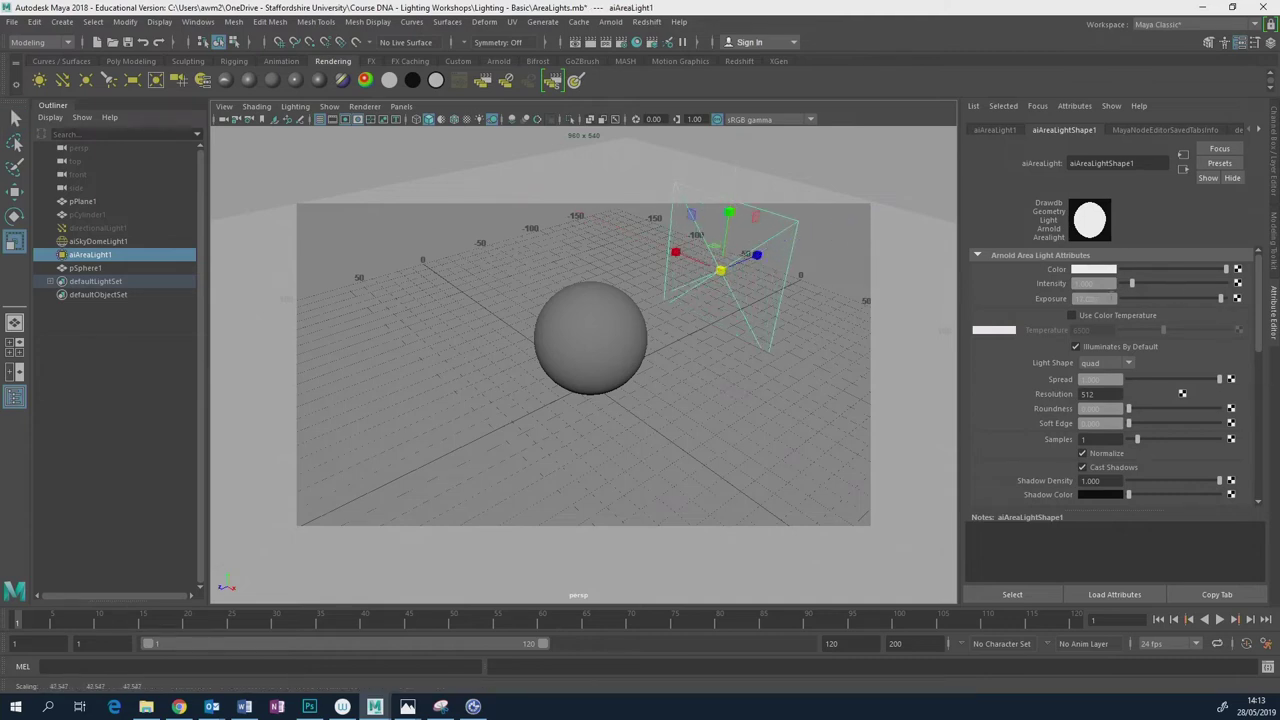
Reopen the Arnold RenderView, store a snapshot of the small-light render, and start a live render with the enlarged light.
click(611, 22)
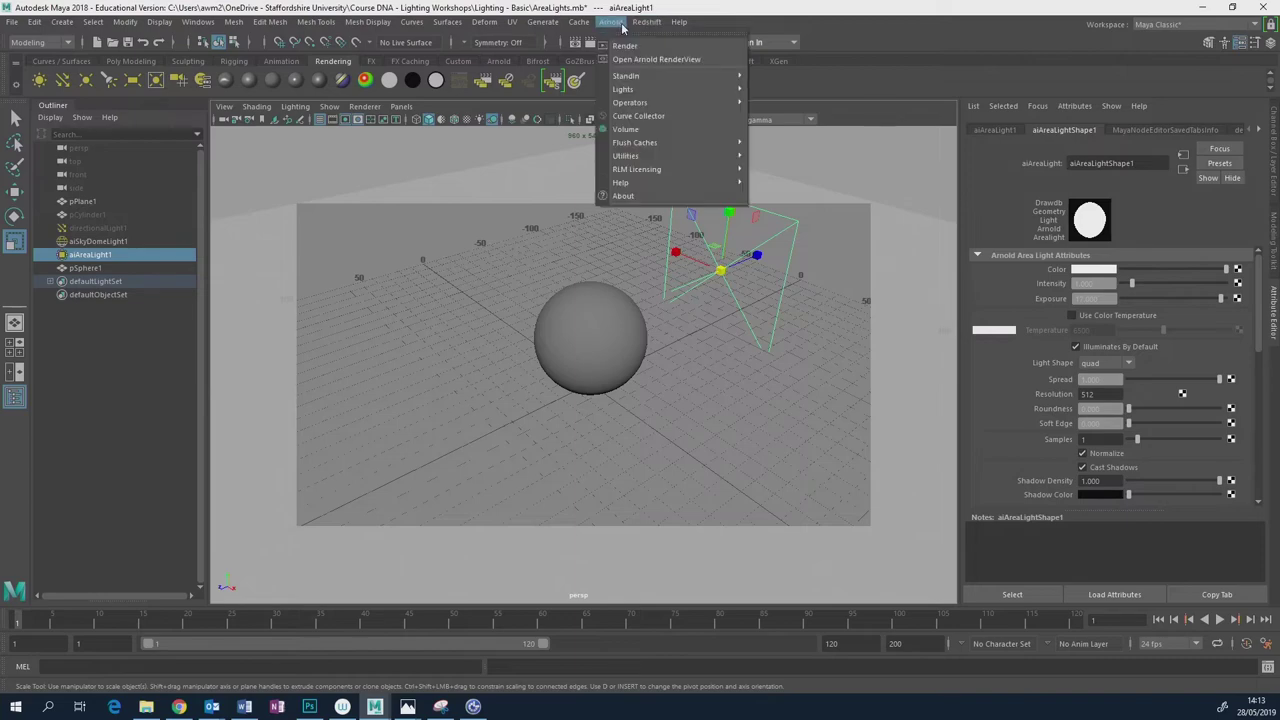
click(635, 60)
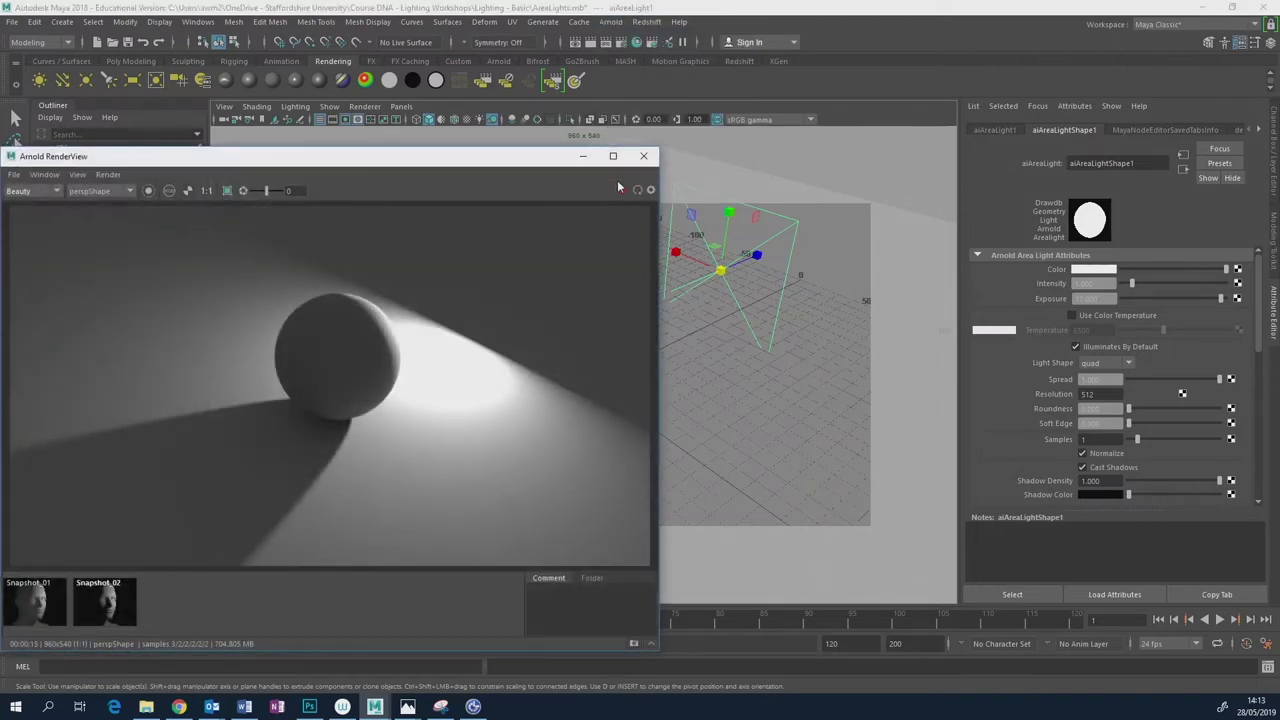
click(633, 642)
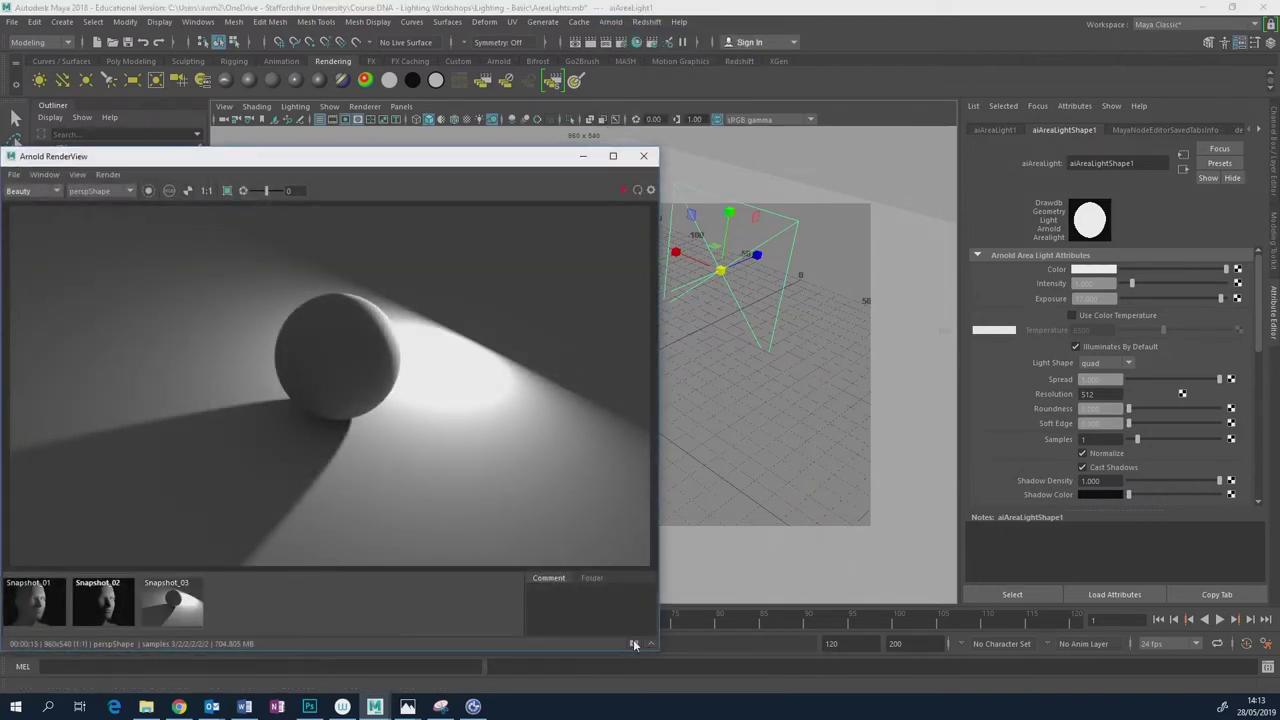
click(623, 190)
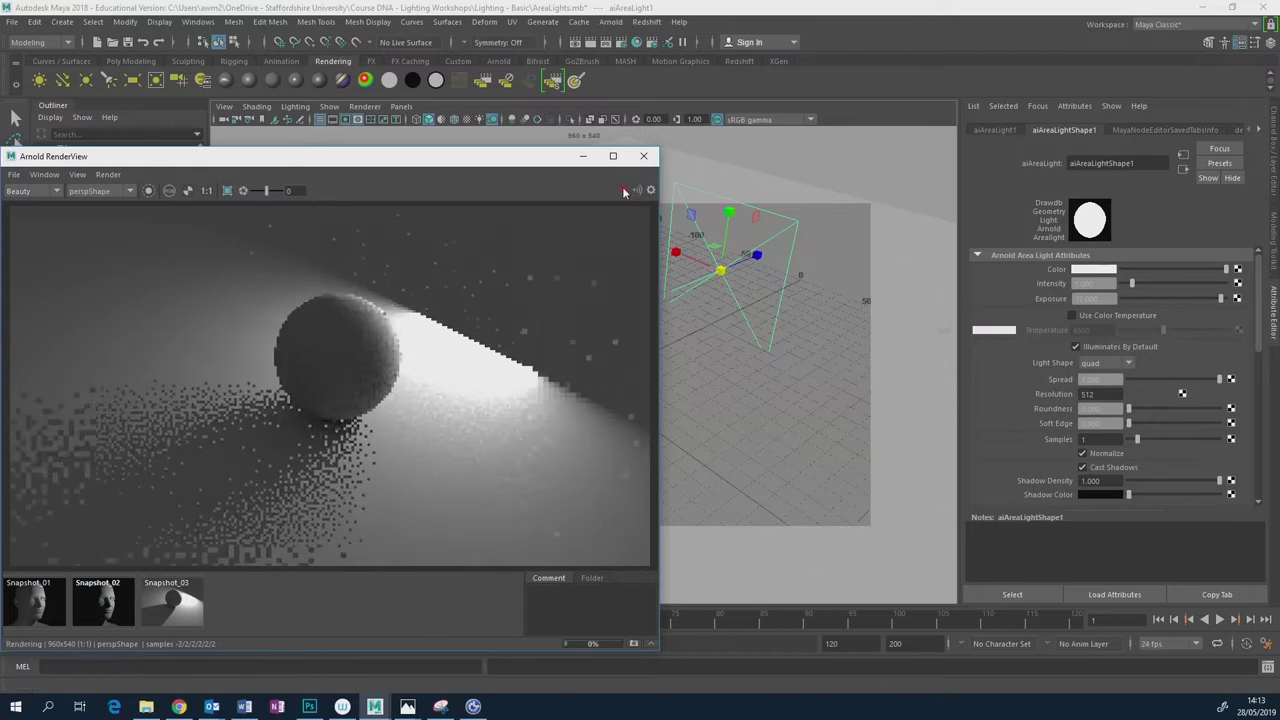
Store a snapshot of the enlarged-light render, stop rendering, and move the RenderView window clear of the light in the viewport.
drag(480, 157, 595, 139)
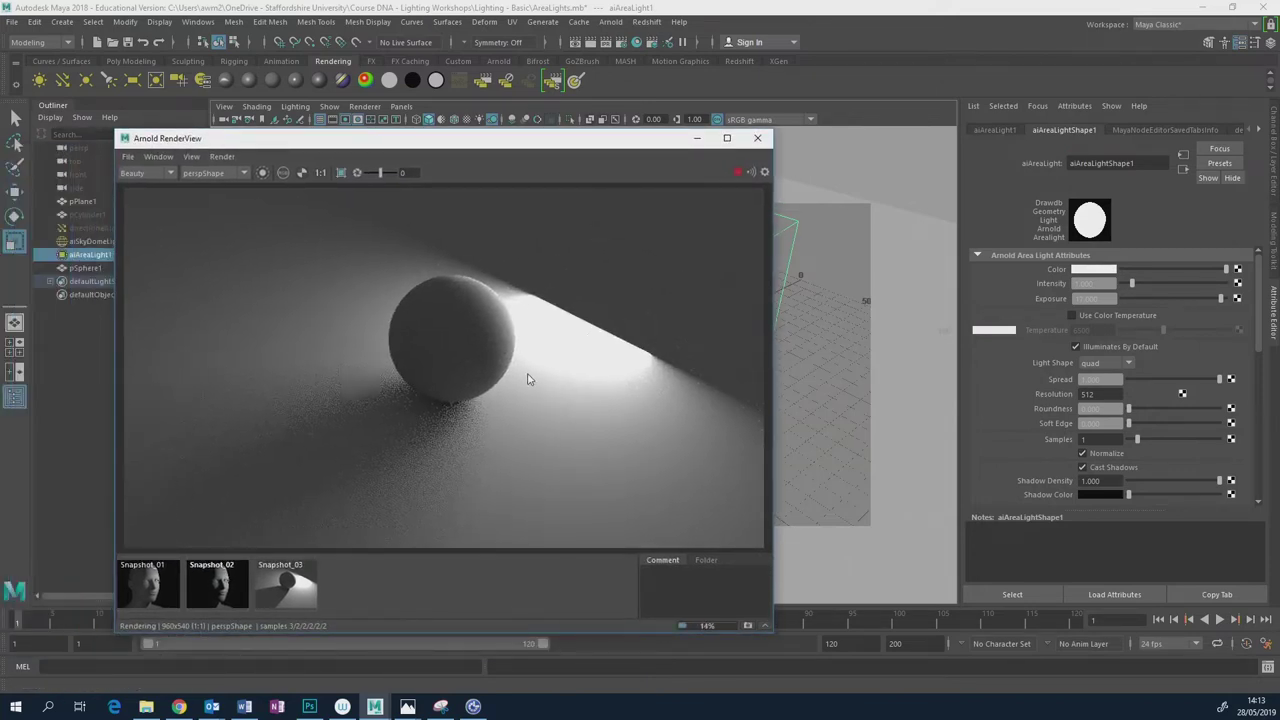
click(750, 626)
click(737, 172)
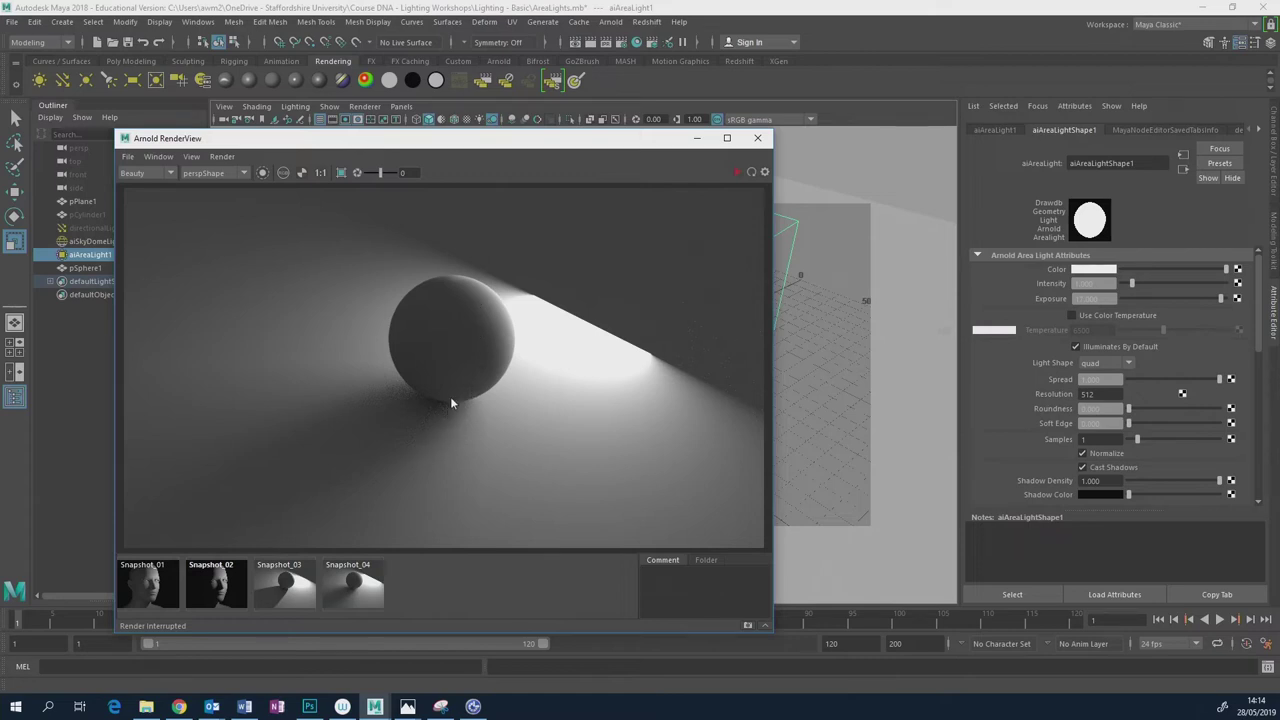
drag(400, 138, 210, 155)
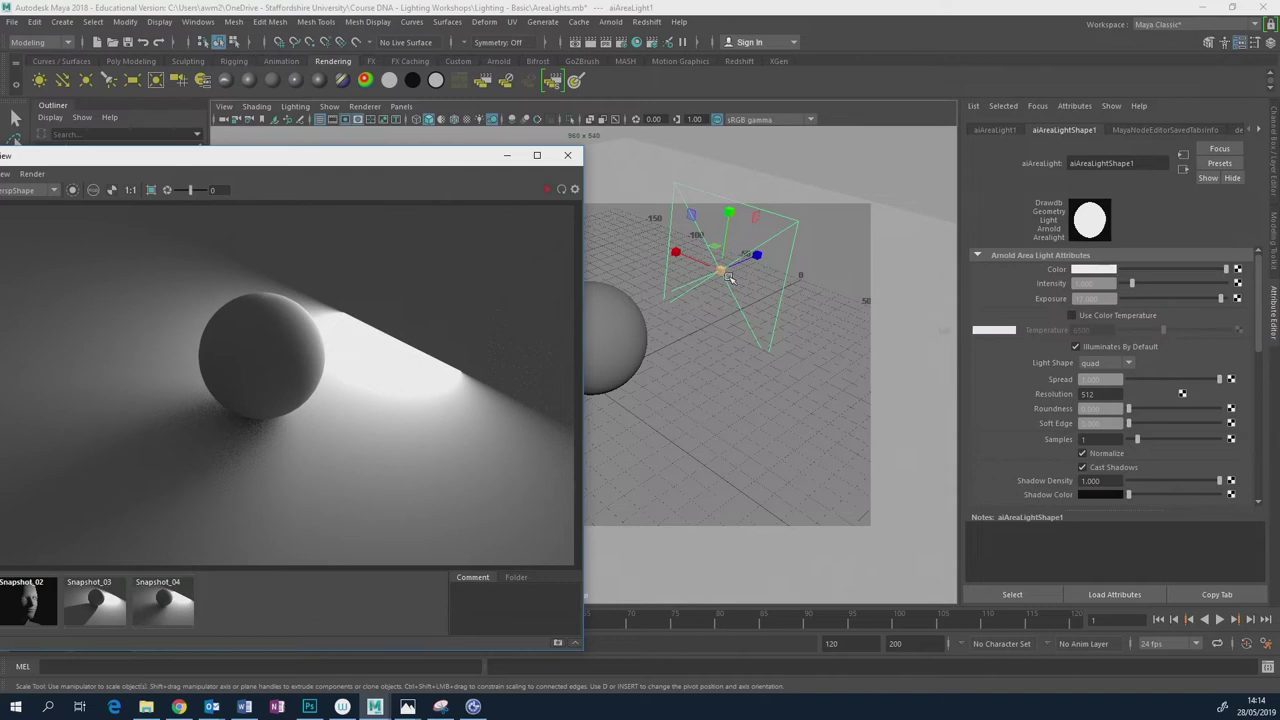
Compare the sphere's shadows in the stored renders Snapshot_03 and Snapshot_04, switching back and forth between them.
drag(460, 156, 663, 133)
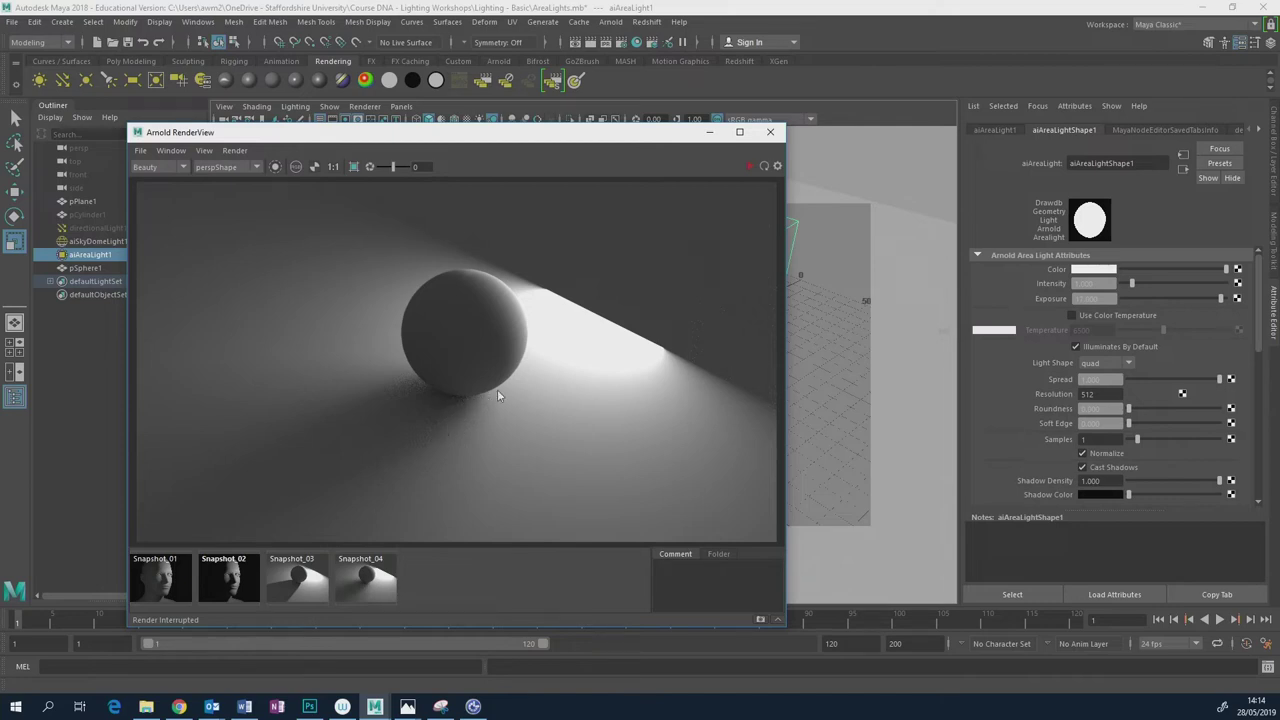
click(304, 585)
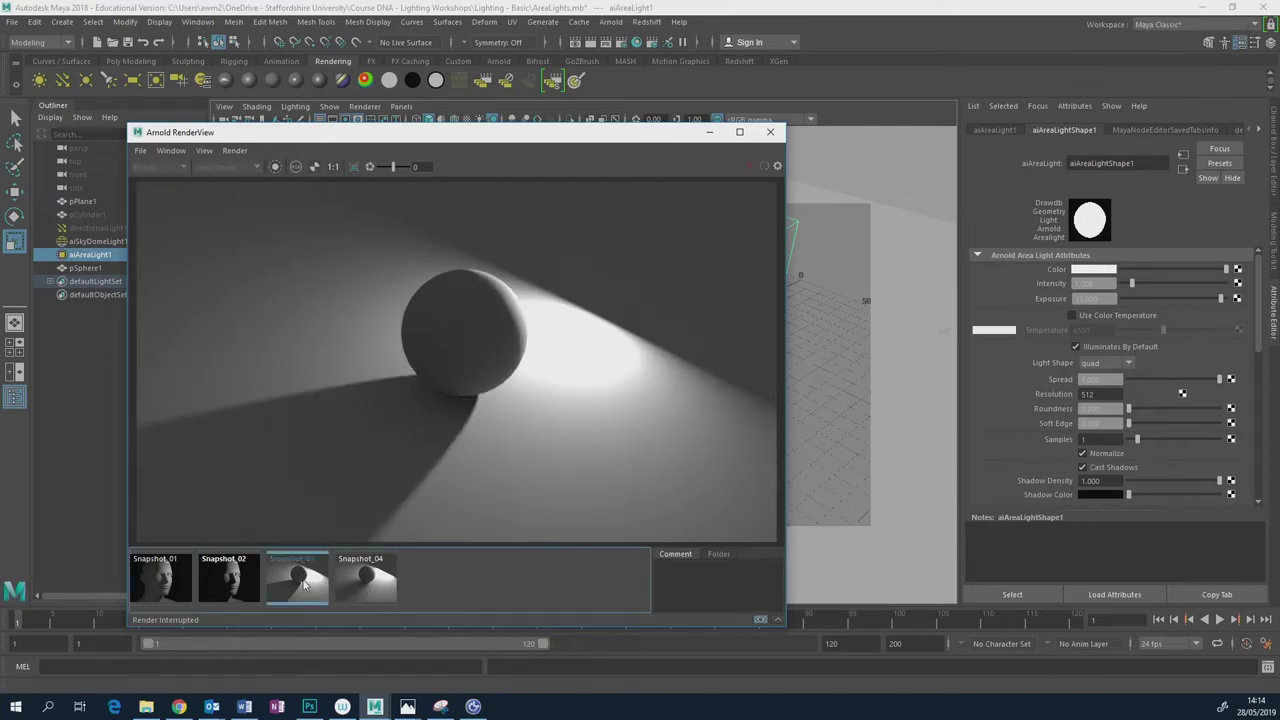
click(356, 585)
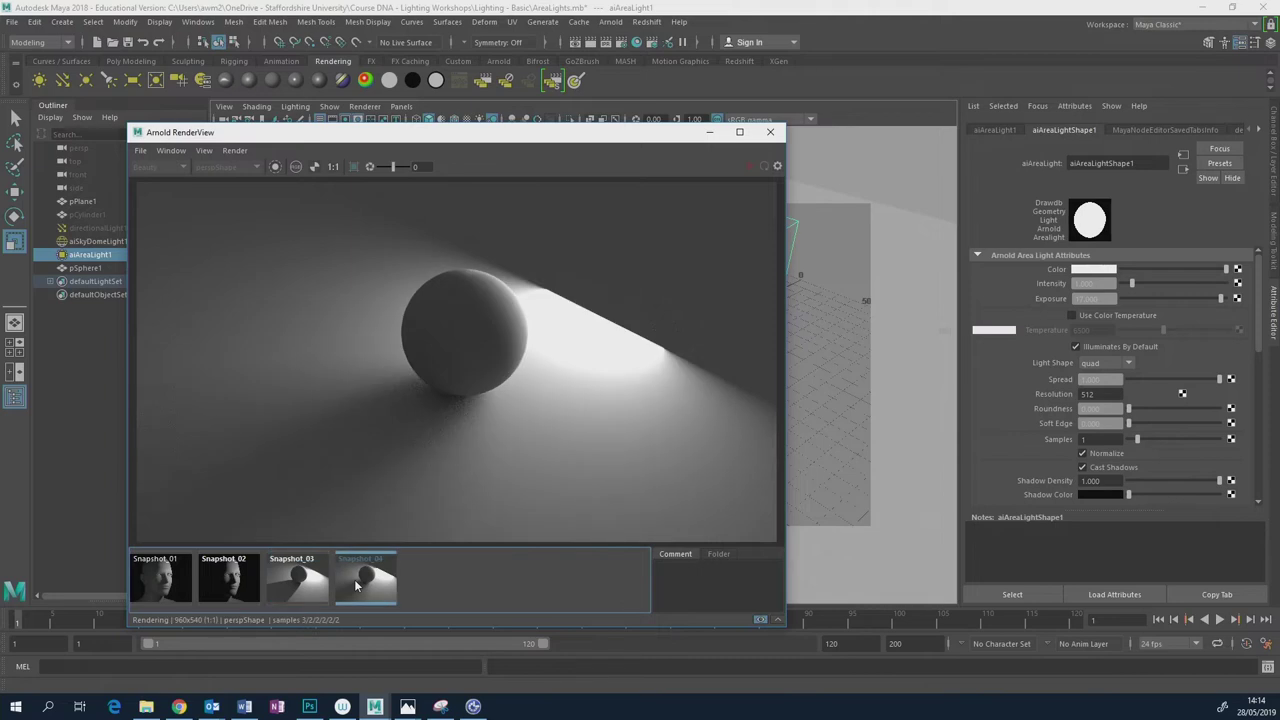
click(306, 580)
click(304, 578)
click(304, 578)
click(384, 582)
key(Left)
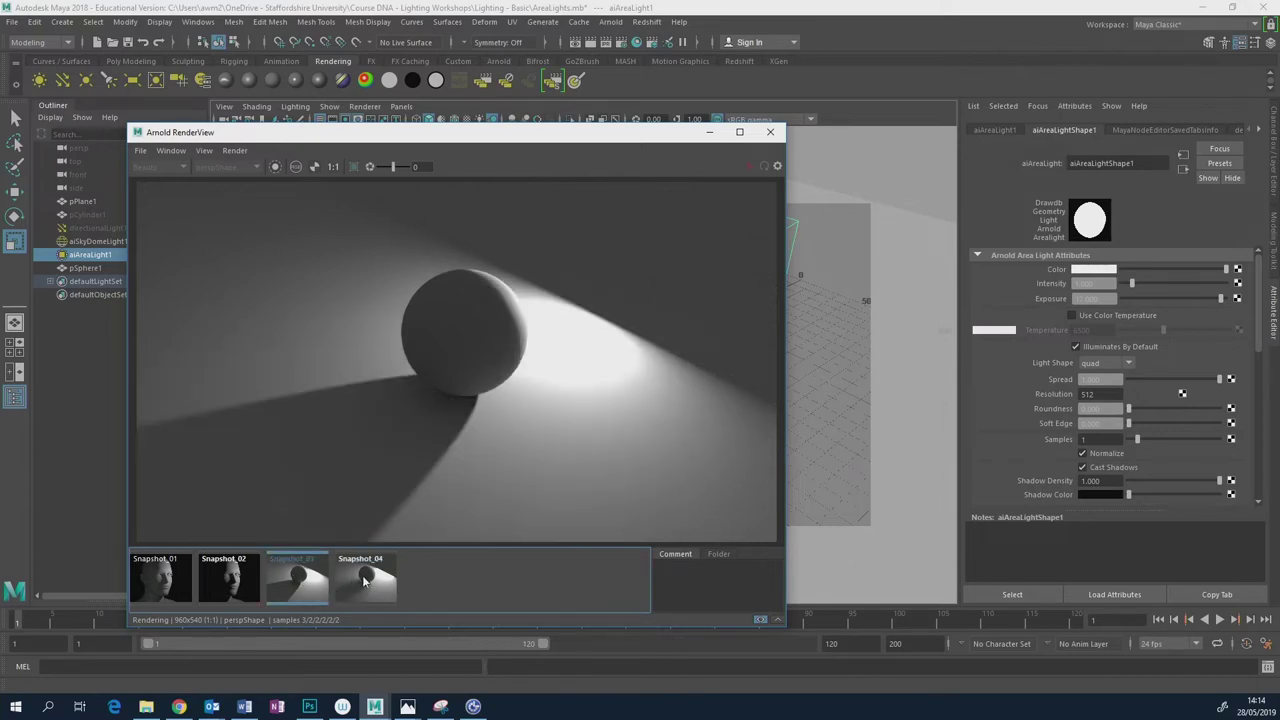
key(Right)
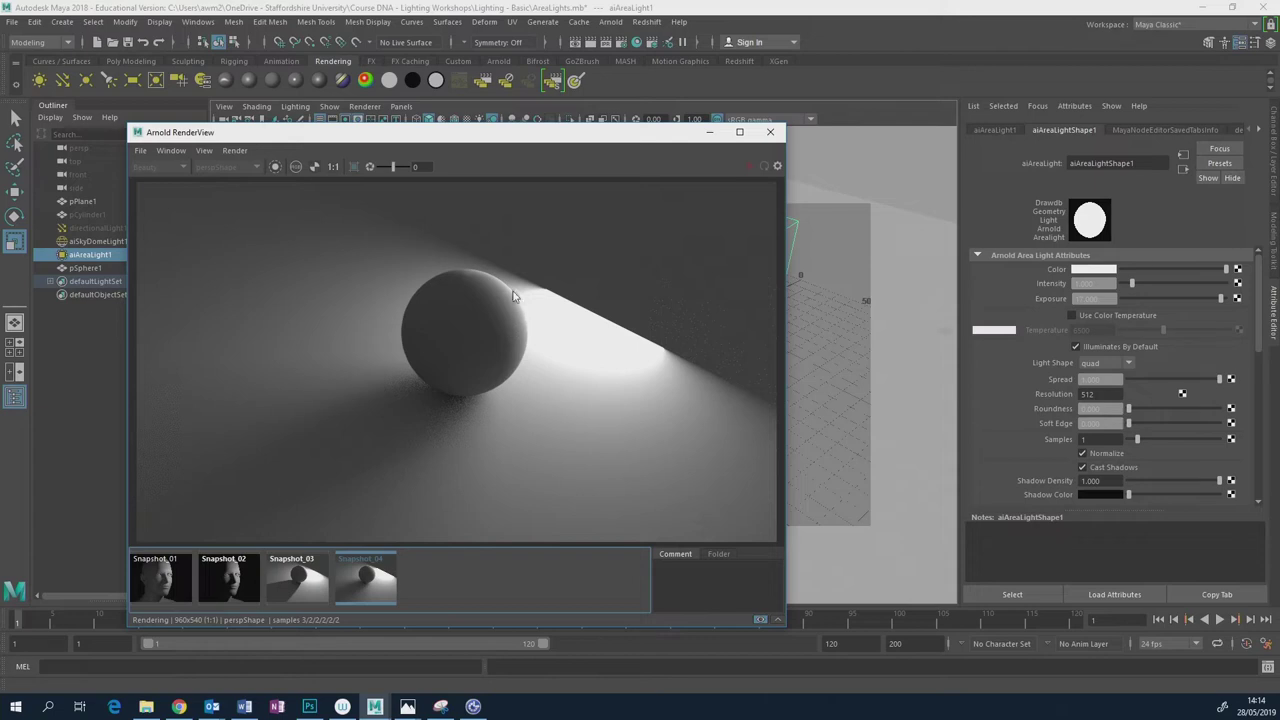
Put the render window away and, facing the area light from the sphere's far side, scale it uniformly down and back up past the sphere's size.
drag(592, 136, 293, 199)
click(471, 195)
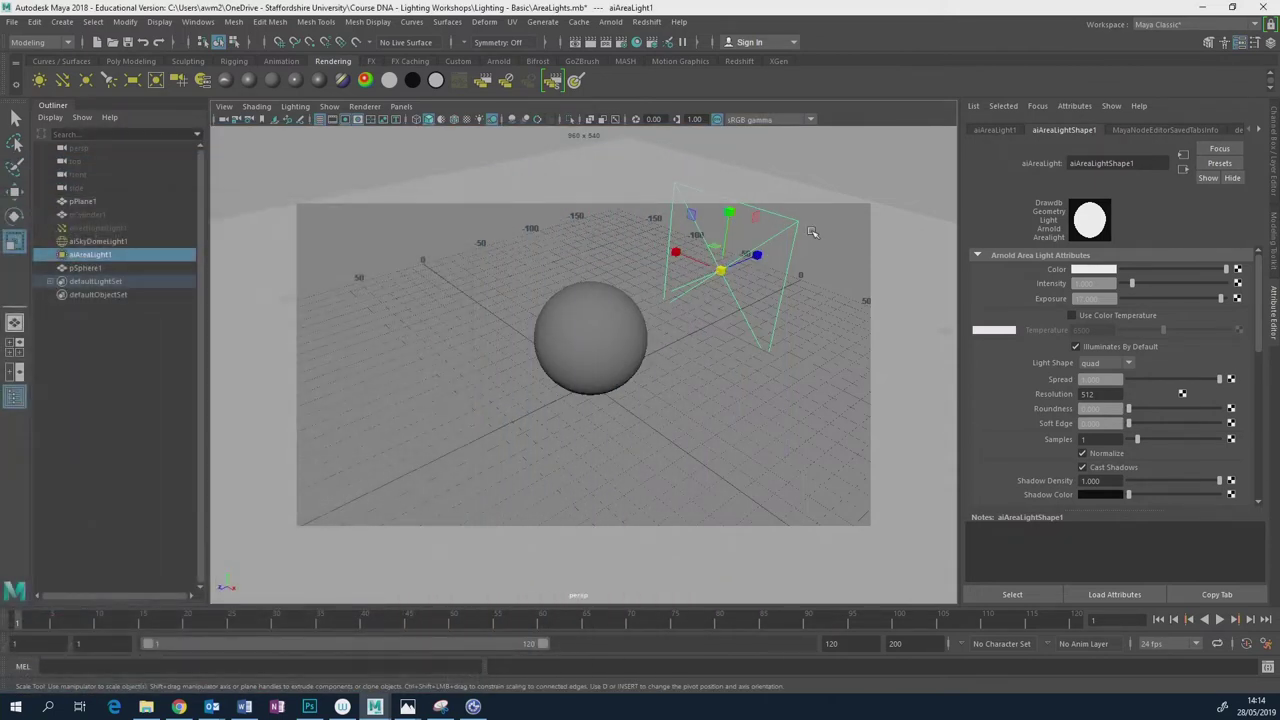
click(224, 106)
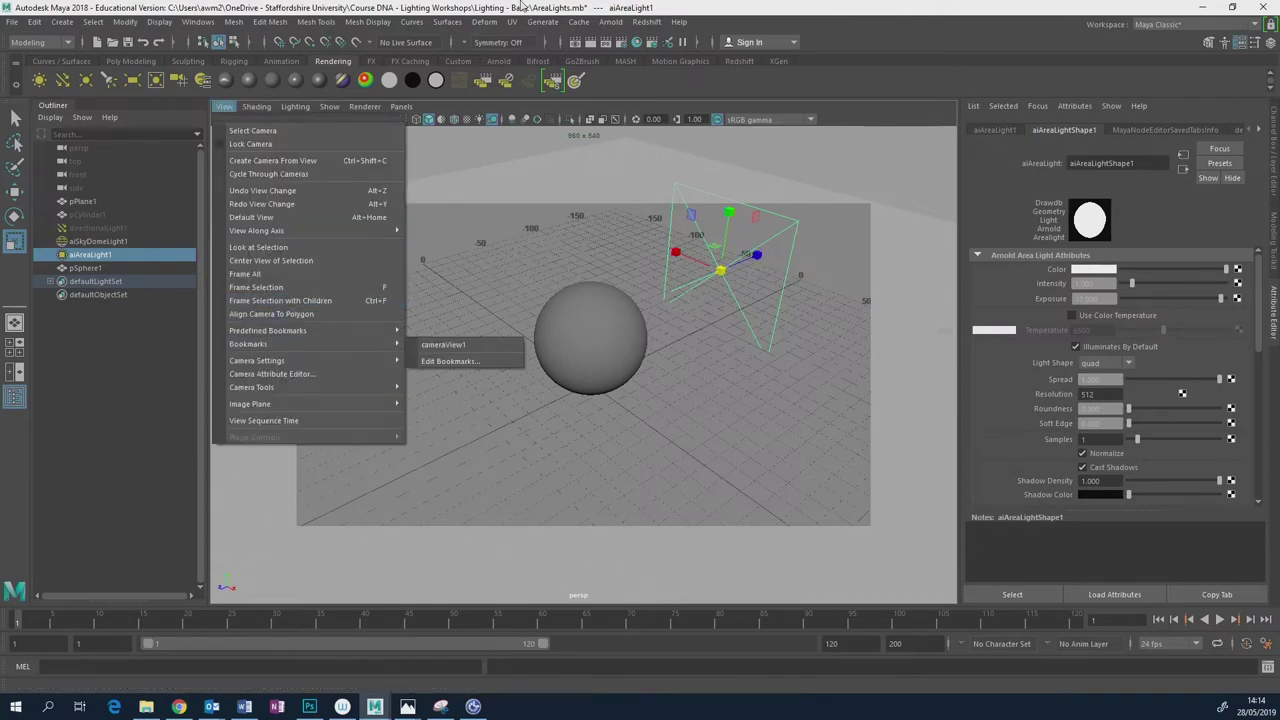
click(700, 349)
alt+drag(657, 325, 714, 311)
alt+right_drag(714, 311, 729, 286)
alt+drag(729, 286, 694, 326)
alt+right_drag(694, 326, 629, 353)
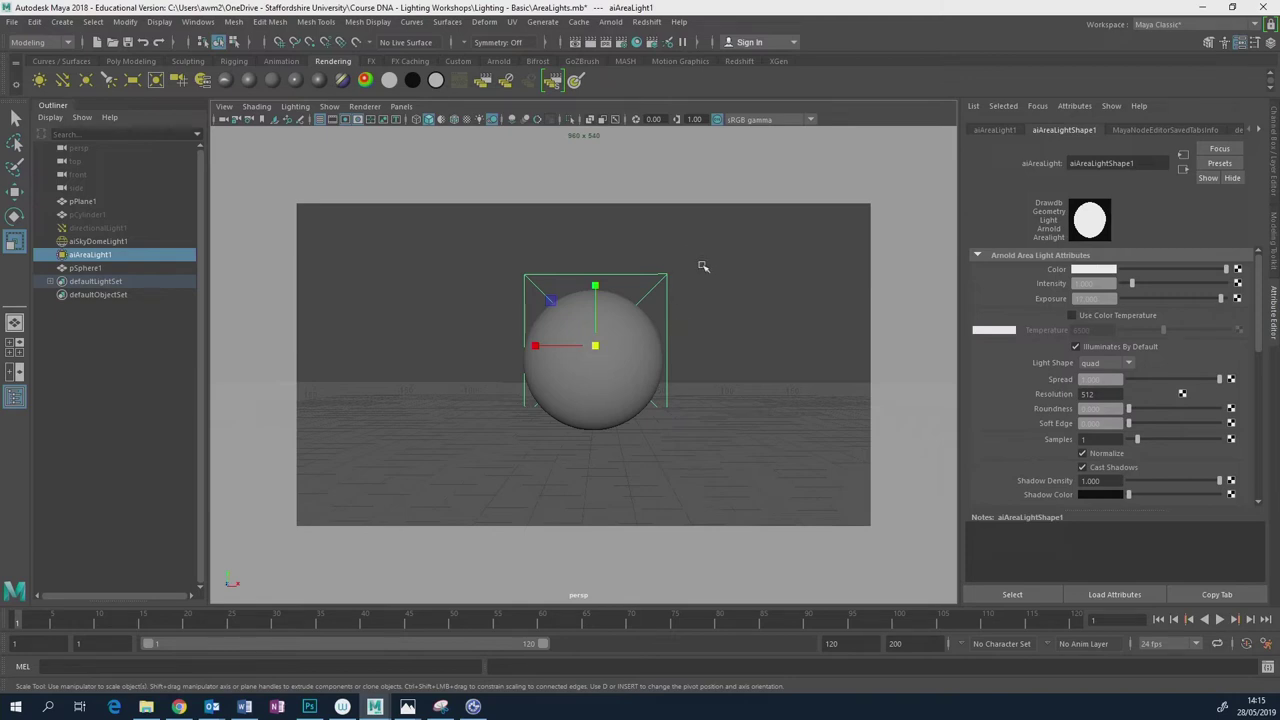
drag(596, 345, 516, 374)
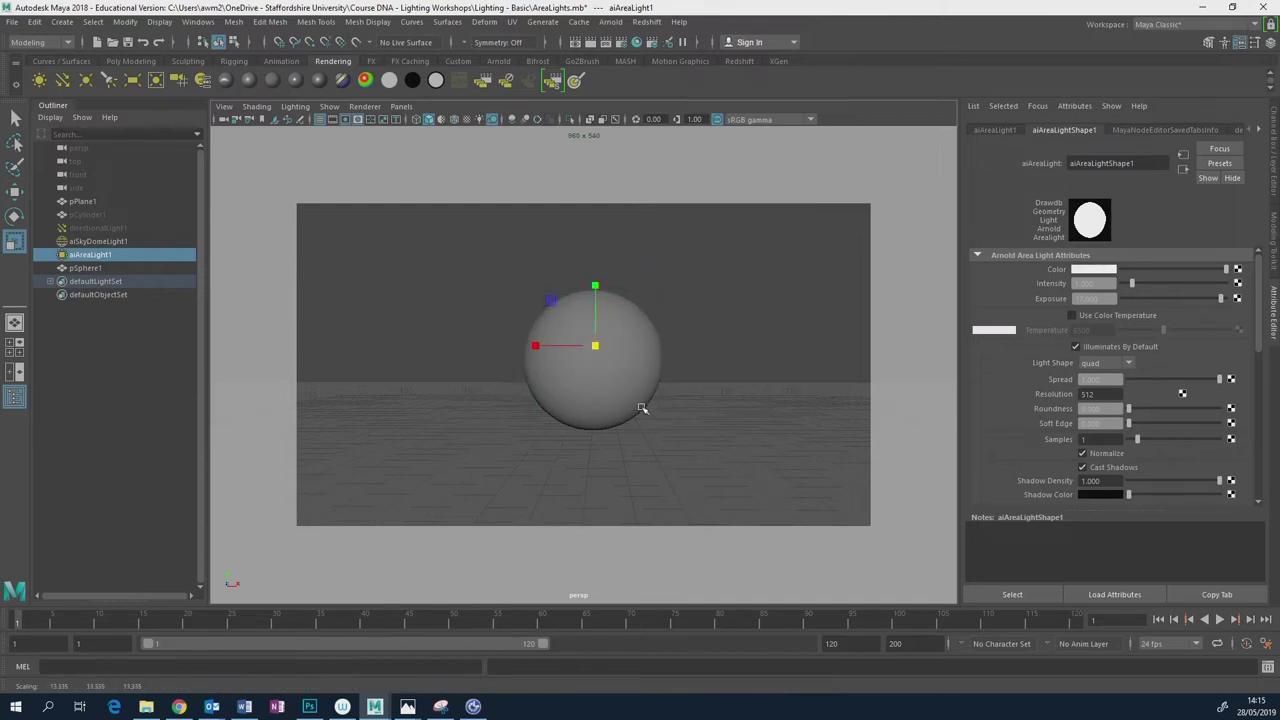
drag(596, 346, 706, 291)
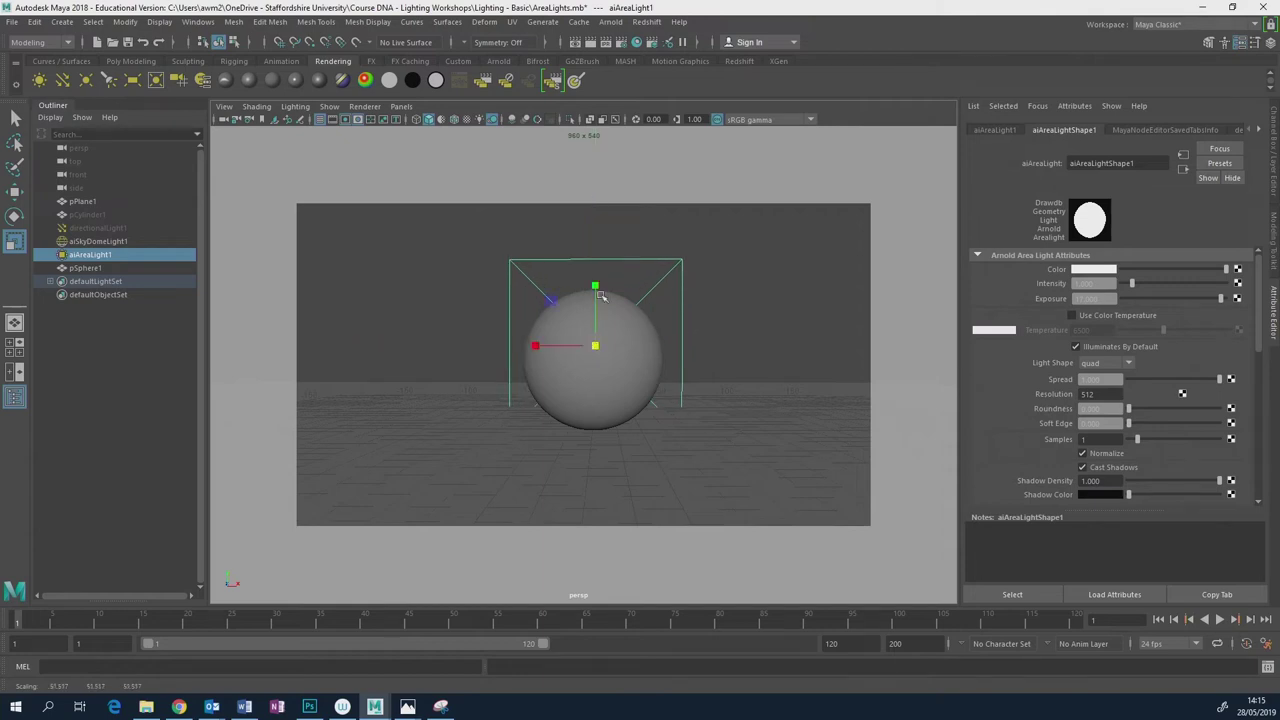
Restore the cameraView1 bookmark and scale aiAreaLight1 uniformly up so it is much larger than the sphere.
click(224, 106)
mouse_move(281, 345)
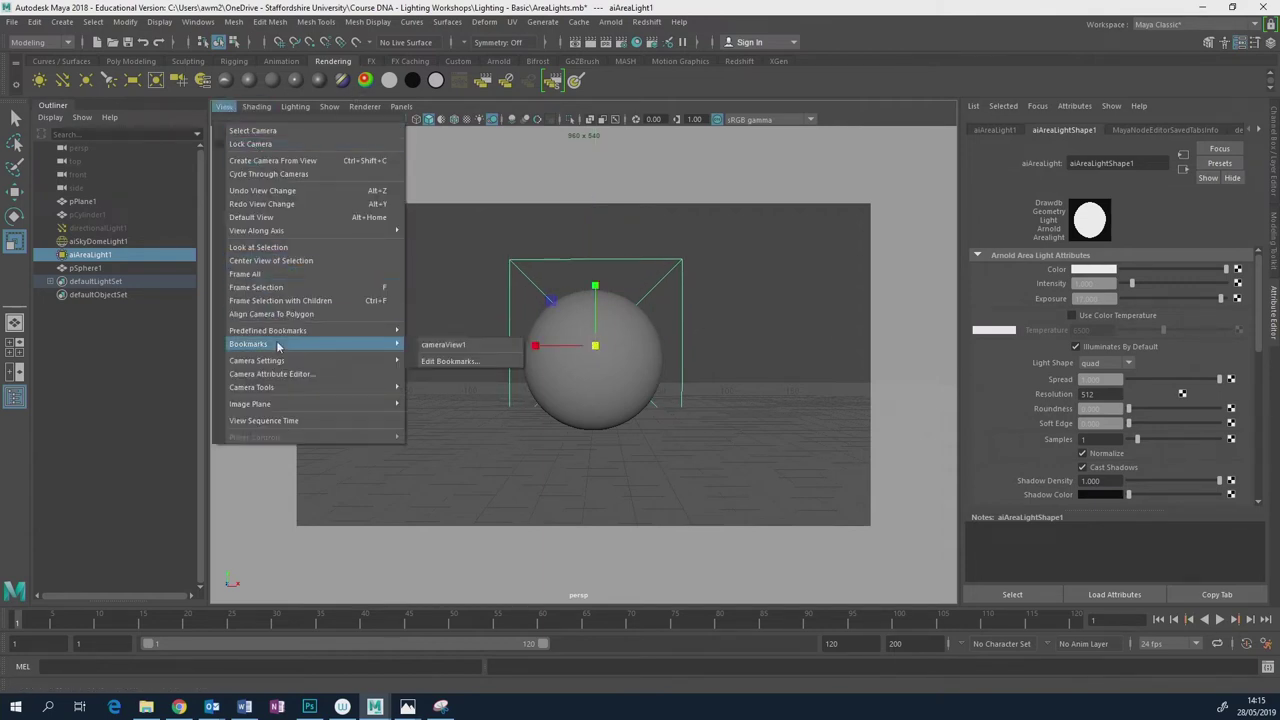
click(438, 347)
drag(720, 273, 795, 258)
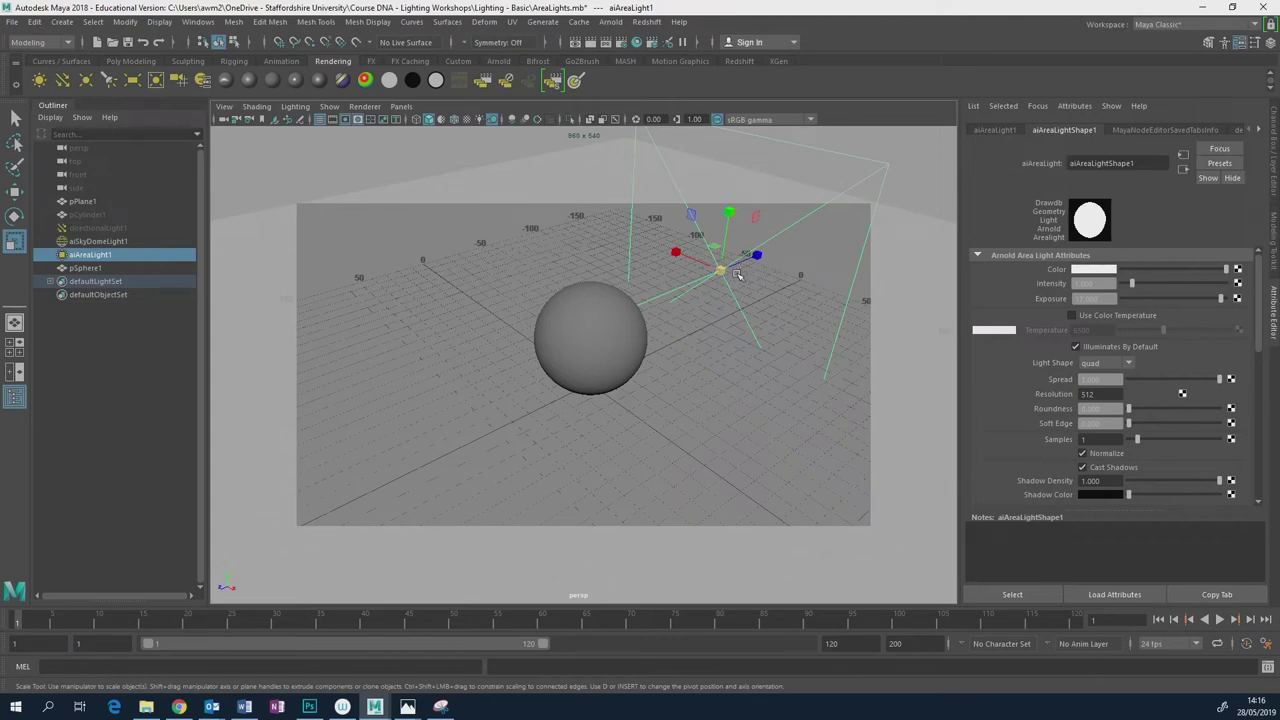
Reopen the Arnold RenderView and start a live IPR render of the enlarged area light.
click(610, 21)
click(635, 57)
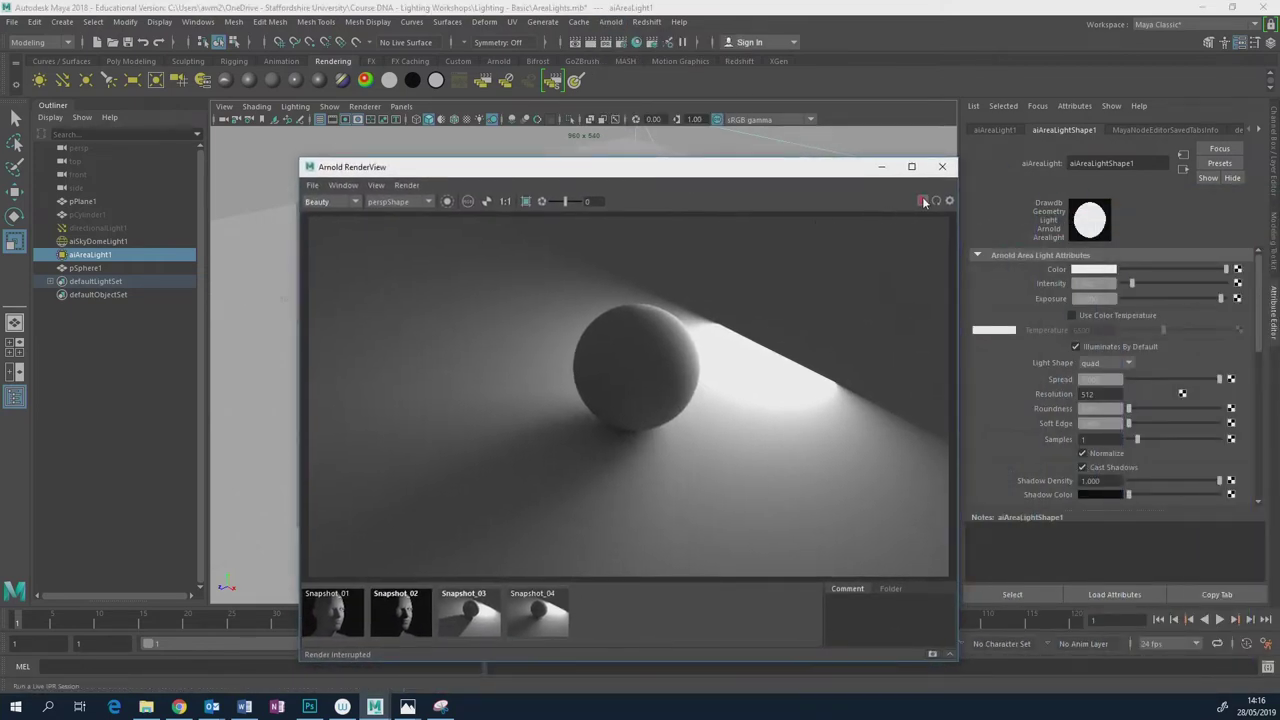
click(921, 201)
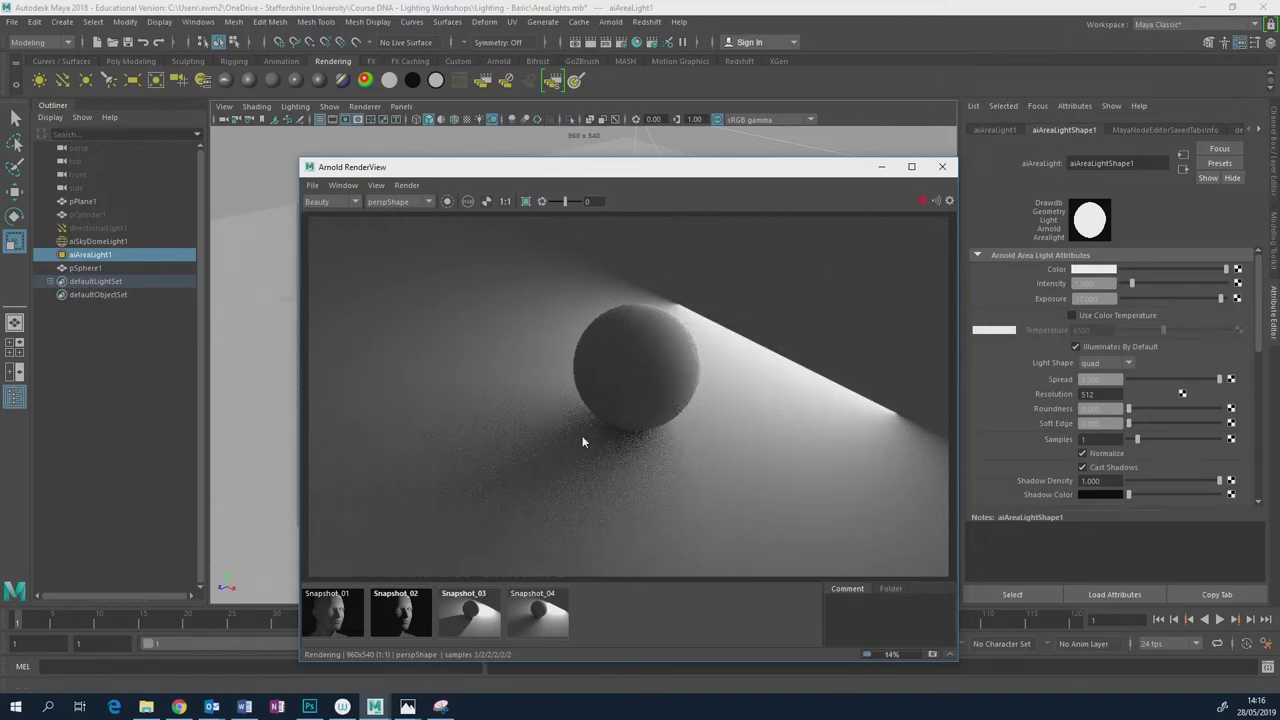
Compare the two head renders stored as Snapshot_01 and Snapshot_02.
click(397, 618)
click(340, 622)
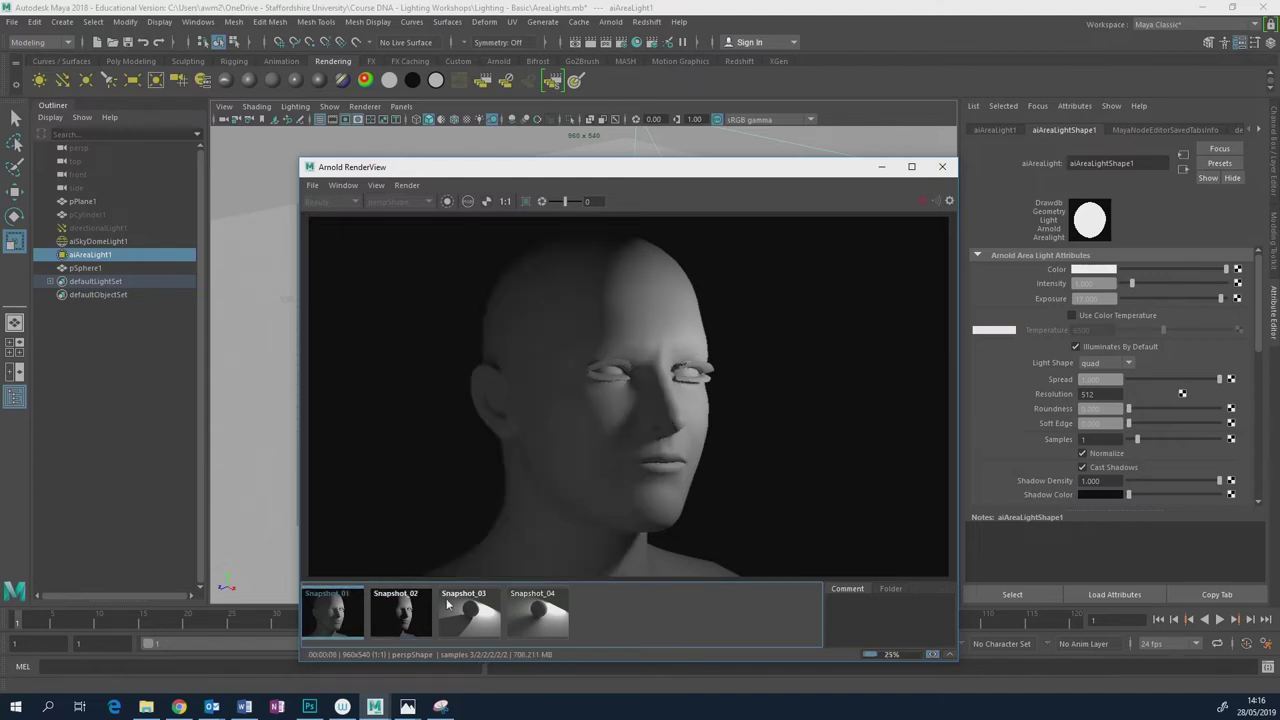
click(400, 612)
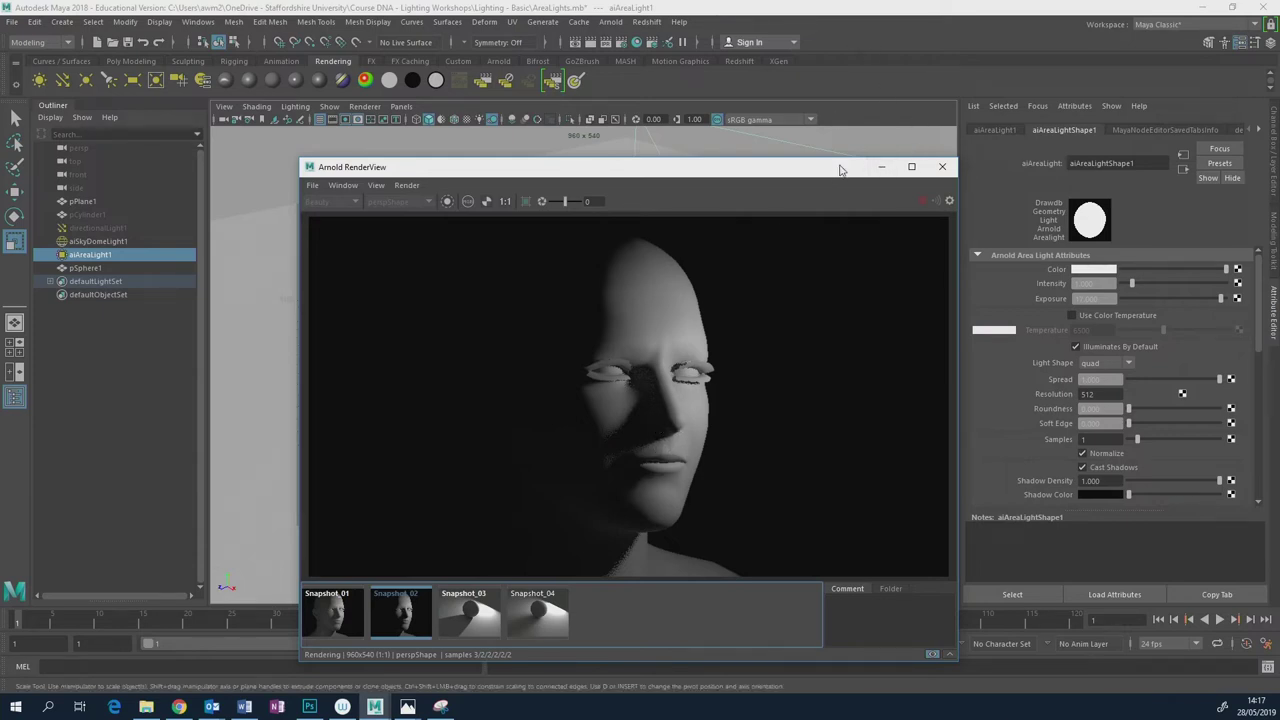
Switch to Photoshop to examine the light-ray sketch of the area light and sphere, returning to Maya's render window.
click(881, 166)
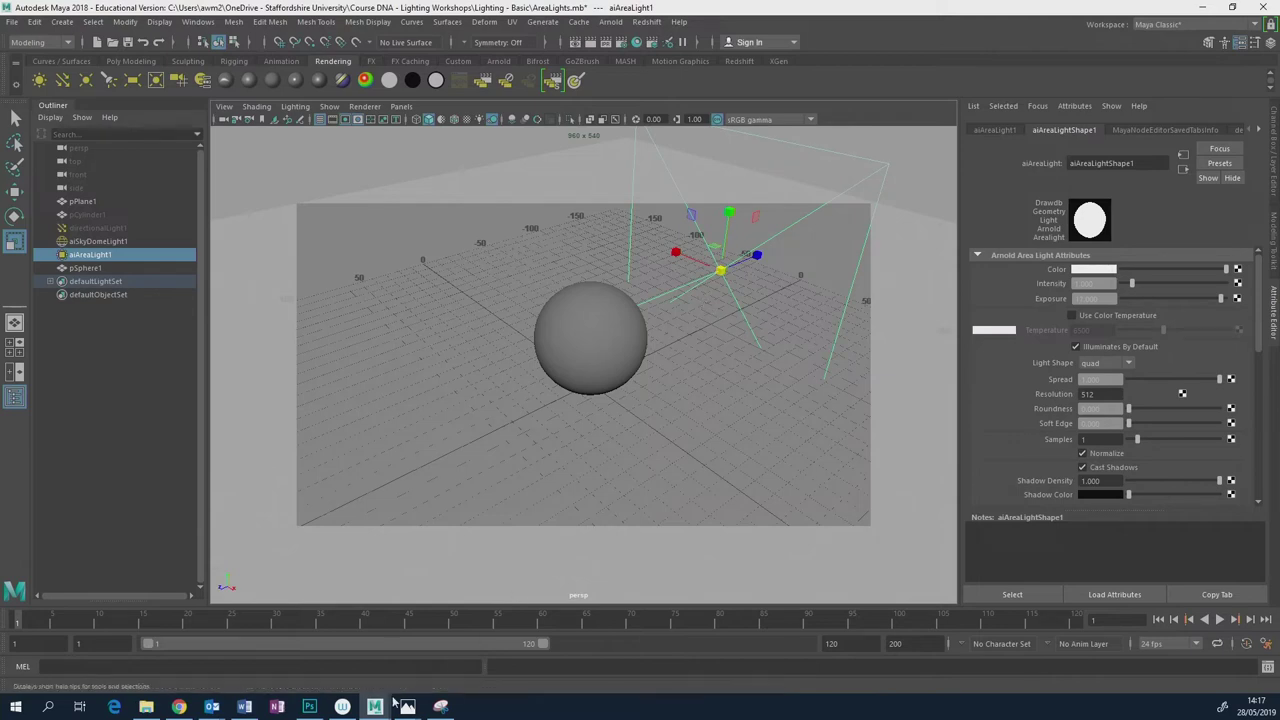
click(1208, 7)
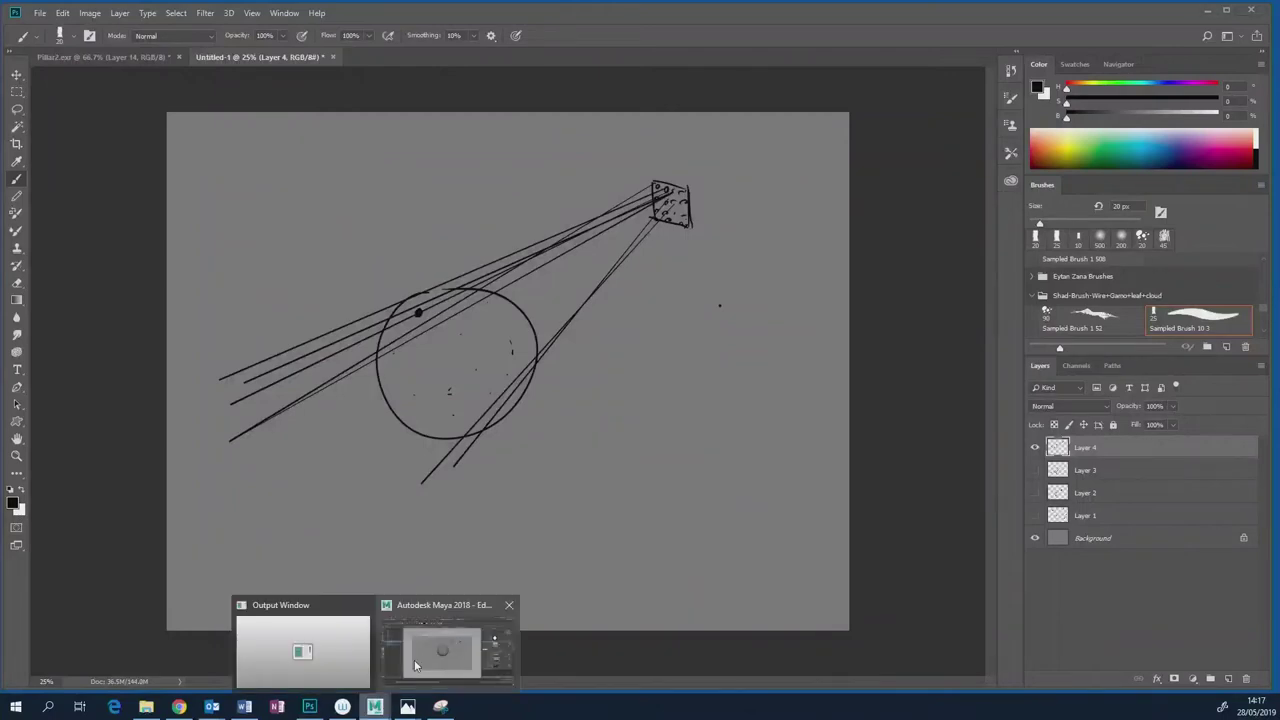
click(443, 651)
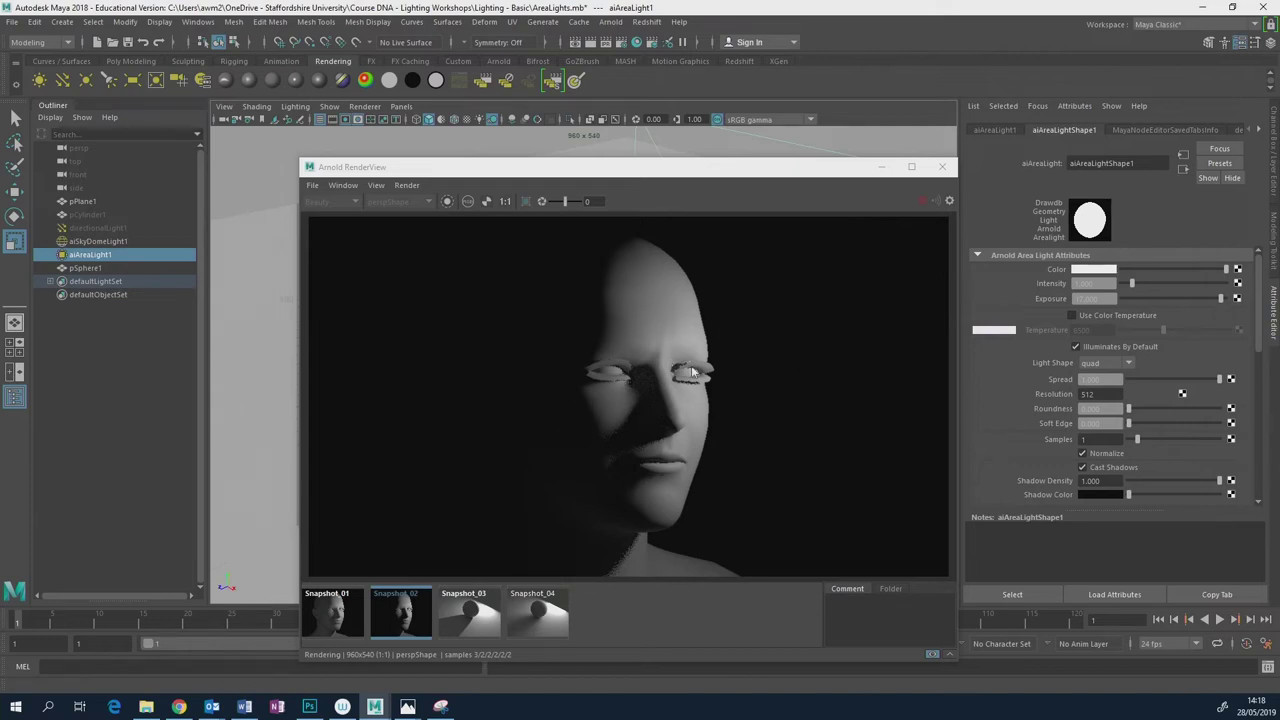
click(881, 166)
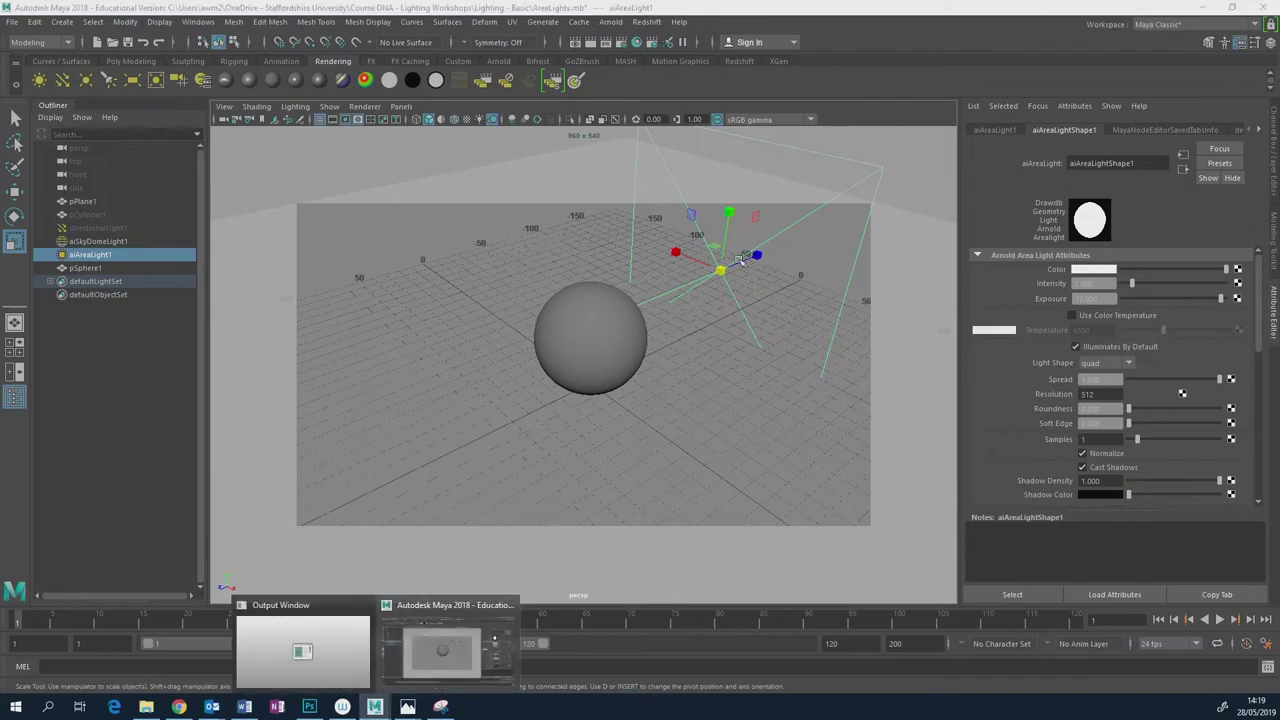
click(372, 707)
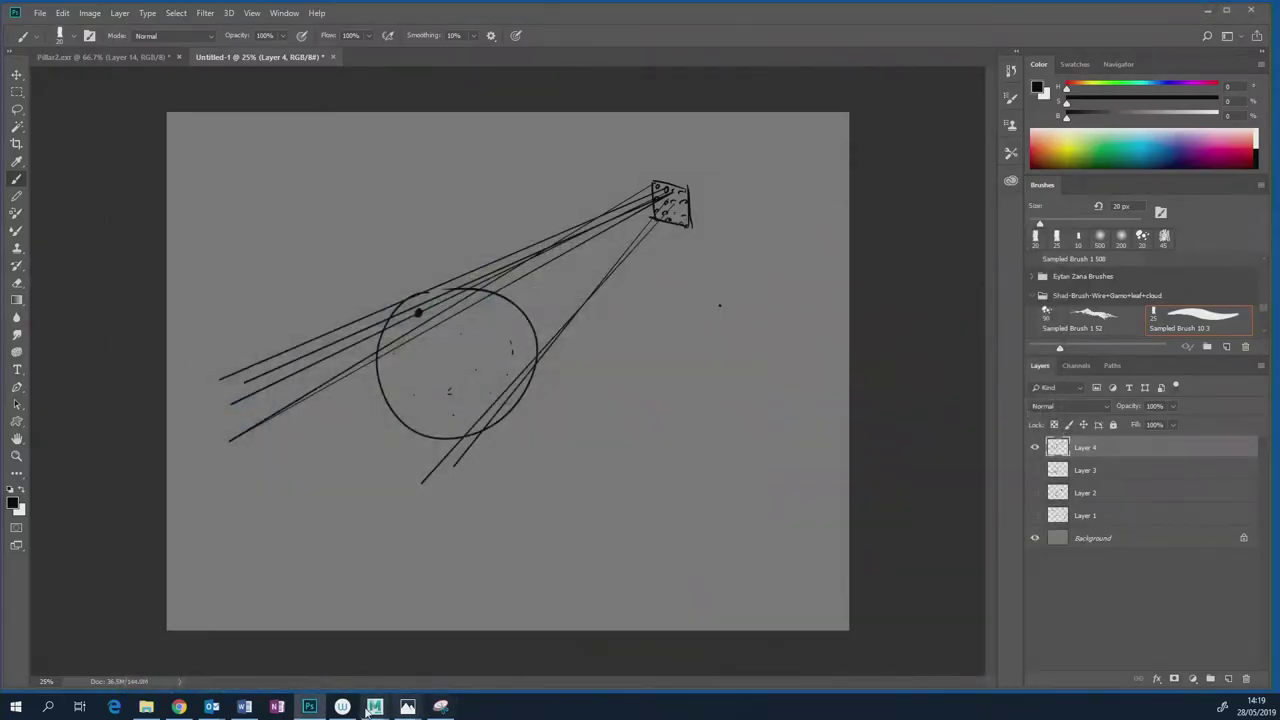
mouse_move(372, 707)
click(457, 655)
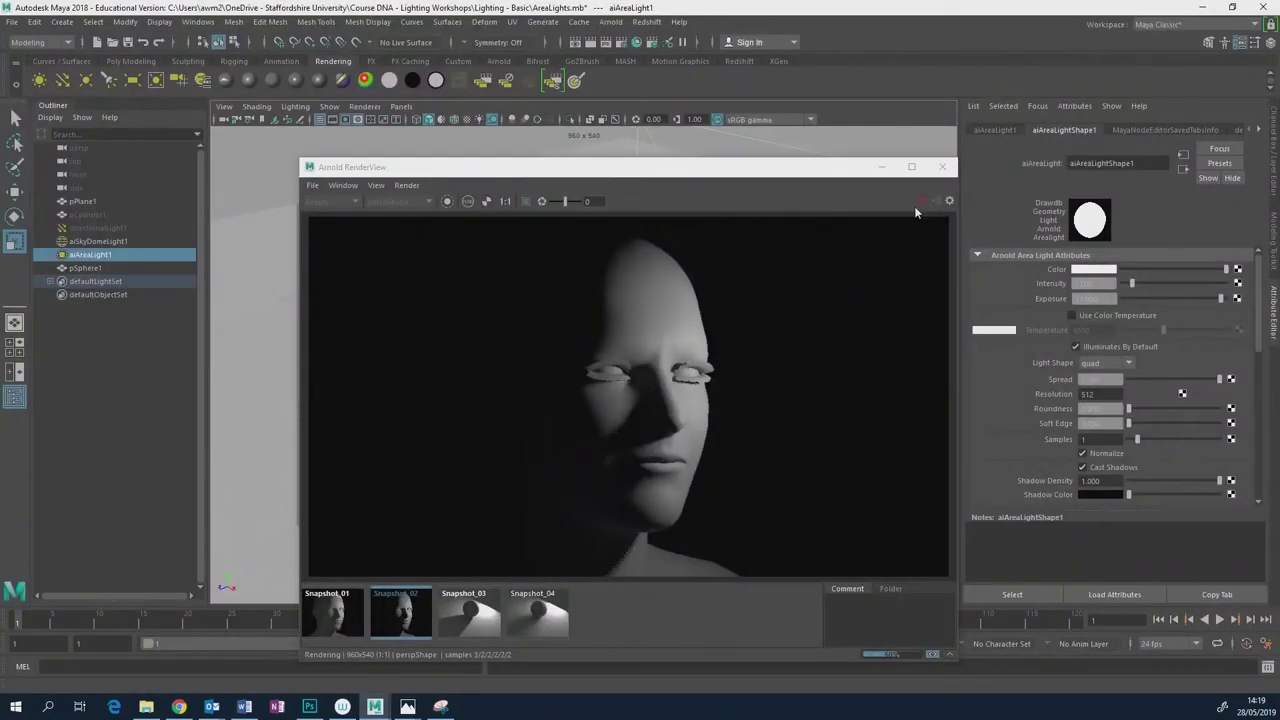
Switch the render view from the stored snapshot to the live render and reposition its window to inspect the area light beside it.
click(932, 655)
drag(743, 171, 487, 202)
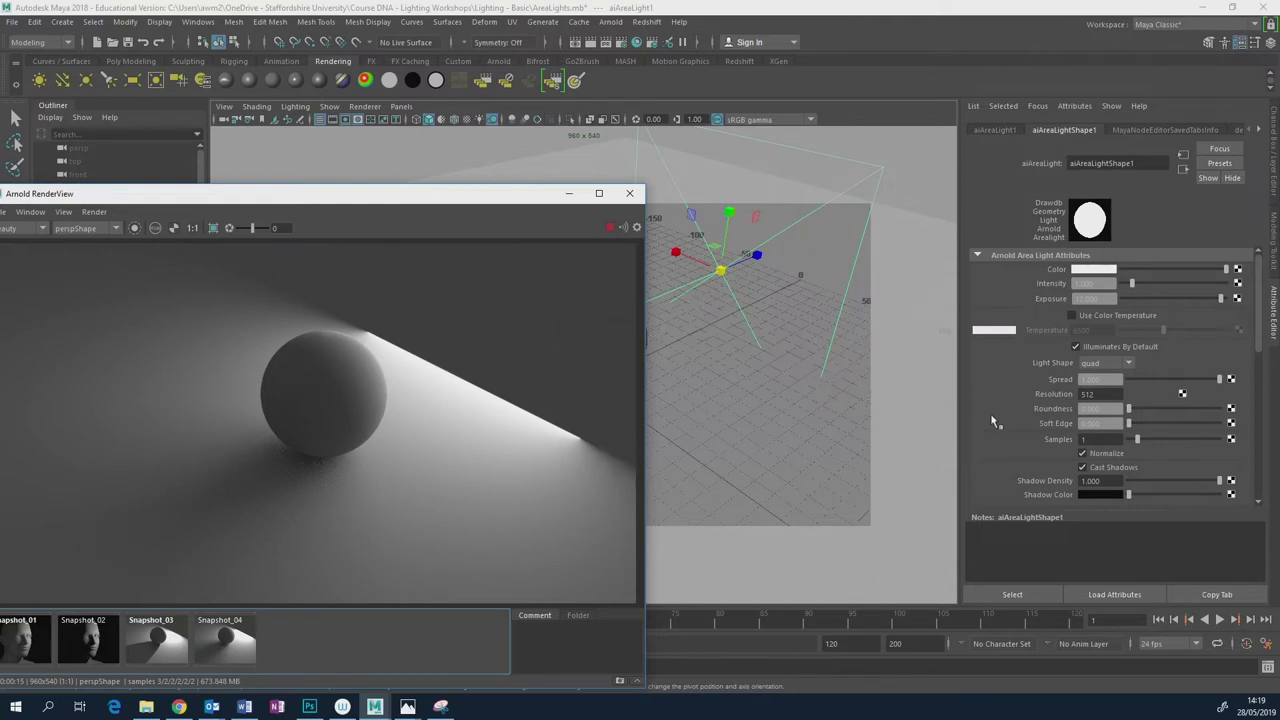
drag(482, 194, 609, 169)
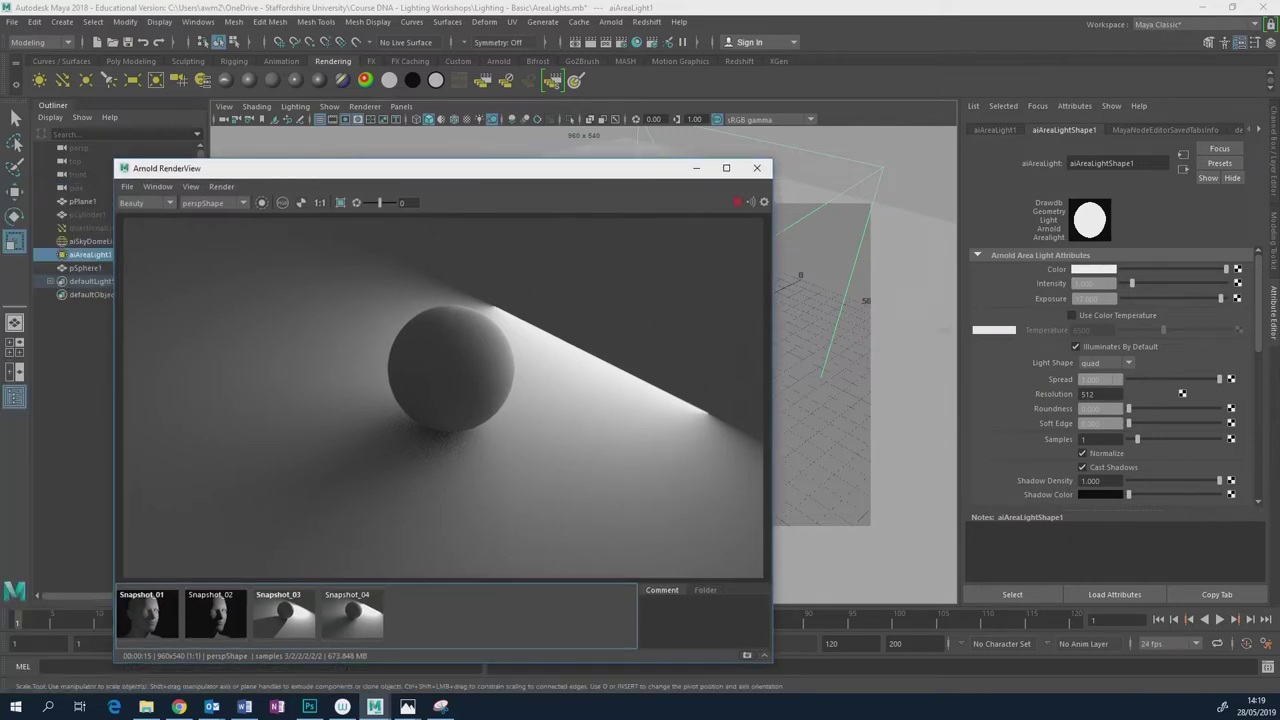
drag(629, 173, 535, 193)
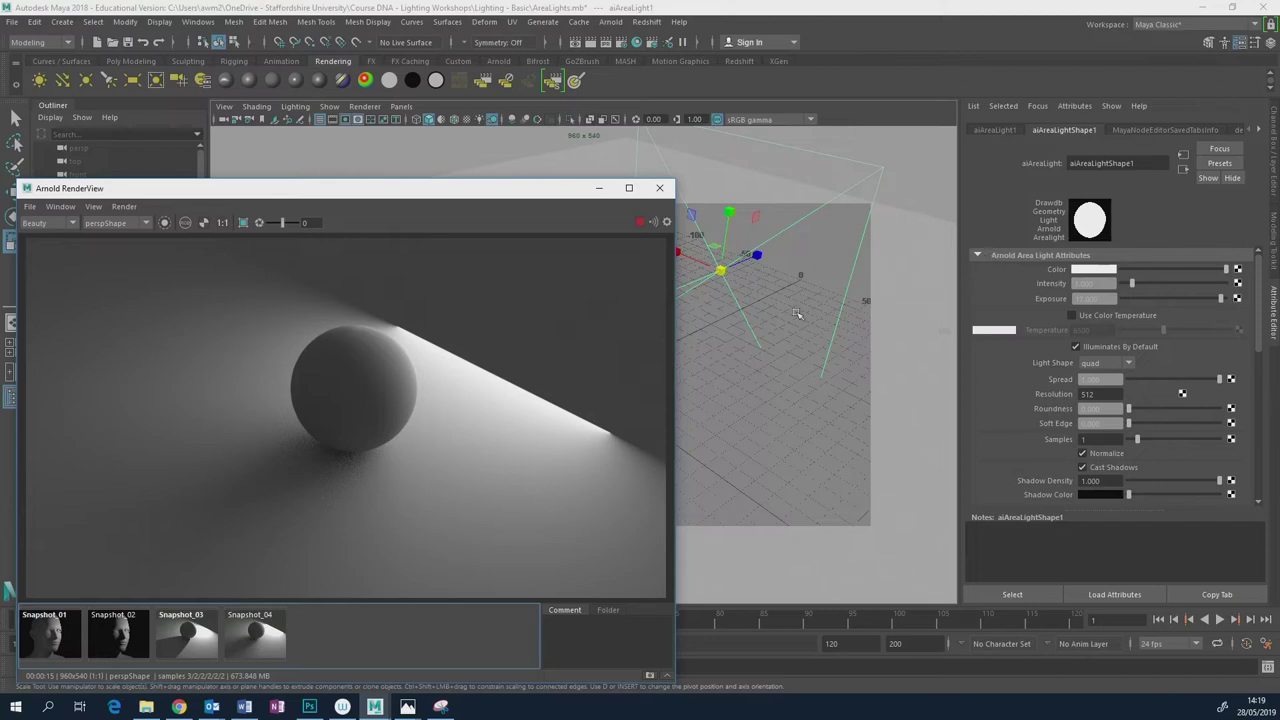
click(720, 270)
drag(560, 190, 623, 167)
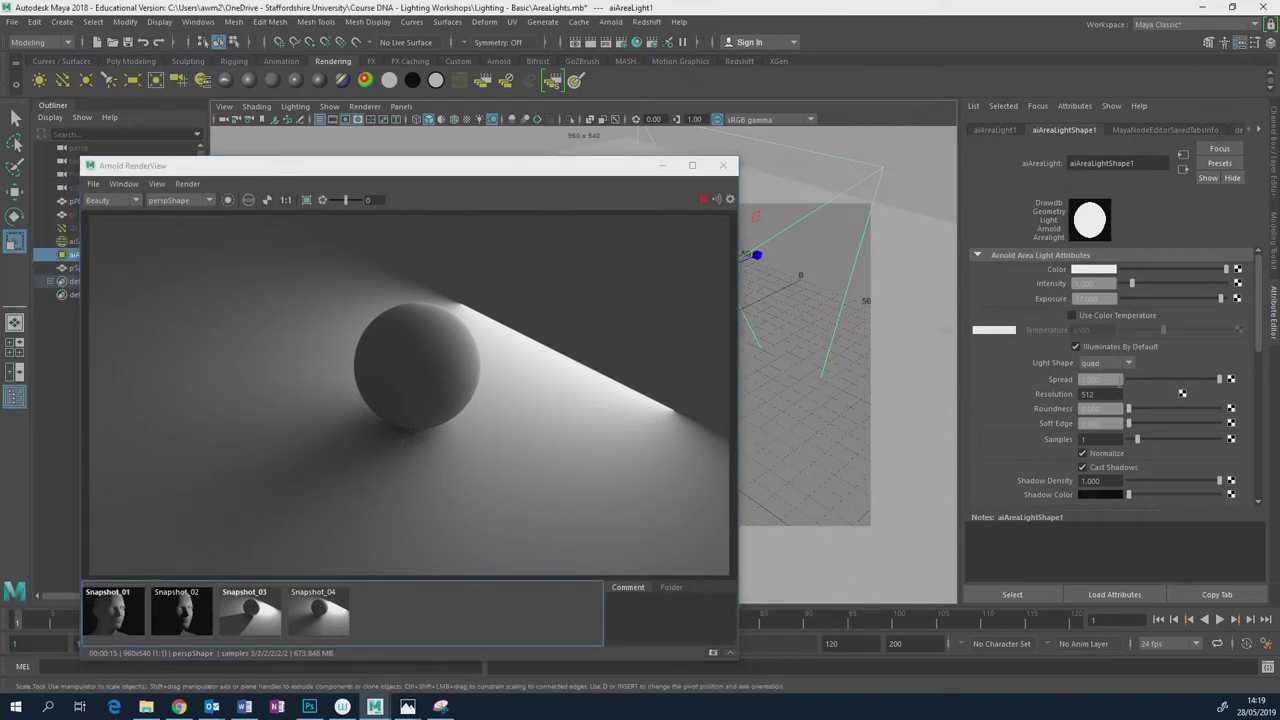
Set the area light's Spread to 0.1.
click(1100, 380)
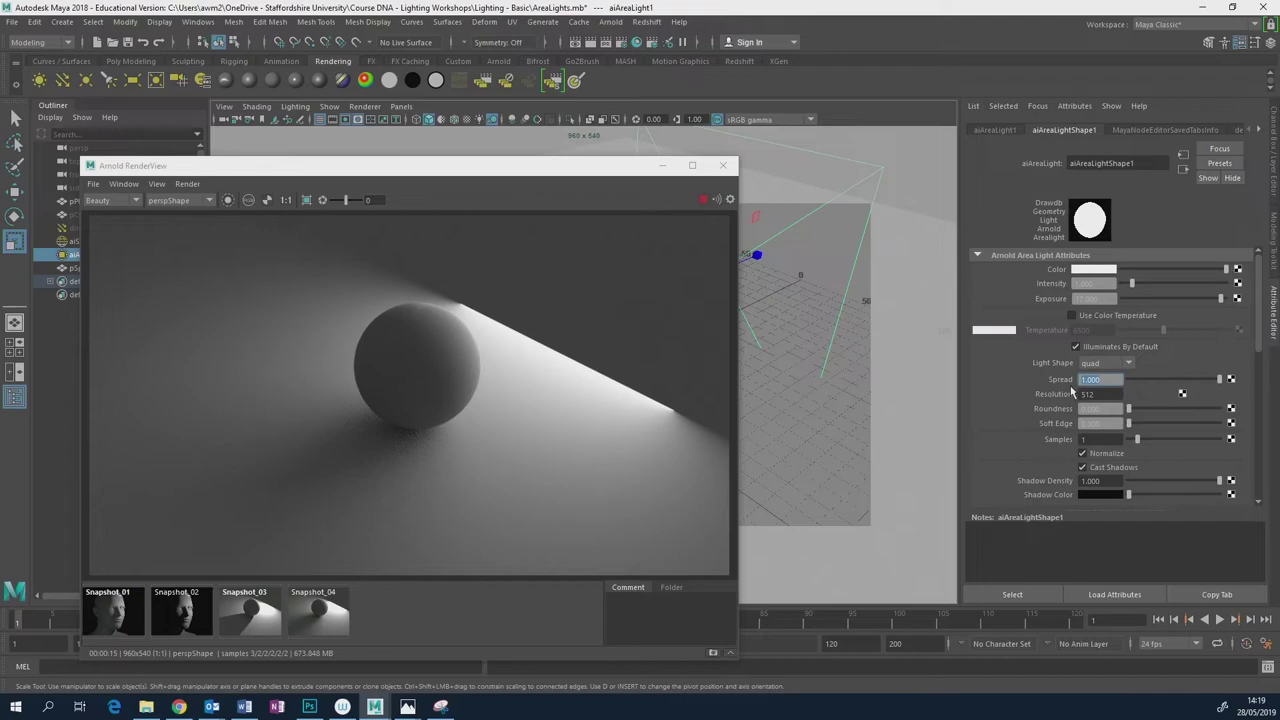
text(0.1)
key(Return)
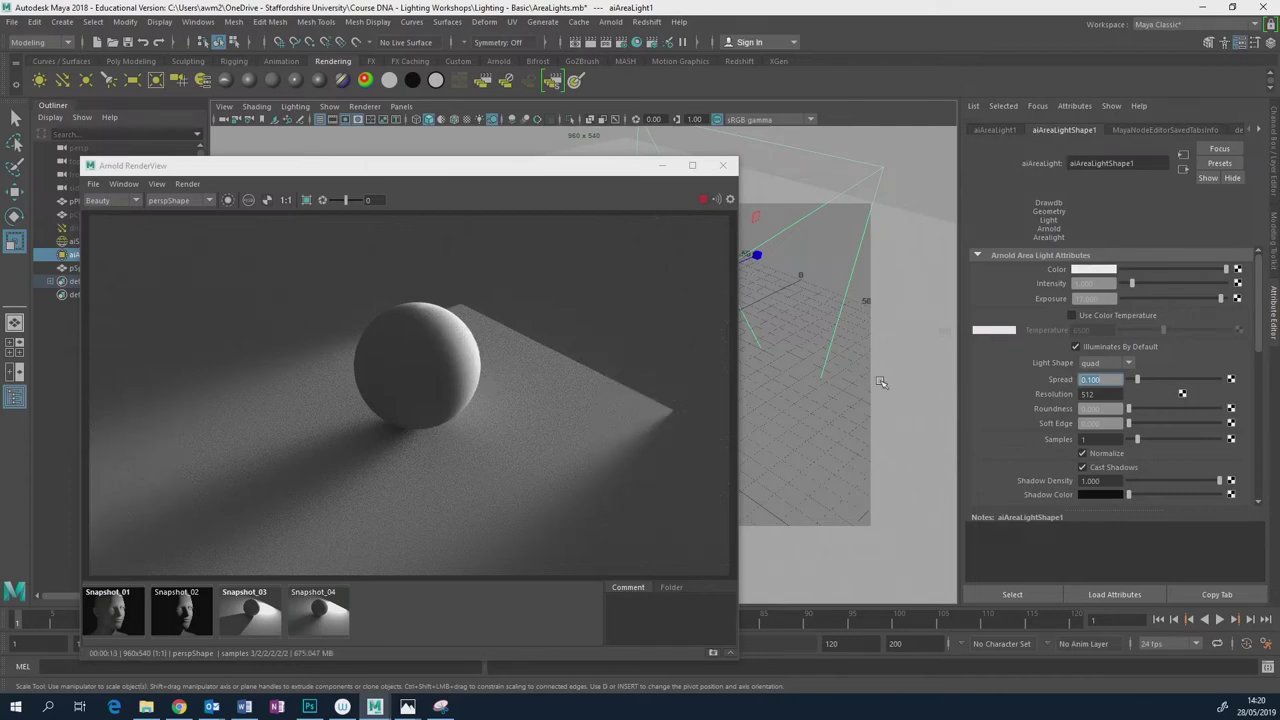
Move the render window clear of the area light in the viewport and set the light's Spread to 0.3.
drag(526, 168, 431, 172)
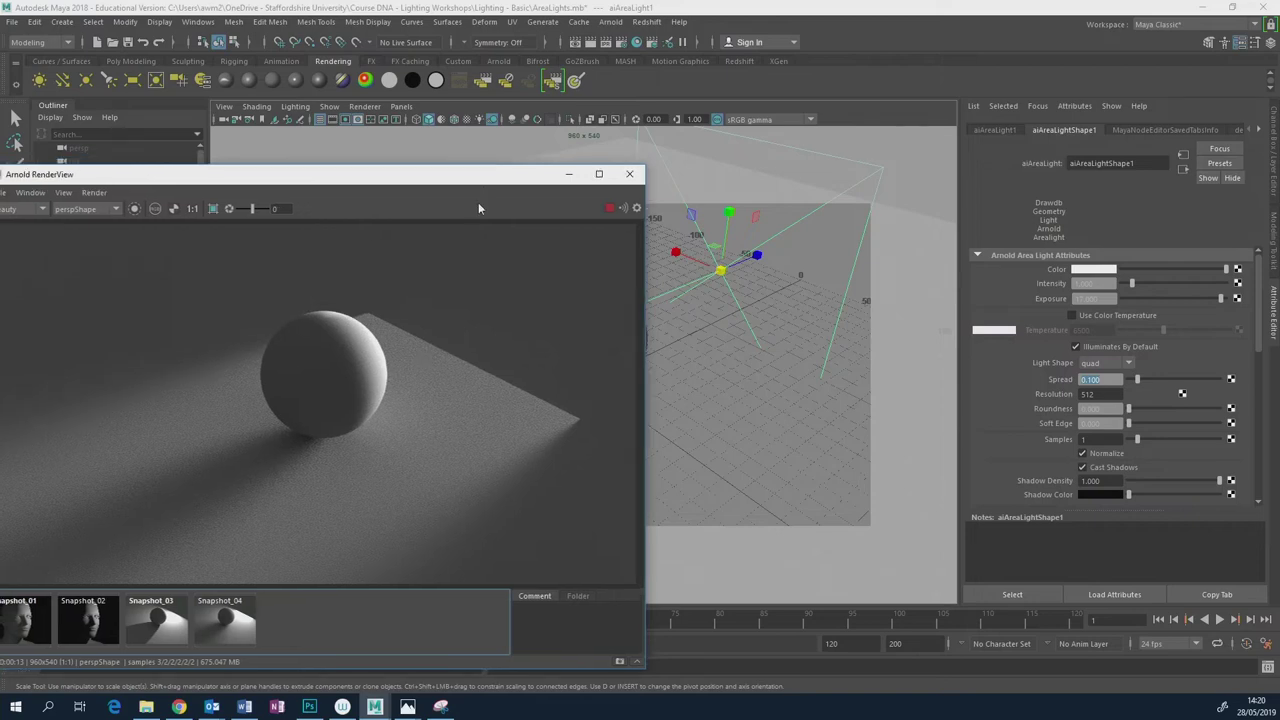
drag(476, 170, 685, 434)
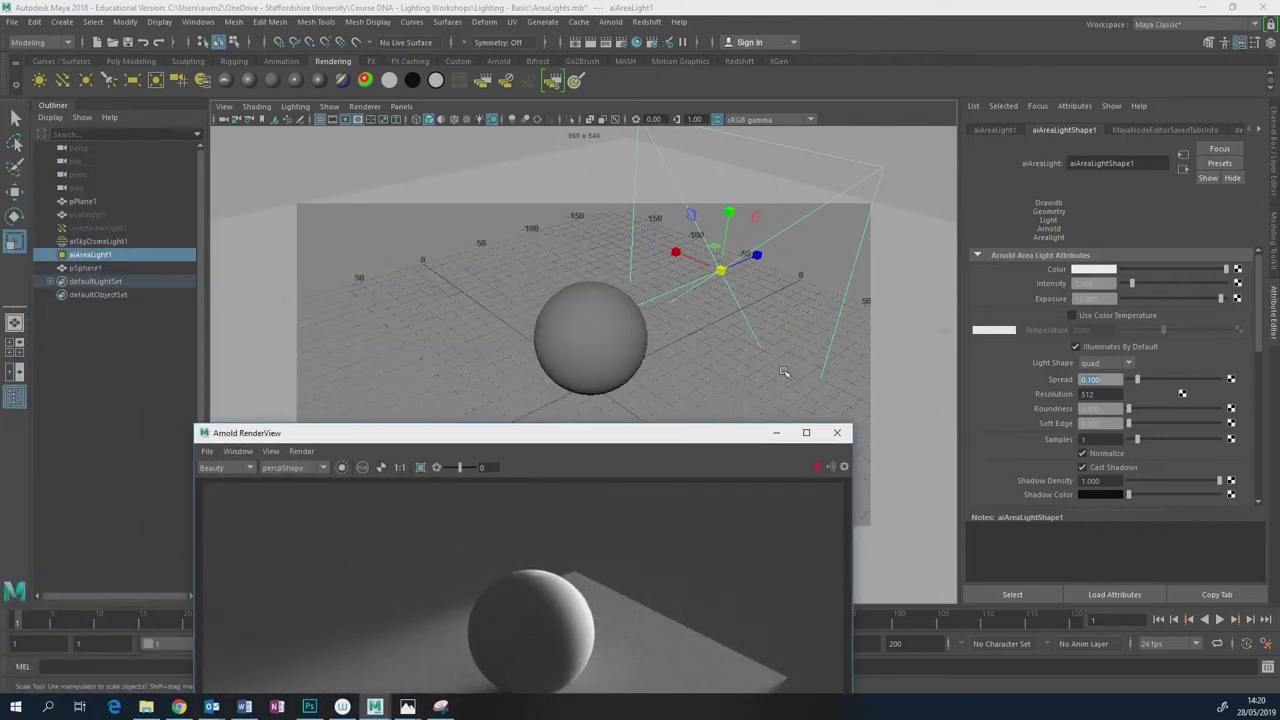
drag(714, 438, 750, 407)
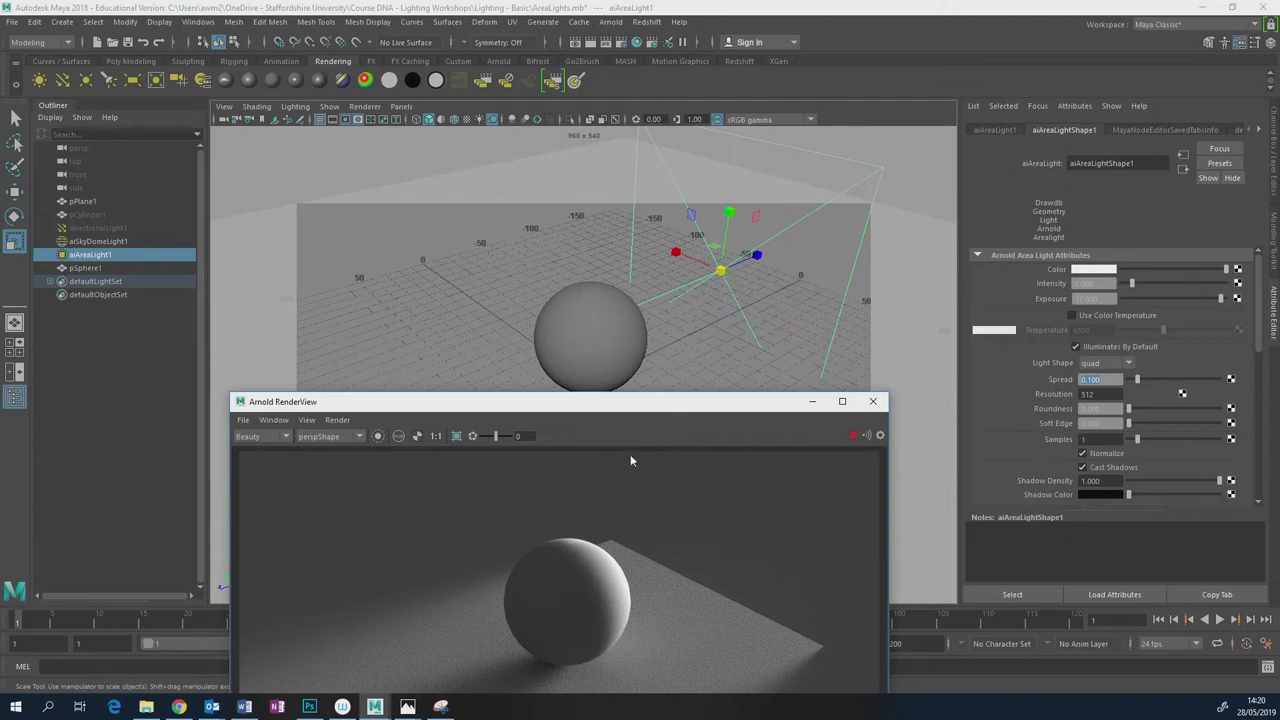
click(1092, 380)
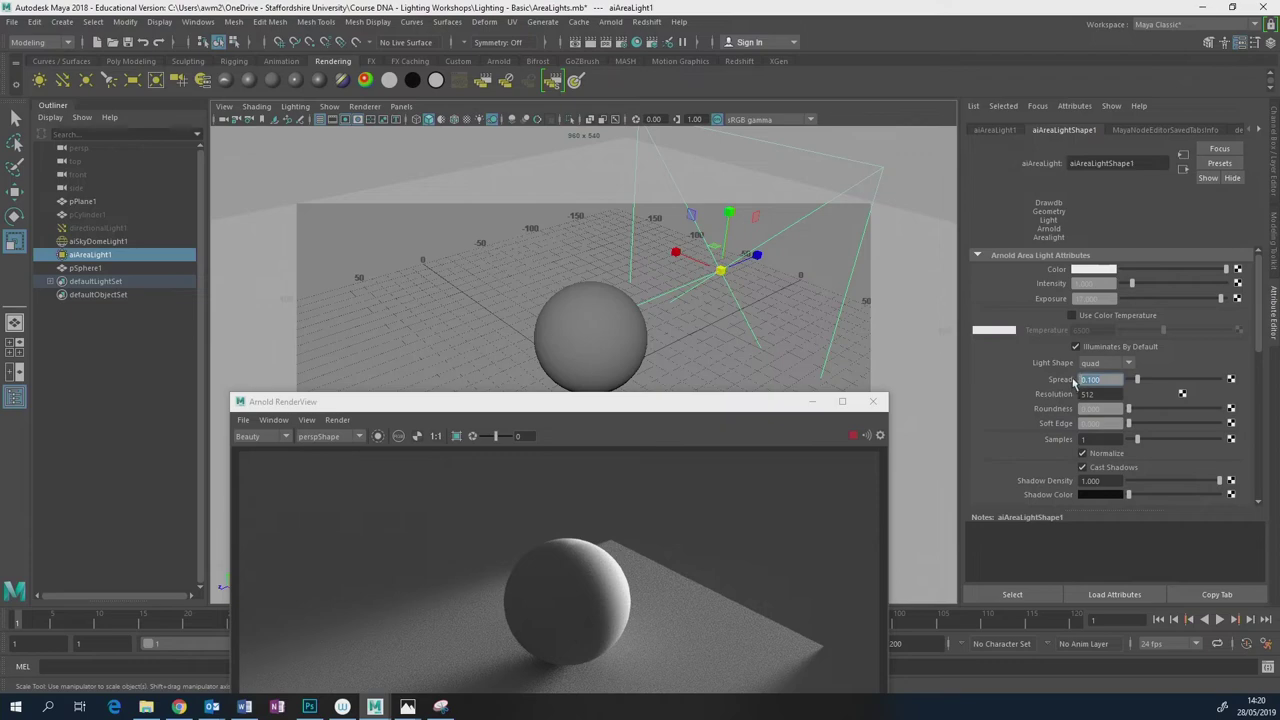
text(0.3)
key(Return)
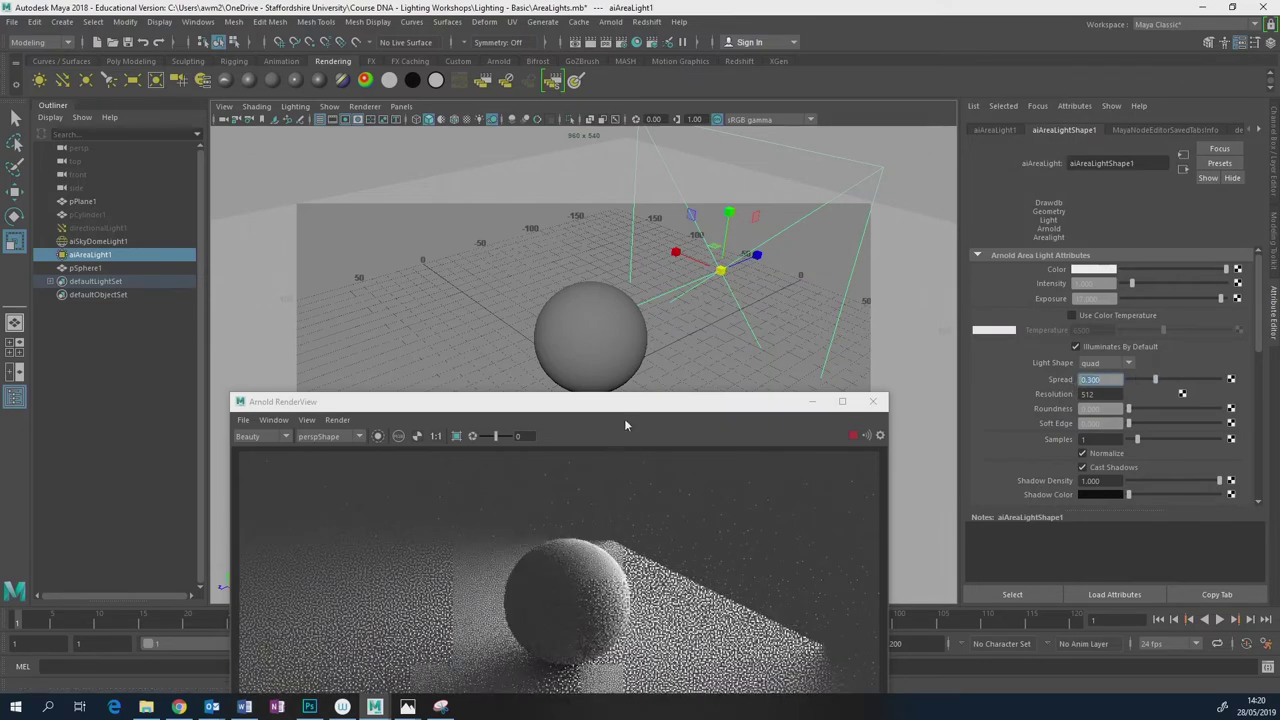
Bring the rendered sphere fully into view and set the area light's Spread to 1.
drag(632, 410, 585, 274)
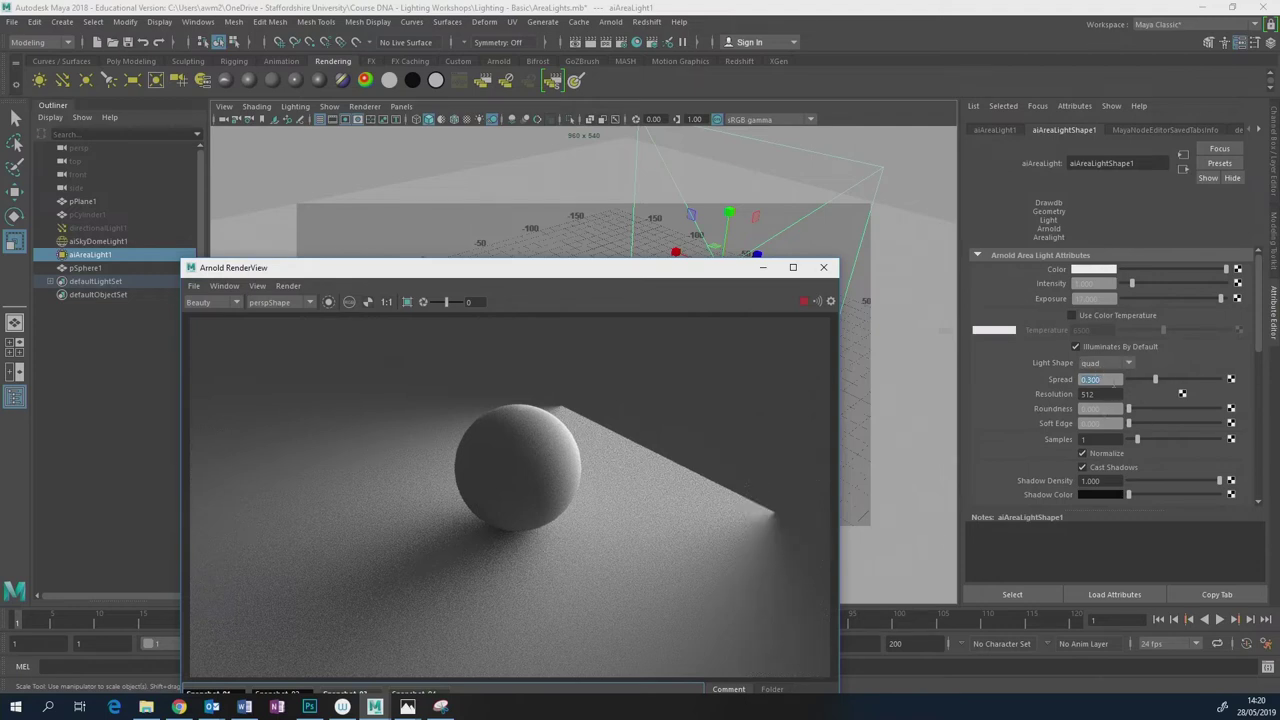
click(1078, 380)
text(1)
key(Return)
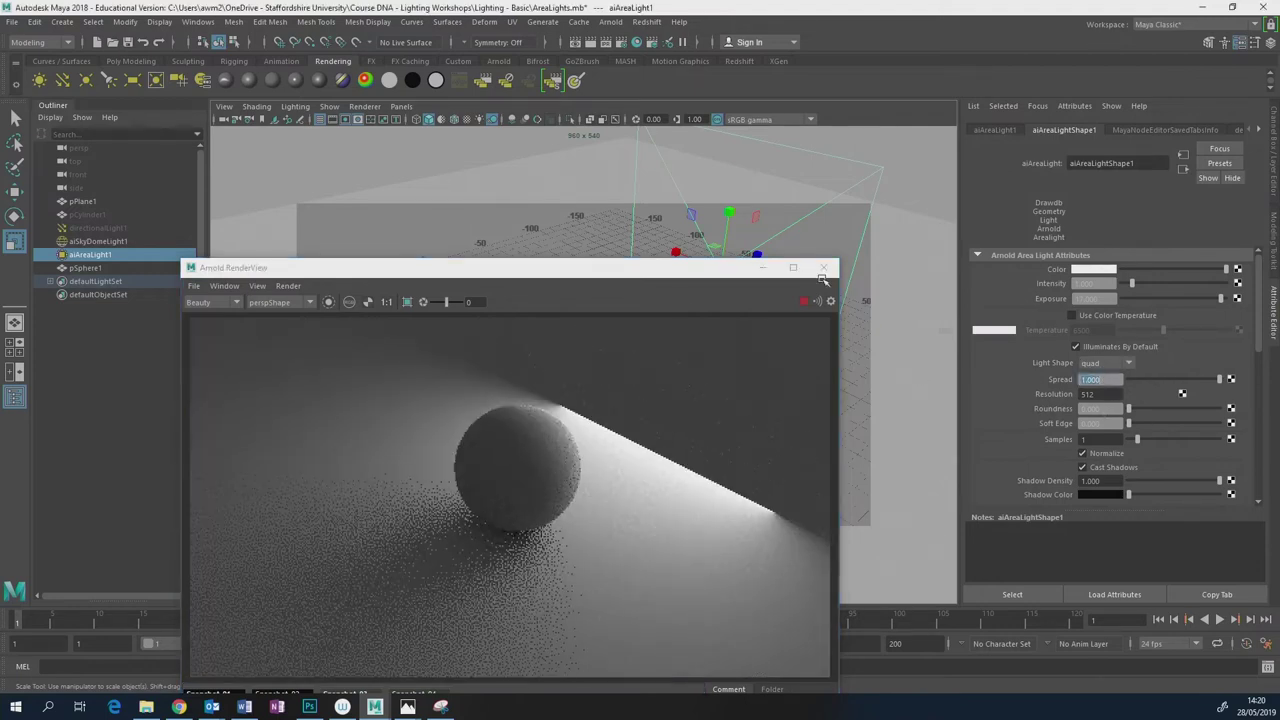
Pause the live render, set the area light's Light Shape to disk, and render the sphere with the disk light.
click(808, 296)
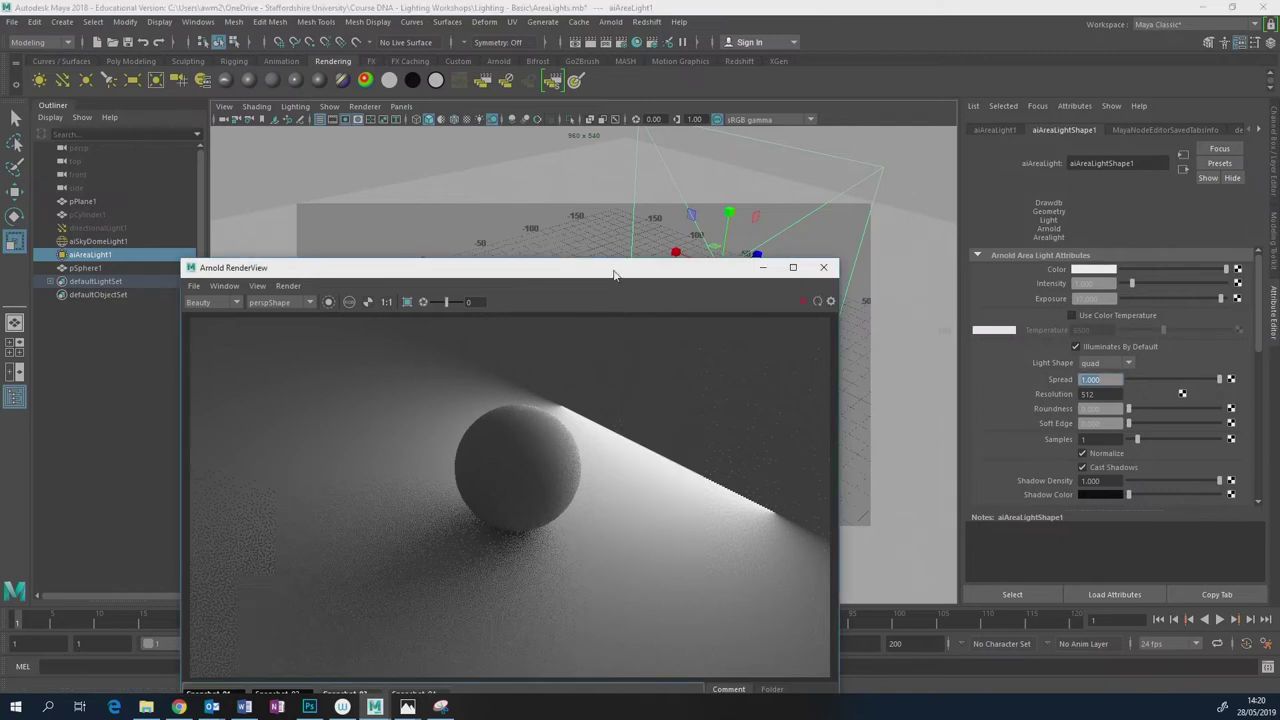
drag(612, 277, 515, 152)
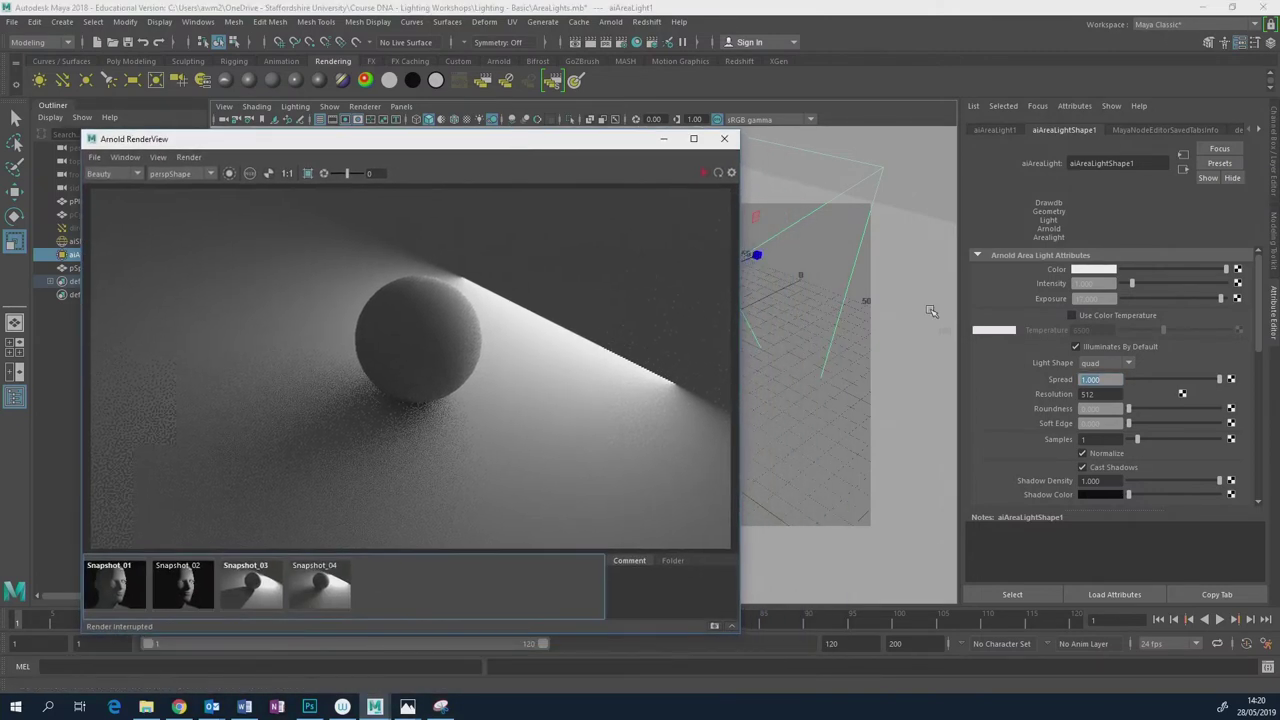
click(1127, 362)
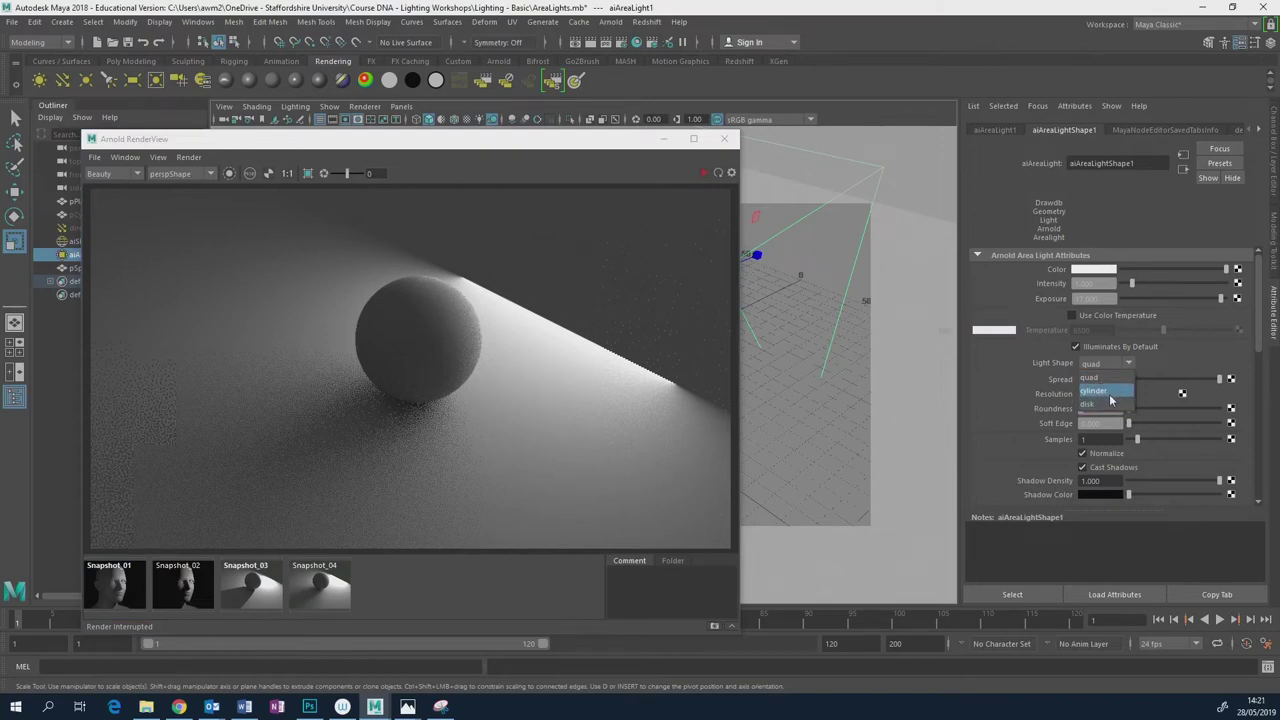
click(1108, 405)
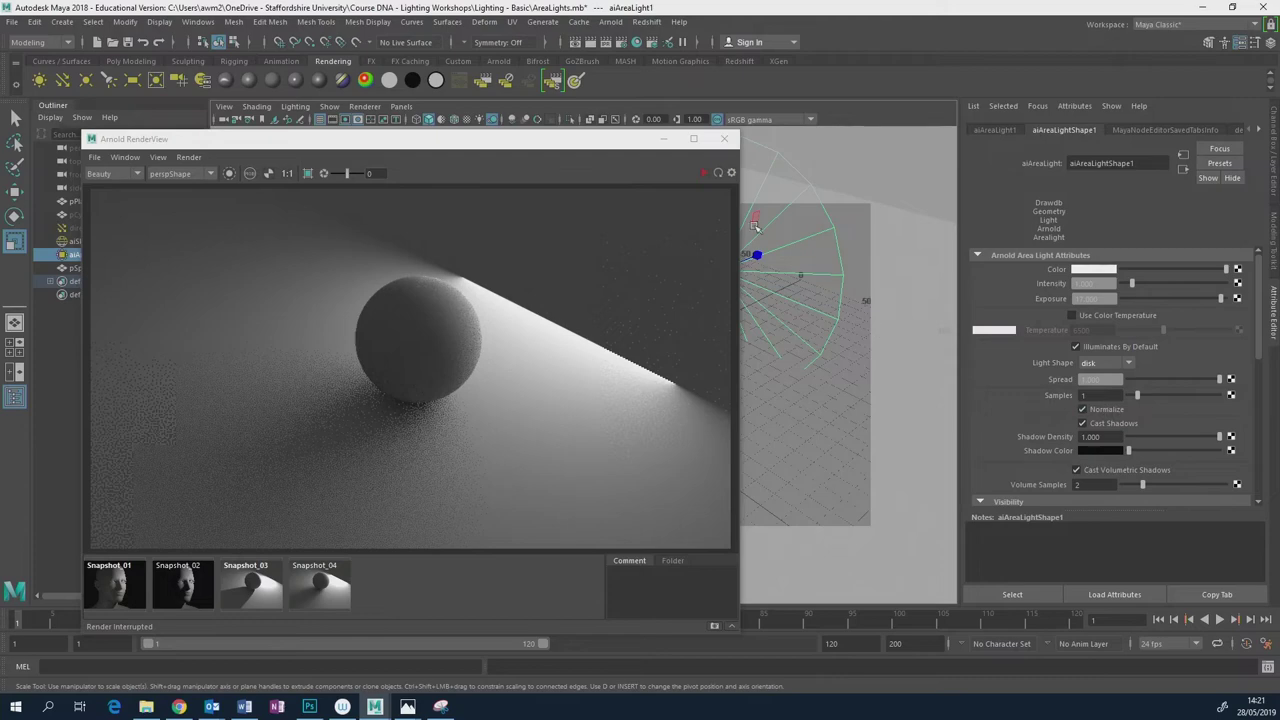
click(704, 174)
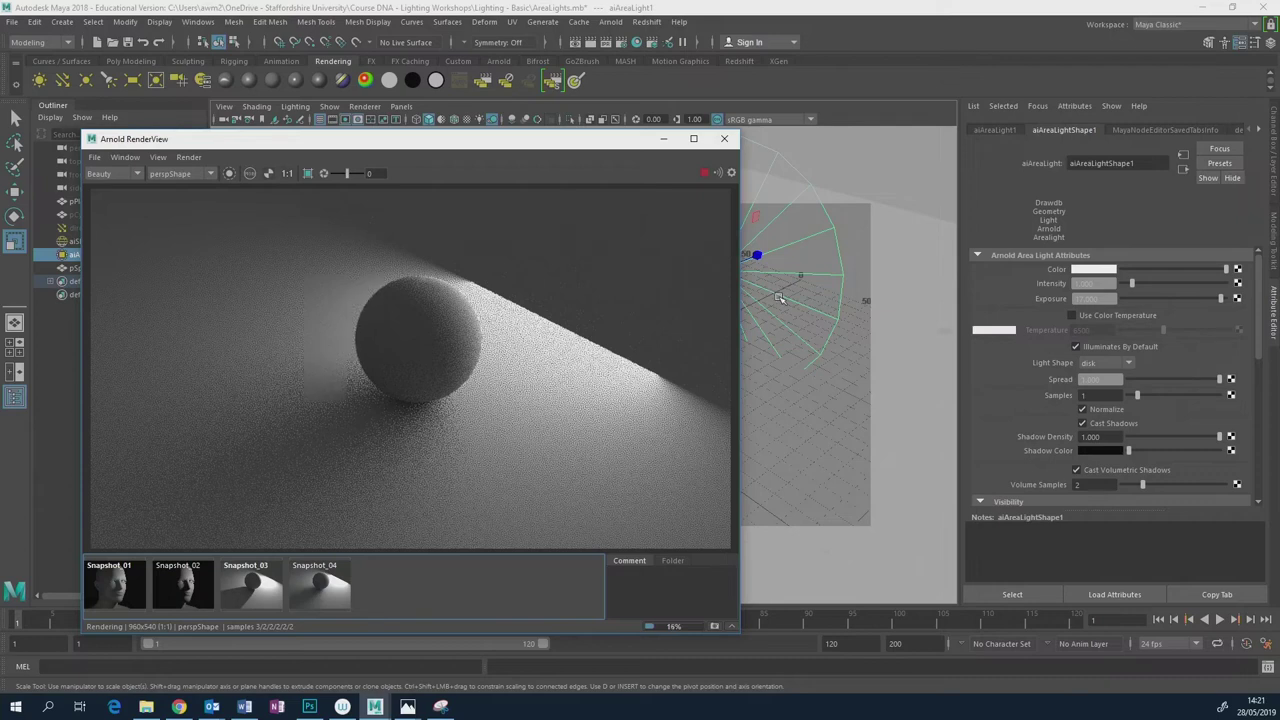
Set the area light's Light Shape to cylinder and scale the light down uniformly to about 22.
click(1128, 363)
click(1104, 392)
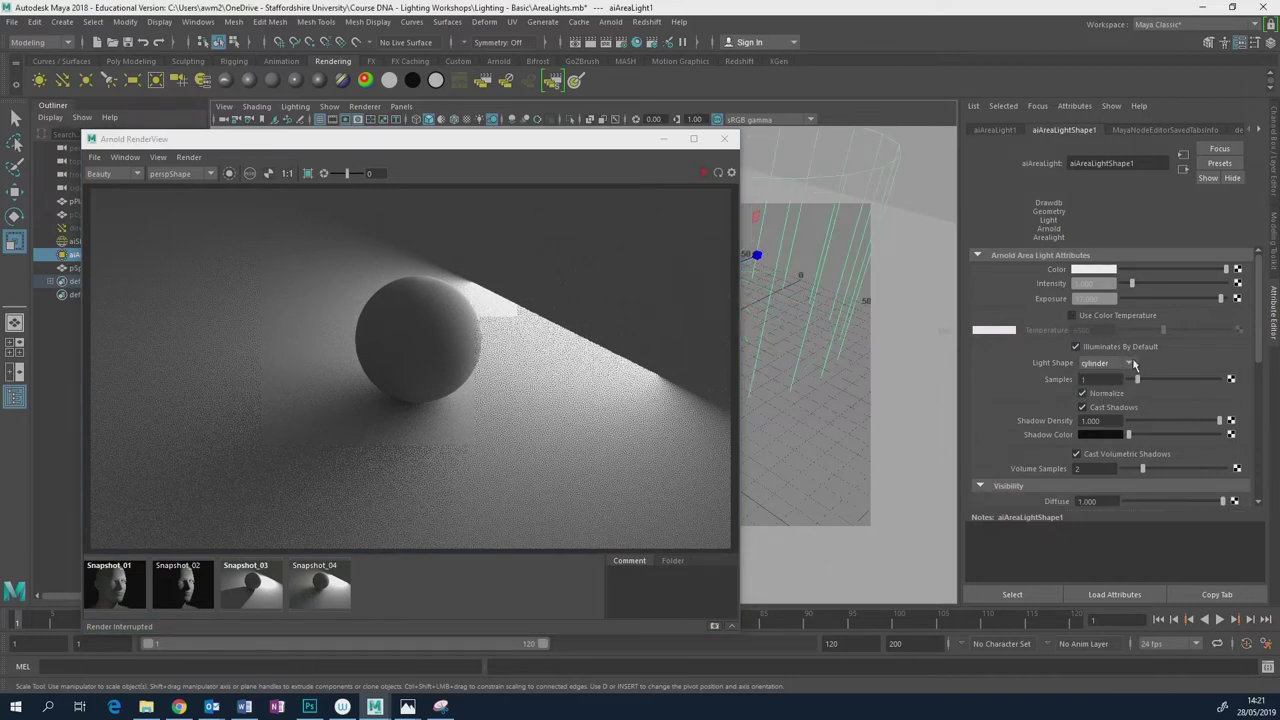
drag(605, 142, 501, 156)
mouse_move(720, 270)
mouse_down()
mouse_move(618, 308)
mouse_move(688, 262)
mouse_move(718, 275)
mouse_up()
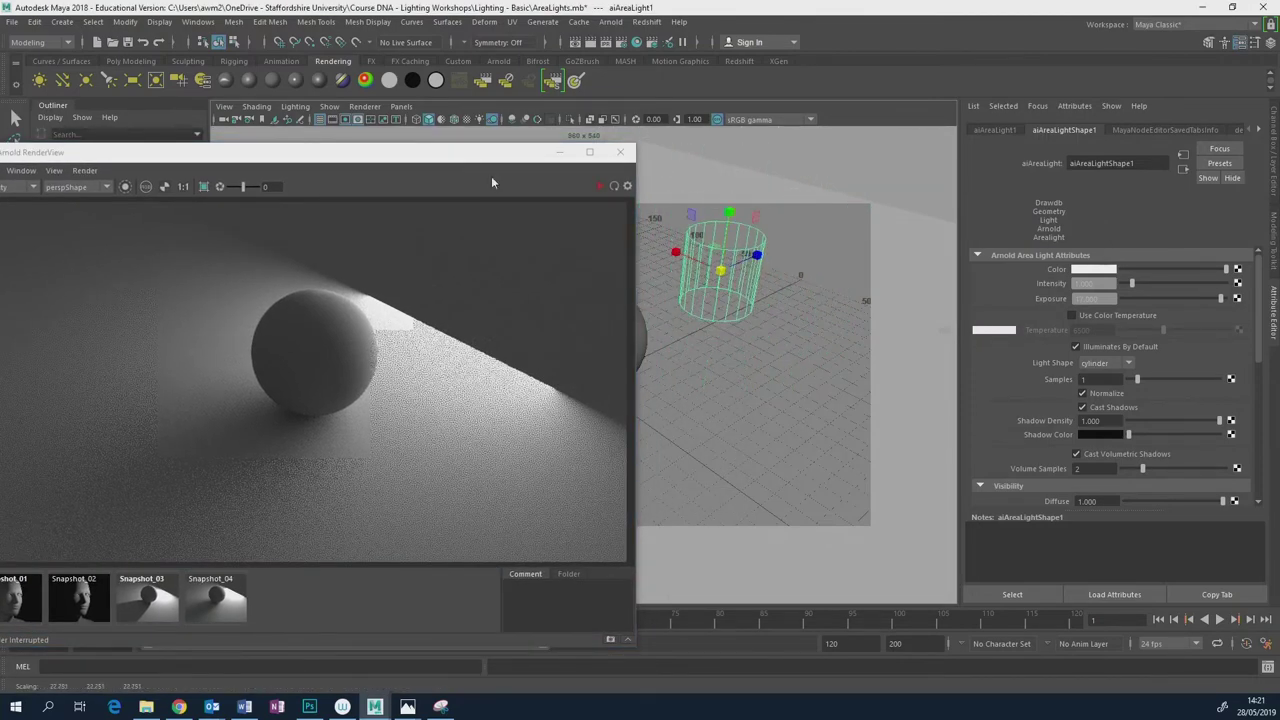
Place the render window beside the cylinder light in the viewport and resume the live render.
drag(568, 152, 655, 131)
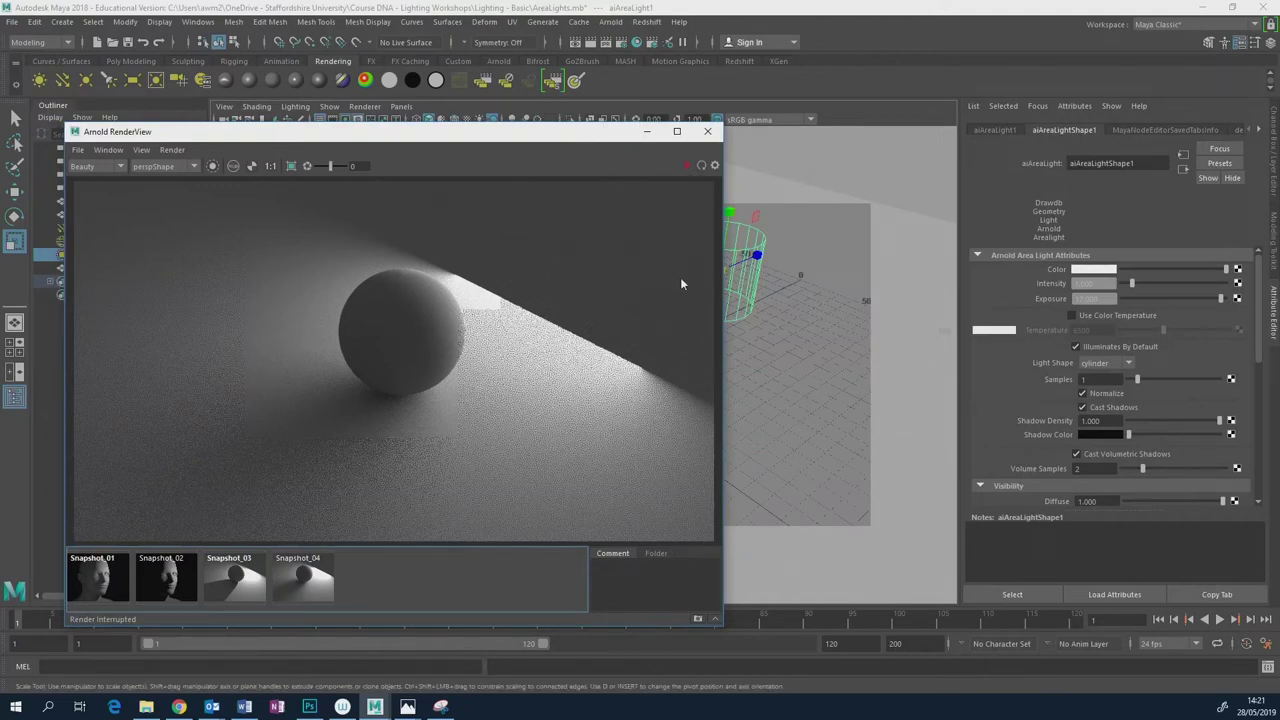
drag(620, 131, 573, 128)
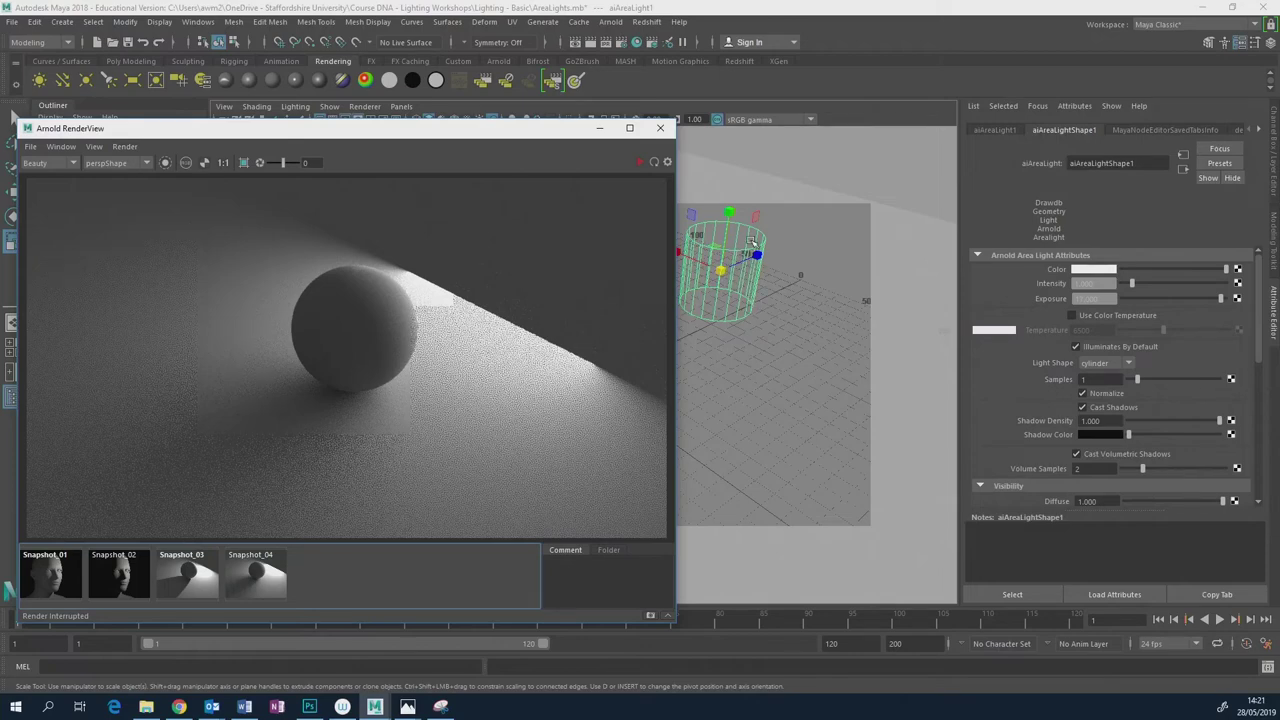
click(640, 163)
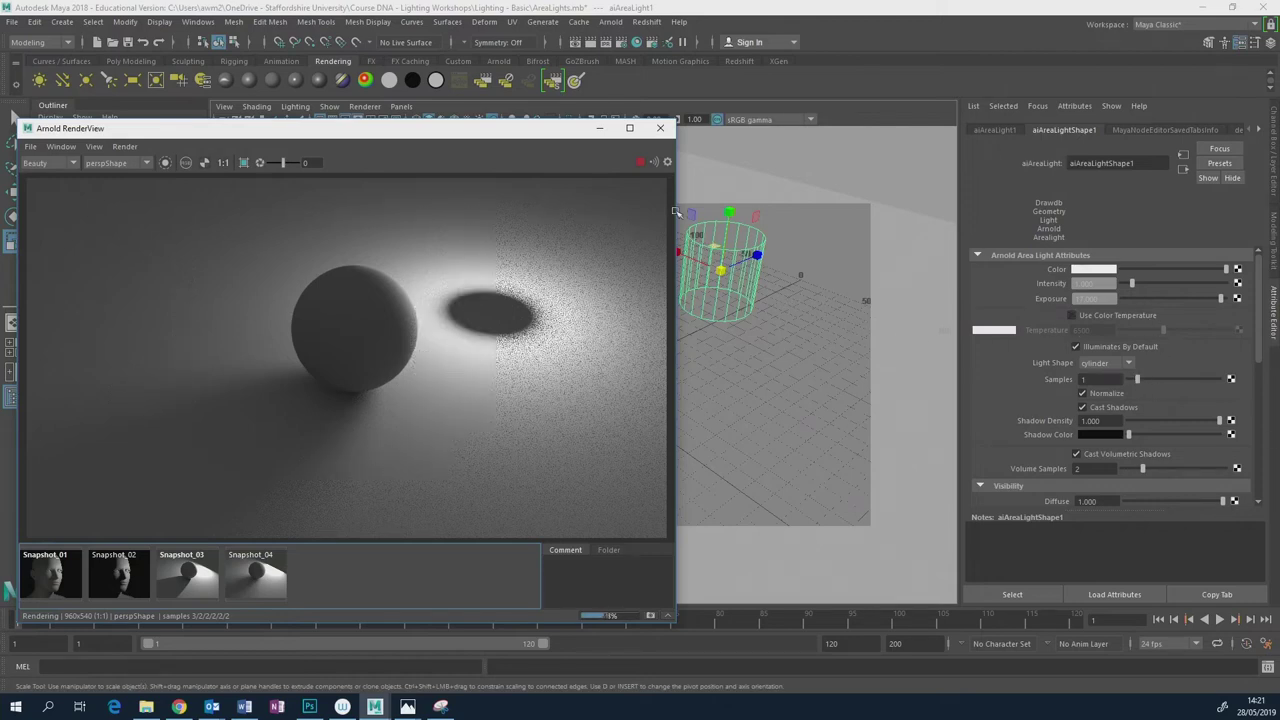
Switch the area light's Light Shape to quad and back to cylinder.
click(1120, 365)
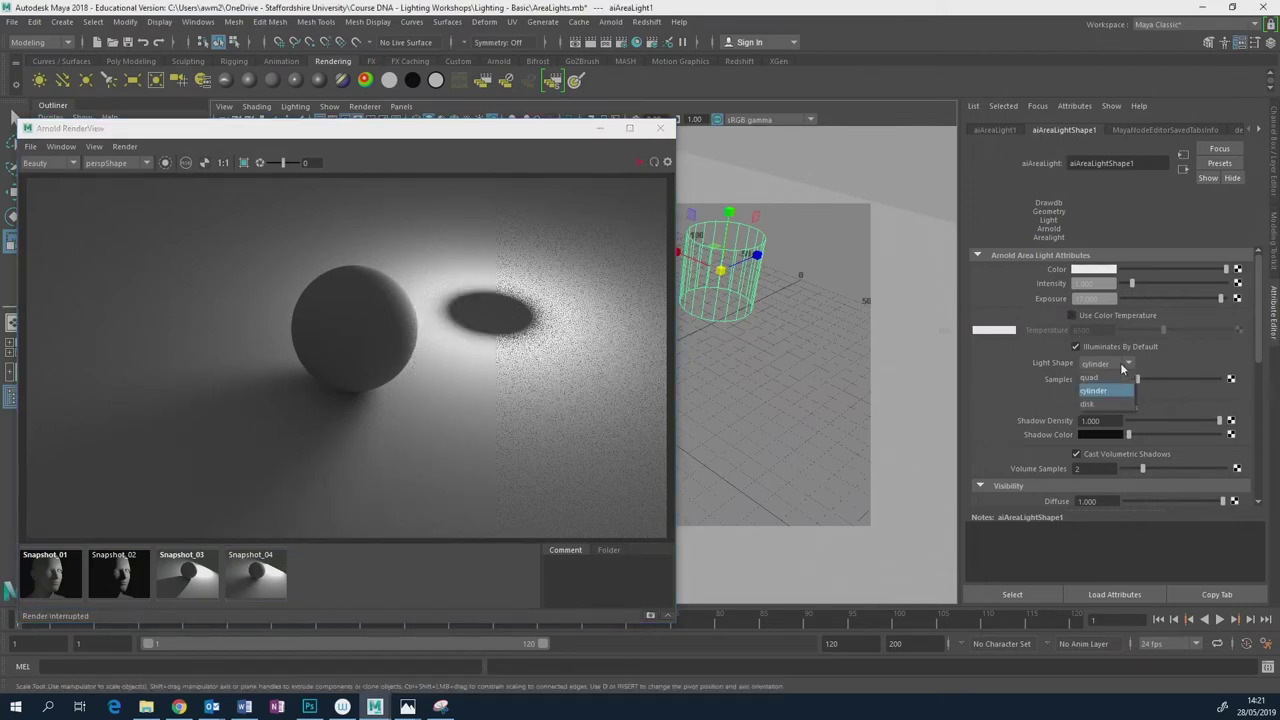
click(1107, 377)
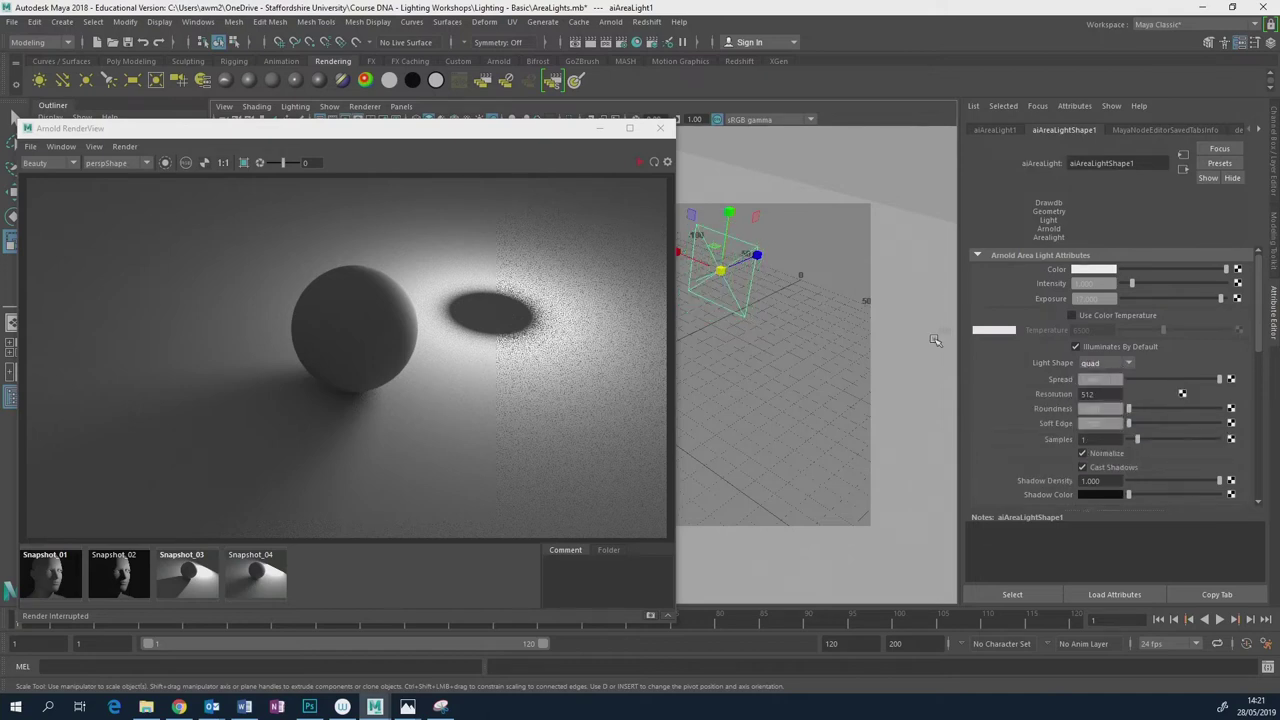
click(1130, 364)
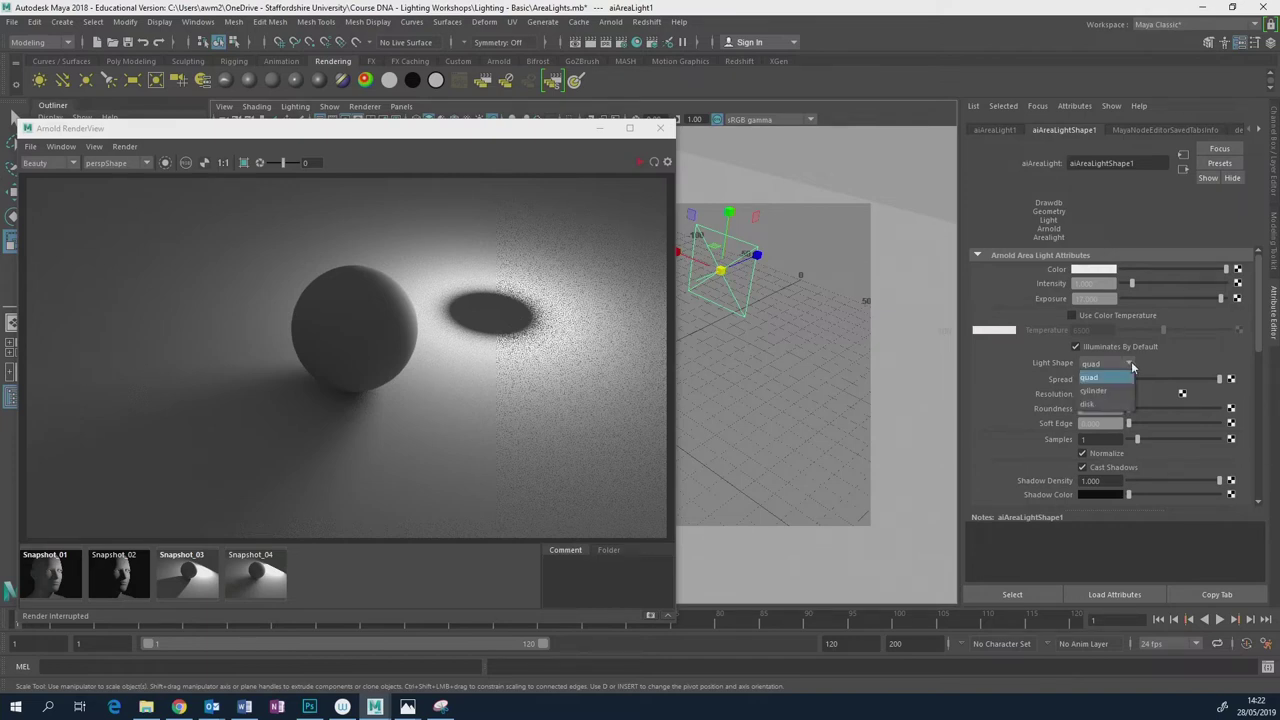
click(1116, 391)
Scale the cylinder light into a tall, thin tube and render it, inspecting the lit floor and shadow up close.
drag(720, 269, 730, 225)
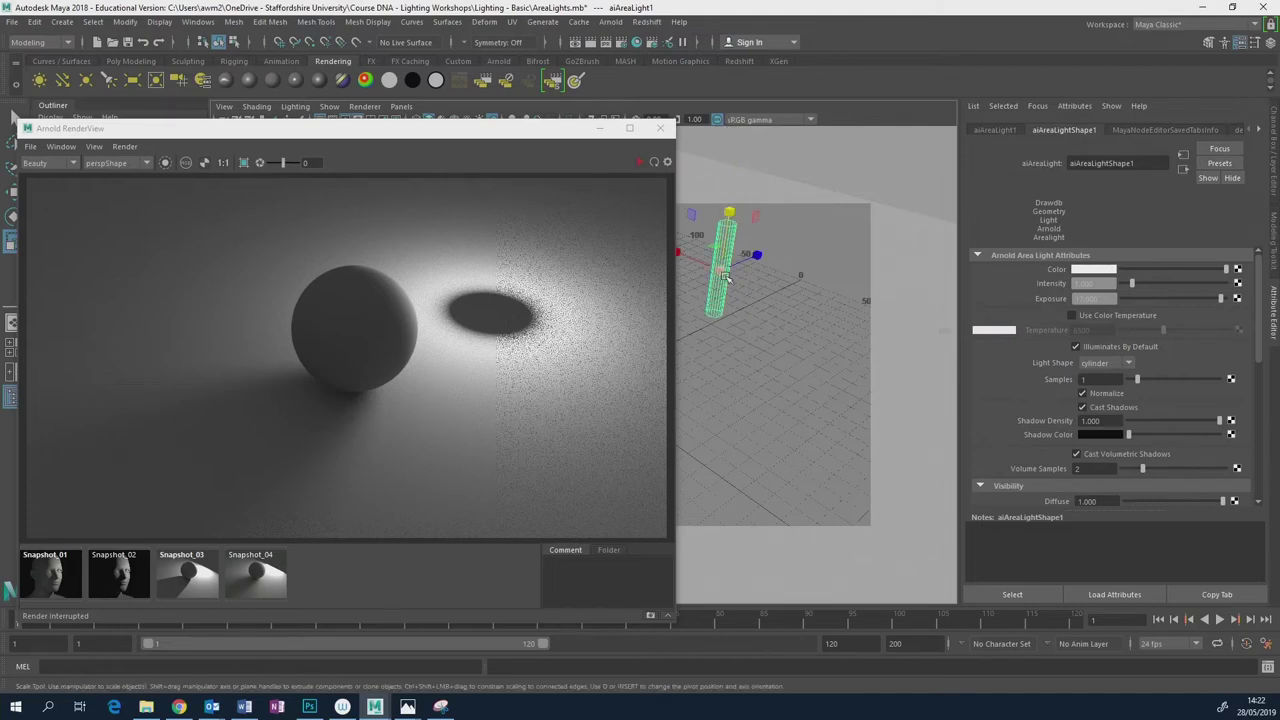
drag(722, 276, 728, 213)
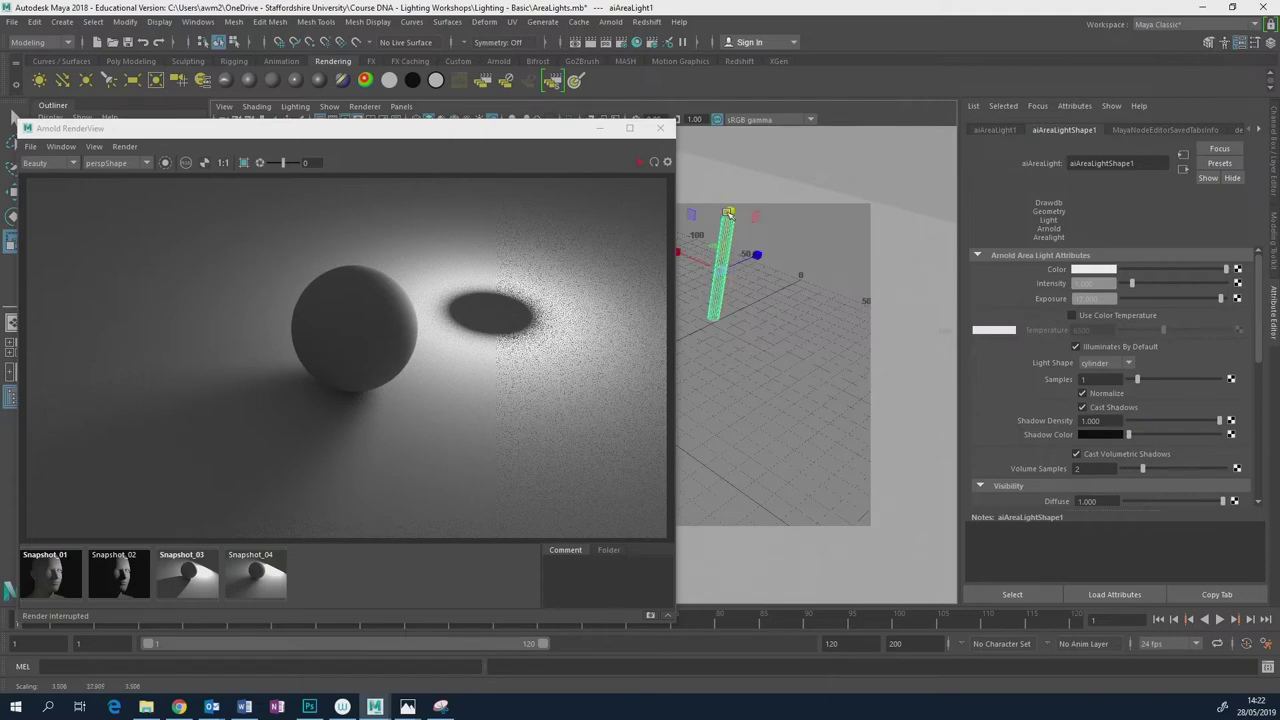
click(640, 164)
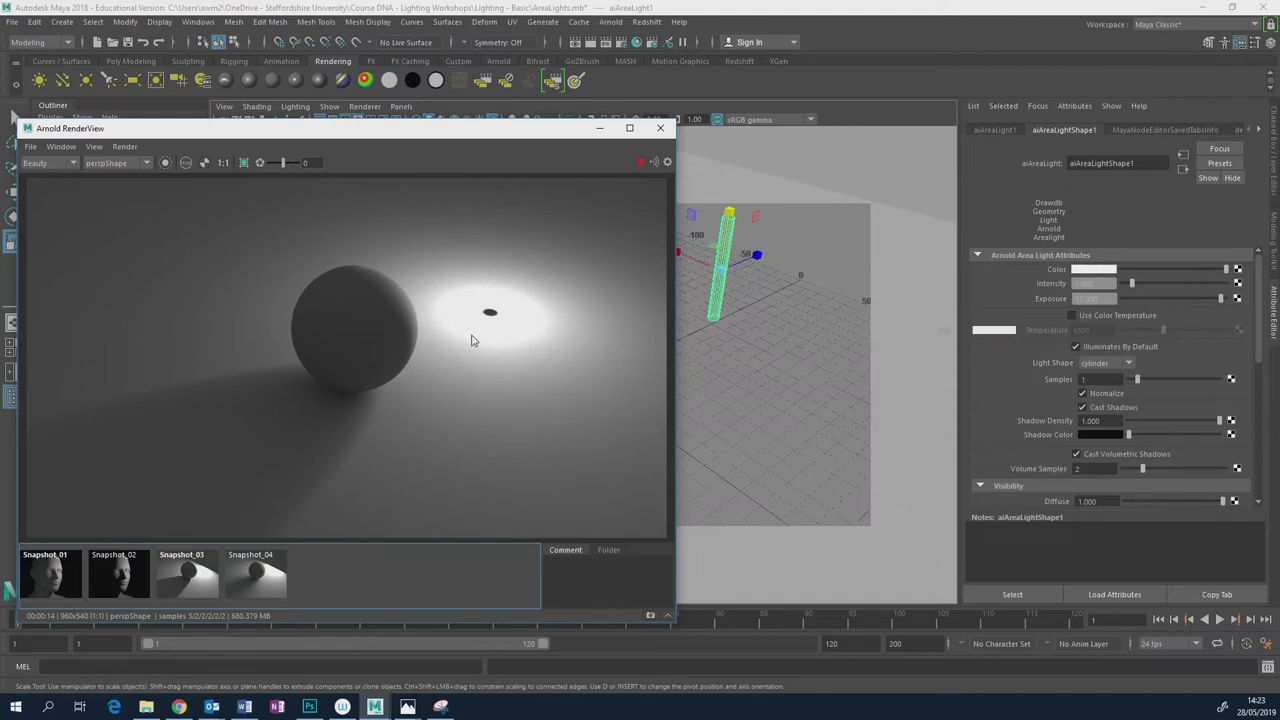
scroll(471, 340, up, 2)
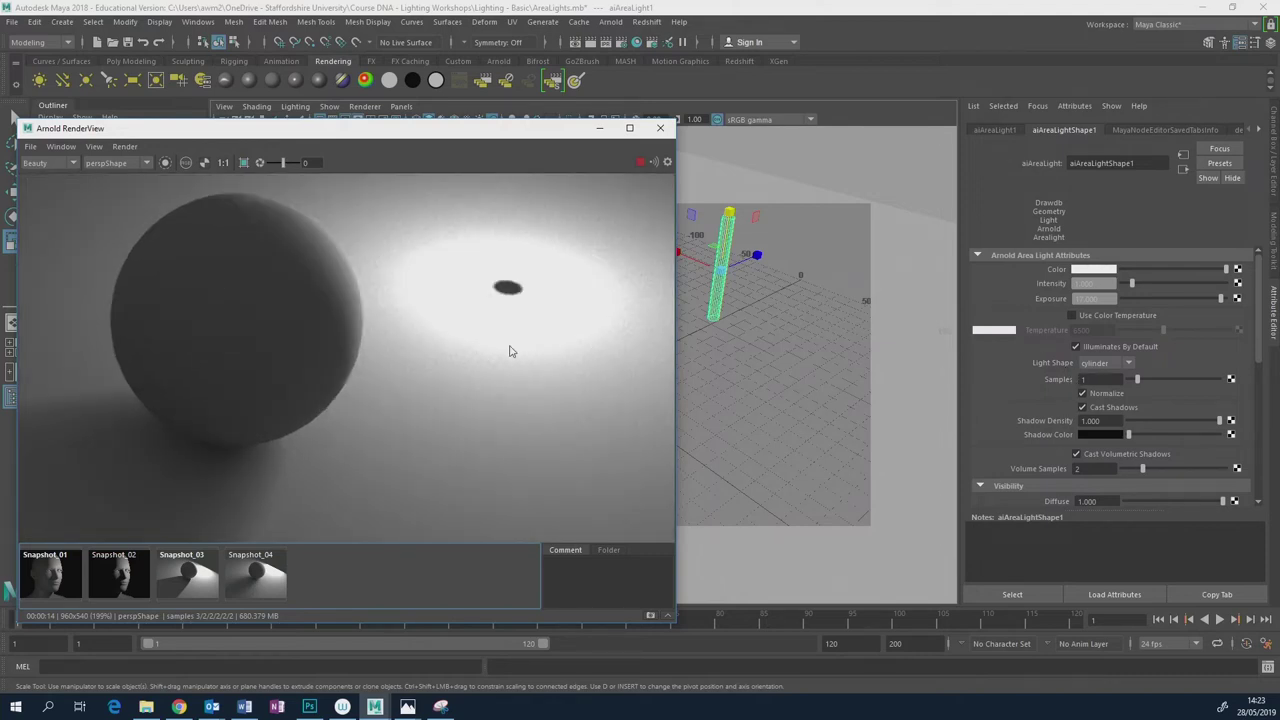
scroll(505, 347, down, 2)
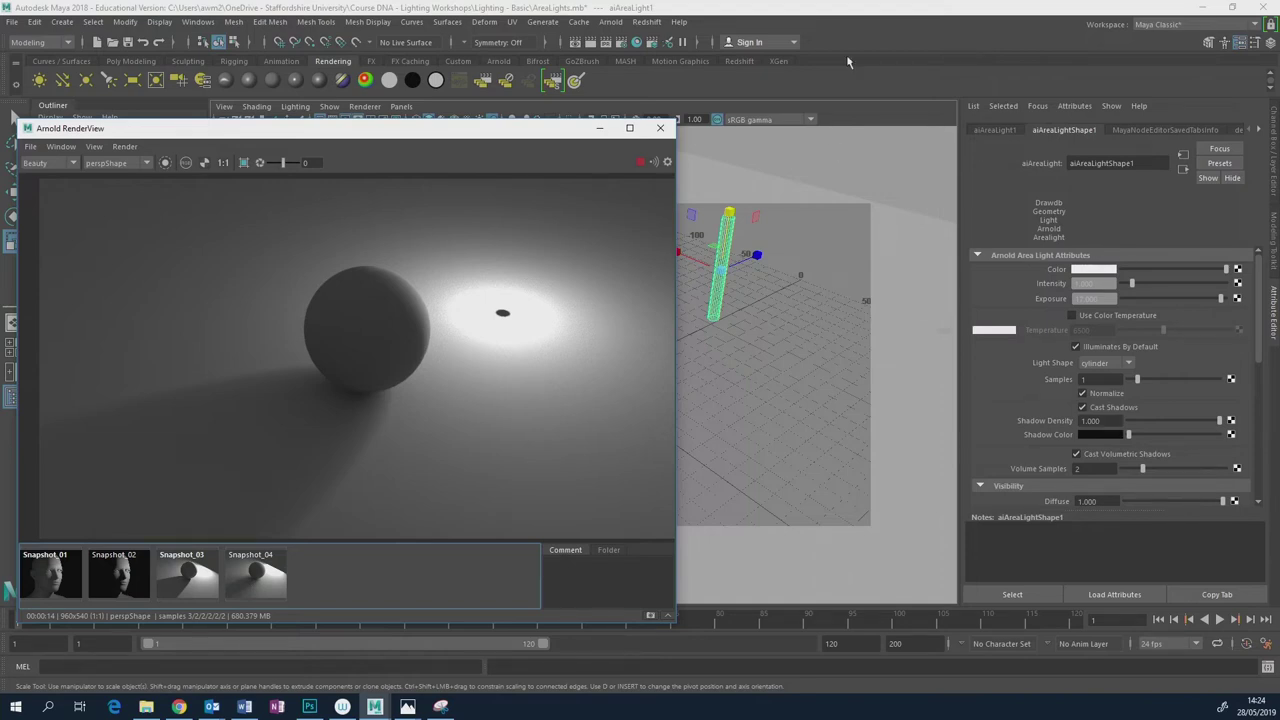
Widen and reposition the render window to examine the sphere's shadow against the thin cylinder light in the viewport.
drag(500, 132, 615, 126)
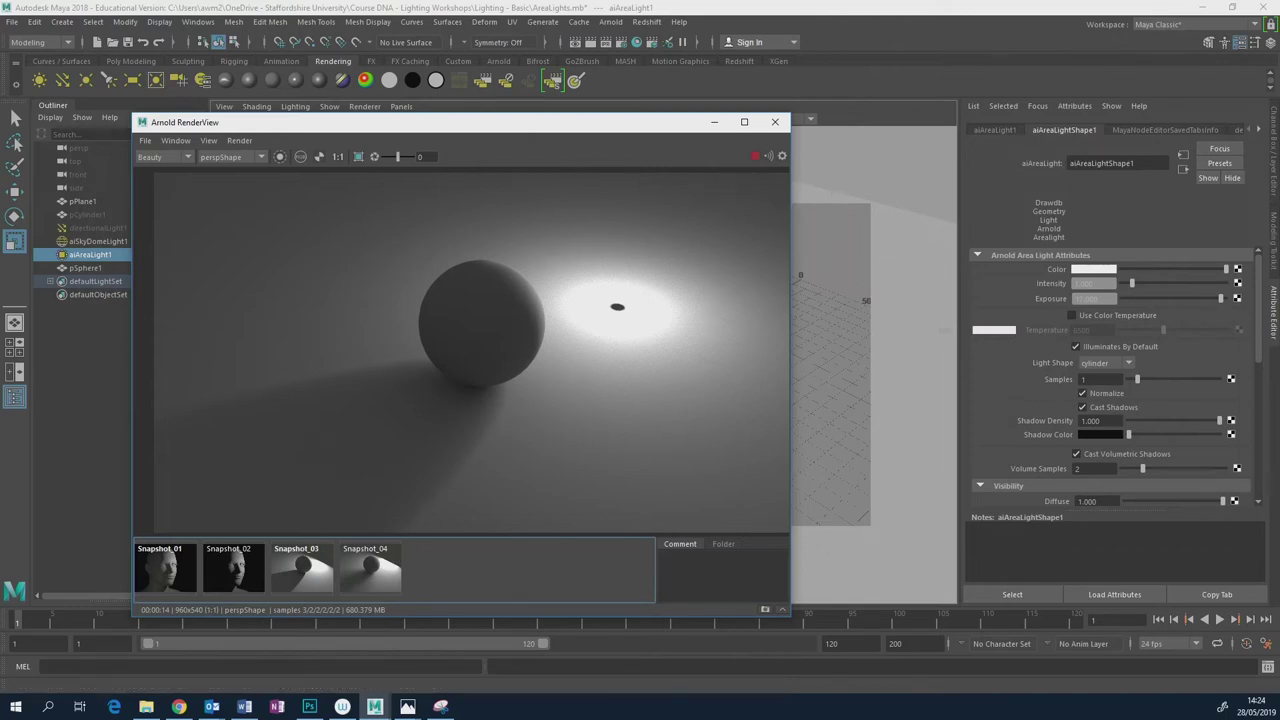
click(244, 706)
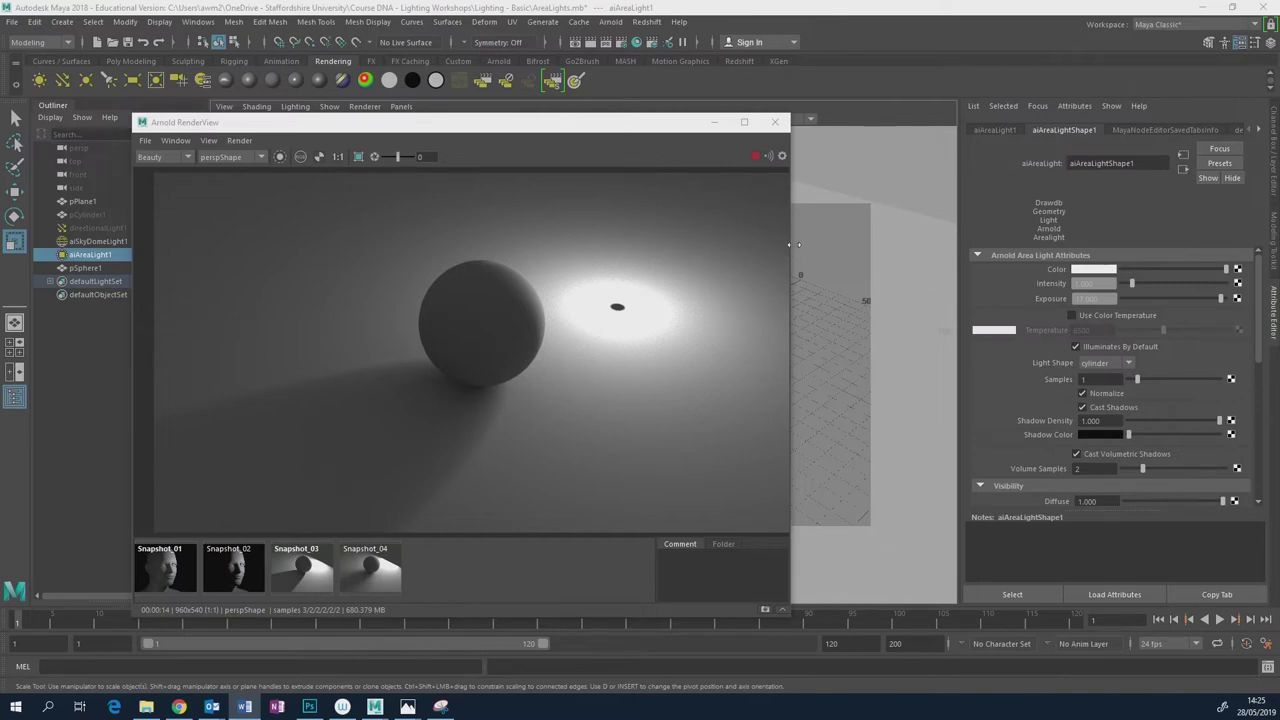
drag(790, 244, 822, 245)
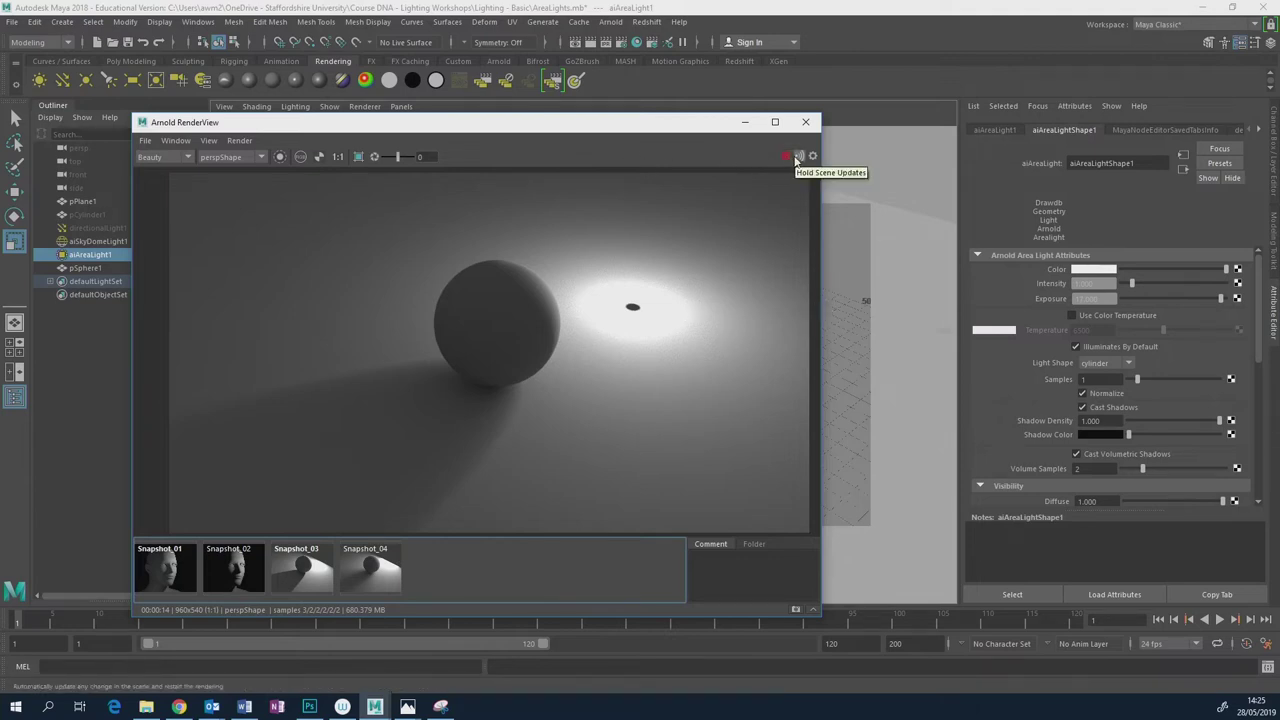
drag(232, 123, 415, 209)
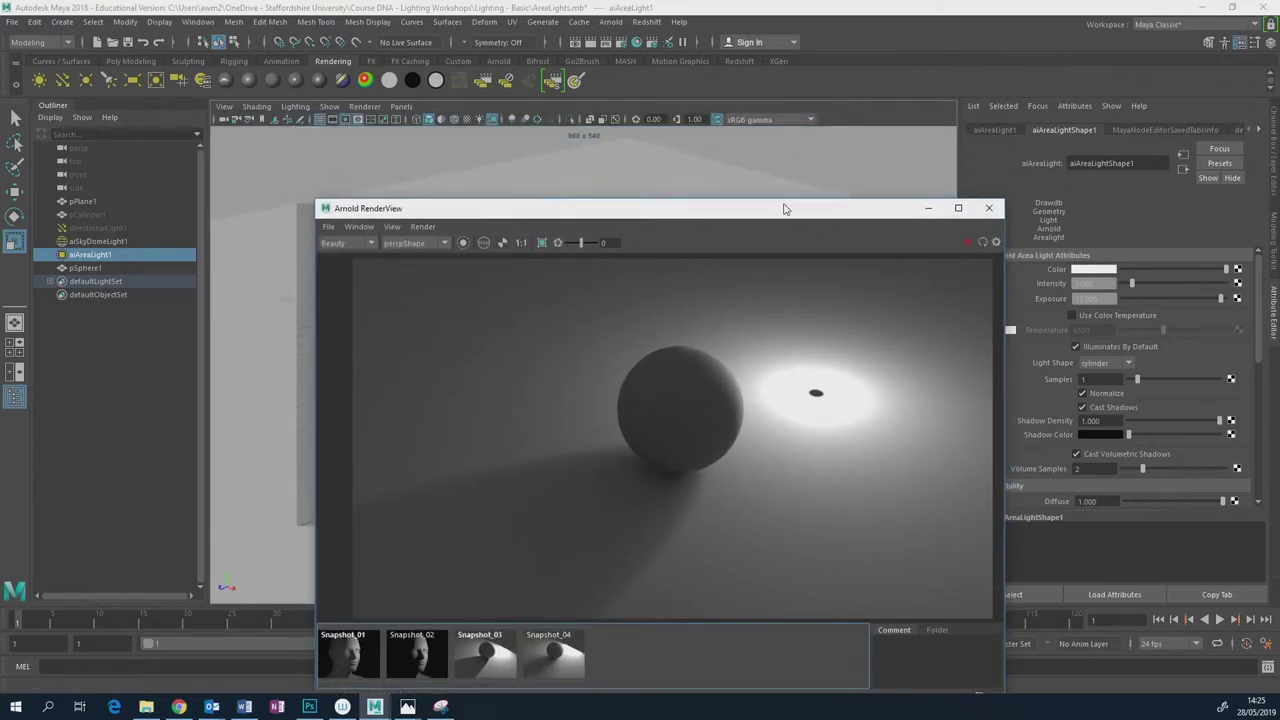
drag(797, 210, 733, 405)
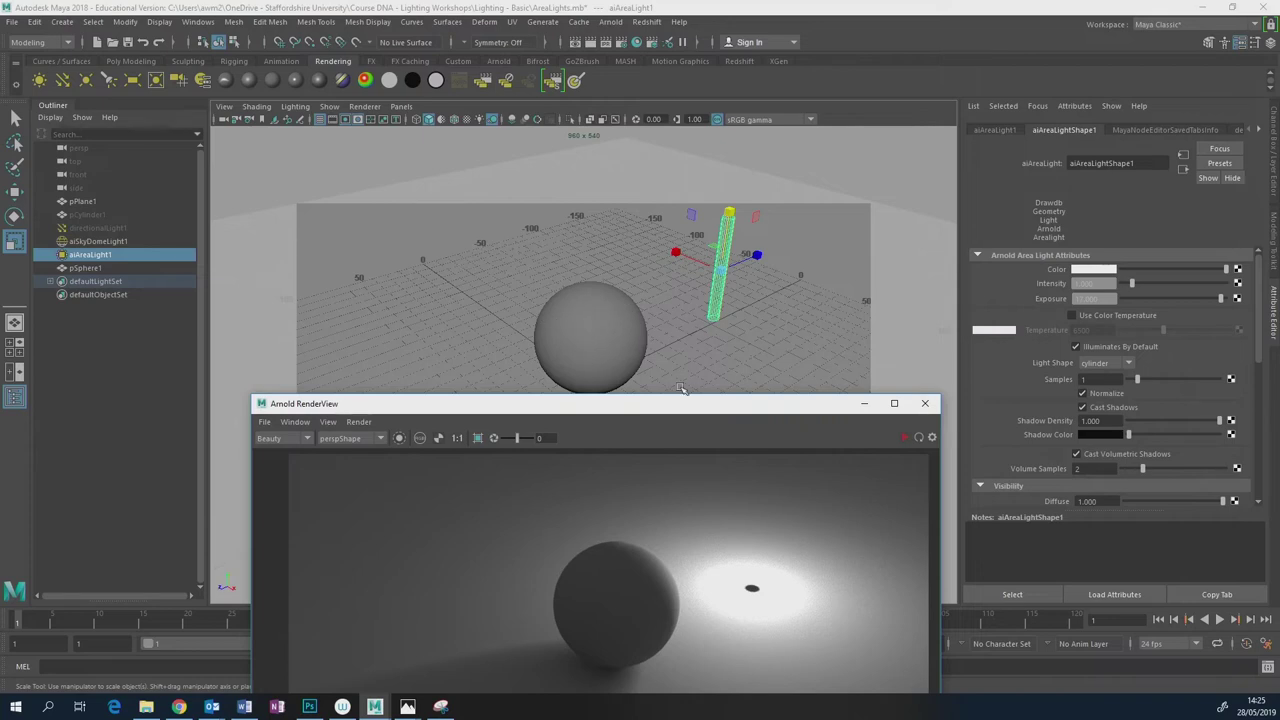
drag(674, 403, 660, 137)
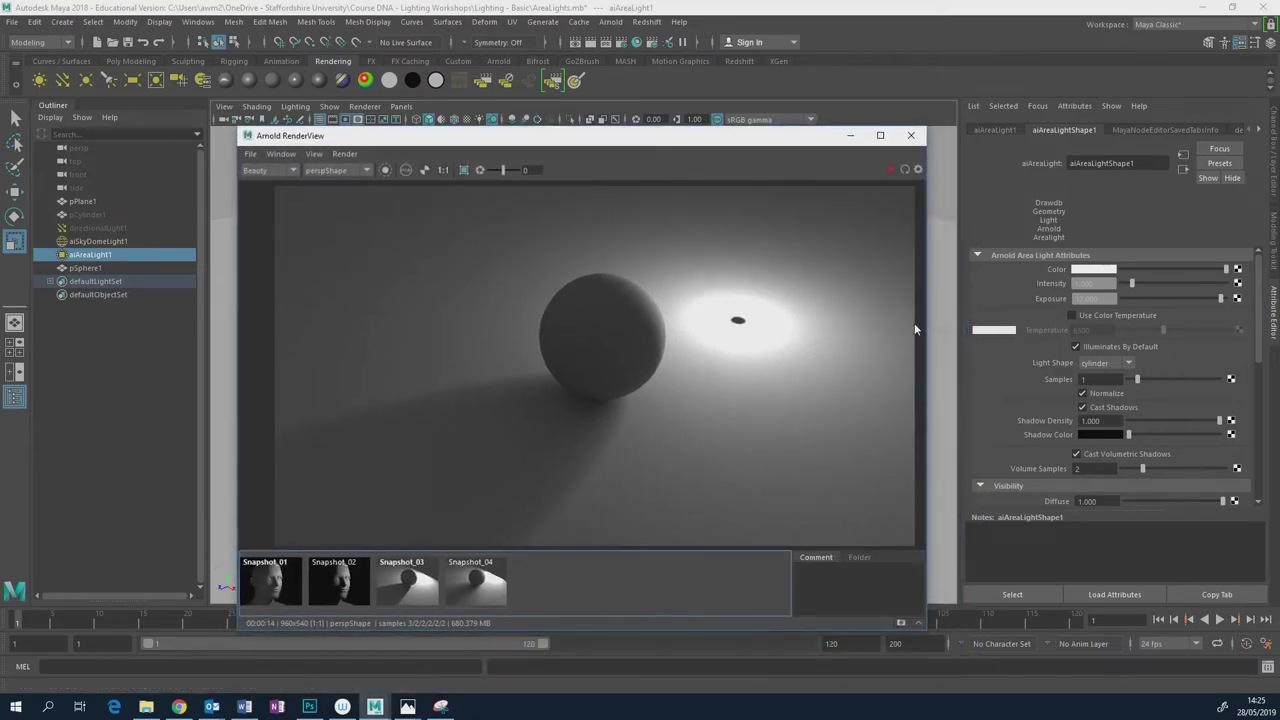
mouse_move(930, 324)
mouse_down()
mouse_move(860, 324)
mouse_move(938, 324)
mouse_up()
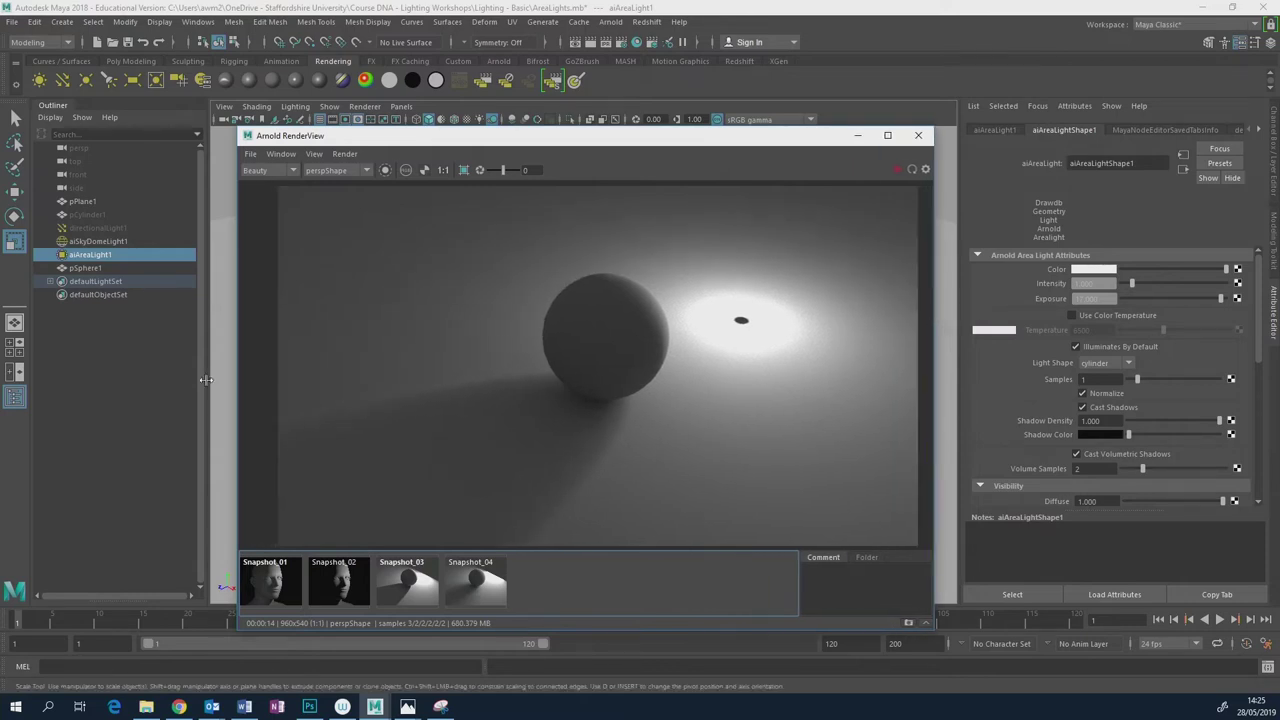
drag(238, 372, 285, 363)
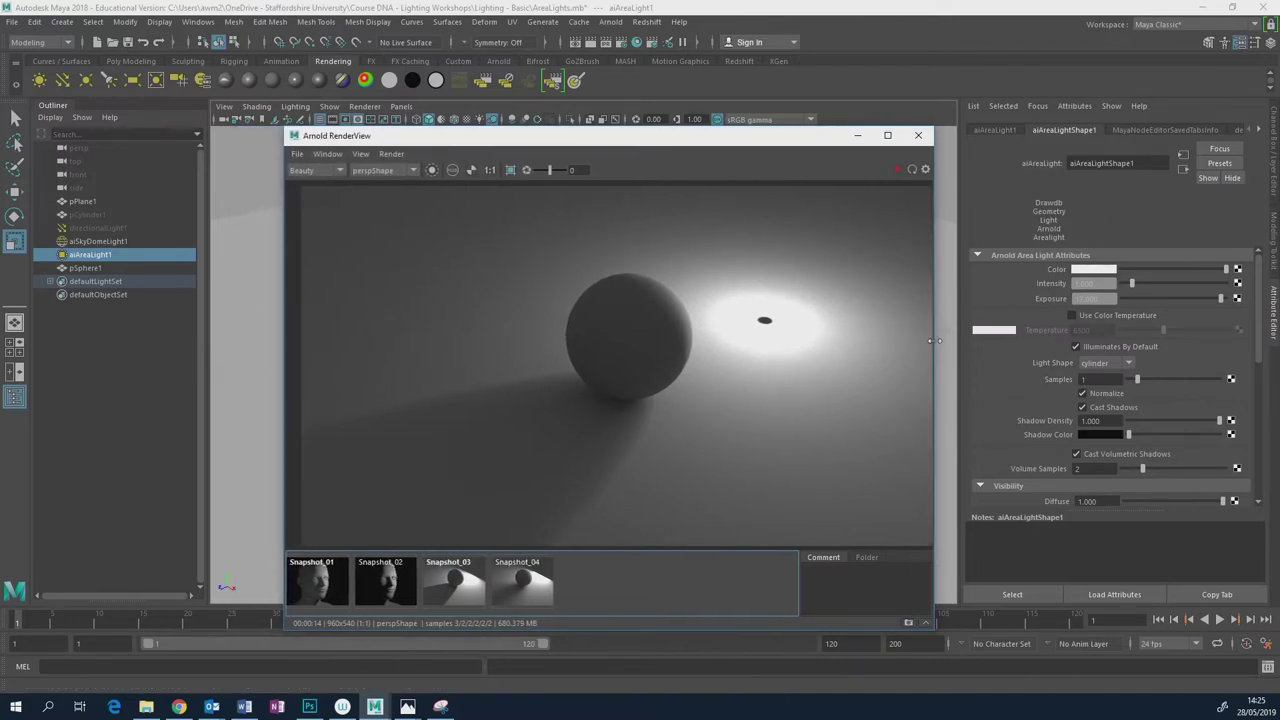
drag(933, 341, 995, 340)
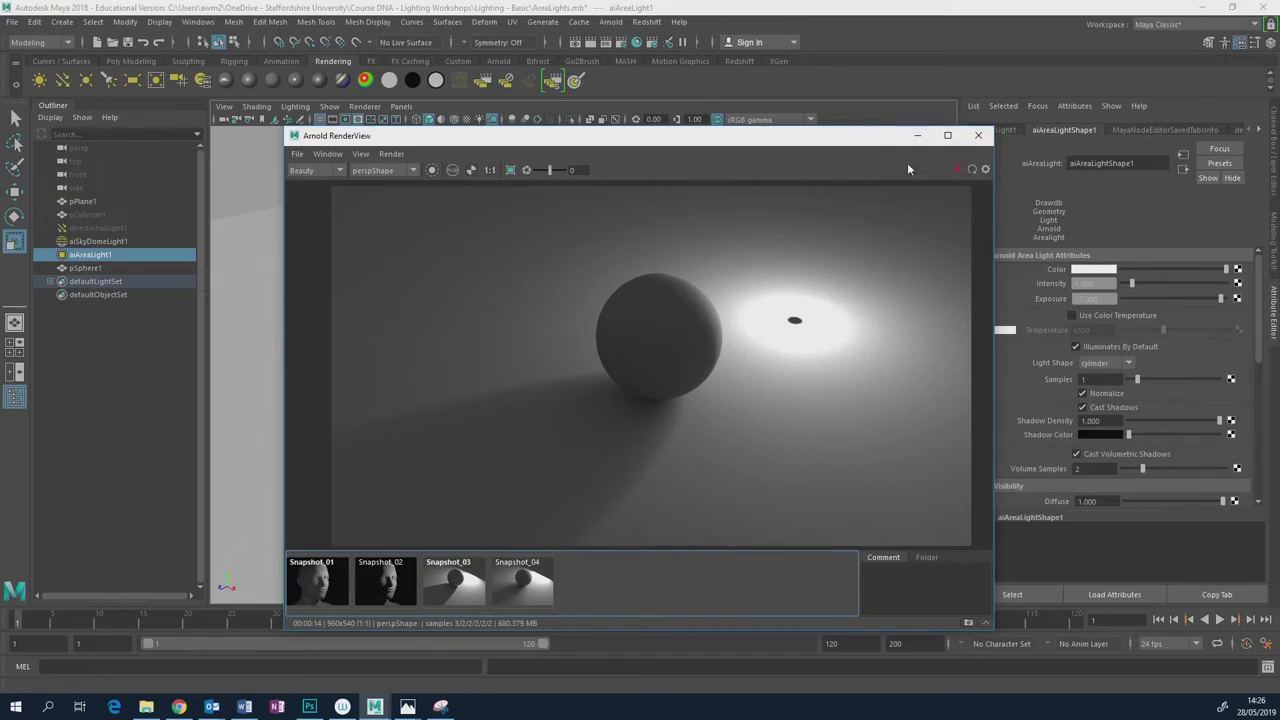
Close the render view and open the recent scene ThreePointLighting.mb without saving the changes to AreaLights.mb.
click(978, 135)
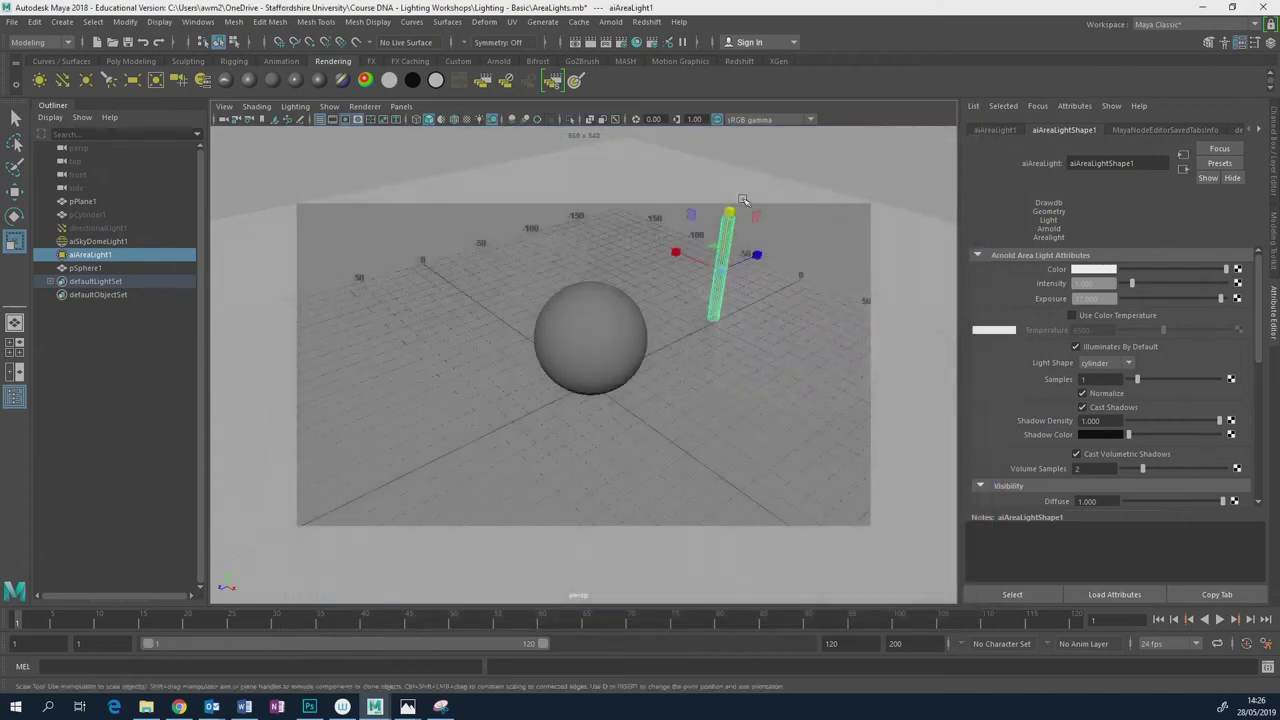
click(14, 25)
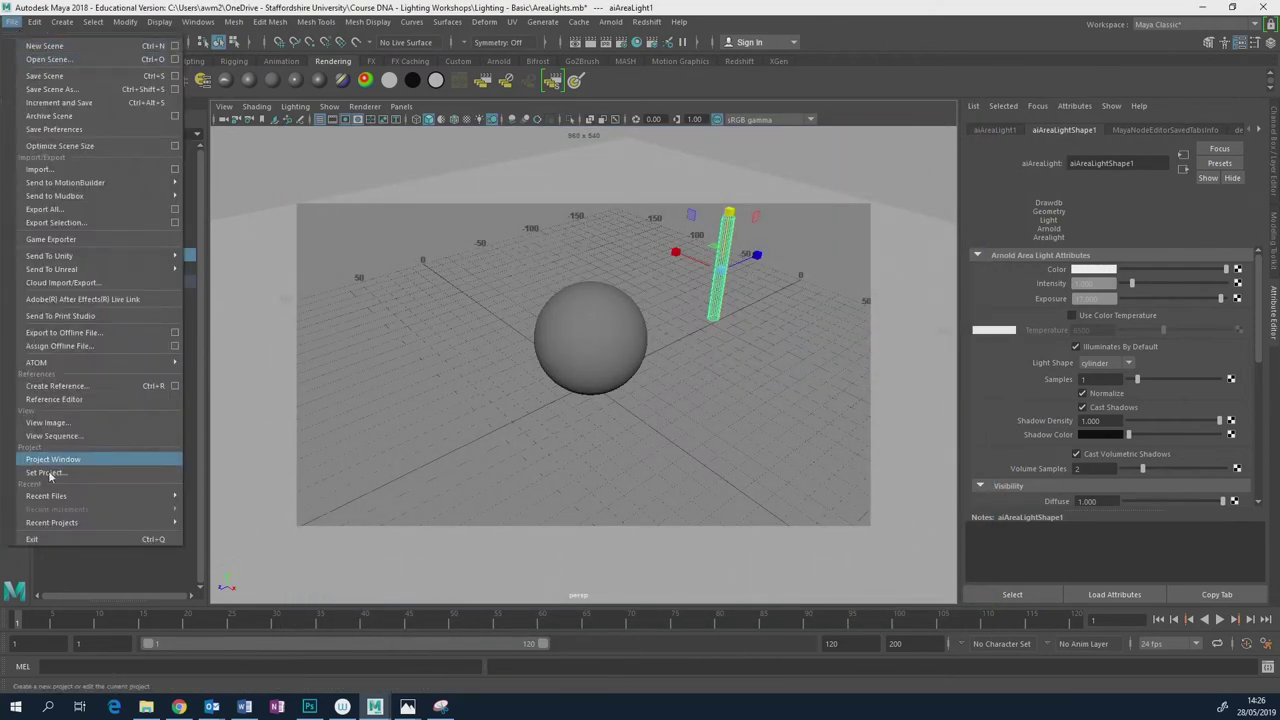
mouse_move(74, 496)
click(240, 509)
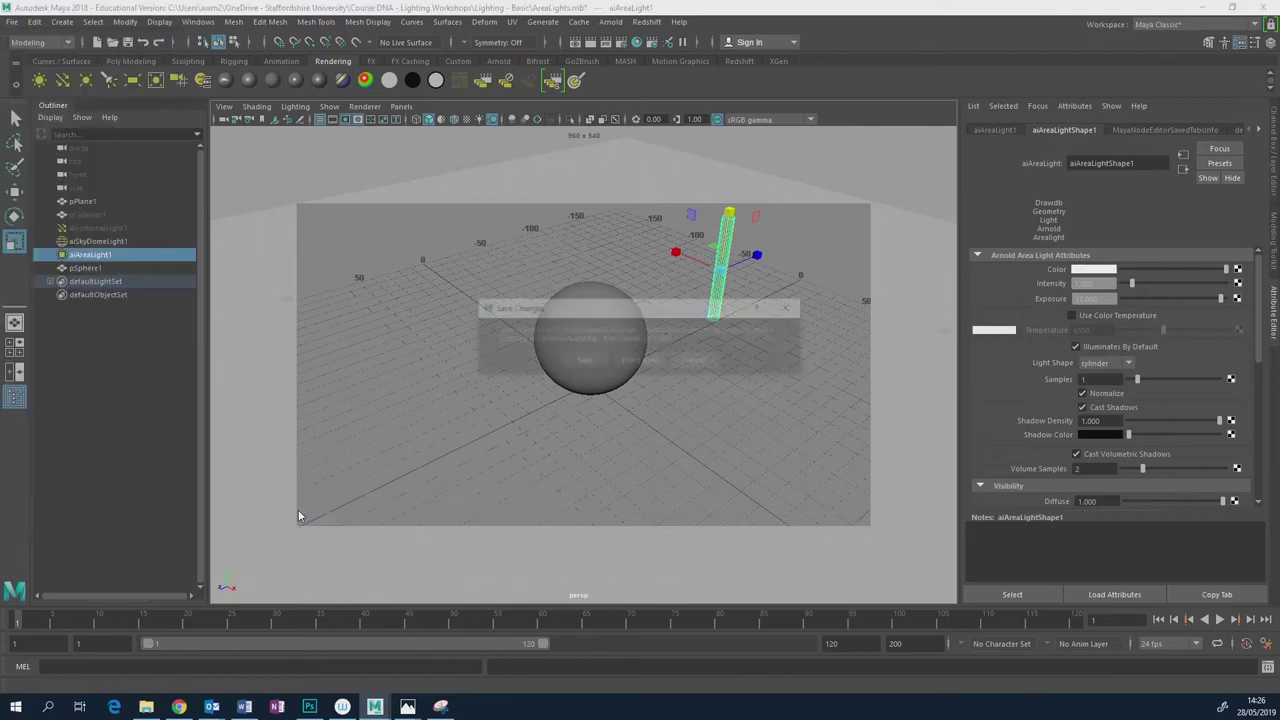
click(639, 361)
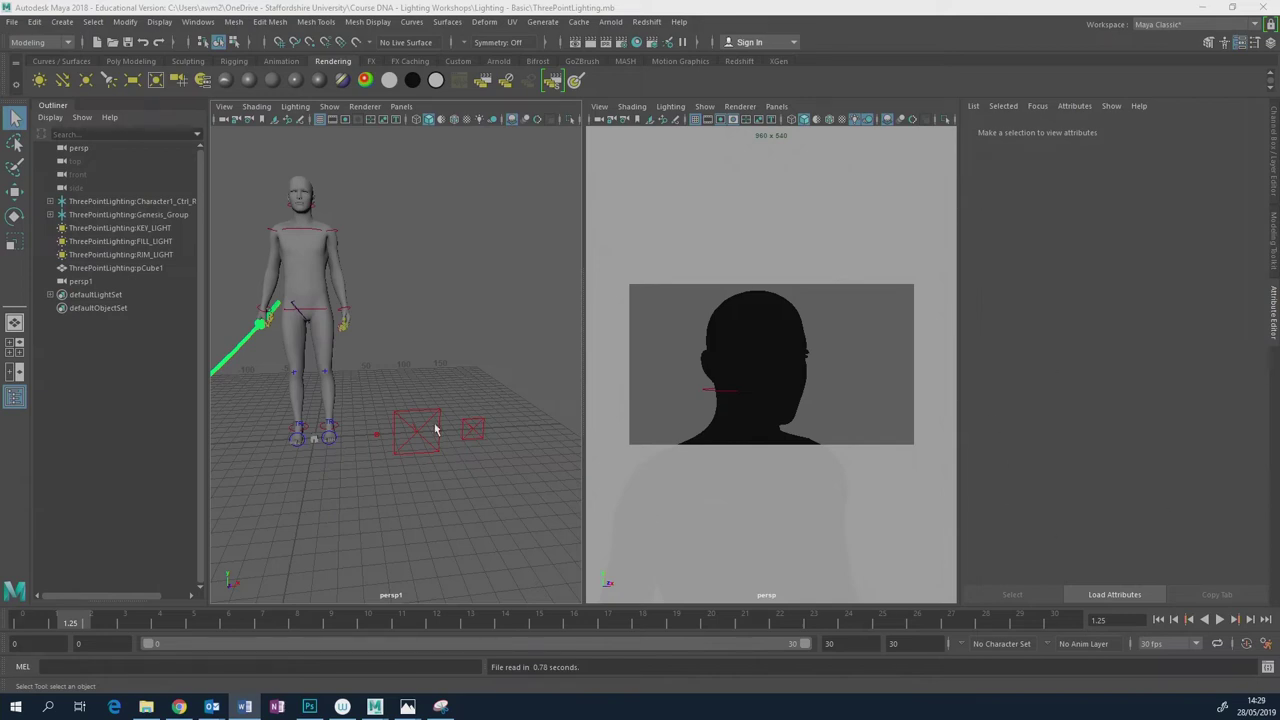
Examine the character's head and upper body from several angles and distances in the persp1 view.
alt+drag(352, 210, 410, 348)
scroll(410, 348, up, 5)
alt+middle_drag(410, 340, 416, 415)
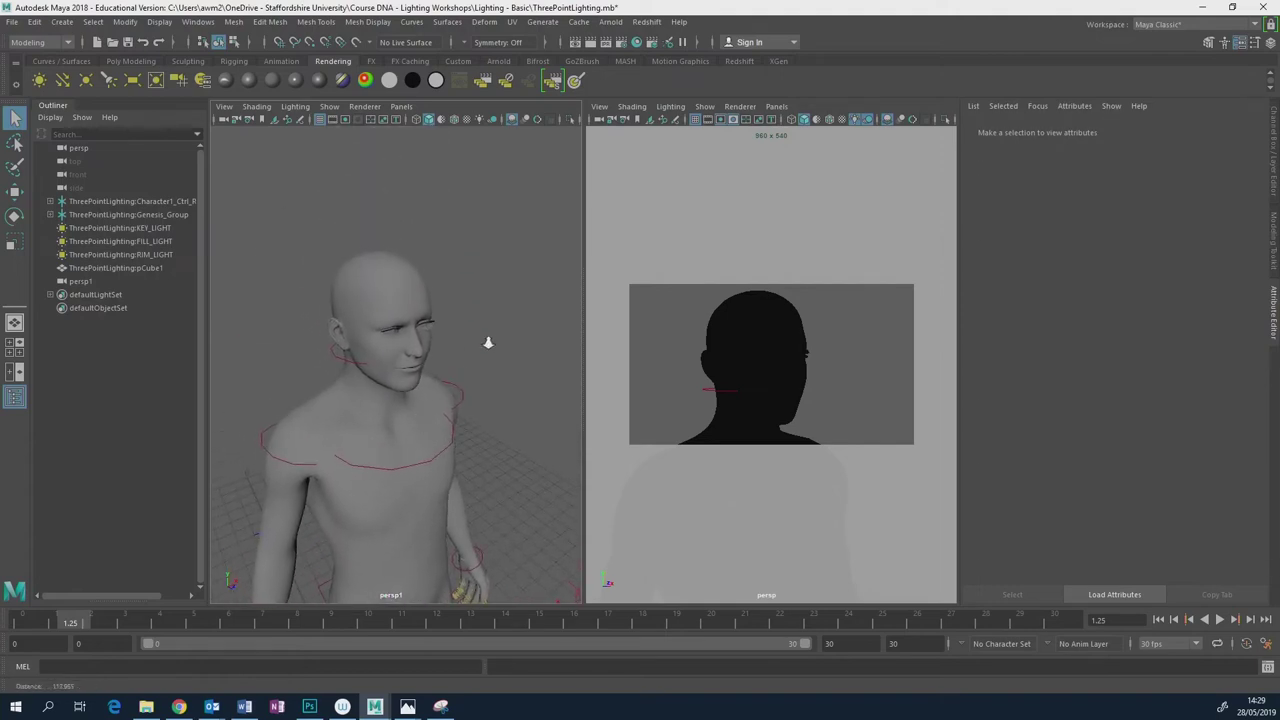
scroll(488, 343, up, 5)
scroll(480, 437, down, 5)
alt+drag(480, 400, 482, 446)
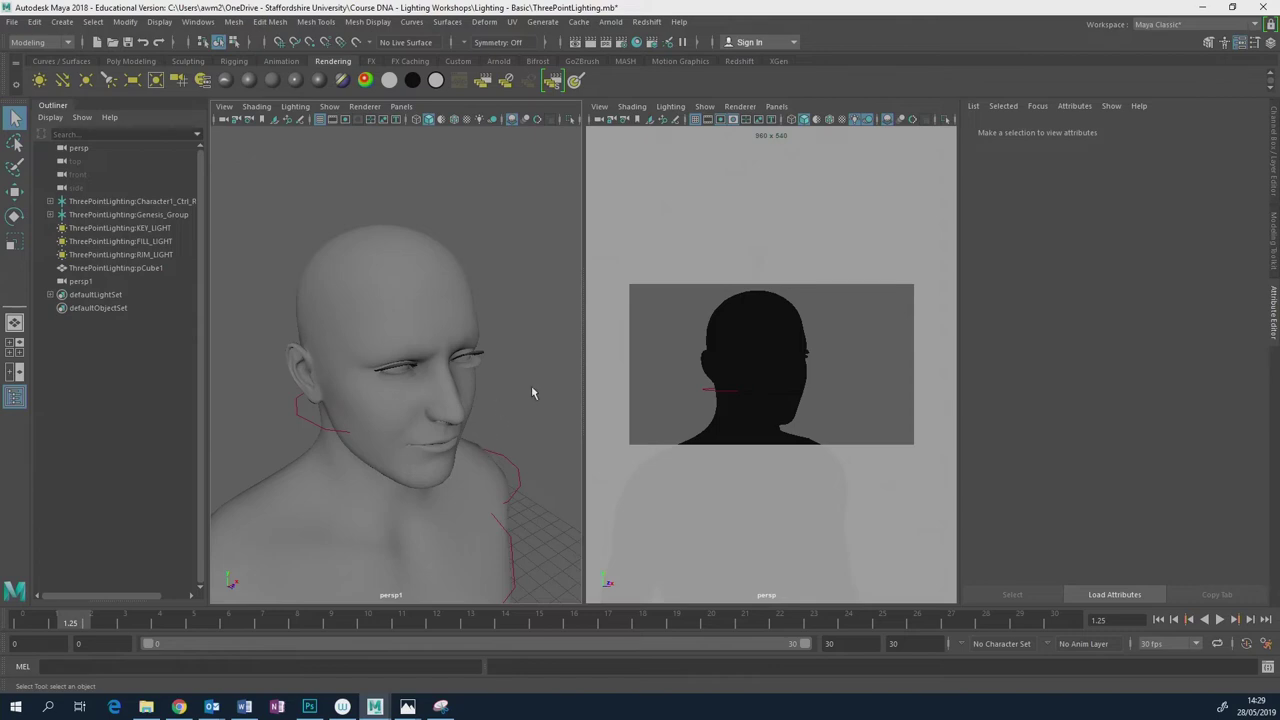
alt+drag(487, 422, 480, 382)
scroll(480, 386, down, 5)
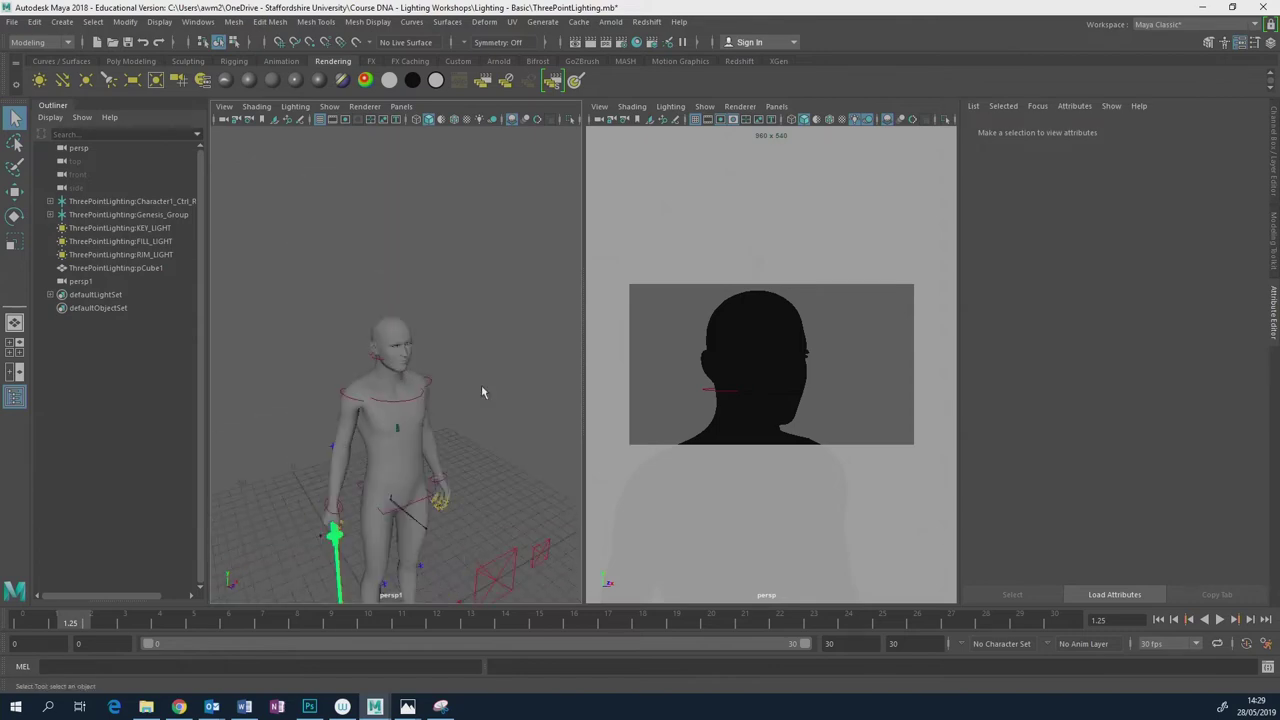
scroll(481, 390, up, 3)
alt+drag(500, 310, 472, 333)
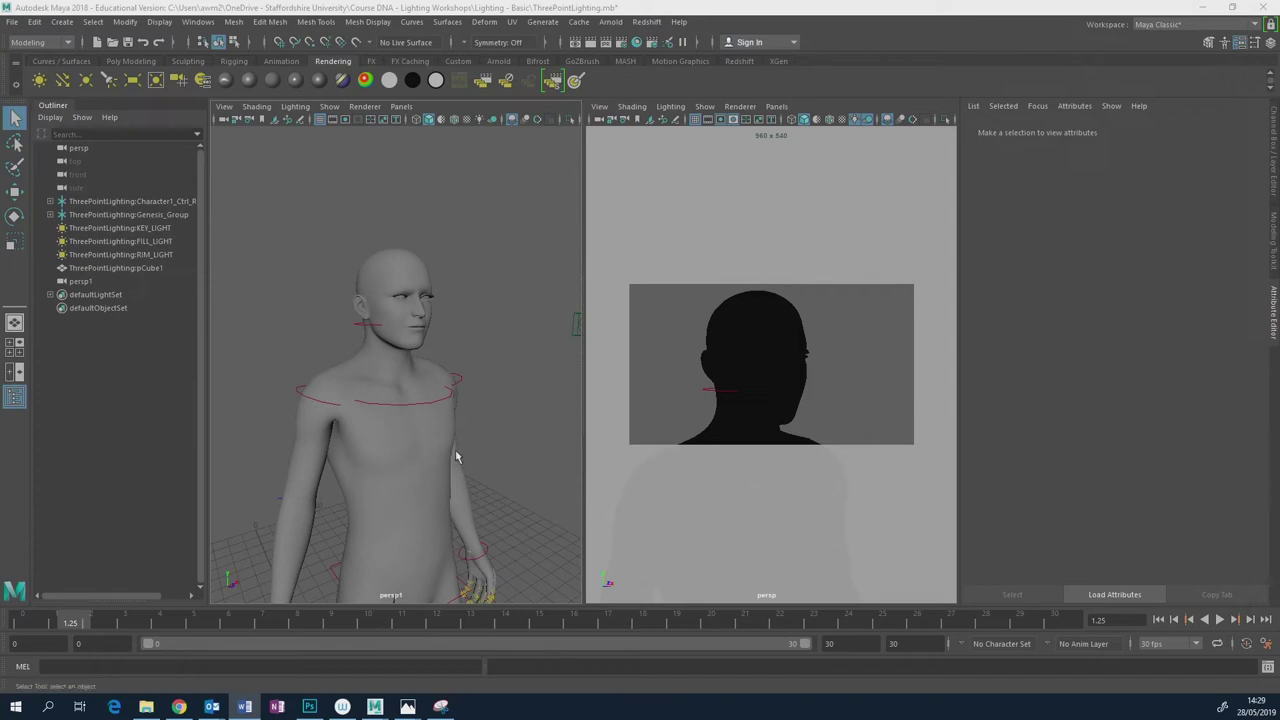
Show the full character with its lights in the persp1 view and identify KEY_LIGHT, FILL_LIGHT and the other scene light by selecting them.
click(597, 431)
scroll(477, 491, down, 5)
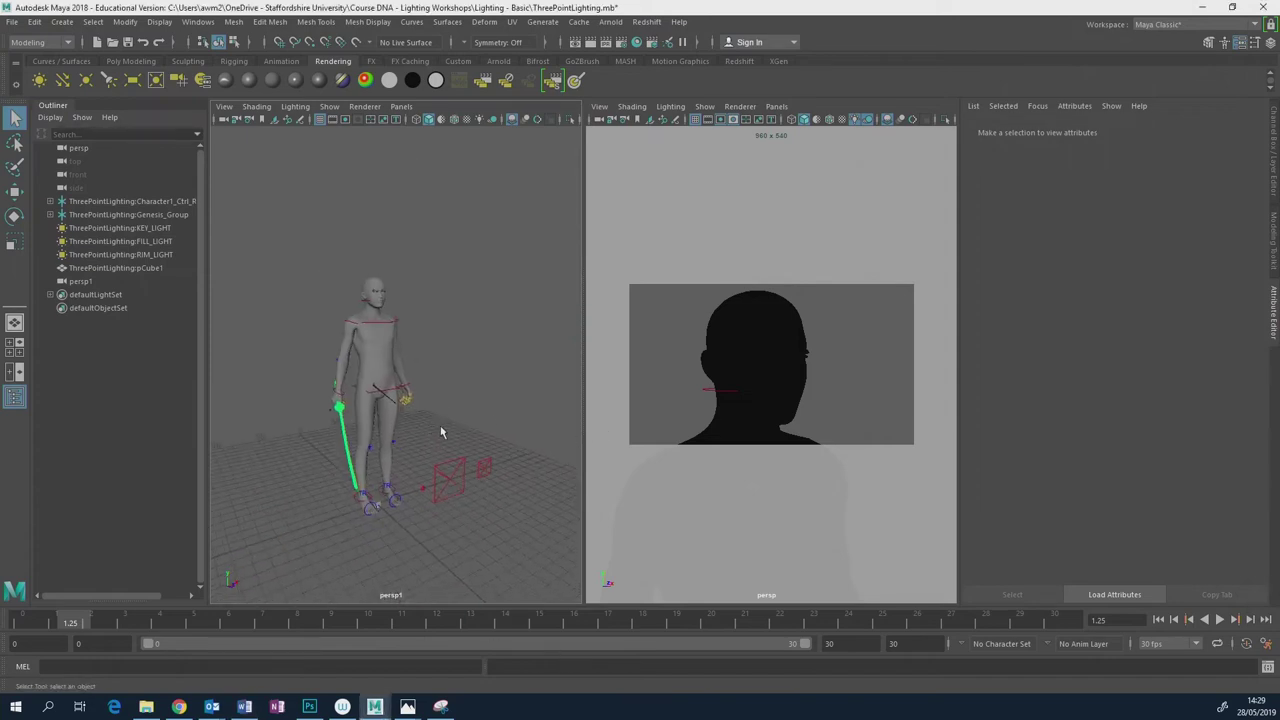
scroll(477, 491, up, 3)
key(Down)
key(Down)
key(Down)
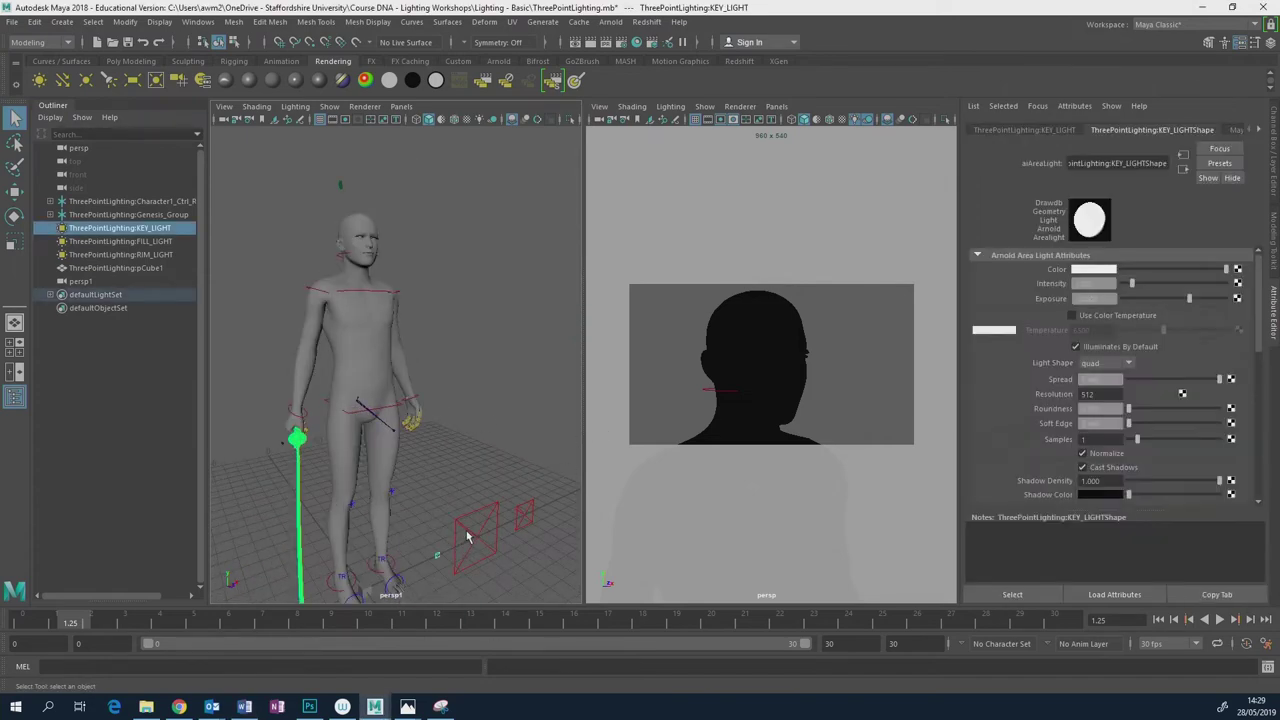
key(Up)
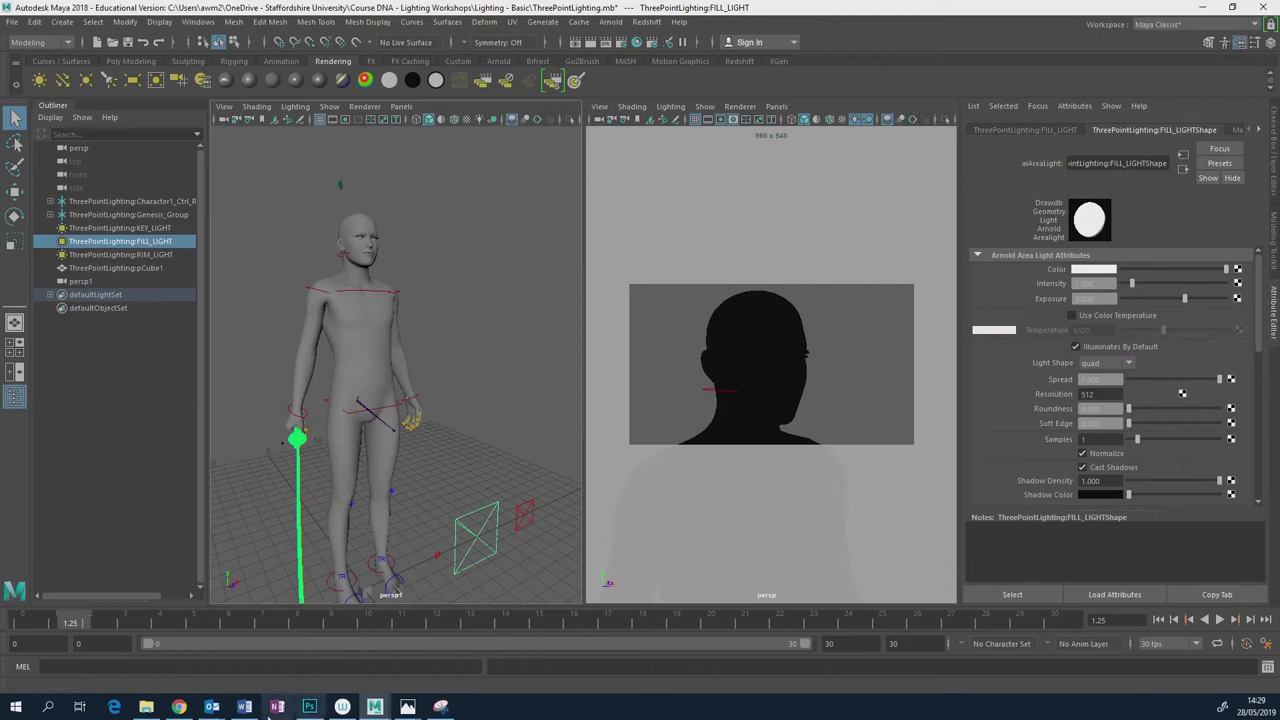
Switch to Chrome, maximize its window and search for evanerichards in a new tab.
click(176, 707)
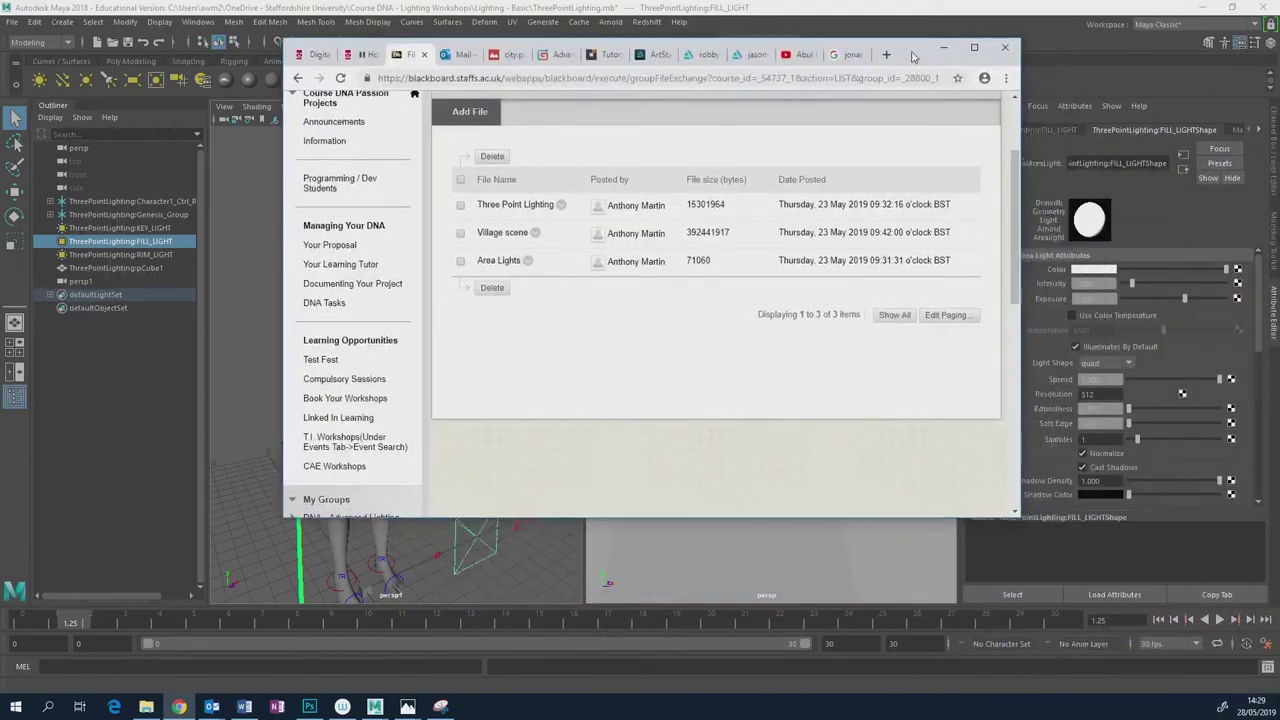
drag(909, 54, 799, 79)
click(857, 70)
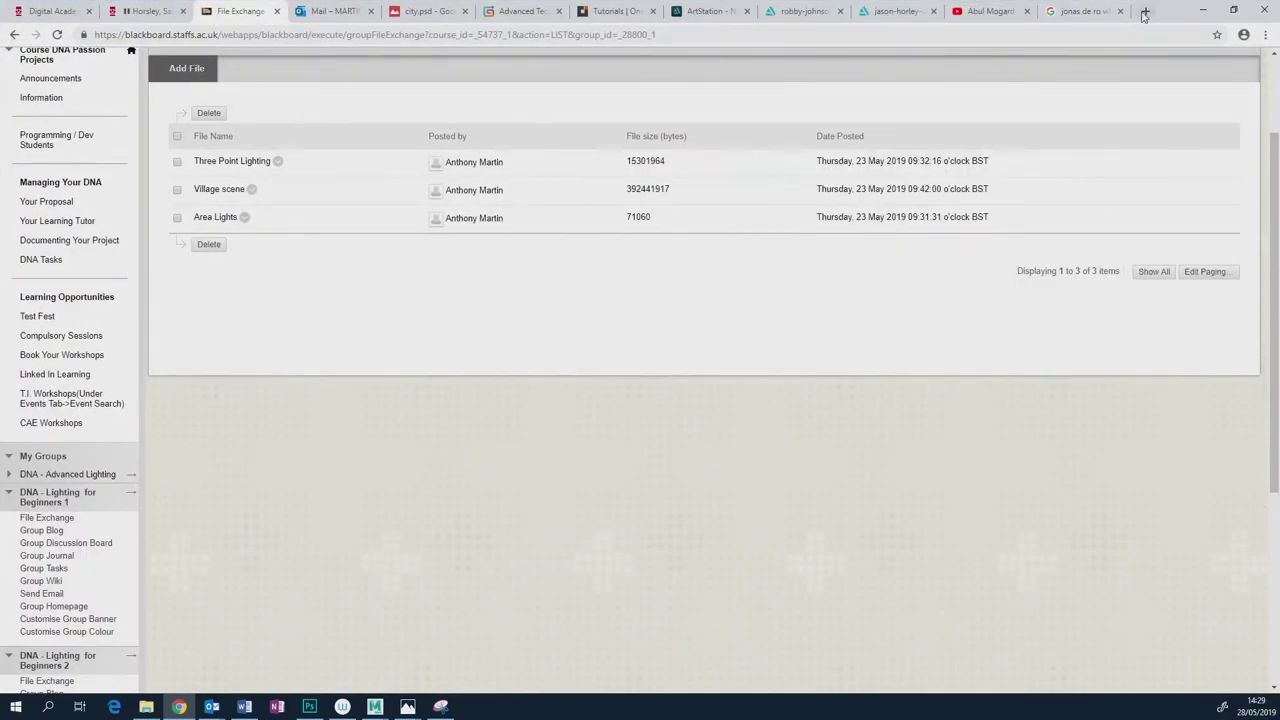
click(1145, 16)
text(eva)
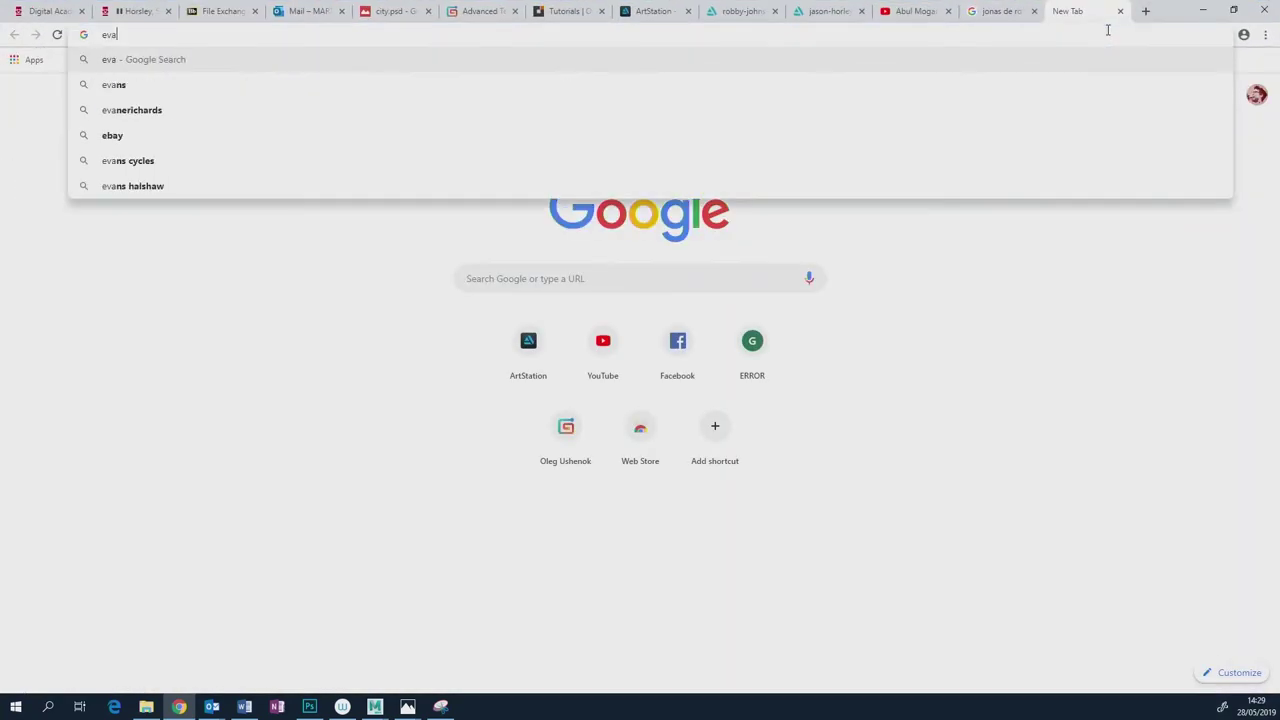
text(nerichards)
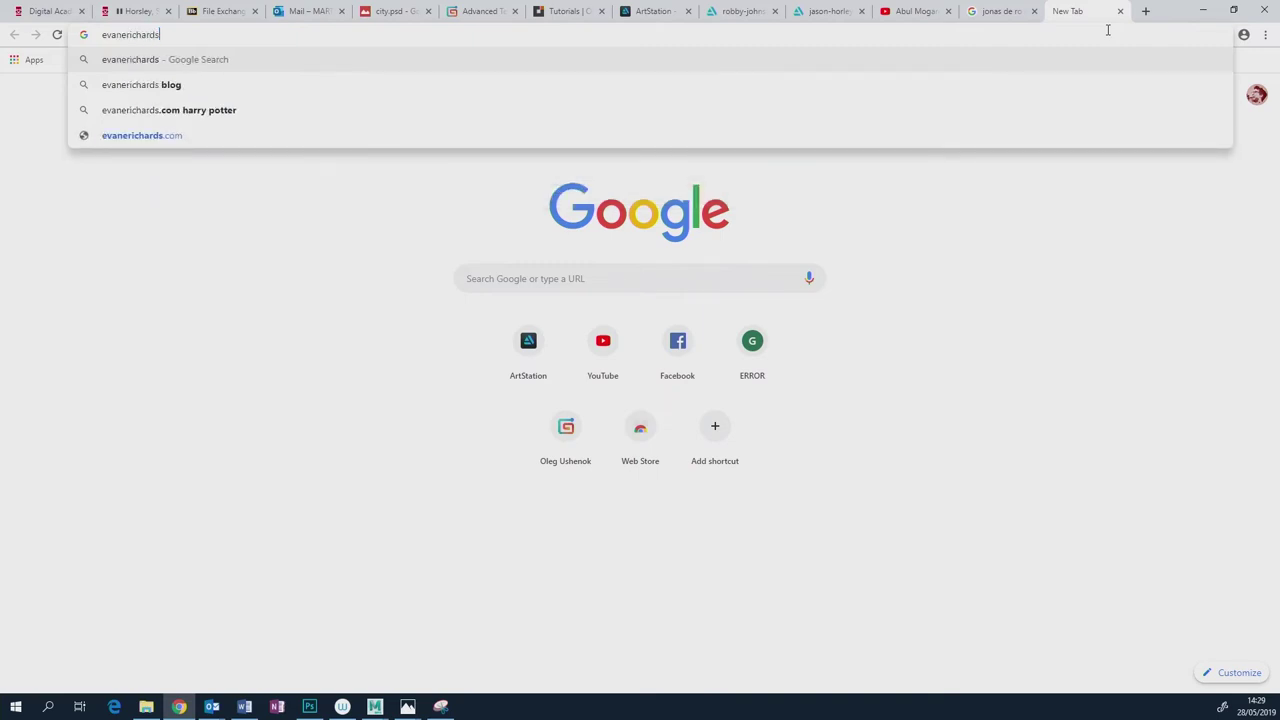
key(Return)
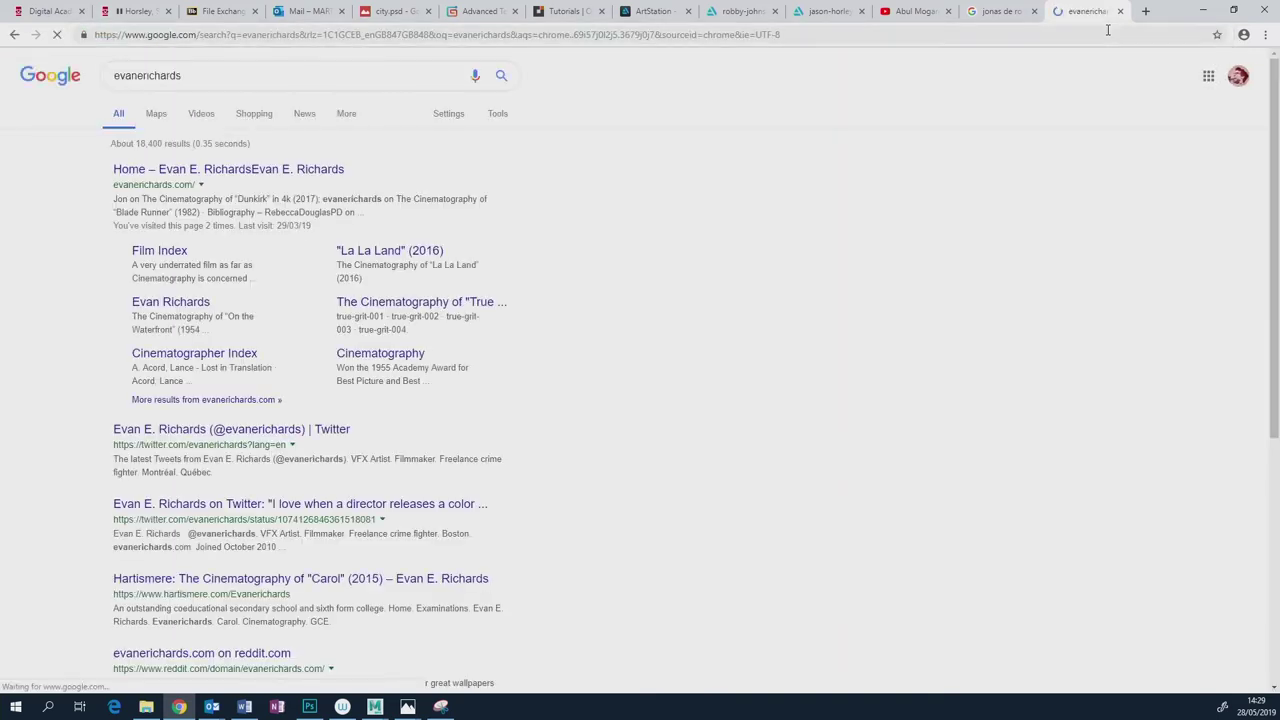
Open the evanerichards.com home page from the search results and go to the blog's Film Index.
click(282, 172)
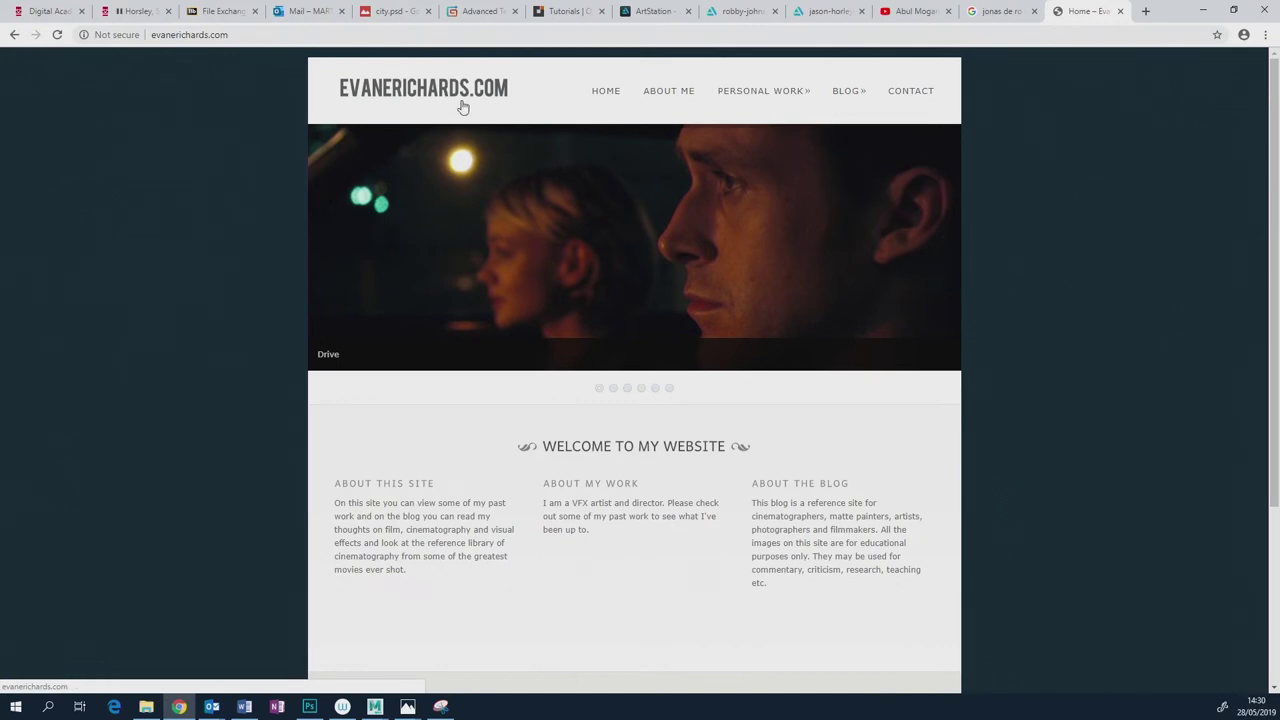
mouse_move(866, 94)
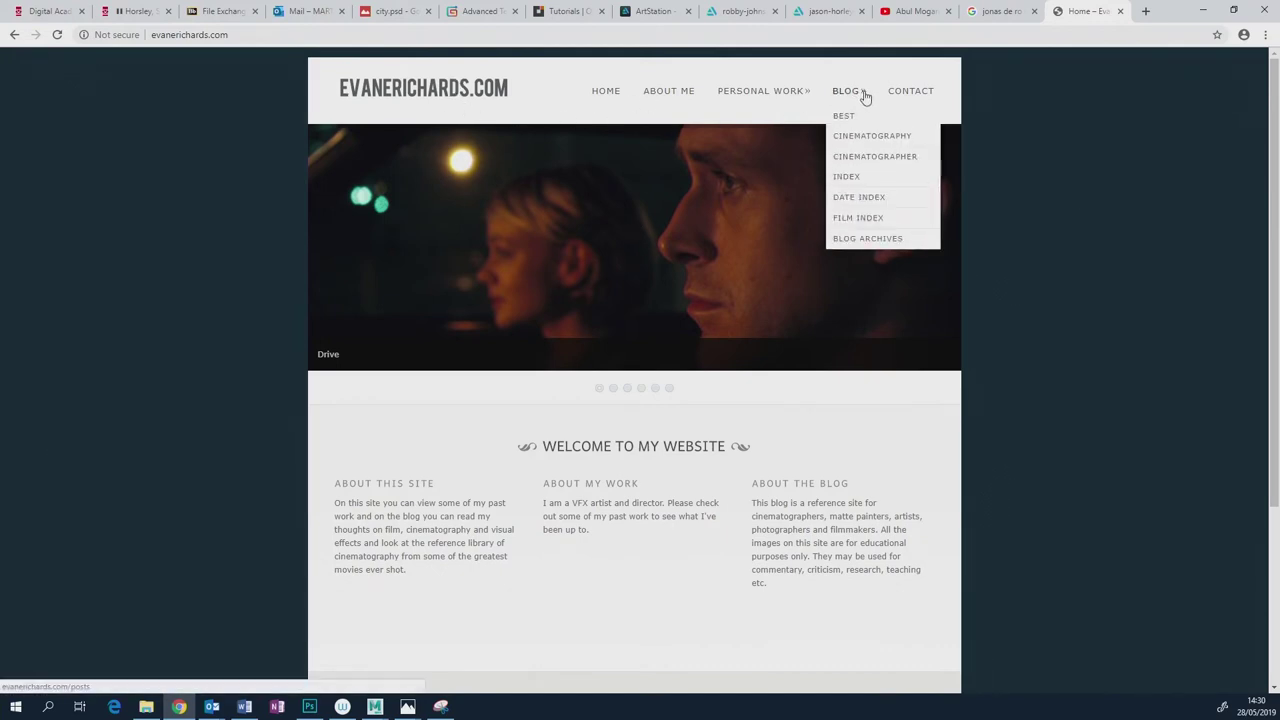
click(858, 219)
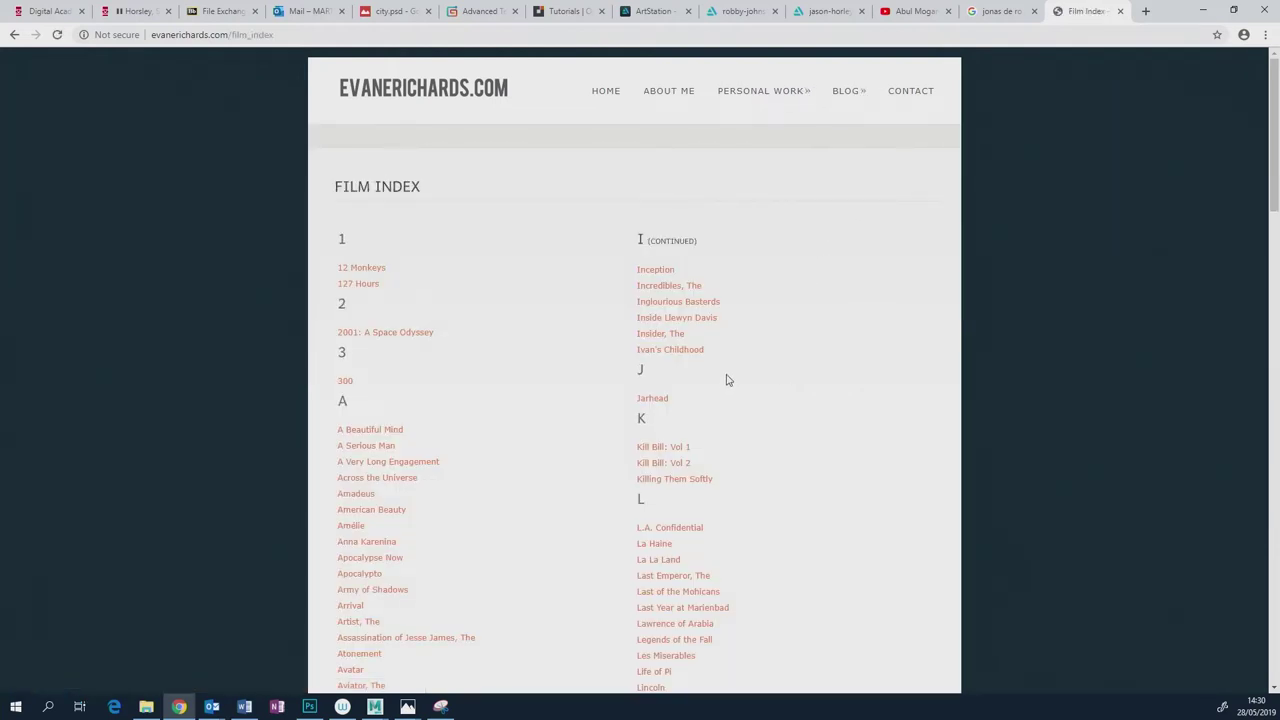
Browse the alphabetical film index and open the cinematography page of The Aviator.
scroll(727, 380, down, 4)
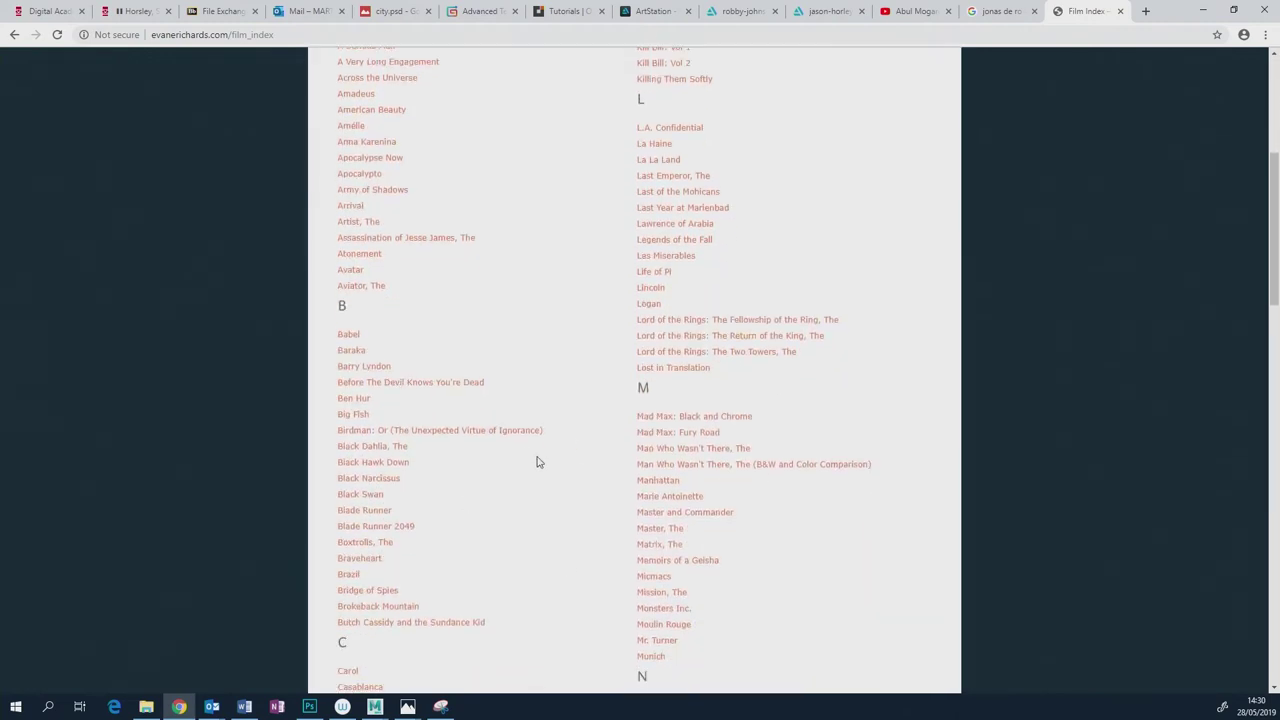
scroll(531, 498, down, 5)
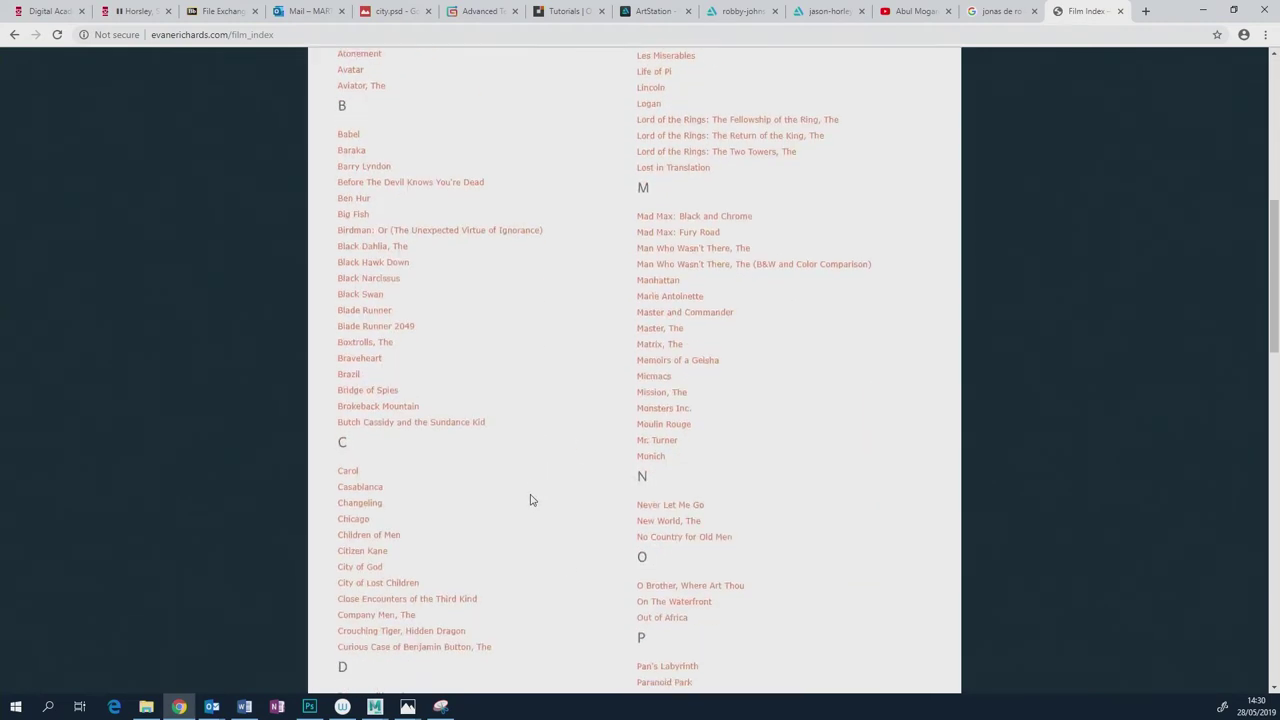
scroll(531, 500, up, 3)
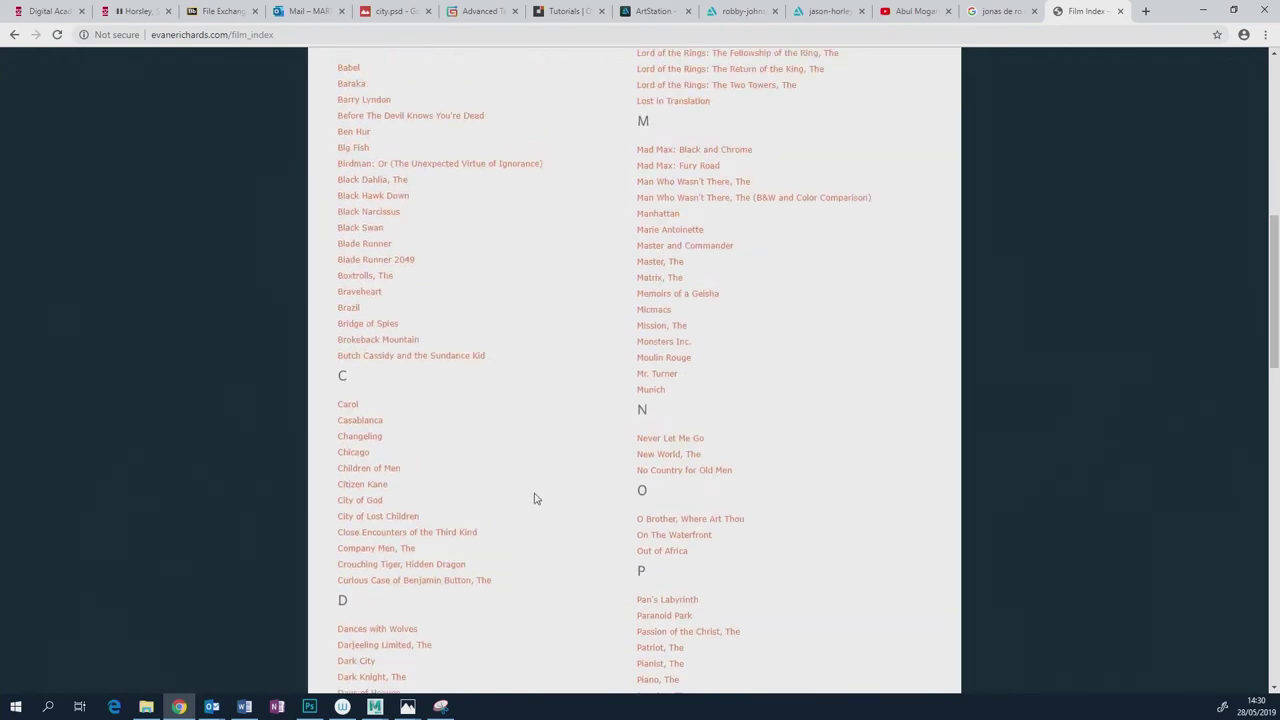
scroll(689, 250, up, 6)
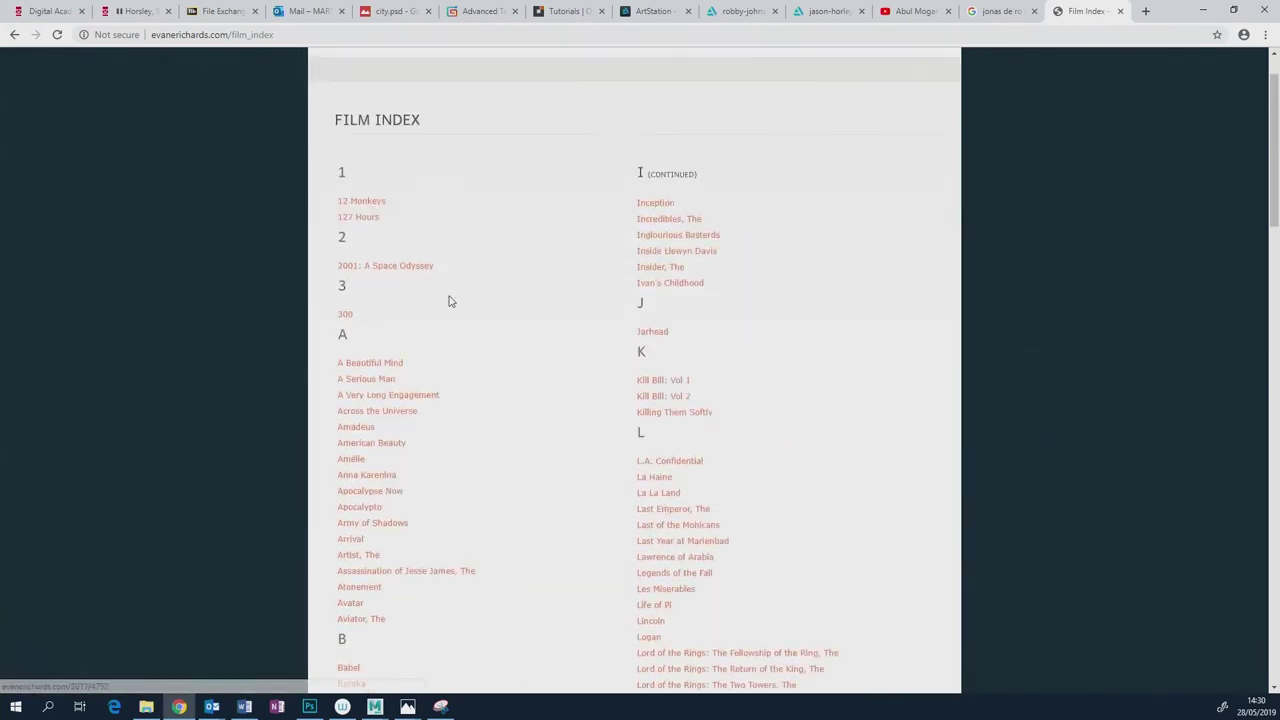
scroll(485, 290, up, 1)
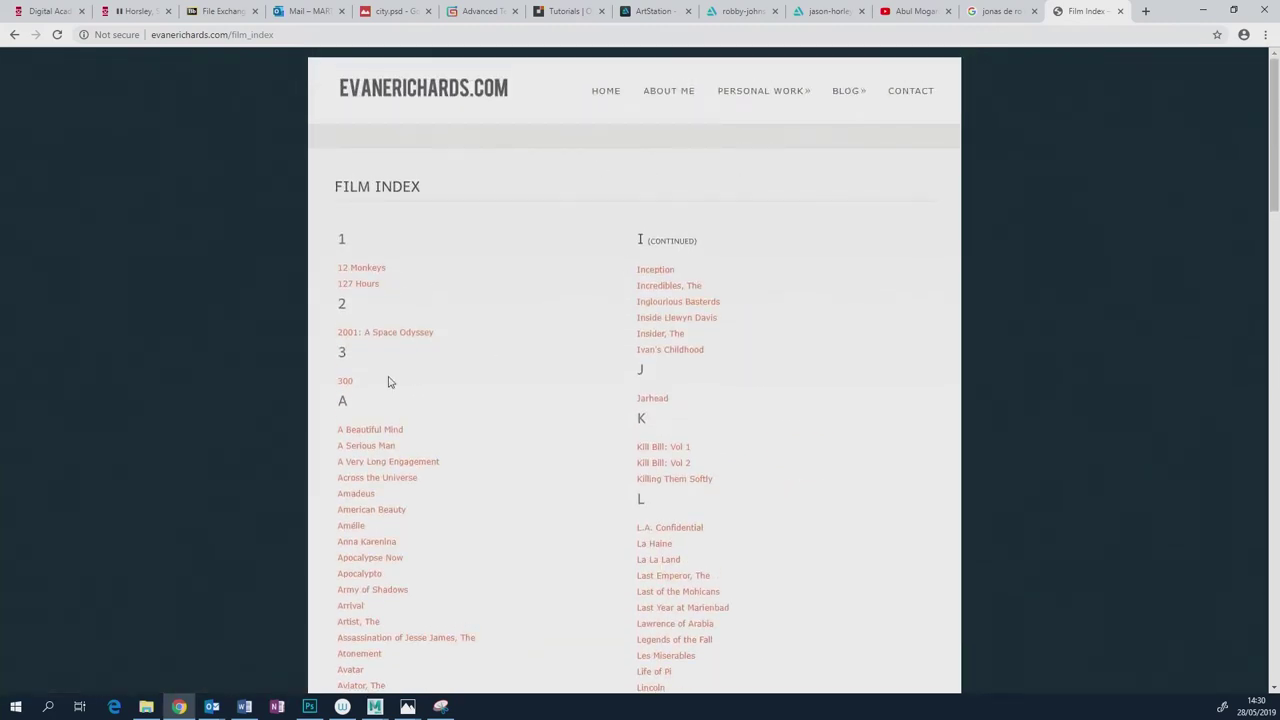
scroll(505, 386, down, 2)
scroll(437, 400, up, 2)
scroll(429, 397, down, 2)
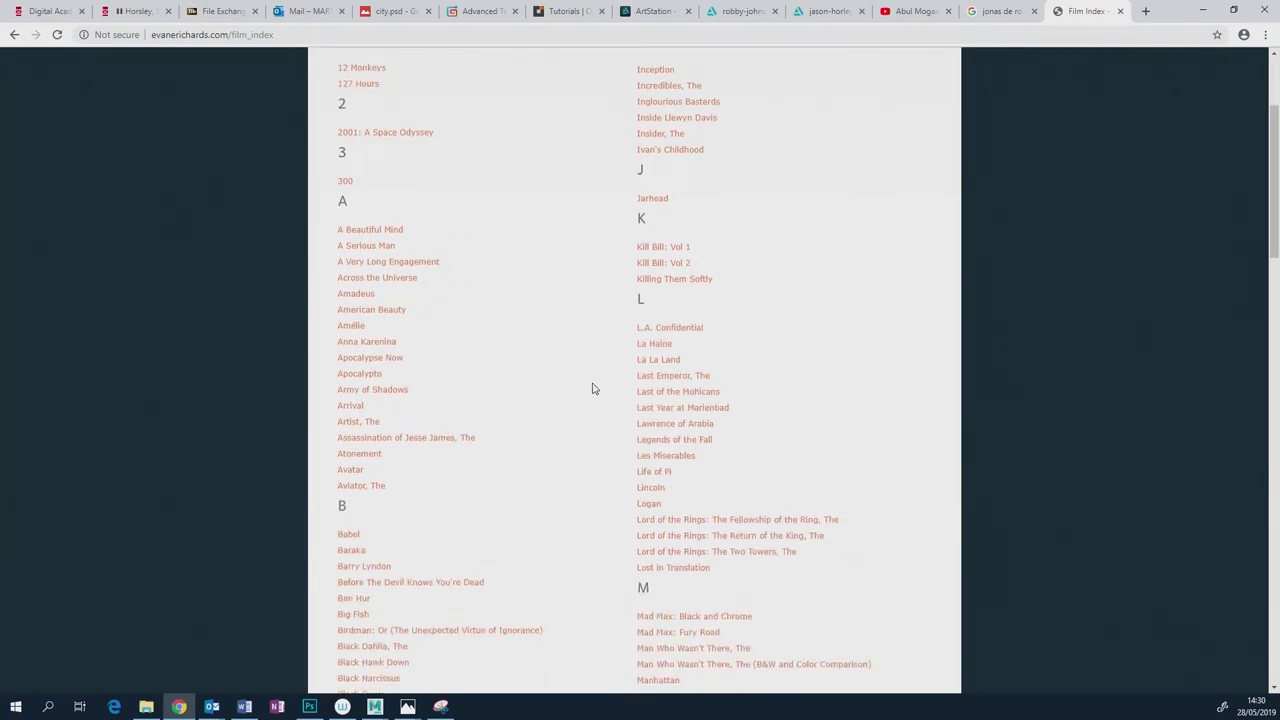
scroll(545, 355, down, 5)
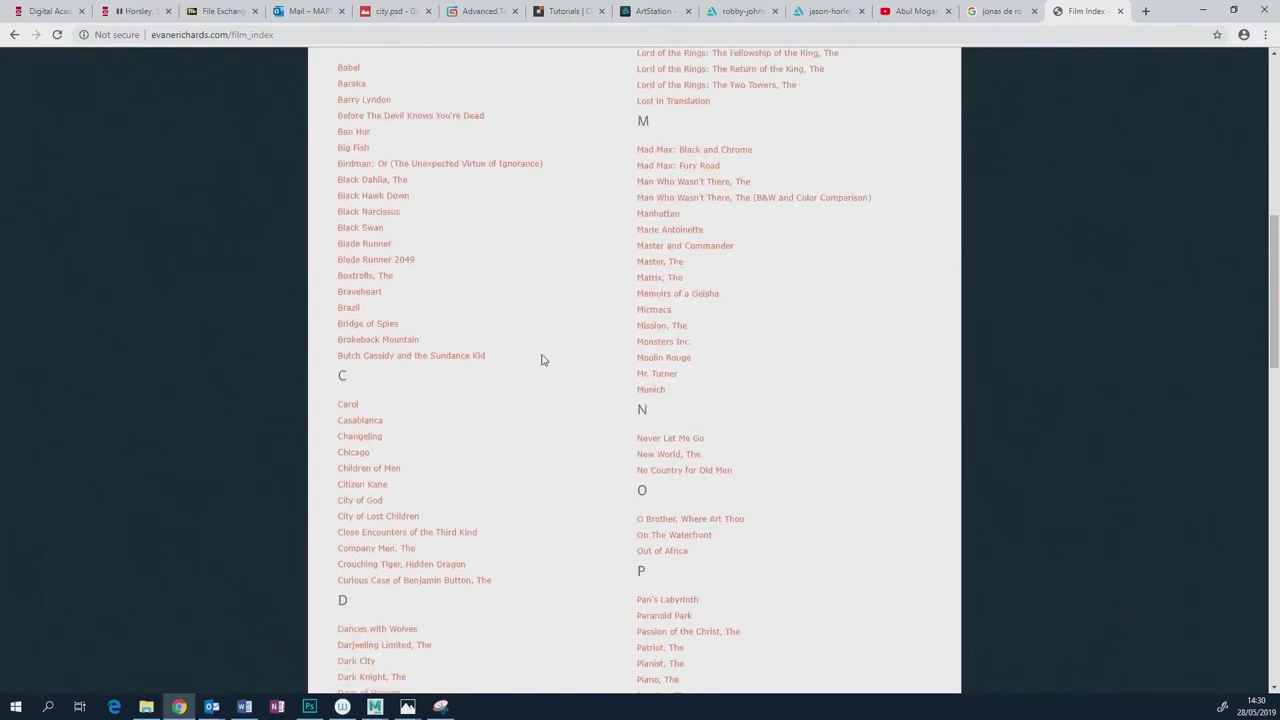
scroll(541, 360, up, 5)
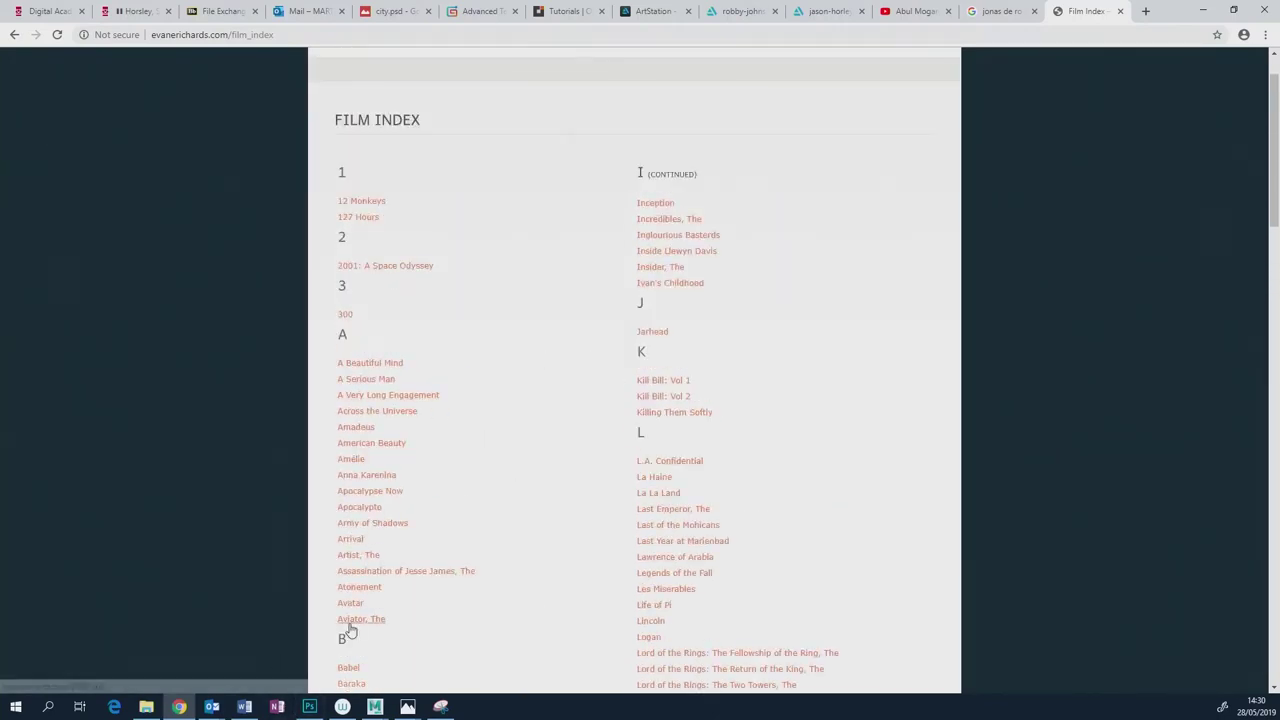
click(350, 619)
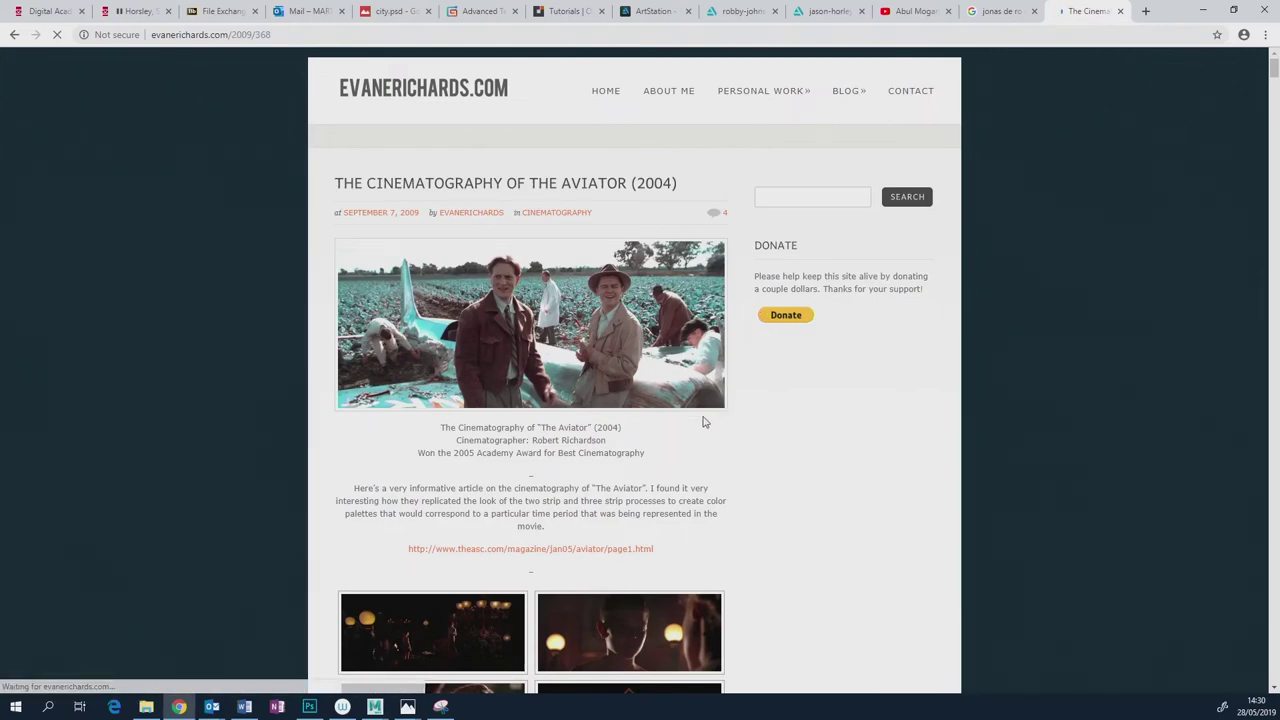
Enlarge the still of the boy between two glowing lamps to study its rim lighting, and close it.
scroll(710, 400, down, 2)
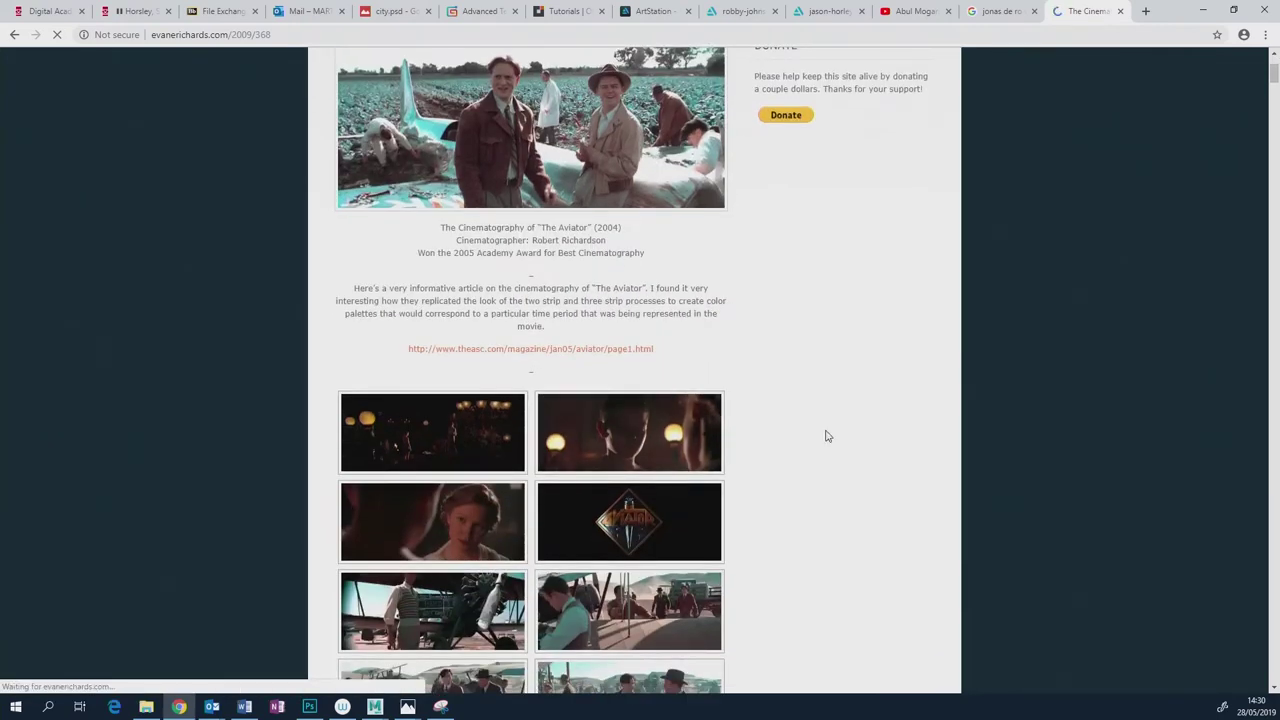
click(668, 433)
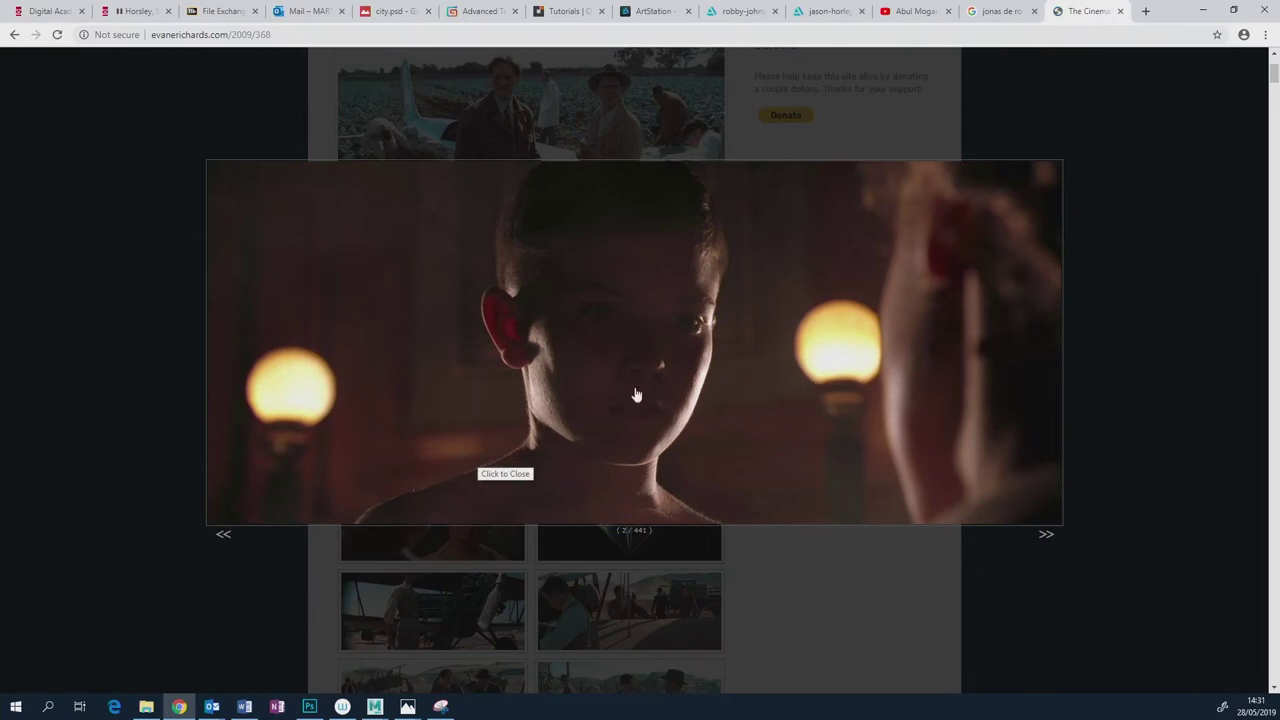
click(843, 406)
Enlarge the still of the woman facing the dark foreground figure to study the light on her face, and close it.
scroll(690, 490, down, 3)
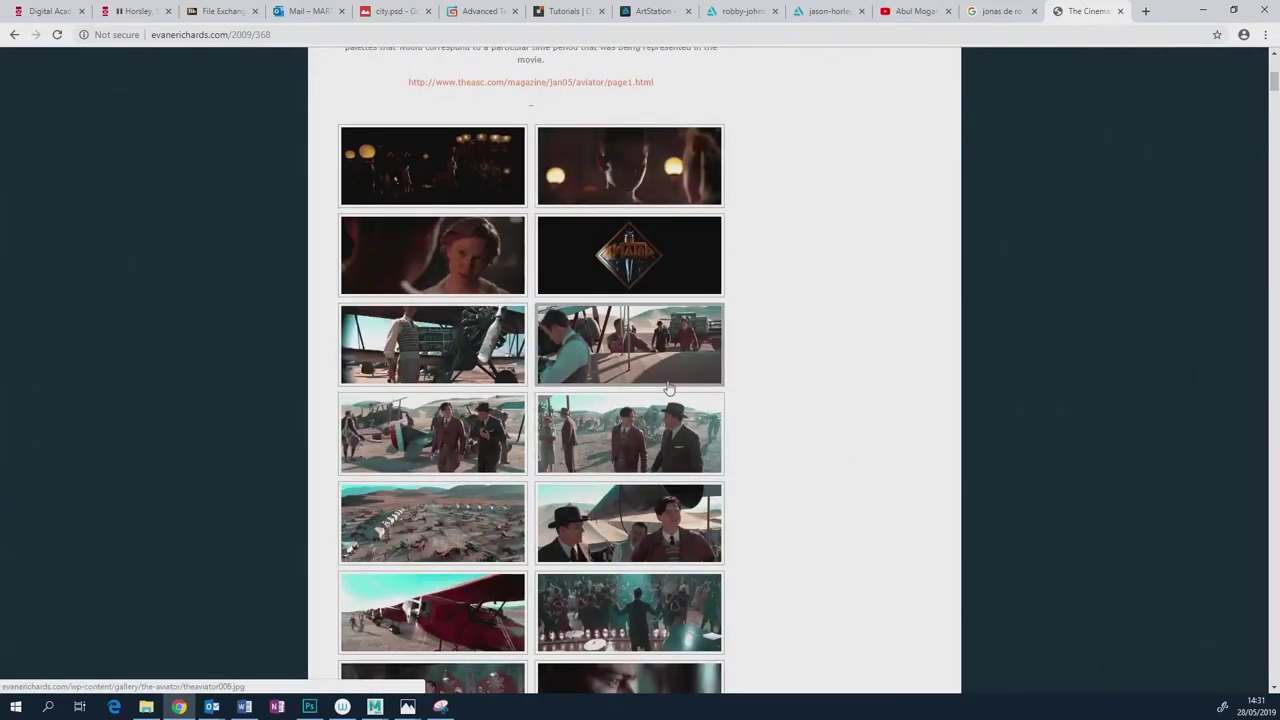
scroll(770, 302, up, 1)
scroll(770, 302, up, 1)
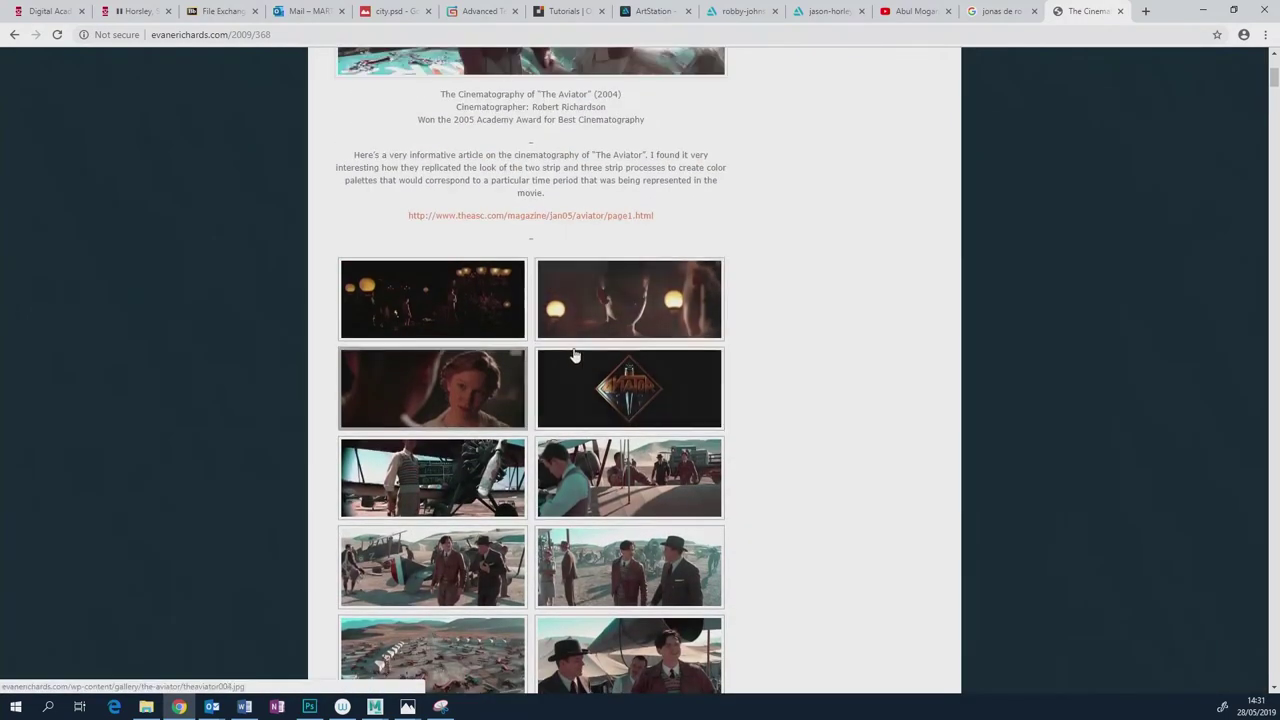
click(424, 399)
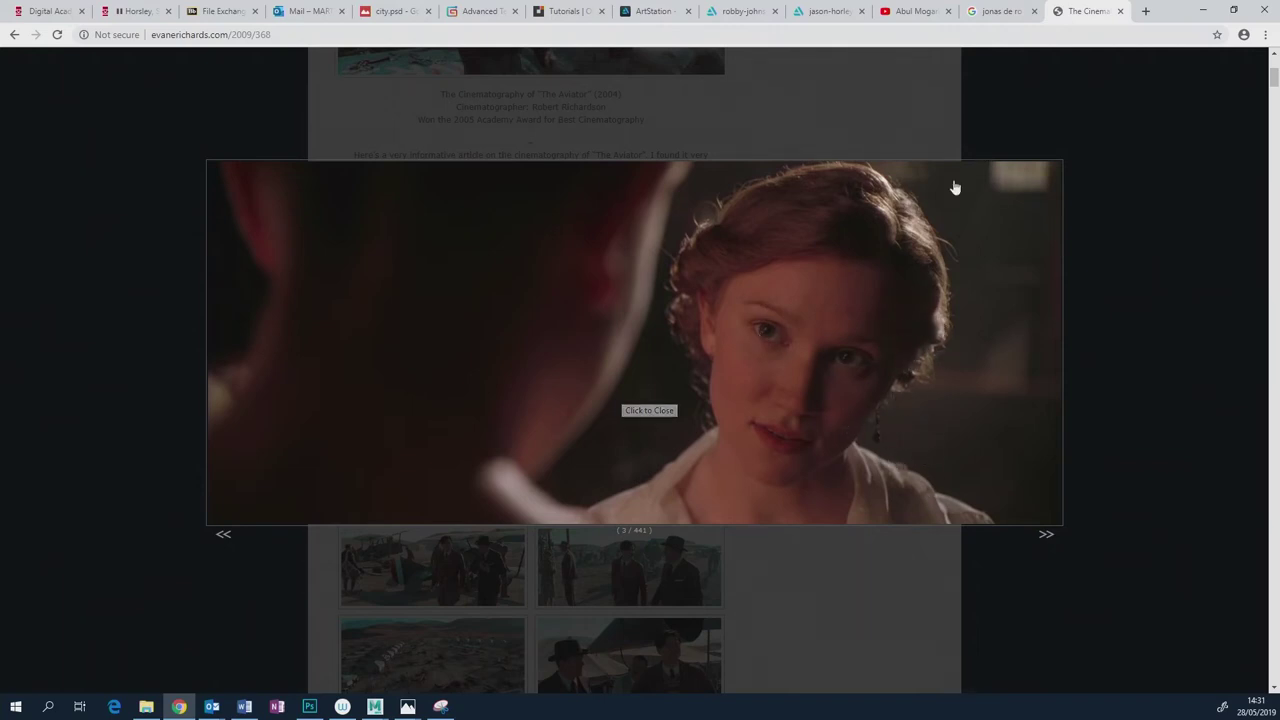
click(958, 290)
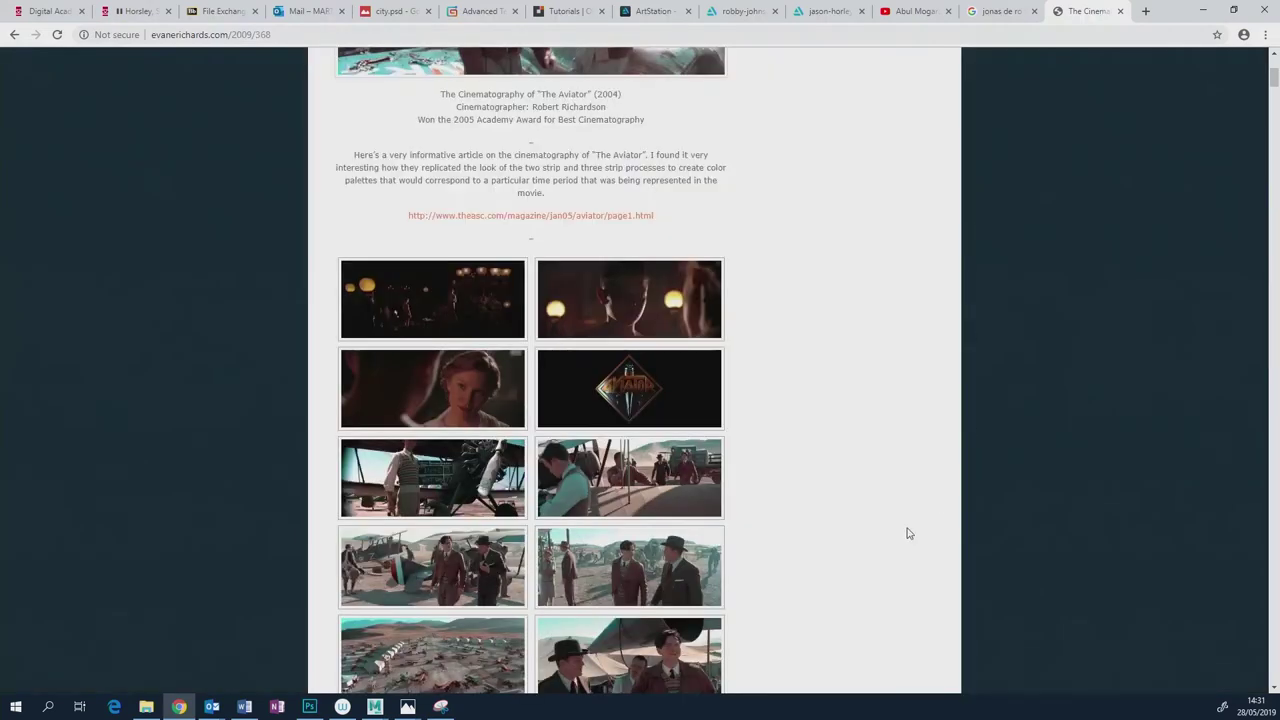
Enlarge the still of the red biplanes under the turquoise sky to examine its colour palette, and close it.
scroll(831, 480, down, 12)
scroll(822, 477, up, 5)
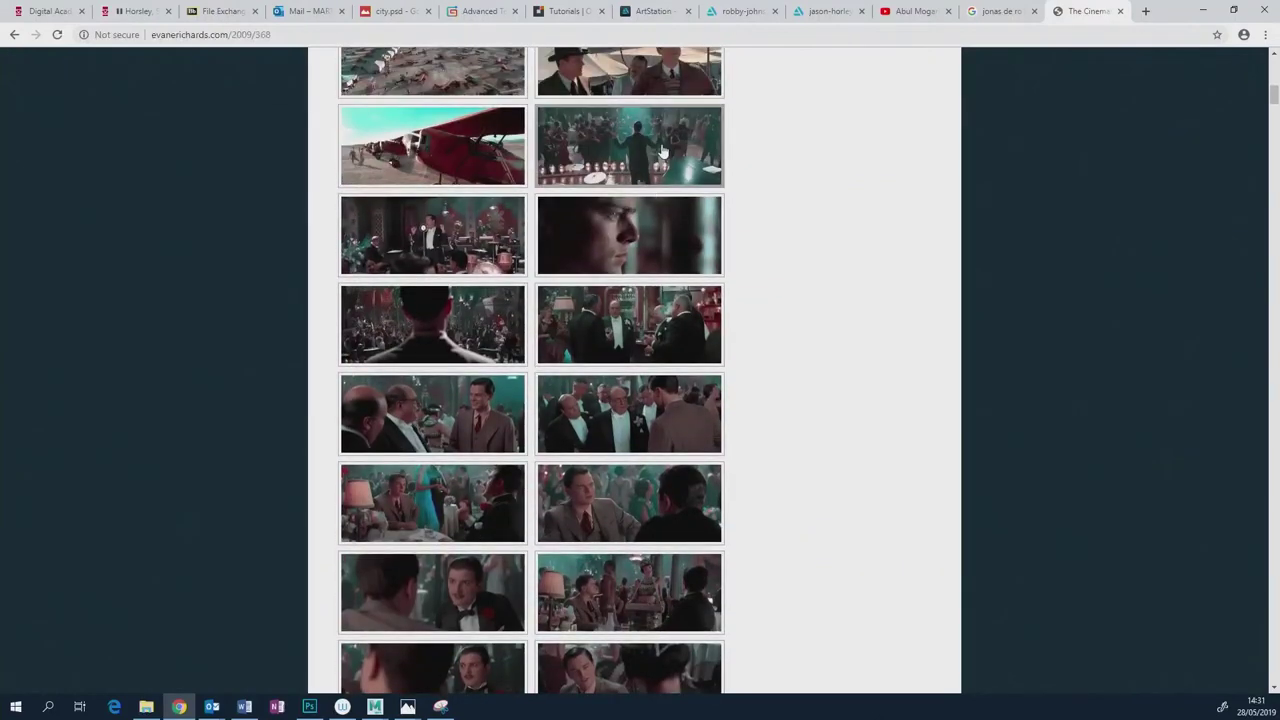
scroll(563, 372, down, 1)
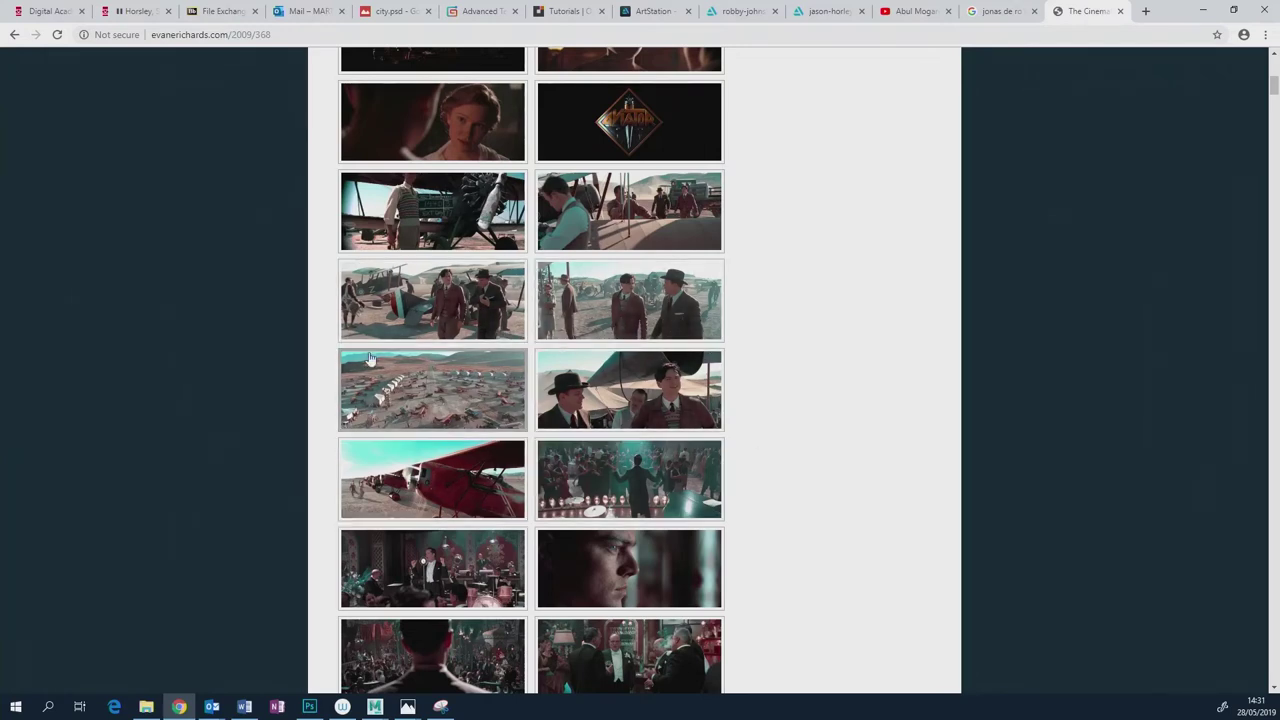
click(403, 463)
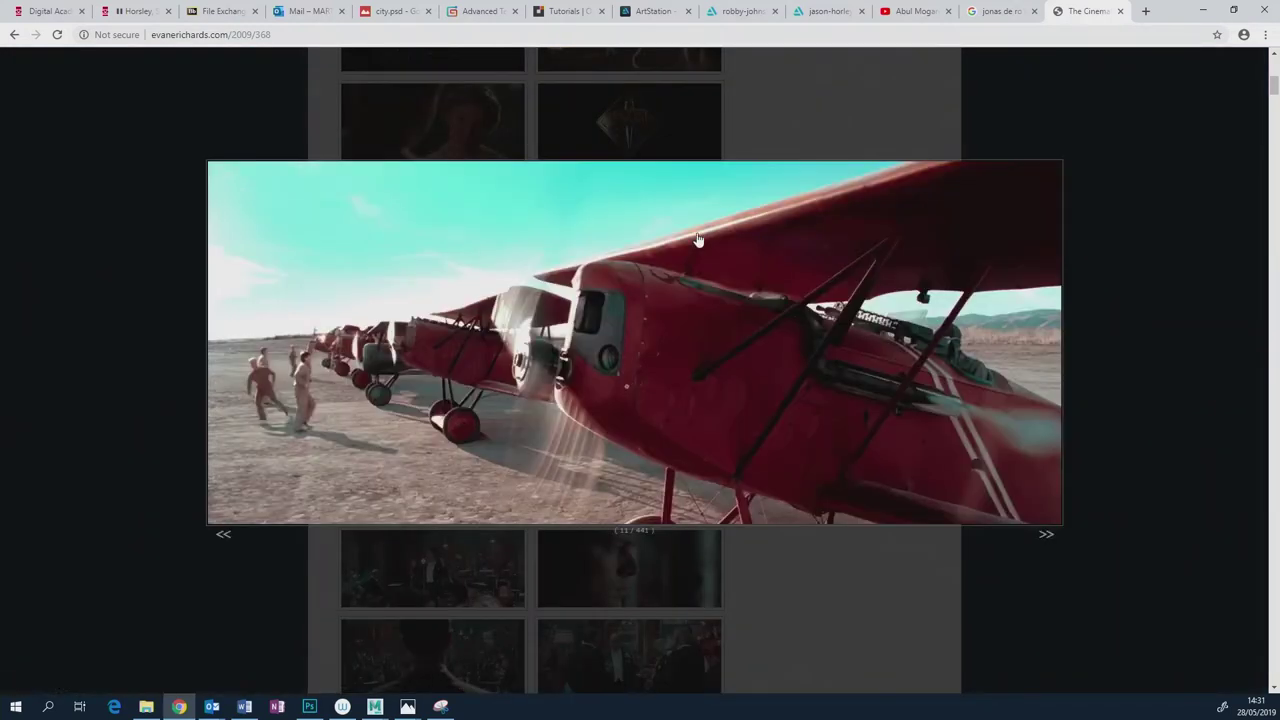
click(1127, 346)
Examine the rest of The Aviator's still gallery, comparing the lighting and colour palettes across the film's different sections.
scroll(733, 422, down, 5)
scroll(725, 421, down, 10)
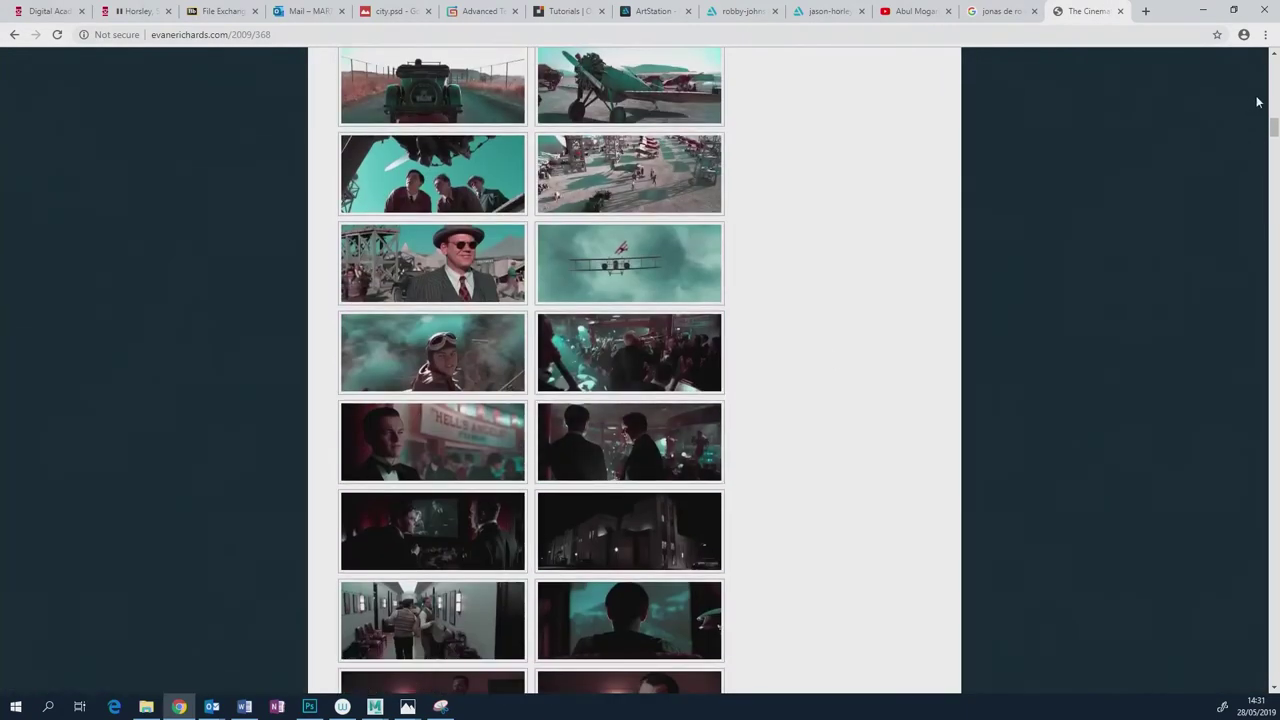
drag(1275, 130, 1273, 309)
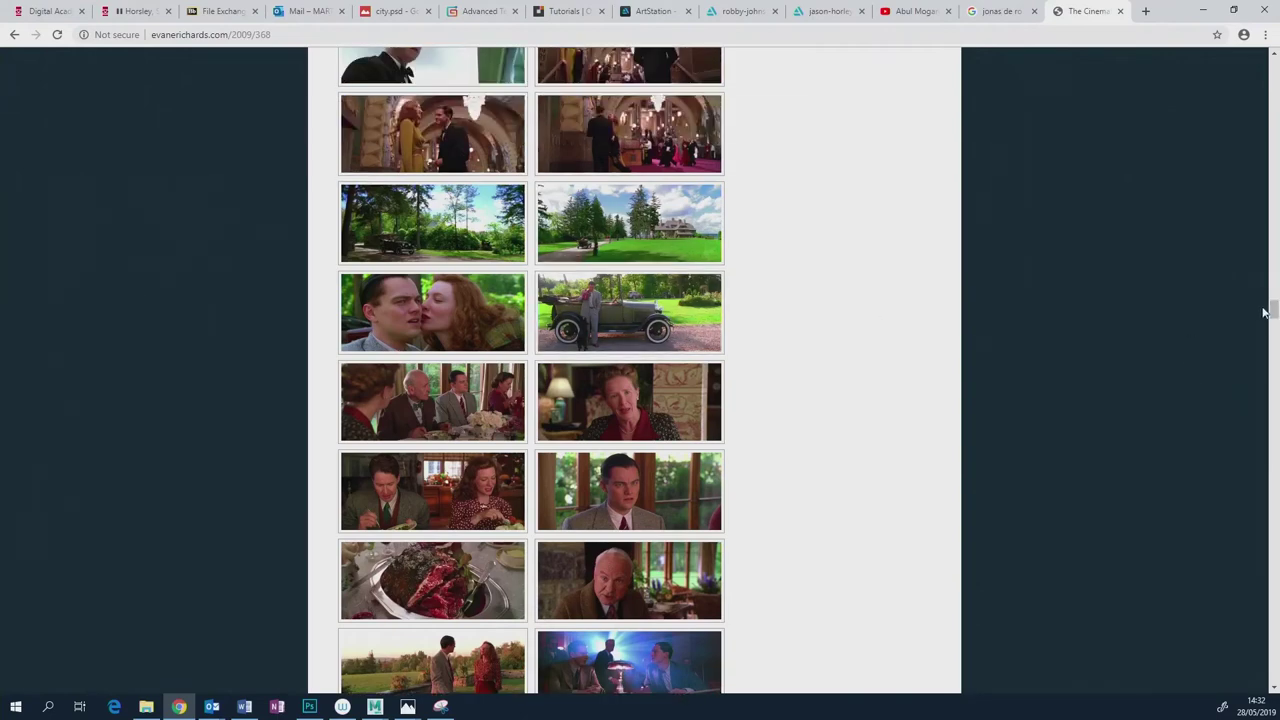
drag(1274, 308, 1259, 621)
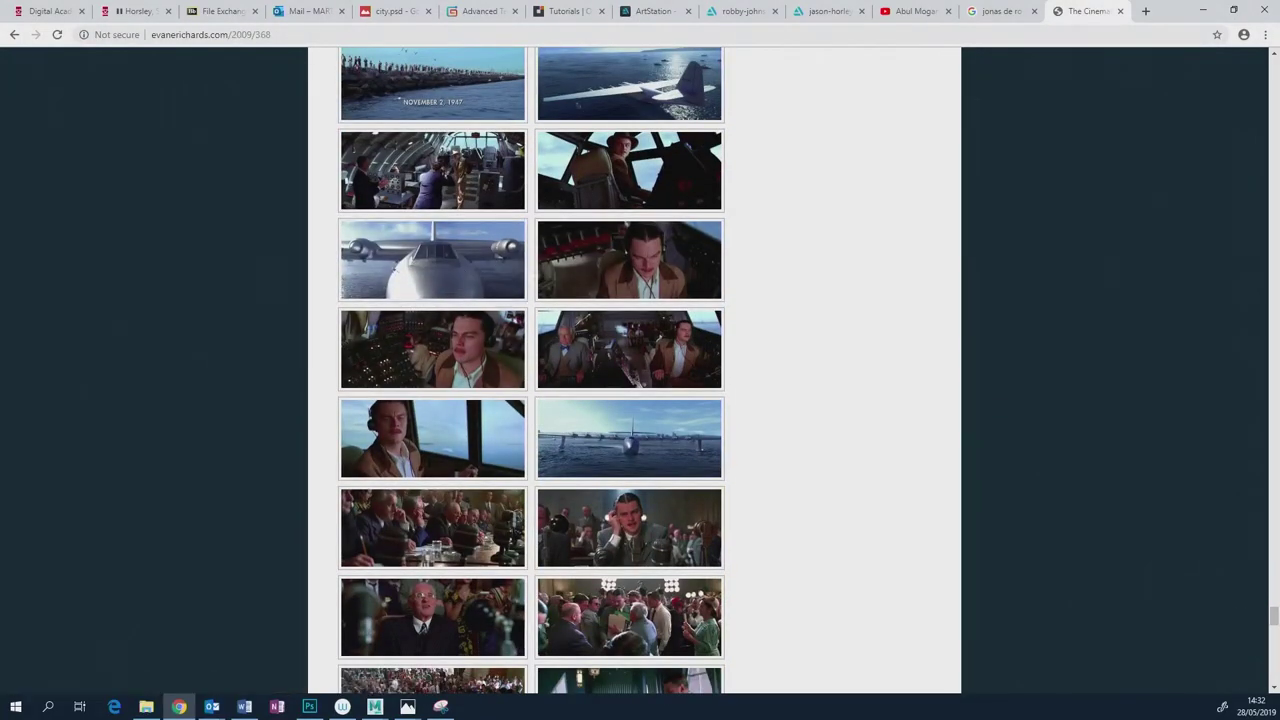
drag(1273, 617, 1095, 377)
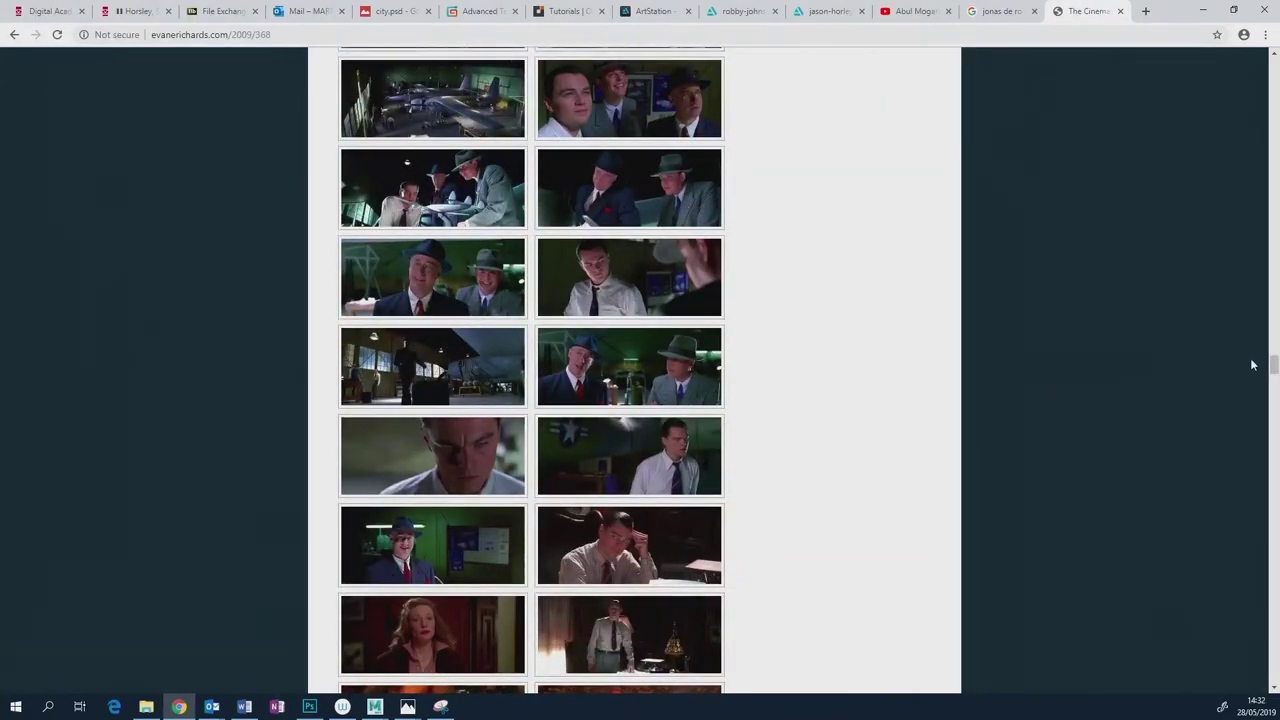
drag(1273, 366, 1273, 222)
scroll(957, 340, up, 2)
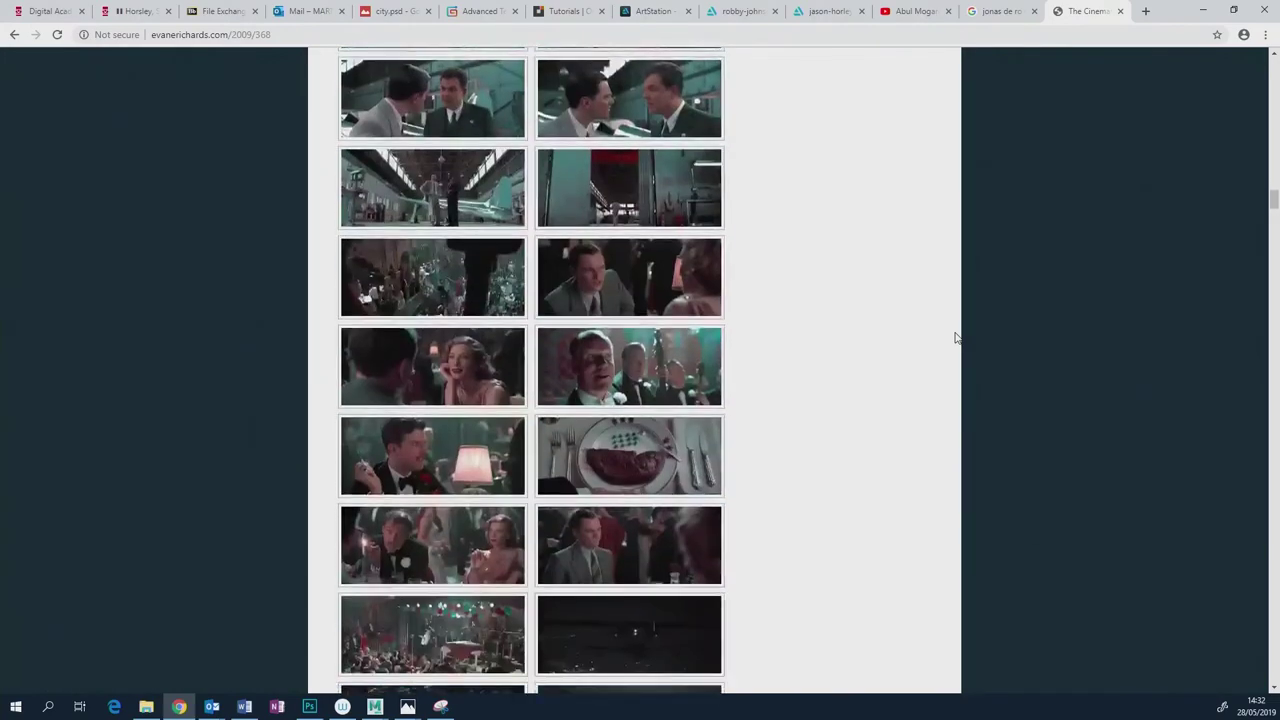
scroll(955, 338, down, 20)
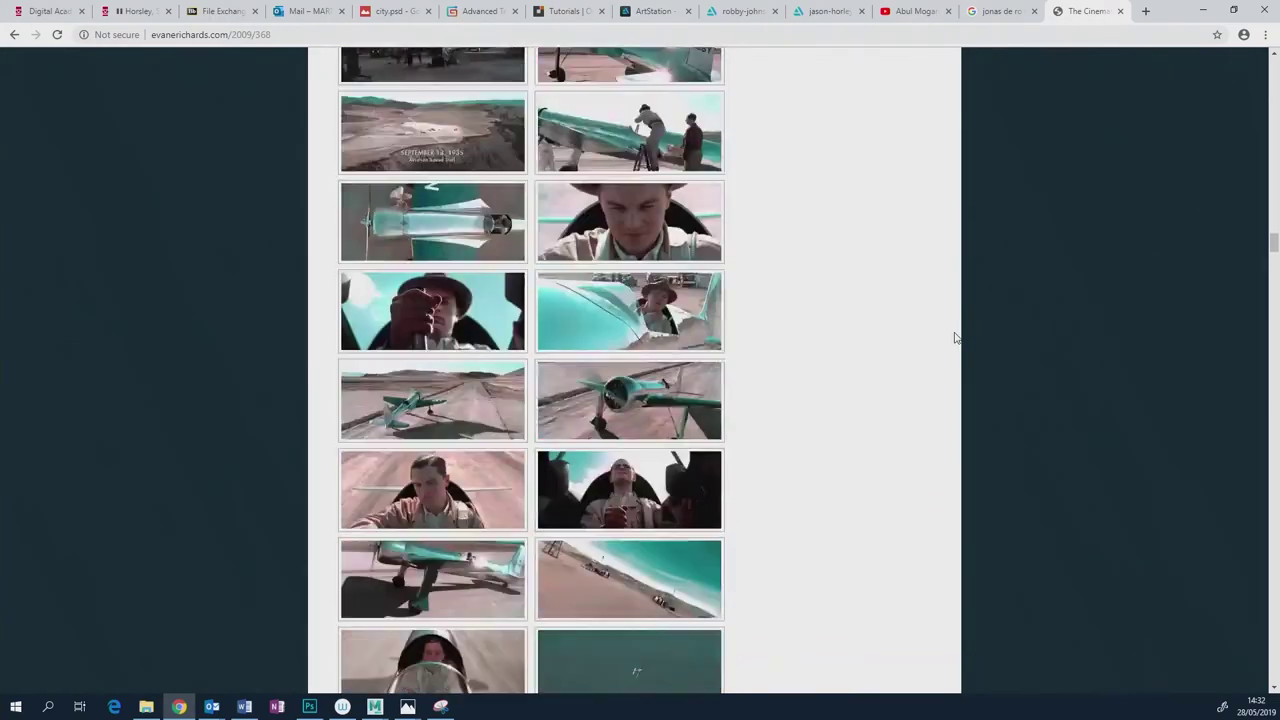
Look through The Aviator's still gallery again and enlarge the night still of two men talking in front of a bright lamp.
scroll(955, 338, down, 15)
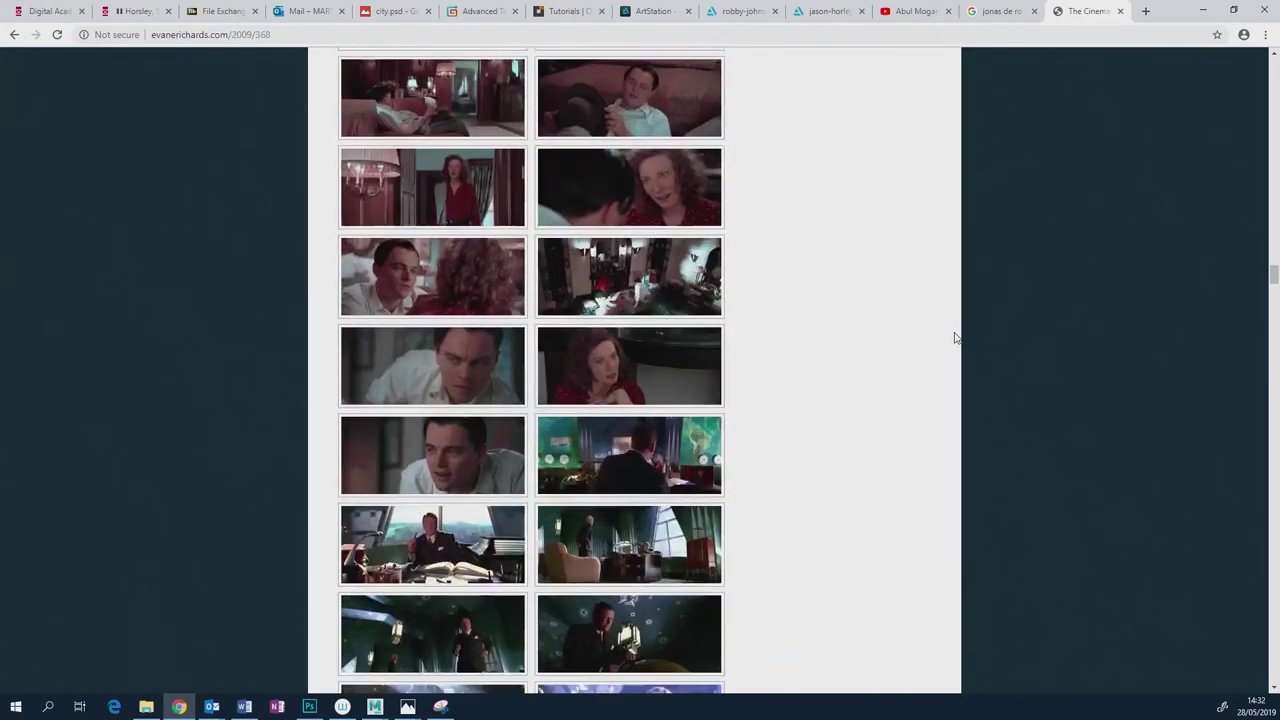
scroll(955, 338, down, 14)
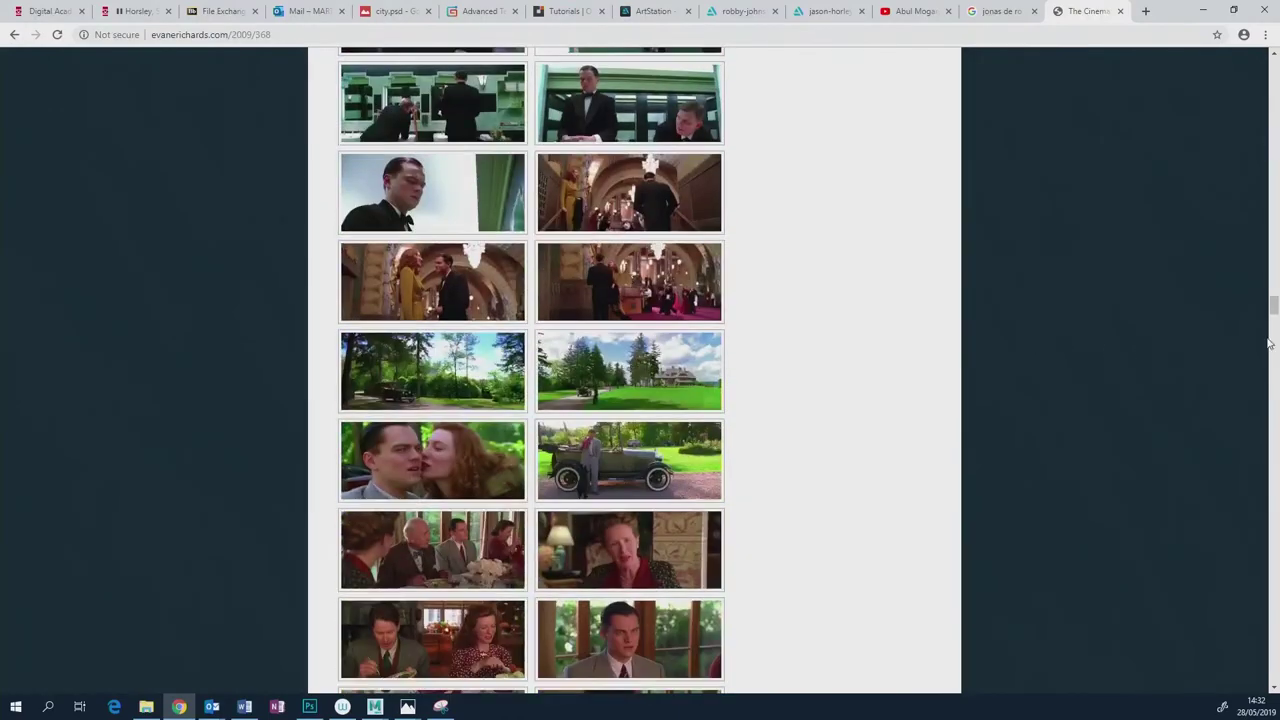
drag(1273, 305, 1262, 155)
scroll(950, 284, up, 10)
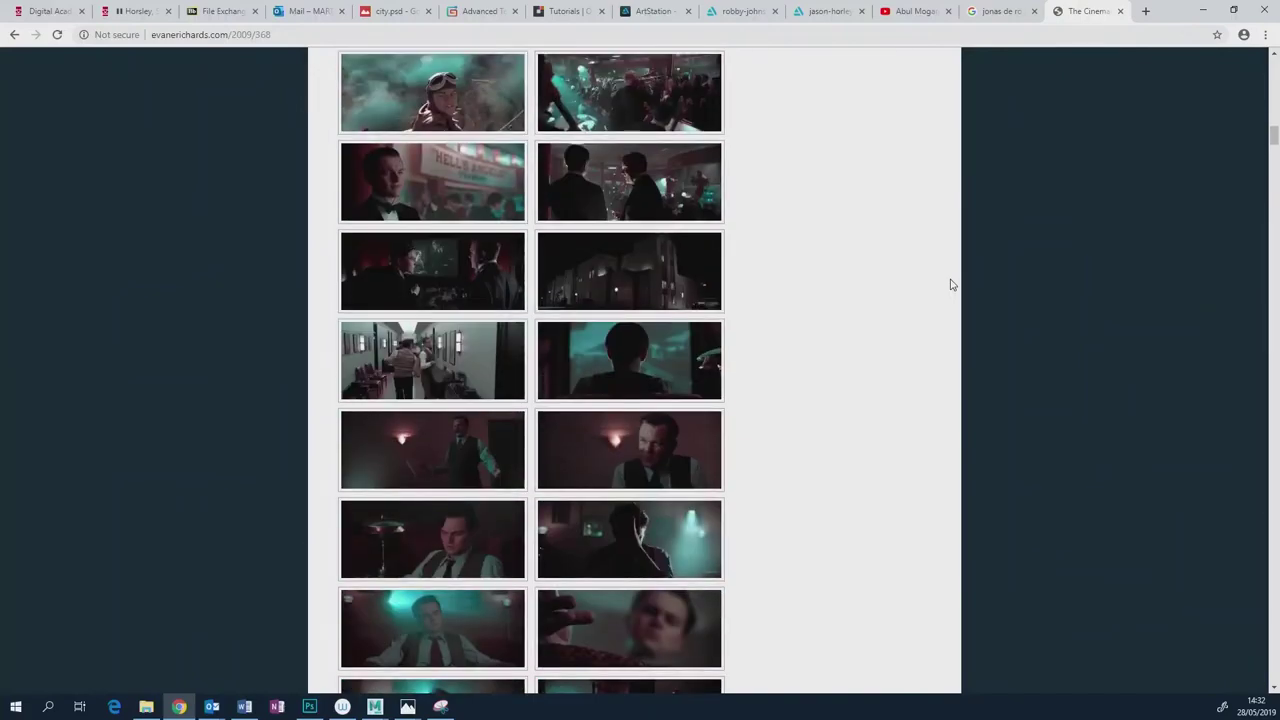
scroll(950, 284, up, 15)
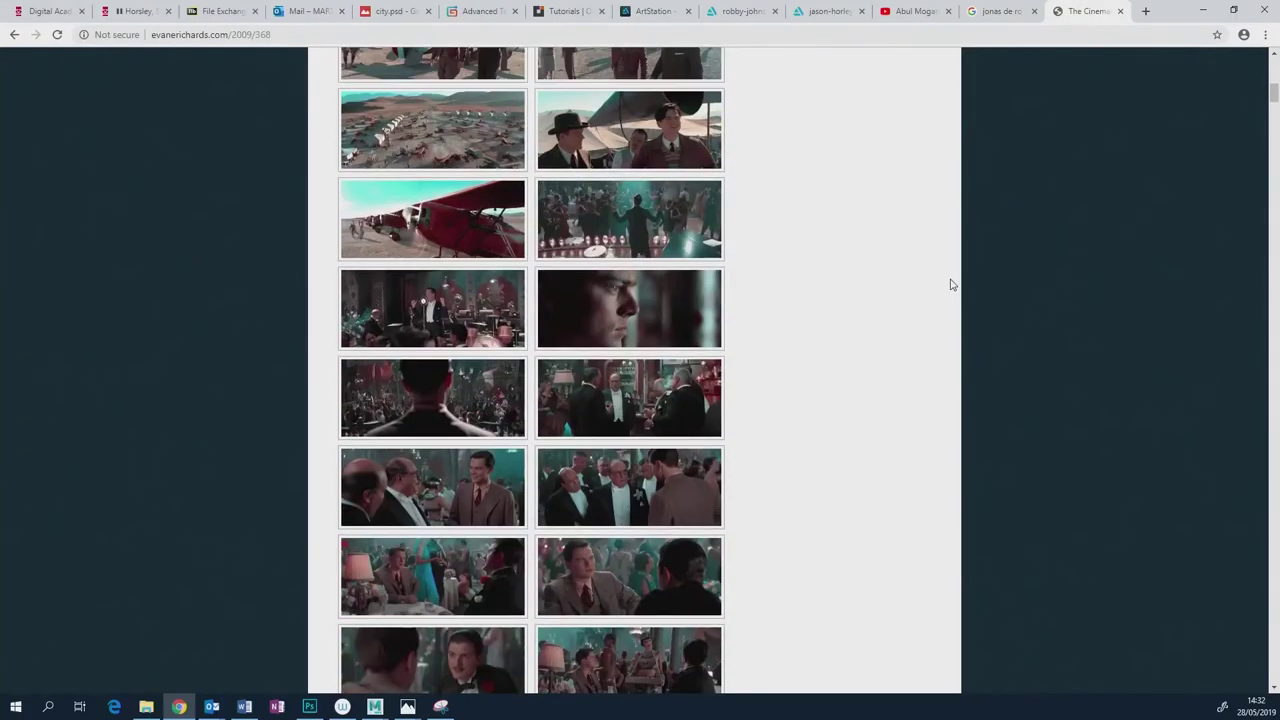
scroll(950, 284, down, 10)
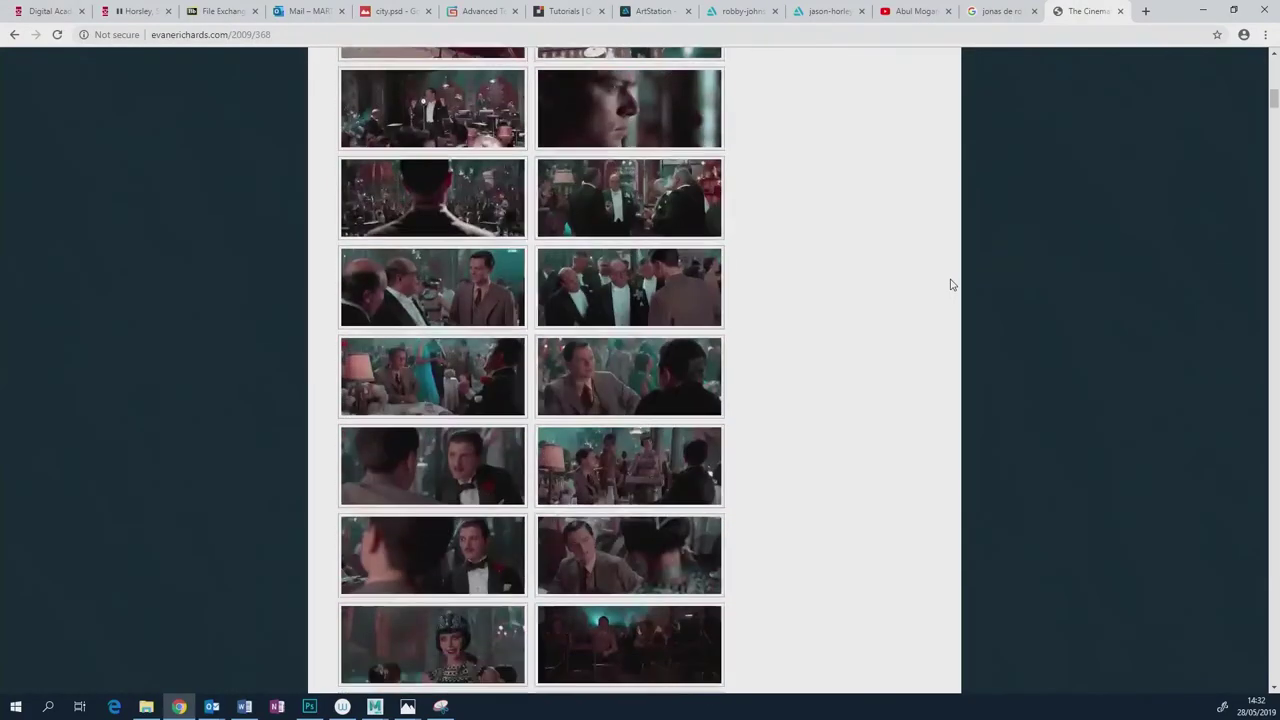
scroll(951, 284, down, 2)
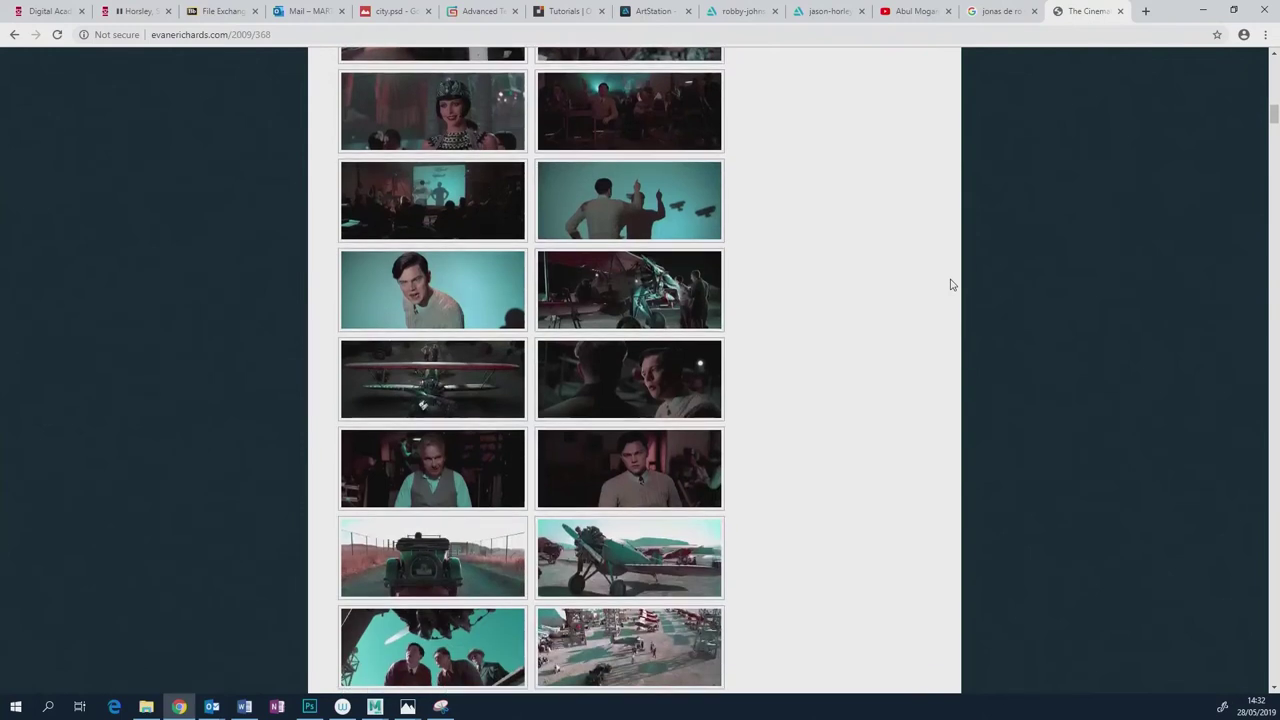
click(628, 385)
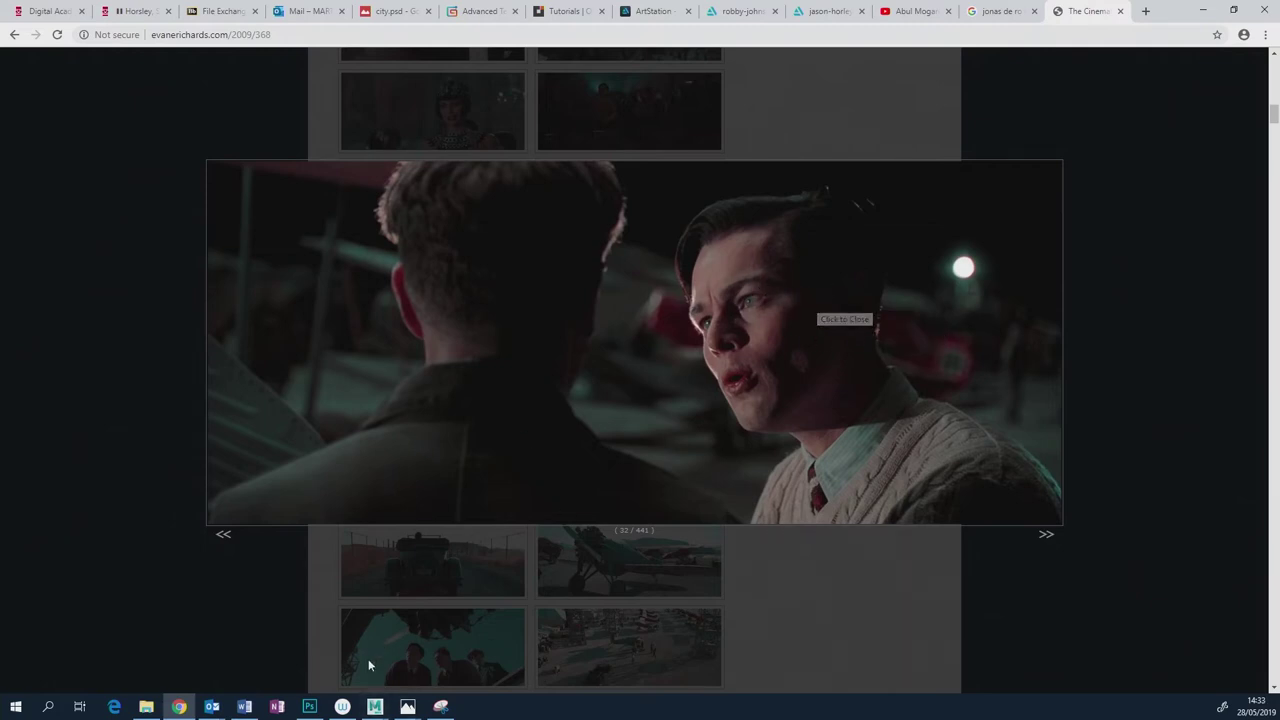
Switch to Maya, turn off scene lighting in the perspective view, and reframe the character's head to match the talking man in the still.
mouse_move(375, 706)
click(450, 650)
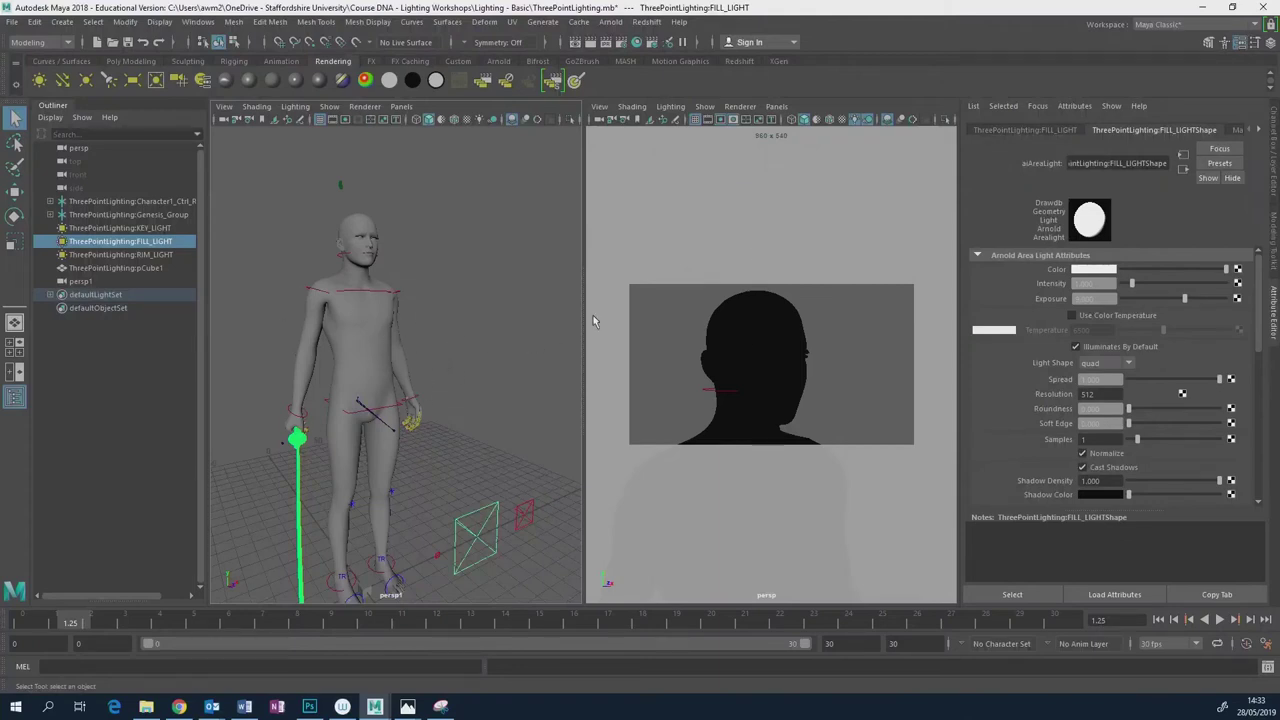
click(859, 119)
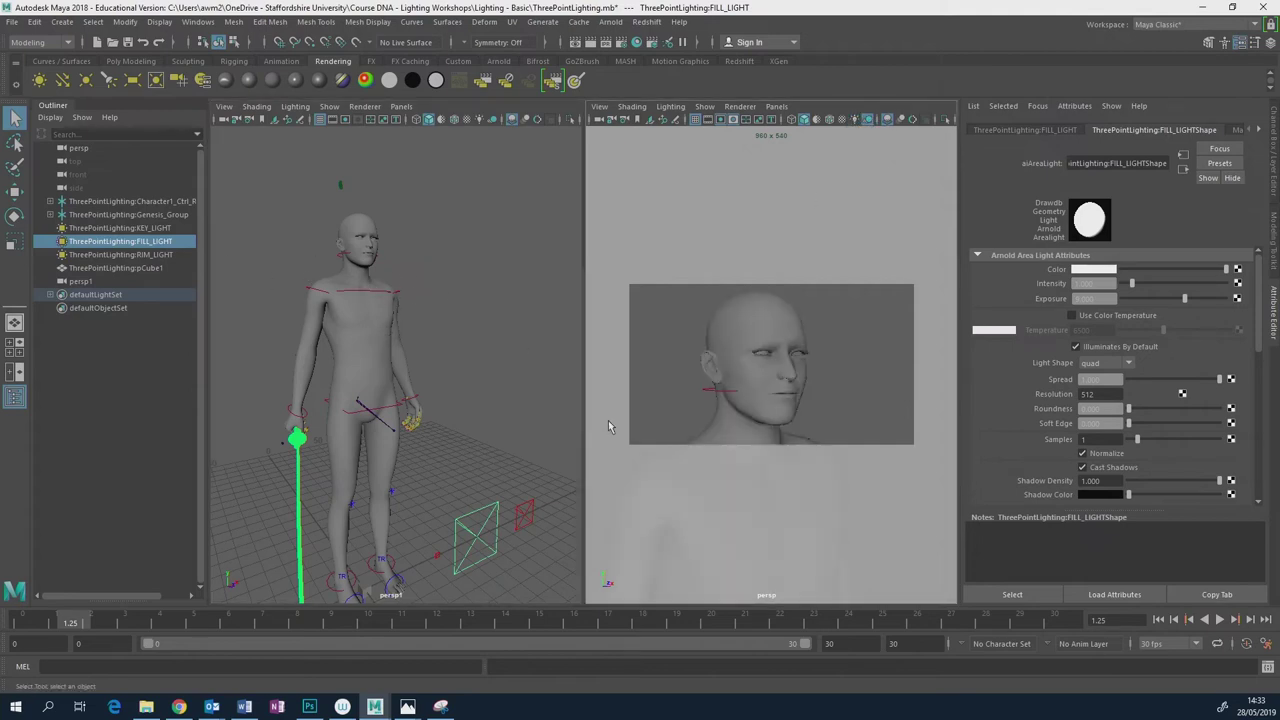
alt+drag(826, 392, 737, 403)
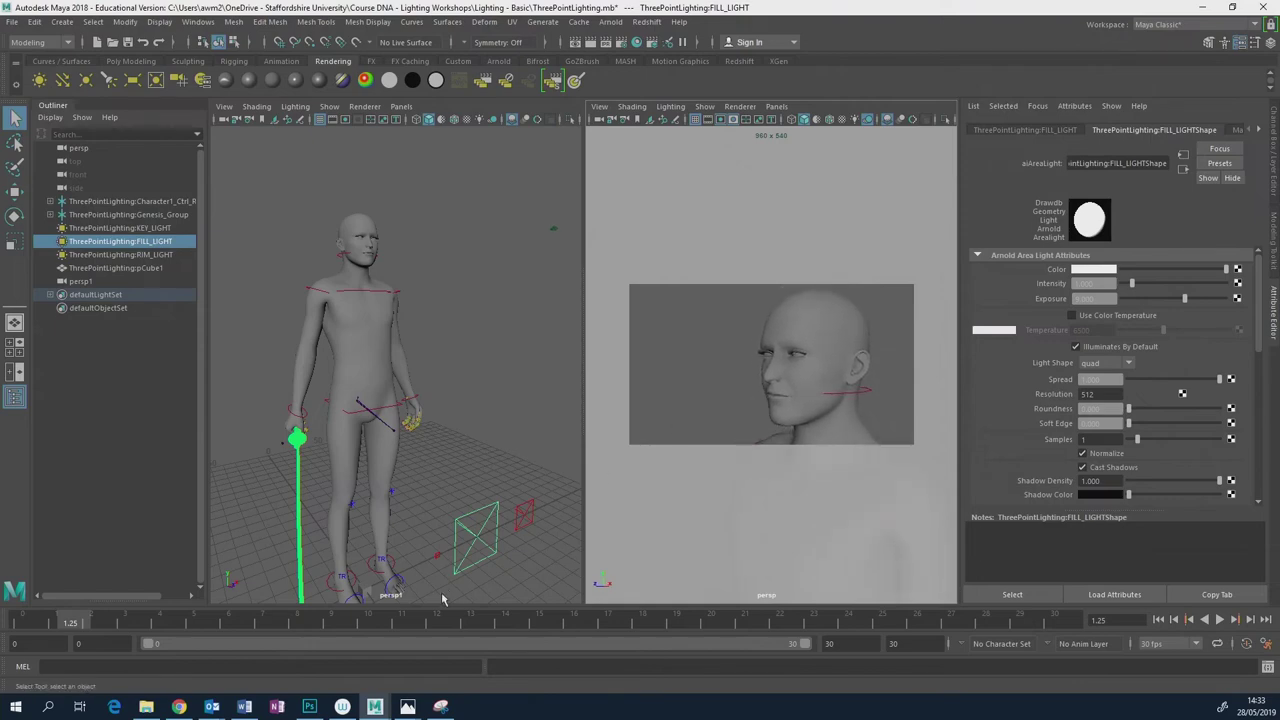
click(178, 707)
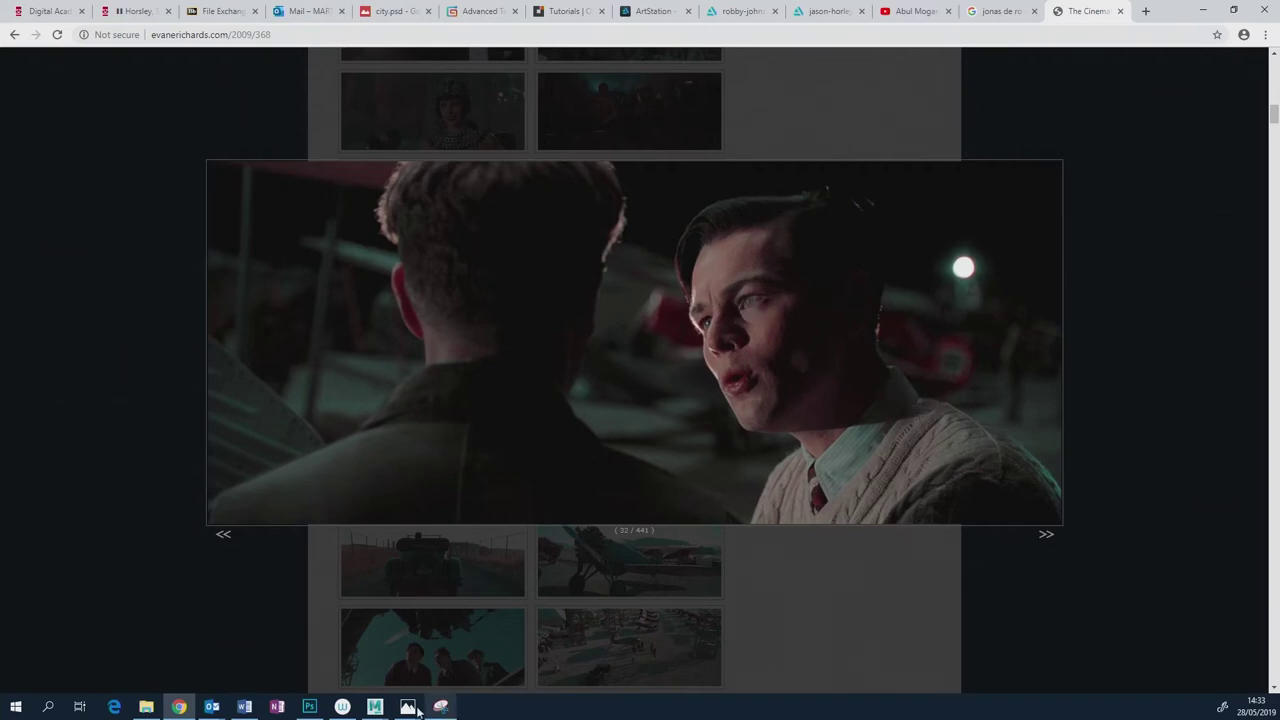
click(374, 707)
alt+drag(831, 374, 800, 370)
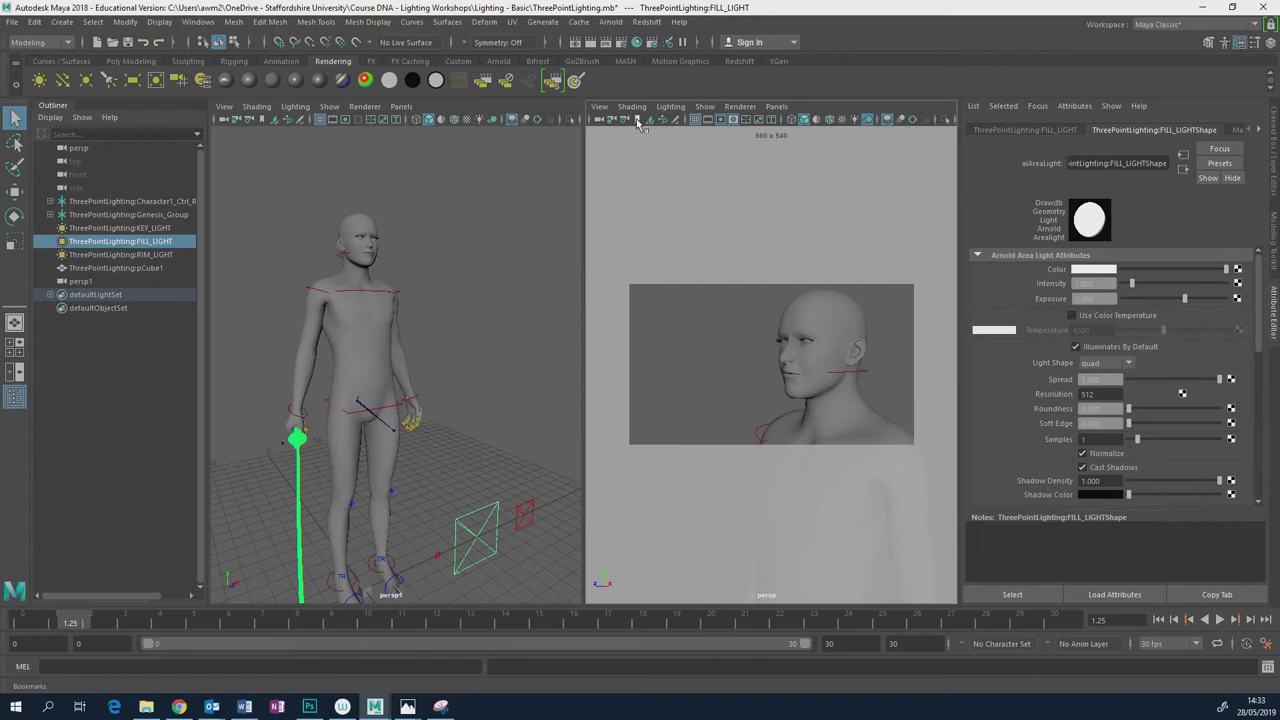
Recall the ThreePointLighting:cameraView1 bookmark, return the perspective view to cameraView1, and check the night still in Chrome.
click(599, 106)
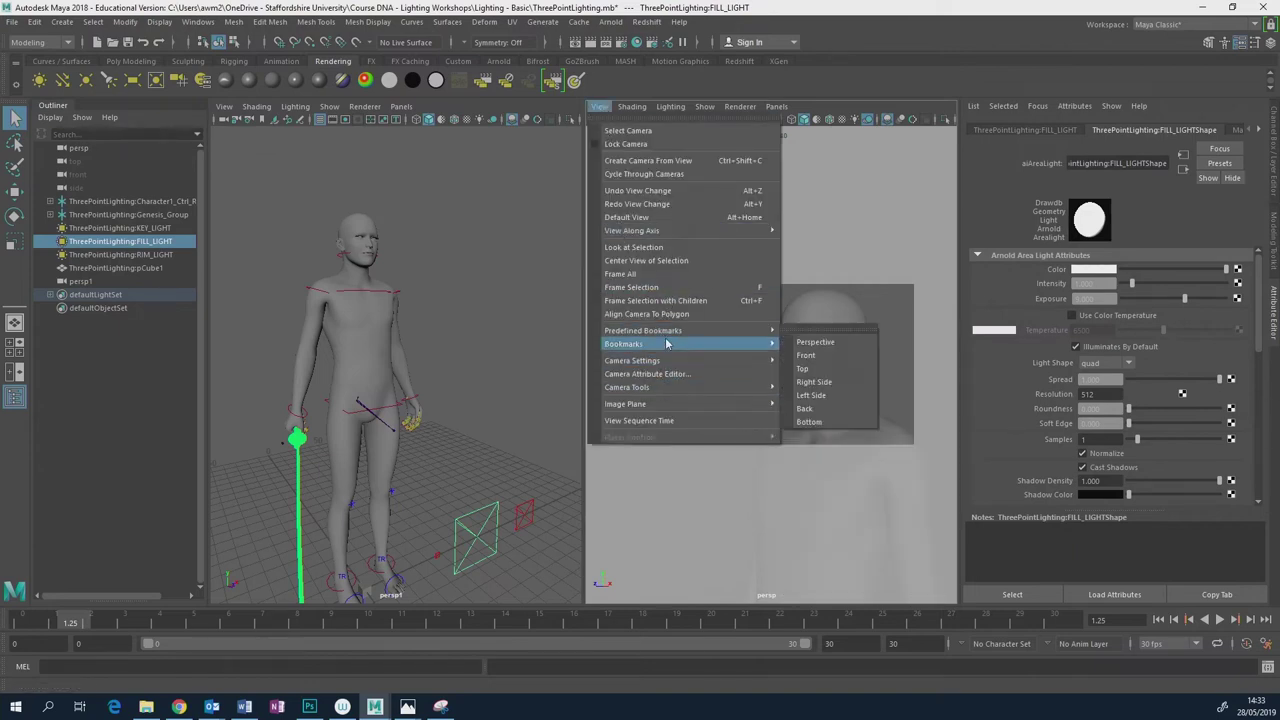
mouse_move(668, 344)
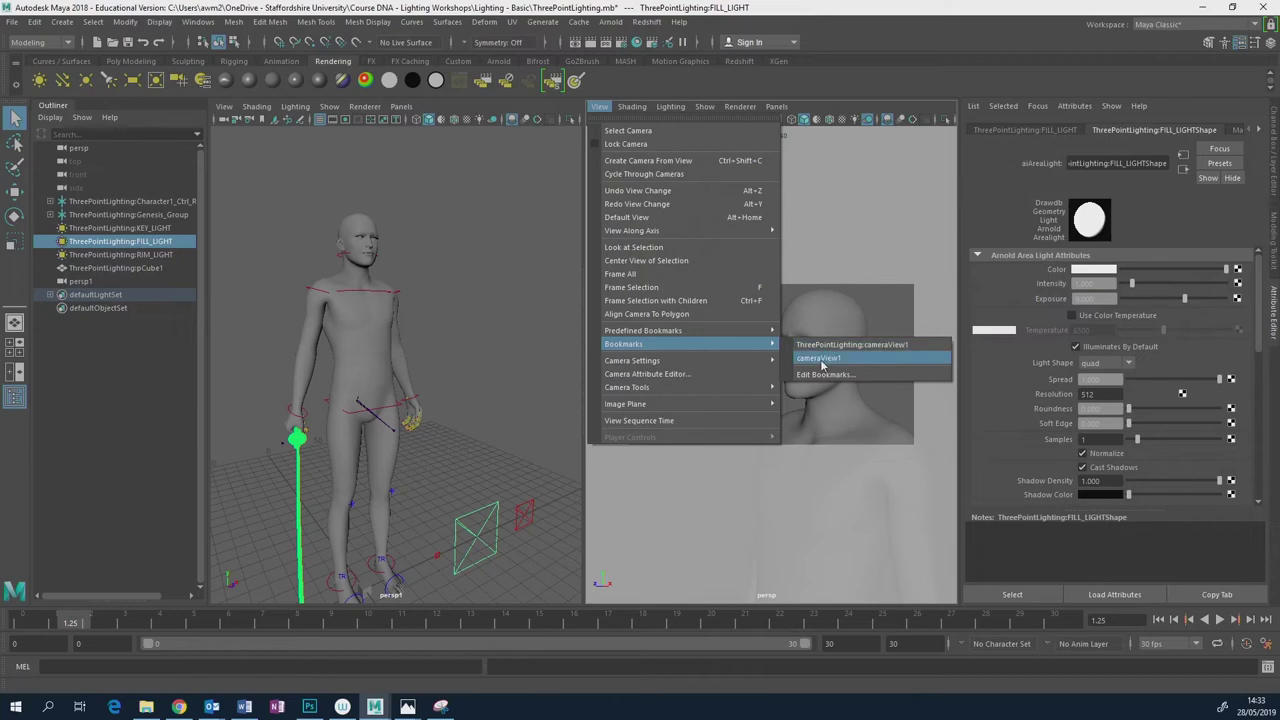
click(822, 357)
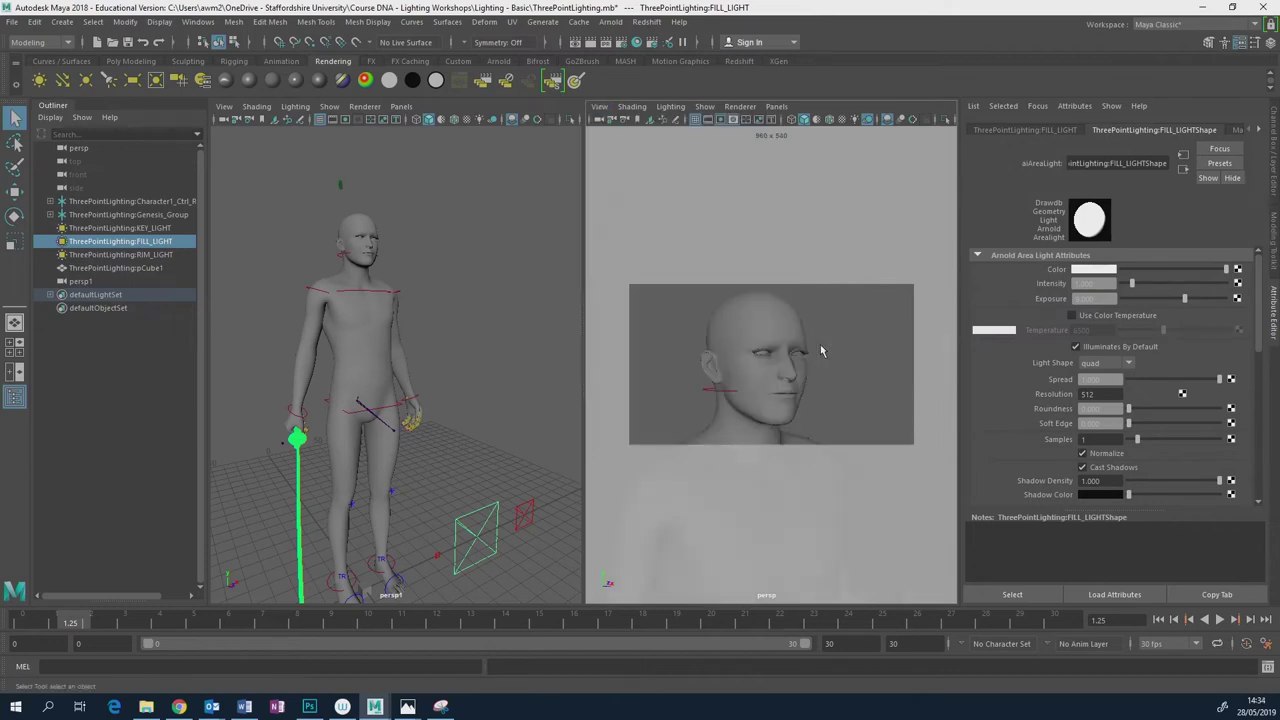
click(599, 106)
mouse_move(668, 344)
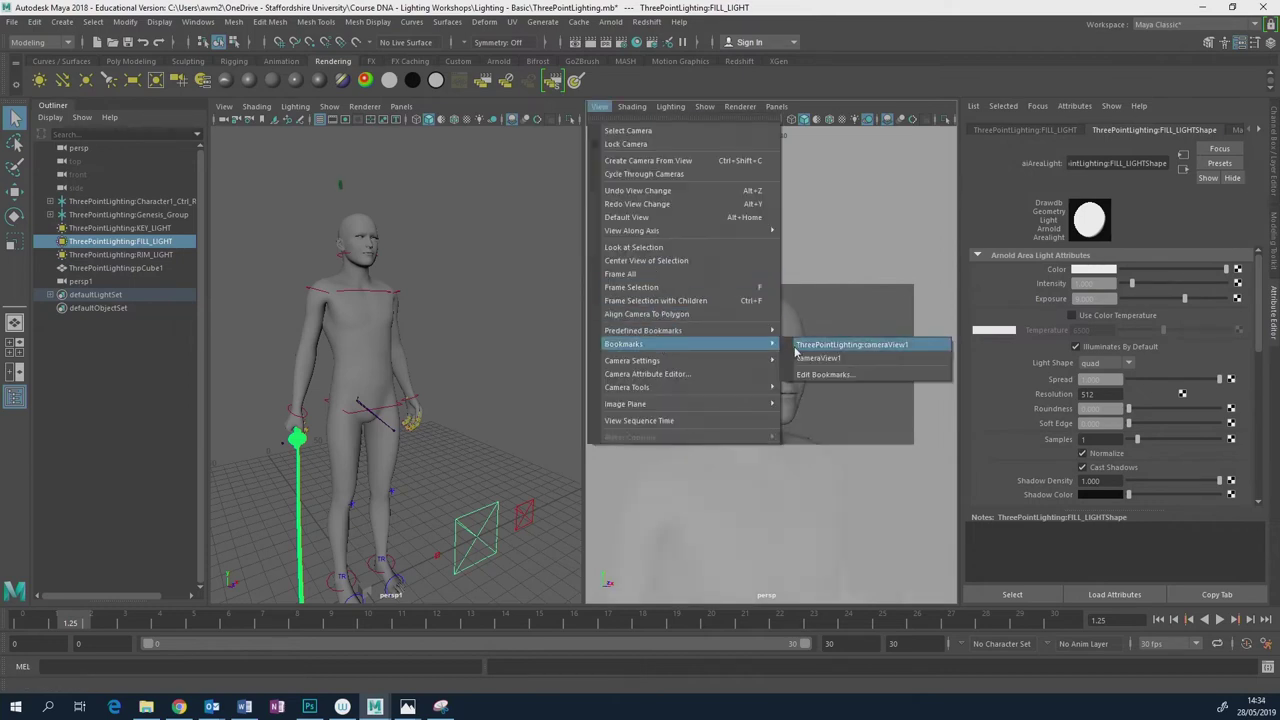
click(800, 357)
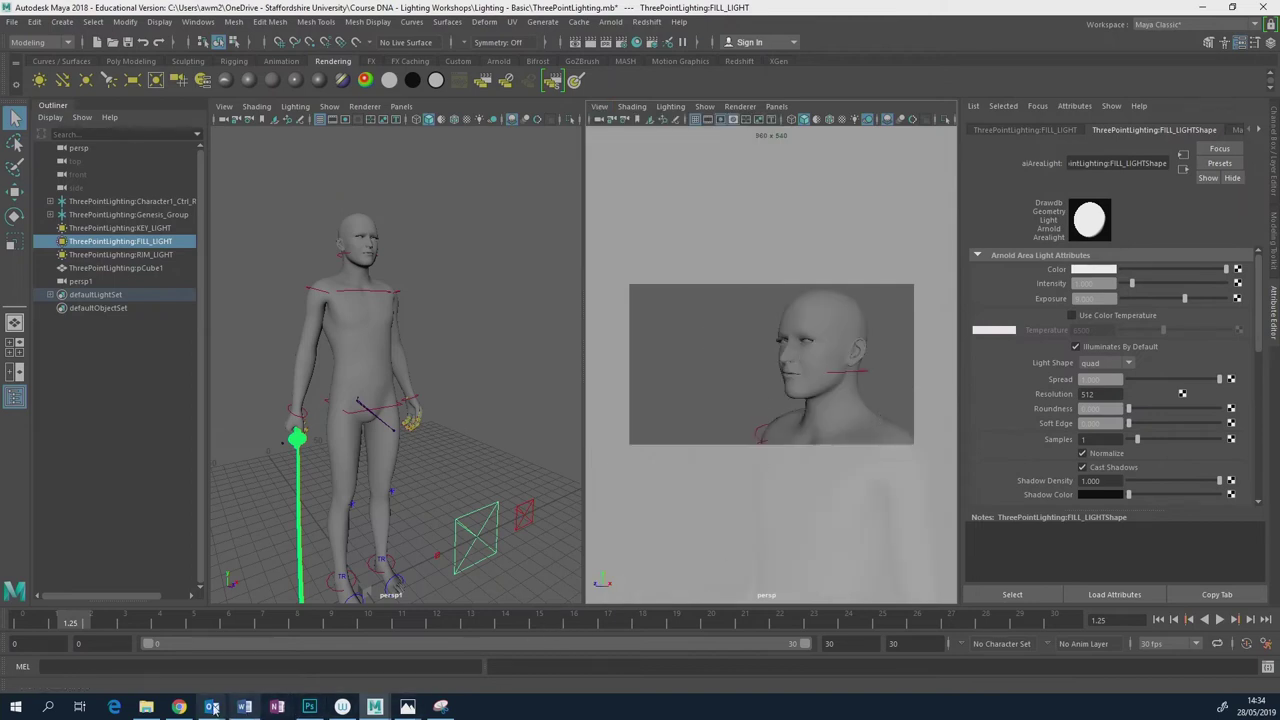
click(178, 706)
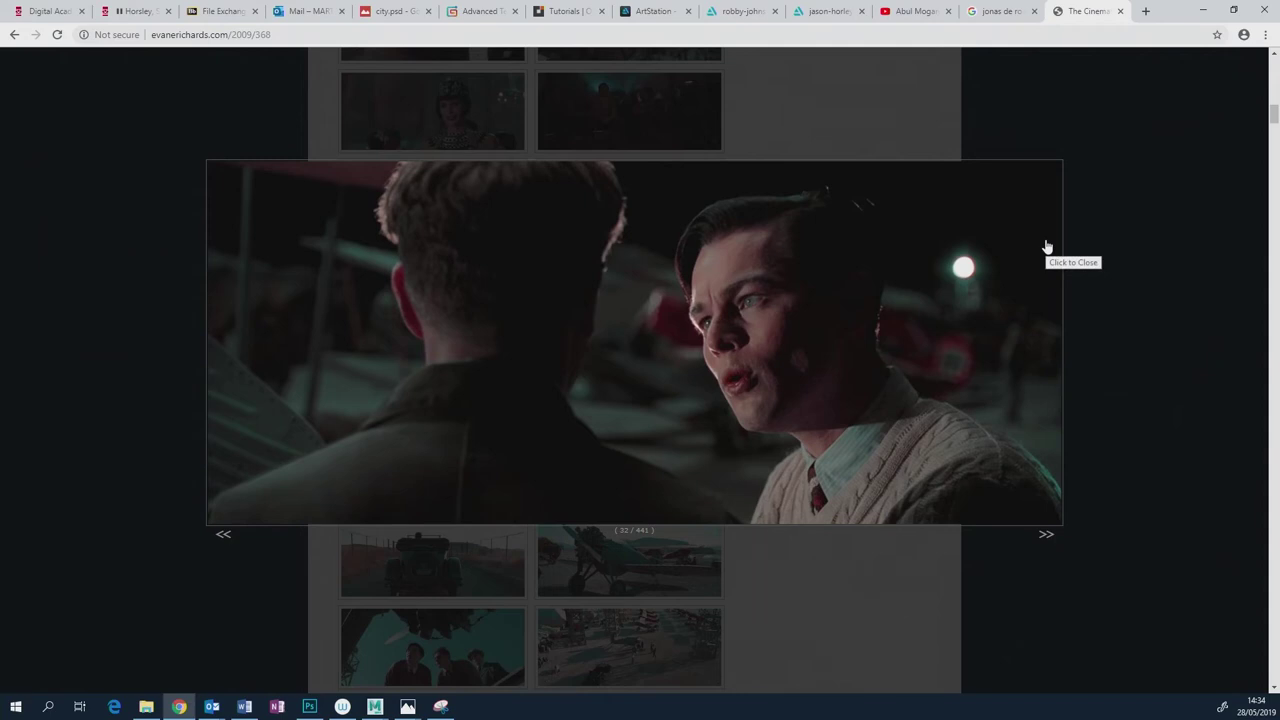
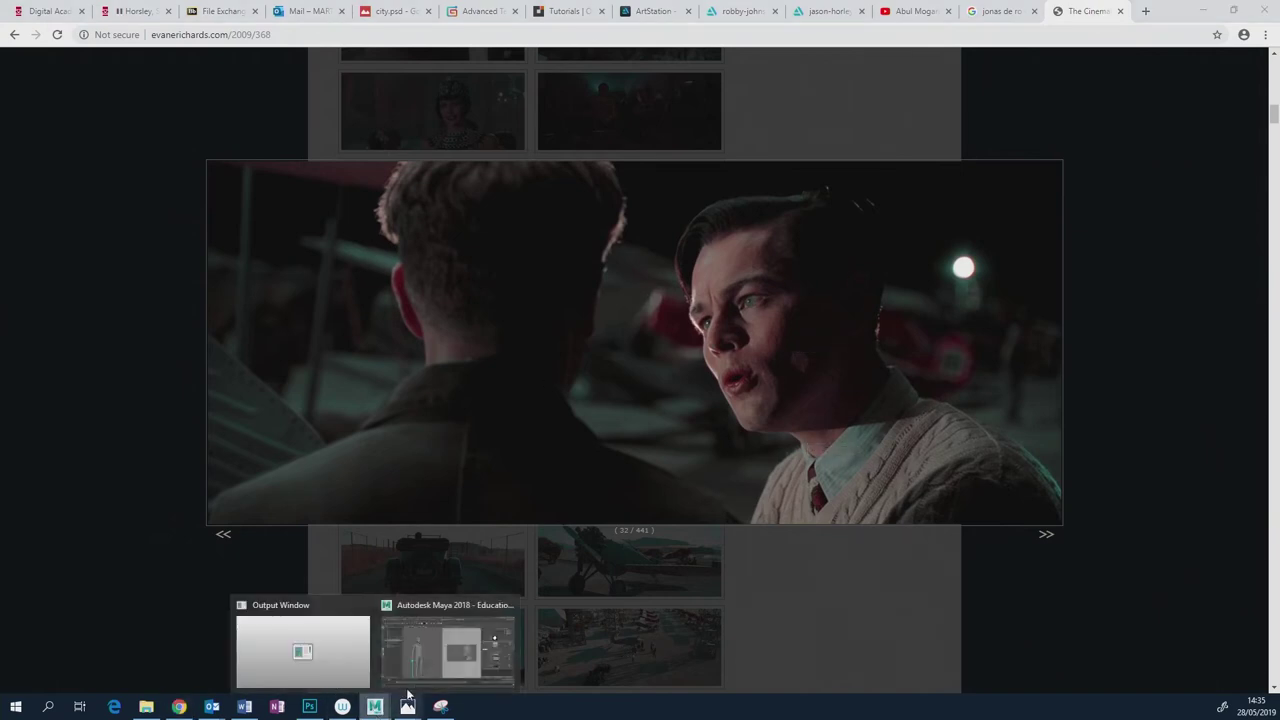
Switch to Maya, turn on scene lighting in the perspective view, and raise the key light to head height in front of the character.
click(463, 651)
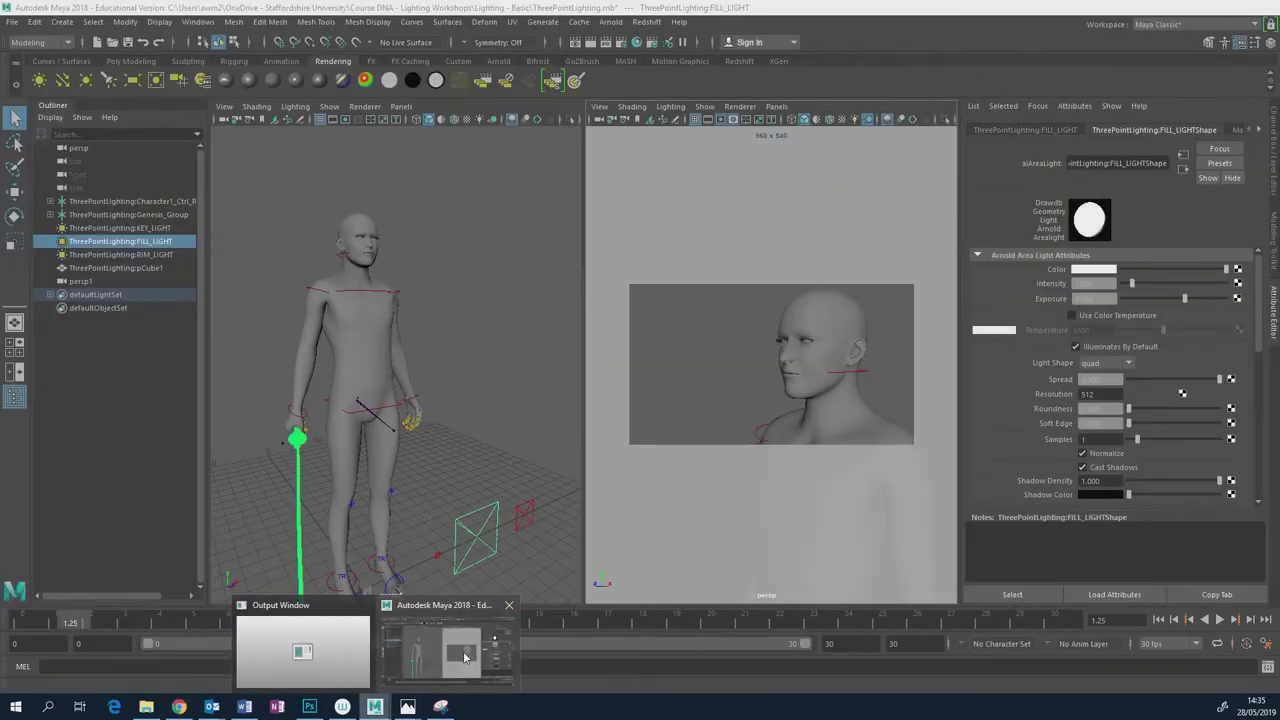
alt+drag(561, 406, 445, 437)
click(452, 483)
scroll(472, 410, down, 5)
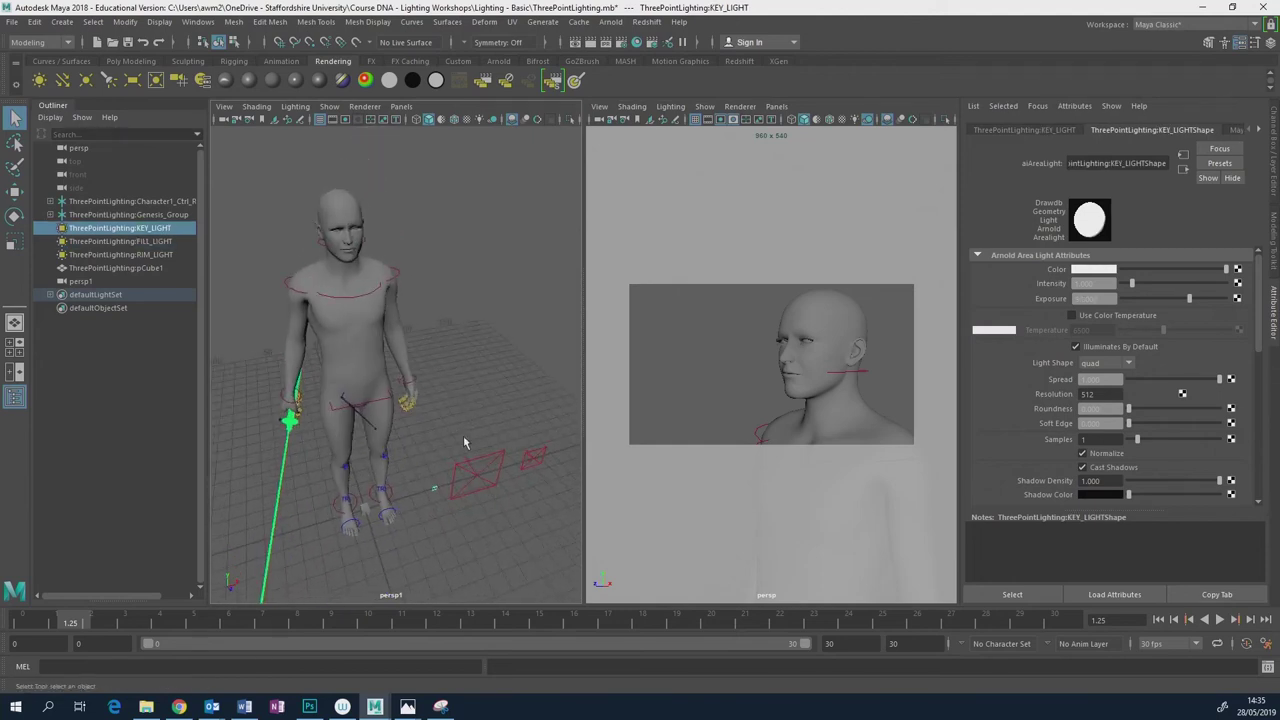
key(w)
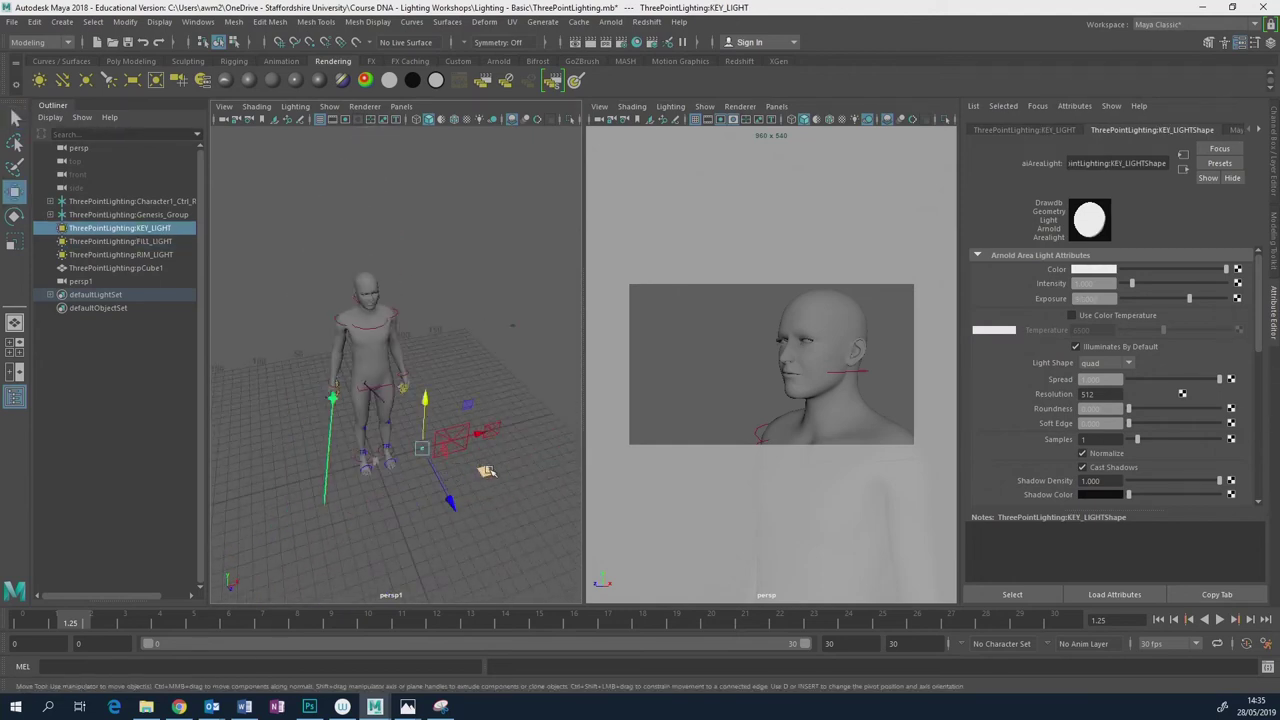
click(856, 120)
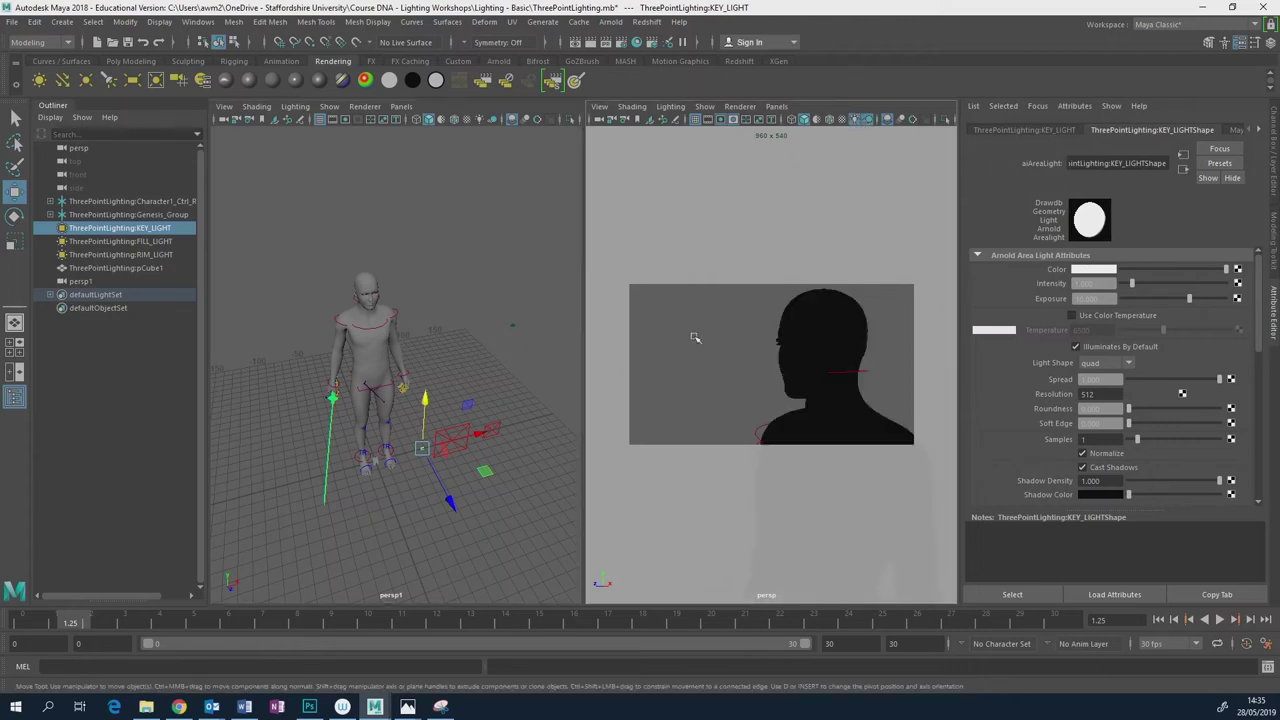
drag(503, 481, 390, 305)
drag(357, 399, 344, 352)
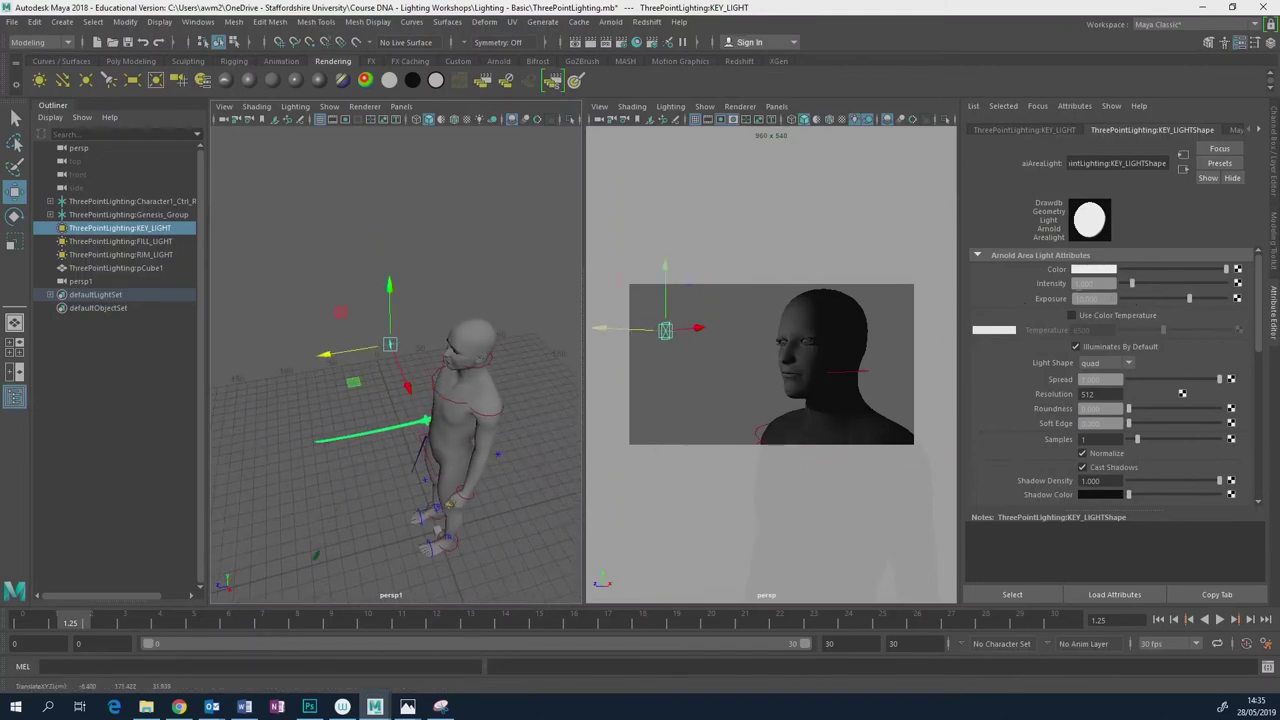
Render the character's perspective view in the Arnold RenderView.
click(884, 104)
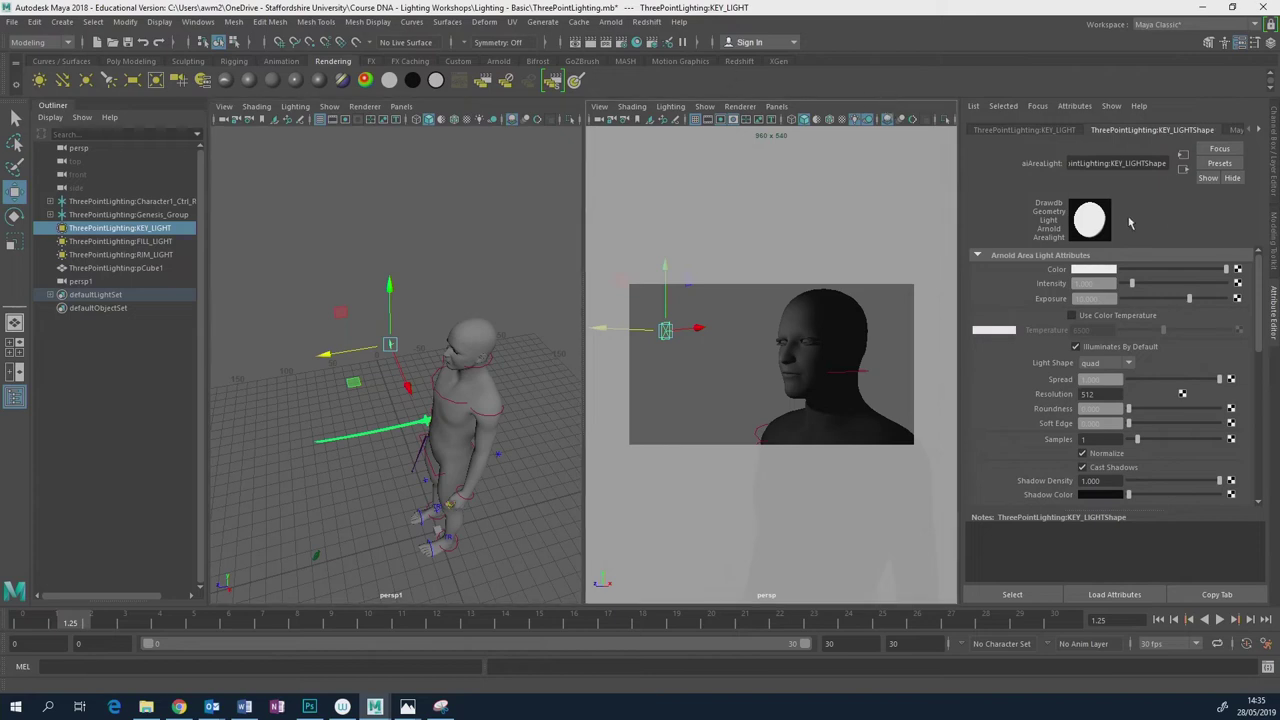
click(611, 21)
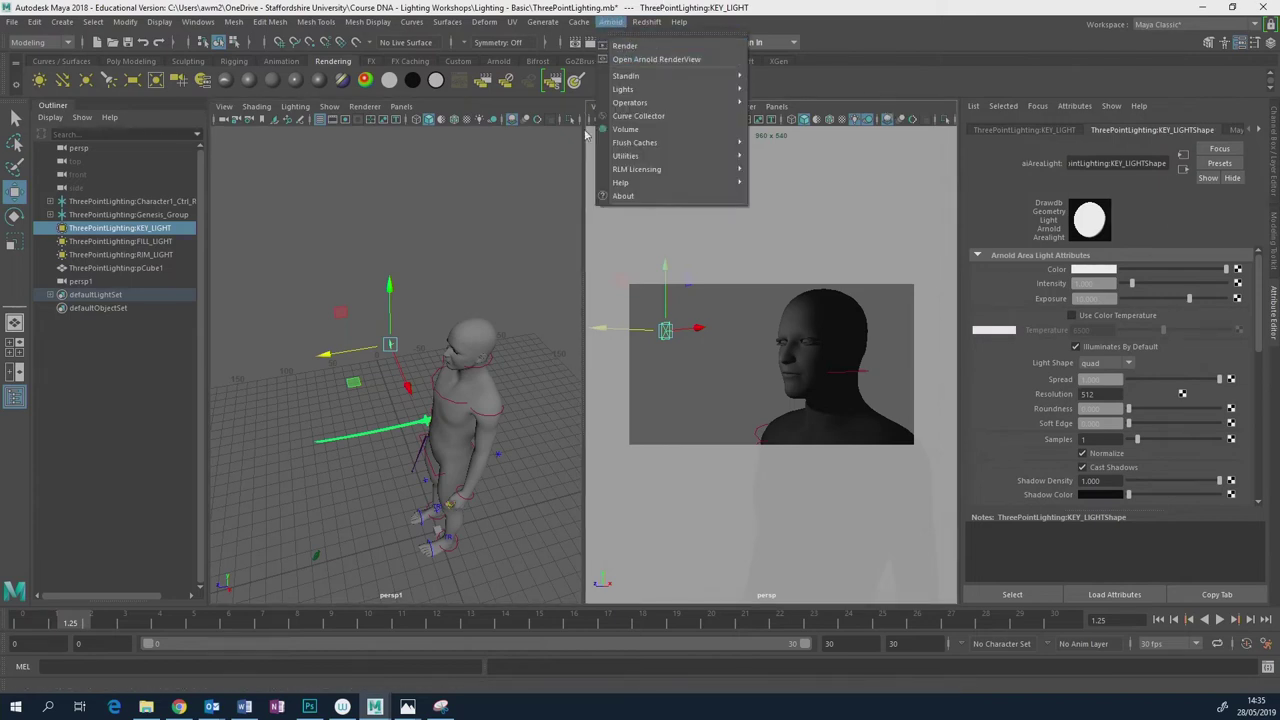
click(652, 60)
click(950, 172)
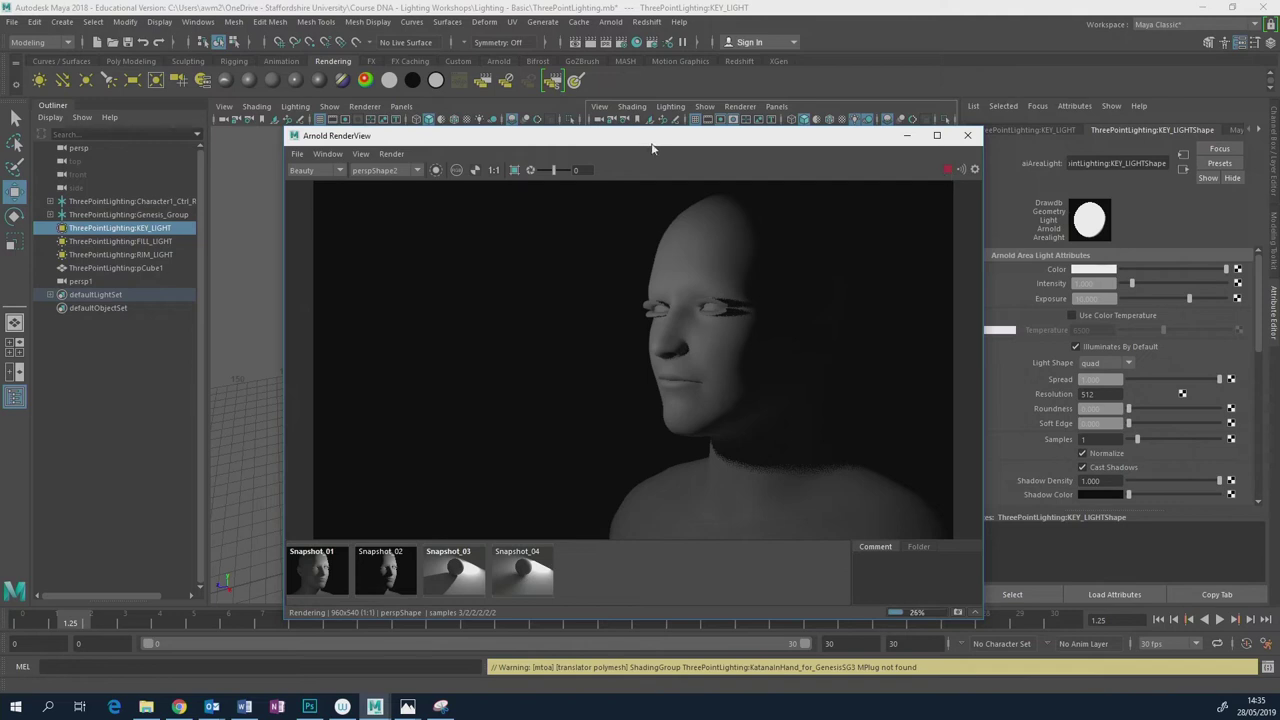
Compare the key light's fall on the rendered face with the night still in Chrome, and return to the Arnold RenderView.
click(181, 708)
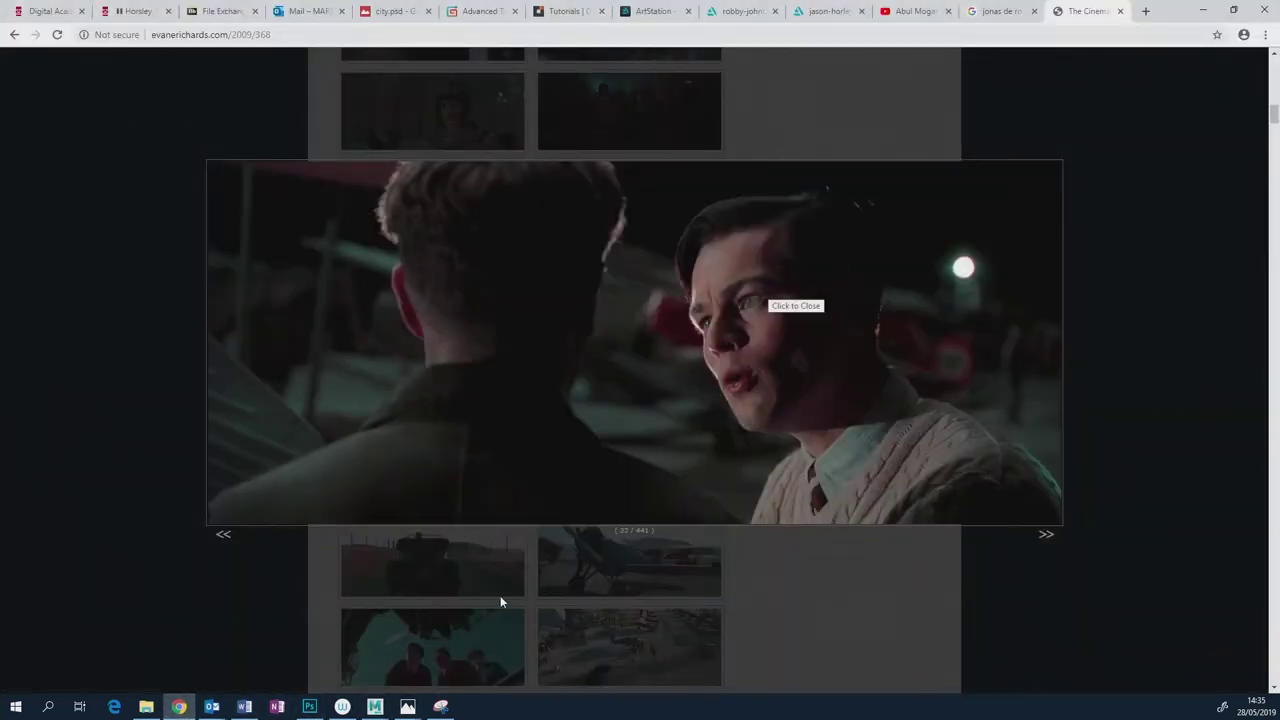
mouse_move(375, 706)
click(454, 615)
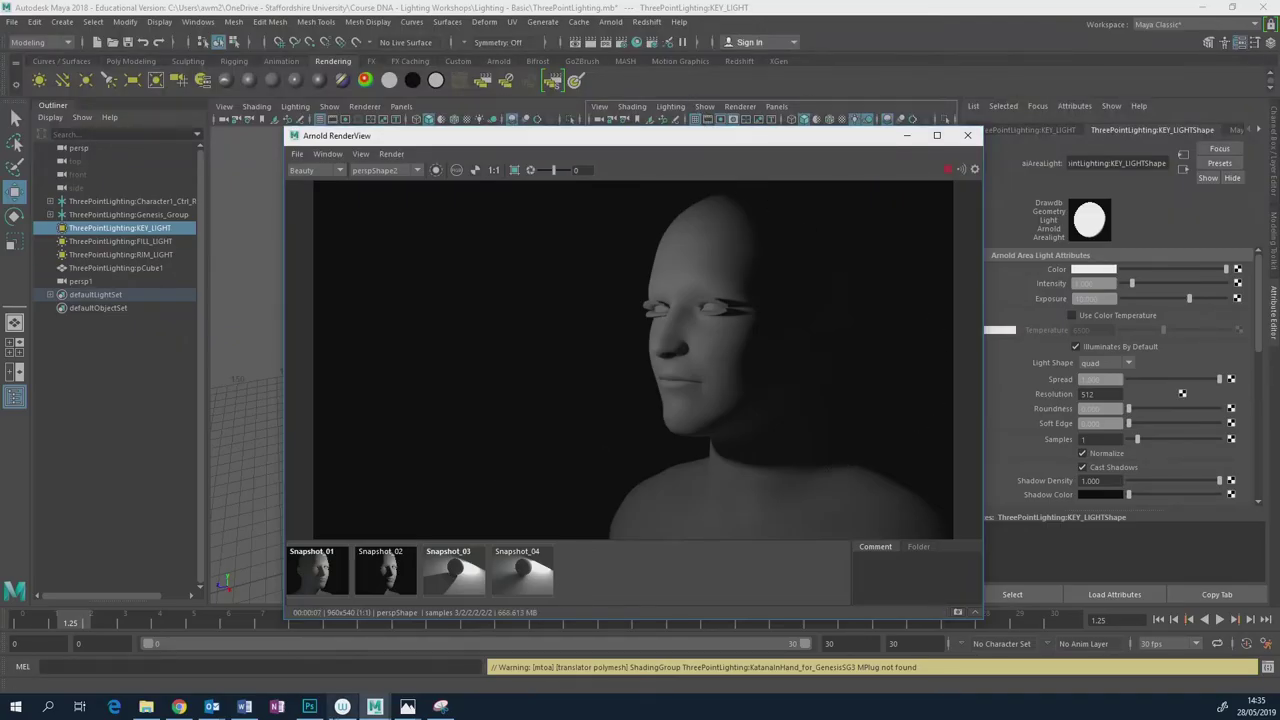
click(183, 708)
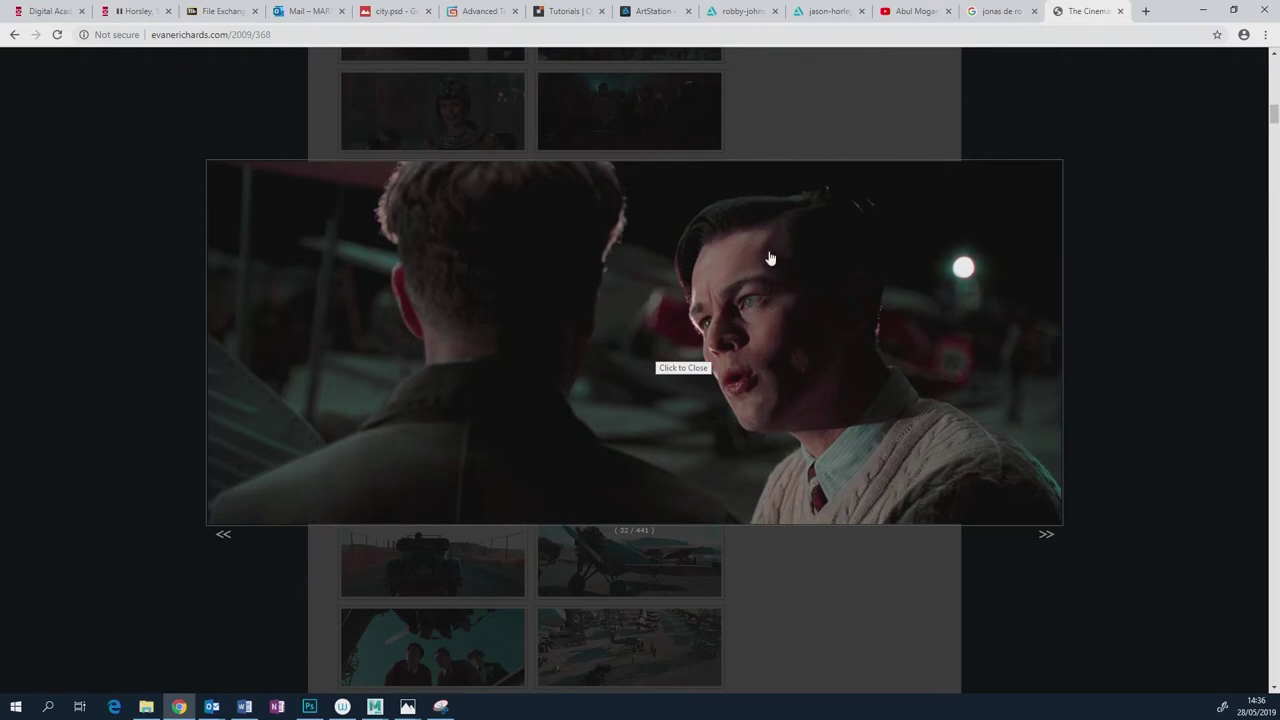
mouse_move(375, 706)
click(447, 650)
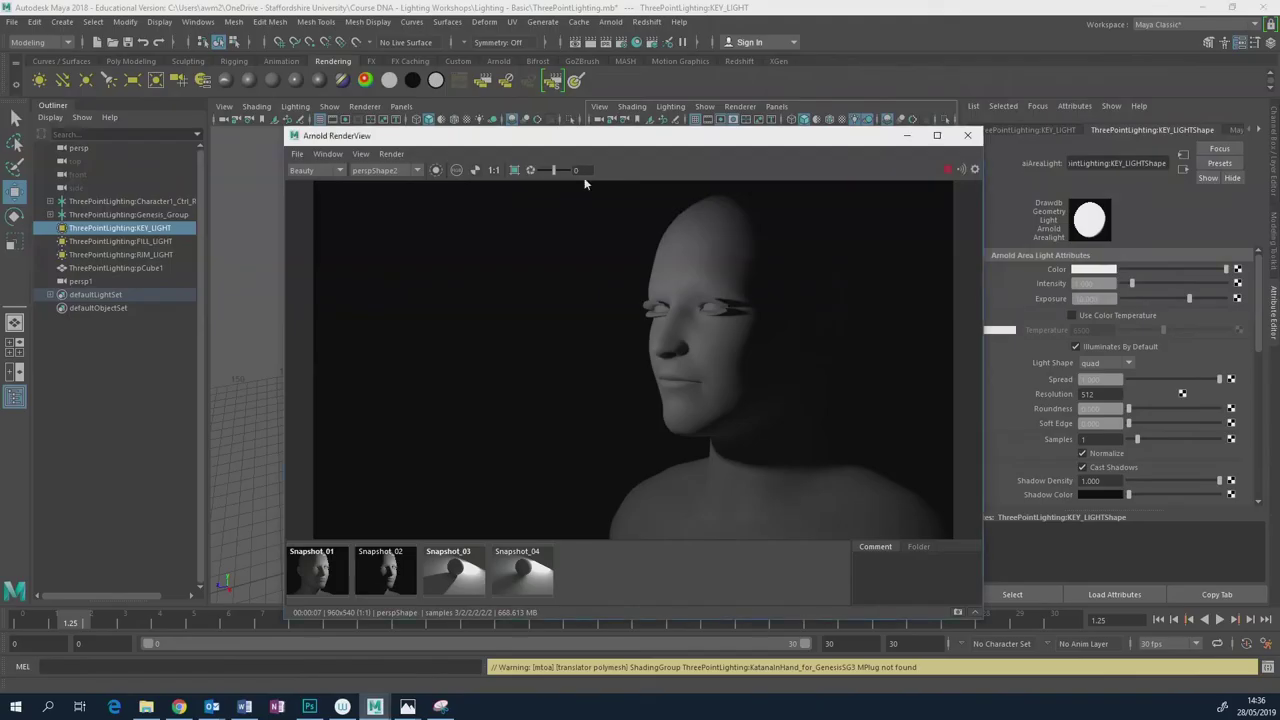
Look through the key light in the persp1 view beside the render, and orbit it to light the face more from the side.
drag(815, 141, 1074, 148)
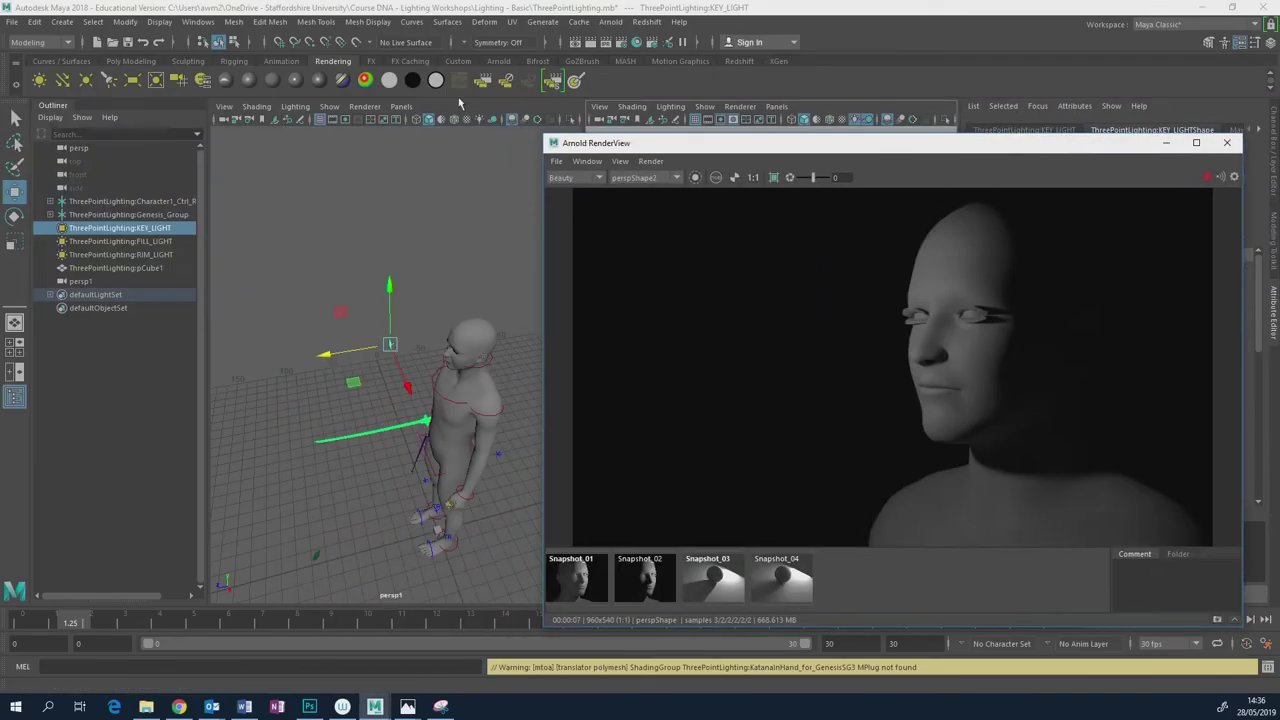
click(400, 106)
mouse_move(431, 124)
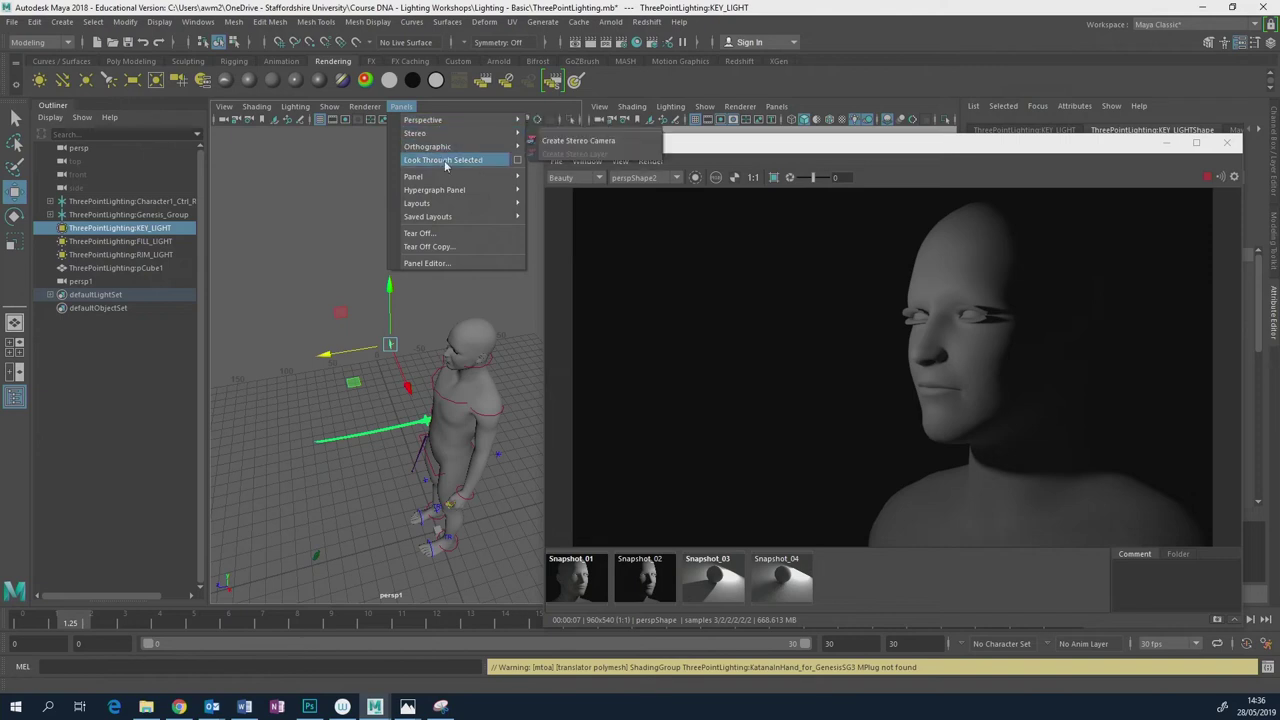
click(487, 160)
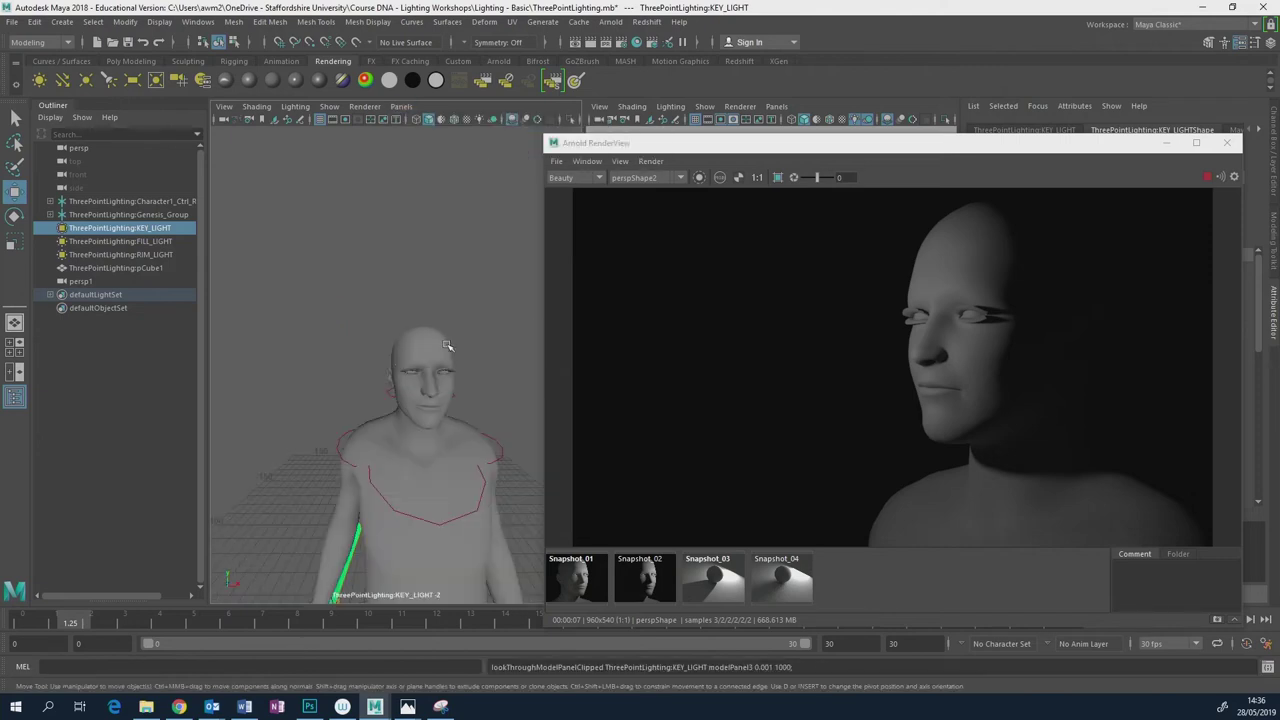
alt+drag(415, 353, 485, 321)
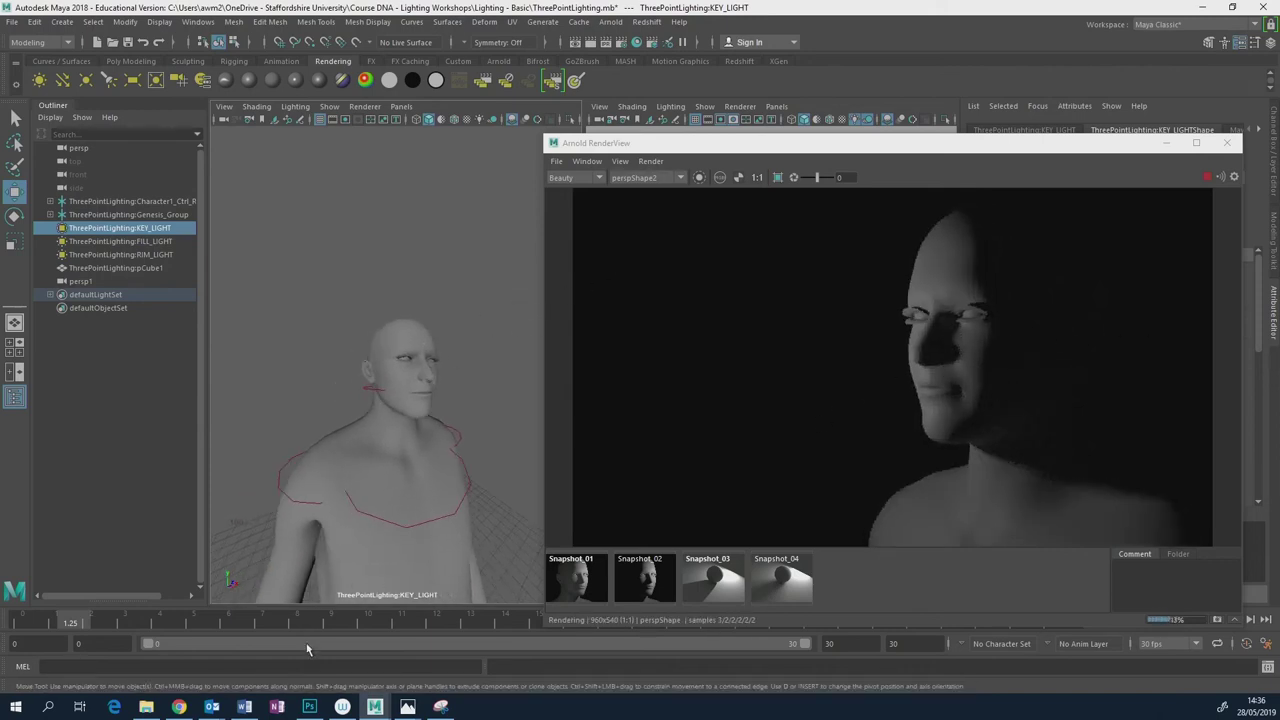
Check the night still in Chrome, return to Maya, and fine-tune the key light's angle on the face through its own view.
click(181, 707)
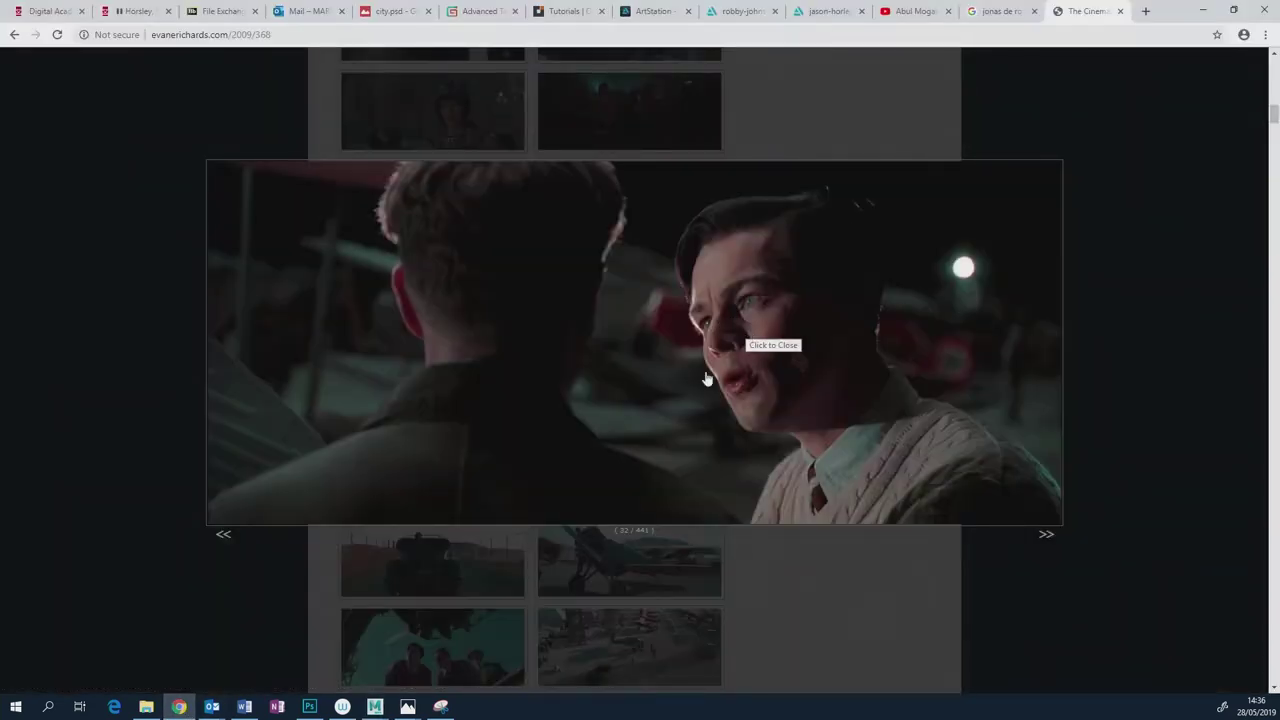
mouse_move(389, 711)
click(445, 645)
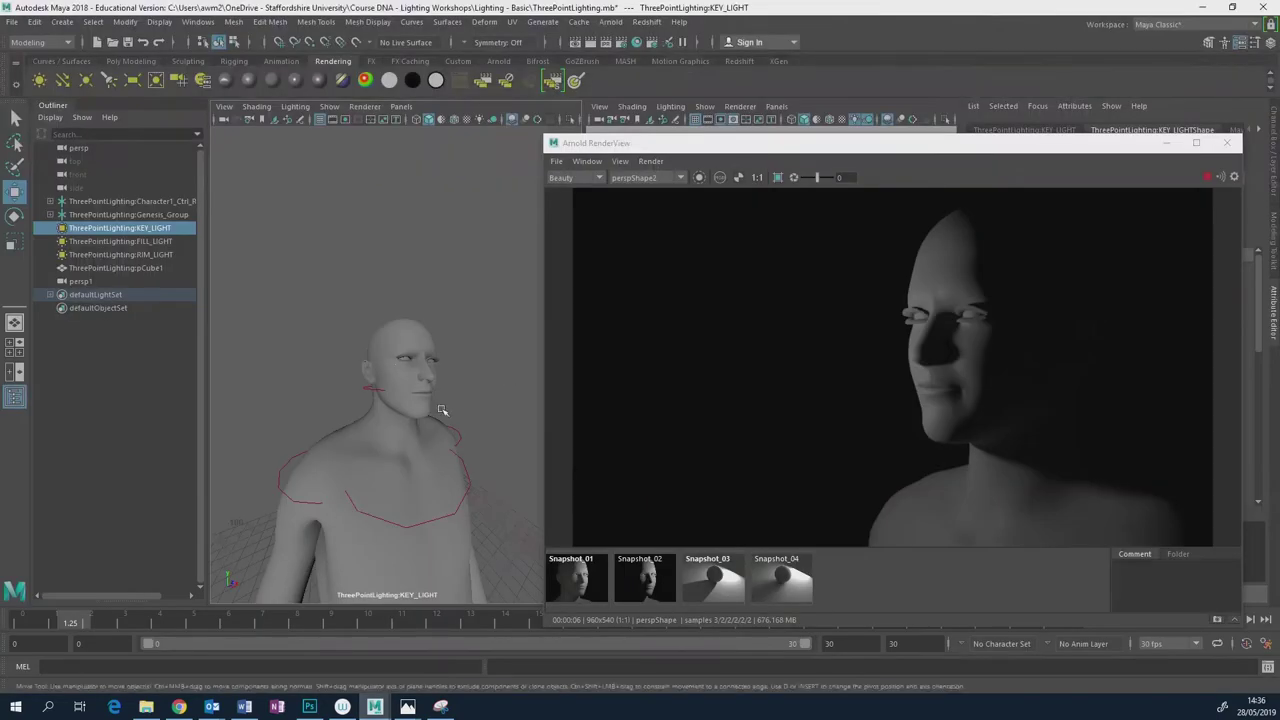
alt+drag(445, 427, 428, 358)
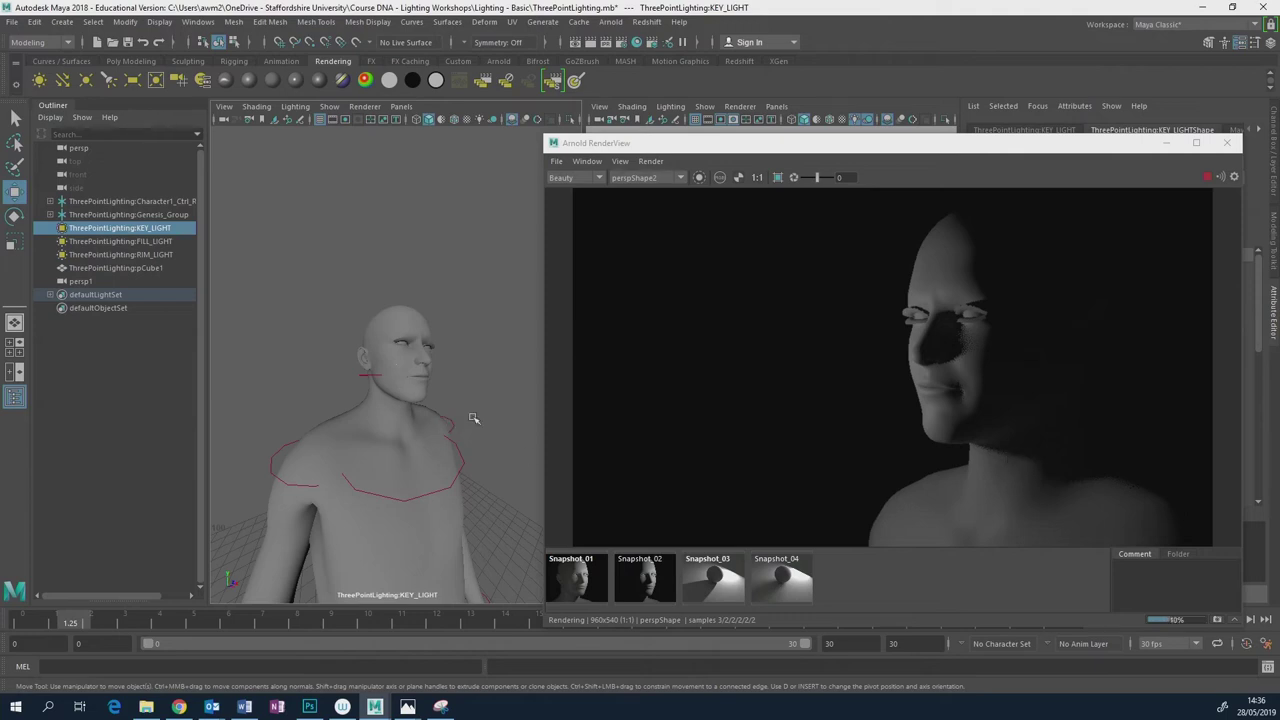
alt+middle_drag(475, 419, 398, 412)
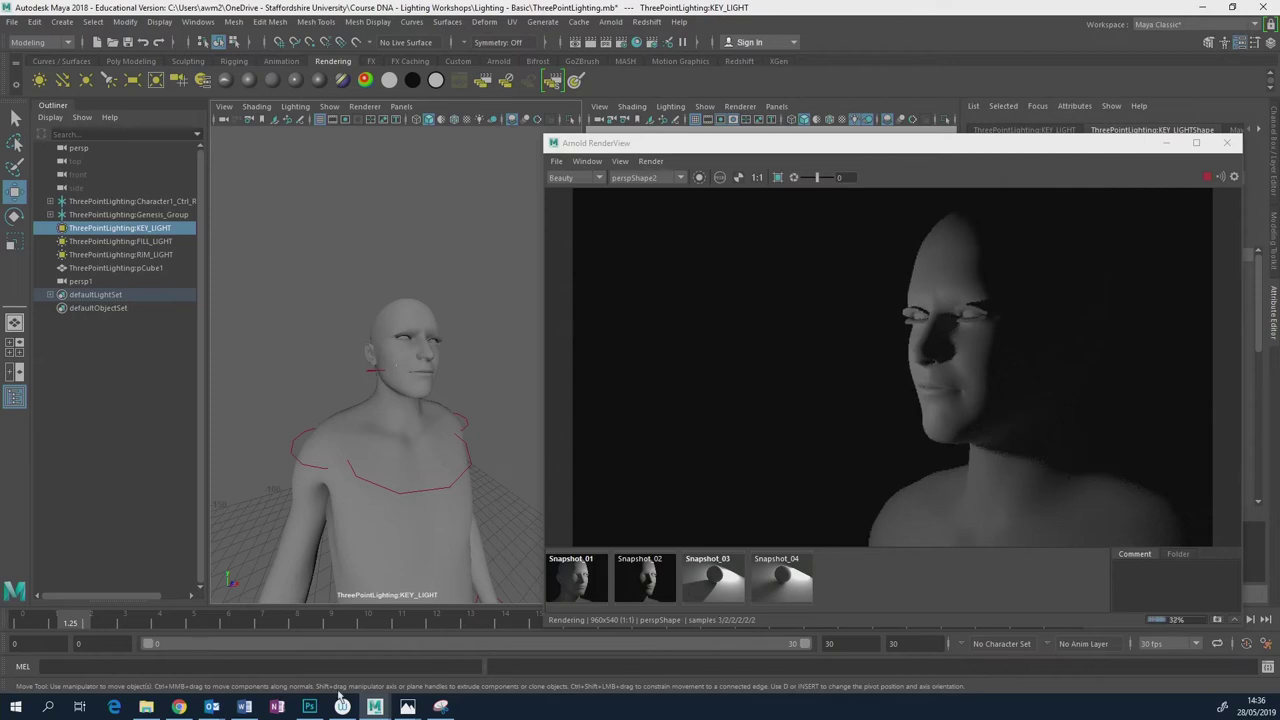
Compare the rendered face's shadow edge with the night still in Chrome, and return to Maya.
click(179, 707)
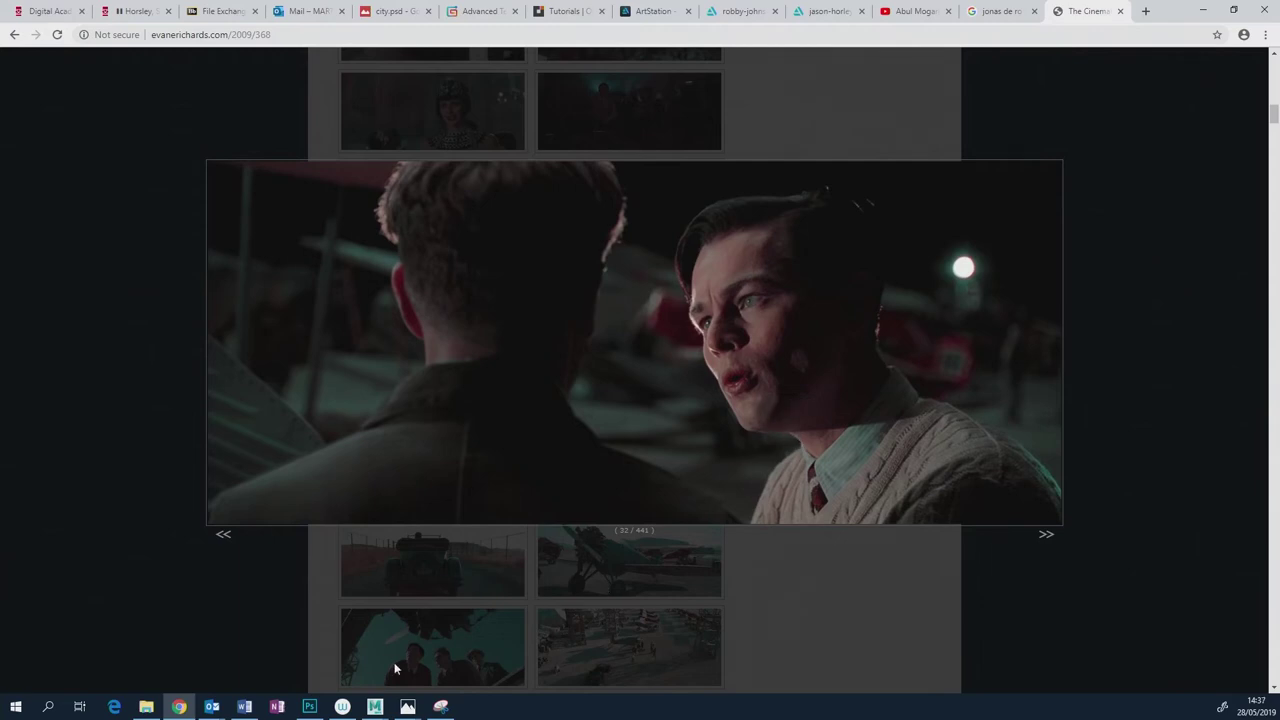
mouse_move(373, 708)
click(452, 656)
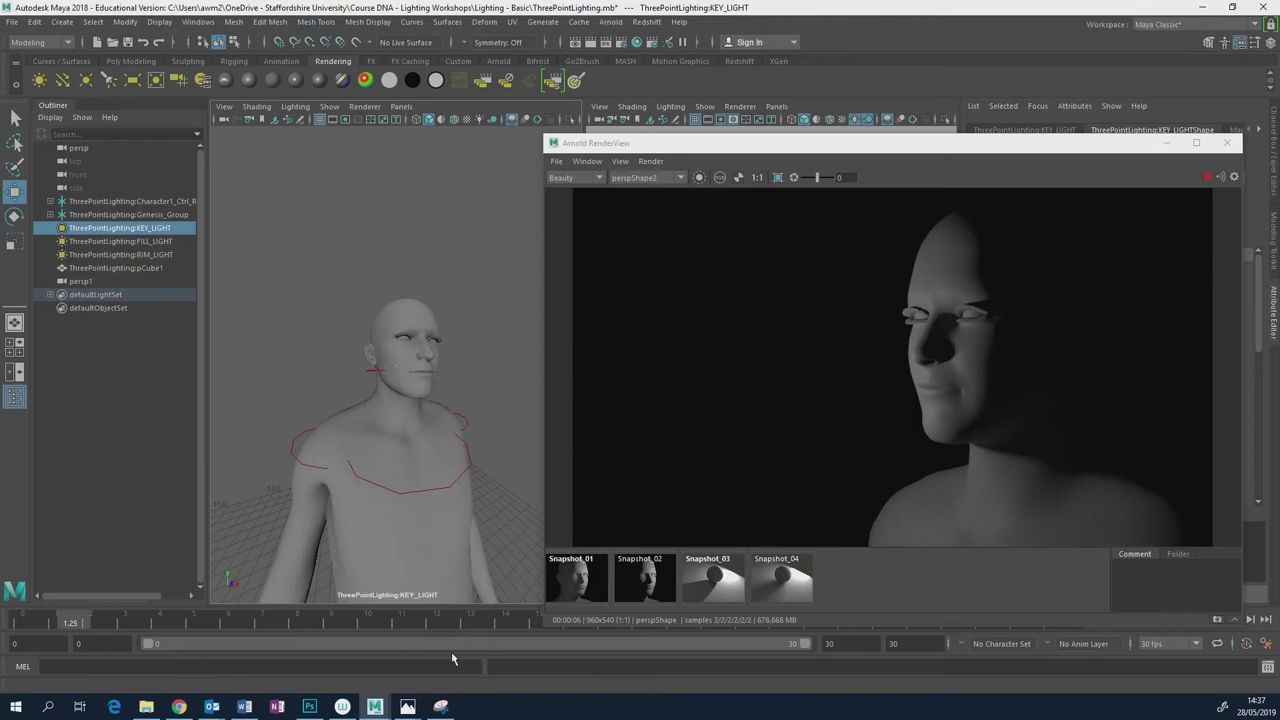
click(180, 708)
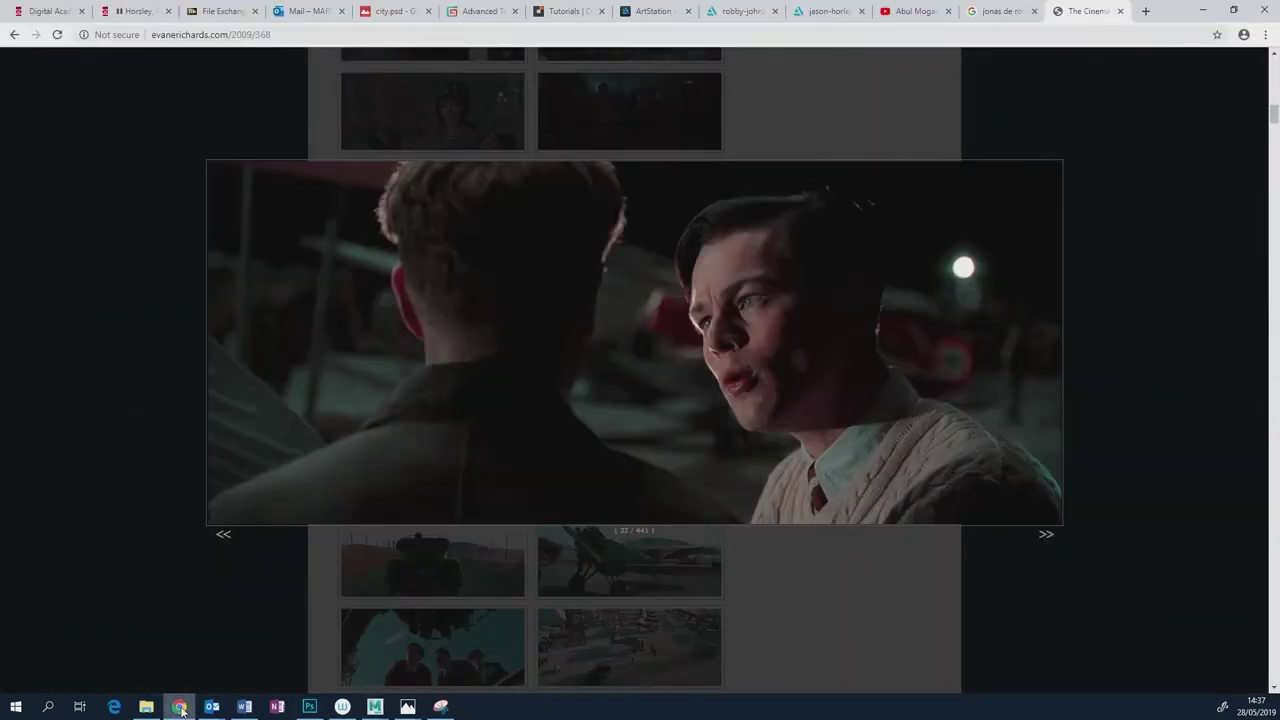
mouse_move(378, 708)
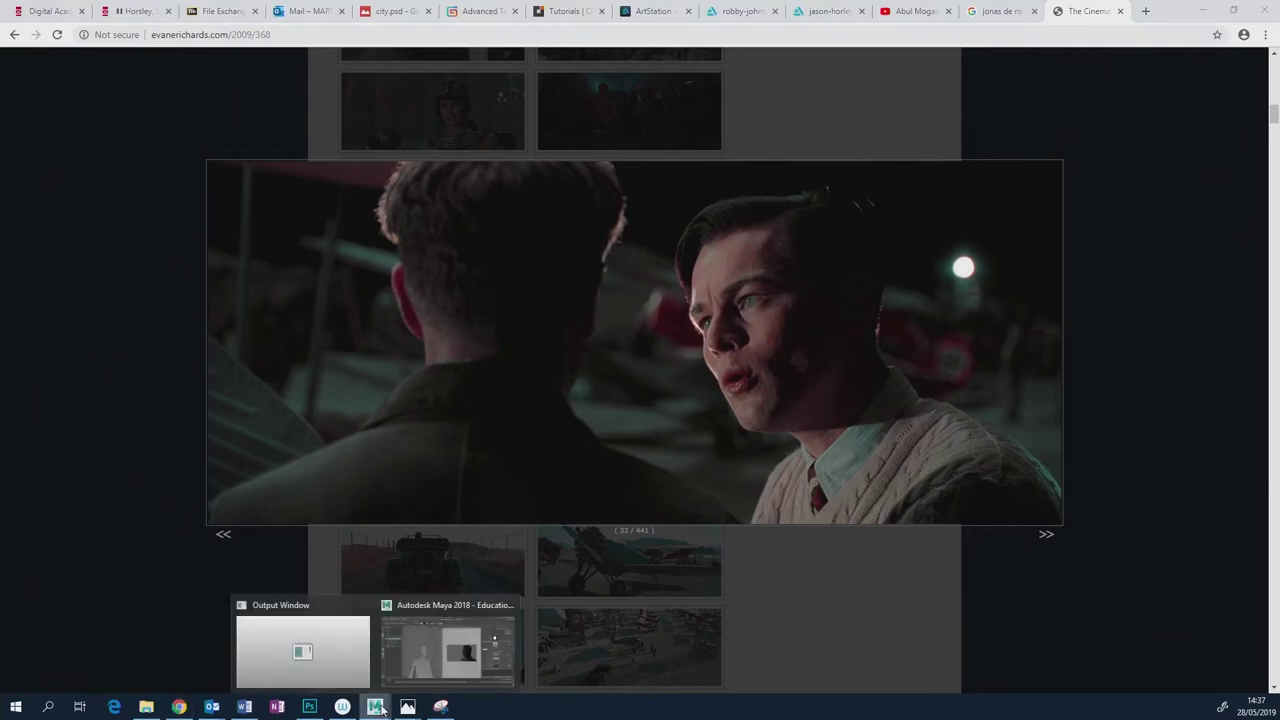
click(452, 670)
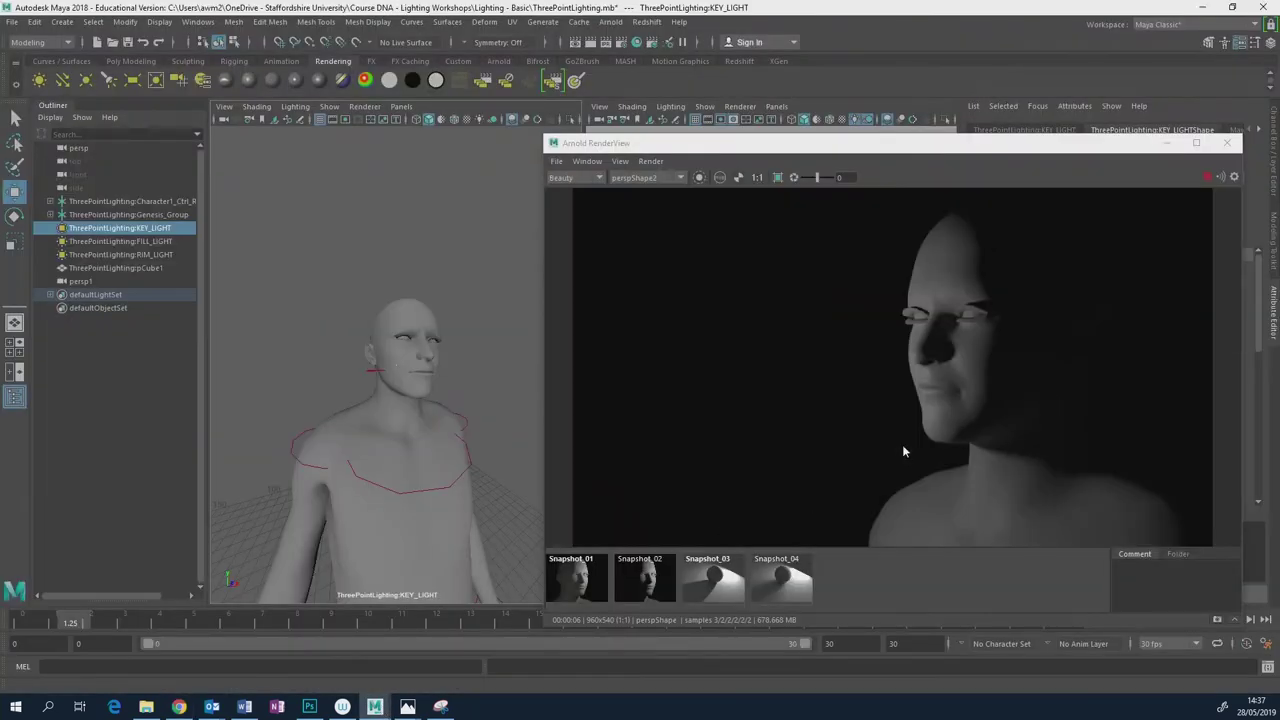
Examine the shadow around the jaw and neck in the Arnold RenderView up close, and check it against the night still in Chrome.
drag(921, 137, 782, 96)
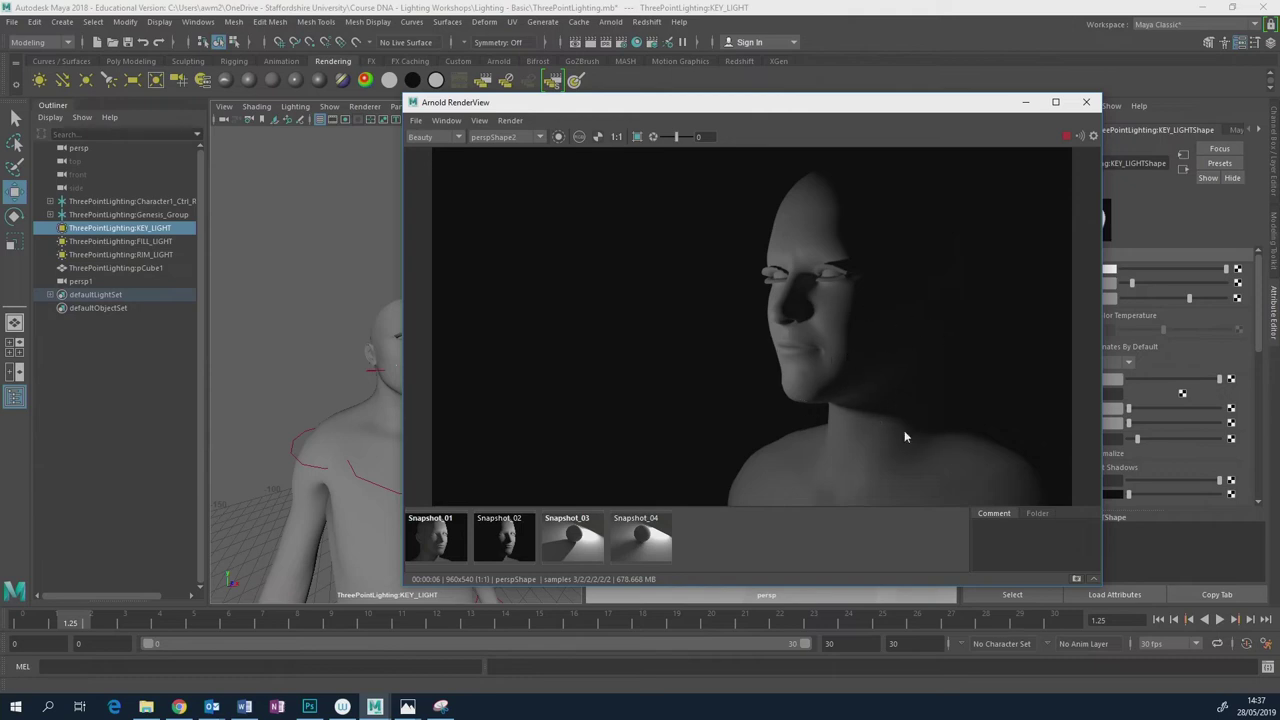
scroll(885, 404, up, 6)
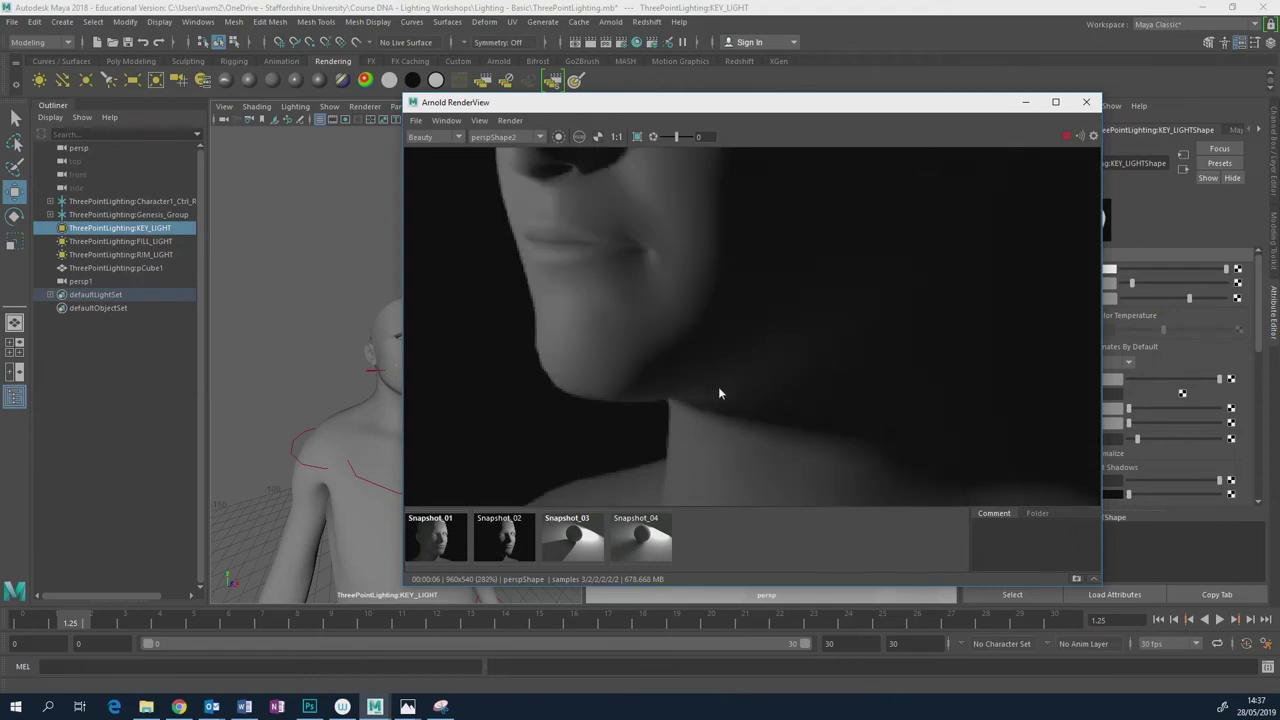
scroll(722, 394, down, 6)
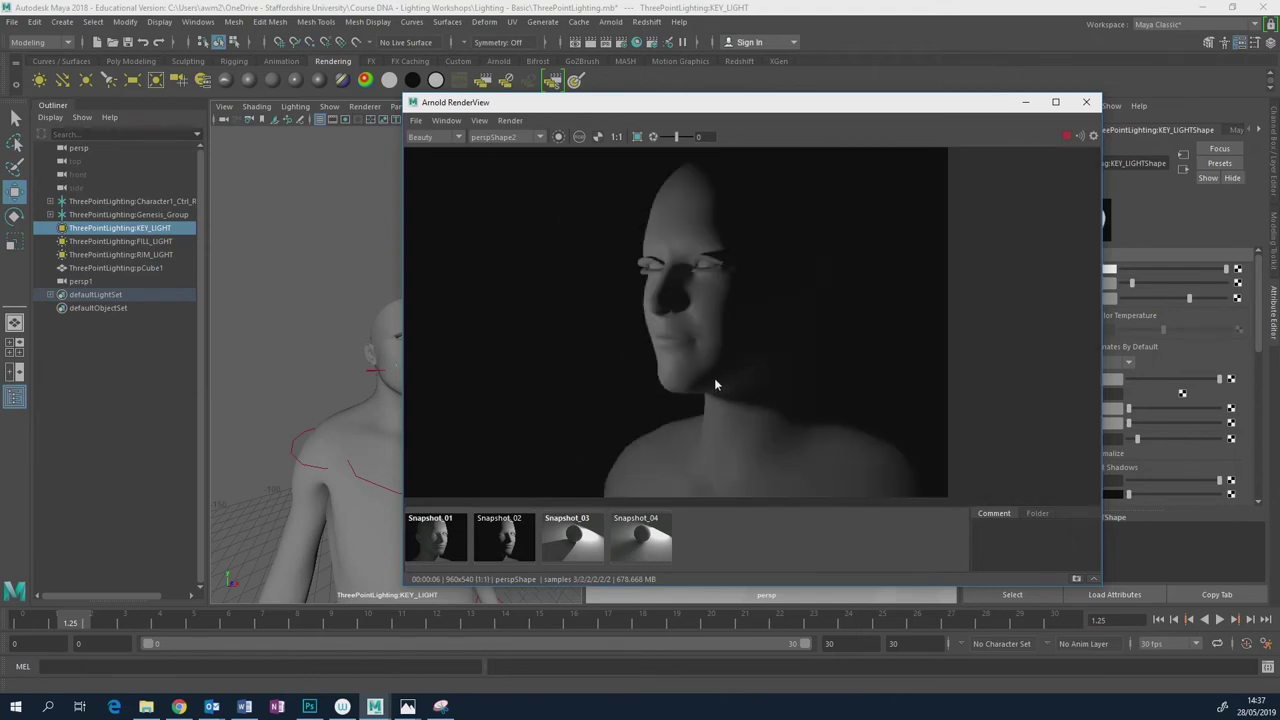
scroll(714, 390, down, 1)
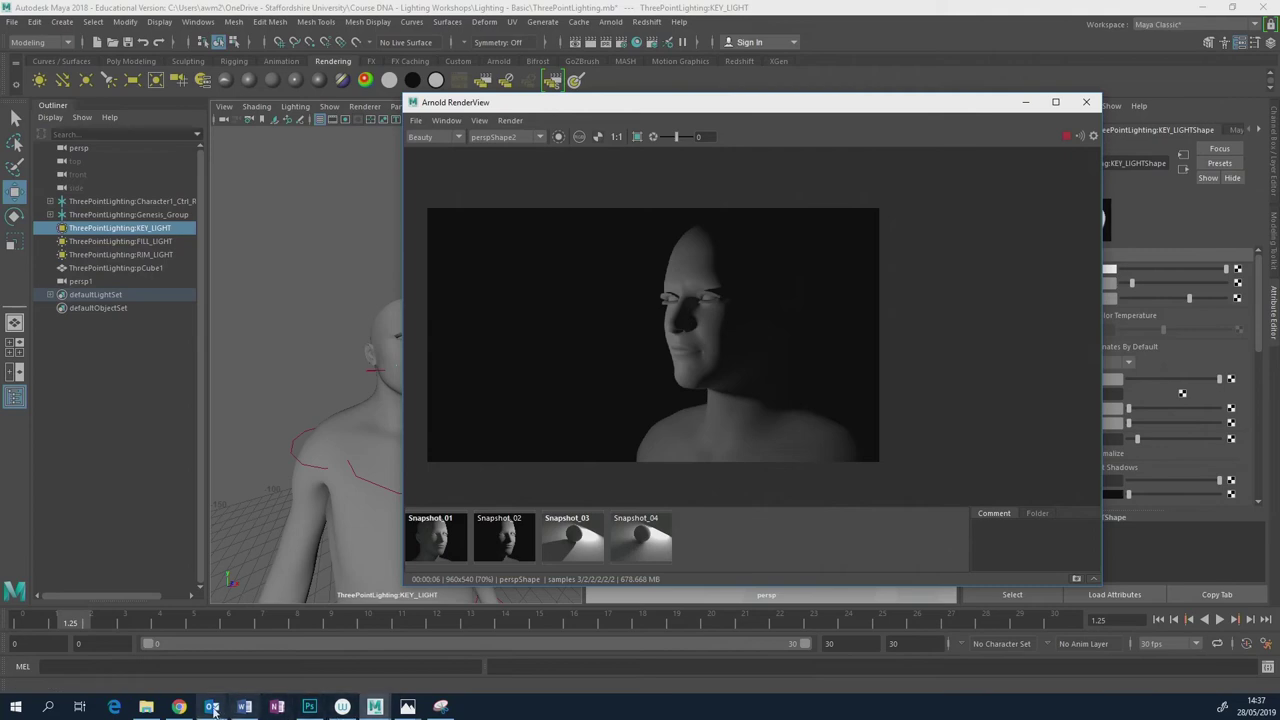
click(178, 706)
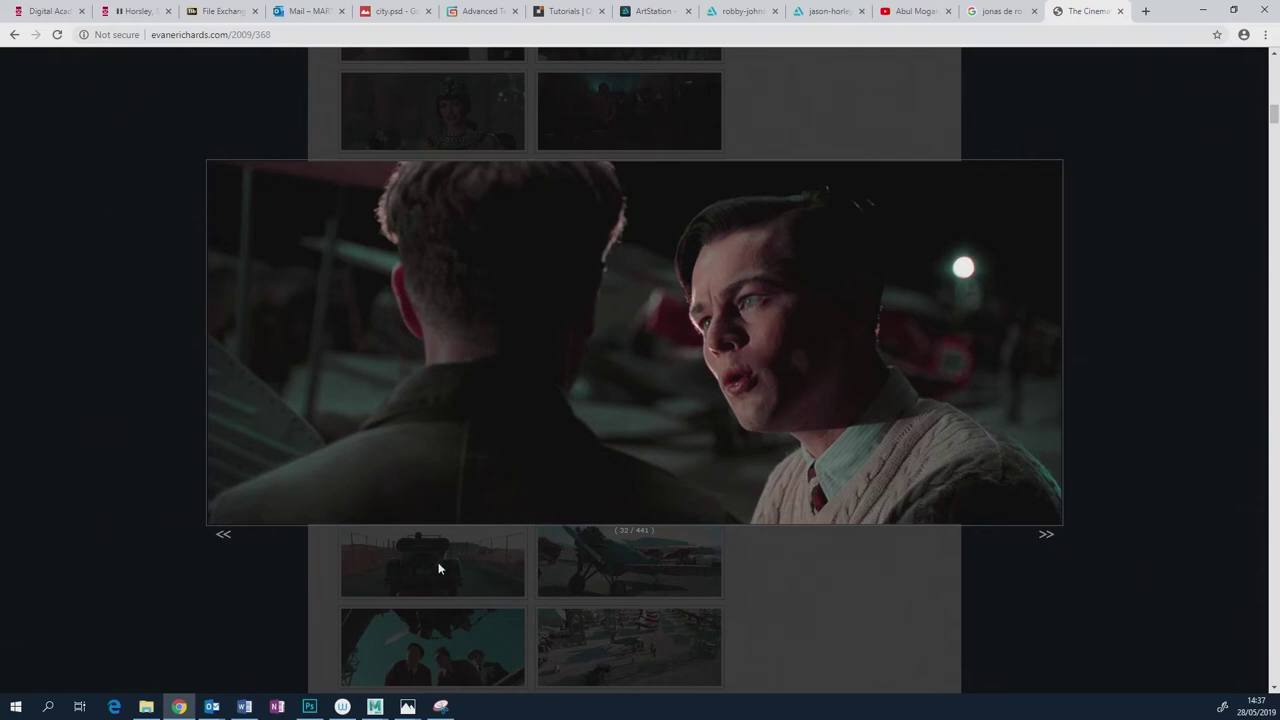
click(378, 707)
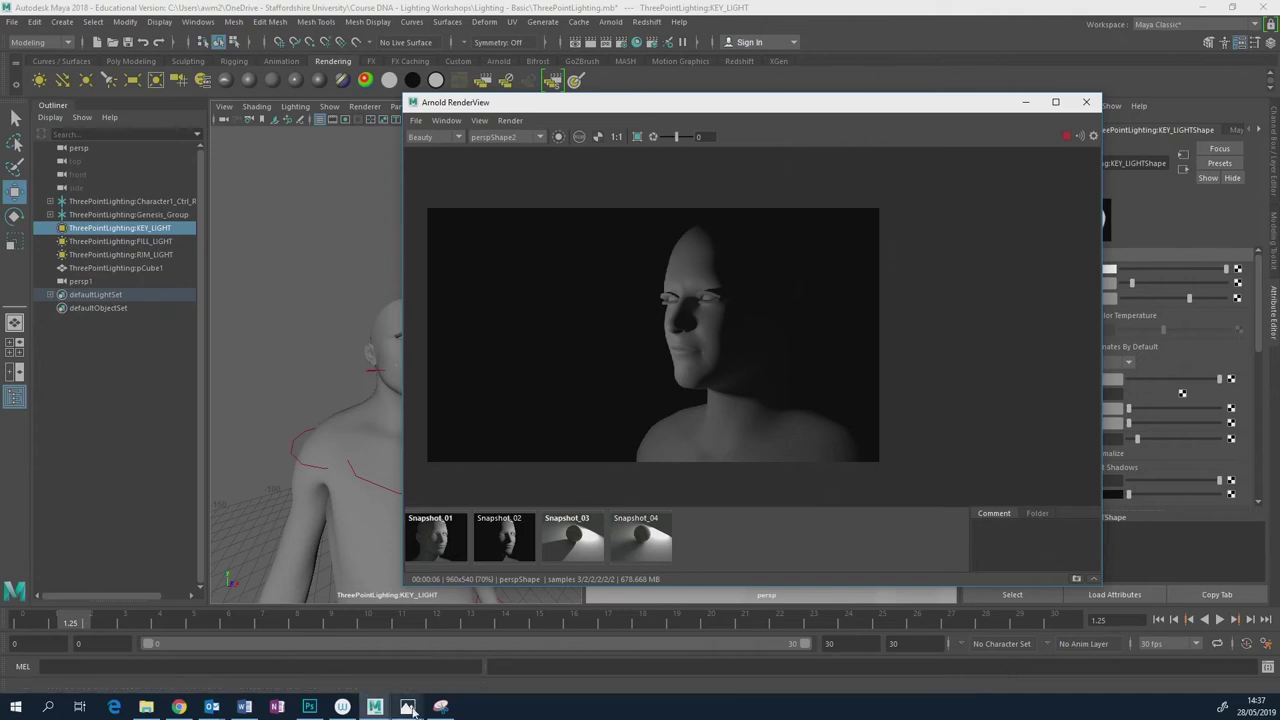
click(178, 707)
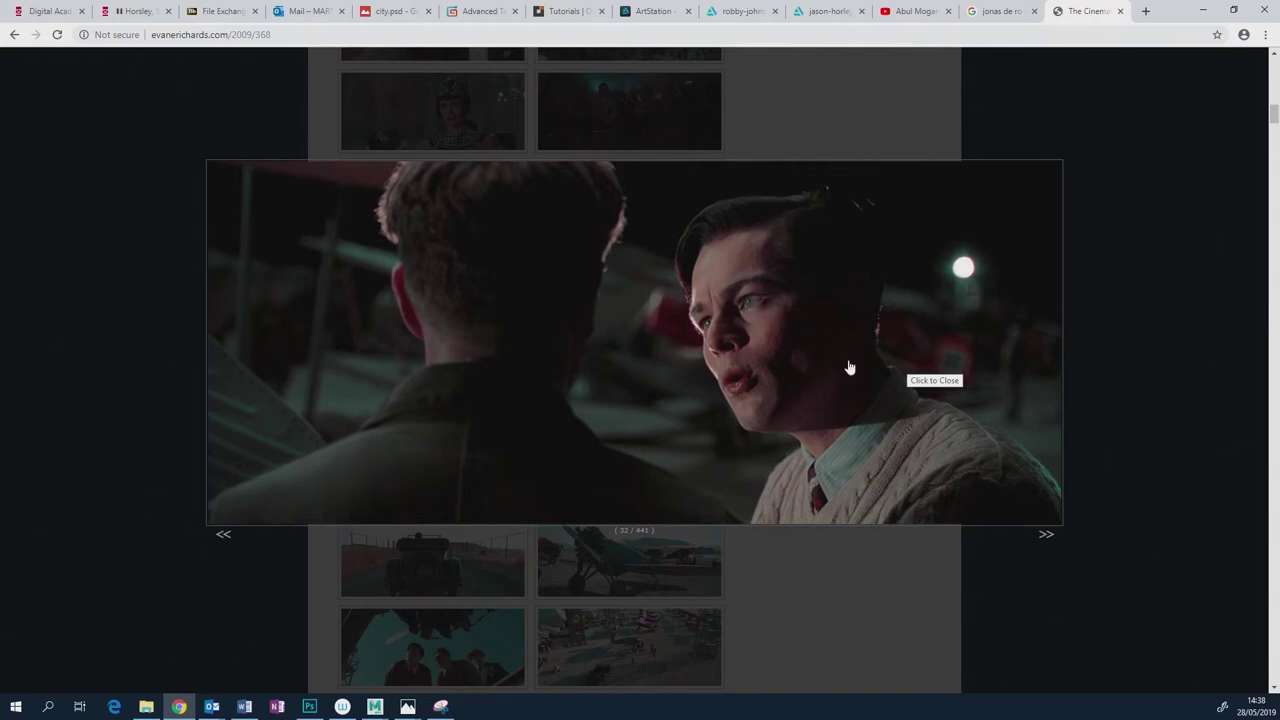
mouse_move(375, 708)
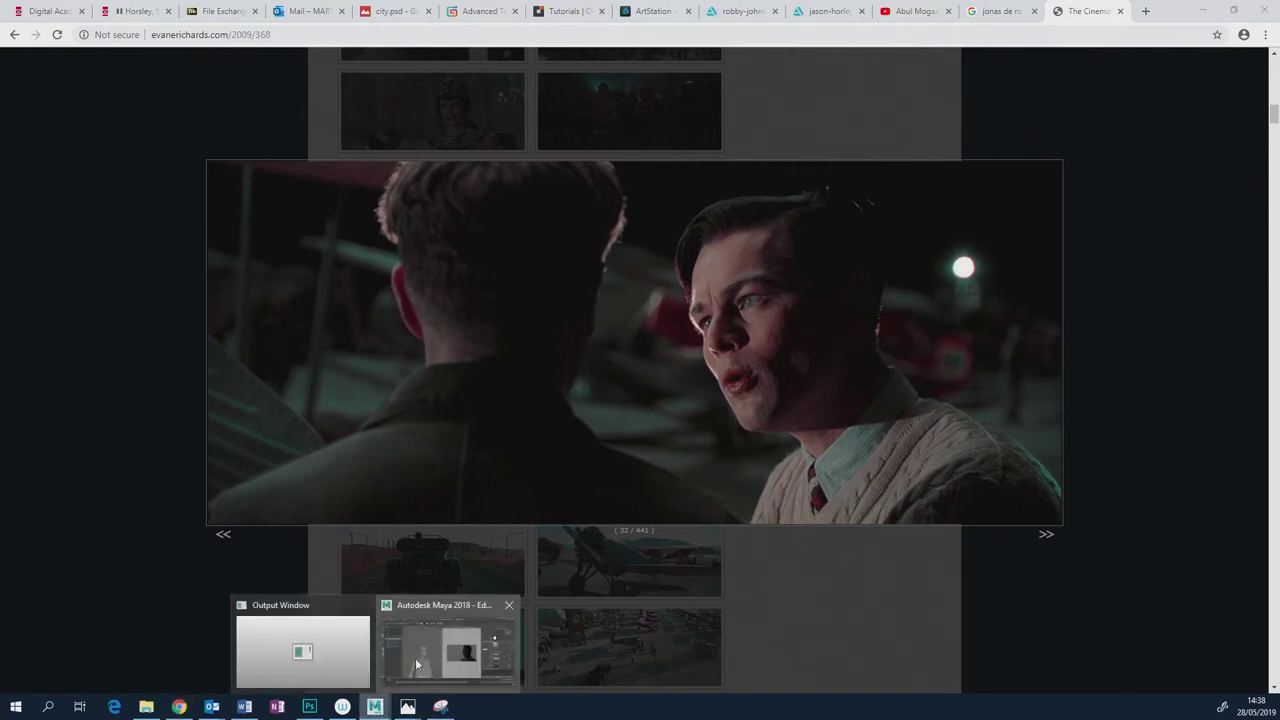
click(415, 658)
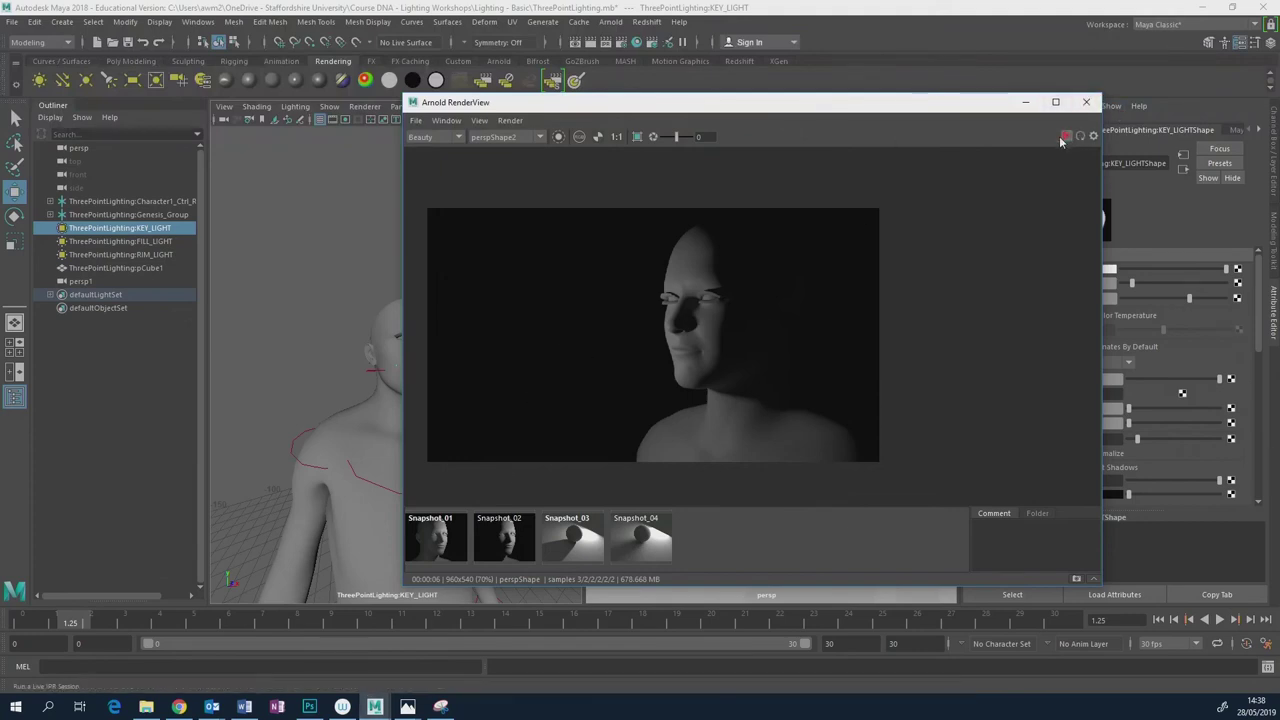
Close the Arnold RenderView and switch the viewport looking through the key light back to the persp1 camera.
click(1086, 102)
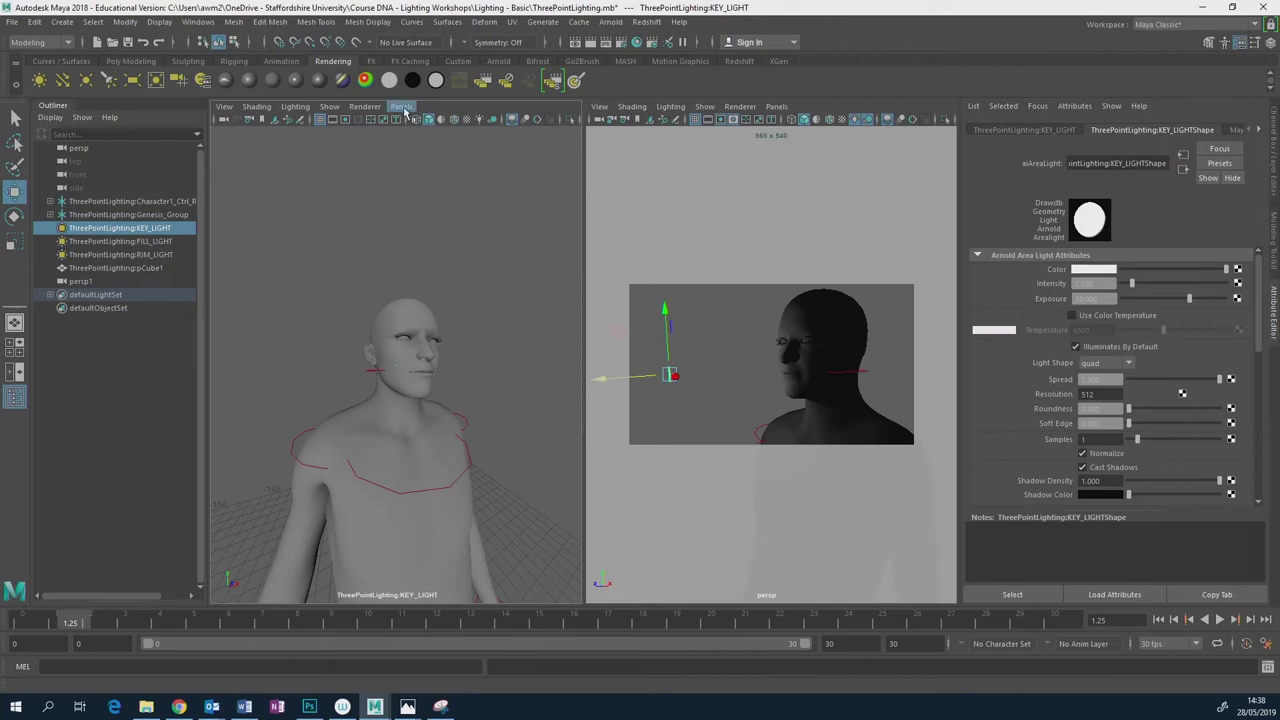
click(399, 107)
mouse_move(426, 121)
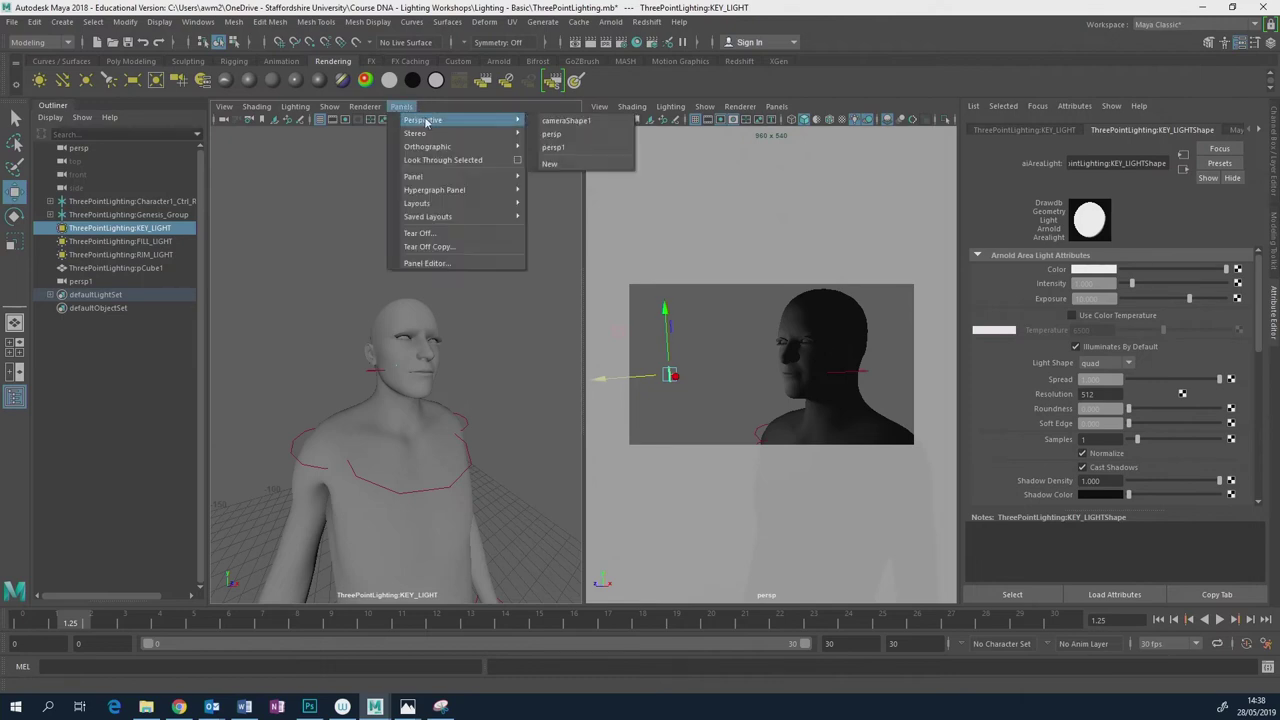
click(571, 152)
Select the fill light beside the character's feet, rotate it, and raise it to the character's head and chest height.
alt+drag(466, 406, 491, 466)
click(494, 478)
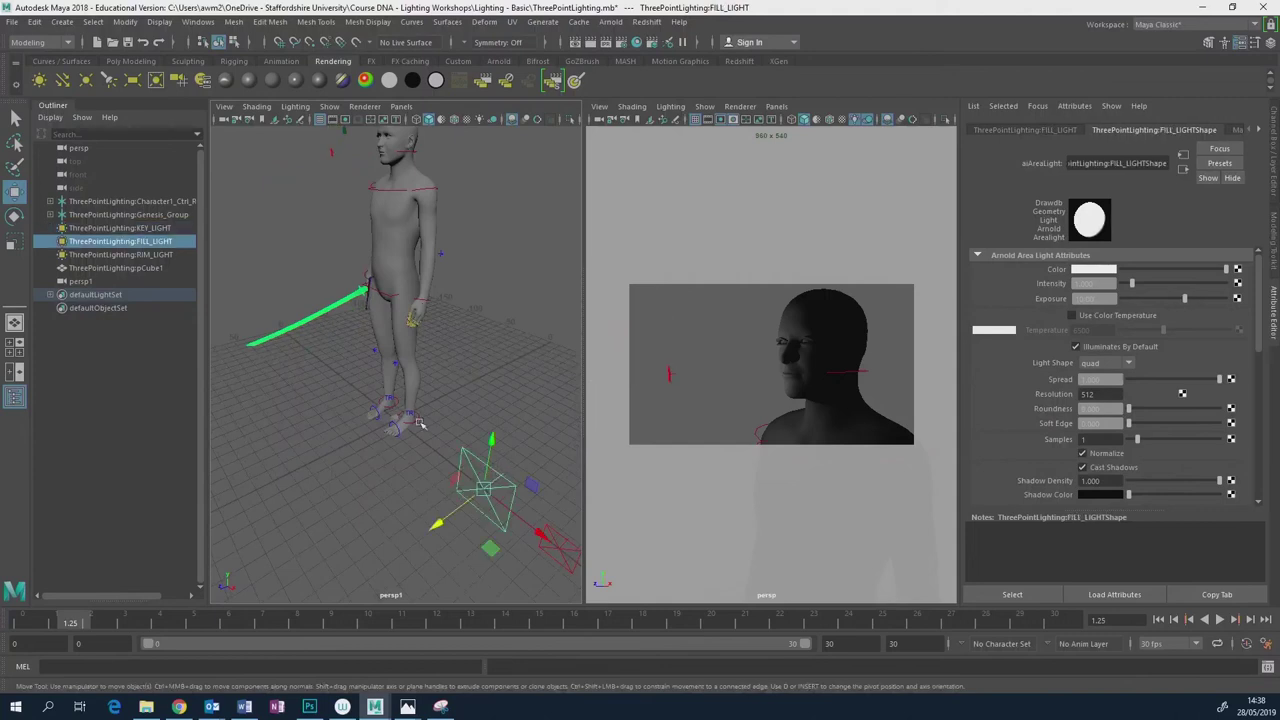
alt+drag(420, 425, 466, 400)
mouse_move(324, 252)
alt+mouse_down()
mouse_move(420, 256)
mouse_move(340, 320)
mouse_move(324, 256)
alt+mouse_up()
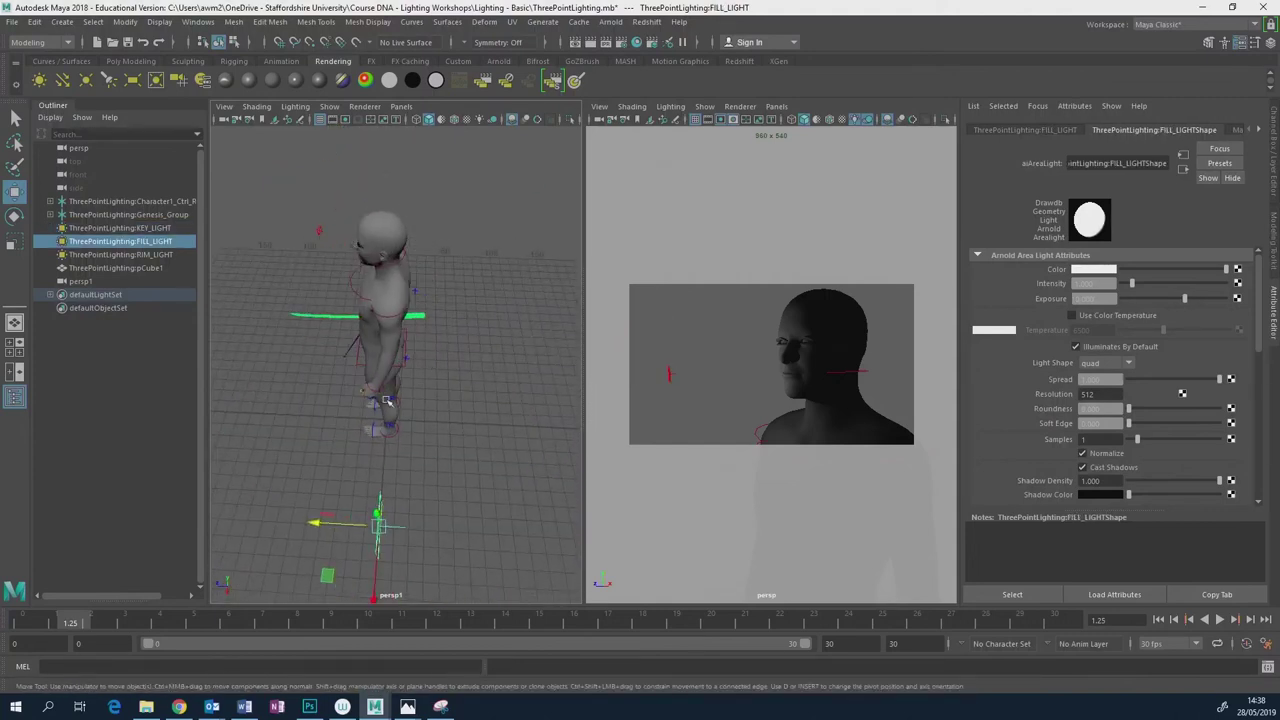
alt+drag(392, 528, 395, 498)
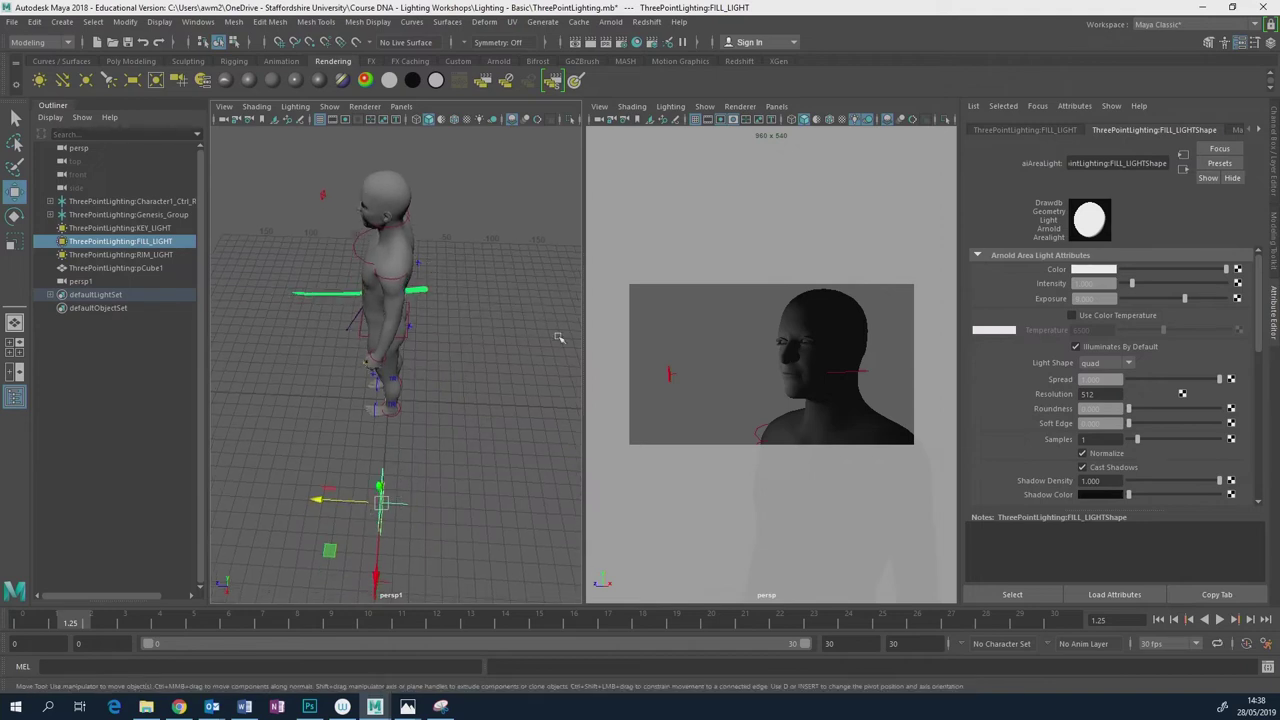
alt+drag(361, 382, 412, 399)
alt+drag(303, 512, 353, 519)
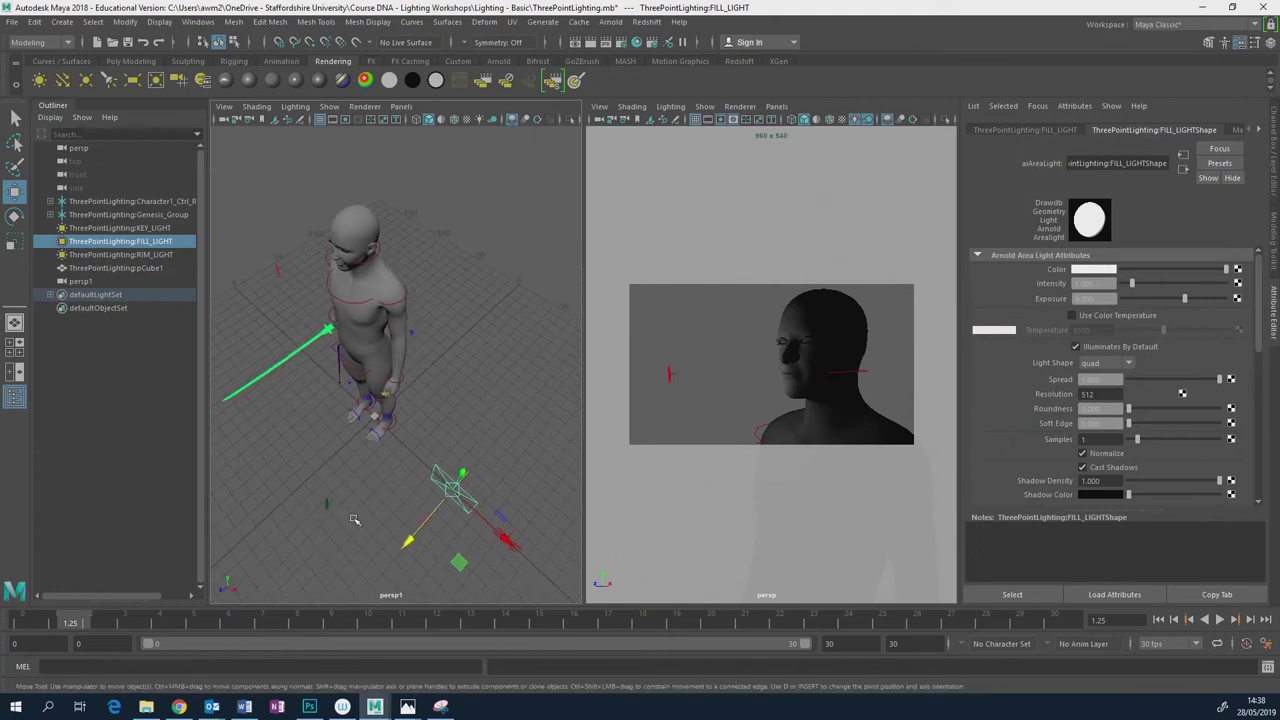
key(e)
drag(470, 553, 530, 520)
key(w)
drag(473, 478, 408, 290)
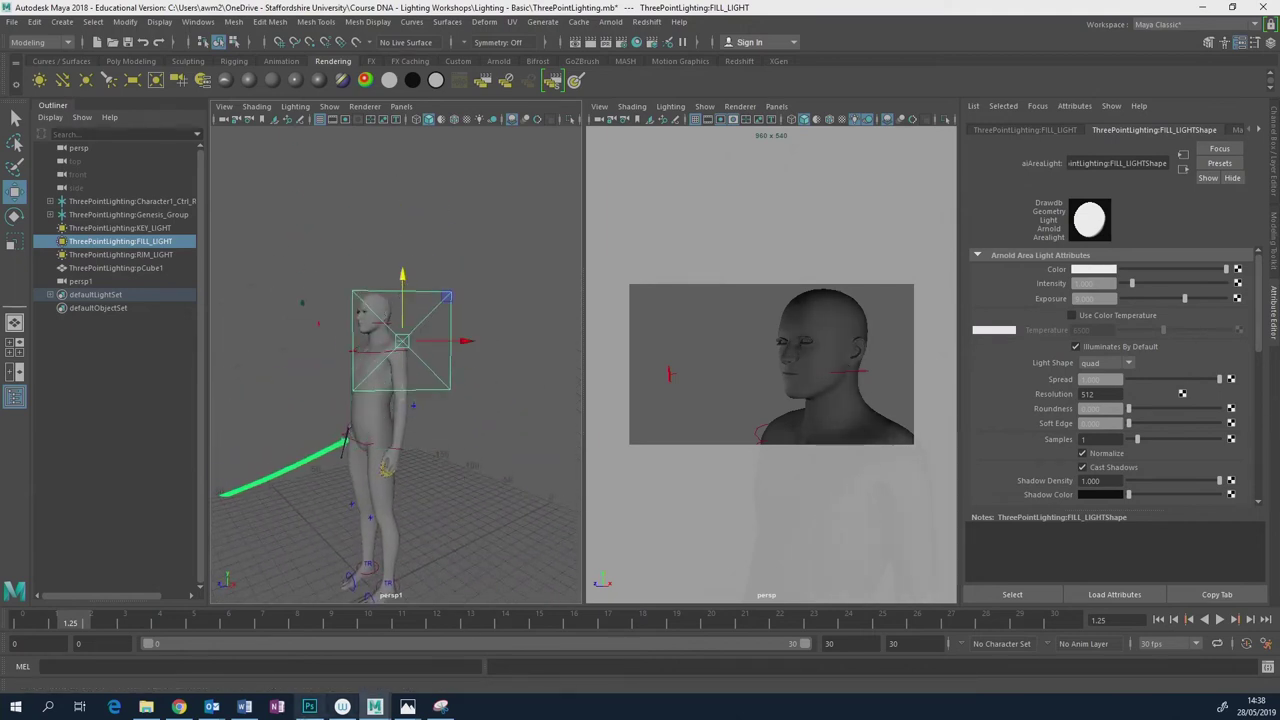
Check the night still in Chrome, return to Maya, and render the repositioned fill light in the Arnold RenderView.
click(180, 707)
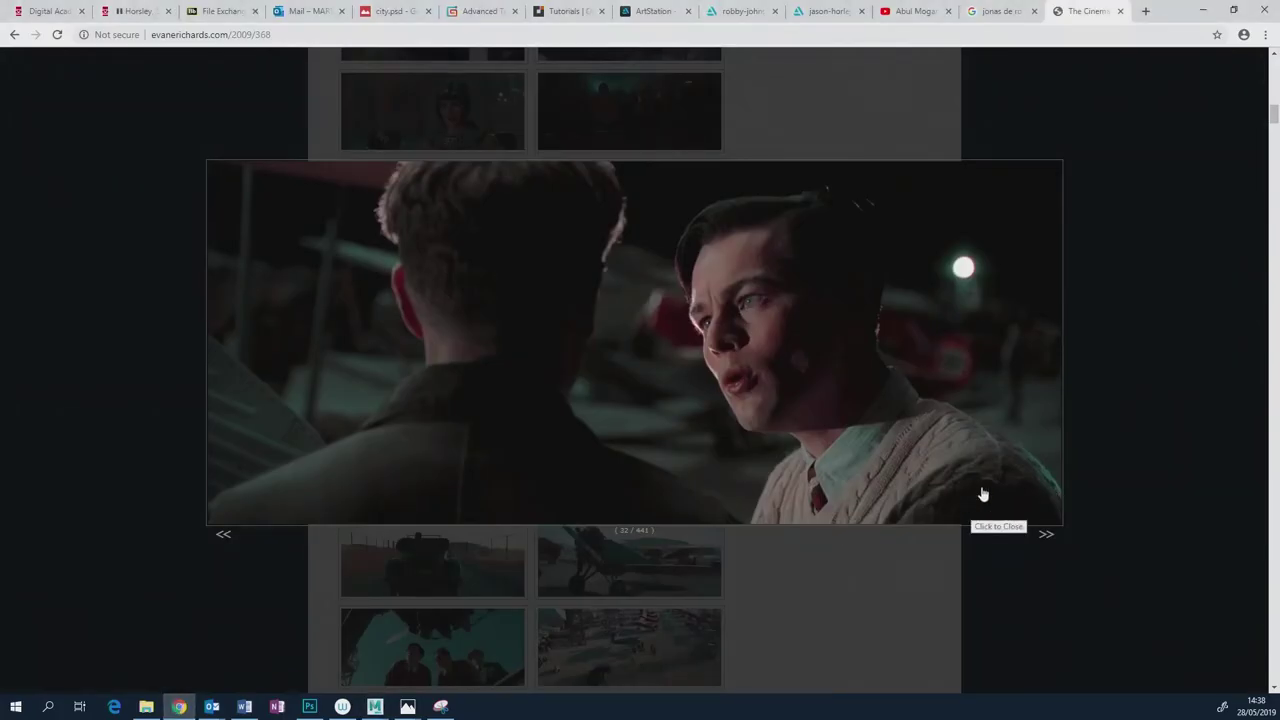
click(395, 684)
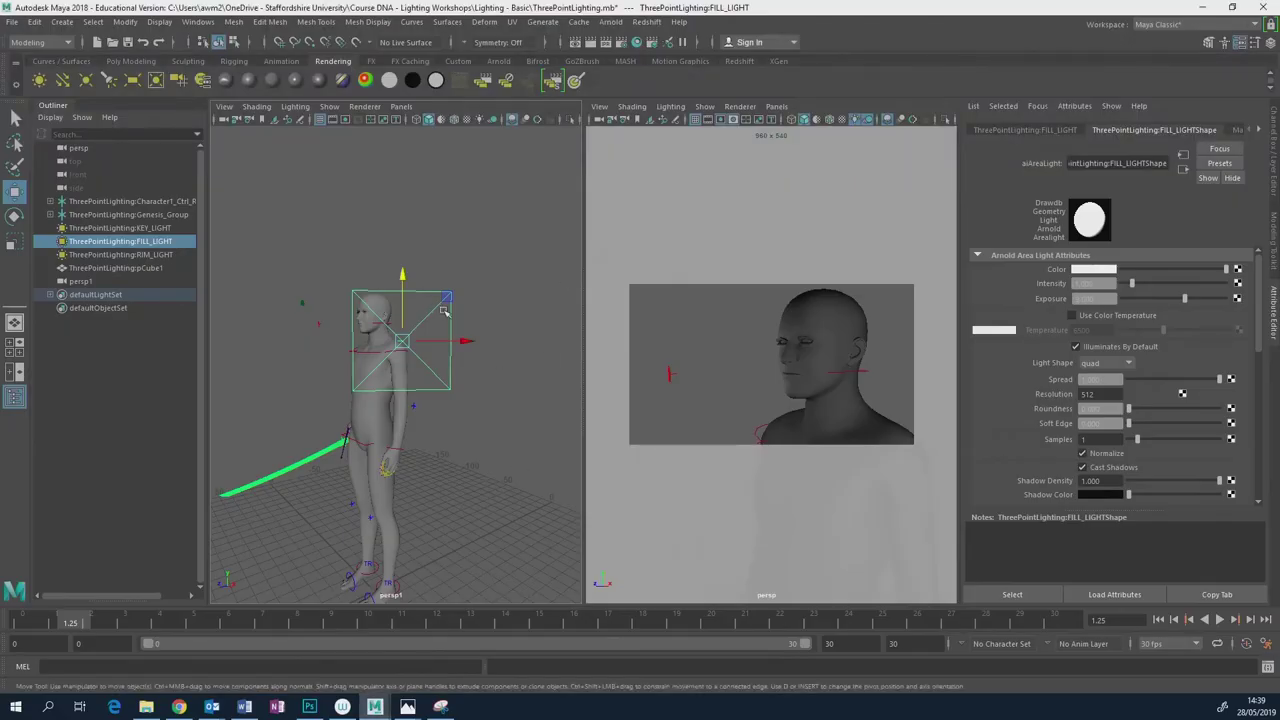
alt+drag(445, 313, 443, 380)
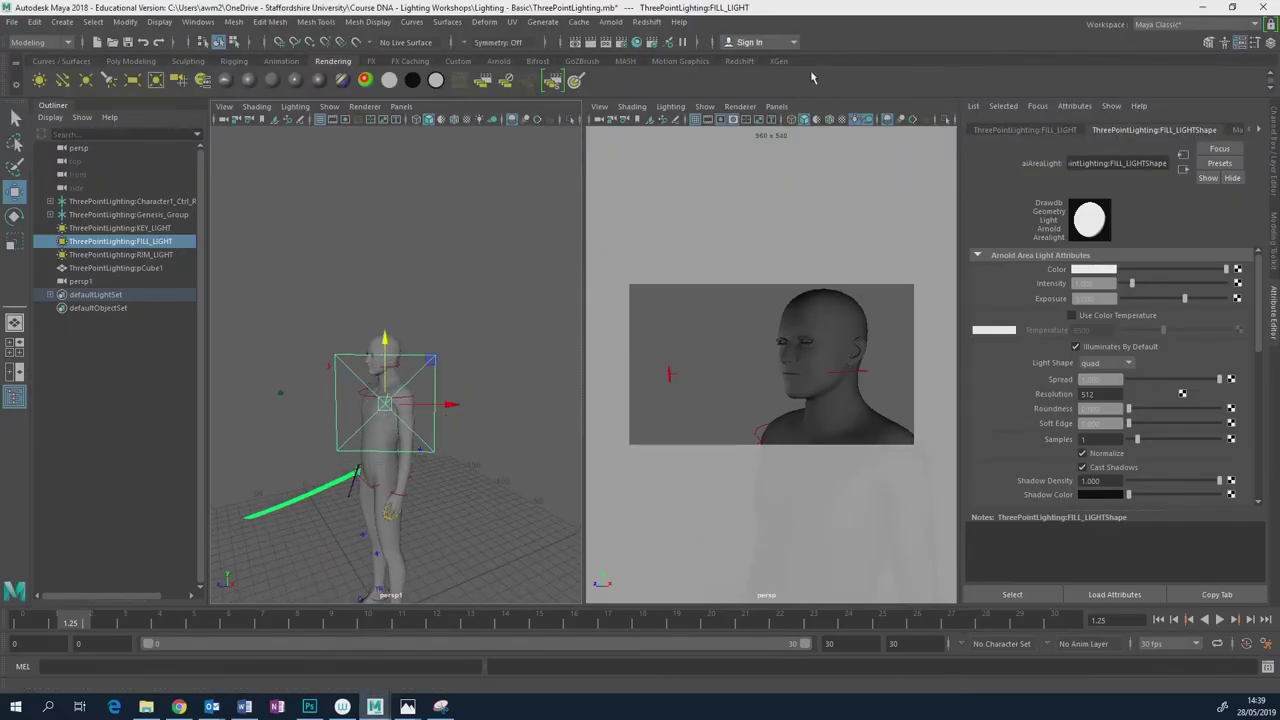
click(610, 21)
click(641, 61)
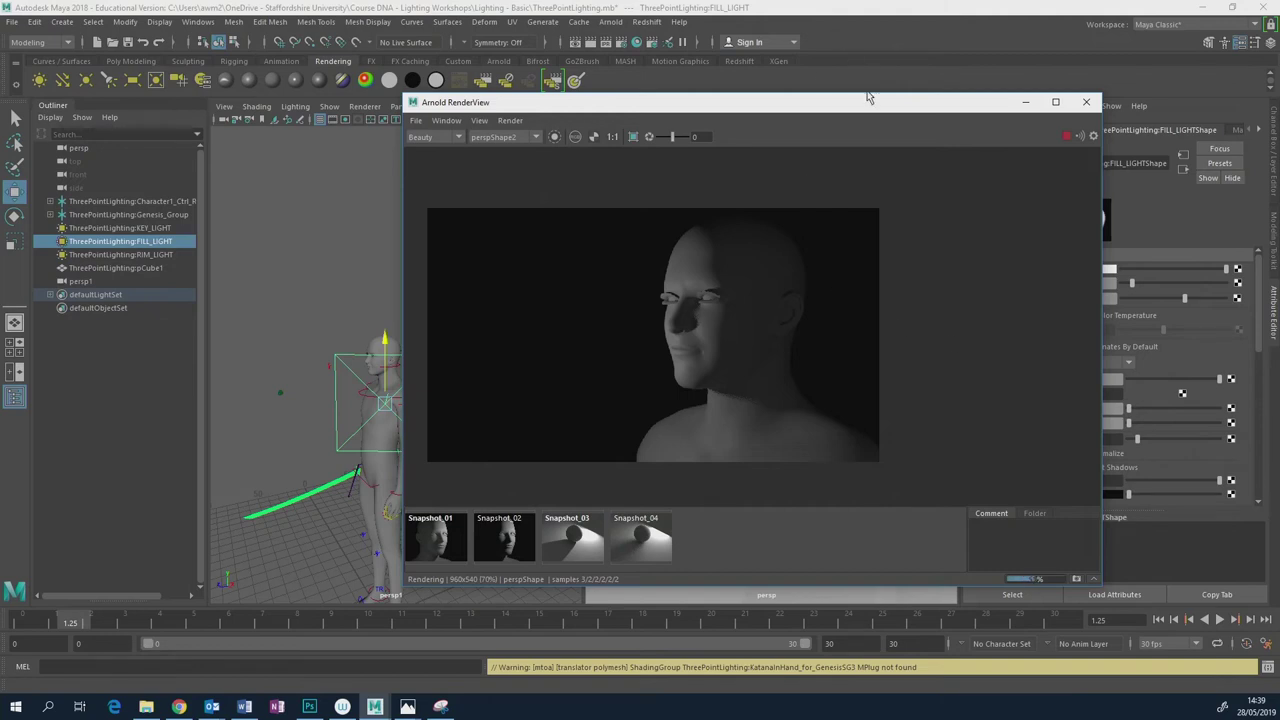
drag(868, 97, 654, 117)
Set the fill light's exposure to 8, checking the face's shadow side in the render against a brighter setting.
click(1080, 298)
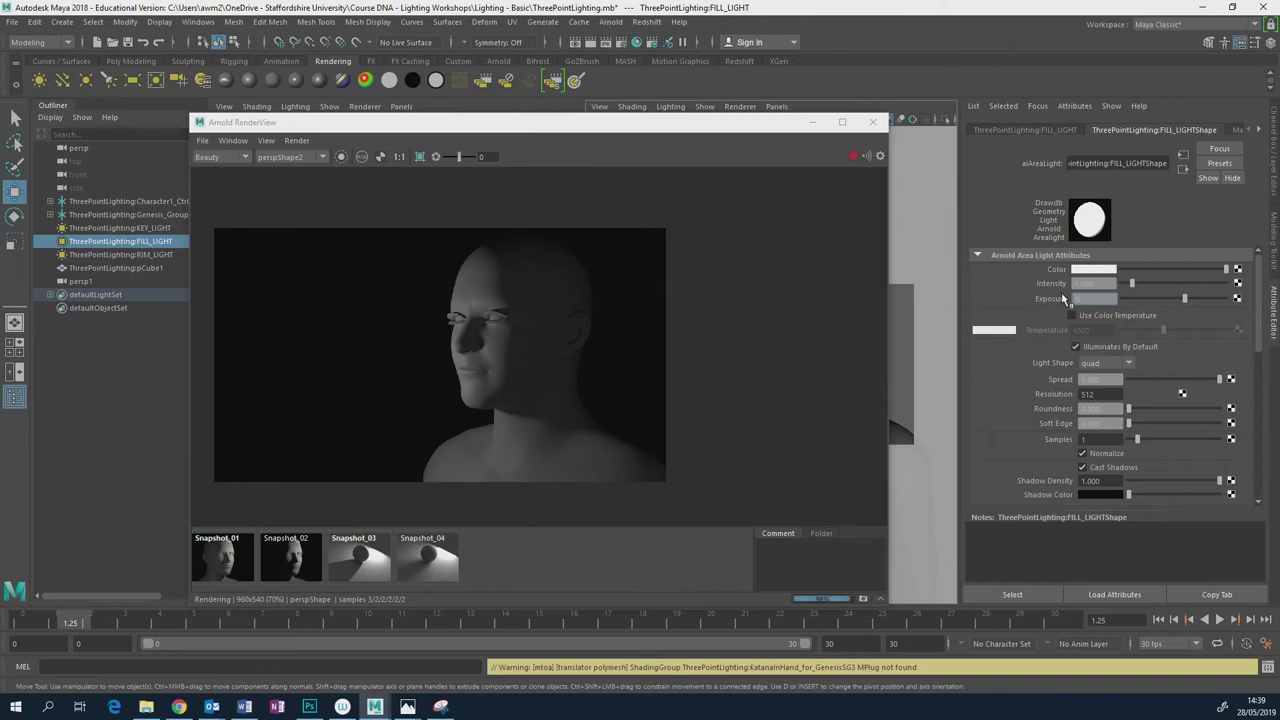
text(6)
key(Return)
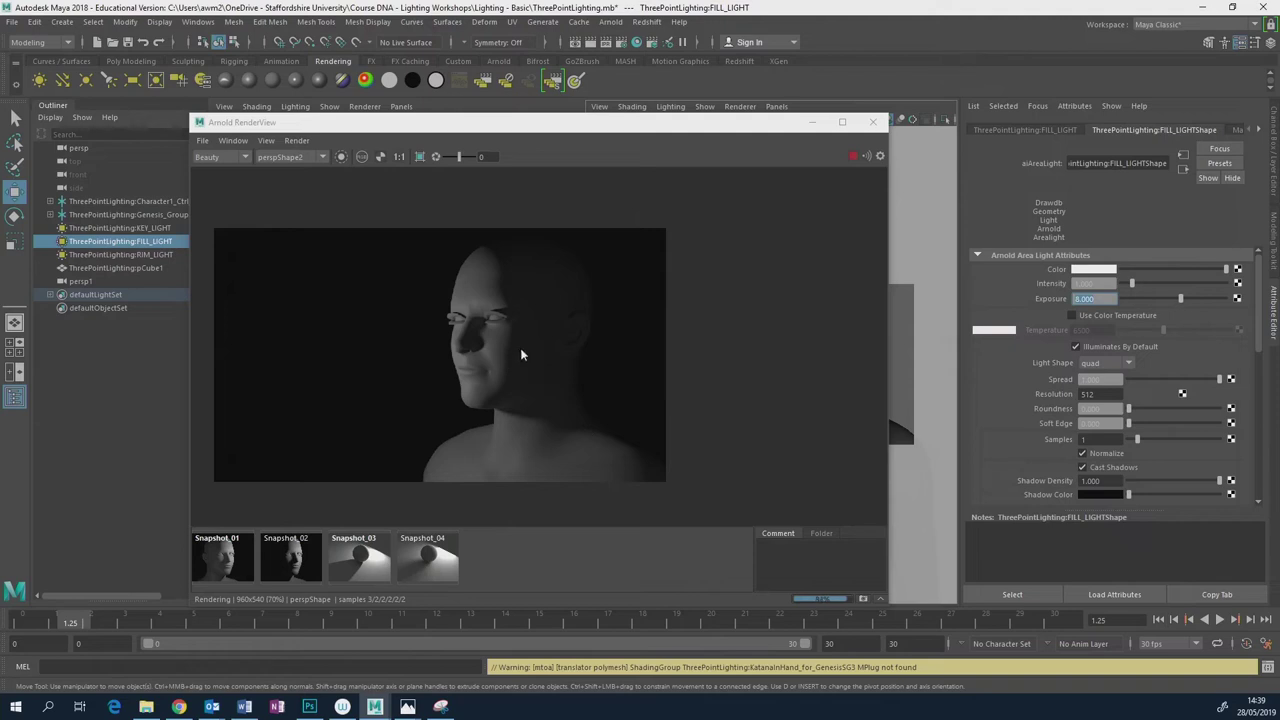
scroll(526, 358, up, 3)
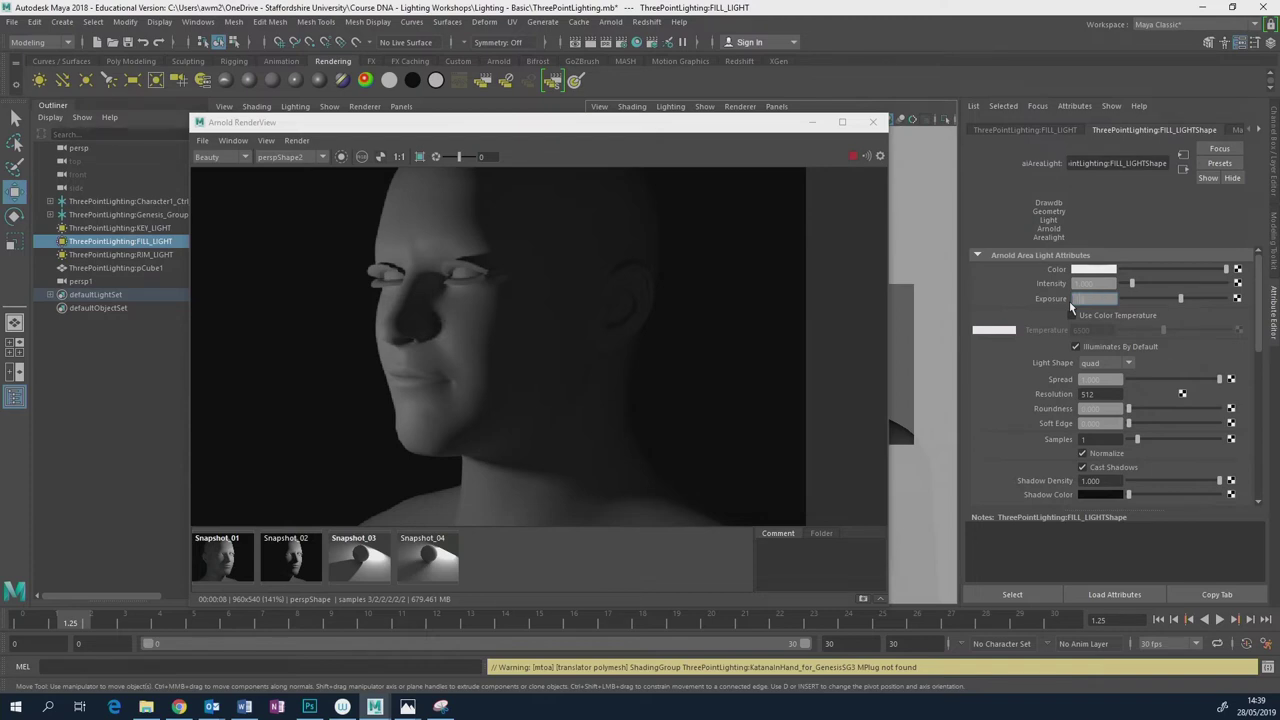
key(Return)
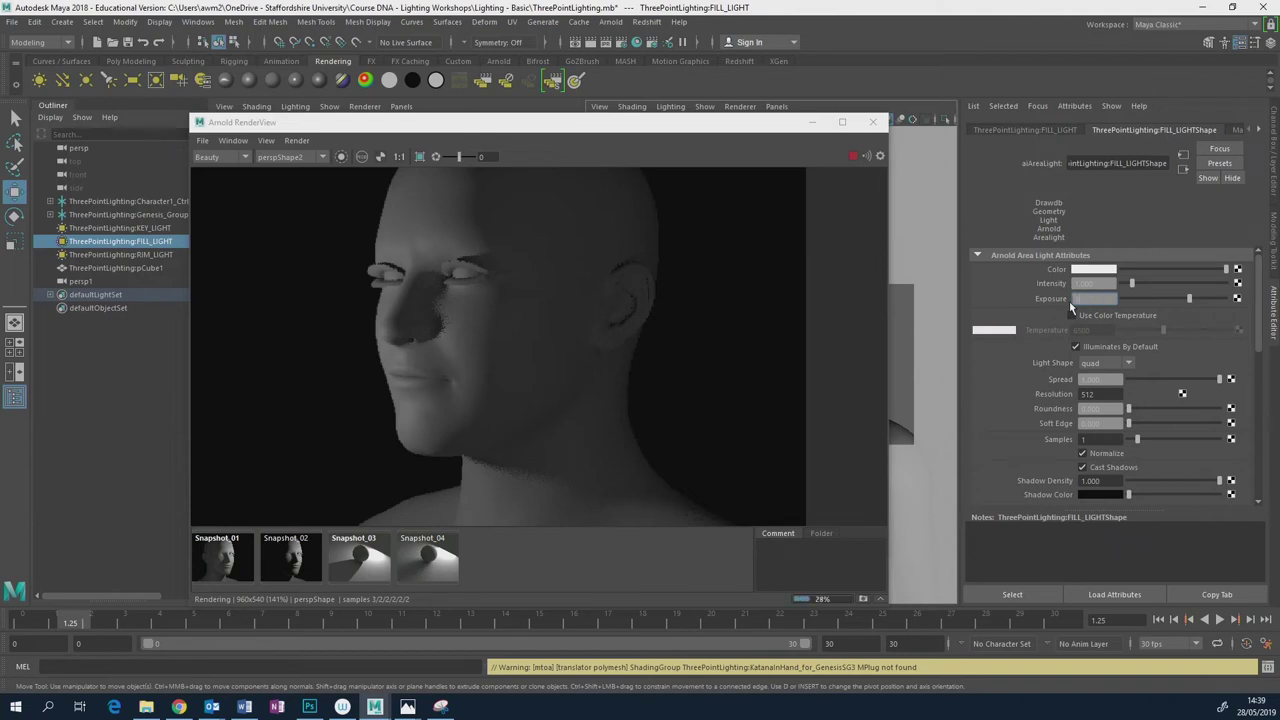
text(8)
key(Return)
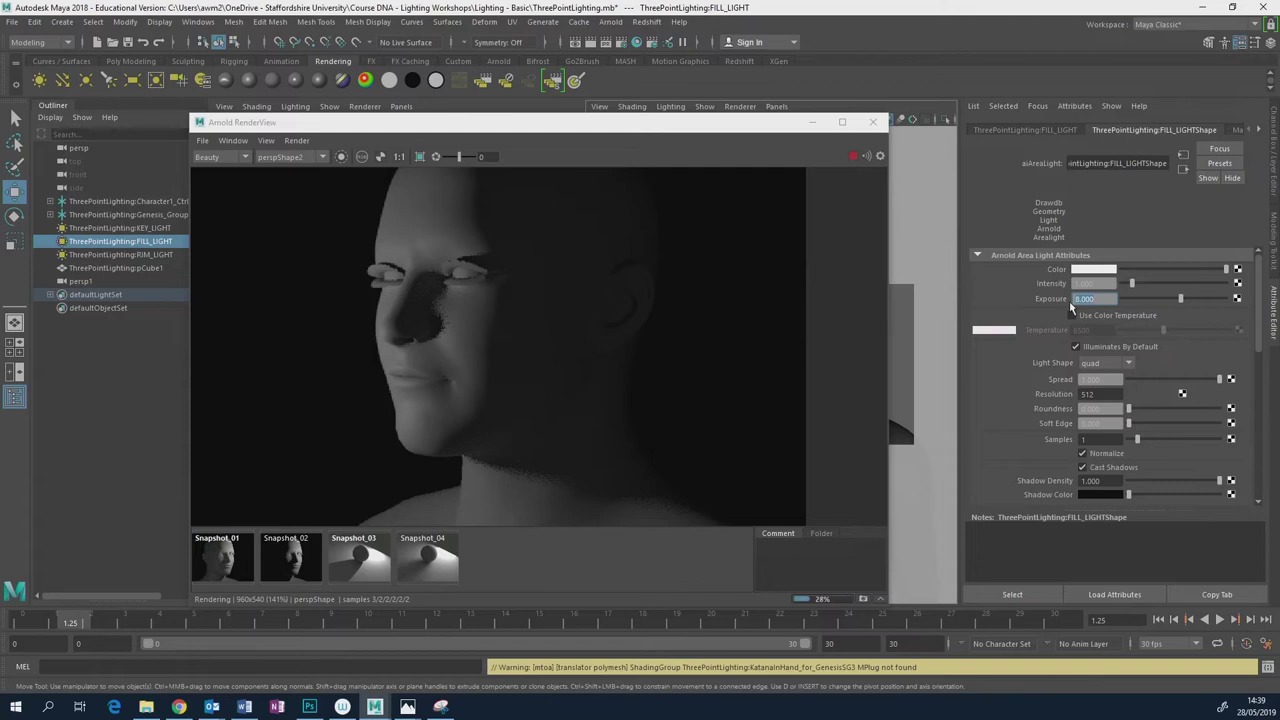
alt+drag(664, 278, 618, 183)
drag(668, 122, 710, 118)
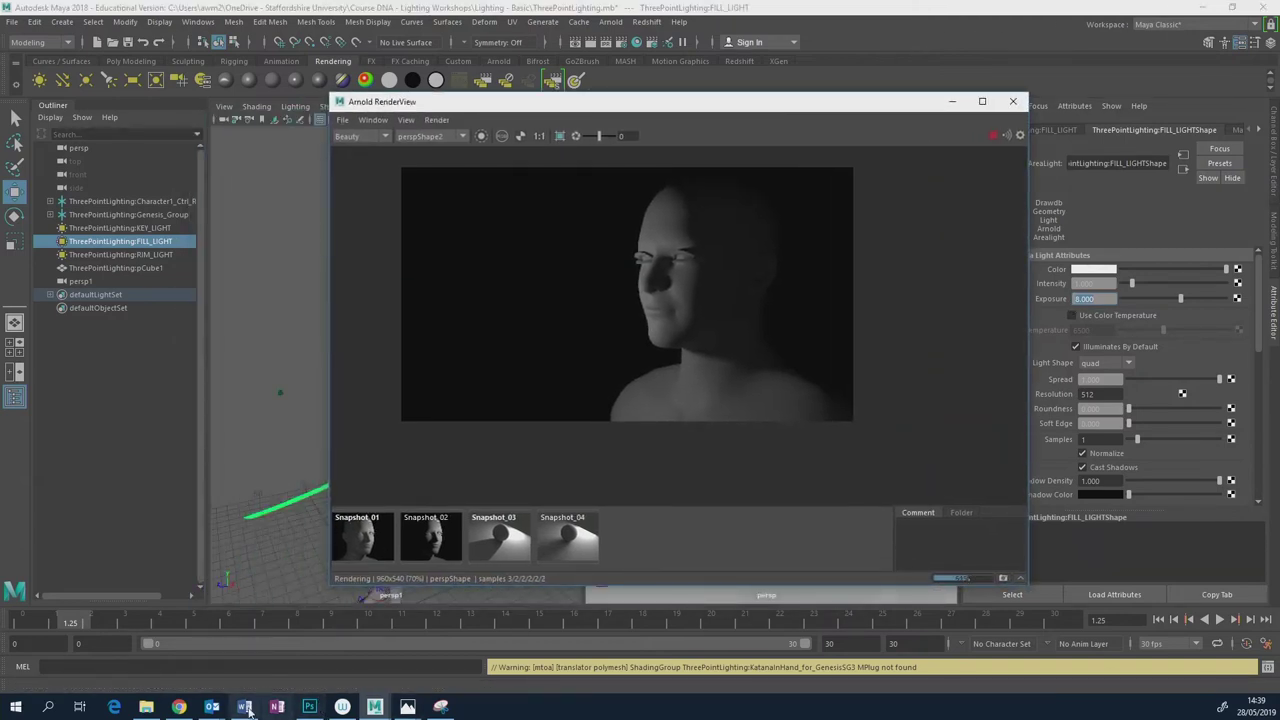
Check the fill-light render against the night still in Chrome, return to Maya, and close the Arnold RenderView.
click(178, 706)
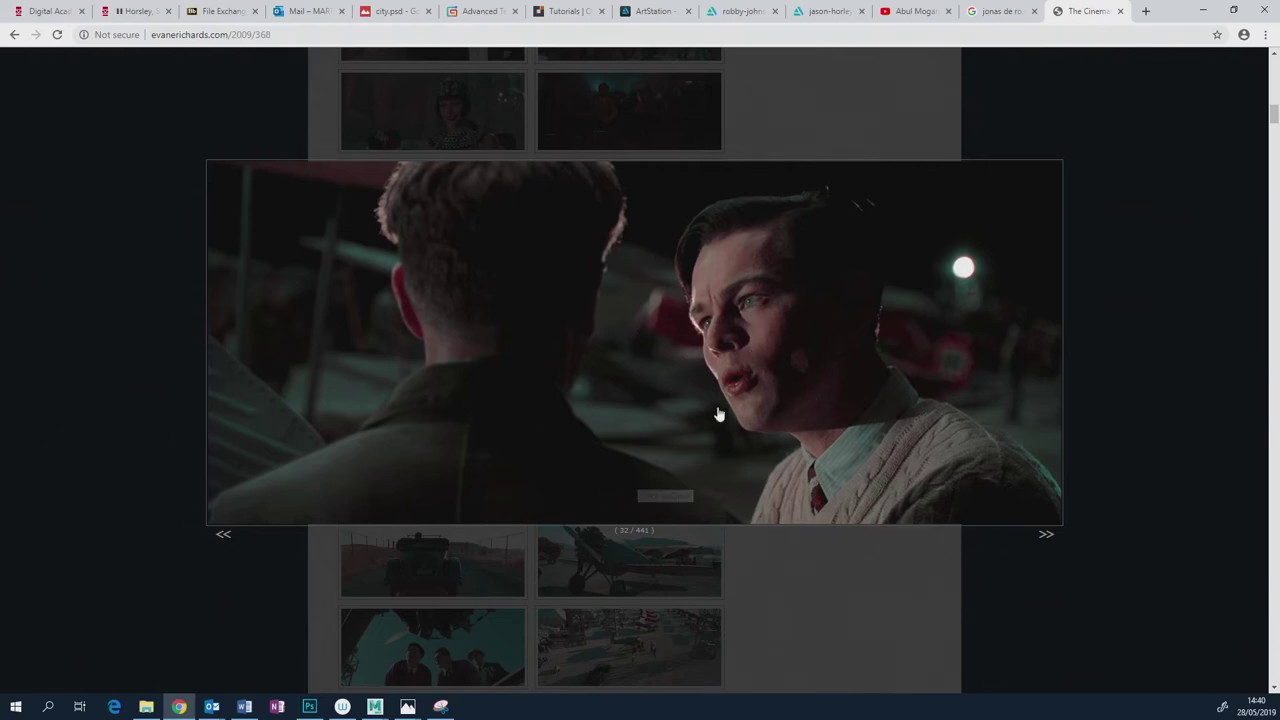
mouse_move(373, 708)
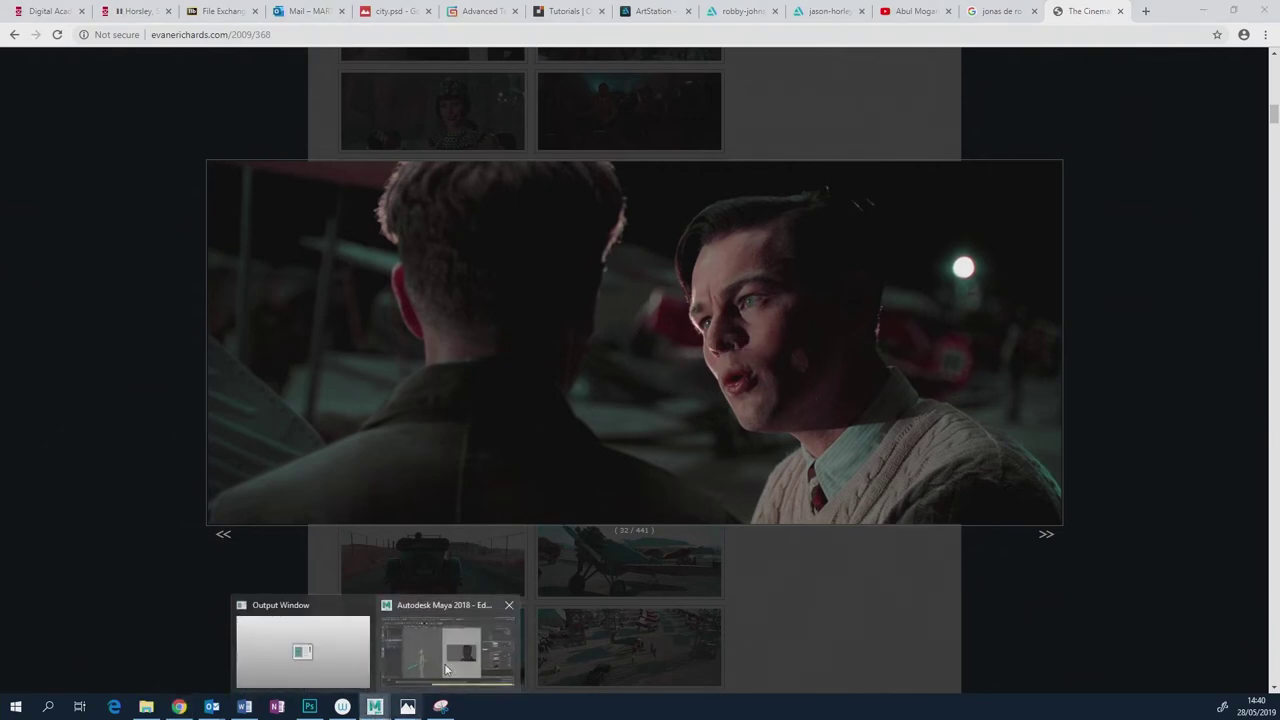
click(455, 650)
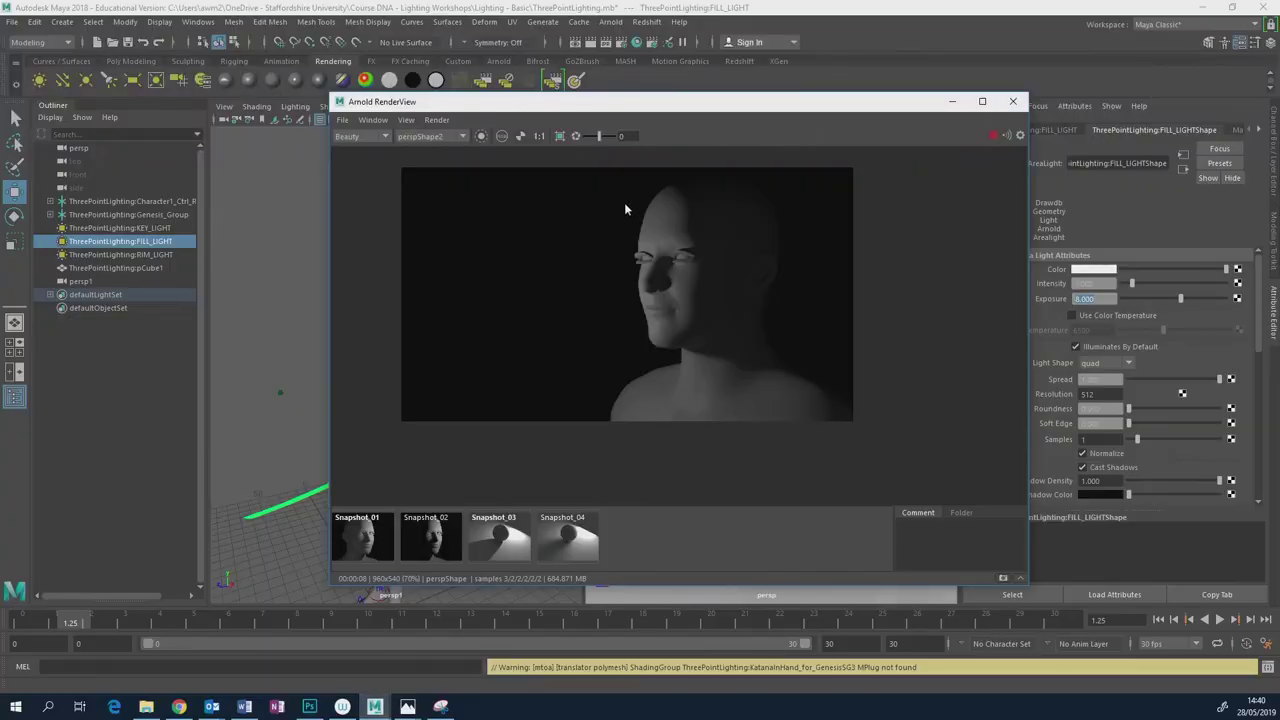
click(1013, 101)
Select the rim light near the character's feet, turn it toward the character, and move it behind the body at head height.
scroll(405, 420, up, 3)
scroll(412, 386, down, 5)
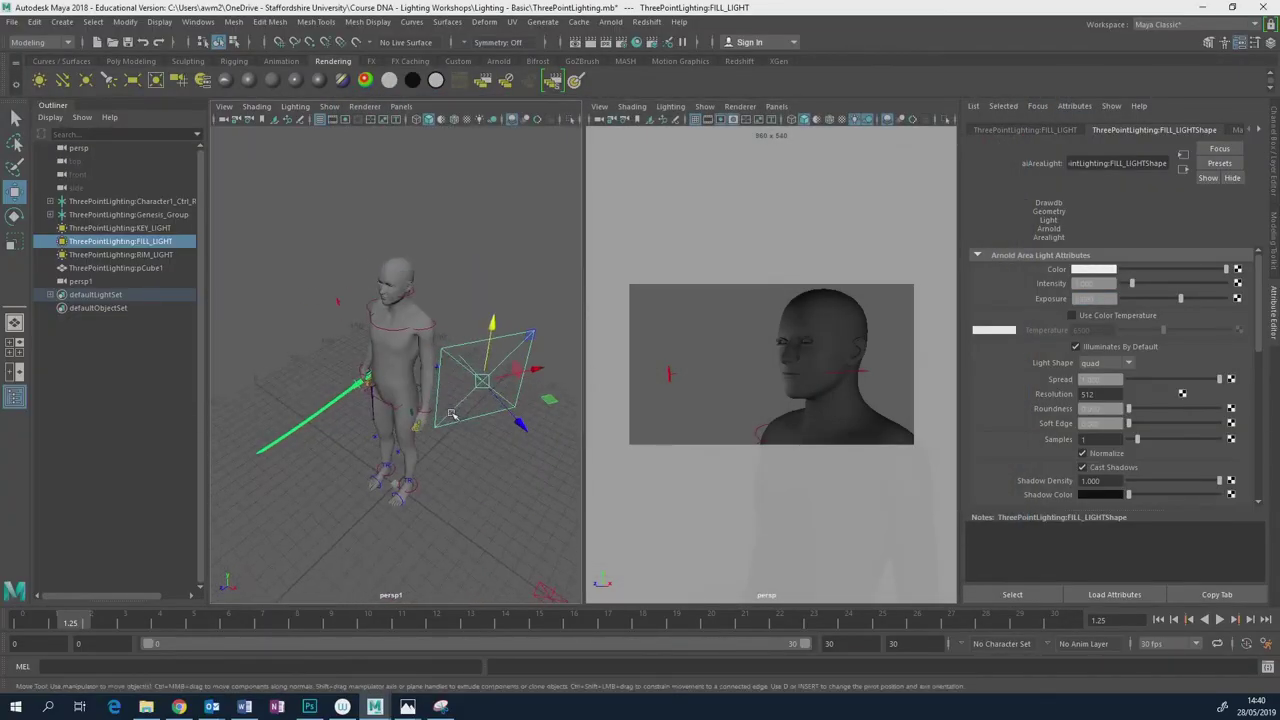
click(500, 520)
alt+drag(520, 585, 217, 329)
key(e)
alt+drag(318, 323, 300, 420)
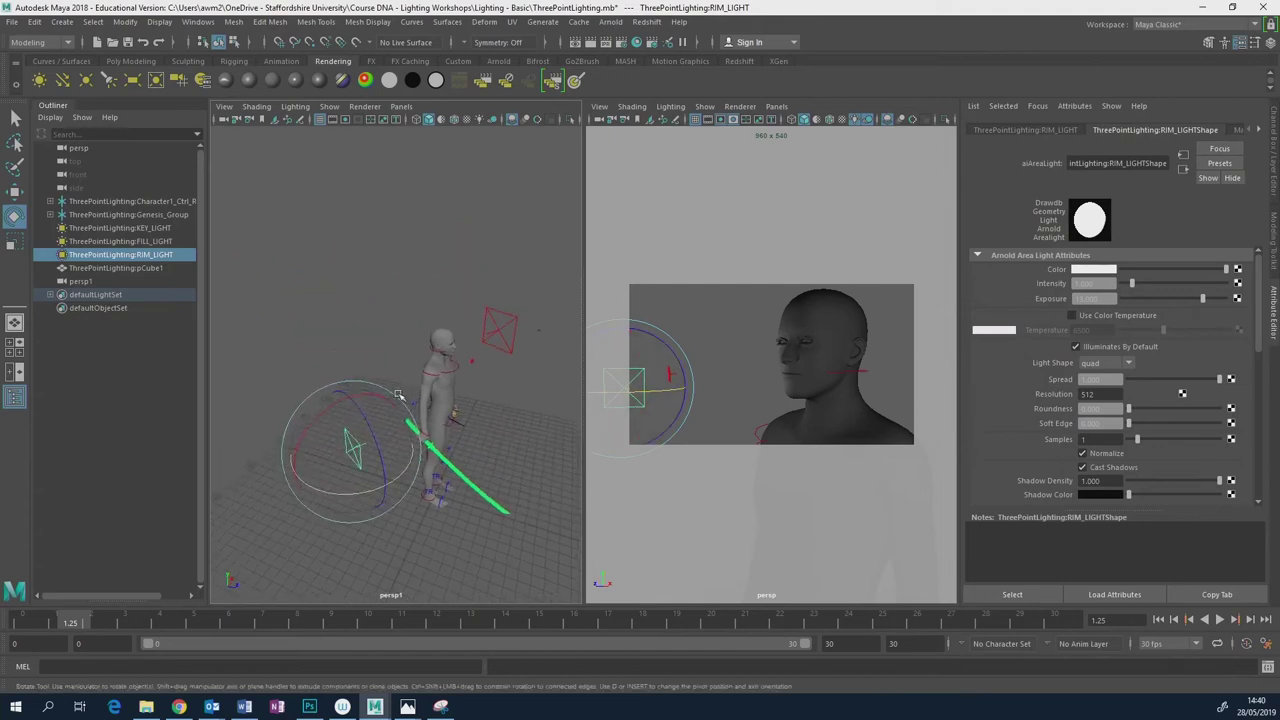
key(w)
drag(332, 497, 402, 370)
middle_drag(402, 370, 421, 339)
alt+drag(421, 339, 447, 425)
key(e)
key(w)
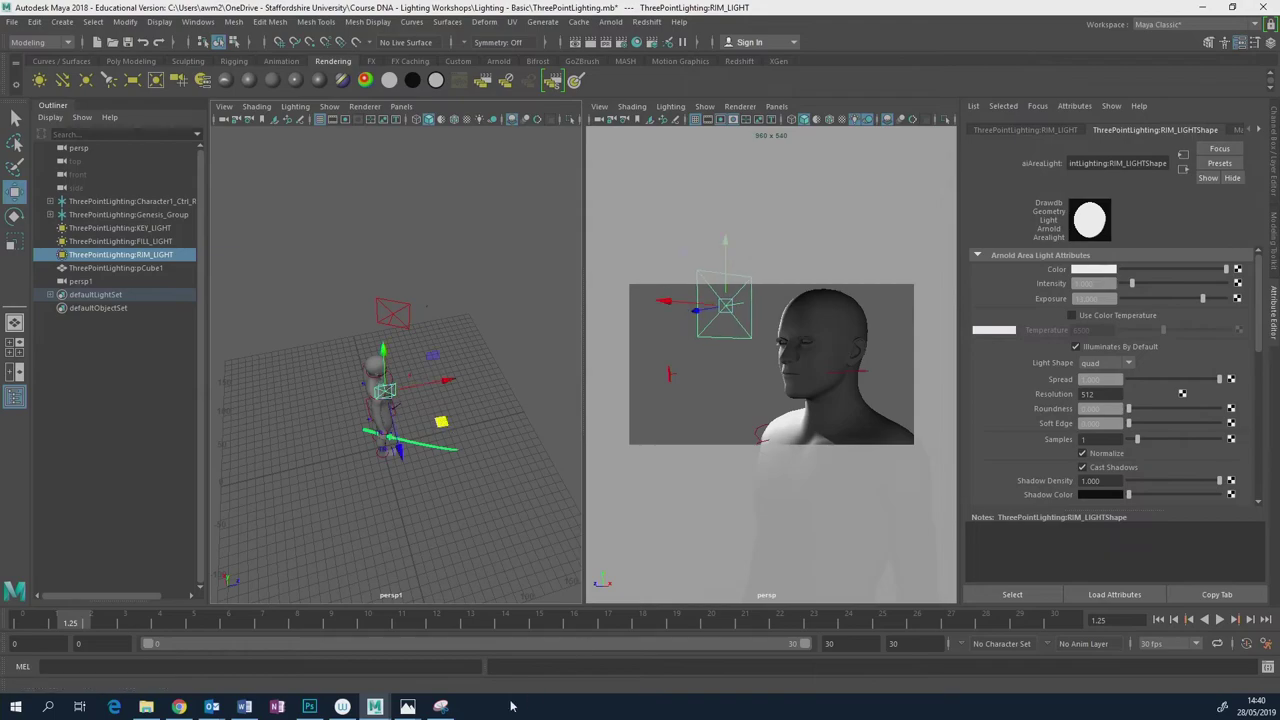
Check the night still in Chrome, return to Maya, and shift the rim light sideways toward the character's head.
click(178, 706)
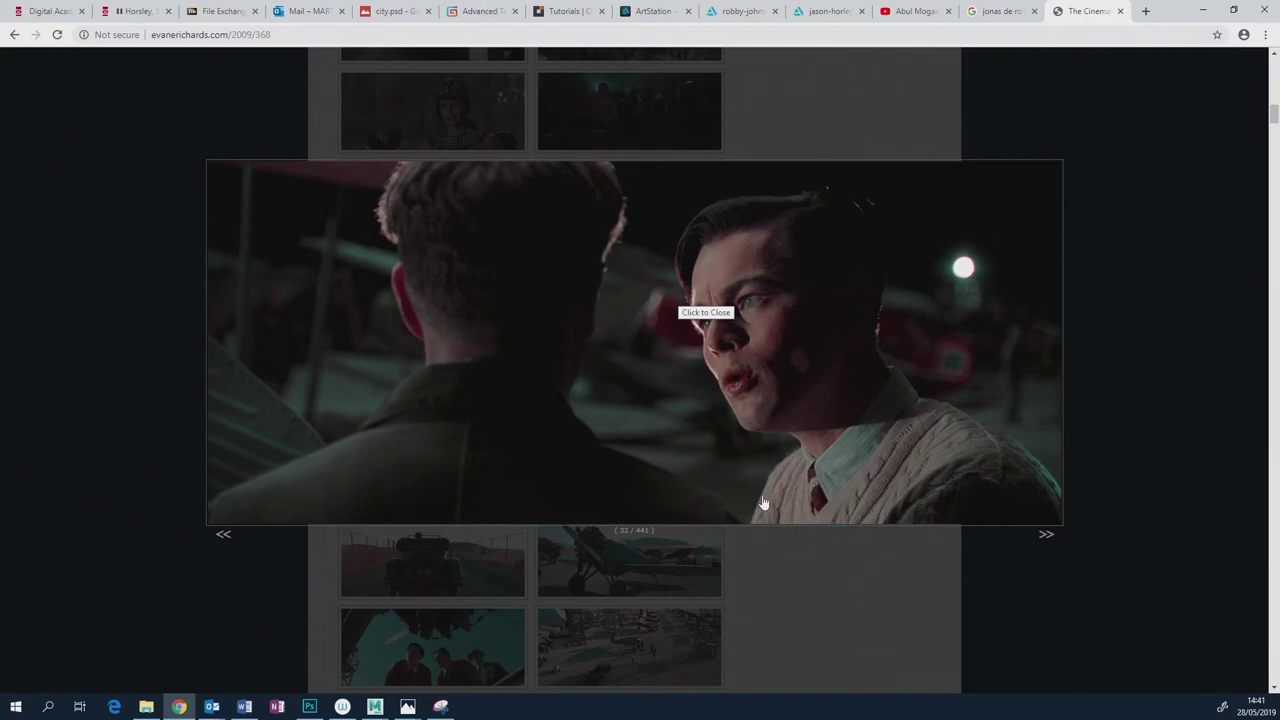
mouse_move(375, 707)
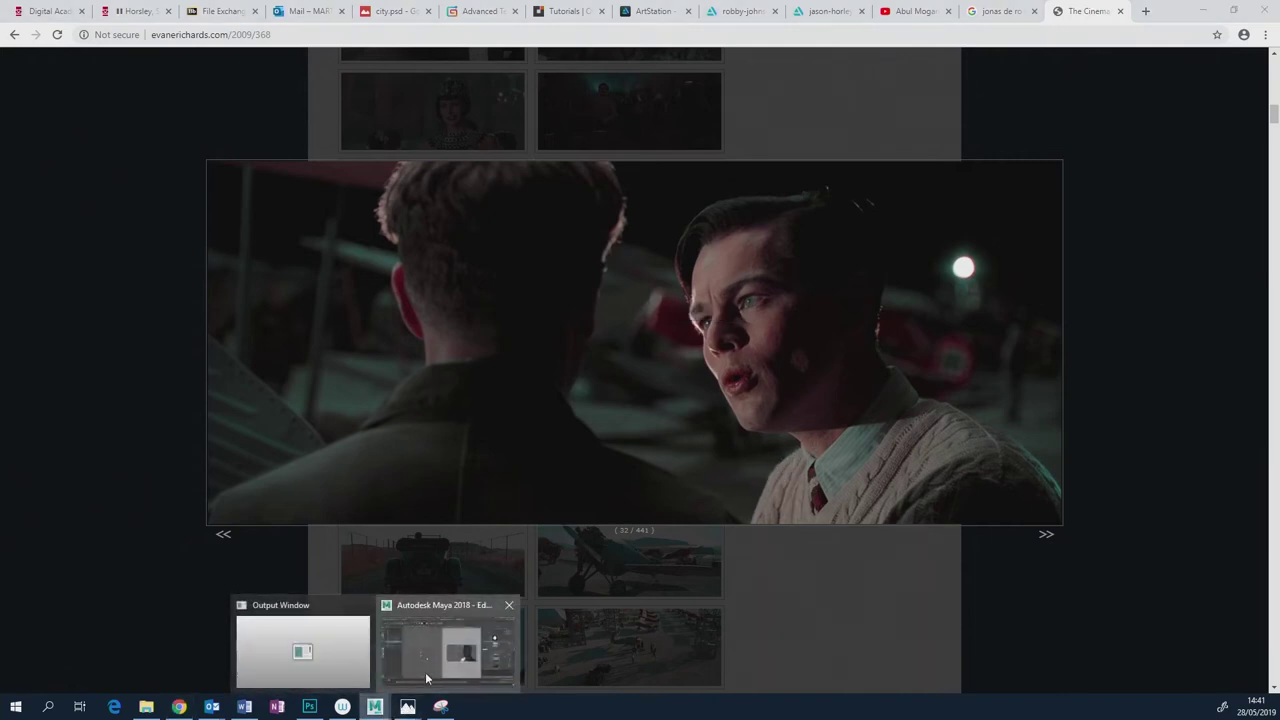
click(446, 643)
alt+drag(420, 385, 395, 370)
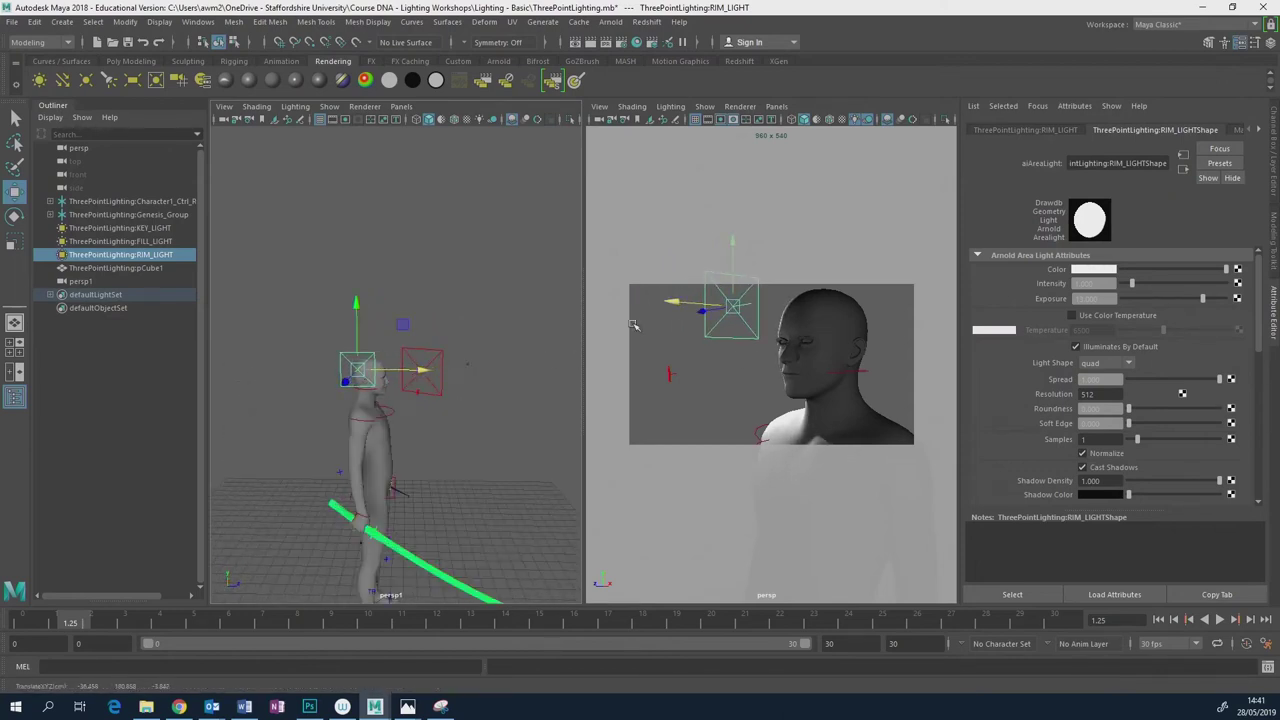
Render the raised rim light in the Arnold RenderView and close the window.
click(754, 341)
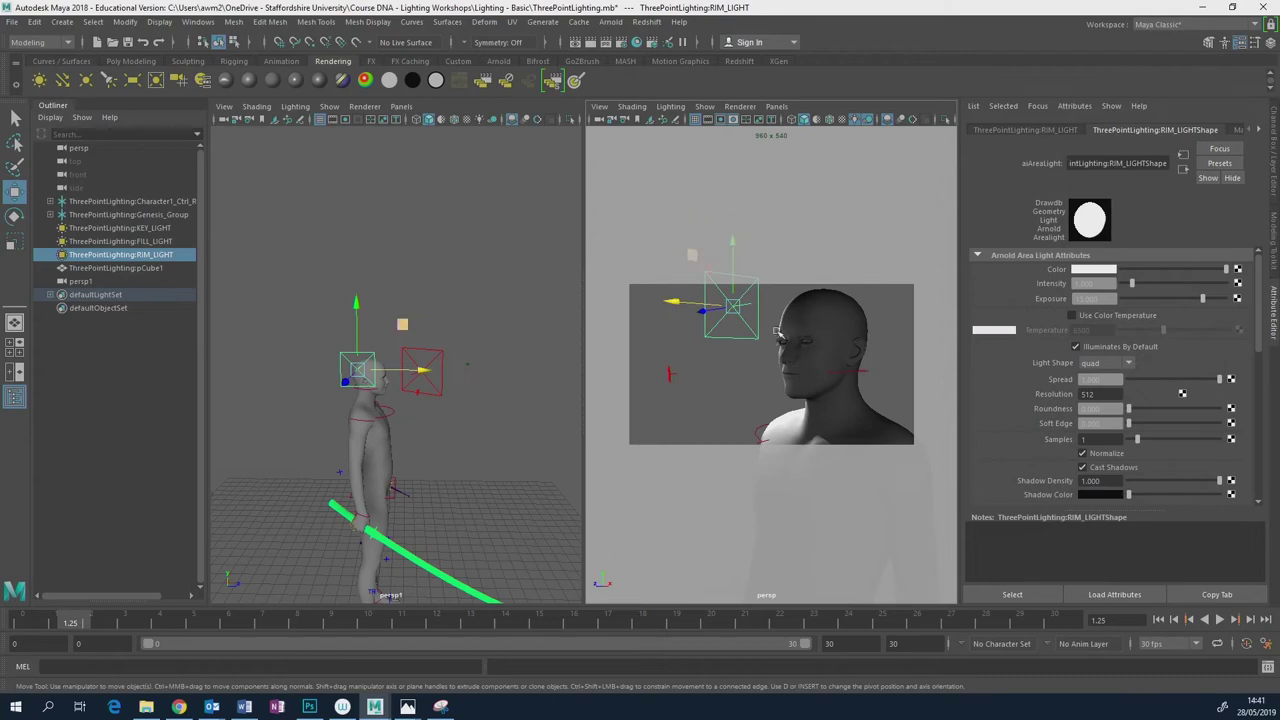
click(604, 22)
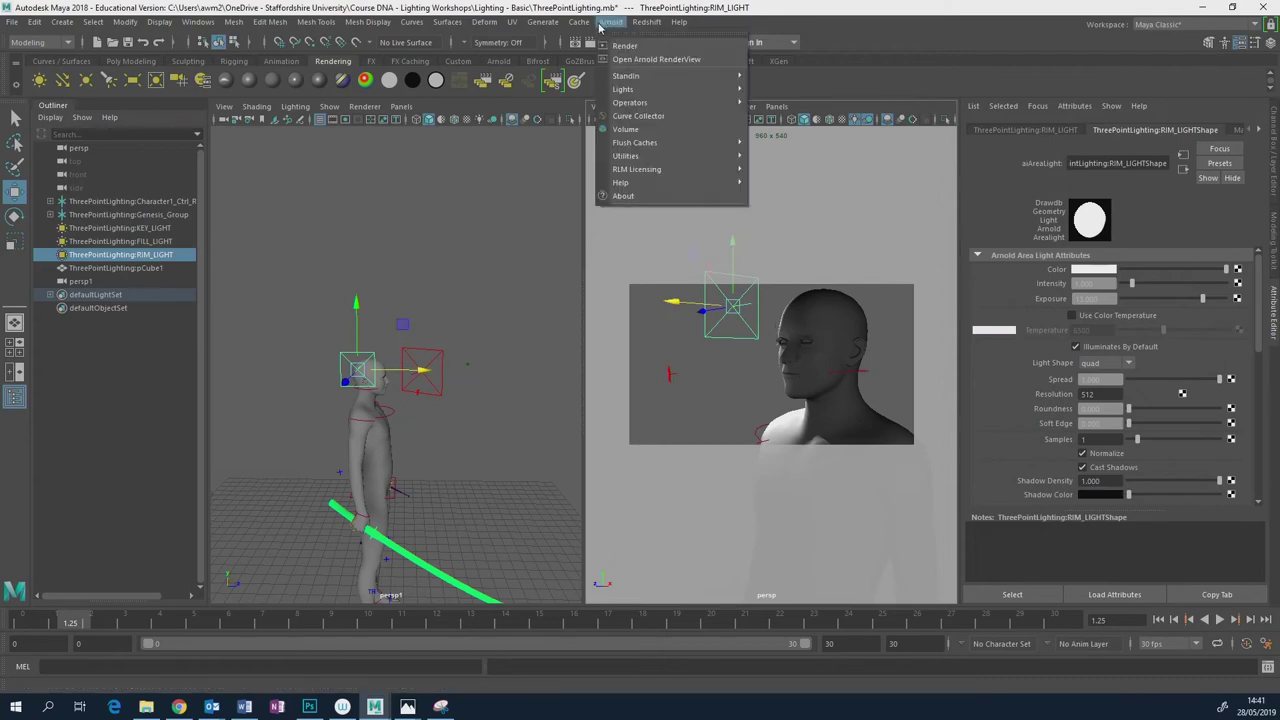
click(652, 59)
click(991, 136)
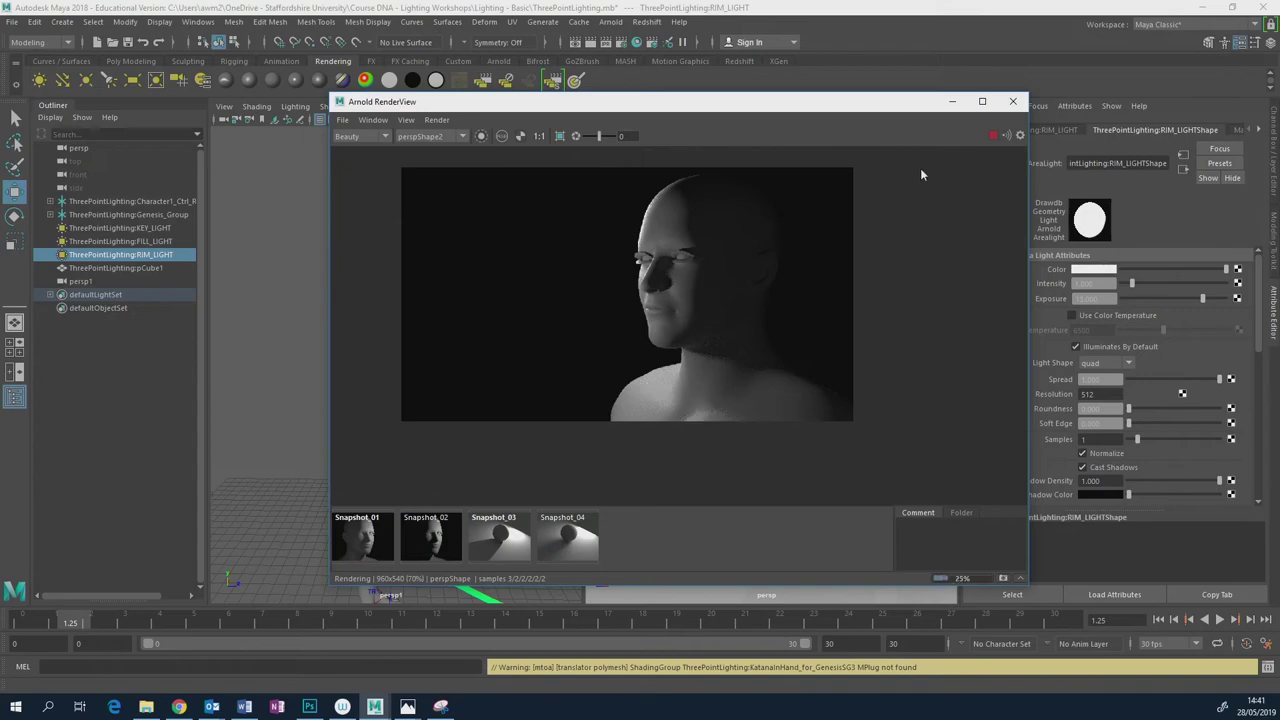
click(1013, 101)
Lower the rim light to about neck height, scale it down to a much smaller square, and reposition it.
drag(359, 321, 354, 342)
key(r)
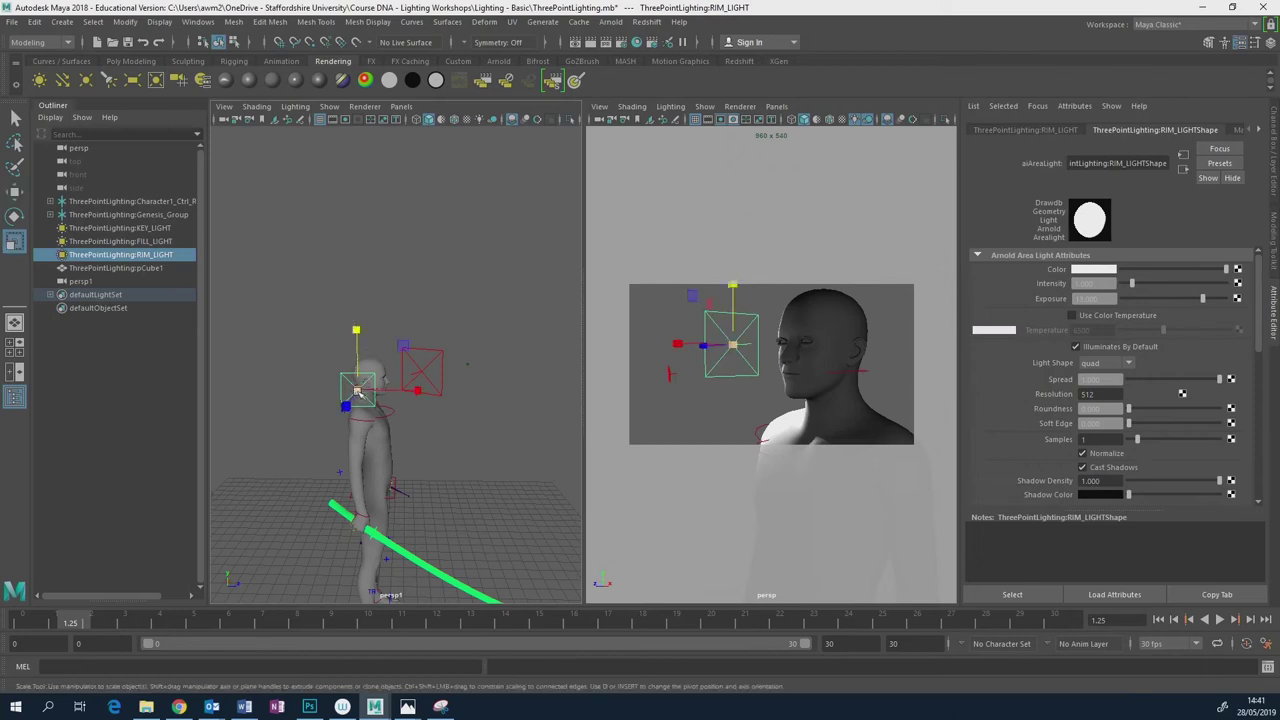
drag(356, 391, 470, 398)
key(w)
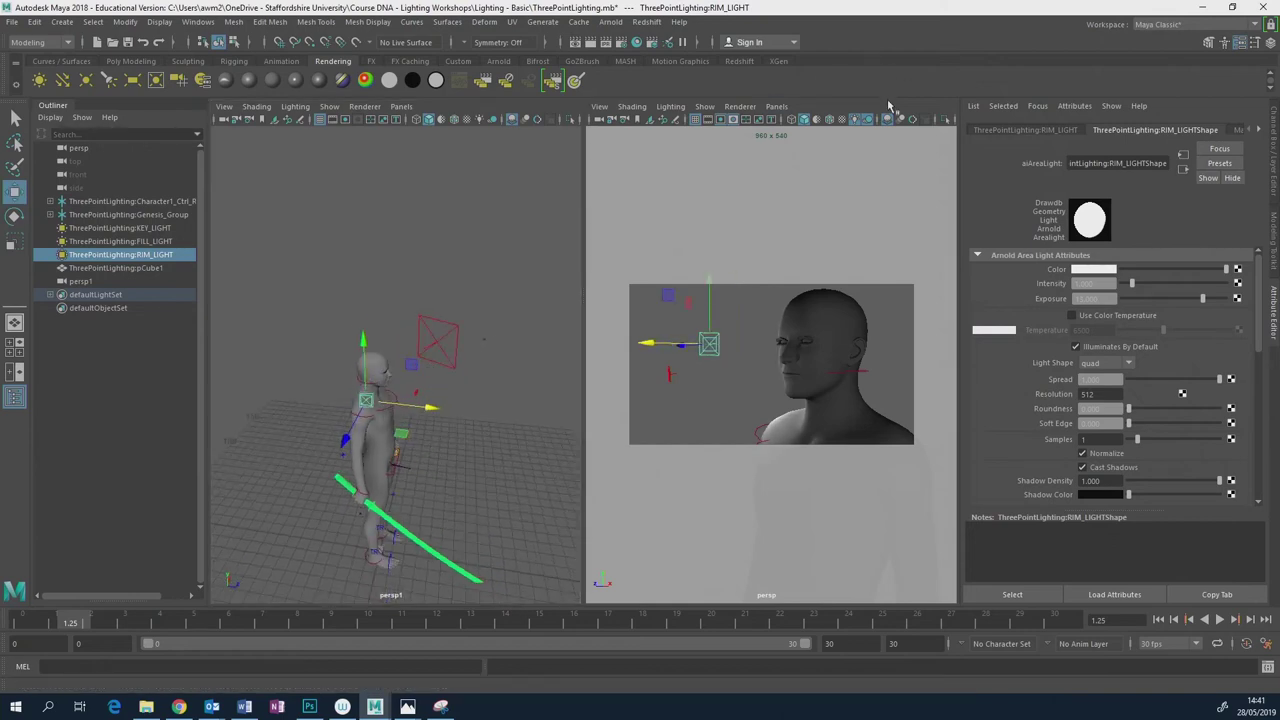
Render the smaller, lowered rim light in the Arnold RenderView and close the window.
click(610, 21)
click(645, 57)
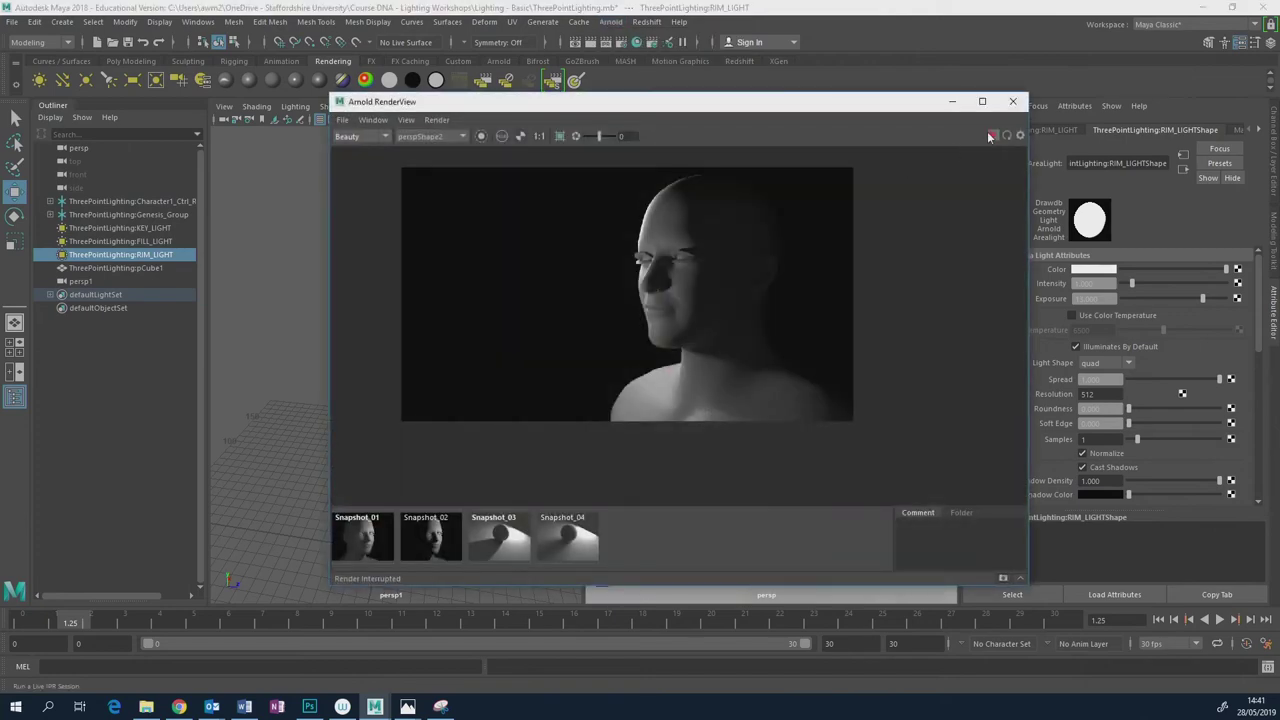
click(991, 135)
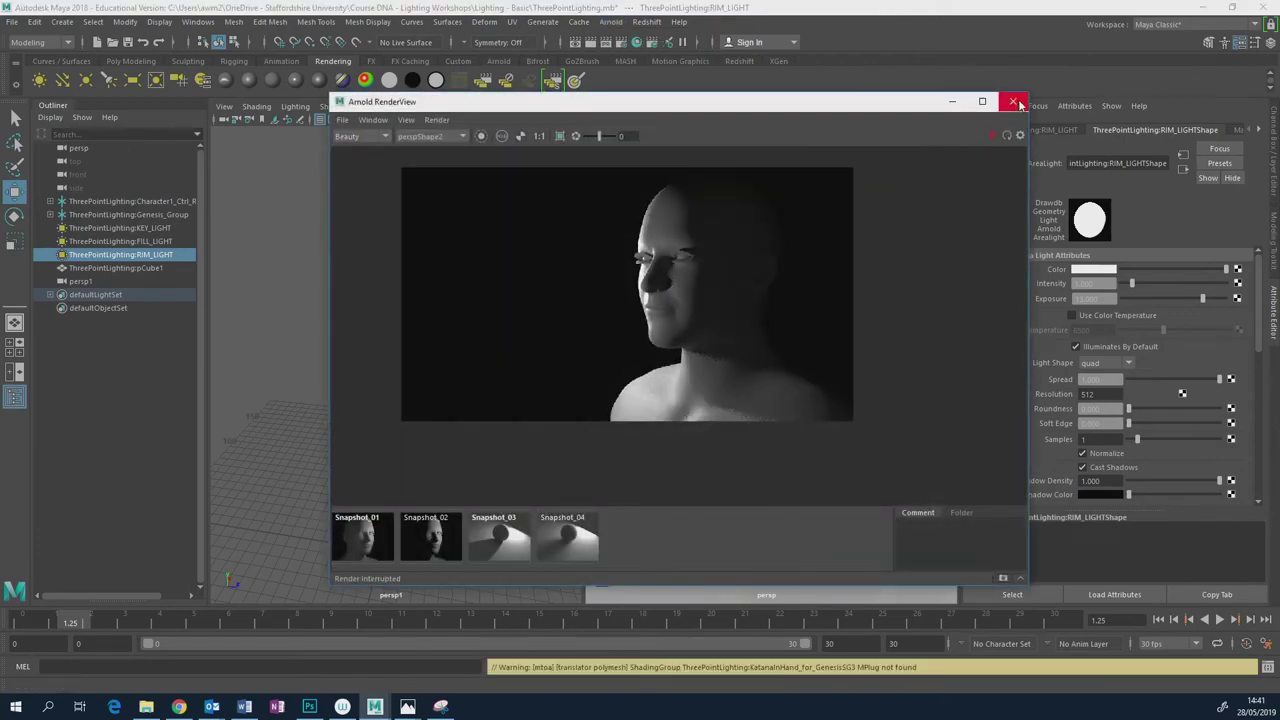
click(1013, 101)
Shift the rim light slightly closer to the character's face in the camera view and render it again.
mouse_move(420, 420)
alt+mouse_down()
mouse_move(450, 428)
mouse_move(443, 401)
mouse_move(416, 432)
alt+mouse_up()
key(e)
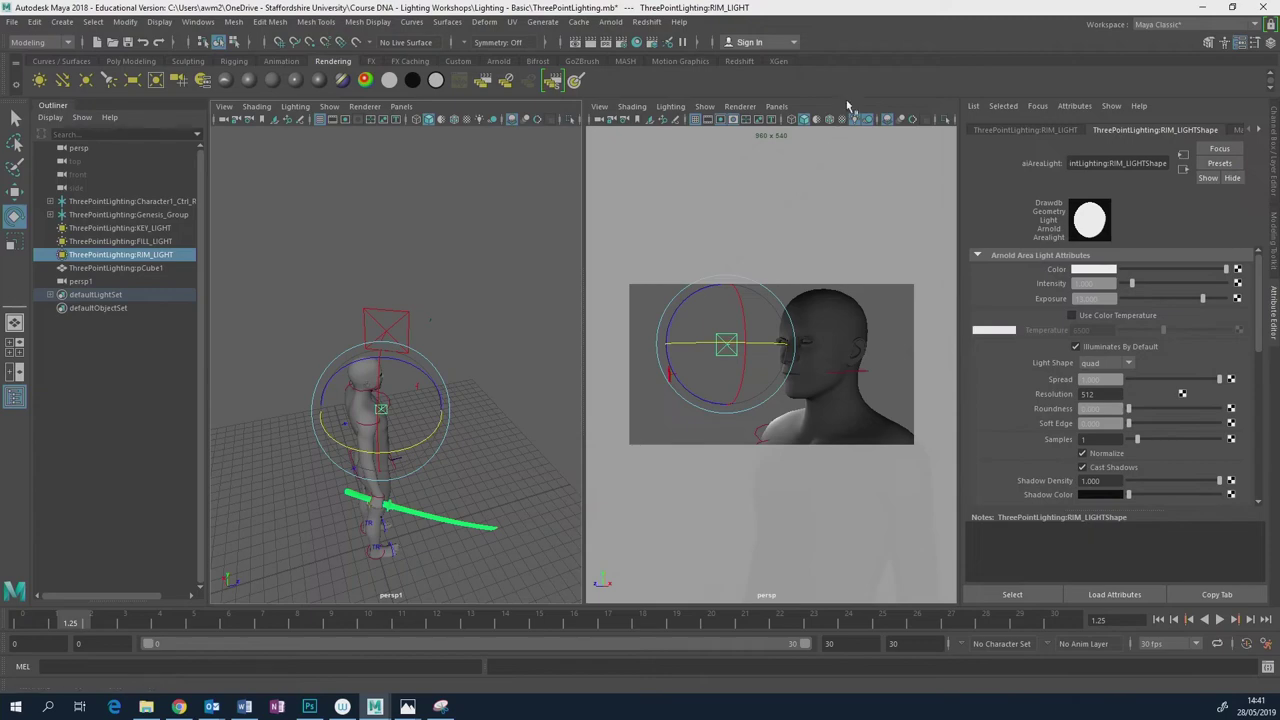
click(611, 21)
click(648, 60)
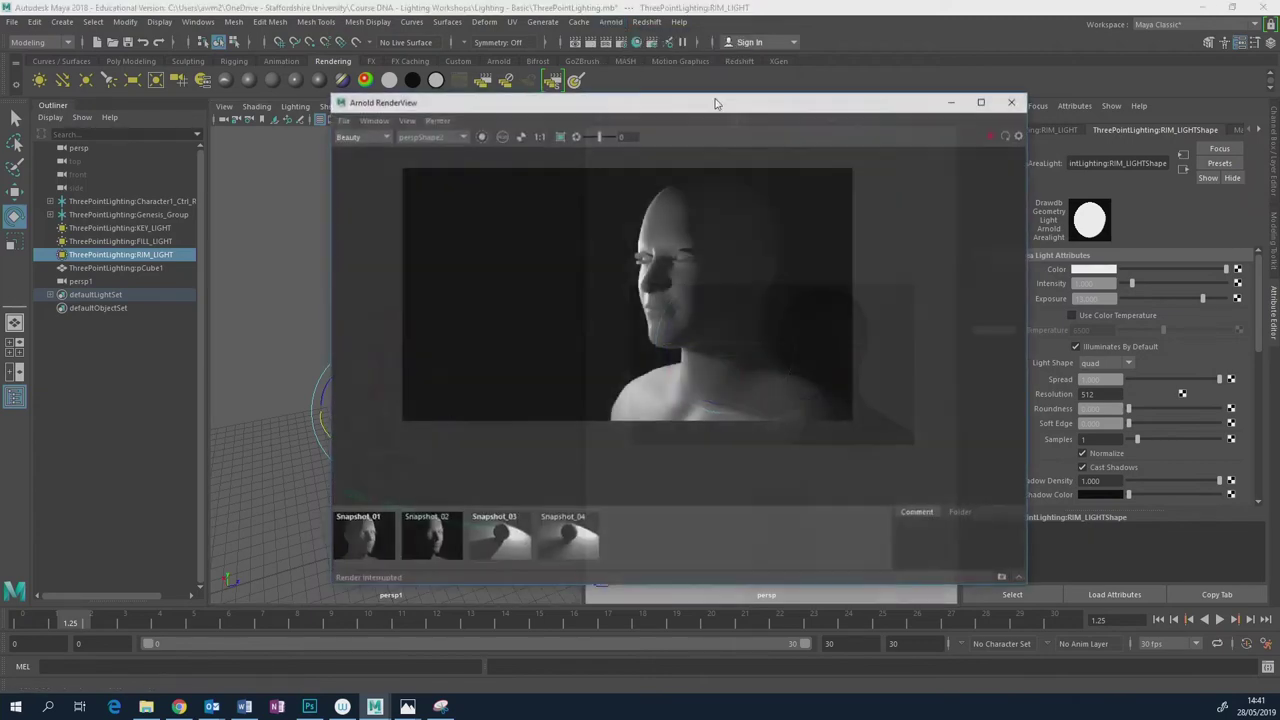
click(992, 136)
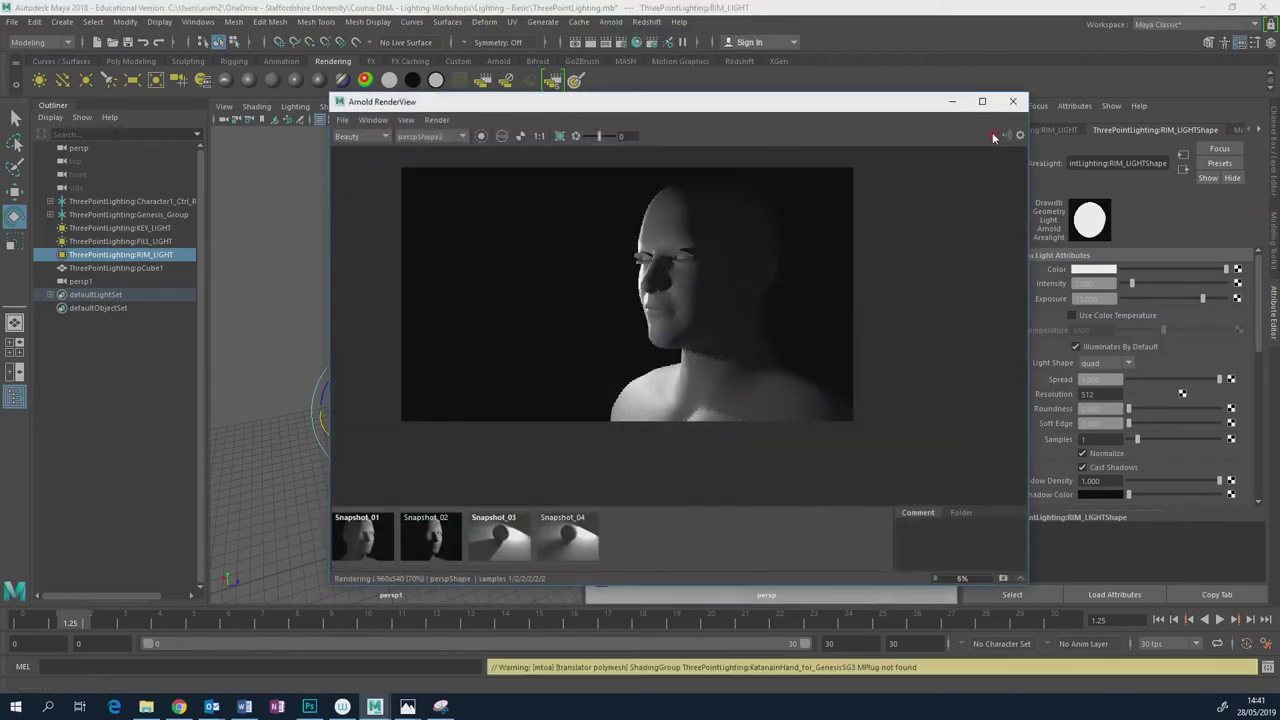
Compare the updated rim-light render with the night still in Chrome, return to Maya, and close the Arnold RenderView.
click(178, 706)
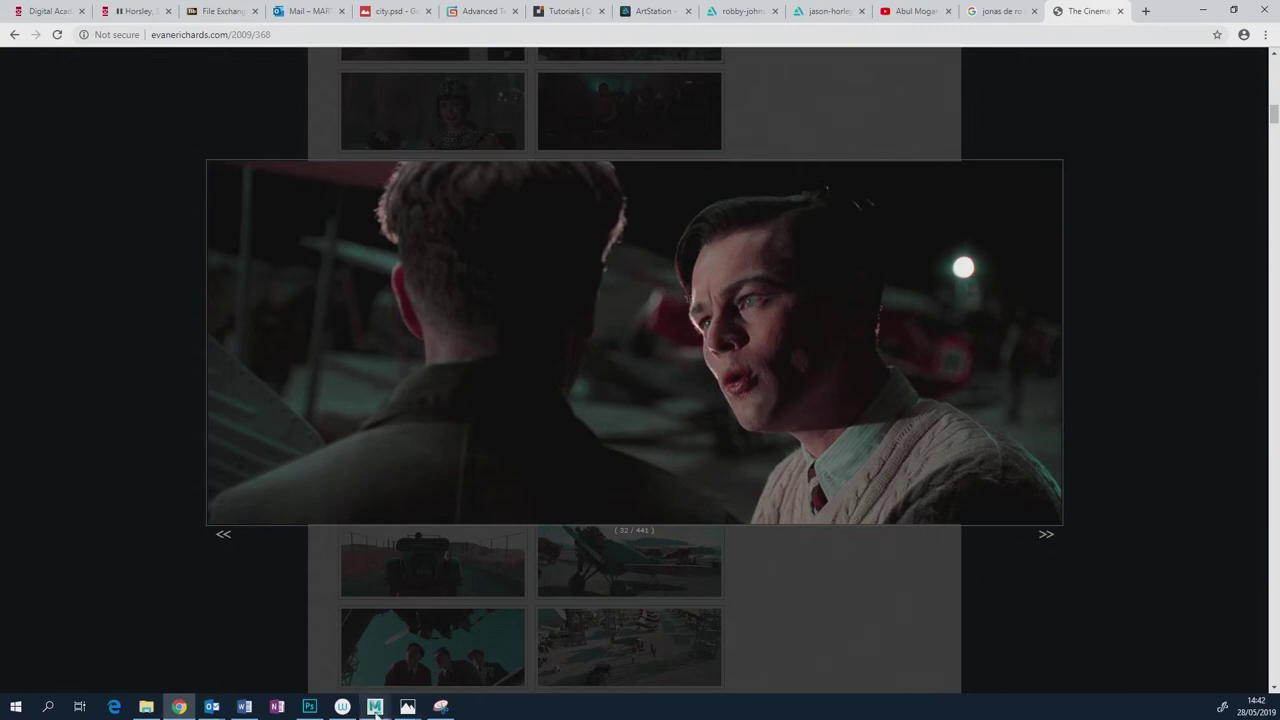
mouse_move(379, 710)
click(500, 620)
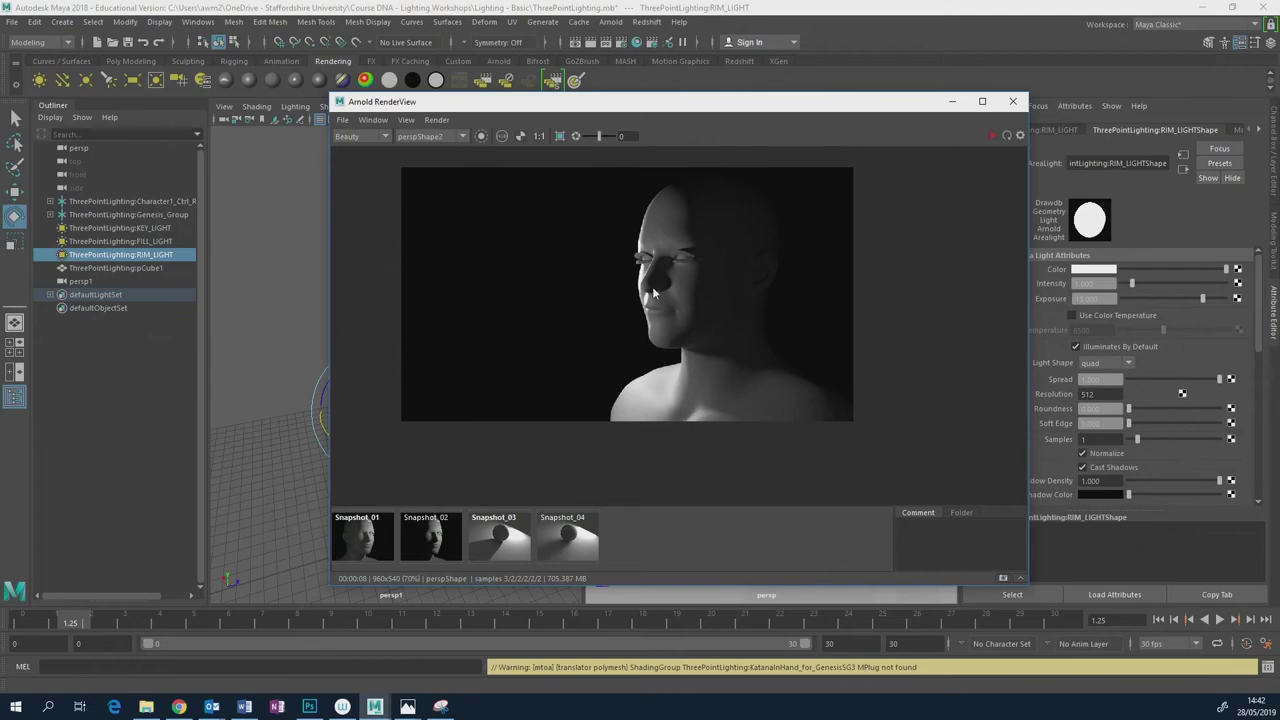
click(1011, 103)
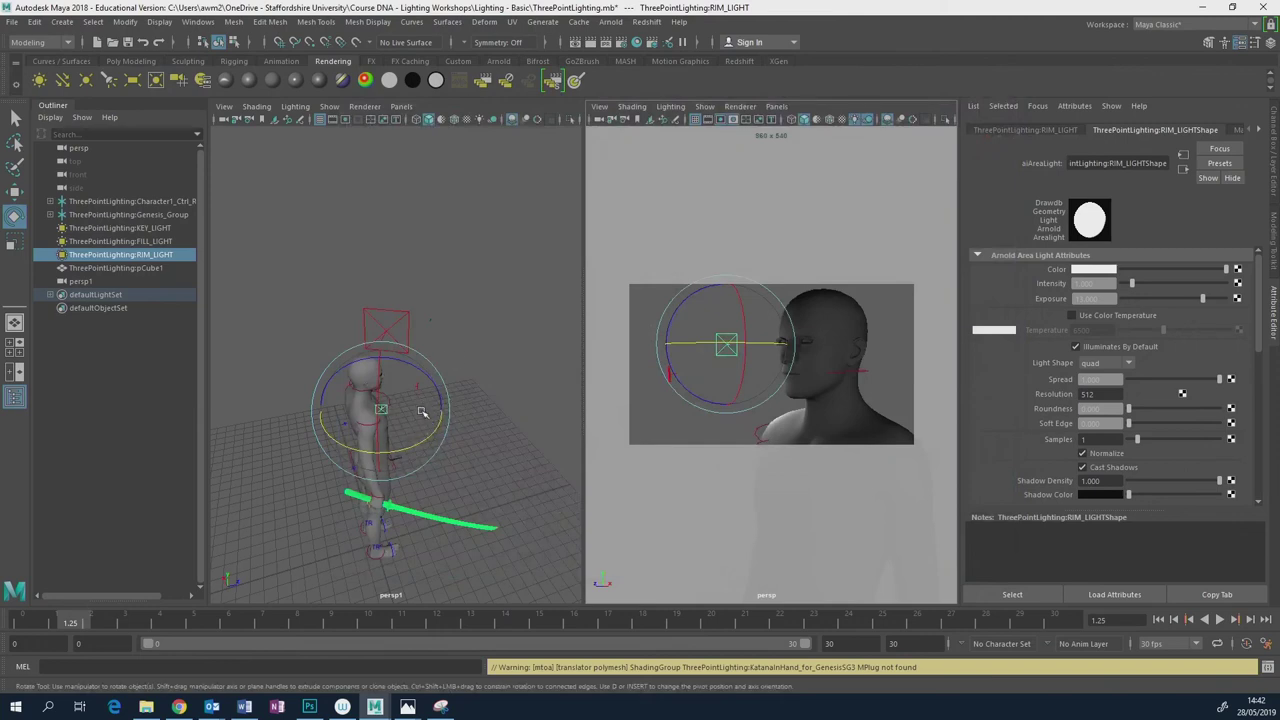
Slide the rim light horizontally until it sits just beside the face in the camera view and re-render.
alt+drag(422, 412, 441, 457)
key(w)
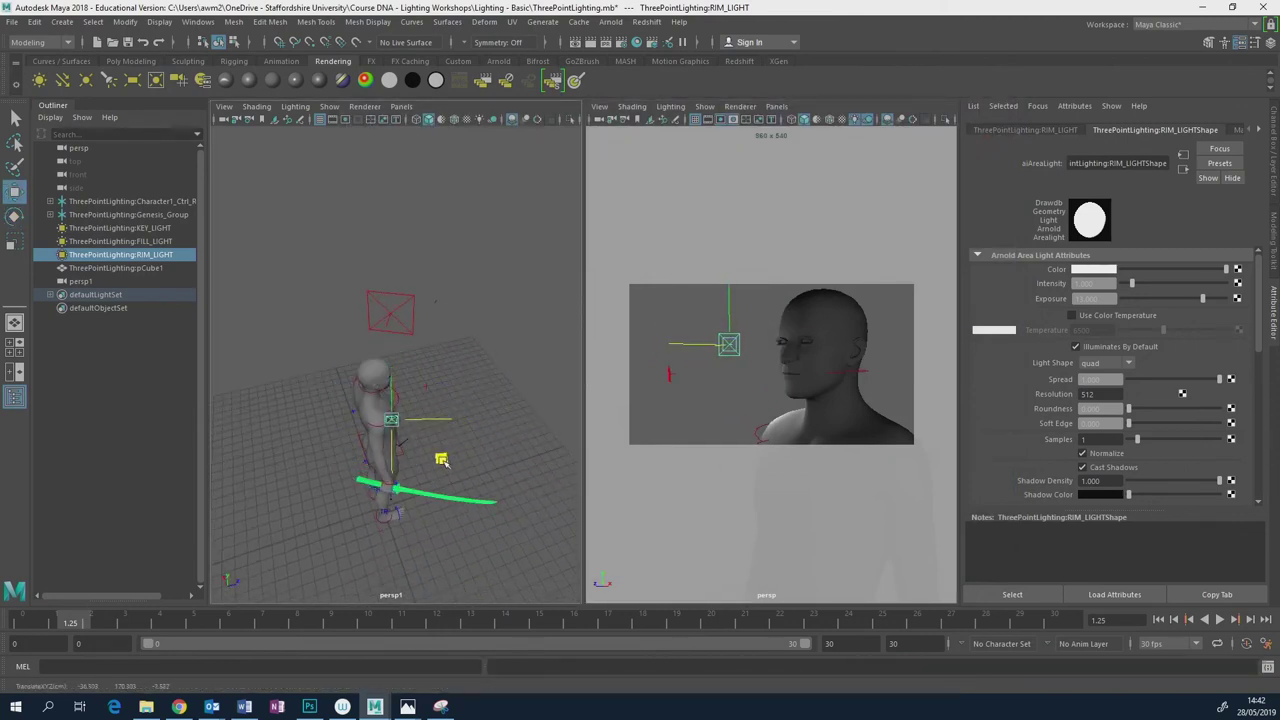
middle_drag(441, 459, 425, 461)
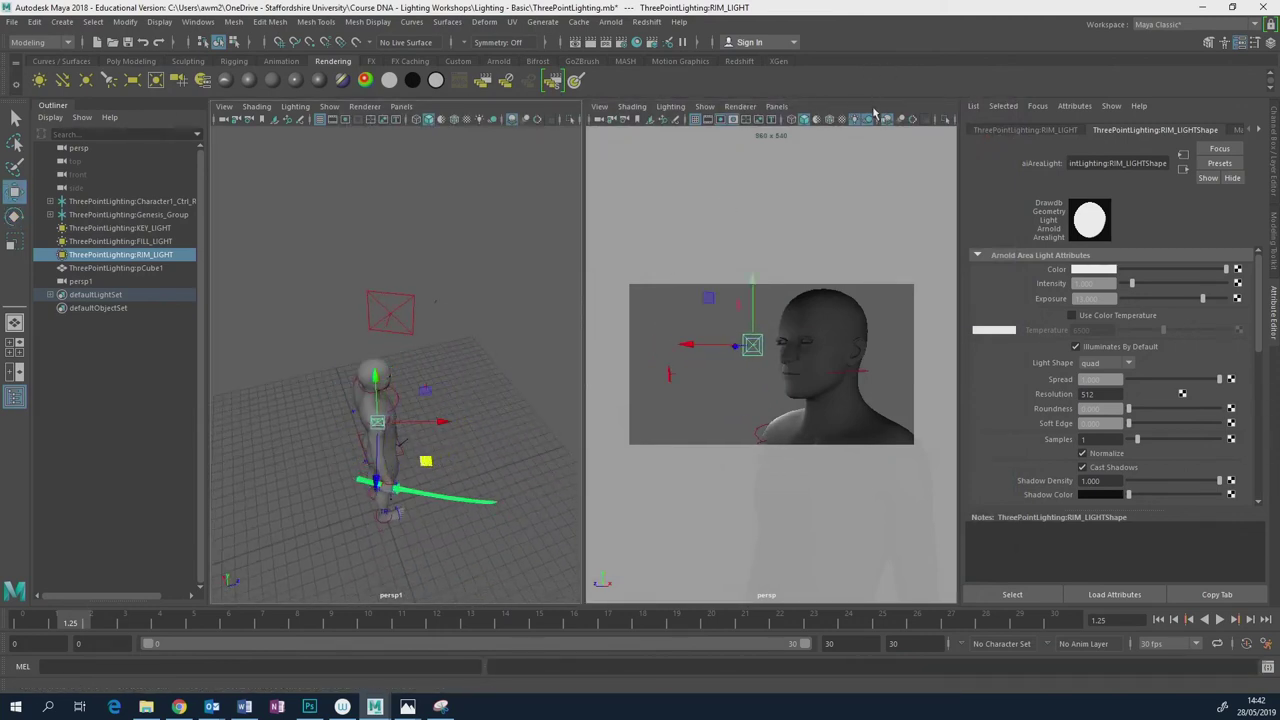
click(611, 21)
click(643, 58)
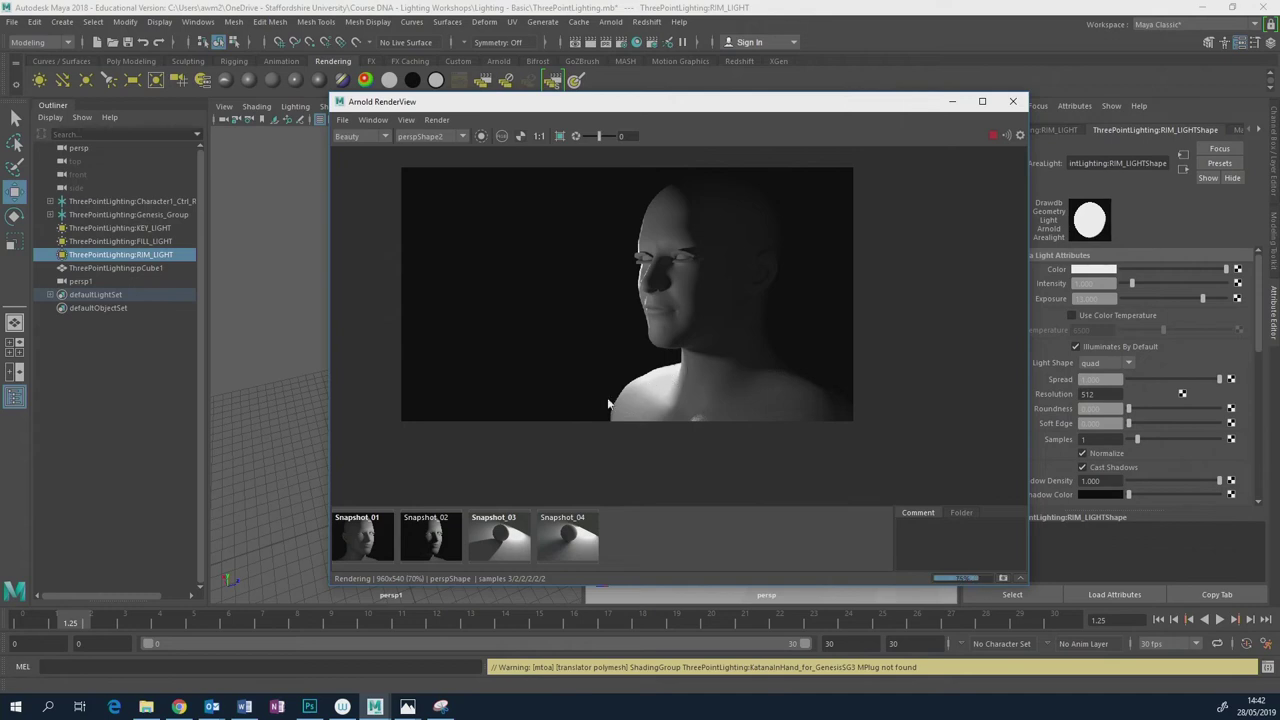
Compare the render with the night still, move the RenderView aside, and inspect the rim light's placement behind the head.
click(178, 706)
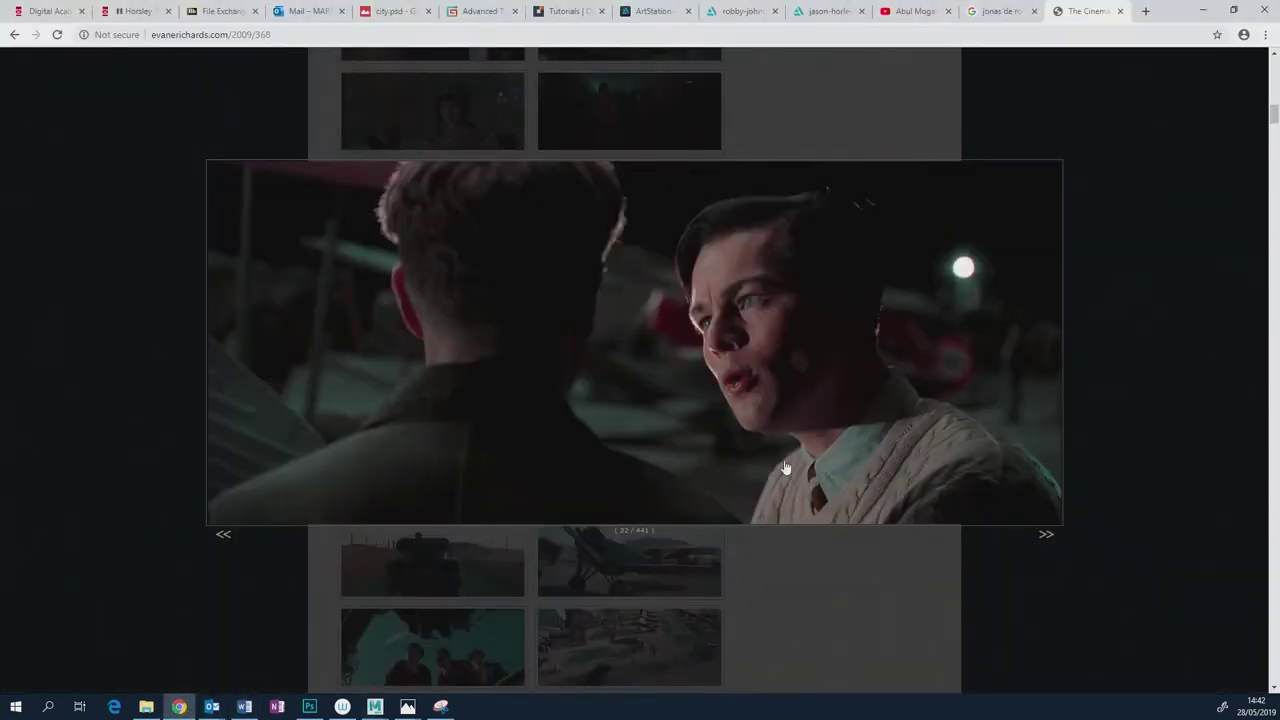
click(375, 706)
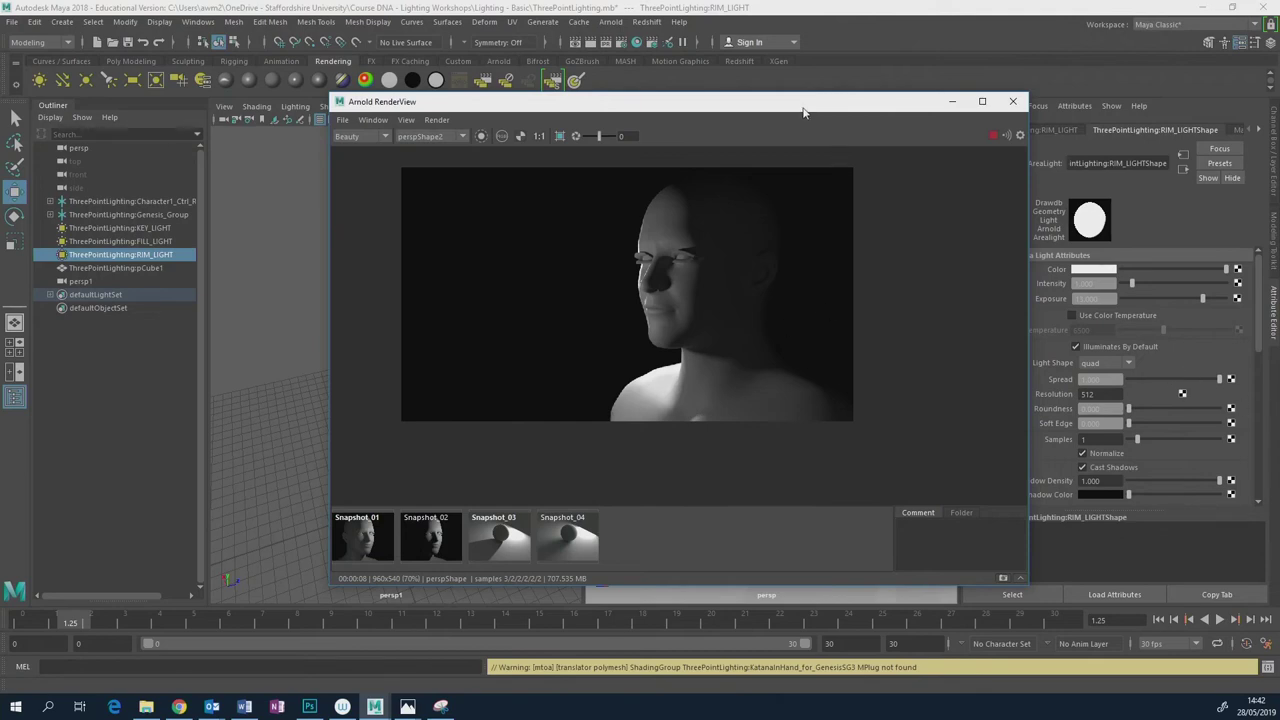
drag(803, 112, 1033, 139)
scroll(352, 370, up, 3)
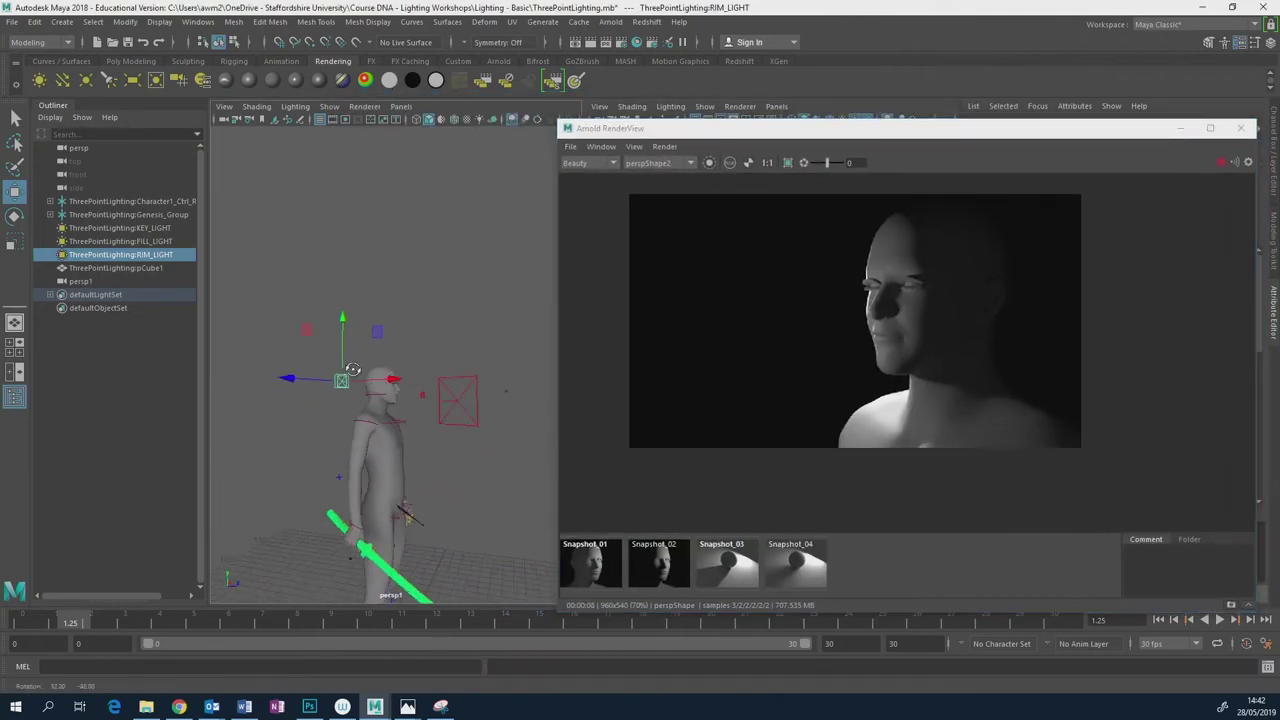
alt+drag(352, 370, 345, 377)
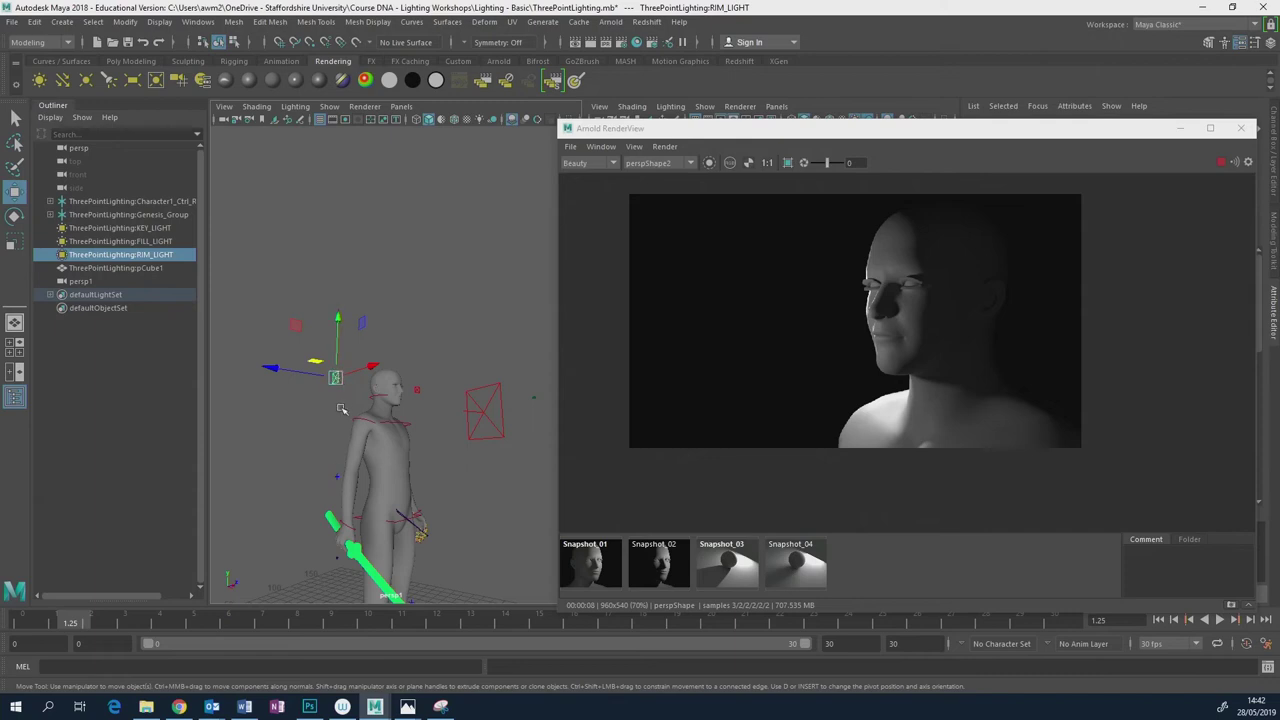
Reposition the RenderView to expose the rim light's attributes and set its spread to 0.25.
drag(776, 134, 498, 128)
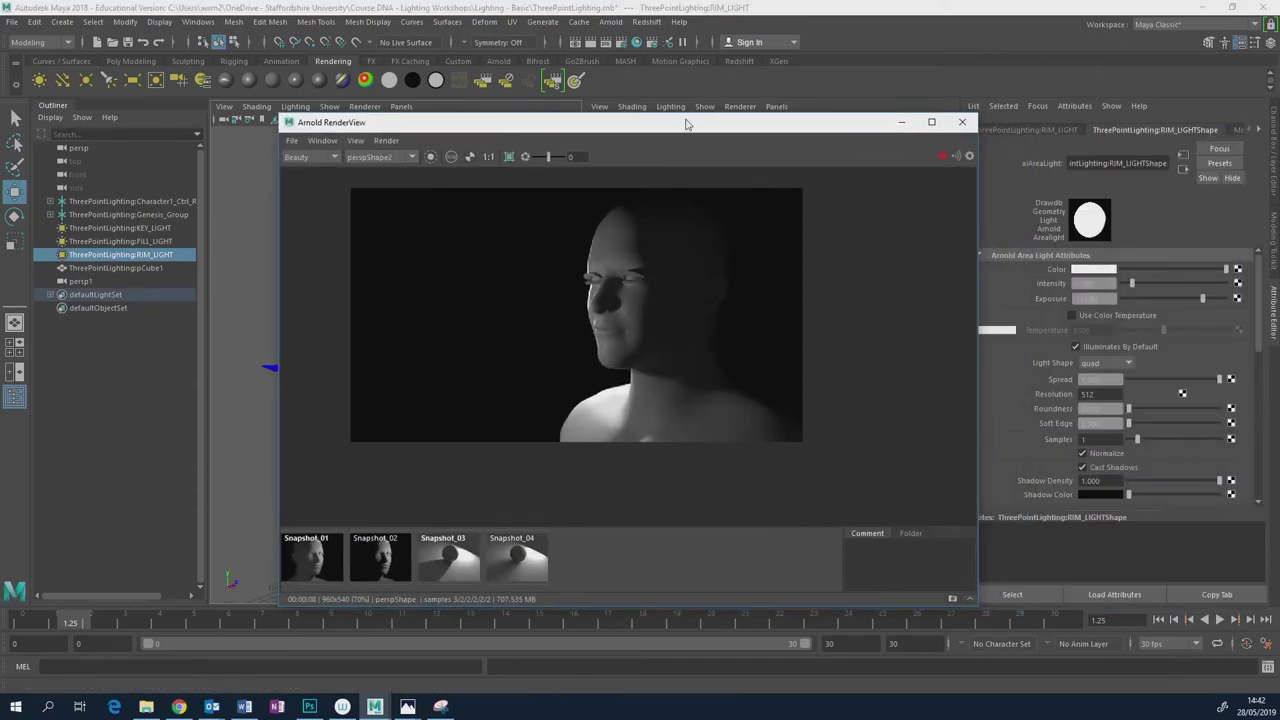
drag(686, 123, 719, 122)
click(1100, 379)
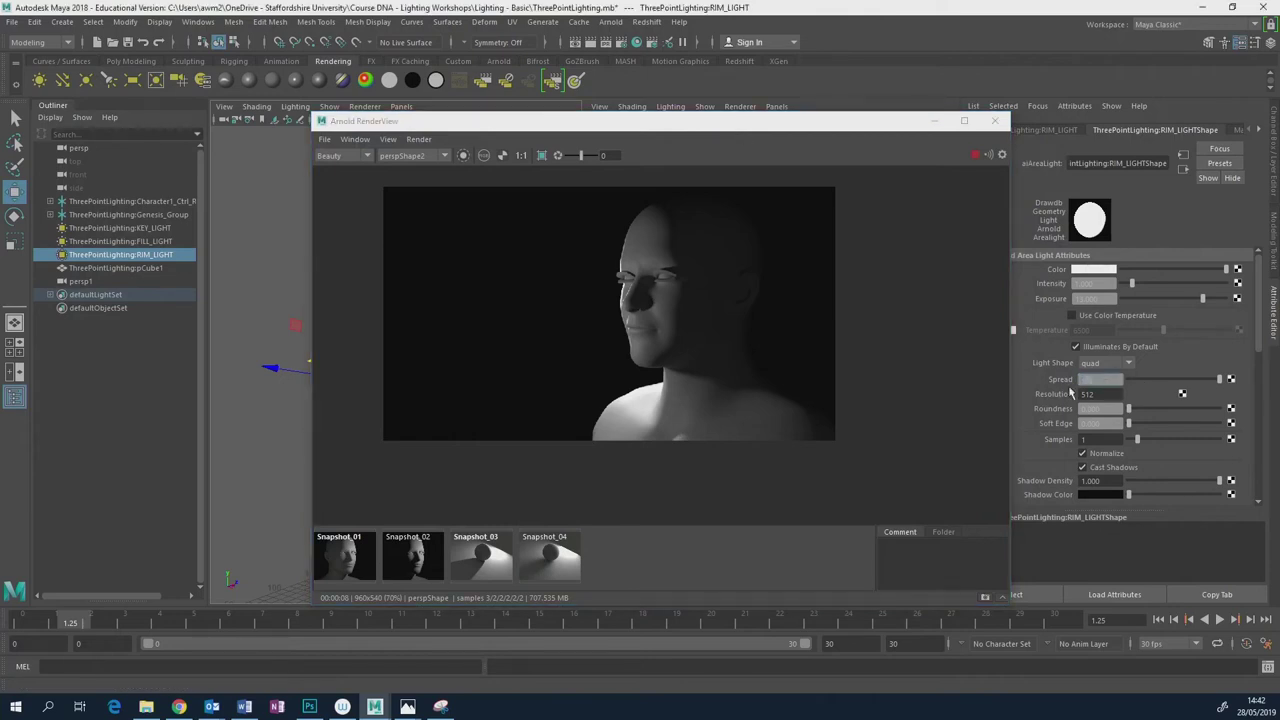
text(0.25)
key(Return)
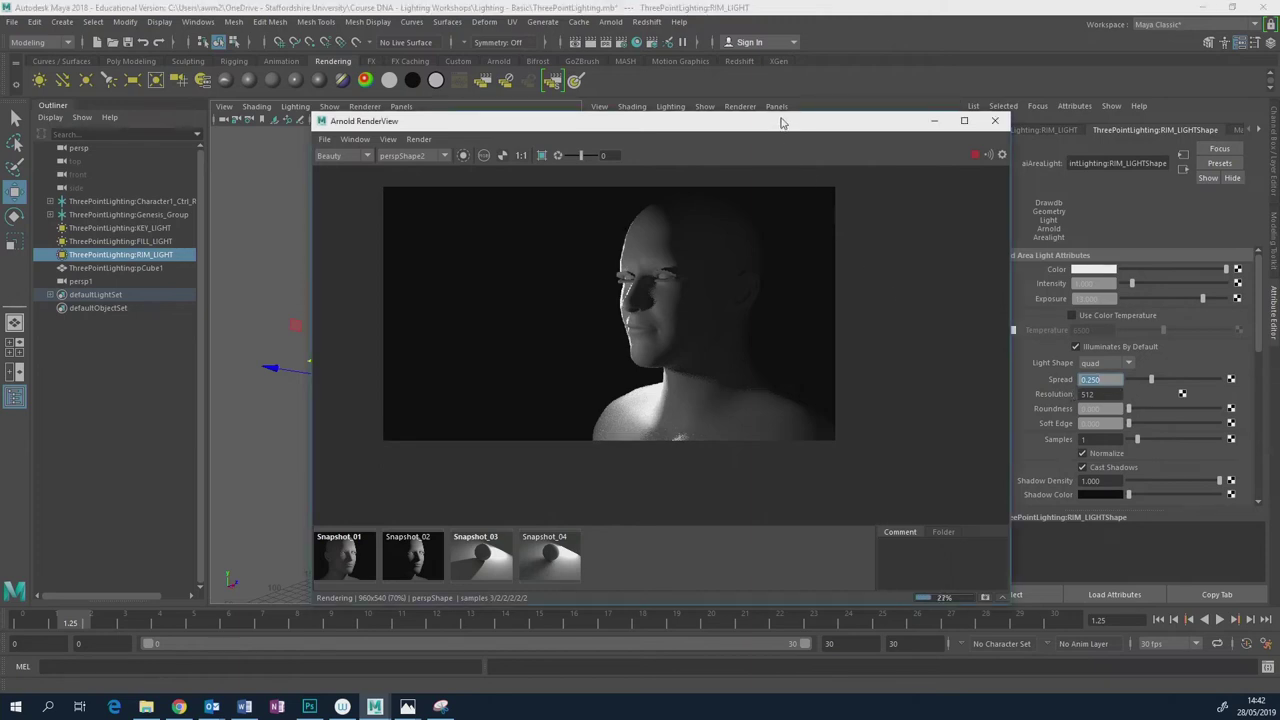
Set the rim light's spread to 0.1 and compare the resulting render with the night still in Chrome.
drag(792, 120, 808, 114)
click(1095, 380)
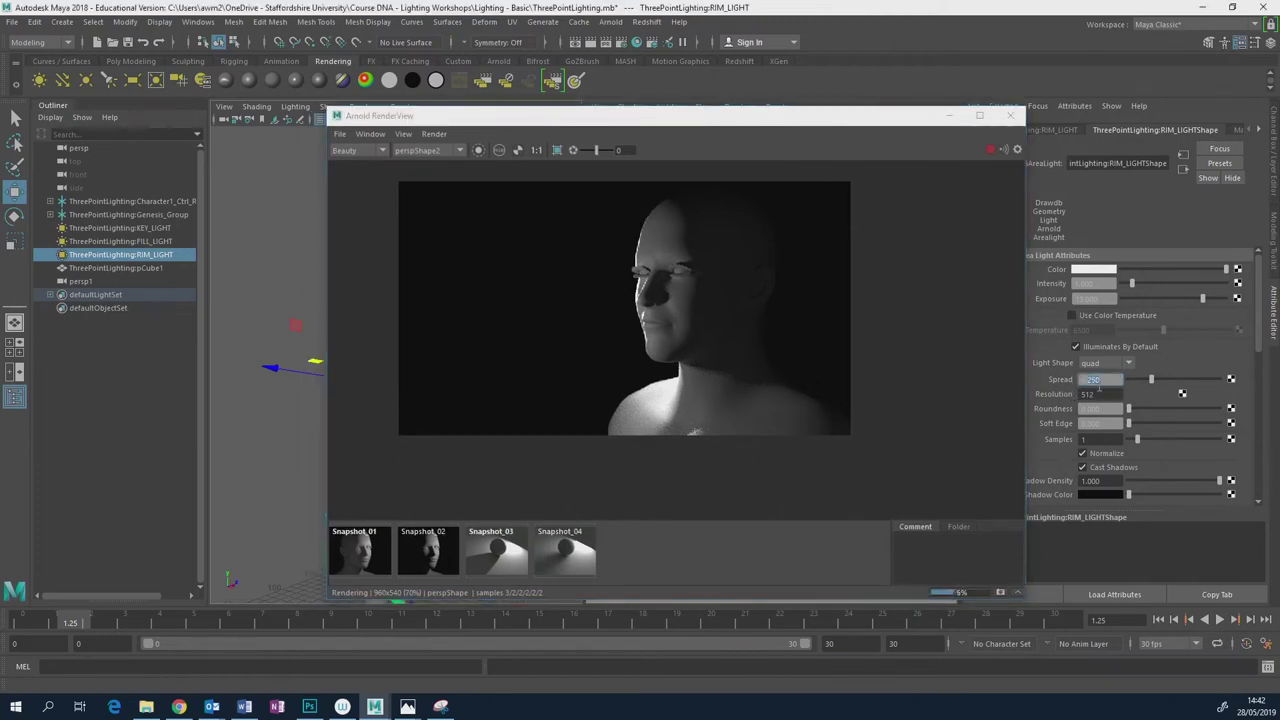
text(0.1)
key(Return)
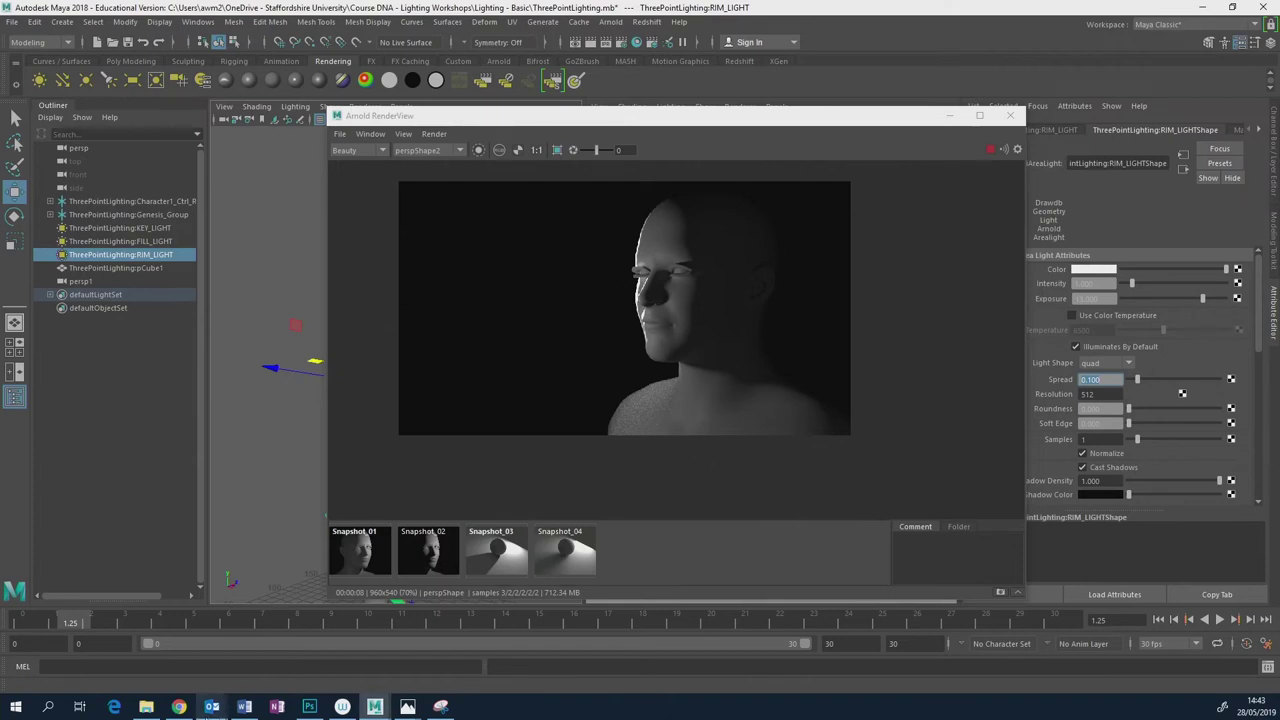
click(179, 707)
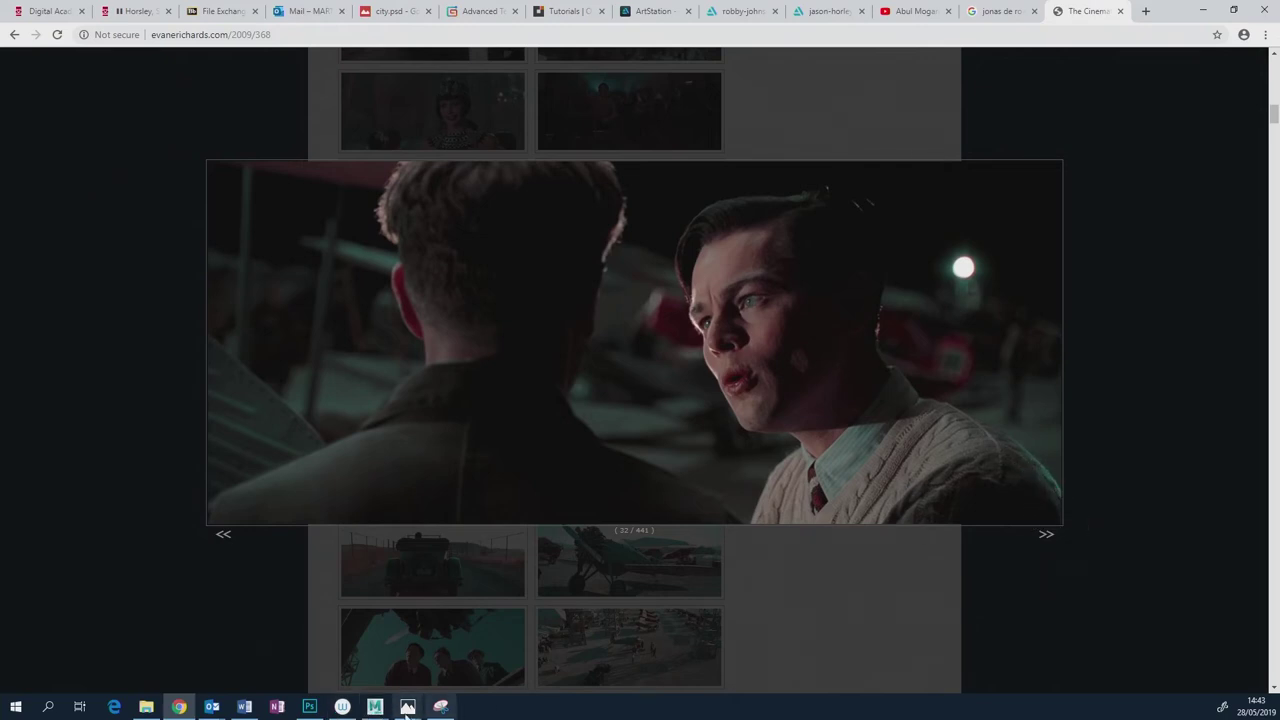
Return to Maya, duplicate the key light, and move the copy across to the opposite side of the character.
click(375, 707)
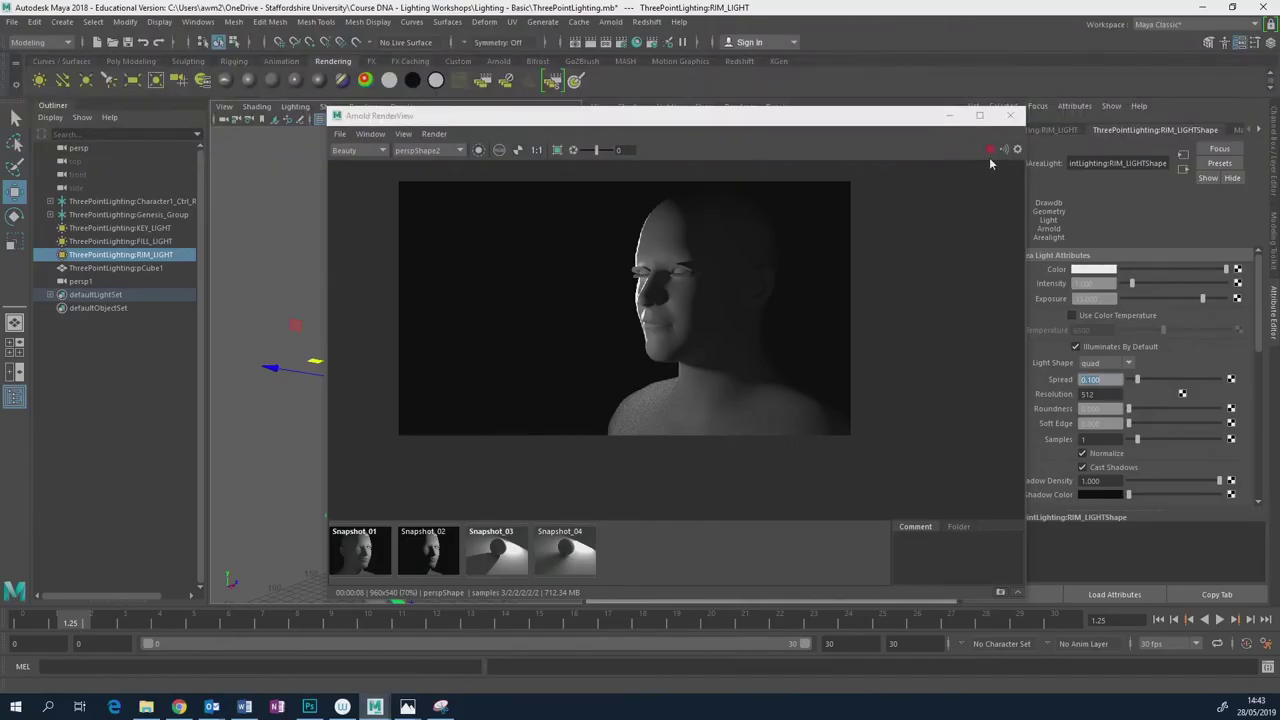
click(1010, 115)
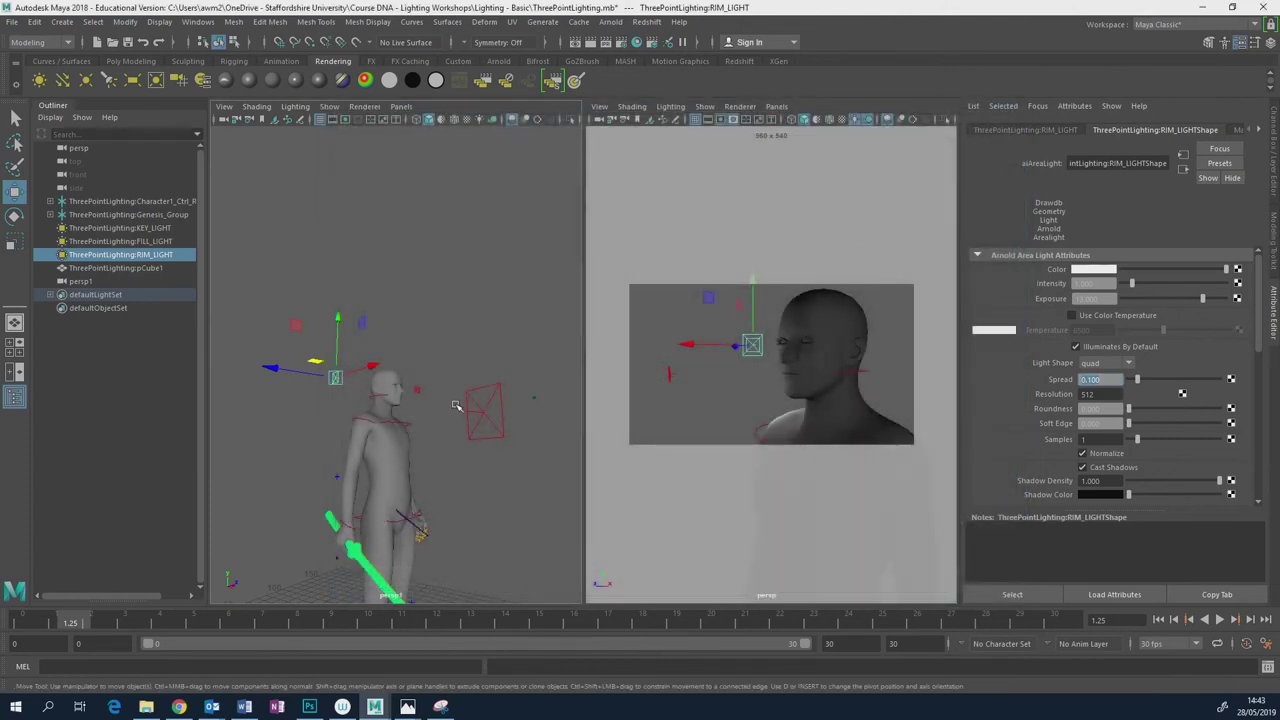
click(411, 392)
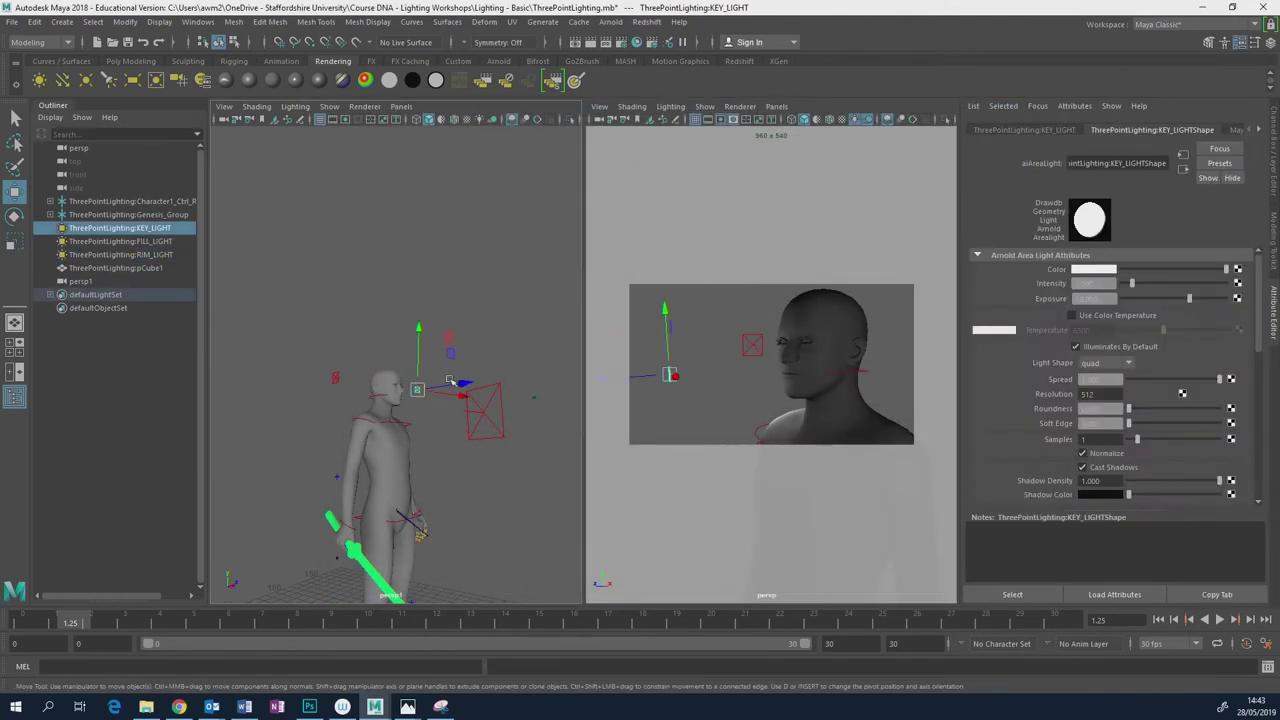
alt+drag(526, 343, 388, 378)
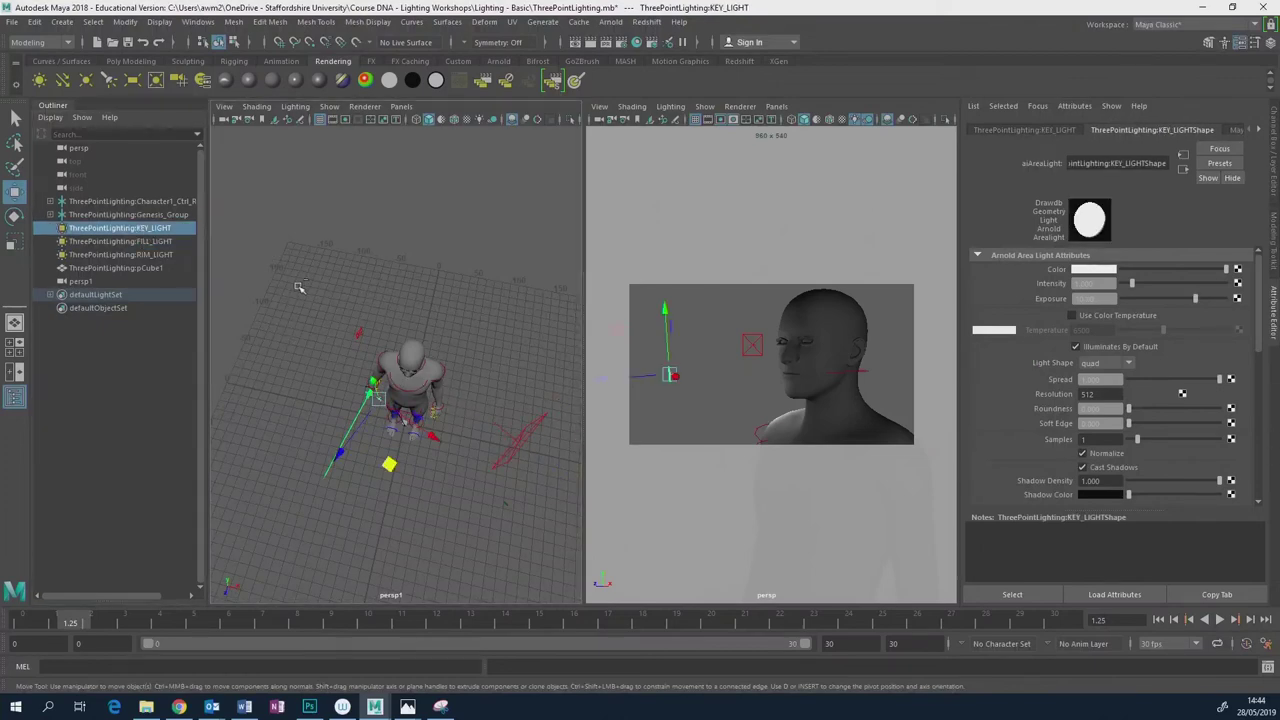
key(ctrl+d)
drag(389, 464, 433, 498)
key(e)
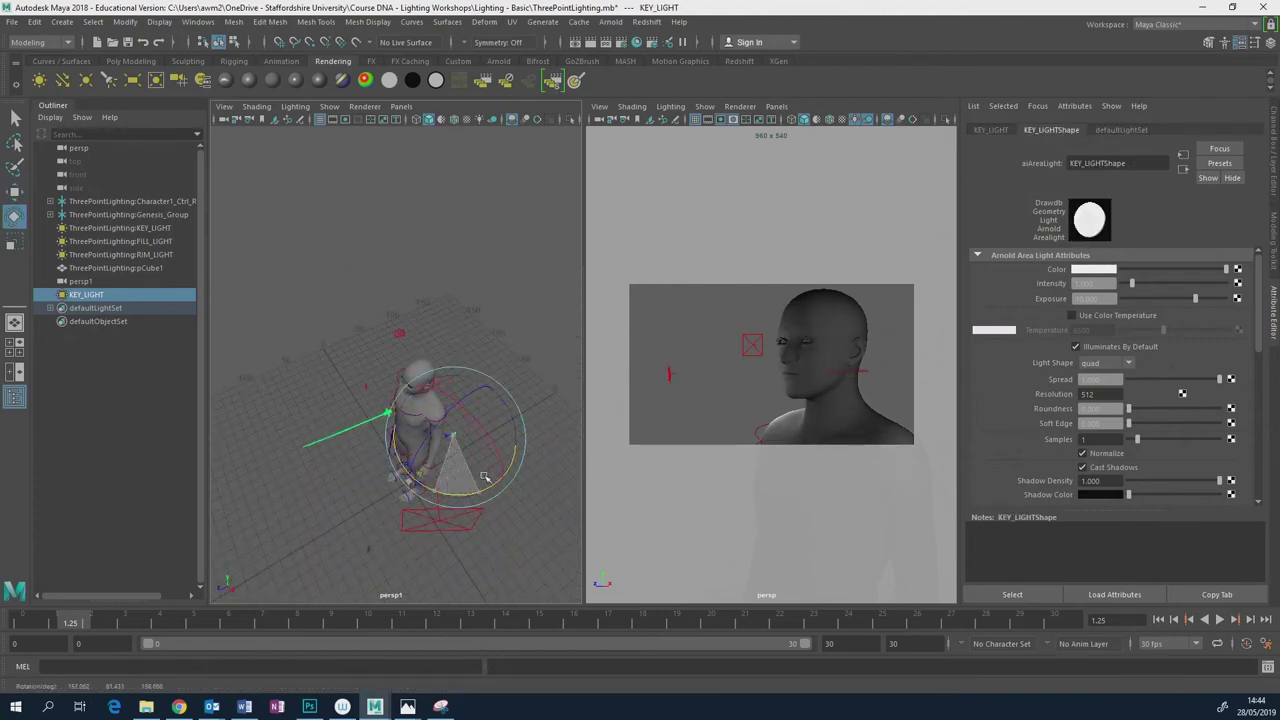
Raise the duplicated key light behind the character's shoulder and rotate it to aim at the back of the head.
key(w)
drag(517, 428, 532, 392)
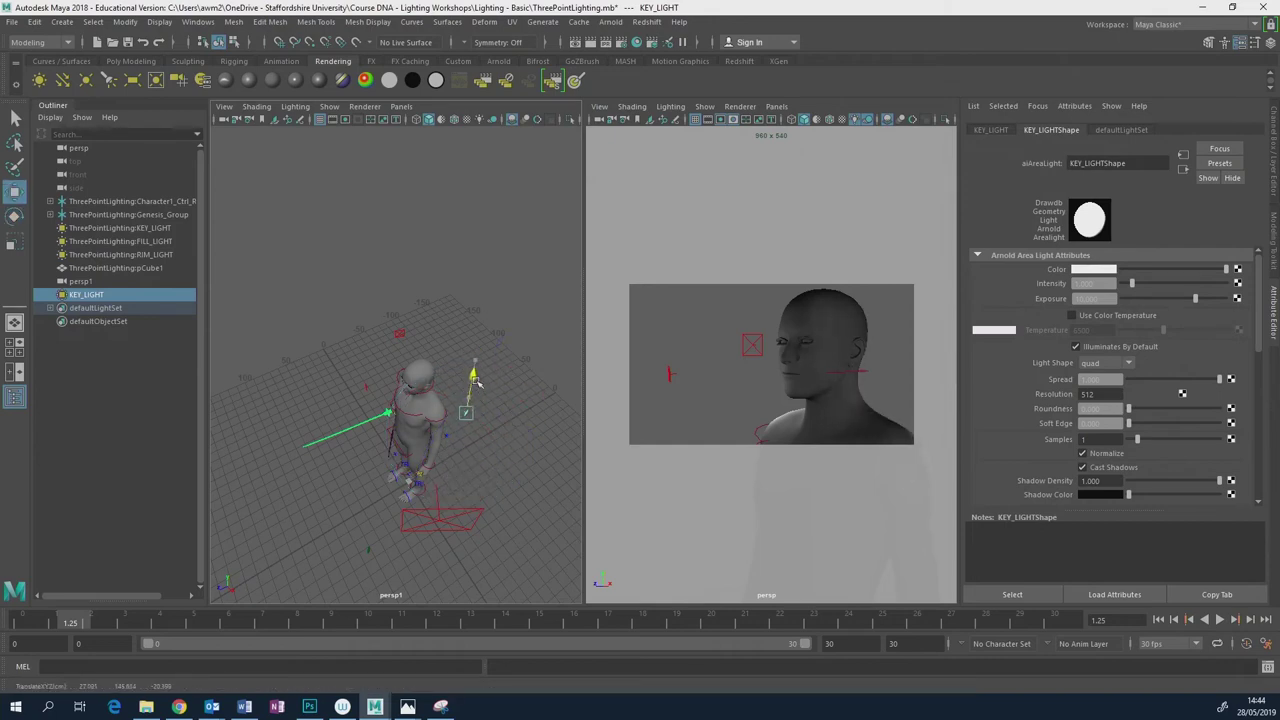
alt+drag(474, 360, 447, 493)
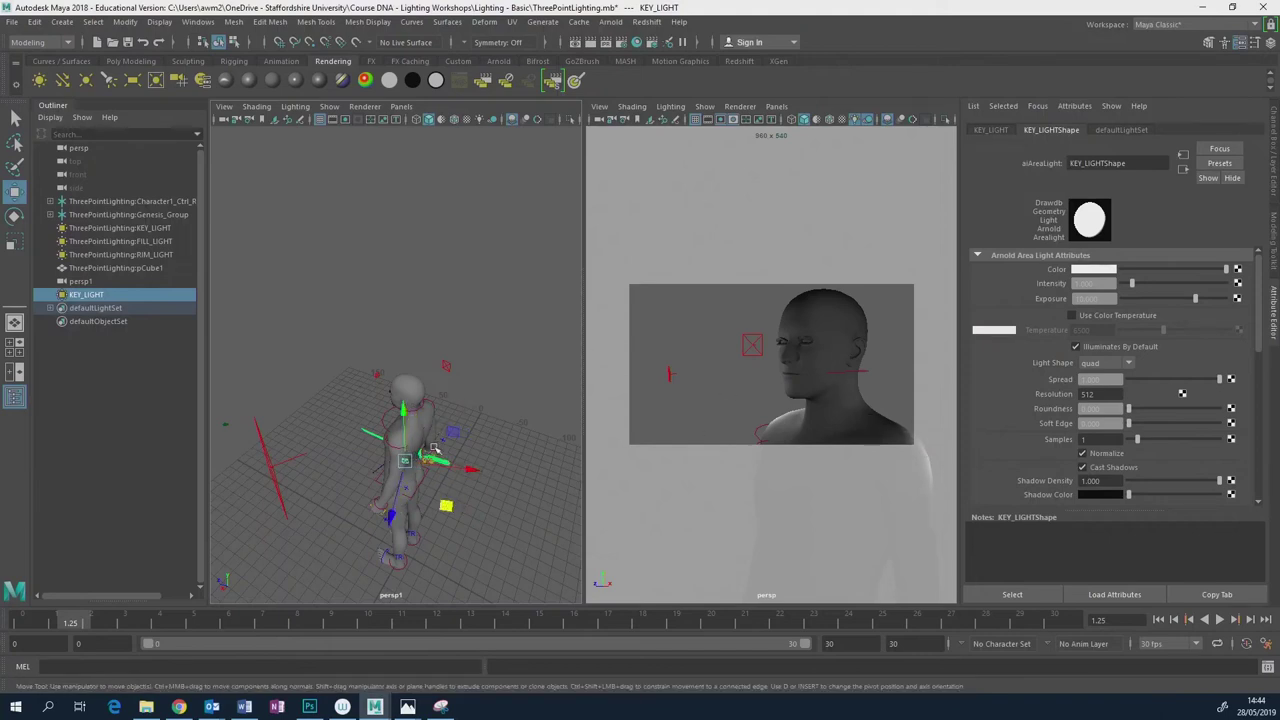
key(e)
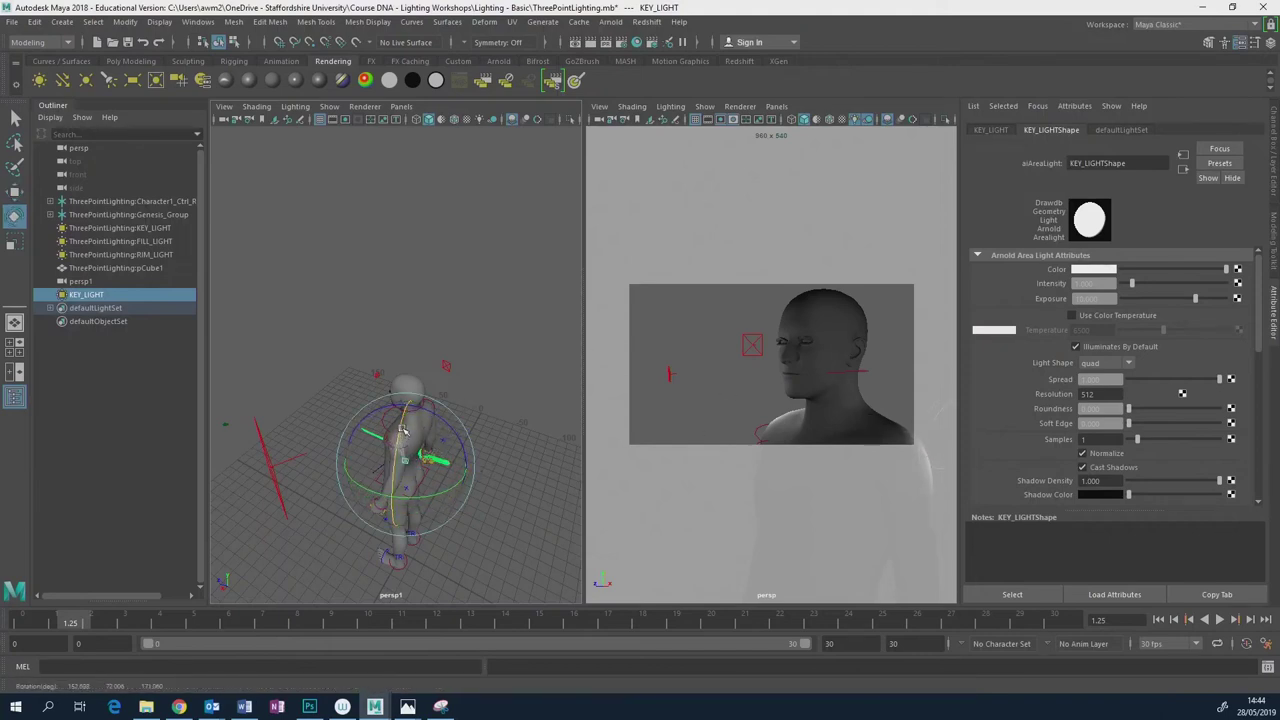
drag(440, 495, 478, 476)
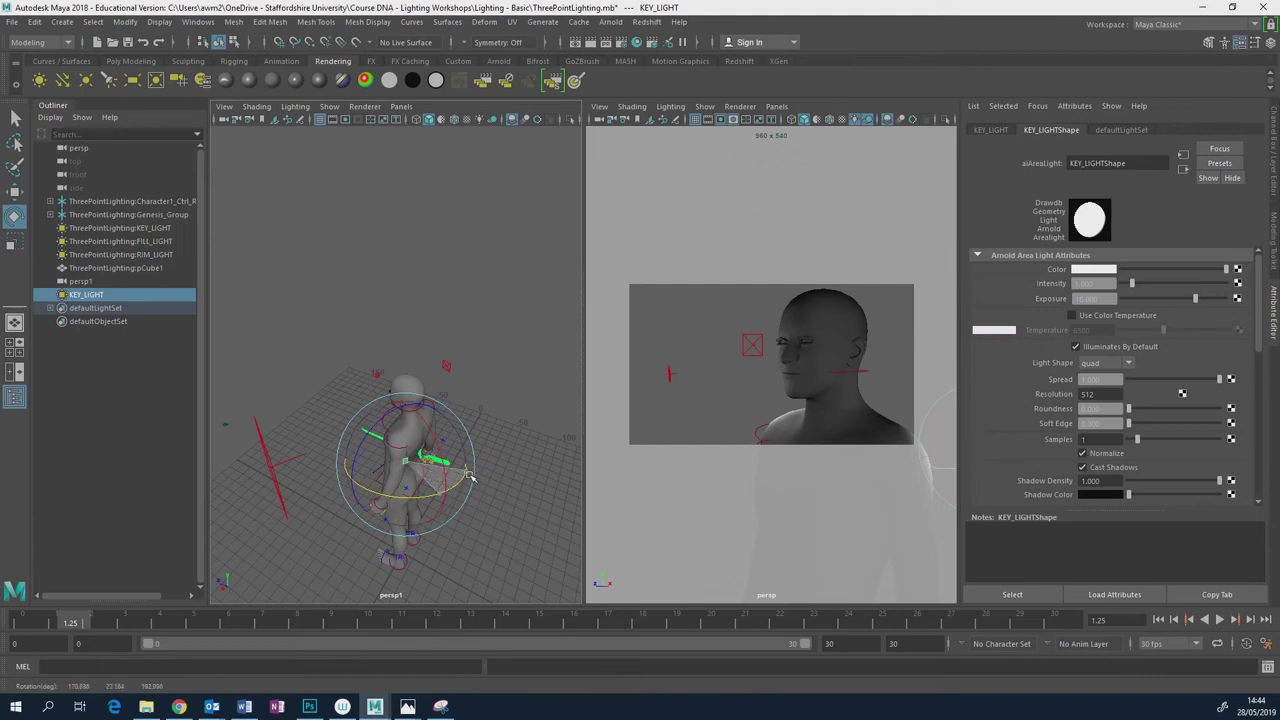
key(w)
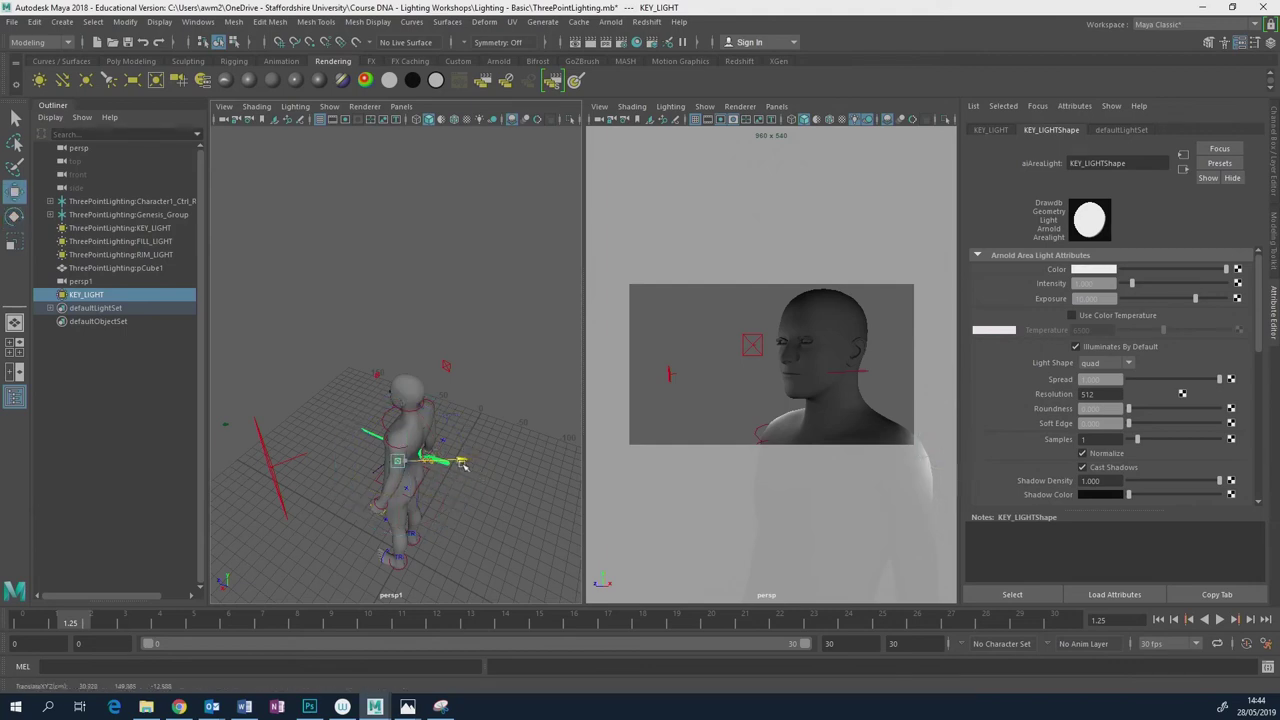
drag(404, 418, 392, 401)
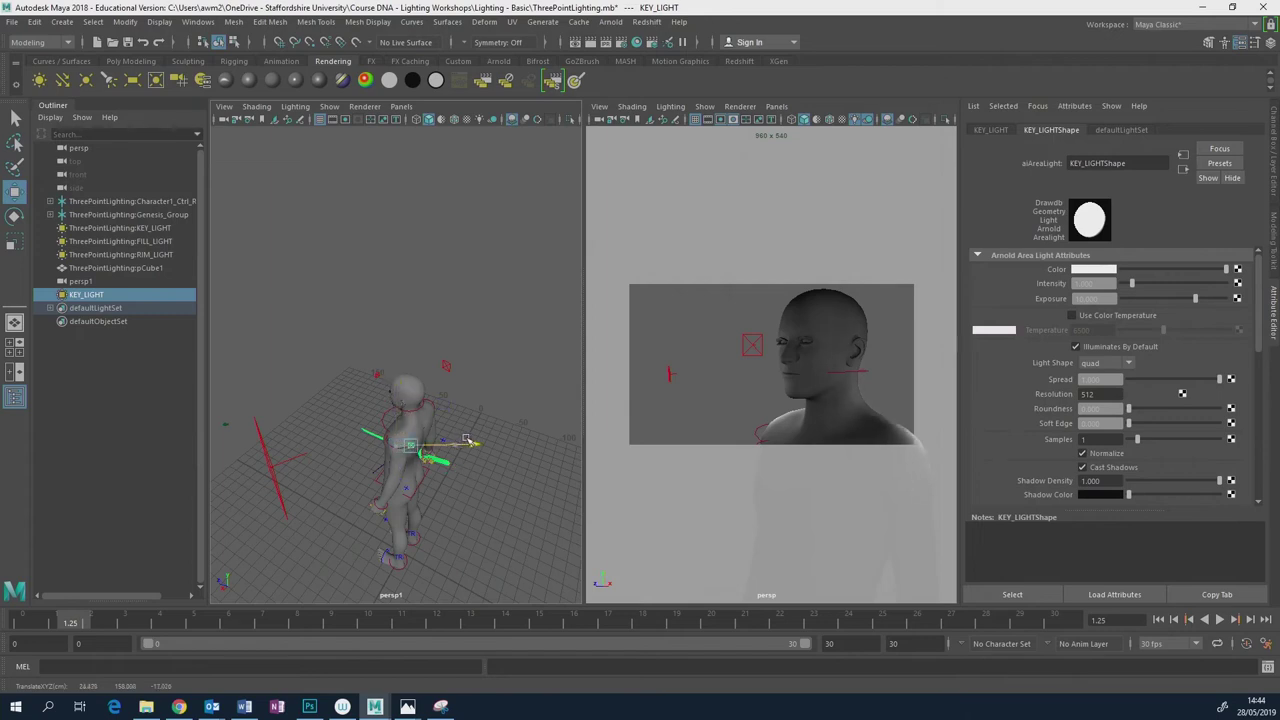
key(e)
drag(438, 474, 476, 469)
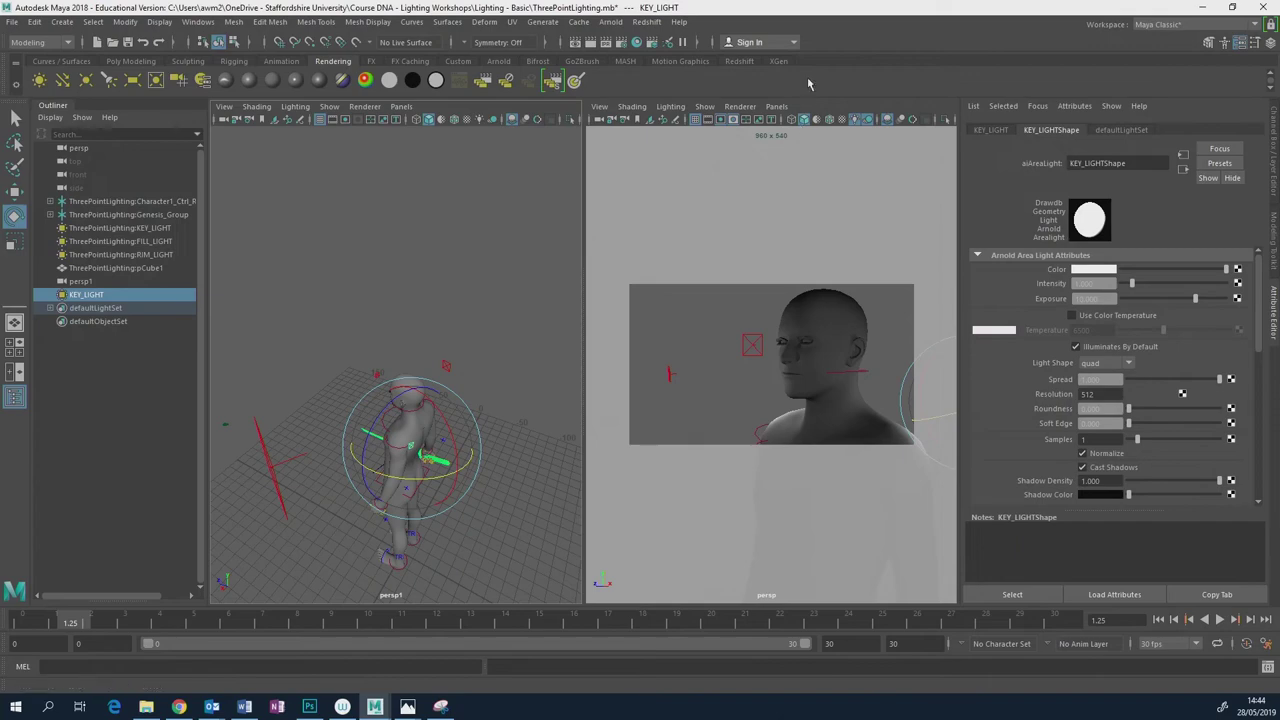
Render the character with the duplicated light in the Arnold RenderView, stop the render, and close the view.
click(818, 107)
click(612, 23)
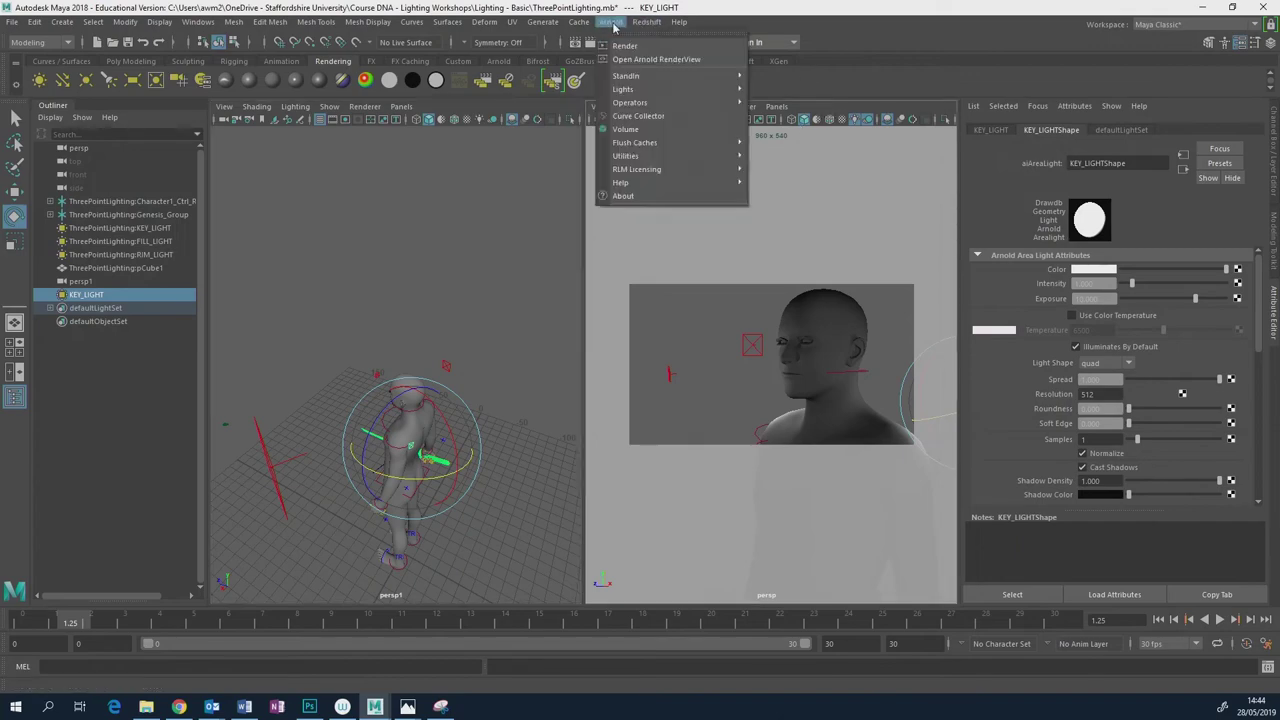
click(652, 56)
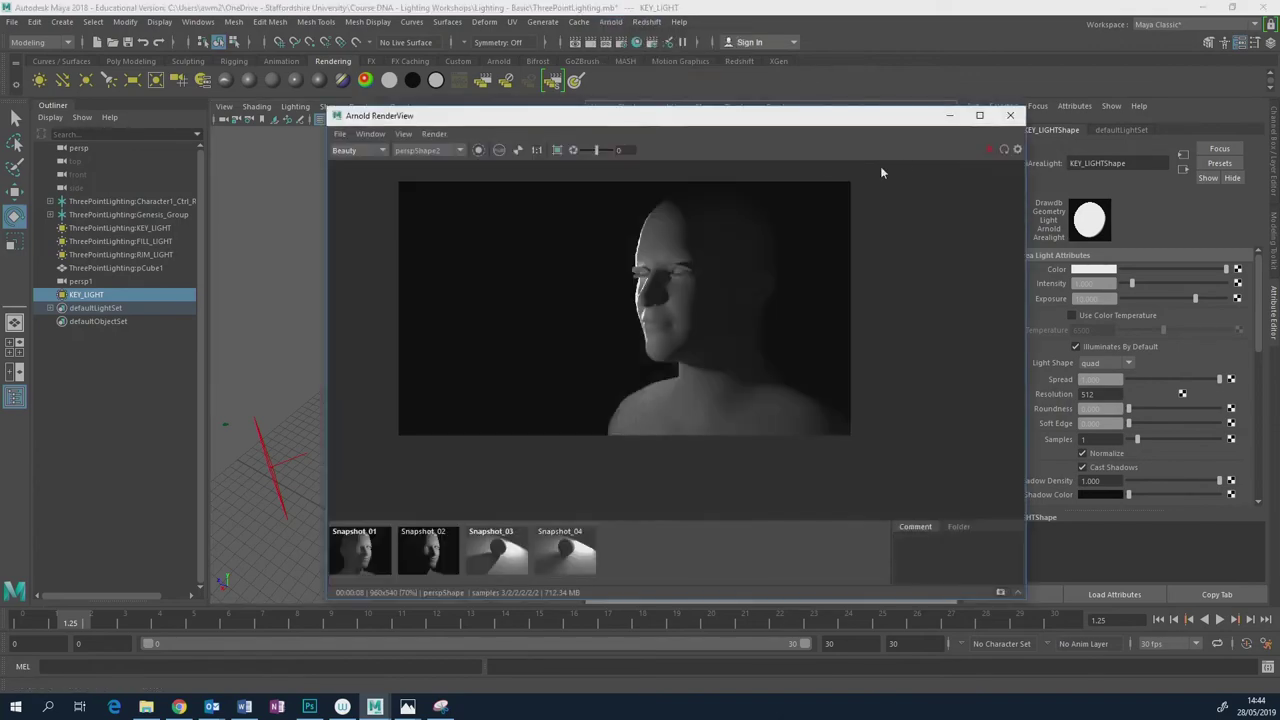
click(989, 150)
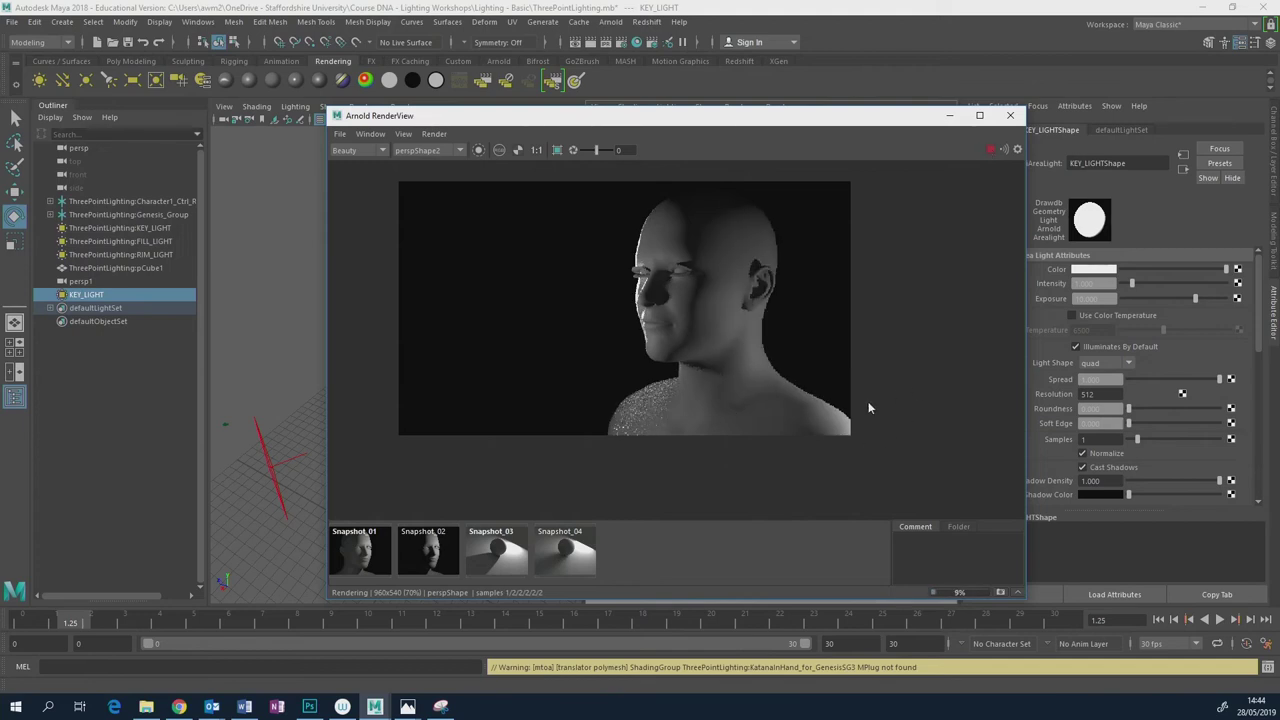
click(989, 150)
click(1010, 118)
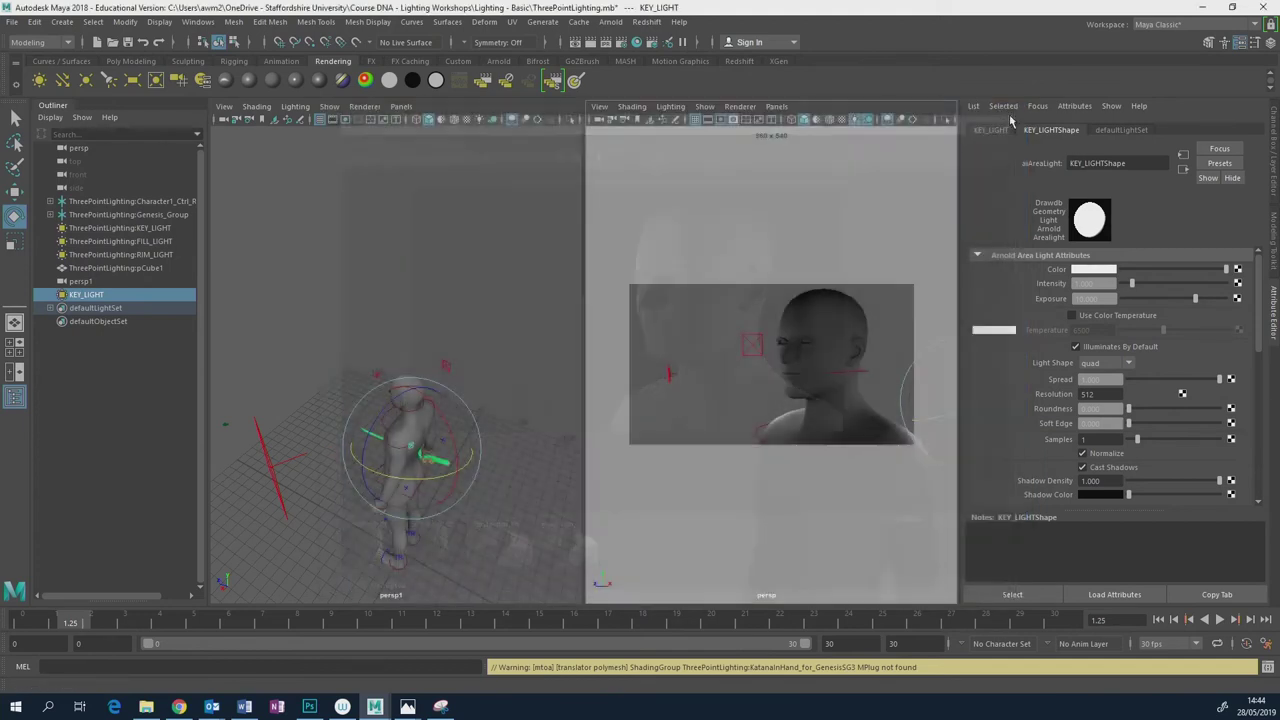
Shift the duplicated light closer to the edge of the camera frame and re-render in the Arnold RenderView.
alt+drag(426, 413, 434, 477)
key(w)
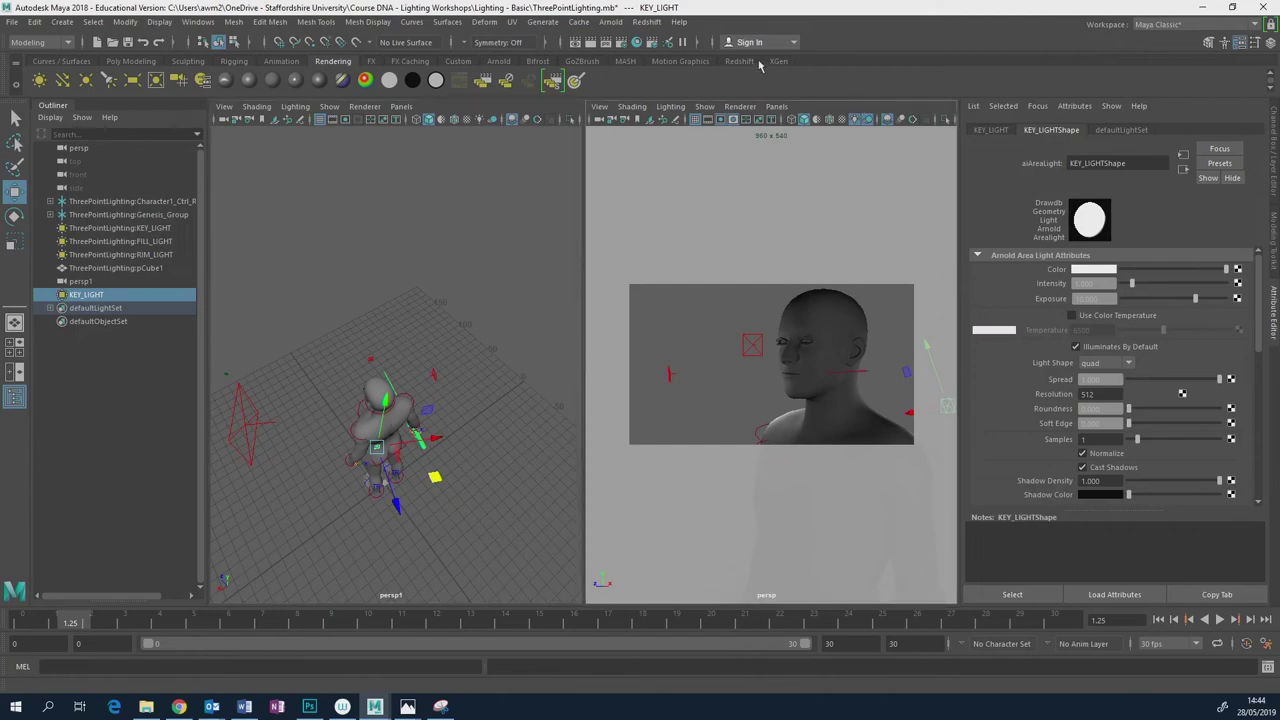
click(610, 21)
click(641, 62)
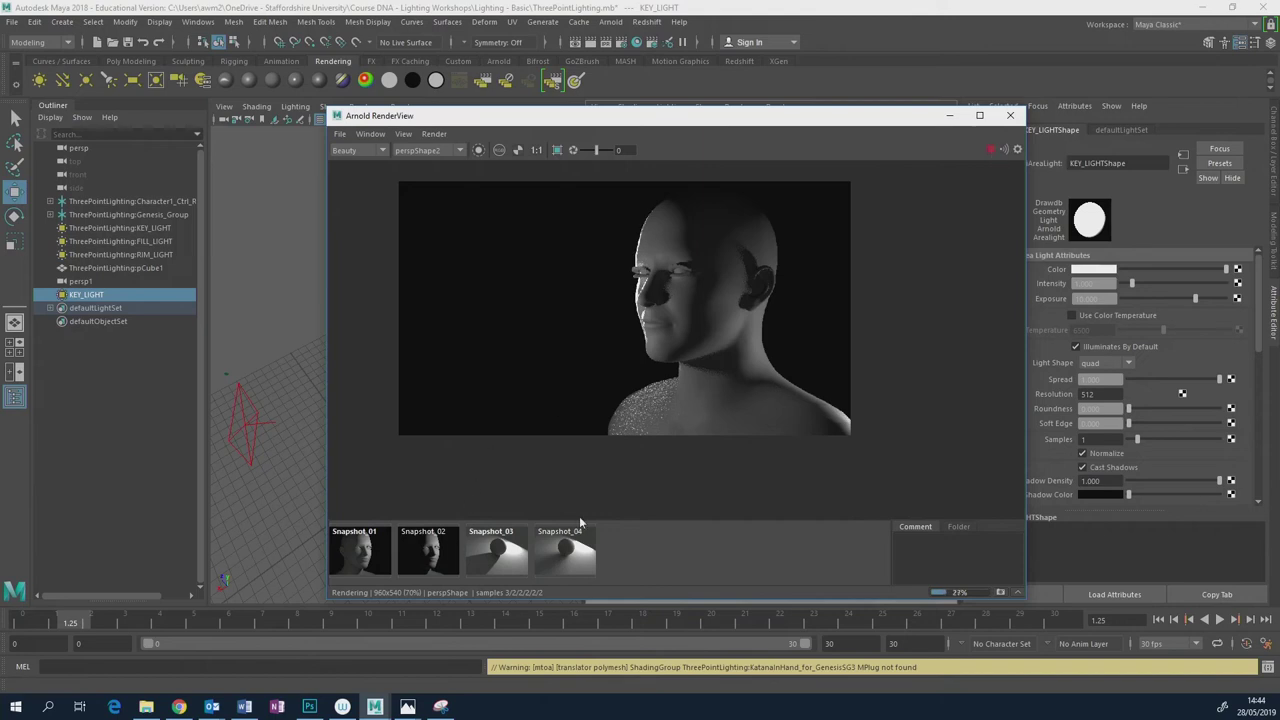
Compare the render with the night still in Chrome and set the duplicated light's exposure to 6 in Maya.
click(178, 706)
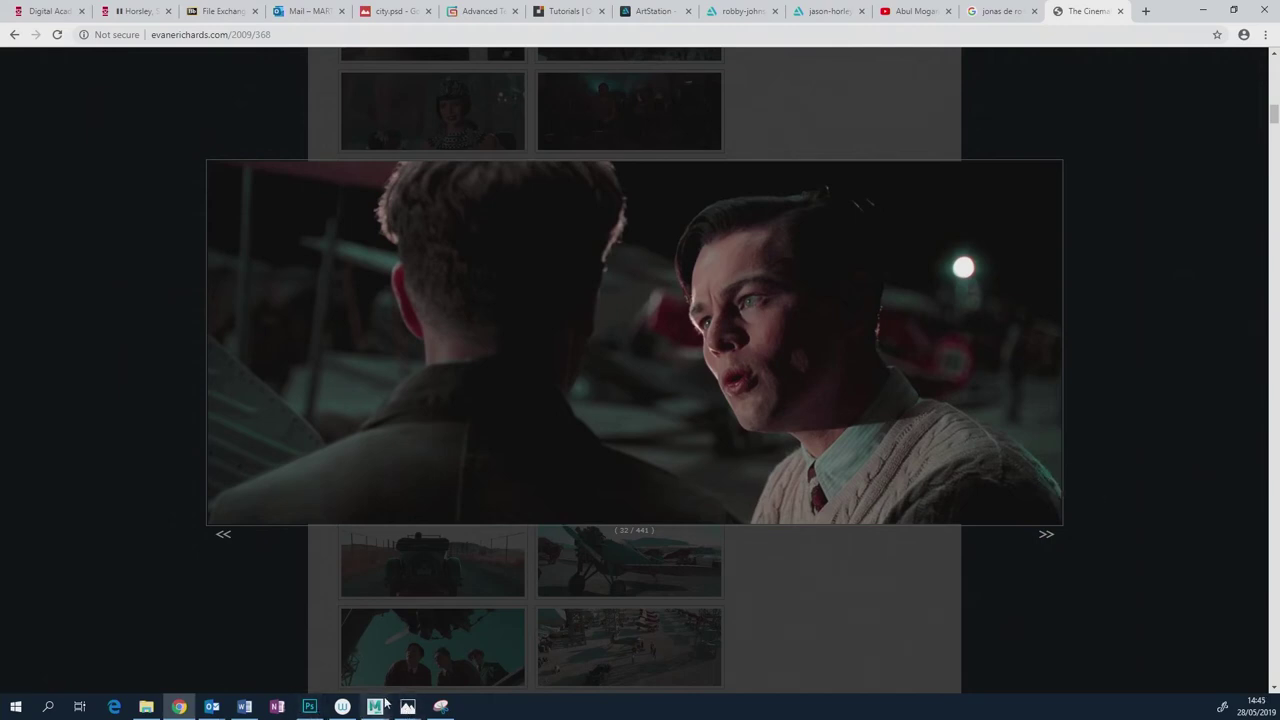
mouse_move(385, 703)
click(460, 624)
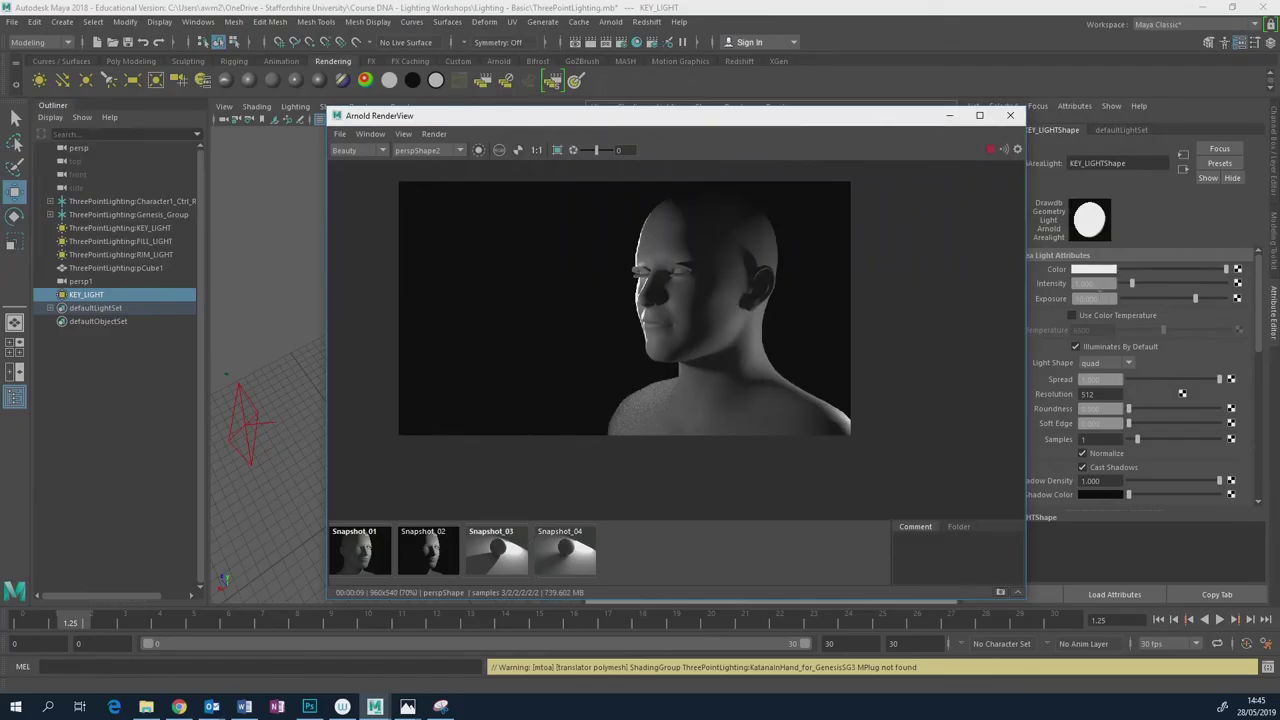
click(1095, 298)
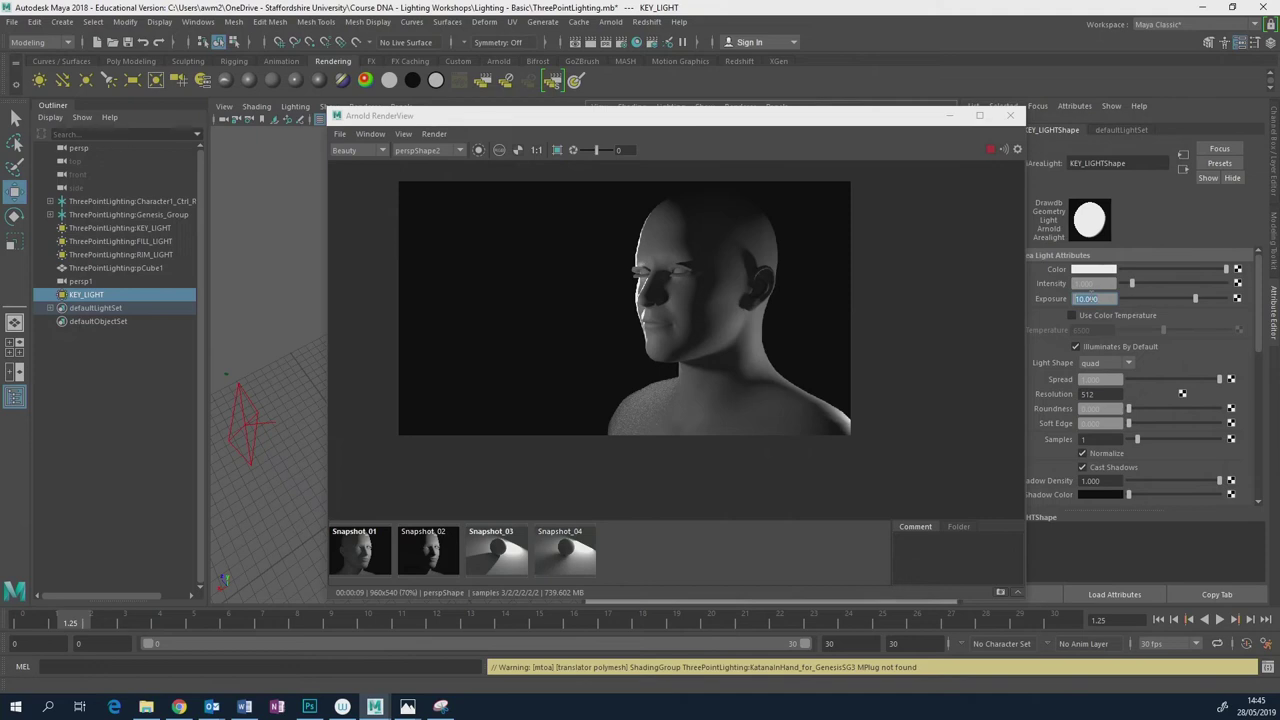
key(Return)
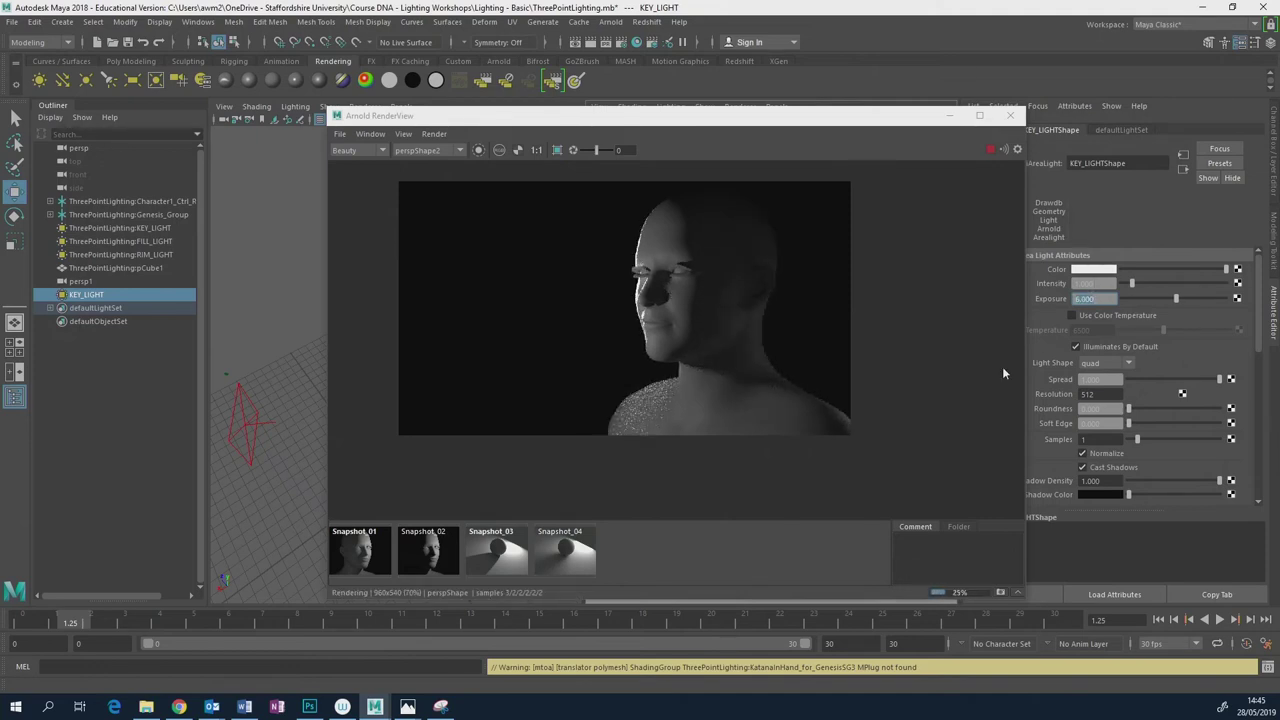
Check the night still again, try an exposure of 7 on the duplicated light, and restore it to 6.
click(178, 706)
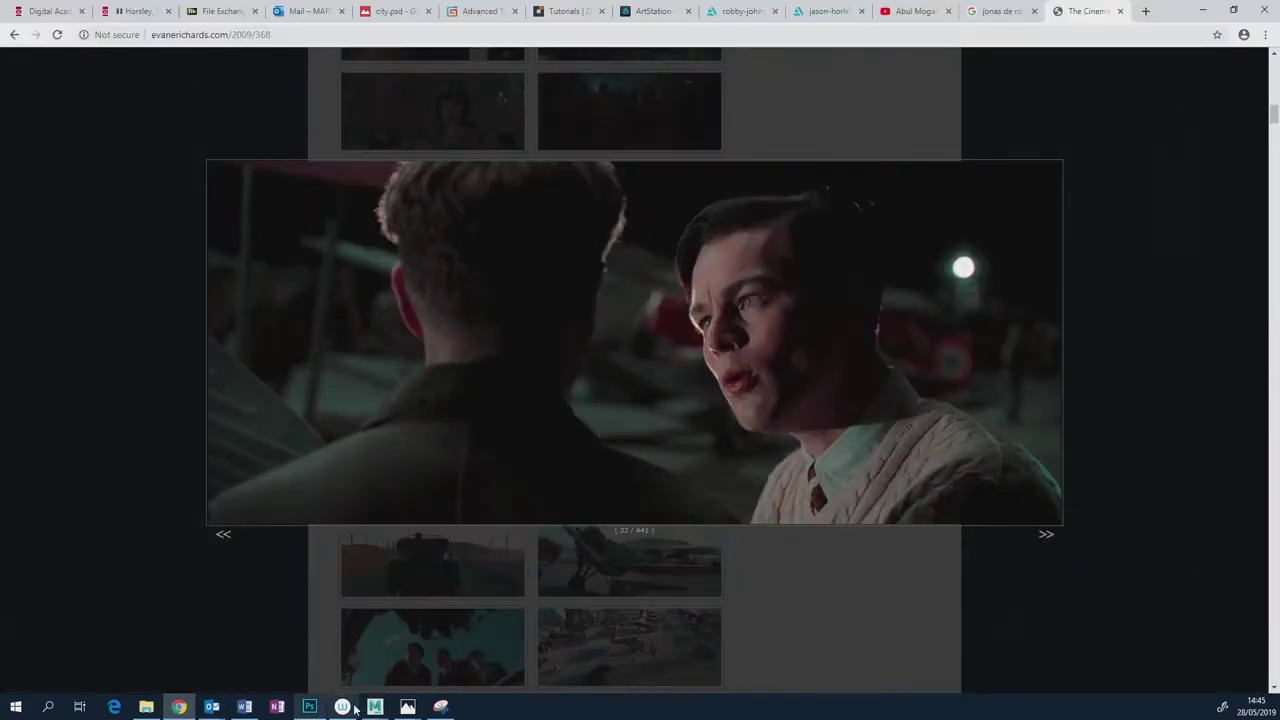
mouse_move(375, 706)
click(439, 655)
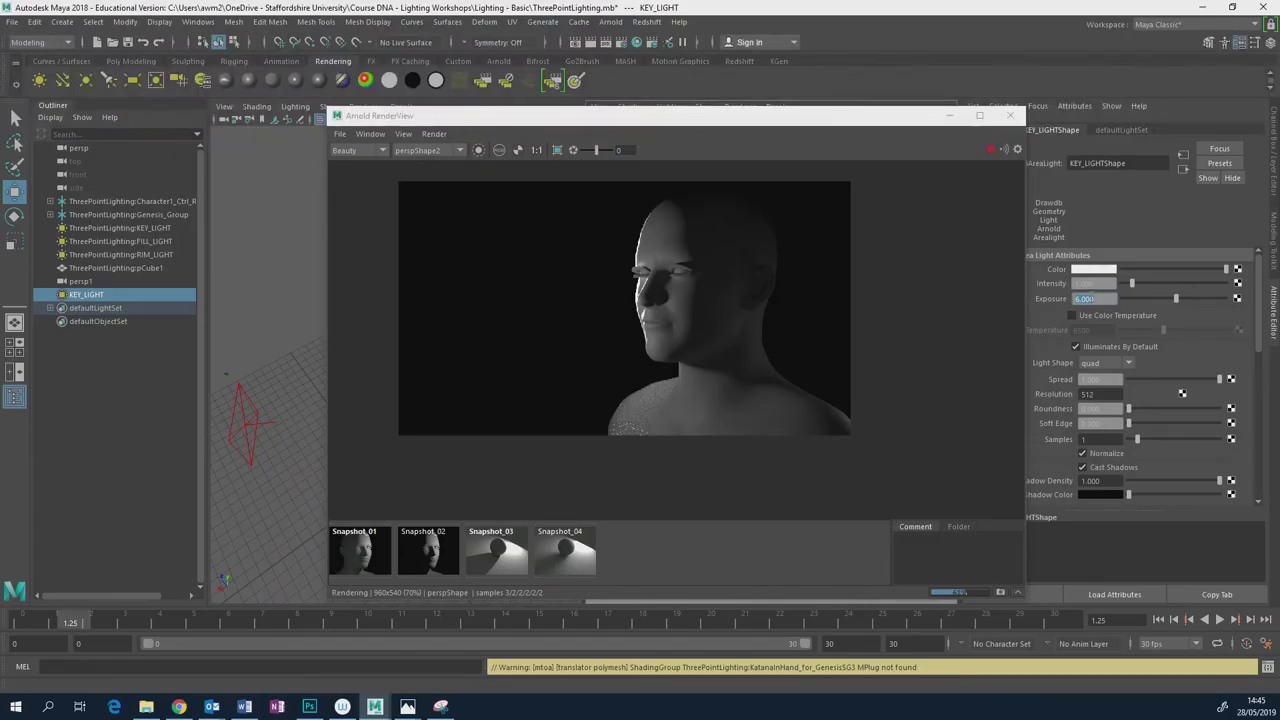
text(7)
key(Return)
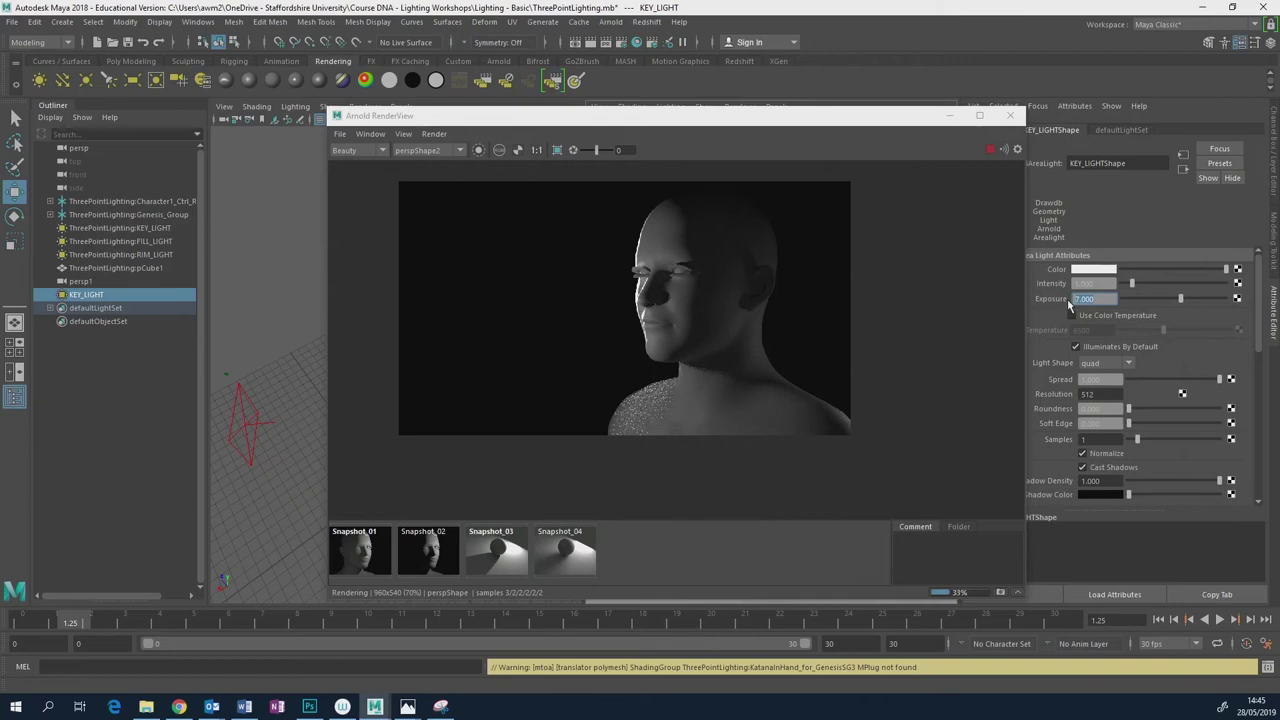
text(6)
key(Return)
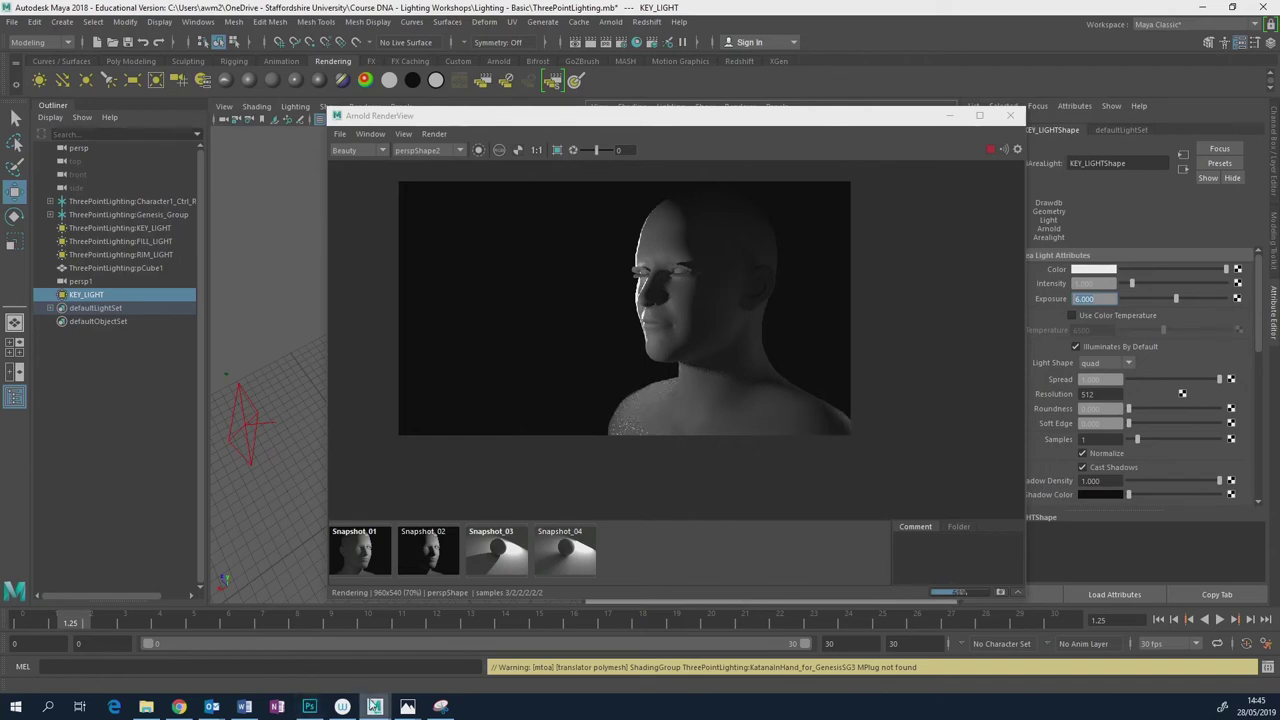
Compare the finished render with the night still in Chrome and close the RenderView in Maya.
click(179, 707)
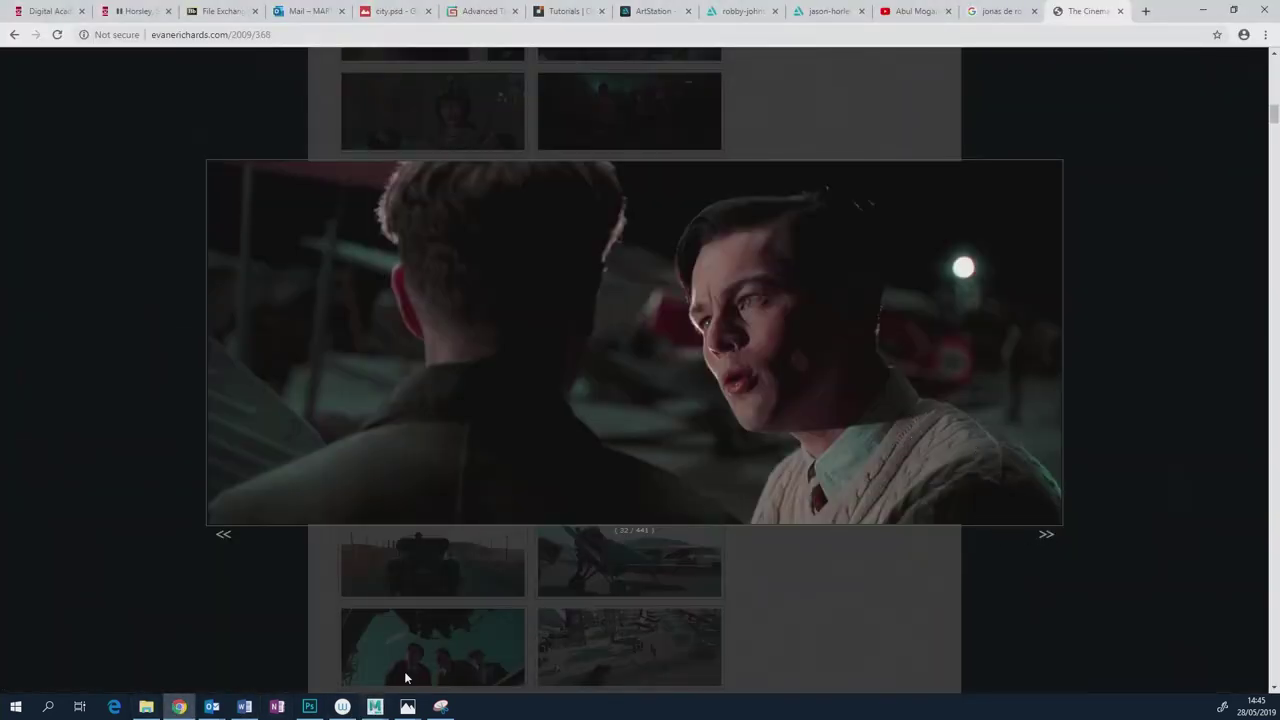
mouse_move(379, 706)
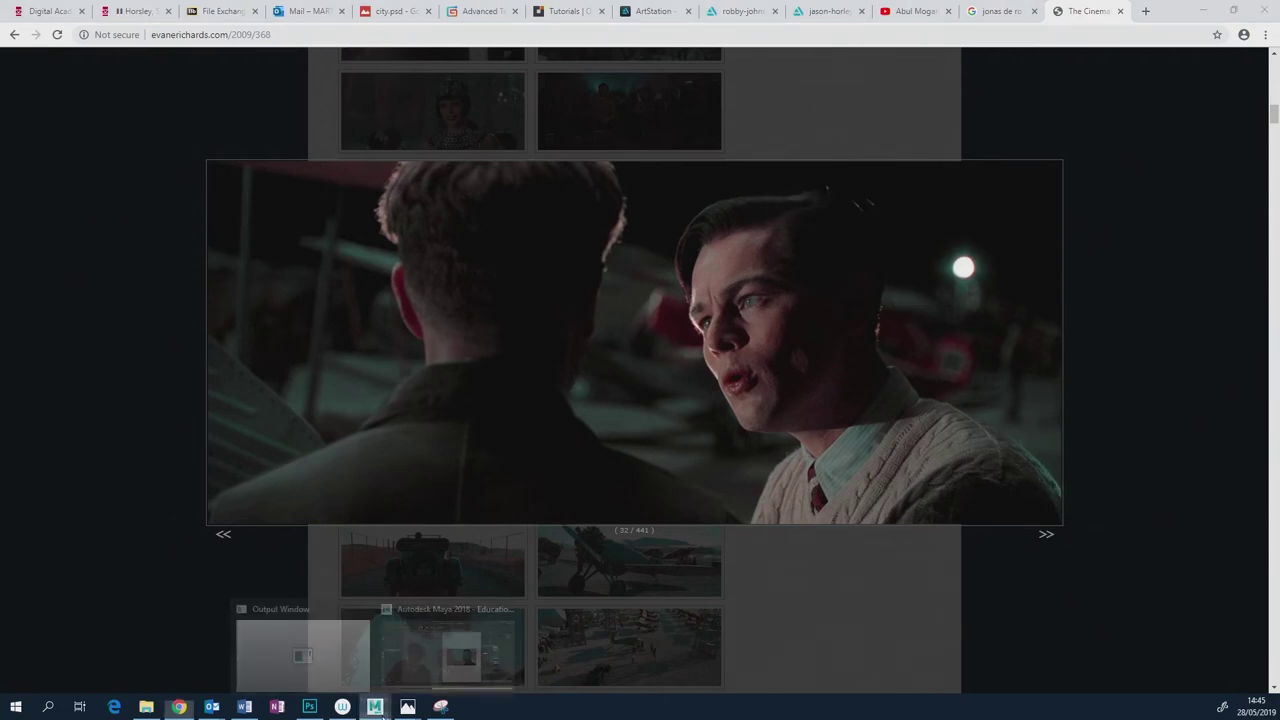
click(451, 648)
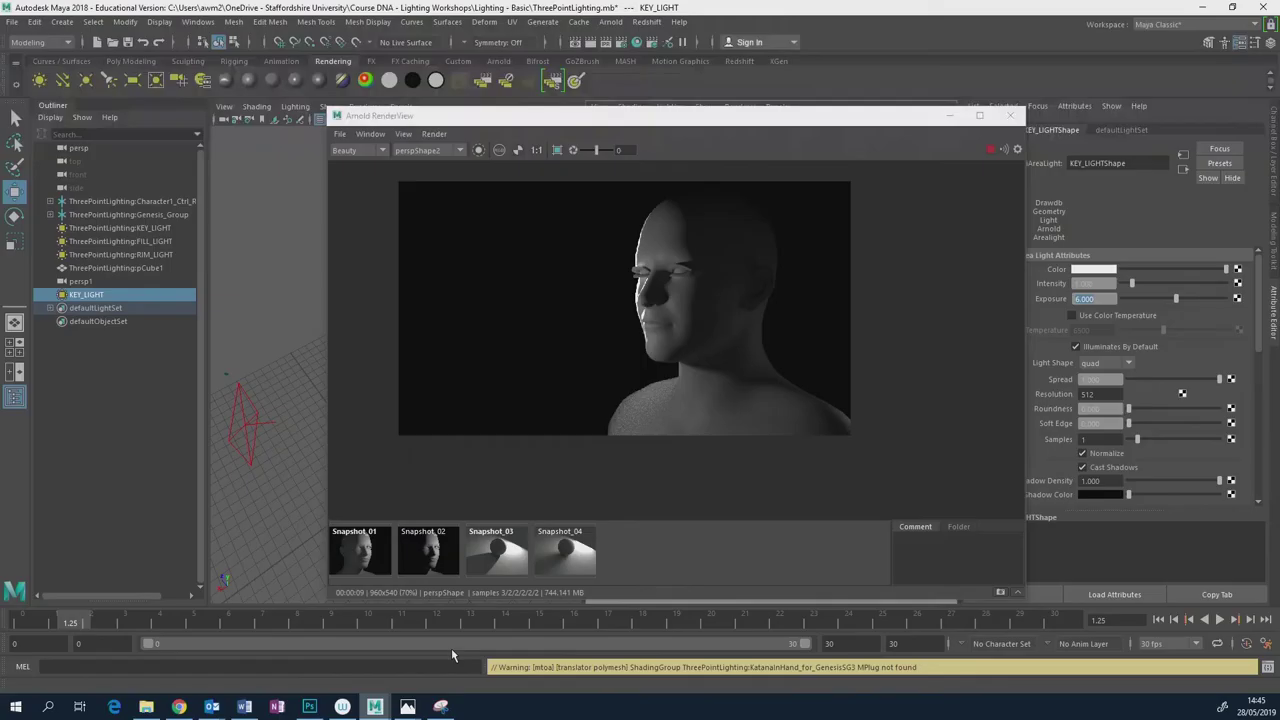
click(1010, 115)
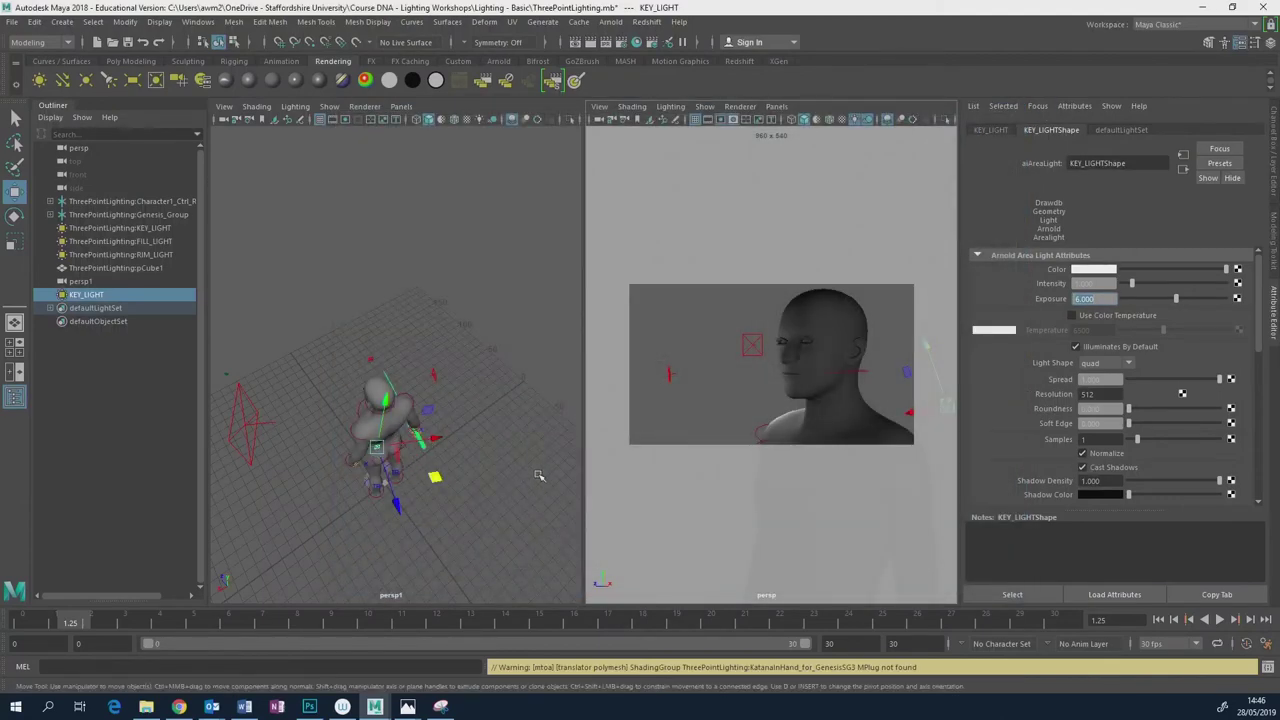
click(178, 707)
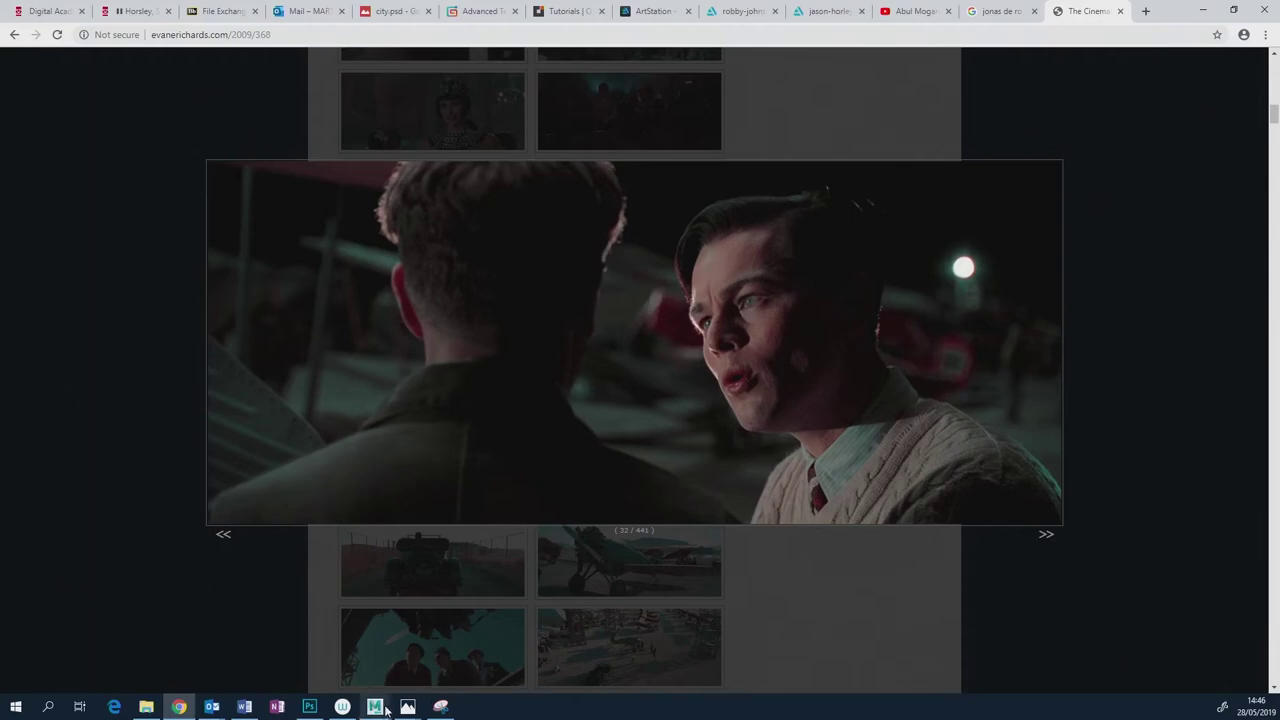
mouse_move(375, 707)
click(460, 657)
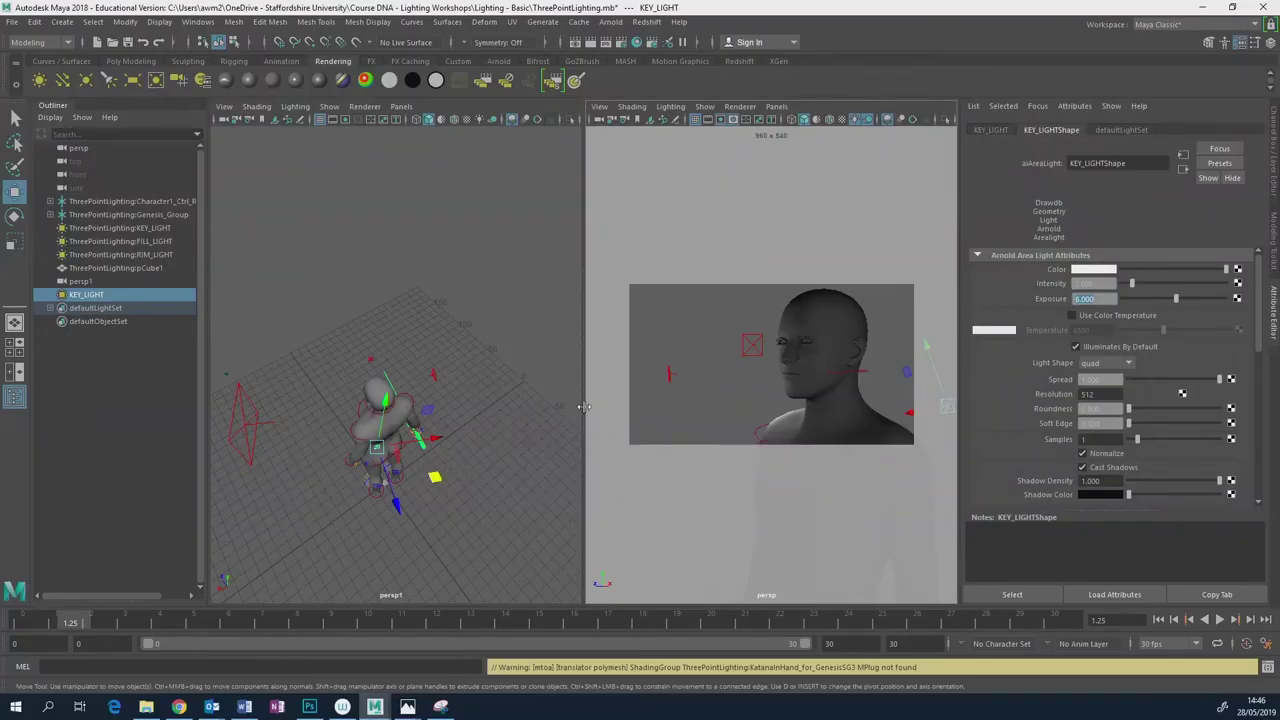
Duplicate the light behind the shoulder, raise the copy above the character's head, and rotate it to point downward.
alt+drag(400, 425, 480, 414)
click(416, 456)
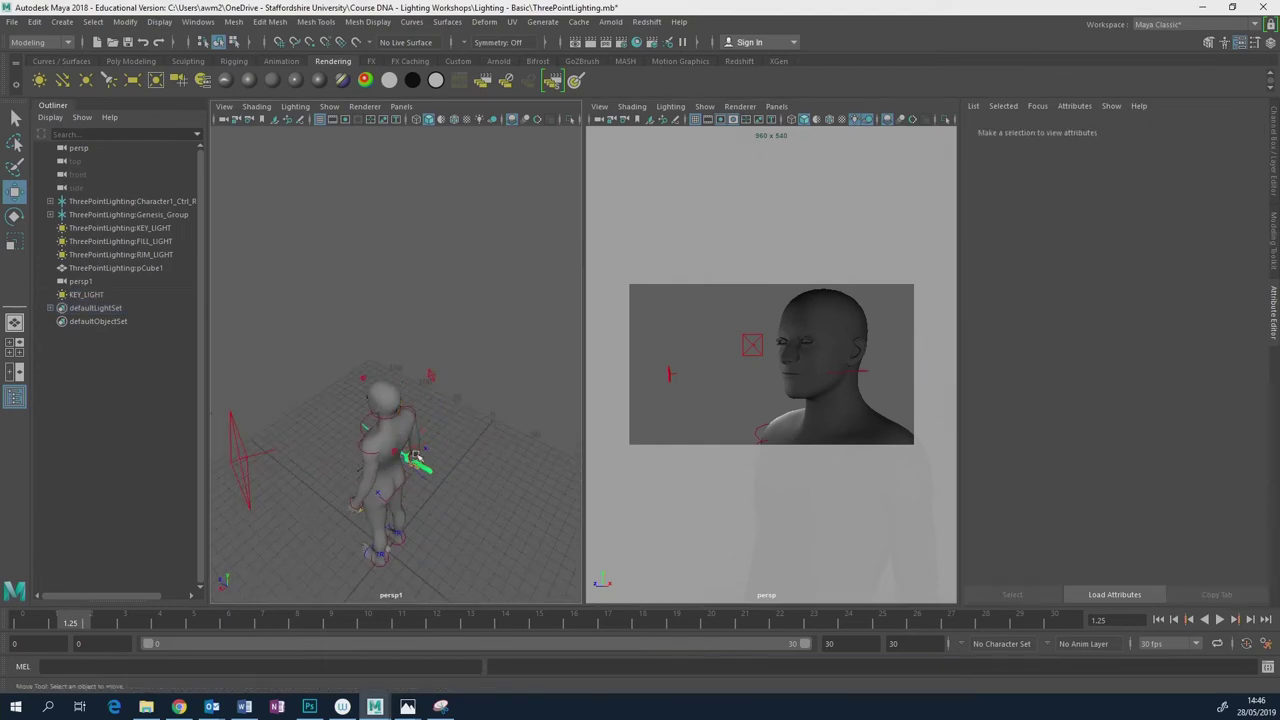
click(396, 452)
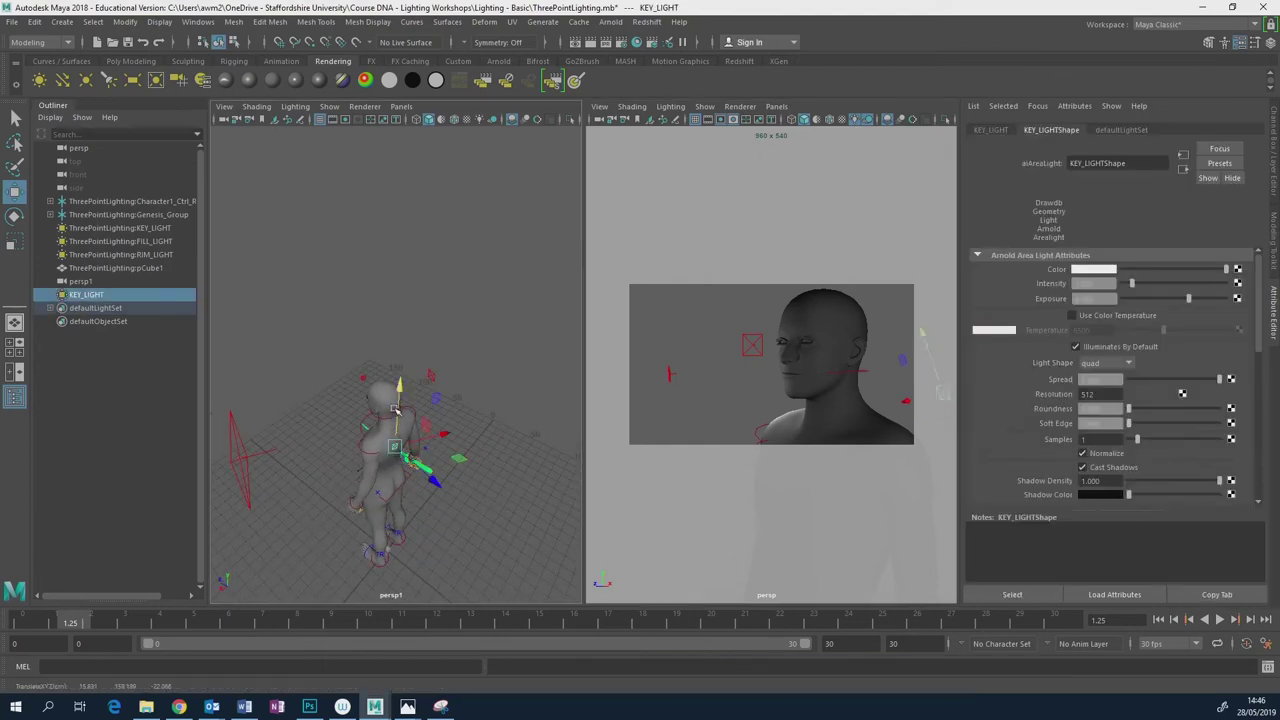
key(ctrl+d)
mouse_move(399, 425)
mouse_down()
mouse_move(400, 365)
mouse_move(405, 400)
mouse_move(373, 352)
mouse_move(405, 385)
mouse_move(385, 390)
mouse_move(410, 410)
mouse_up()
key(e)
key(w)
drag(410, 340, 374, 337)
alt+drag(490, 385, 450, 368)
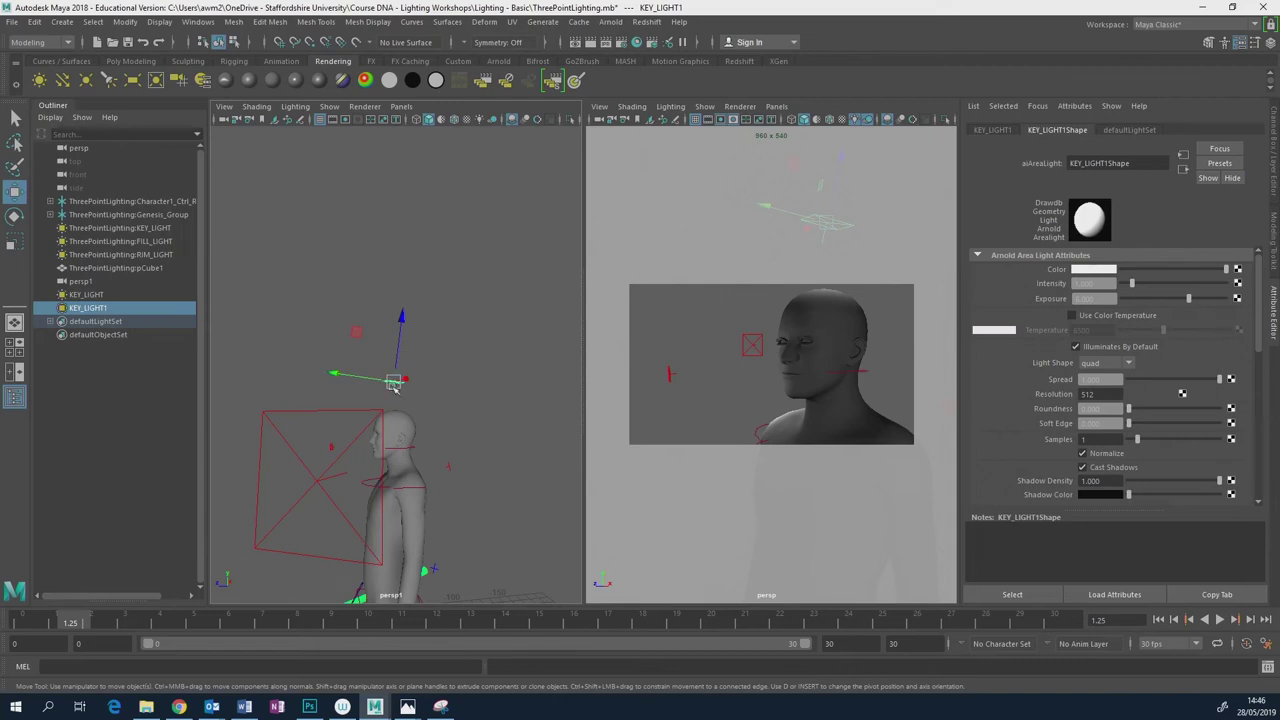
Reset the rotation of the duplicated light above the head and rotate it to point straight down.
click(126, 22)
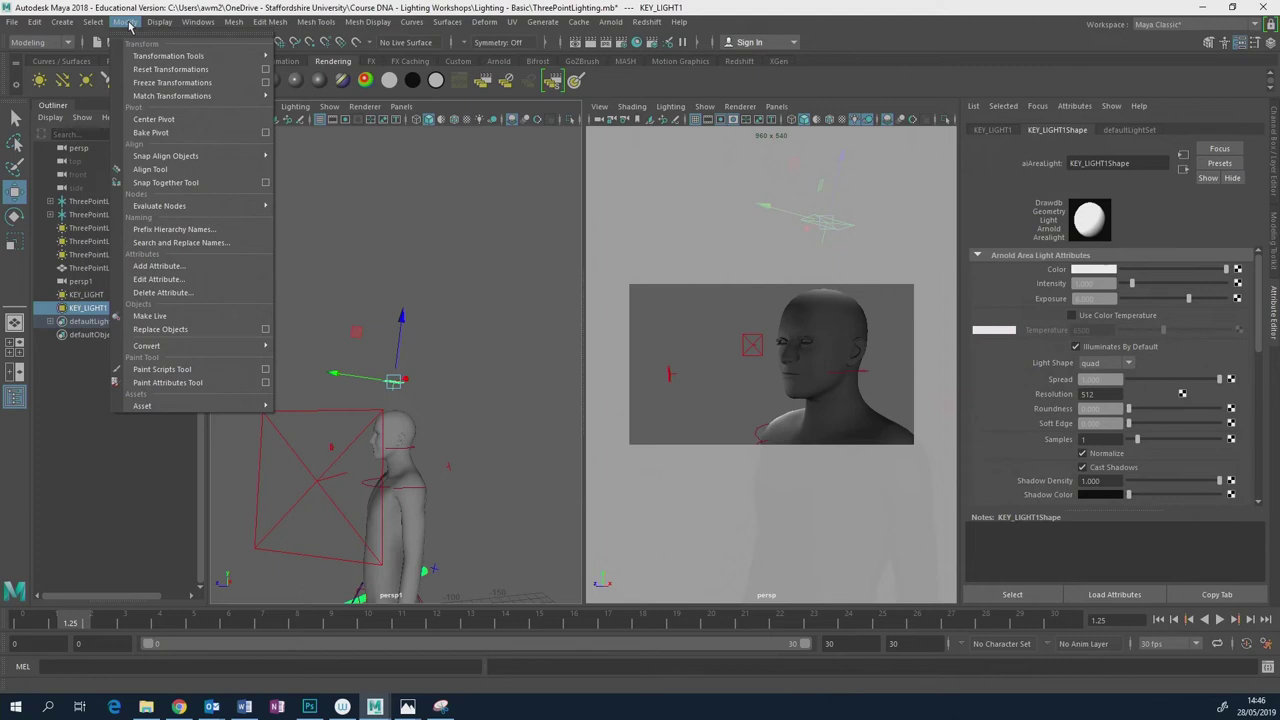
click(264, 70)
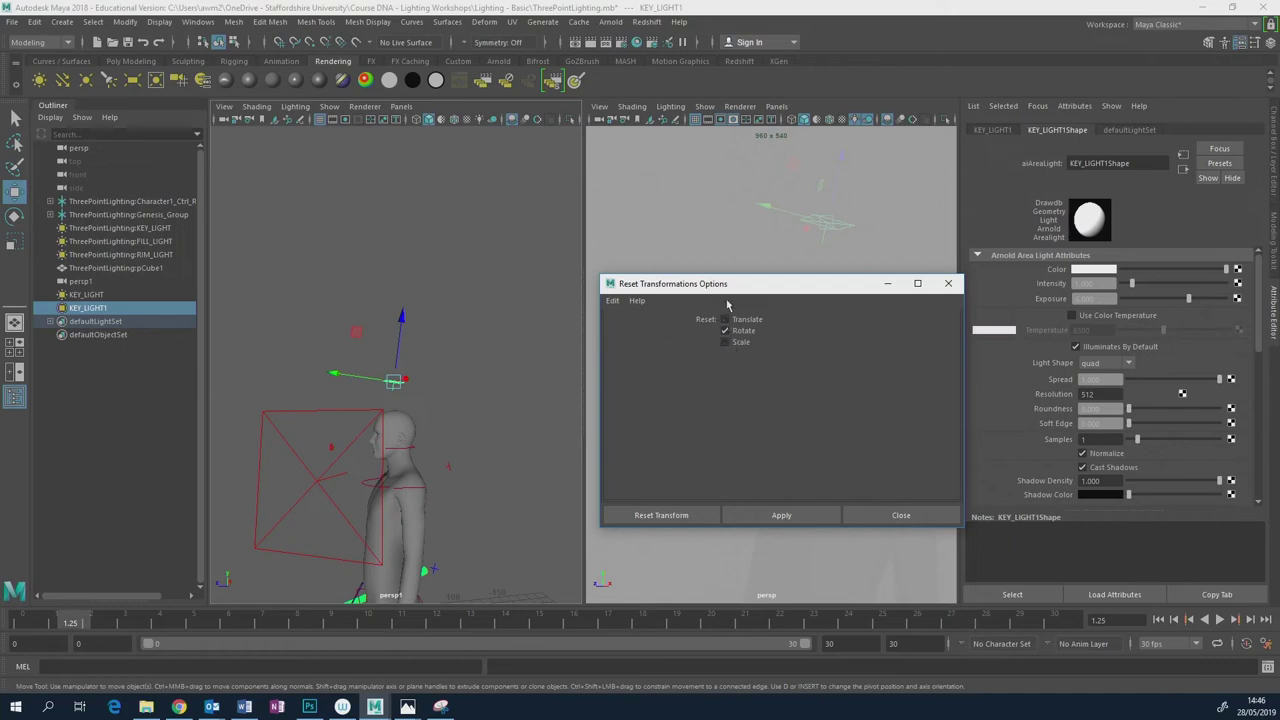
click(695, 515)
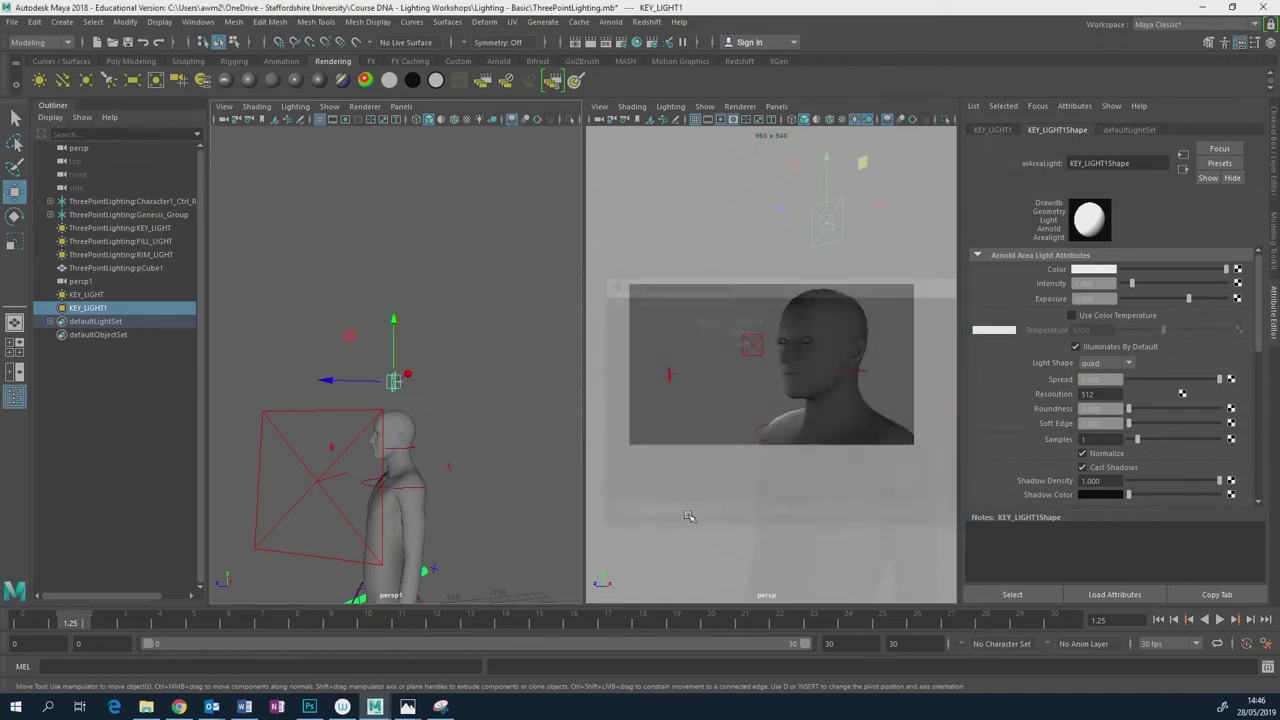
alt+drag(537, 318, 517, 343)
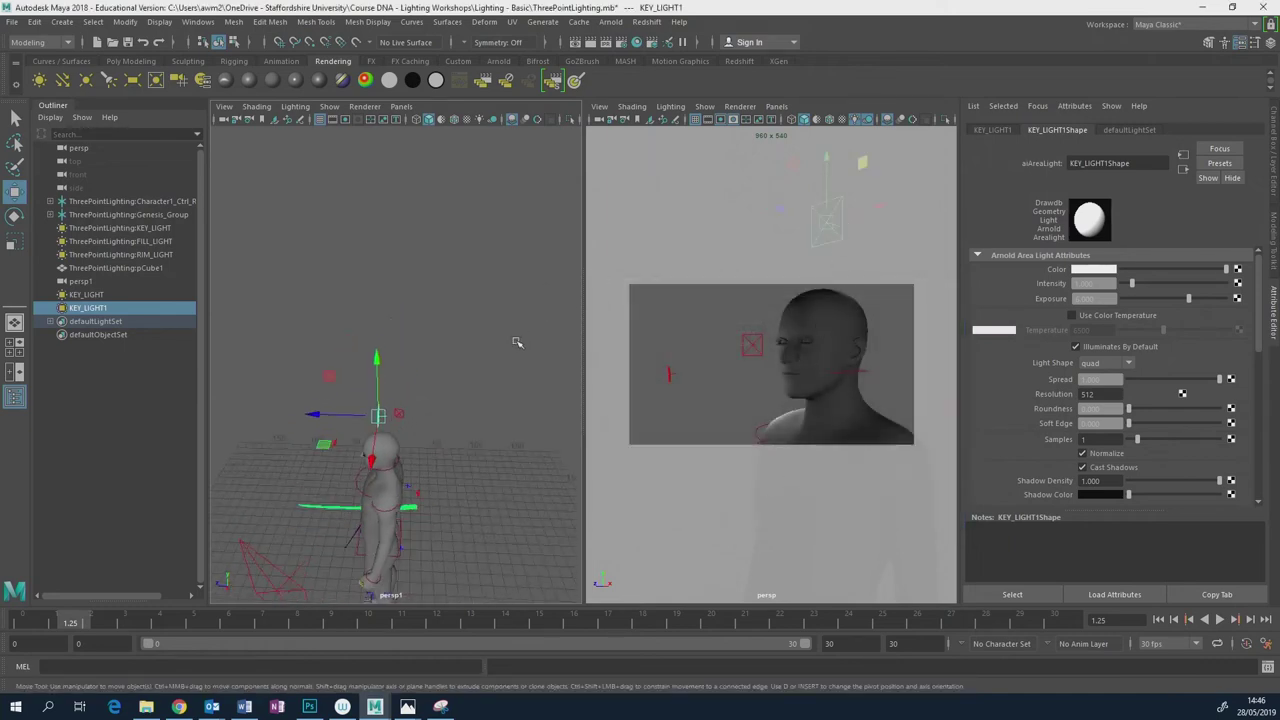
key(e)
drag(406, 380, 376, 368)
key(w)
Open the Arnold RenderView for the framed camera view and start a render that leaves the overhead light accessible.
click(888, 108)
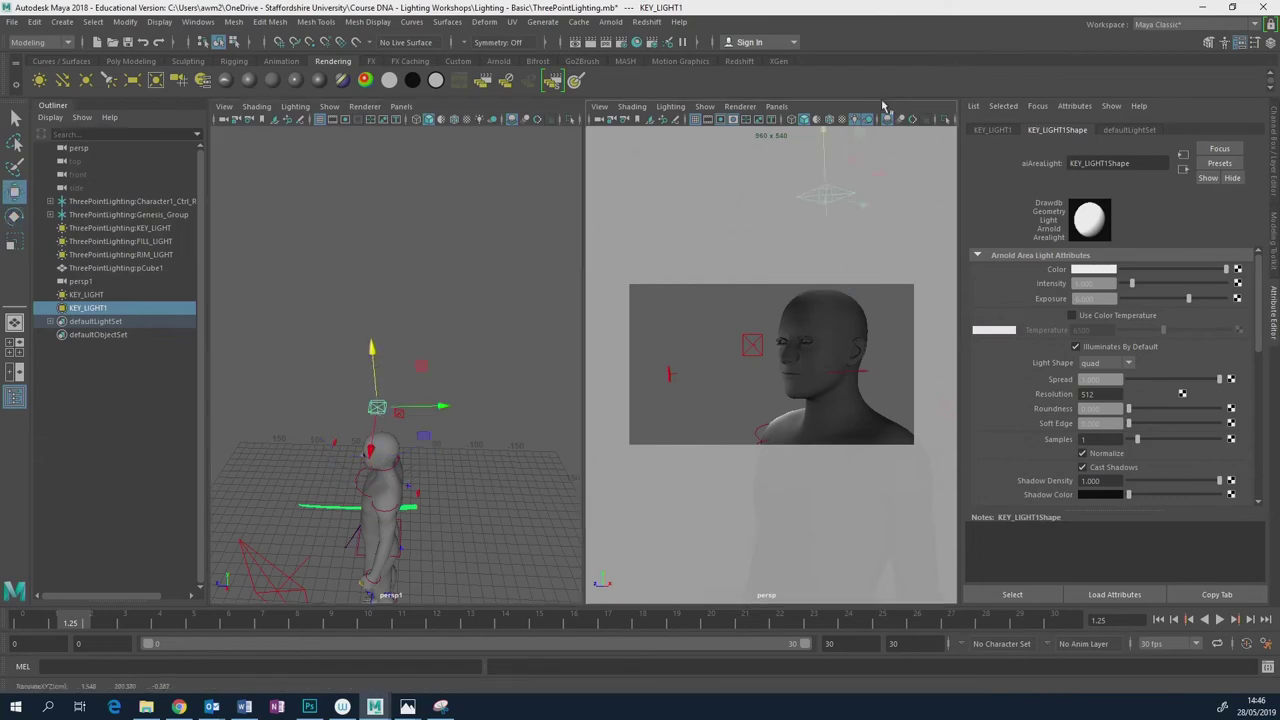
click(609, 22)
click(645, 62)
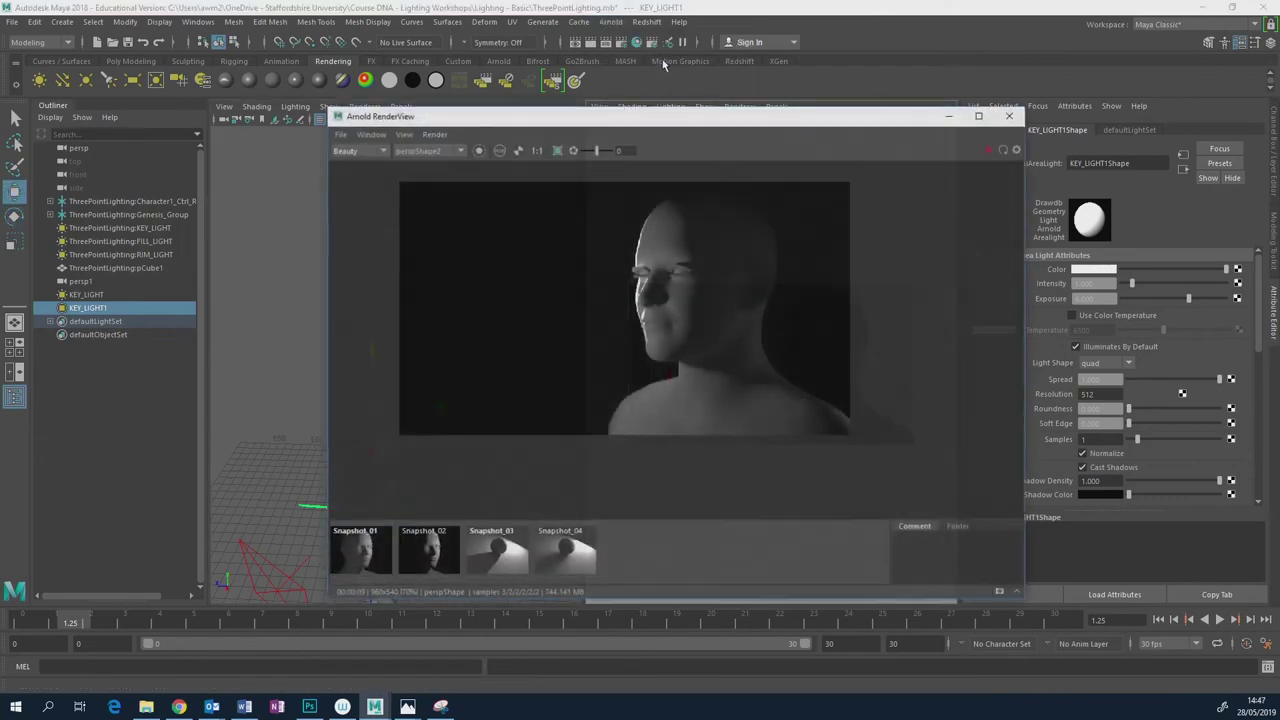
click(990, 149)
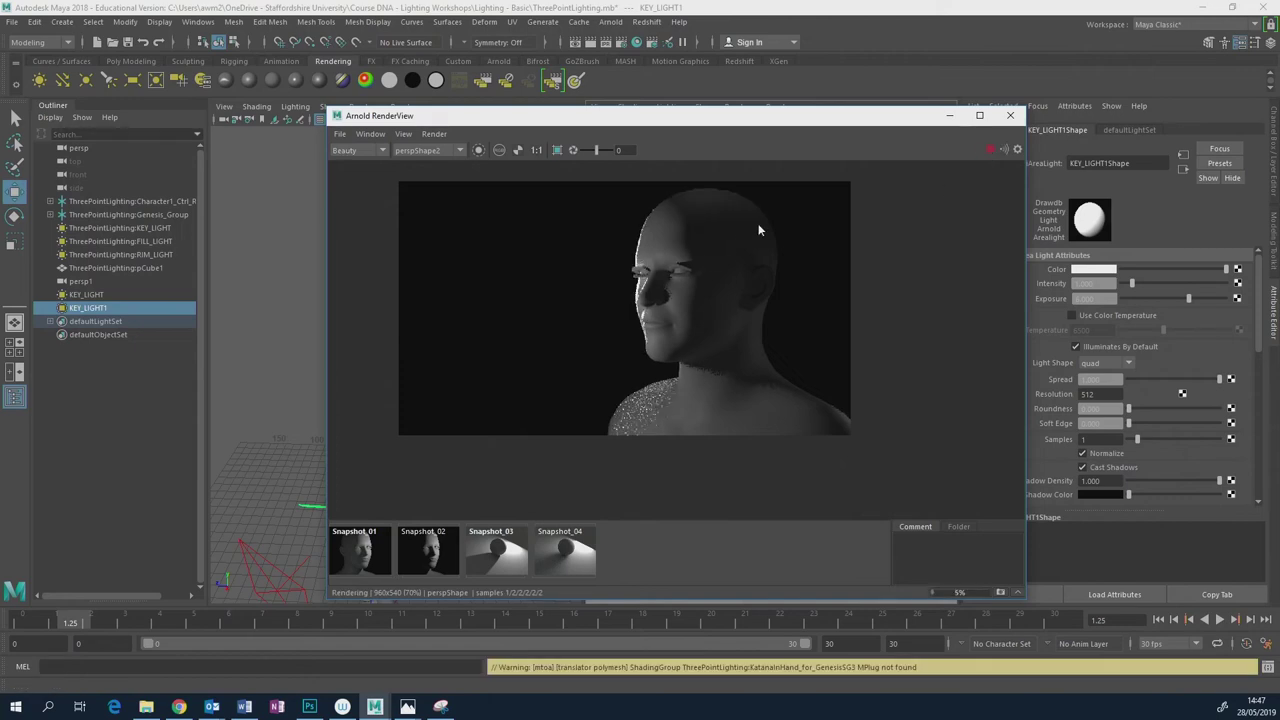
drag(730, 117, 862, 128)
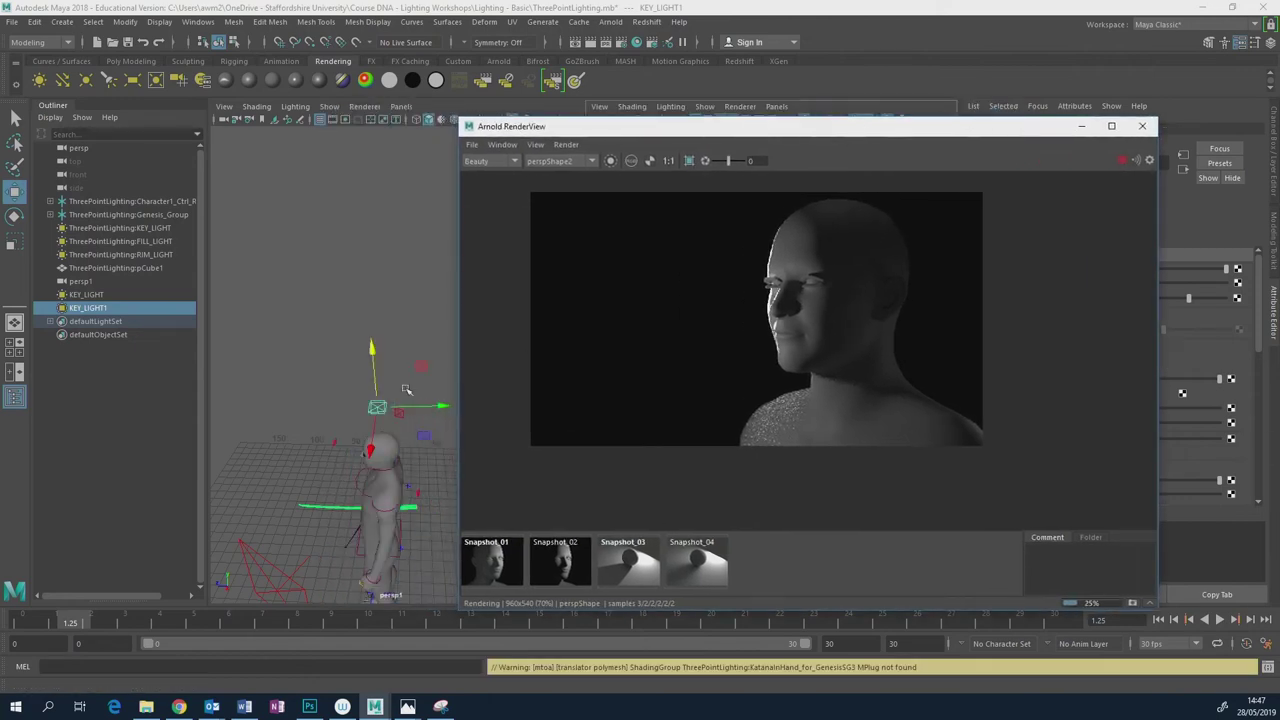
Move the overhead light back behind the head and set its exposure to 8.
drag(427, 404, 463, 407)
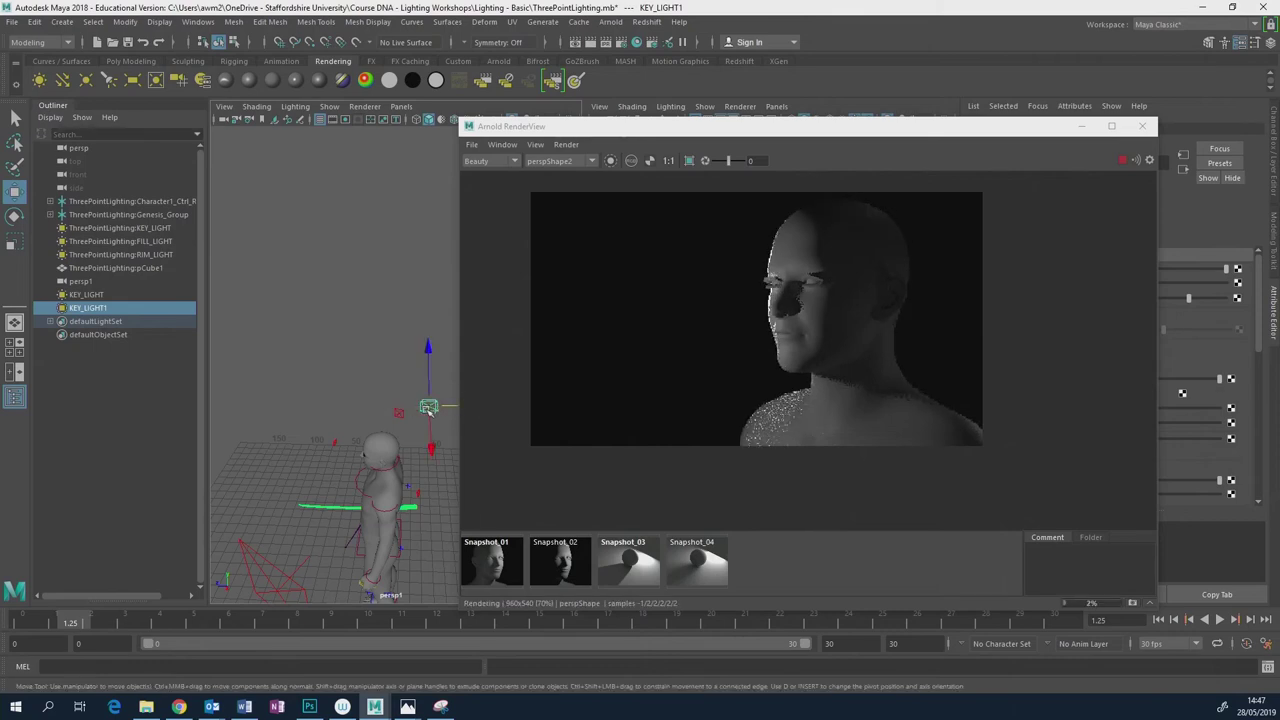
click(856, 132)
drag(856, 132, 829, 132)
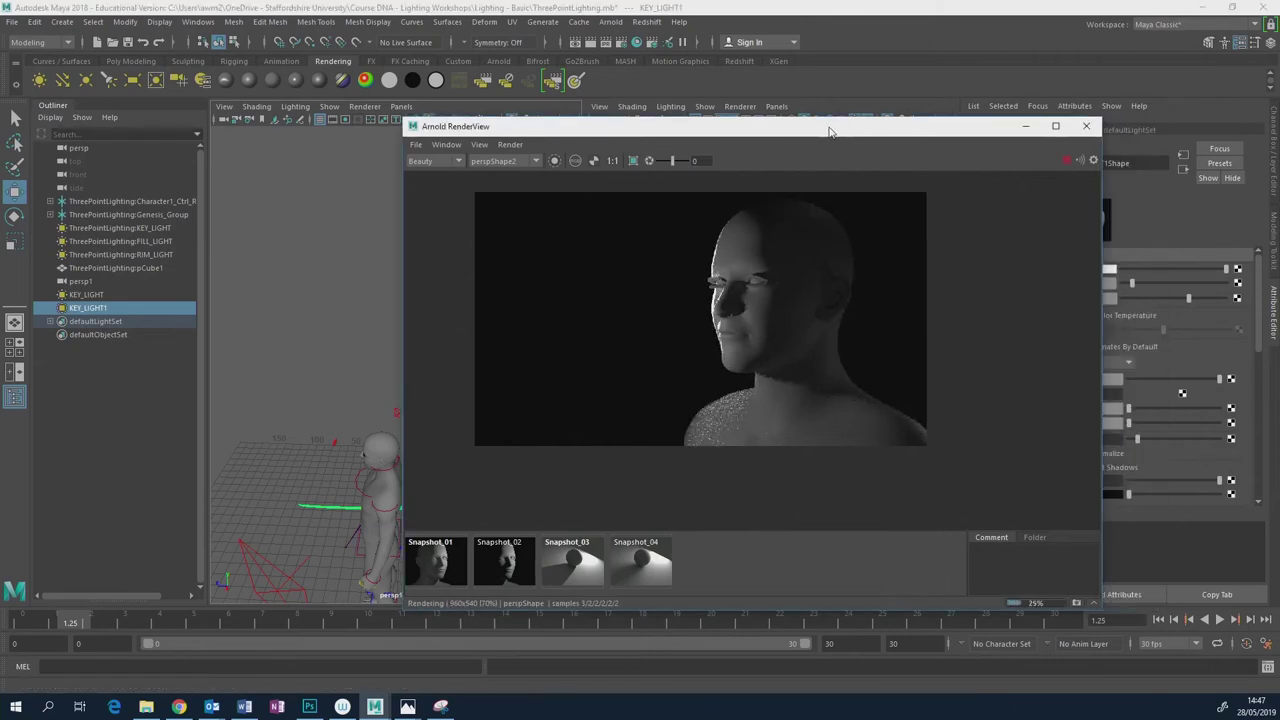
drag(910, 132, 839, 137)
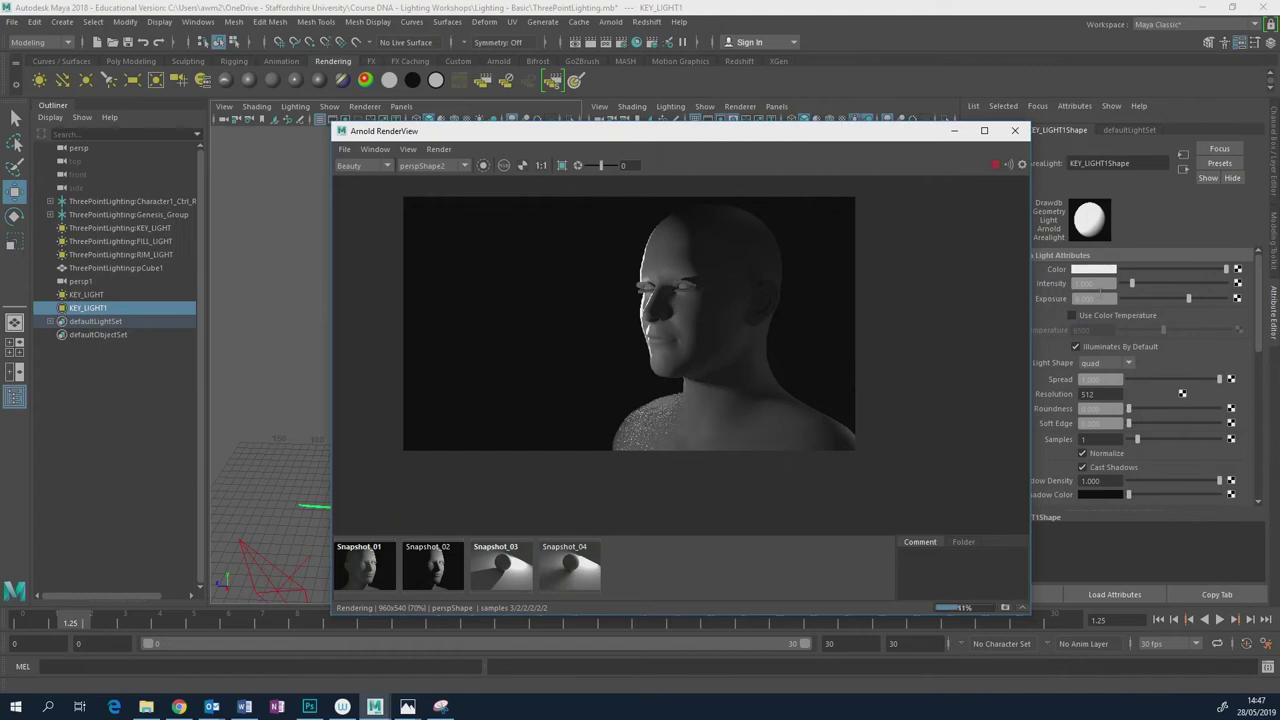
click(1085, 298)
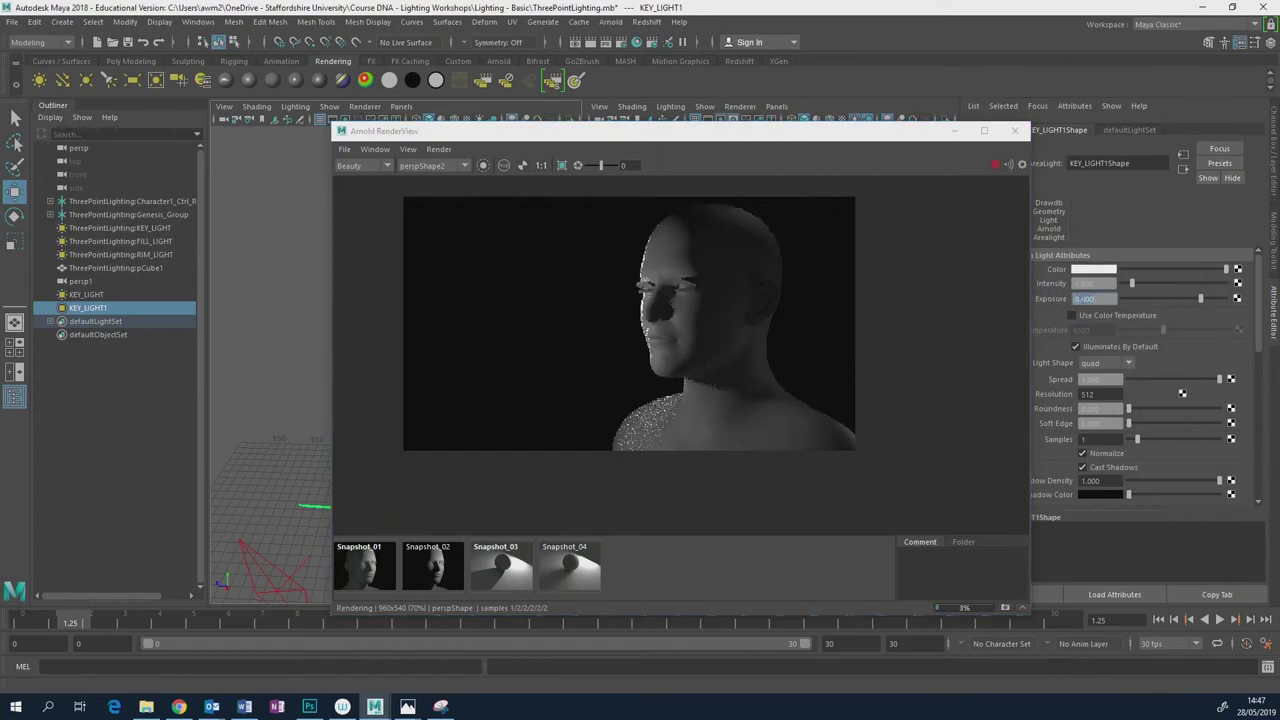
Shift the overhead light sideways behind the character's shoulders and set its exposure to 7.
drag(721, 134, 843, 131)
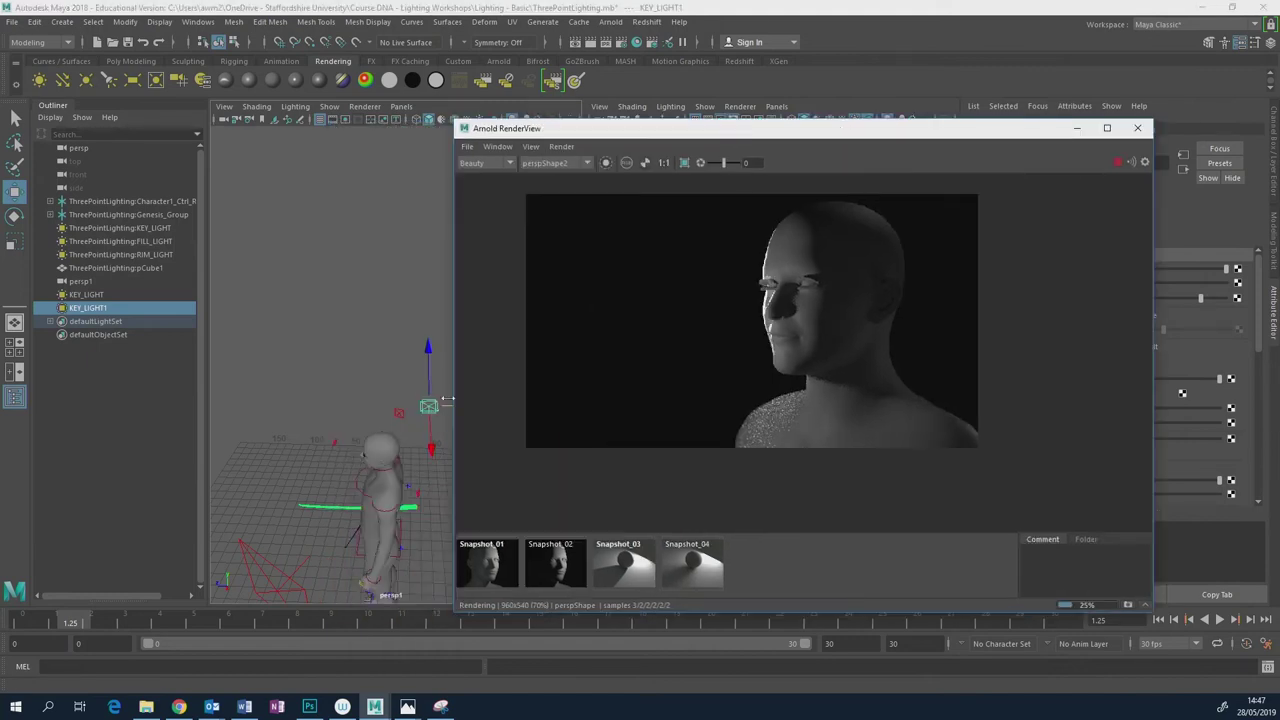
alt+drag(425, 380, 347, 461)
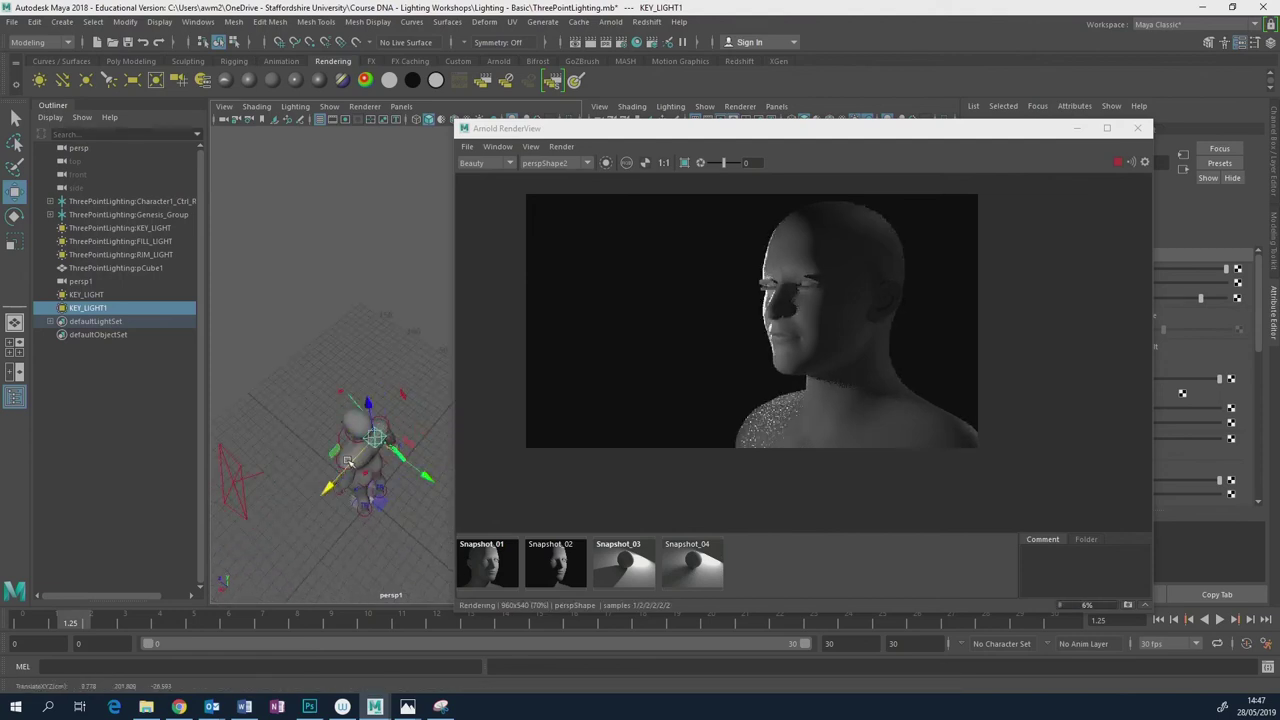
alt+drag(432, 385, 367, 420)
drag(308, 461, 352, 482)
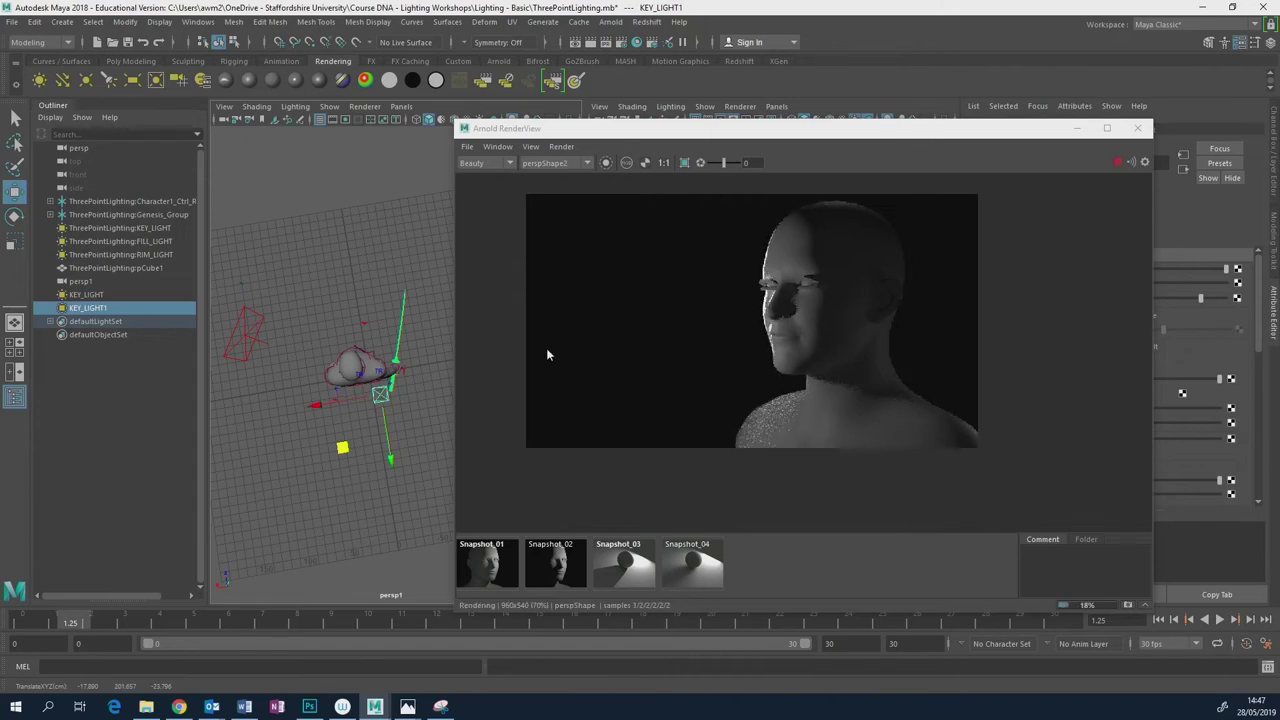
drag(848, 133, 706, 131)
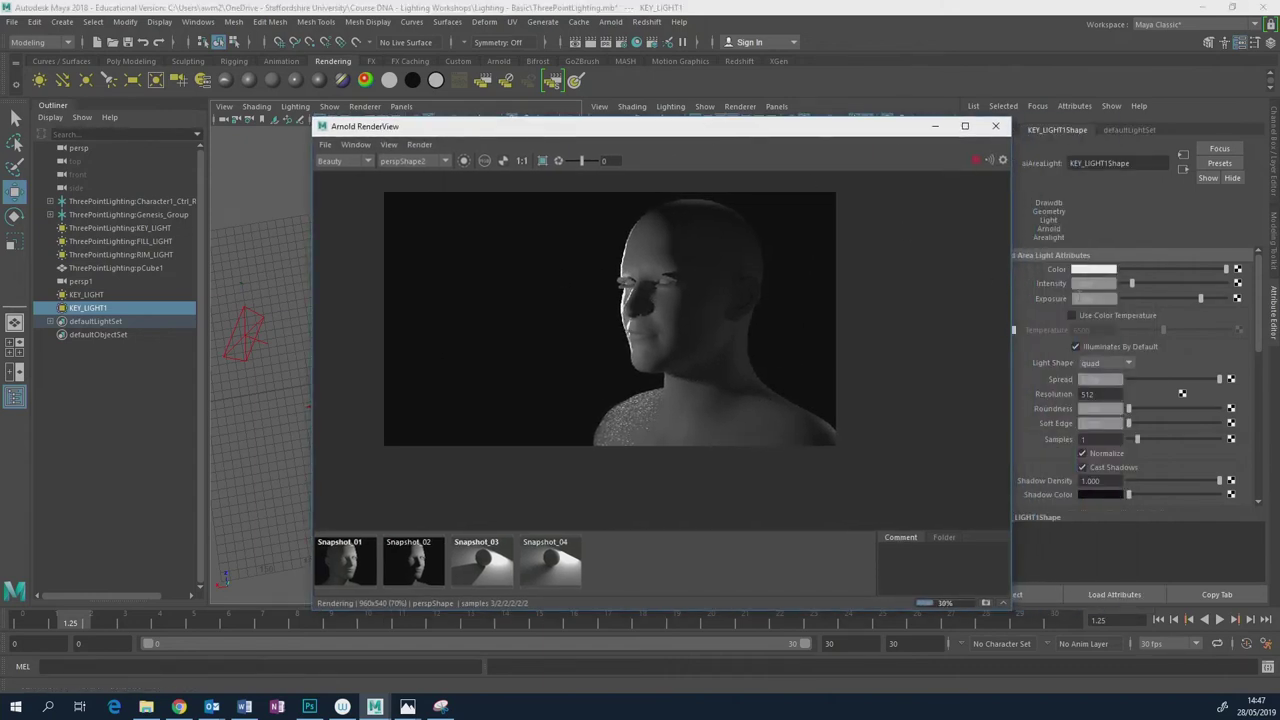
key(Return)
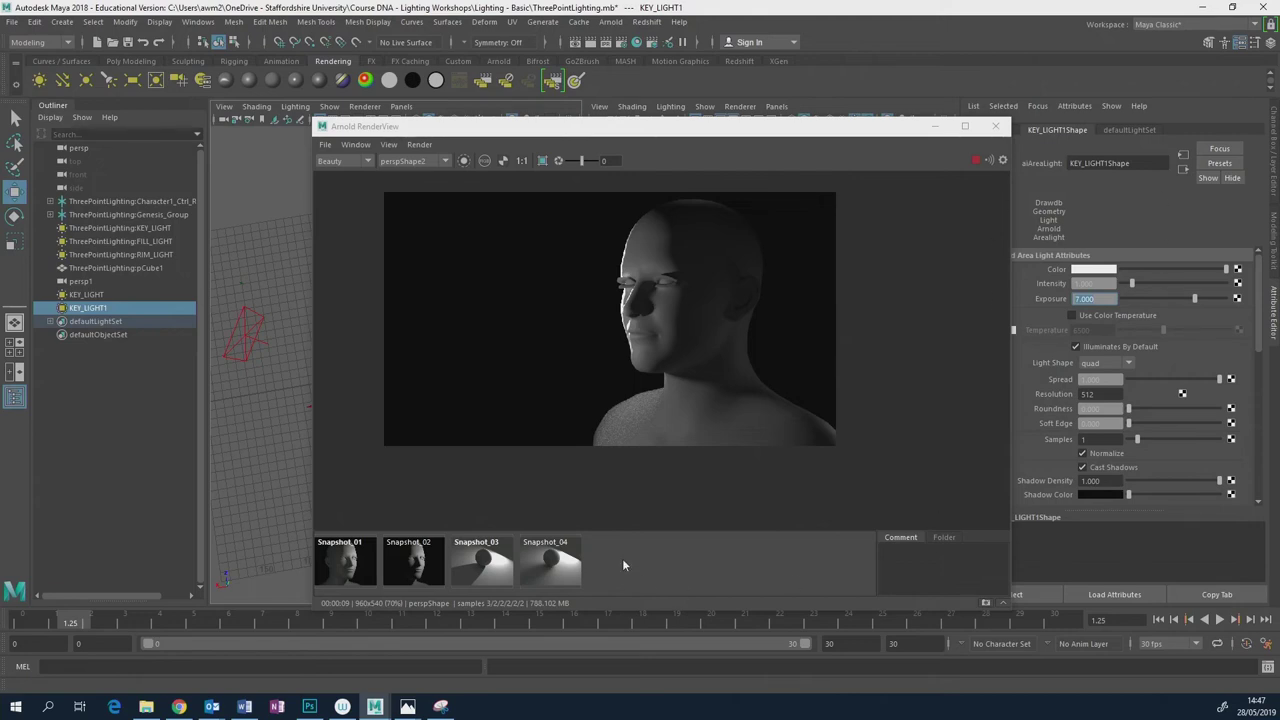
Check the Aviator night still in Chrome, close it, and open the film index of the cinematography site.
click(178, 706)
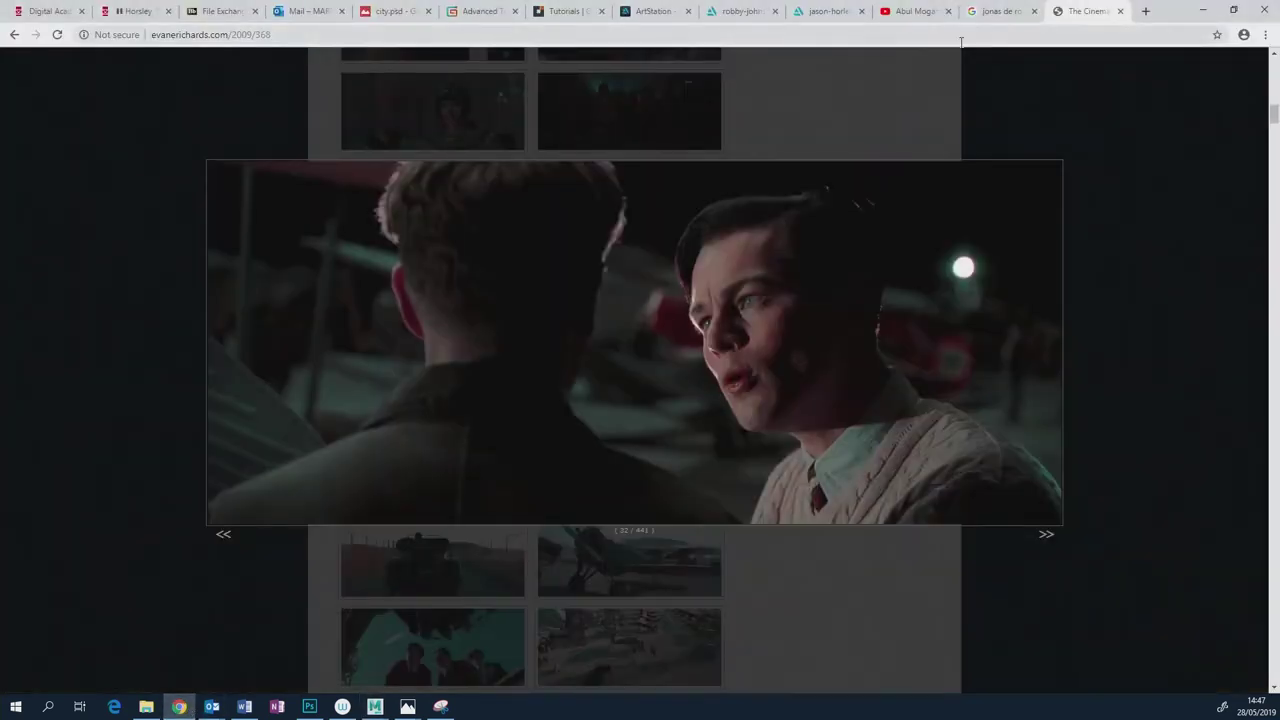
click(921, 235)
scroll(785, 231, up, 3)
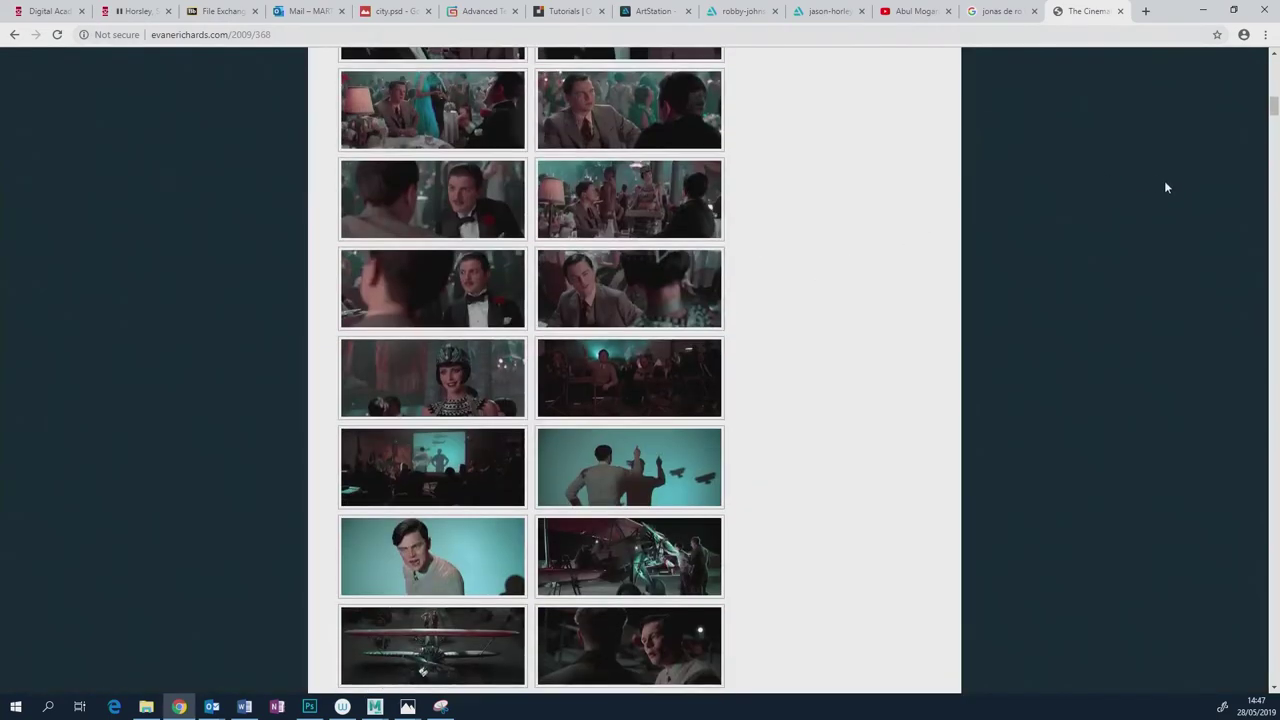
scroll(1192, 113, up, 10)
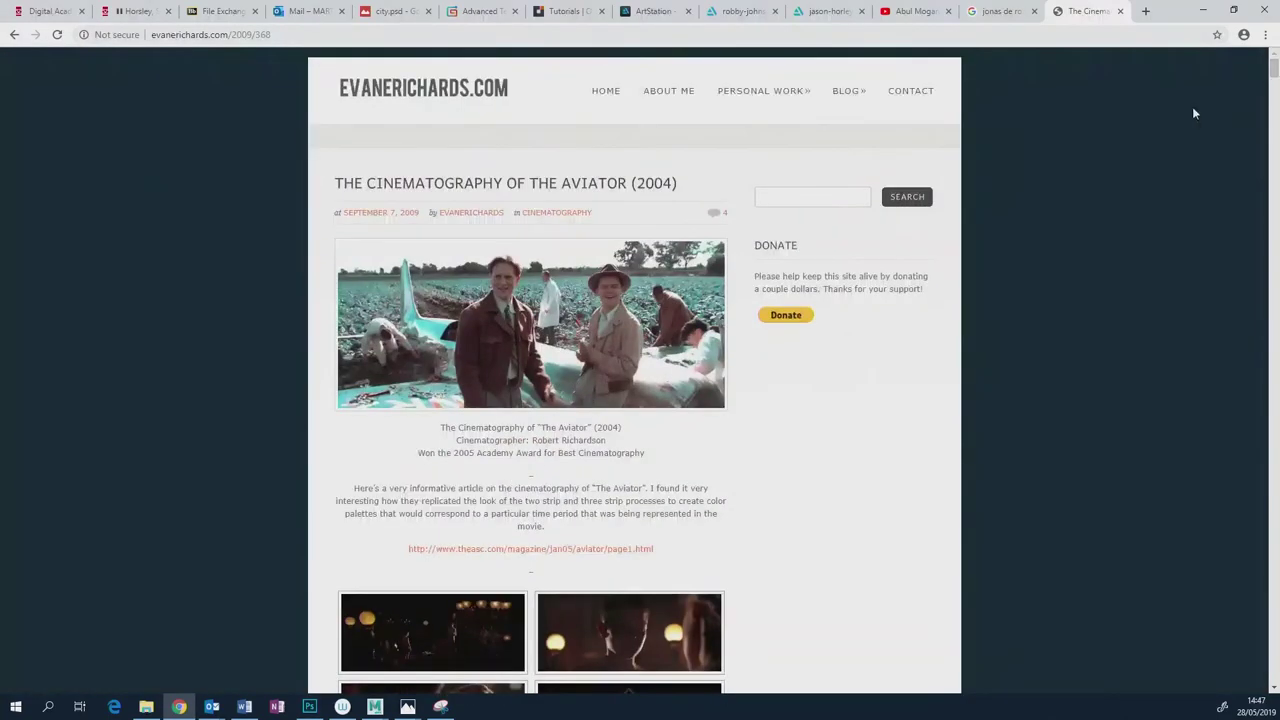
mouse_move(854, 101)
click(869, 134)
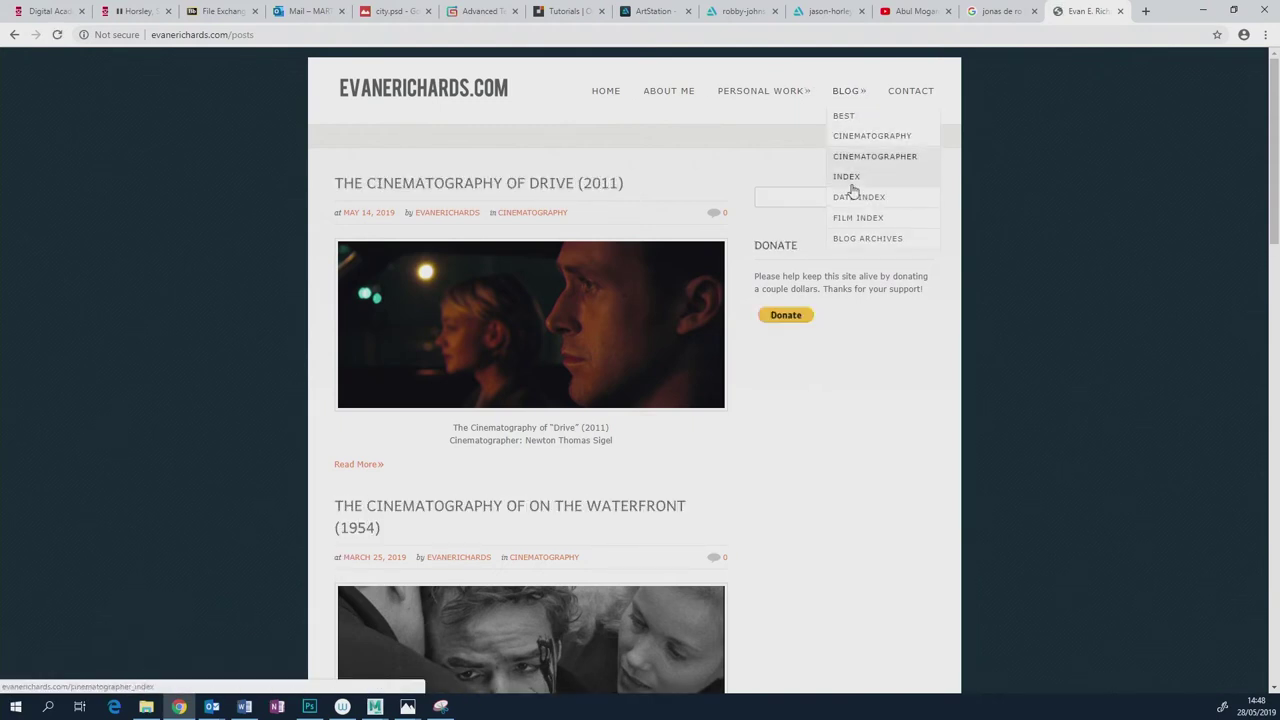
click(858, 228)
Look through the film index and open the Braveheart cinematography page.
scroll(486, 491, down, 2)
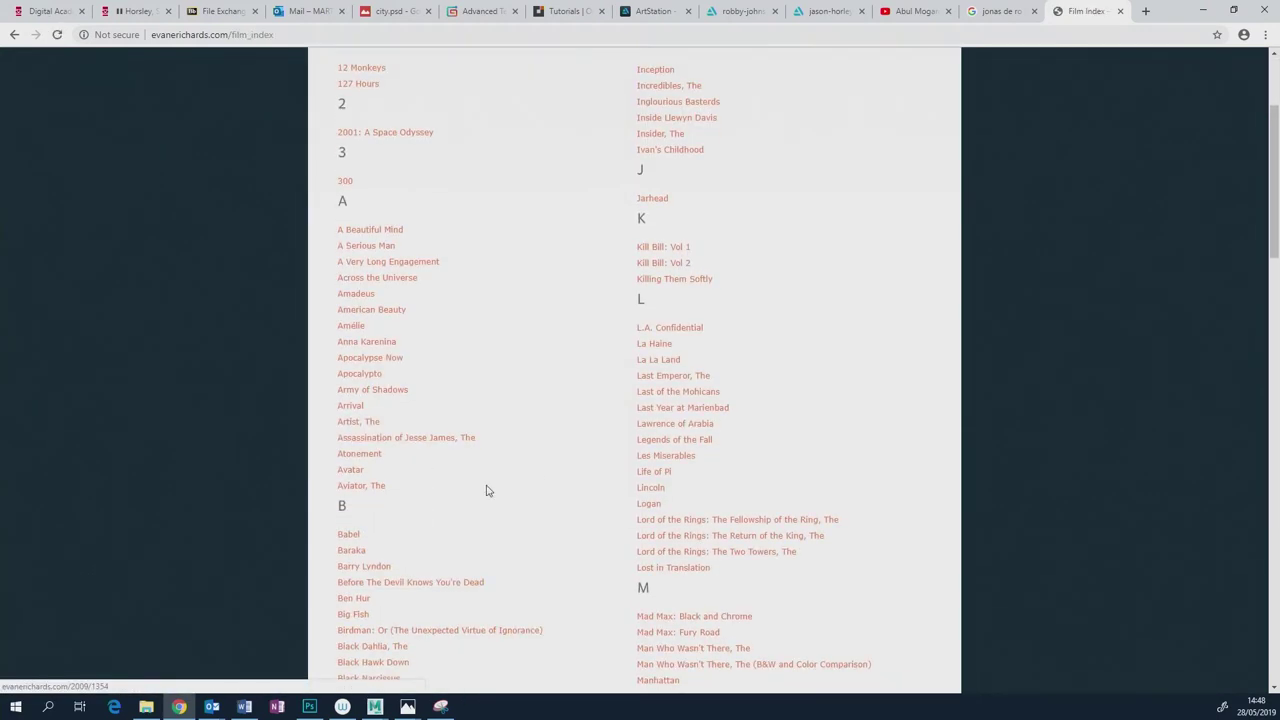
scroll(543, 500, down, 3)
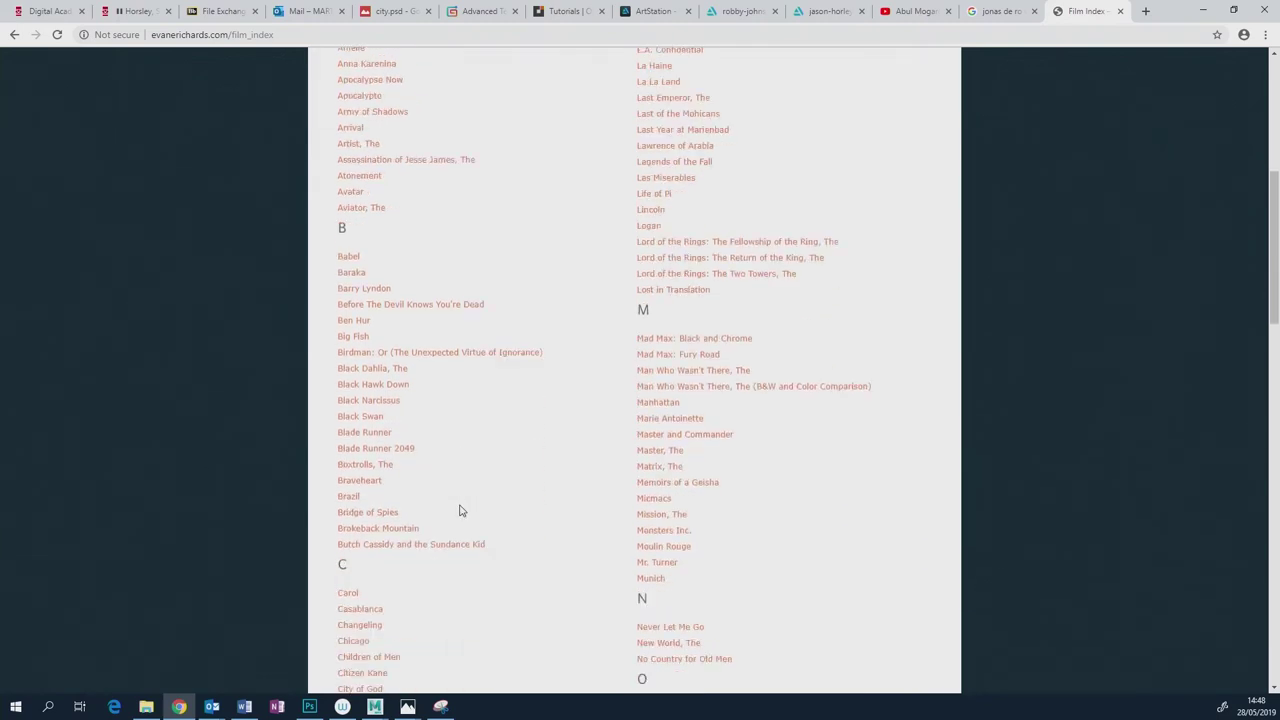
scroll(456, 505, up, 1)
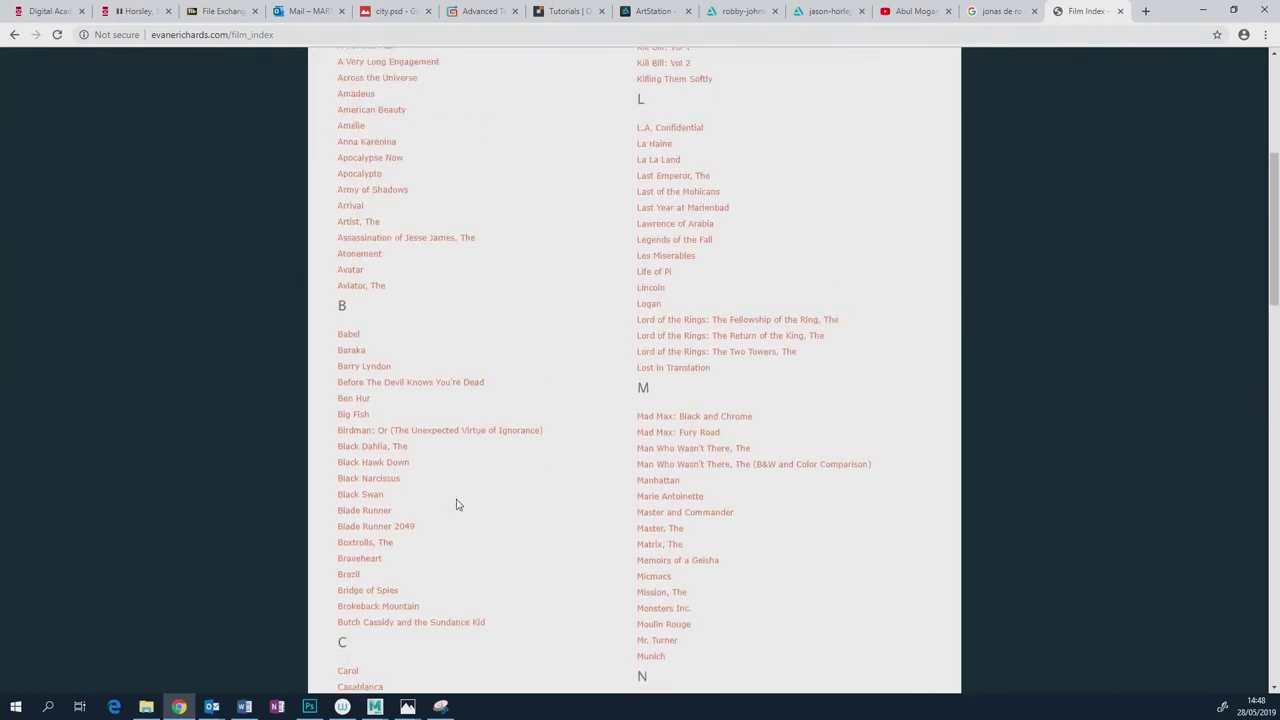
click(359, 559)
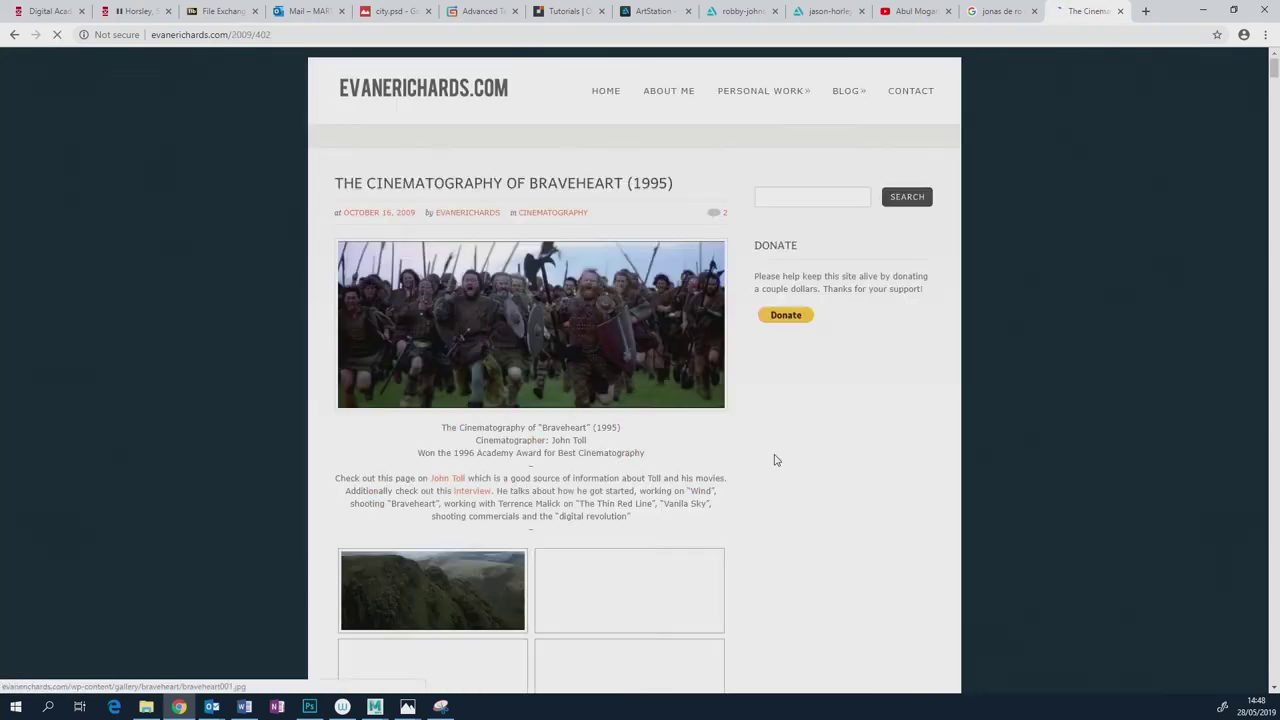
Browse the Braveheart stills and enlarge the daylight shot of the man facing a boy in a green field.
scroll(676, 480, down, 3)
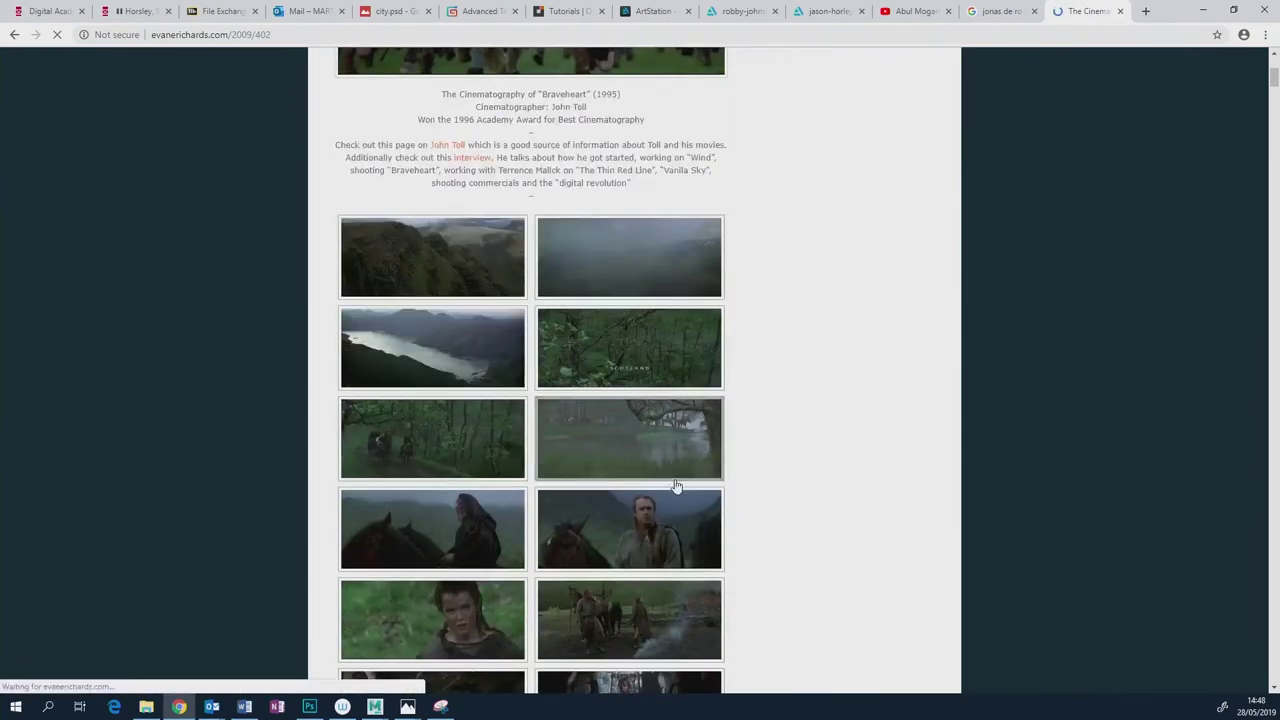
scroll(676, 484, down, 2)
scroll(756, 481, down, 2)
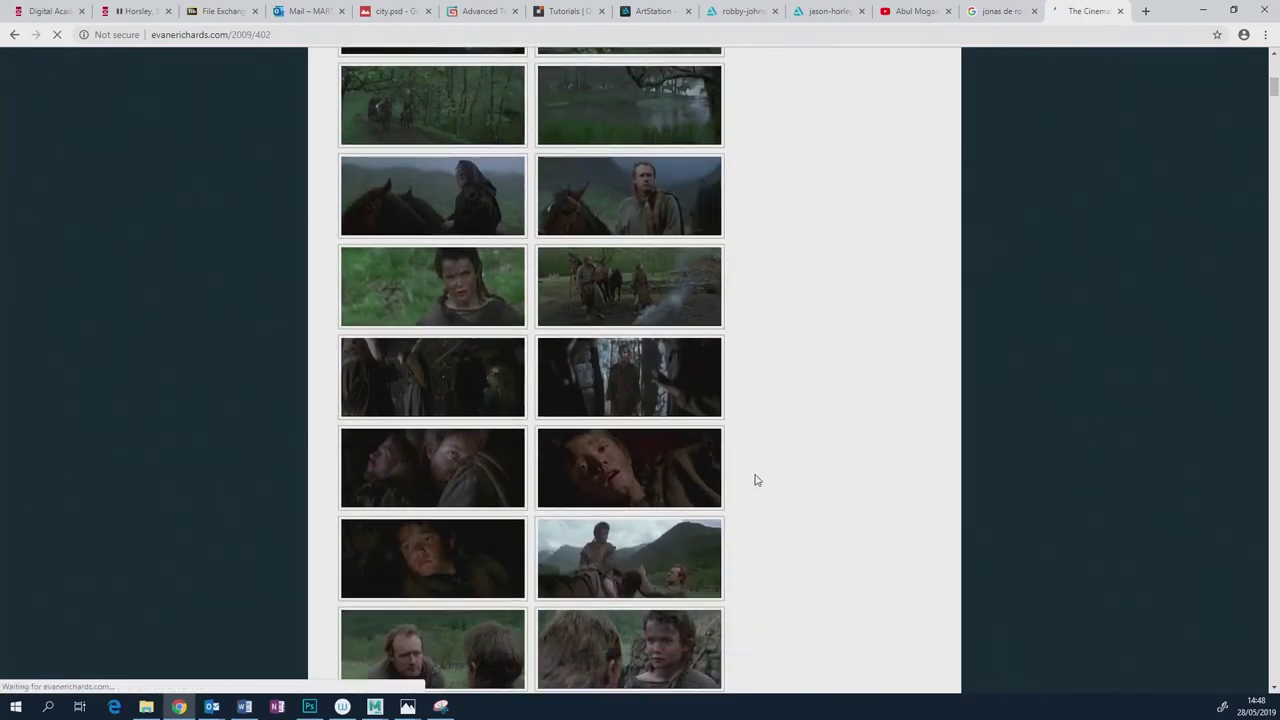
scroll(756, 481, down, 1)
click(400, 453)
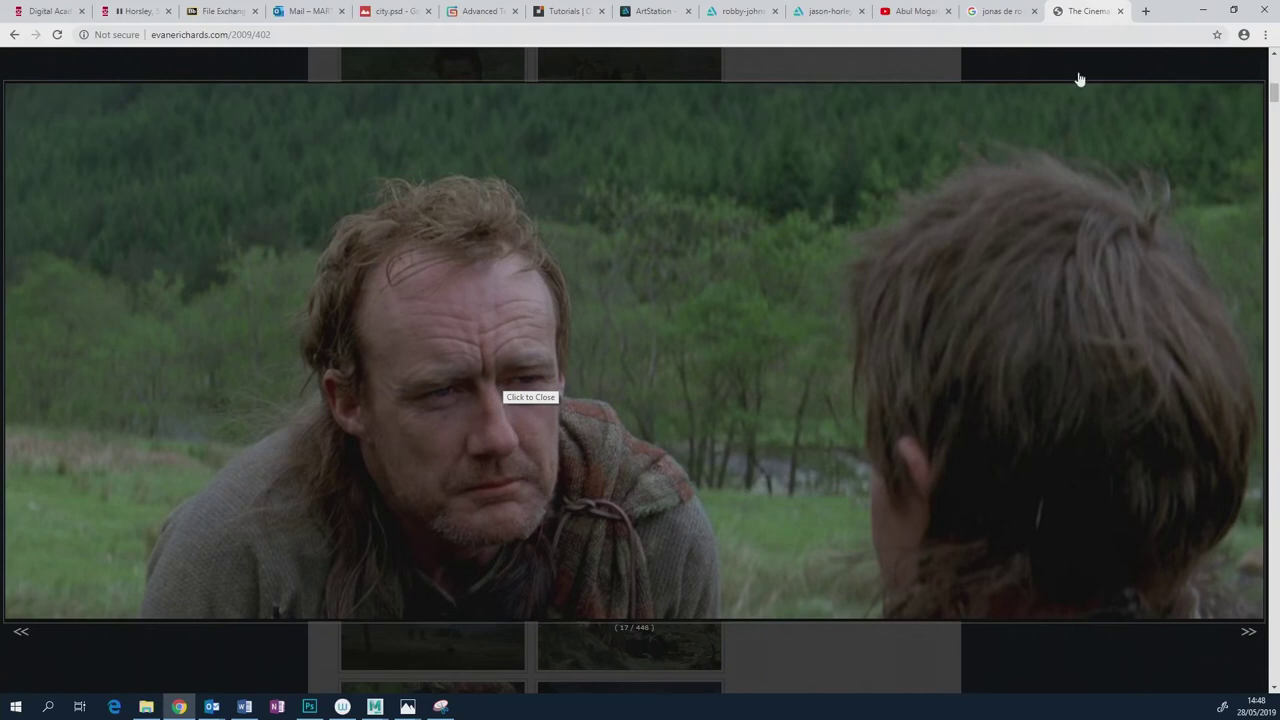
Close the enlarged still and examine the lighting in the darker night and firelit Braveheart stills.
click(886, 366)
scroll(780, 413, down, 1)
scroll(780, 413, down, 10)
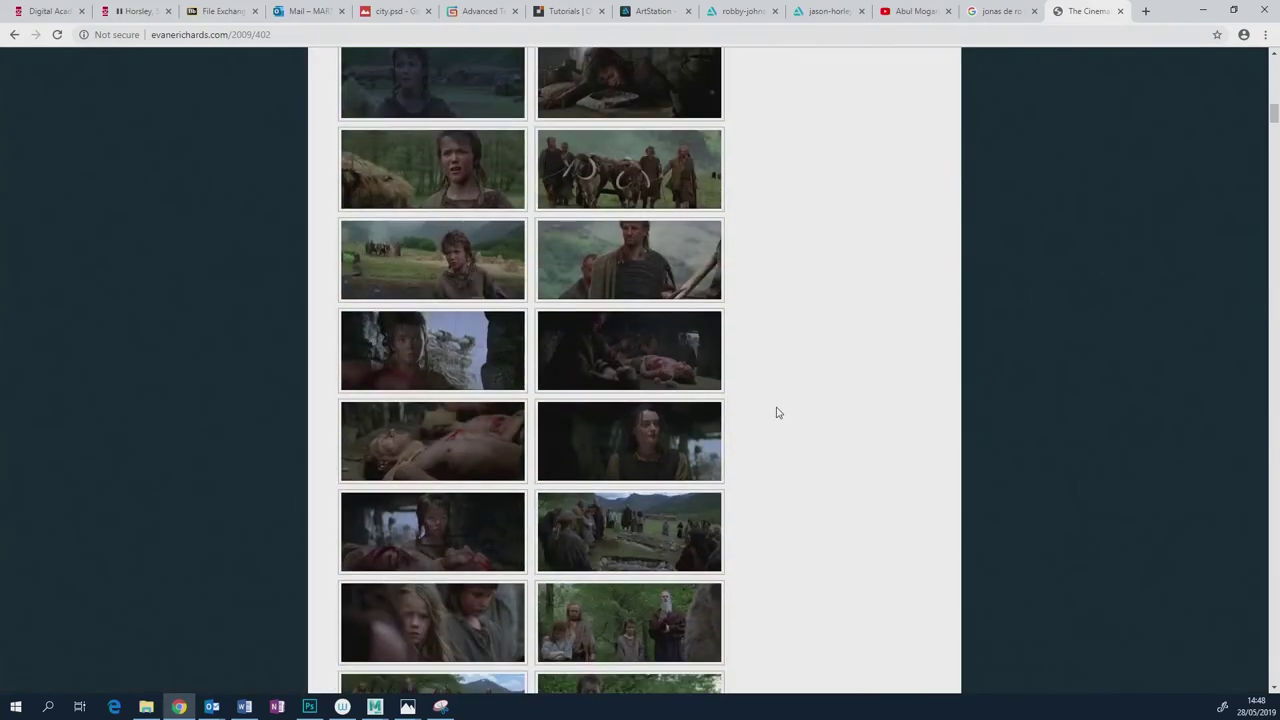
scroll(779, 413, down, 1)
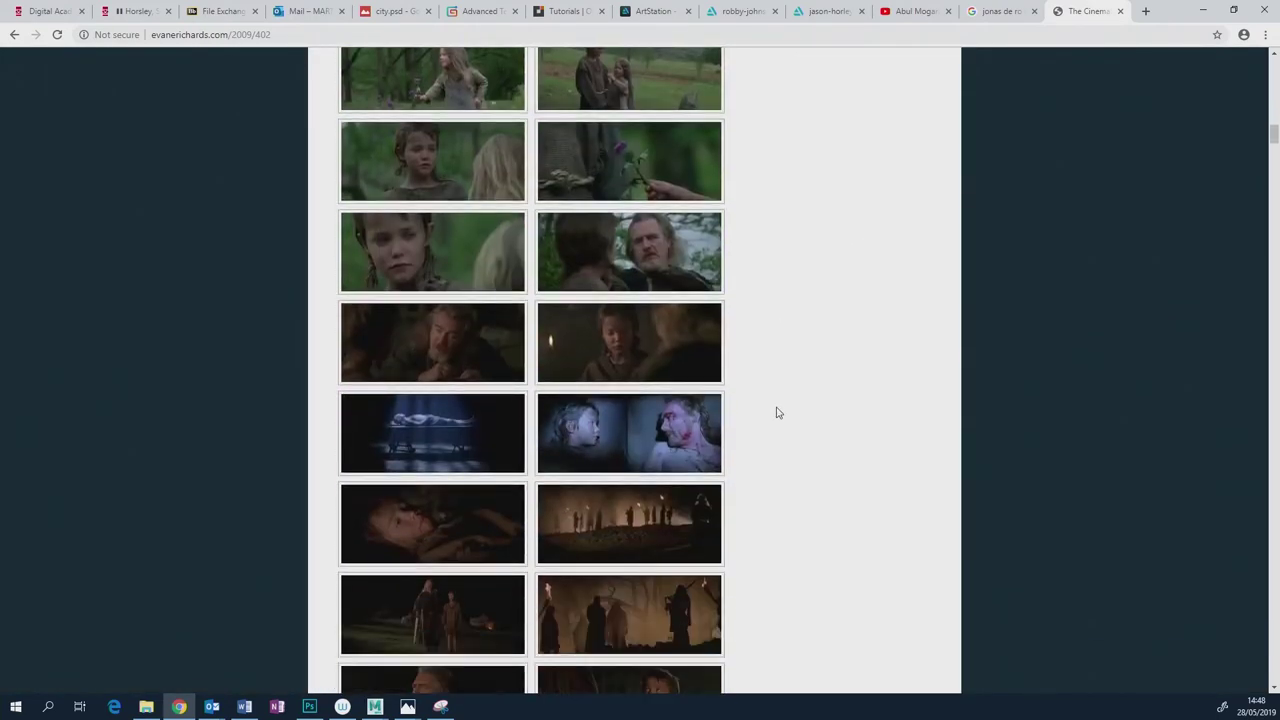
scroll(779, 413, down, 3)
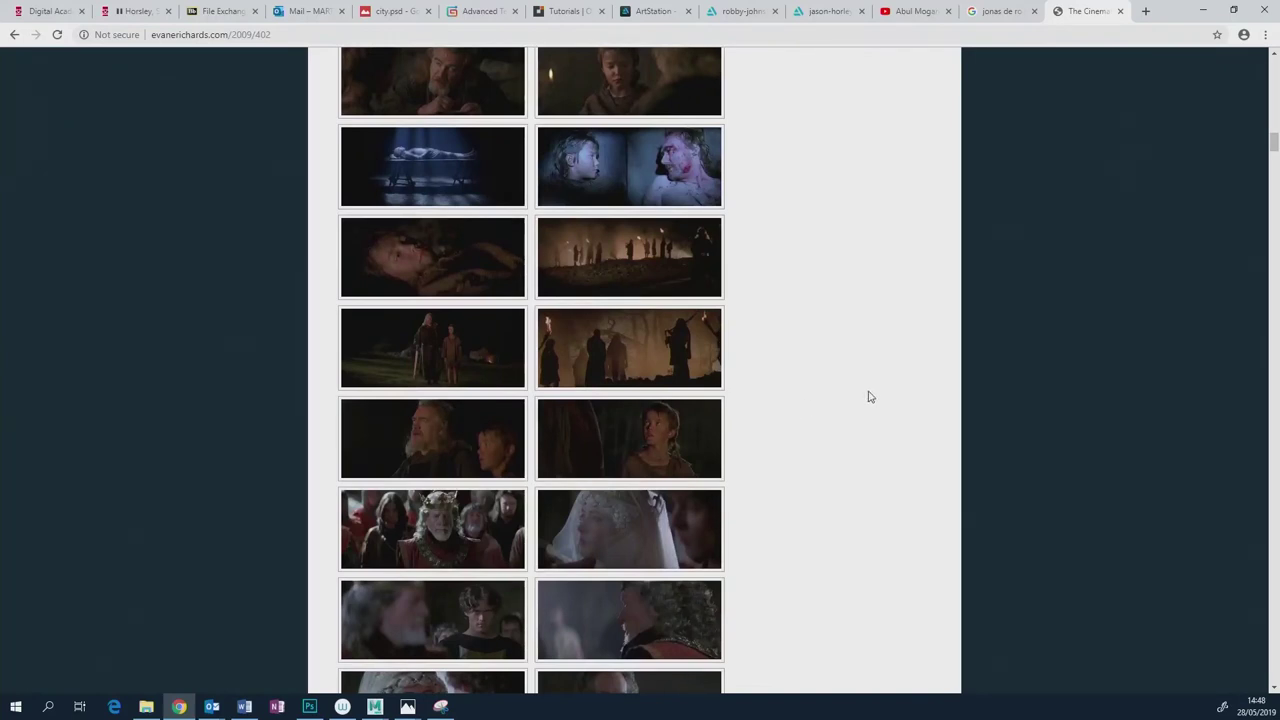
Return to the film index, open the No Country for Old Men page, and browse its stills.
key(alt+Left)
click(714, 471)
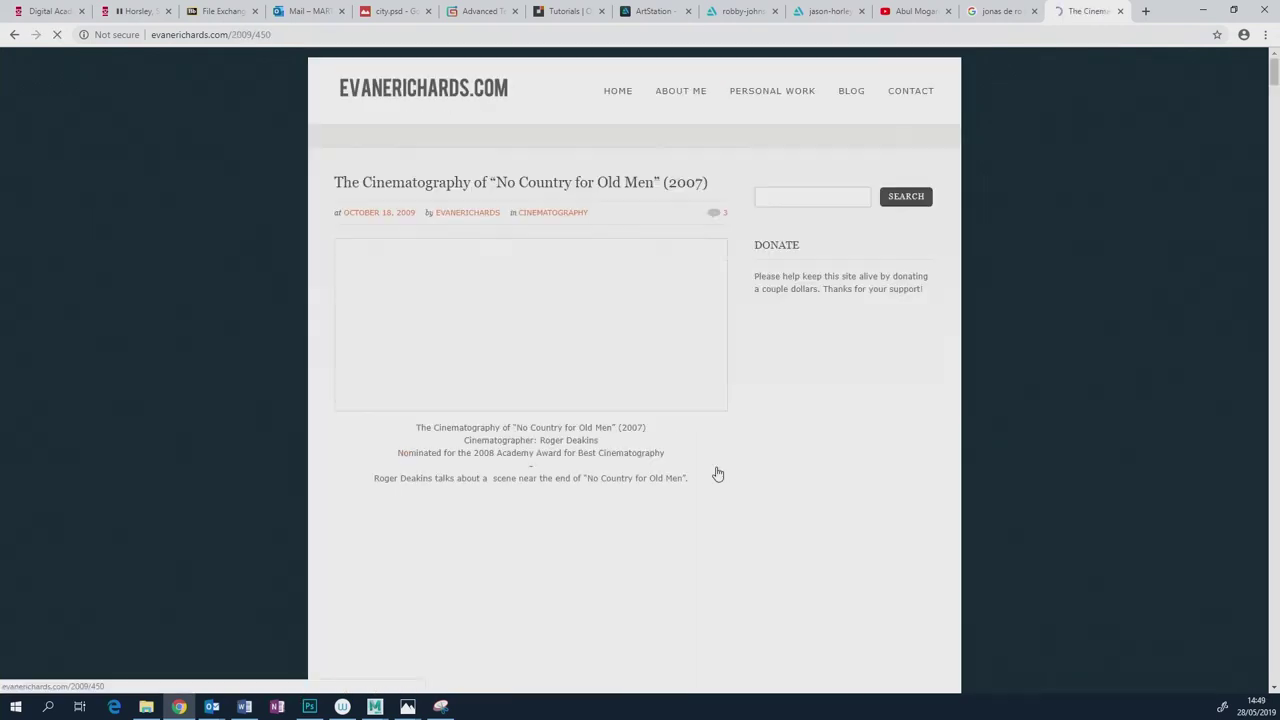
scroll(728, 495, down, 3)
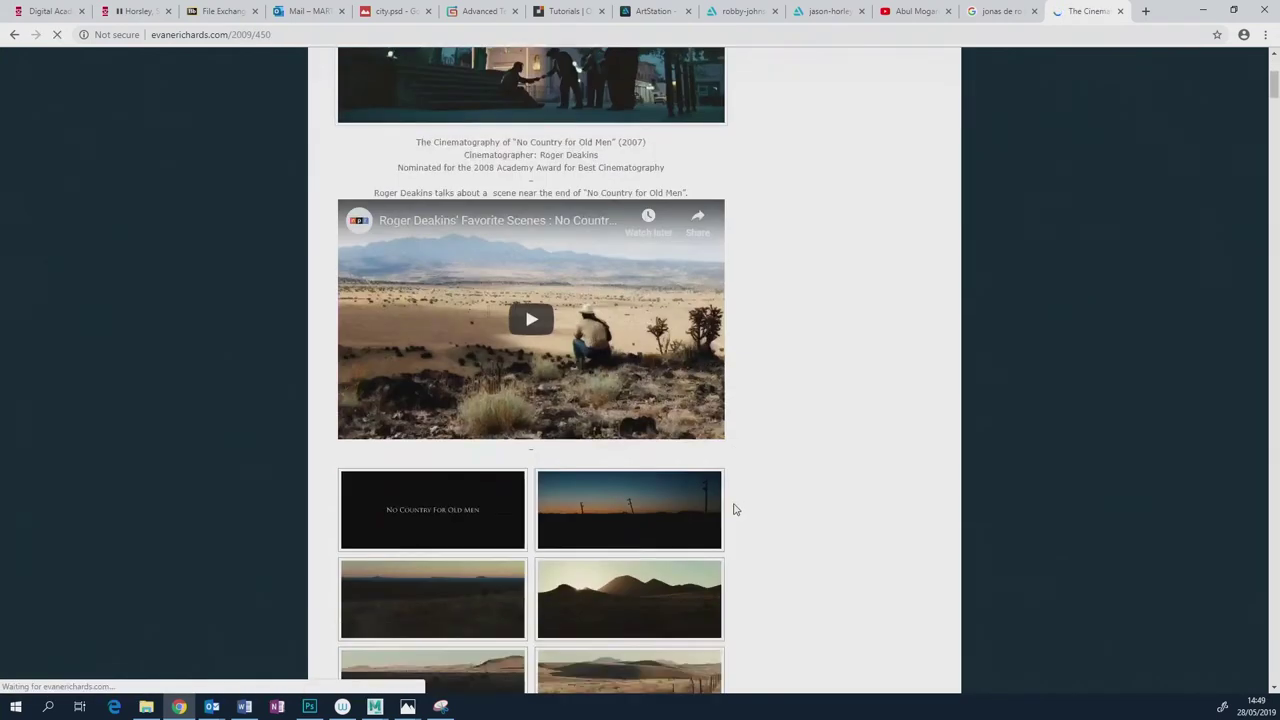
scroll(733, 509, down, 3)
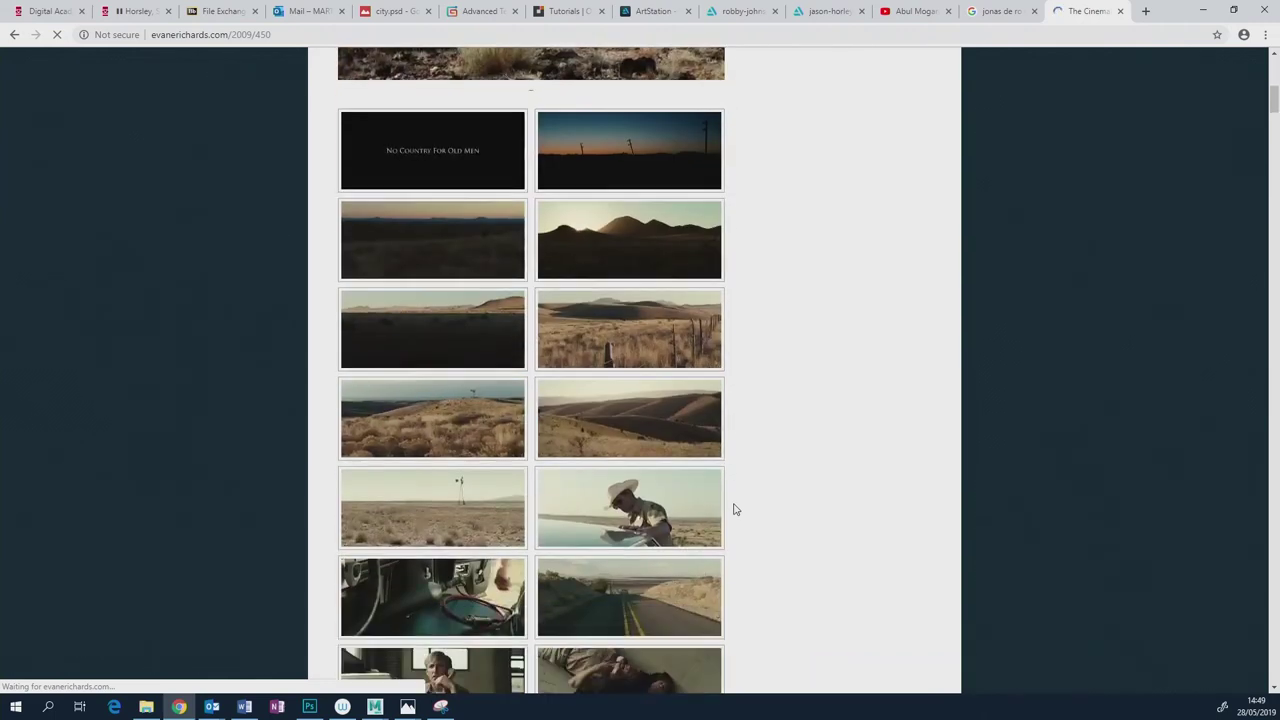
scroll(733, 509, down, 3)
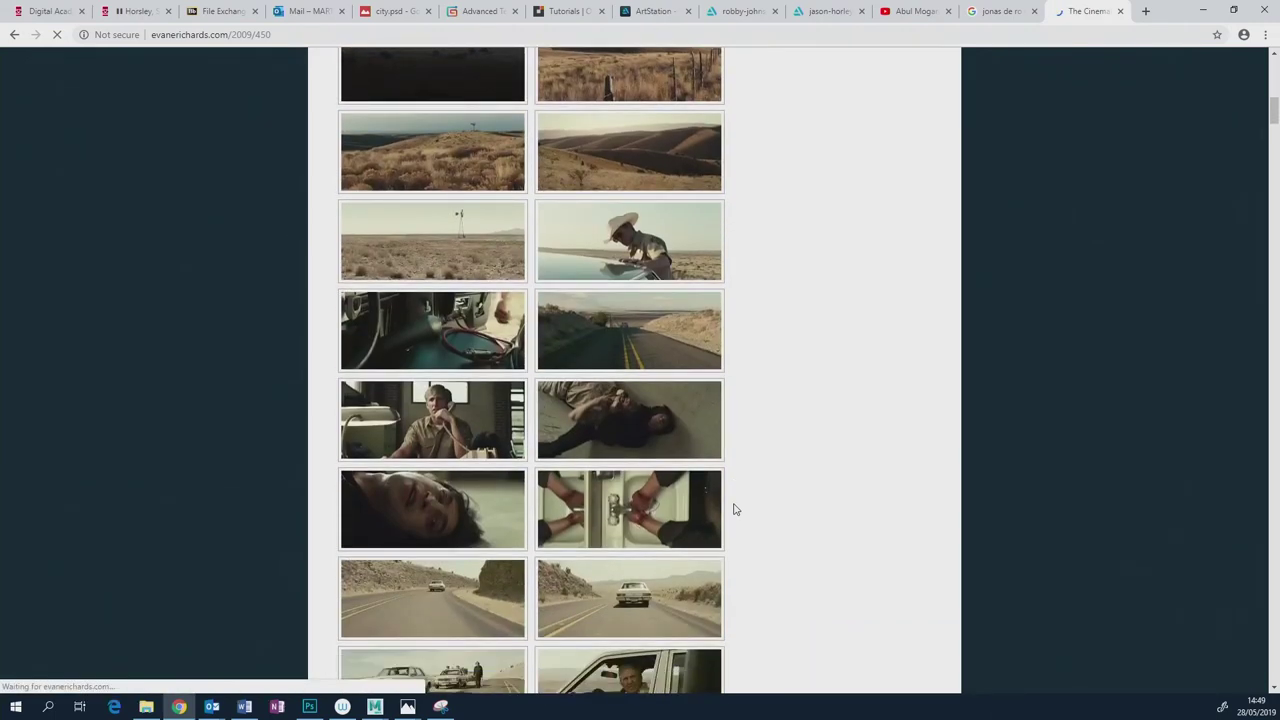
Examine the lighting in the No Country for Old Men desert daylight, lamplit living-room and dark night stills.
scroll(733, 509, down, 3)
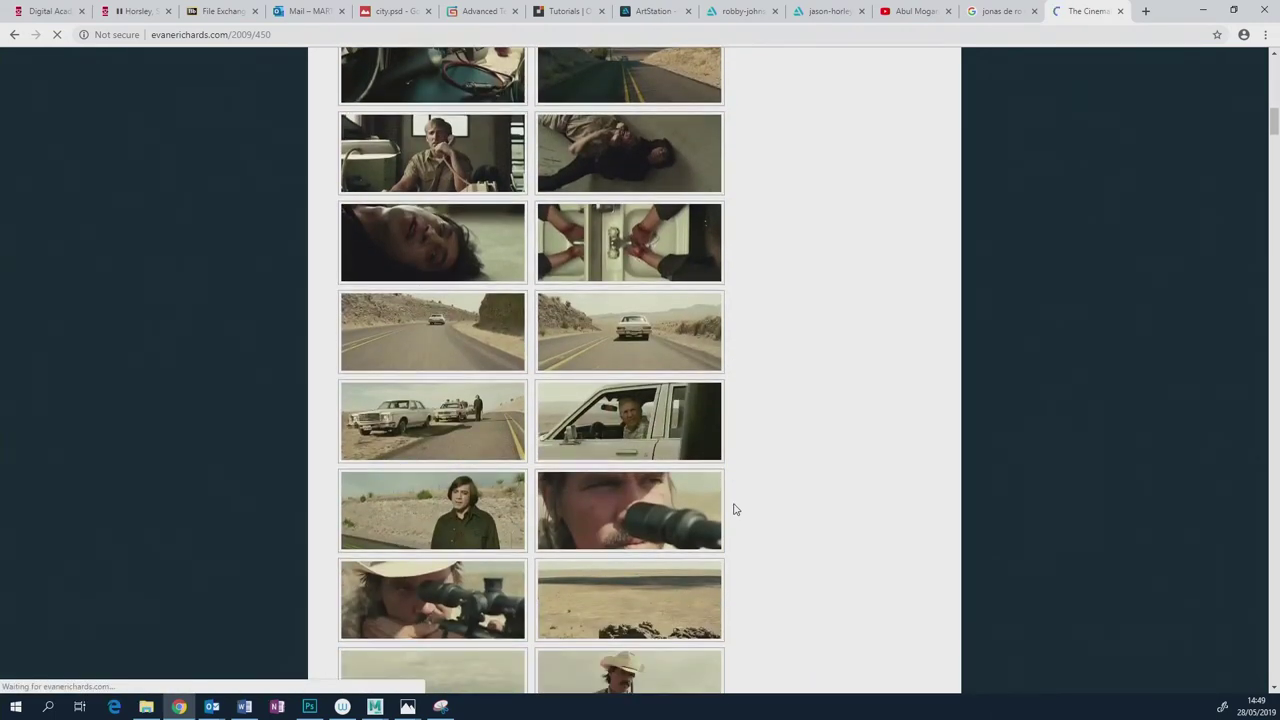
scroll(733, 509, down, 3)
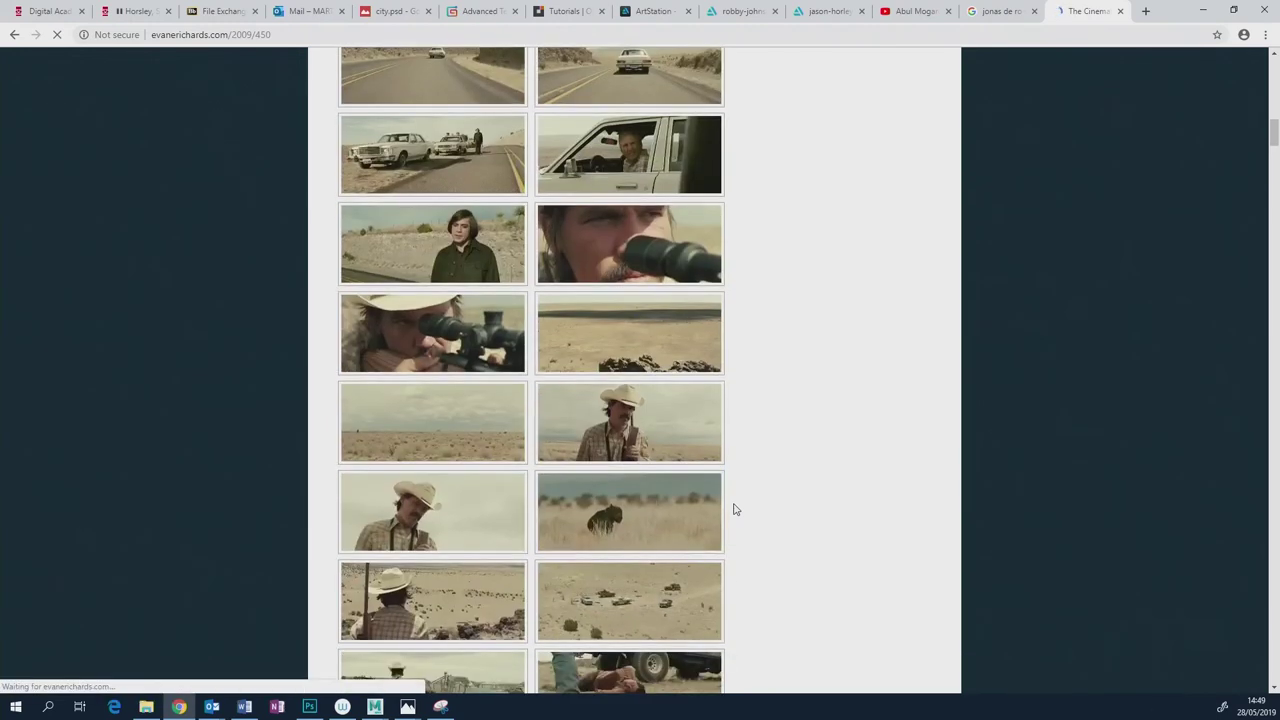
scroll(733, 509, down, 3)
scroll(734, 509, down, 2)
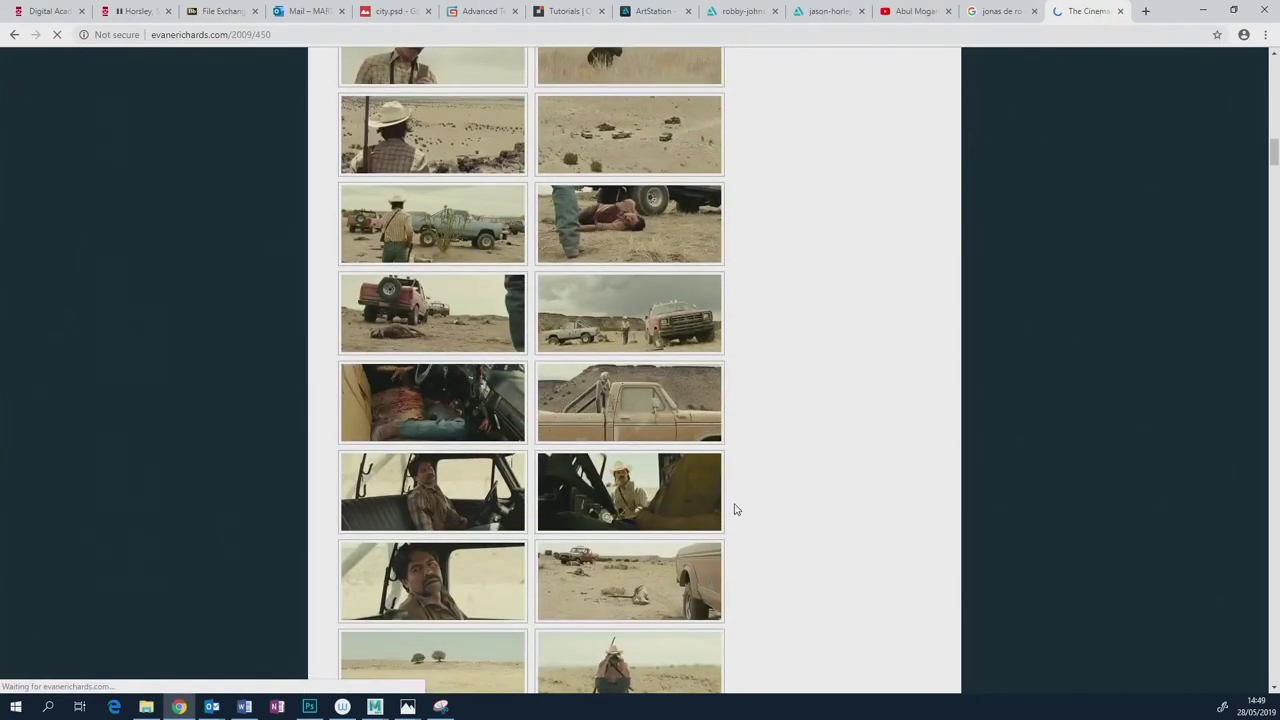
scroll(734, 509, down, 6)
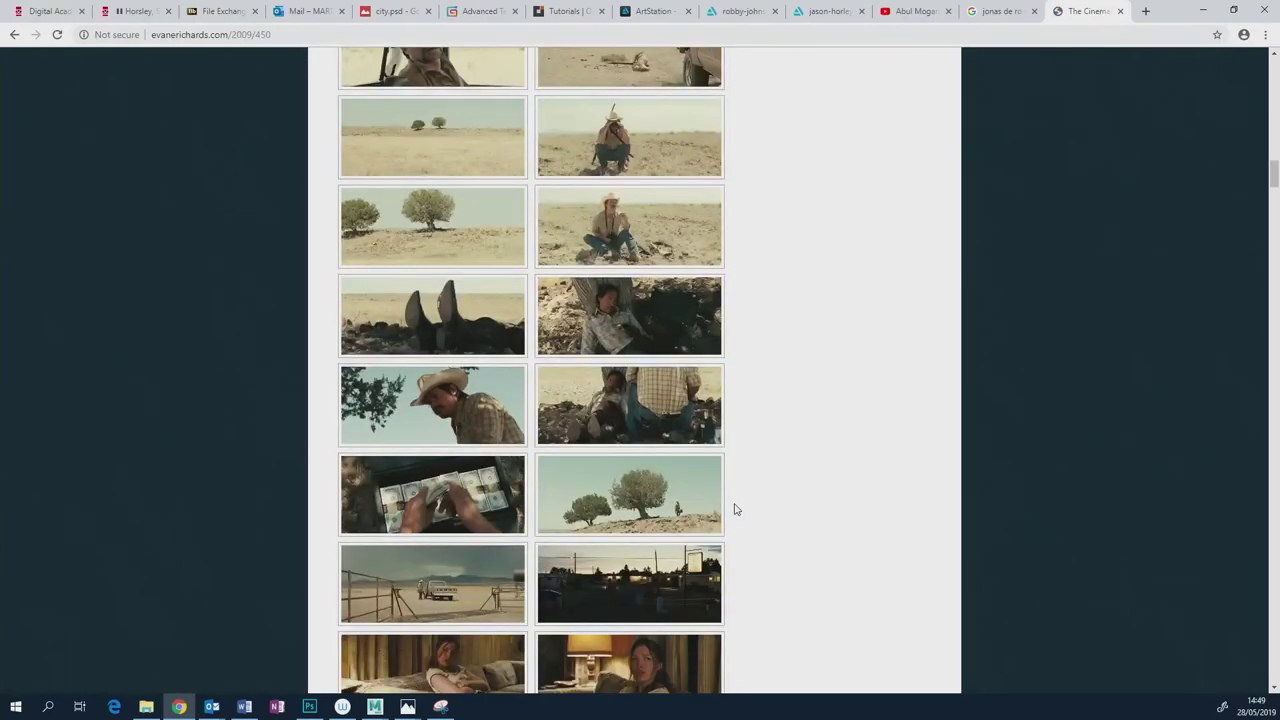
scroll(734, 509, down, 2)
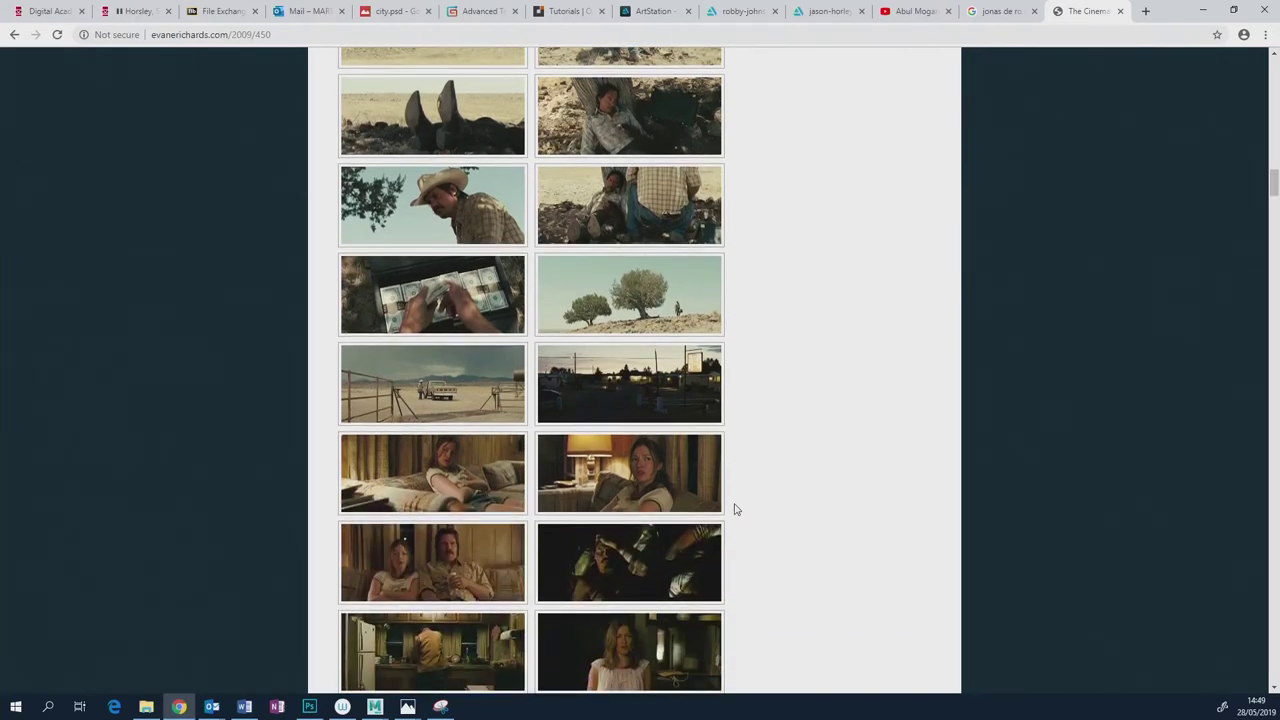
scroll(734, 509, down, 8)
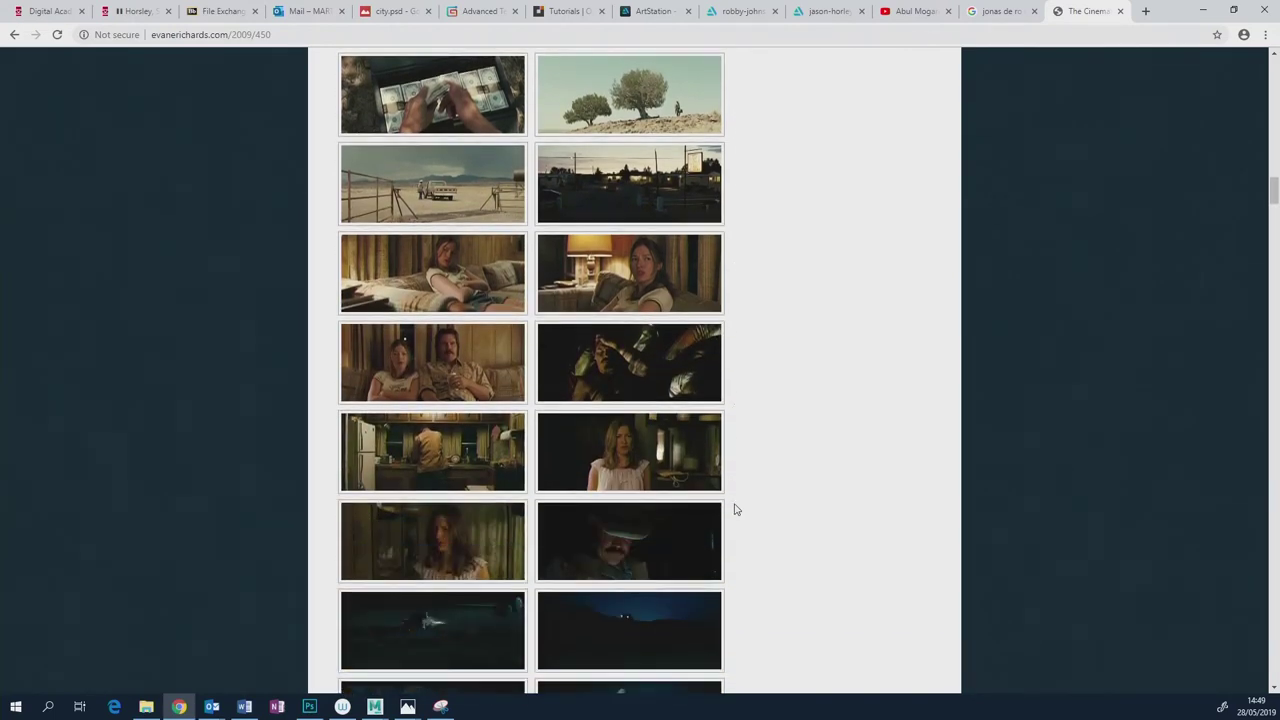
scroll(734, 509, down, 2)
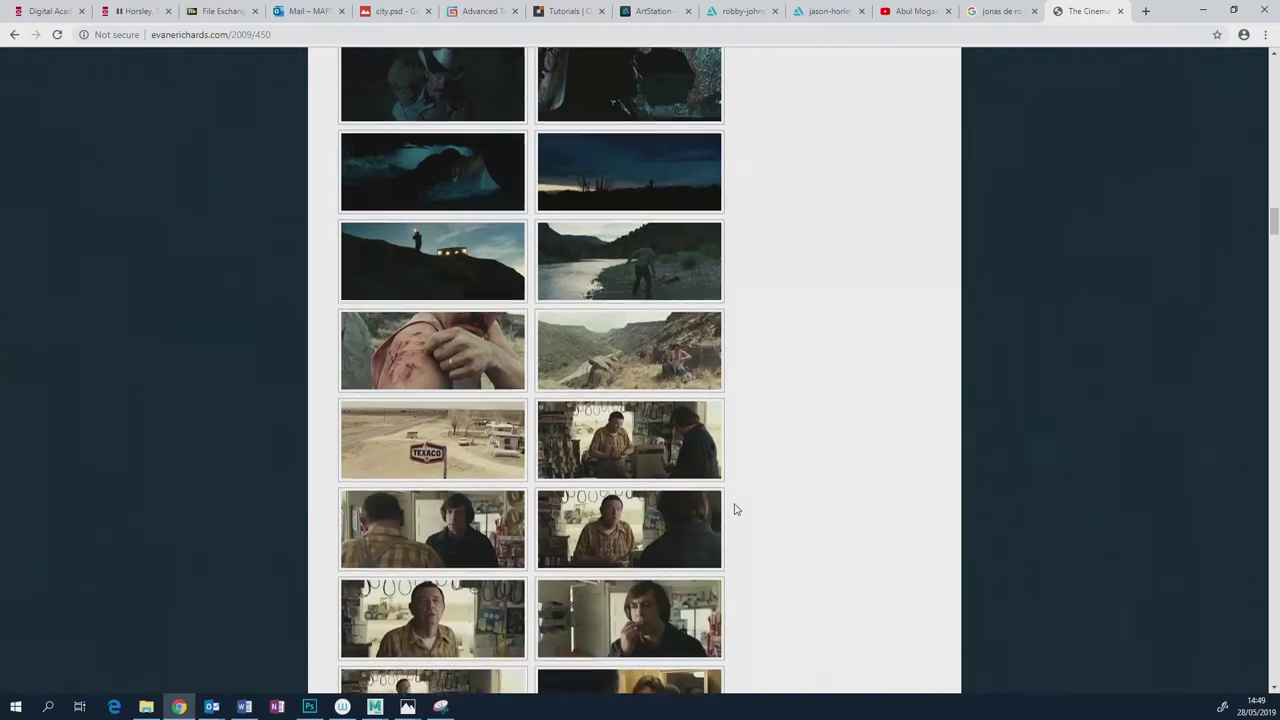
Browse the shop, sheriff and trailer-interior stills and enlarge the shot of the deputy in a pale cowboy hat standing with hands on hips.
scroll(734, 509, down, 1)
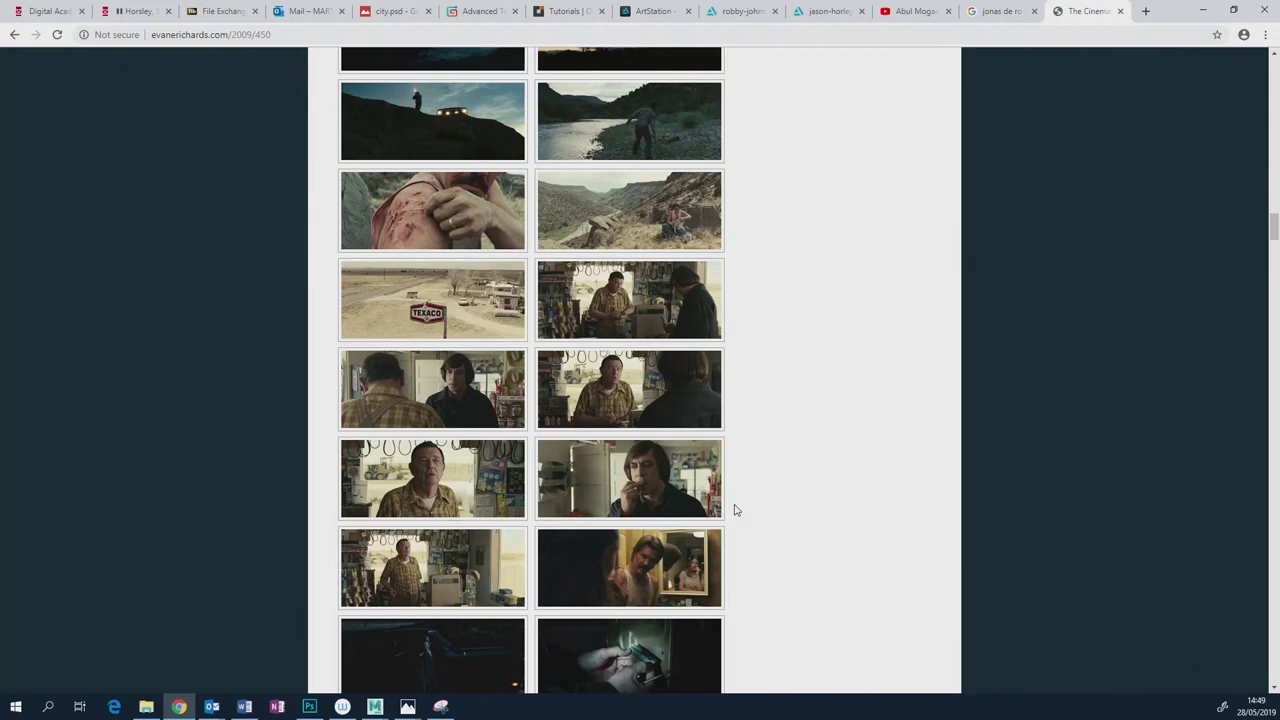
scroll(734, 509, down, 3)
scroll(734, 510, down, 2)
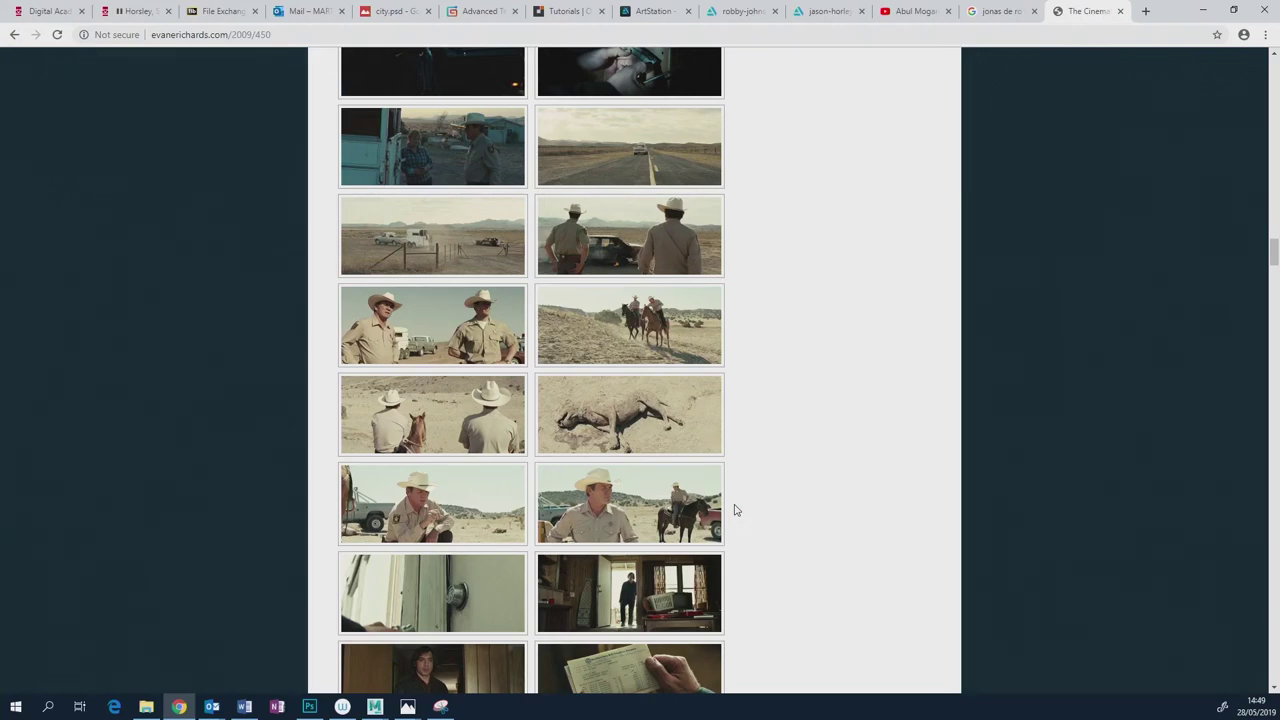
scroll(734, 510, down, 3)
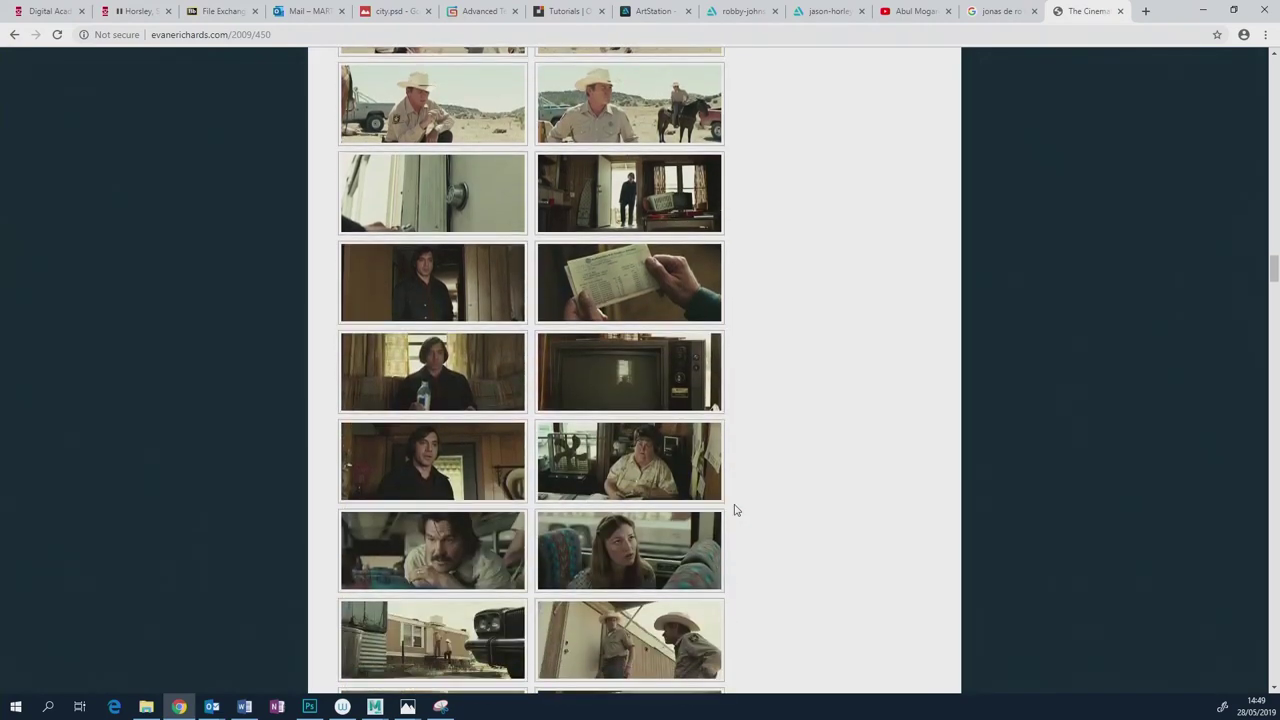
scroll(734, 510, down, 3)
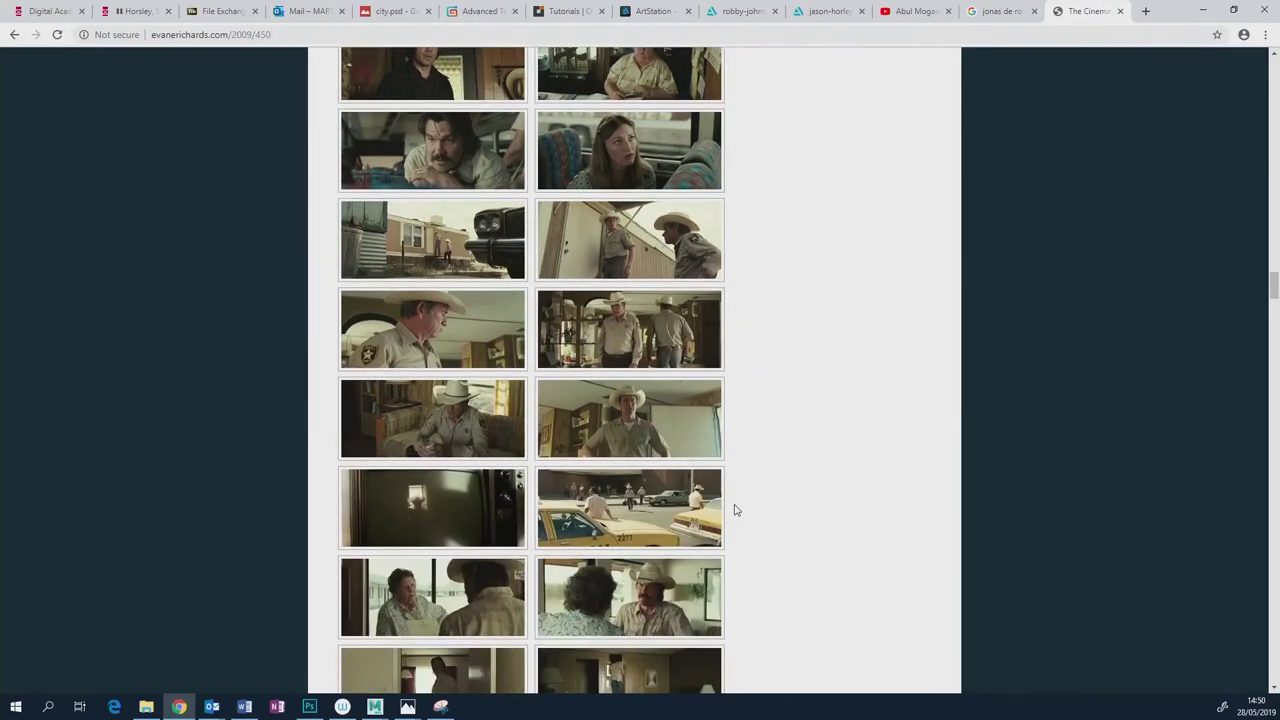
click(644, 432)
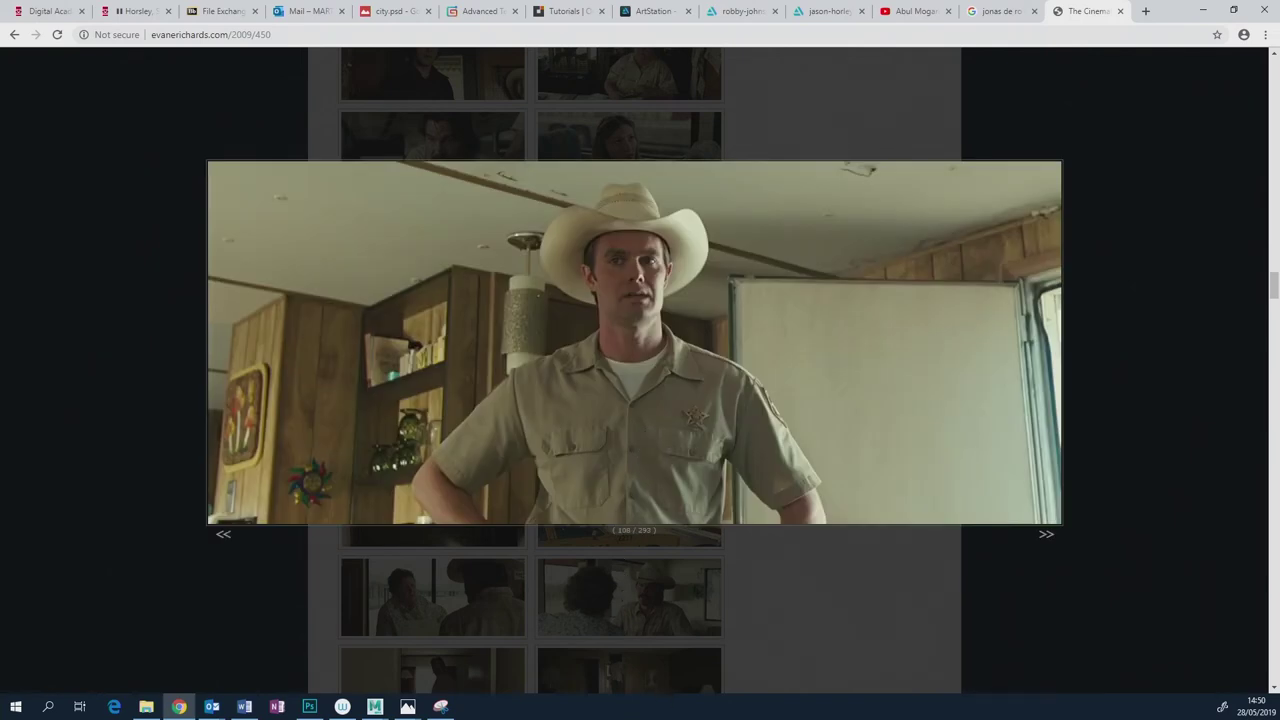
Switch to Maya, close the Arnold render view and delete the non-referenced KEY_LIGHT and KEY_LIGHT1 lights.
mouse_move(375, 706)
click(448, 660)
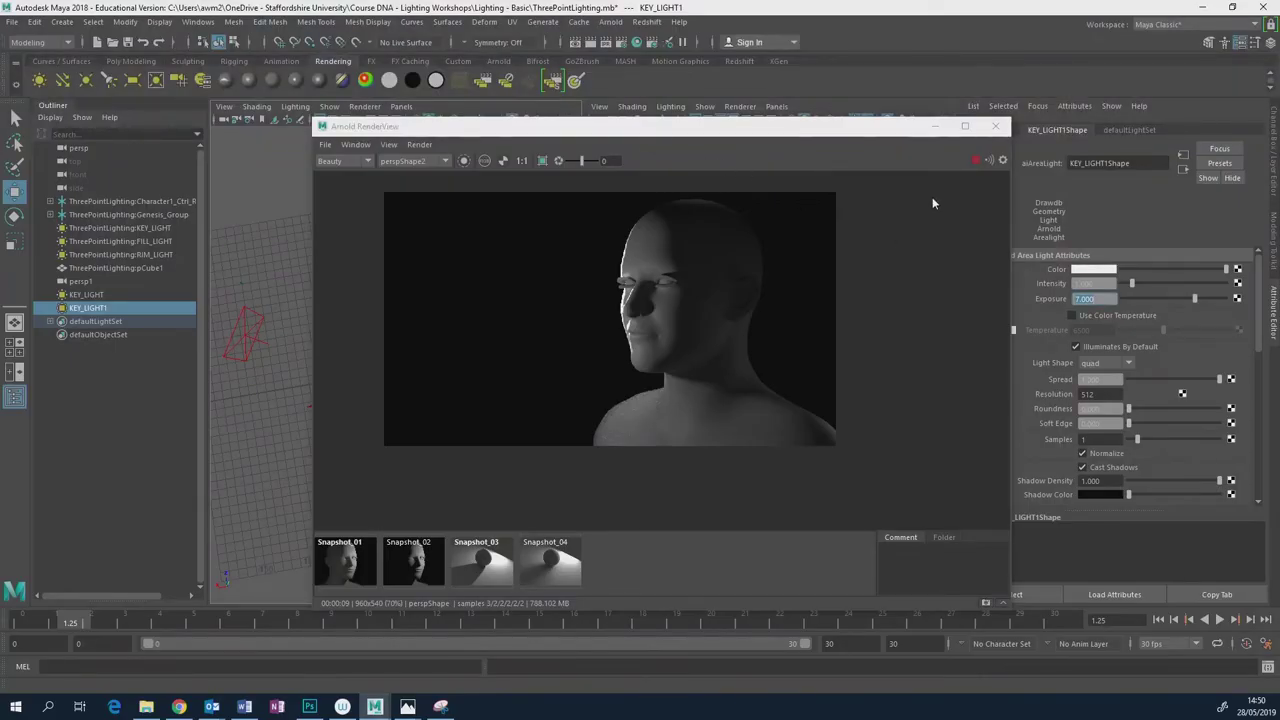
click(995, 126)
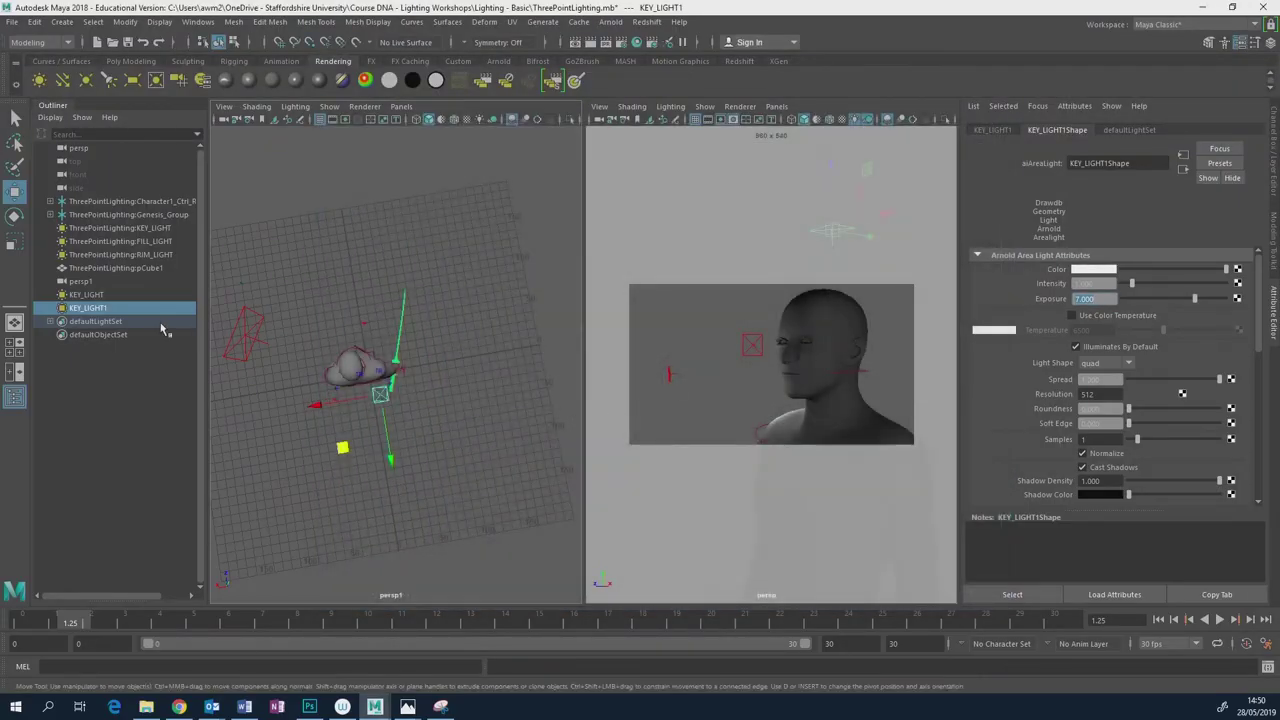
ctrl+click(95, 296)
key(Delete)
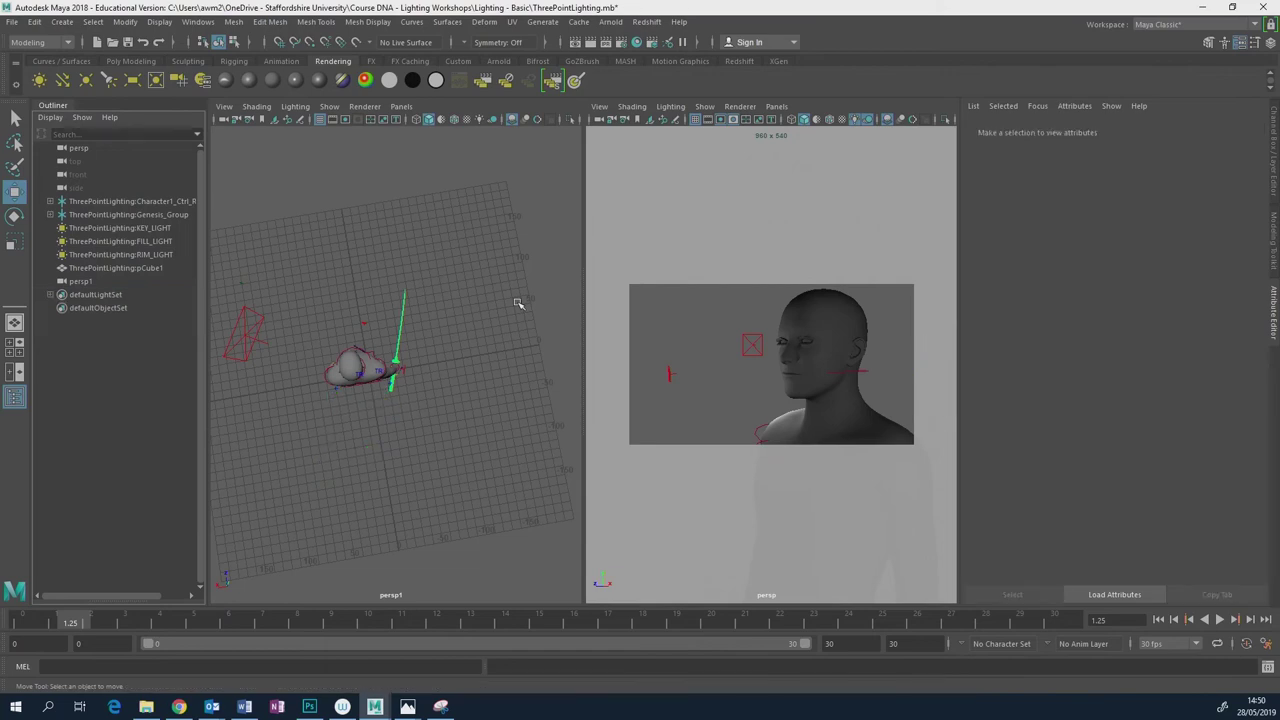
Freeze the rim light's translation and rotation but not its scale, and show its channel values.
click(148, 256)
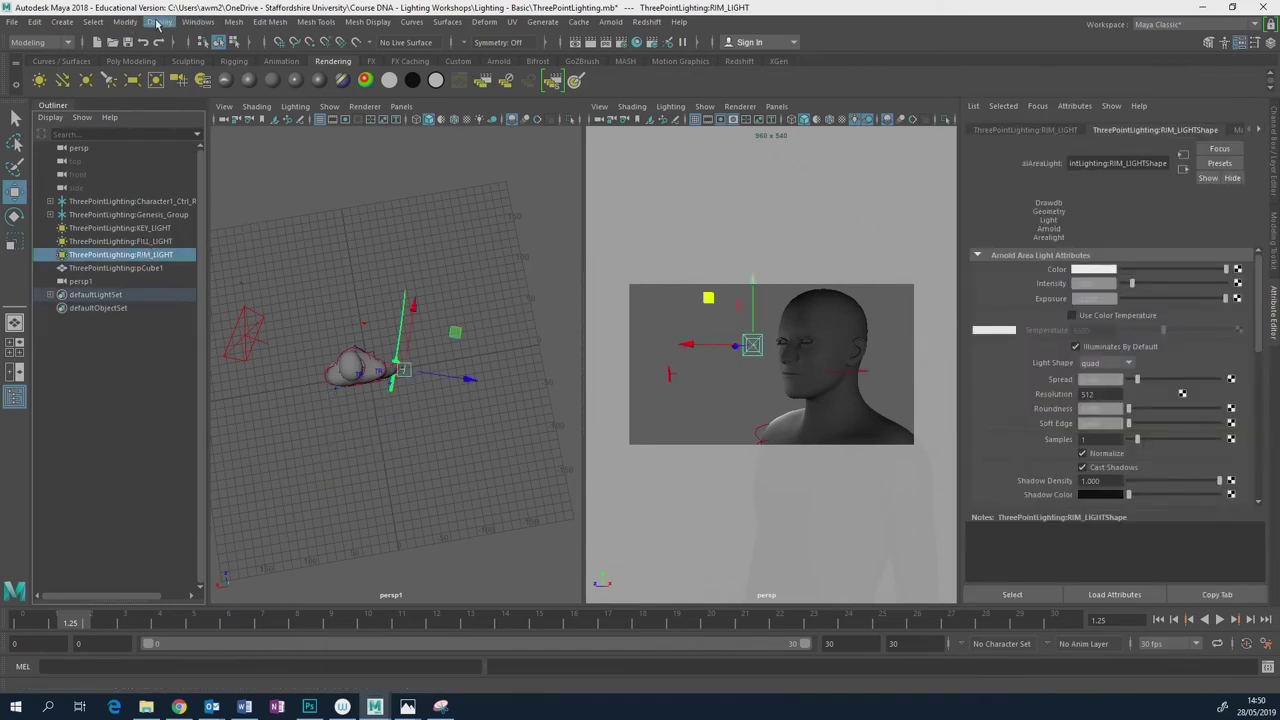
click(126, 22)
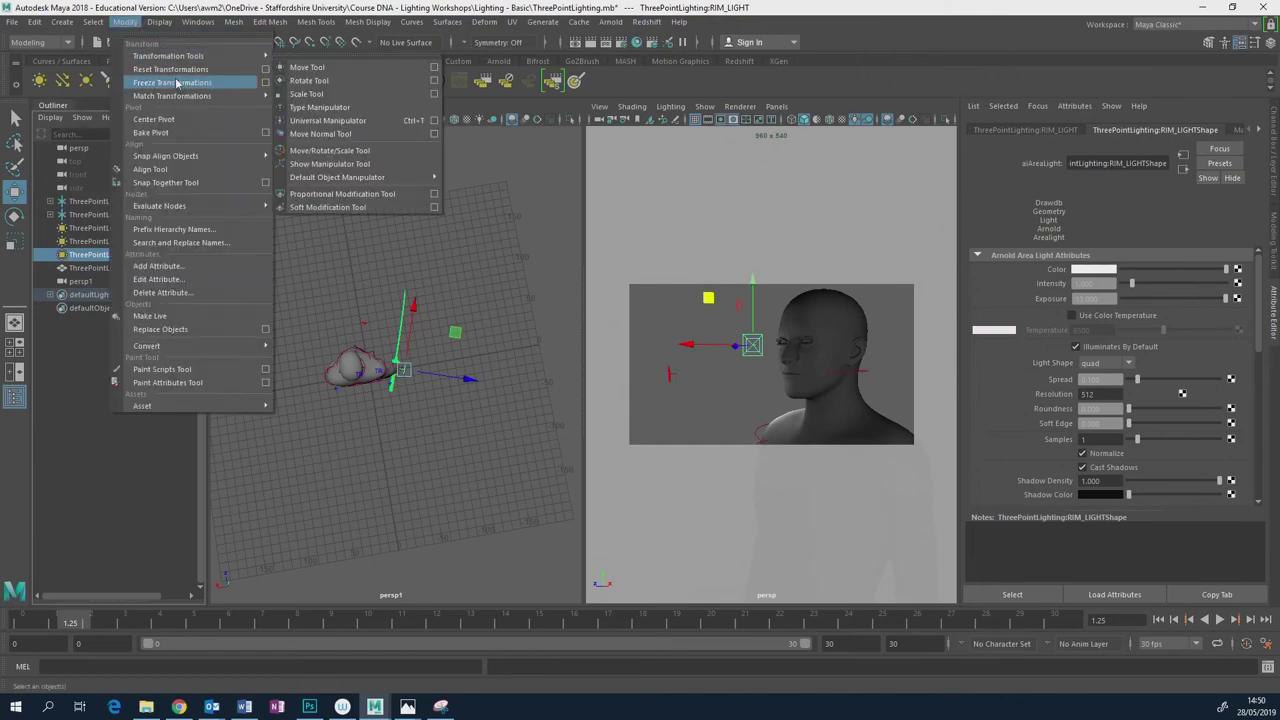
click(265, 82)
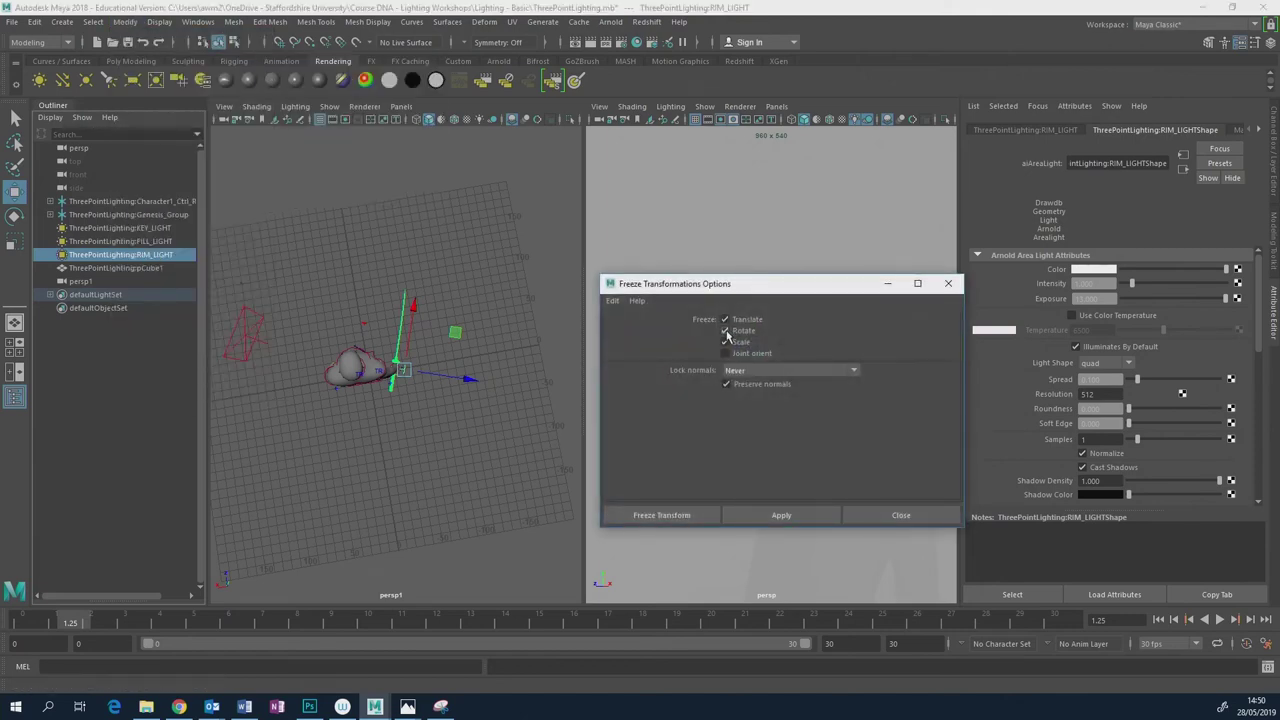
click(618, 519)
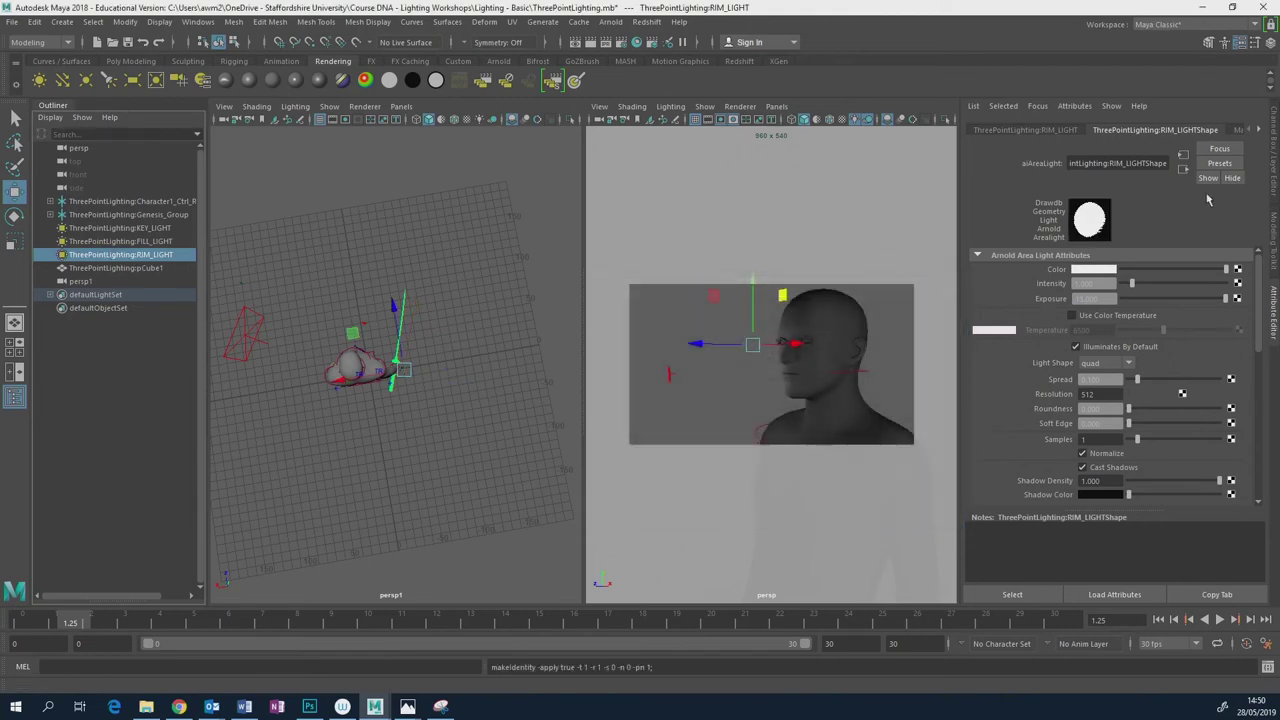
click(1275, 163)
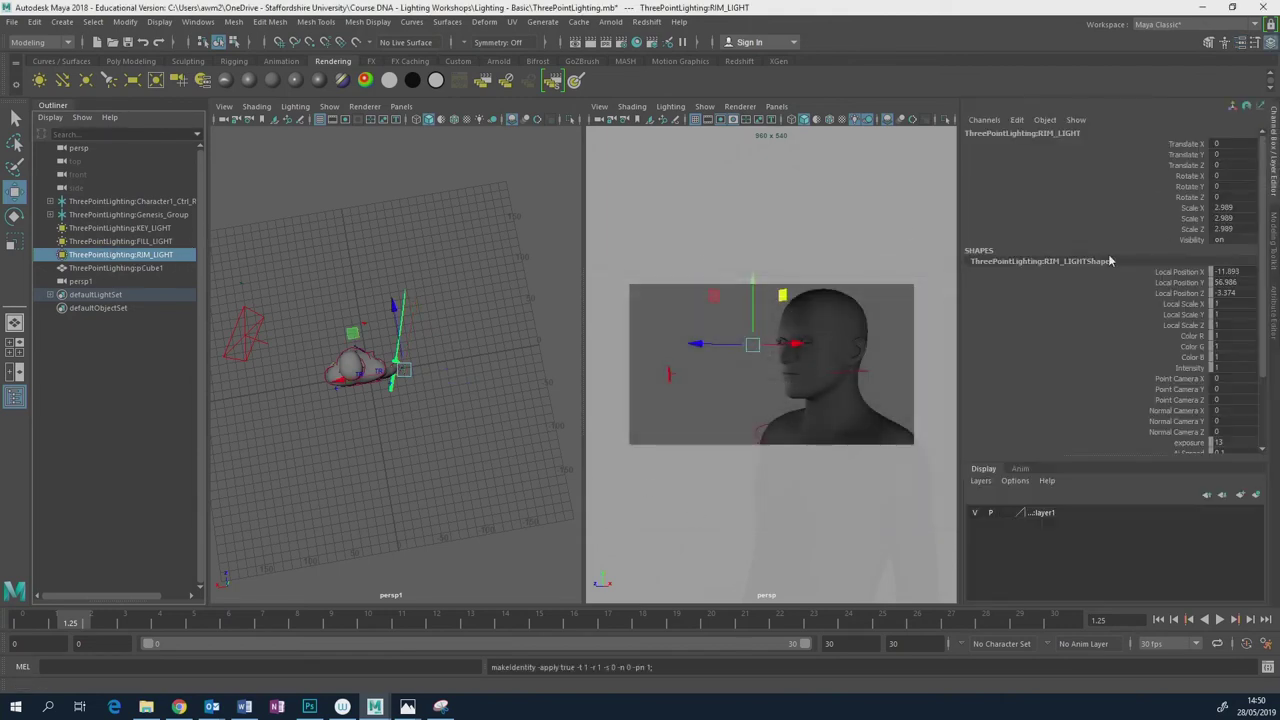
Freeze translation and rotation on the fill light and the key light, leaving their scale unfrozen.
click(163, 242)
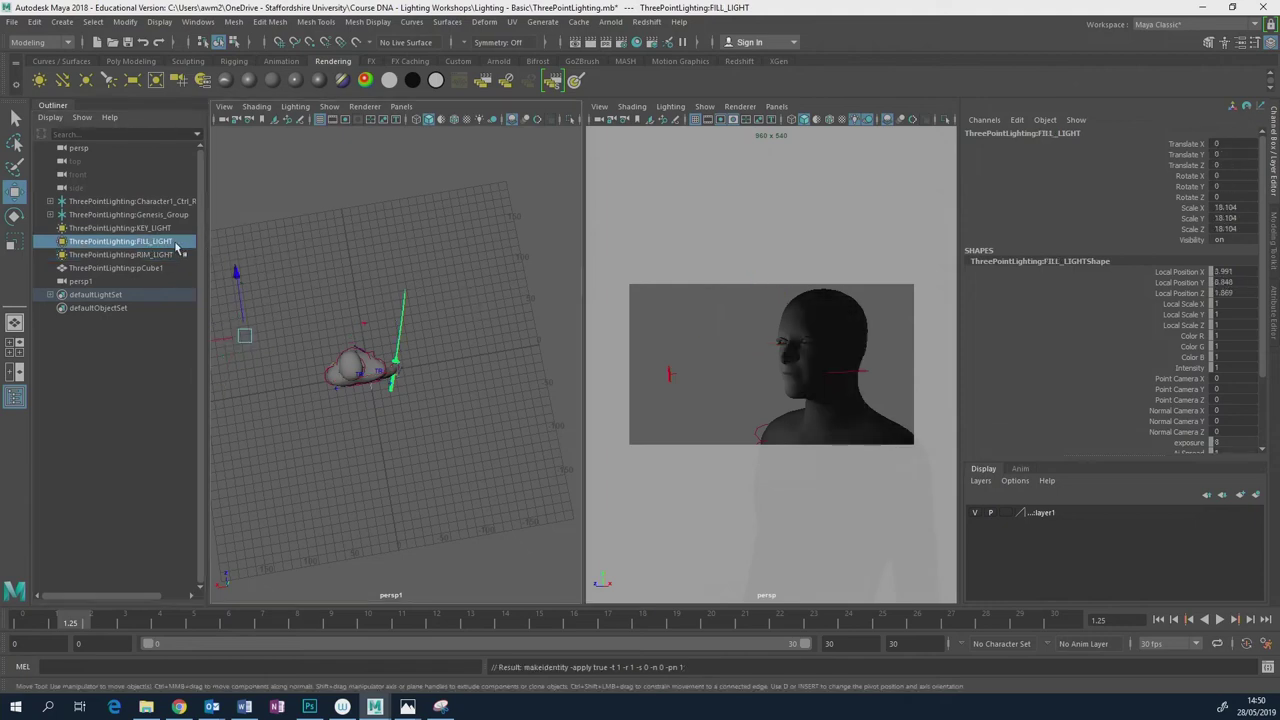
click(172, 229)
mouse_move(449, 345)
alt+mouse_down()
mouse_move(337, 293)
mouse_move(456, 368)
alt+mouse_up()
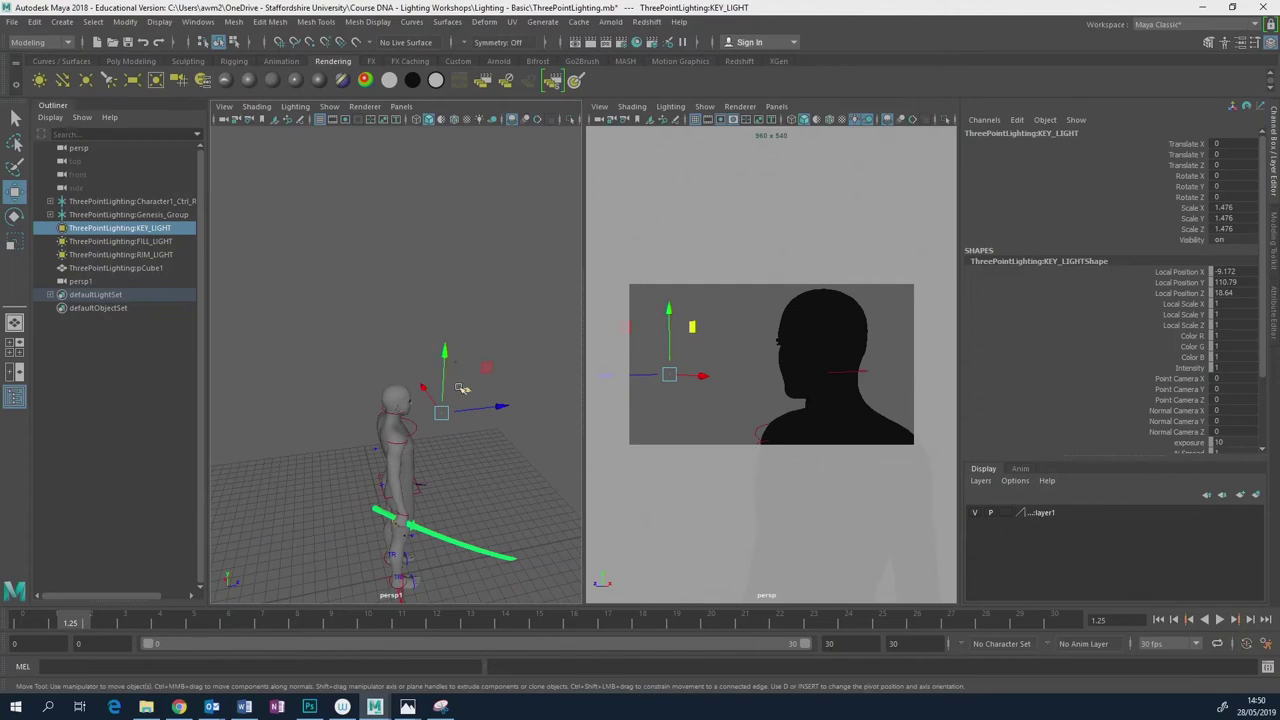
click(158, 243)
click(152, 231)
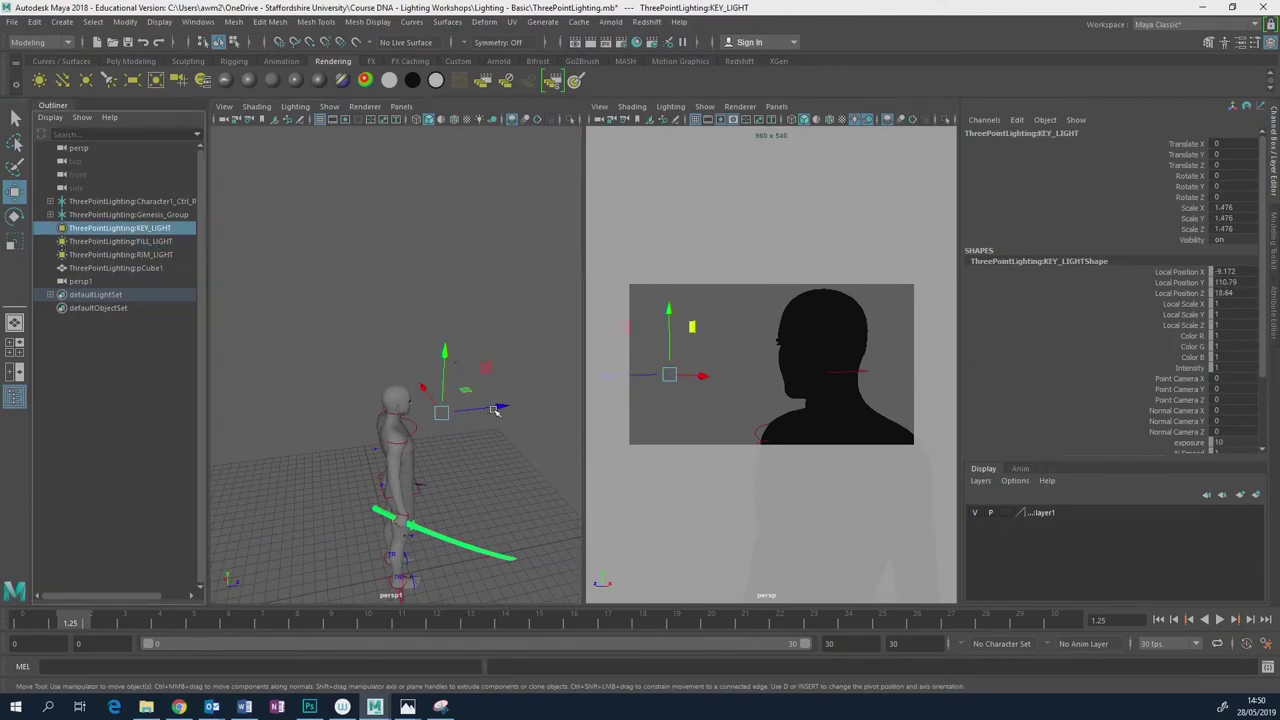
Try to move the key light along its Z axis, and undo back past the fill and key light freezes.
drag(494, 411, 465, 415)
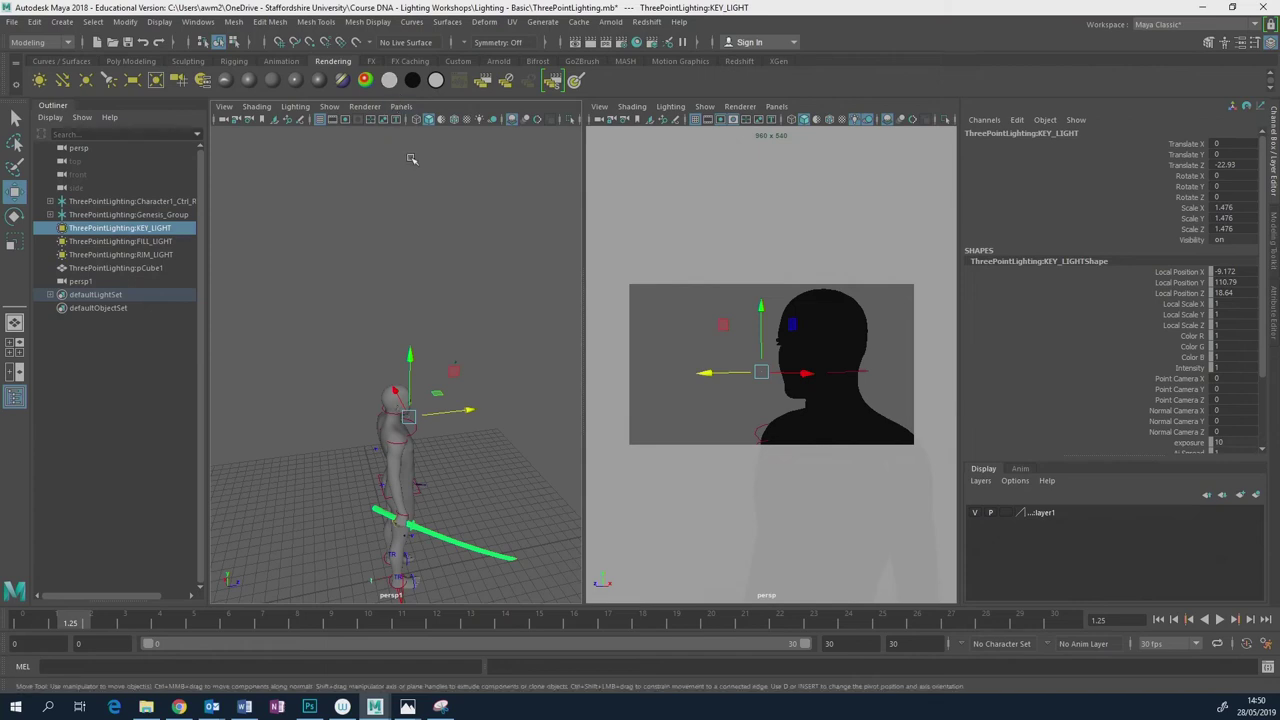
key(g)
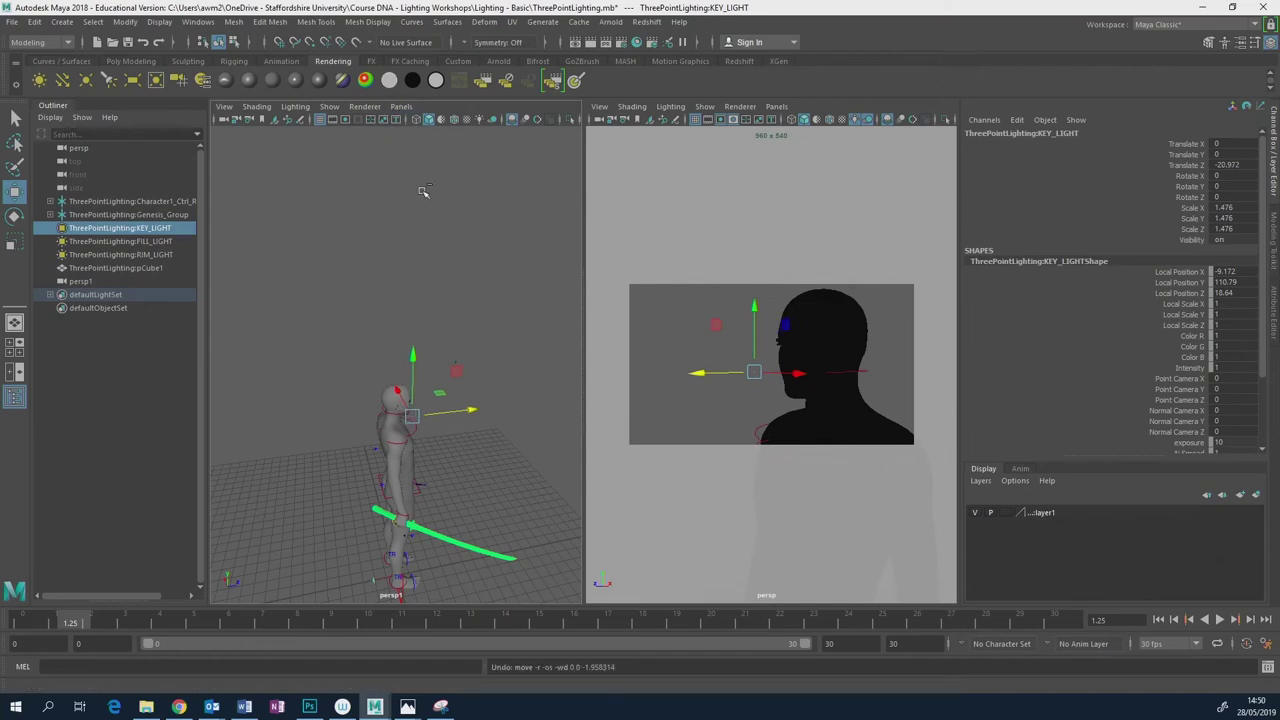
key(Down)
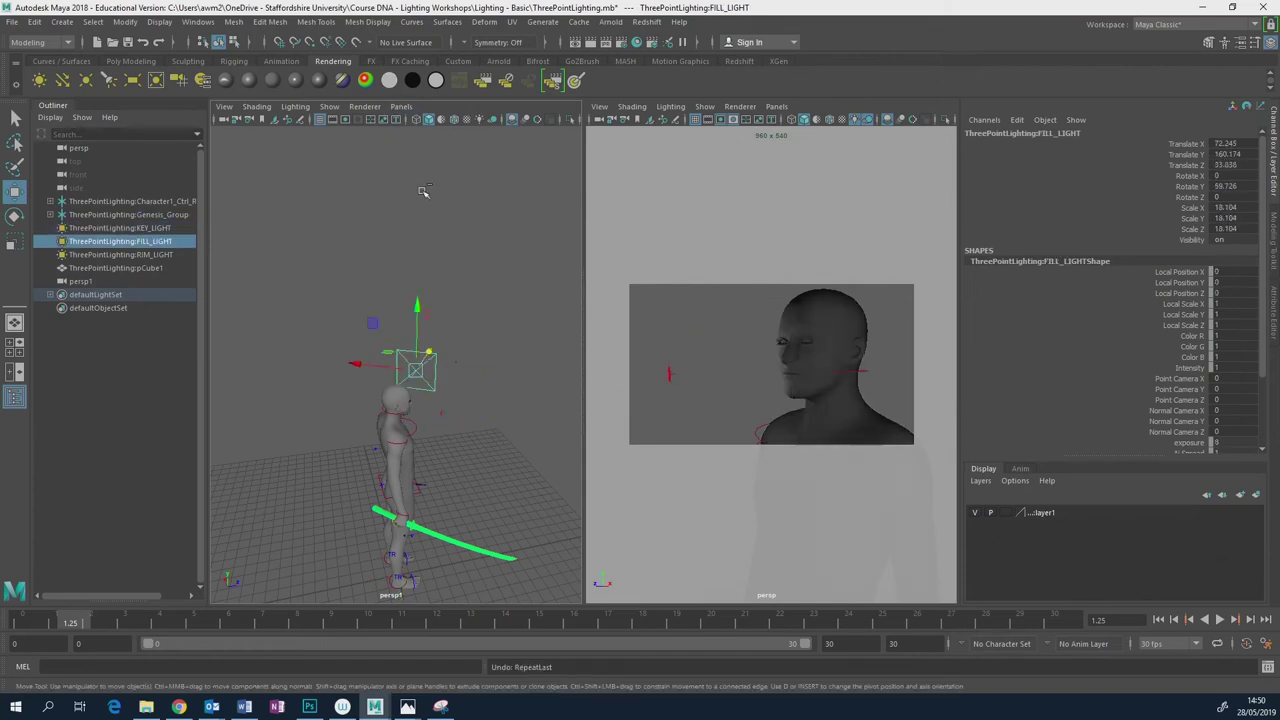
Select the fill and rim lights together and set the Move tool's axis orientation to World.
mouse_move(491, 270)
alt+mouse_down()
mouse_move(487, 287)
mouse_move(488, 269)
alt+mouse_up()
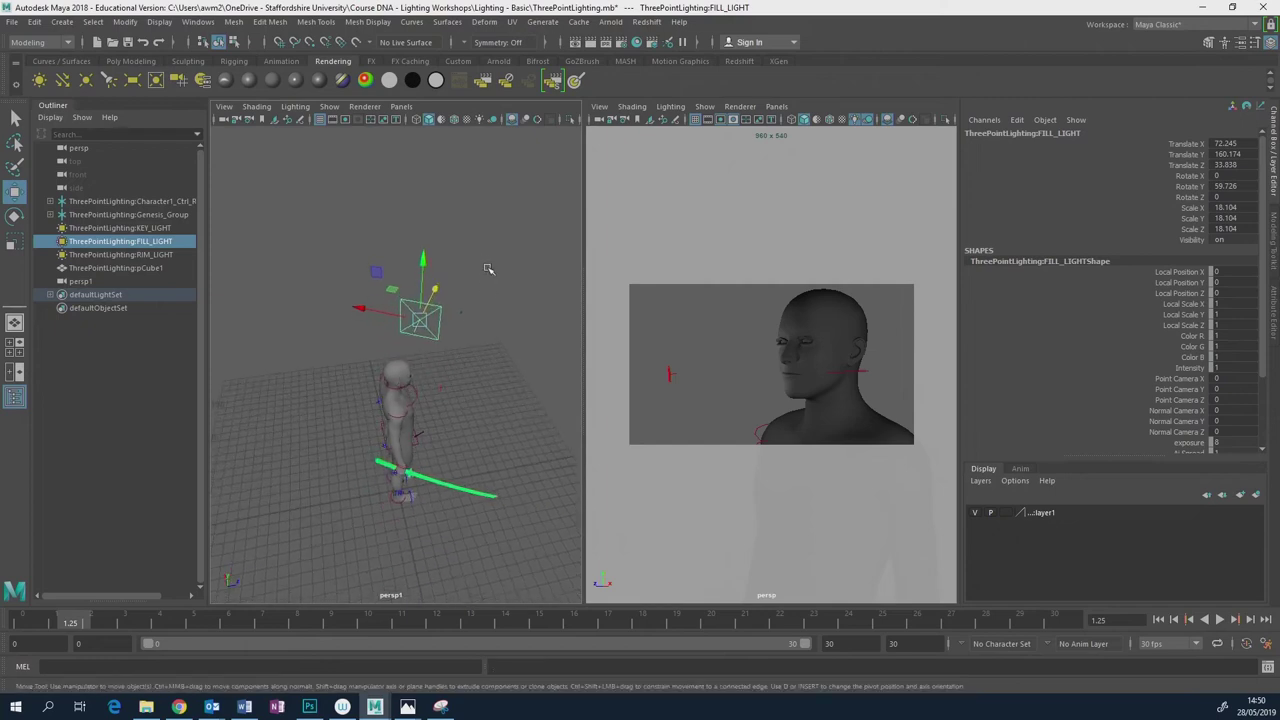
shift+click(161, 255)
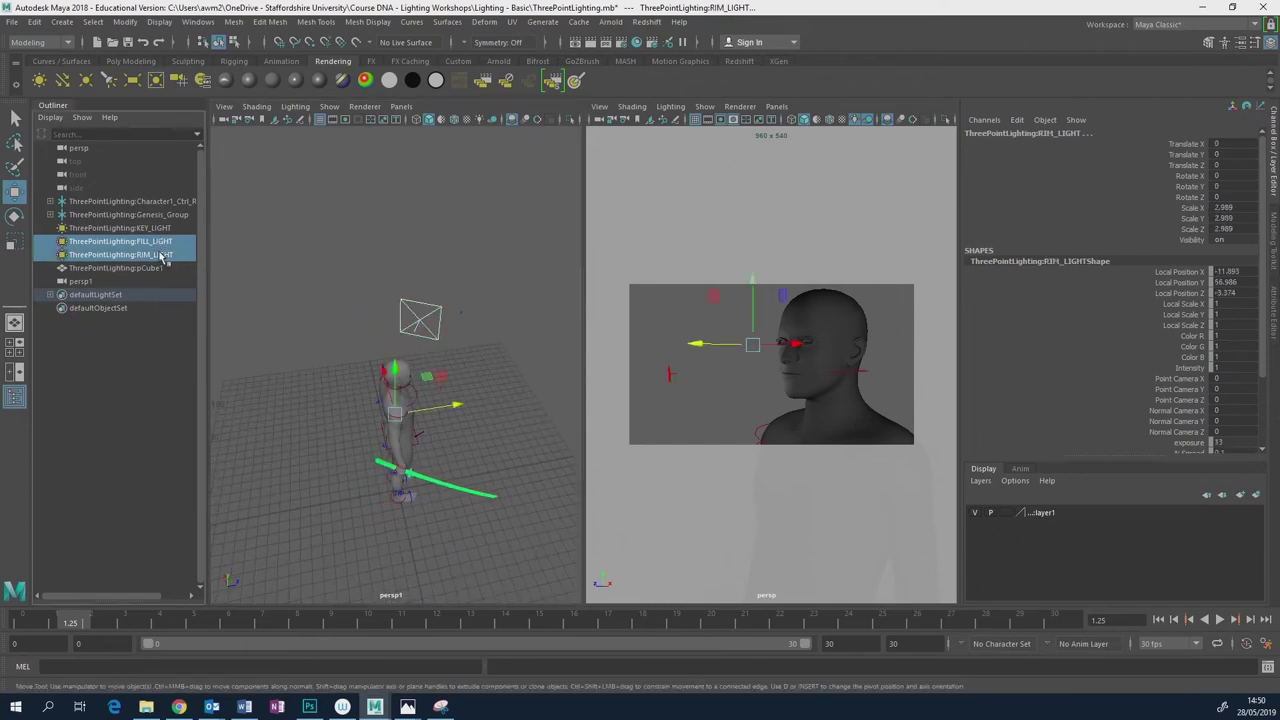
click(1270, 248)
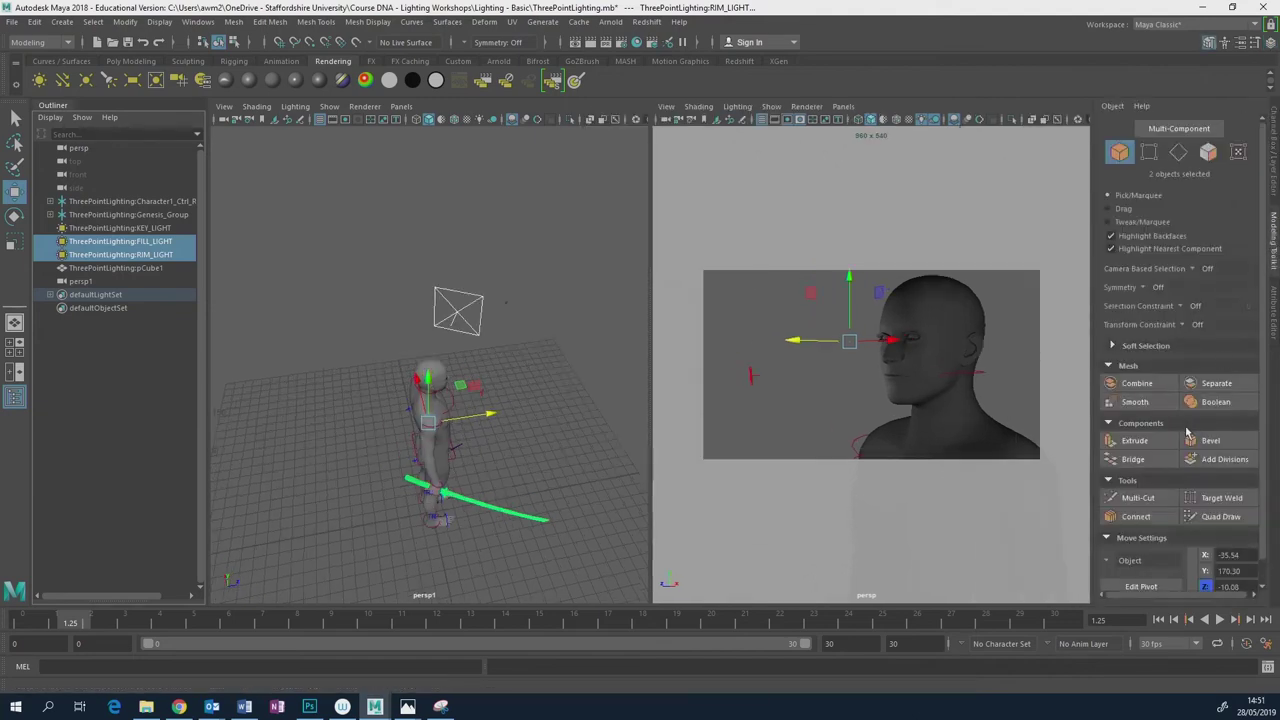
click(1111, 563)
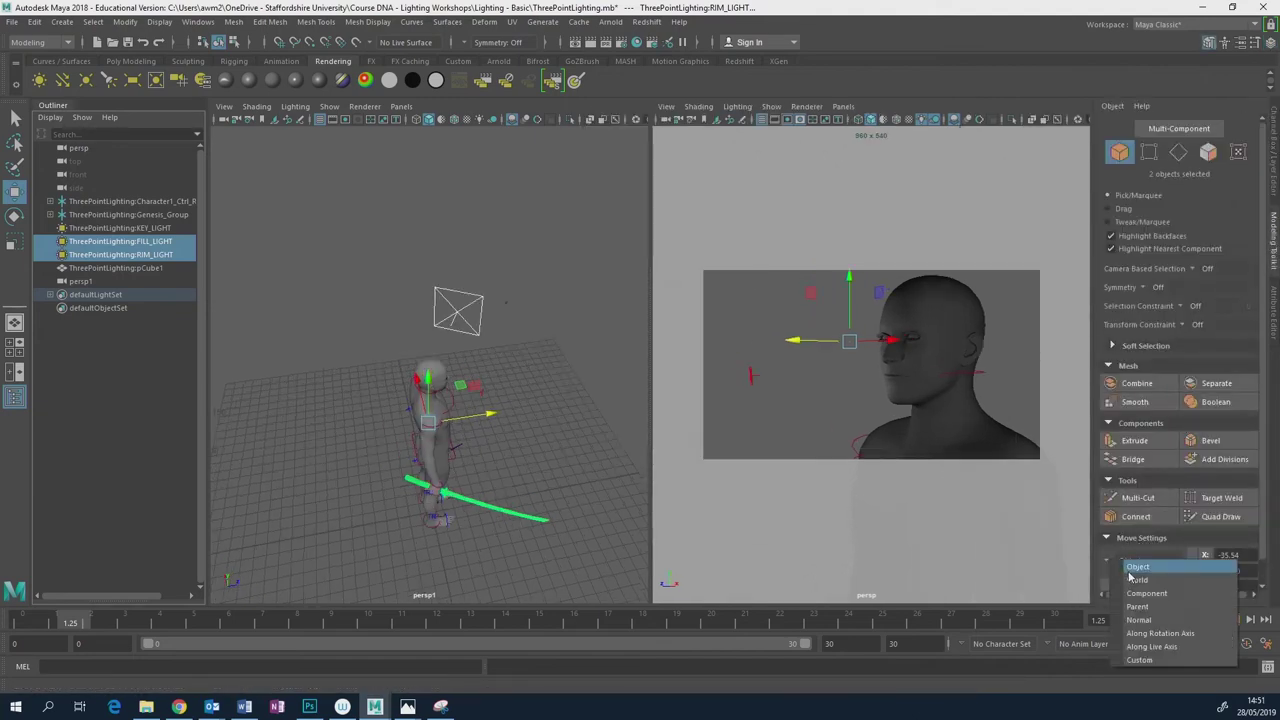
click(1136, 568)
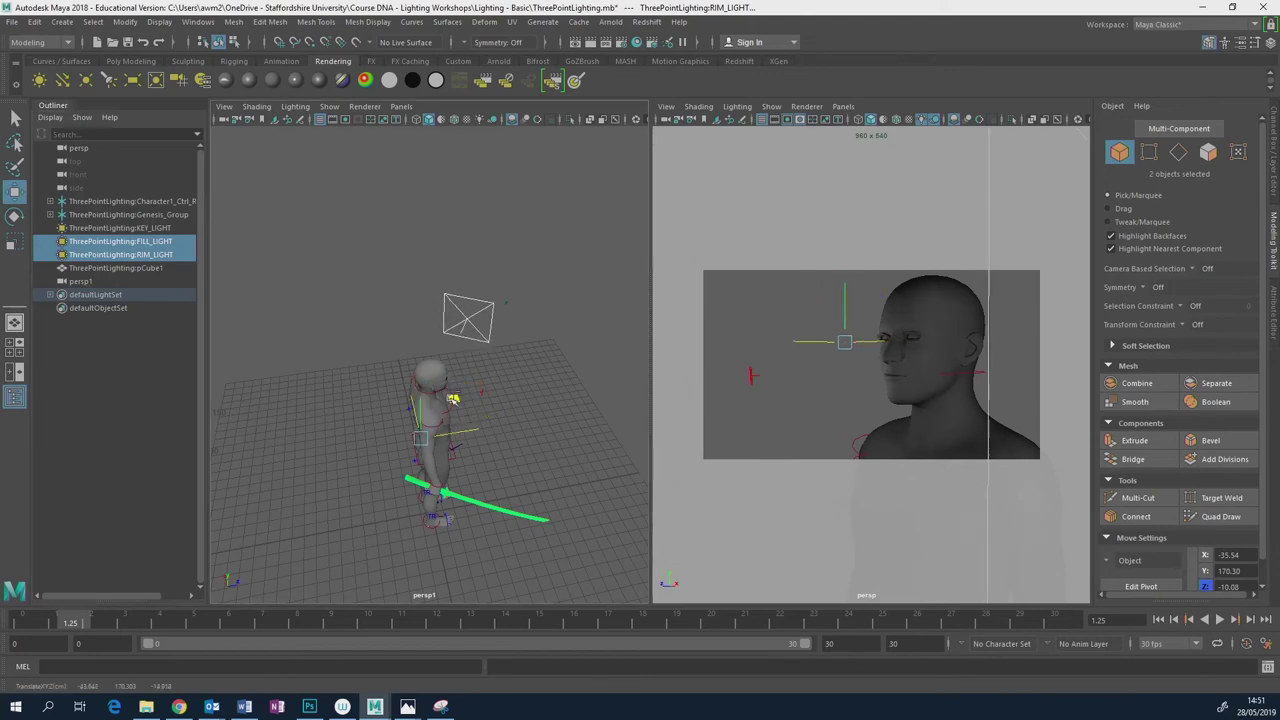
Try to move the fill and rim lights together parallel to the ground plane, and undo the moves.
mouse_move(453, 399)
mouse_down()
mouse_move(350, 420)
mouse_move(335, 409)
mouse_move(430, 391)
mouse_up()
key(ctrl+z)
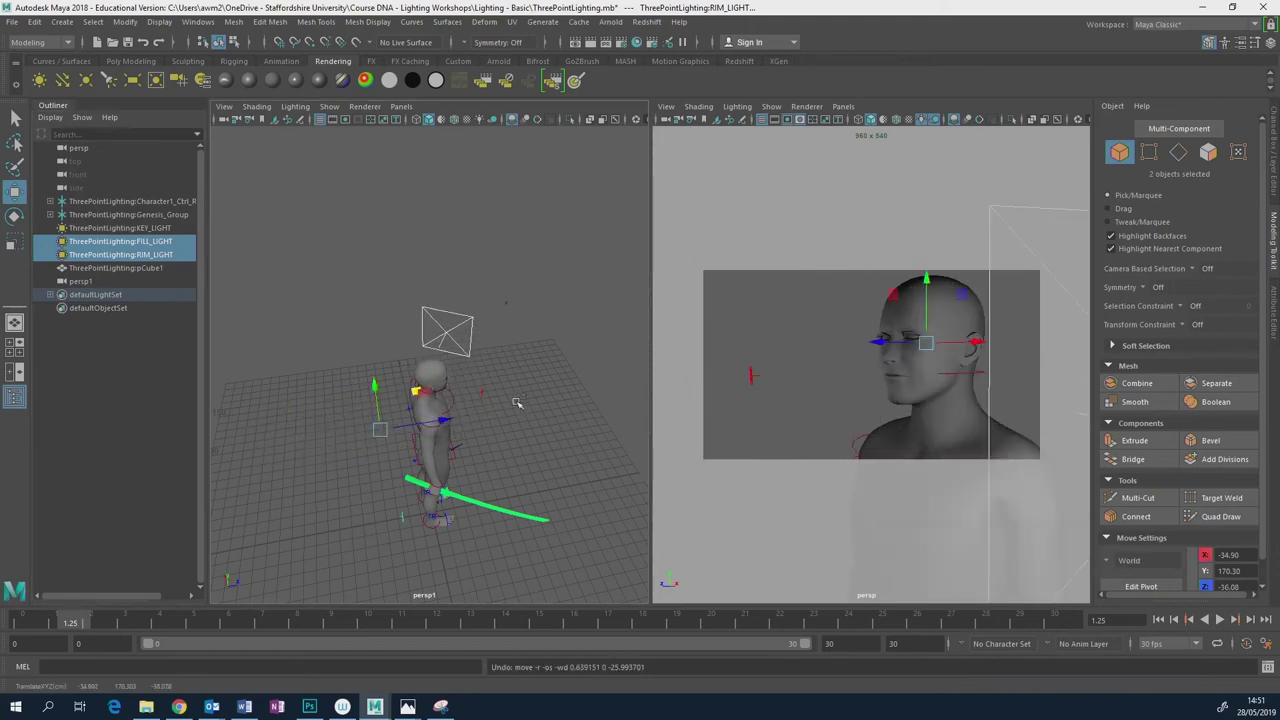
key(ctrl+z)
Move the key light horizontally to about X -43, Z -97 and the fill light to about X 90, Z -118.
click(529, 343)
click(462, 314)
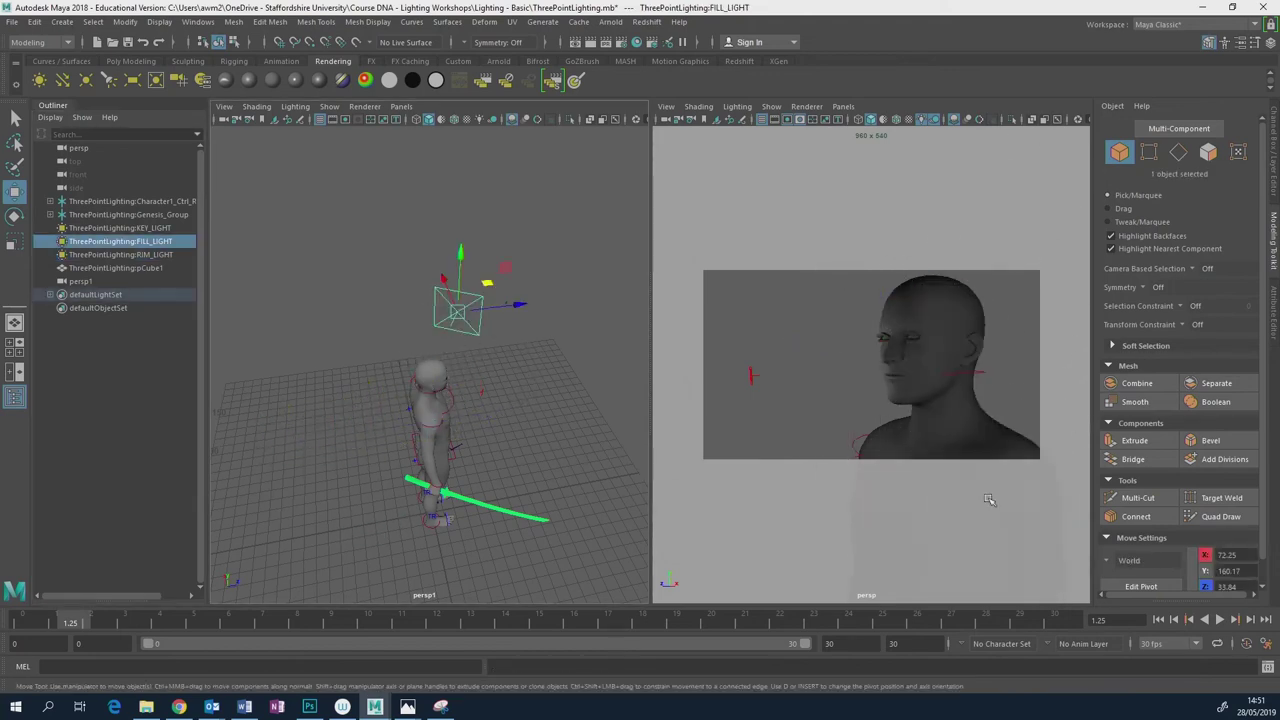
click(155, 231)
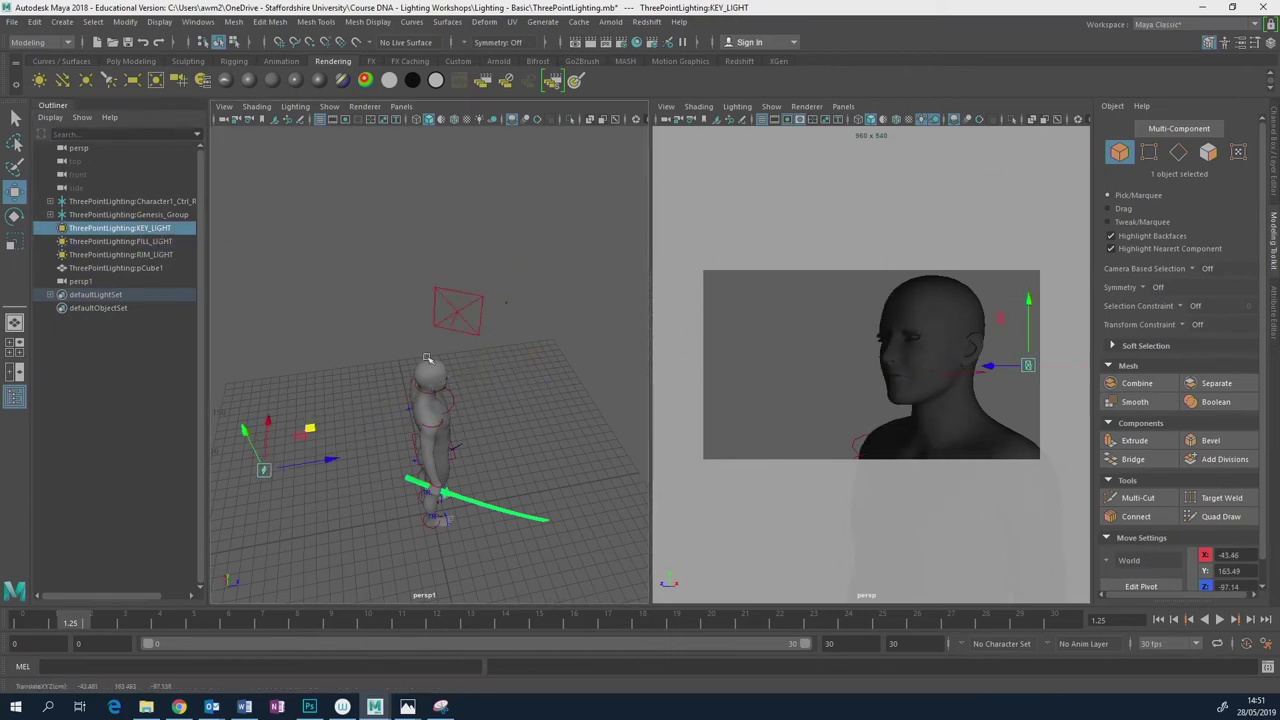
click(509, 305)
drag(509, 305, 294, 406)
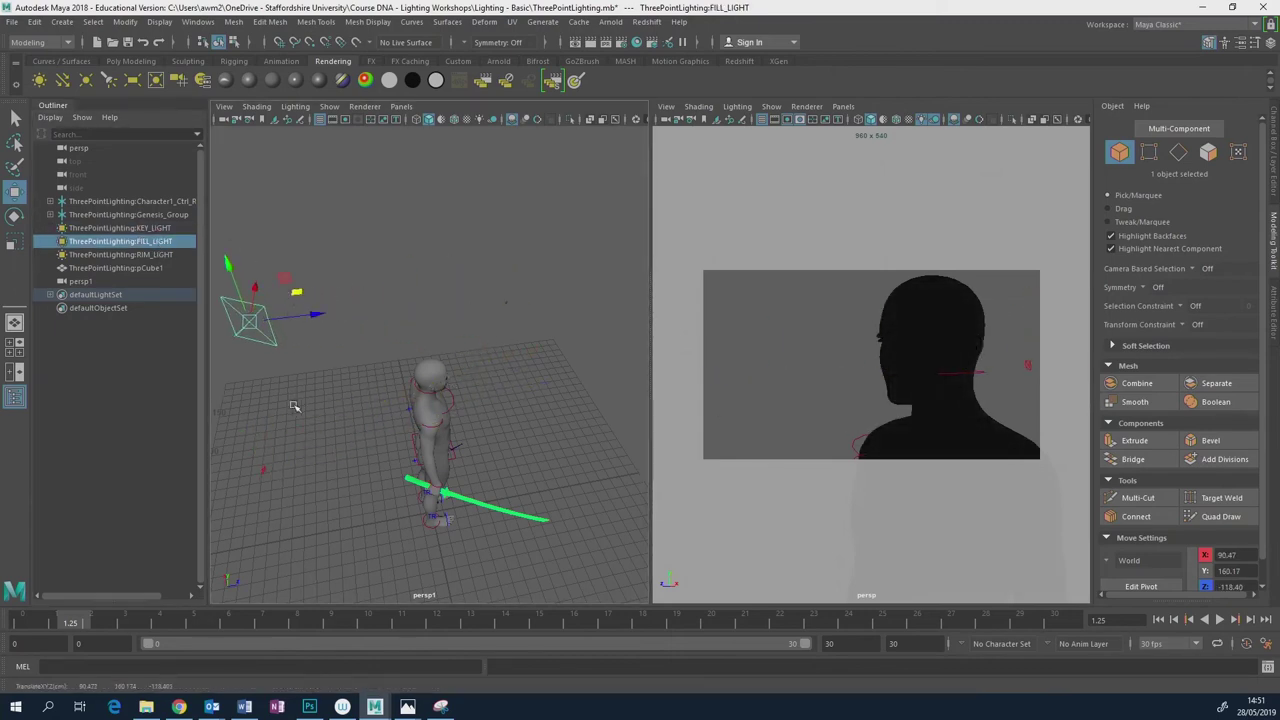
Delete the rim light from the scene.
click(148, 256)
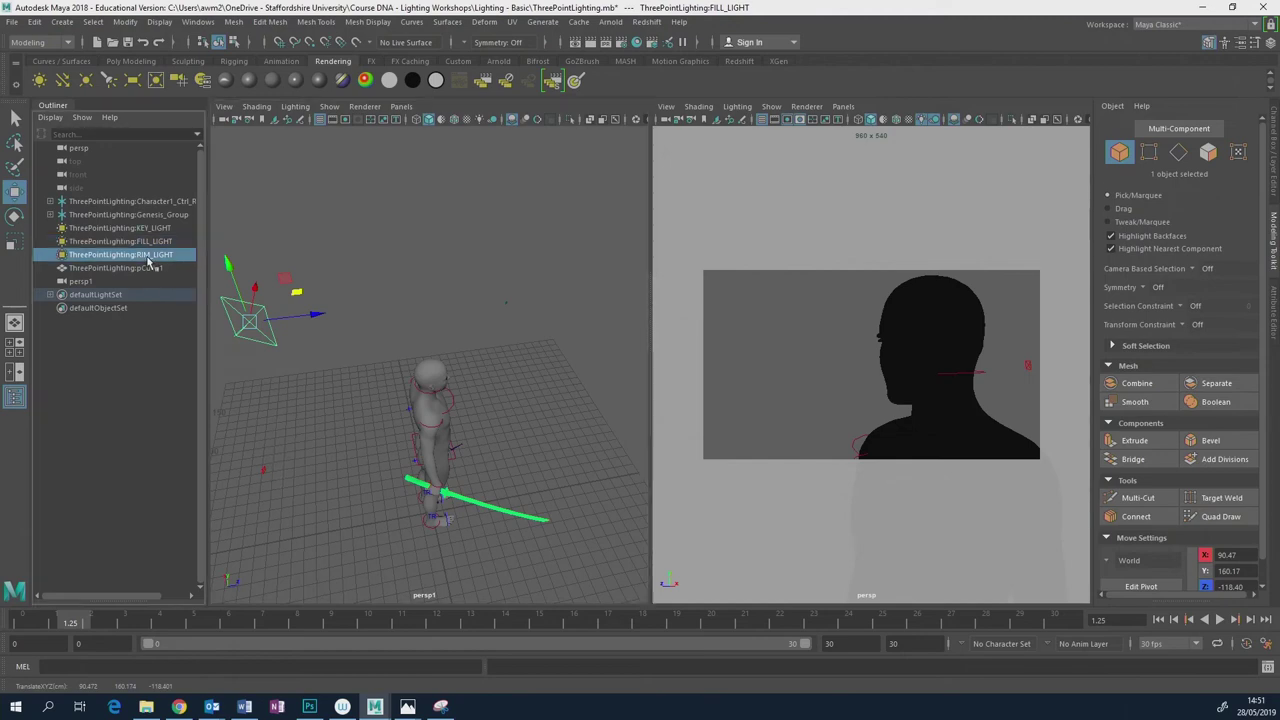
alt+drag(531, 407, 416, 370)
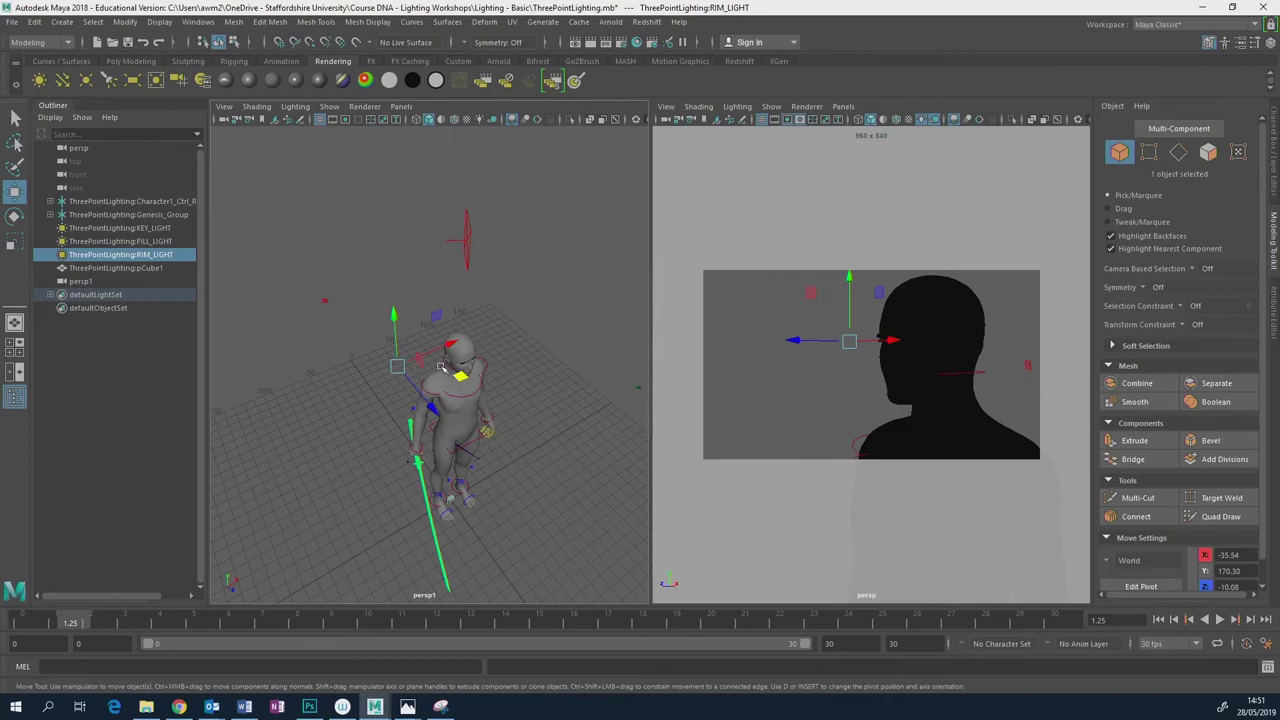
key(Delete)
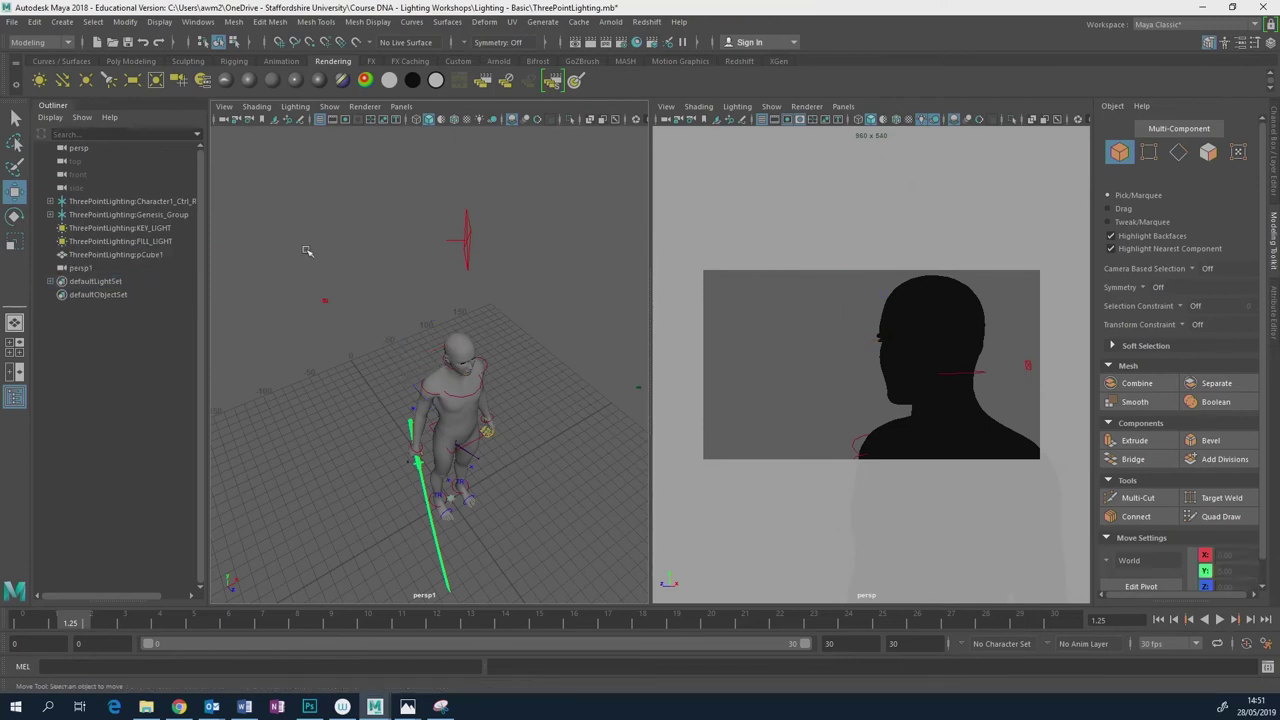
Move the key light horizontally in front of the character's face, to about X -8, Z 26.
click(155, 228)
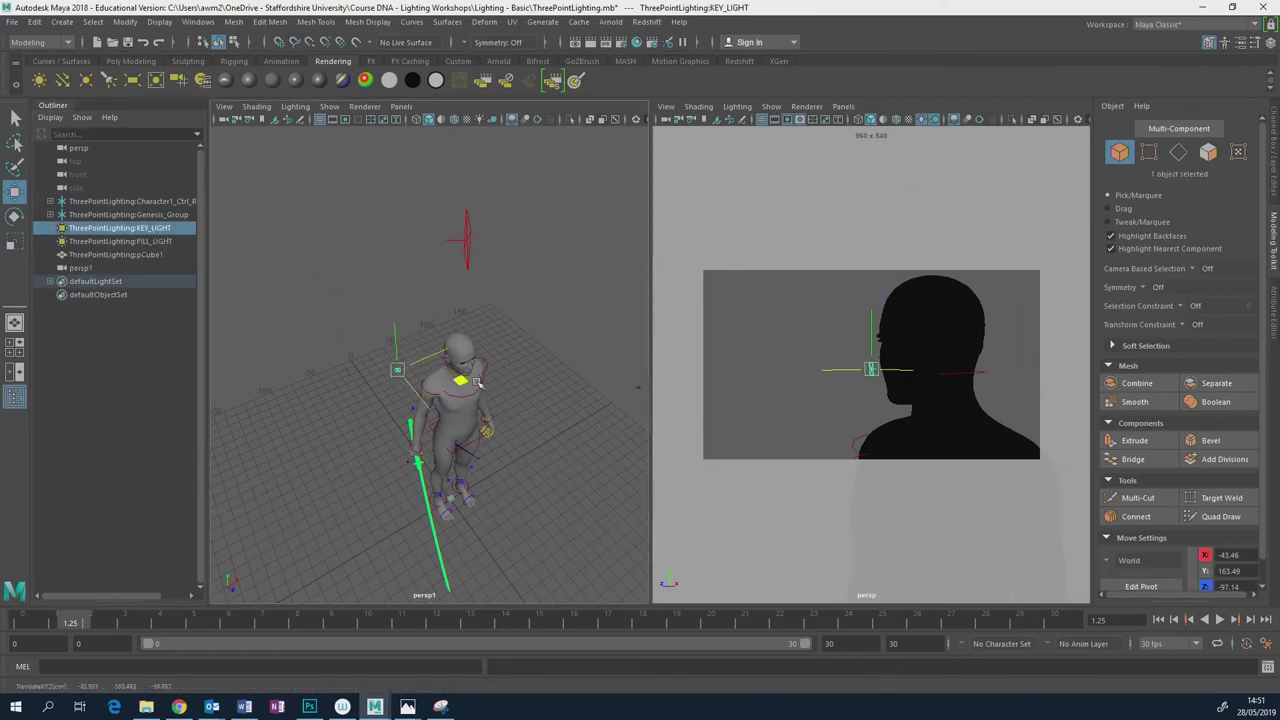
drag(853, 415, 814, 417)
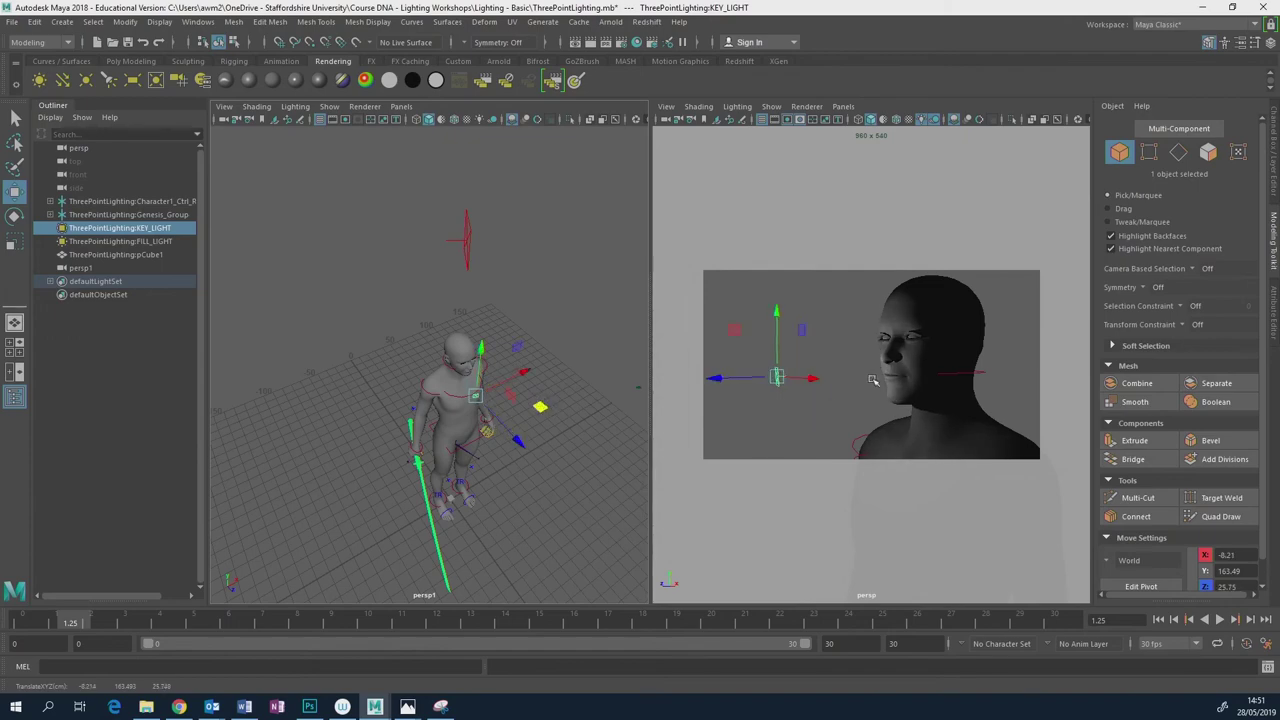
alt+drag(873, 380, 871, 371)
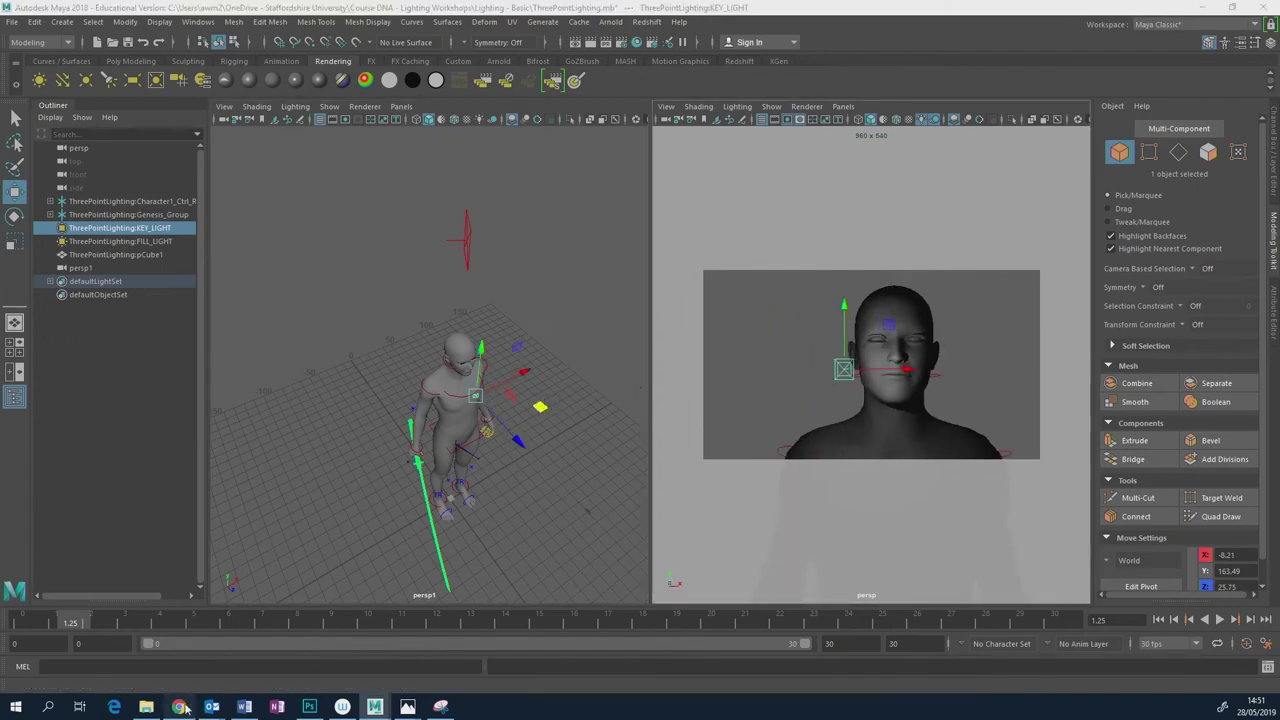
Check the film still of the man in the cowboy hat in Chrome as lighting reference and return to Maya.
click(178, 706)
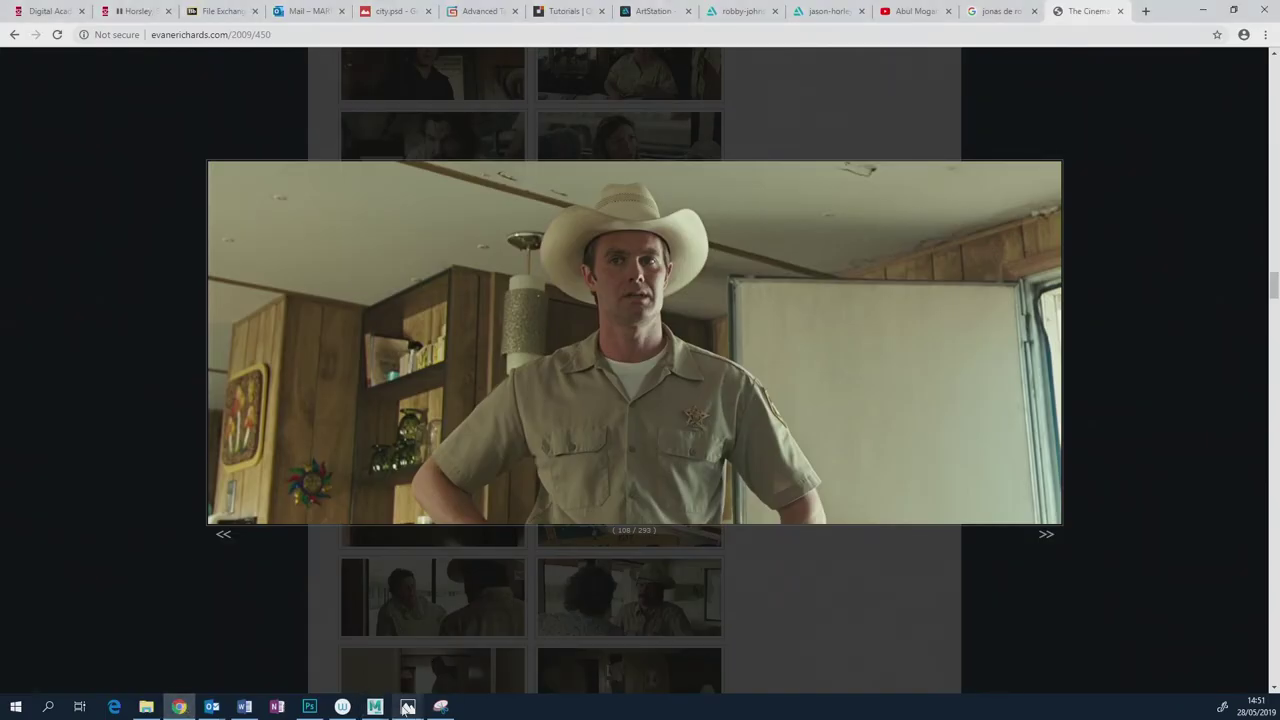
mouse_move(375, 706)
click(463, 637)
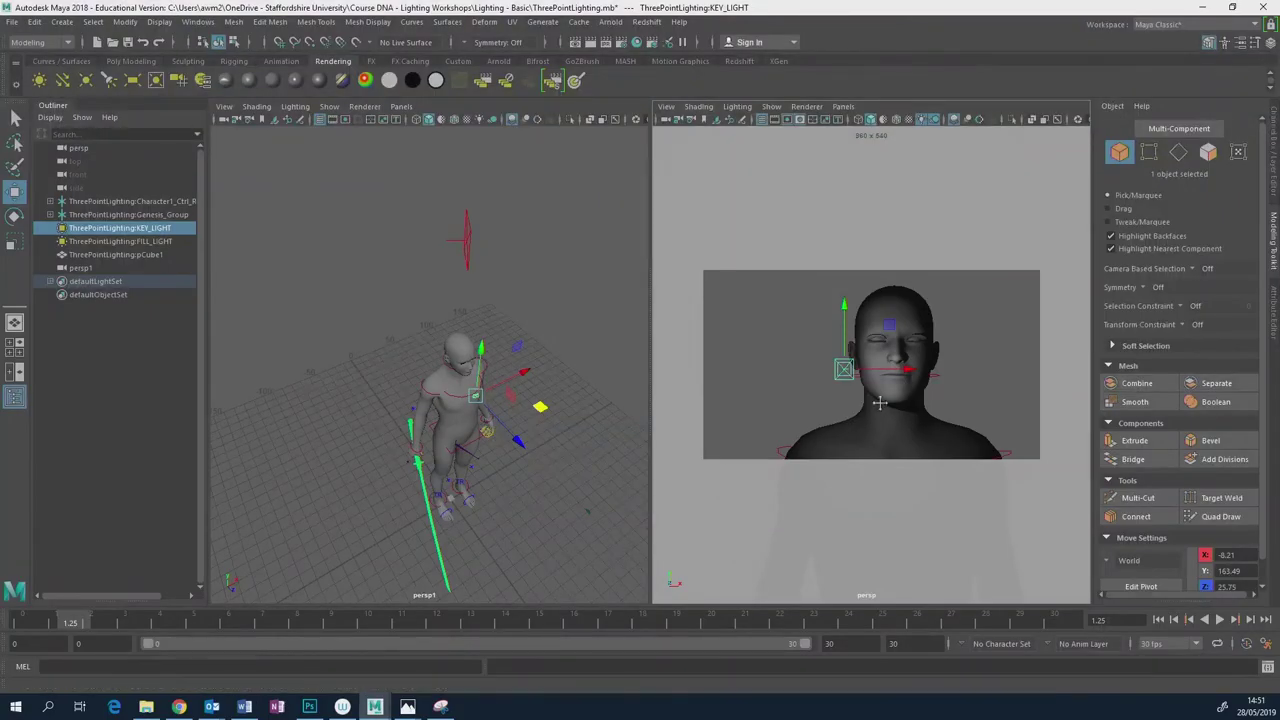
Move the key light horizontally to the other side of the character, to about X 29, Z 5.
scroll(903, 366, down, 5)
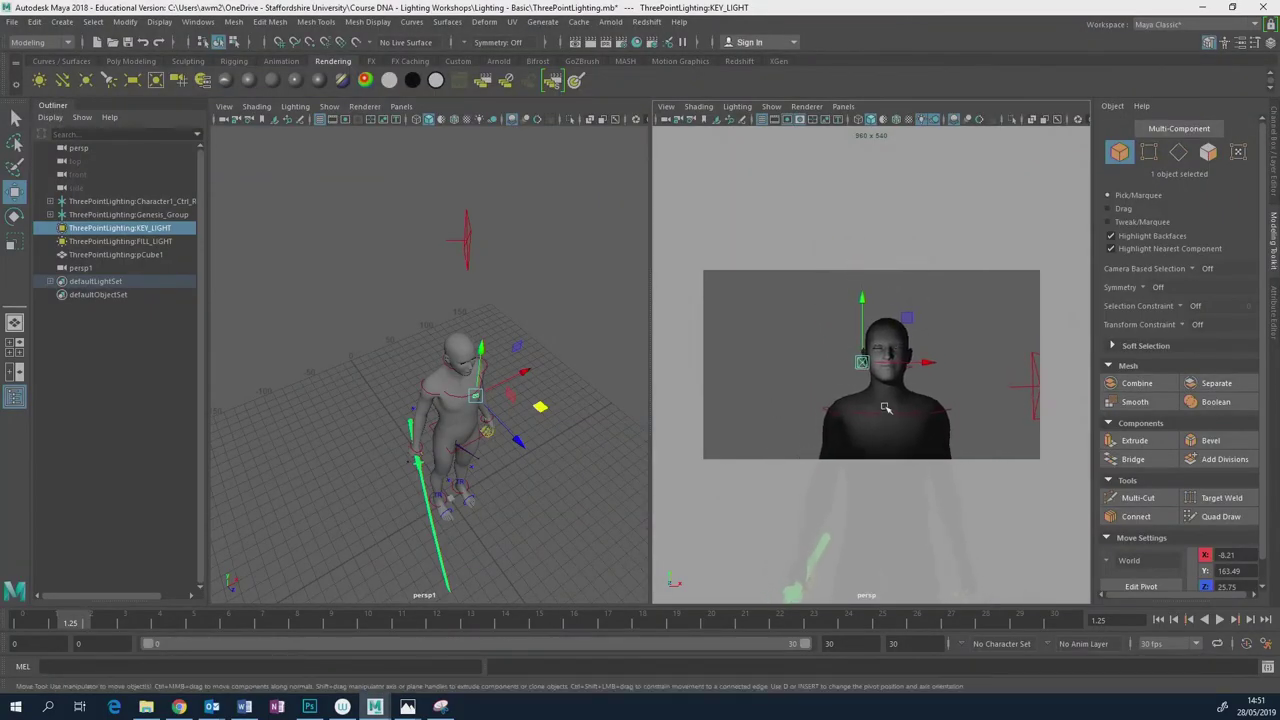
scroll(903, 371, up, 2)
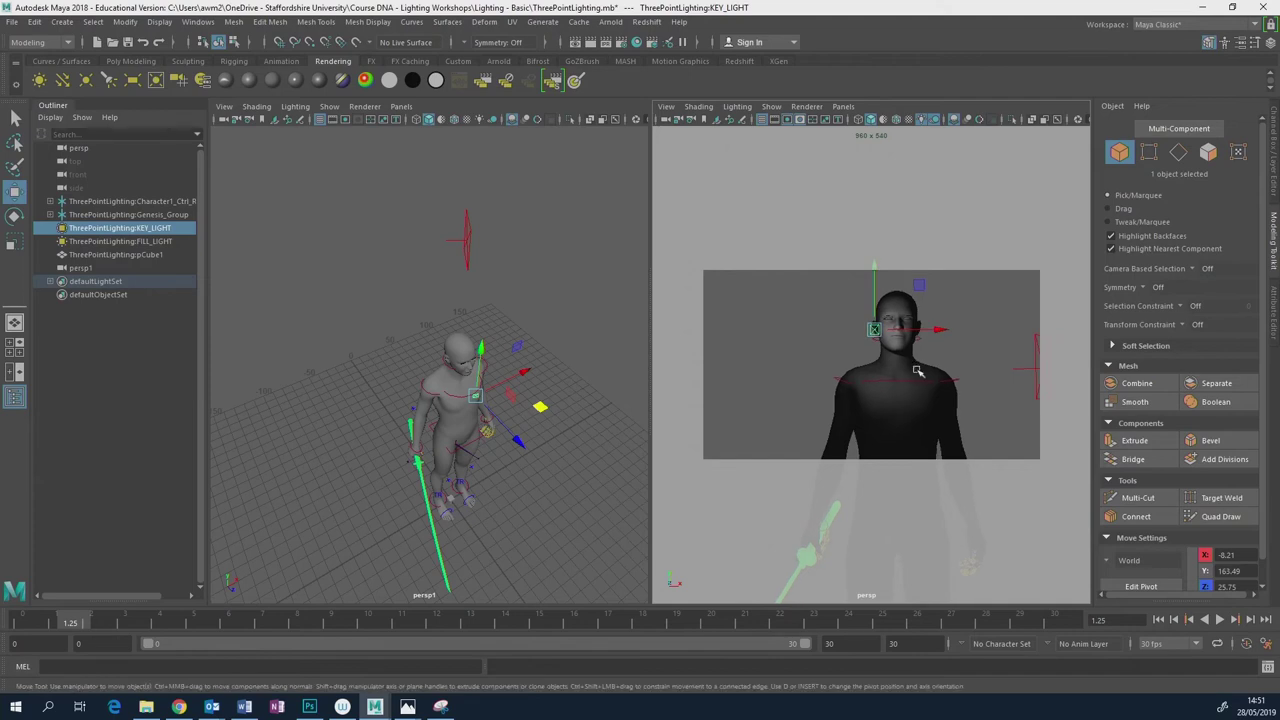
alt+drag(909, 383, 926, 376)
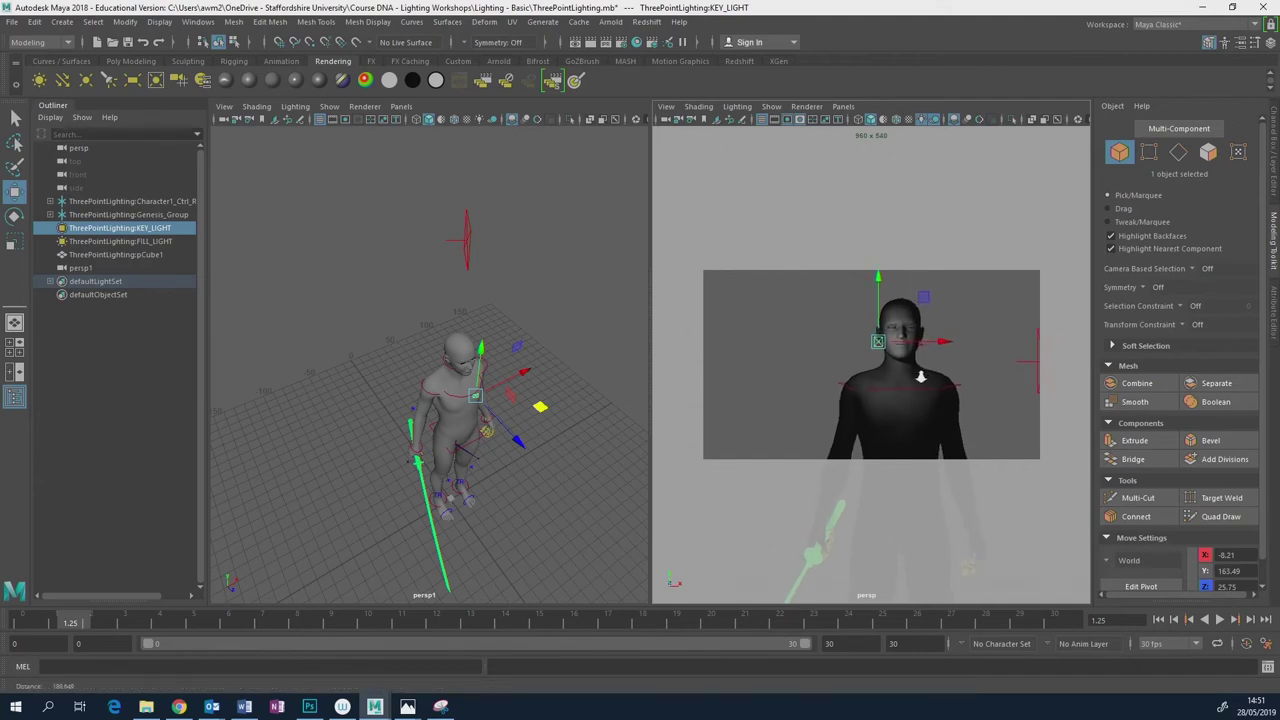
middle_drag(530, 404, 566, 358)
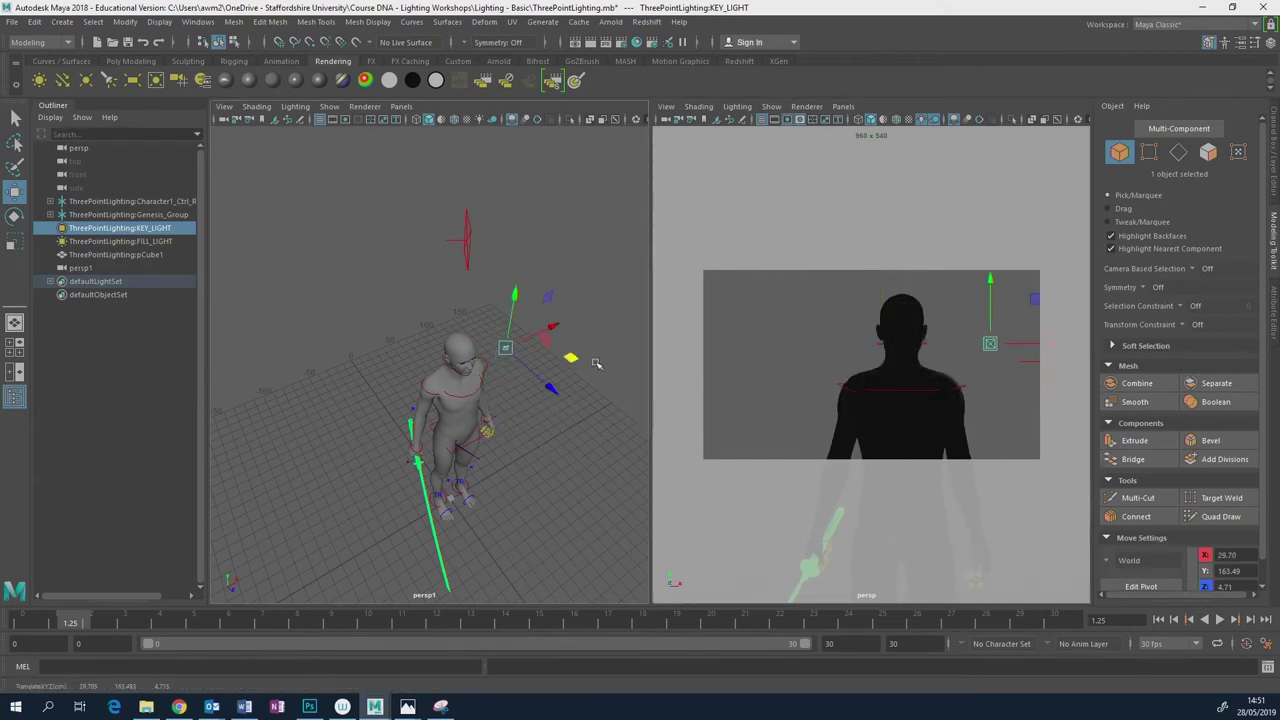
Scale the key light up uniformly to about 9.4 beside the character.
alt+drag(566, 358, 591, 447)
key(e)
key(r)
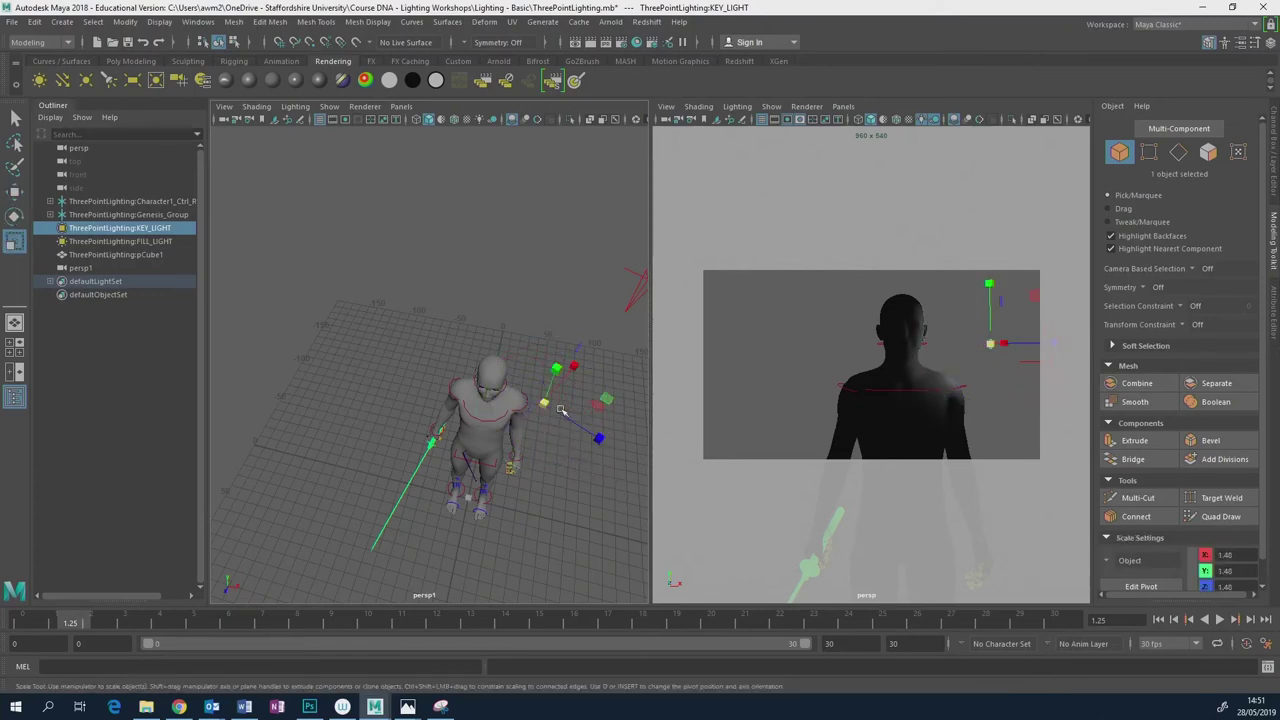
drag(545, 403, 588, 385)
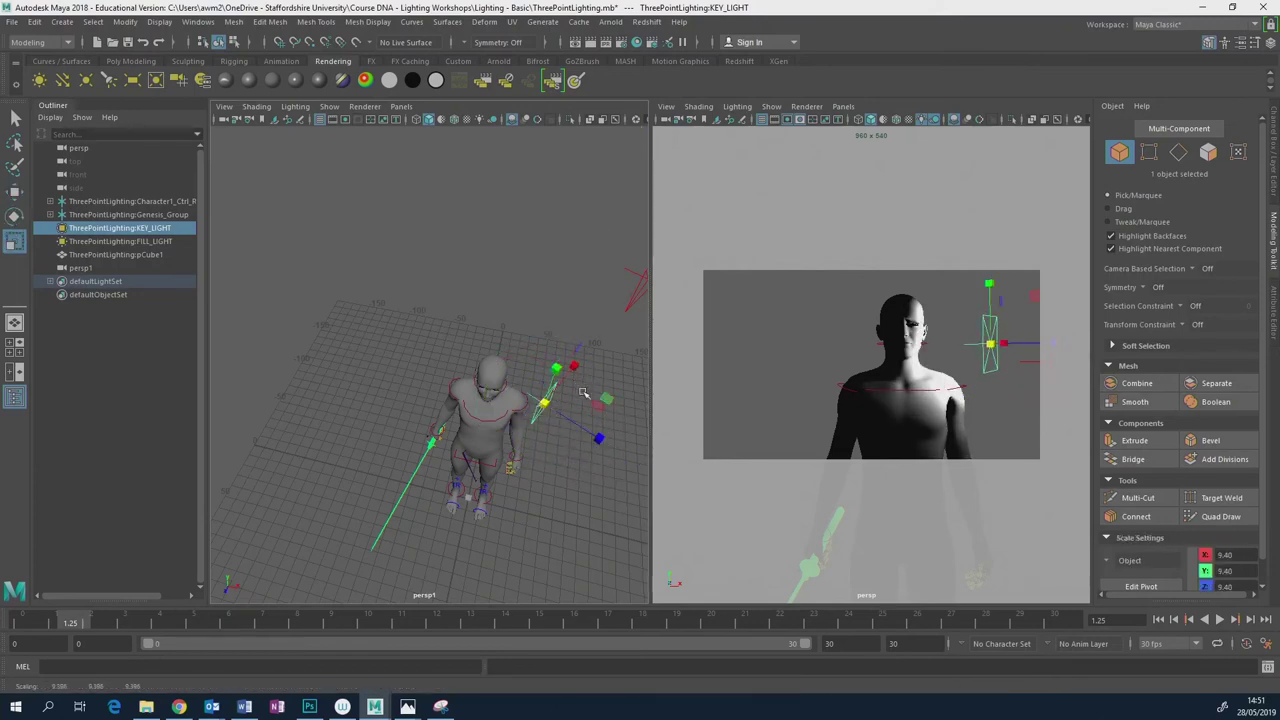
Turn the key light slightly and move it outward from the character, to about X 36, Z 4.
key(e)
drag(567, 462, 600, 452)
key(w)
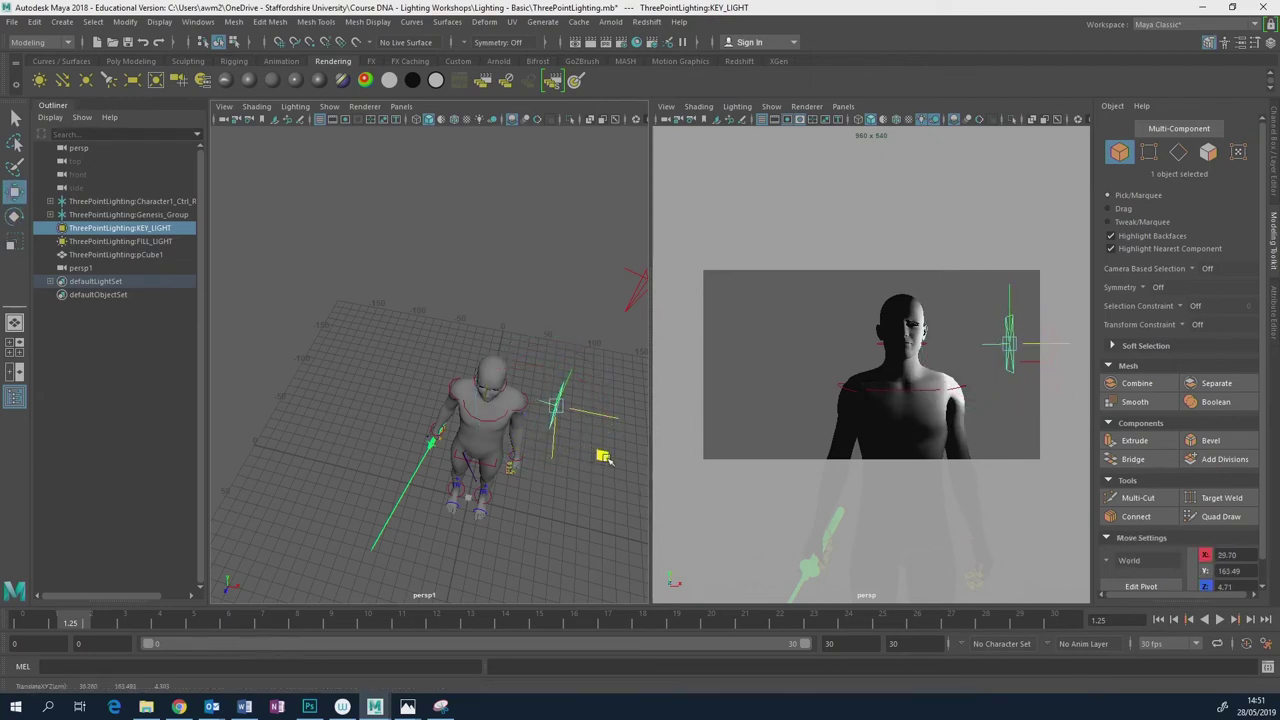
Check the key light's direction against the cowboy-hat film still in Chrome and return to Maya.
click(179, 707)
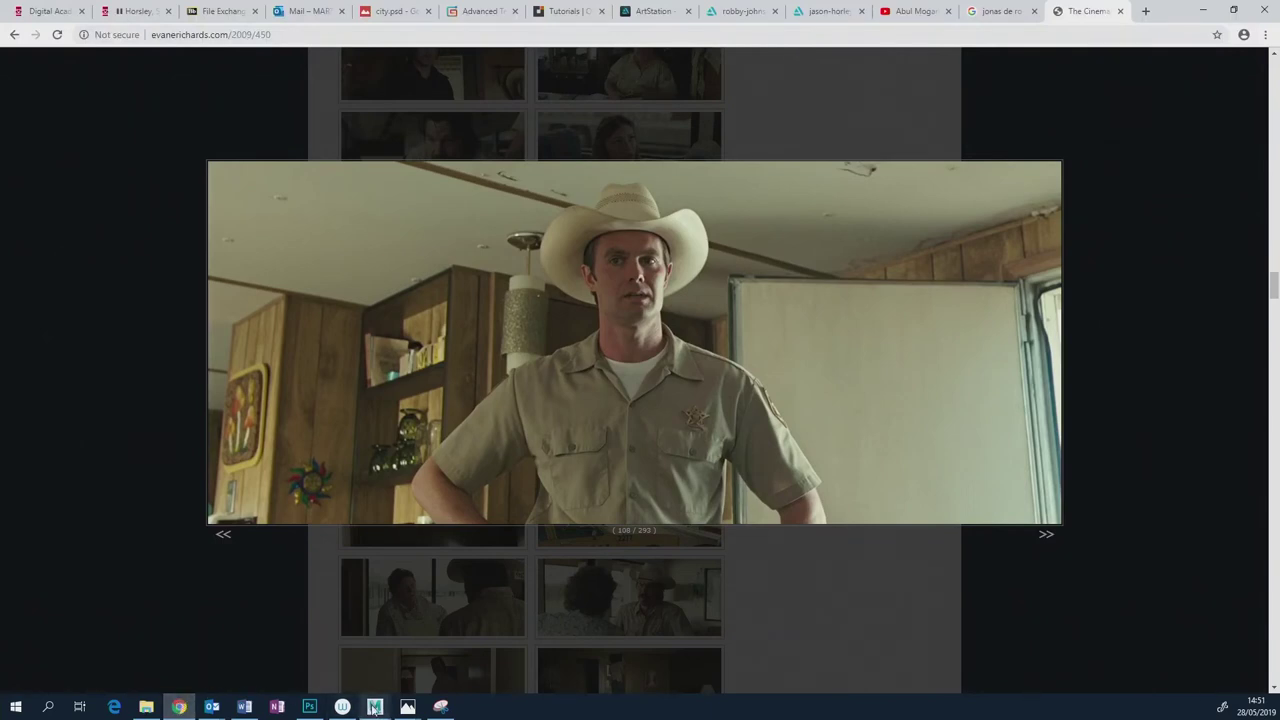
mouse_move(375, 707)
click(445, 640)
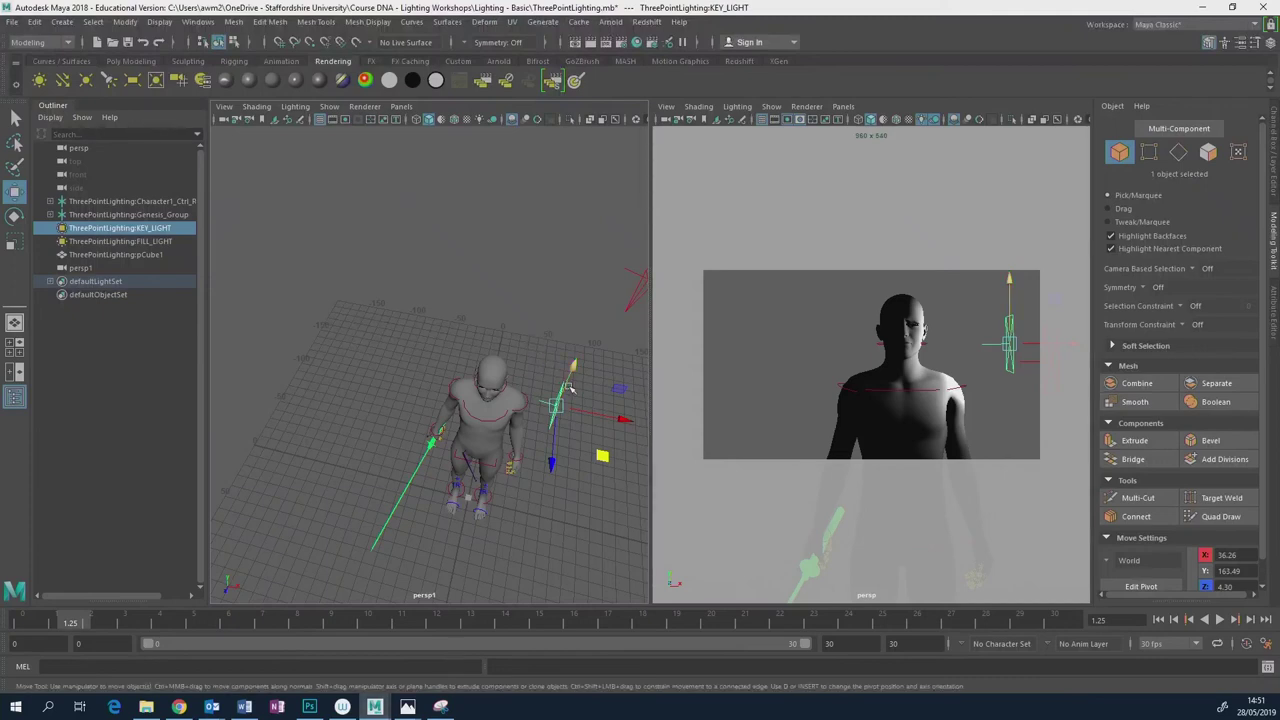
Raise and enlarge the key light, and move it to about X 40, Y 171, Z 1.
alt+drag(620, 407, 485, 393)
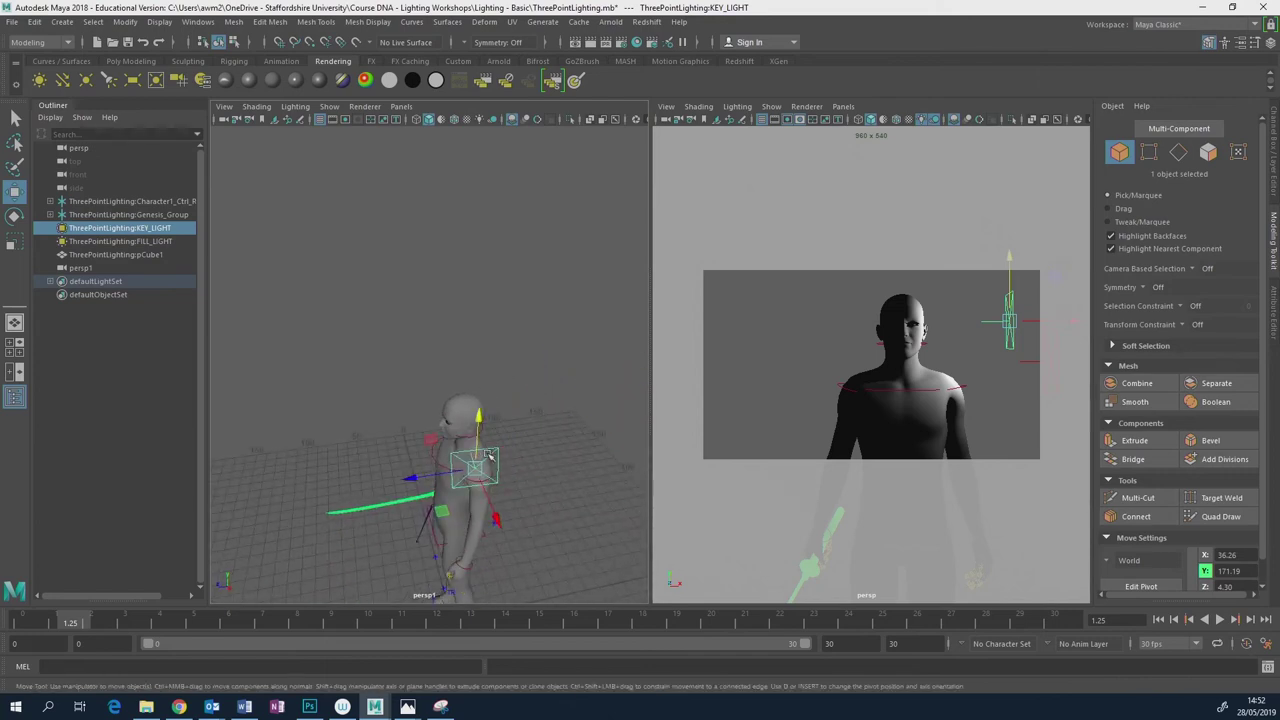
key(e)
drag(488, 457, 497, 512)
key(w)
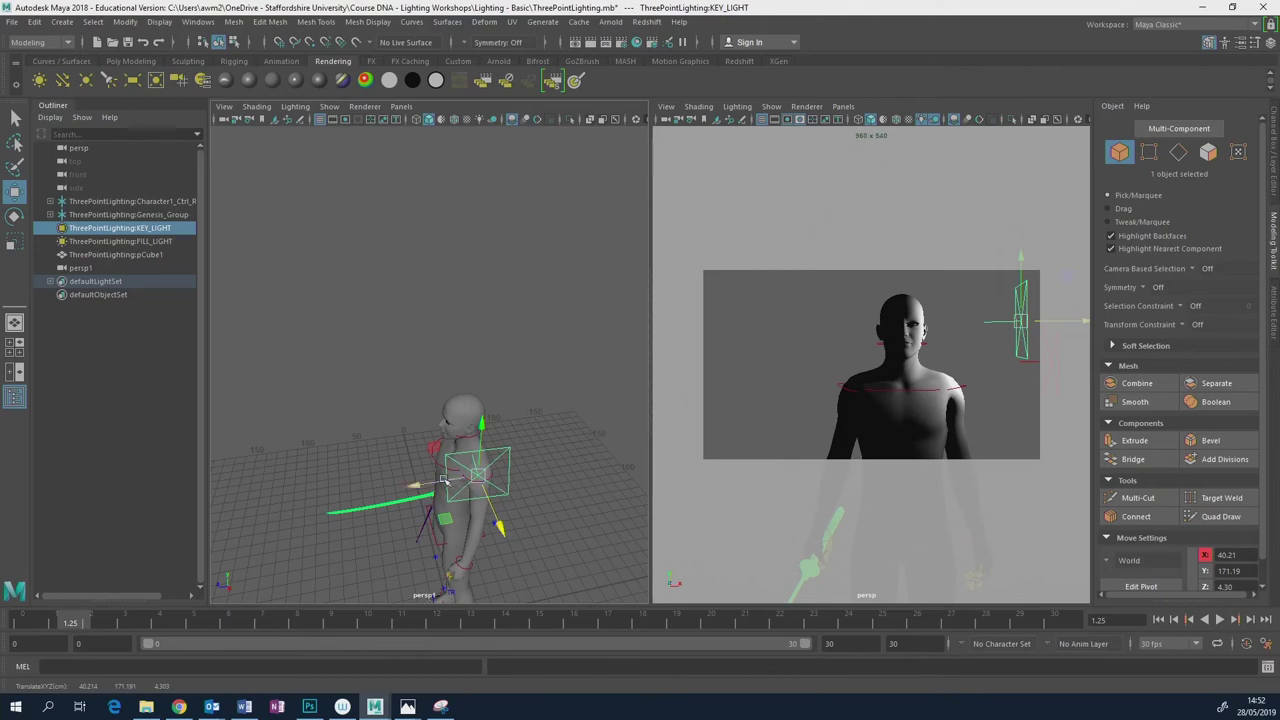
mouse_move(443, 480)
mouse_down()
mouse_move(397, 497)
mouse_move(435, 485)
mouse_up()
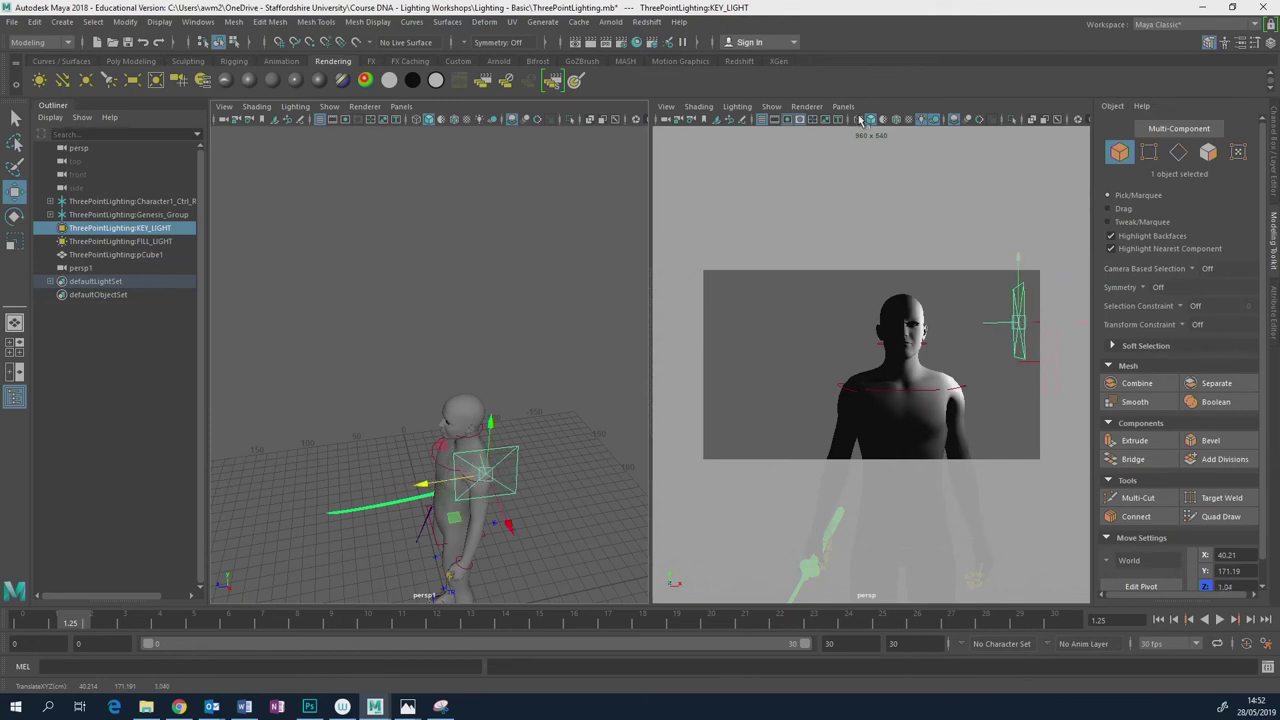
Start a live render in Arnold RenderView and compare it with the film still in Chrome, returning to Maya.
click(613, 22)
click(625, 46)
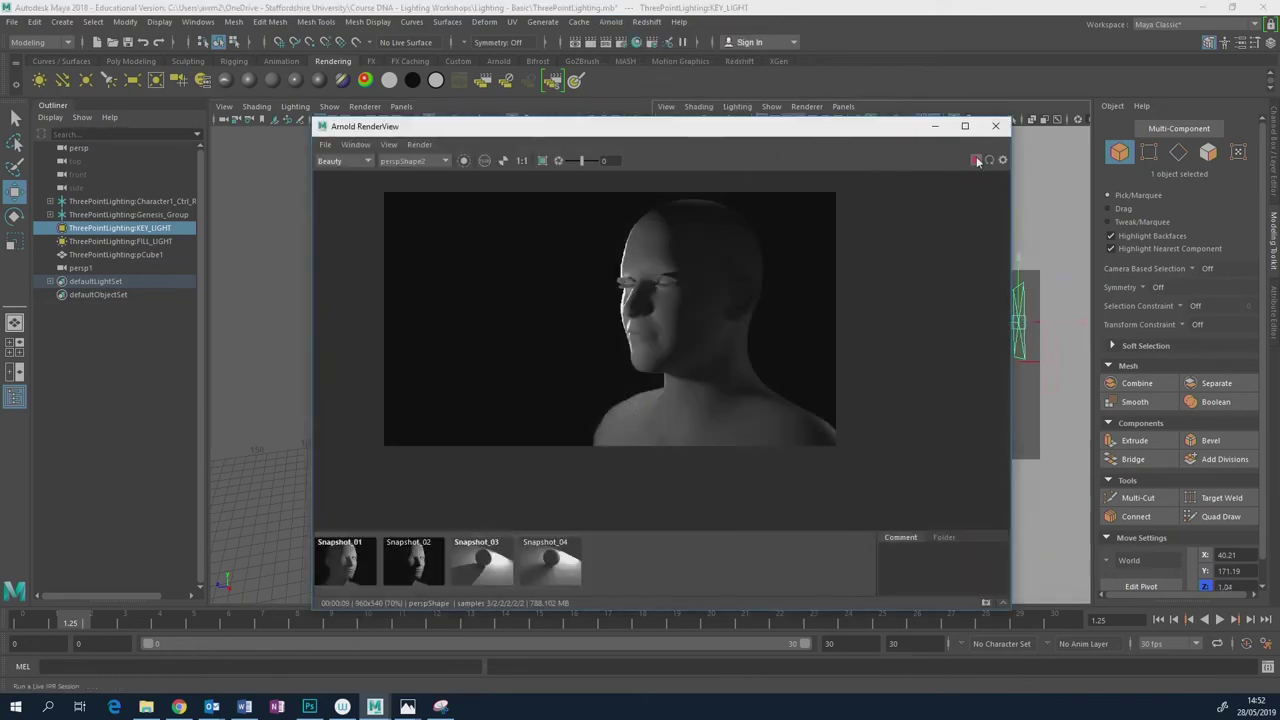
click(977, 161)
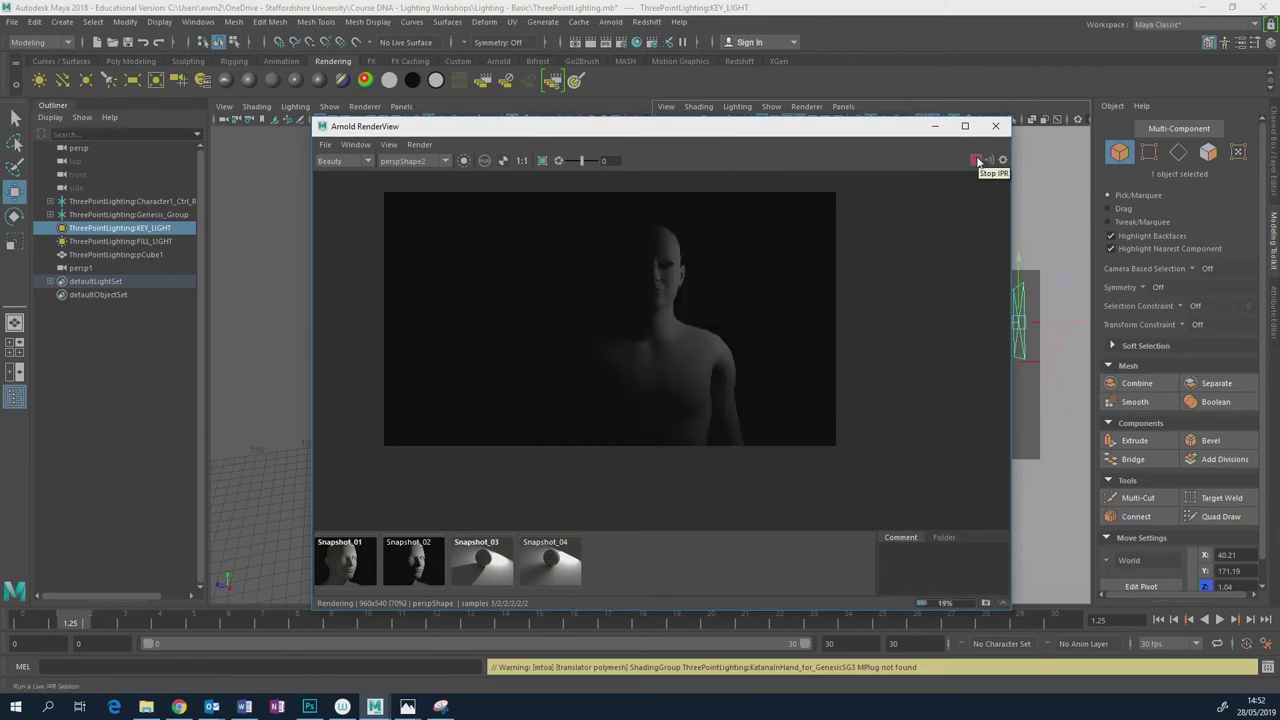
click(179, 707)
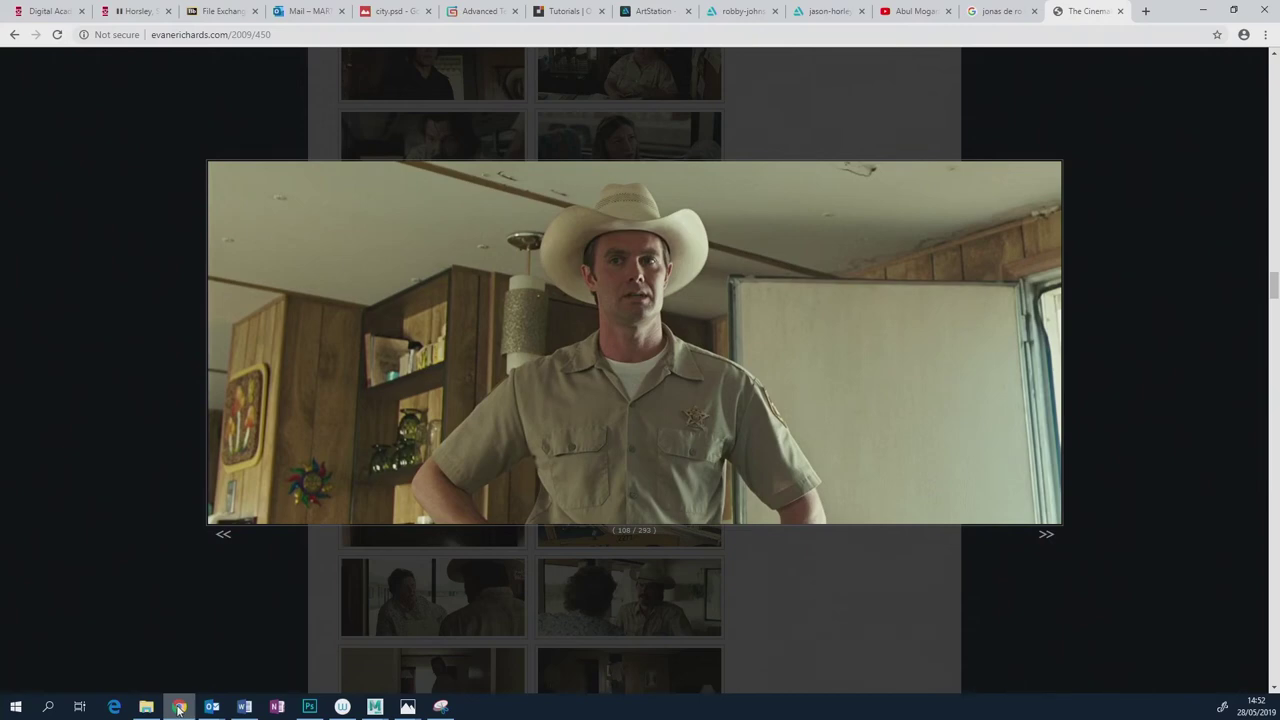
mouse_move(374, 707)
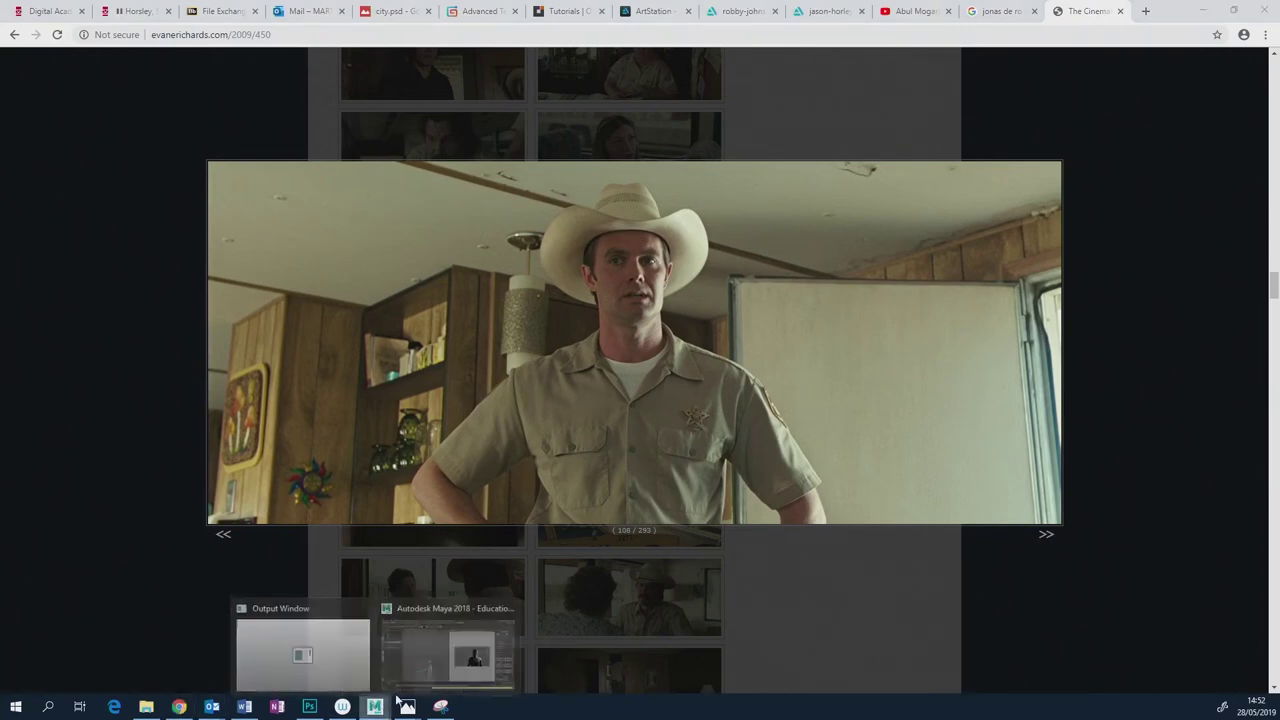
click(448, 663)
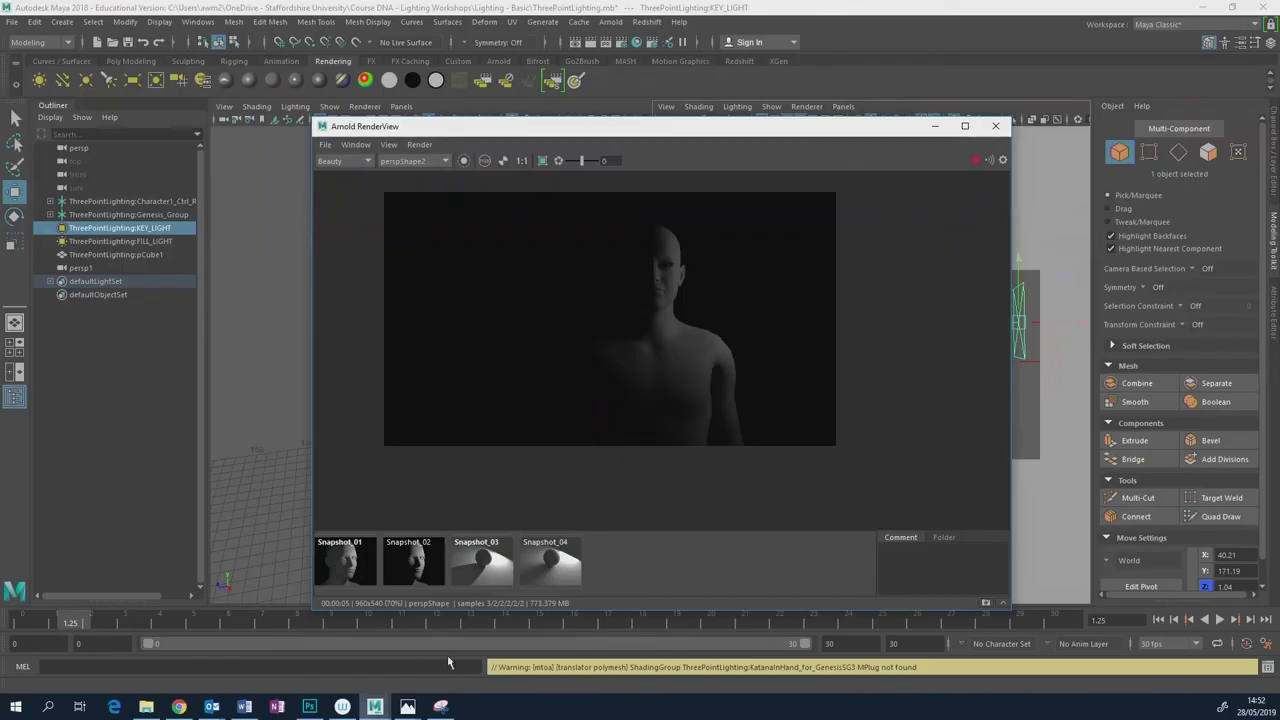
Try a key light exposure of 12, settle on 13, and stop and close the live render.
click(1273, 300)
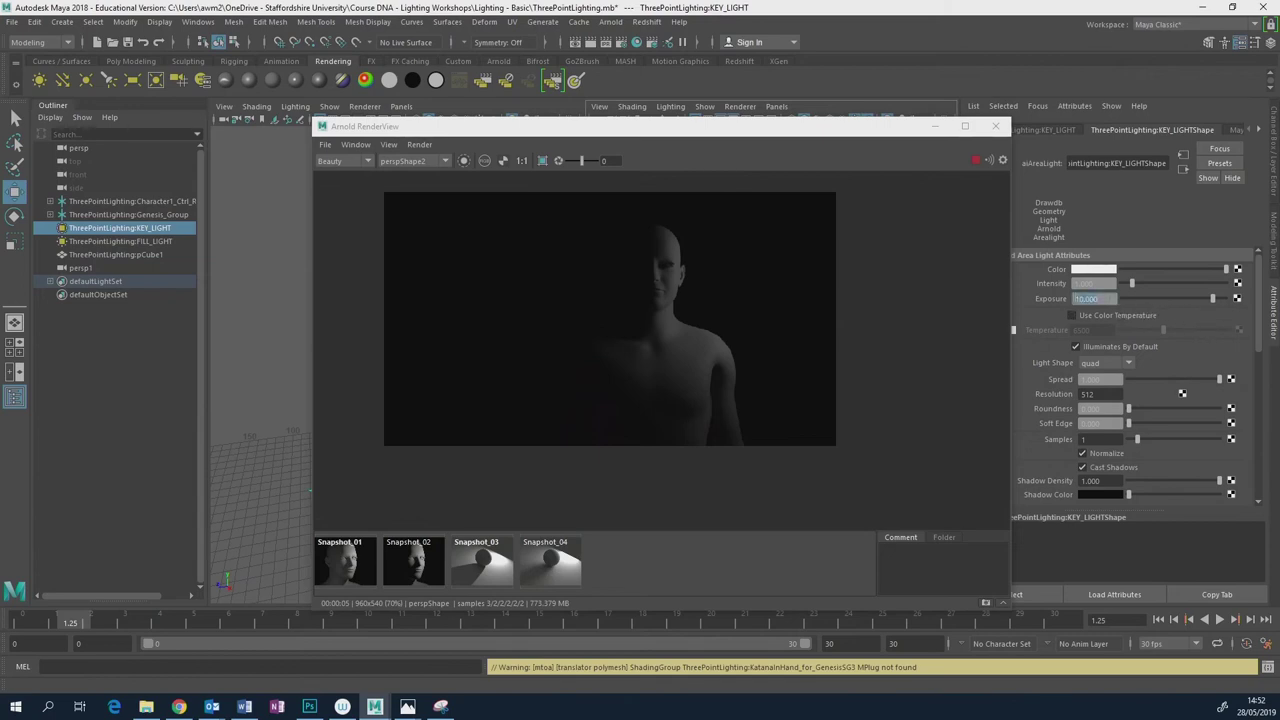
text(12)
key(Return)
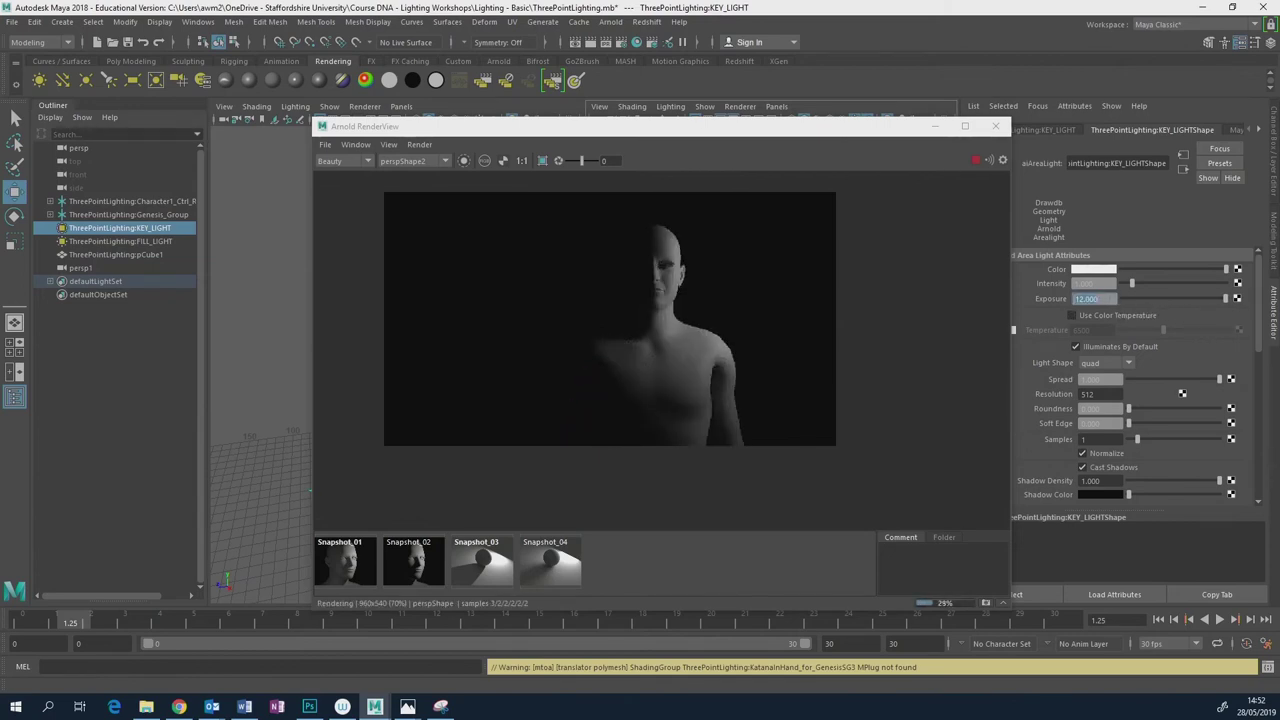
text(13)
key(Return)
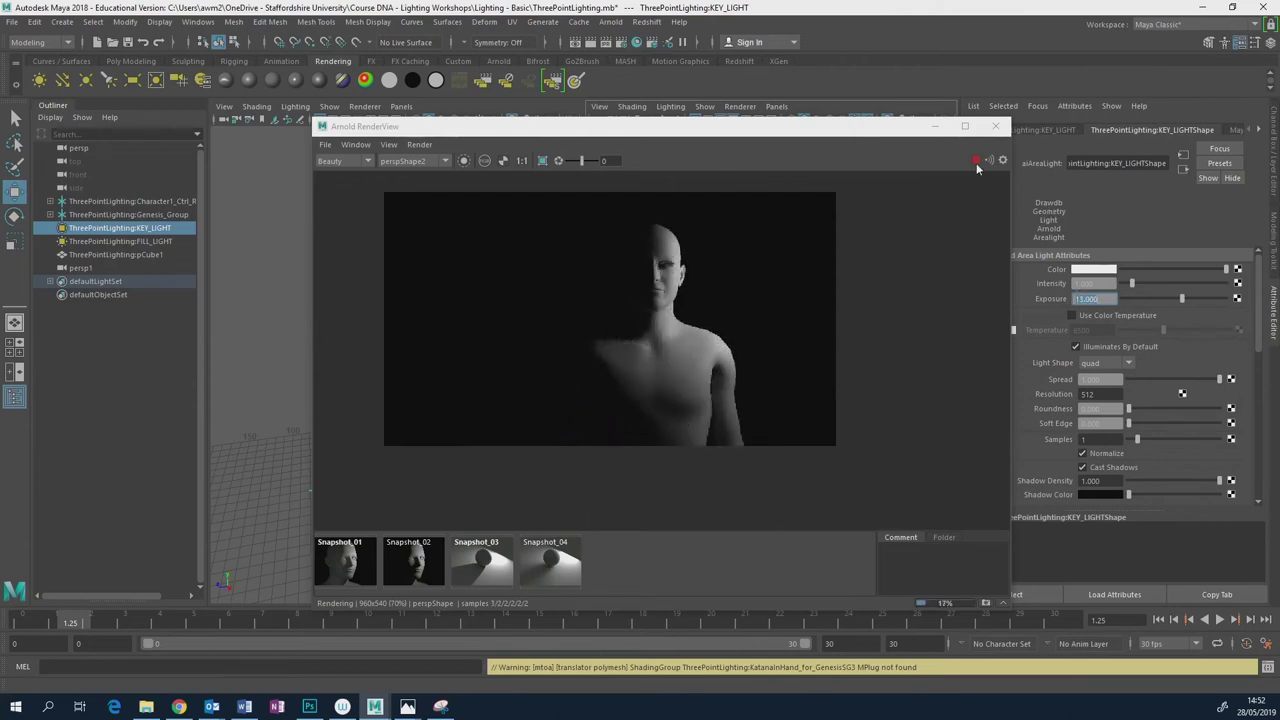
click(976, 160)
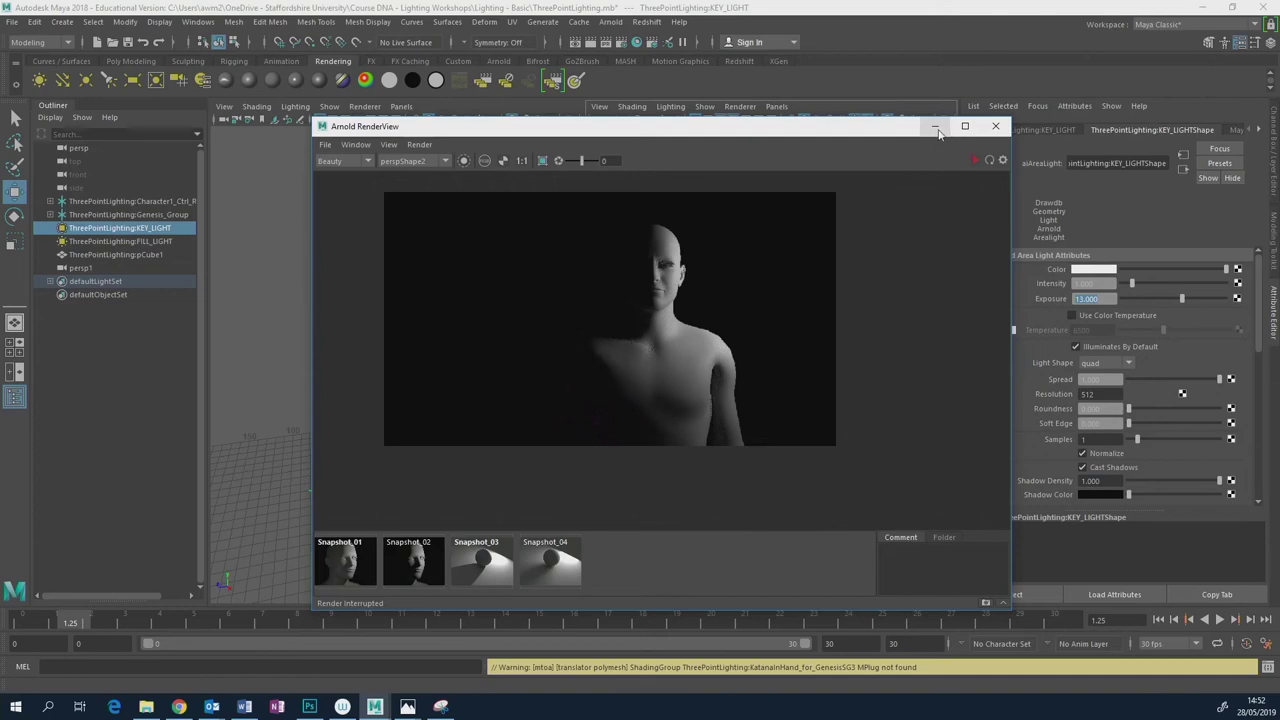
click(995, 126)
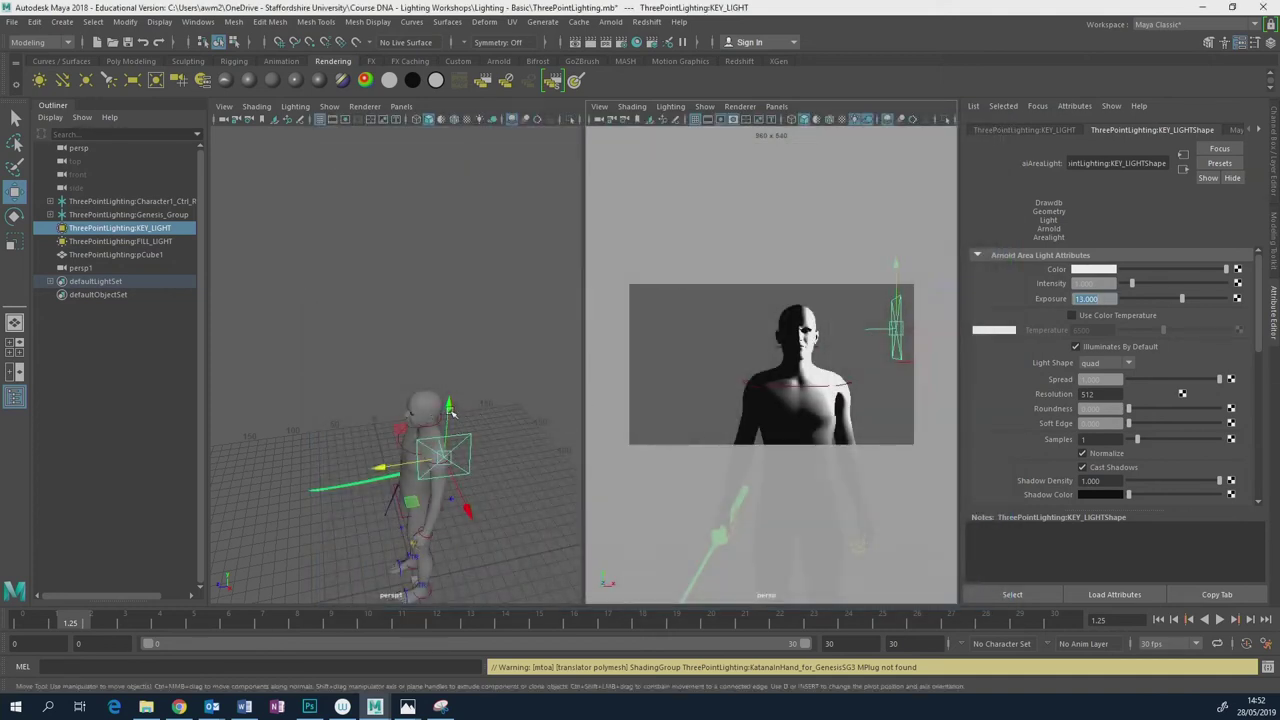
Enlarge the key light further, and turn and shift it slightly beside the character's shoulder.
alt+drag(484, 426, 429, 396)
key(e)
key(r)
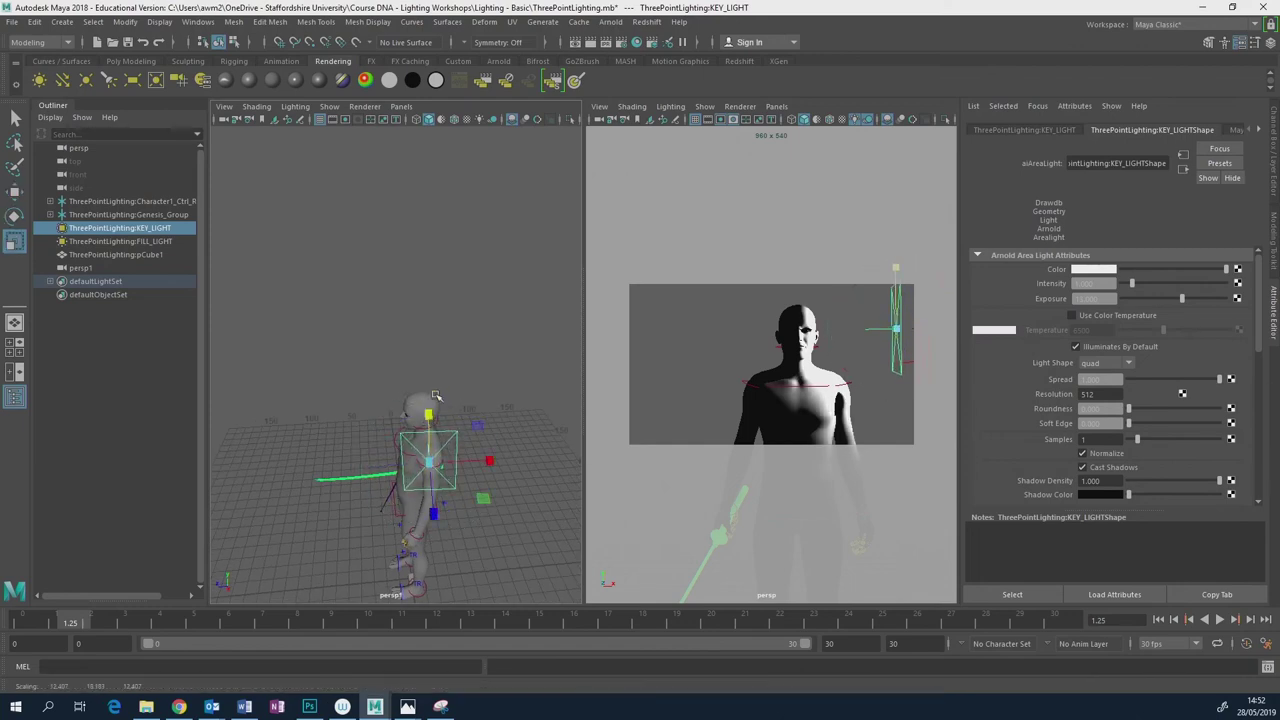
key(e)
drag(466, 505, 399, 505)
key(w)
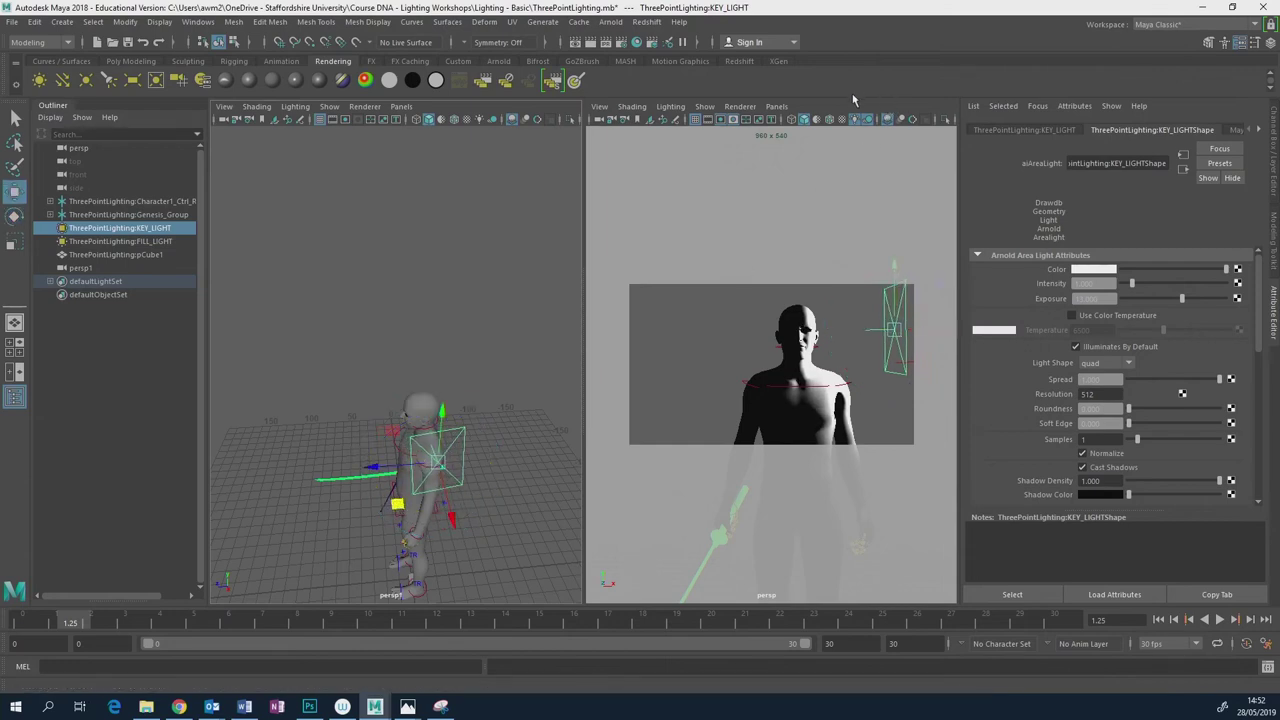
Look at the film still in Chrome again and return to Maya.
click(179, 707)
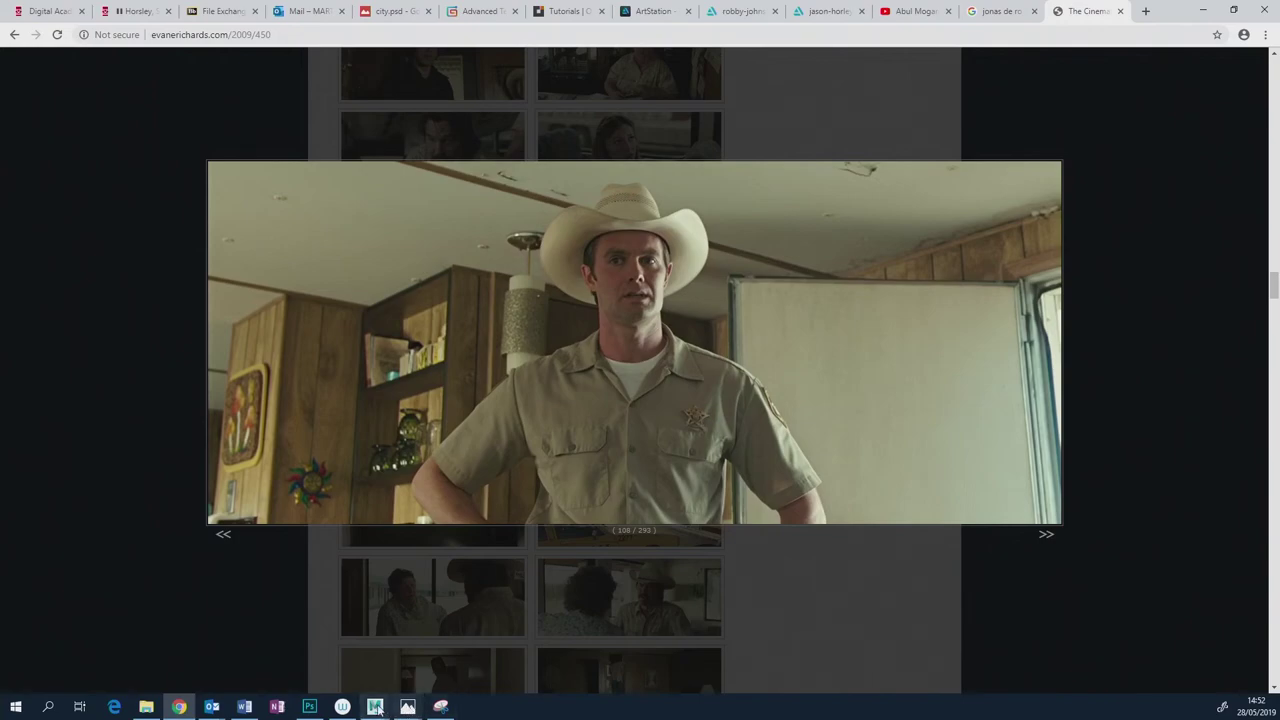
mouse_move(376, 706)
click(457, 643)
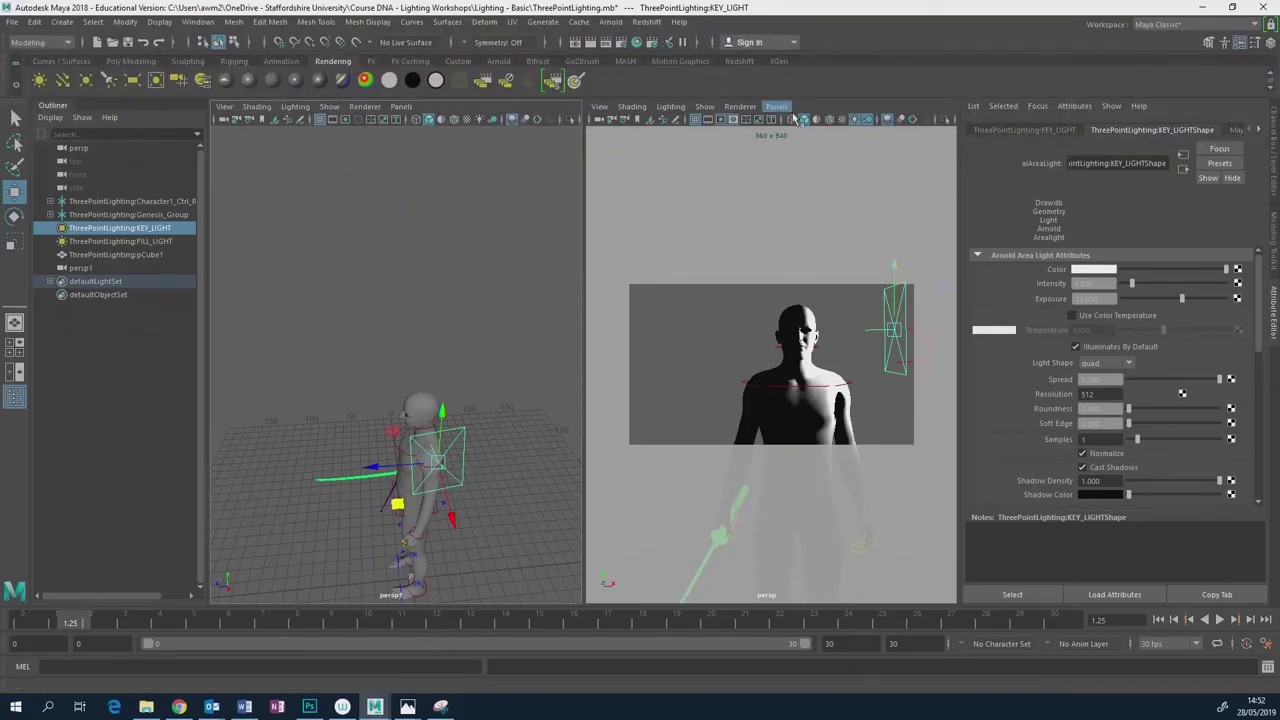
Preview the adjusted key light with a live Arnold render and close the render window.
click(611, 22)
click(650, 46)
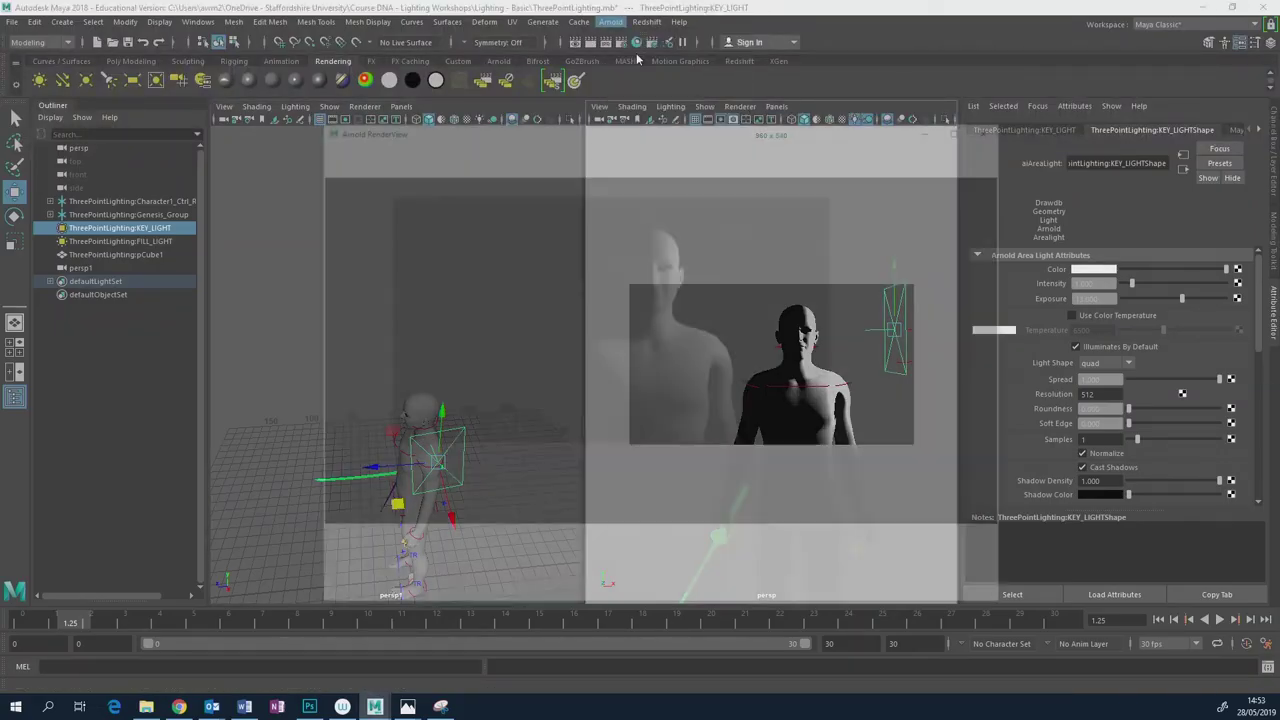
click(977, 161)
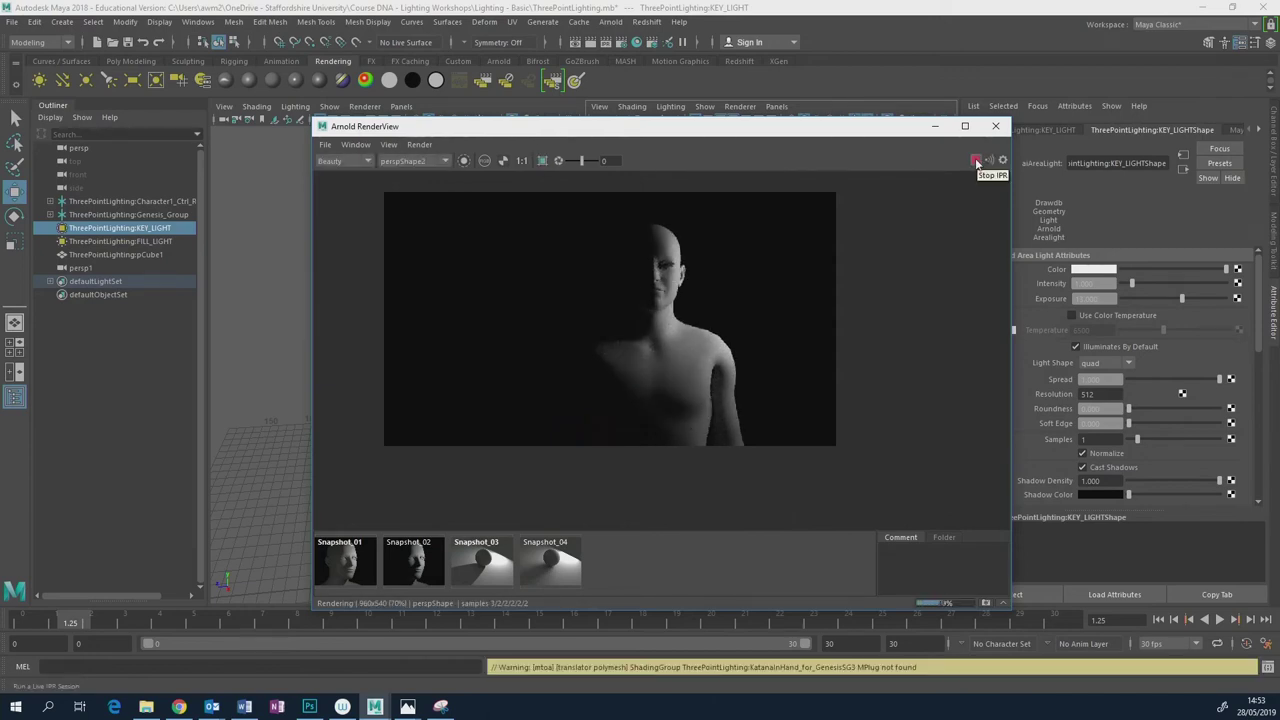
click(995, 126)
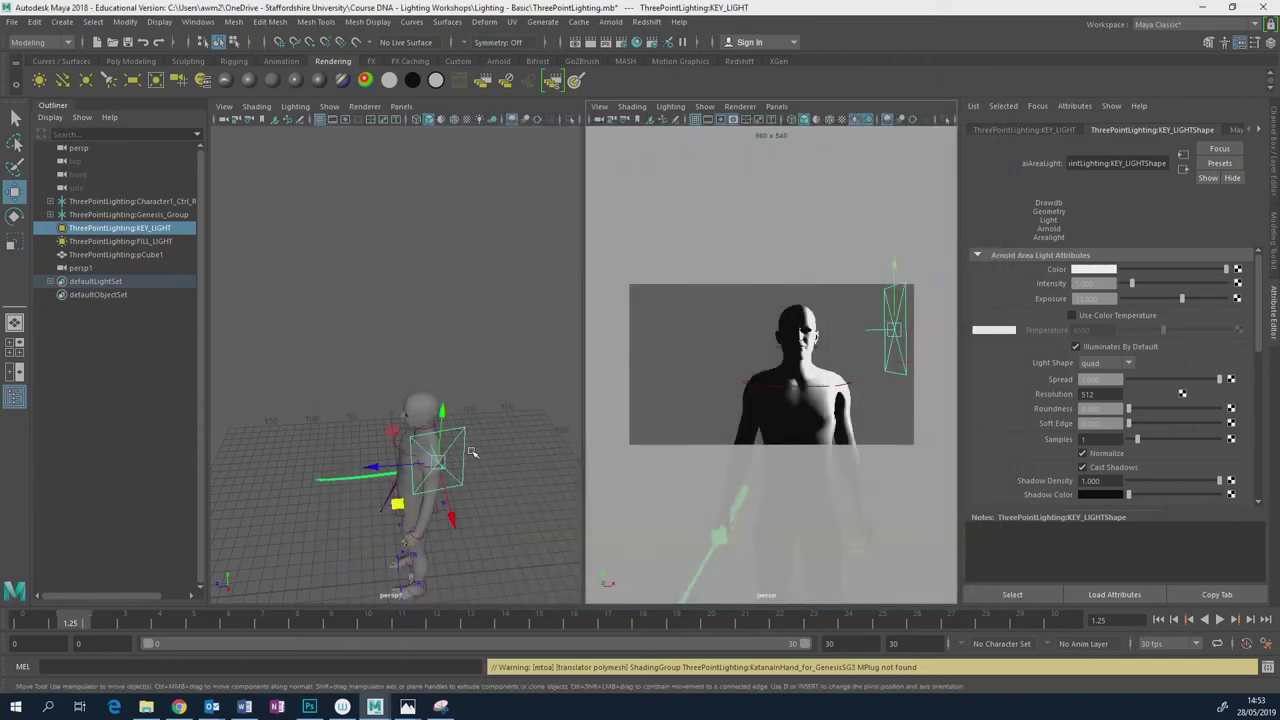
Rotate the key light about its vertical axis so it lights the character more from behind.
alt+drag(479, 436, 375, 522)
key(e)
drag(448, 540, 478, 505)
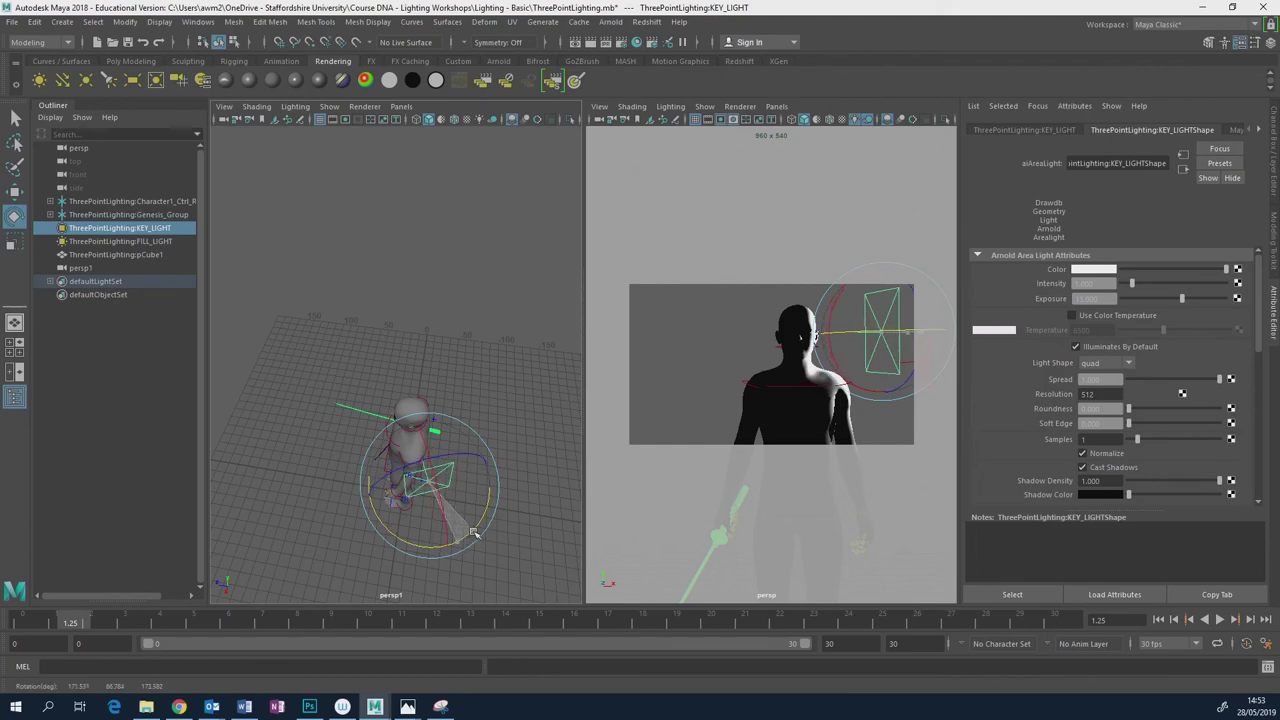
Live-render the rotated key light in Arnold RenderView and compare it with the film still in Chrome, returning to Maya.
click(610, 21)
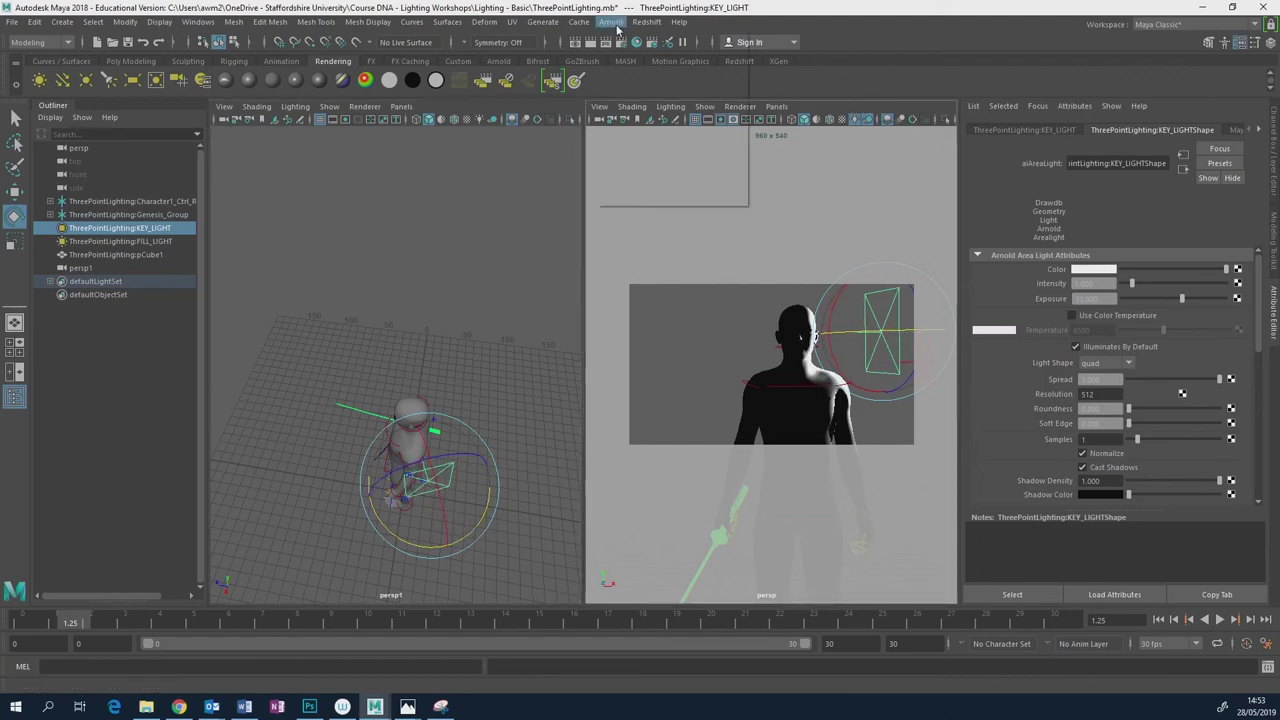
click(645, 59)
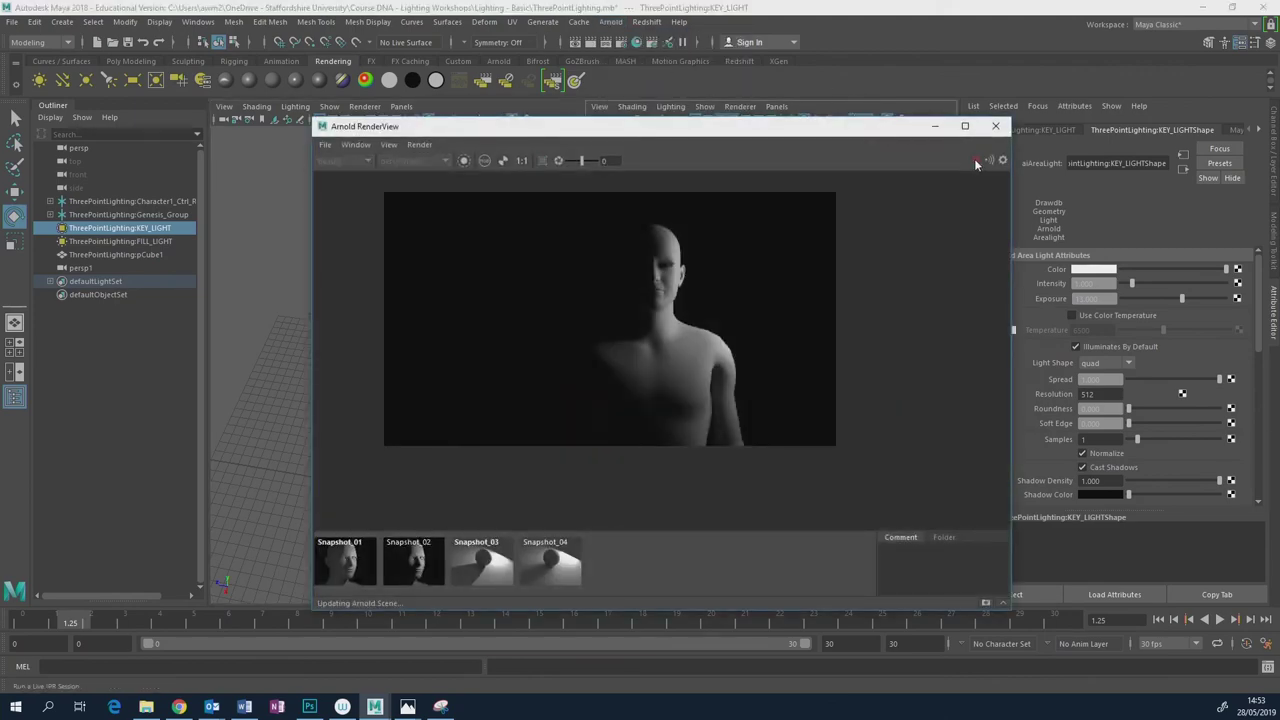
click(976, 162)
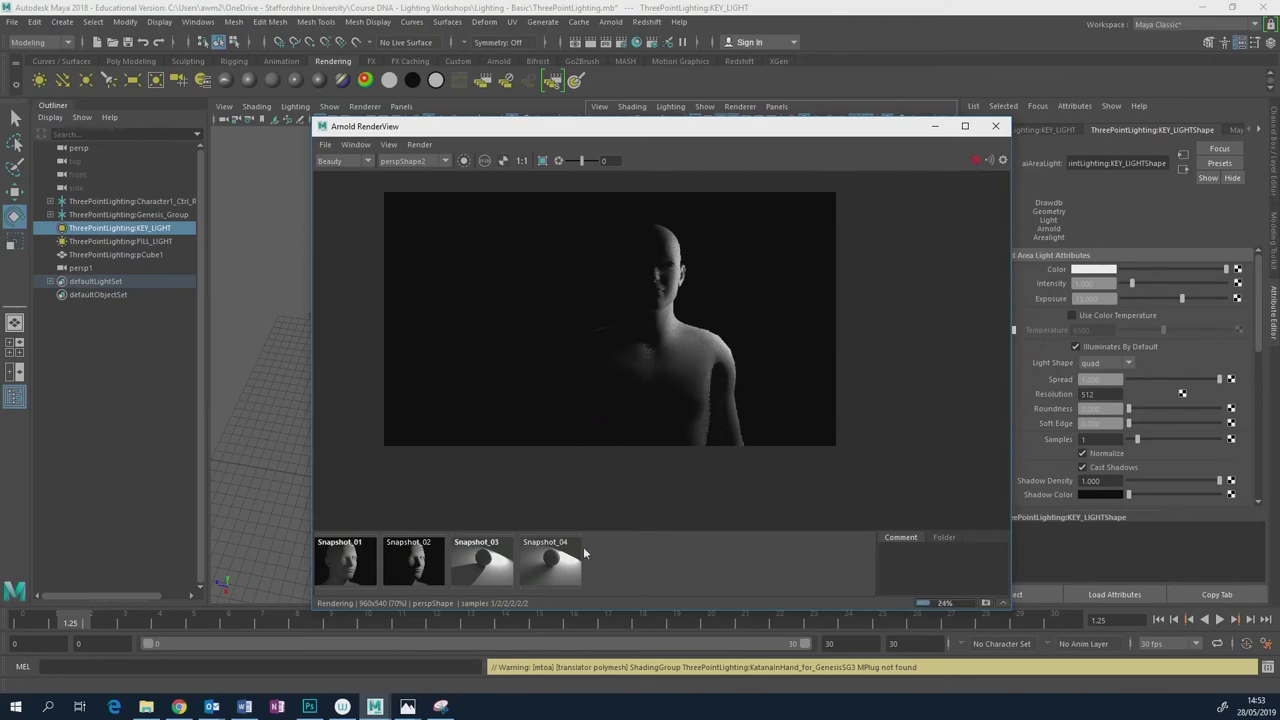
click(180, 708)
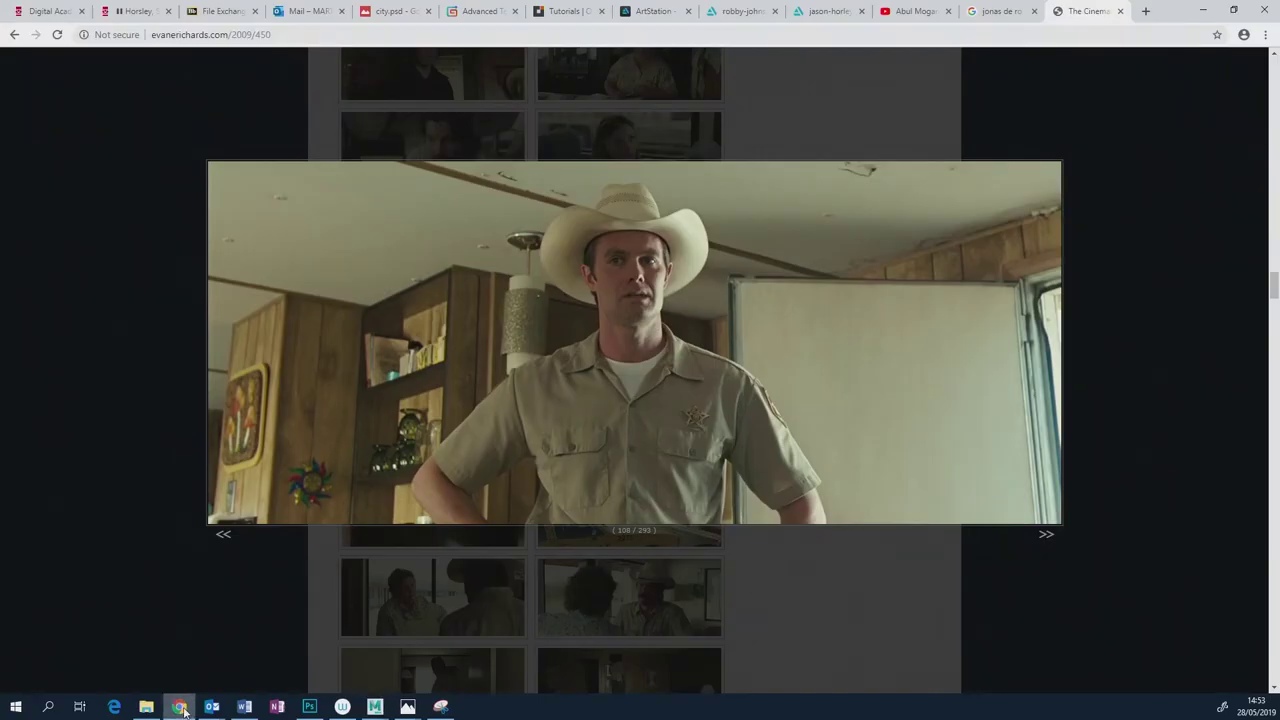
click(451, 660)
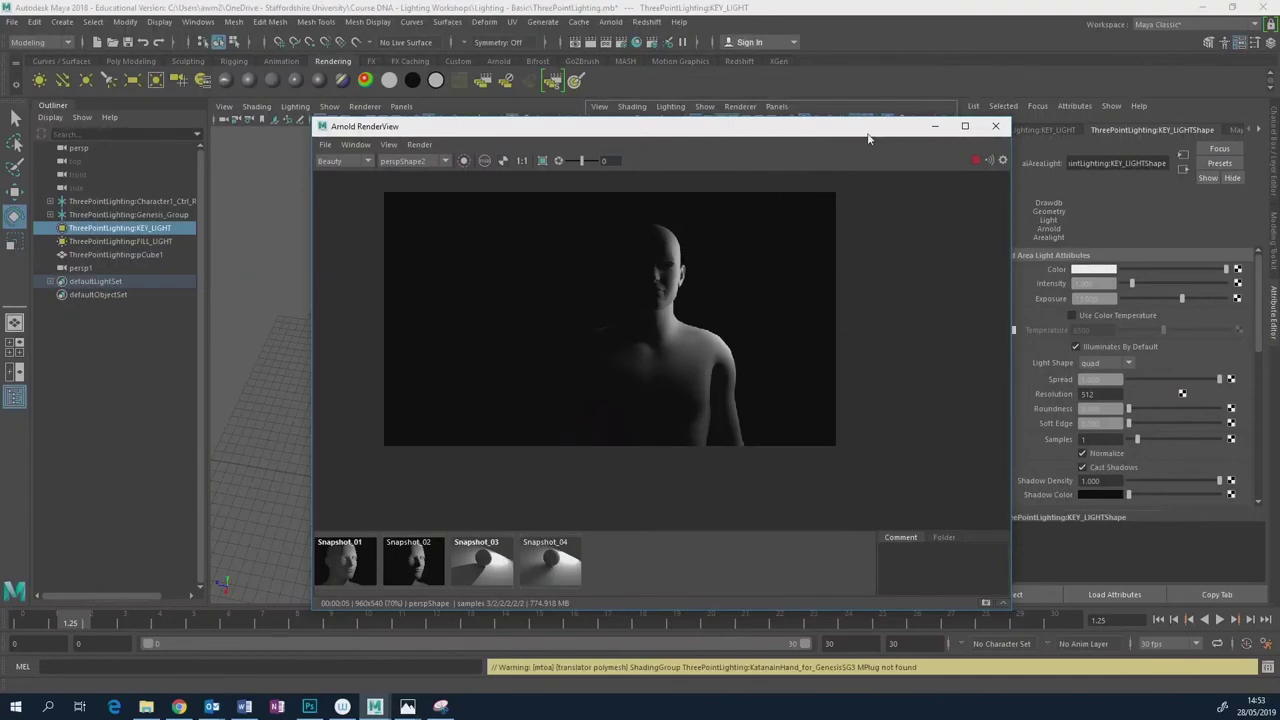
Move the render window clear of the scene view and scale the key light down with the live render running.
drag(849, 133, 994, 180)
alt+drag(411, 514, 358, 441)
key(r)
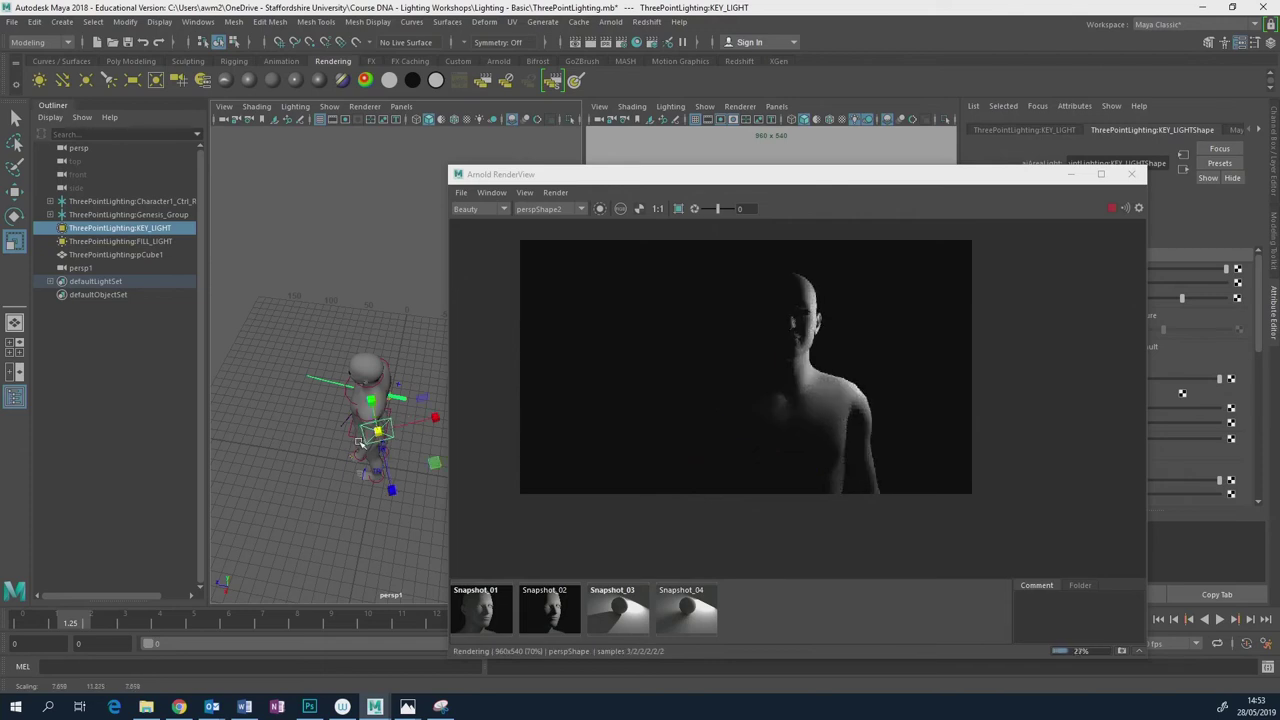
drag(377, 432, 369, 435)
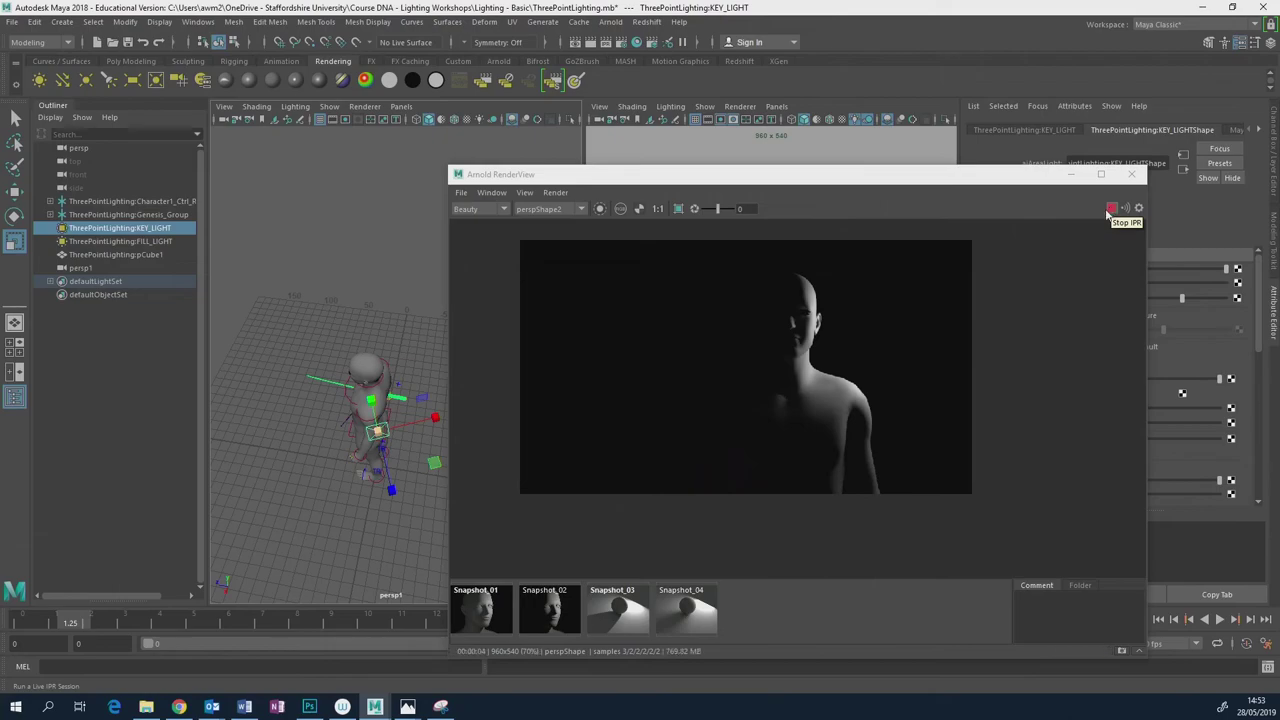
Compare the smaller key light's render with the film still in Chrome and return to Maya.
click(178, 707)
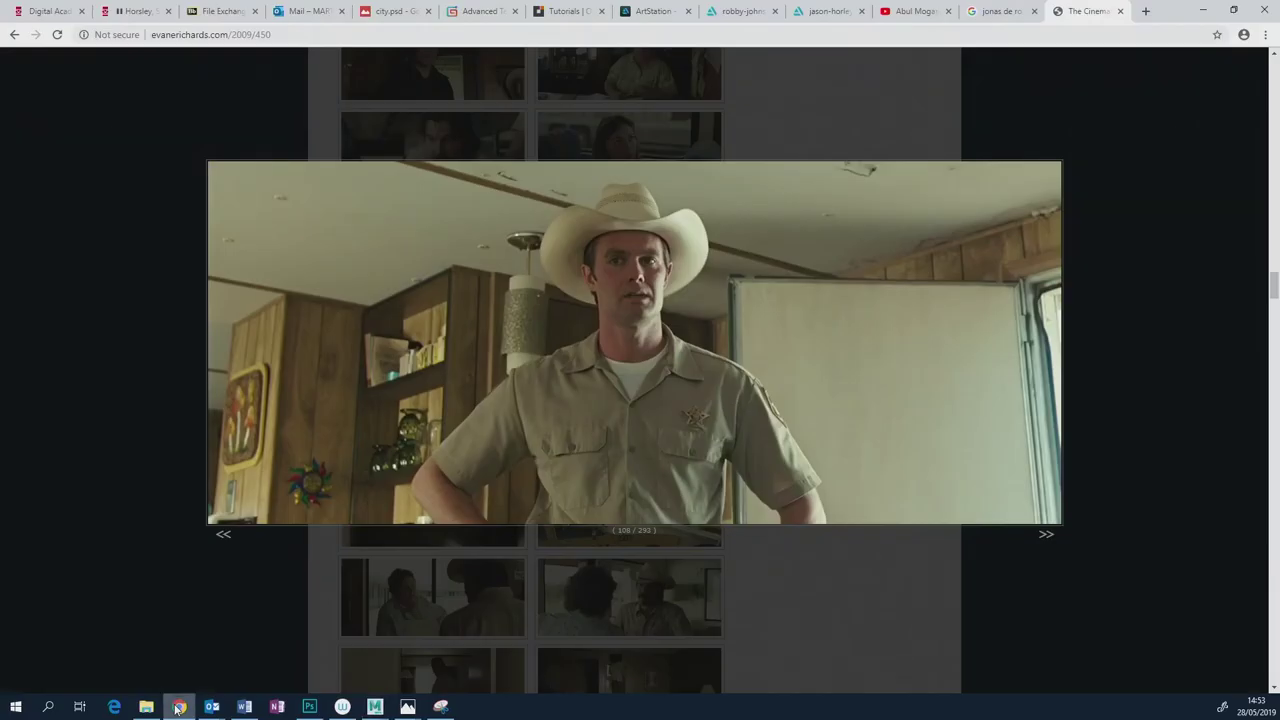
click(374, 706)
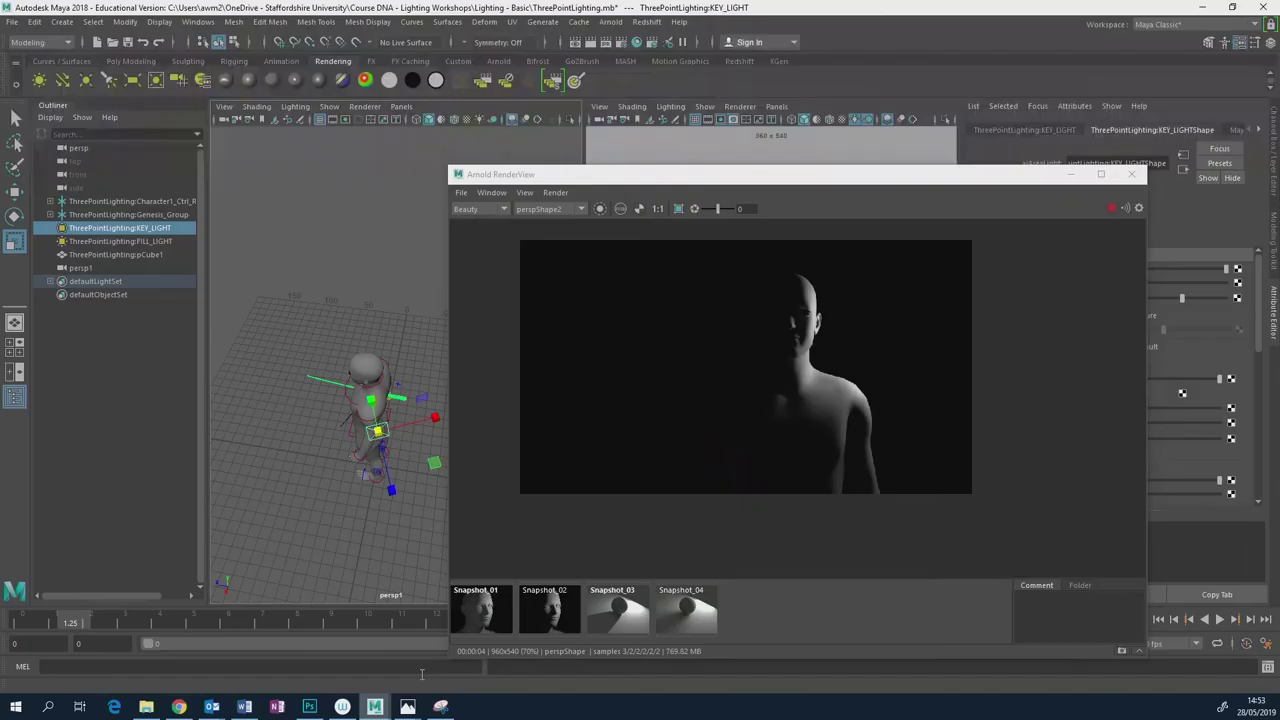
Rotate the key light slightly beside the character's head, stop the live render and close Arnold RenderView.
mouse_move(383, 351)
alt+mouse_down()
mouse_move(360, 355)
mouse_move(373, 358)
alt+mouse_up()
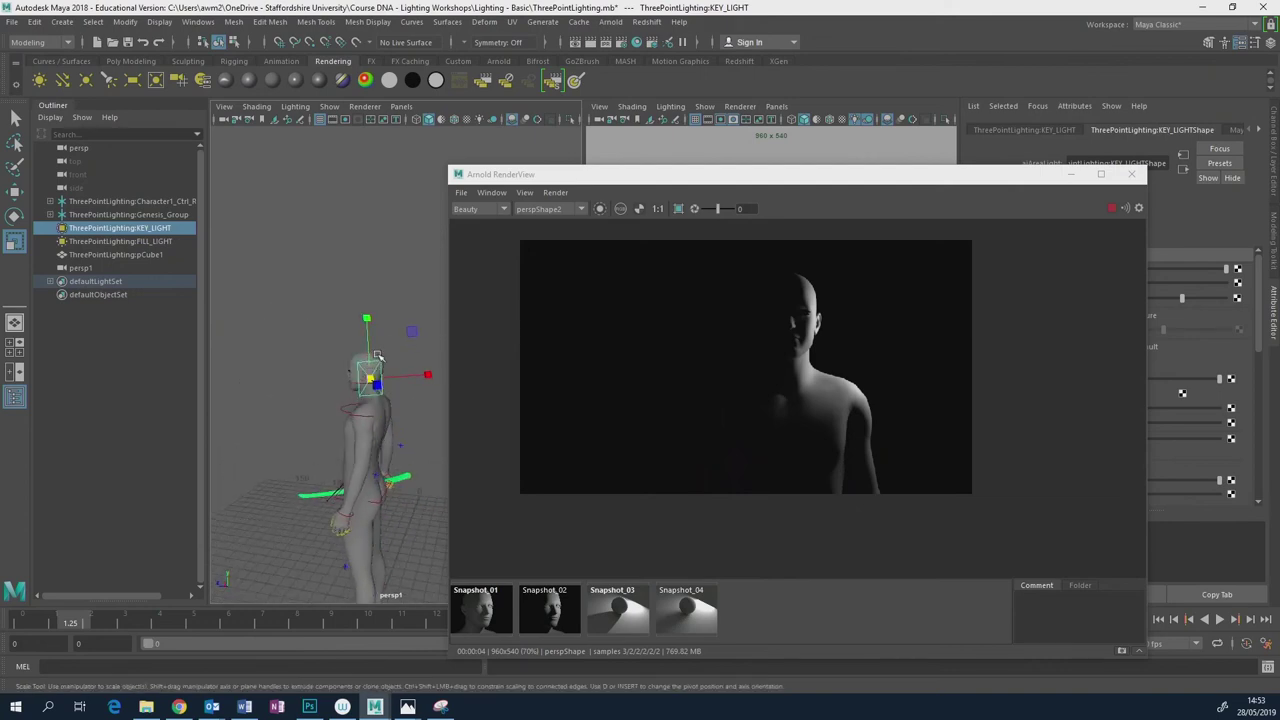
key(e)
drag(376, 360, 383, 373)
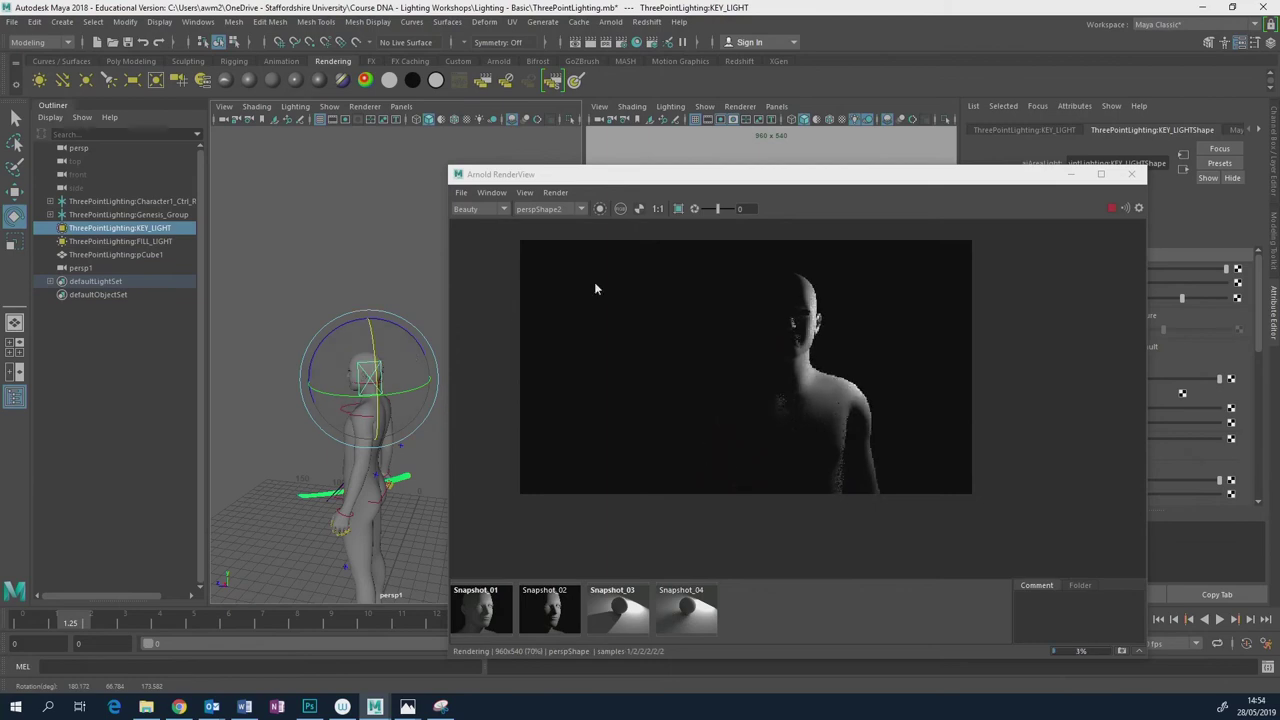
click(1110, 208)
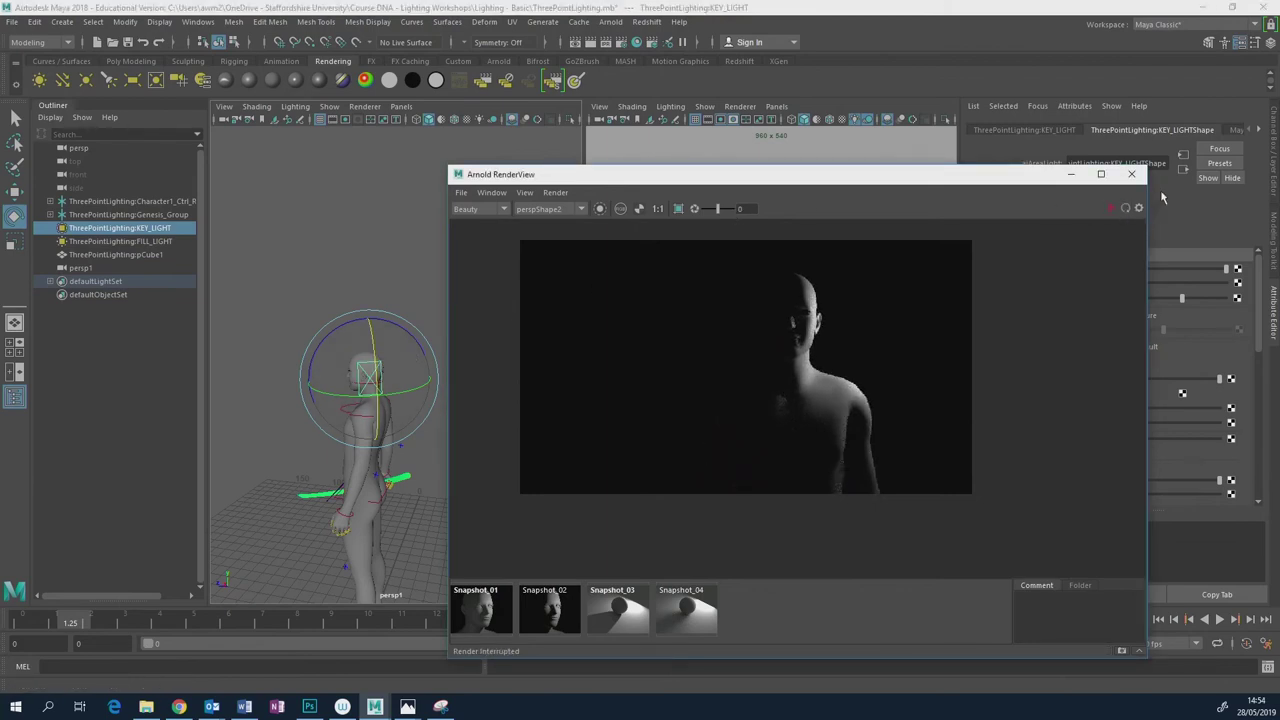
click(1132, 176)
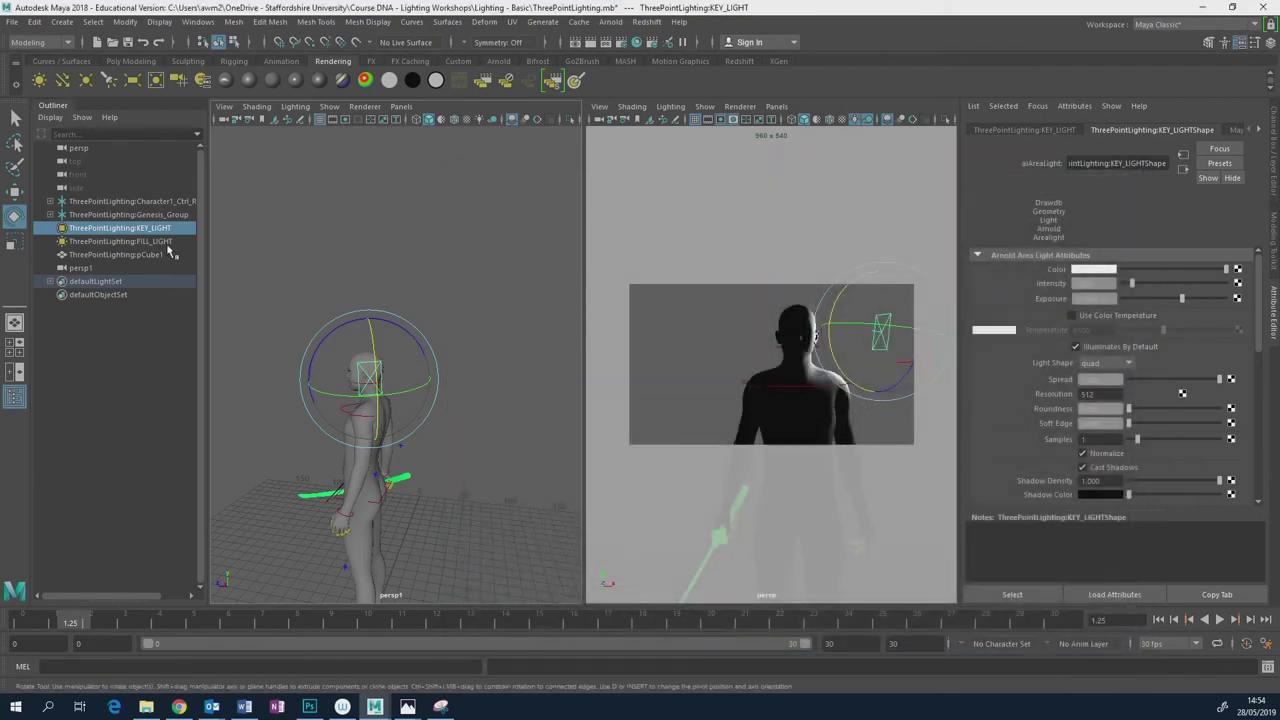
Move the fill light to the front of the character at about X -14, Y 180, Z 86, facing the character.
click(146, 242)
alt+drag(370, 420, 471, 445)
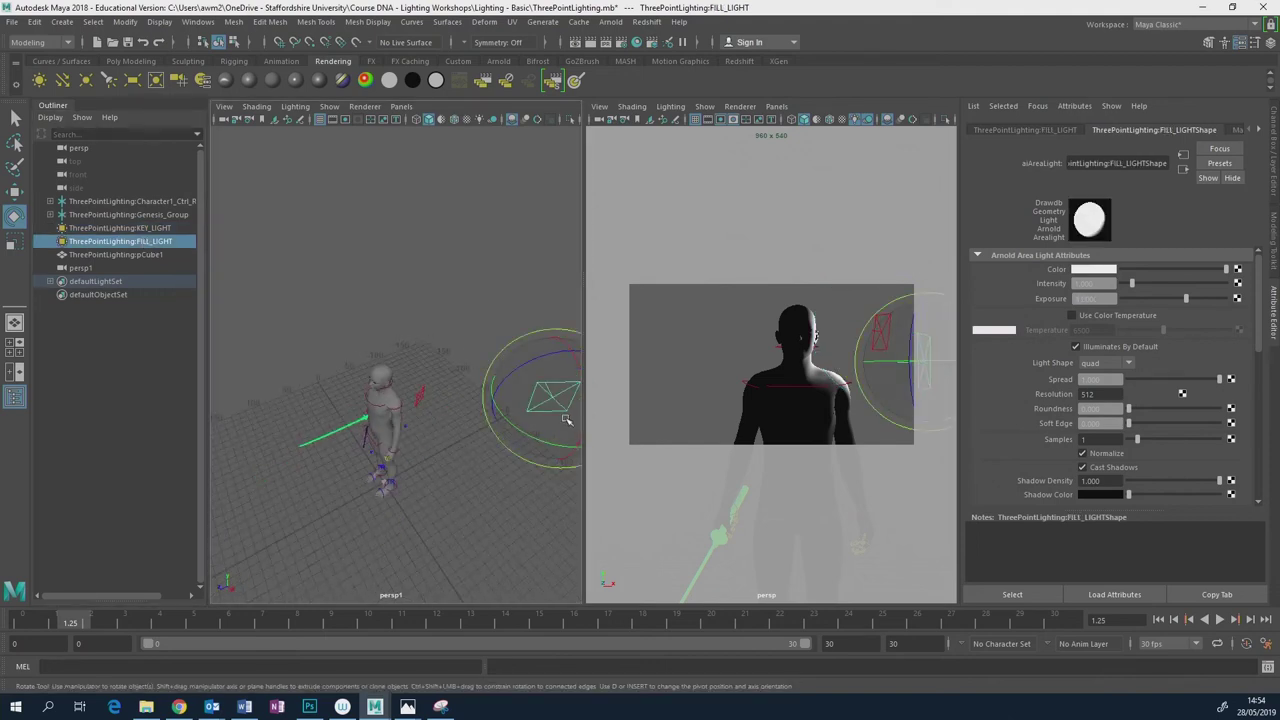
drag(566, 420, 305, 470)
key(w)
click(333, 485)
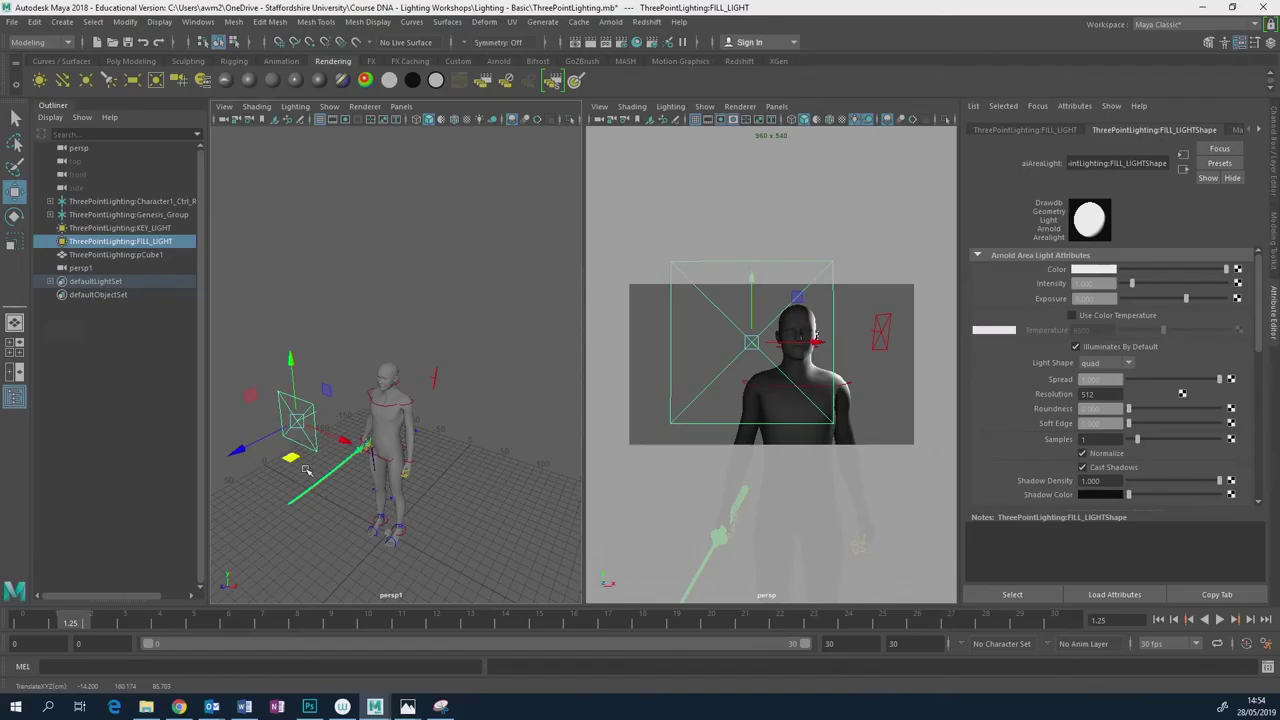
Check the light direction in the film still in Chrome and return to Maya.
click(178, 707)
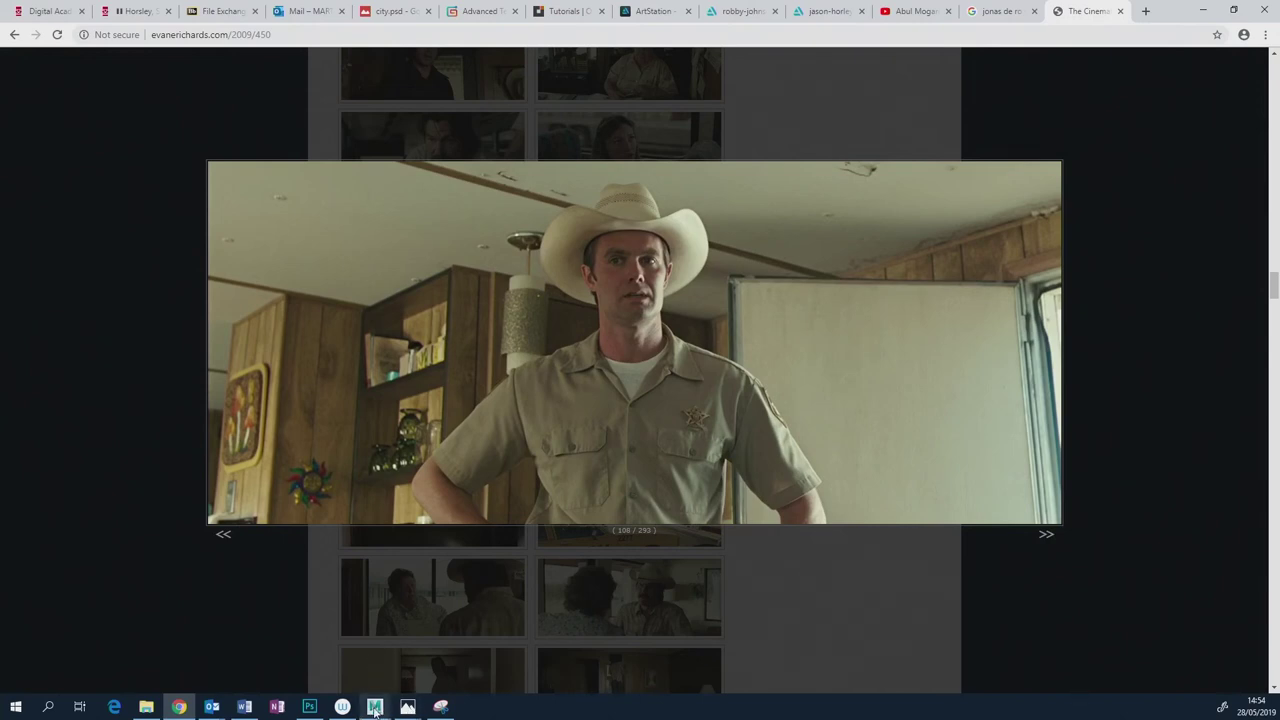
mouse_move(374, 709)
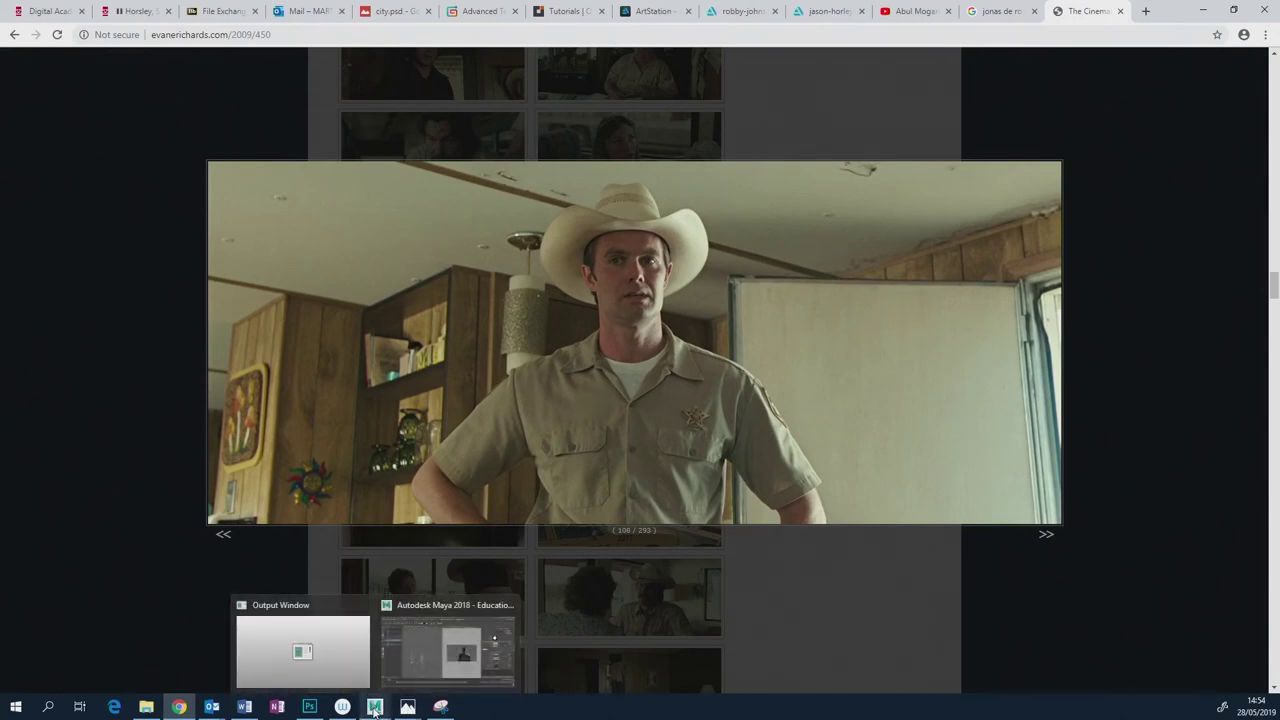
click(448, 650)
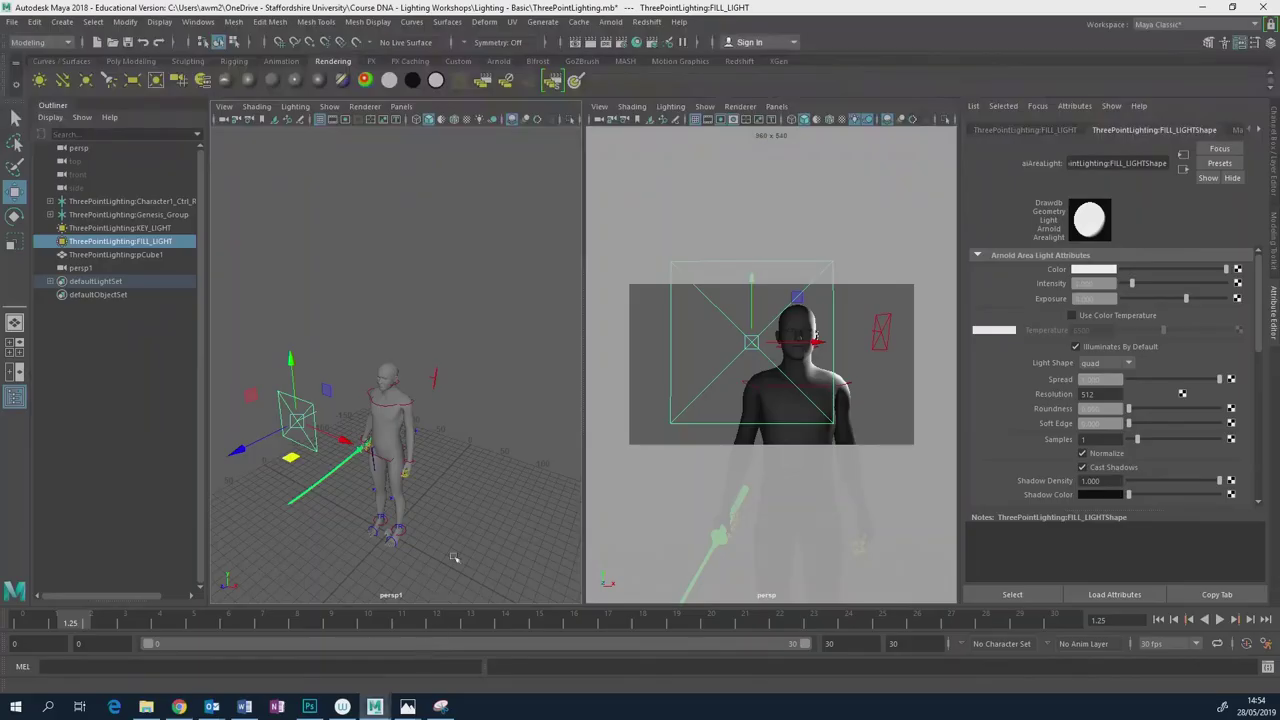
Lower the fill light to chest height at about X -24, Y 153, Z 85 and angle it towards the character.
drag(362, 443, 350, 455)
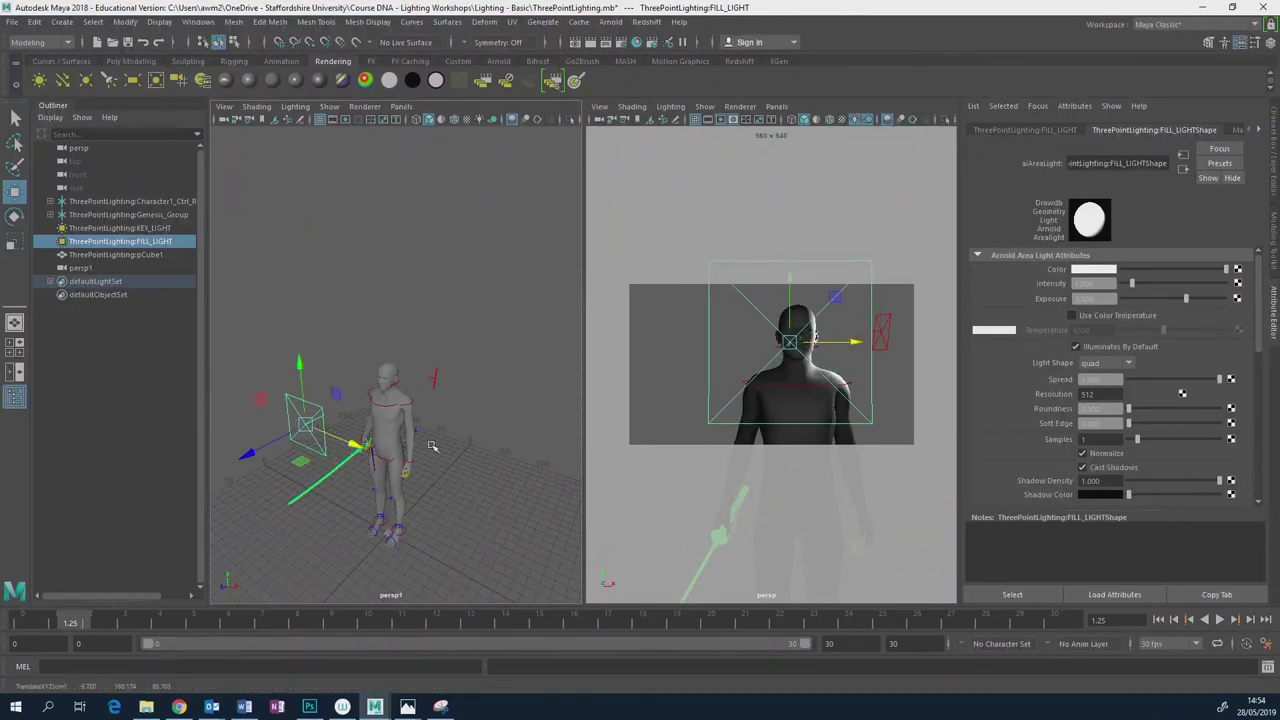
alt+middle_drag(432, 446, 447, 446)
drag(320, 393, 317, 401)
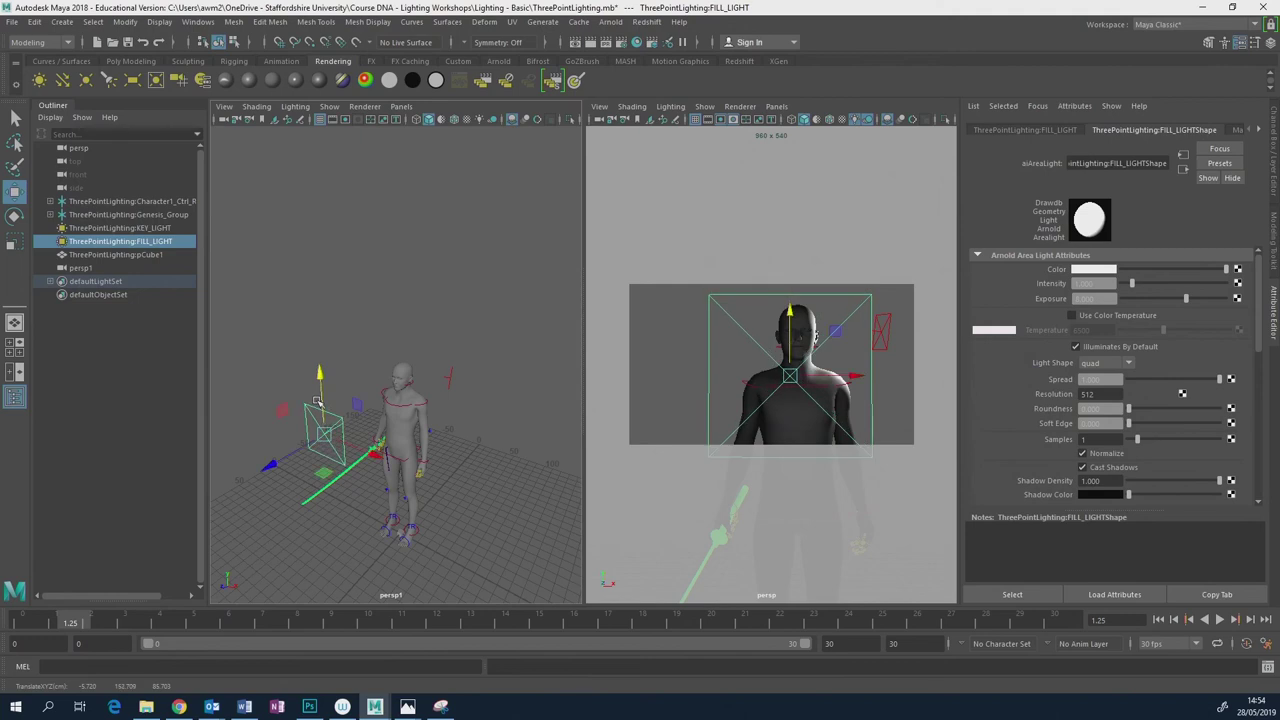
alt+drag(297, 451, 360, 465)
key(e)
key(w)
Set the move axis to Object and move the fill light closer to the character, to about Z 81.
click(1274, 250)
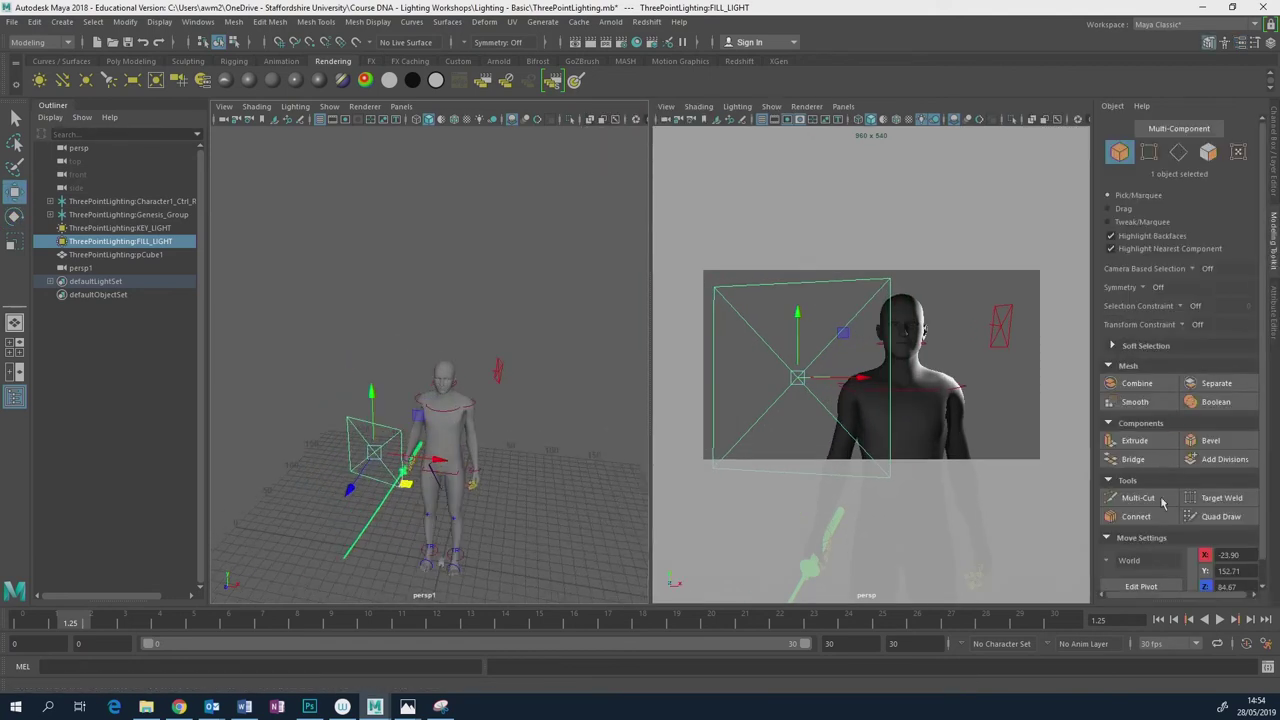
click(1129, 560)
click(1140, 572)
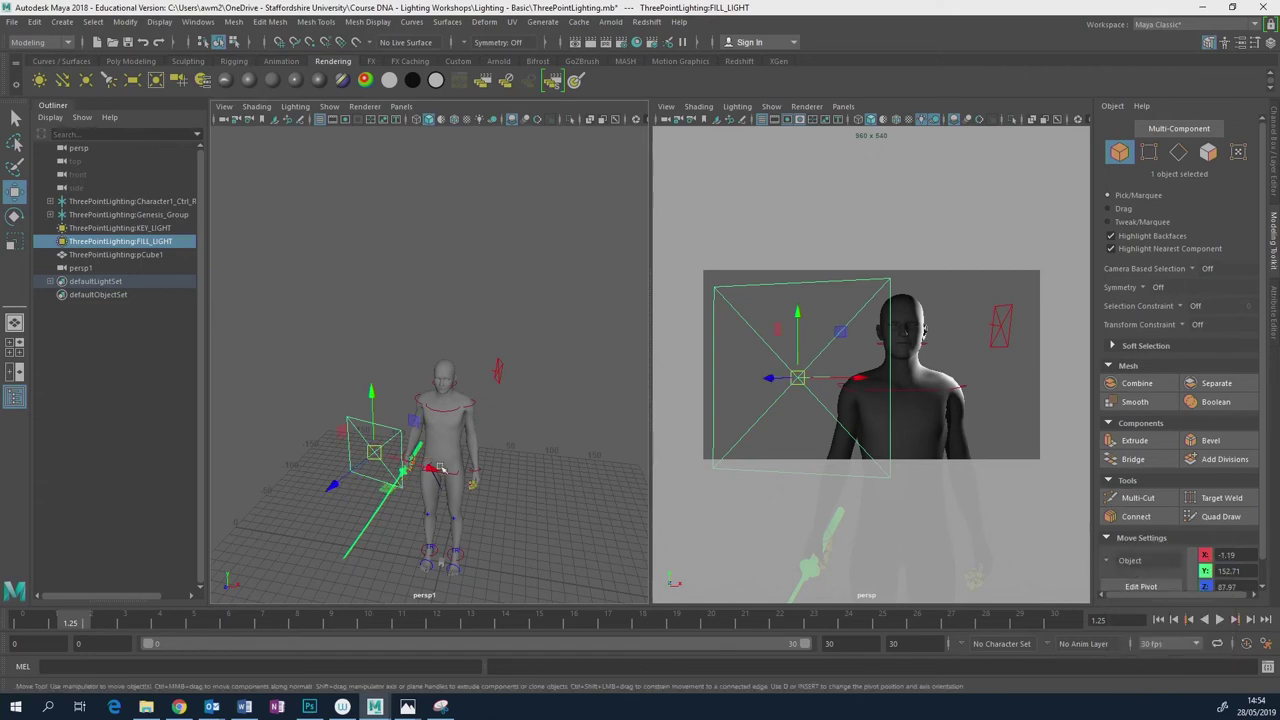
drag(334, 485, 341, 480)
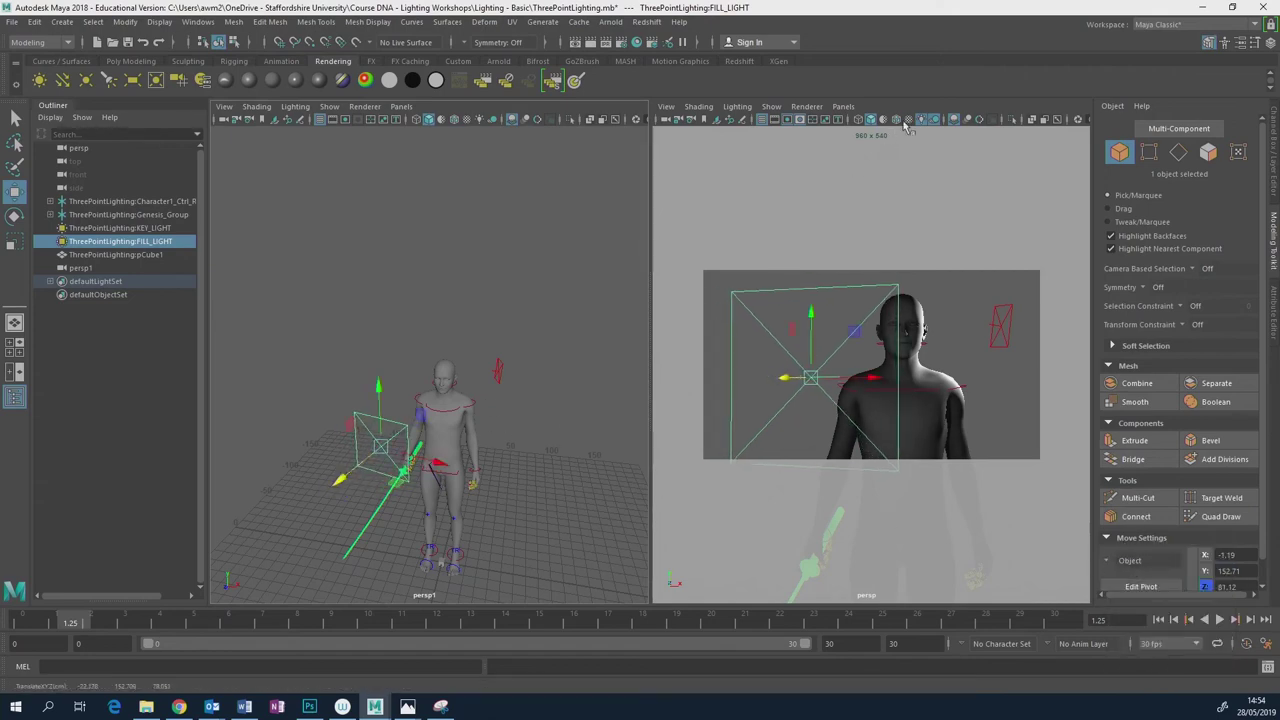
Start a live Arnold render of the fill light and arrange the render window so the light's attributes are accessible.
click(611, 21)
click(636, 62)
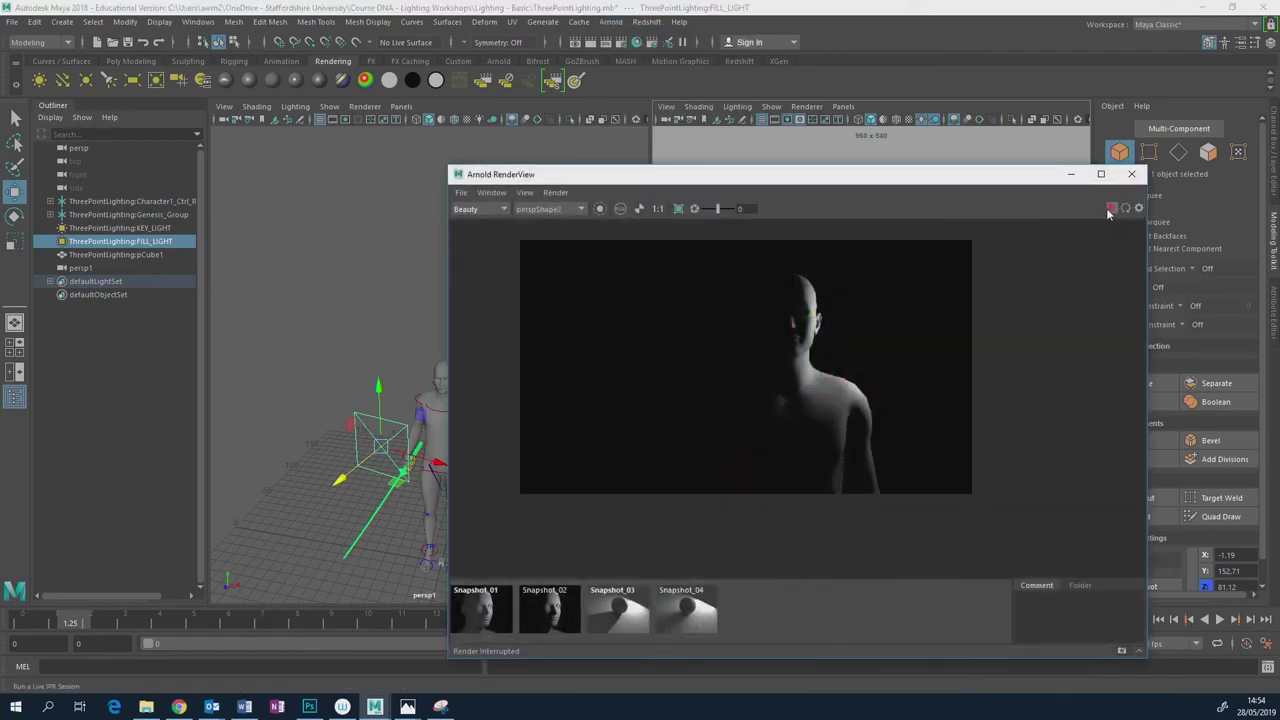
click(1110, 209)
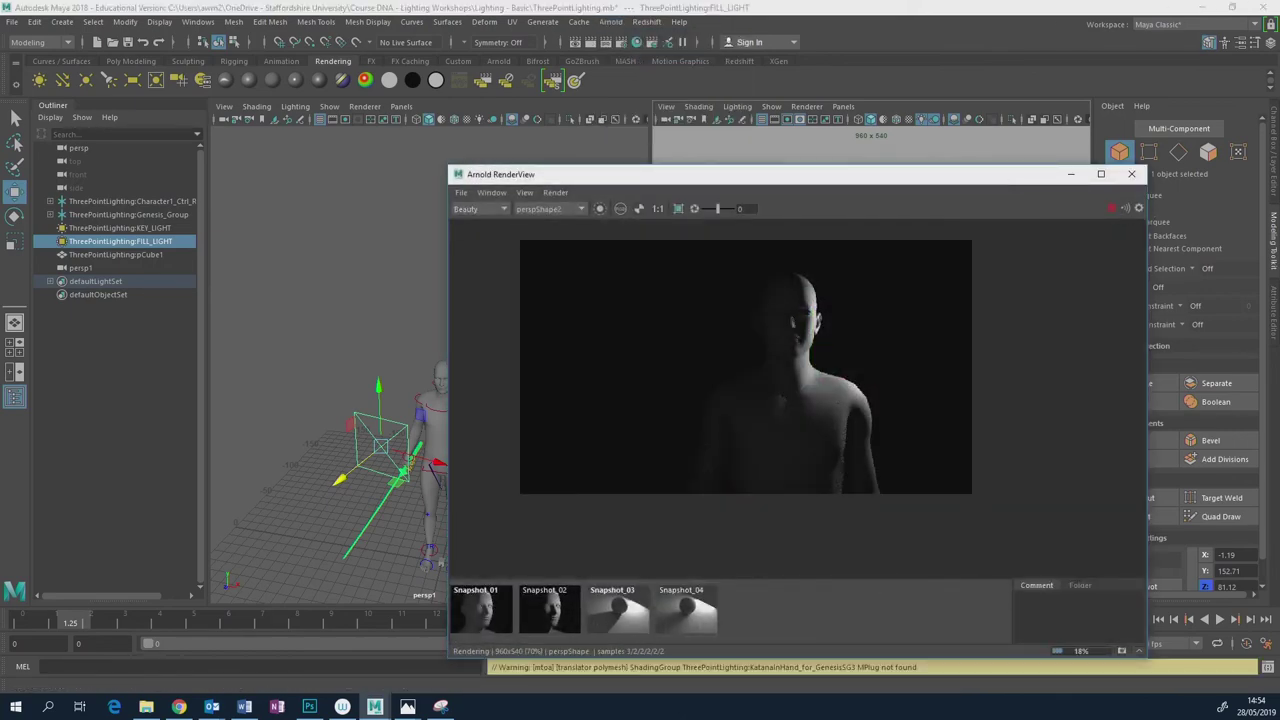
drag(760, 174, 704, 163)
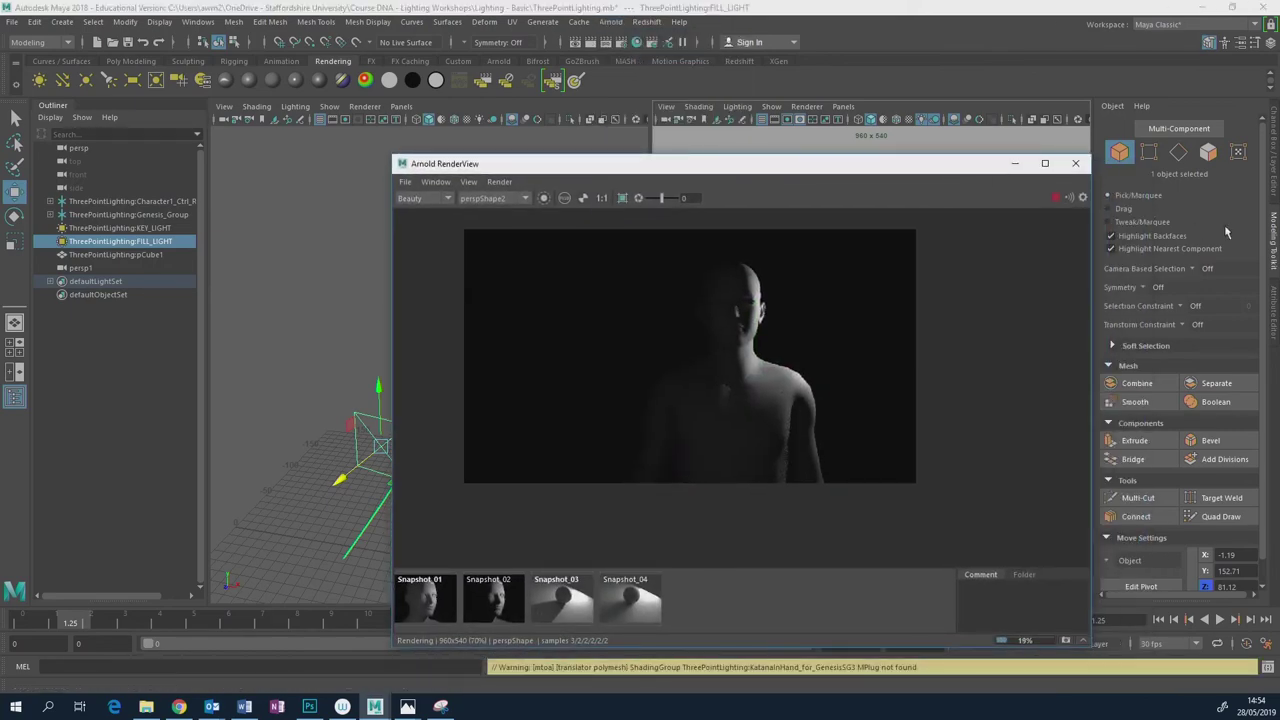
click(1274, 303)
drag(840, 170, 768, 169)
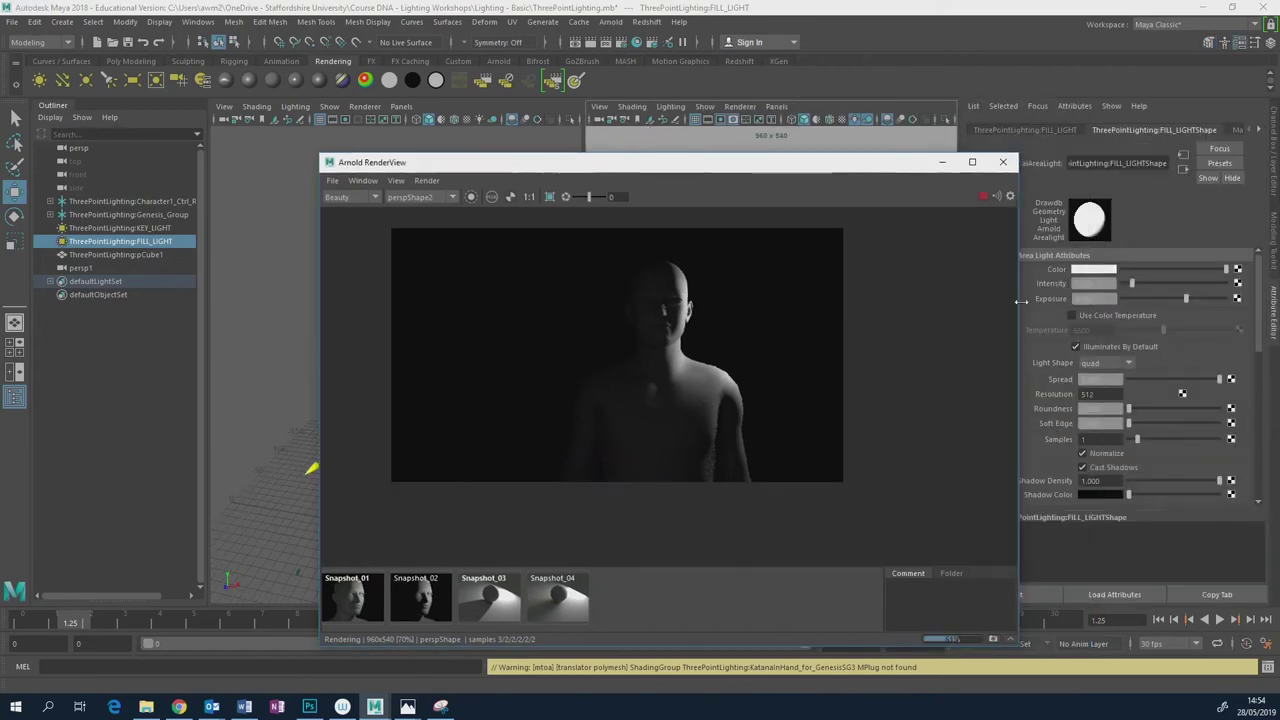
Set the fill light's exposure to 10, stop the live render and close Arnold RenderView.
click(1112, 298)
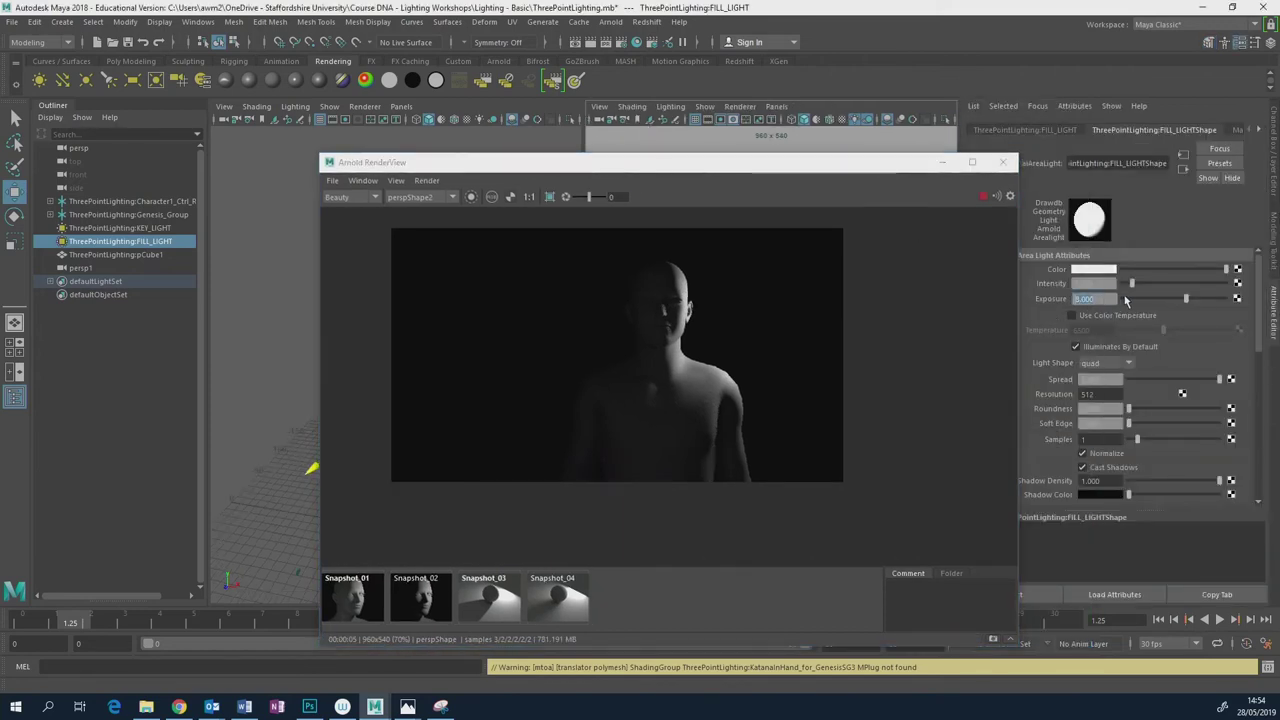
text(10)
key(Return)
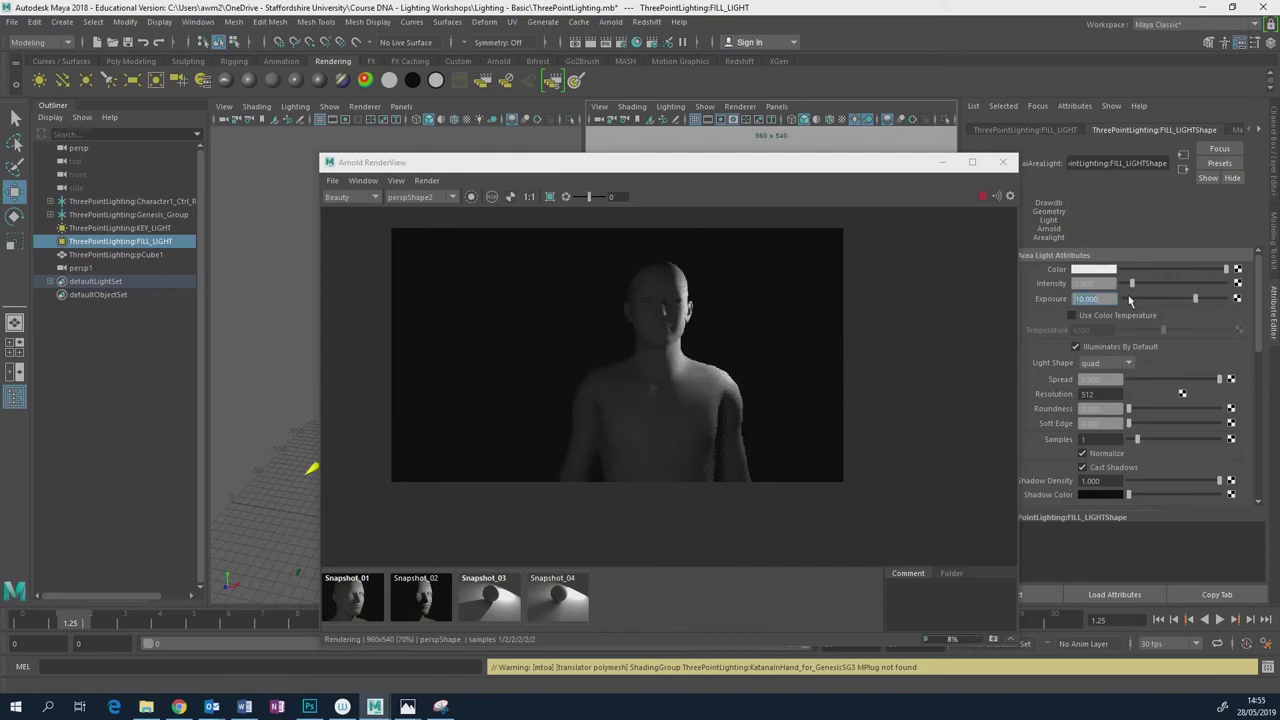
click(983, 196)
click(1003, 164)
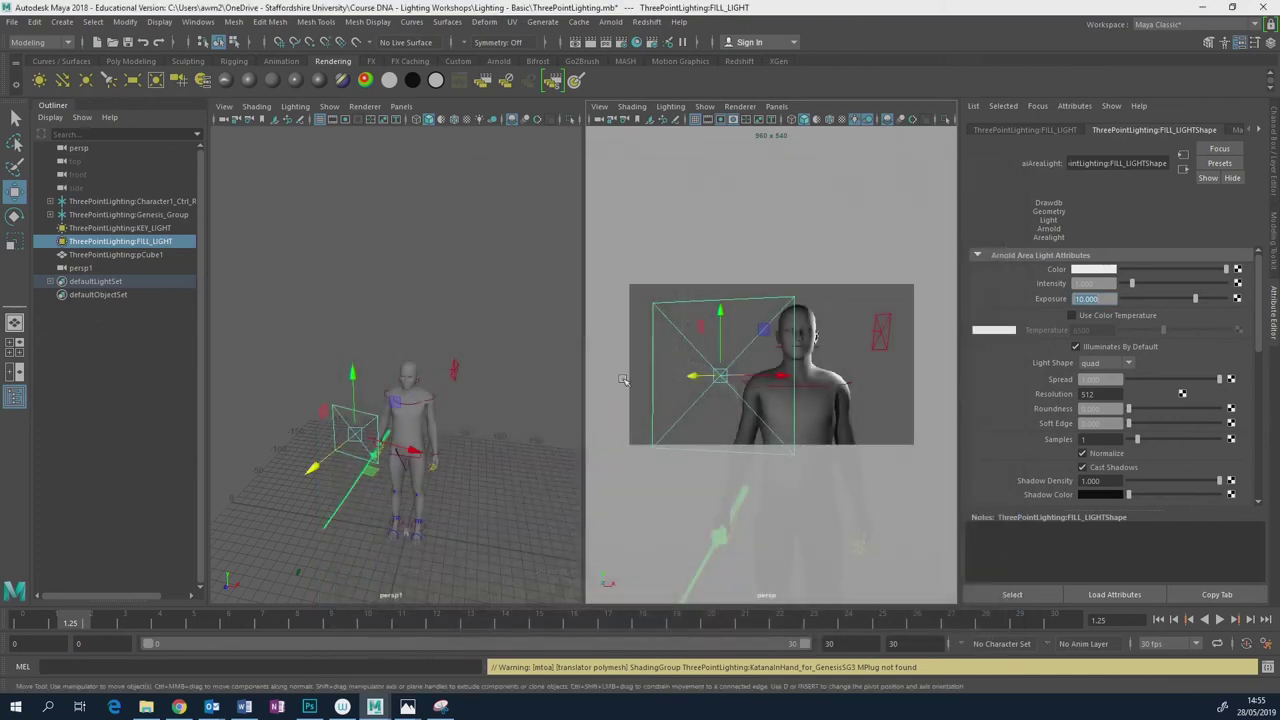
Duplicate the key light and place the copy behind the character on the opposite side, turned towards the character.
click(455, 369)
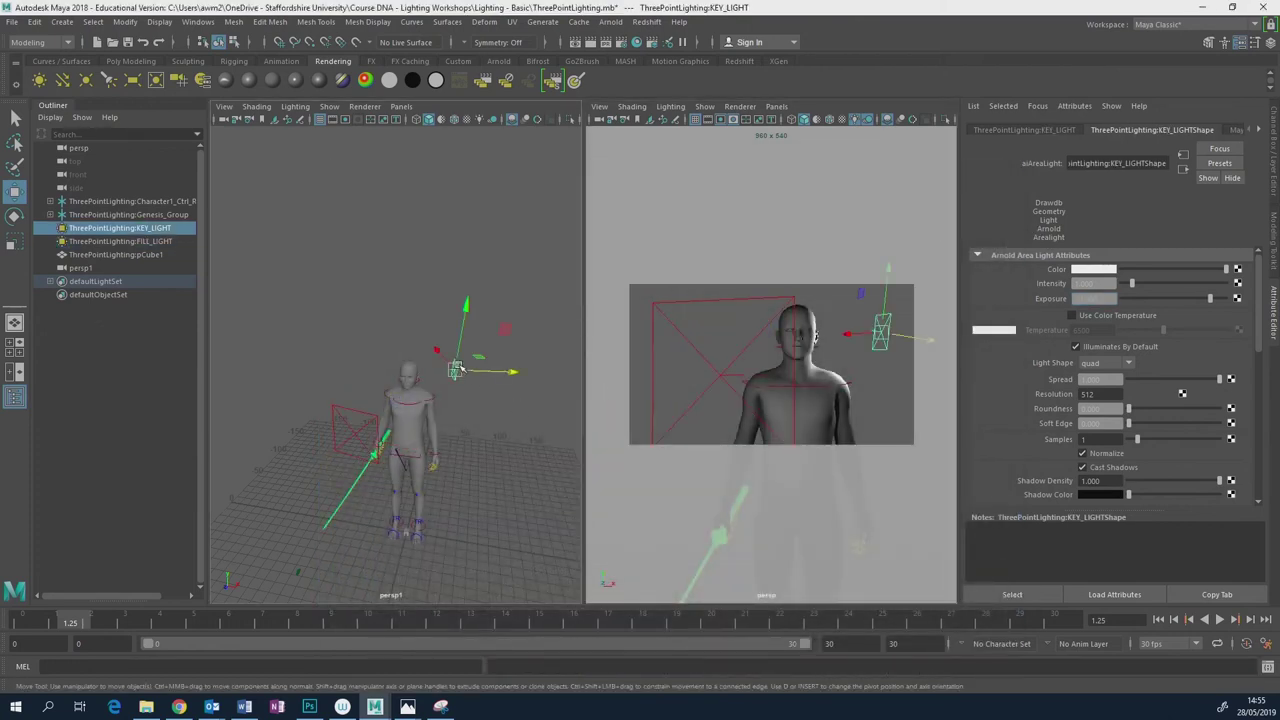
key(ctrl+d)
key(e)
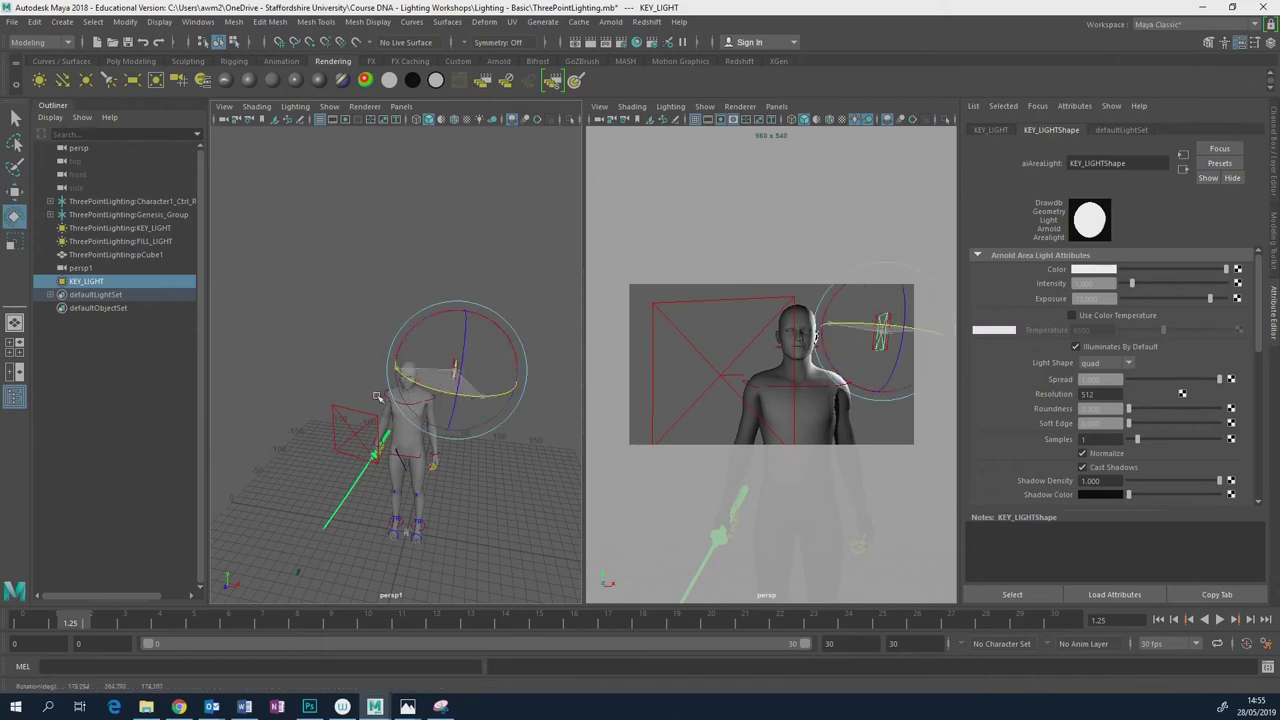
key(w)
alt+drag(435, 339, 449, 372)
key(e)
key(w)
middle_drag(449, 372, 445, 346)
alt+drag(445, 346, 381, 438)
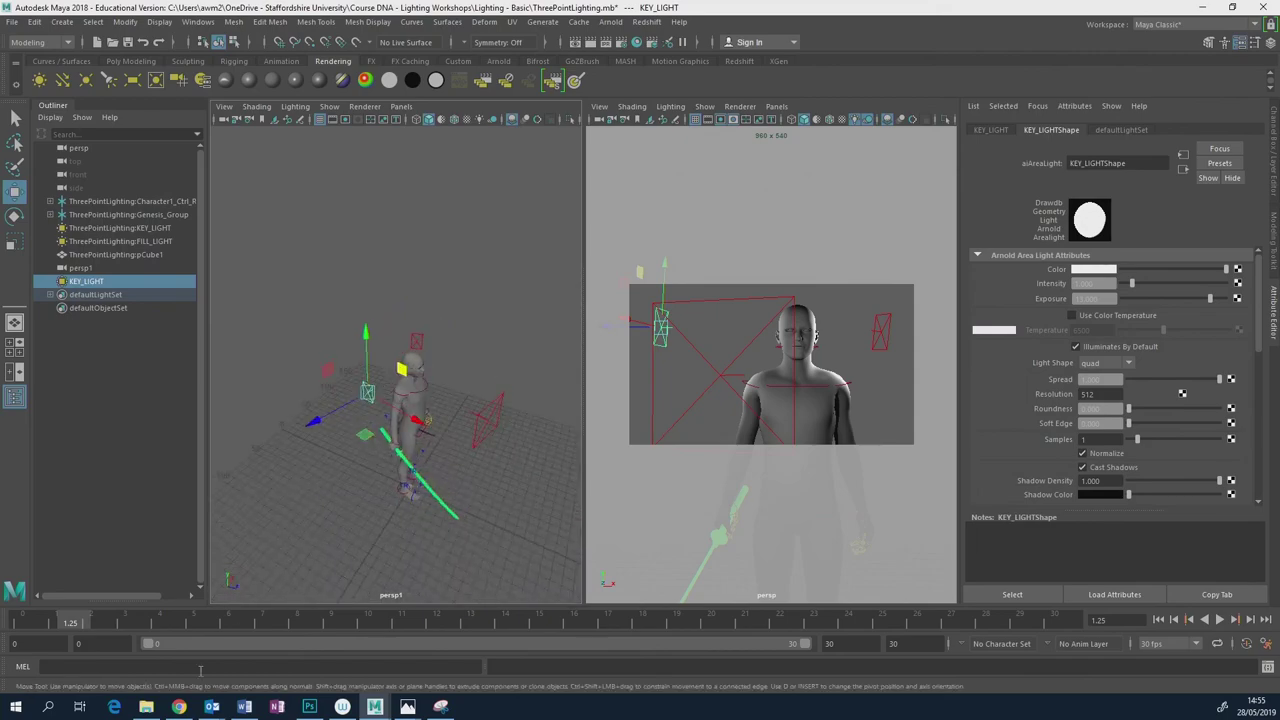
Compare the new light placement with the film still in Chrome and return to Maya.
click(179, 707)
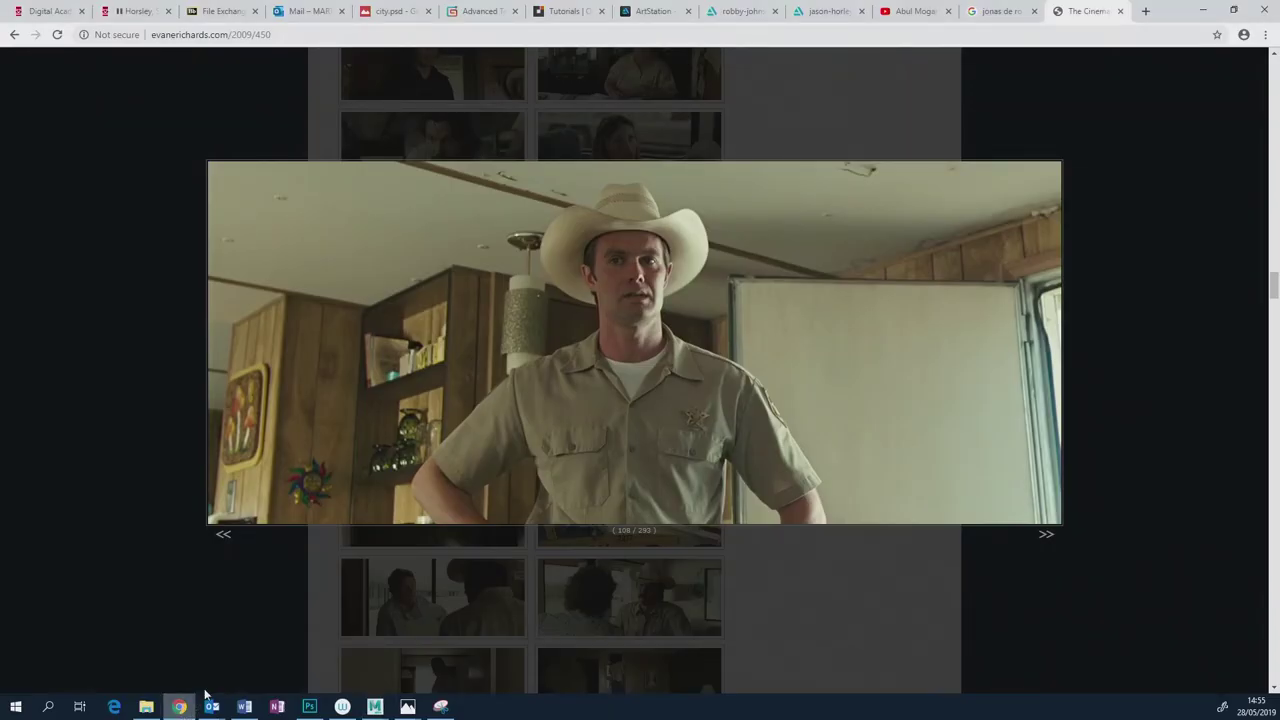
click(375, 706)
click(447, 663)
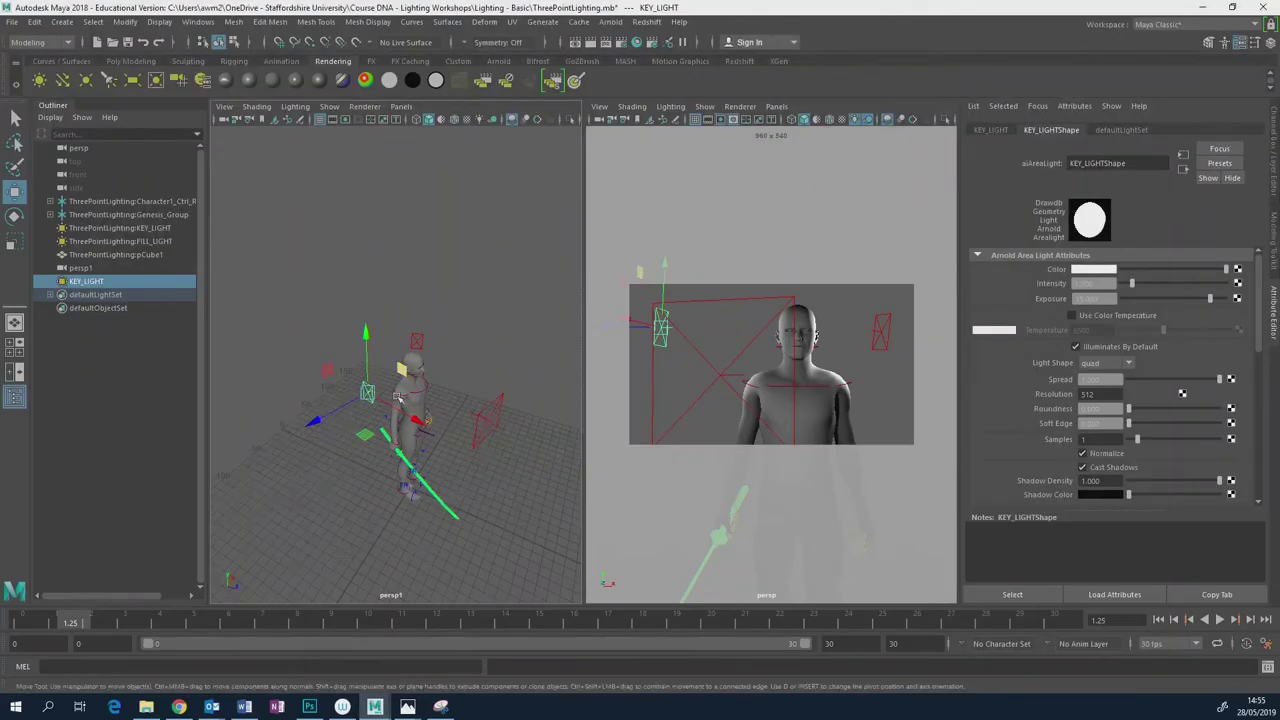
Scale up the duplicated key light and rotate it slightly about its vertical axis.
drag(400, 392, 390, 377)
key(e)
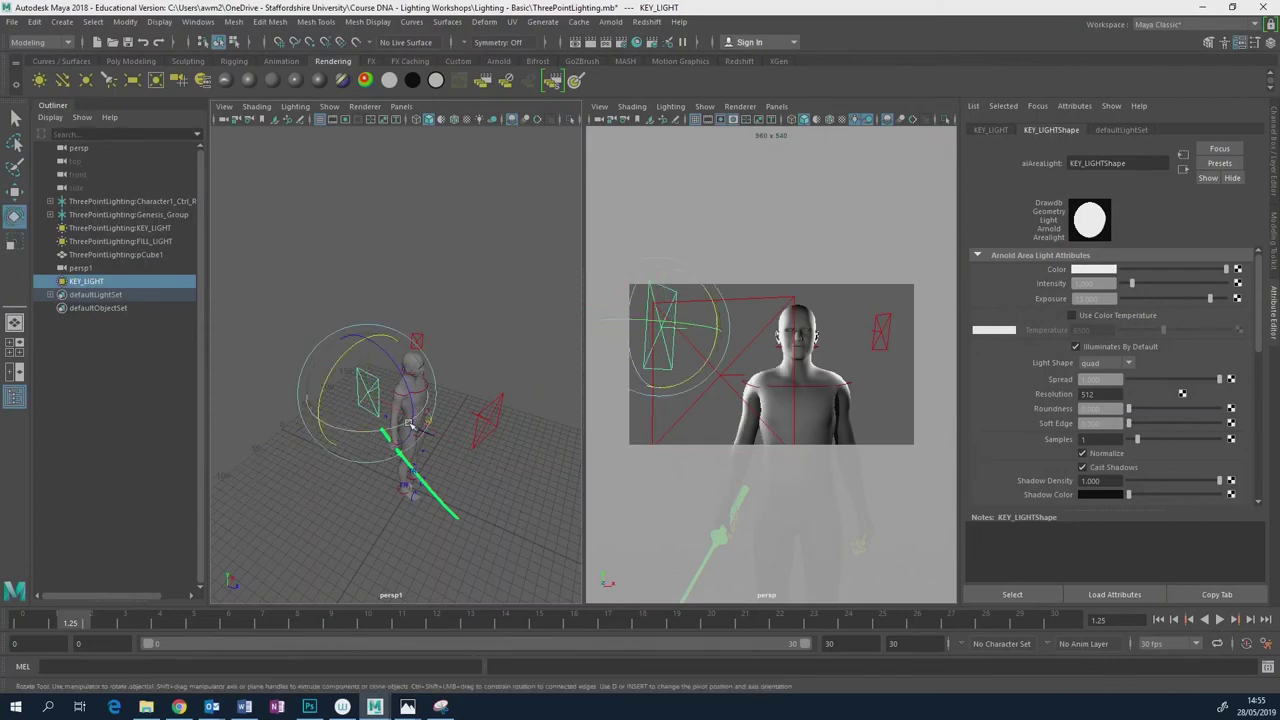
drag(395, 428, 397, 428)
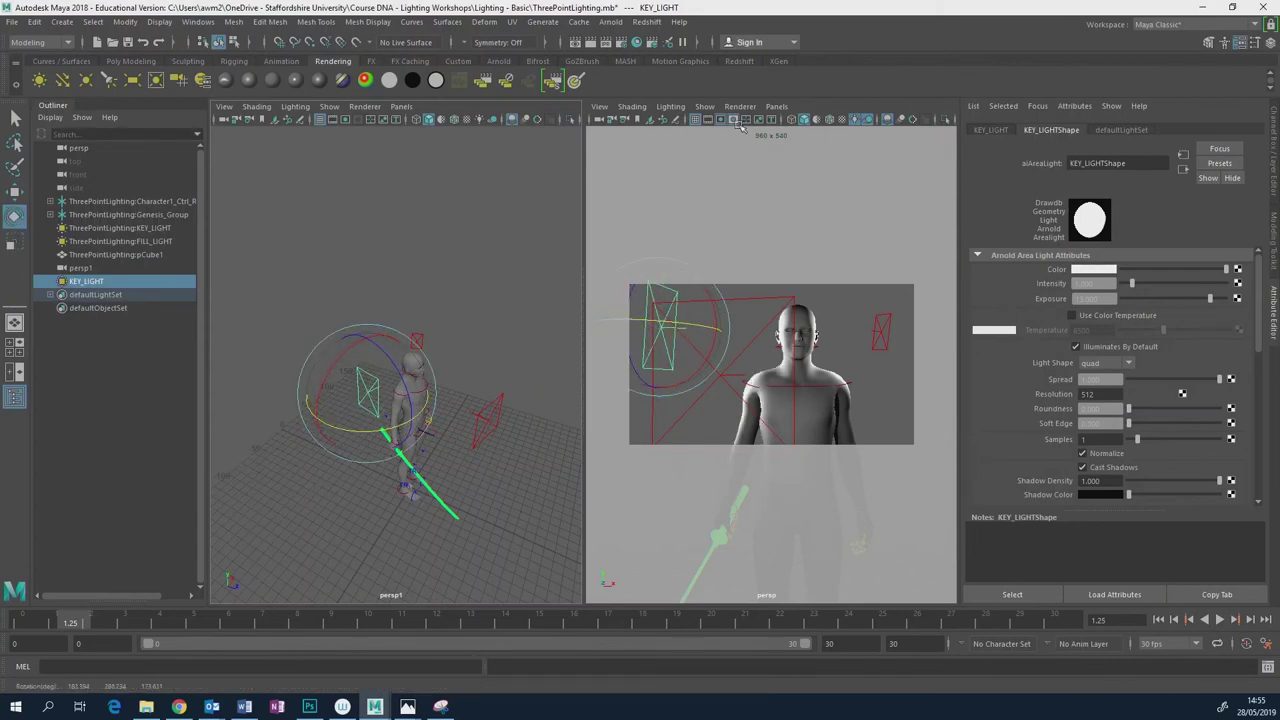
Live-render the enlarged duplicate light in Arnold RenderView, then close the render window.
click(612, 22)
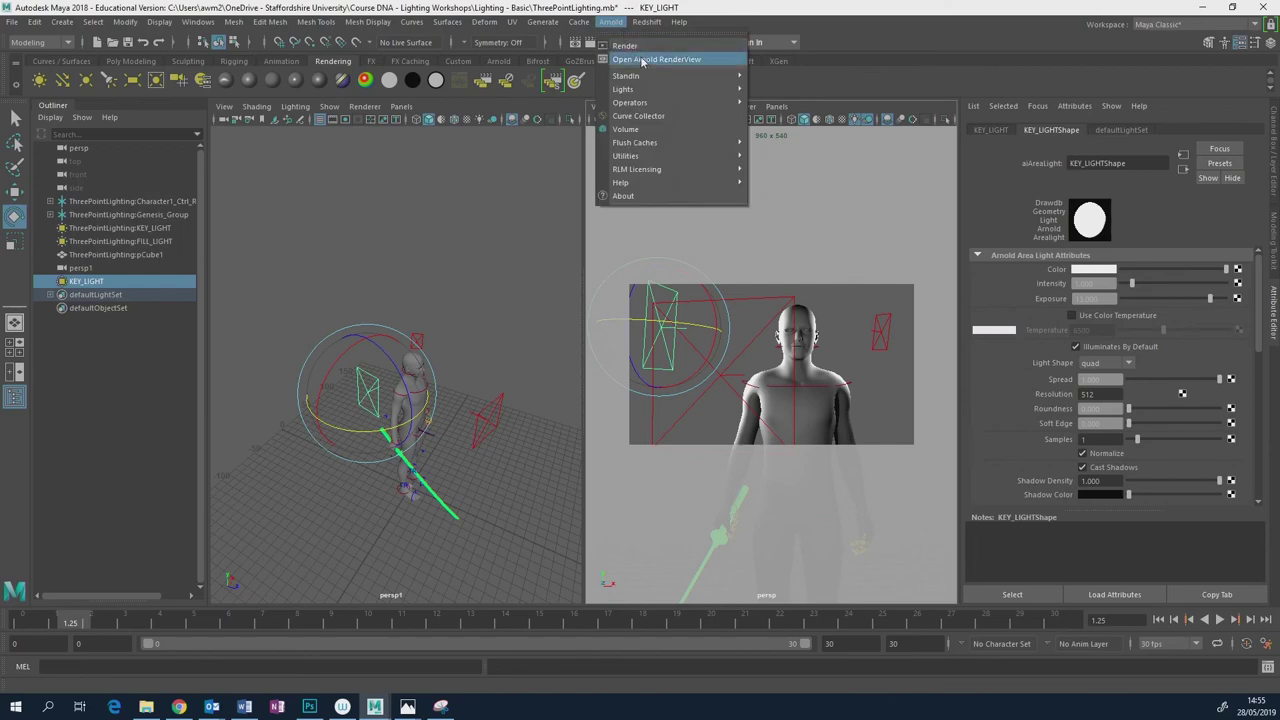
click(655, 60)
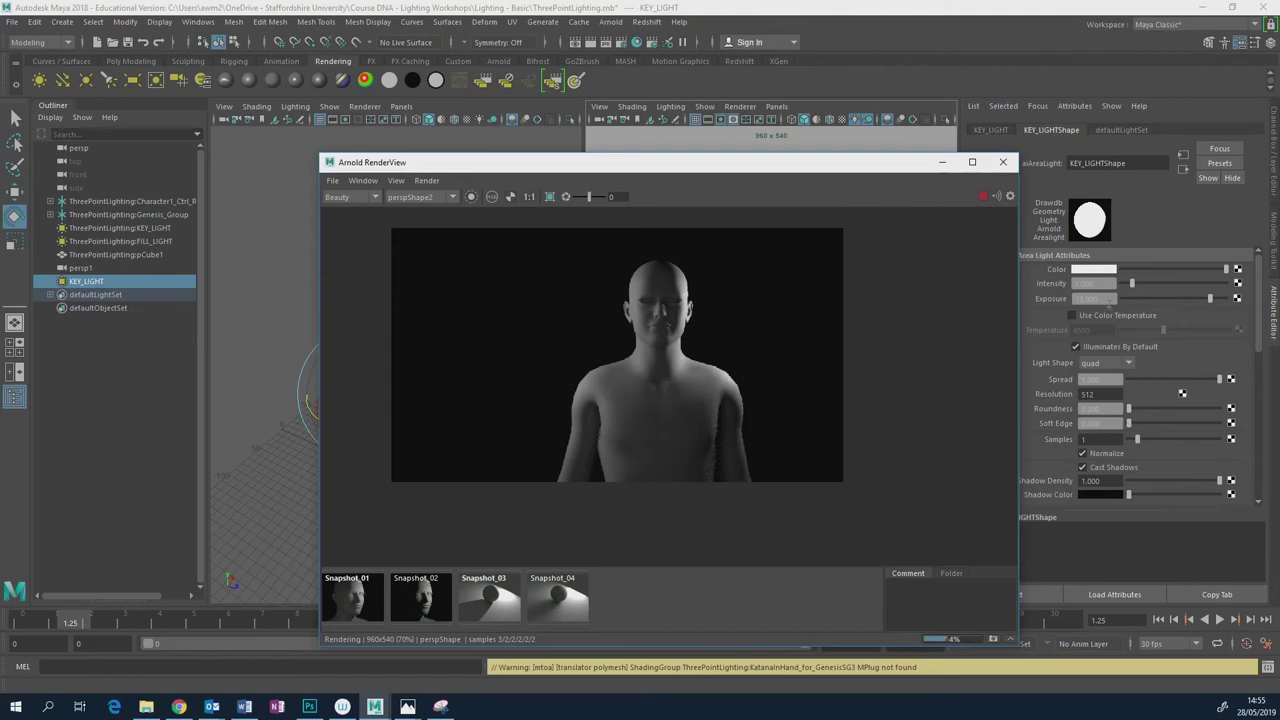
click(1003, 162)
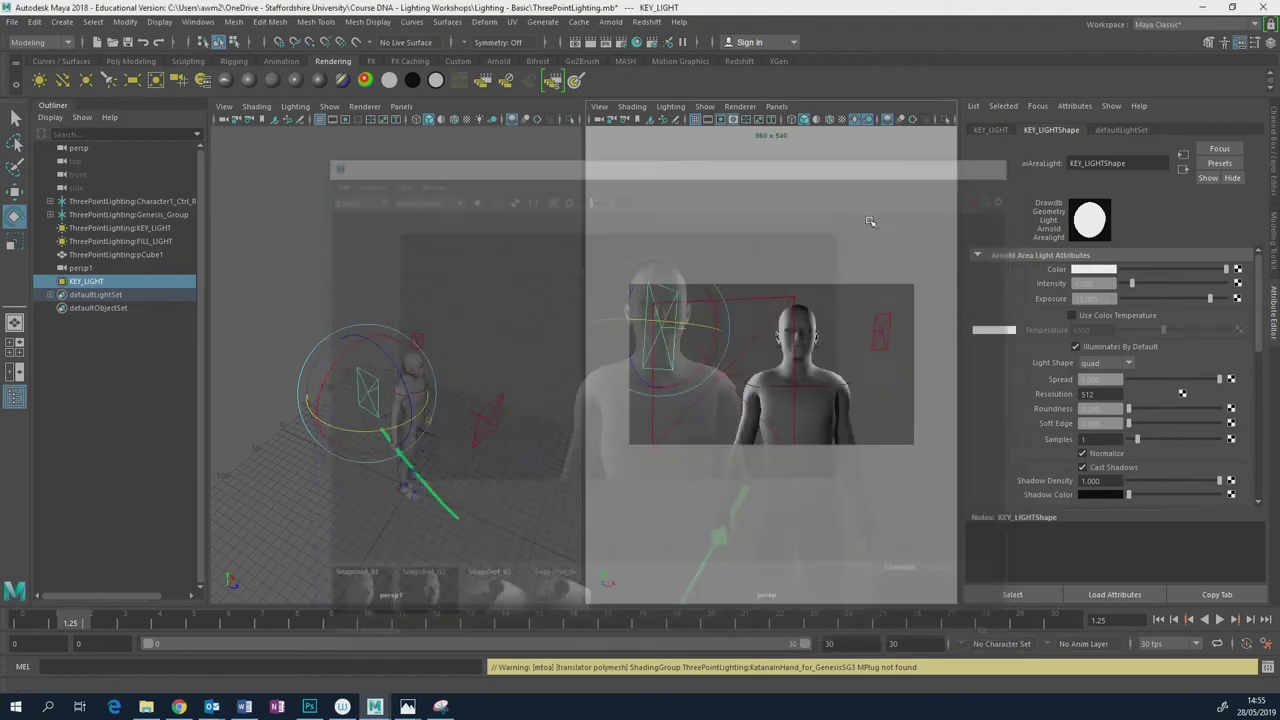
Move the duplicated key light farther out to the character's side and rotate it towards the character.
key(w)
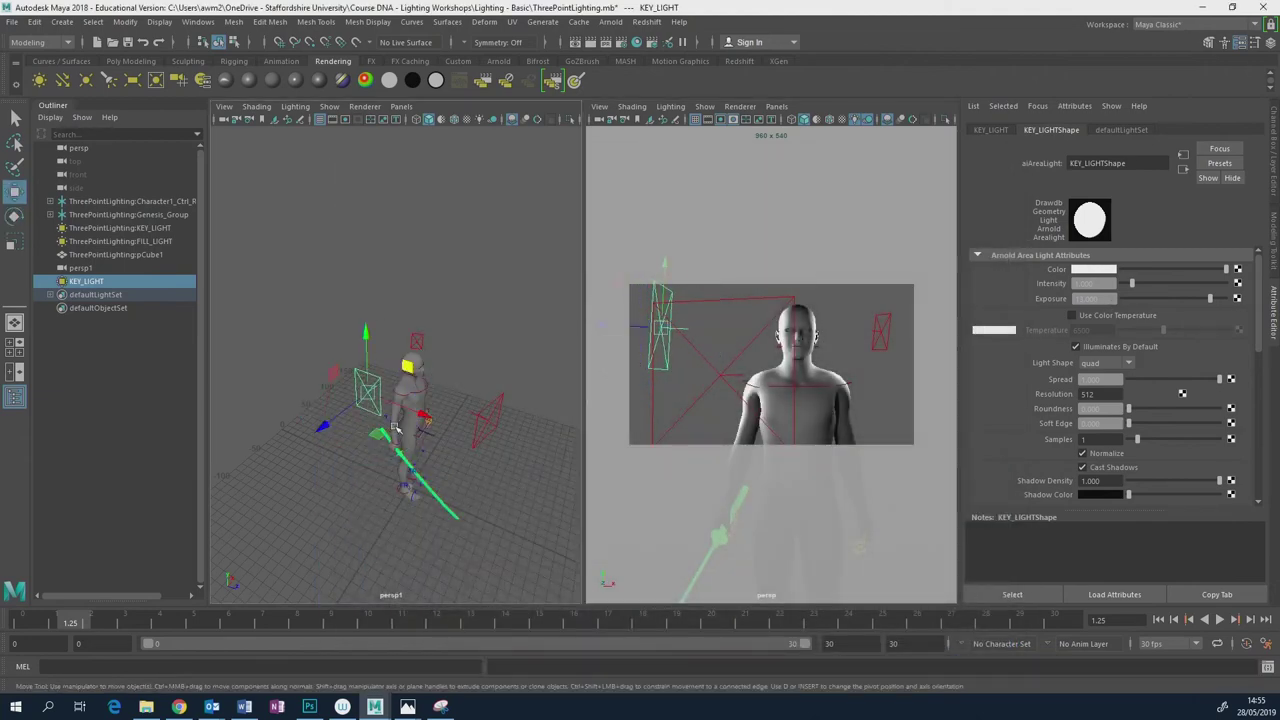
drag(378, 432, 497, 354)
key(e)
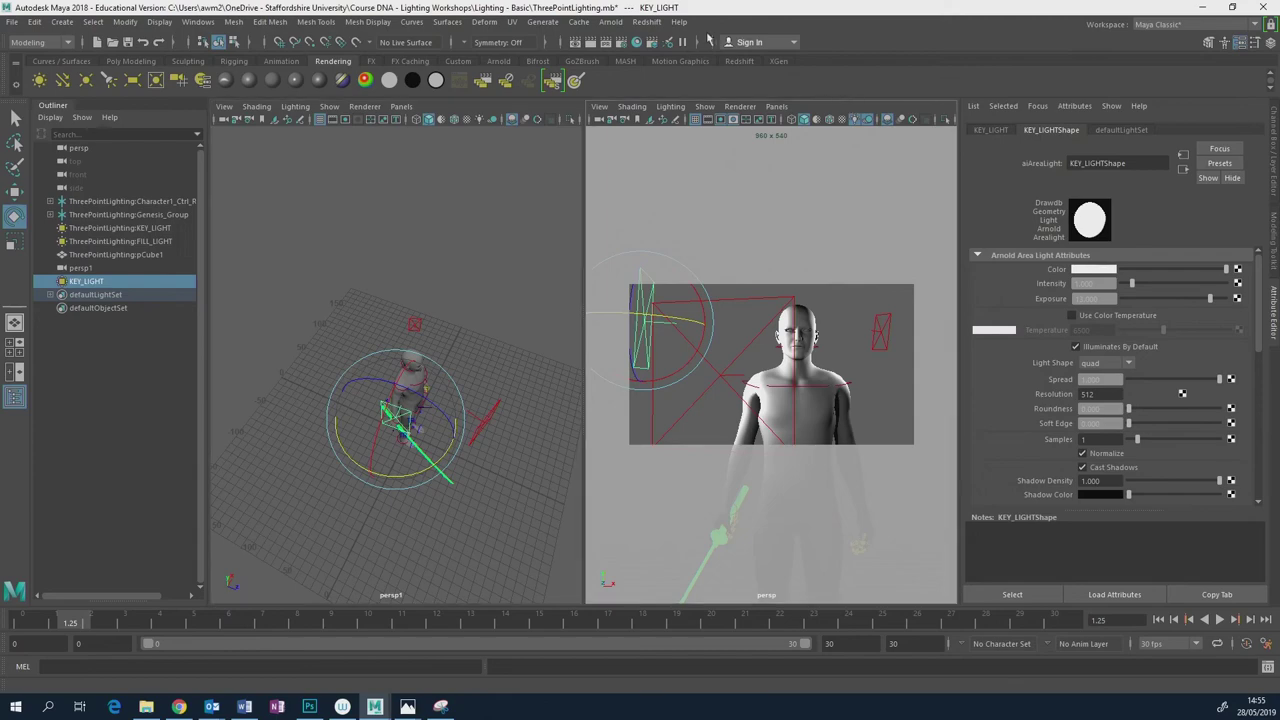
Live-render the repositioned duplicate light in Arnold RenderView.
click(610, 21)
click(650, 54)
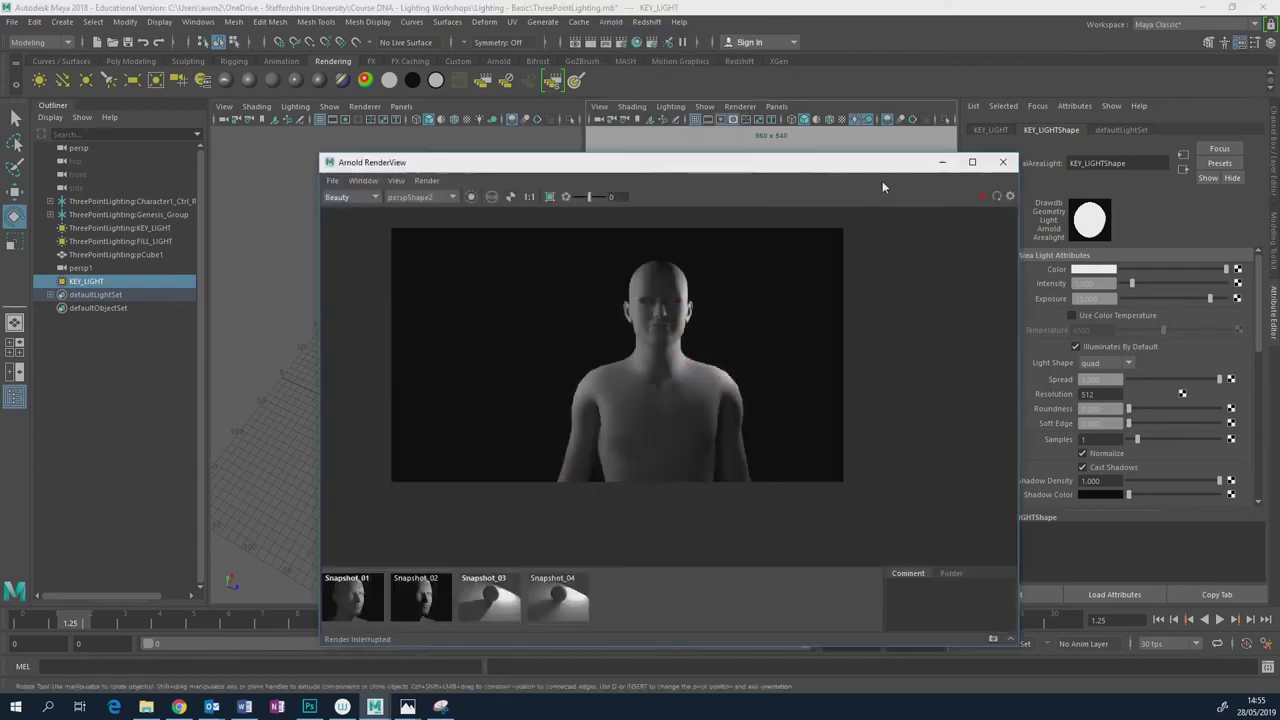
click(982, 197)
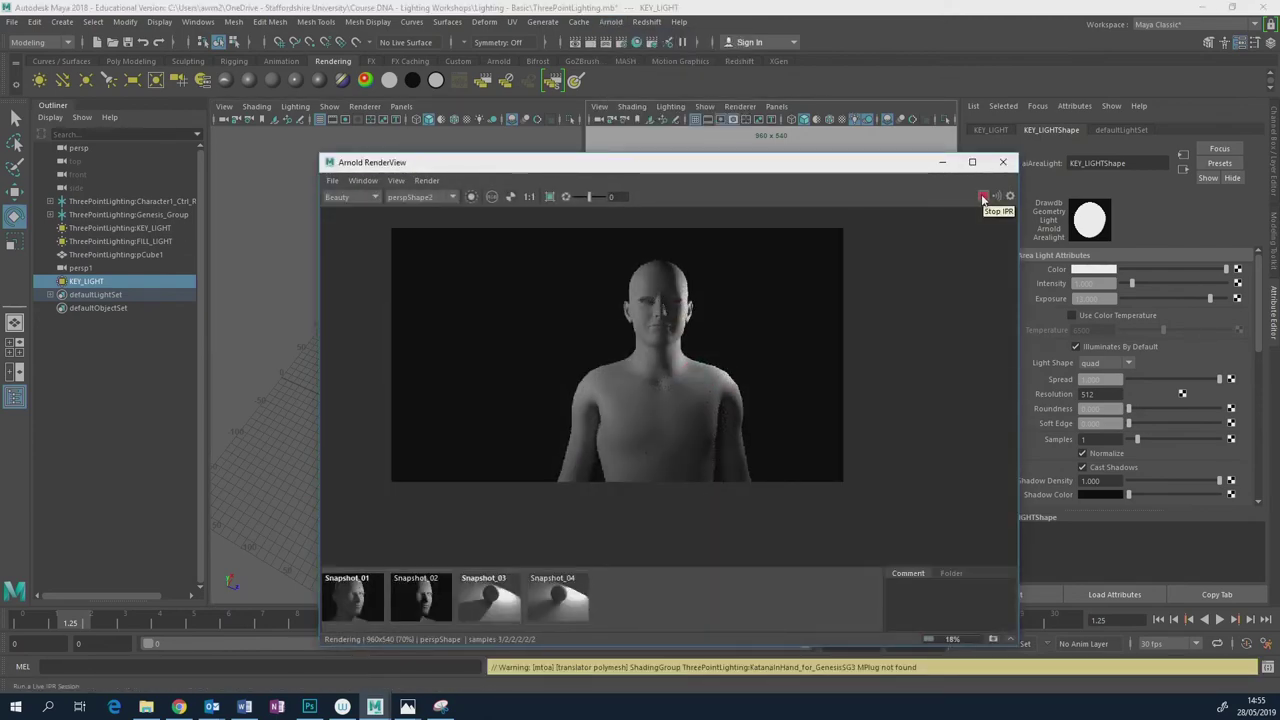
Switch to Chrome to check the sheriff film still against the render, and return to Arnold RenderView in Maya.
click(180, 707)
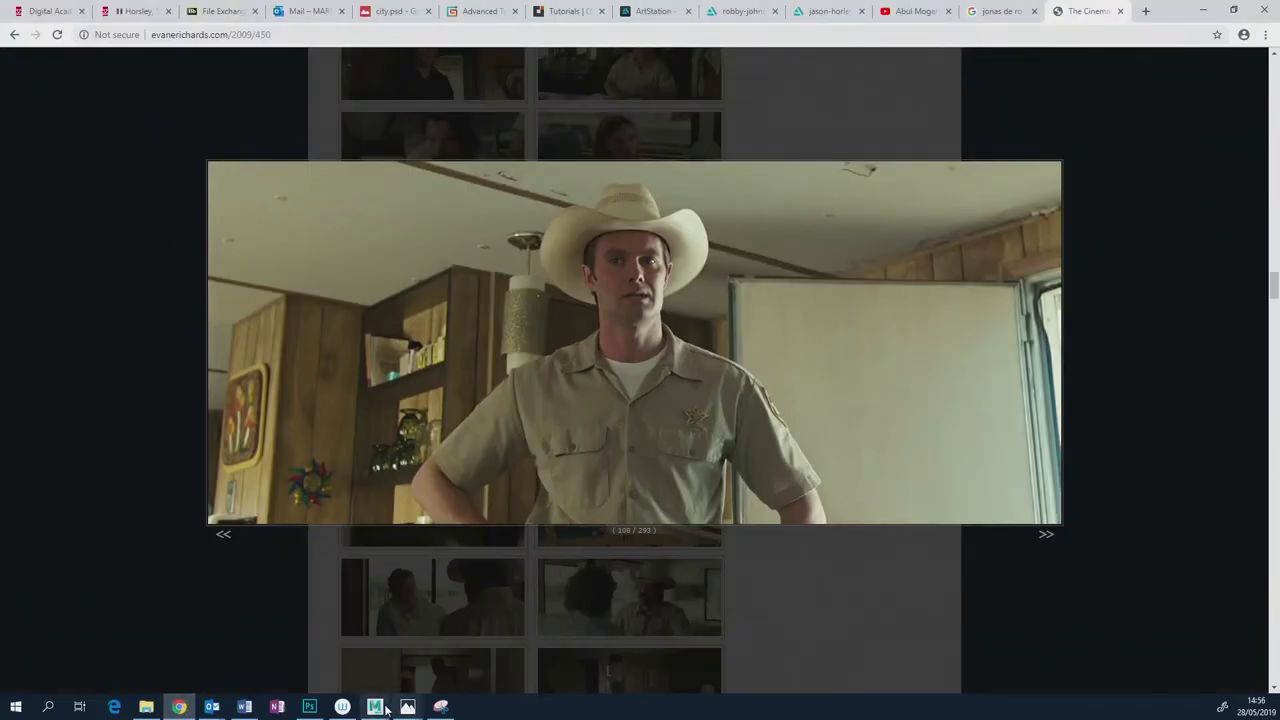
mouse_move(375, 707)
click(457, 625)
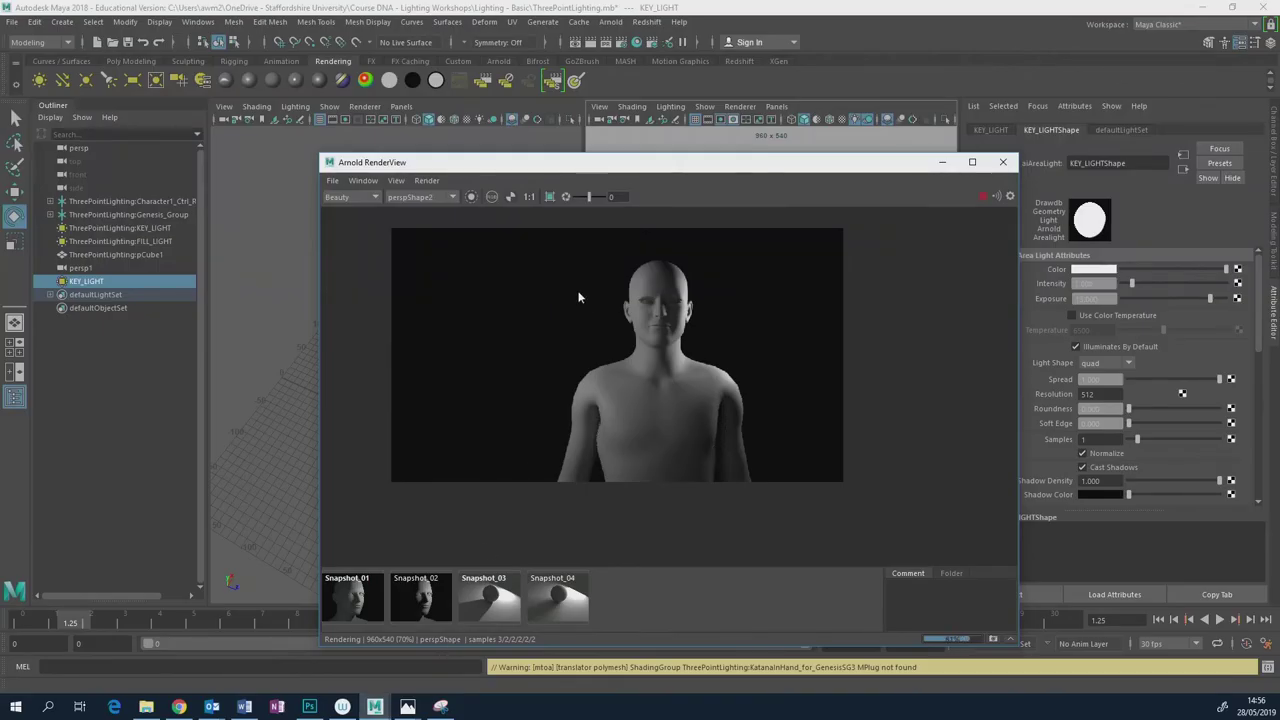
Try an exposure of 11 on FILL_LIGHT during the live render, and settle on 11.5.
click(107, 239)
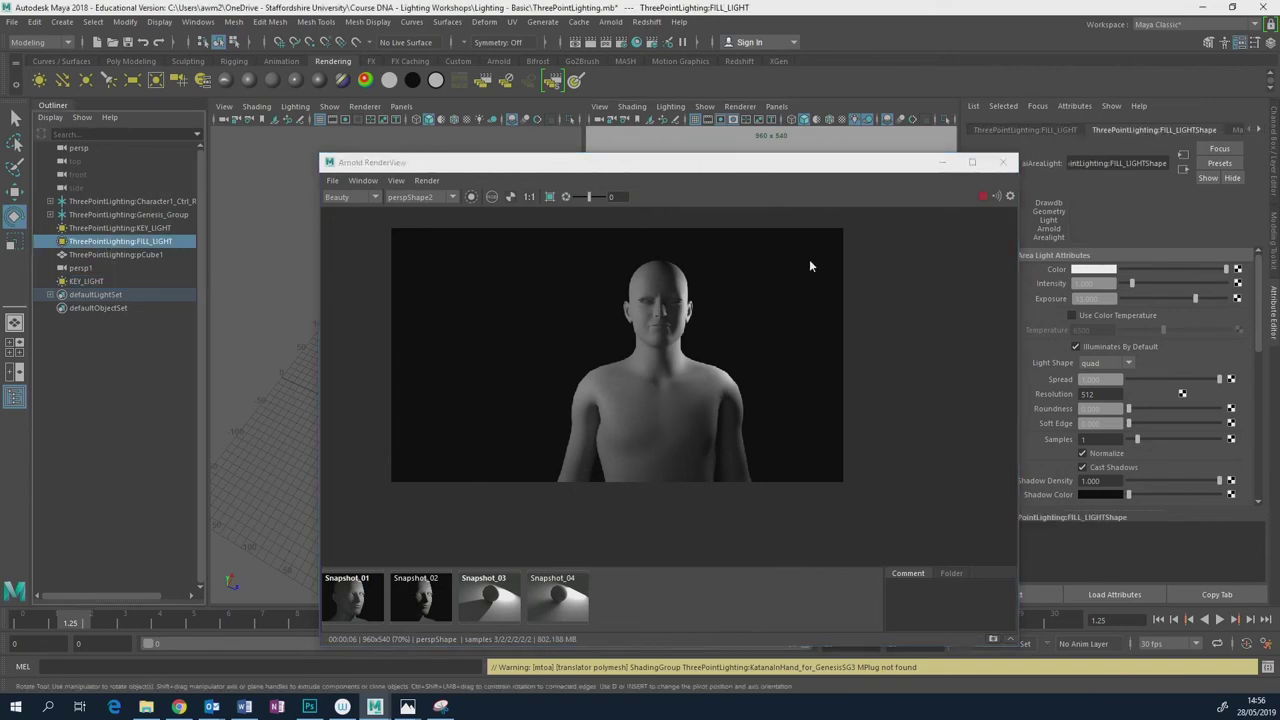
double_click(1076, 298)
text(11)
key(Return)
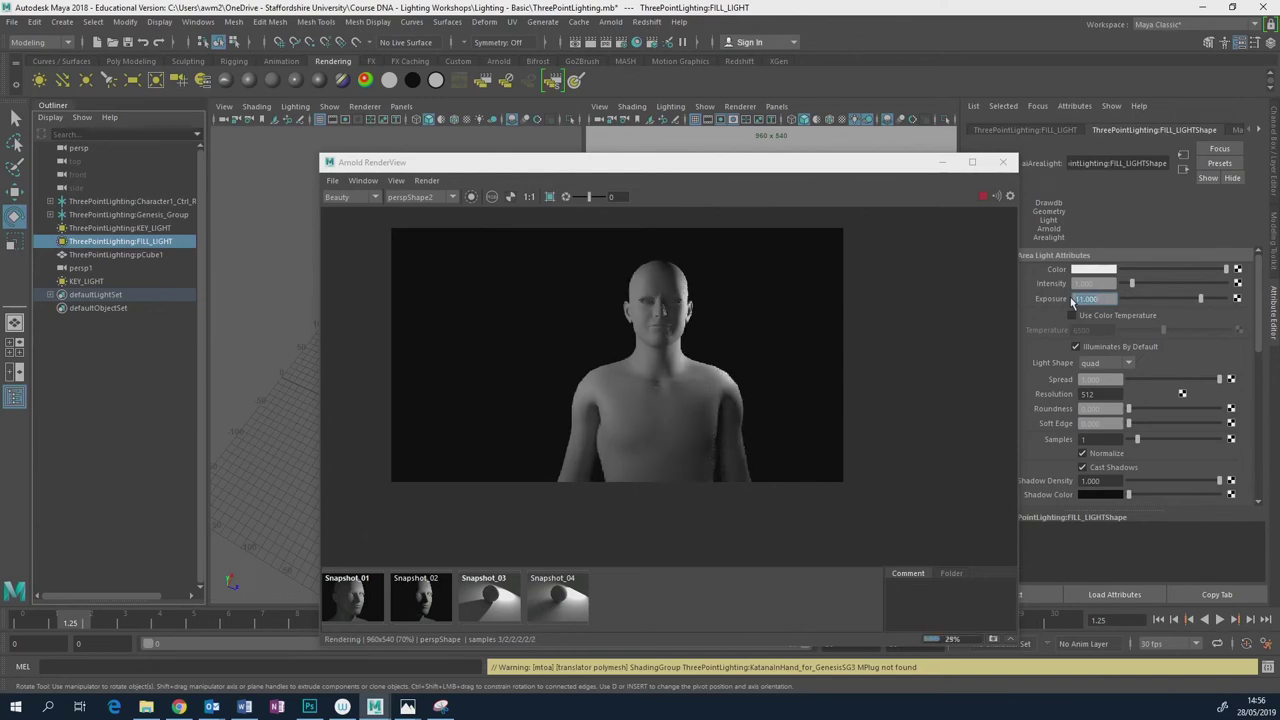
text(5)
key(Return)
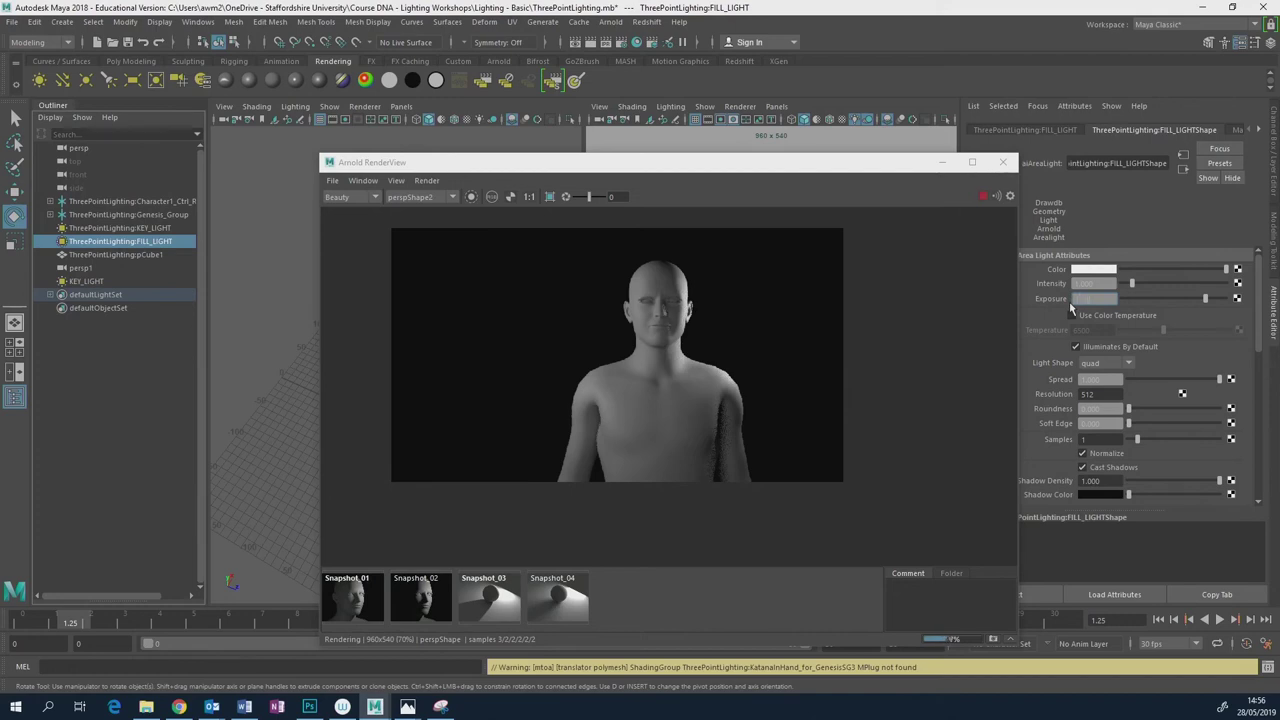
text(11.5)
key(Return)
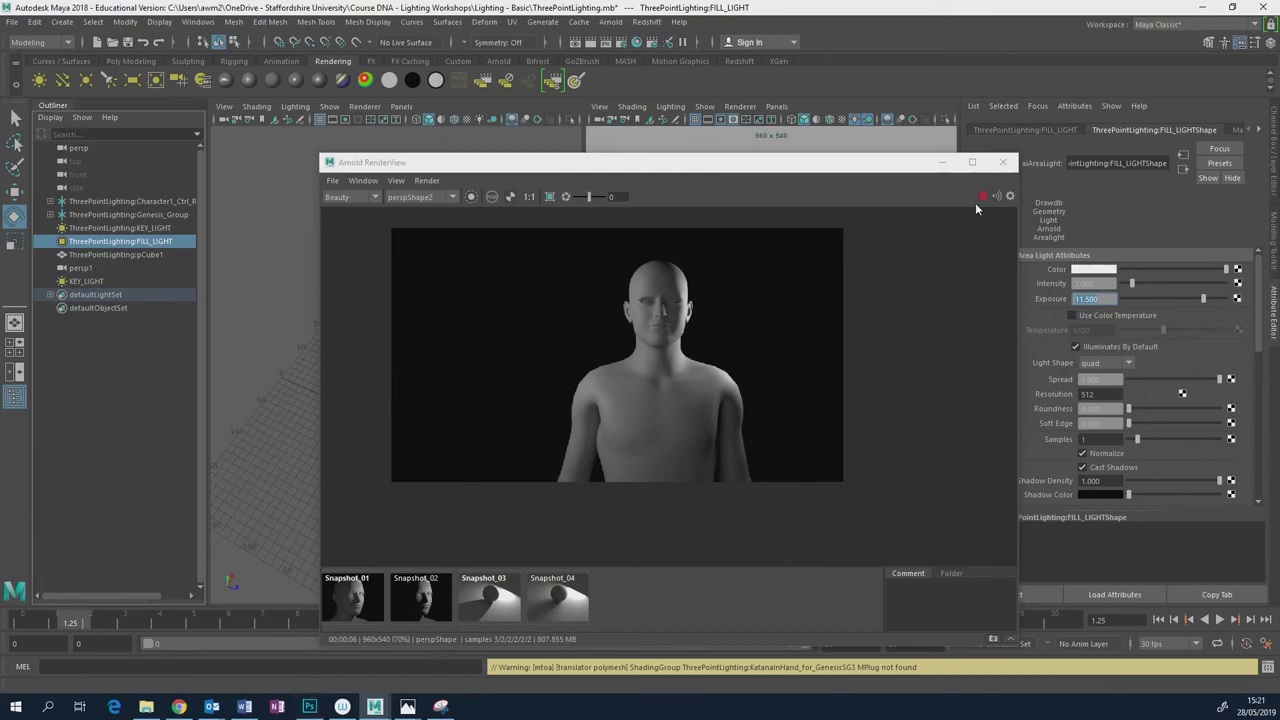
Close the Arnold render window and open the scene model-village-user-guide-sunset.ma.
click(1002, 162)
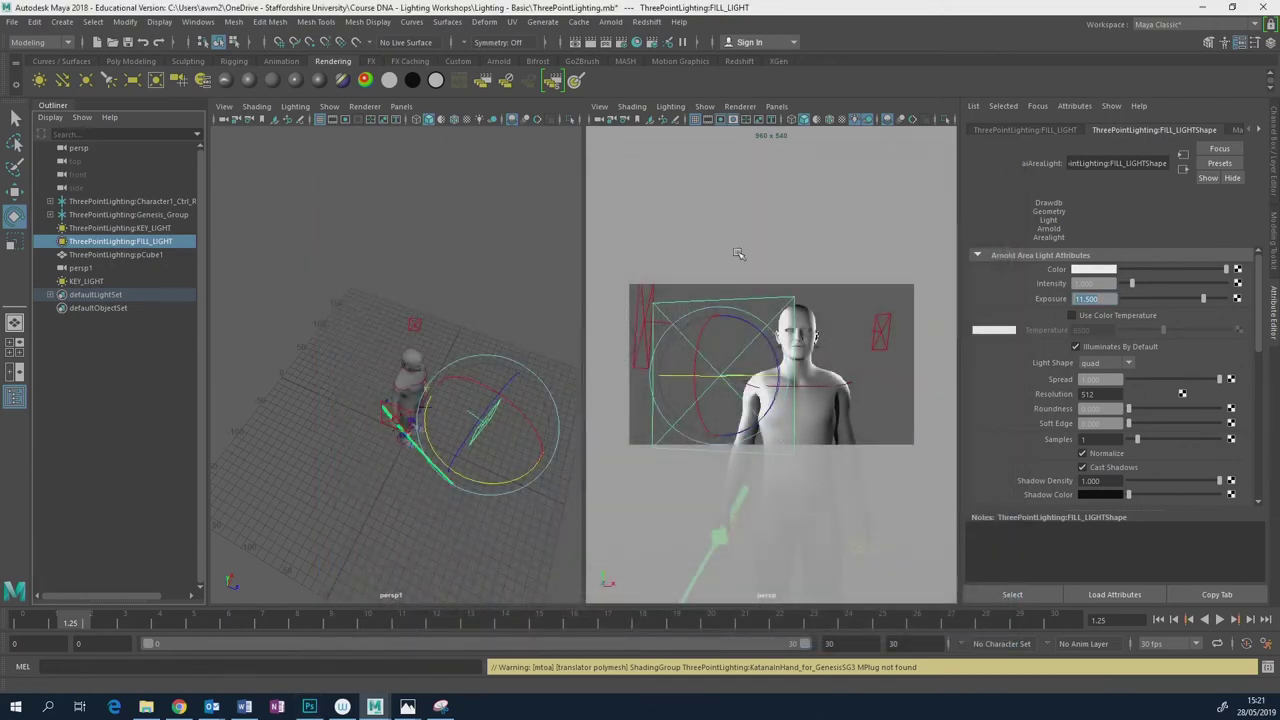
click(14, 22)
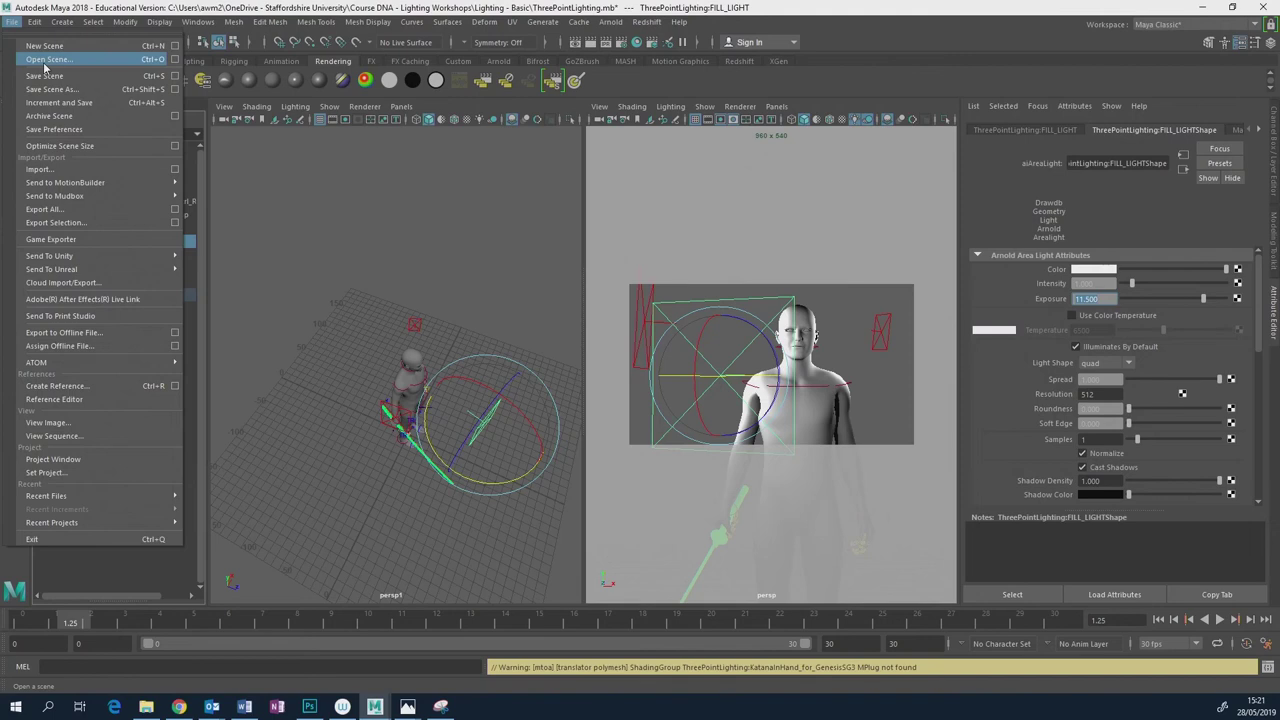
click(44, 60)
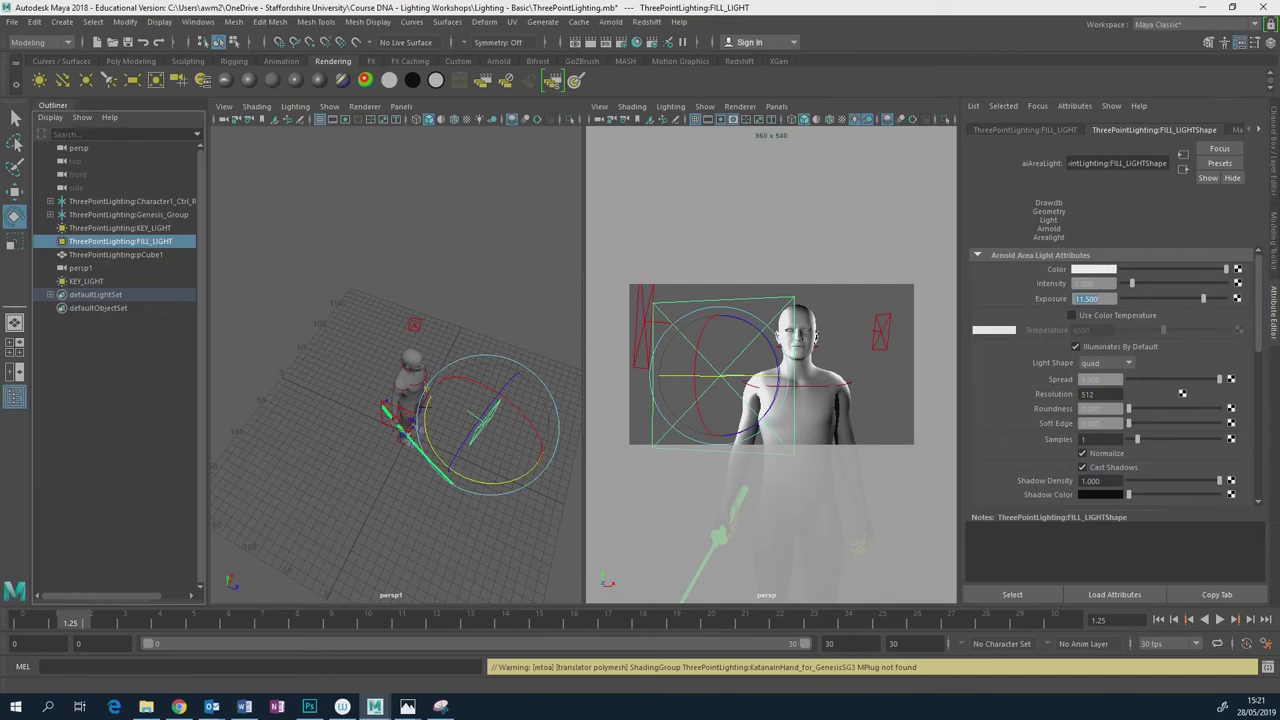
click(244, 706)
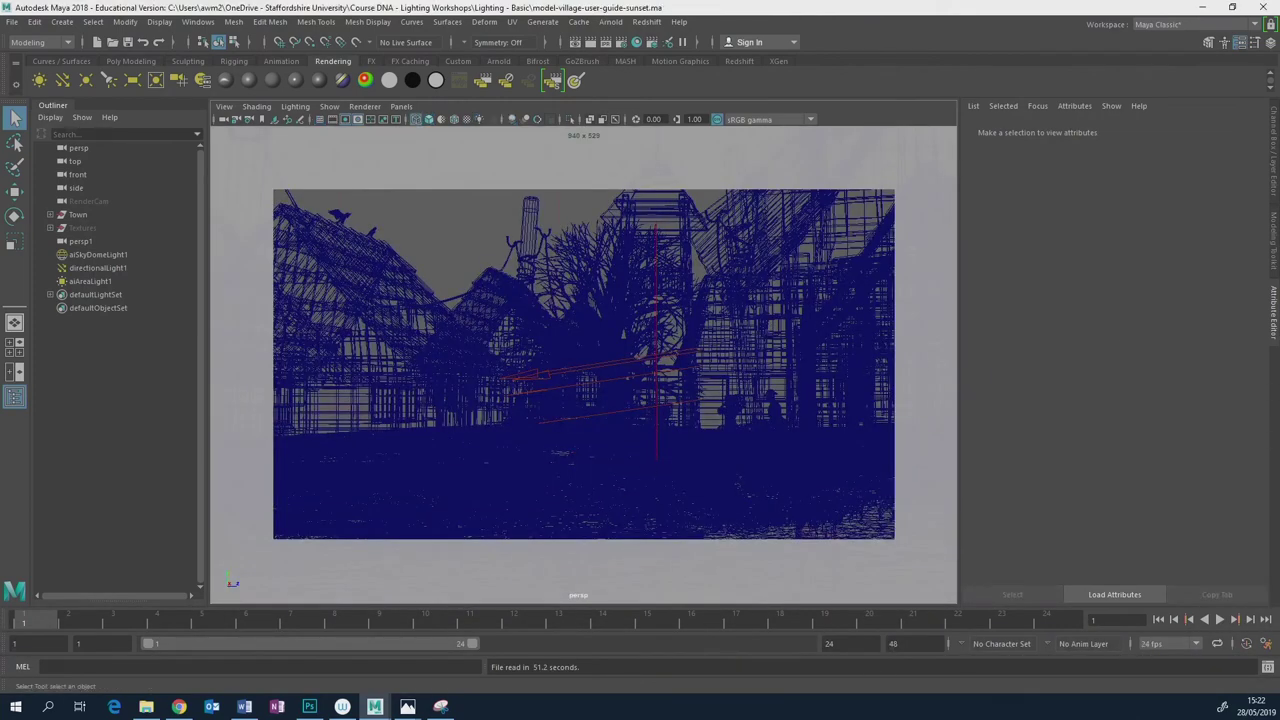
key(super+e)
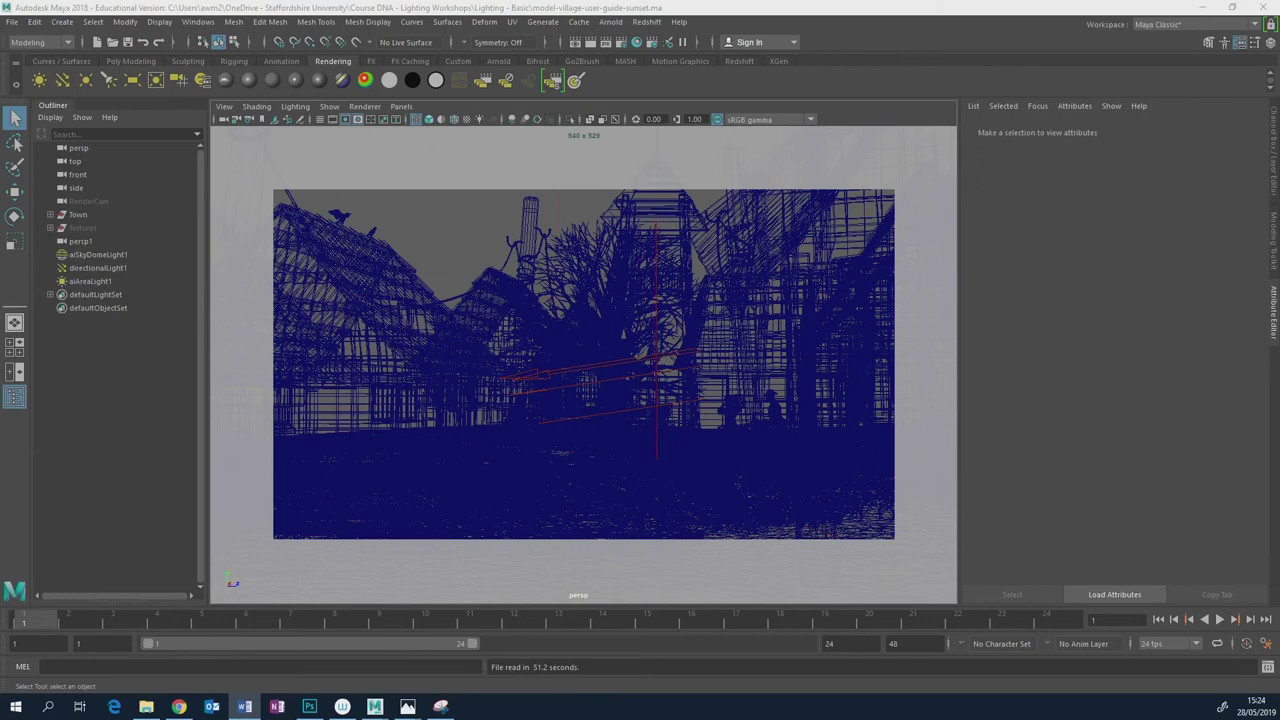
Switch to Chrome and search Google Images for "architectural visualisation" in a new tab.
click(178, 707)
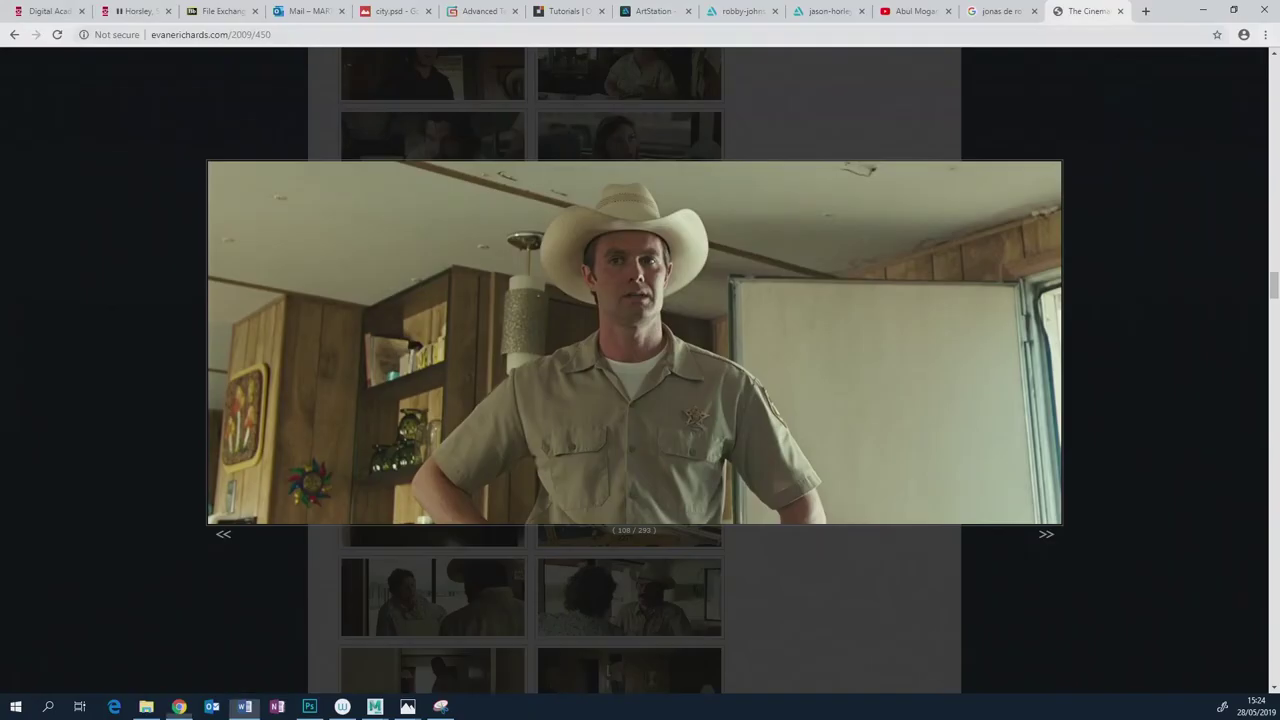
click(1143, 11)
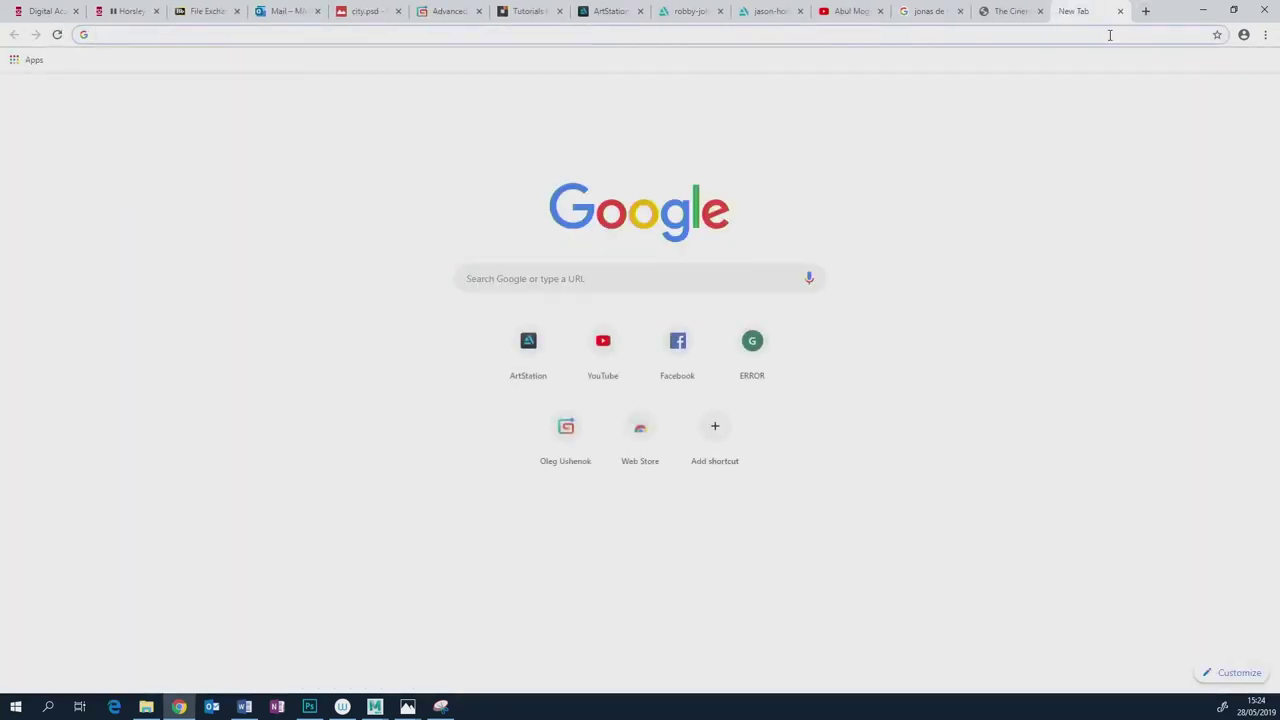
text(archi)
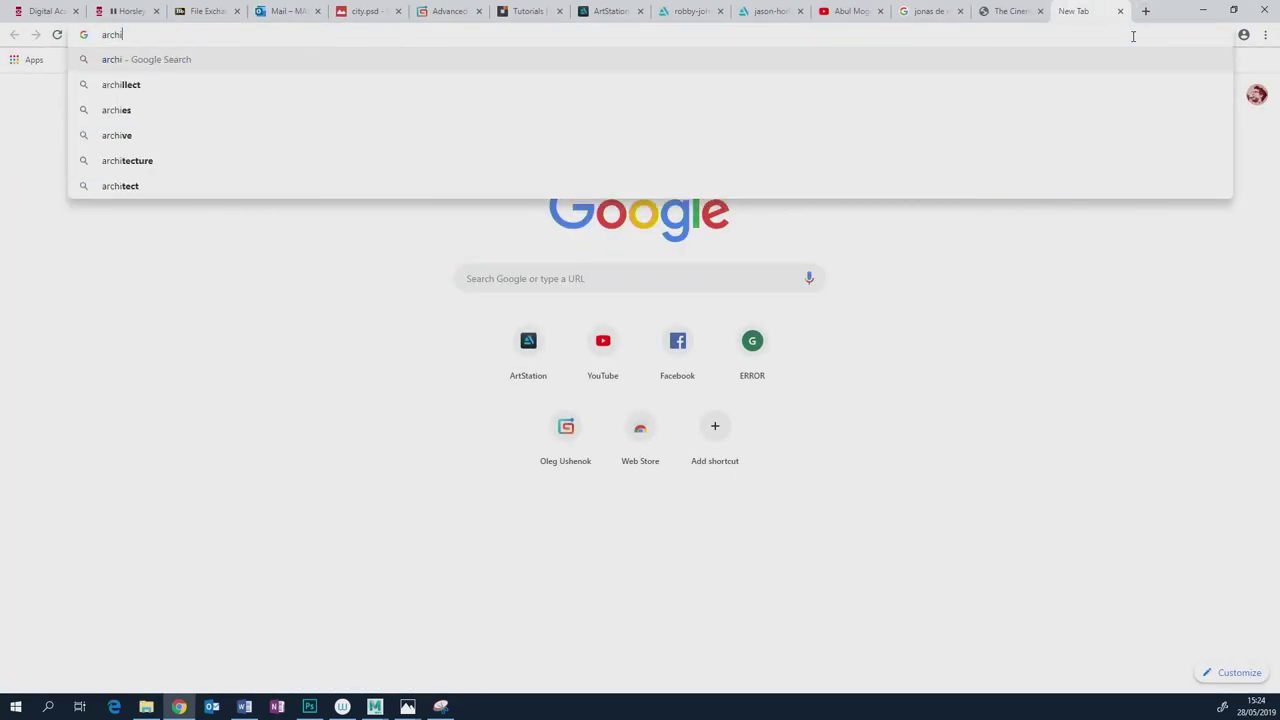
text(tect)
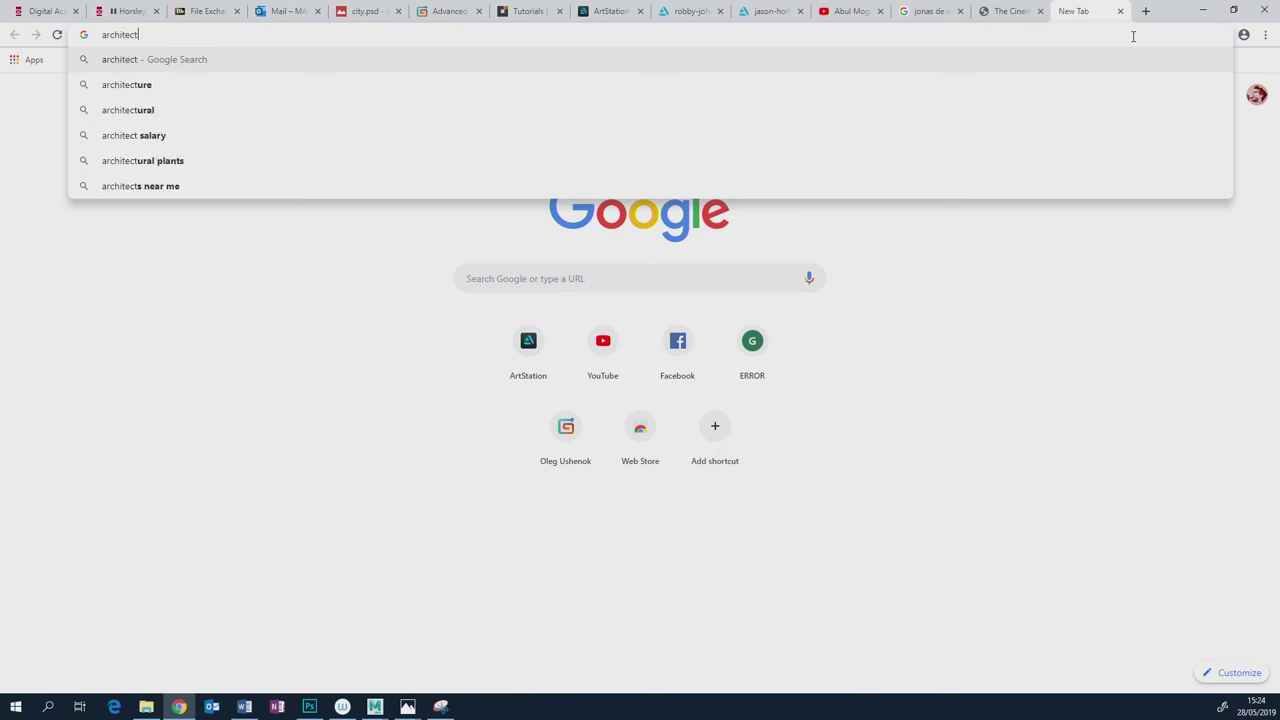
text(ural)
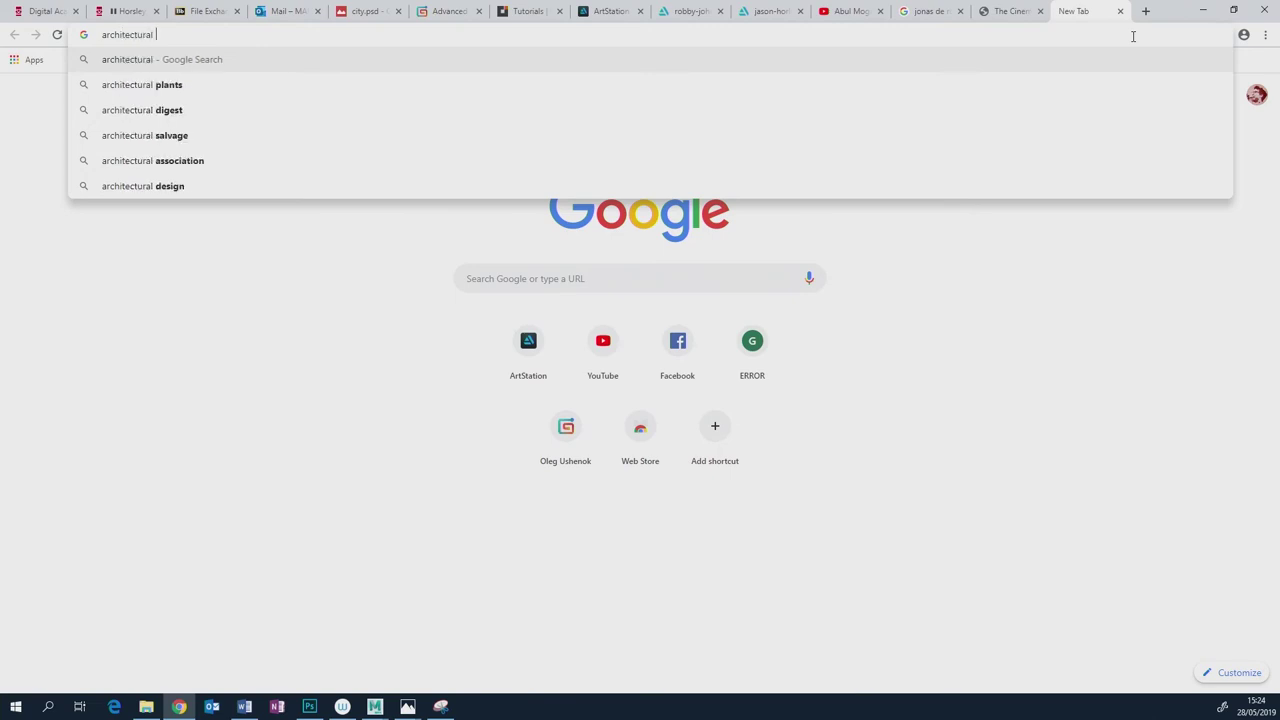
text( visu)
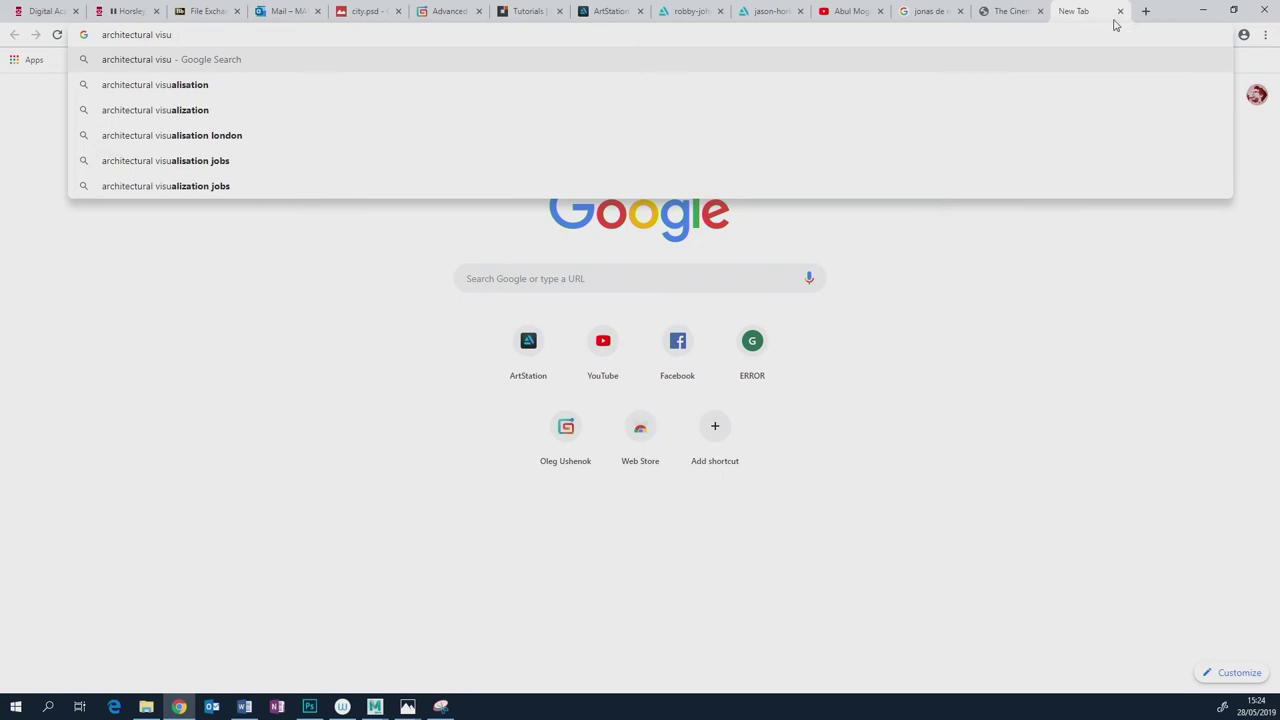
click(723, 86)
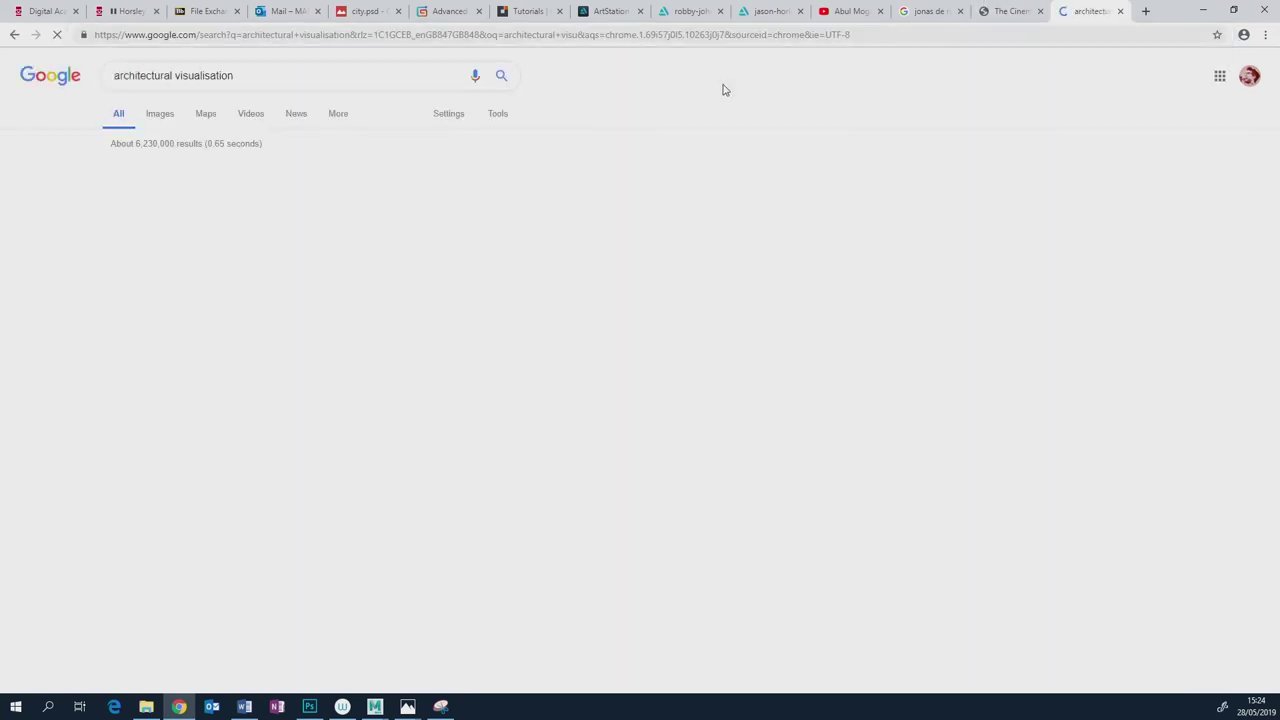
click(277, 53)
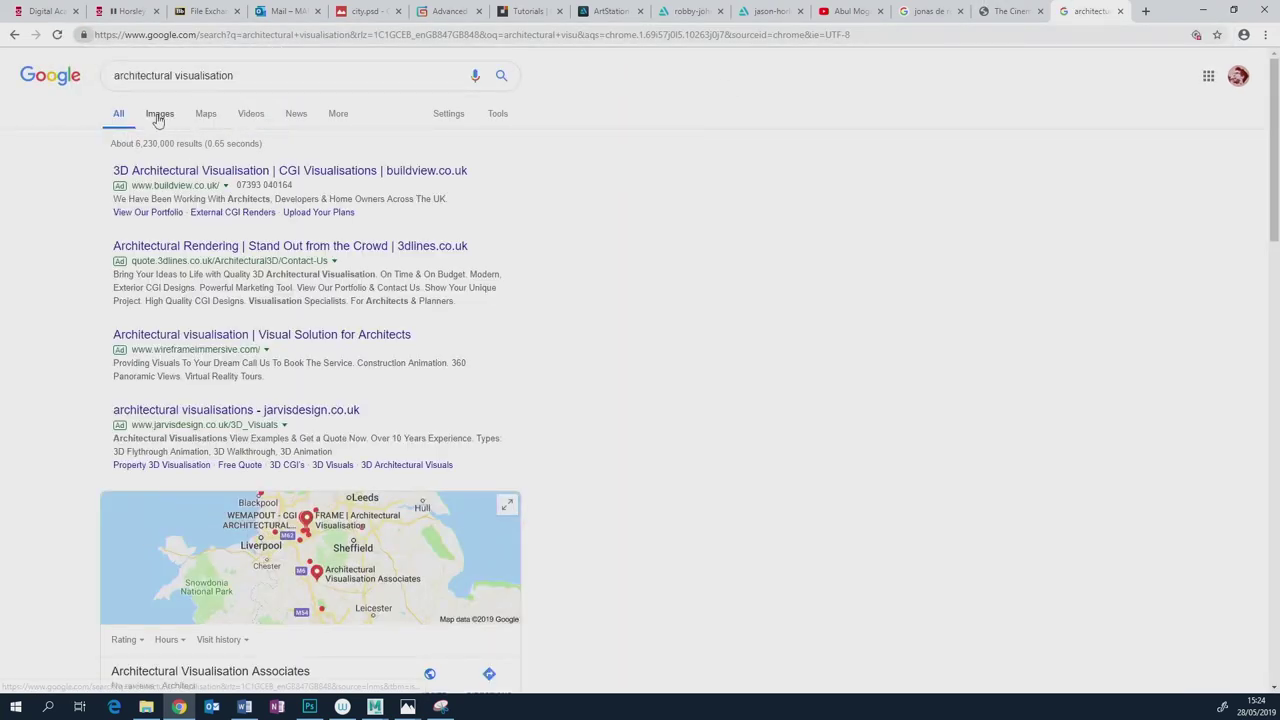
click(158, 114)
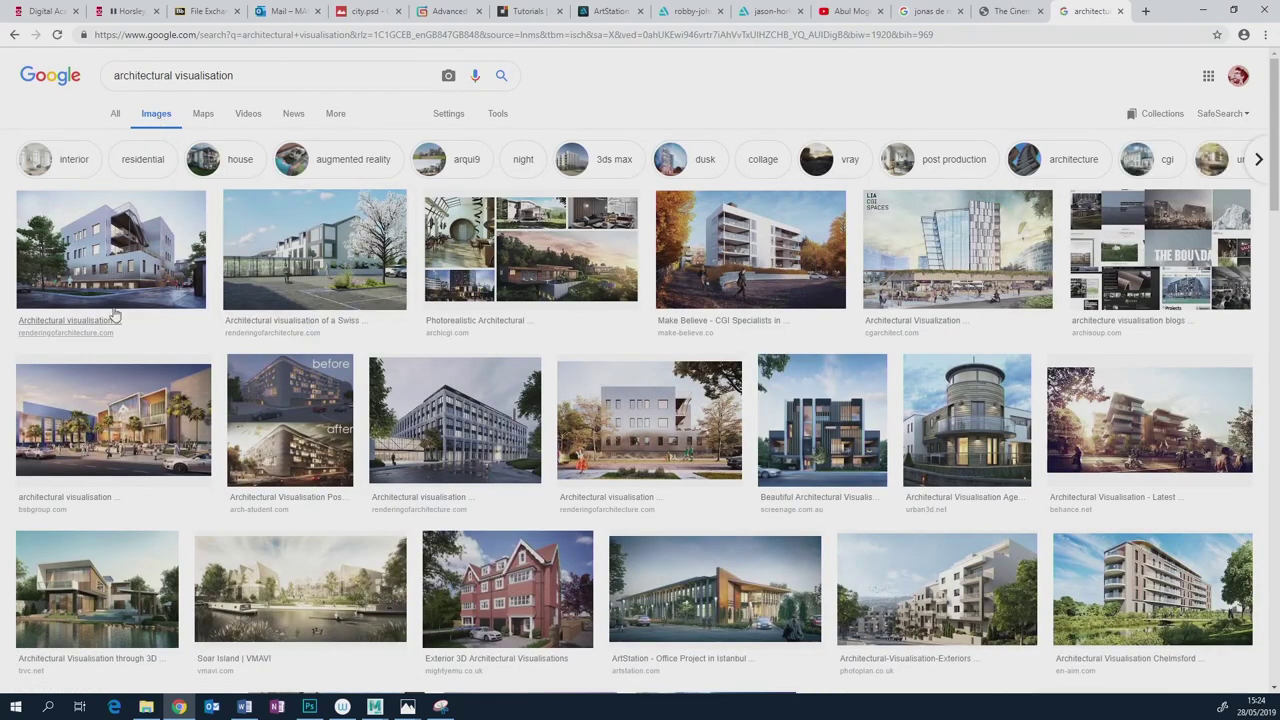
Browse the image results, preview the glass-fronted building render from North Made Studio, and close the preview.
scroll(820, 378, down, 3)
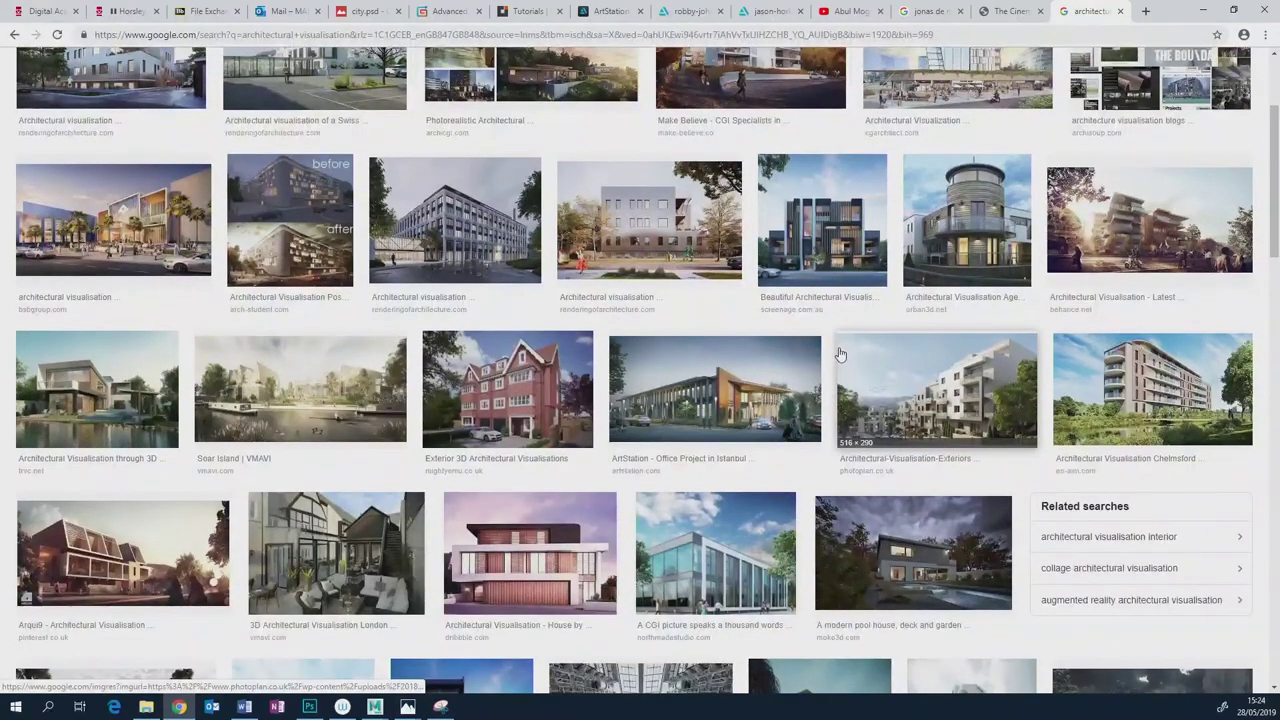
scroll(840, 354, down, 2)
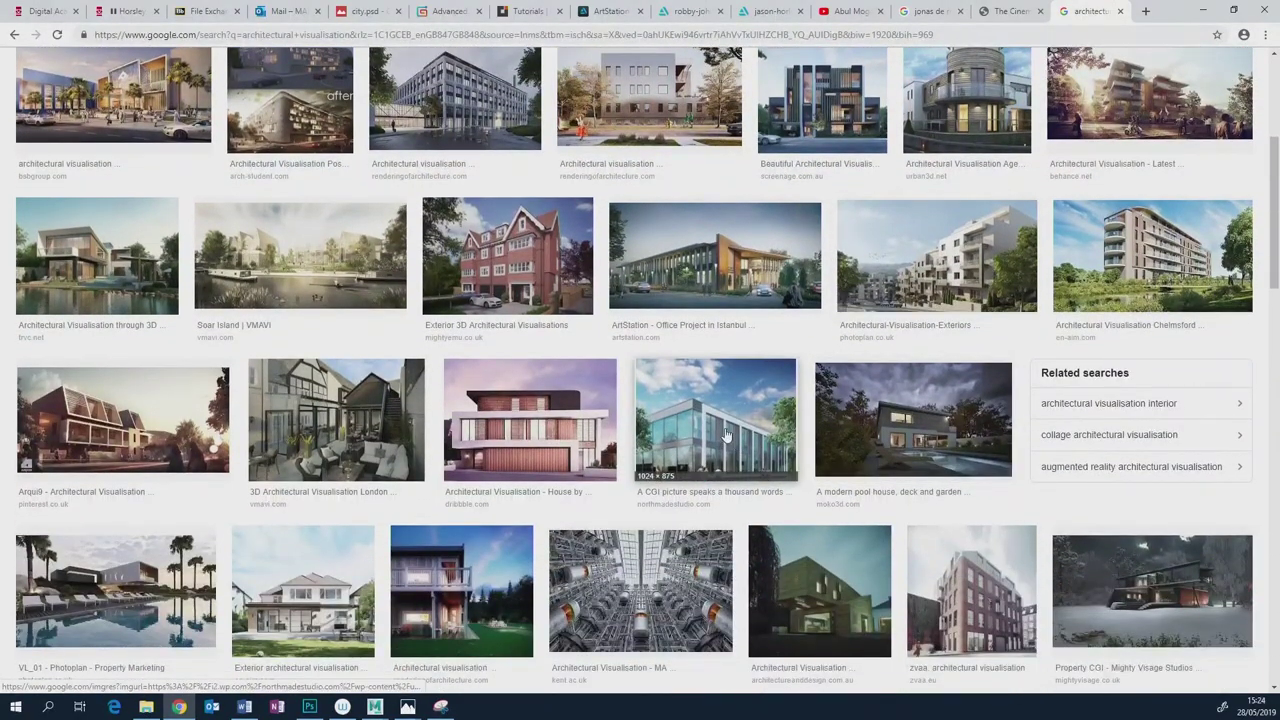
click(727, 435)
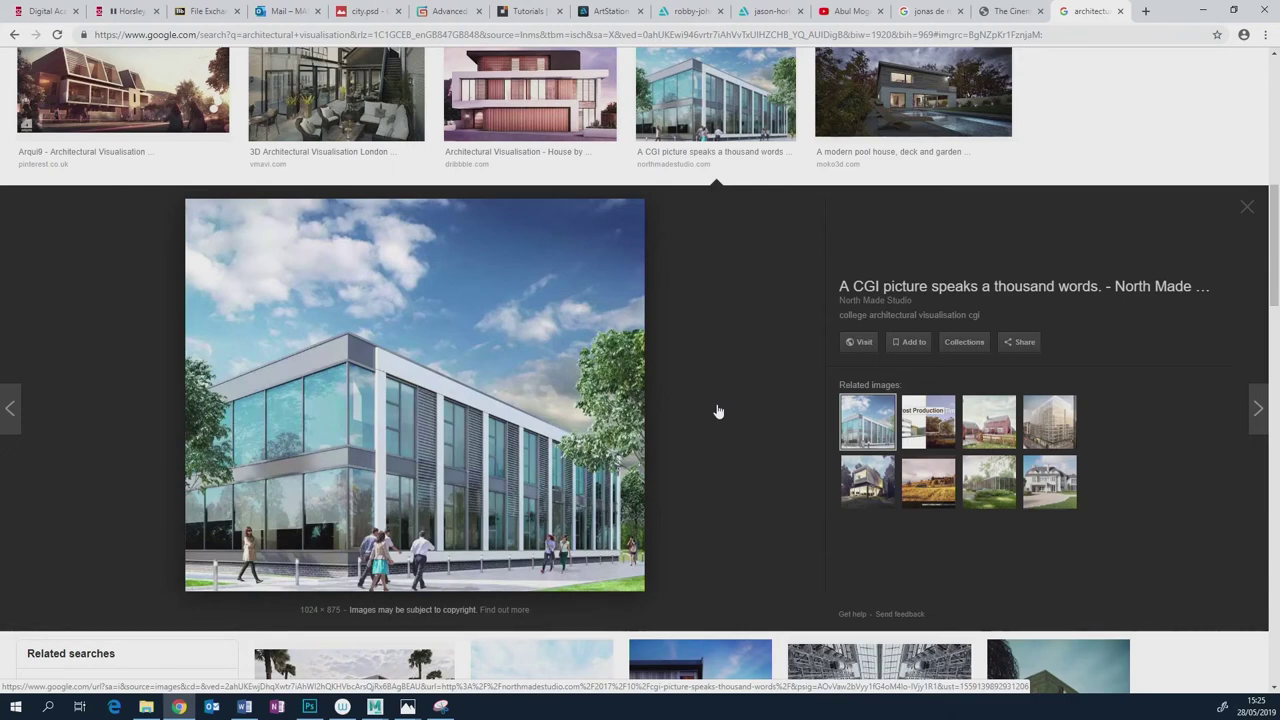
click(1247, 207)
Browse farther through the results, preview the Virtual Resolution bedroom interior render, and close the preview.
scroll(787, 395, down, 3)
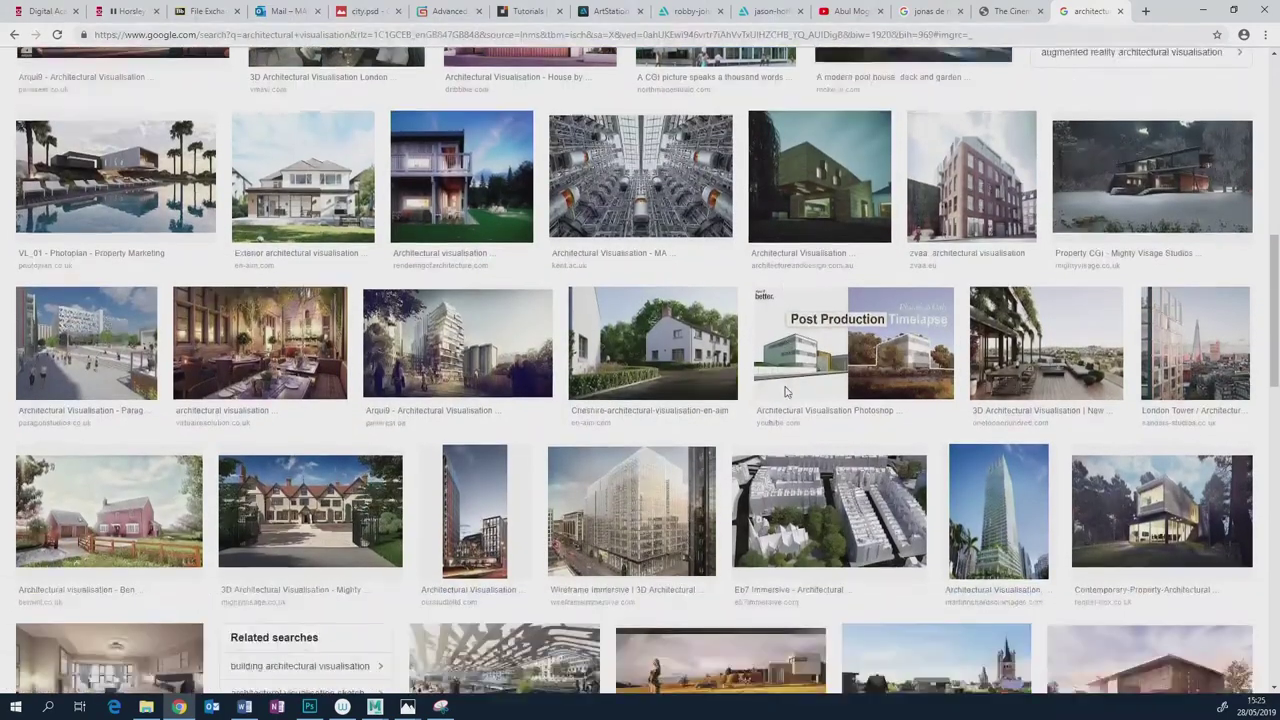
scroll(521, 367, down, 1)
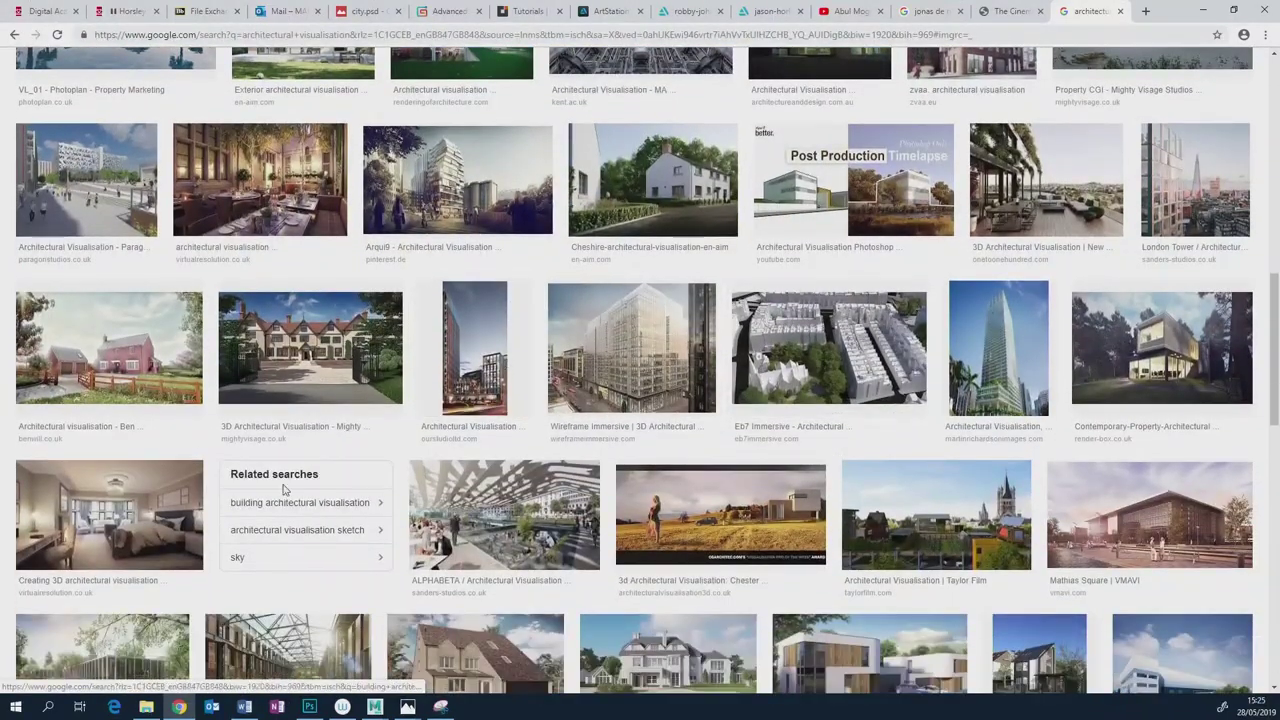
click(97, 510)
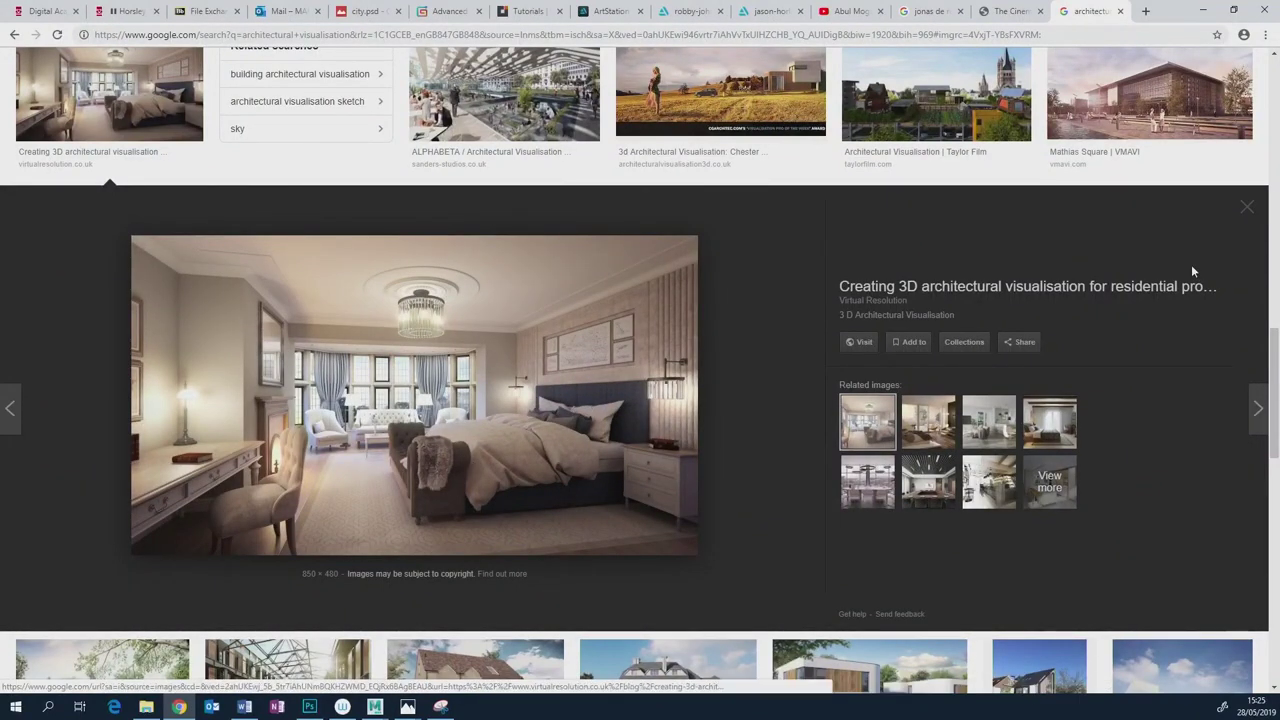
click(1245, 207)
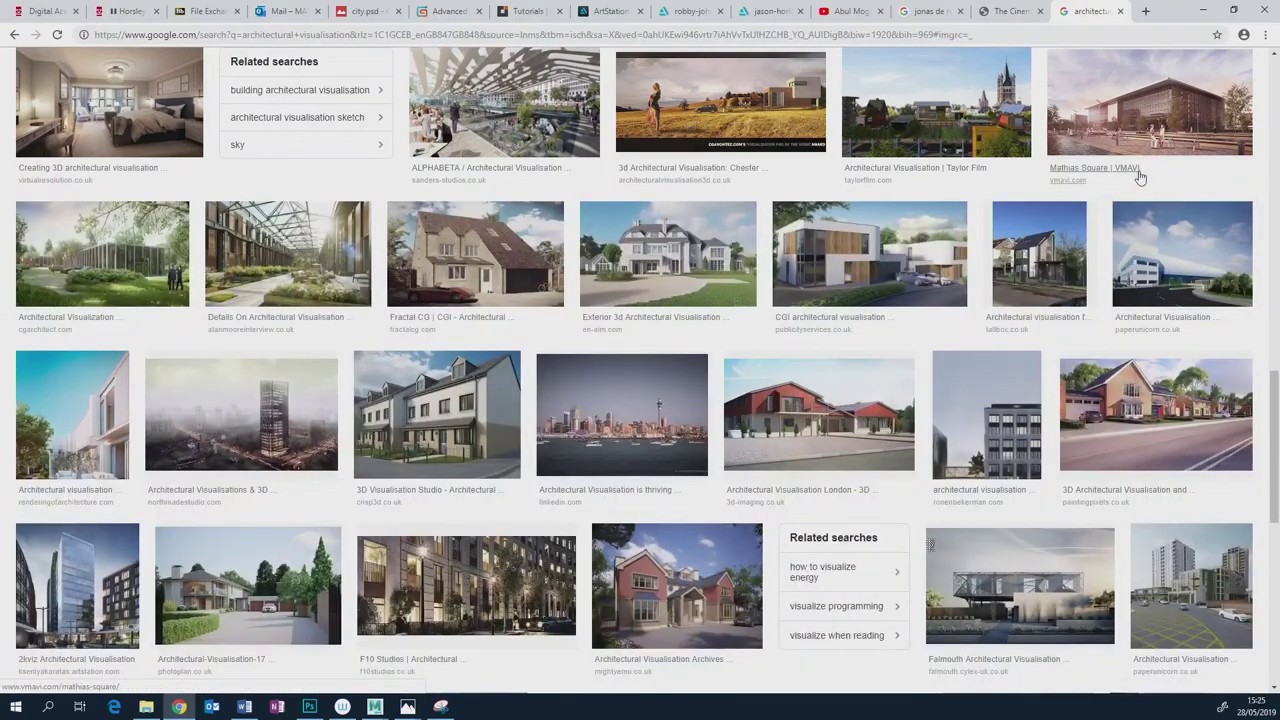
Return to the film stills page, view Overlit_village1JPEG.jpg in Photos, and close it.
click(1015, 11)
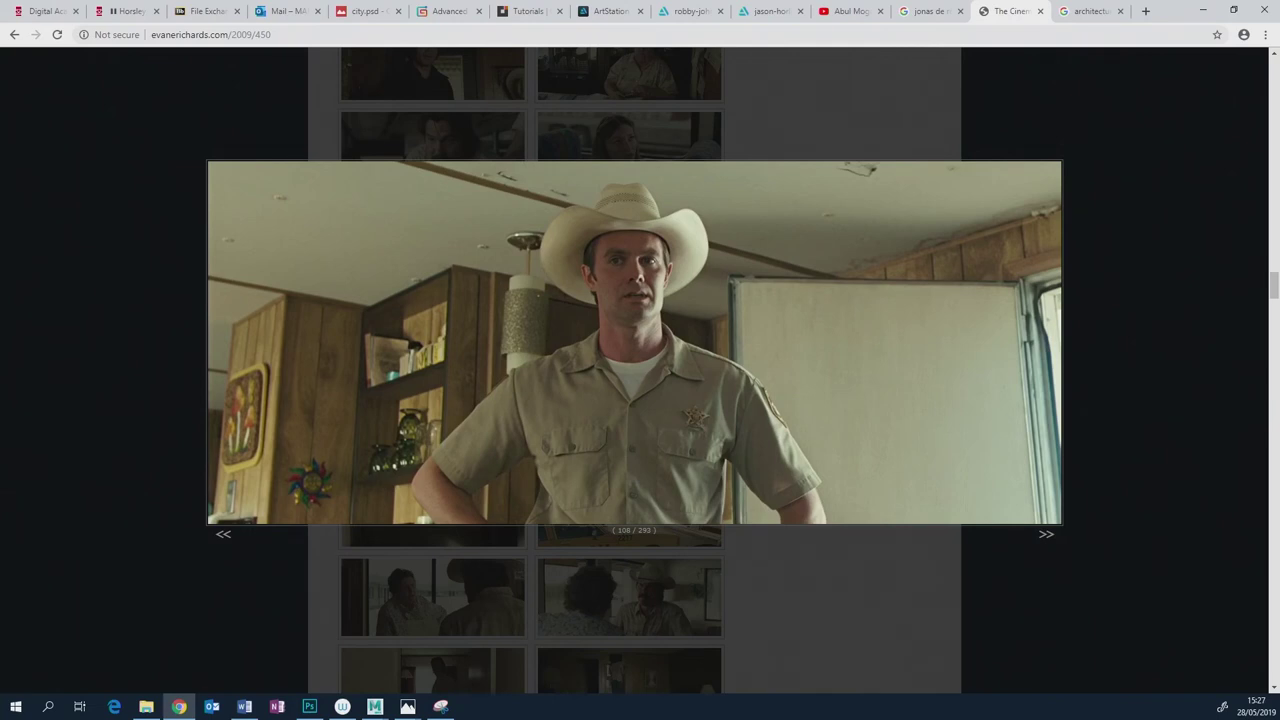
click(146, 706)
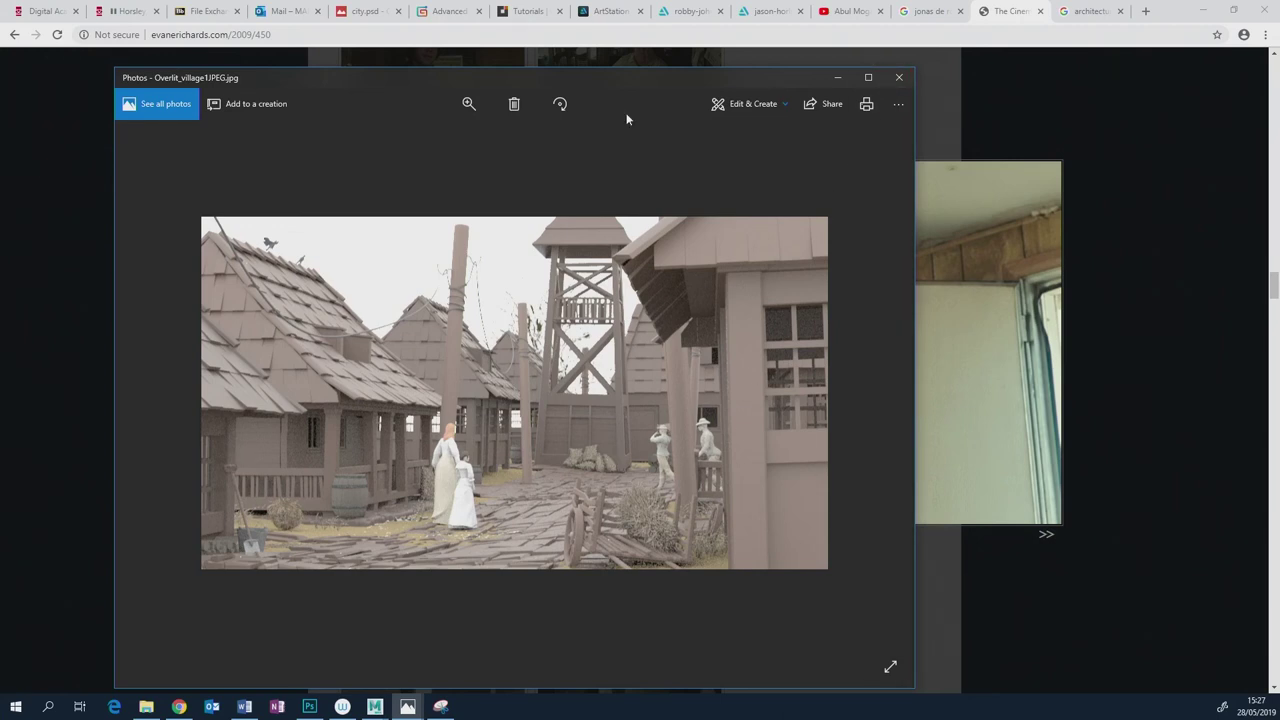
click(898, 80)
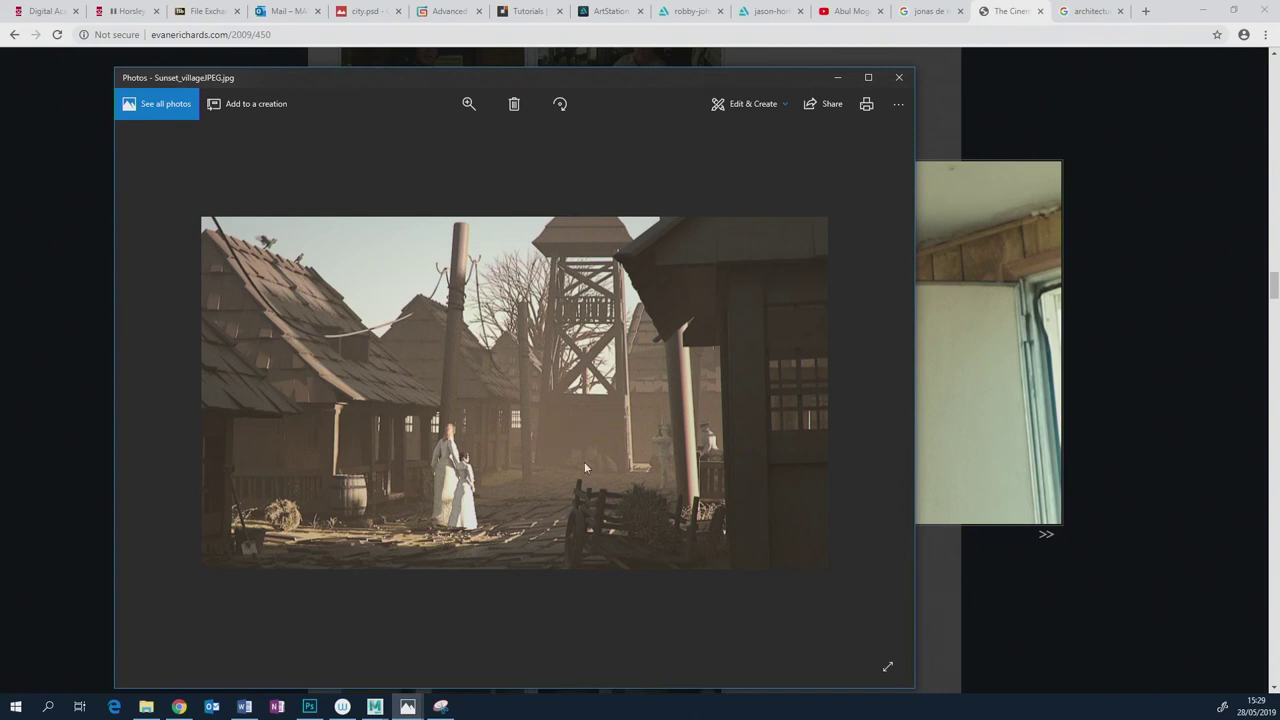
Zoom in on Sunset_villageJPEG.jpg to inspect the lighting around the figures and tower, and zoom back out.
click(469, 104)
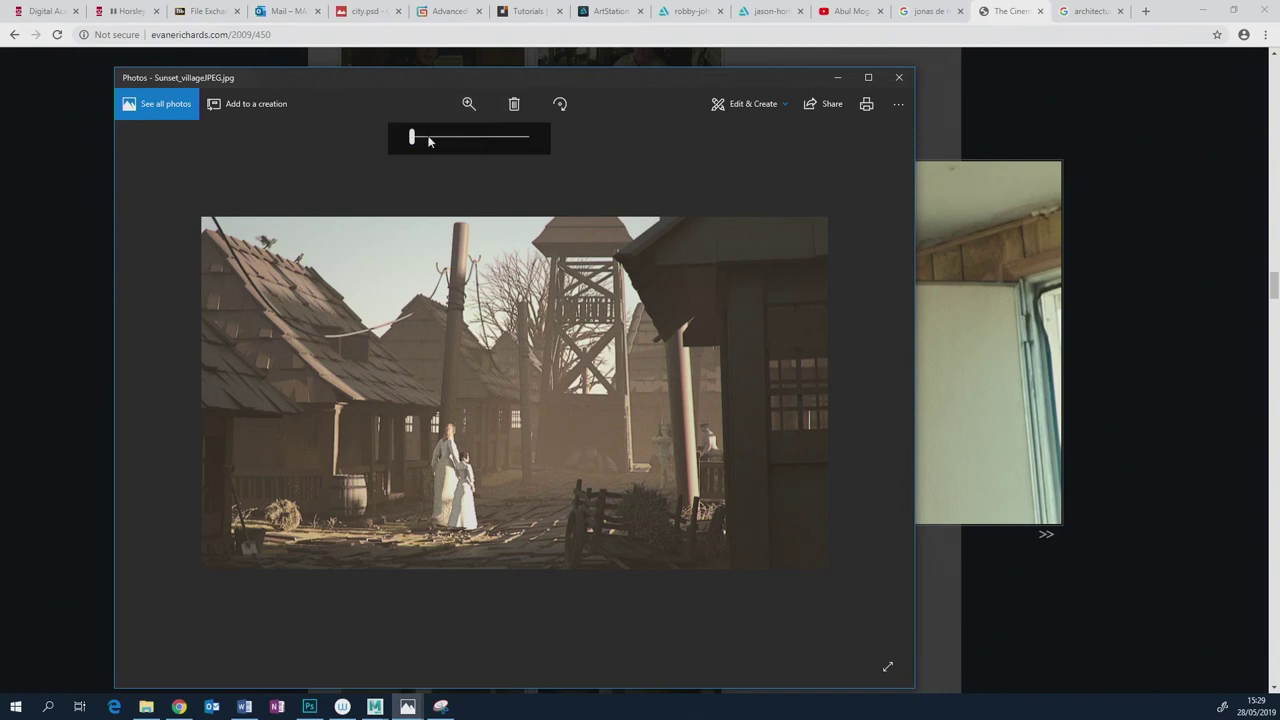
drag(412, 135, 455, 135)
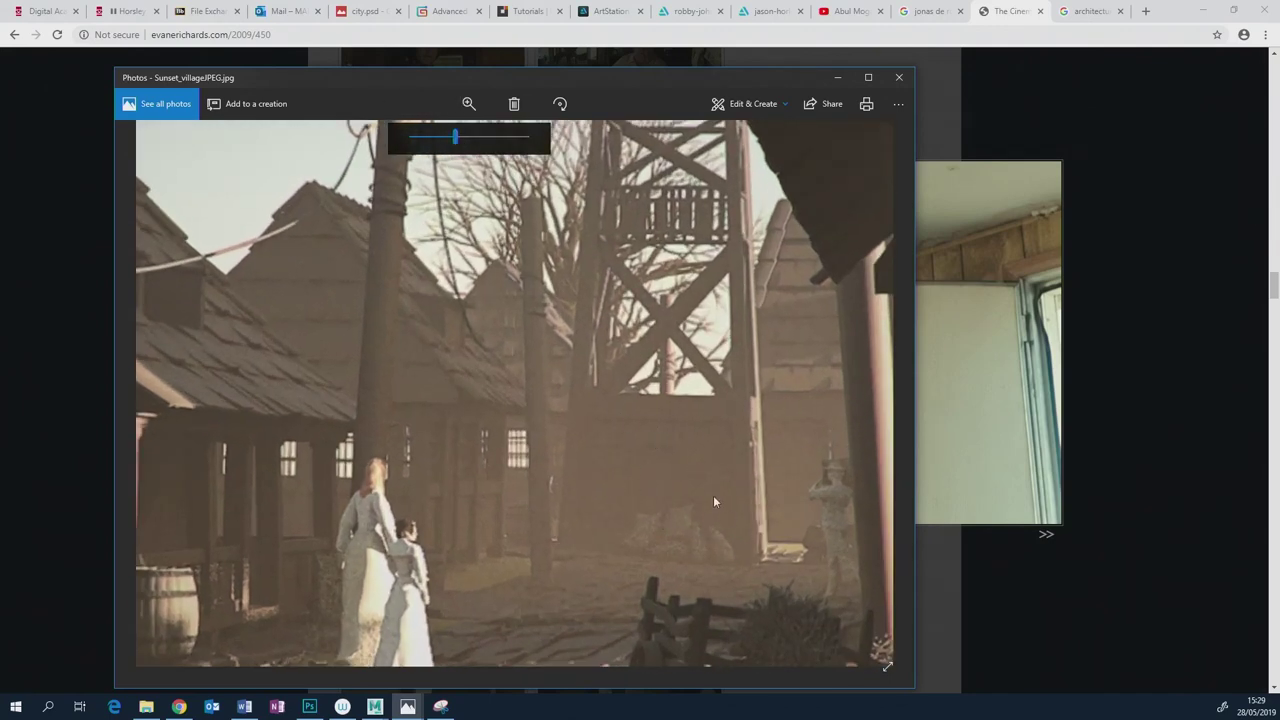
drag(455, 135, 411, 135)
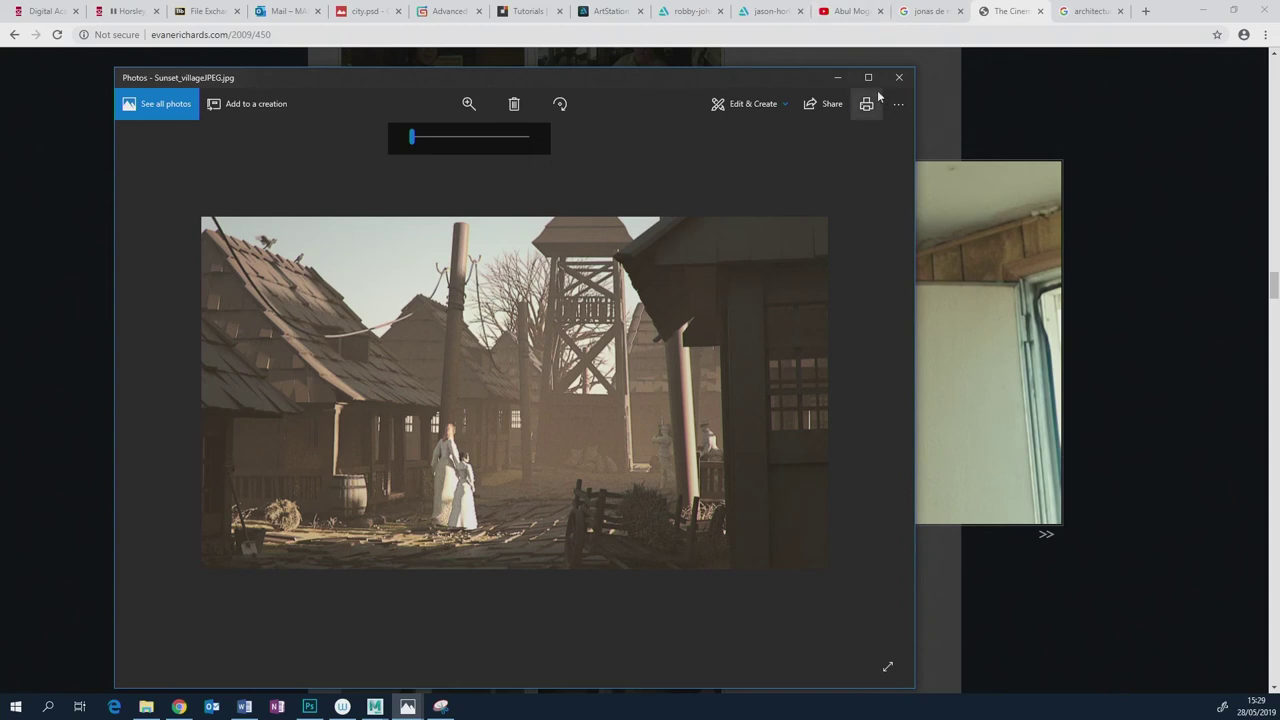
Minimize the village image windows and close the enlarged sheriff still in the browser gallery.
click(840, 77)
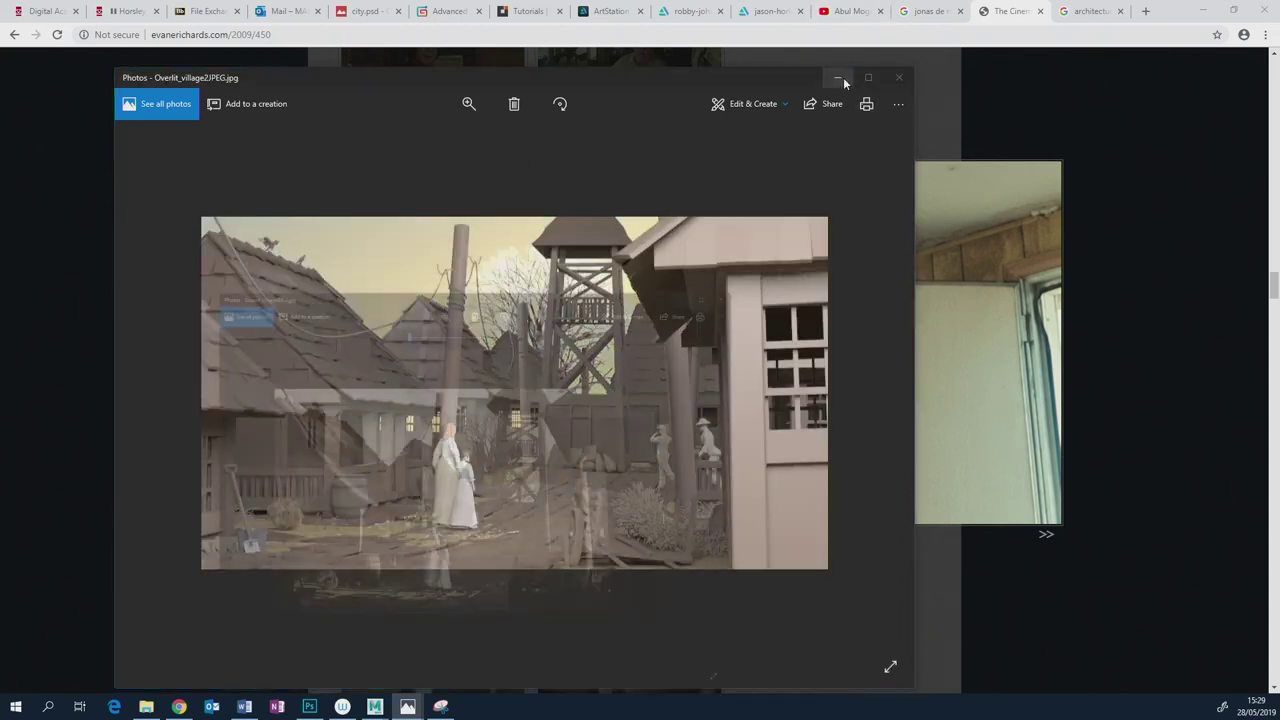
click(843, 77)
key(Escape)
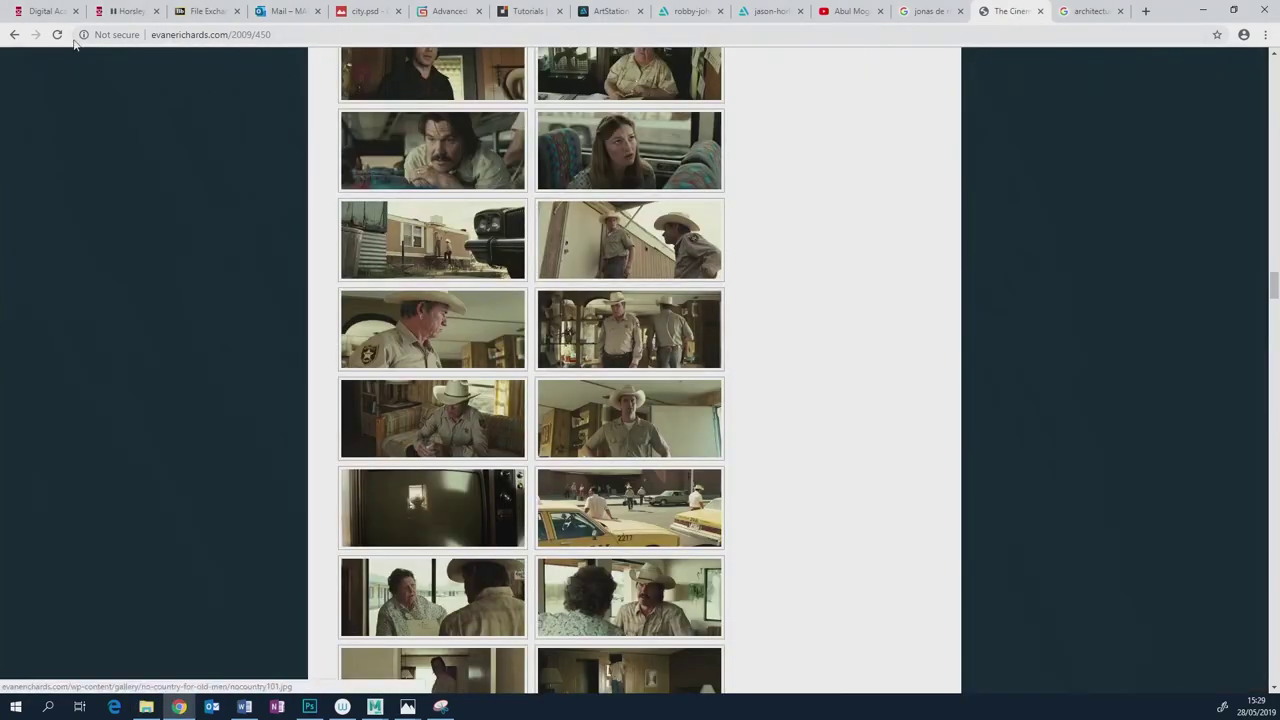
Return to the film index and open the stills page for The Assassination of Jesse James.
click(14, 34)
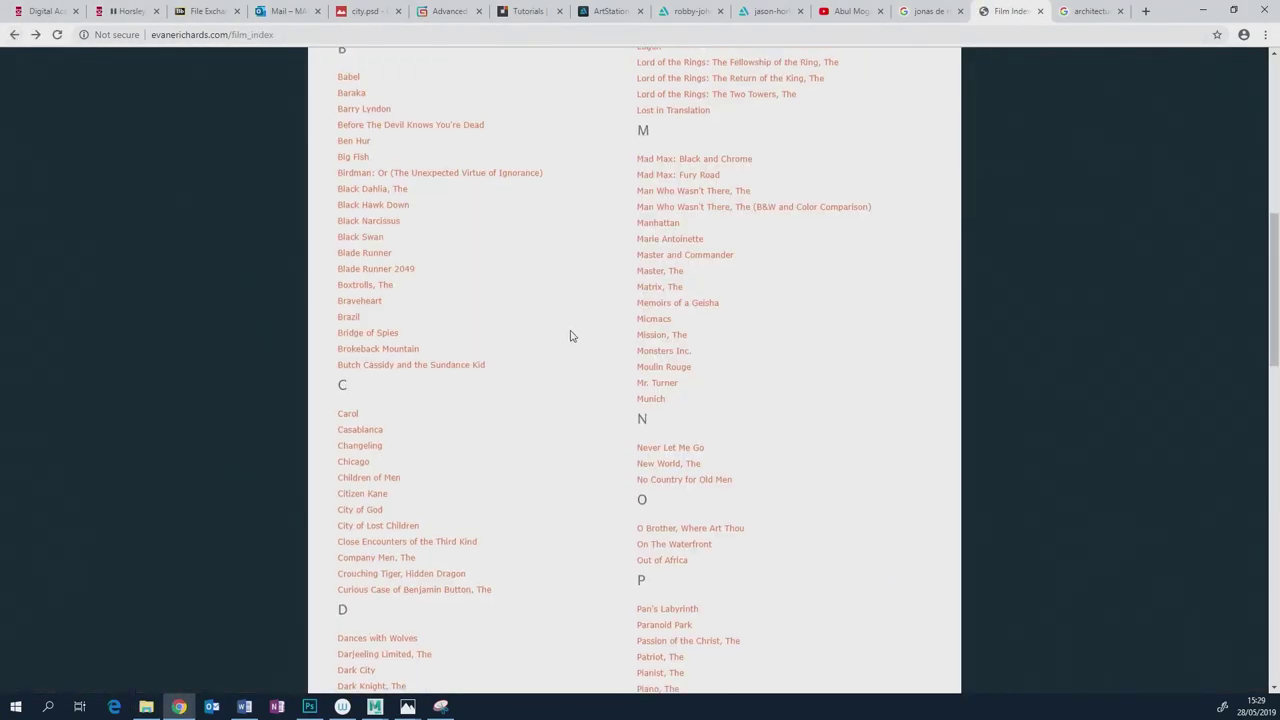
scroll(570, 336, up, 7)
scroll(570, 336, down, 1)
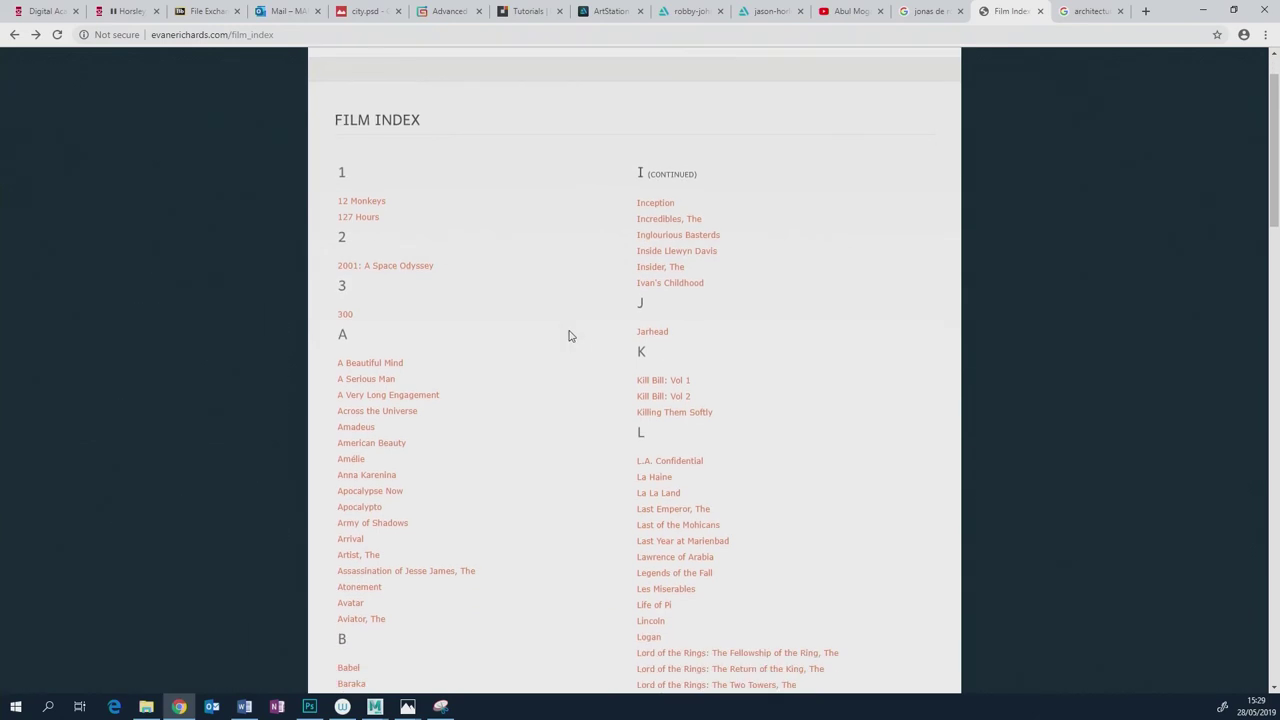
click(418, 572)
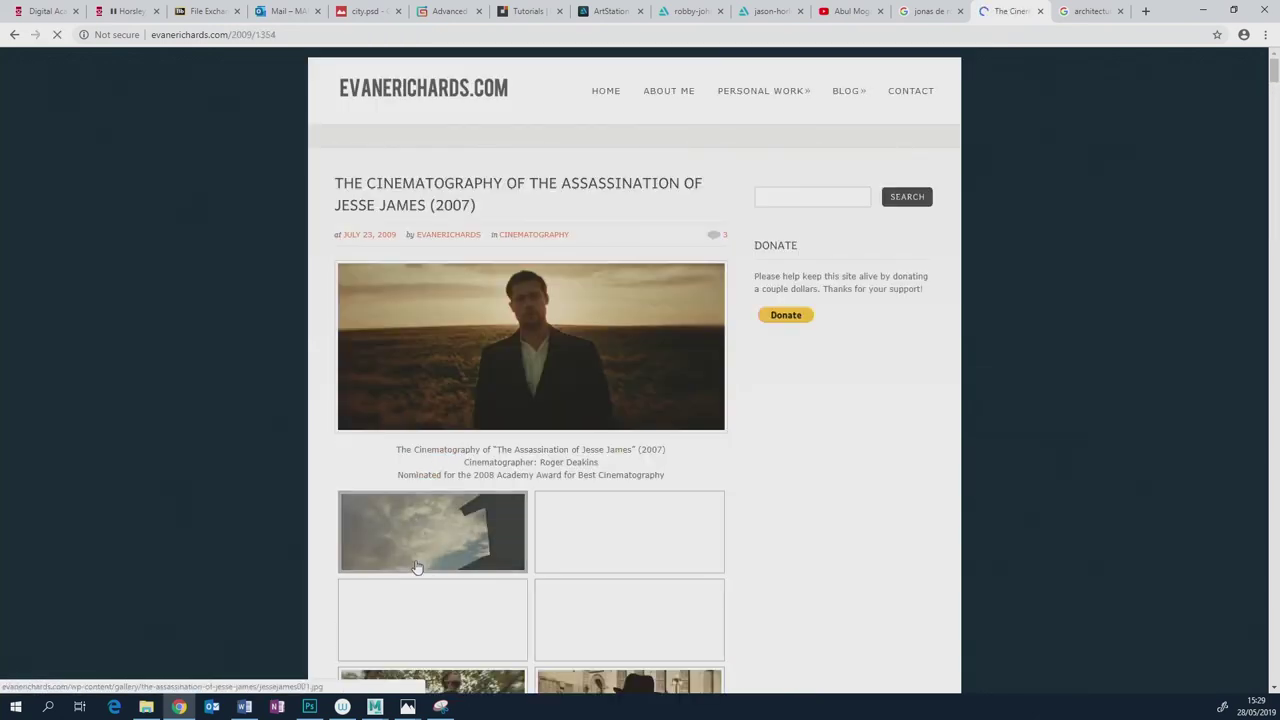
Look over the first stills of the film and highlight the cinematographer's name in the caption.
scroll(640, 345, down, 3)
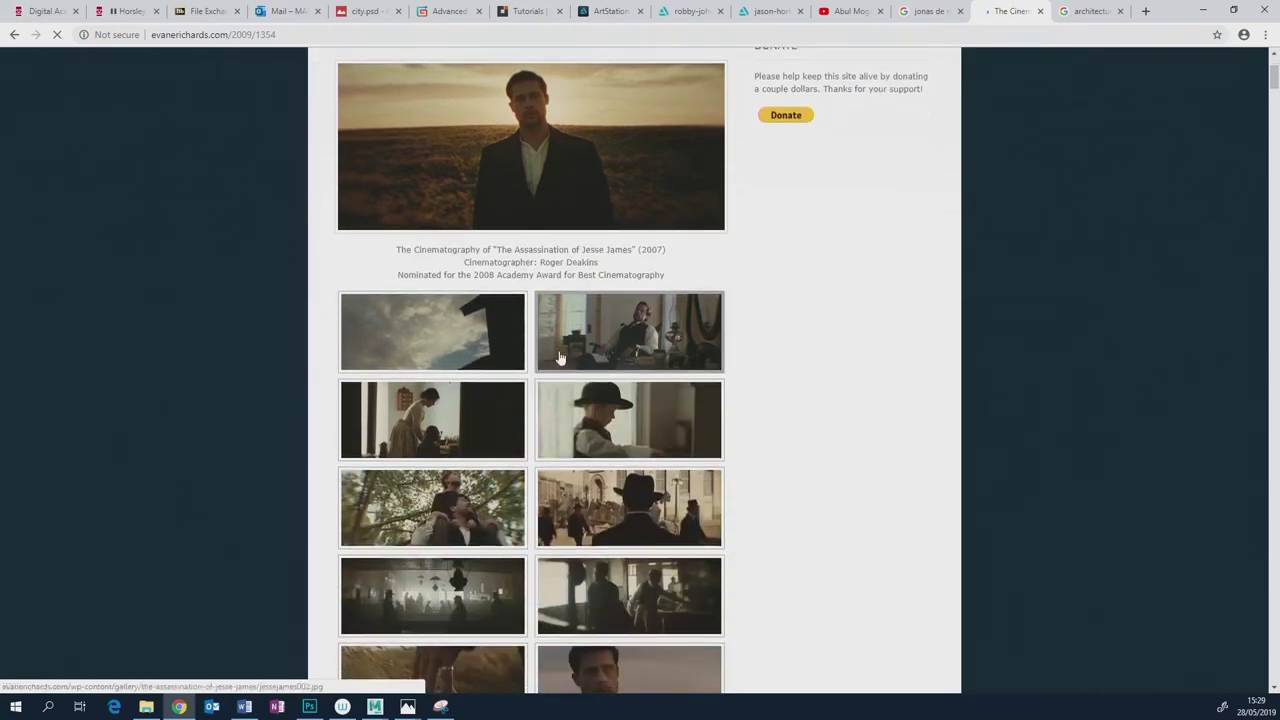
scroll(690, 380, down, 2)
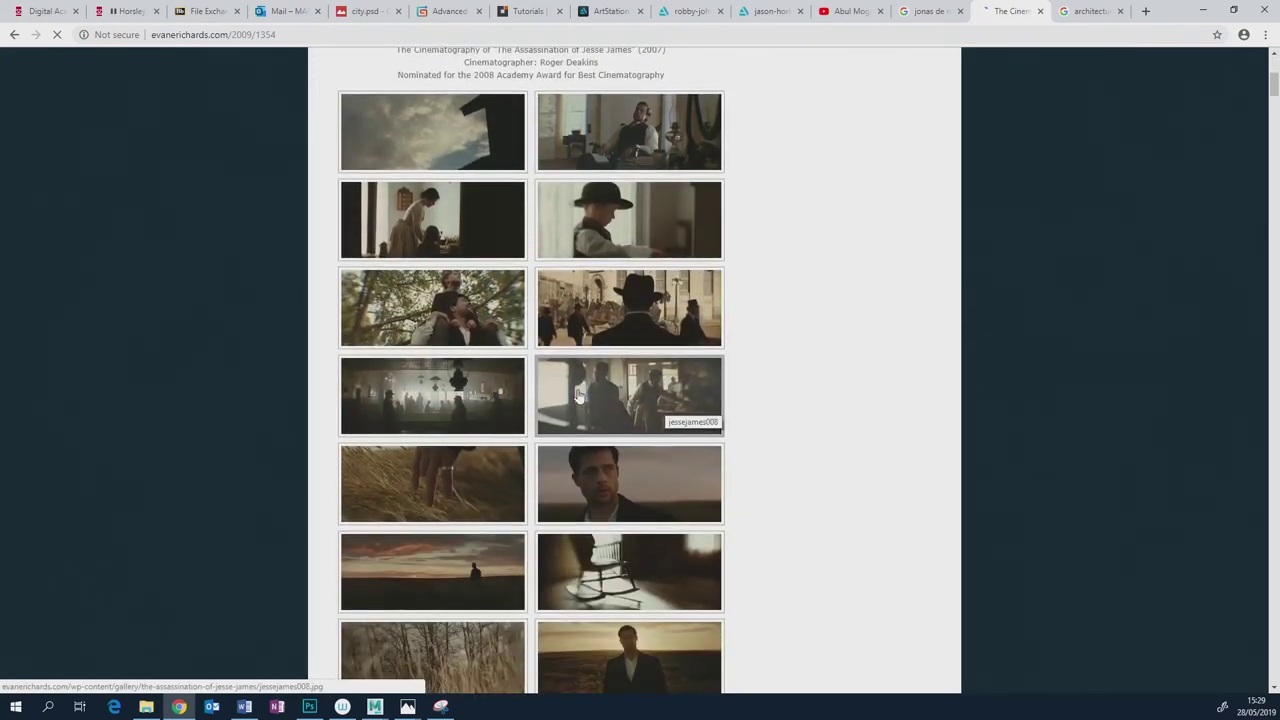
scroll(610, 380, up, 3)
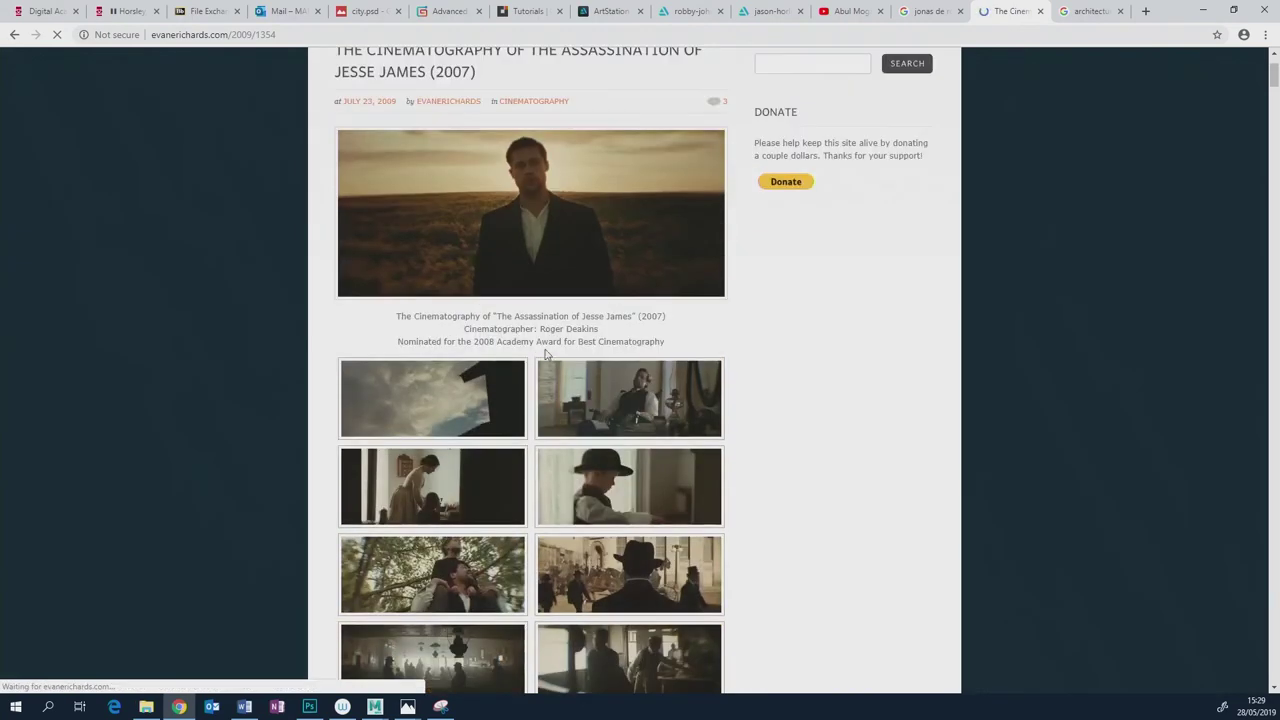
drag(599, 329, 539, 329)
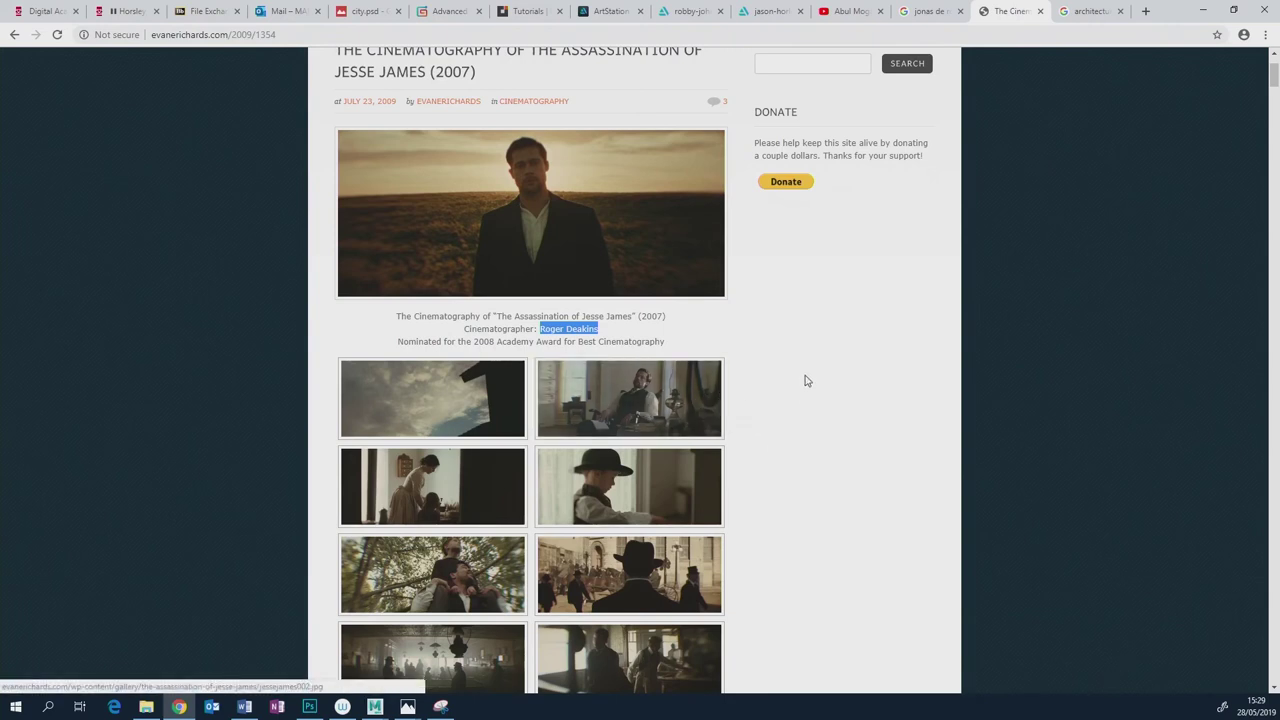
drag(598, 330, 538, 328)
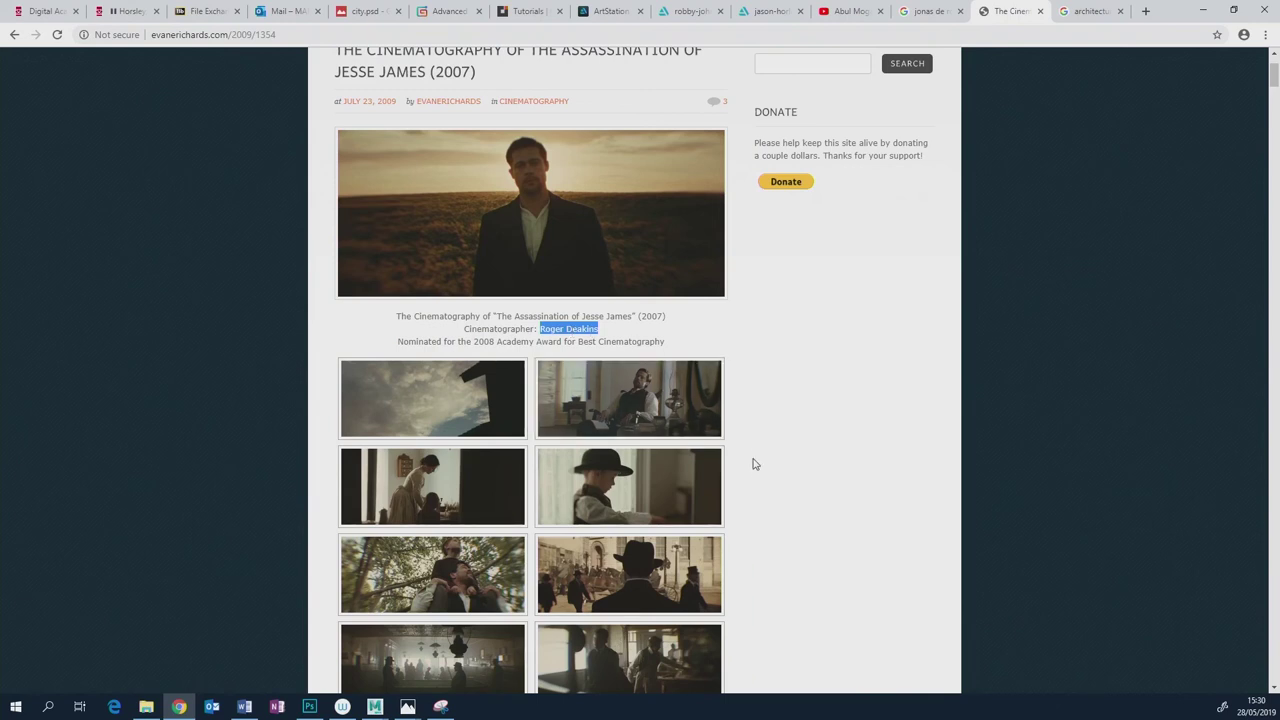
Enlarge the saloon still with men silhouetted against bright windows (jessejames008) to study its lighting, and close it.
scroll(597, 462, down, 2)
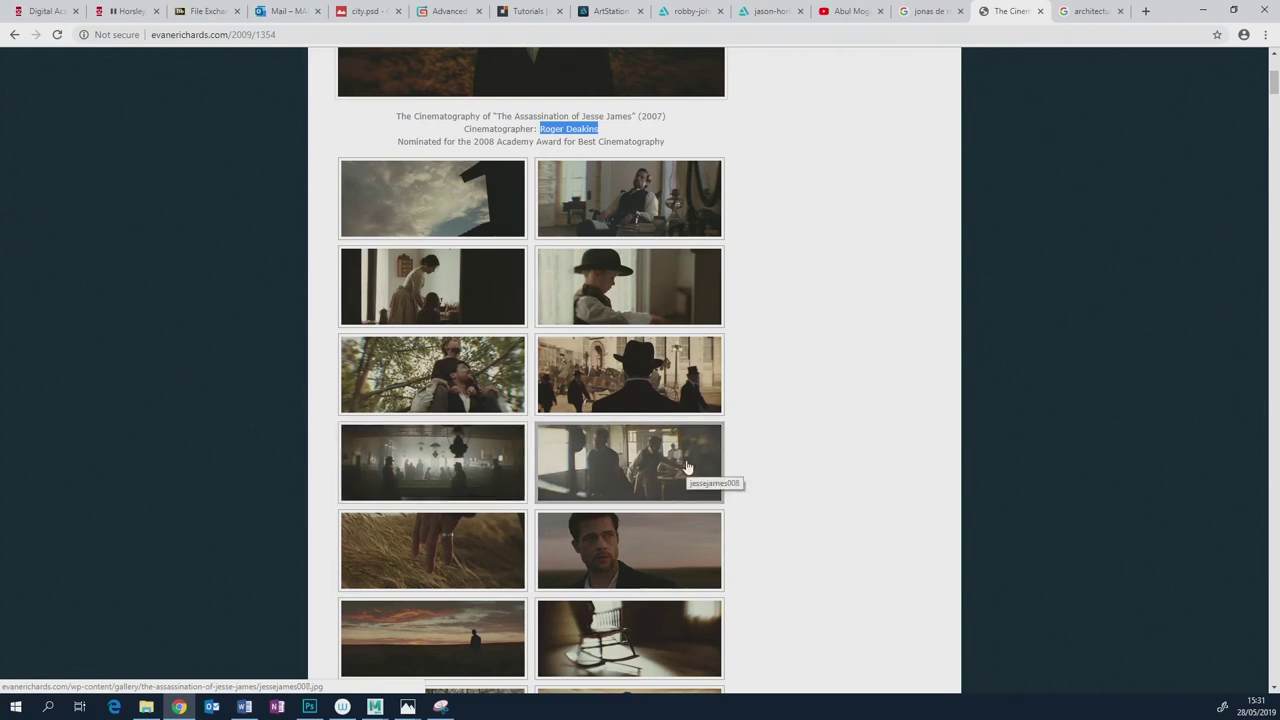
click(603, 468)
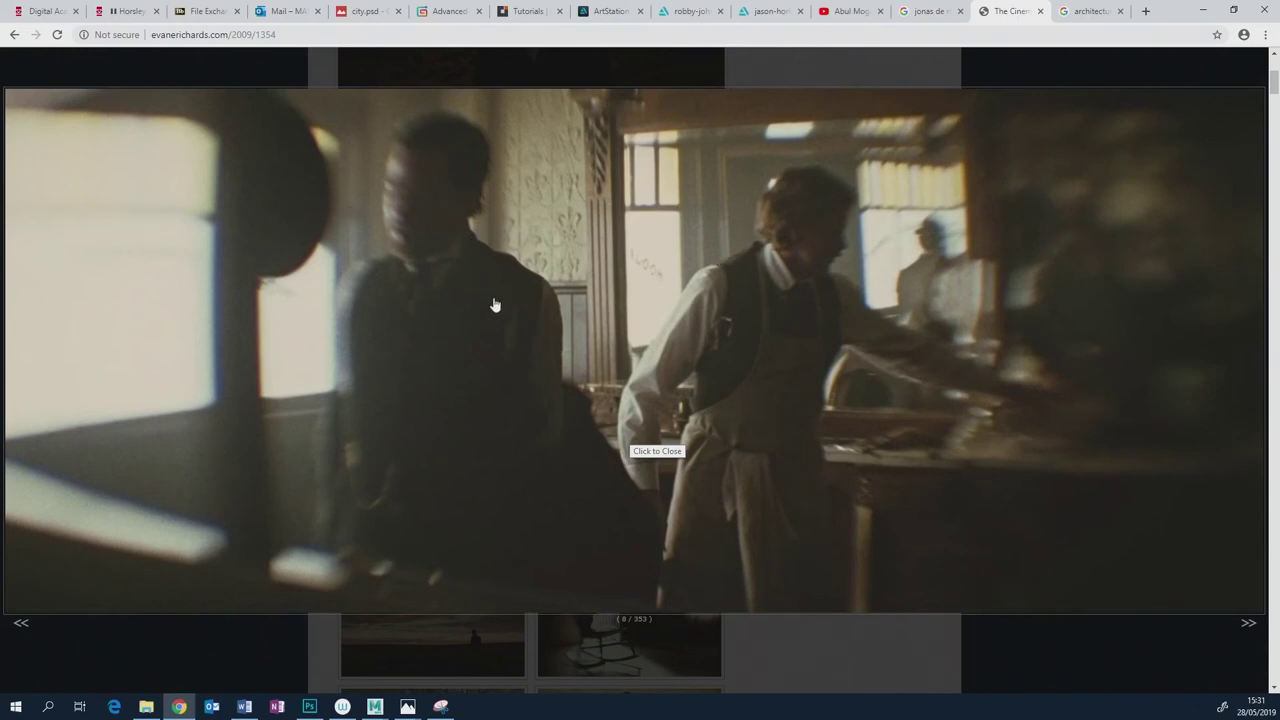
click(858, 346)
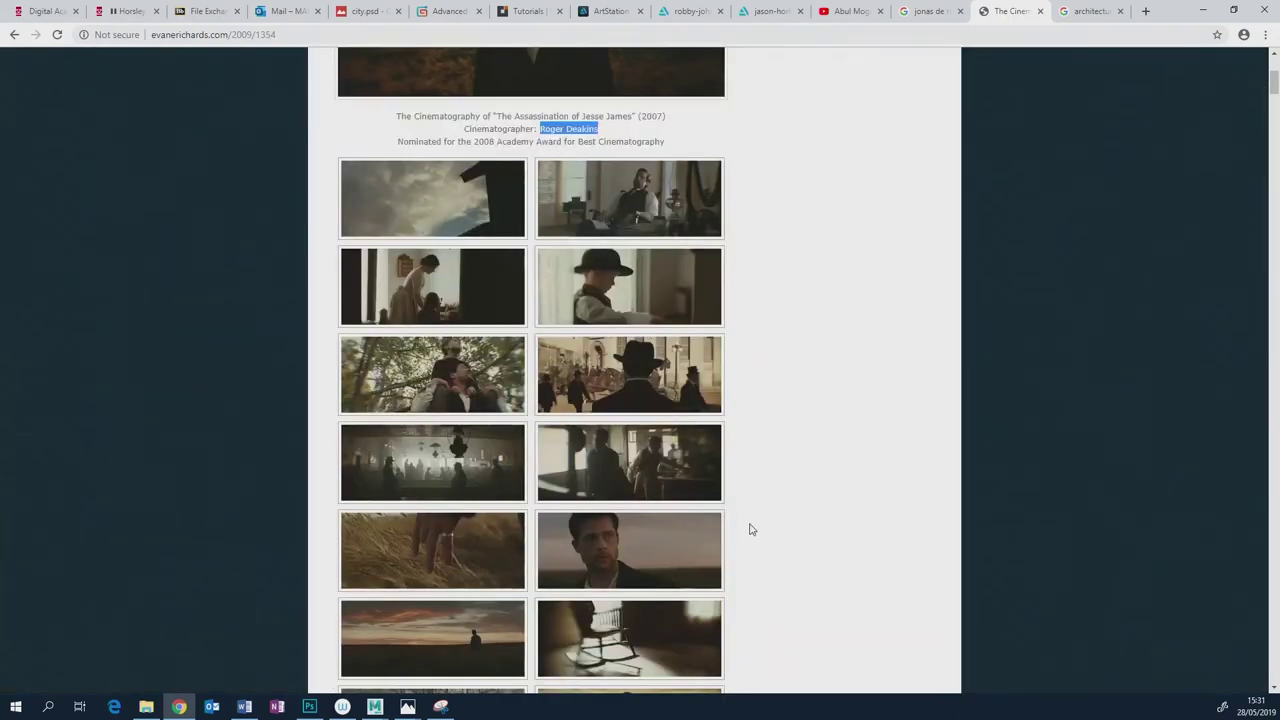
Find the still of a figure praying among wheat against the low sun, view it enlarged, and close it.
scroll(752, 529, down, 3)
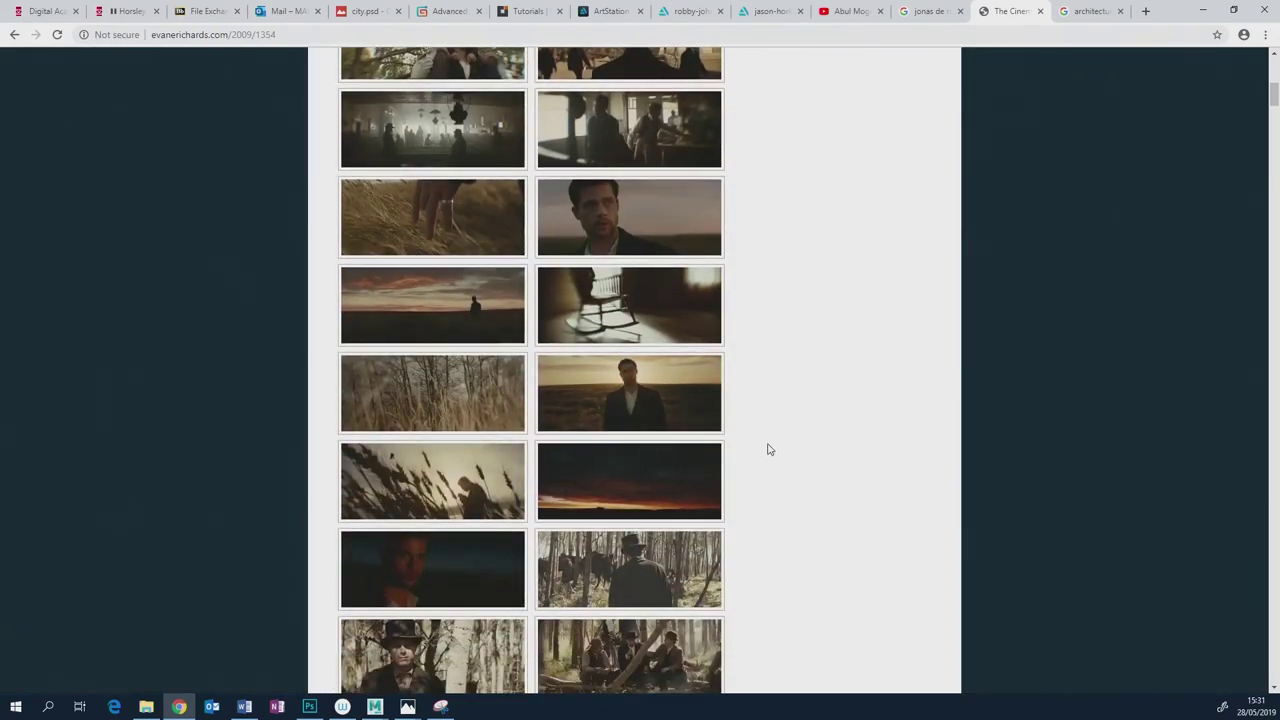
scroll(805, 520, down, 1)
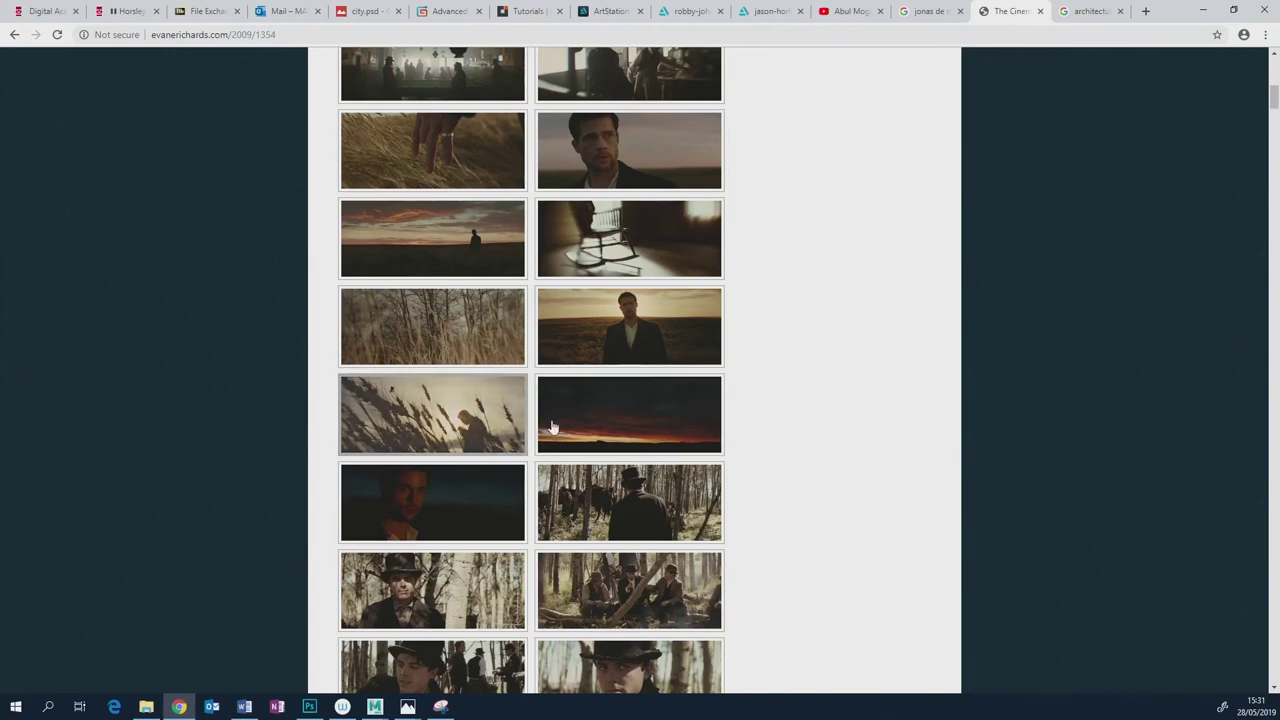
click(392, 424)
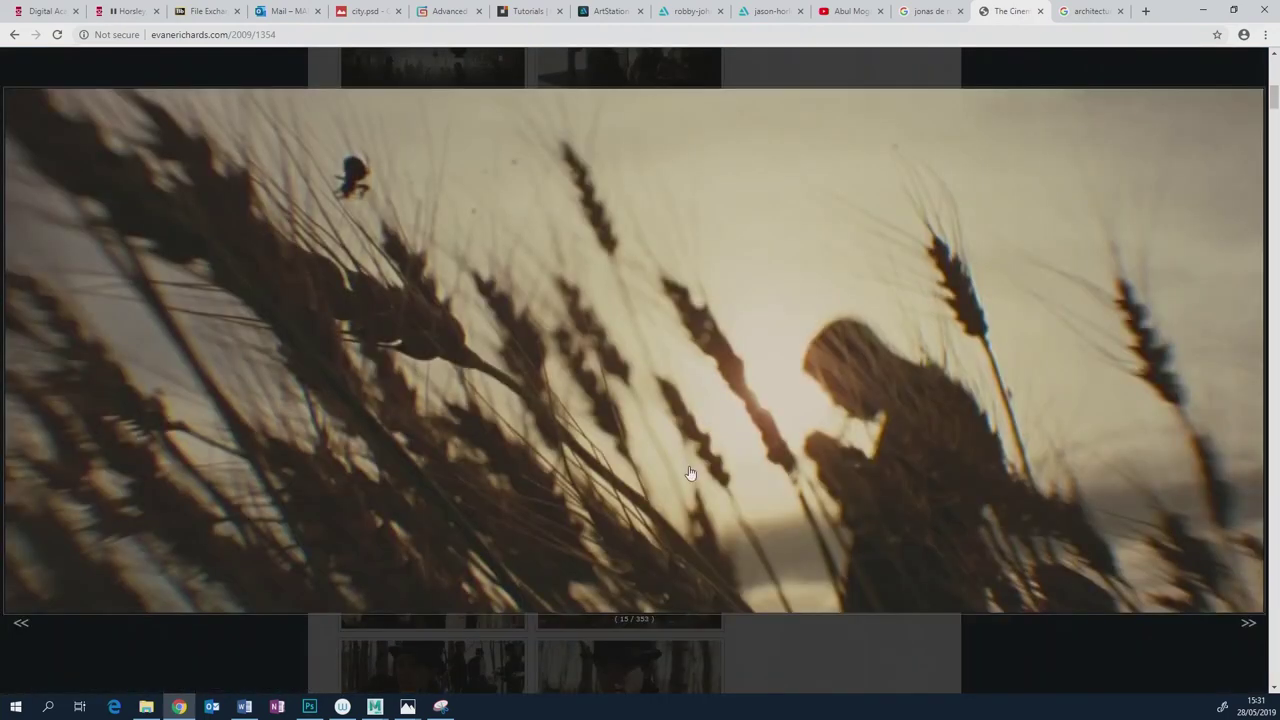
click(880, 475)
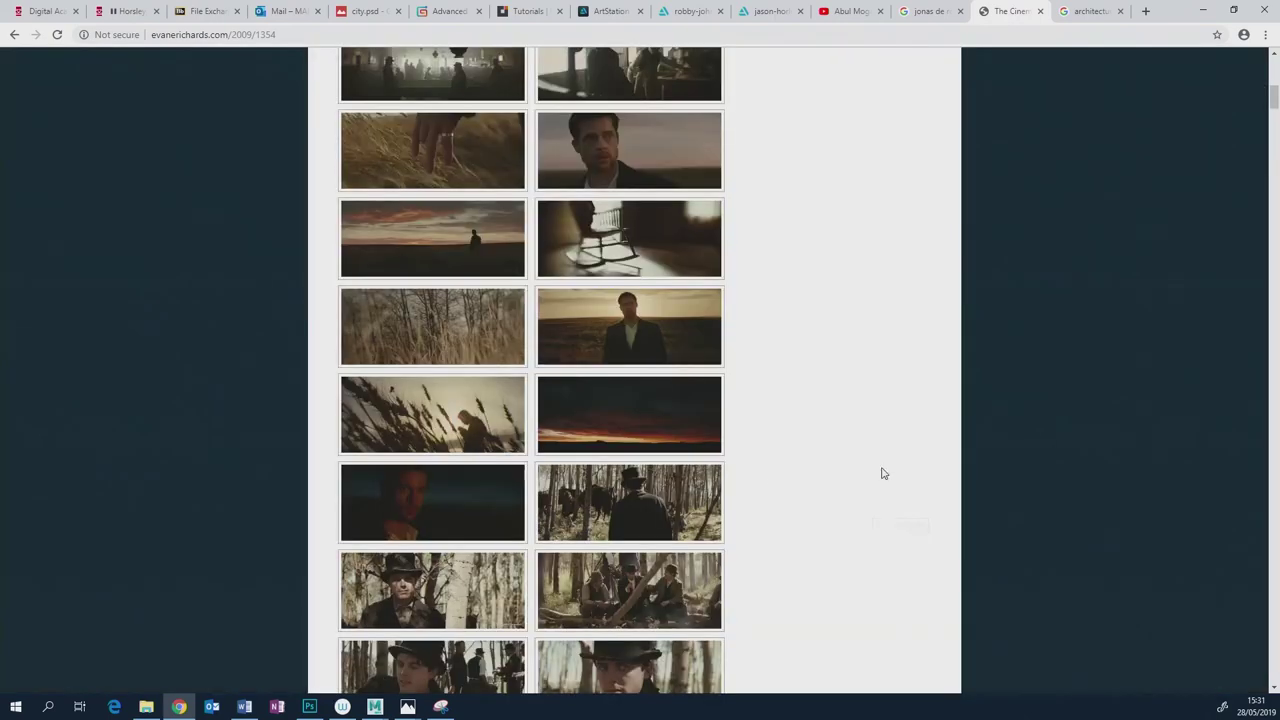
Browse on to the night railway stills, enlarge the silhouetted man holding a lantern on the tracks, and close it.
scroll(718, 481, down, 4)
scroll(718, 481, down, 9)
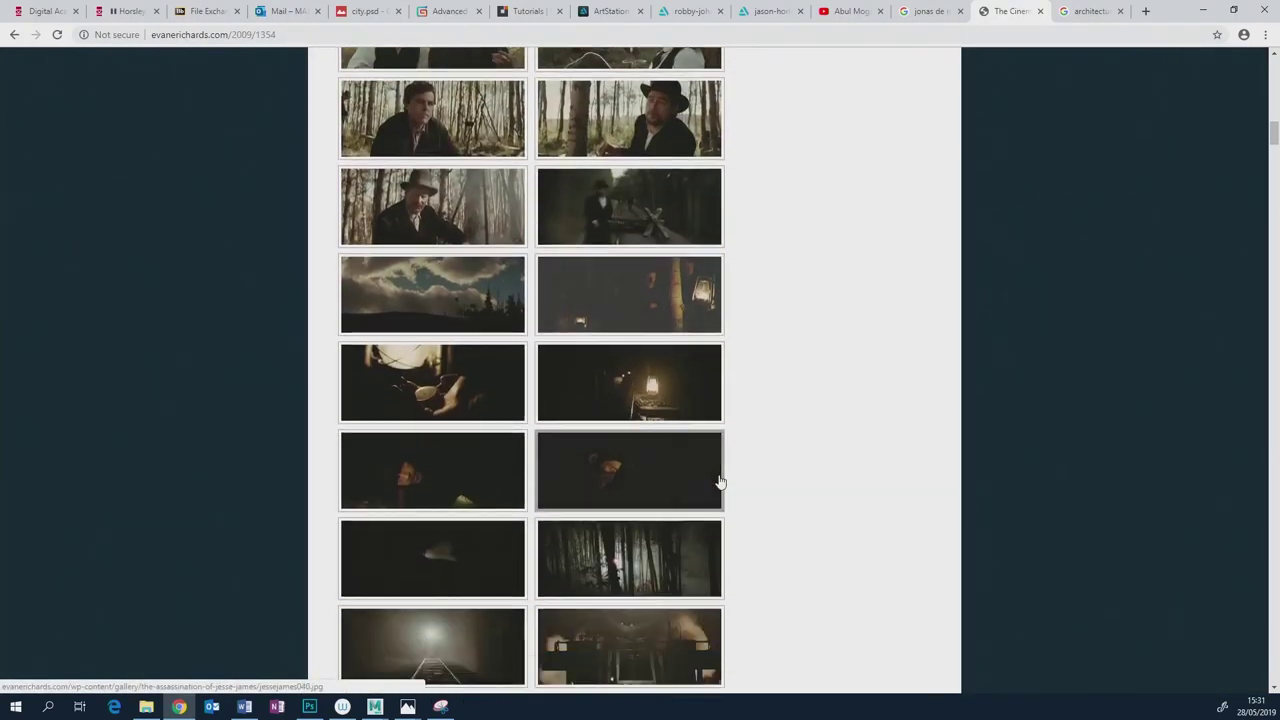
scroll(718, 481, down, 2)
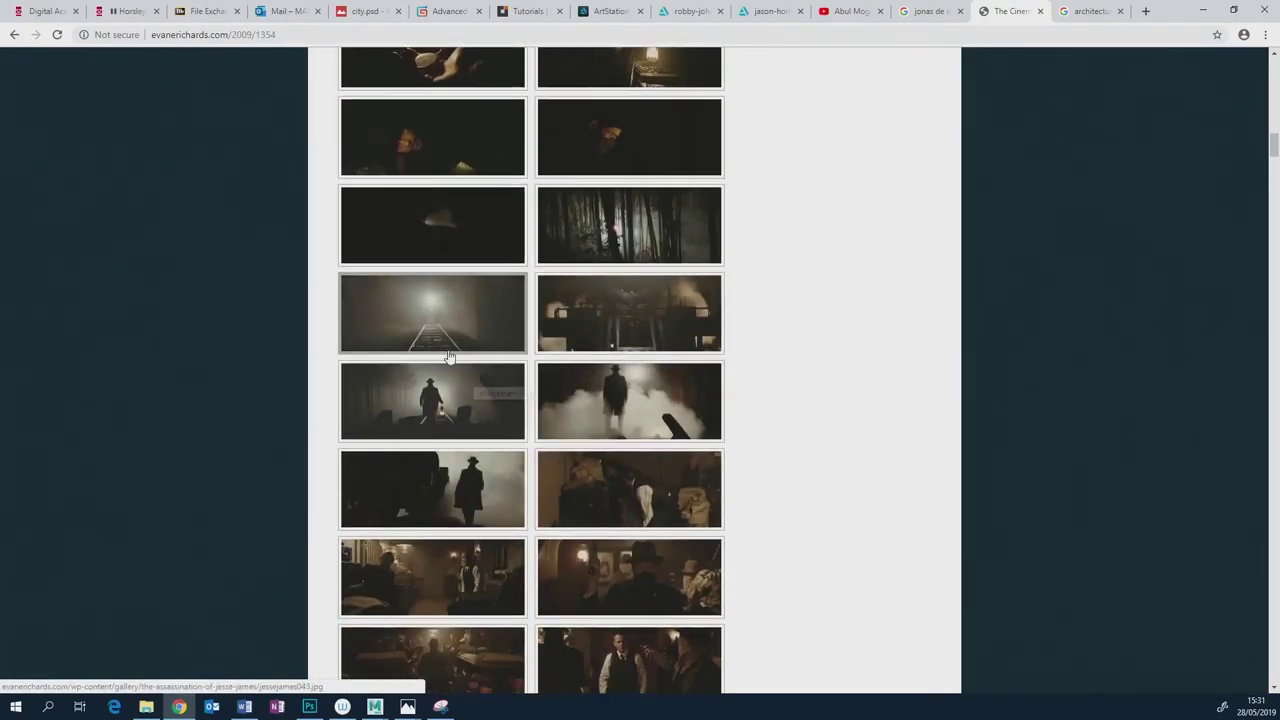
click(435, 383)
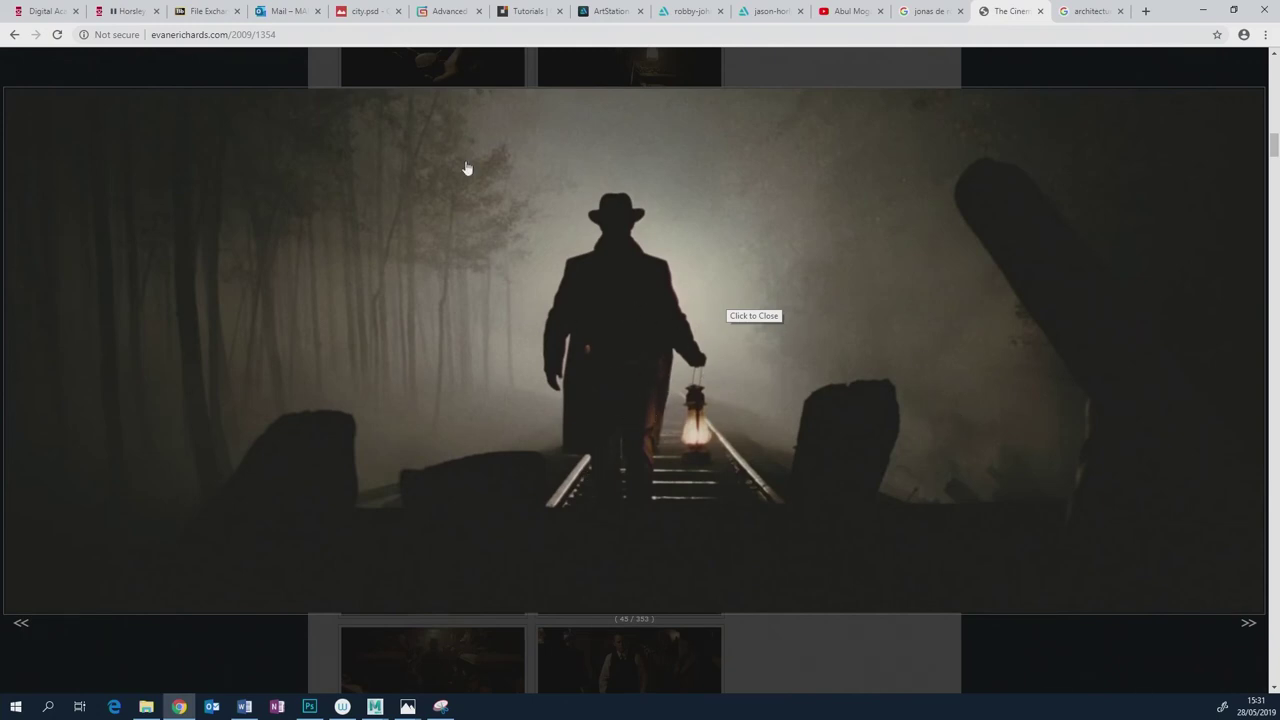
click(775, 317)
Browse farther to the hazy street still with men on horseback, enlarge it to study its lighting, and close it.
scroll(740, 488, down, 7)
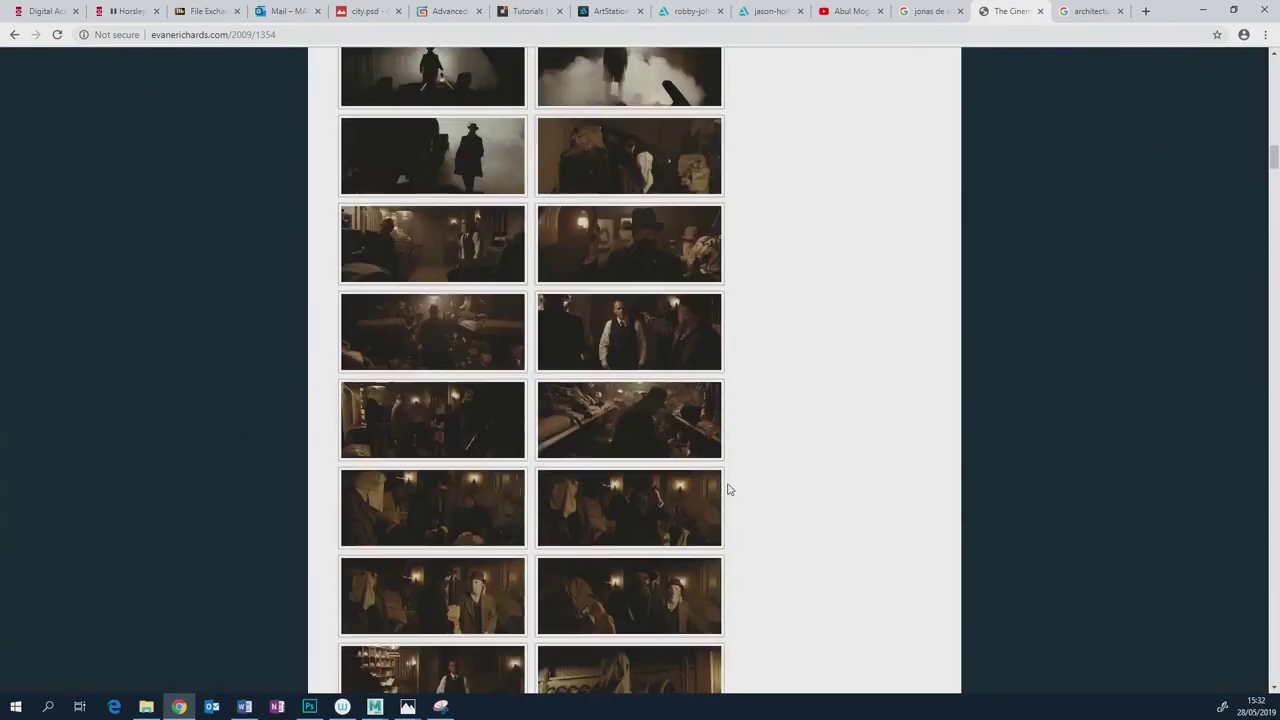
scroll(730, 482, down, 12)
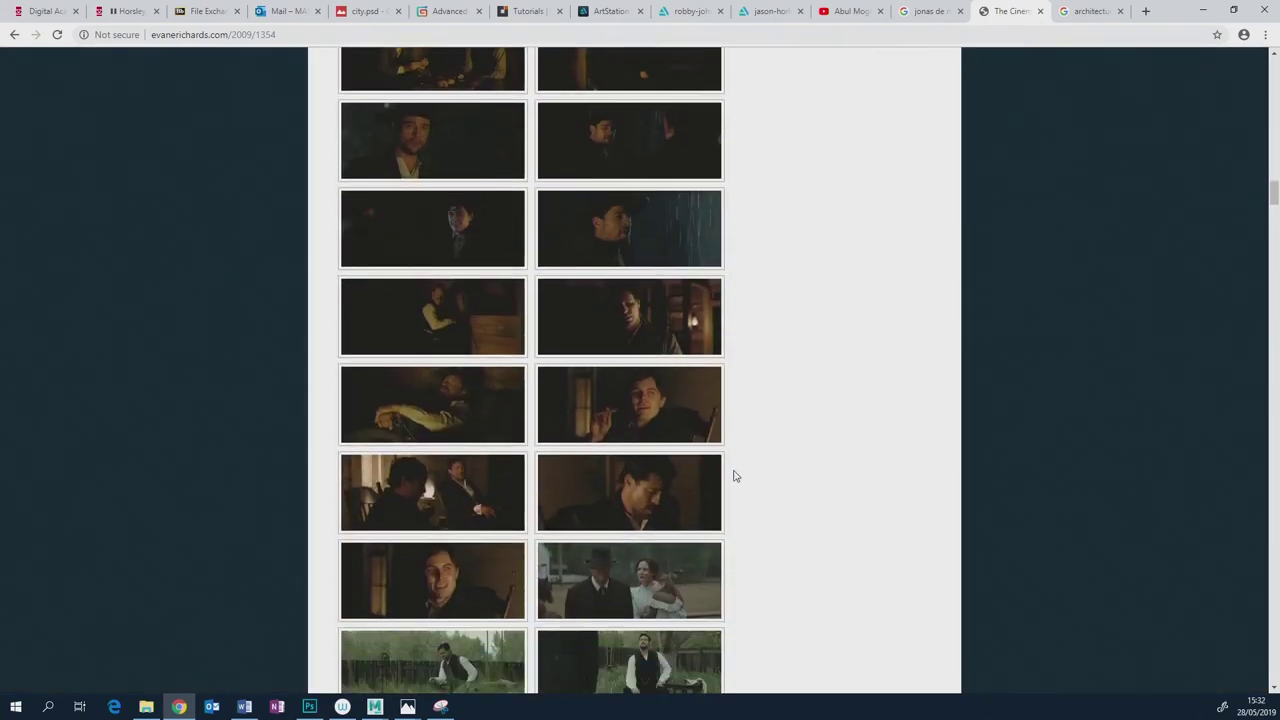
scroll(733, 476, down, 5)
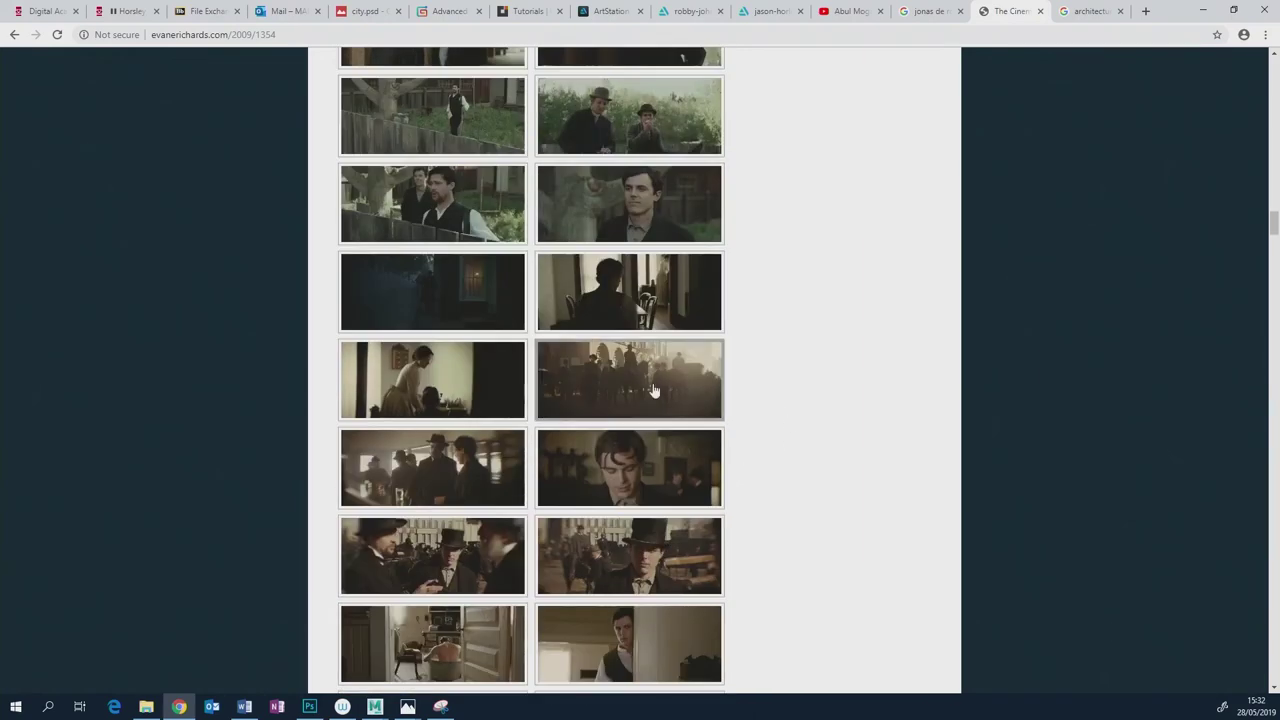
click(592, 406)
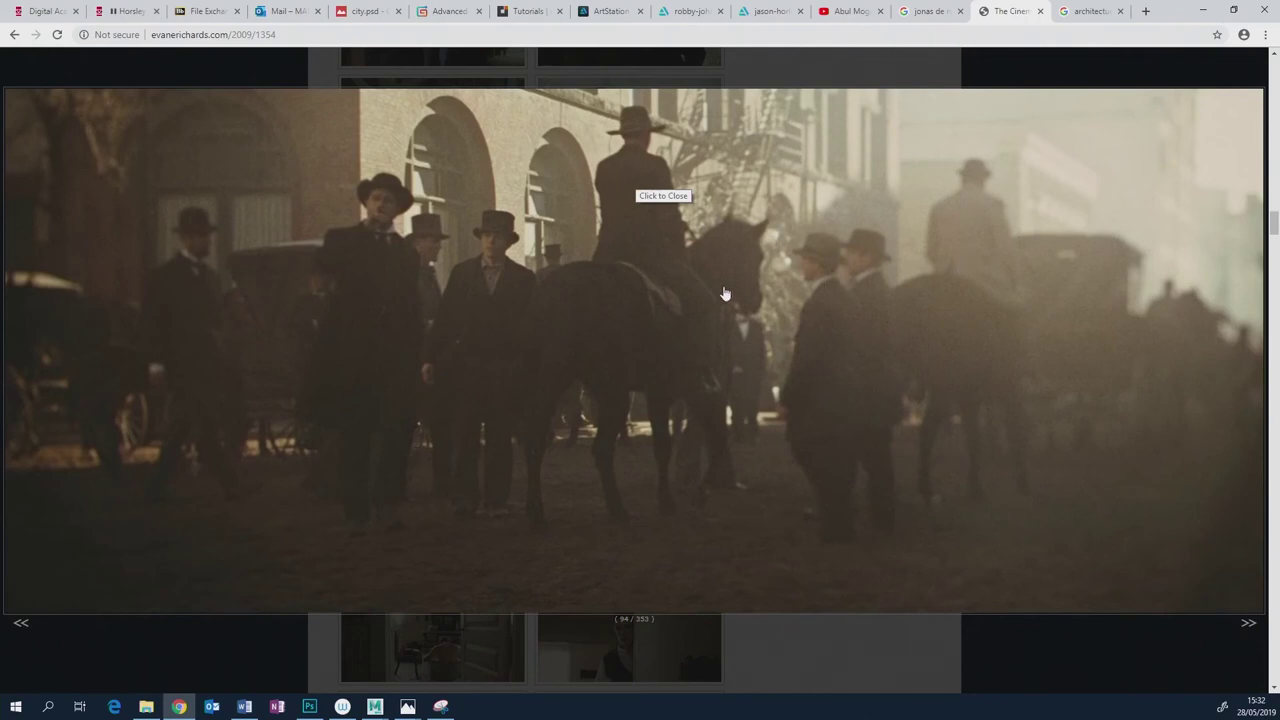
click(988, 530)
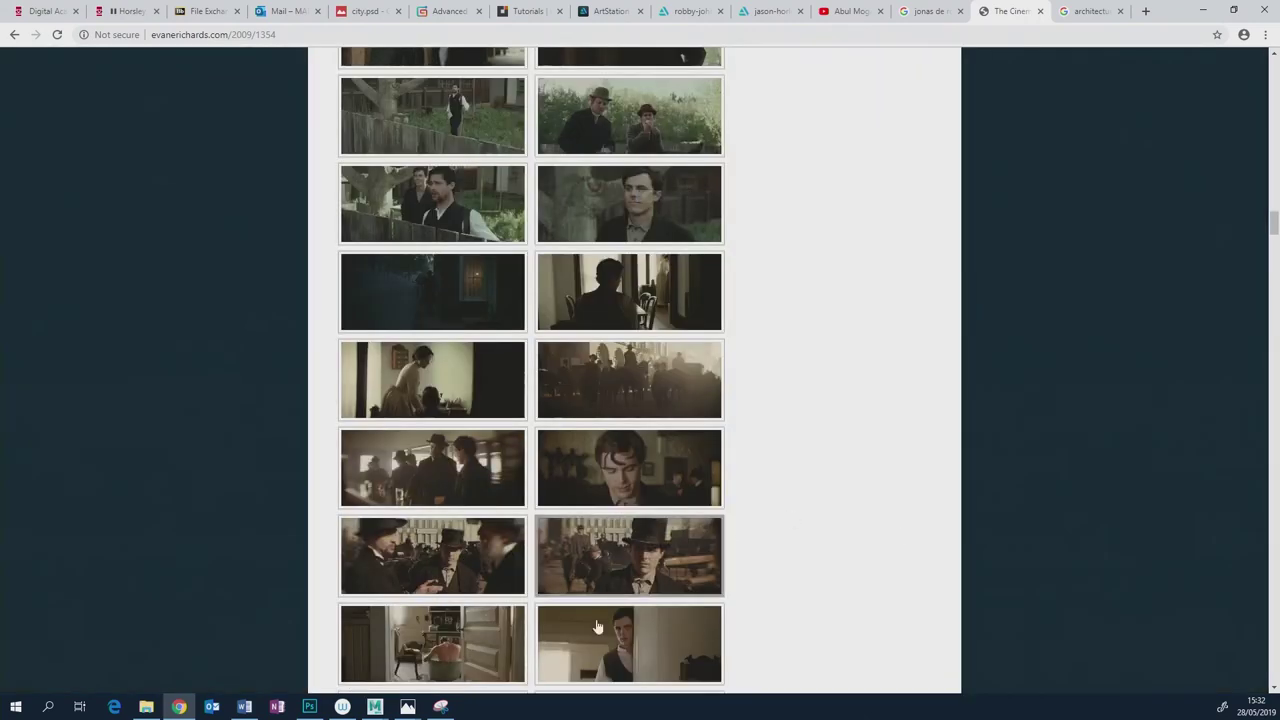
View Sunset_villageJPEG.jpg in Photos, and switch to the model-village-user-guide-sunset scene in Maya.
mouse_move(407, 707)
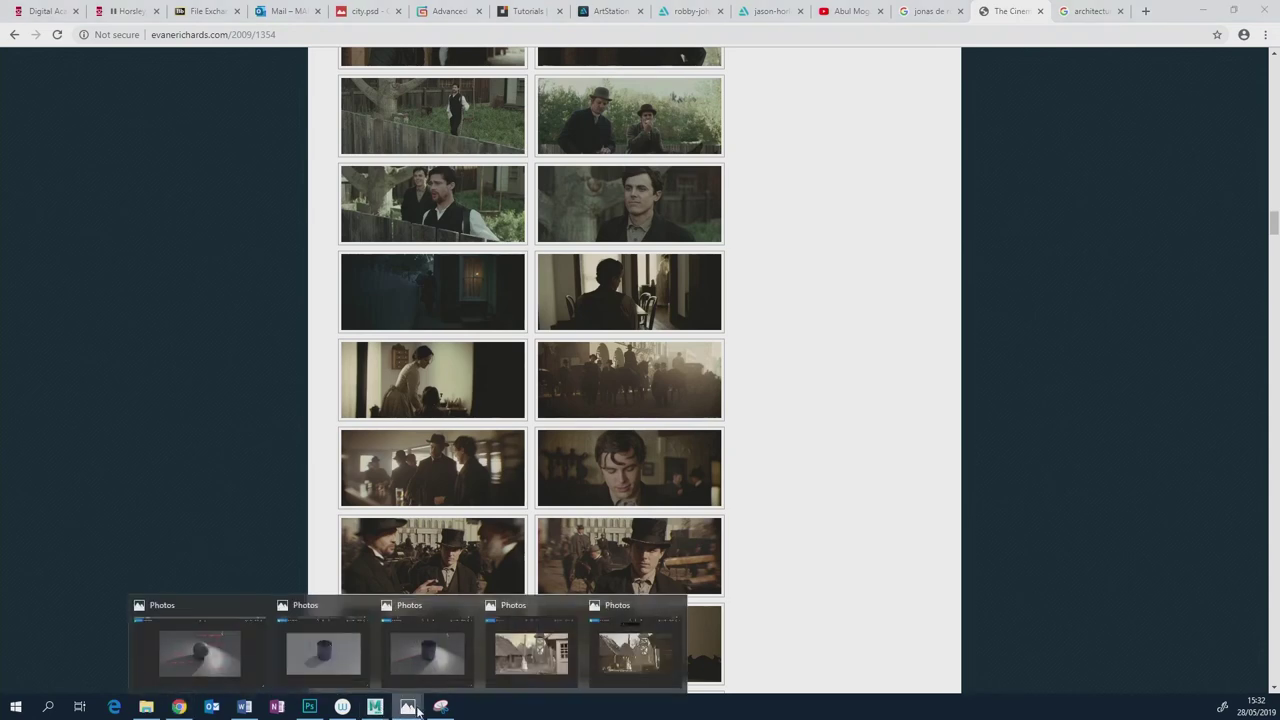
click(607, 657)
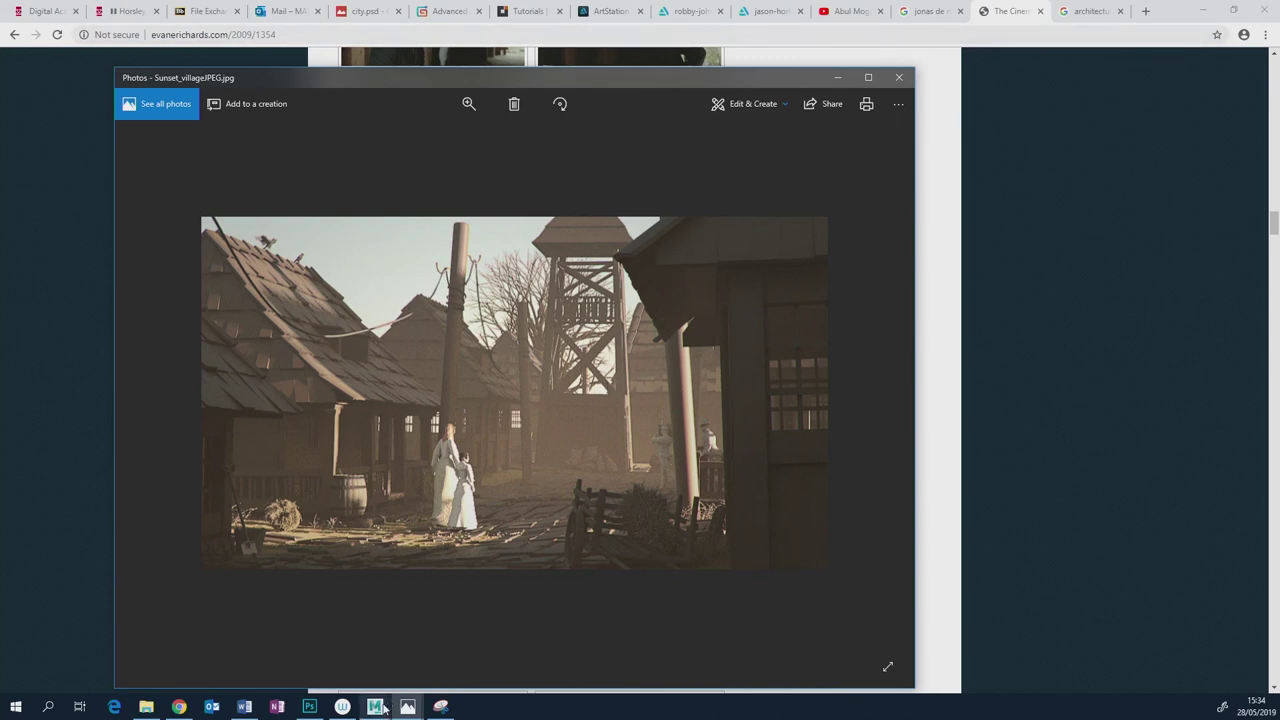
mouse_move(378, 707)
click(447, 652)
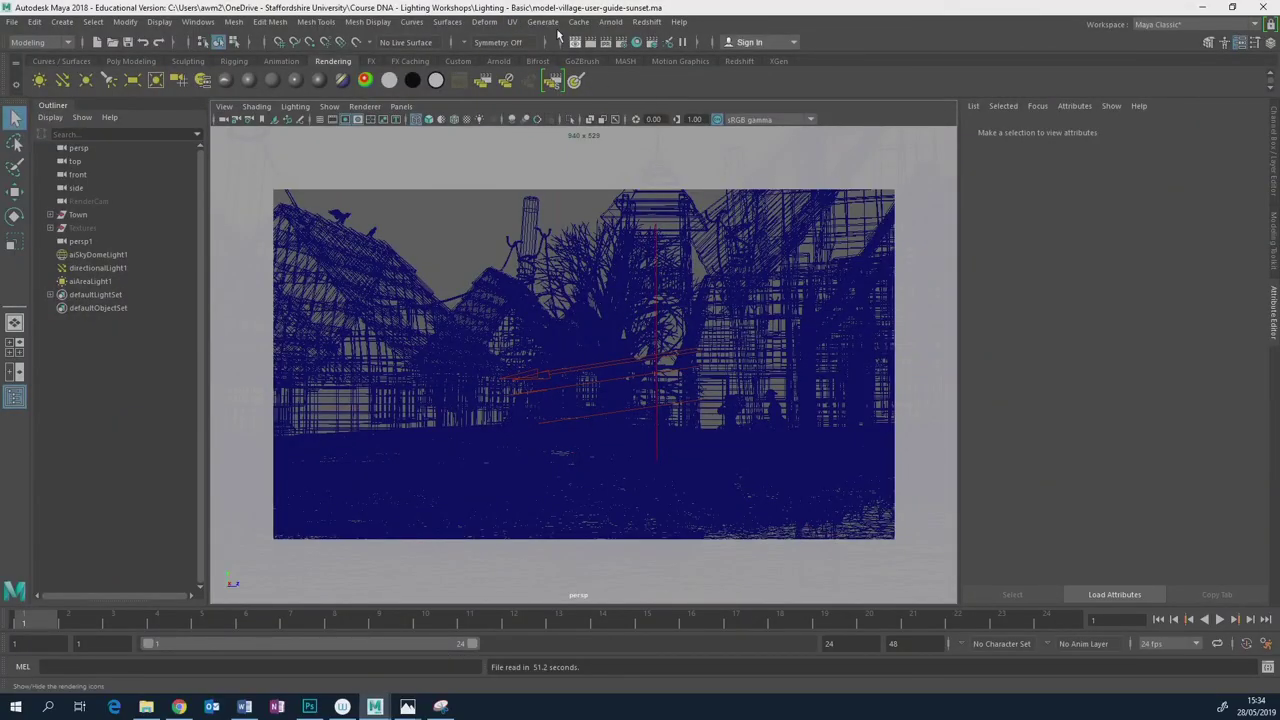
Set the Diffuse, Specular, SSS and Indirect visibility of aiAreaLight1 to 0.
click(97, 268)
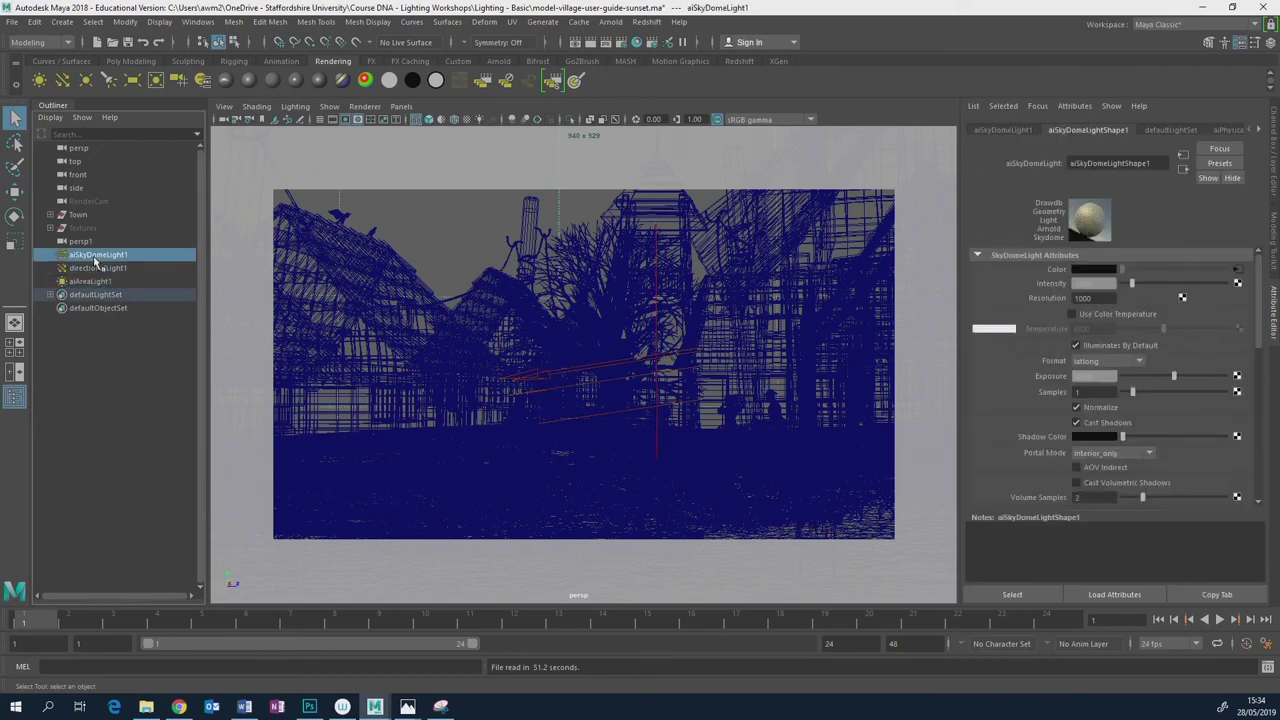
click(101, 283)
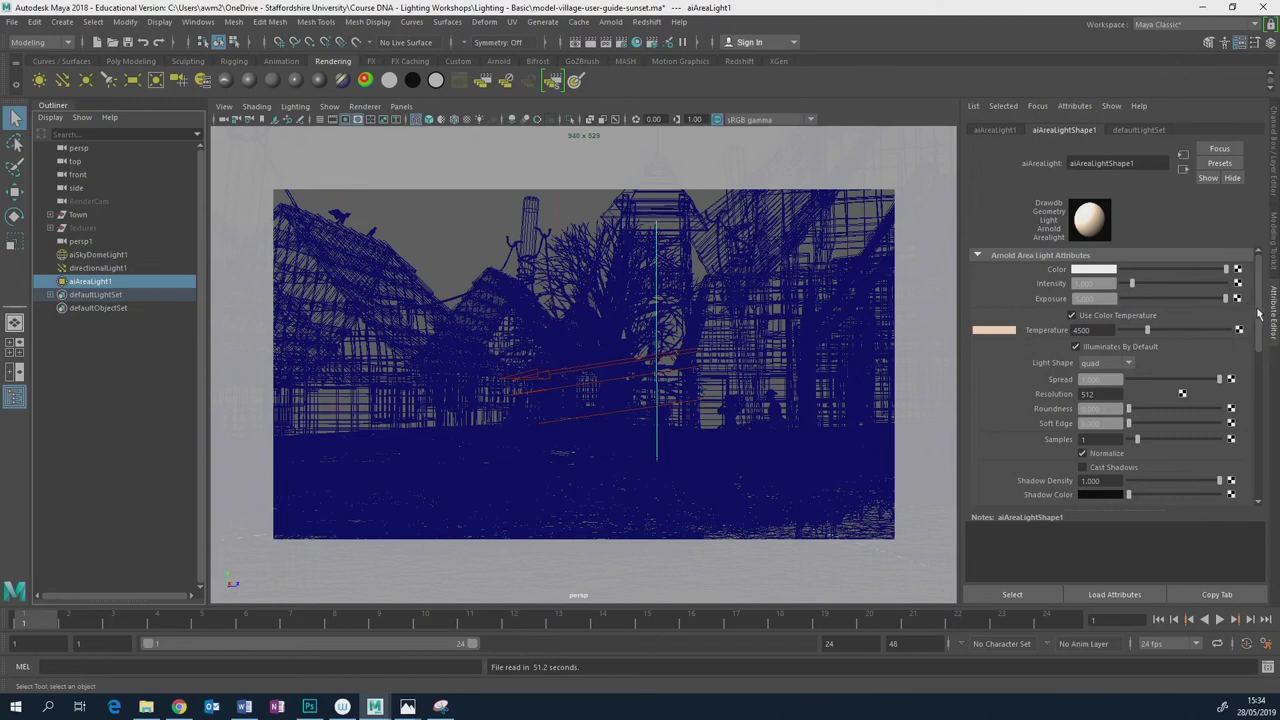
drag(1255, 314, 1247, 399)
double_click(1105, 327)
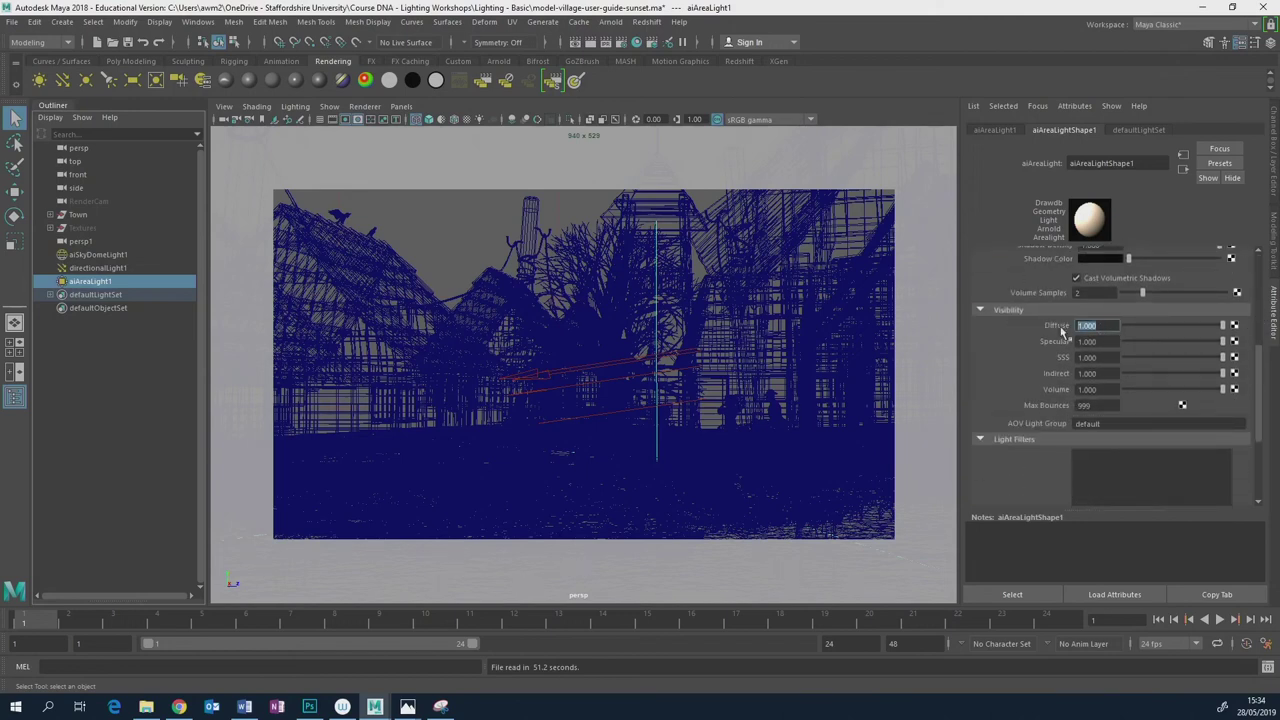
text(0)
double_click(1095, 341)
text(0)
double_click(1106, 358)
text(0)
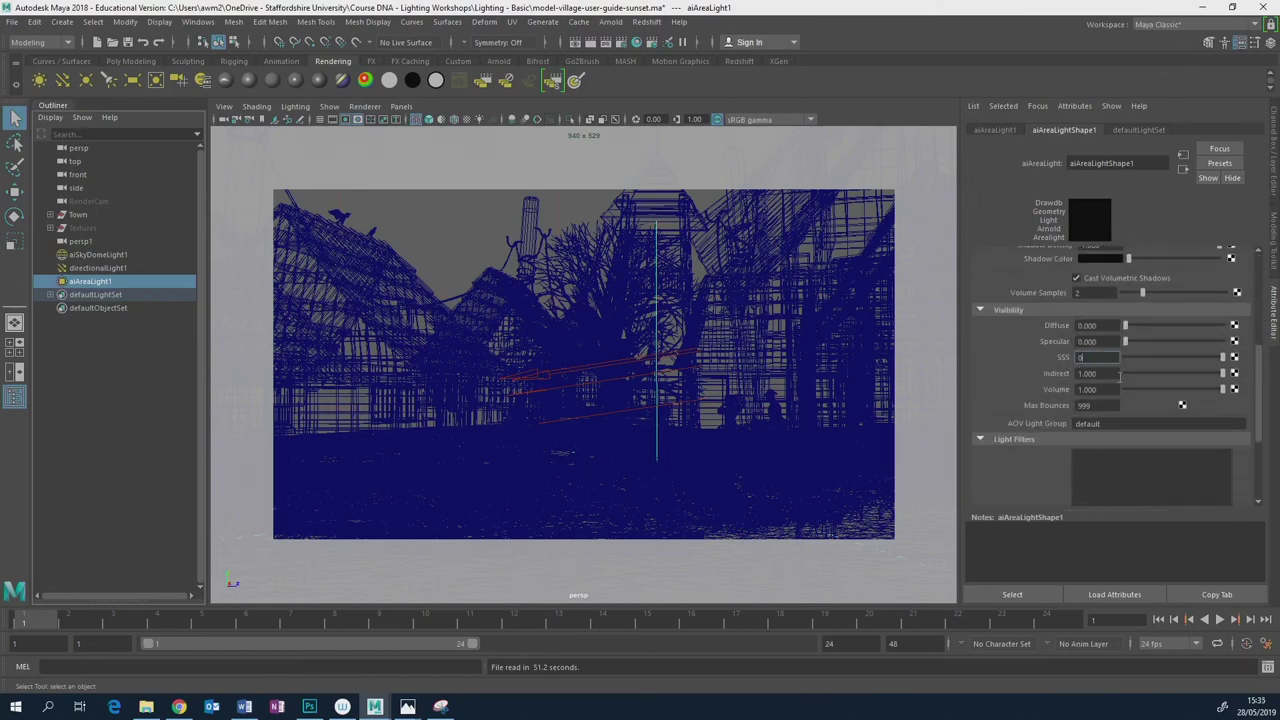
double_click(1110, 372)
text(0)
key(Tab)
Hide aiAreaLight1 and directionalLight1 in the village scene.
click(110, 268)
click(155, 281)
key(ctrl+h)
click(137, 267)
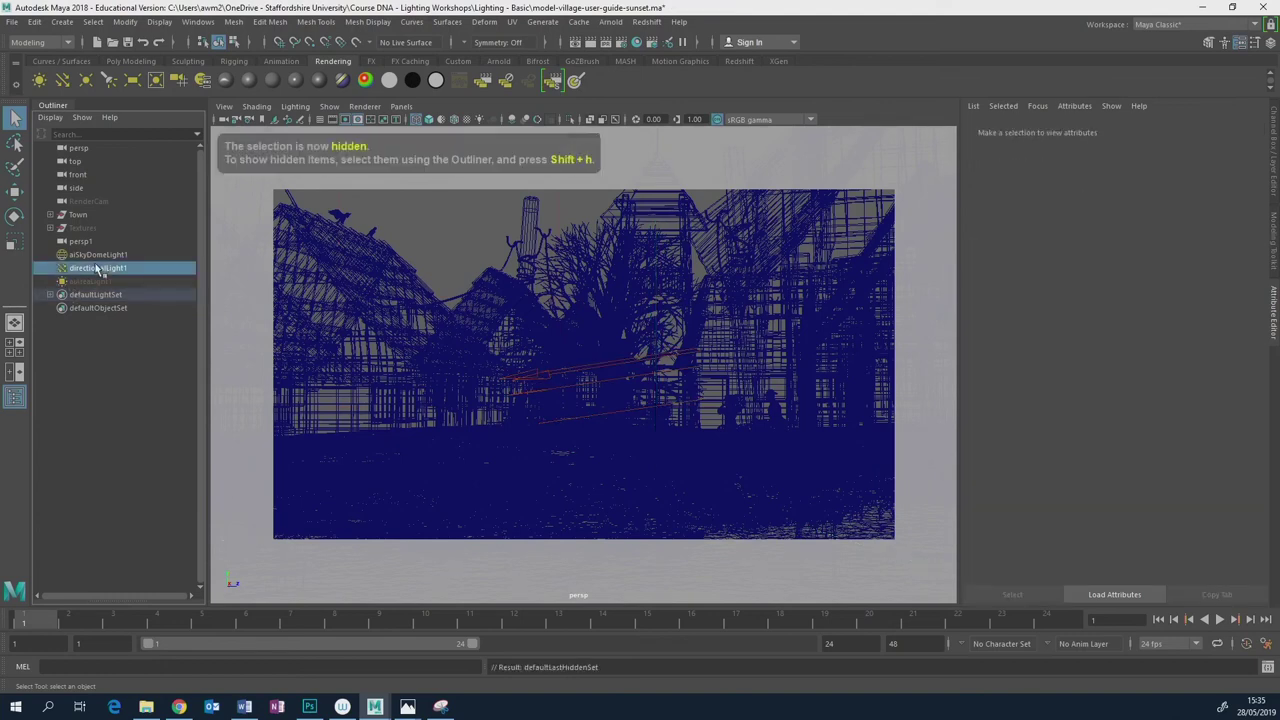
key(ctrl+h)
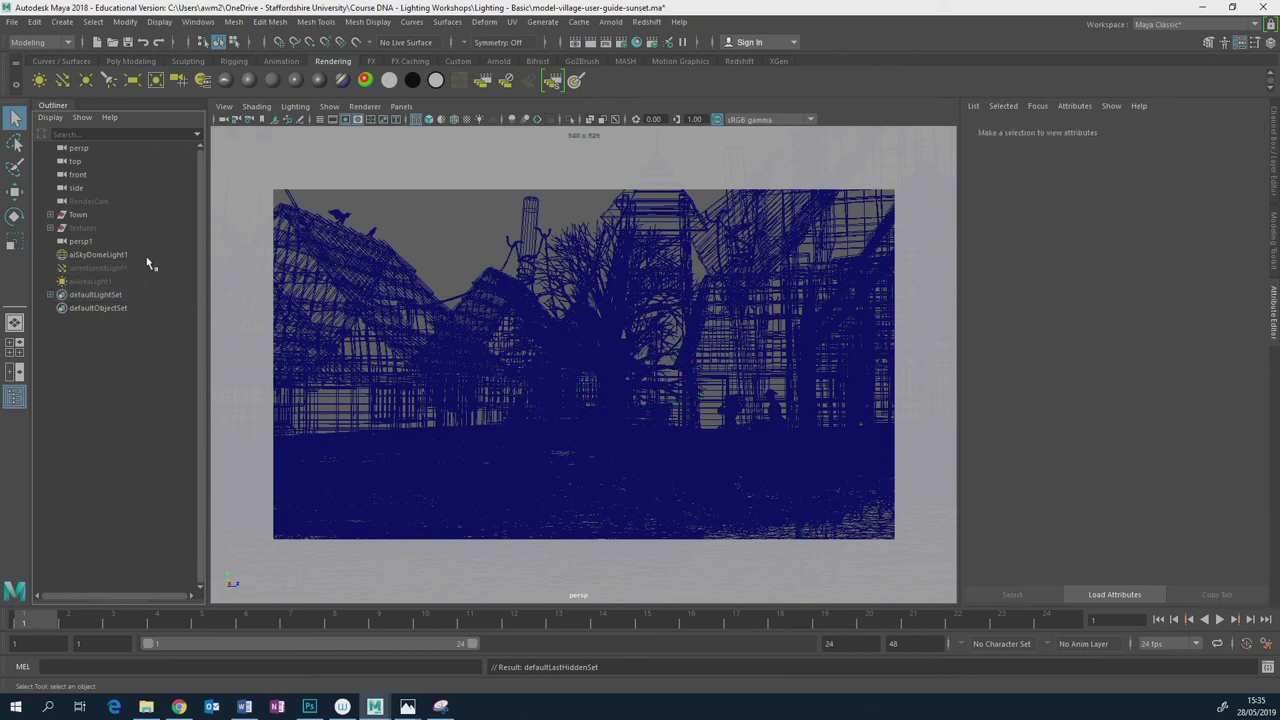
Rename the shape node of aiSkyDomeLight1 to FILL_LIGHT.
click(130, 255)
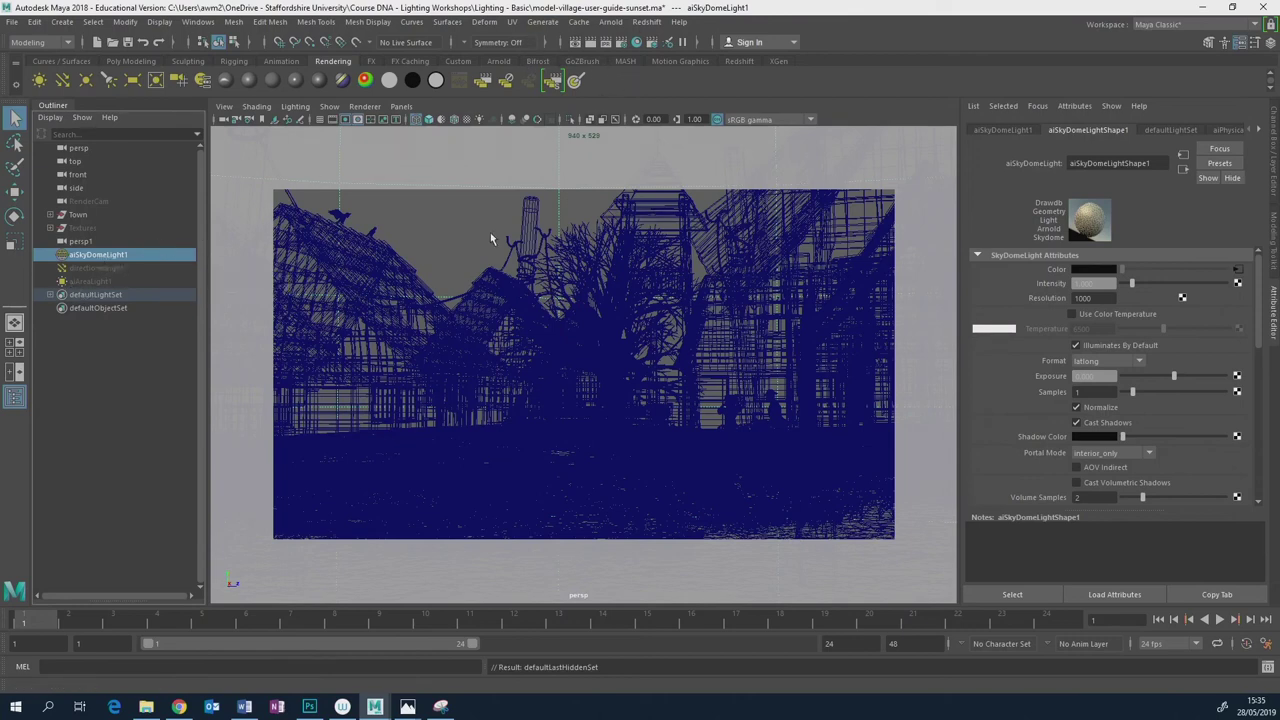
double_click(1160, 160)
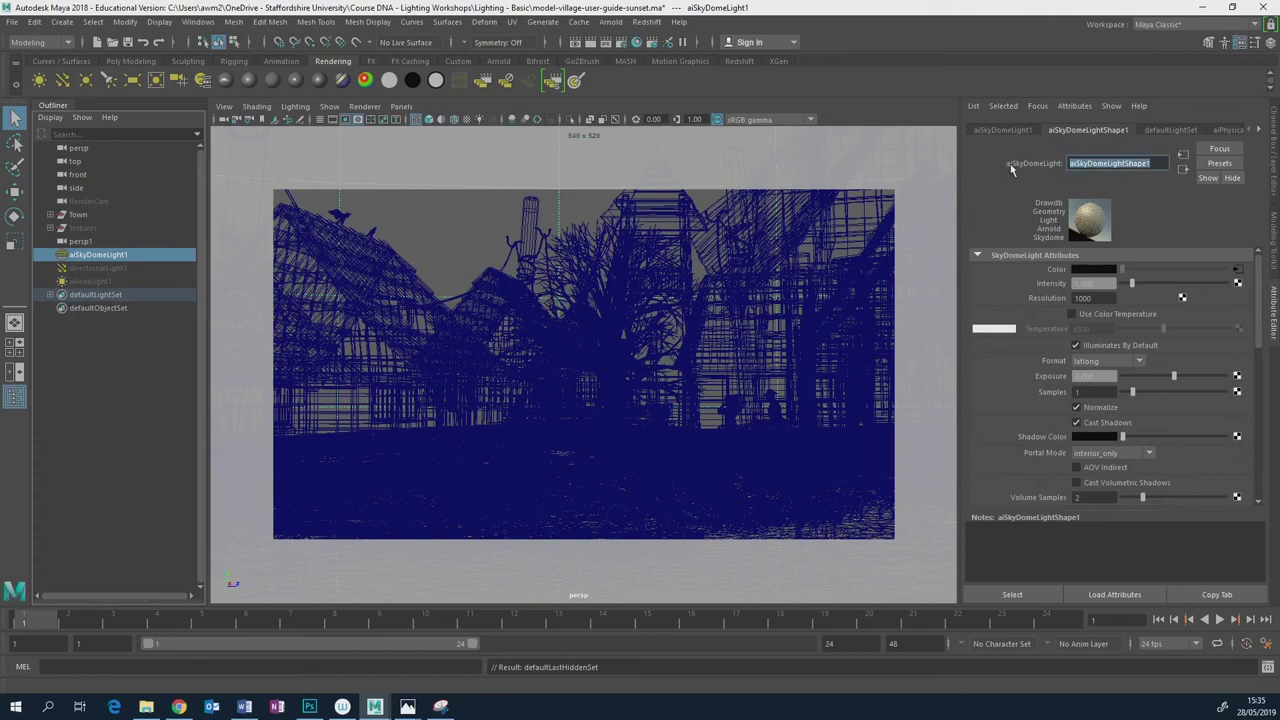
text(Fill)
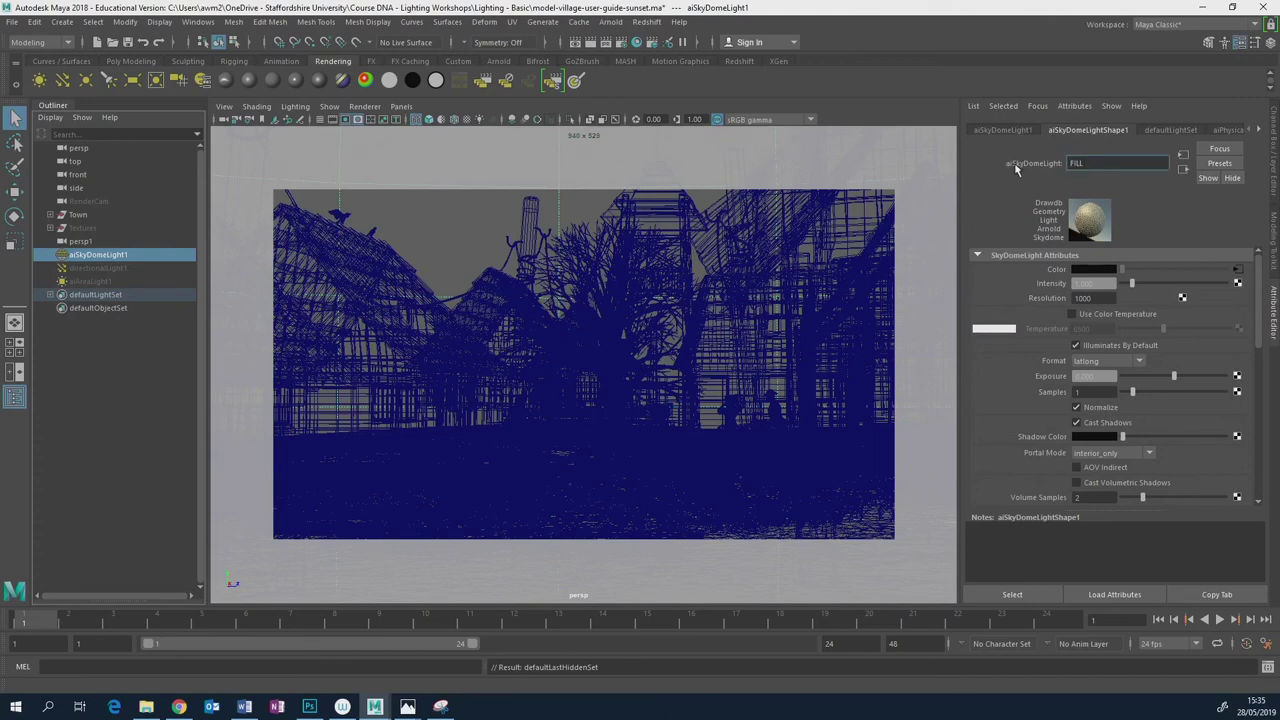
text(_LIGHT)
key(Return)
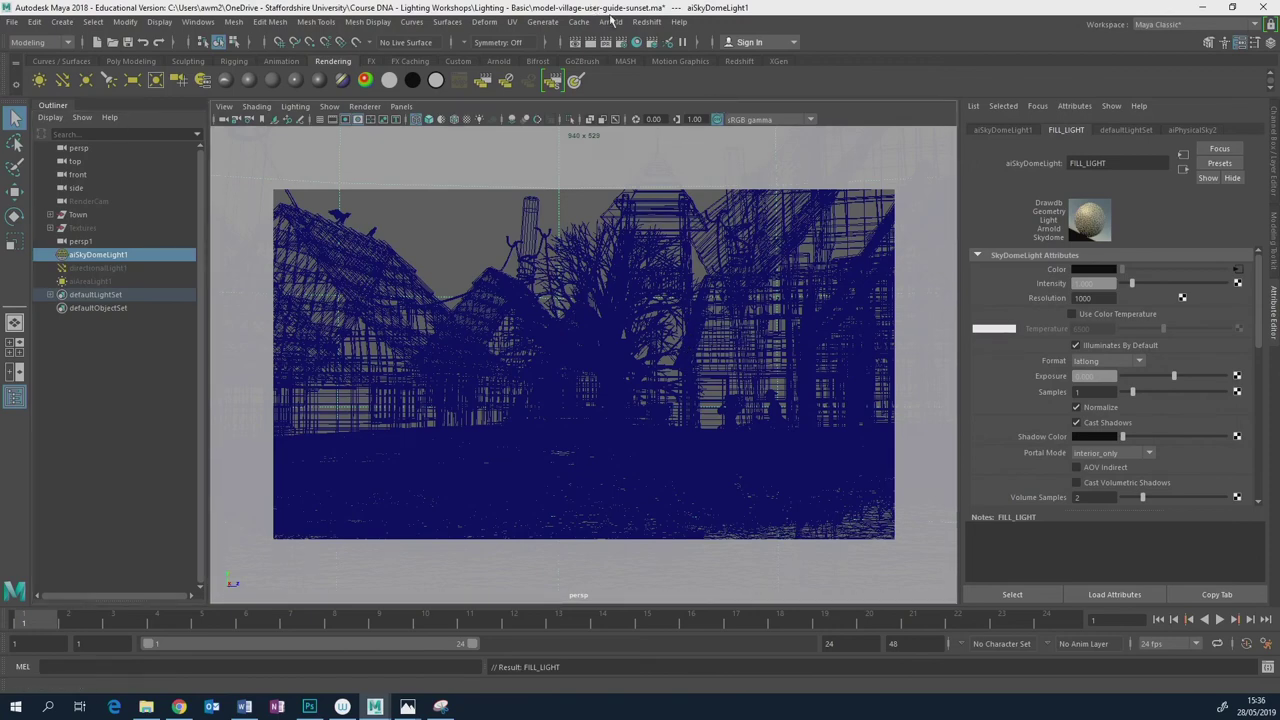
Start an interactive render of the village in Arnold RenderView and set its camera to perspShape.
click(614, 21)
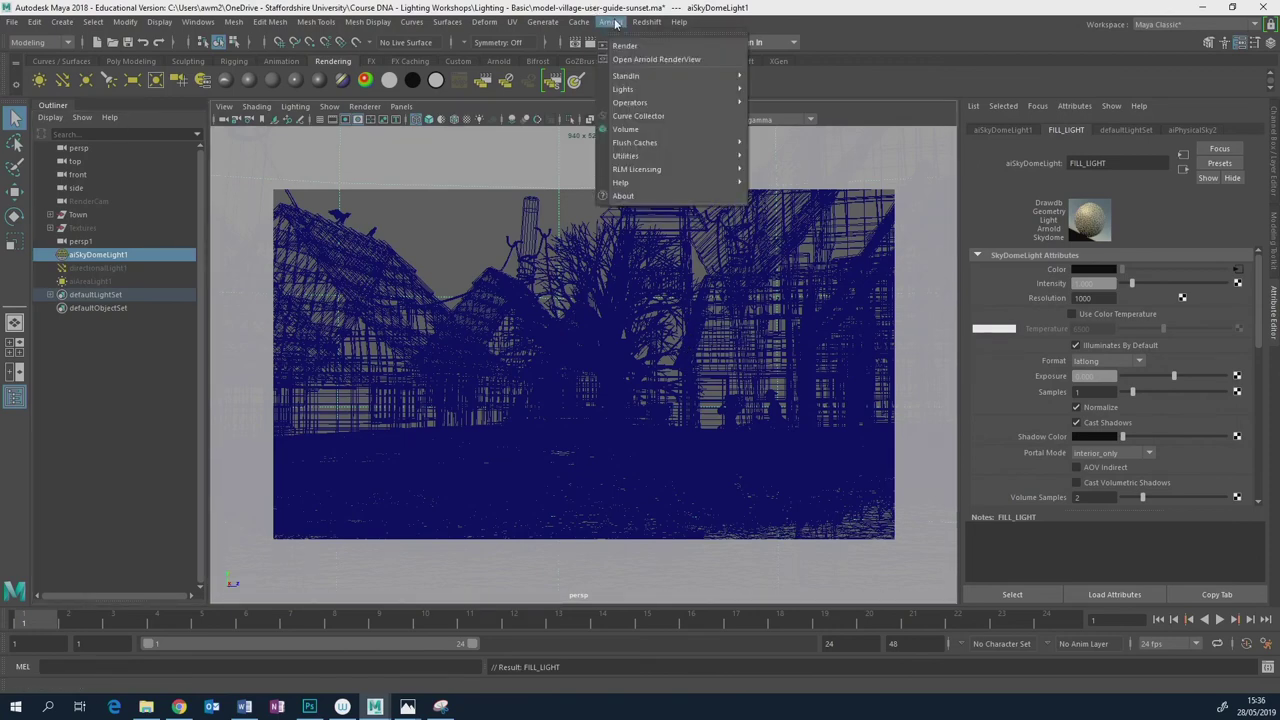
click(653, 58)
click(972, 197)
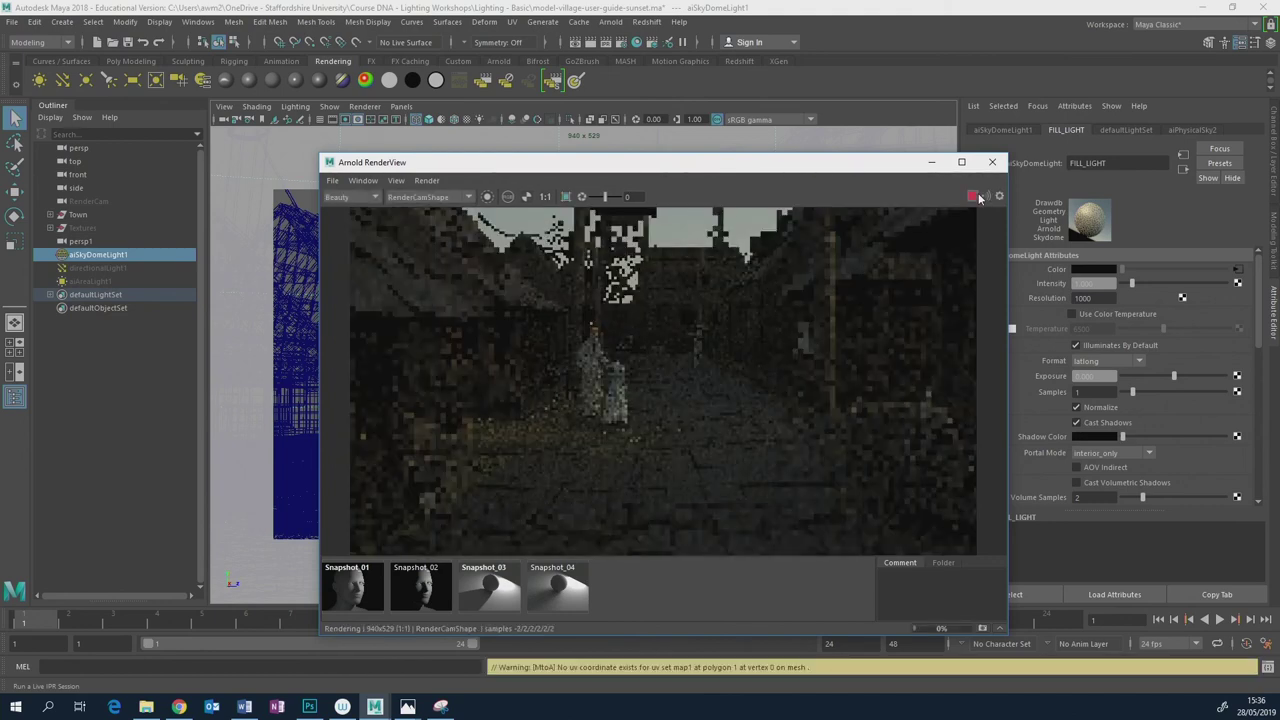
click(428, 197)
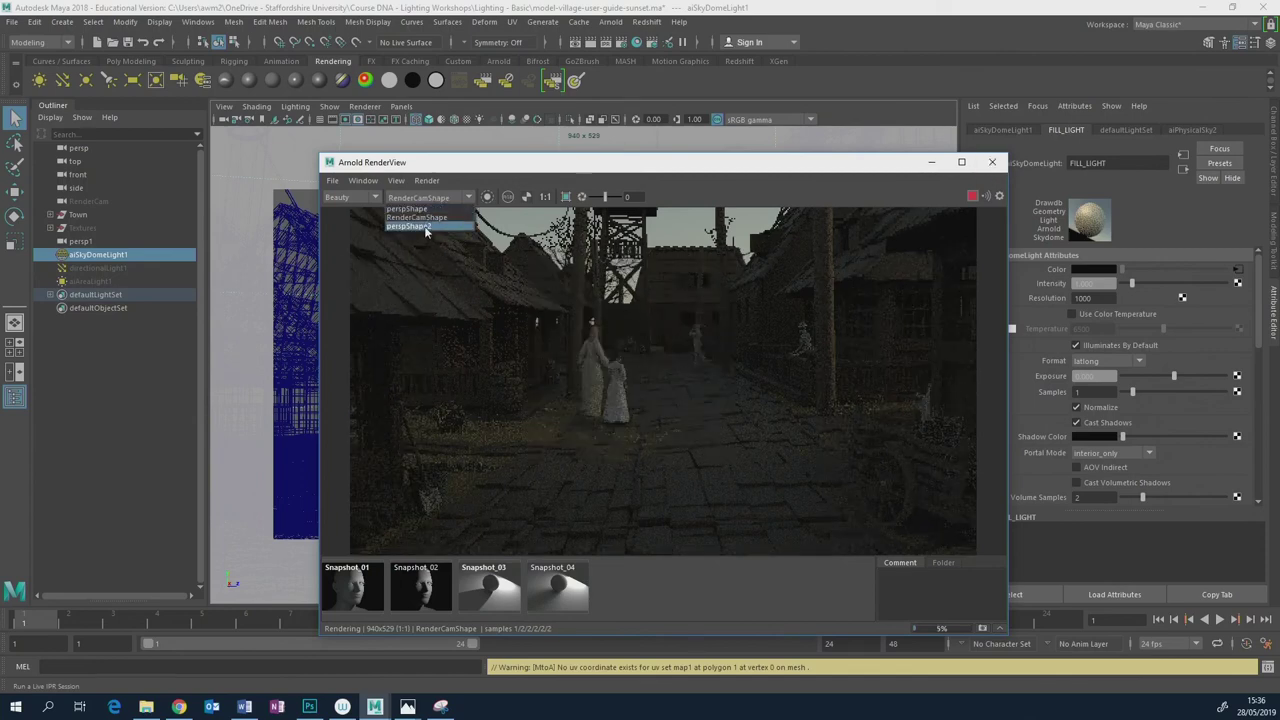
click(424, 226)
click(436, 197)
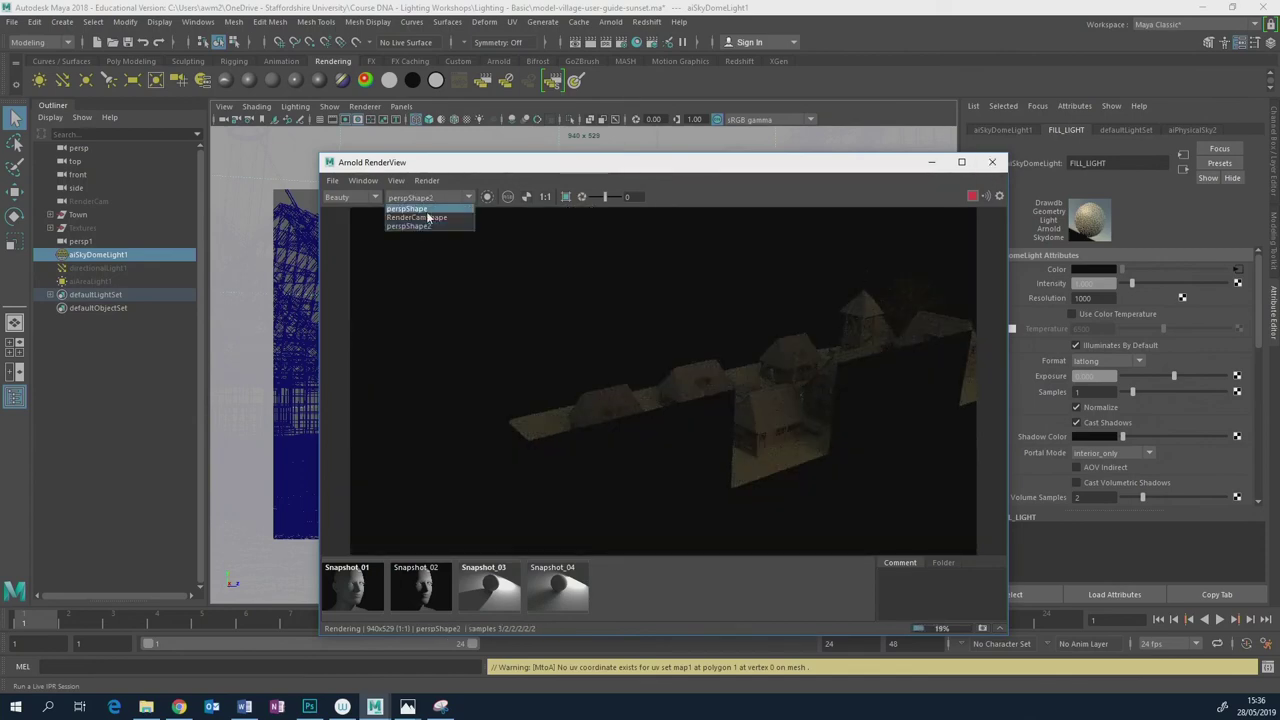
click(426, 219)
click(428, 197)
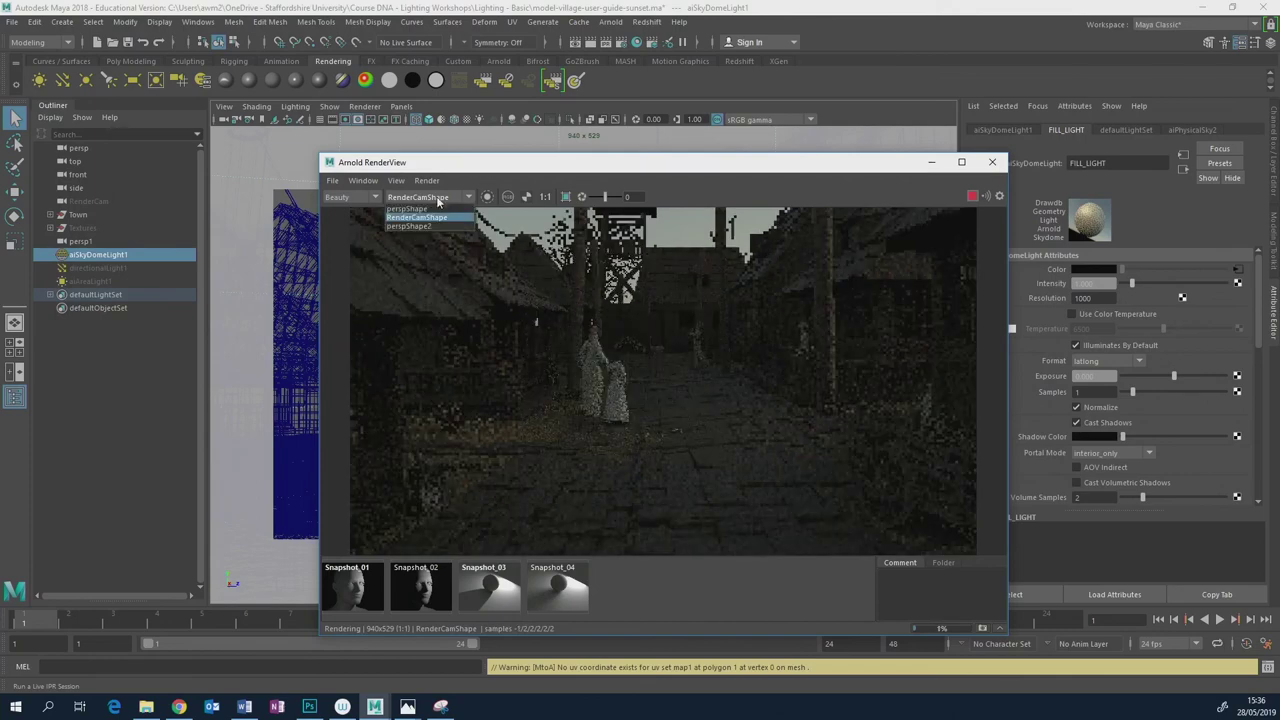
click(426, 211)
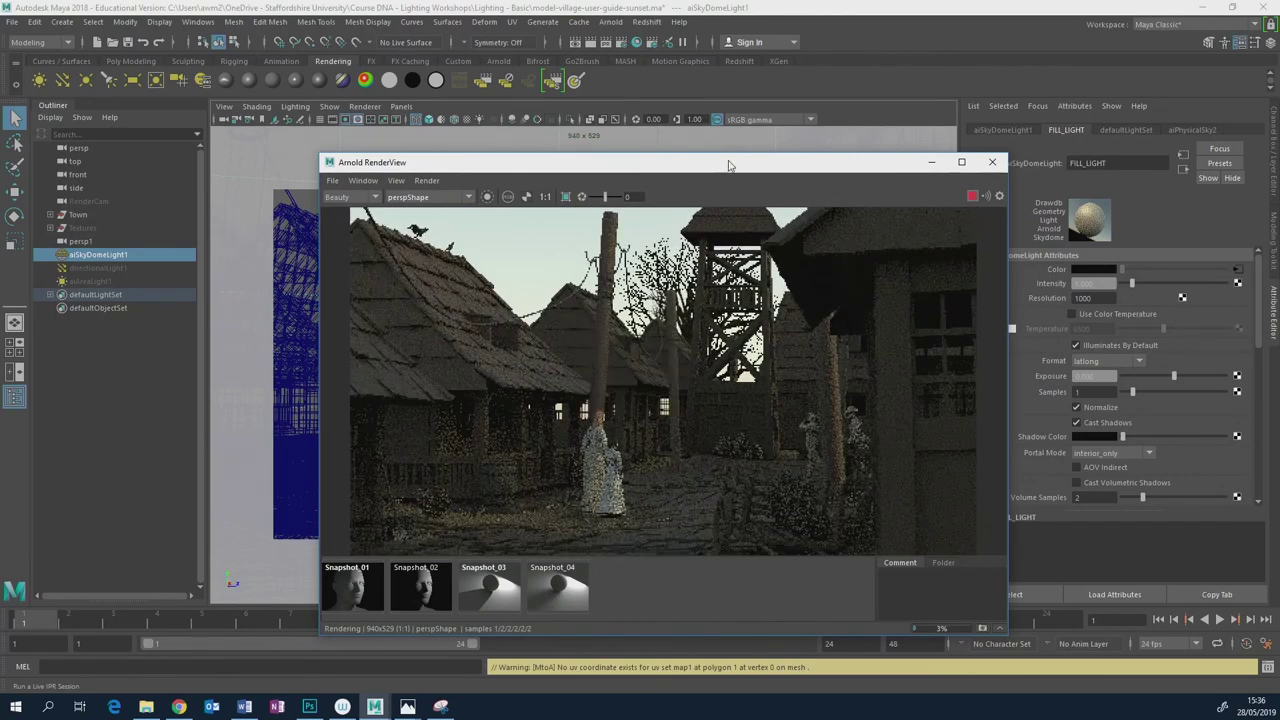
drag(731, 165, 640, 101)
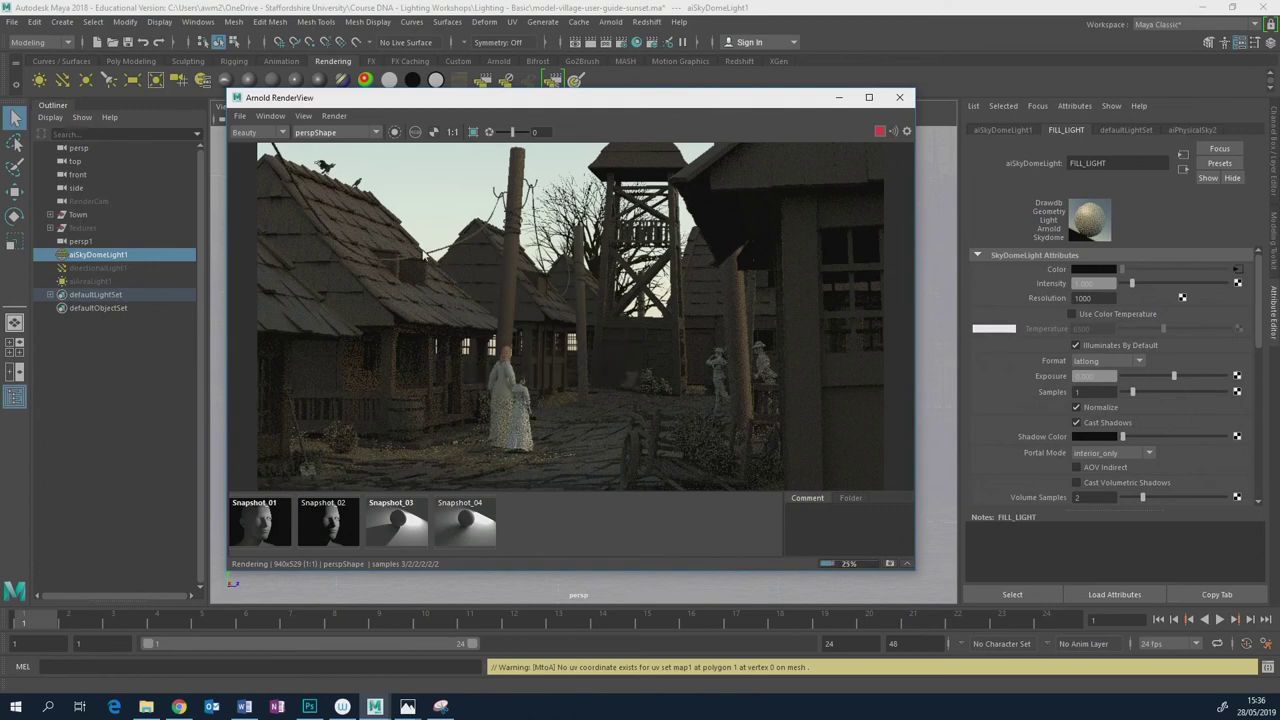
Switch to Chrome, search for hdrhaven in a new tab, and open the HDRI Haven website.
click(104, 268)
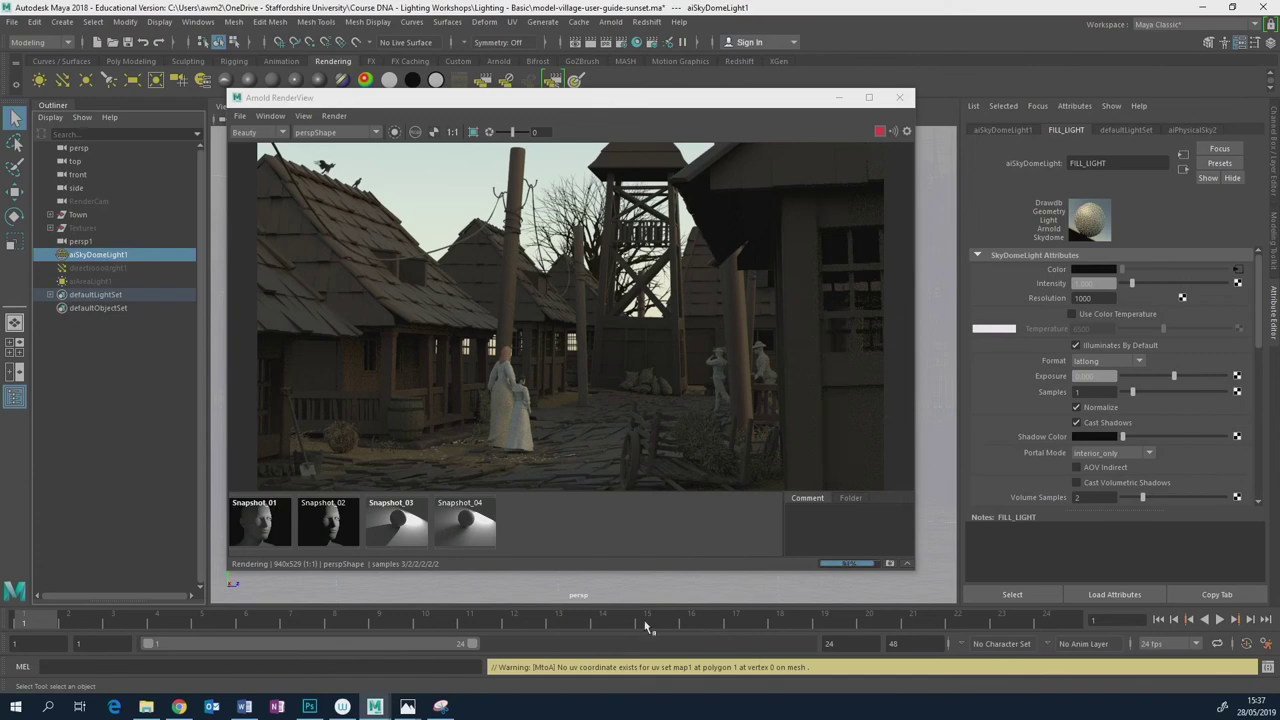
click(178, 707)
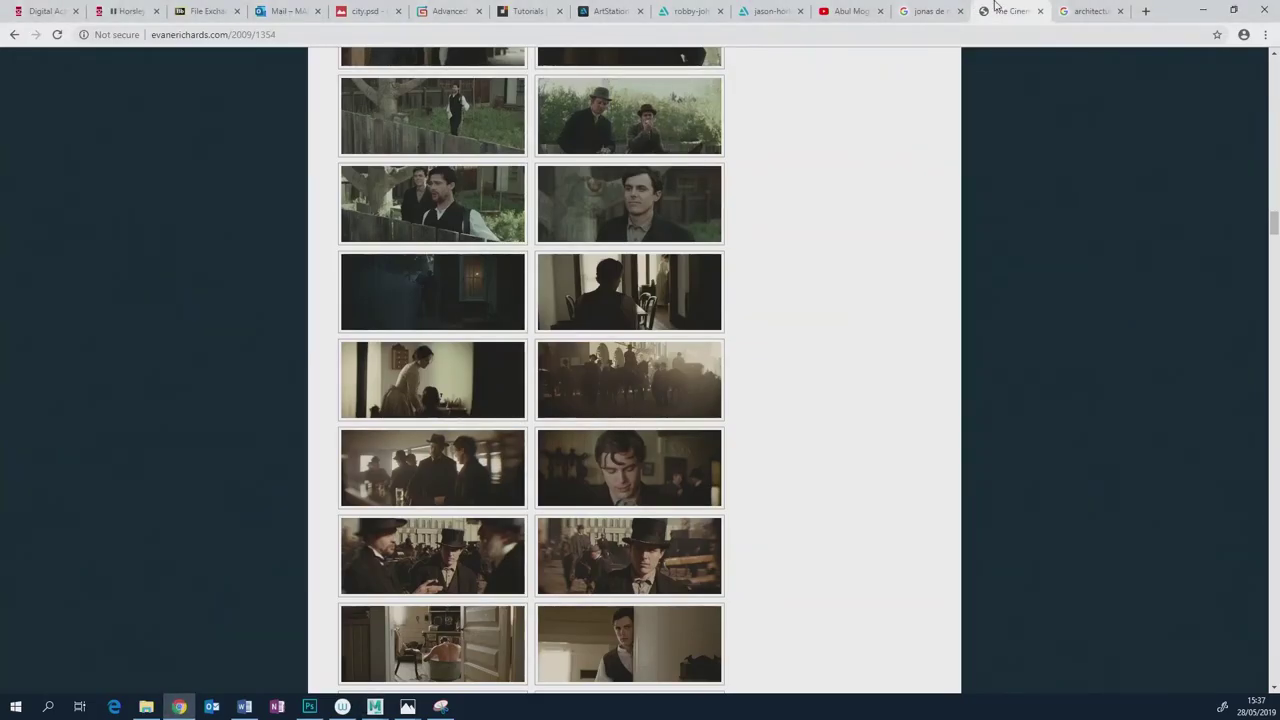
click(1150, 10)
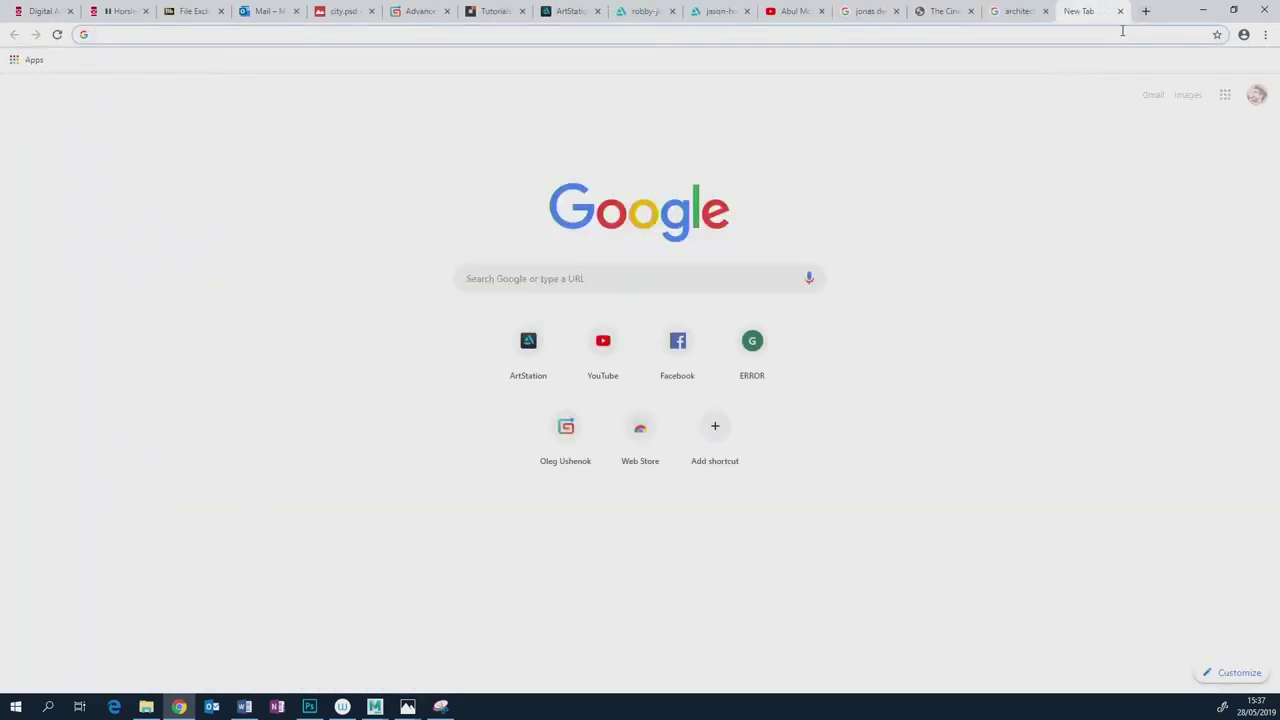
text(hdrhaven)
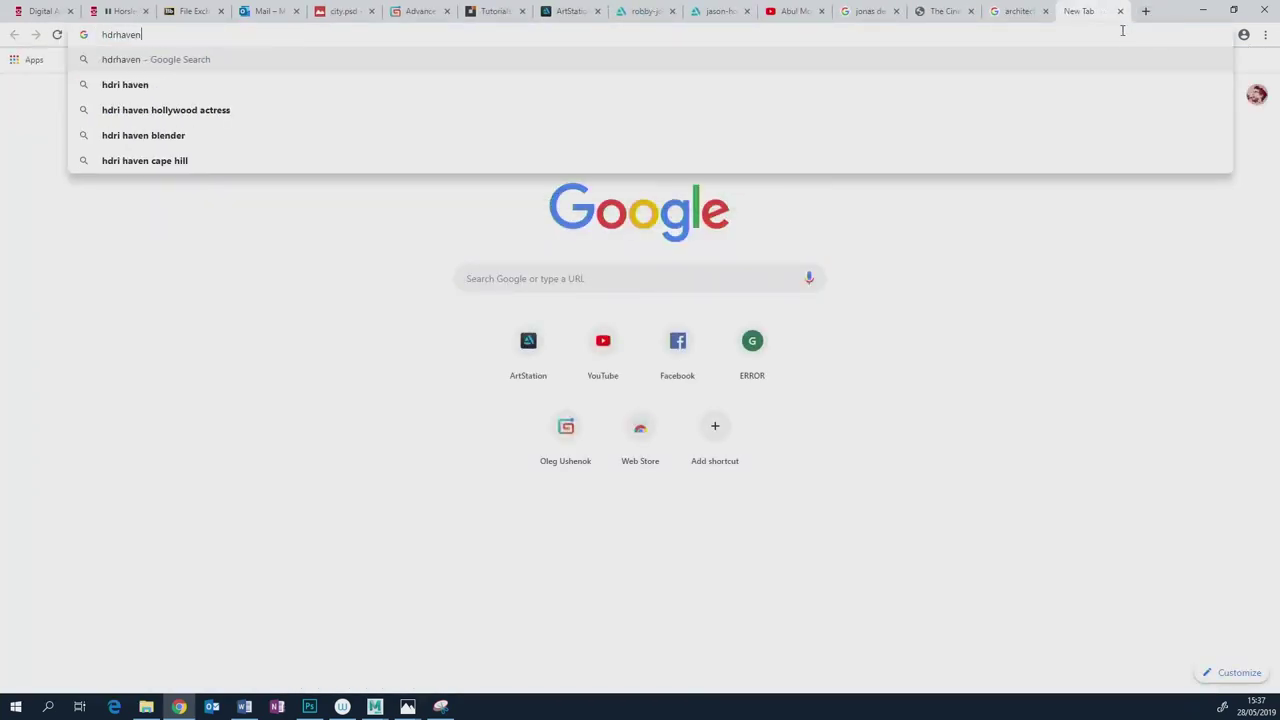
key(Return)
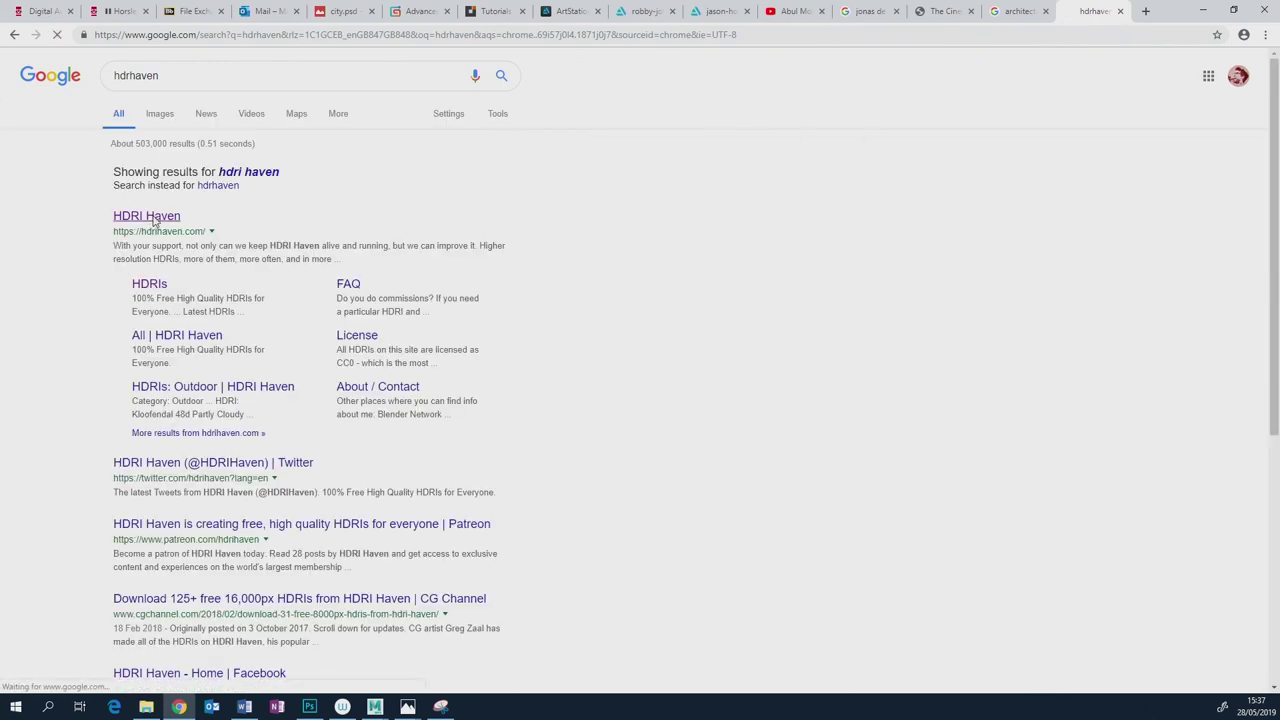
click(150, 215)
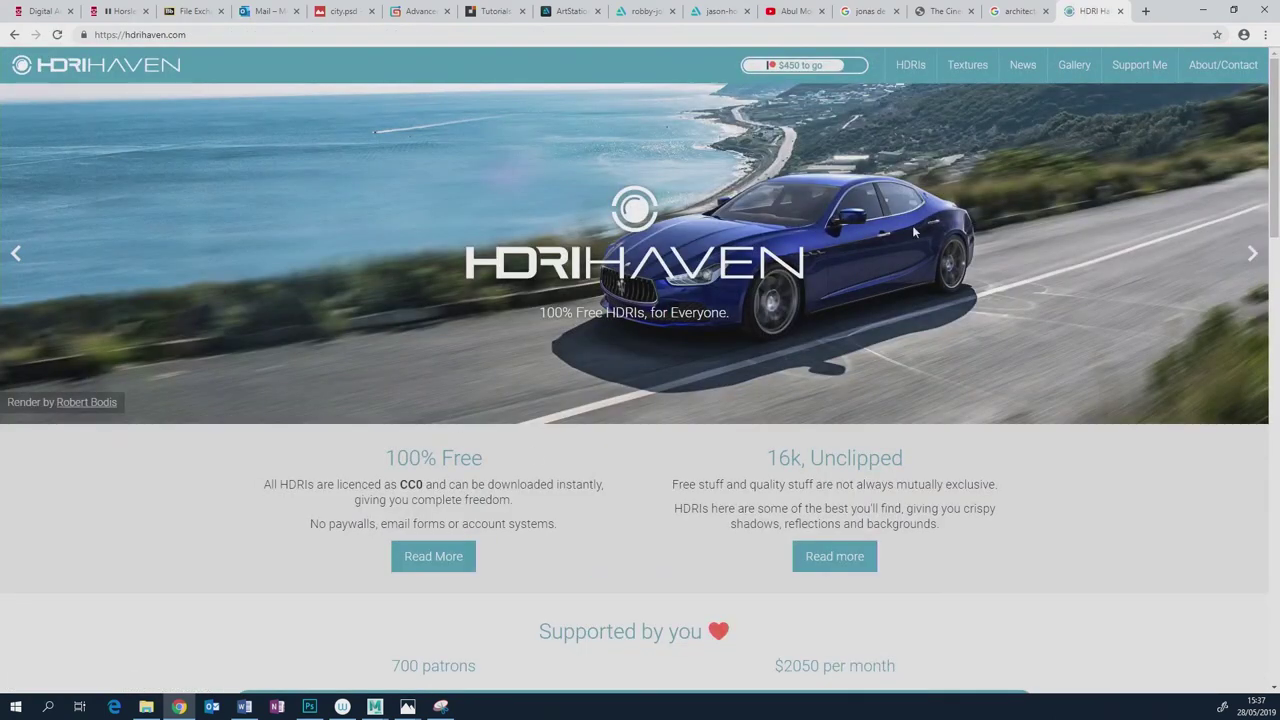
Browse the full HDRI collection on HDRI Haven and filter it to the Sunrise/Sunset category.
click(912, 70)
scroll(600, 368, down, 7)
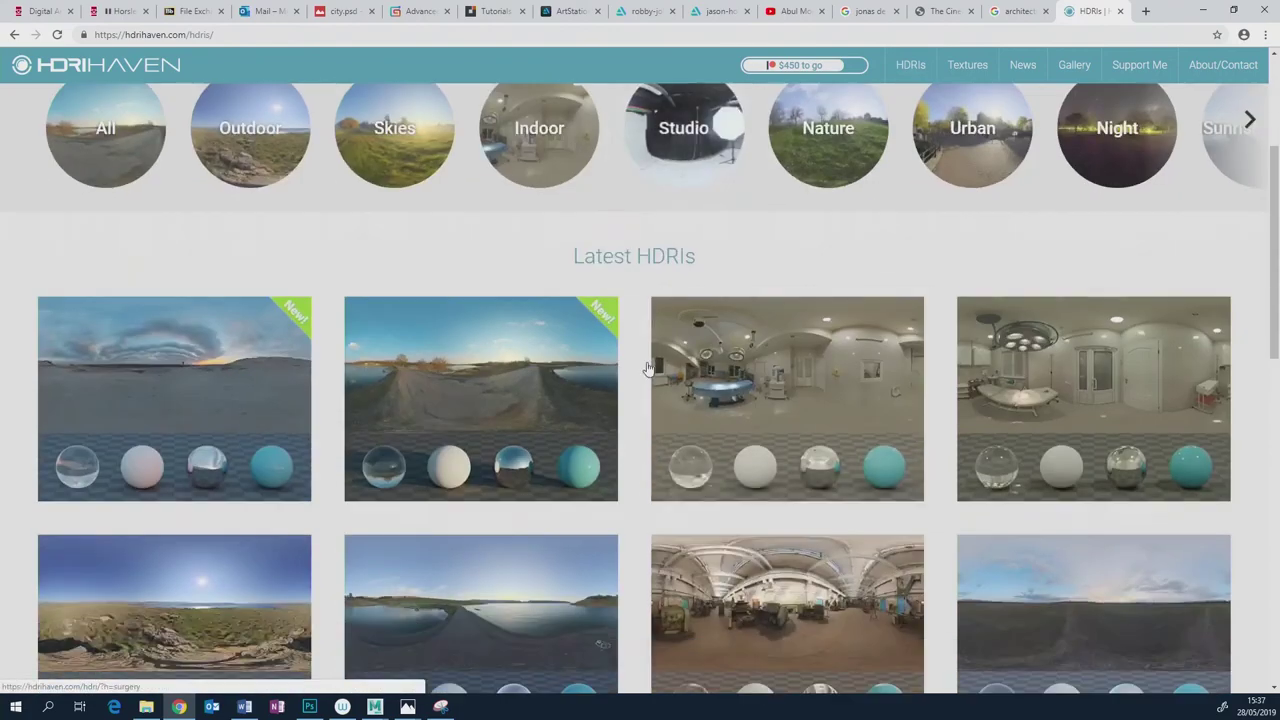
scroll(703, 492, up, 2)
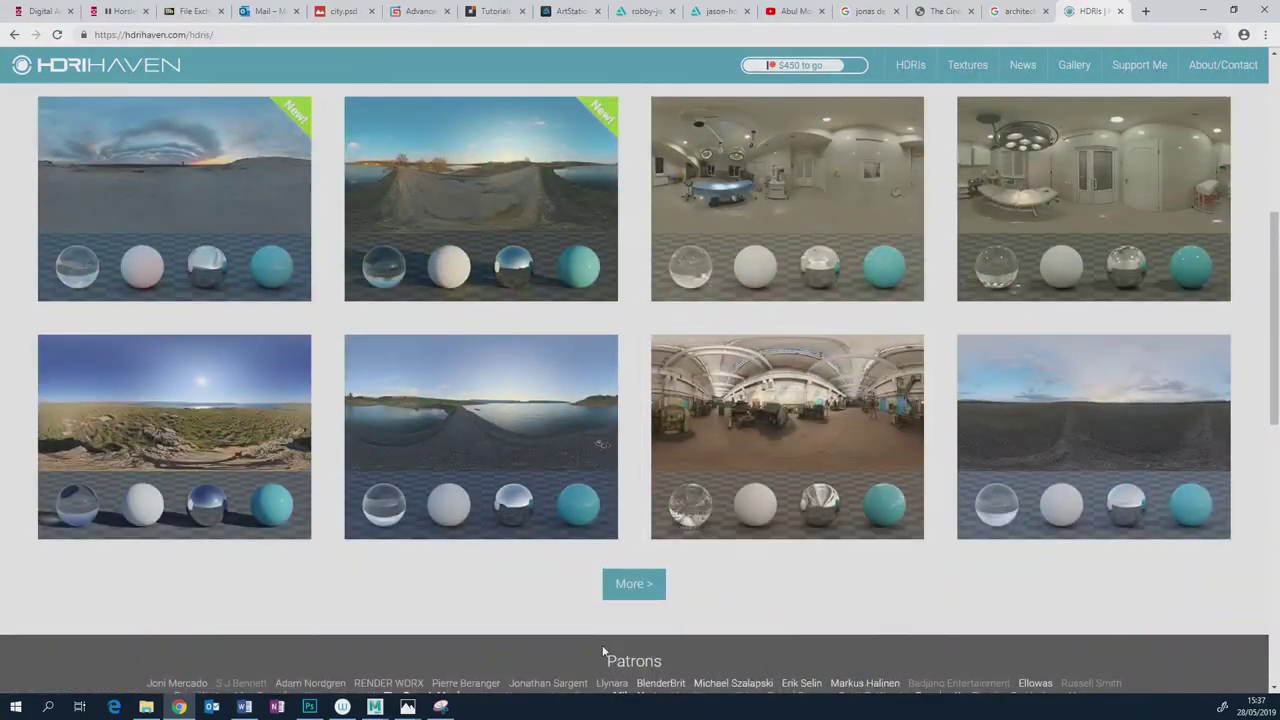
click(648, 586)
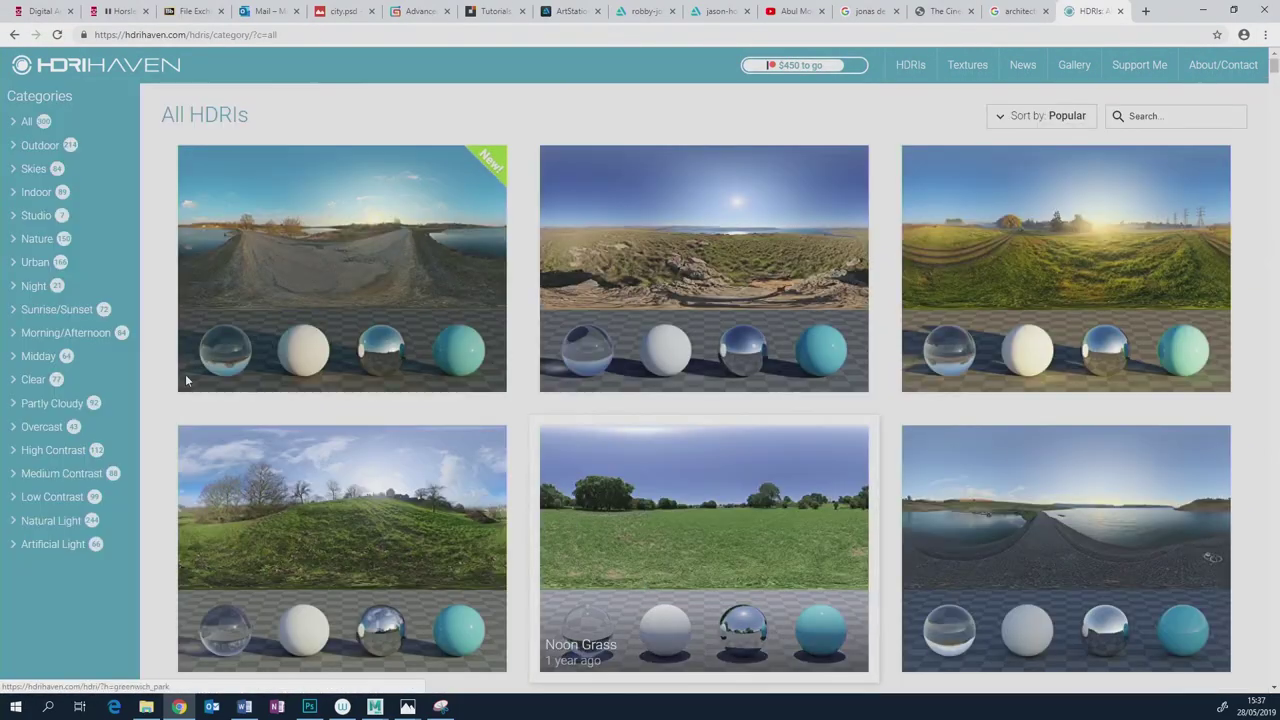
click(18, 315)
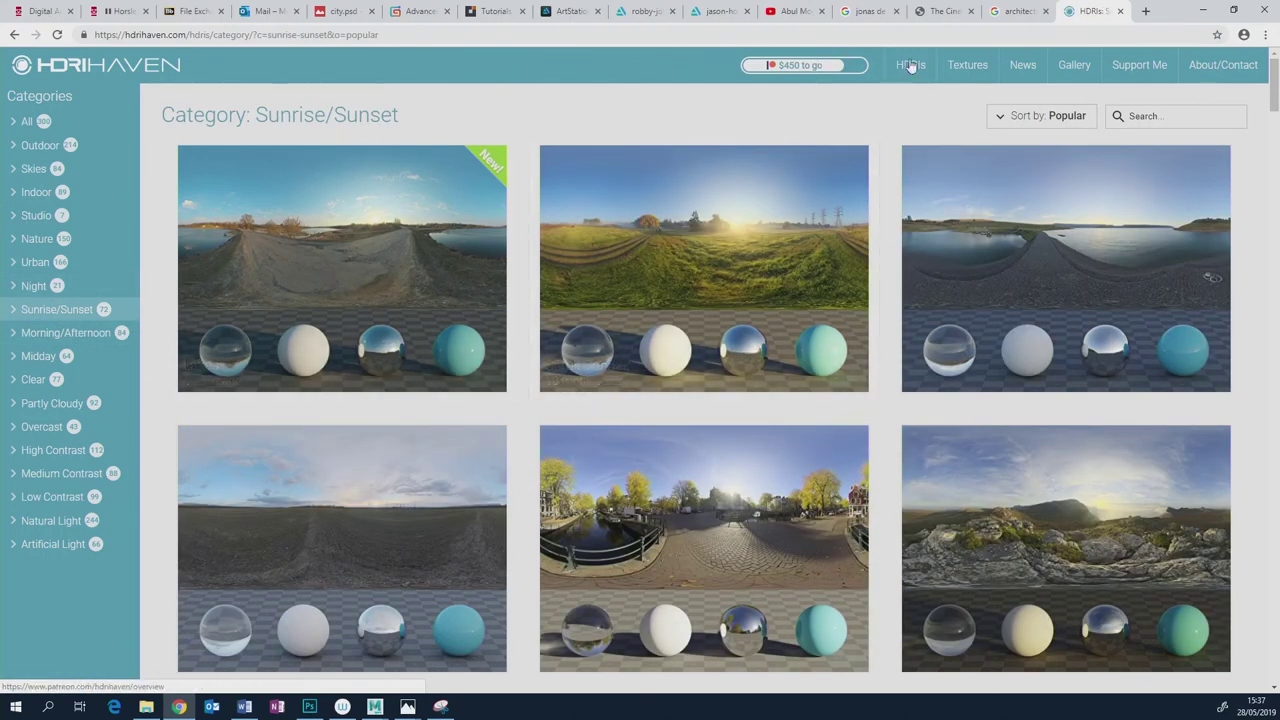
click(13, 313)
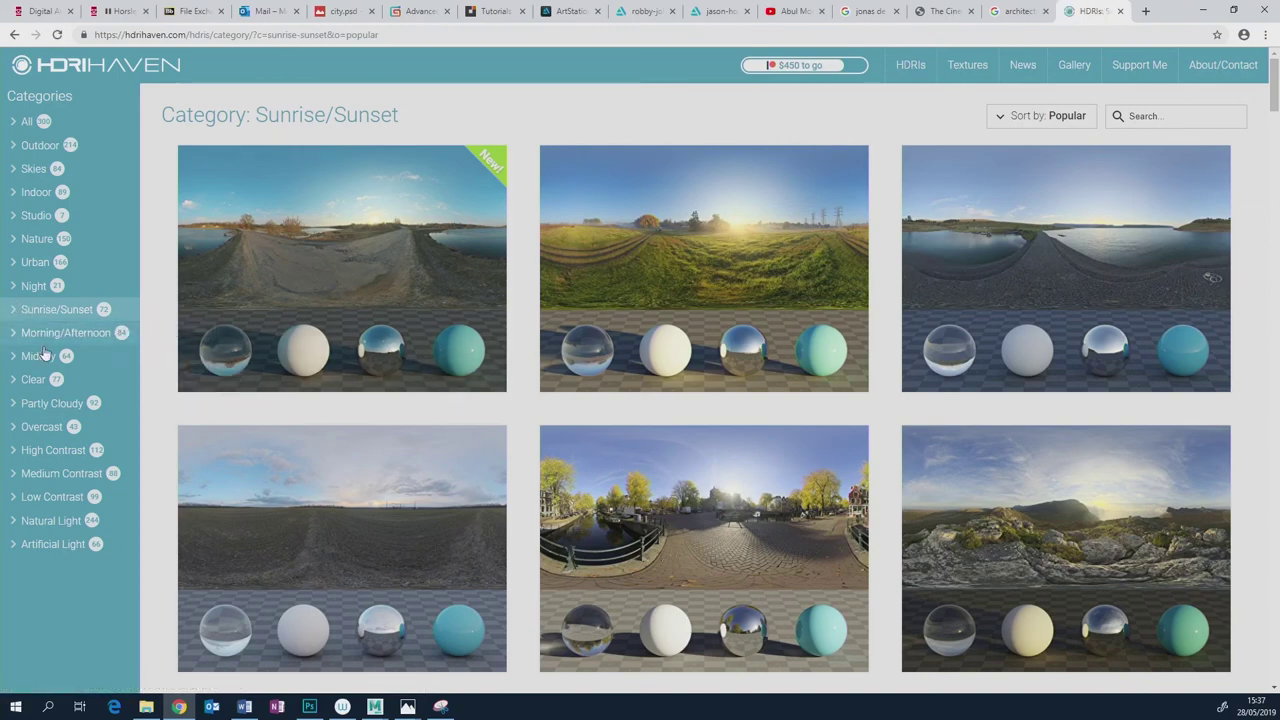
View the Lakes HDRI with its available download resolutions, and return to the village scene in Maya.
click(424, 289)
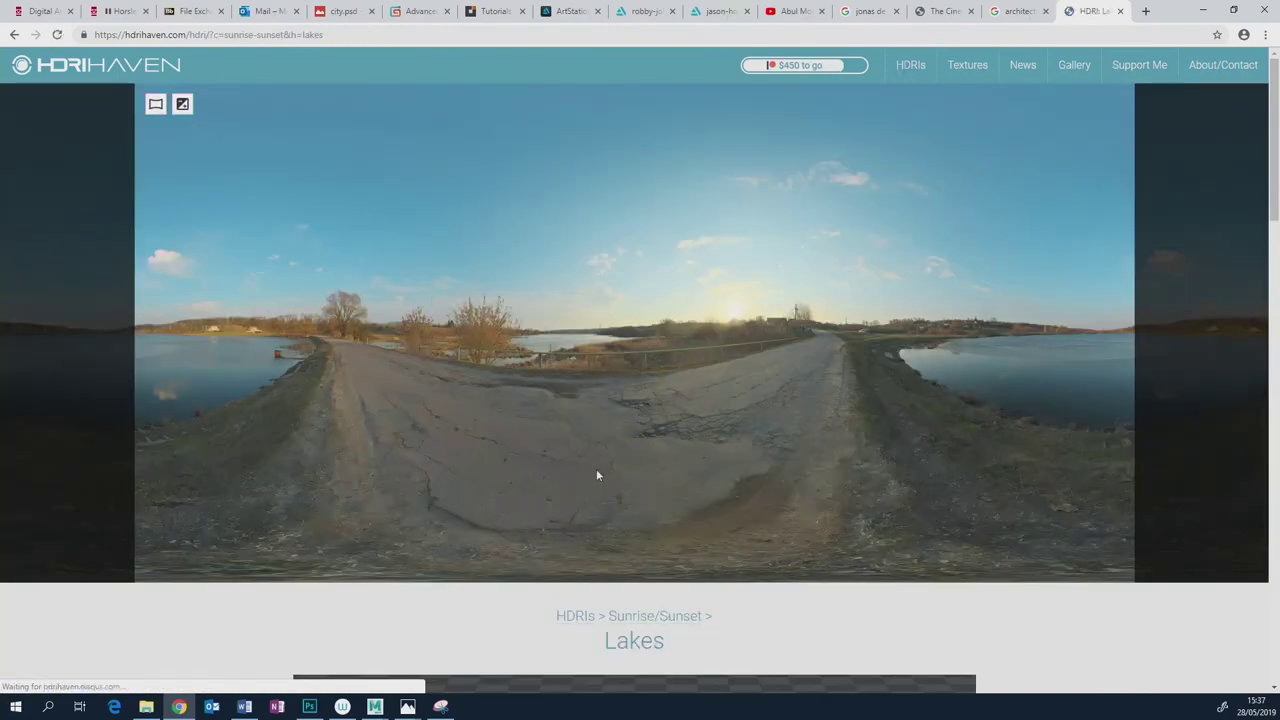
scroll(596, 469, down, 5)
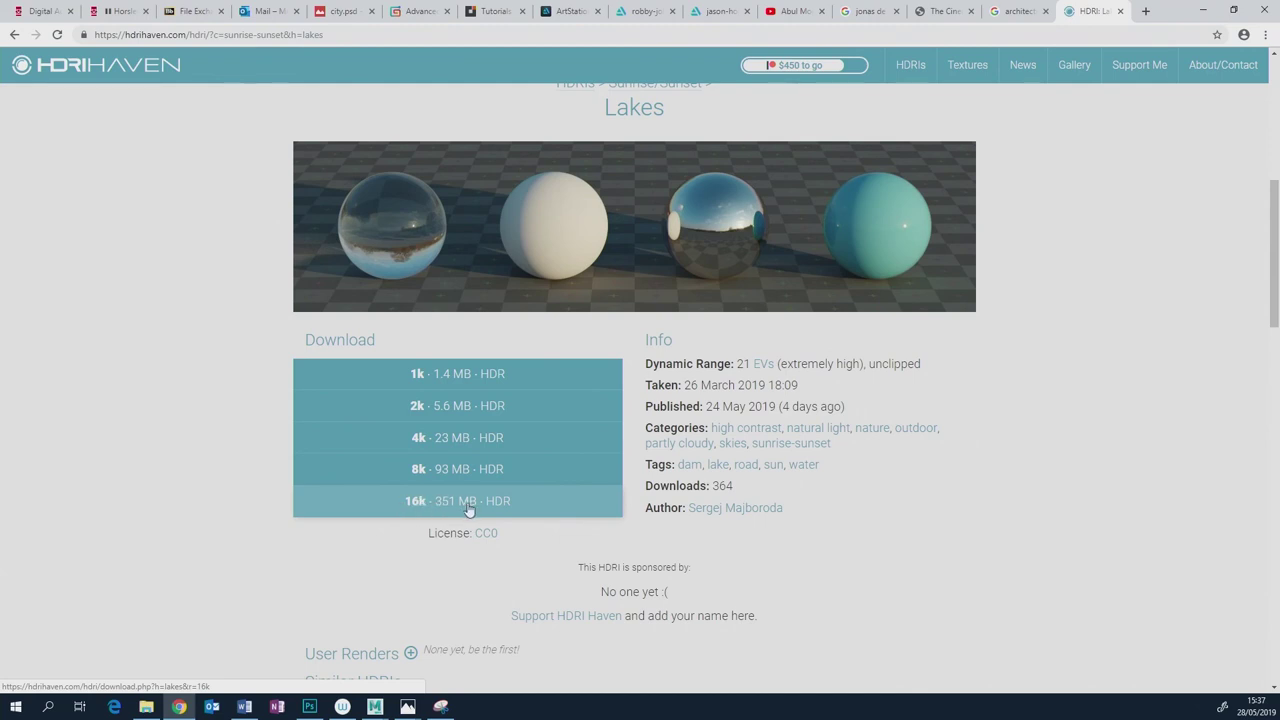
scroll(530, 478, up, 5)
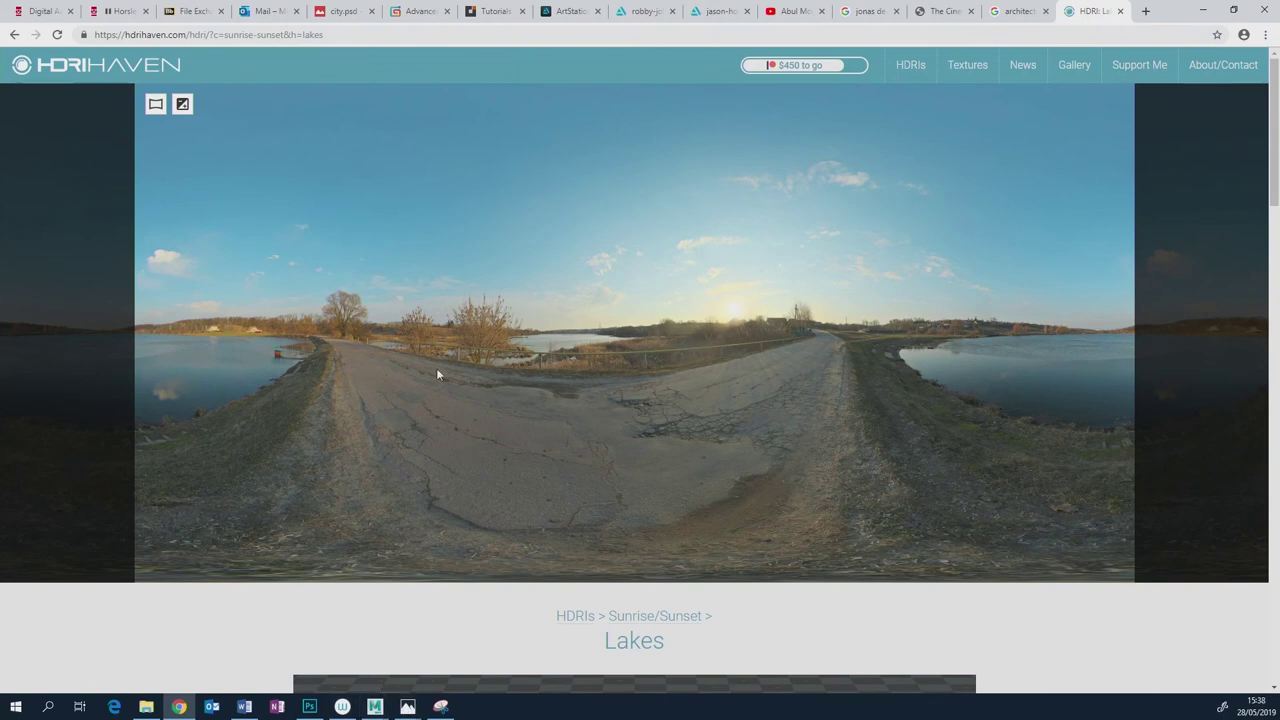
mouse_move(375, 706)
click(449, 658)
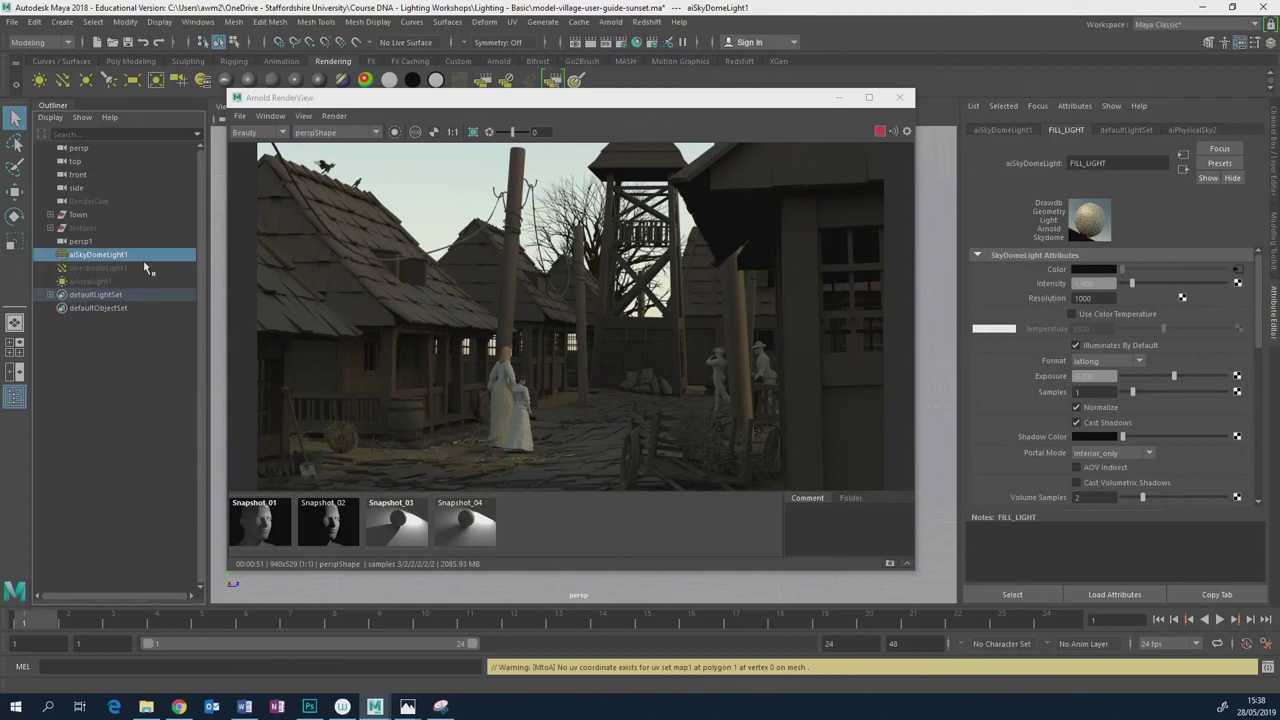
Try rendering the village with the sun enabled in aiPhysicalSky2, and disable the sun again.
click(1200, 131)
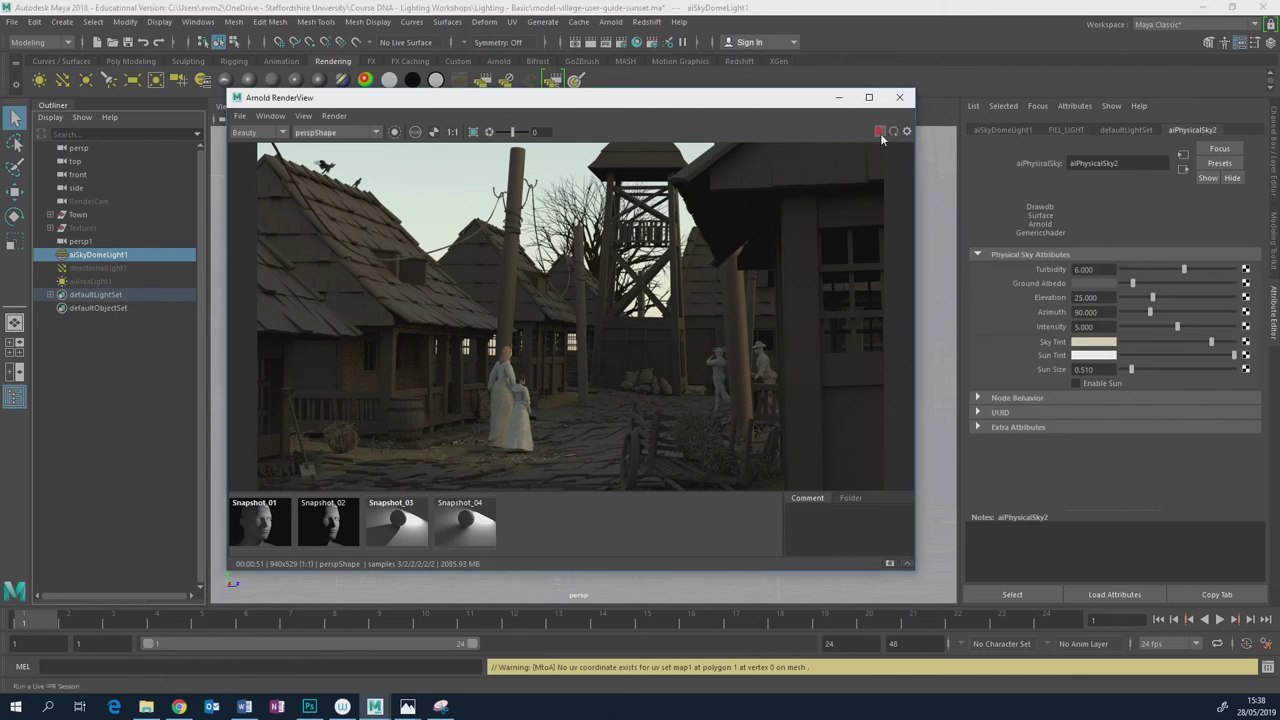
click(1102, 299)
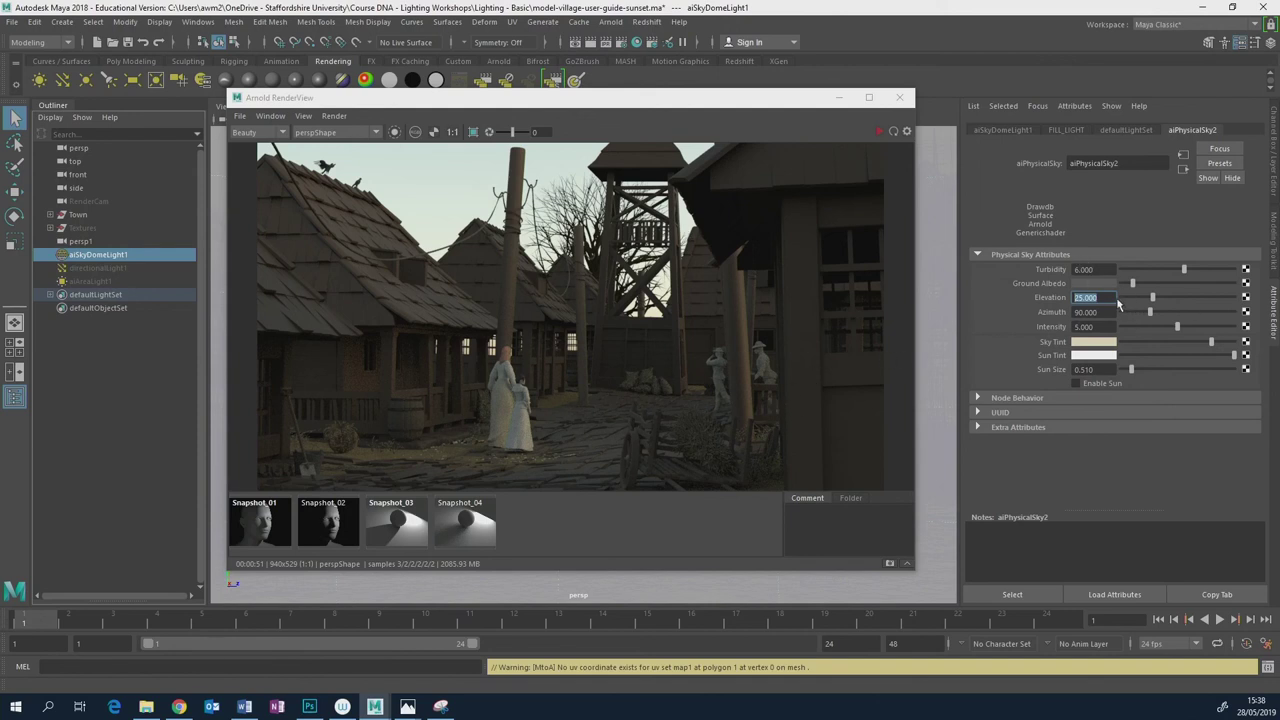
click(1106, 299)
click(1076, 384)
click(879, 132)
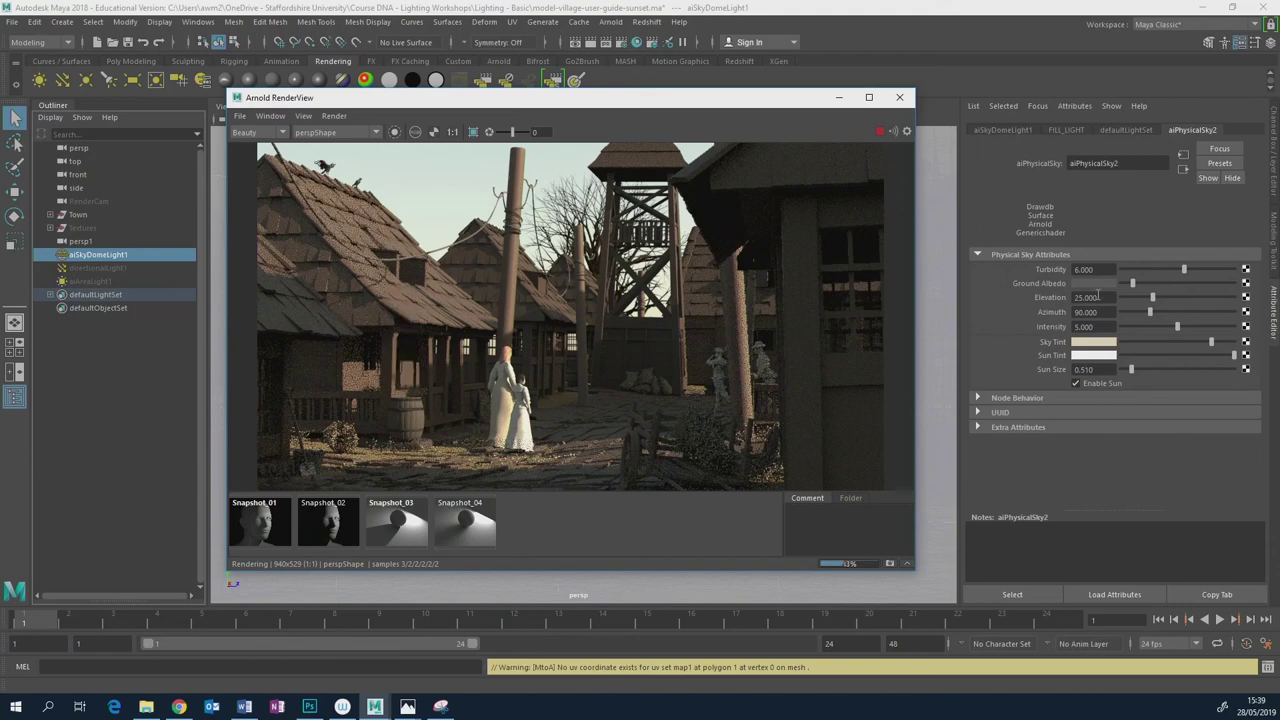
click(1075, 383)
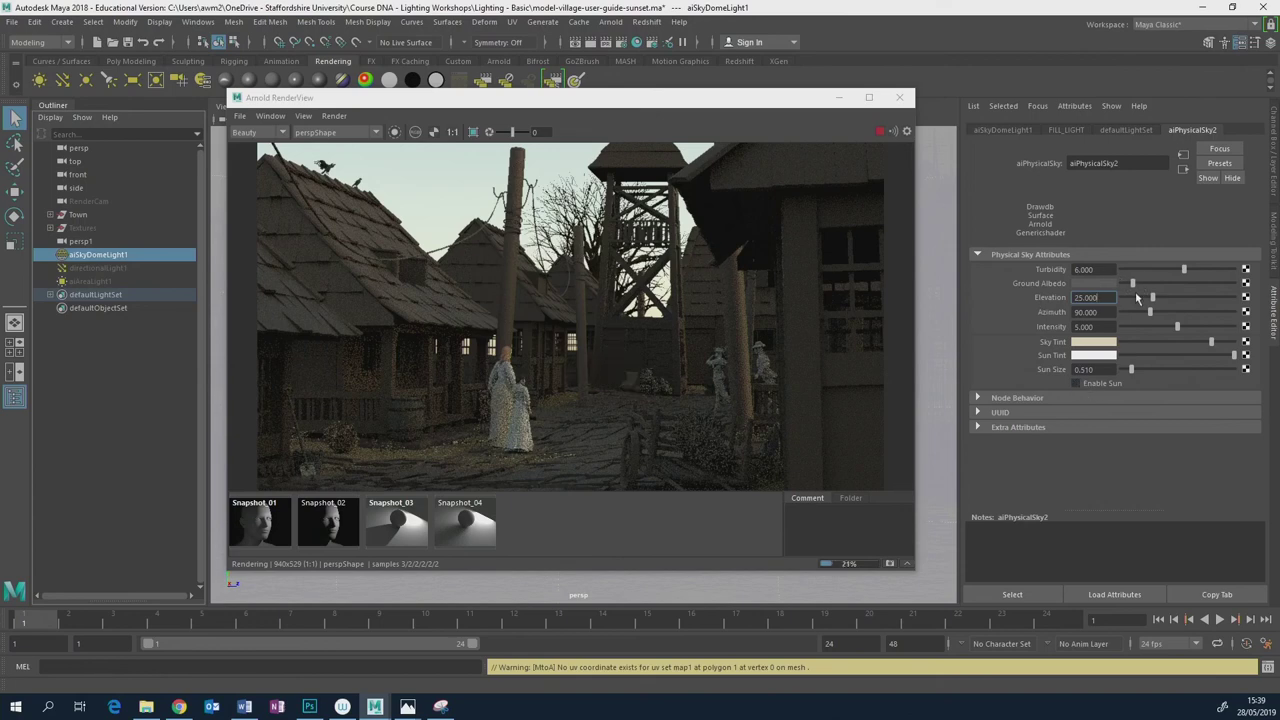
Enlarge the hazy street still with men on horseback in Chrome to compare its lighting, and return to Maya.
click(1107, 270)
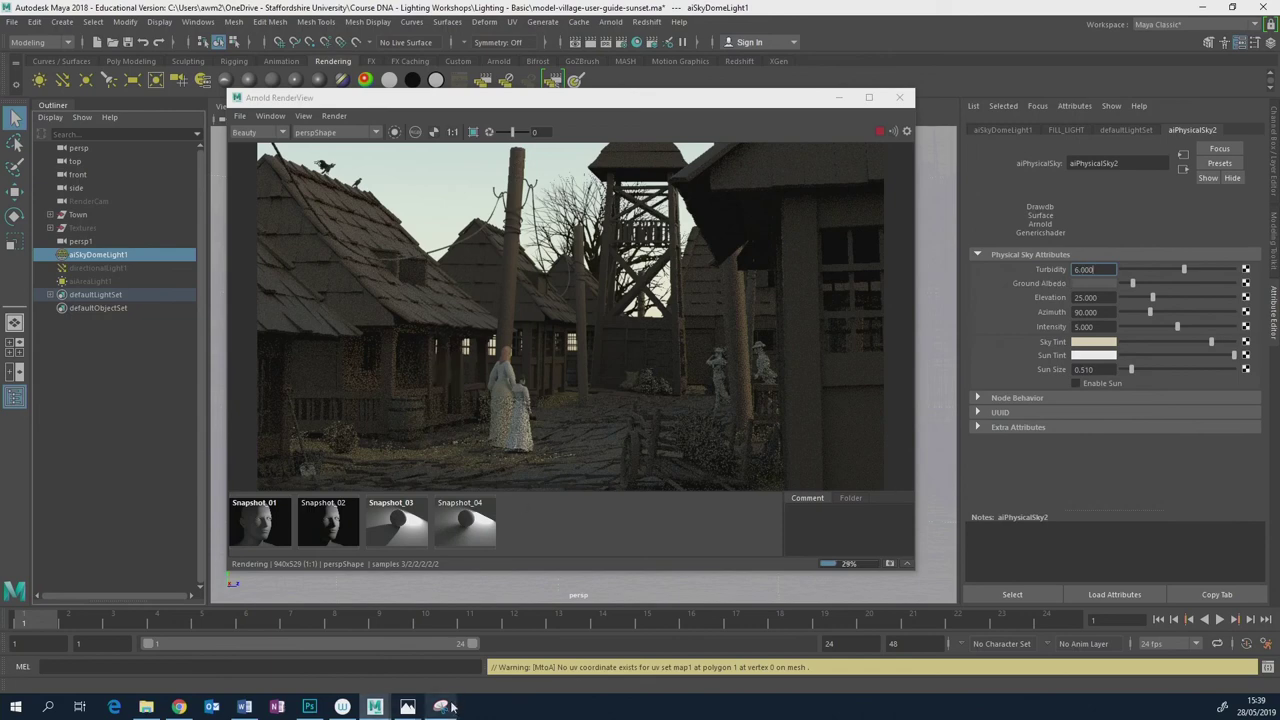
click(178, 706)
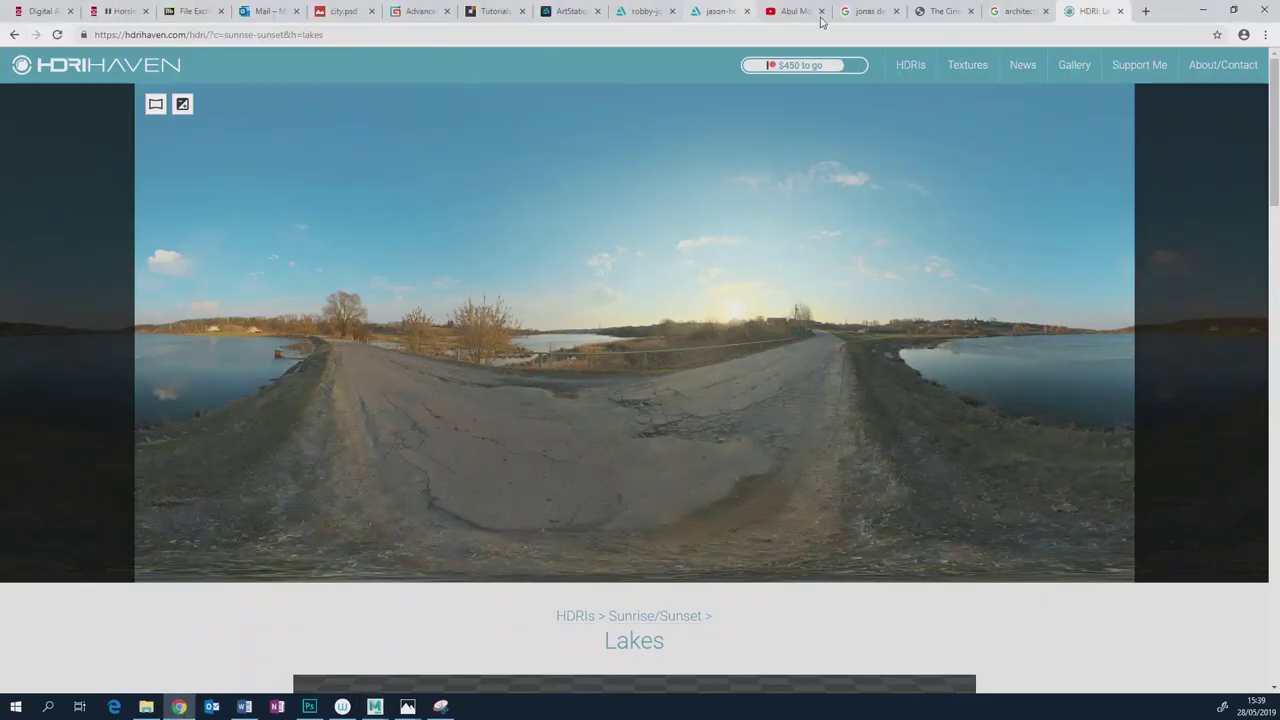
click(943, 11)
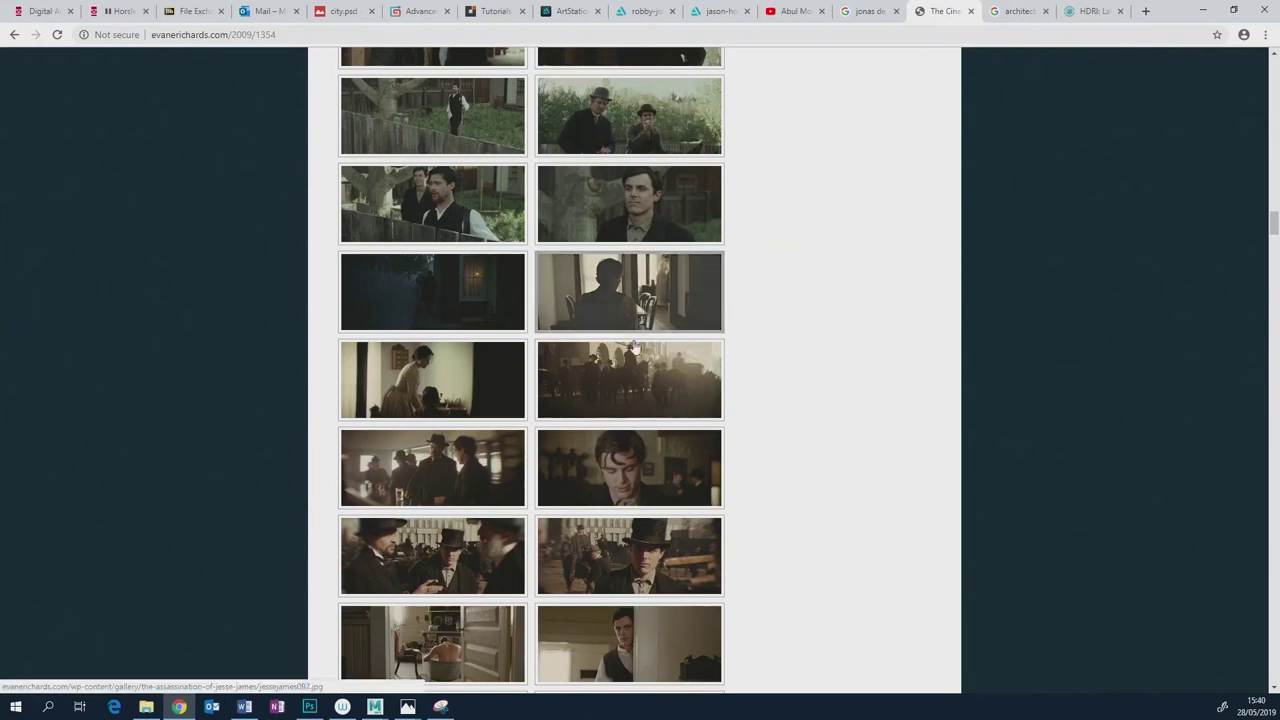
click(642, 378)
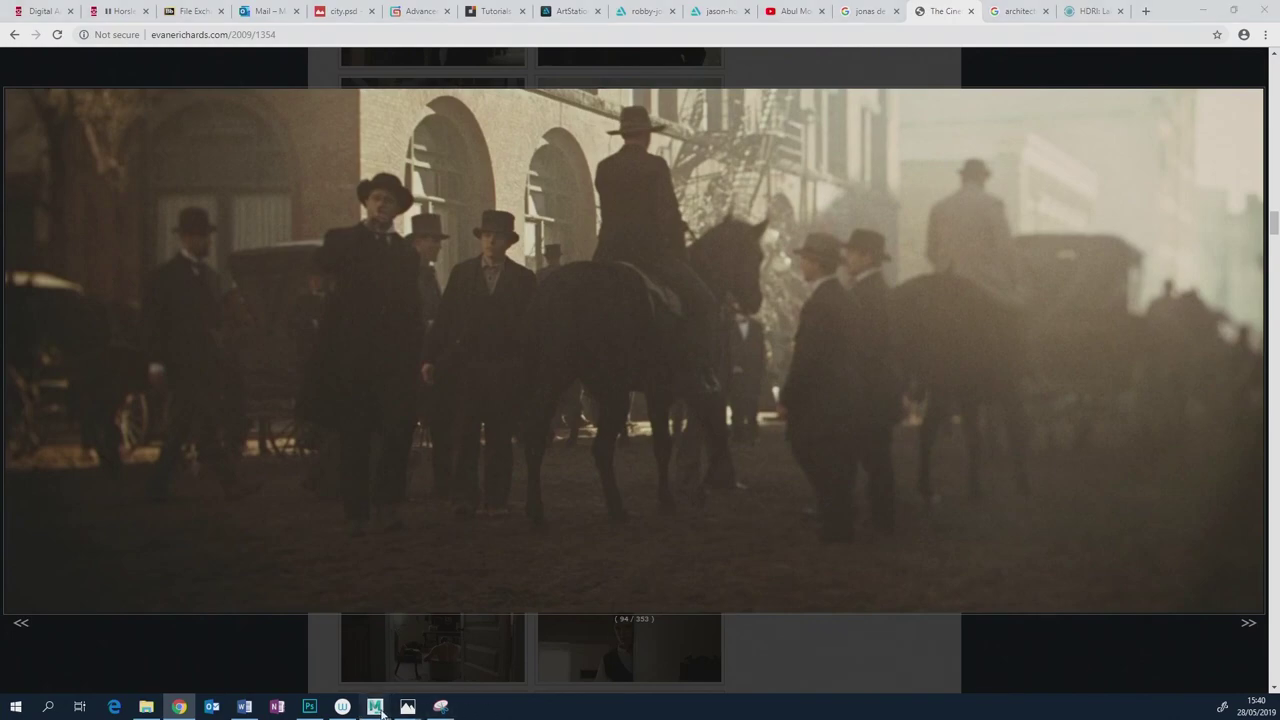
mouse_move(375, 707)
click(445, 655)
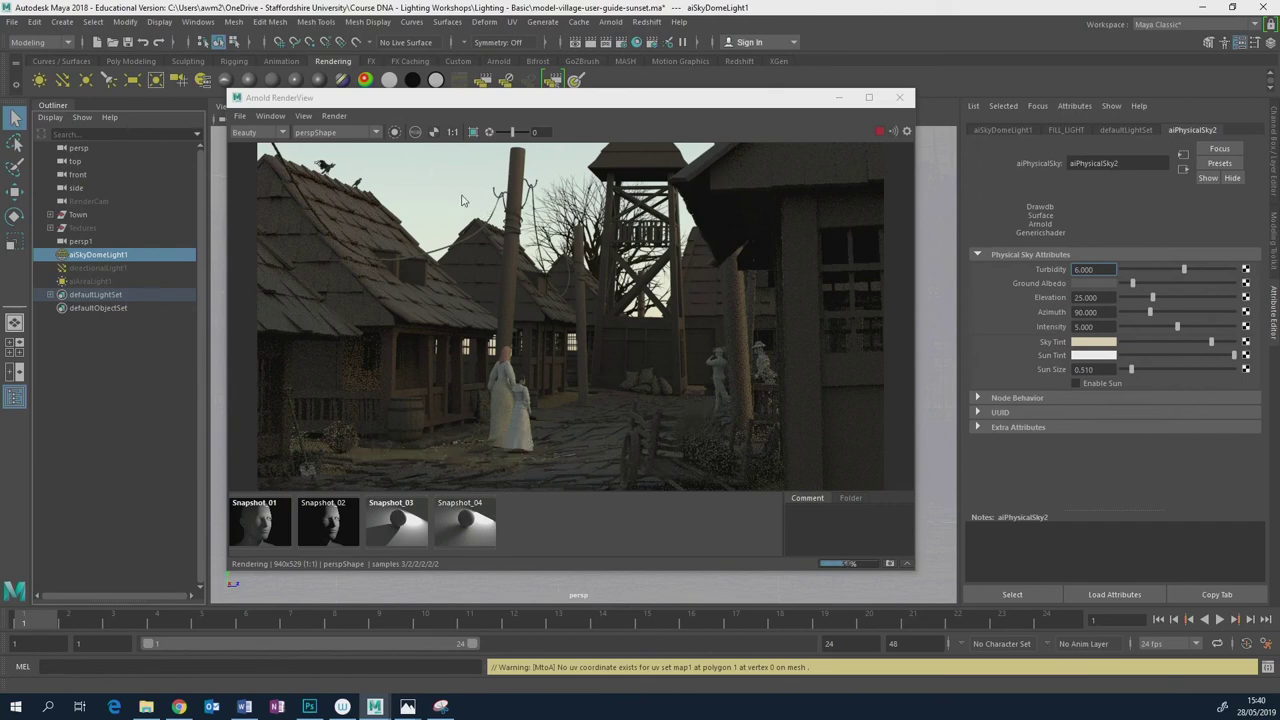
Set the Turbidity of aiPhysicalSky2 to 12, check the updated village render, and close the render view.
double_click(1098, 269)
text(12)
key(Return)
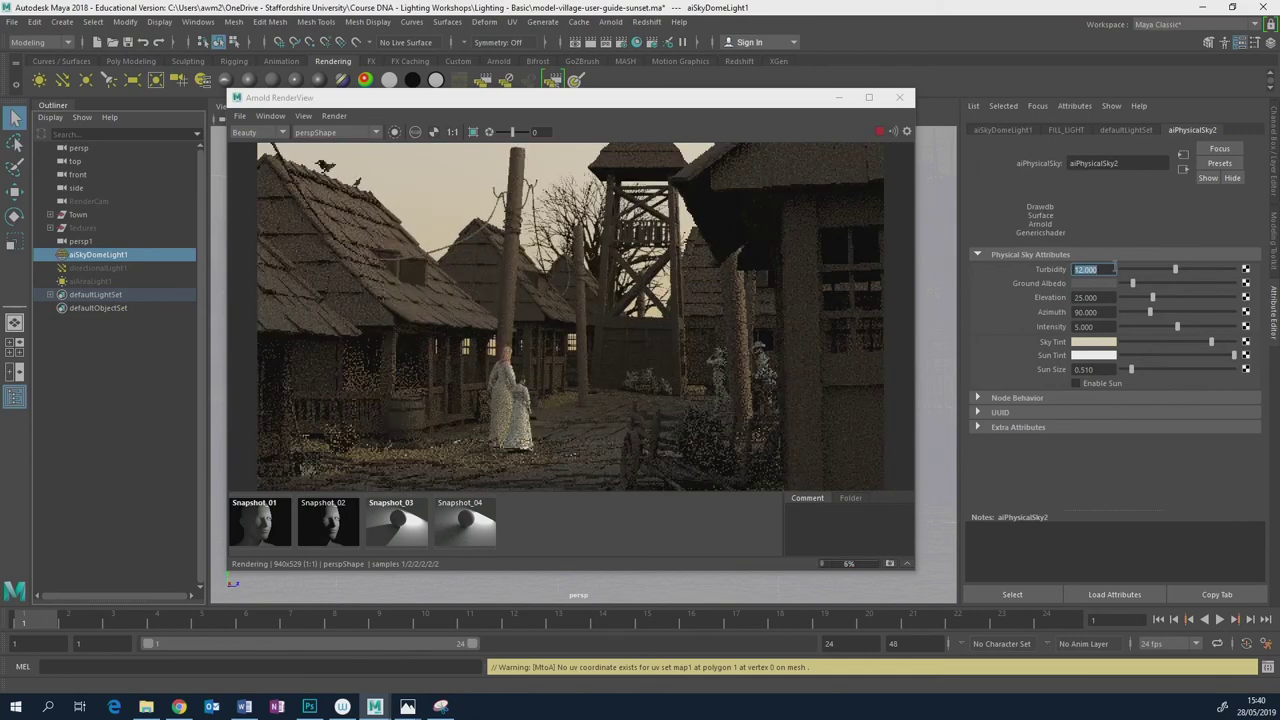
click(1084, 270)
double_click(1084, 270)
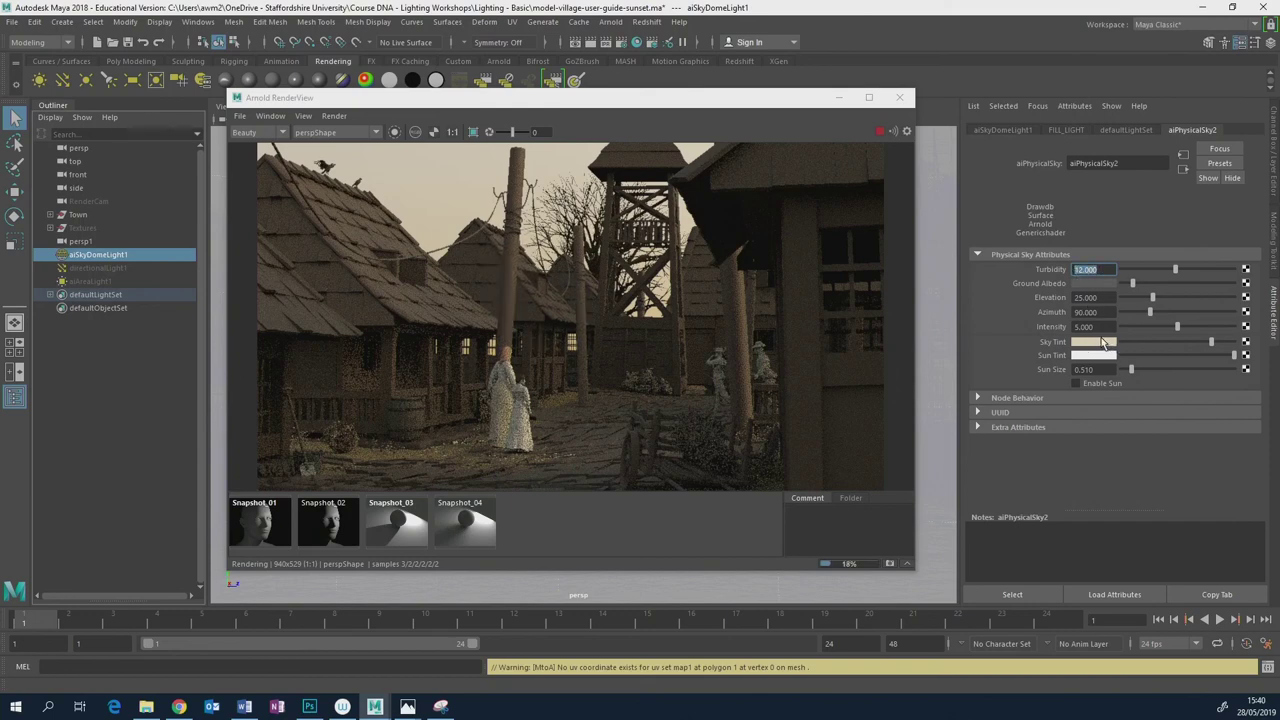
double_click(1079, 269)
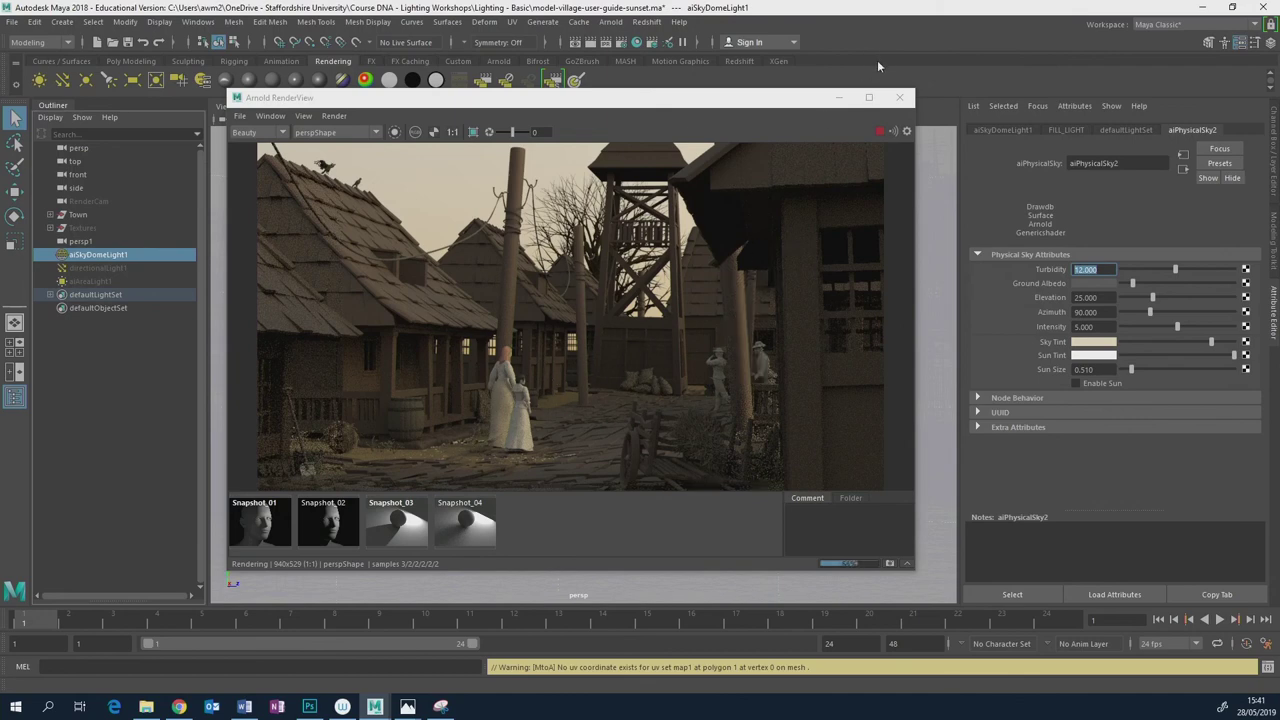
click(899, 97)
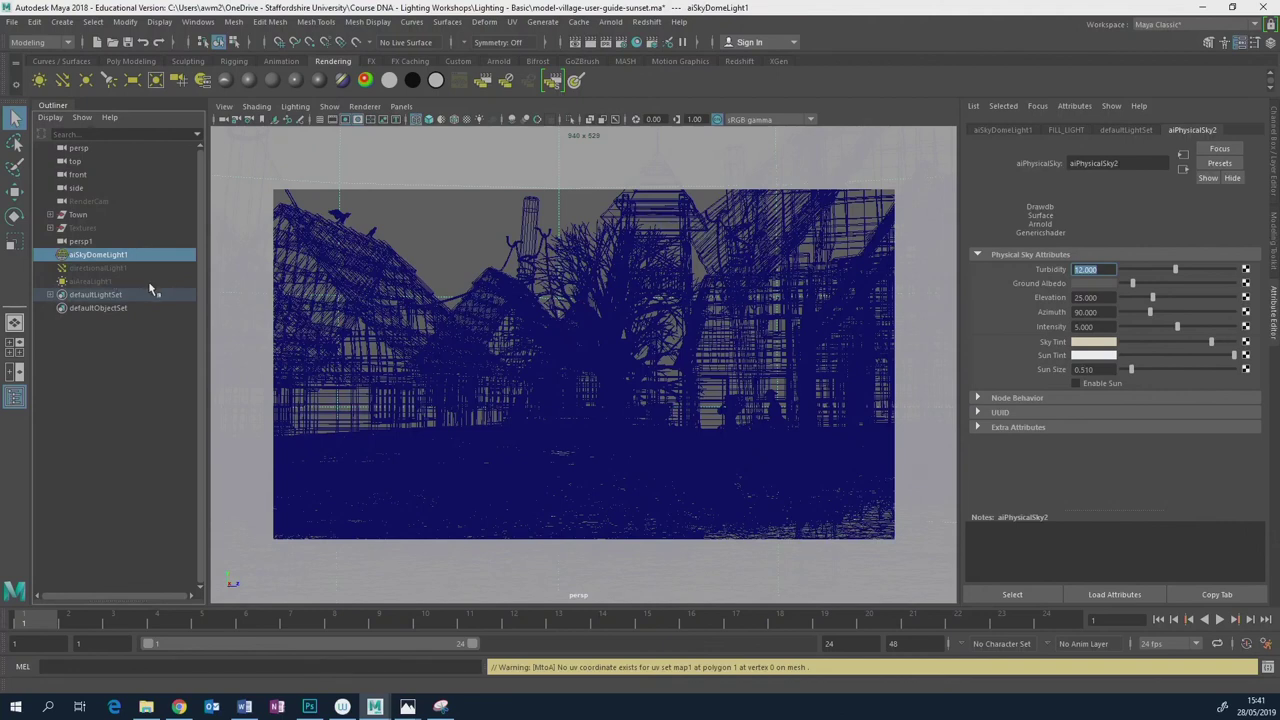
Unhide the hidden aiAreaLight1 in the village scene.
click(102, 267)
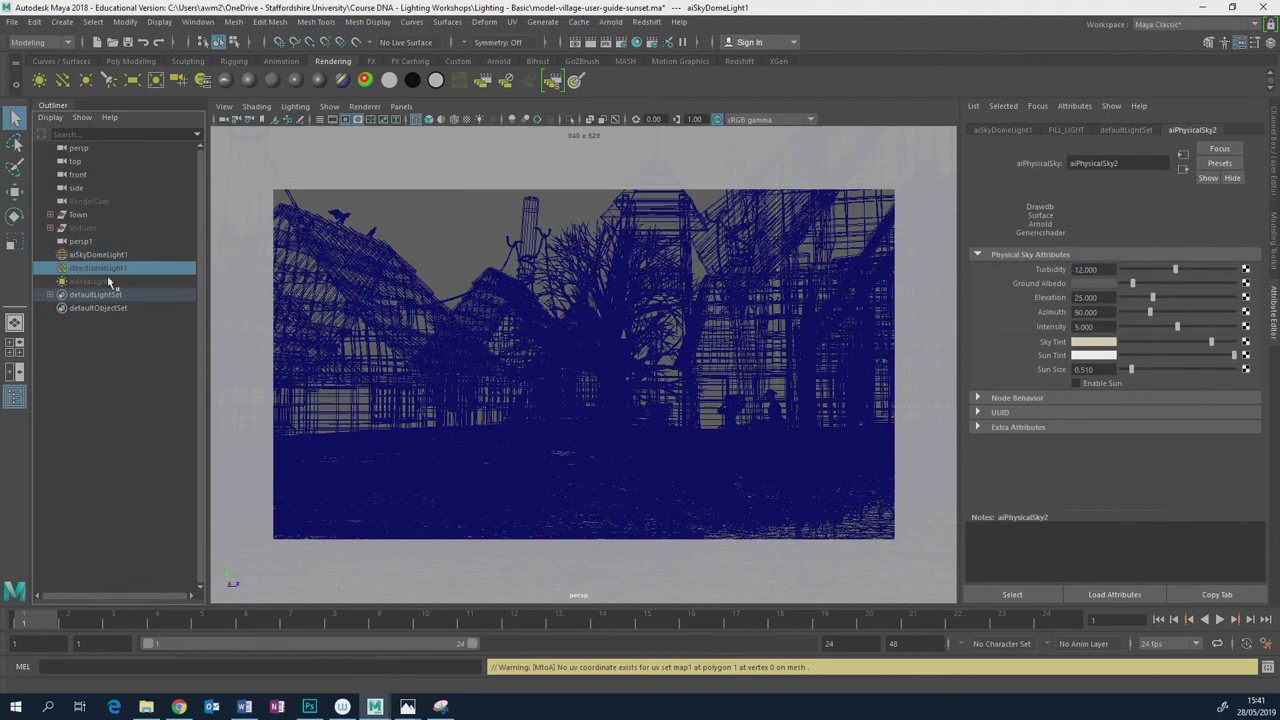
click(88, 284)
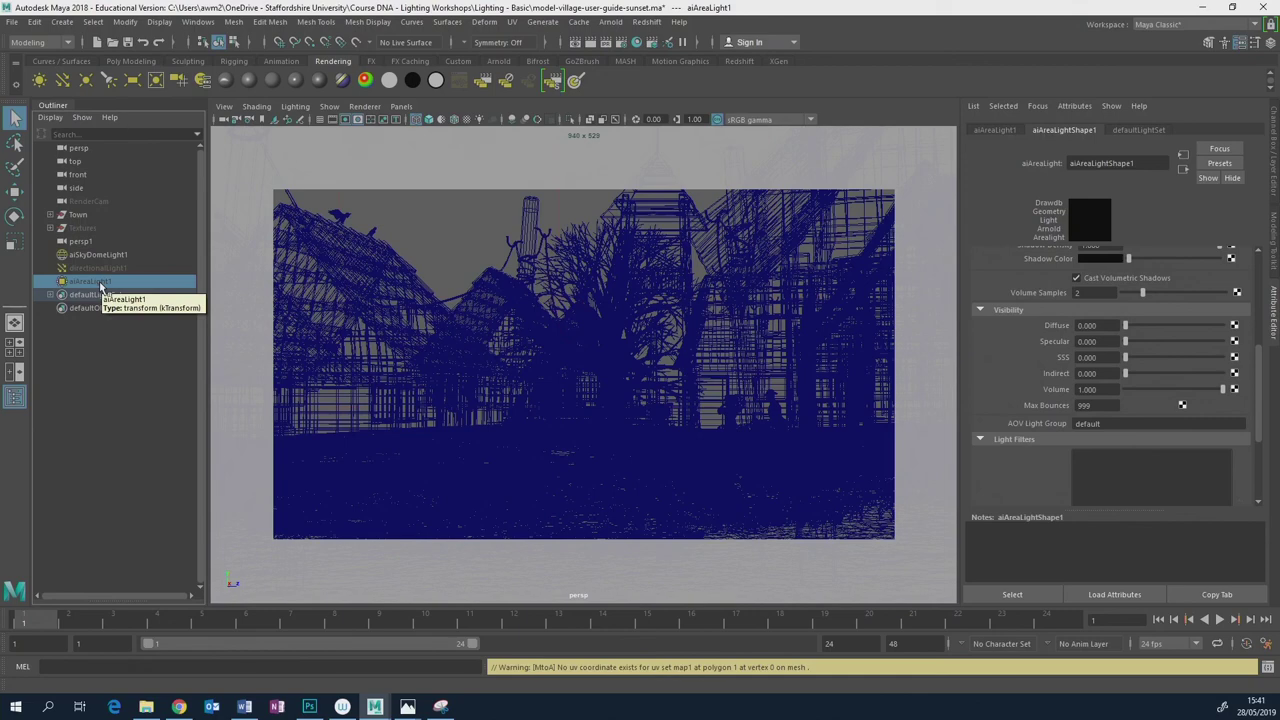
key(shift+h)
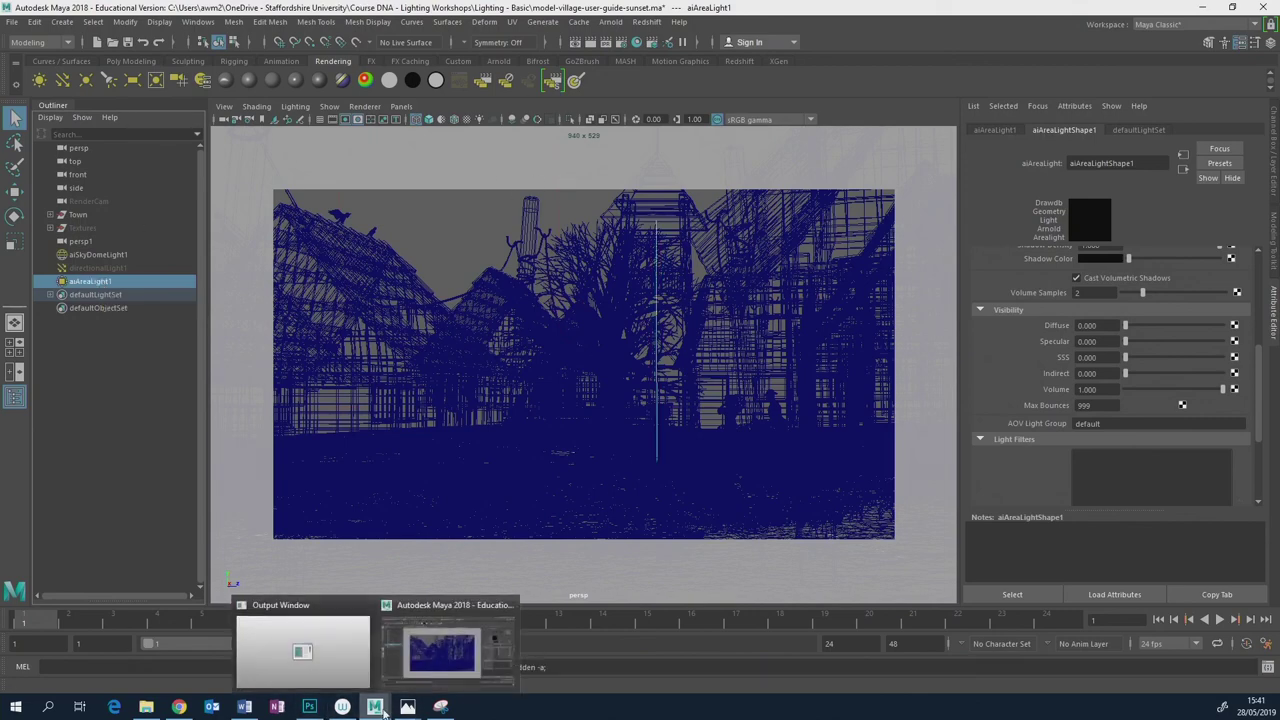
Compare with the hazy street still of men on horseback in Chrome, and return to the Maya scene.
click(178, 707)
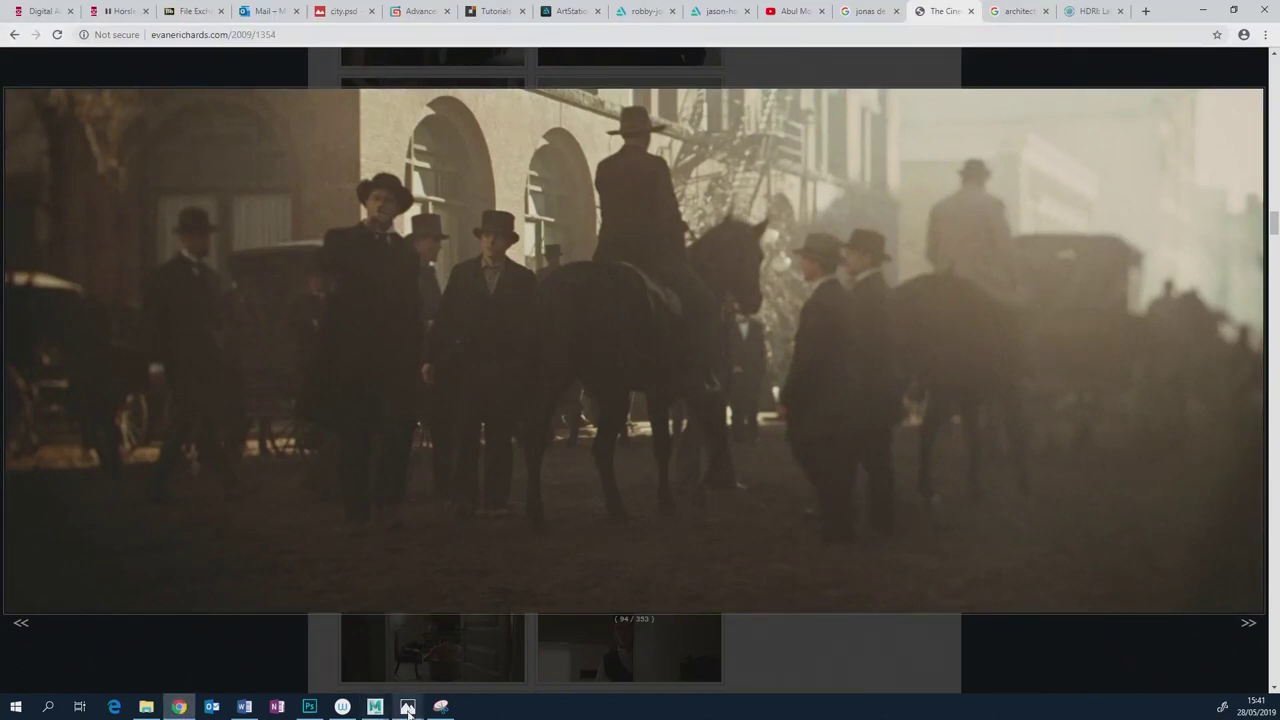
mouse_move(375, 707)
click(440, 665)
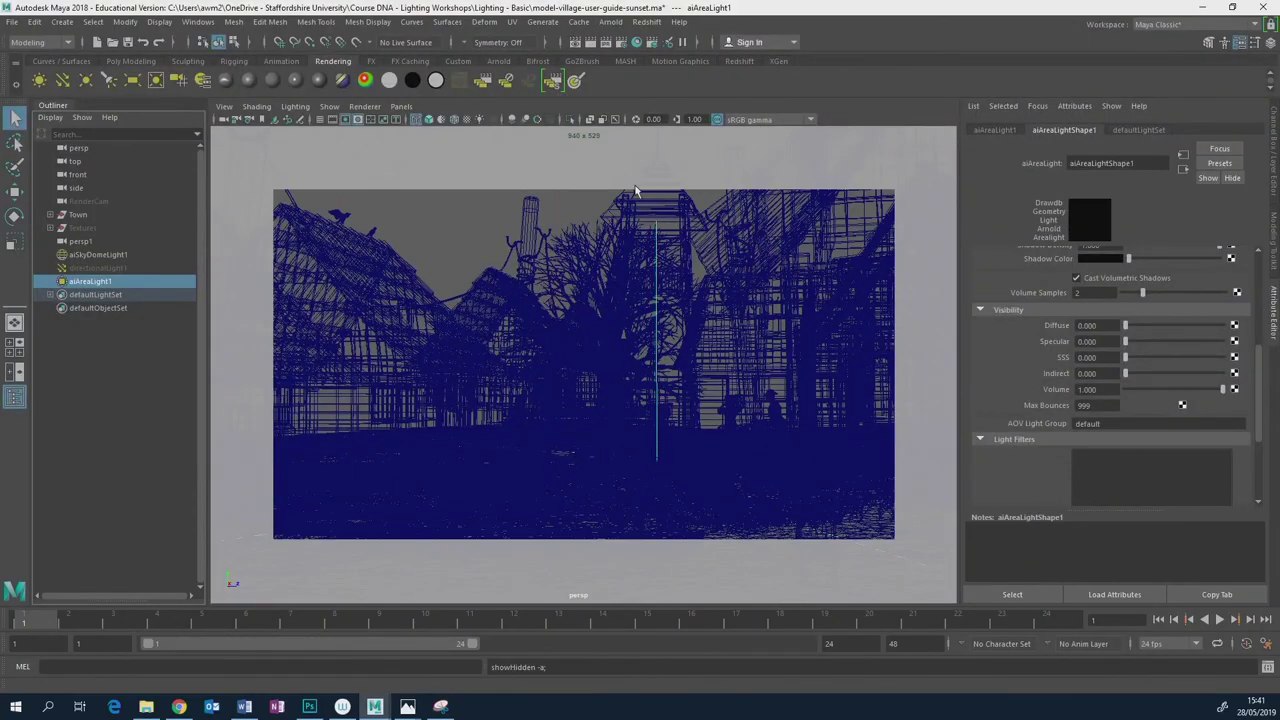
Look through the persp1 camera and view the area light's placement around the village from outside.
click(401, 106)
mouse_move(422, 122)
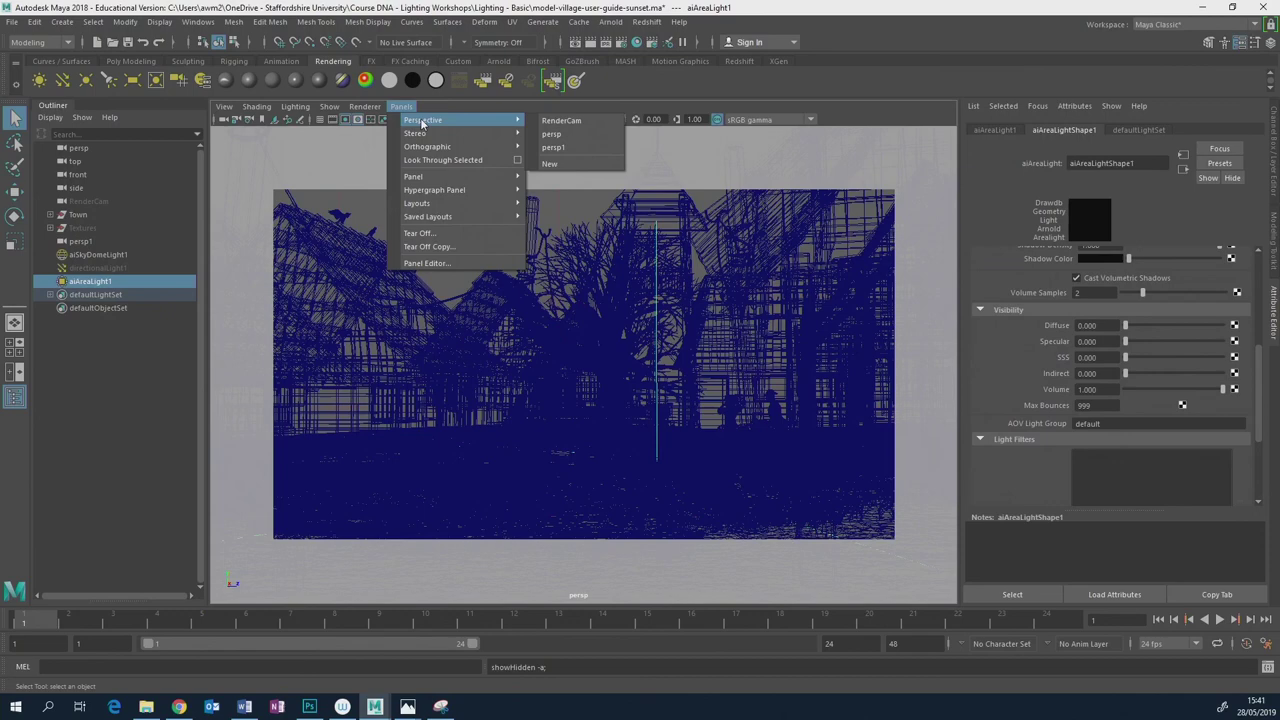
click(553, 147)
alt+drag(574, 426, 640, 429)
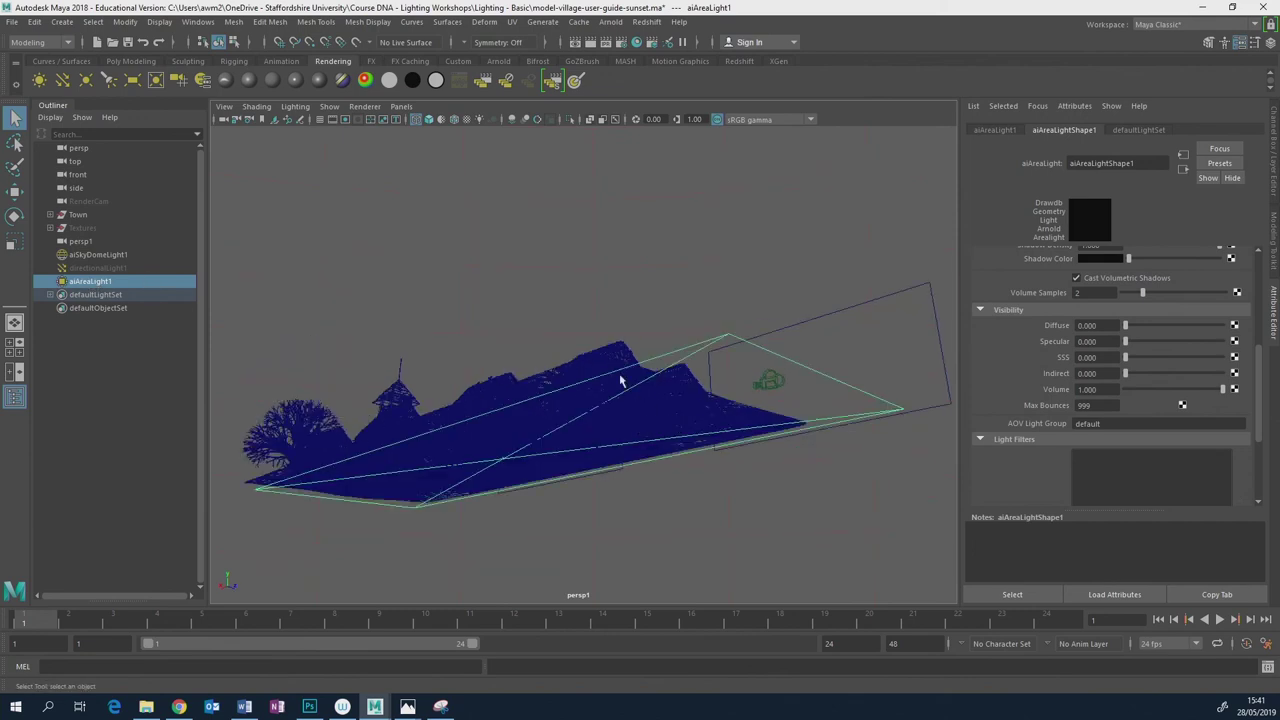
alt+drag(623, 371, 611, 400)
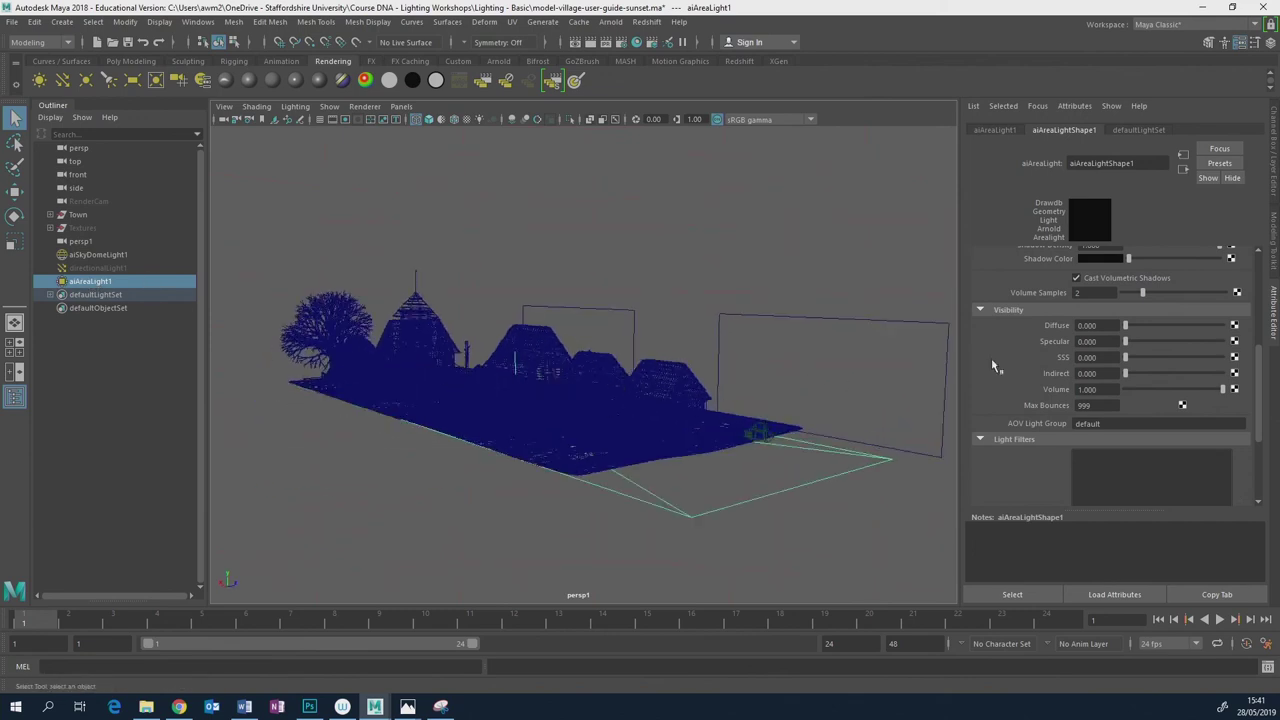
Examine aiAreaLight1's light, shadow and visibility attributes and its position beneath the village from several angles.
scroll(1215, 342, up, 3)
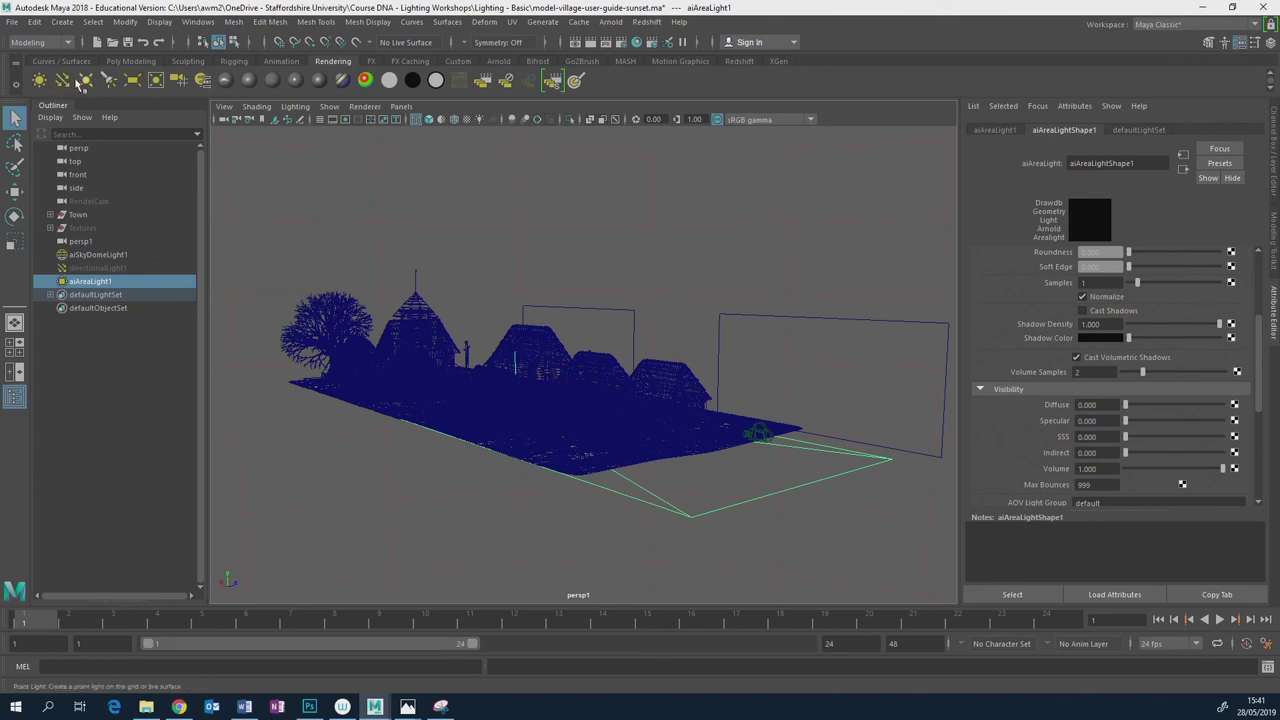
click(497, 61)
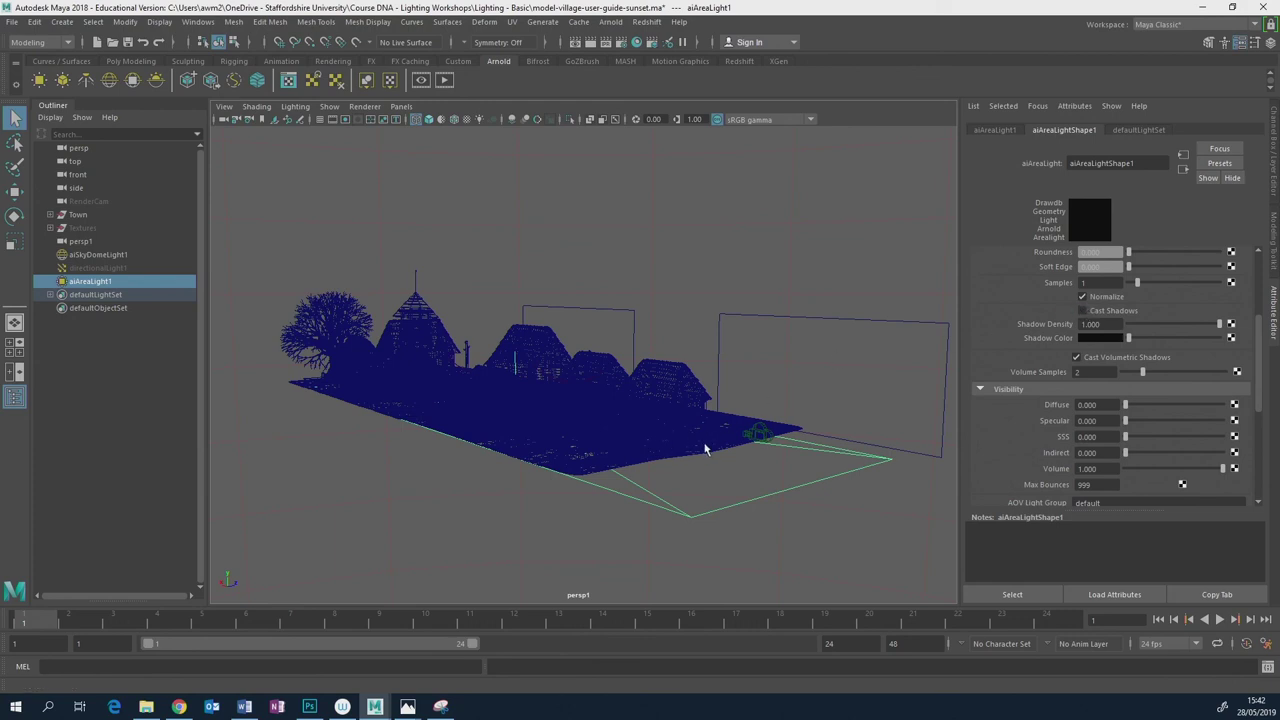
alt+drag(703, 446, 651, 437)
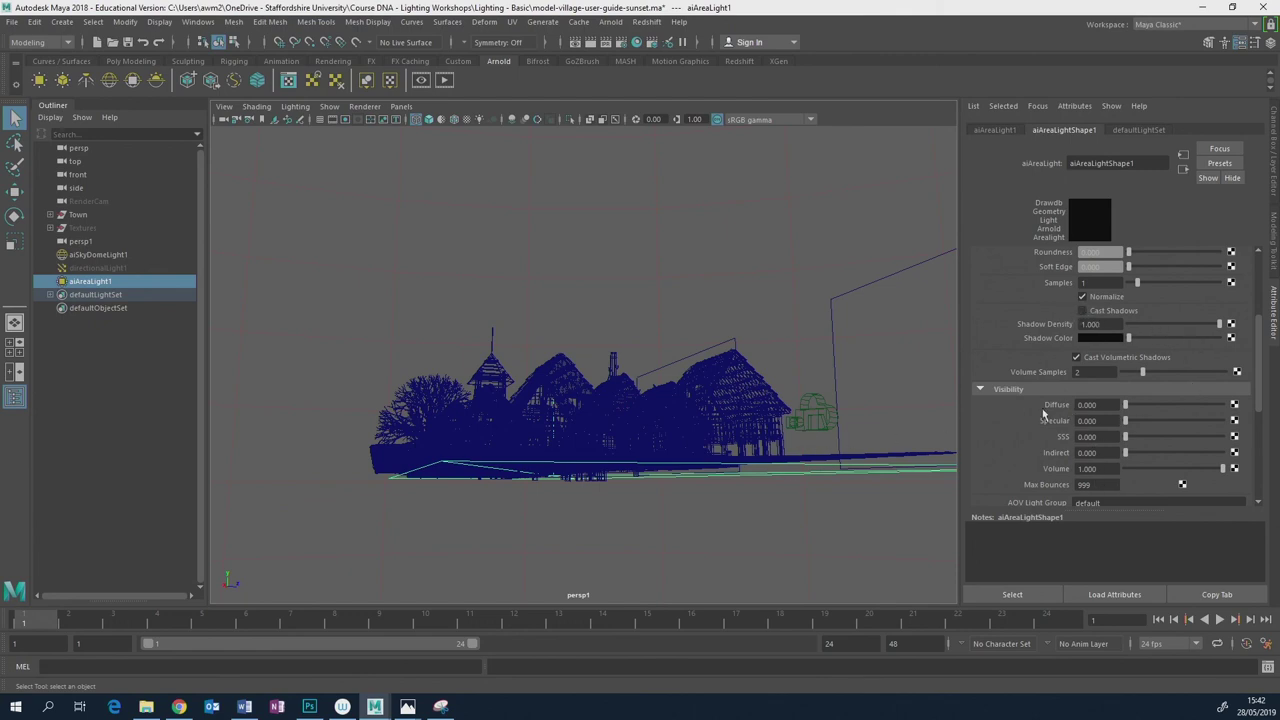
click(992, 389)
click(992, 389)
drag(1105, 469, 1068, 469)
alt+drag(759, 453, 765, 455)
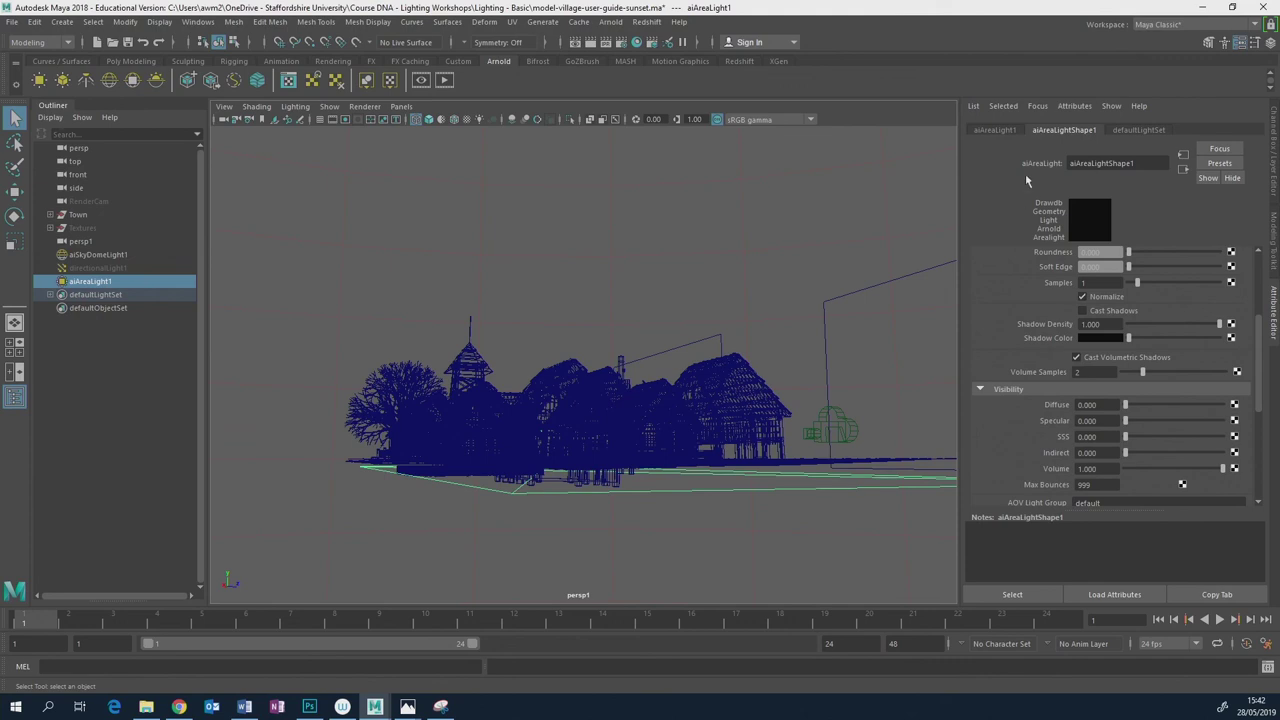
drag(1255, 333, 580, 357)
alt+drag(623, 434, 675, 423)
alt+drag(577, 507, 443, 480)
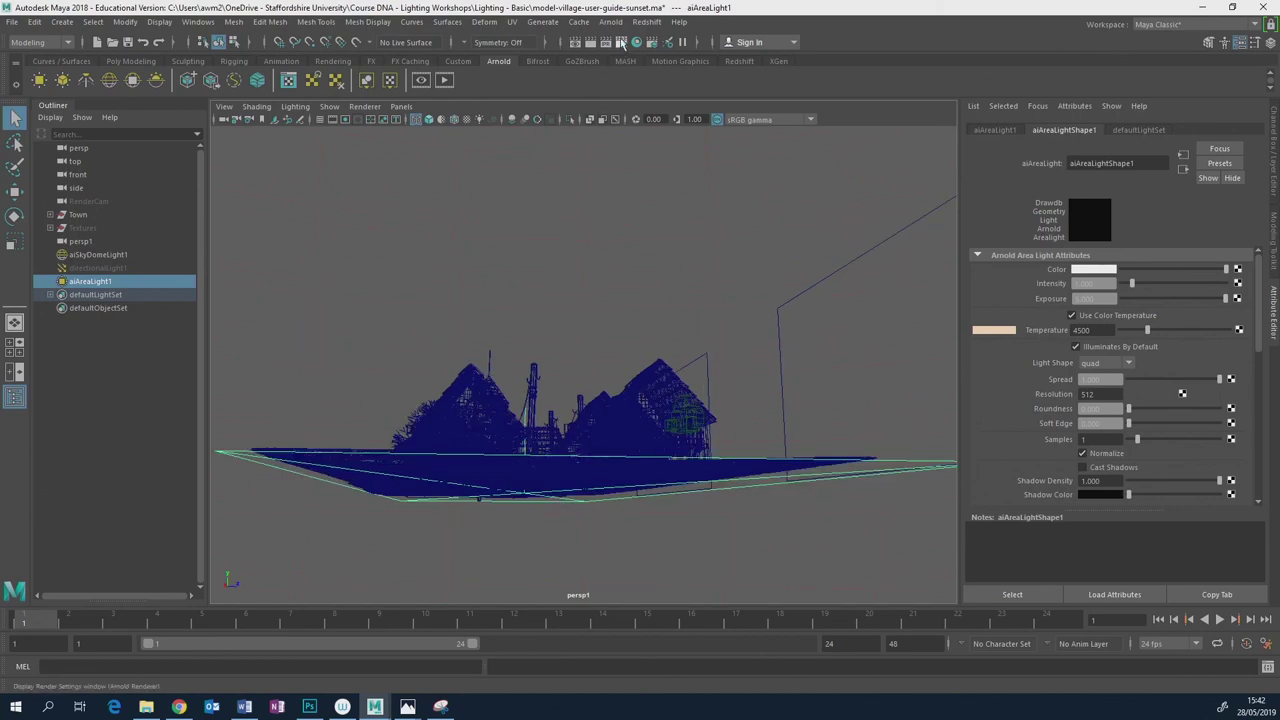
Open the aiAtmosphereVolume attributes from the Arnold Environment render settings and inspect its Density.
click(621, 43)
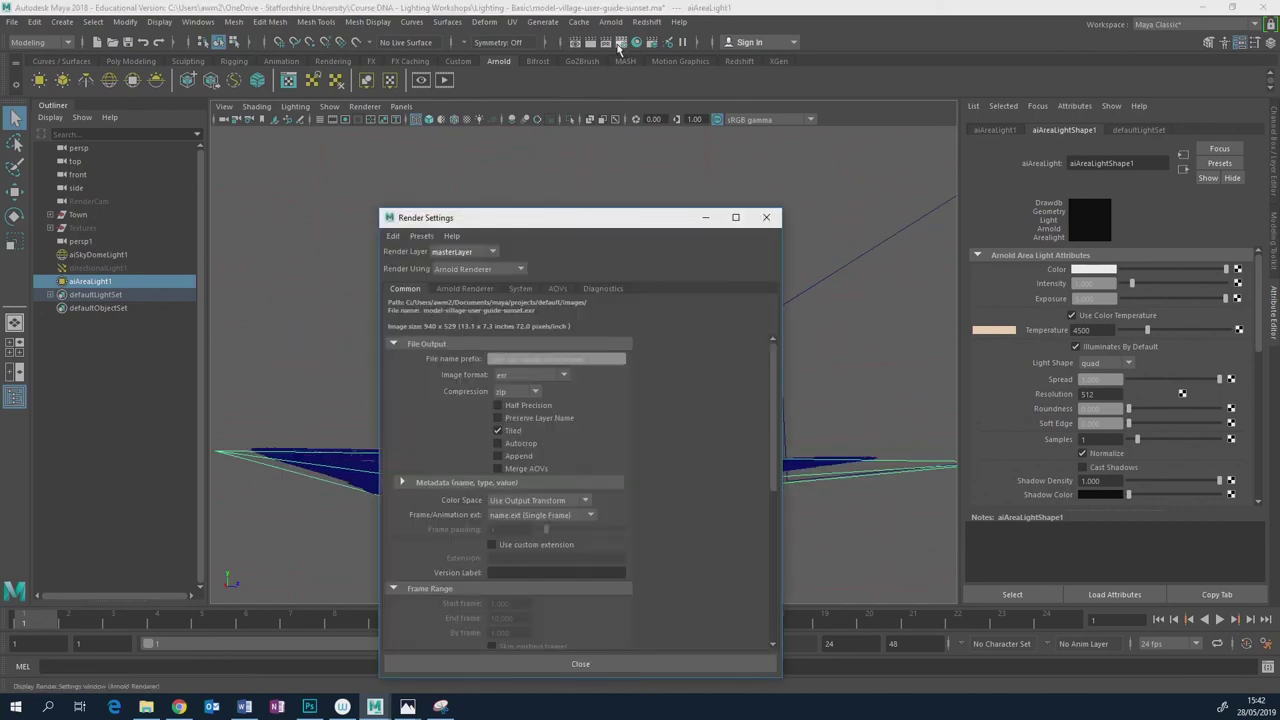
drag(543, 221, 580, 191)
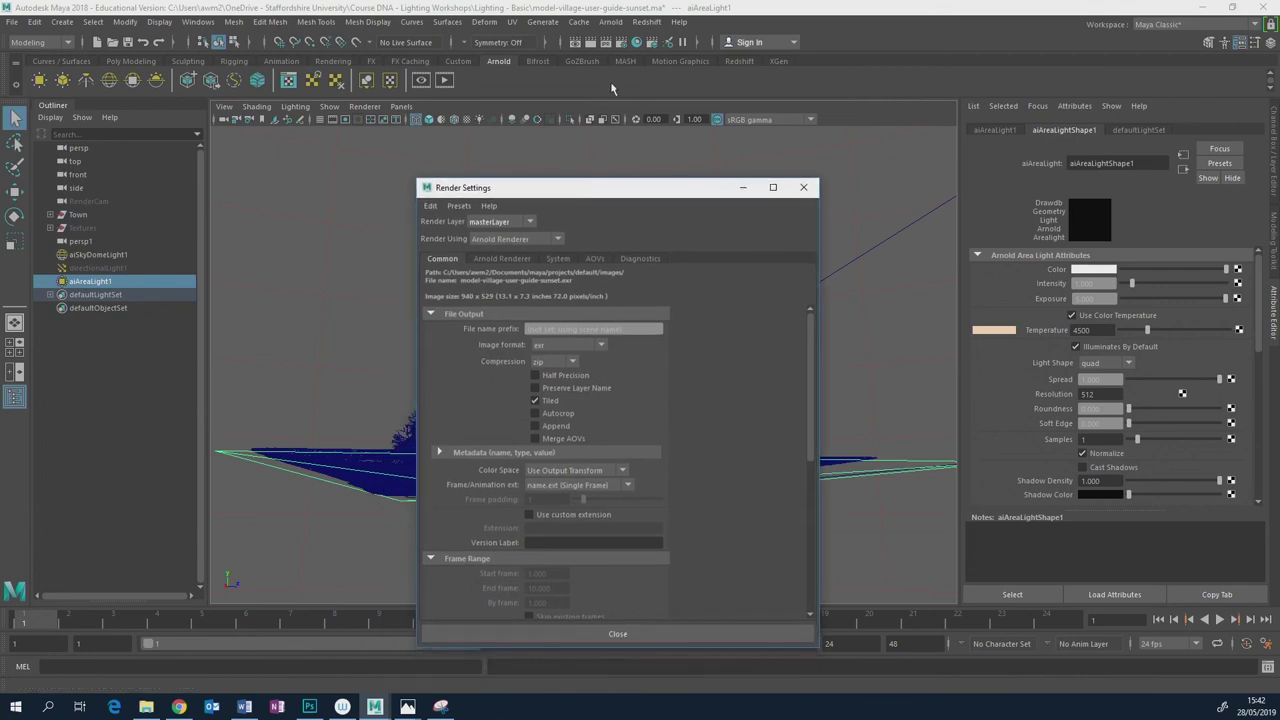
click(504, 259)
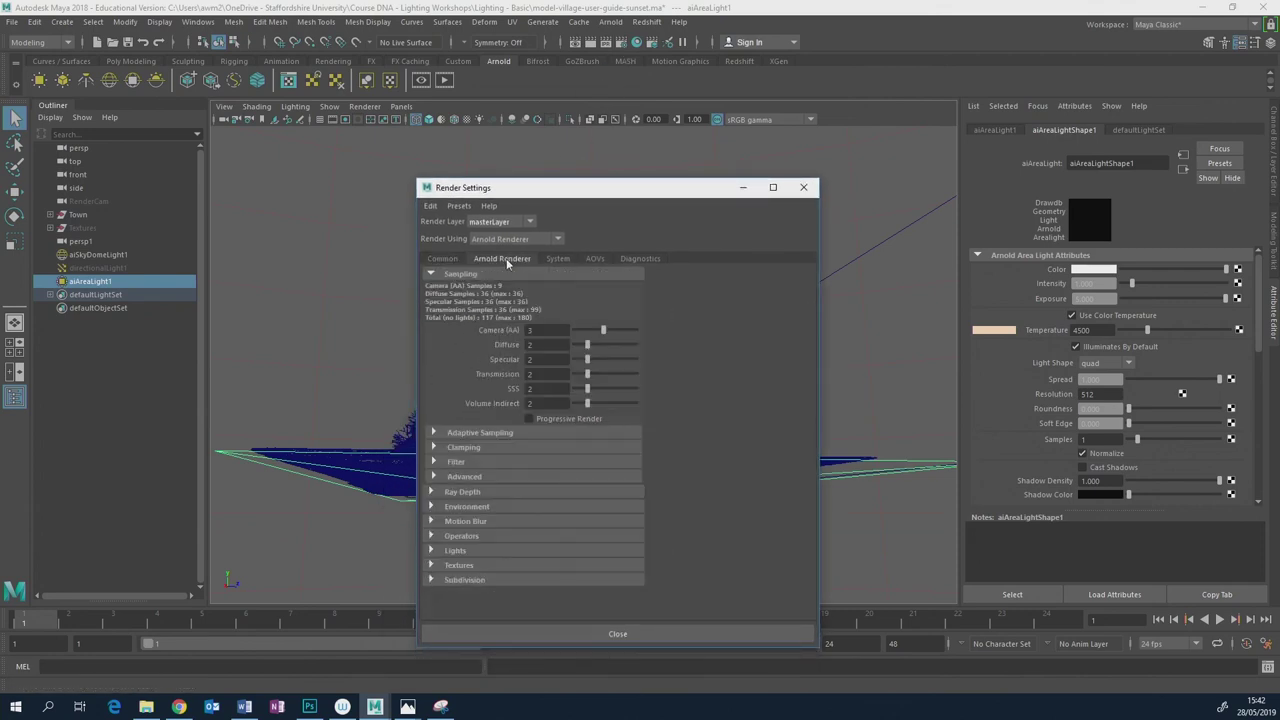
click(435, 507)
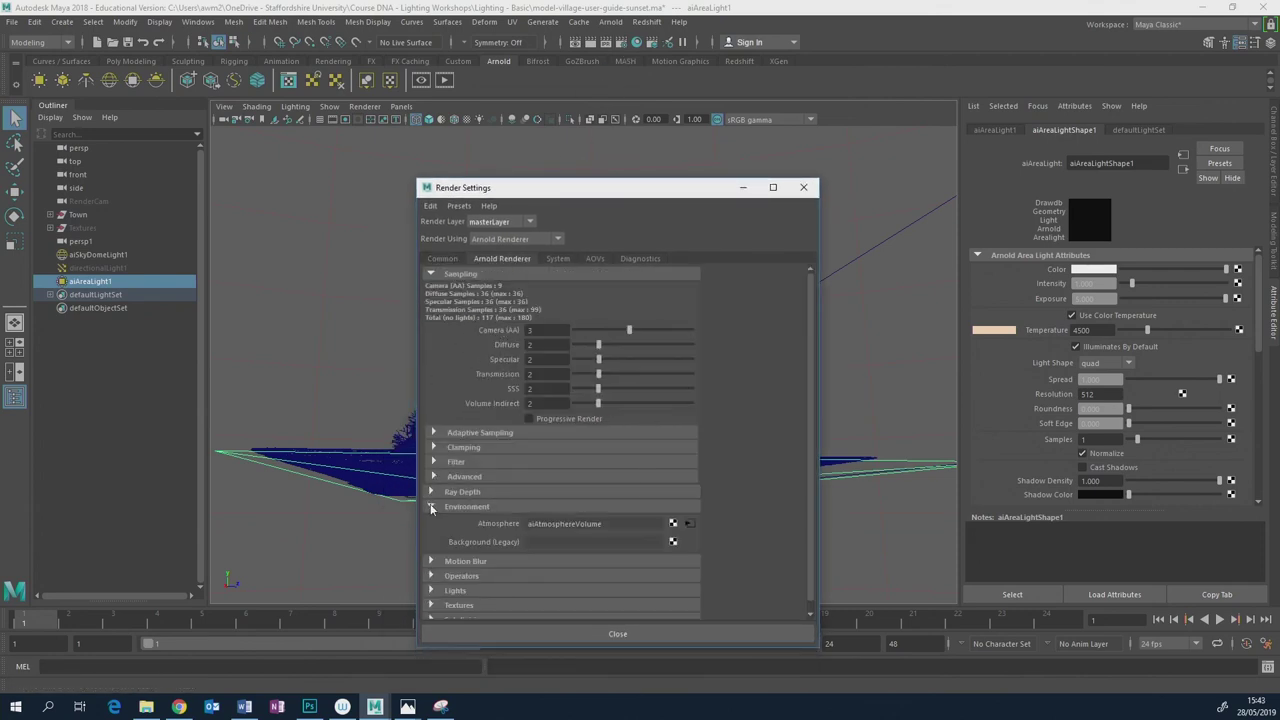
click(690, 524)
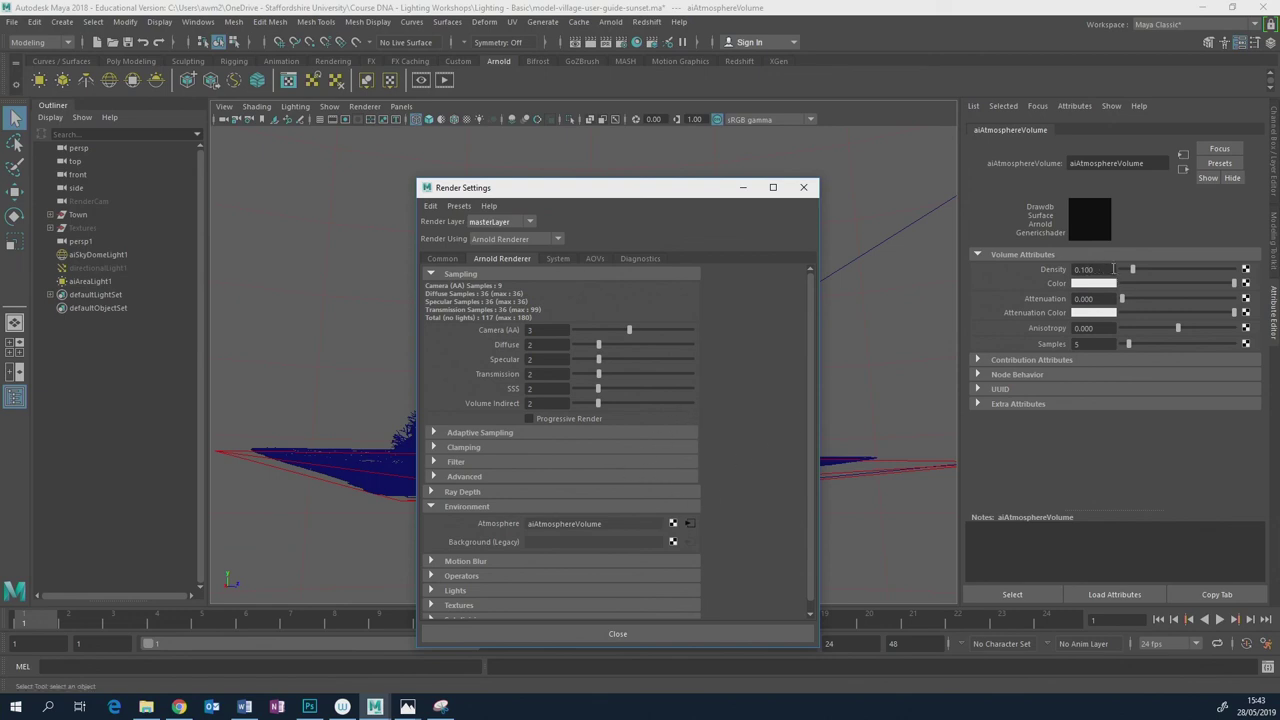
double_click(1085, 269)
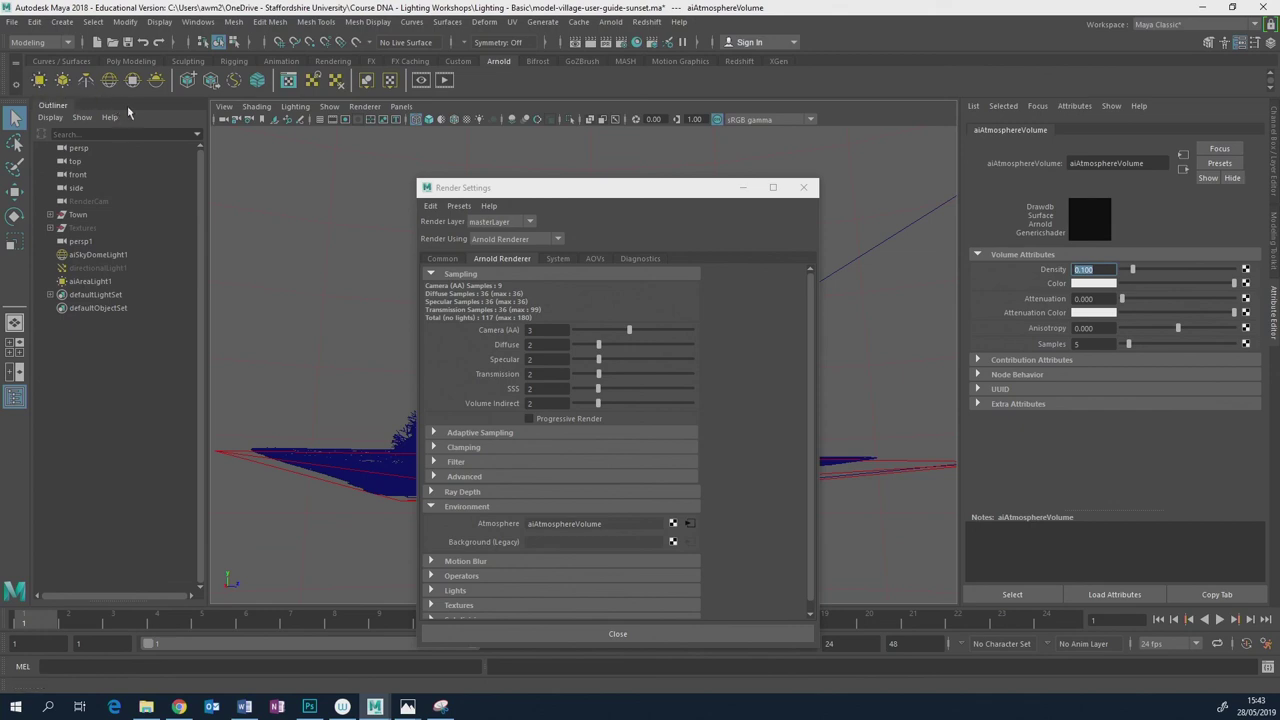
Review the Visibility values of aiAreaLight1, and close the render settings.
click(88, 281)
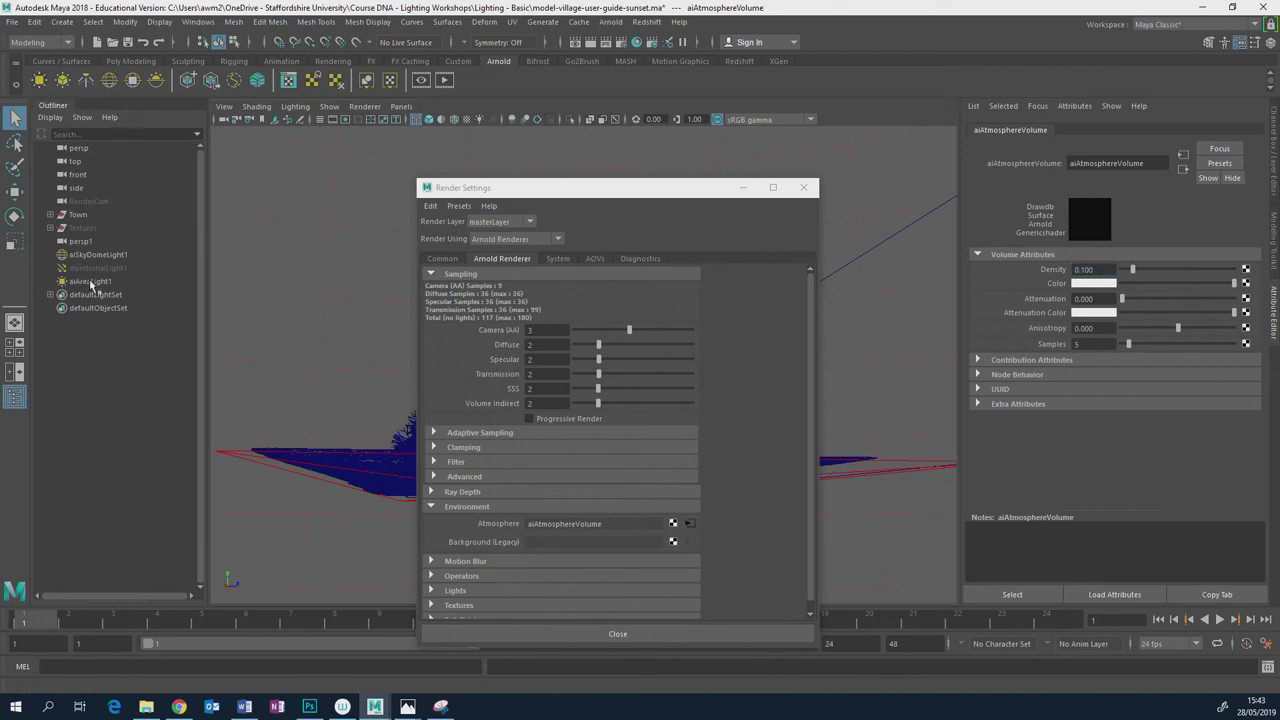
scroll(1257, 332, down, 5)
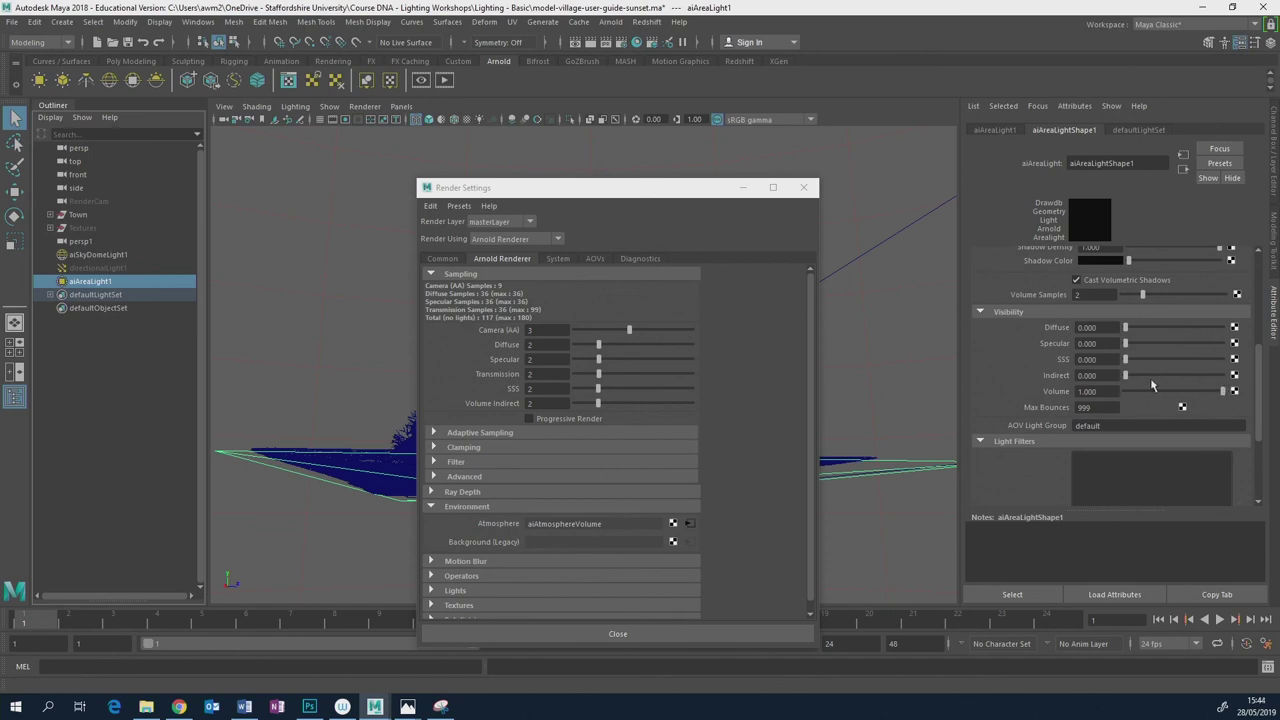
click(803, 187)
Switch the viewport to the persp camera and start a live Arnold render of the village with the area light.
click(396, 107)
mouse_move(449, 122)
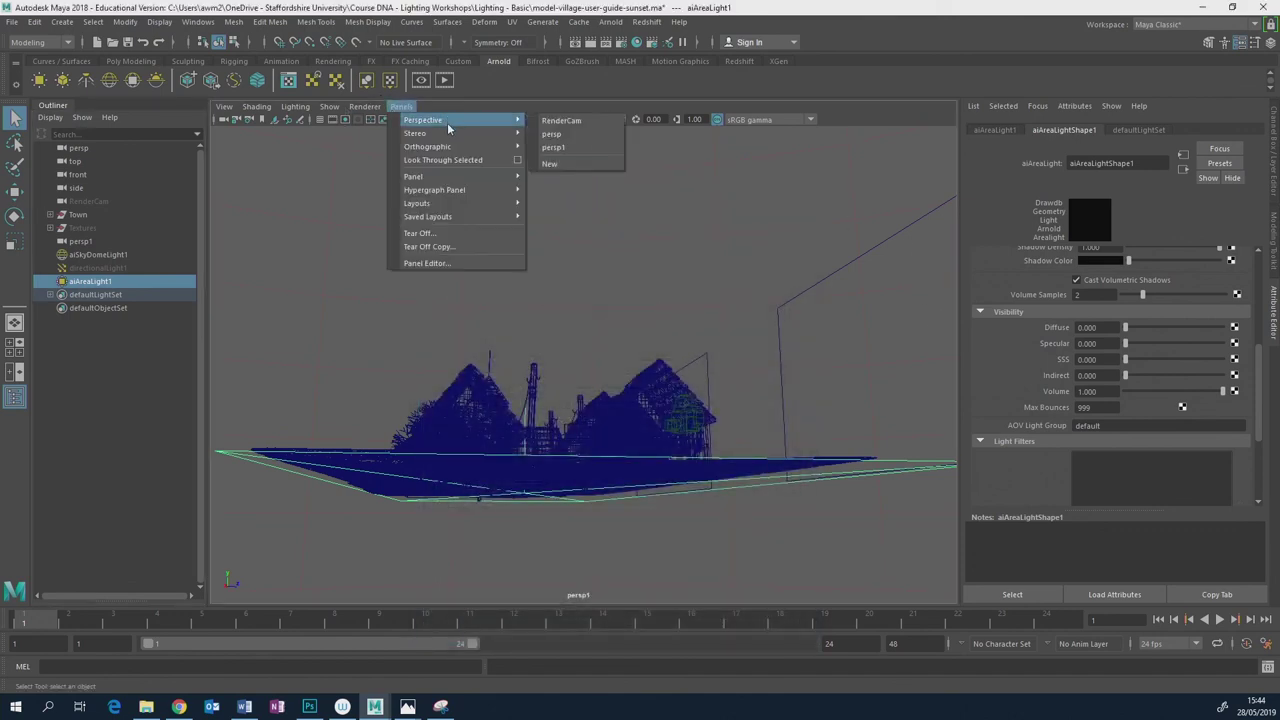
click(562, 138)
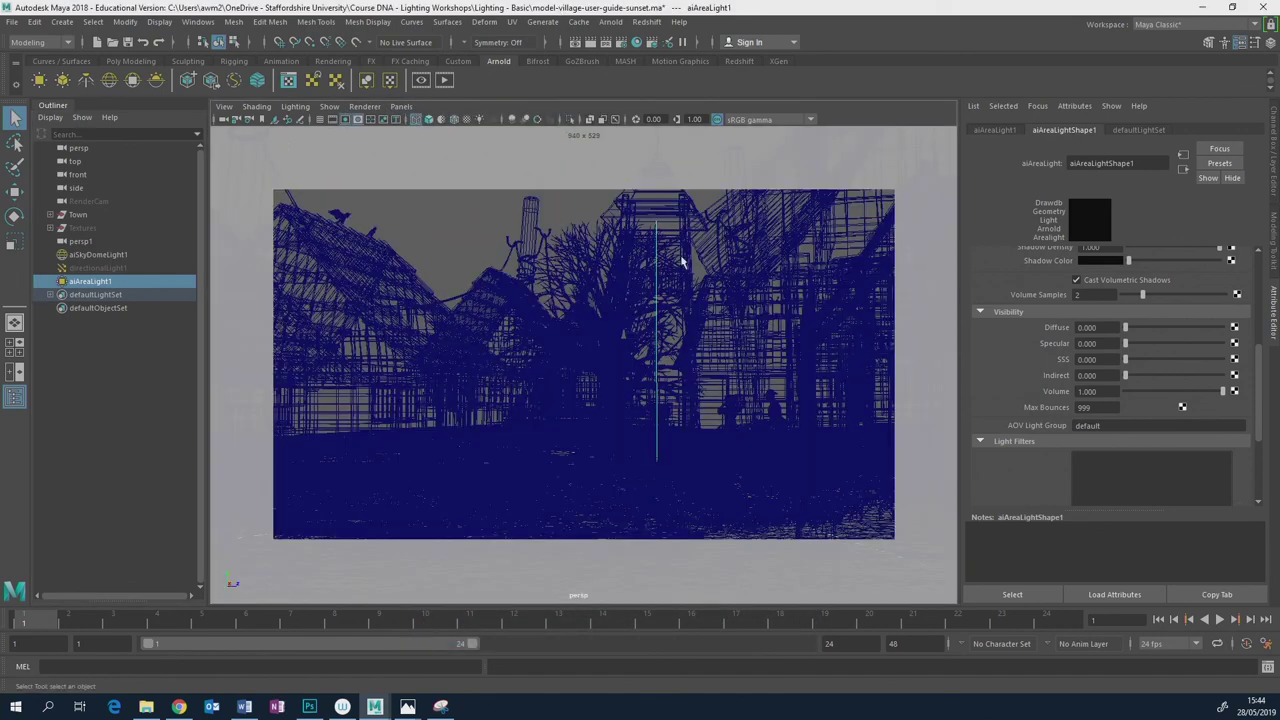
click(610, 21)
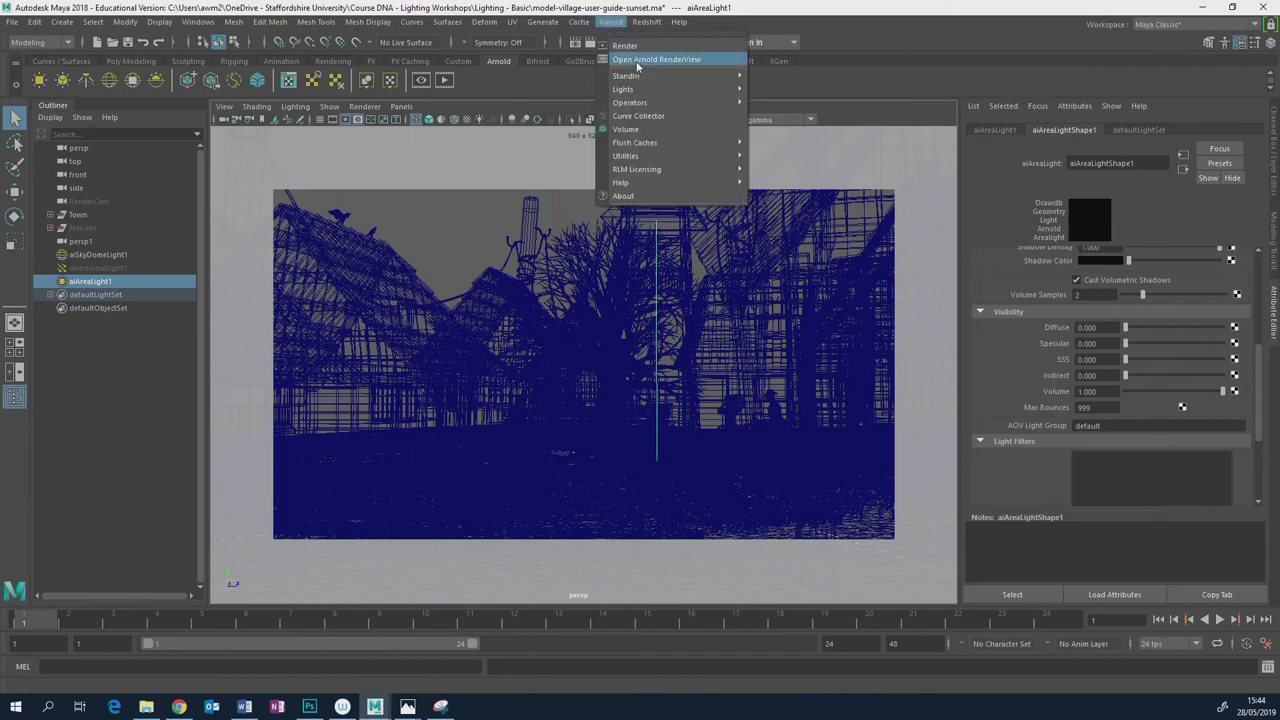
click(640, 58)
click(882, 133)
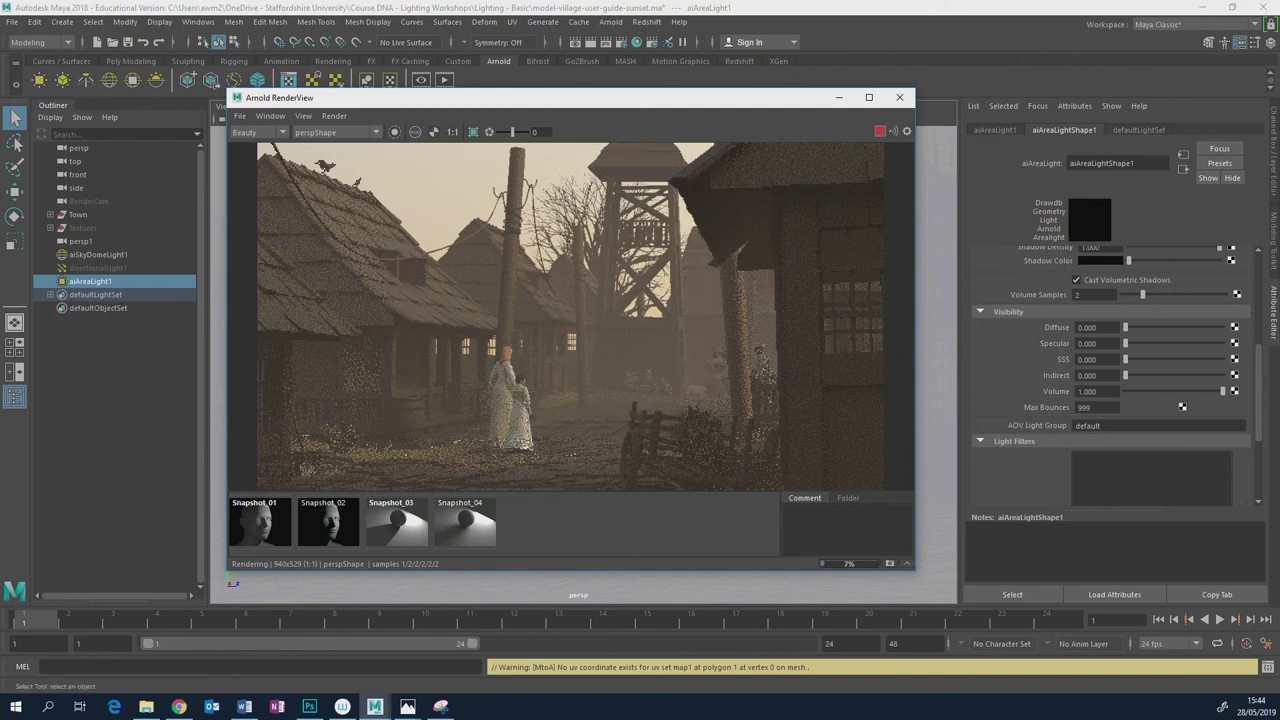
Try an Exposure of 10 on aiAreaLight1 in the live render.
drag(1258, 380, 1260, 283)
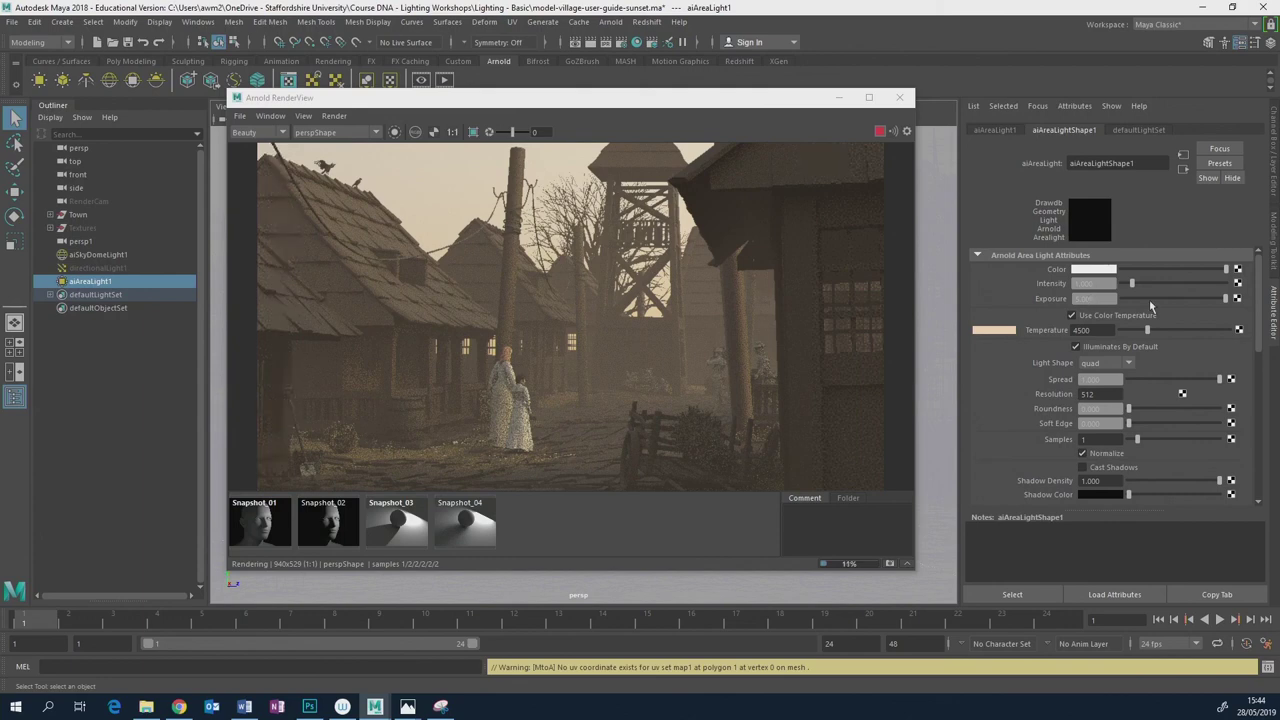
scroll(1263, 316, down, 3)
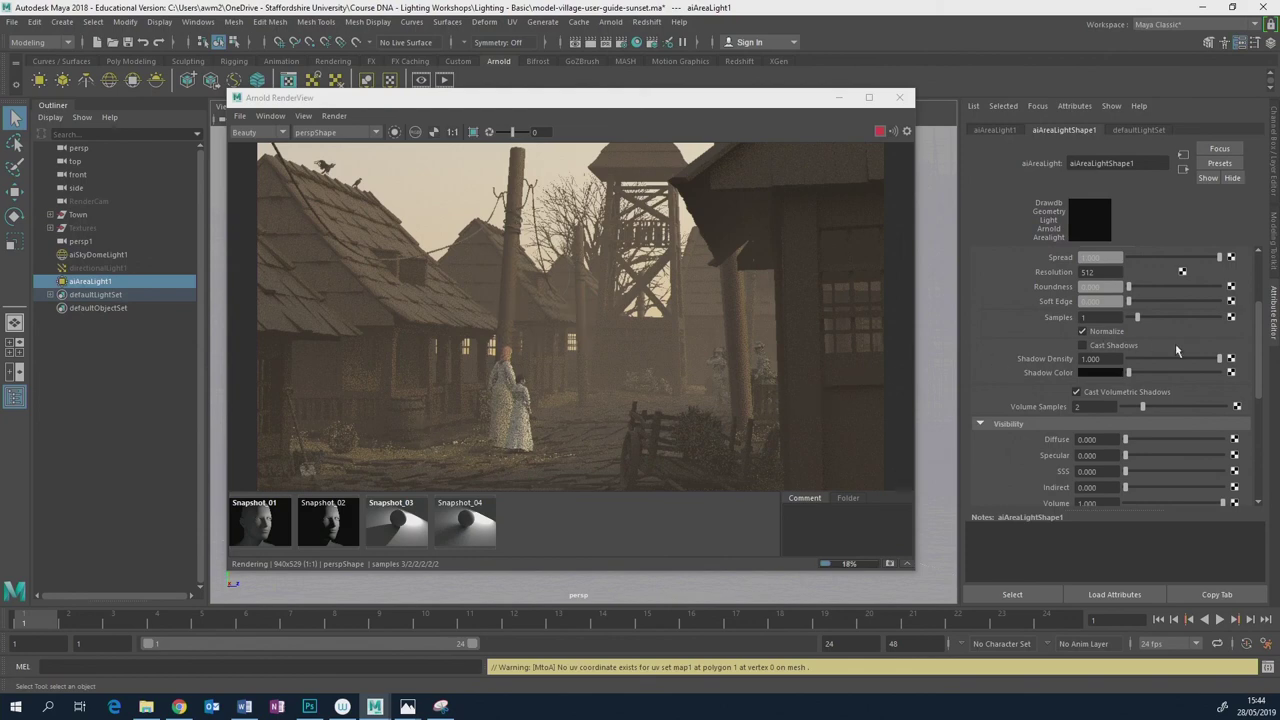
drag(1257, 347, 1256, 306)
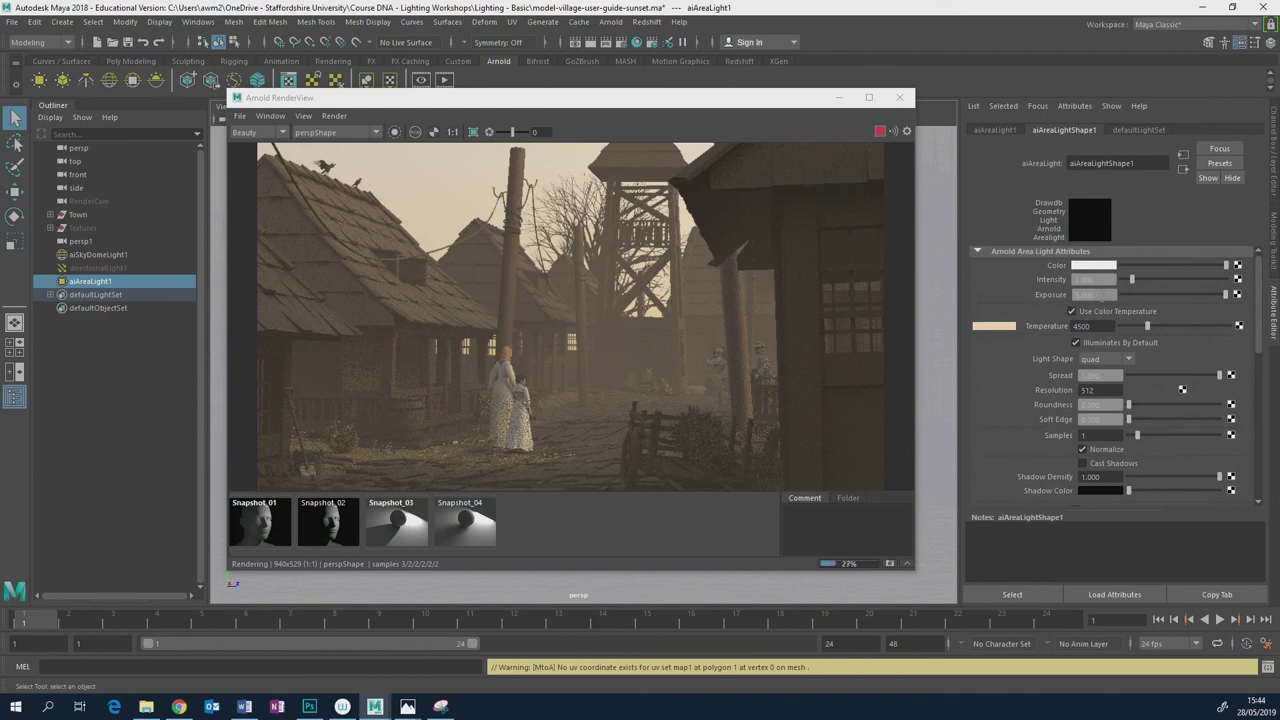
drag(1100, 295, 1068, 298)
text(10)
key(Return)
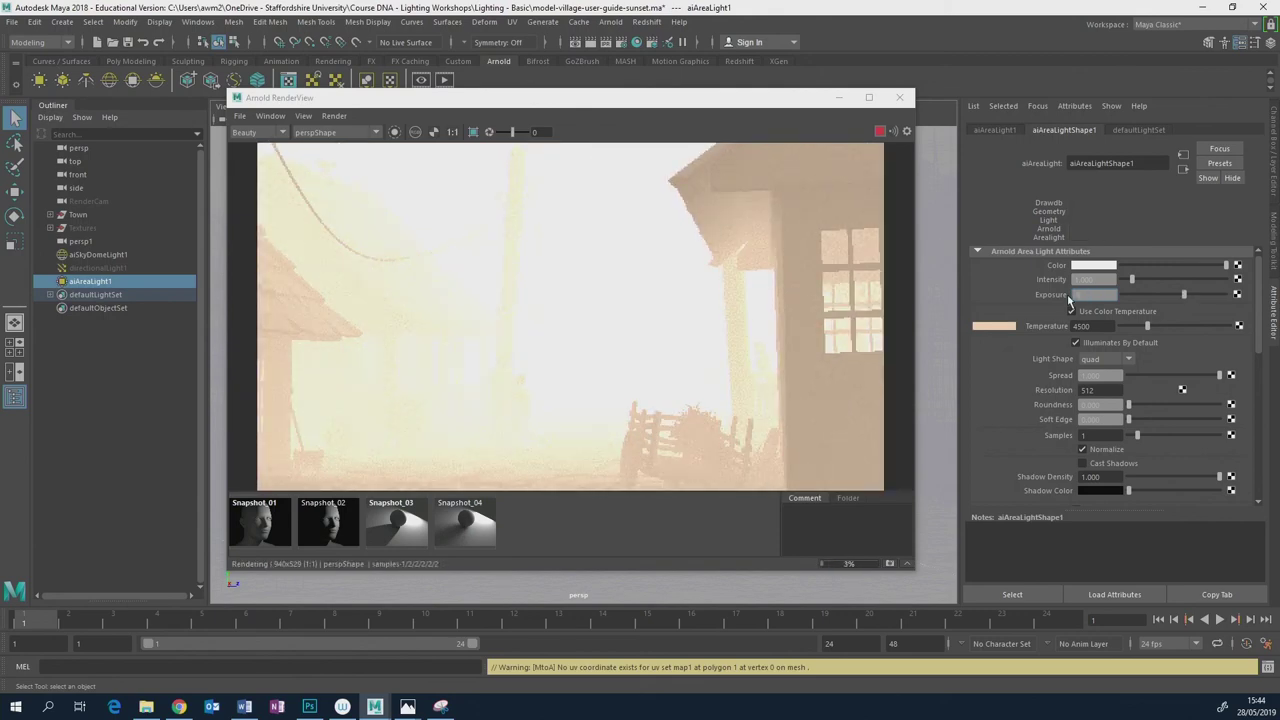
Test aiAreaLight1 Exposure values of 5, 10 and 8 in the live render, and set it to 5.
text(5)
key(Return)
text(10)
key(Return)
text(8)
key(Return)
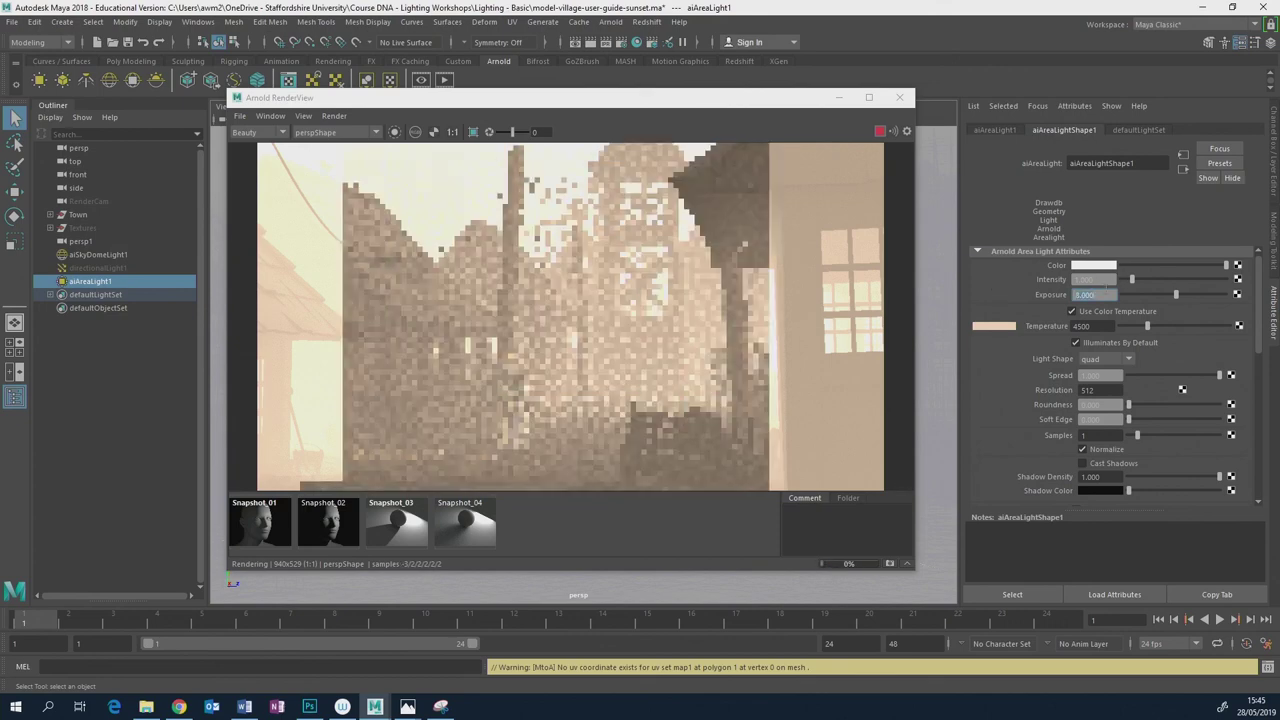
text(5)
key(Return)
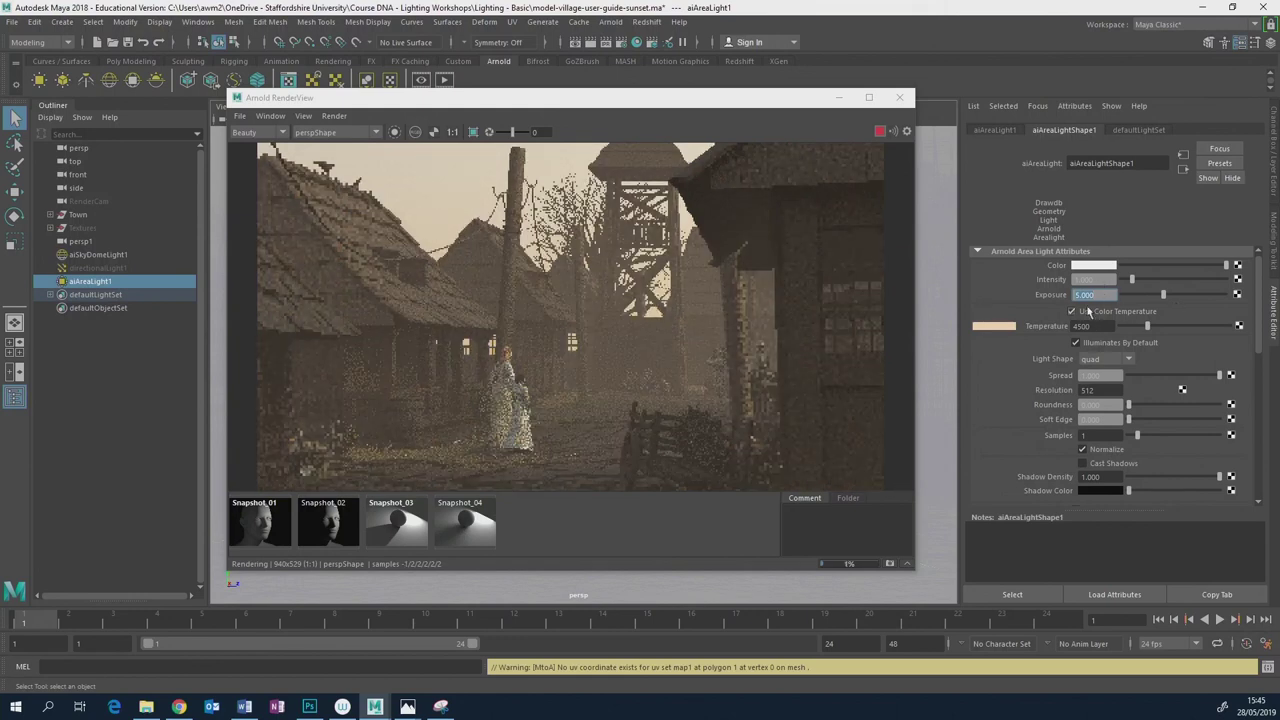
Test the Volume visibility of aiAreaLight1 at near zero and 0 in the live render, and restore it to 1.
drag(1259, 296, 1129, 366)
scroll(1225, 362, down, 3)
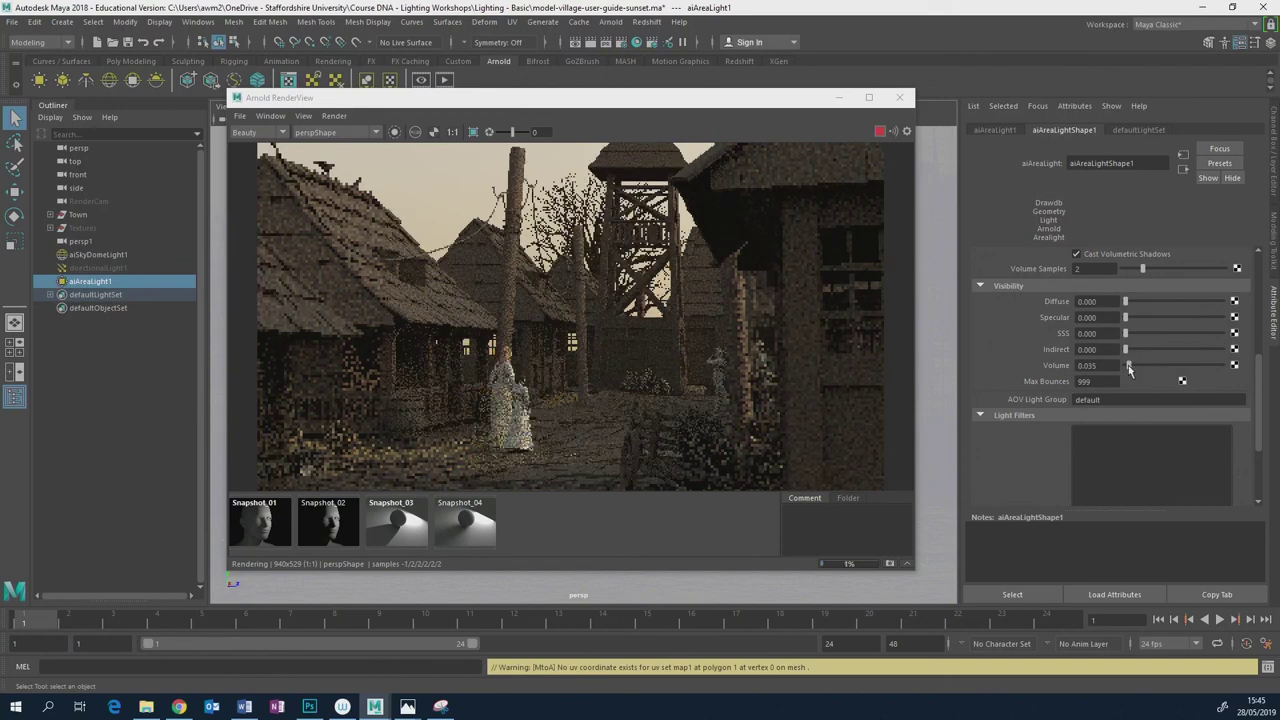
drag(1128, 365, 1118, 366)
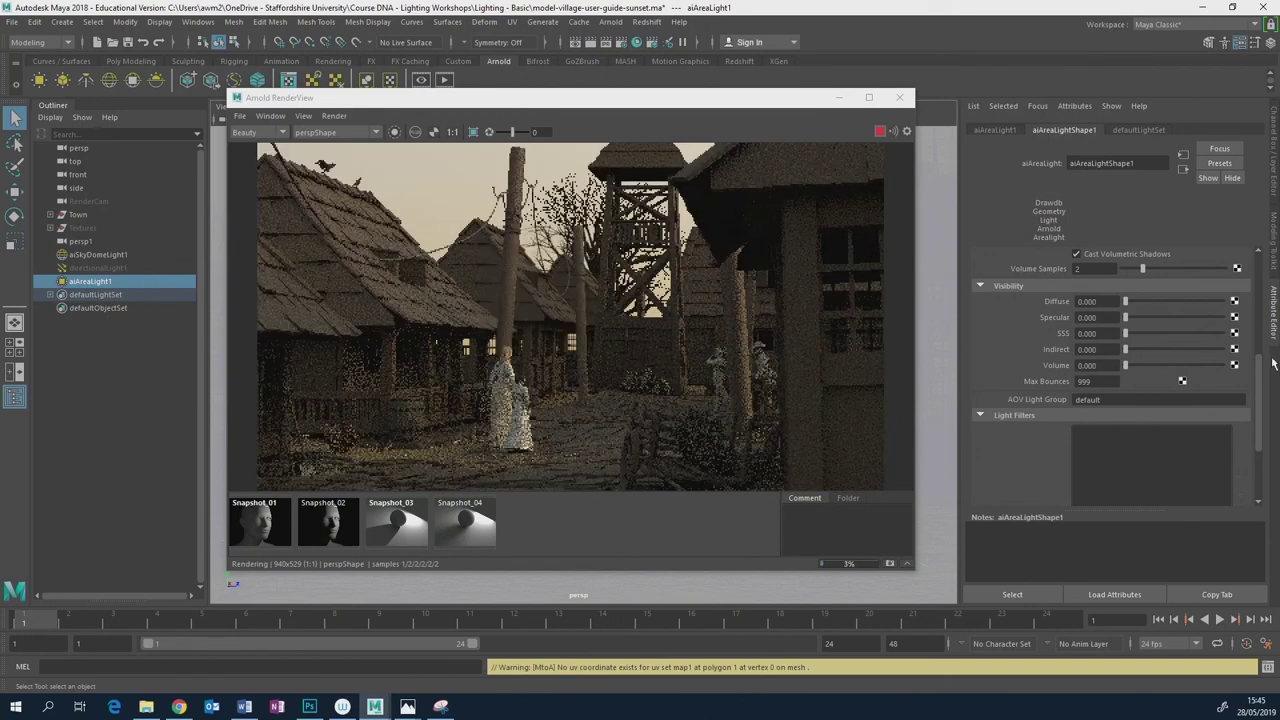
drag(1169, 365, 1245, 366)
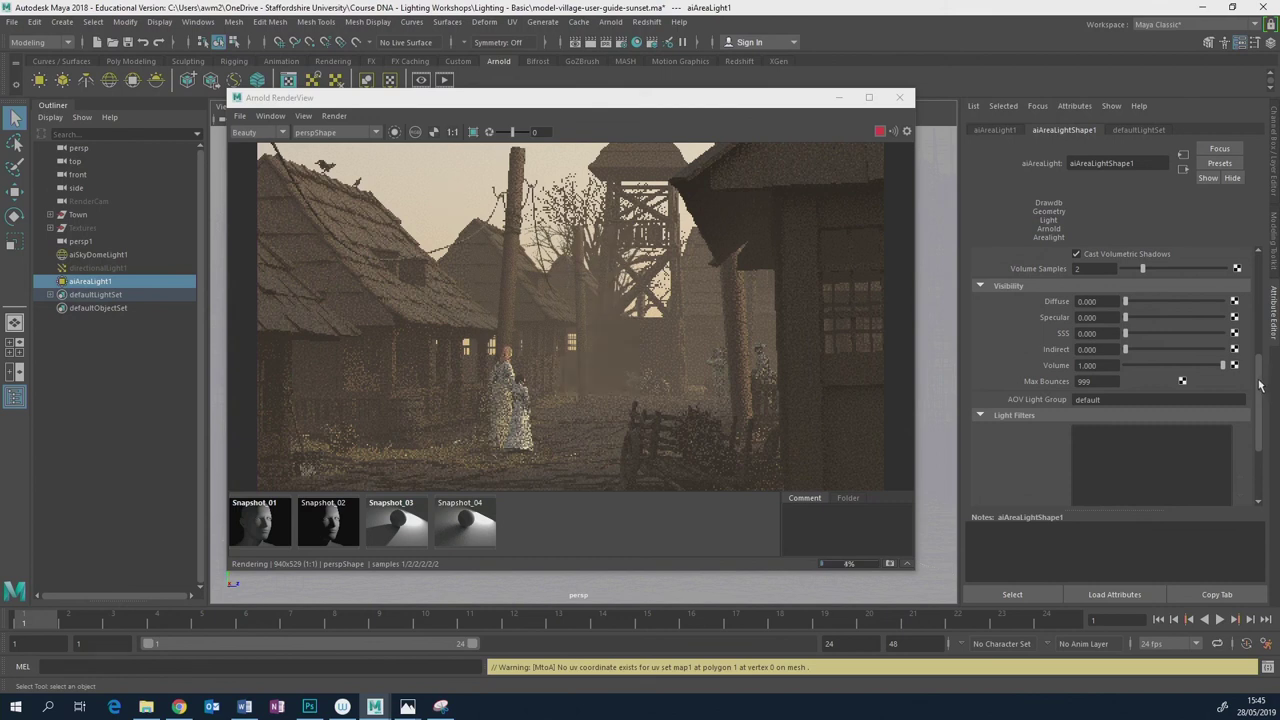
Review the light filter types available for aiAreaLight1 without adding one, and return to its main light attributes.
scroll(1190, 400, down, 3)
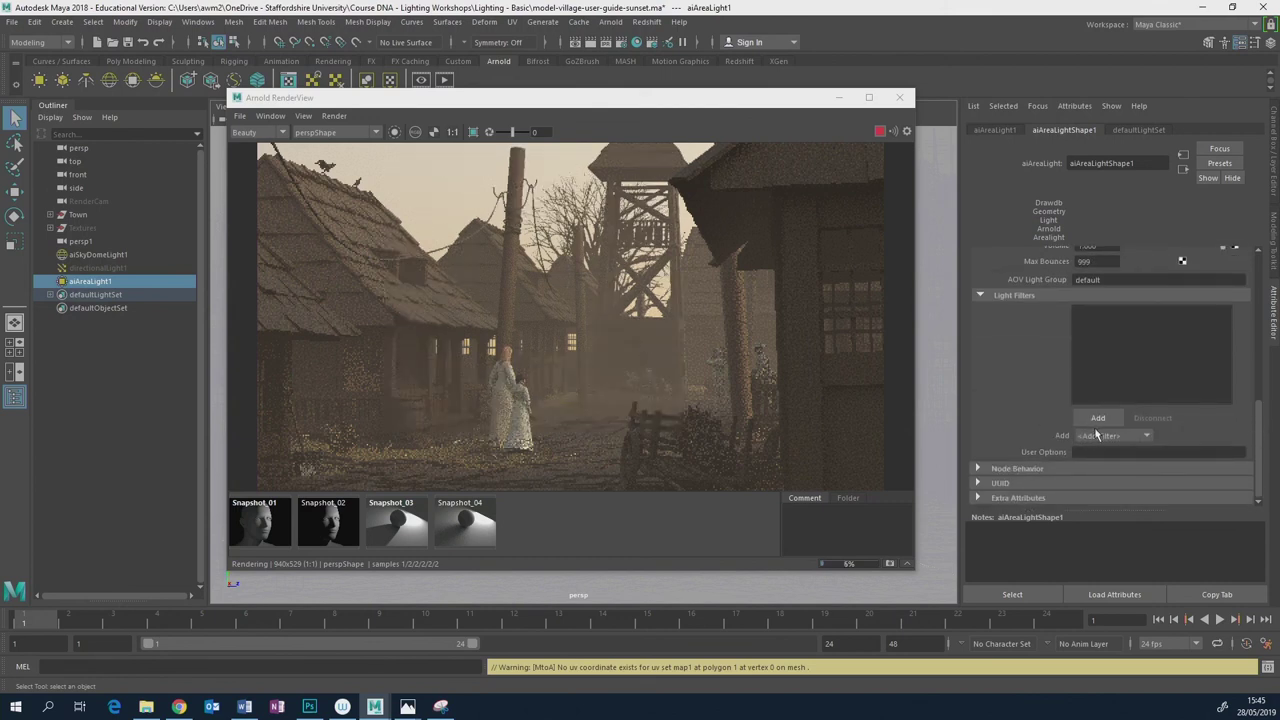
click(1146, 436)
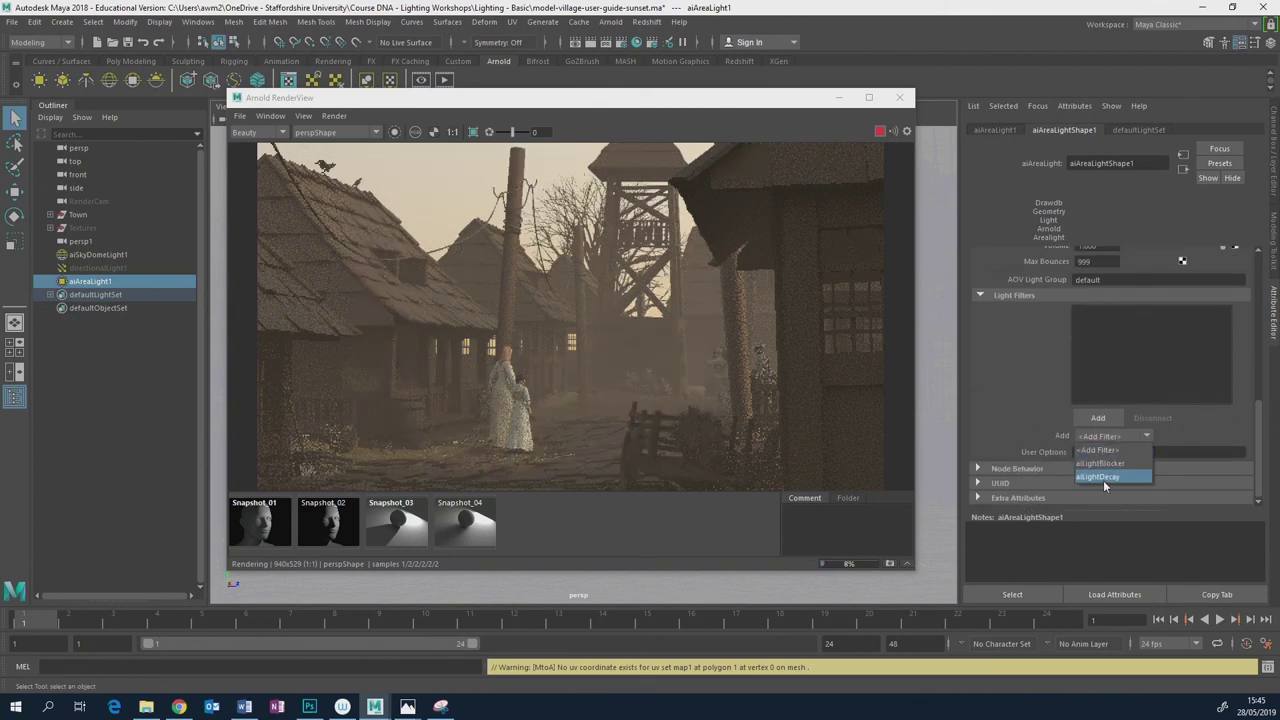
click(1021, 341)
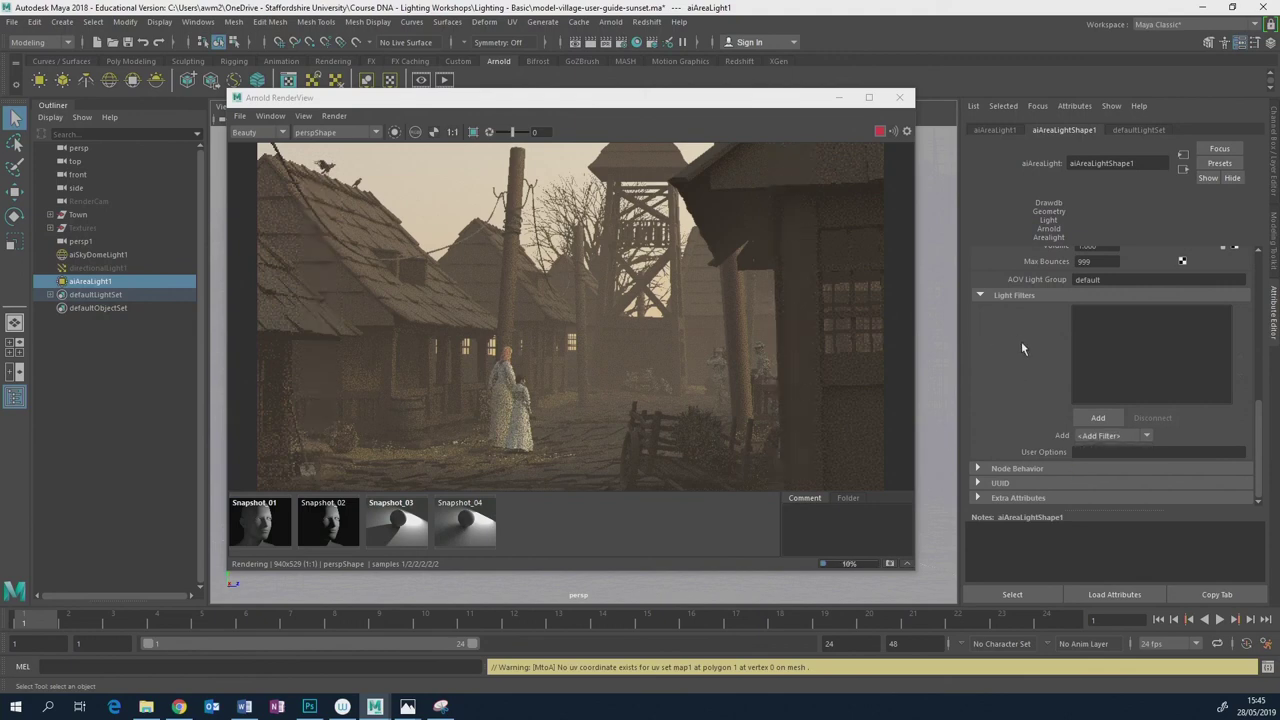
drag(1260, 410, 1259, 268)
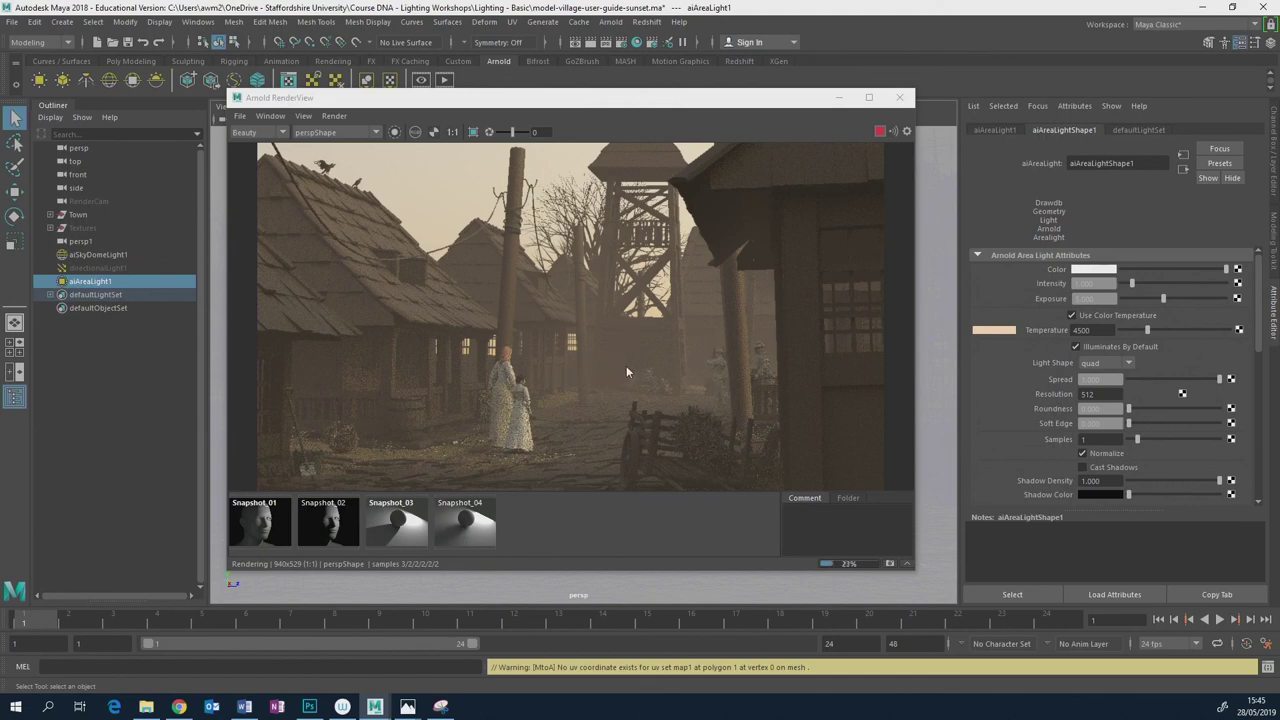
Stop the live render, close the render view and unhide directionalLight1.
click(880, 132)
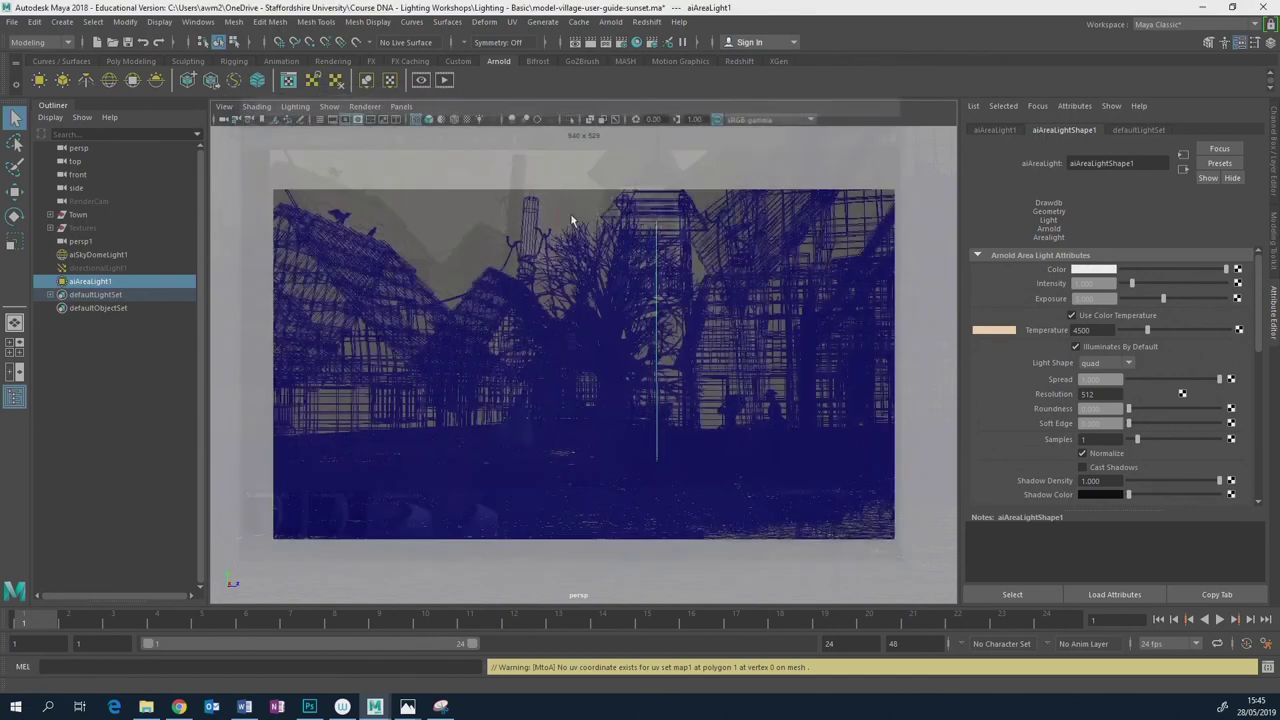
click(899, 97)
click(100, 268)
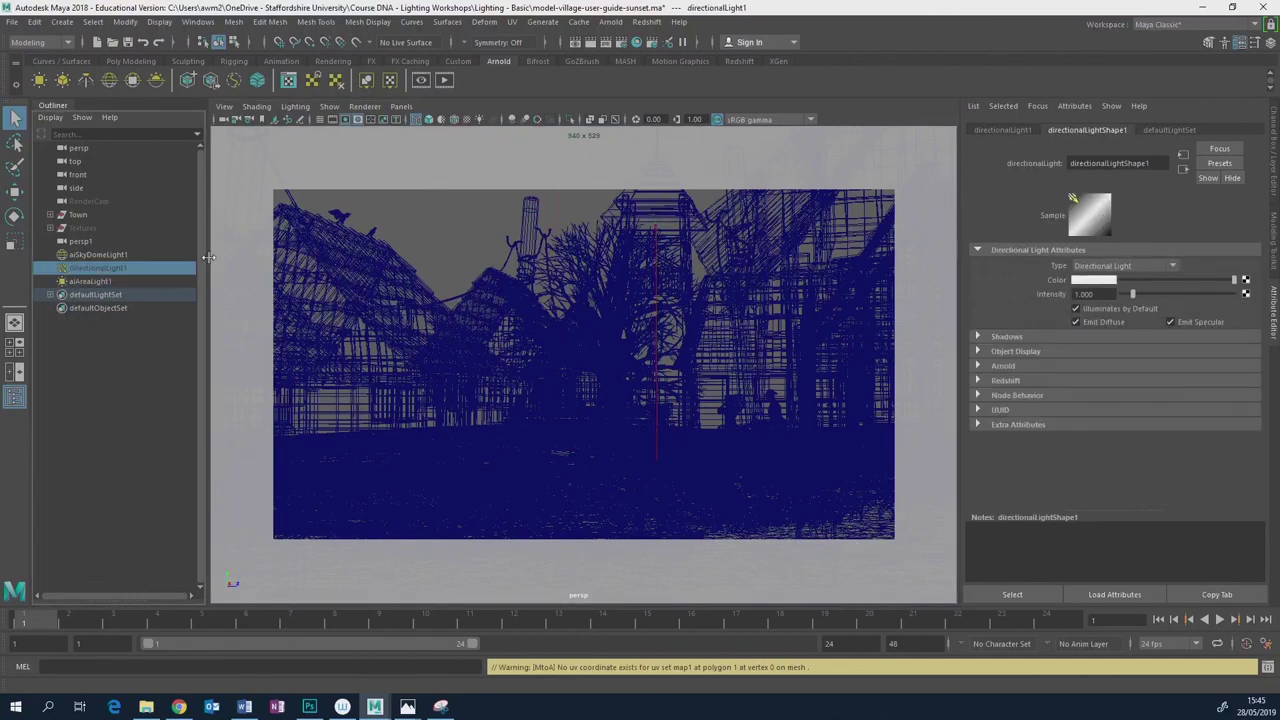
key(shift+h)
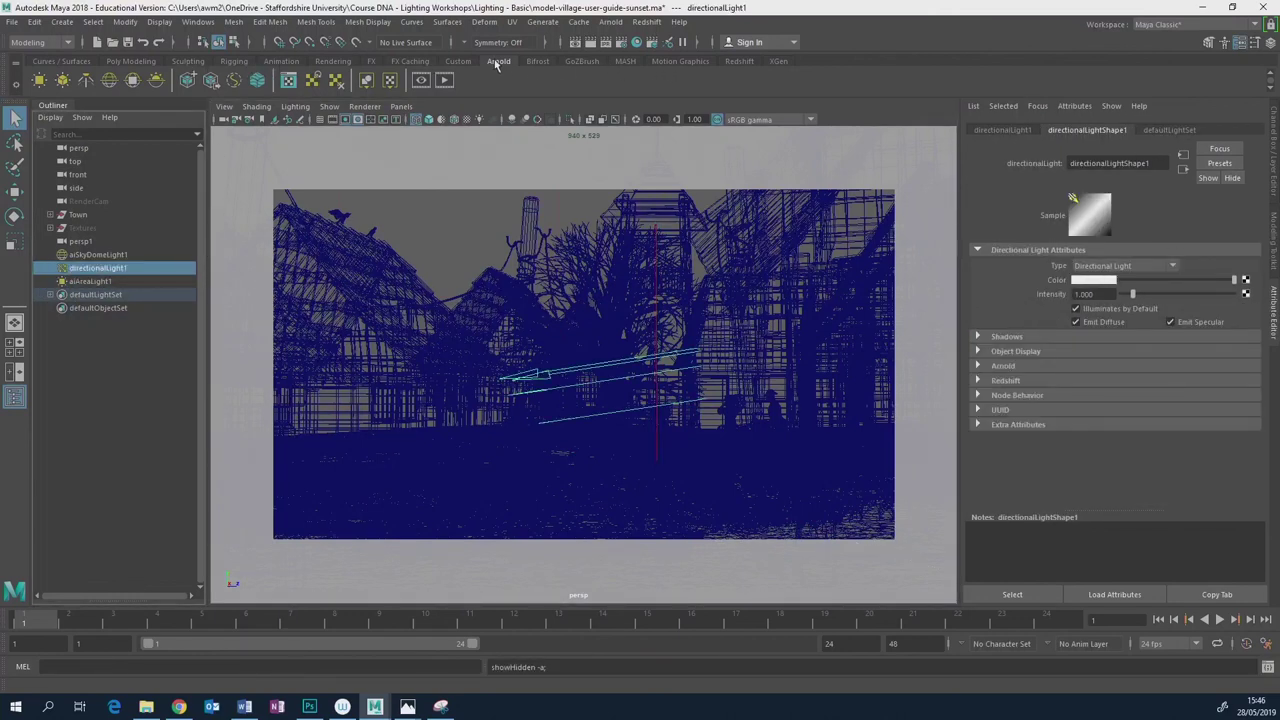
Set the viewport to shaded display, and preview the scene lights and shadows before returning to default lighting.
click(332, 61)
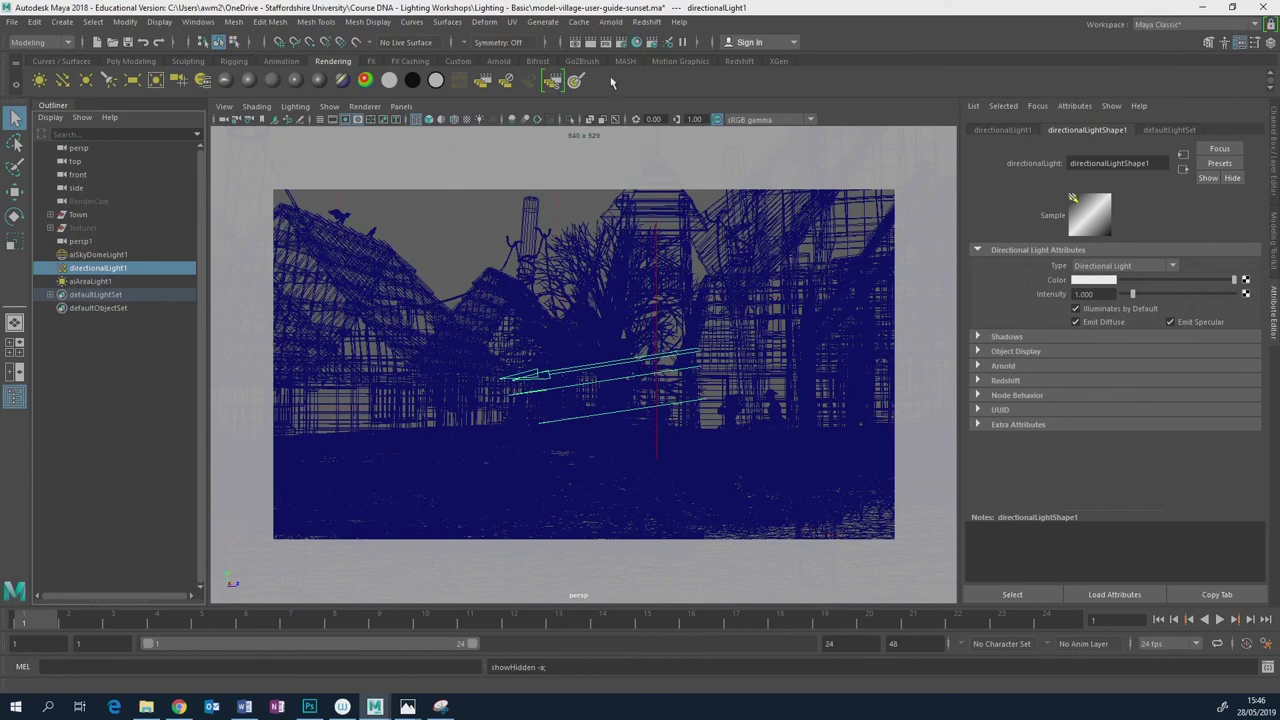
key(5)
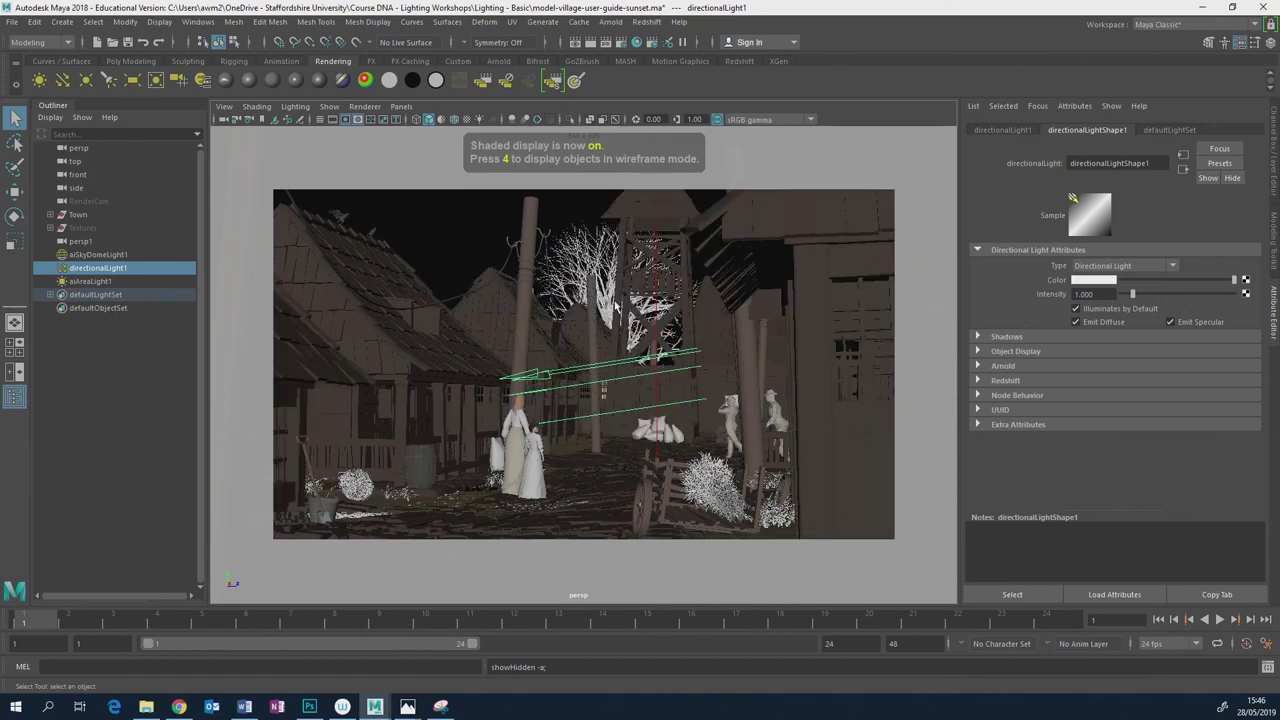
click(479, 120)
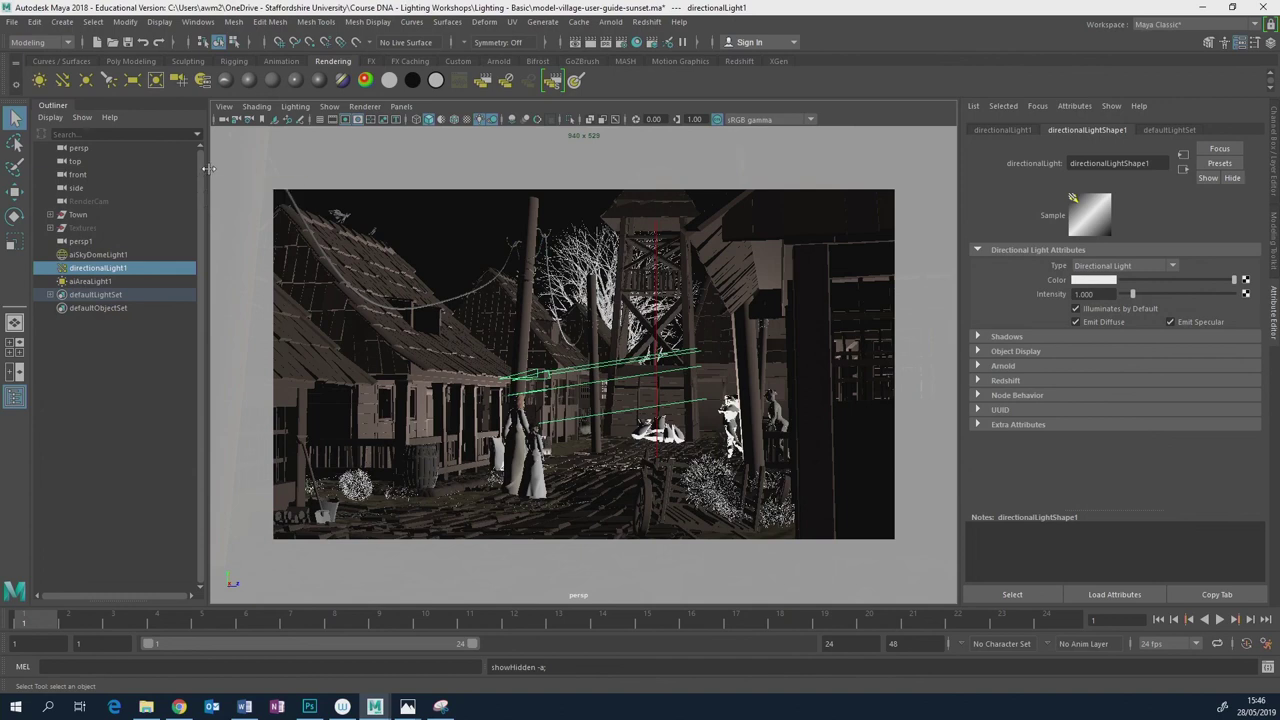
click(491, 120)
click(491, 120)
click(494, 120)
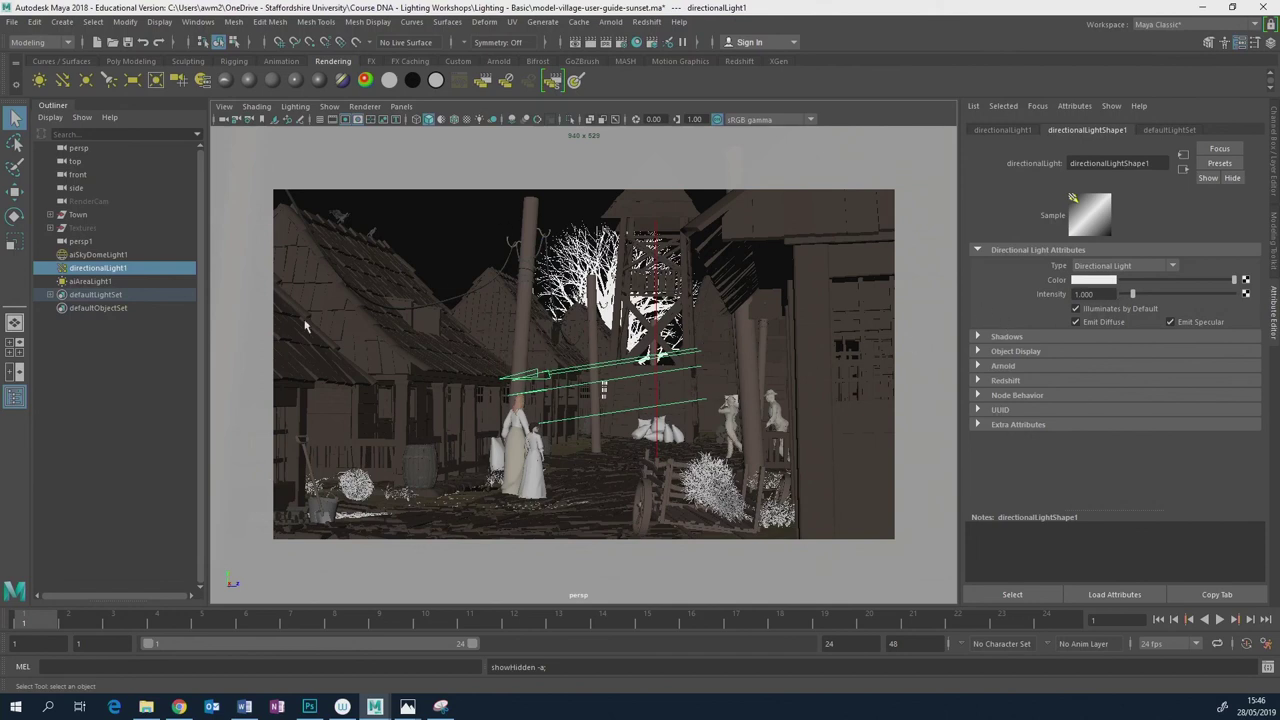
Examine the aiPhysicalSky2 attributes of aiSkyDomeLight1, and reselect the directional light.
click(101, 258)
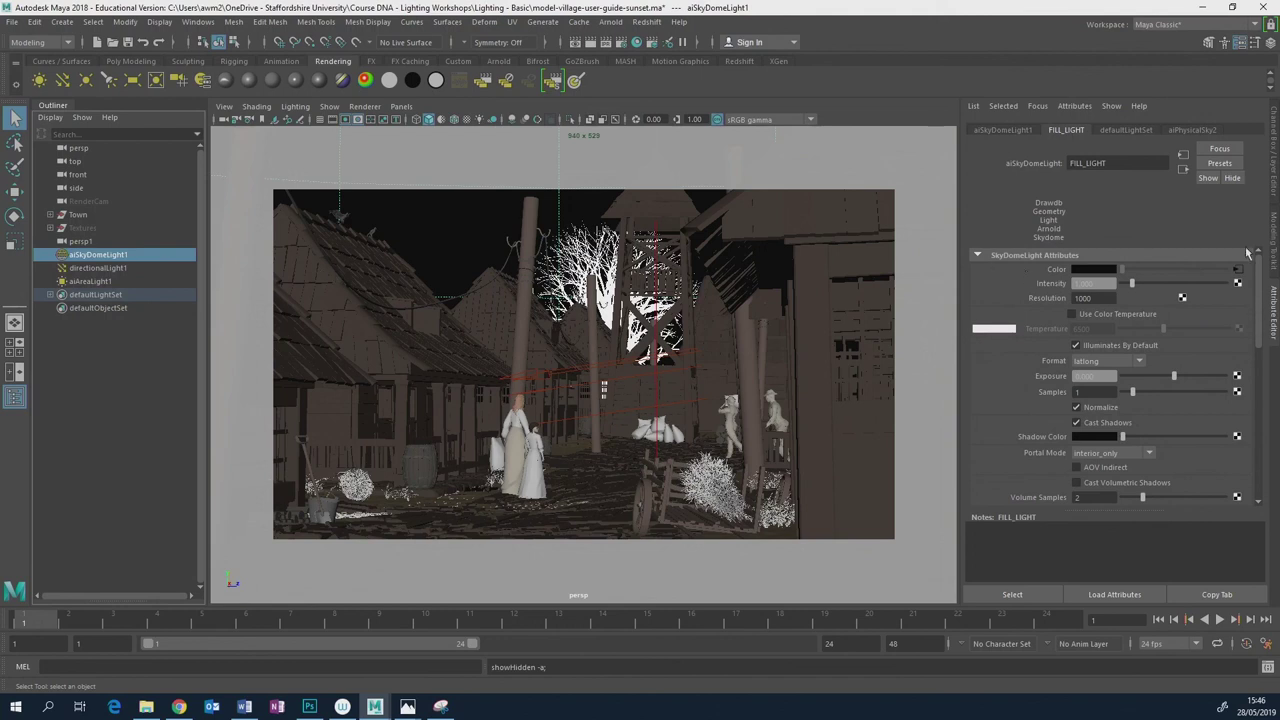
click(1190, 130)
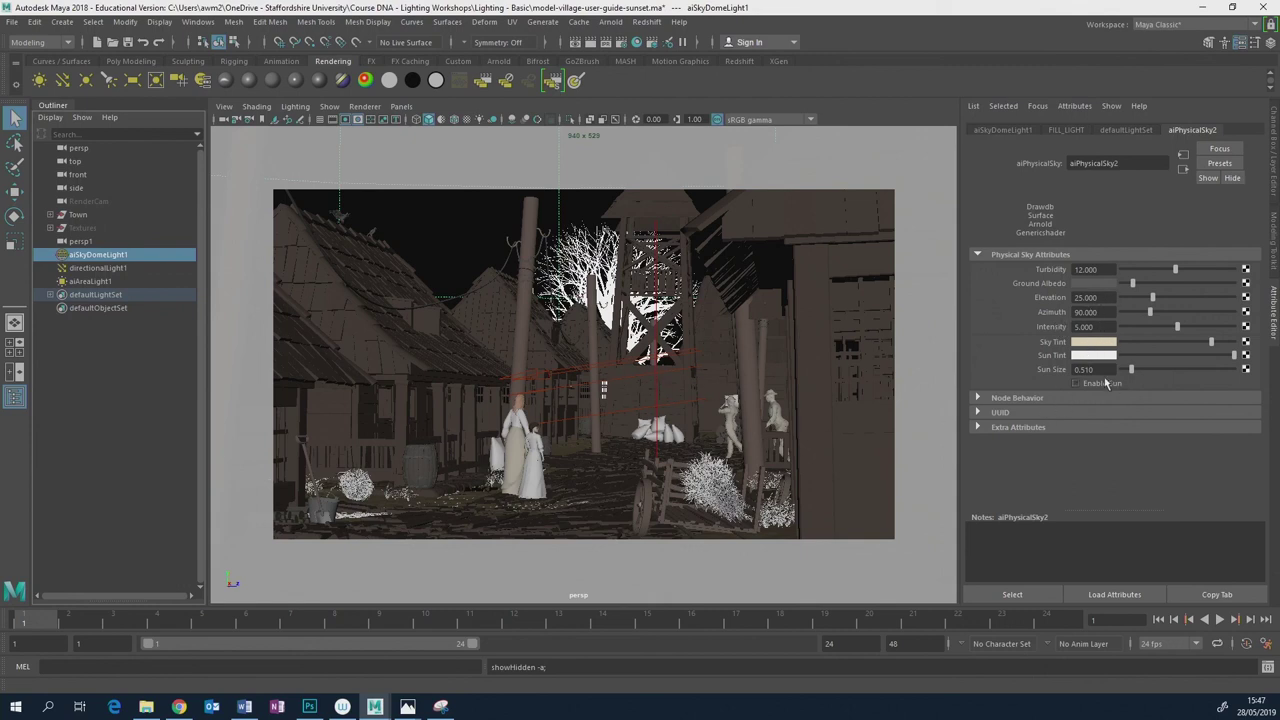
click(620, 385)
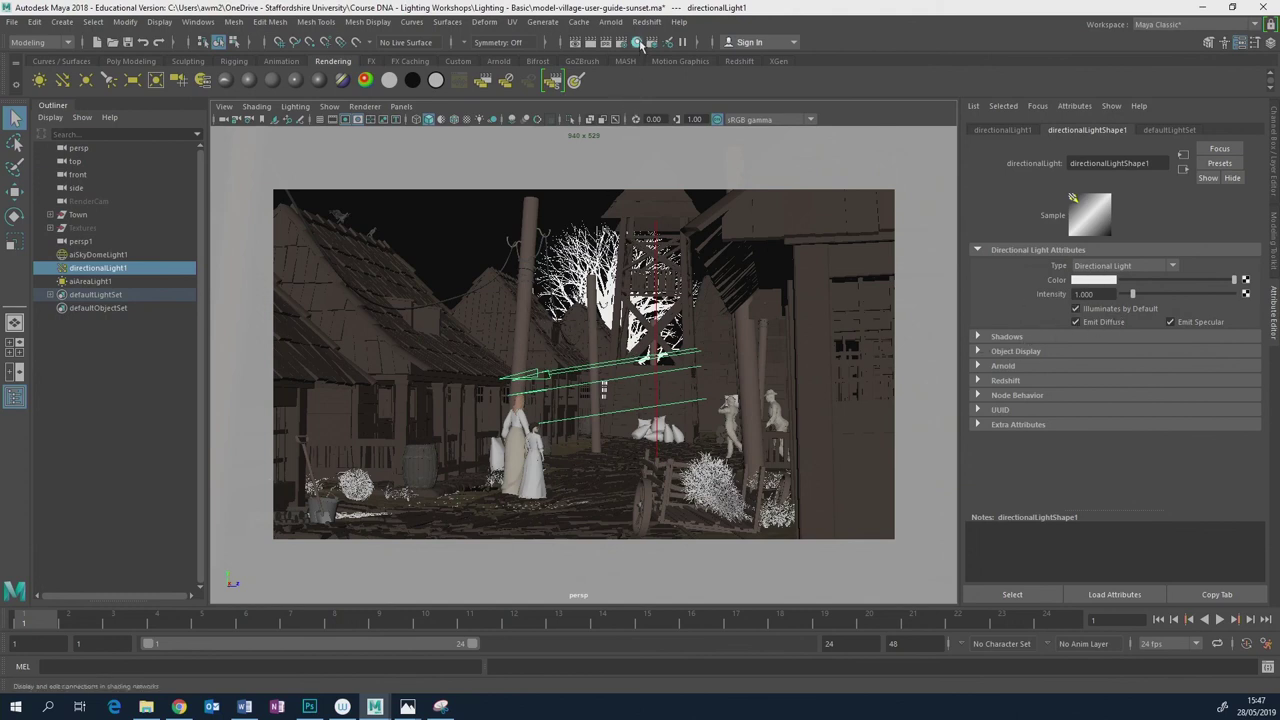
View the Sunset_villageJPEG.jpg reference render in Photos, and return to Maya.
mouse_move(420, 708)
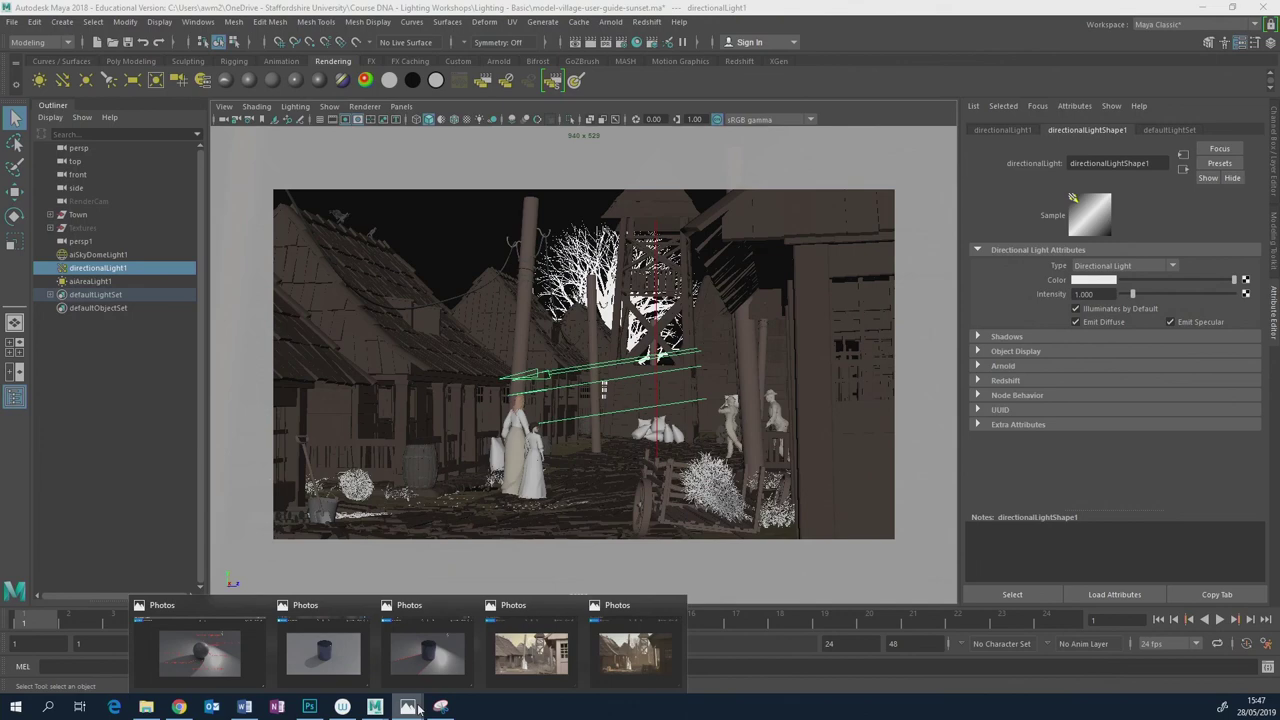
click(645, 670)
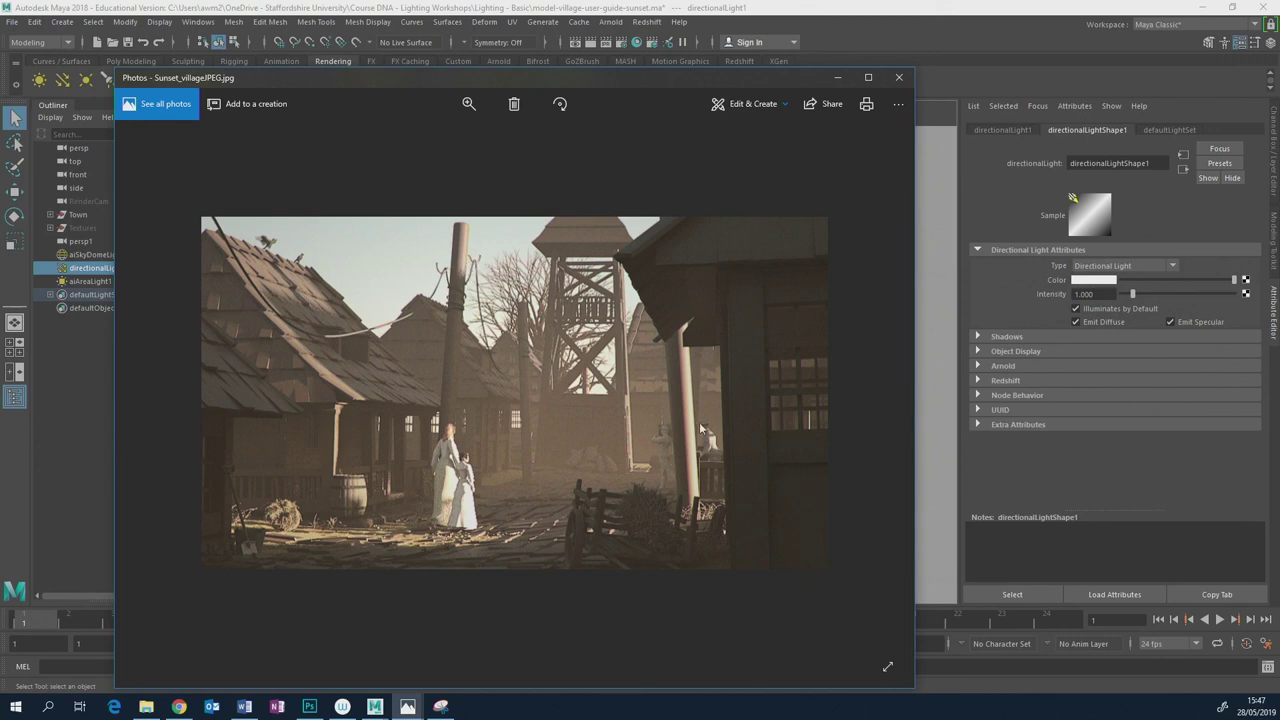
click(1176, 130)
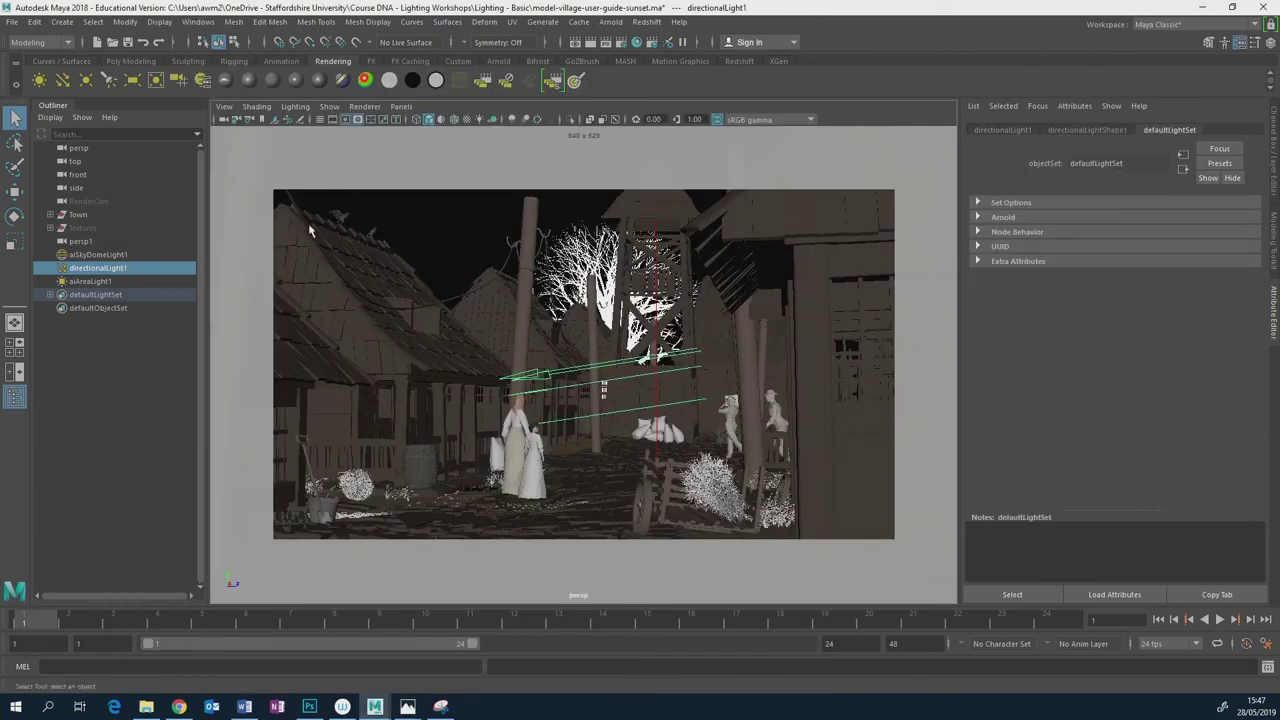
Compare the sun settings of aiPhysicalSky2, including Elevation, with the attributes of directionalLight1.
click(95, 255)
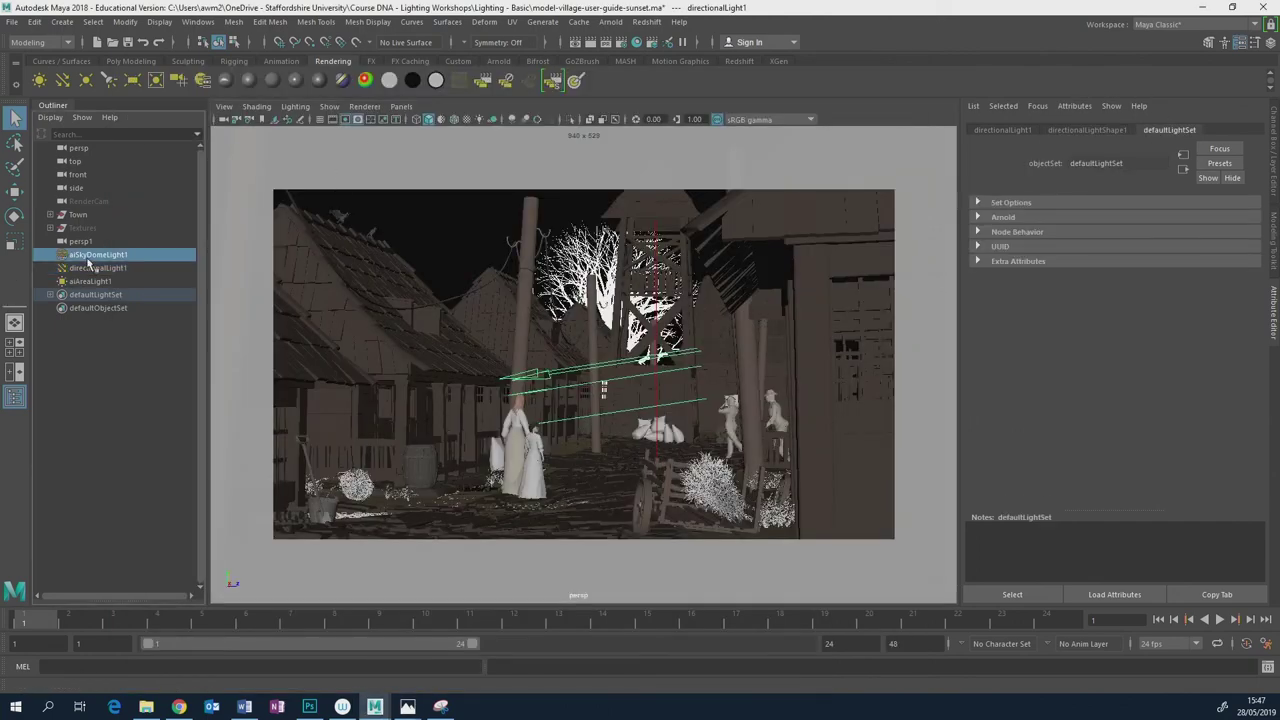
click(1181, 131)
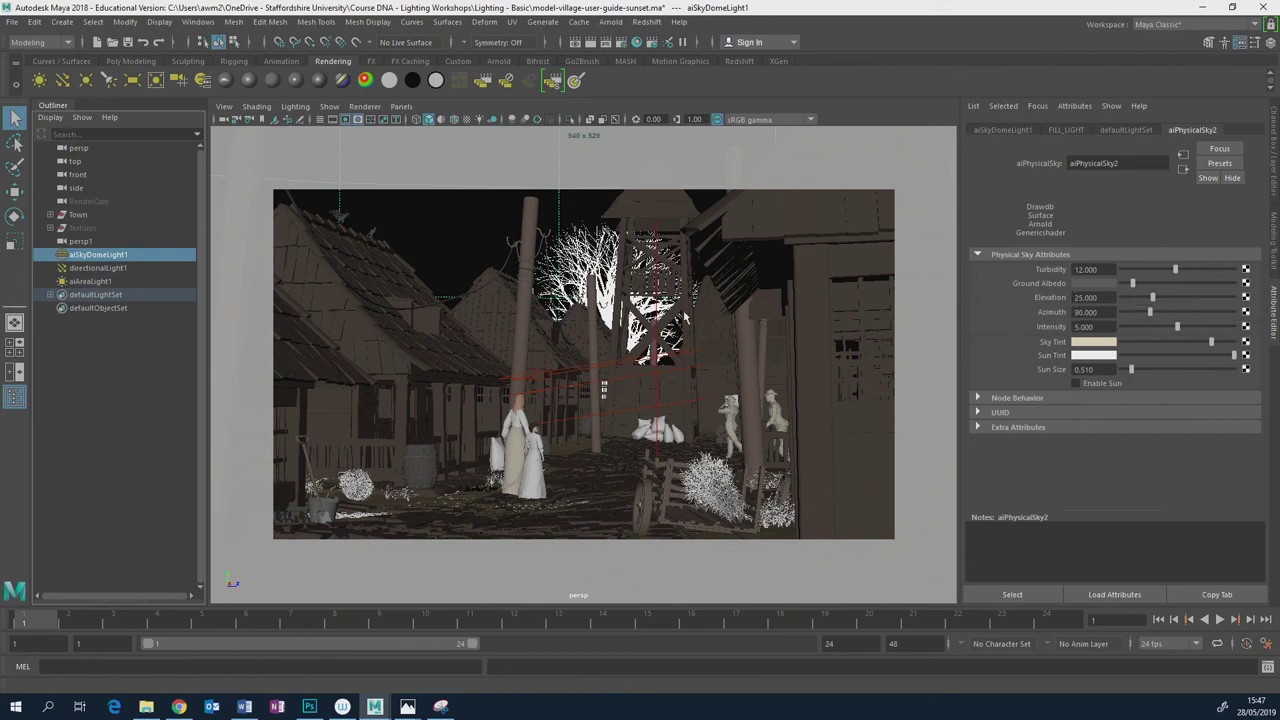
click(97, 269)
click(92, 256)
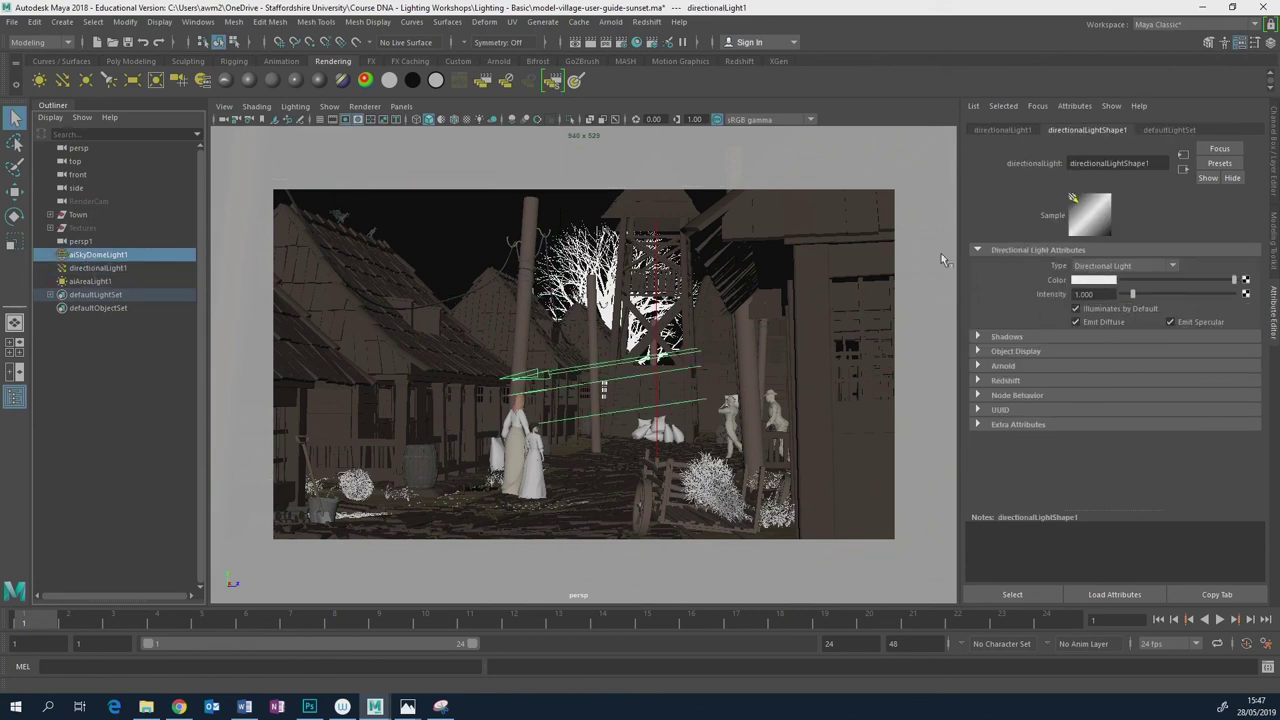
click(1195, 131)
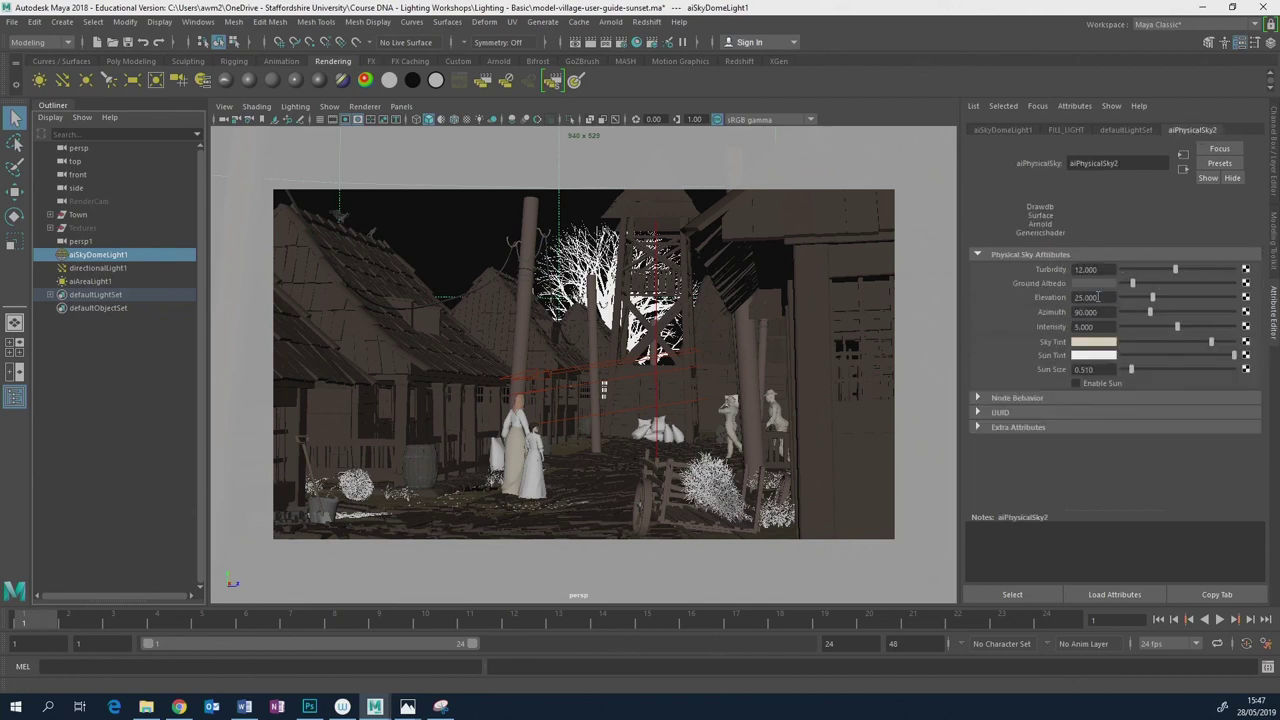
click(1098, 297)
Select directionalLight1 and start a live Arnold render of the village from the persp camera.
click(104, 268)
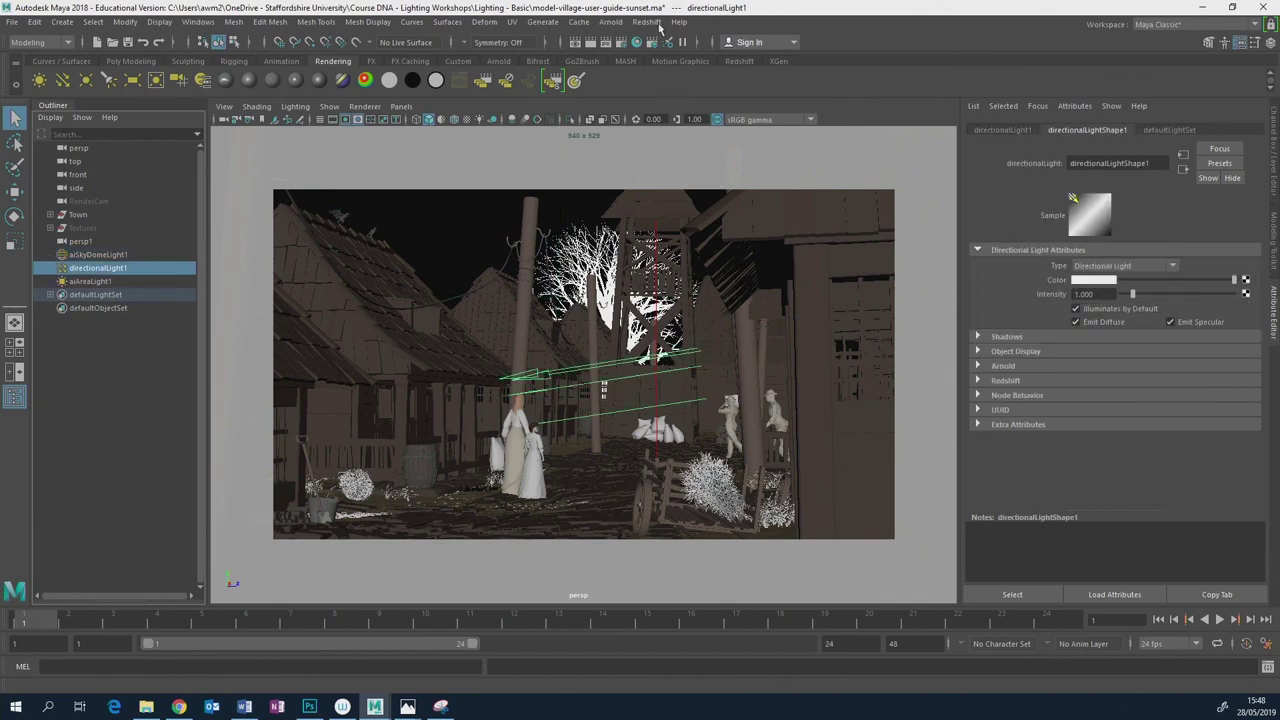
click(615, 23)
click(639, 57)
click(878, 133)
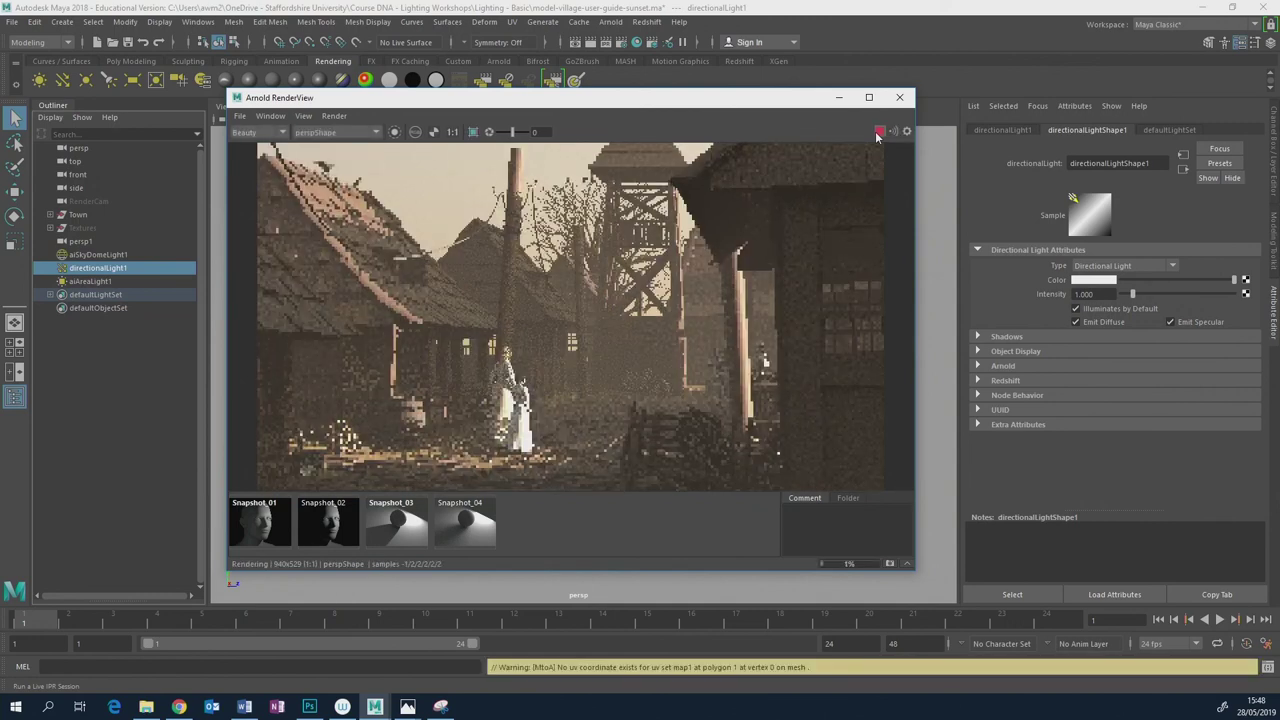
Place the render view beside the viewport and rotate directionalLight1 slightly about its X axis to adjust the sunlight angle.
drag(497, 104, 953, 167)
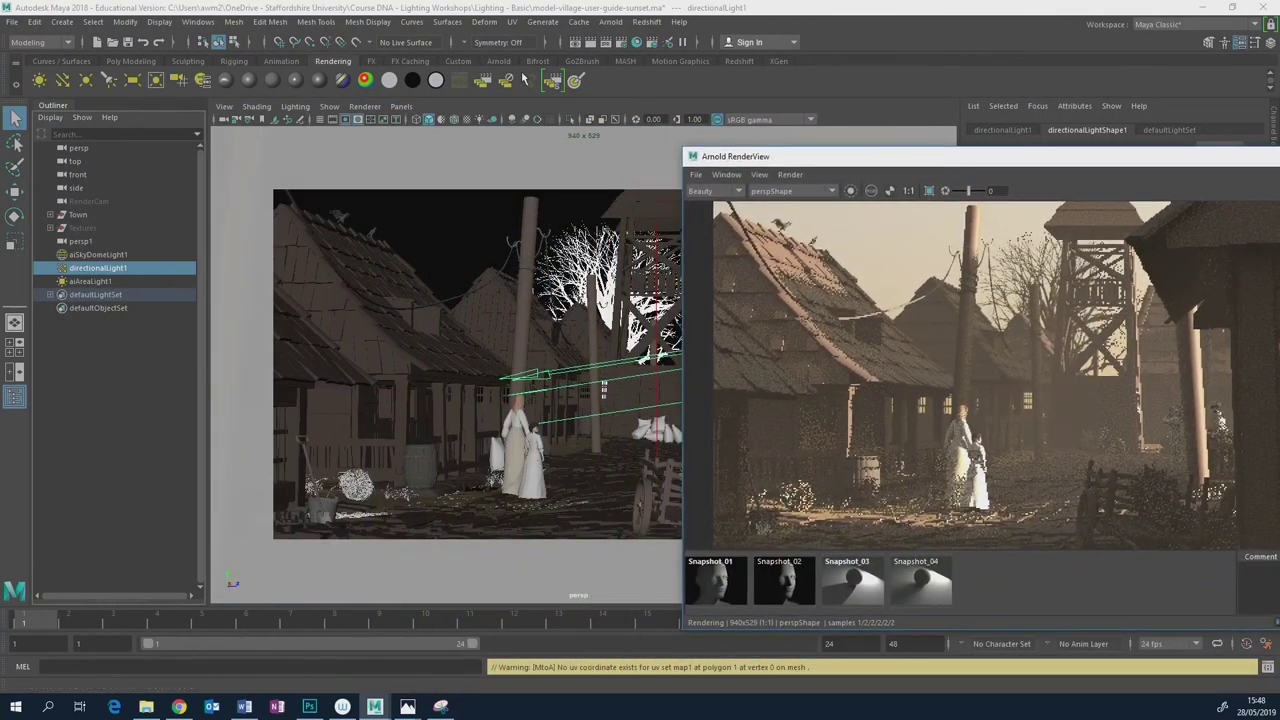
key(e)
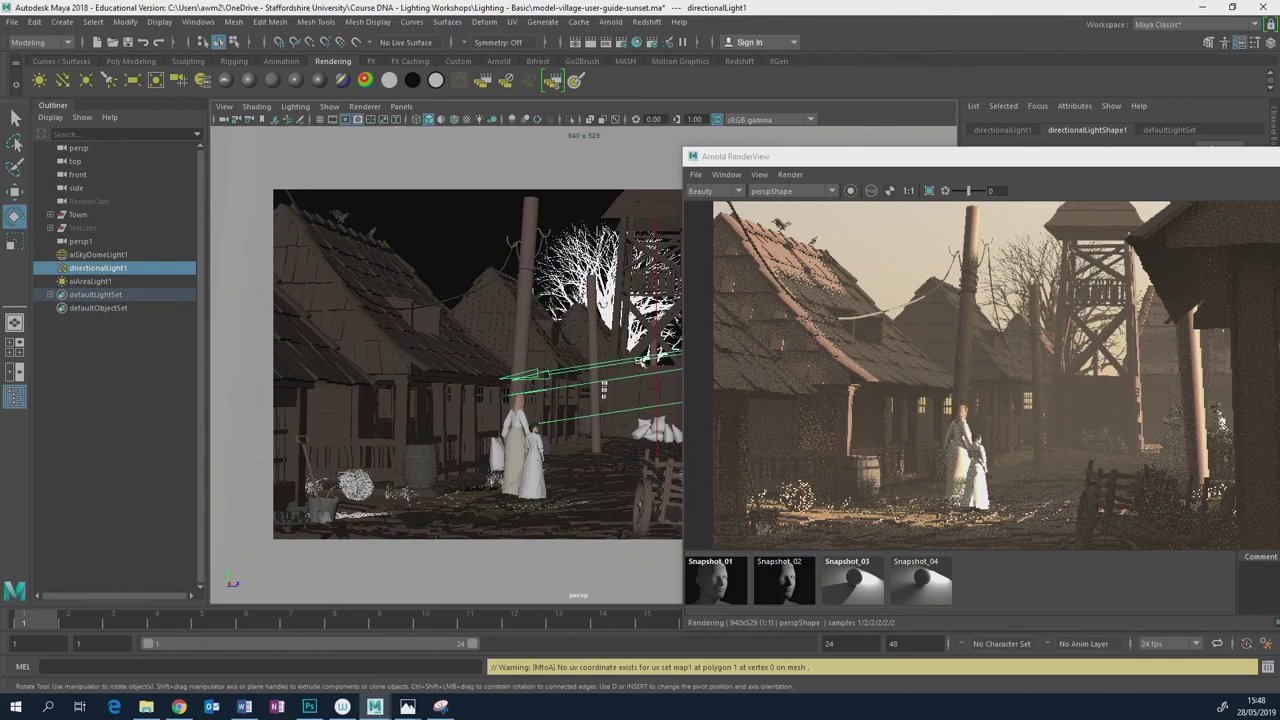
drag(665, 340, 667, 378)
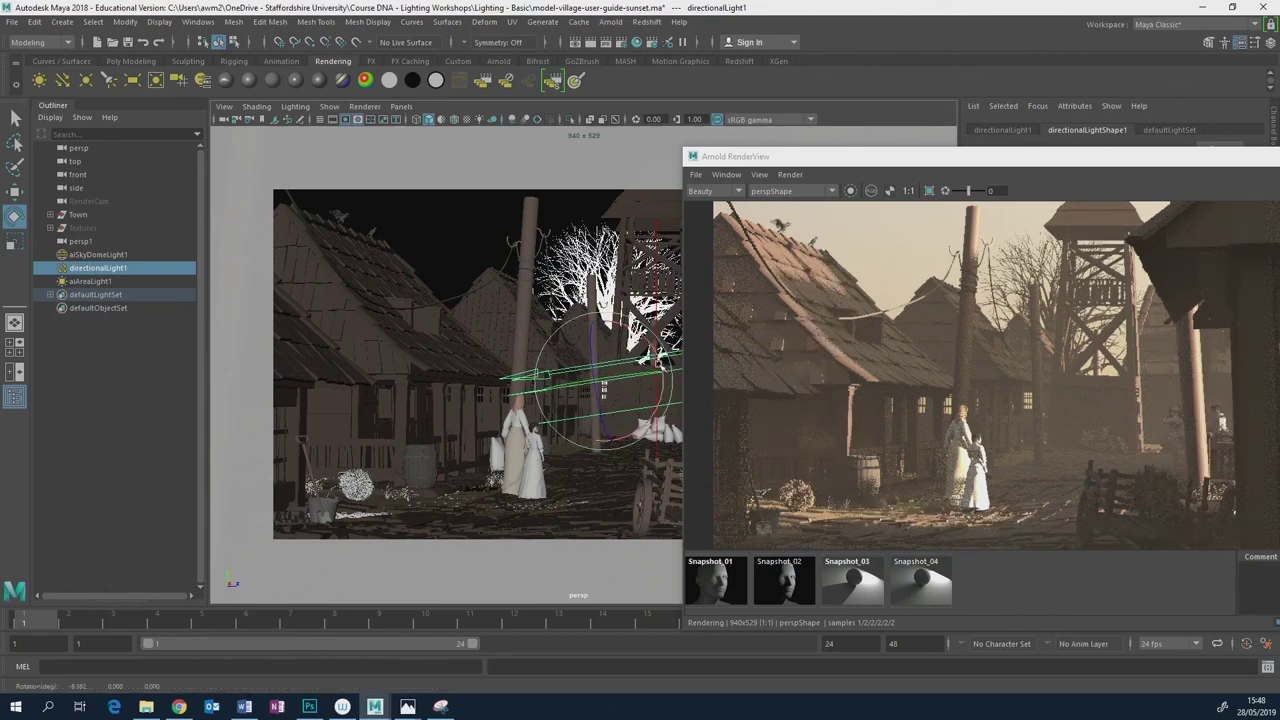
mouse_move(660, 362)
mouse_down()
mouse_move(665, 380)
mouse_move(660, 362)
mouse_up()
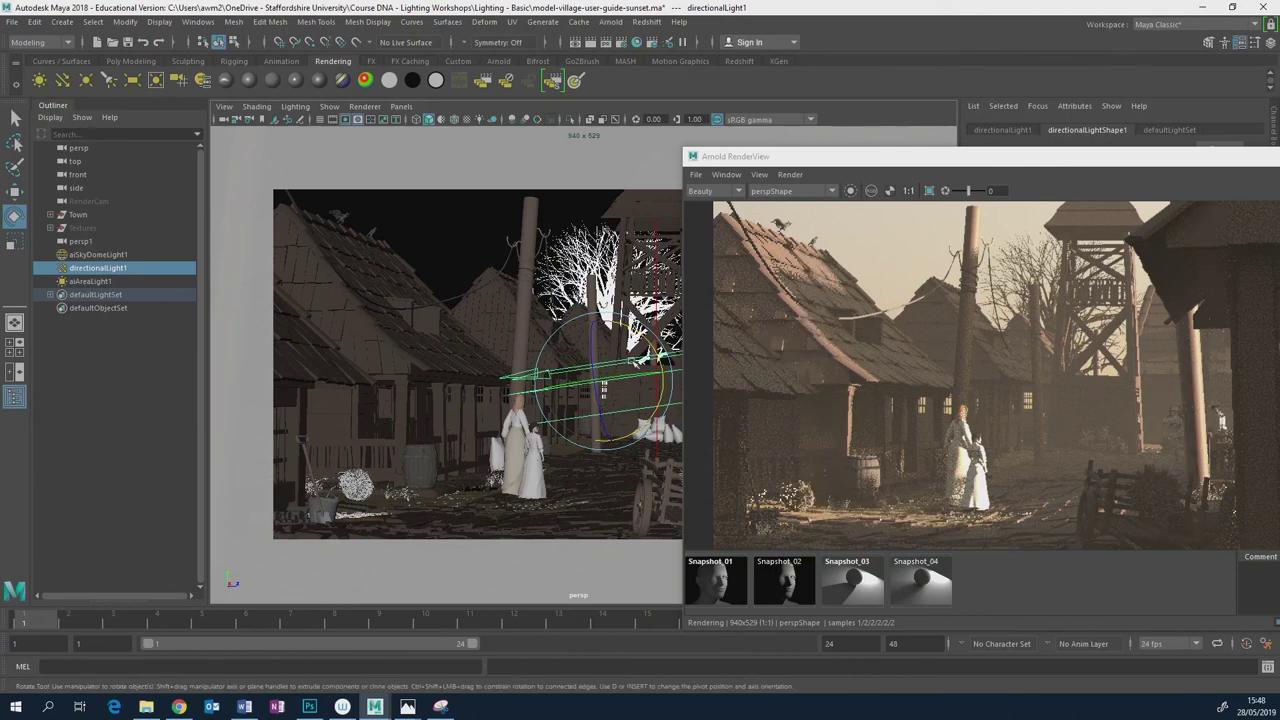
Bring the render view back to the centre, and zoom into Sunset_villageJPEG.jpg in Photos to compare the sunlight.
drag(998, 158, 676, 148)
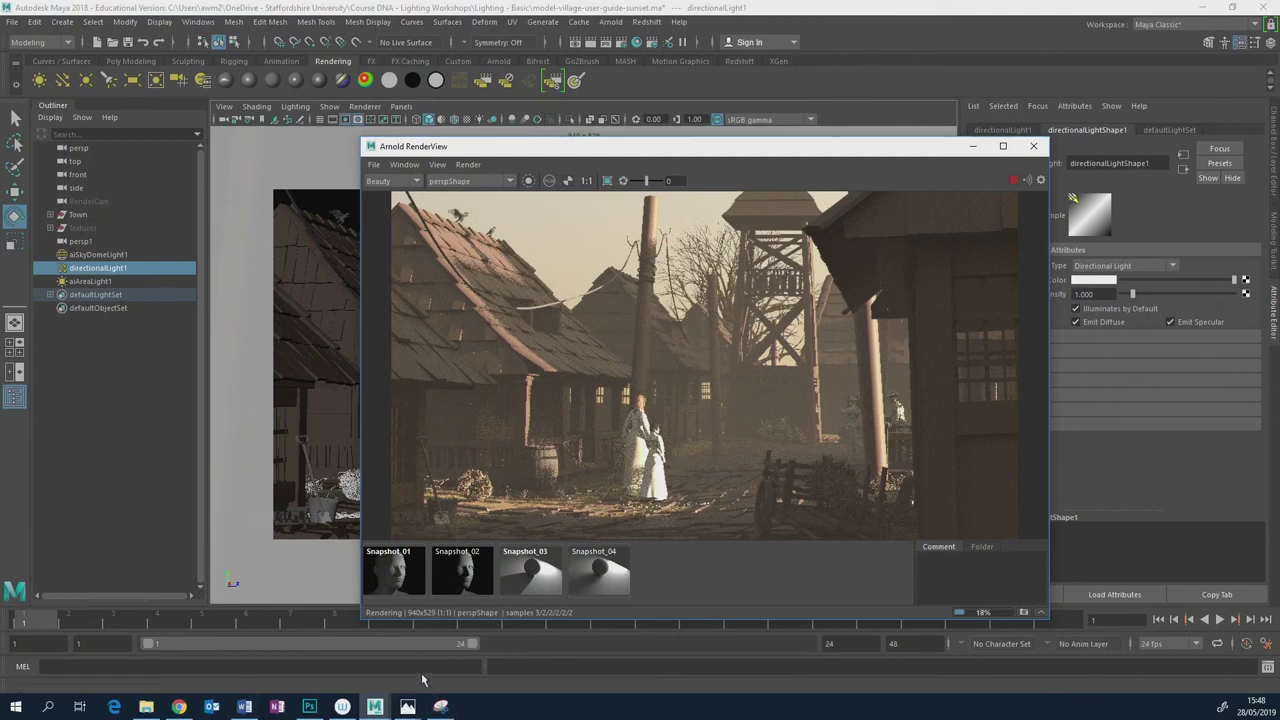
click(407, 706)
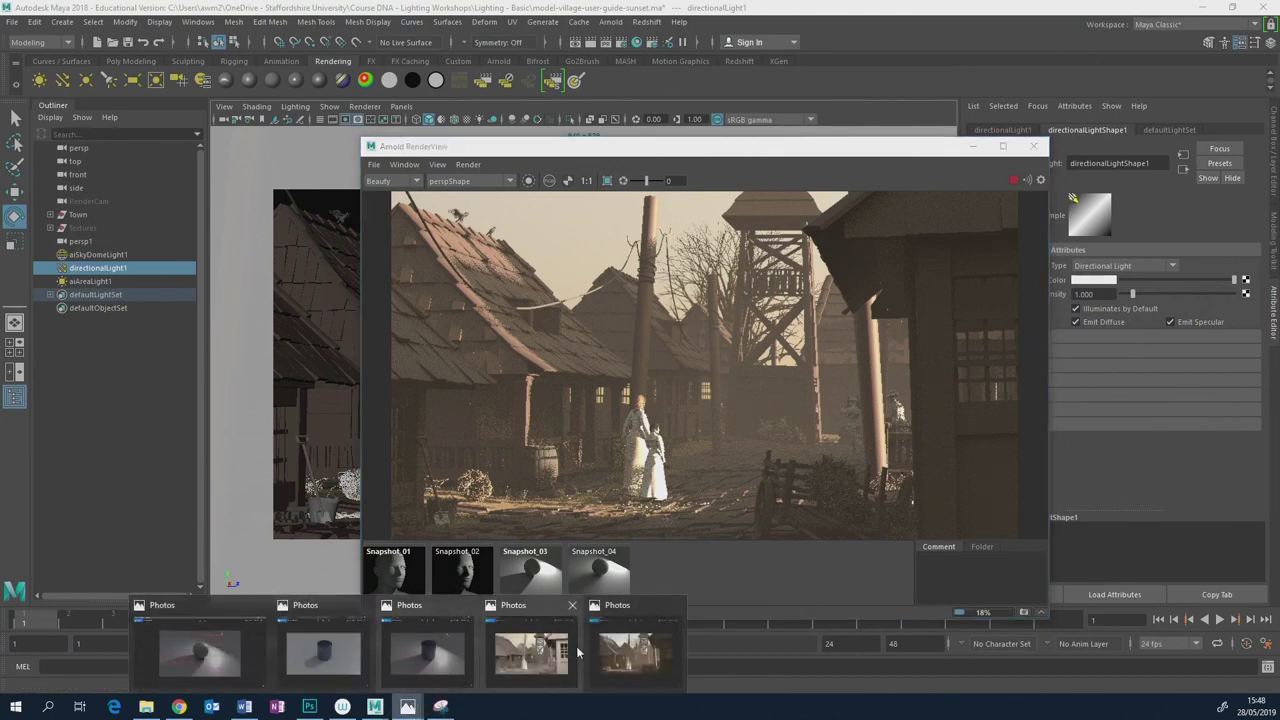
click(577, 652)
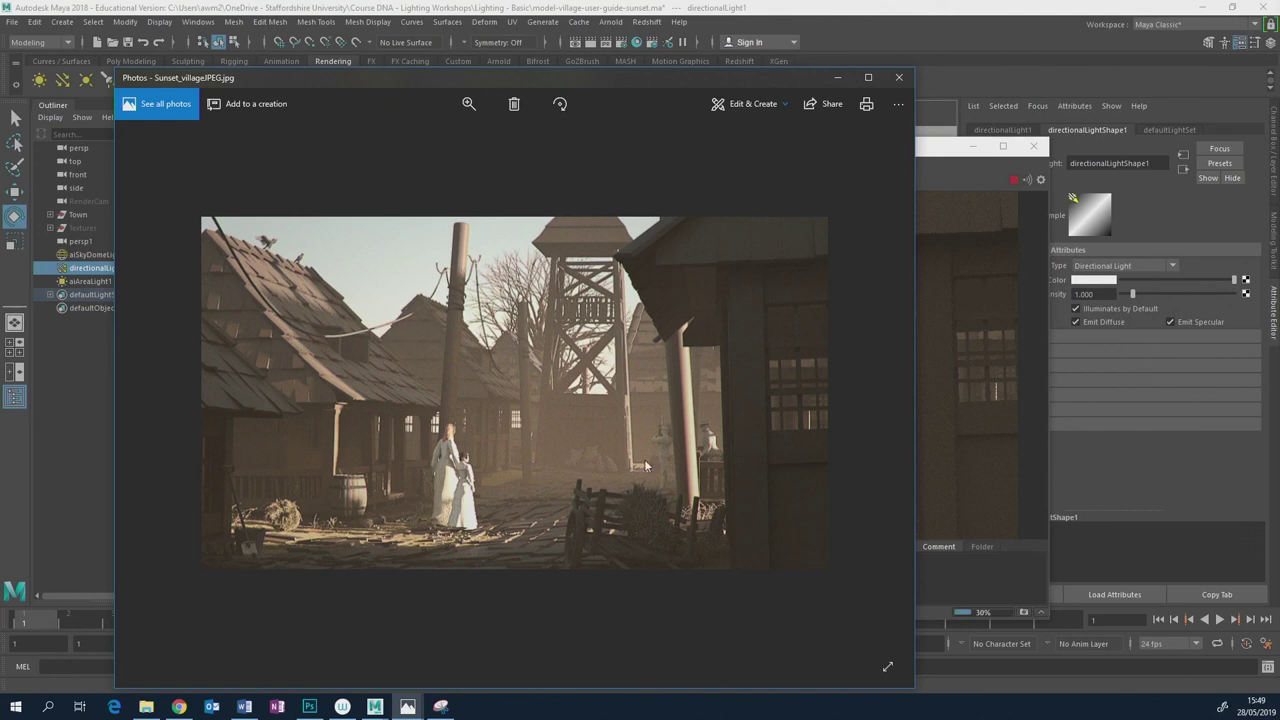
click(469, 104)
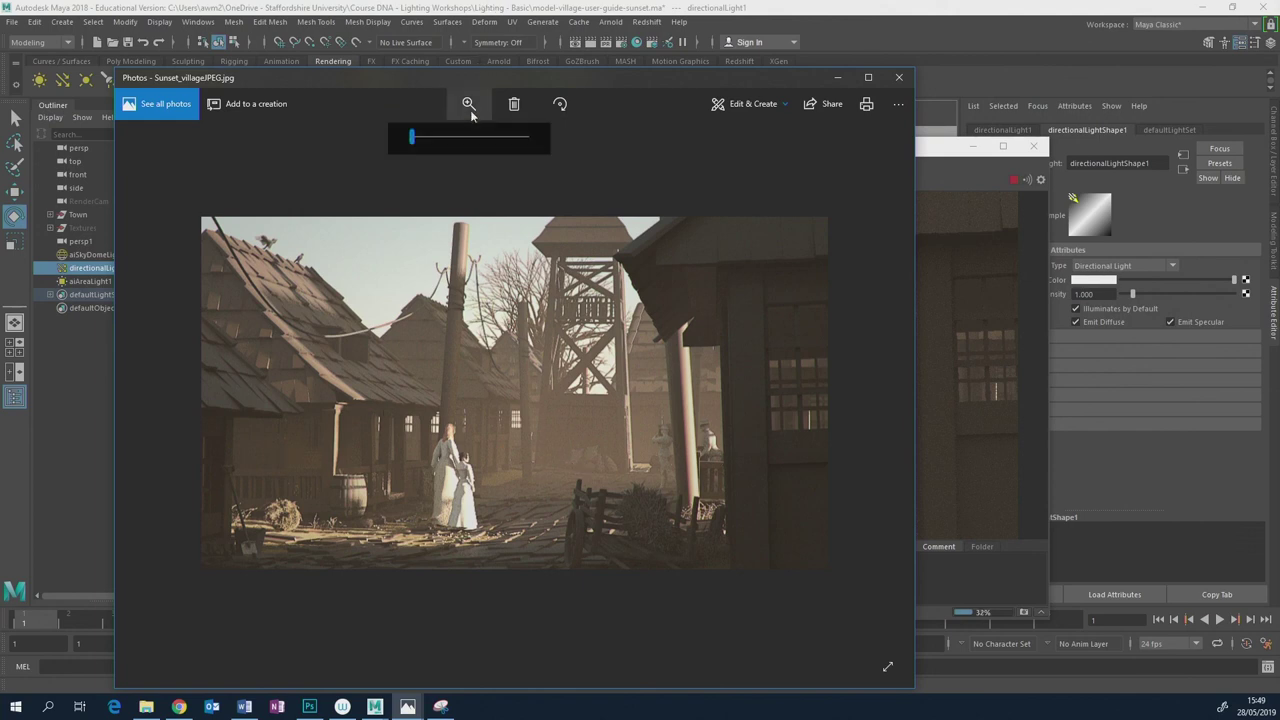
drag(414, 136, 421, 136)
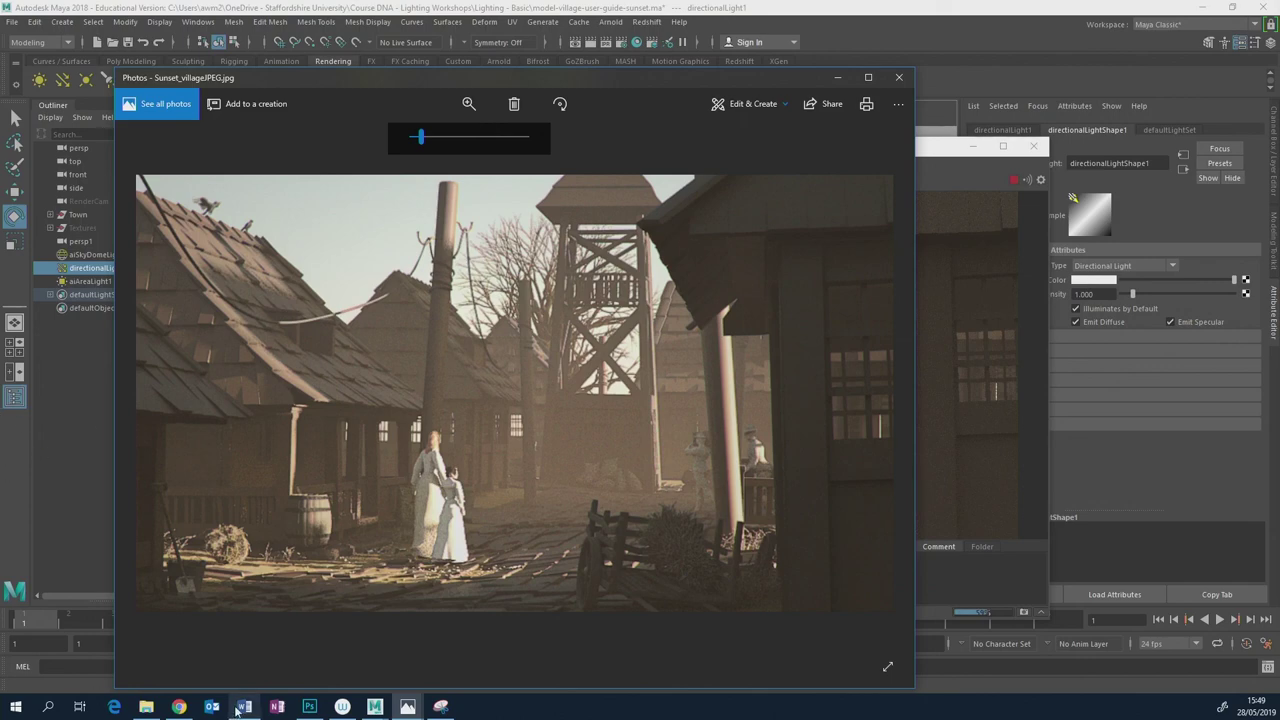
Switch to Chrome and enlarge the backlit still of the man with a lantern on the railway track in the film-stills gallery.
click(178, 707)
click(700, 340)
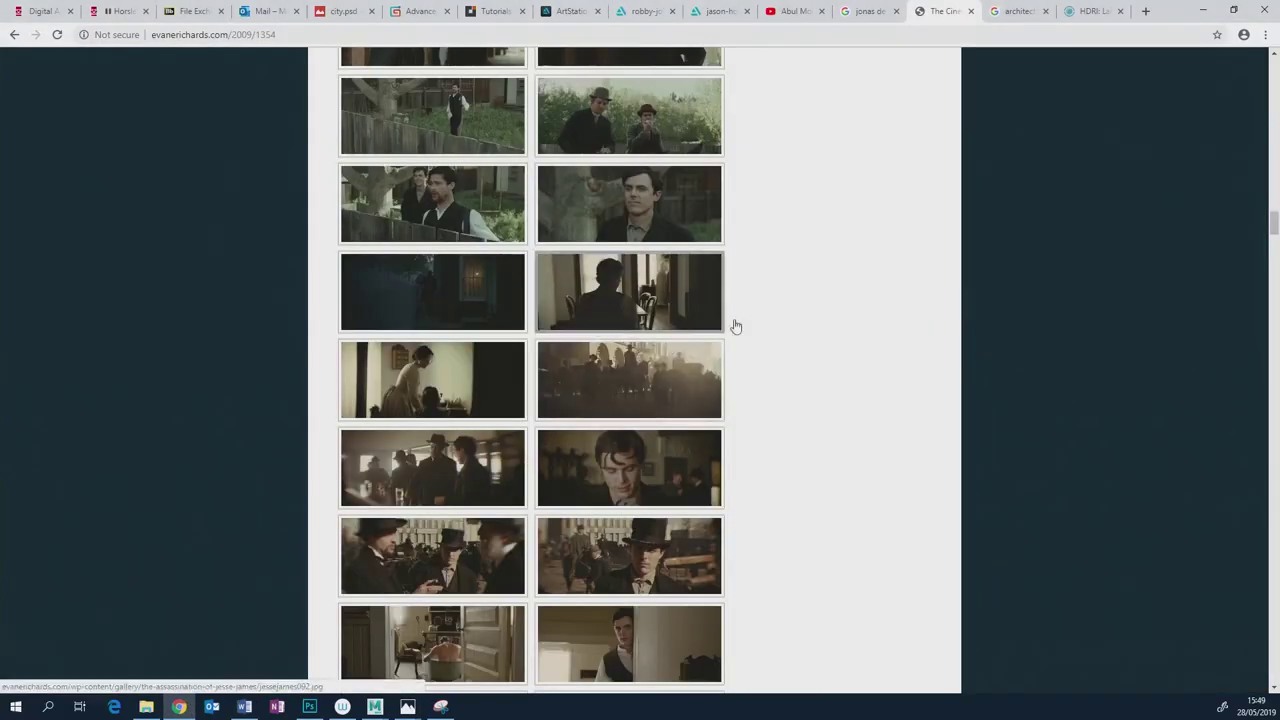
scroll(550, 316, up, 2)
scroll(550, 316, up, 12)
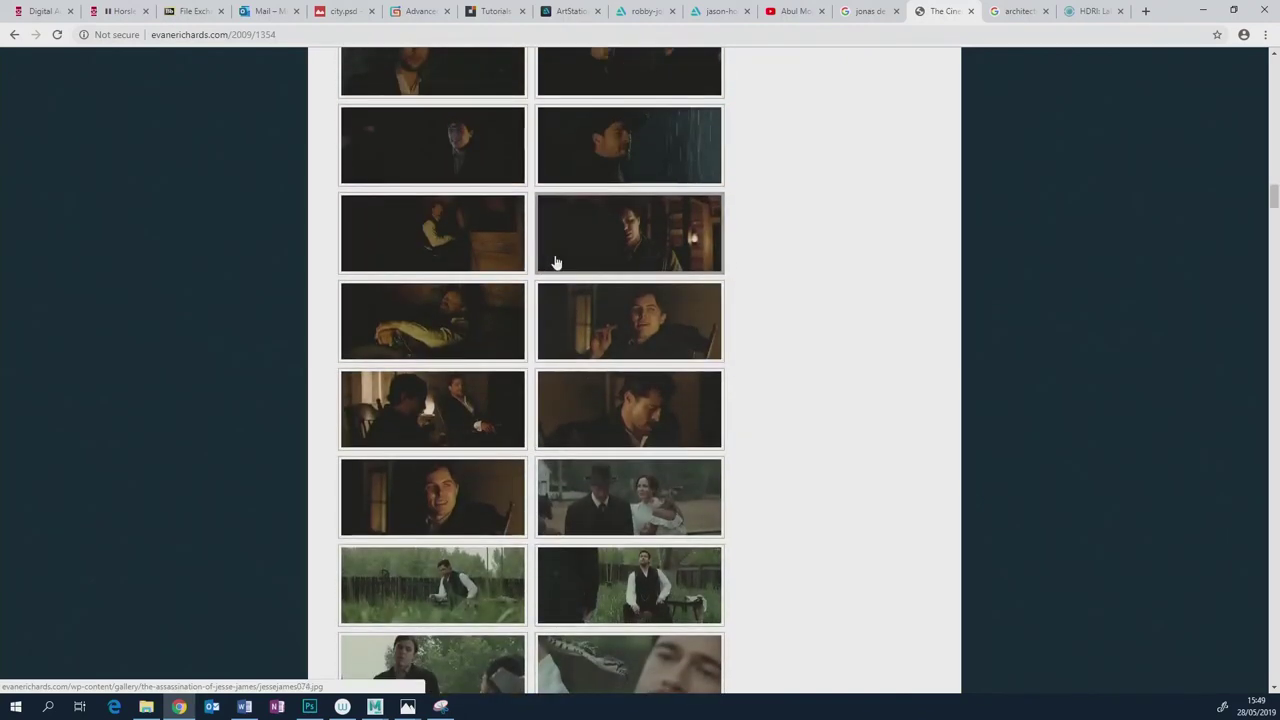
scroll(588, 266, up, 8)
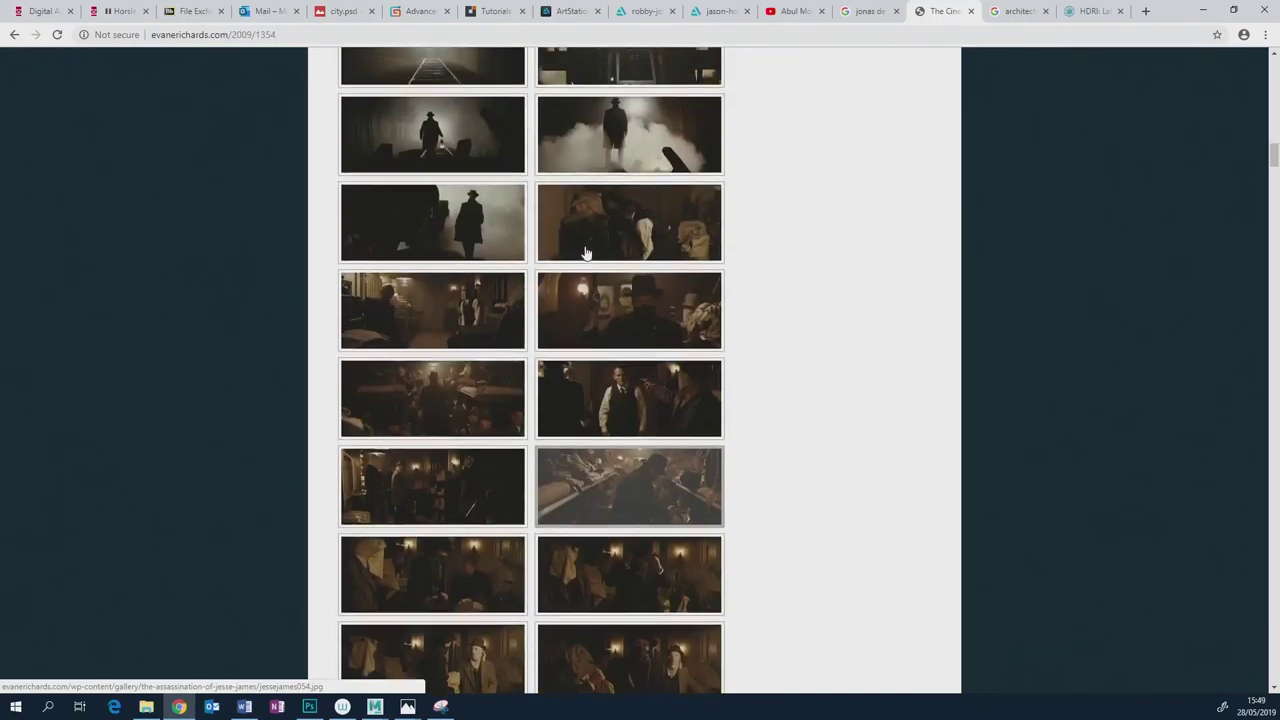
click(488, 316)
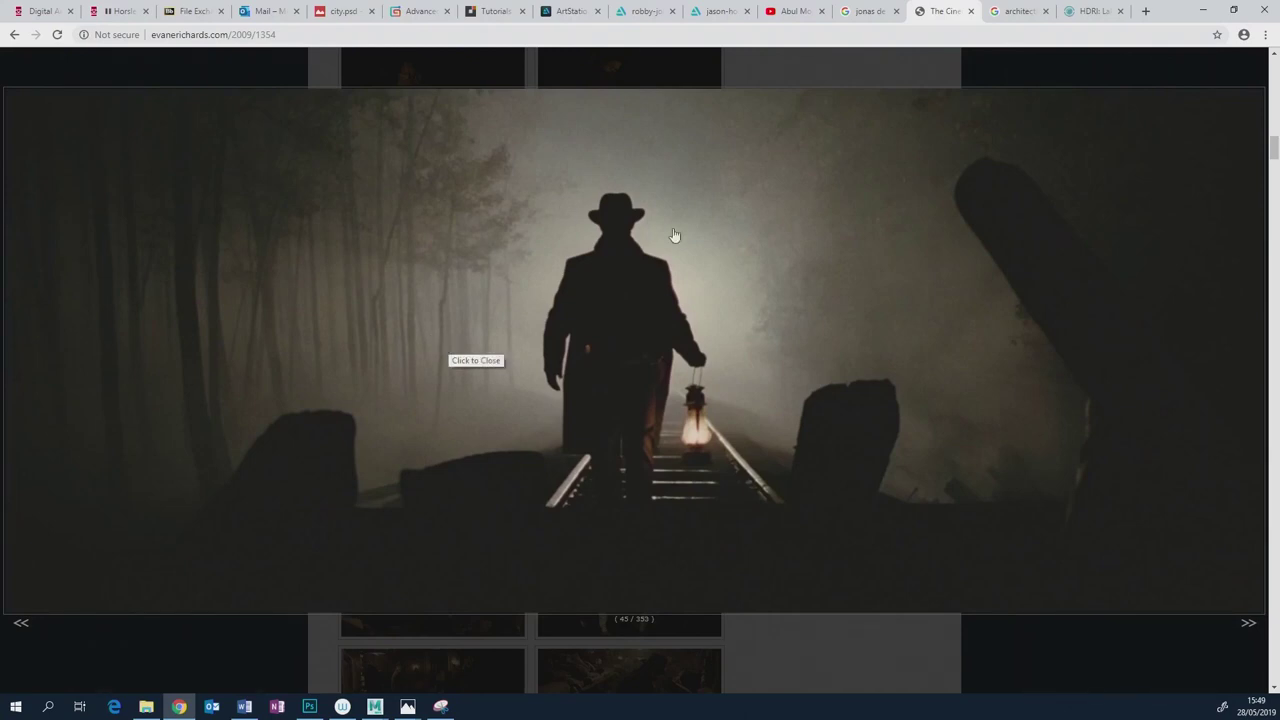
click(740, 300)
Browse further through the film stills to the daylight exteriors and sunlit street scenes as lighting references.
scroll(722, 388, down, 15)
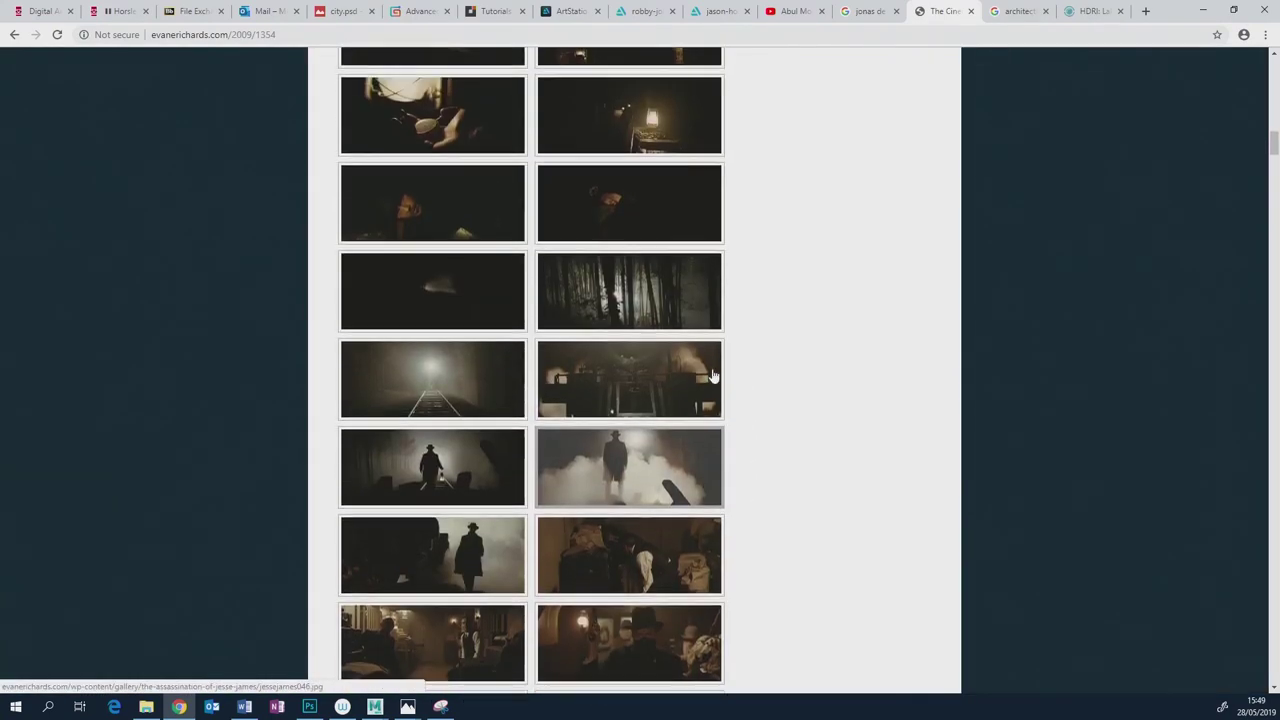
scroll(714, 375, down, 15)
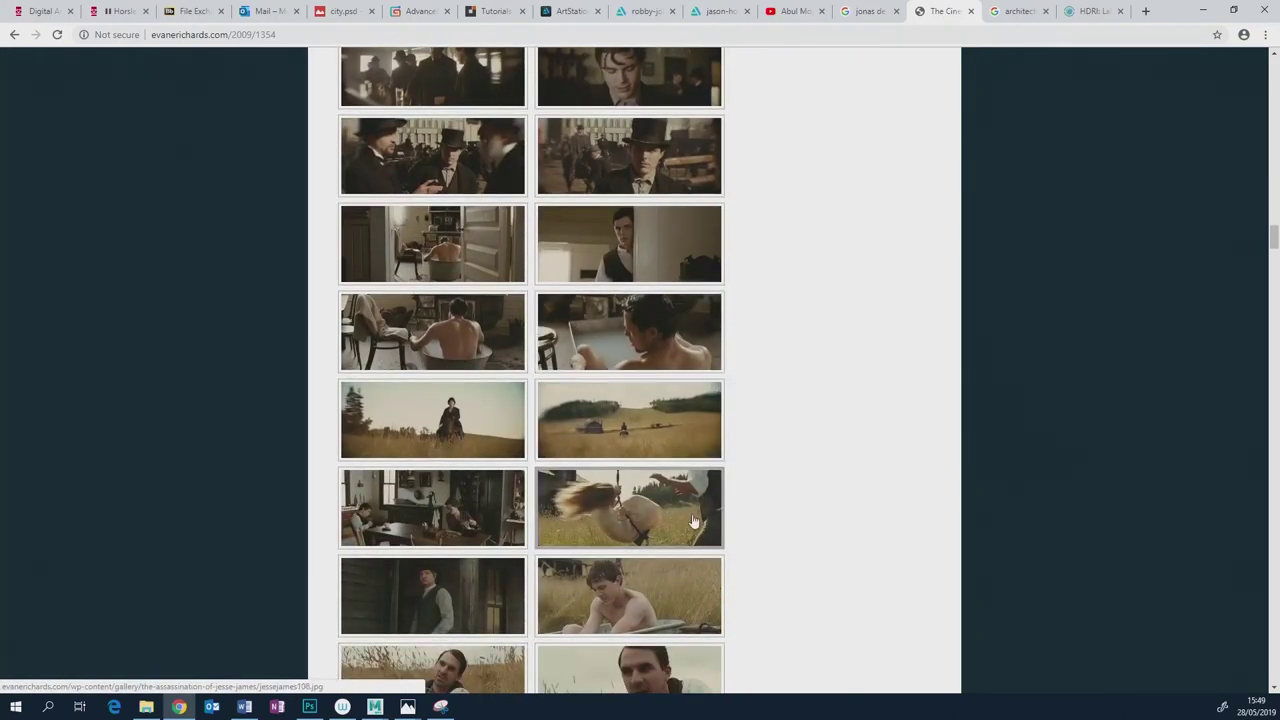
scroll(794, 511, down, 5)
scroll(794, 511, down, 3)
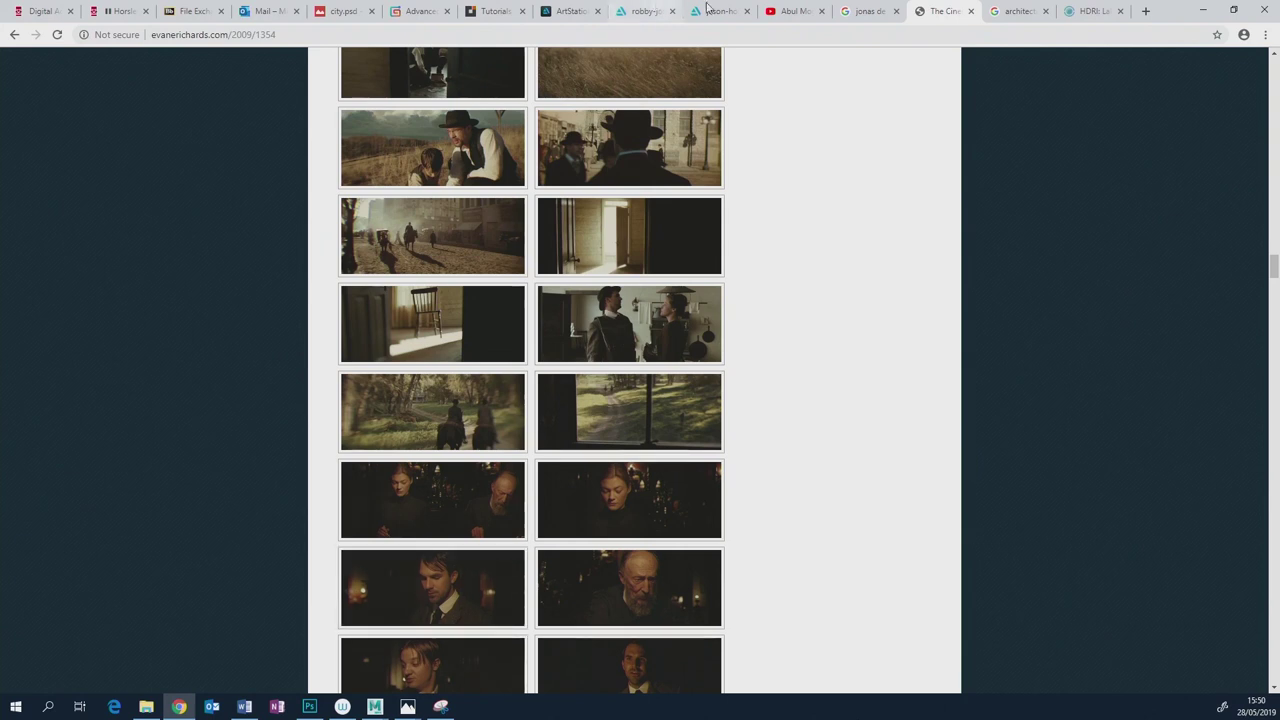
Open ArtStation in a new browser tab and go to the signed-in account's own profile.
click(1146, 12)
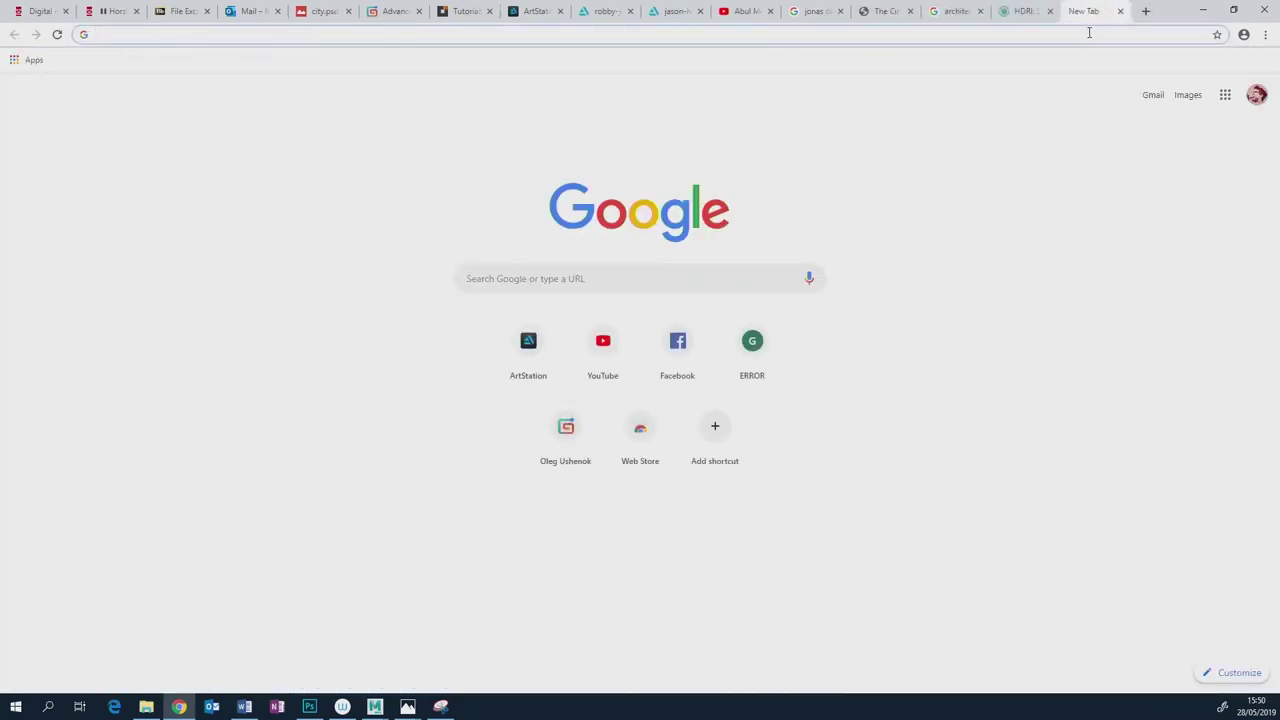
click(516, 349)
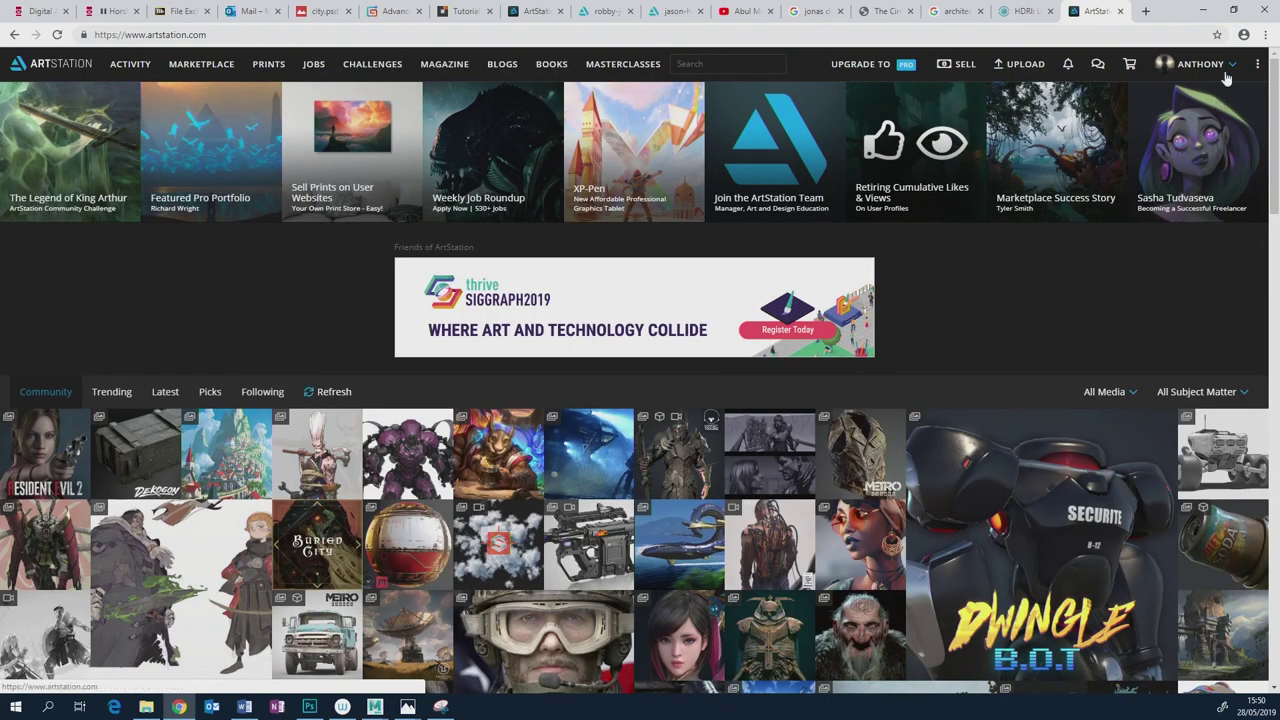
mouse_move(1228, 65)
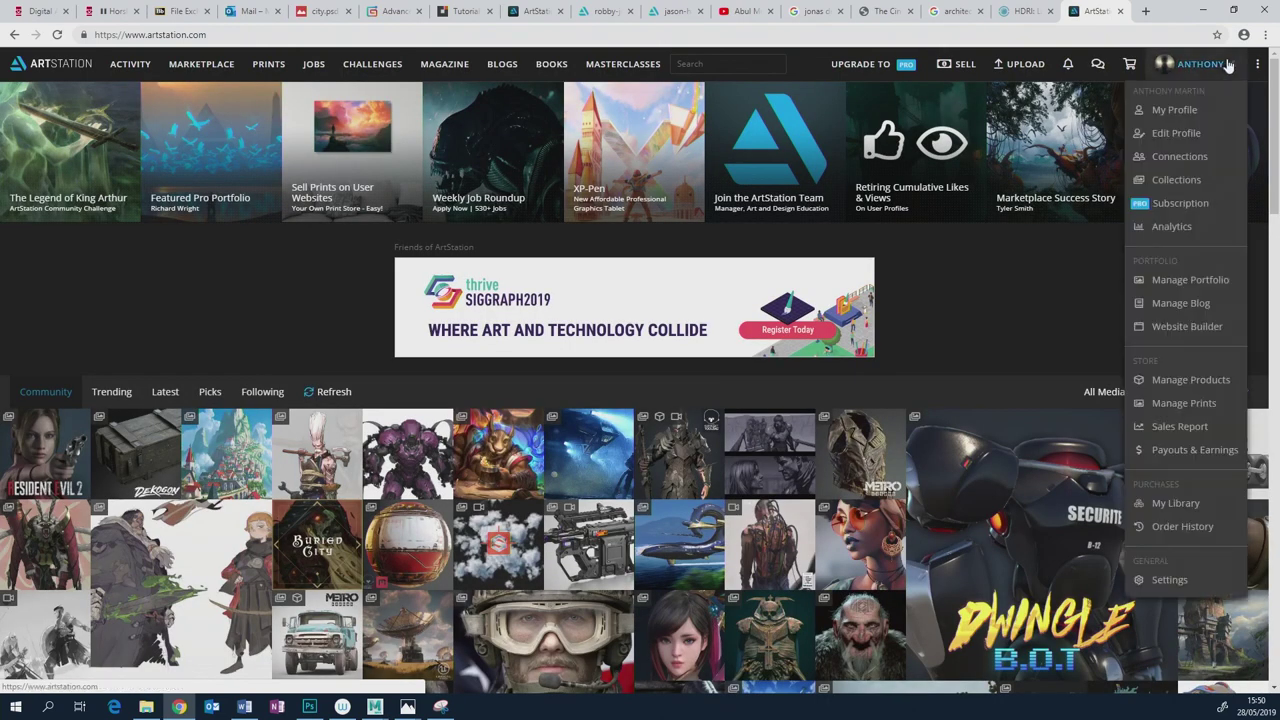
click(1168, 110)
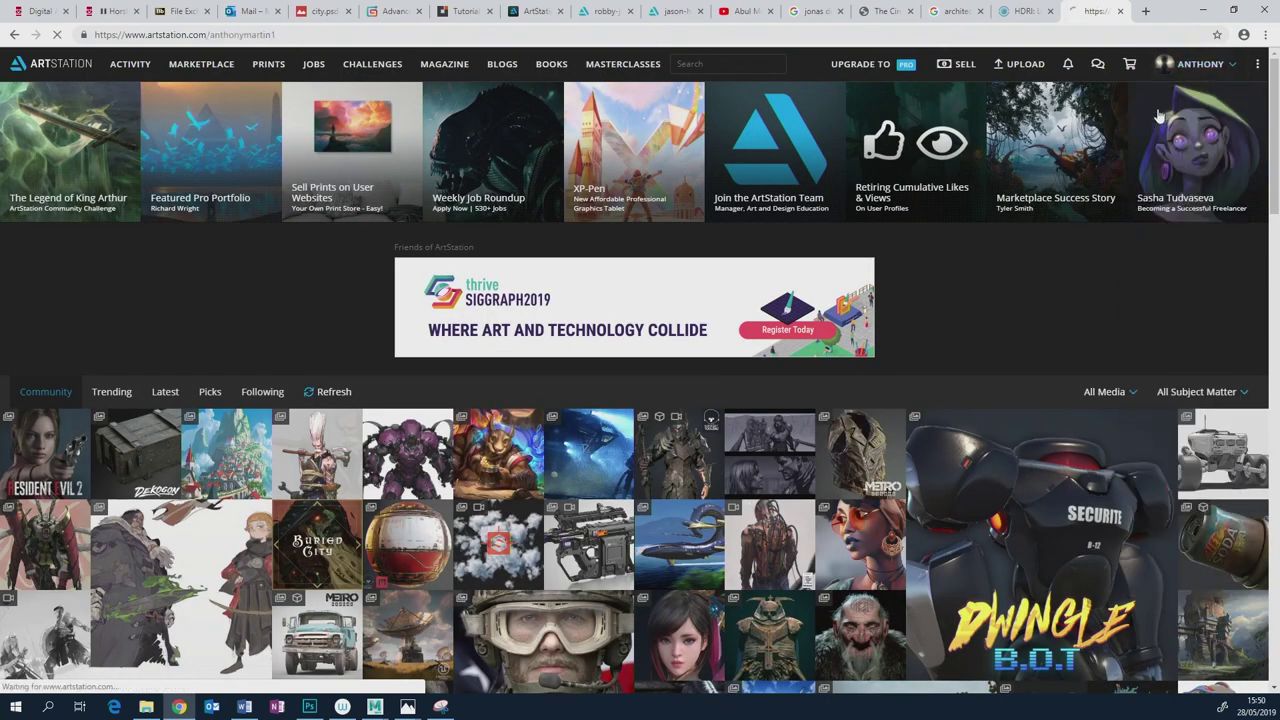
View the artwork "Bring Your Kids to Work II" from the portfolio at full size, and return to the portfolio.
scroll(553, 440, down, 3)
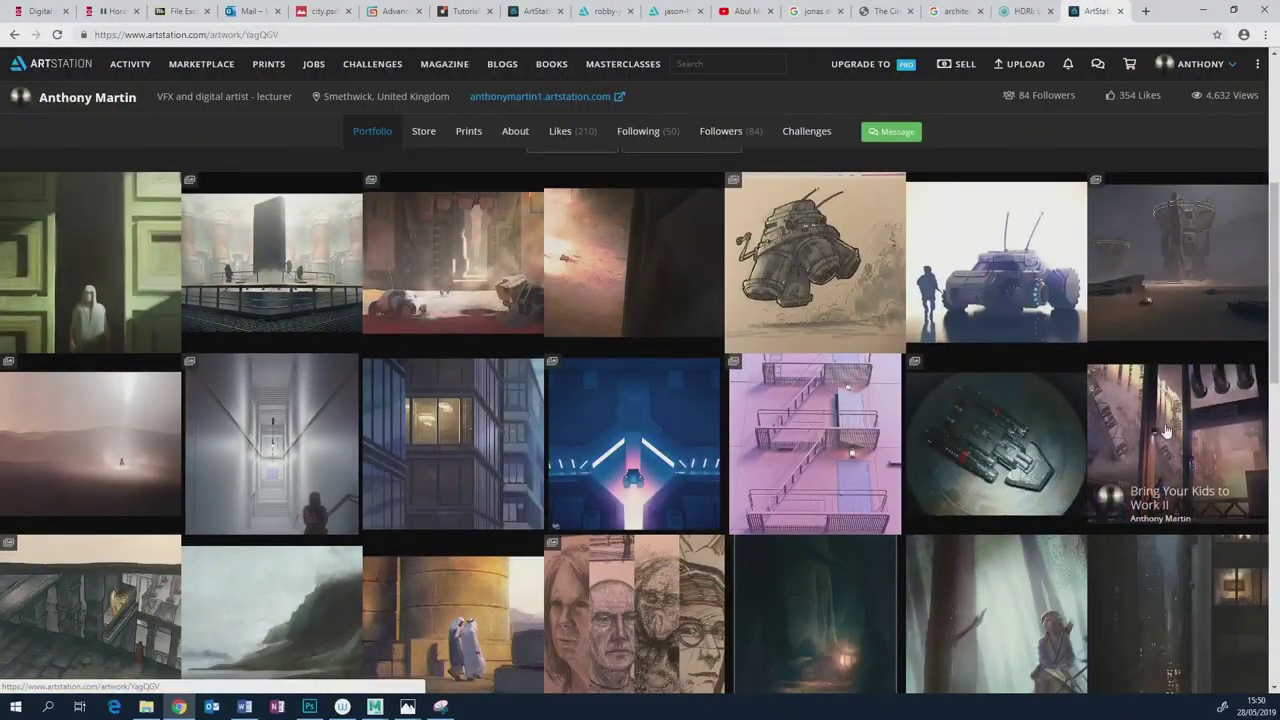
click(1166, 428)
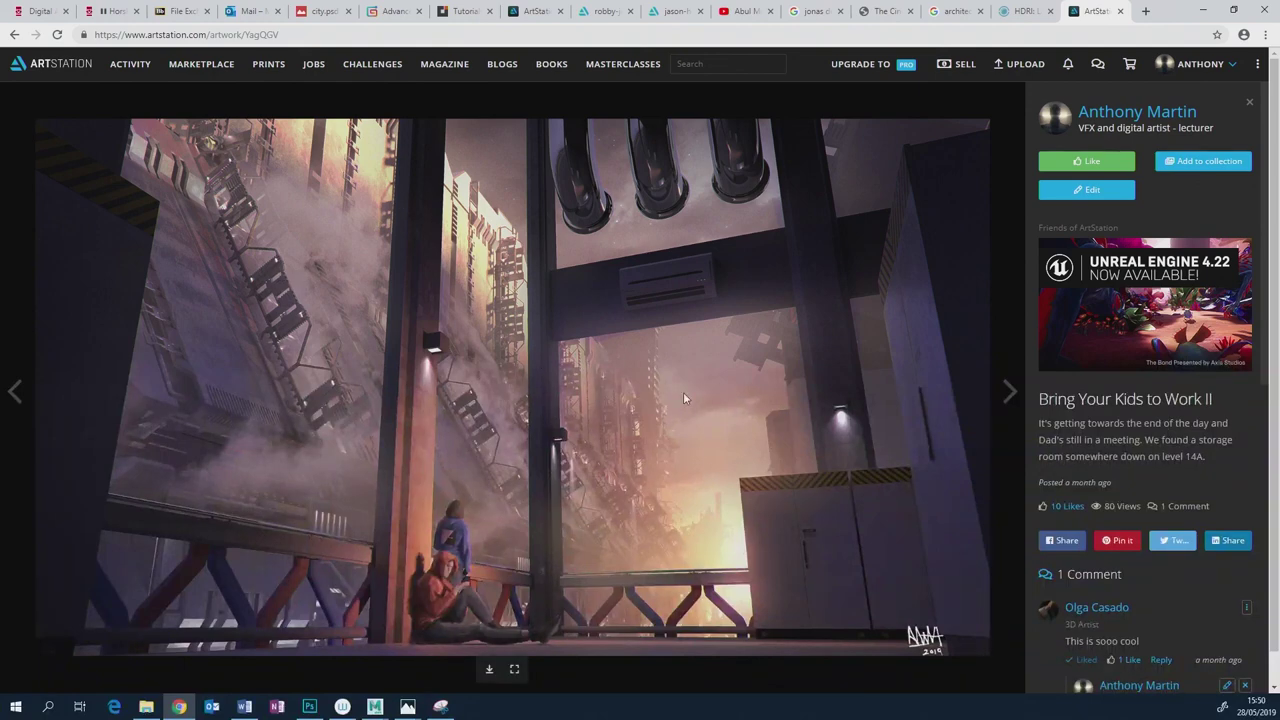
click(14, 34)
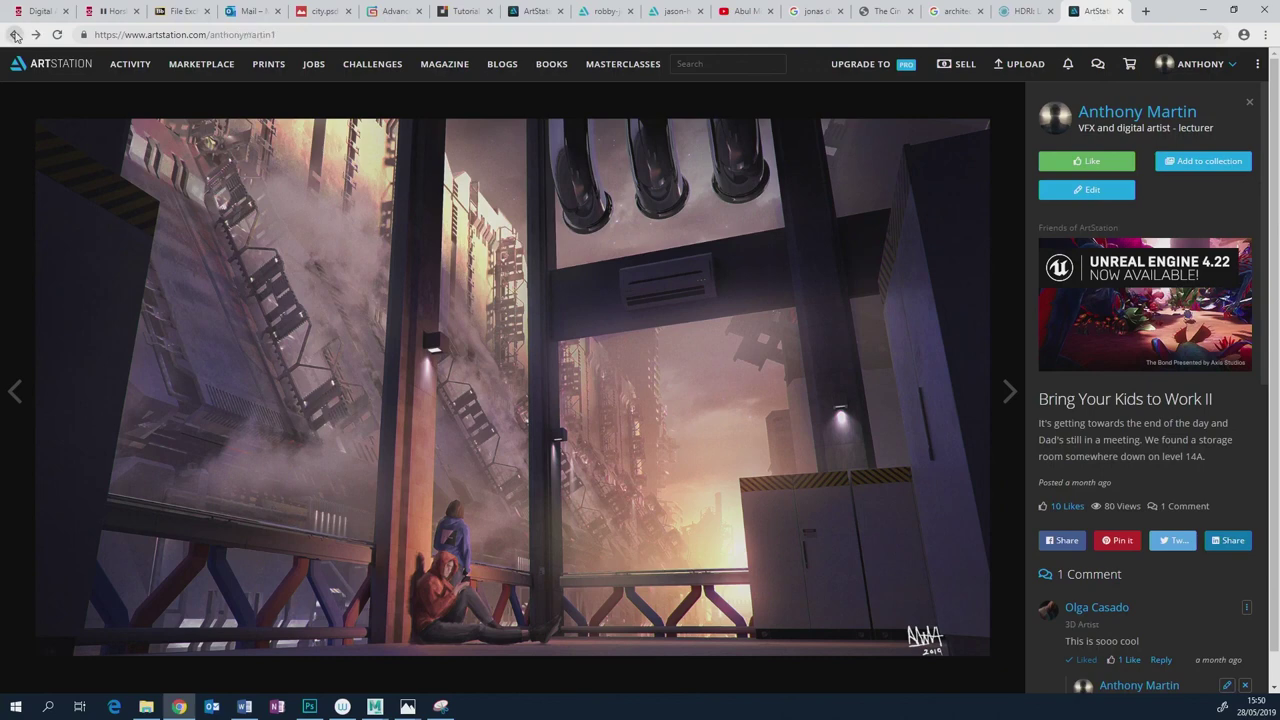